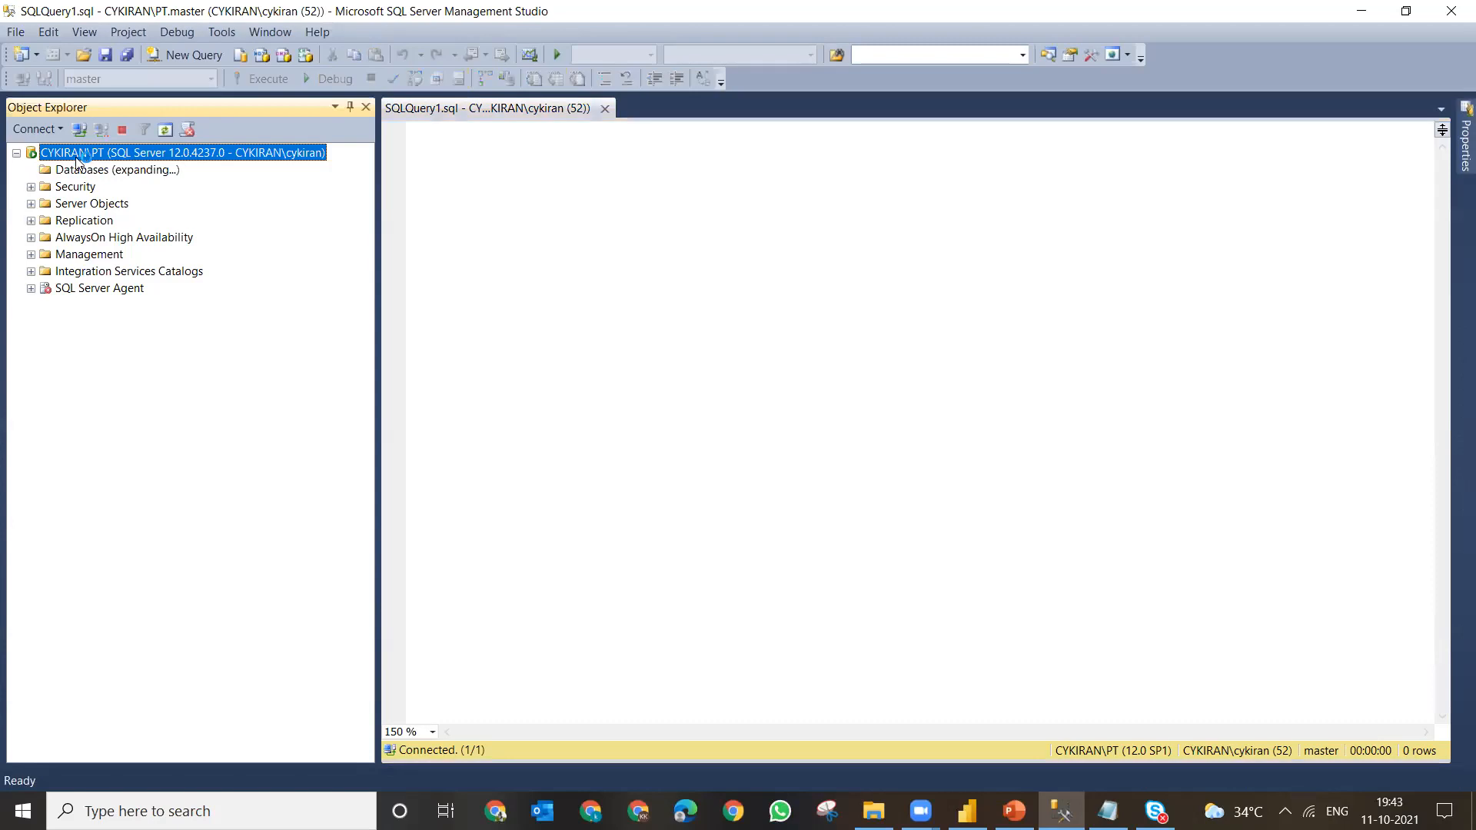
- Script the dbo.Dates_orders view of the DB database as a CREATE statement in a new query window
click(582, 105)
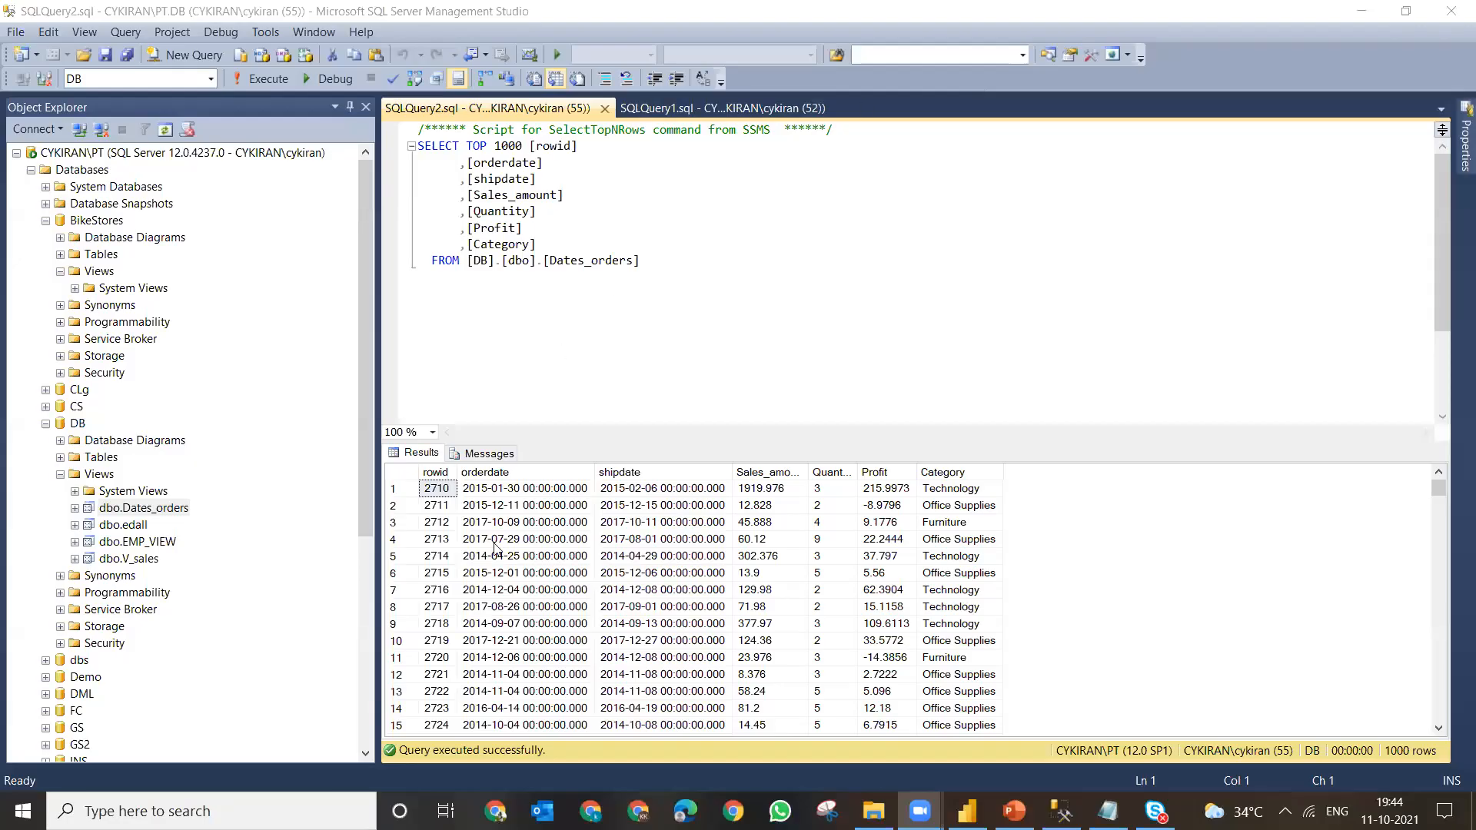
click(767, 266)
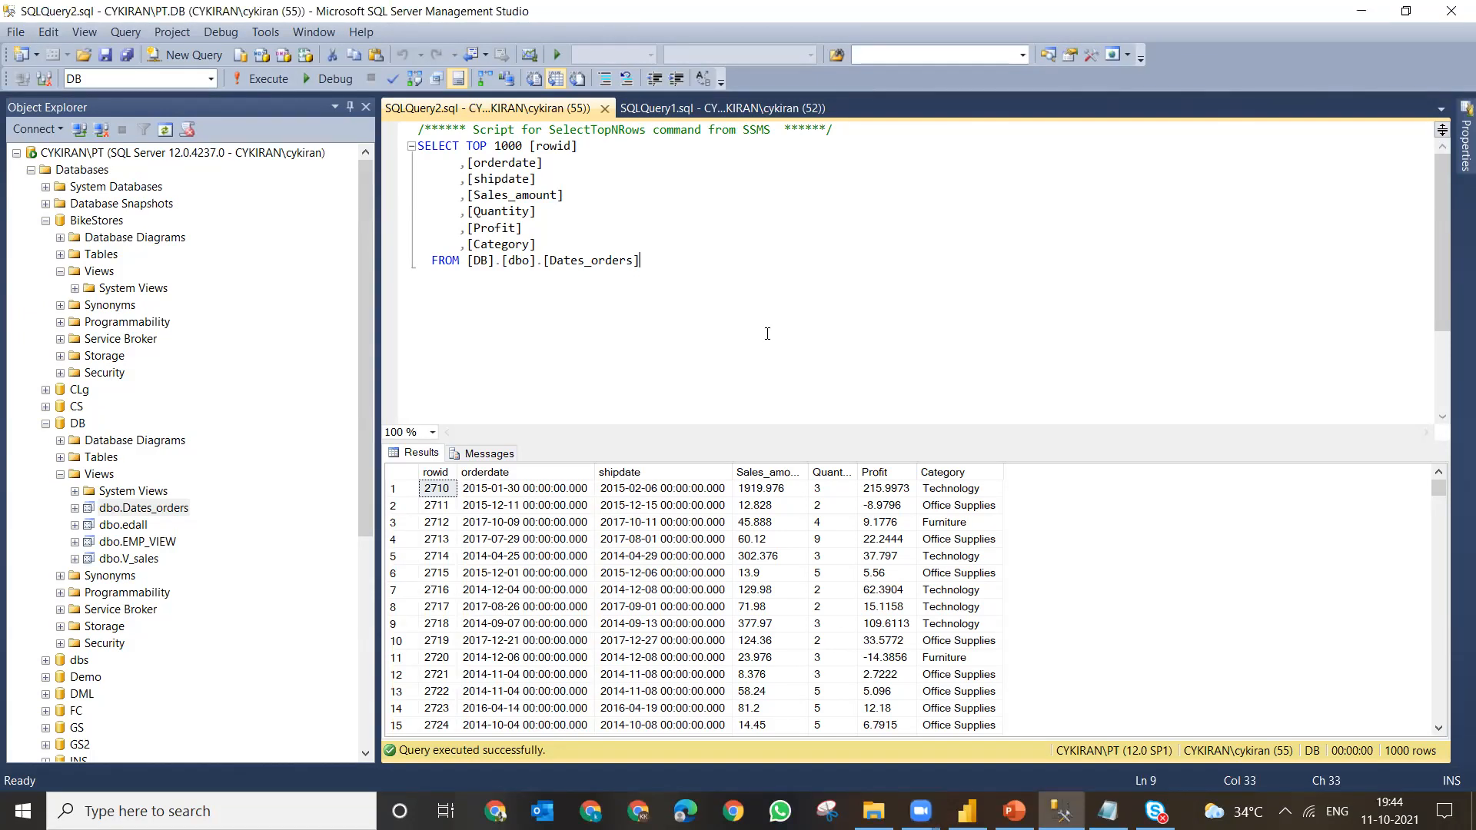
double_click(142, 510)
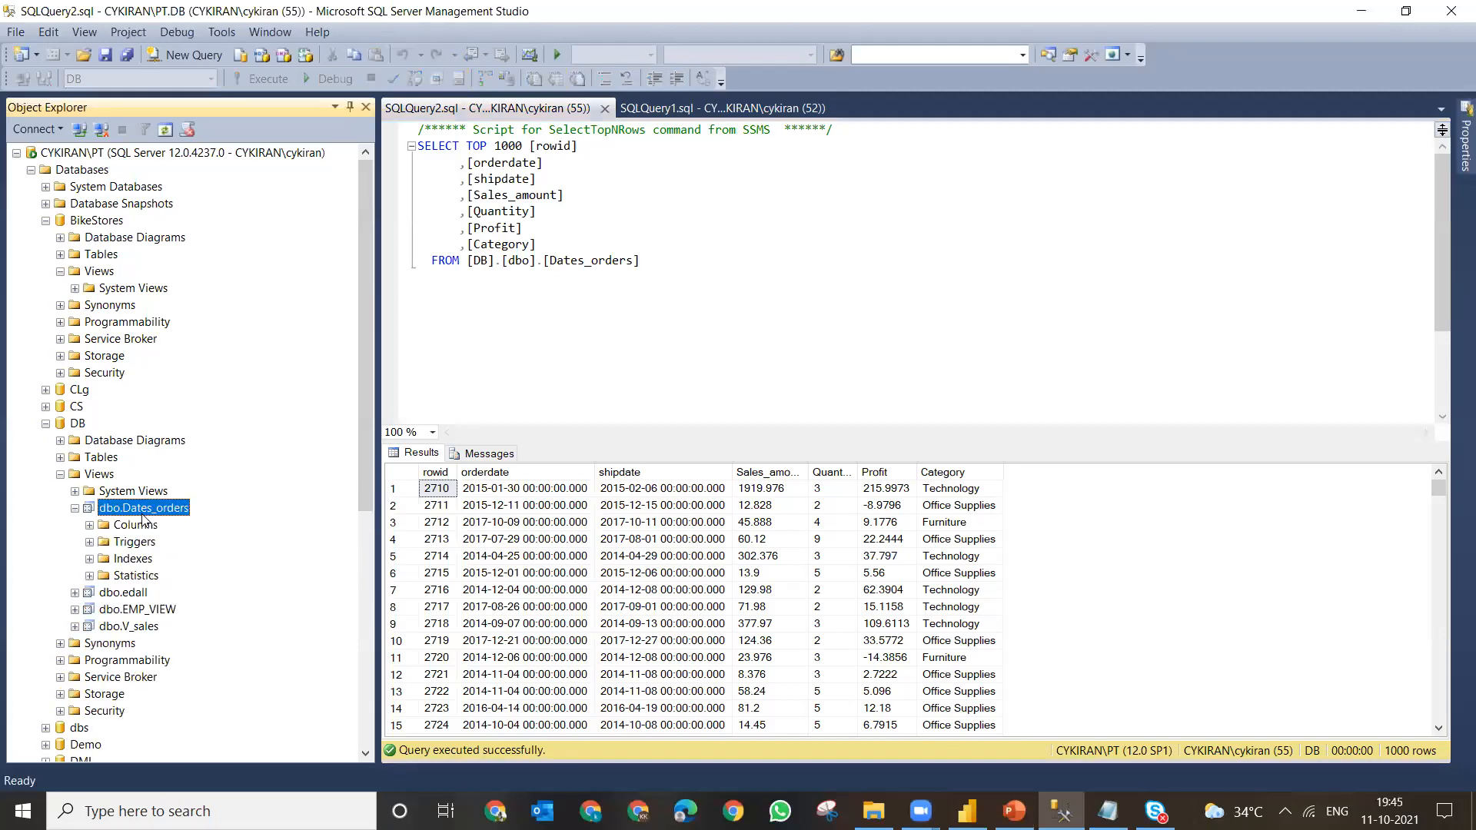
right_click(143, 514)
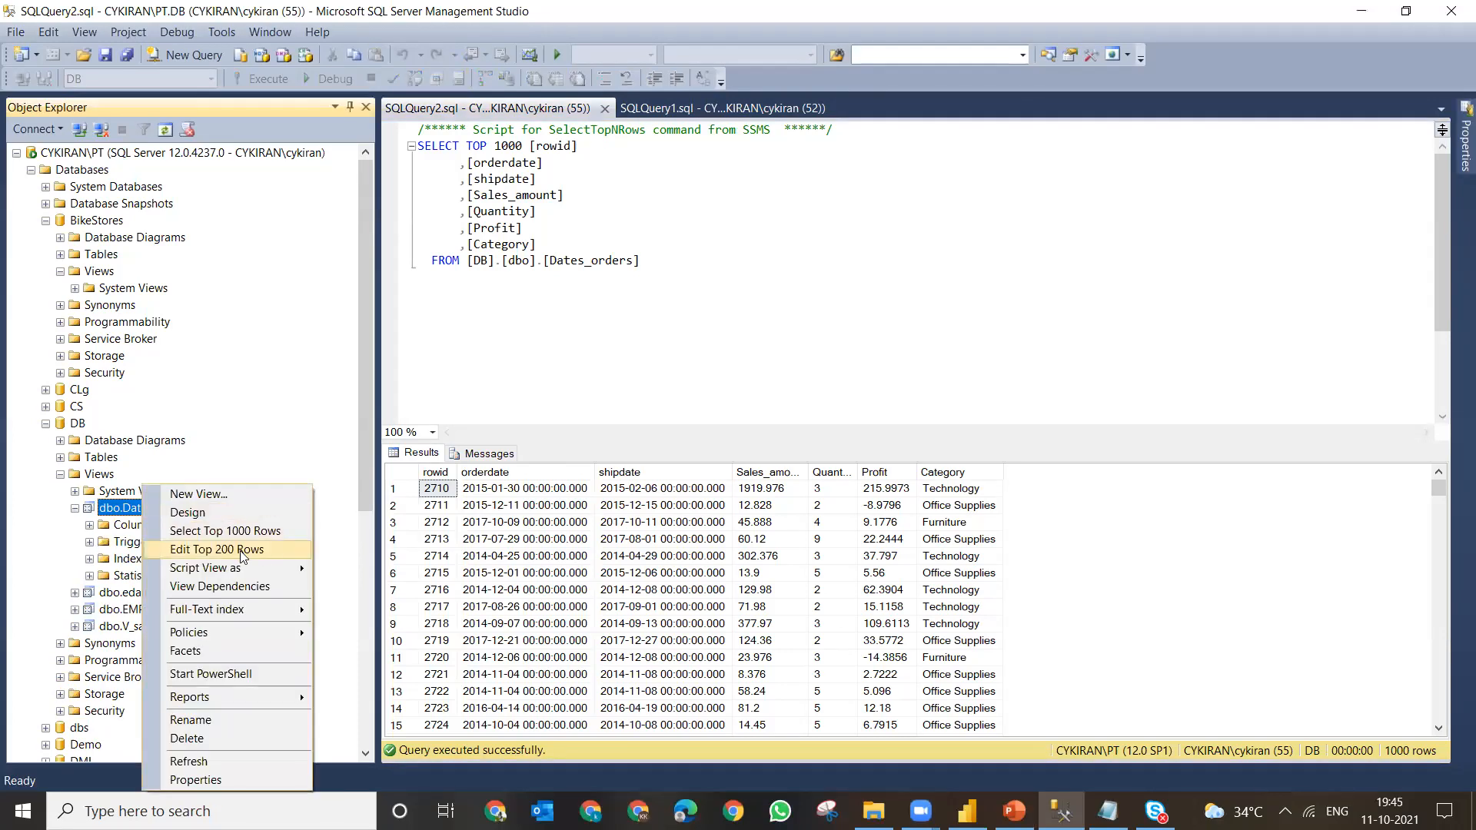
mouse_move(243, 563)
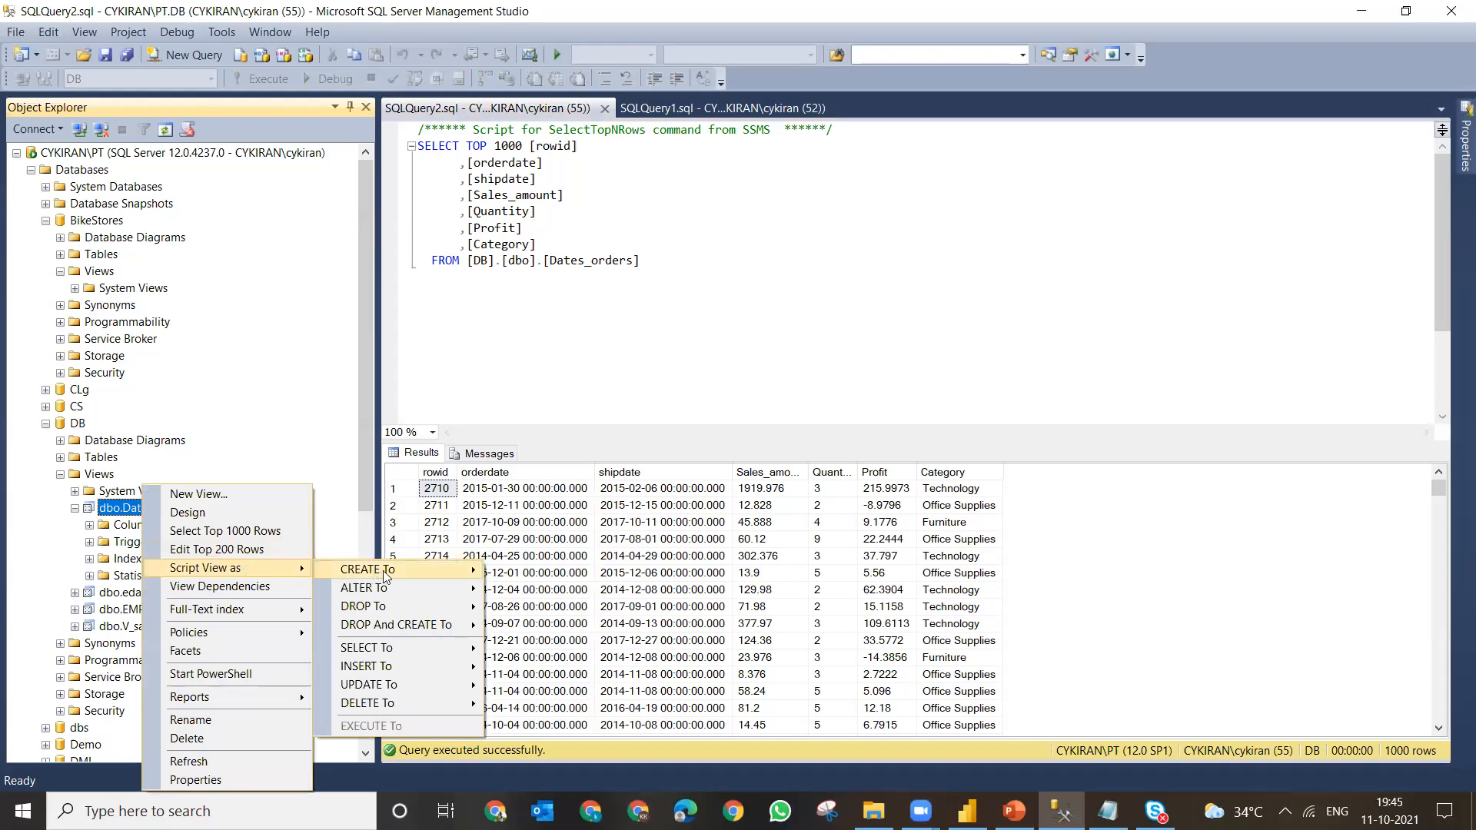
mouse_move(385, 570)
click(562, 573)
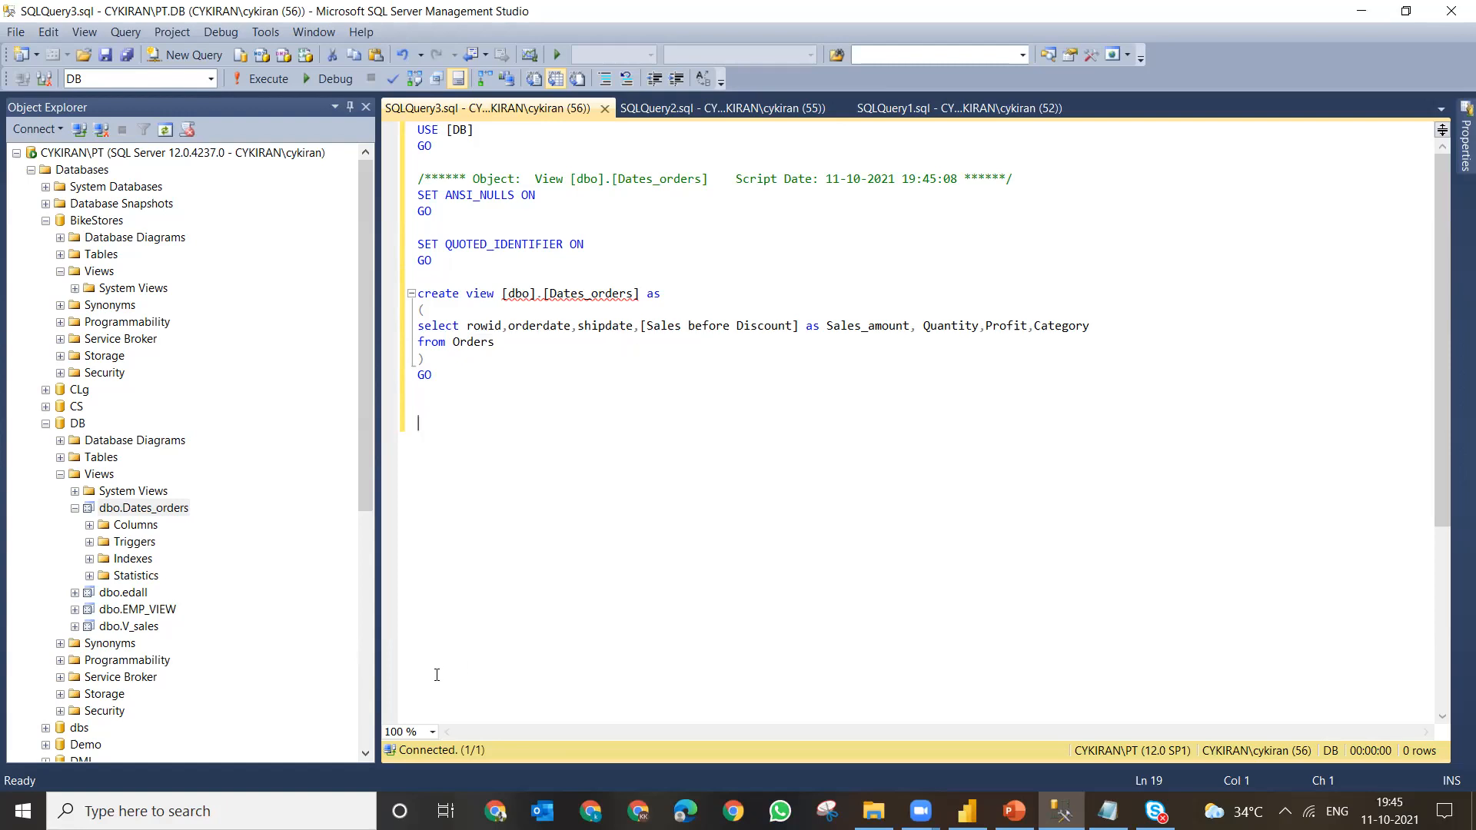
- Enlarge the script text to 200 % and examine the selected columns and source table in the Dates_orders view definition
click(433, 732)
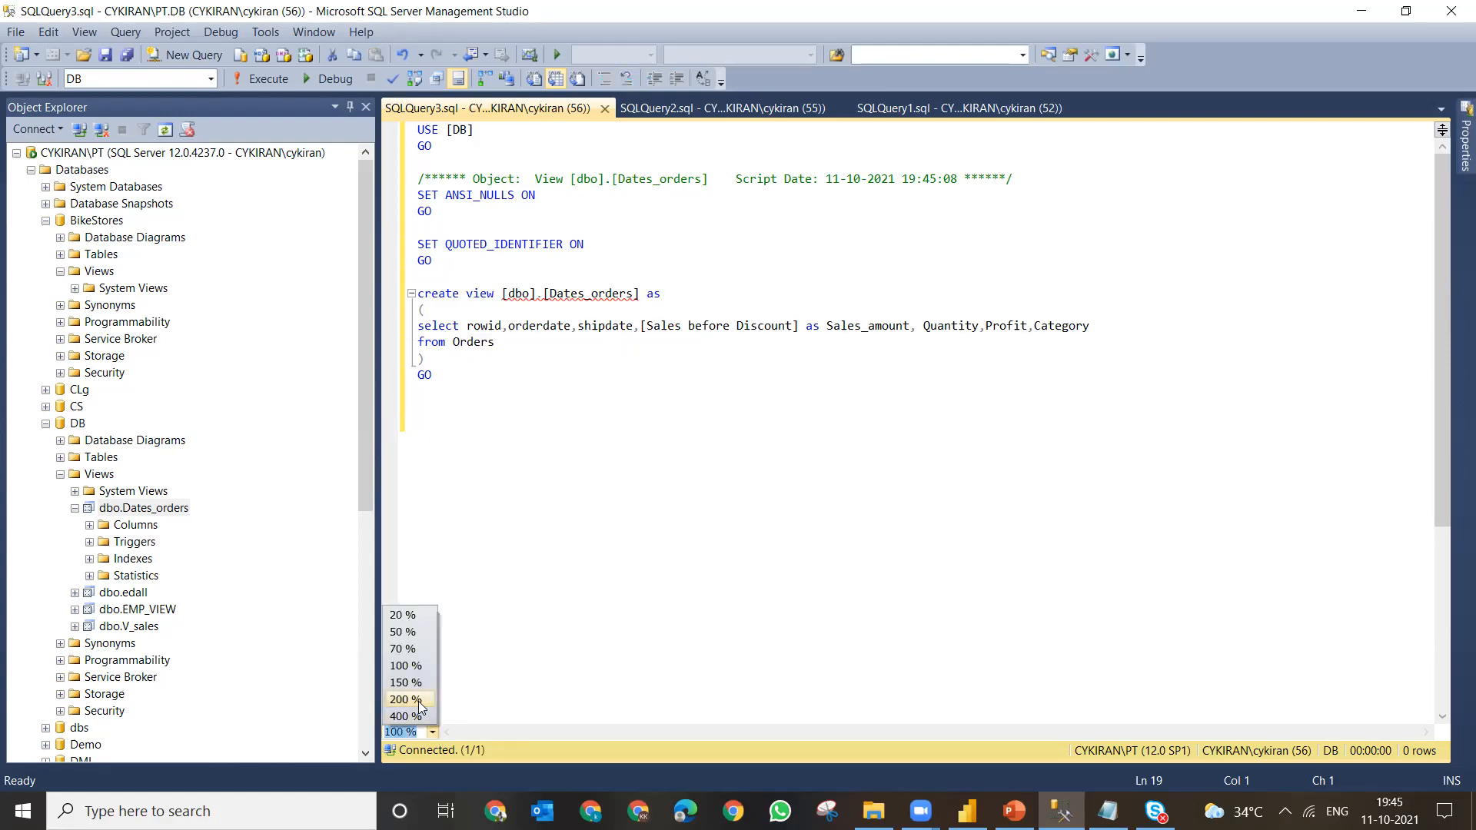
click(419, 700)
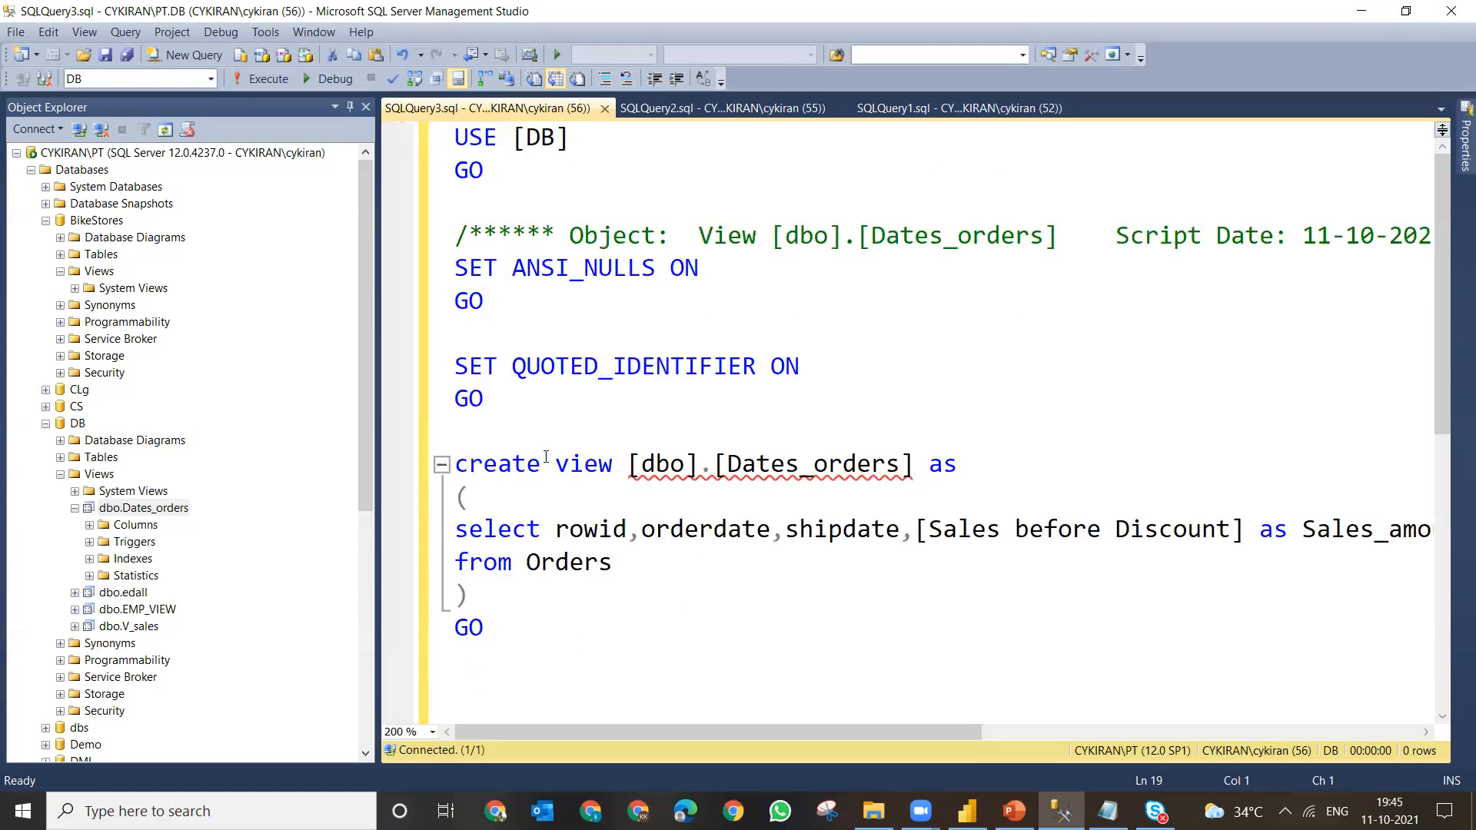
mouse_move(847, 460)
mouse_move(748, 525)
mouse_move(1134, 534)
click(1348, 511)
click(1342, 534)
key(Right)
key(Right)
key(Right)
key(Right)
key(Right)
key(Right)
key(Right)
key(Right)
key(Right)
key(Right)
key(Right)
key(Right)
key(Right)
key(Right)
key(Right)
key(Right)
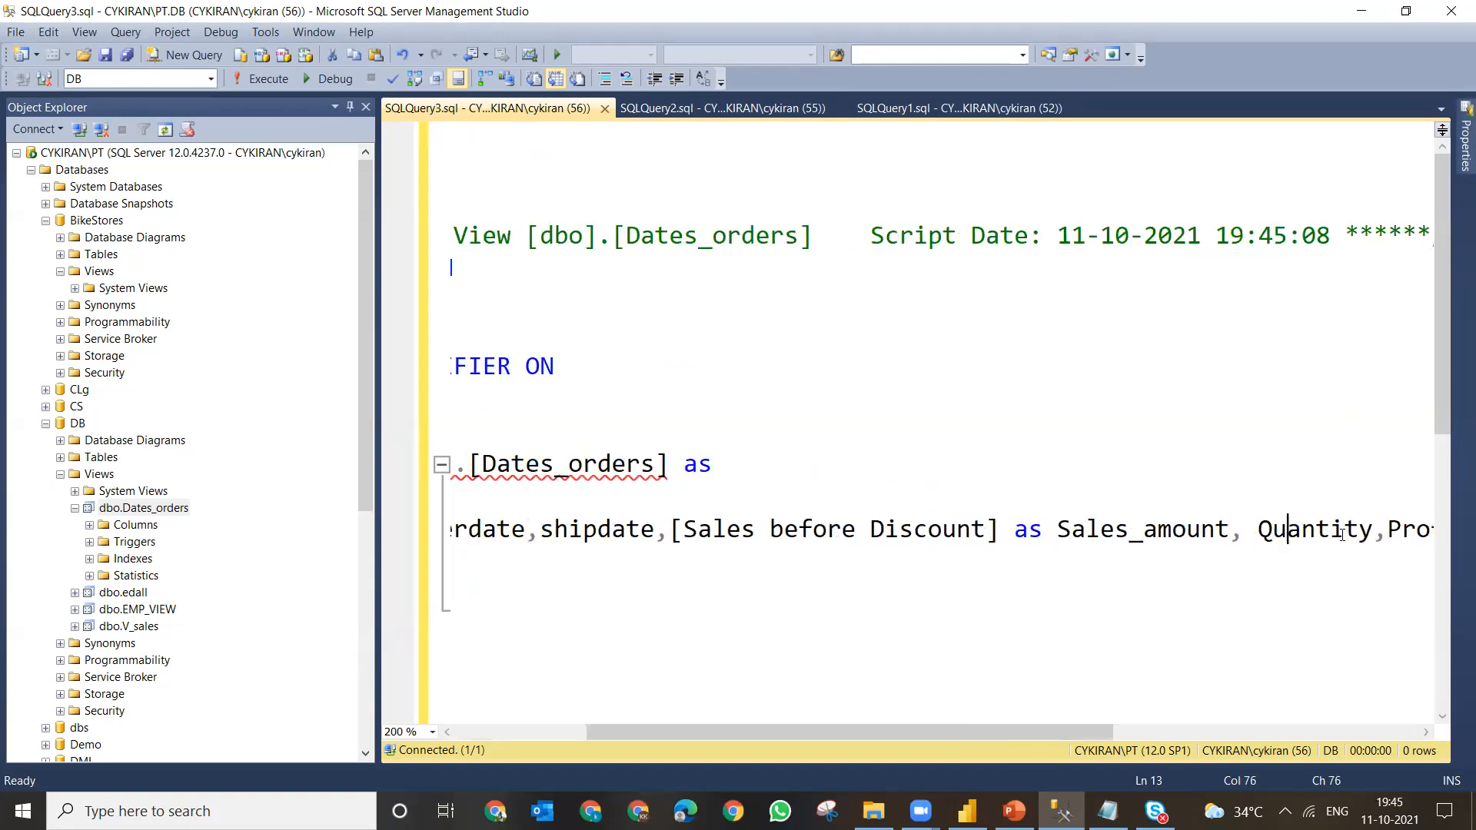
key(Right)
key(Right)
key(Right)
key(Right)
key(Right)
key(Right)
key(Right)
key(Right)
key(Right)
key(Right)
key(Right)
key(Right)
key(Right)
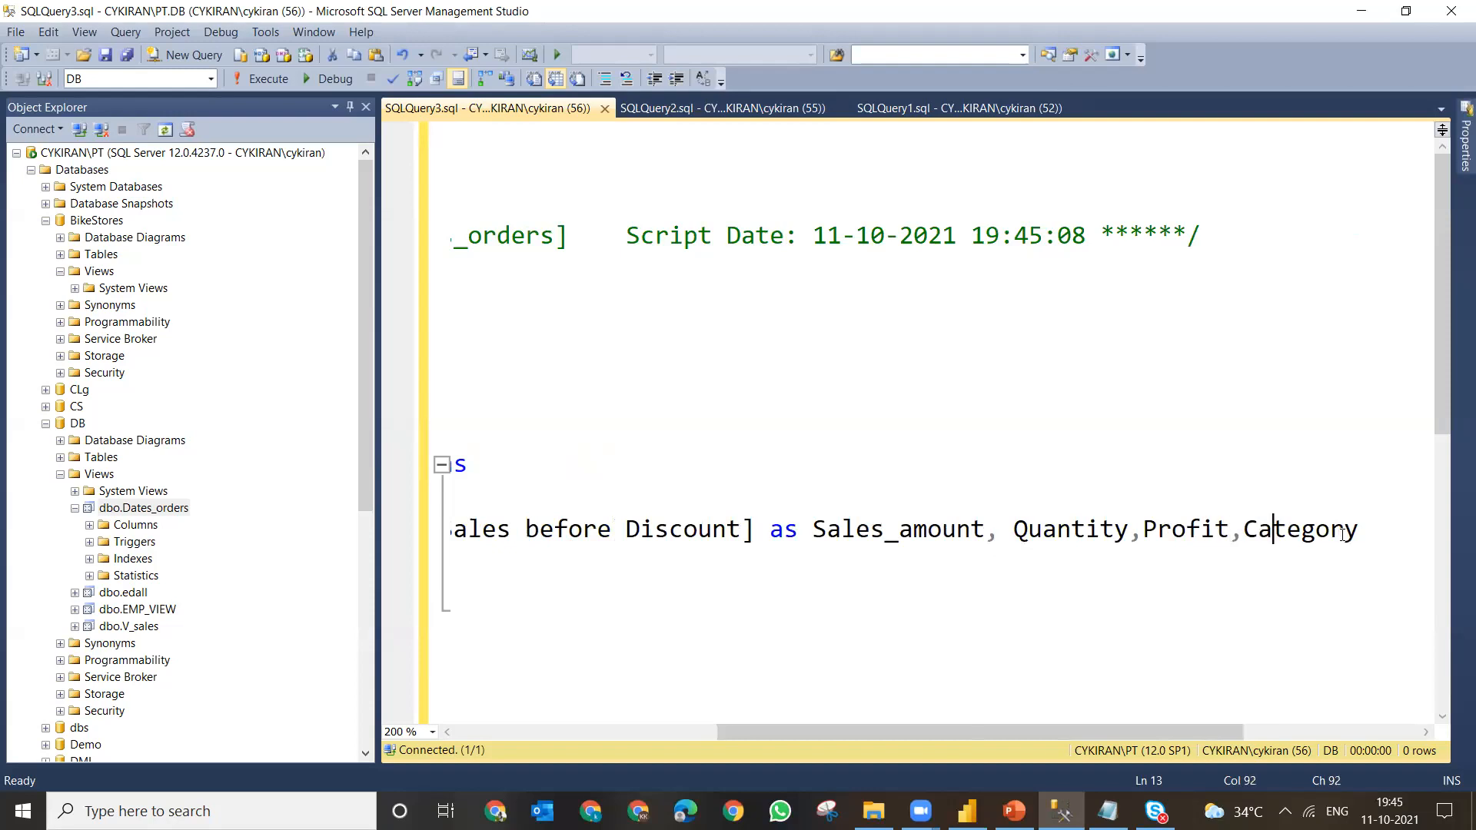
key(Down)
key(Down)
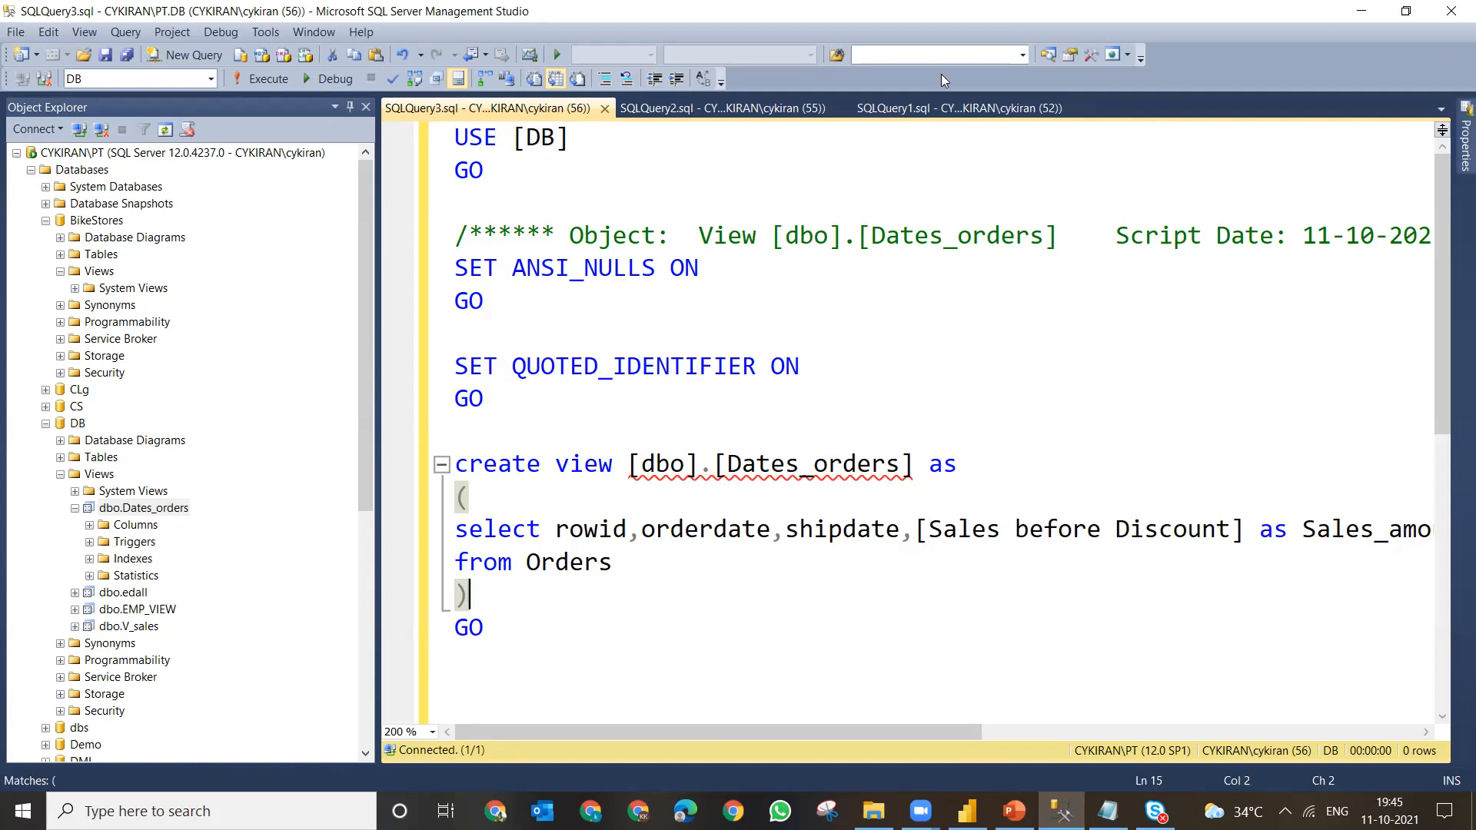
- Examine the first row of the Dates_orders query results column by column, widening the Sales_amount column to show its full name
click(787, 111)
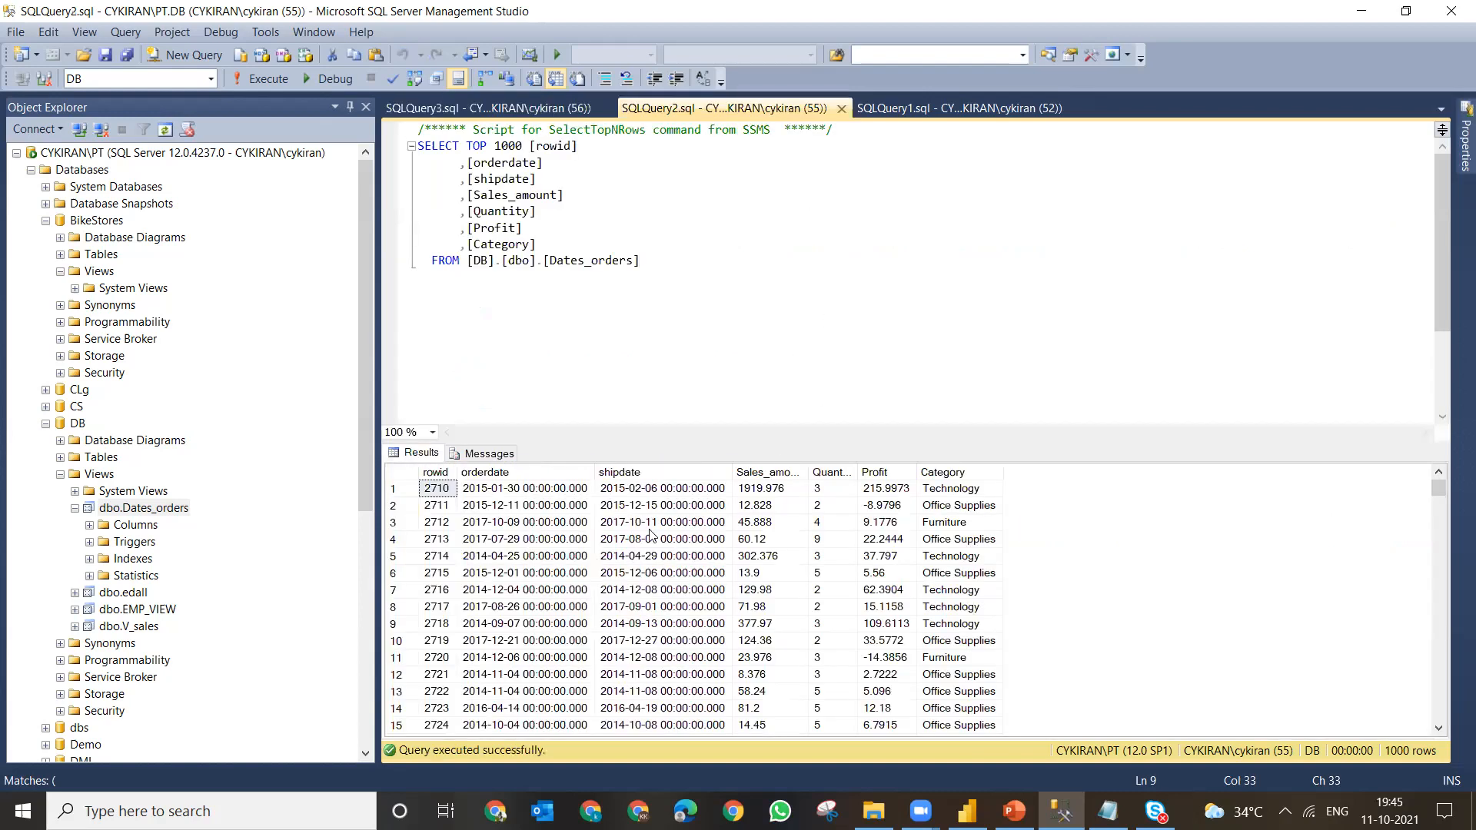
click(450, 492)
click(481, 490)
click(666, 489)
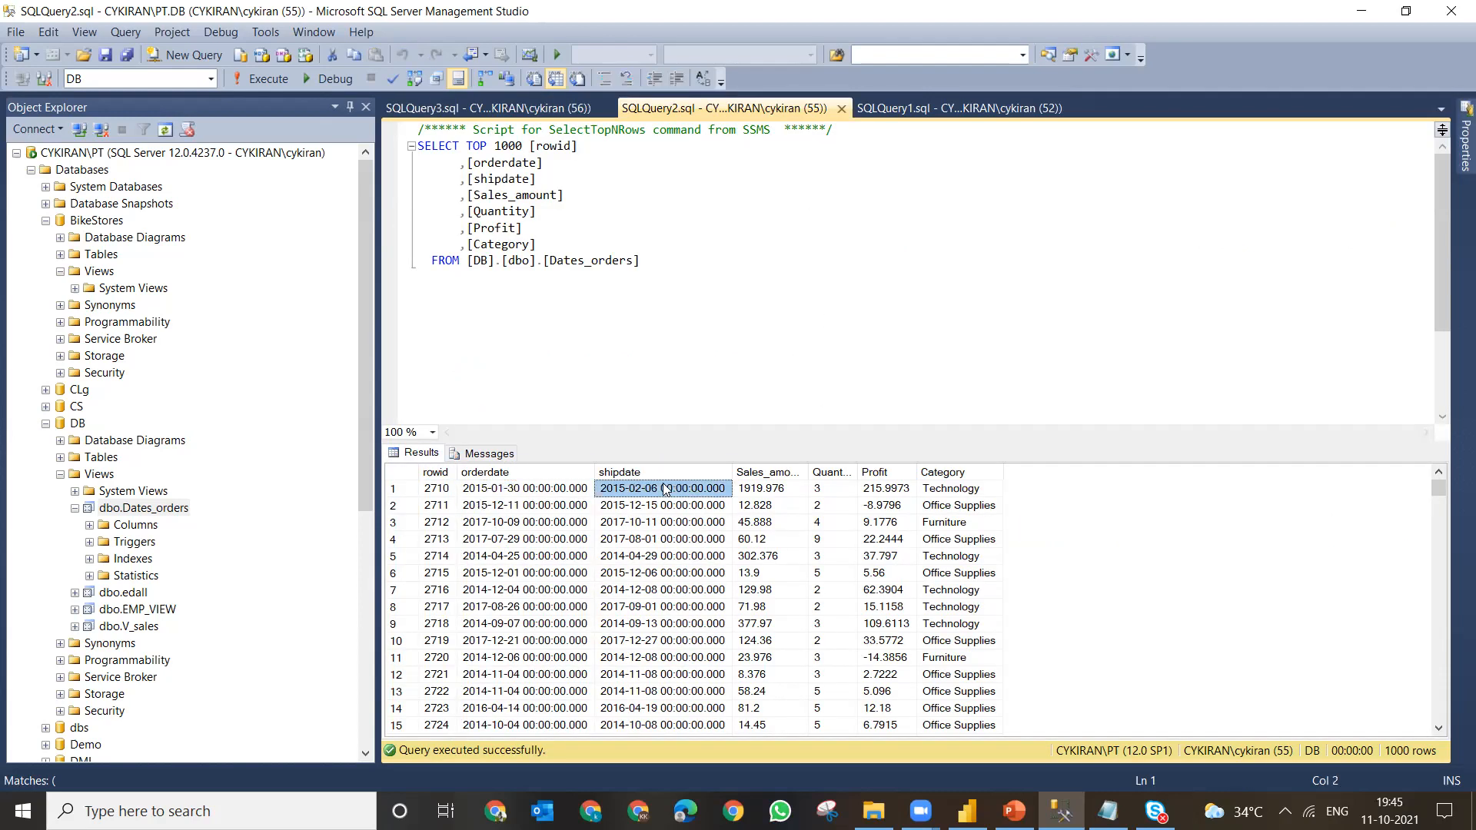
click(803, 492)
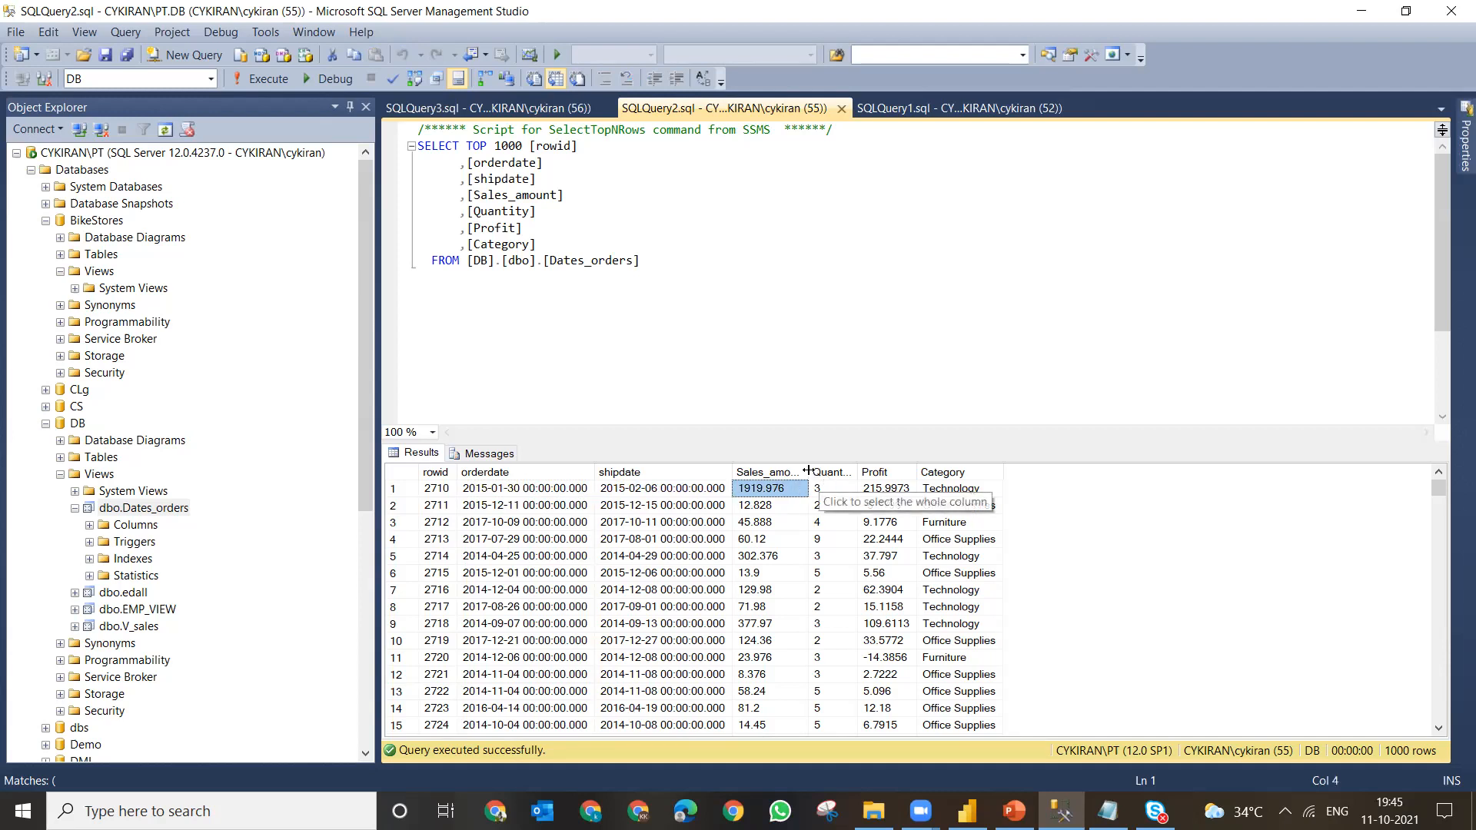
drag(808, 471, 832, 471)
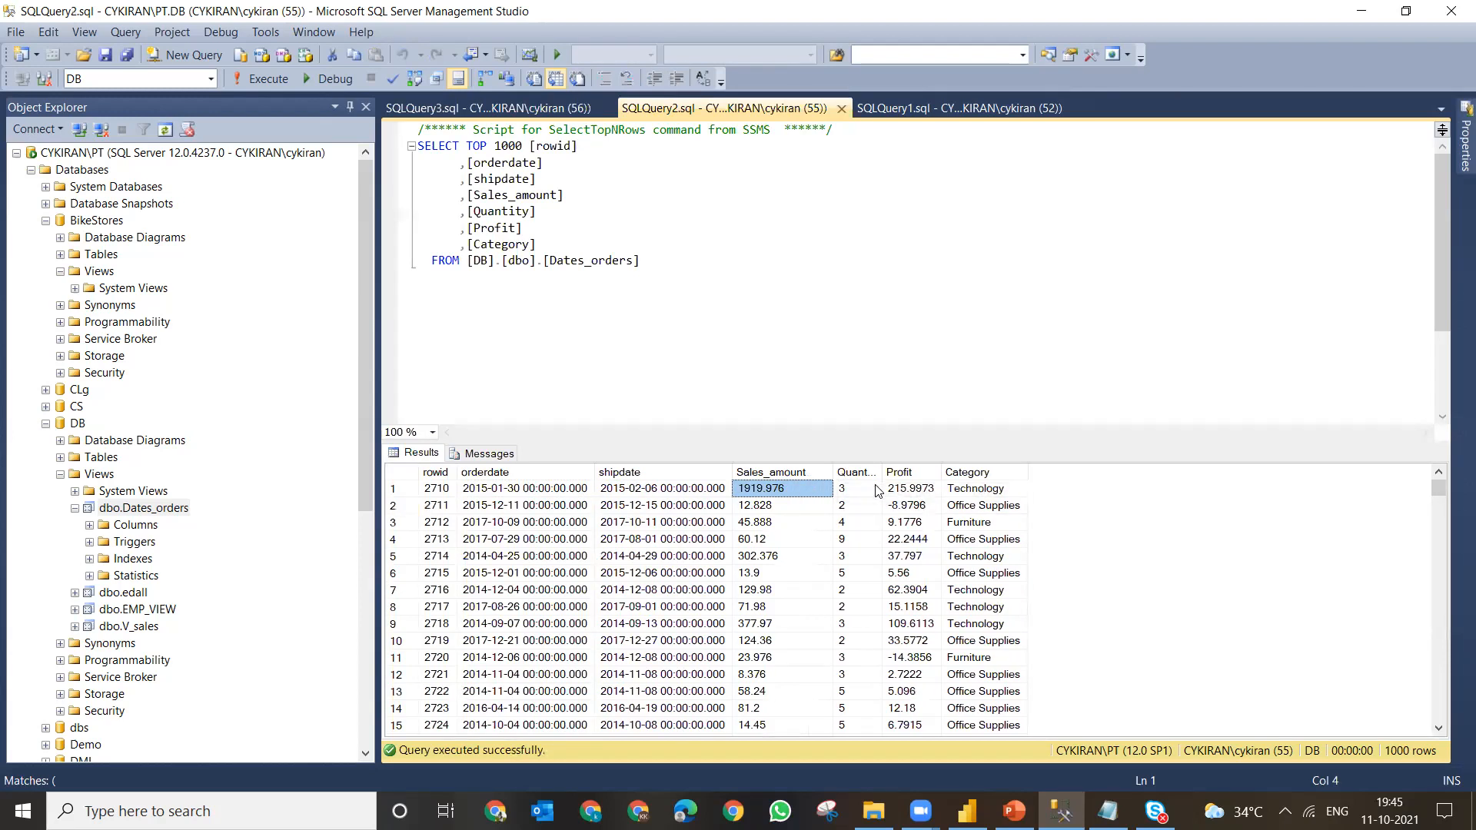
click(983, 492)
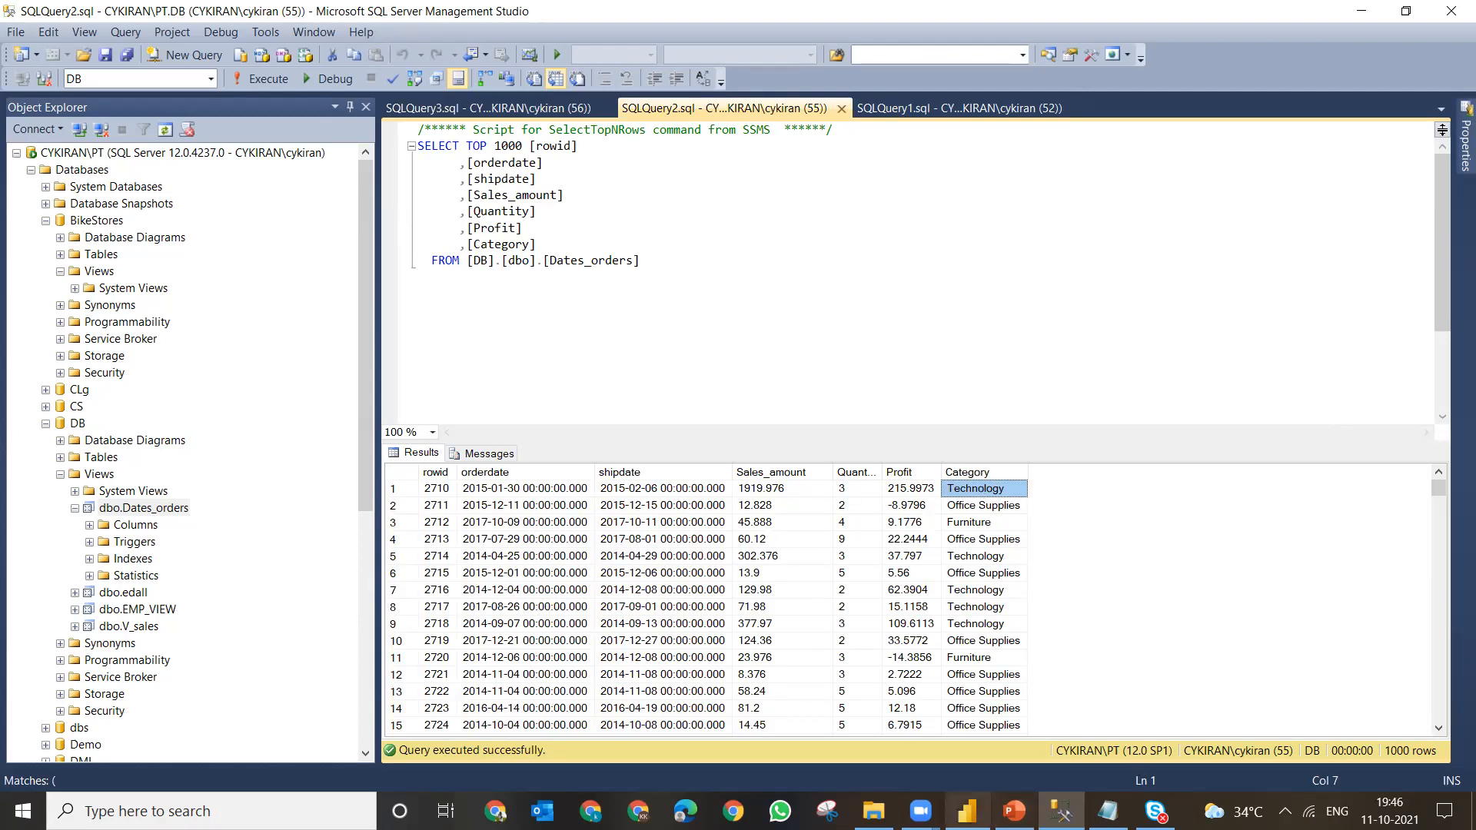
- Switch to Power BI Desktop and start a new data connection using the SQL Server database connector
click(968, 811)
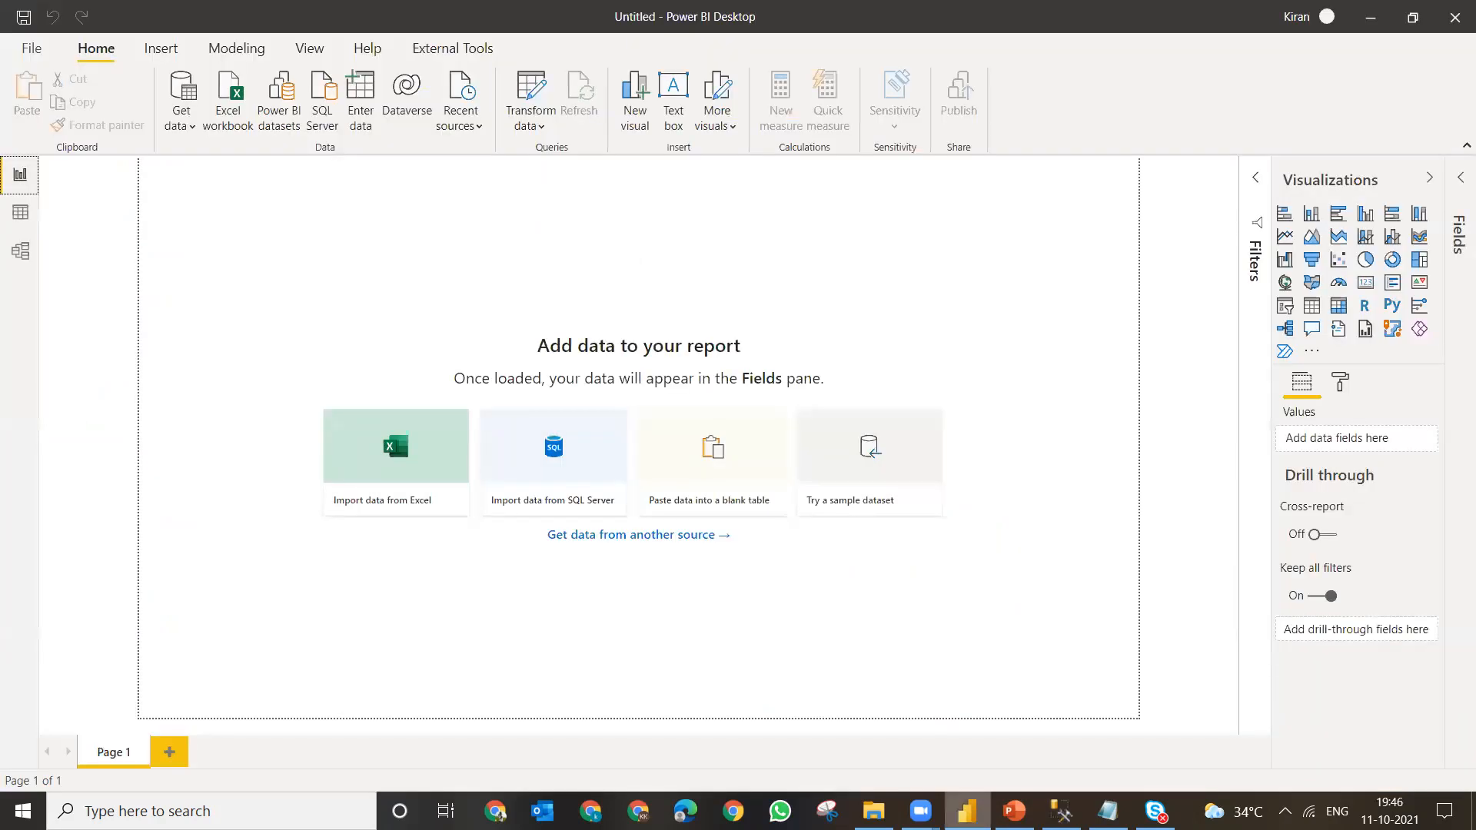
click(180, 106)
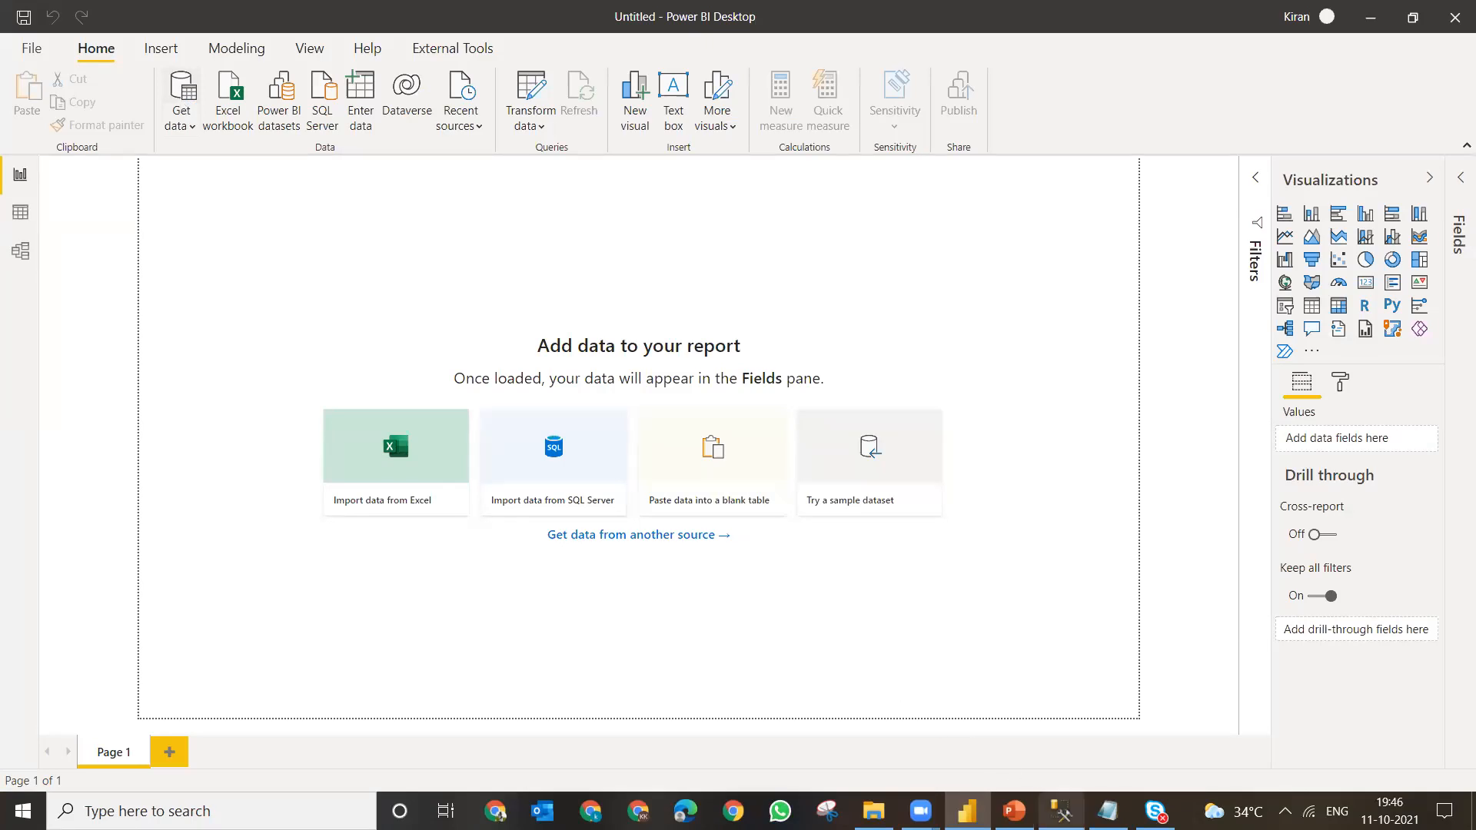
click(1061, 811)
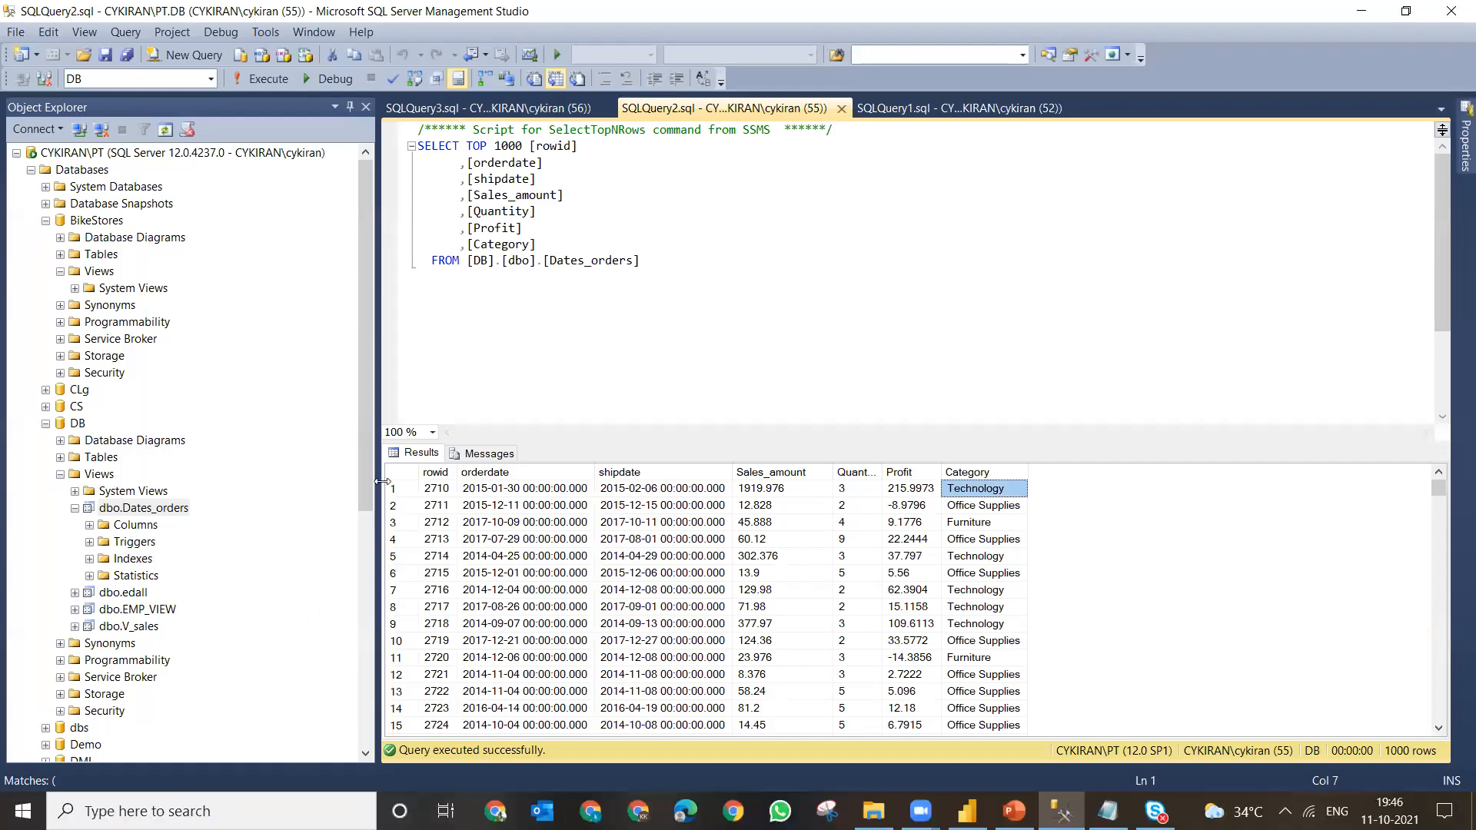
click(1361, 11)
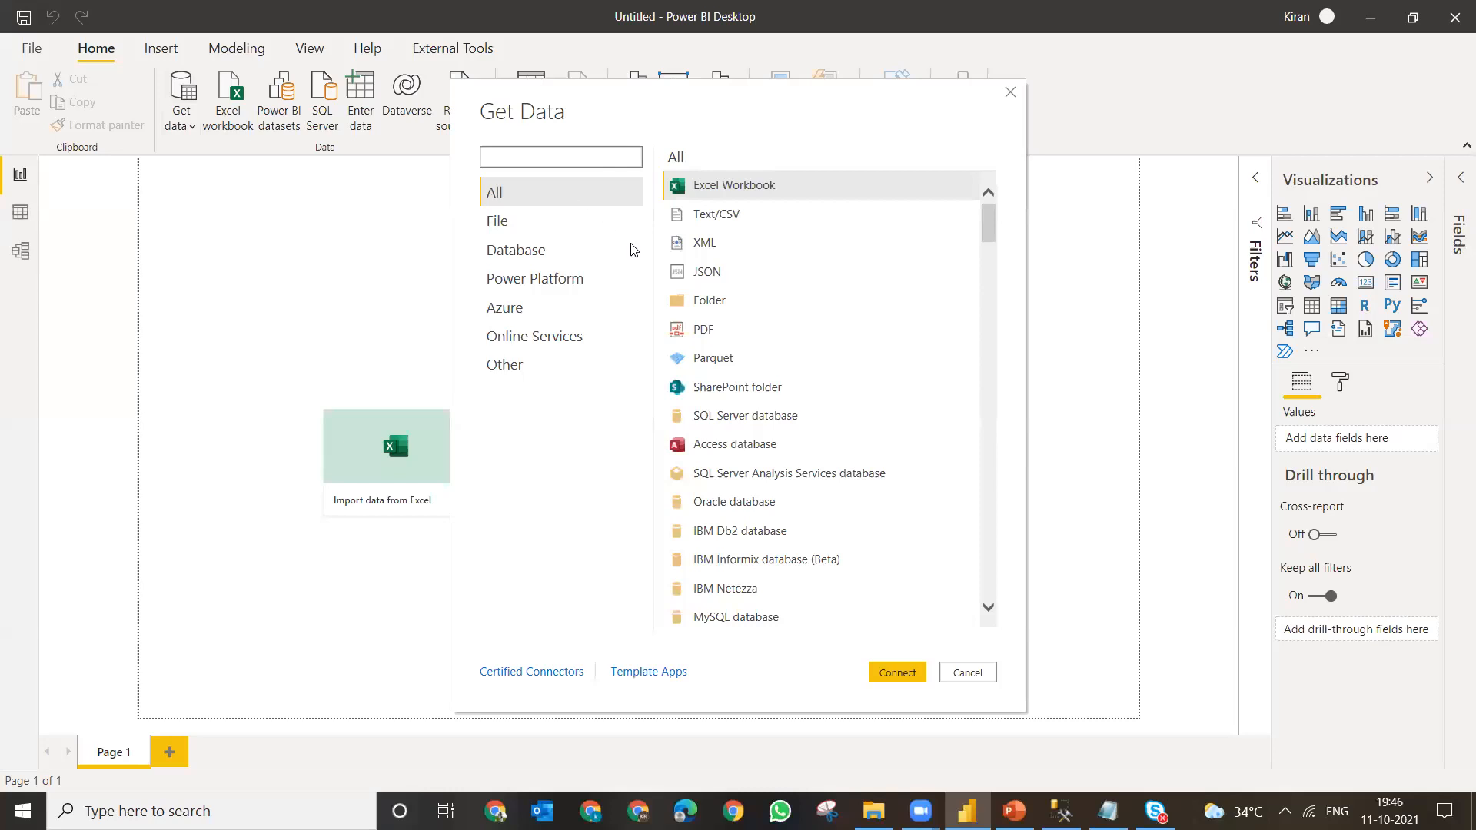
click(545, 250)
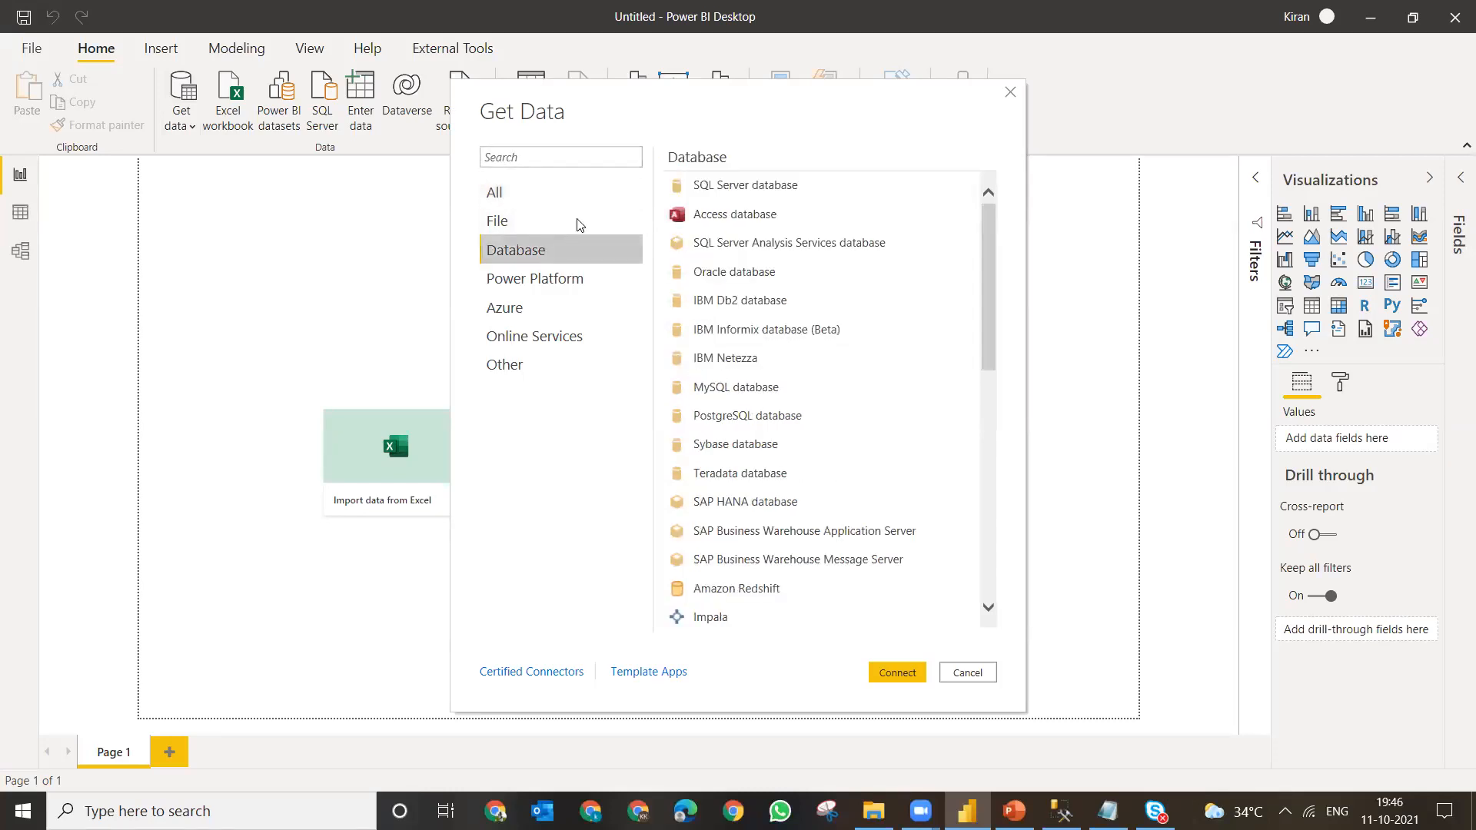
click(767, 186)
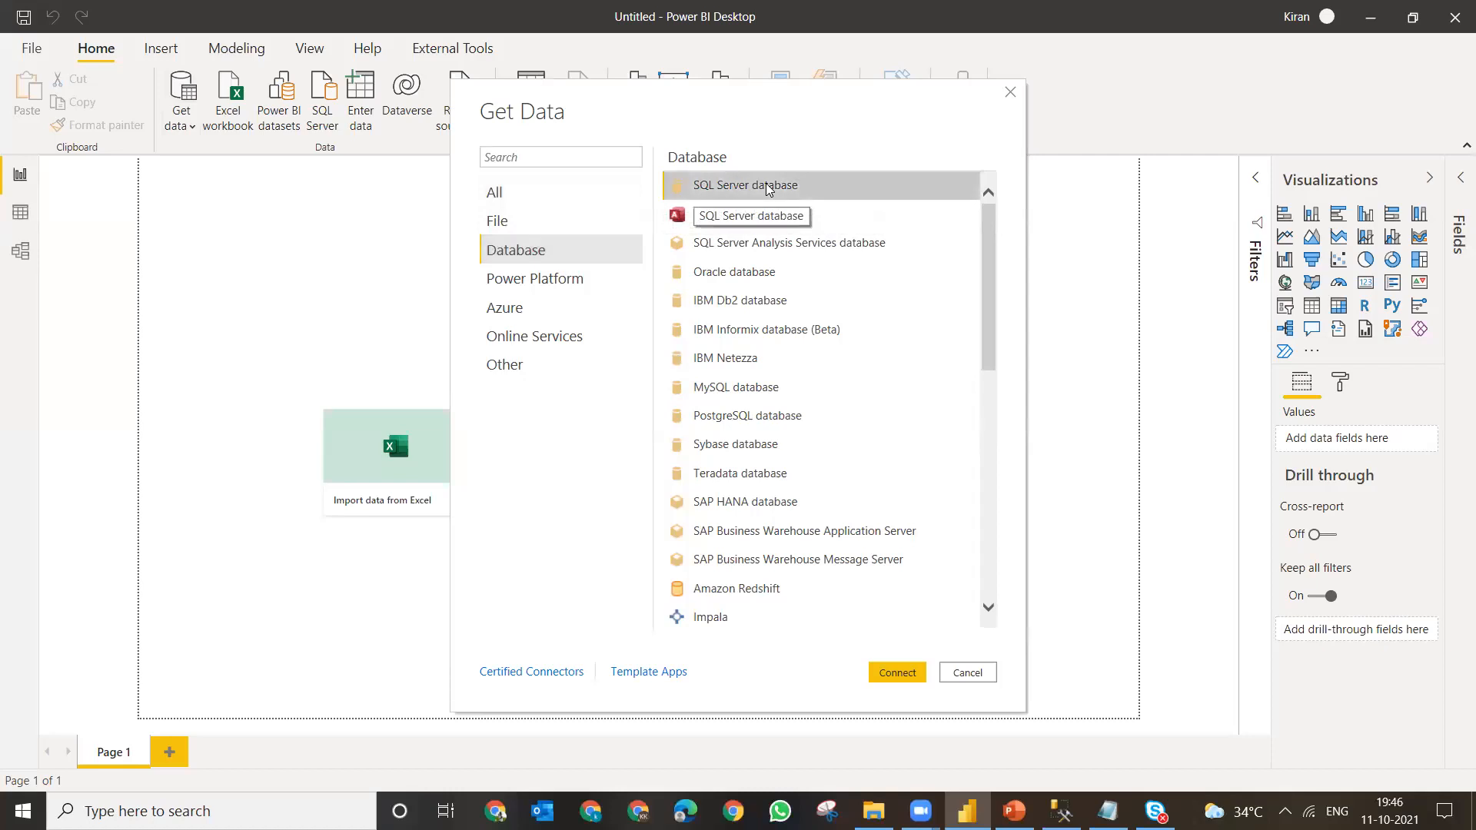
click(898, 673)
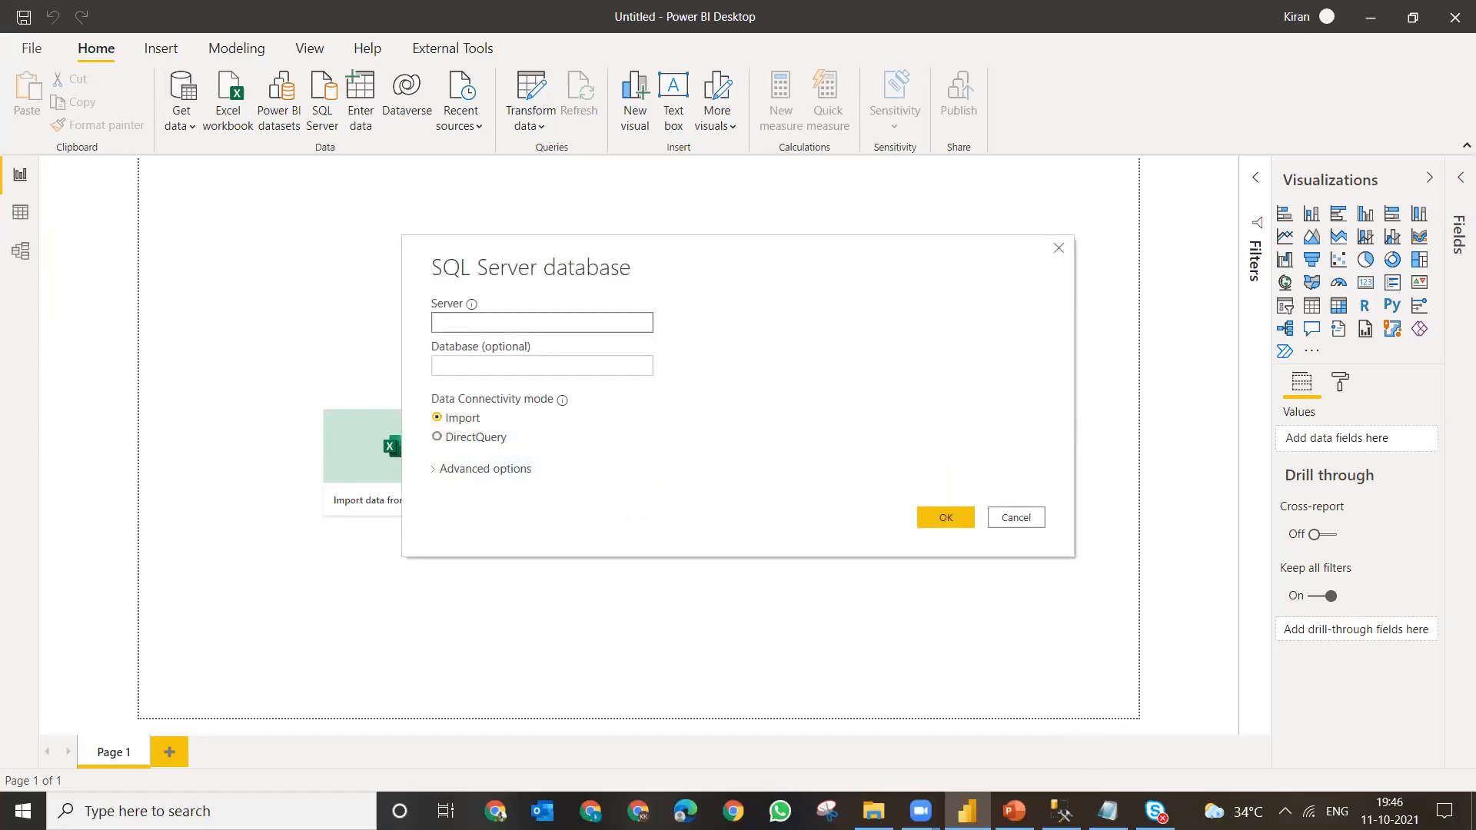
- Switch to SQL Server Management Studio and copy the server name from the Connect to Server dialog without opening a new connection
click(1061, 811)
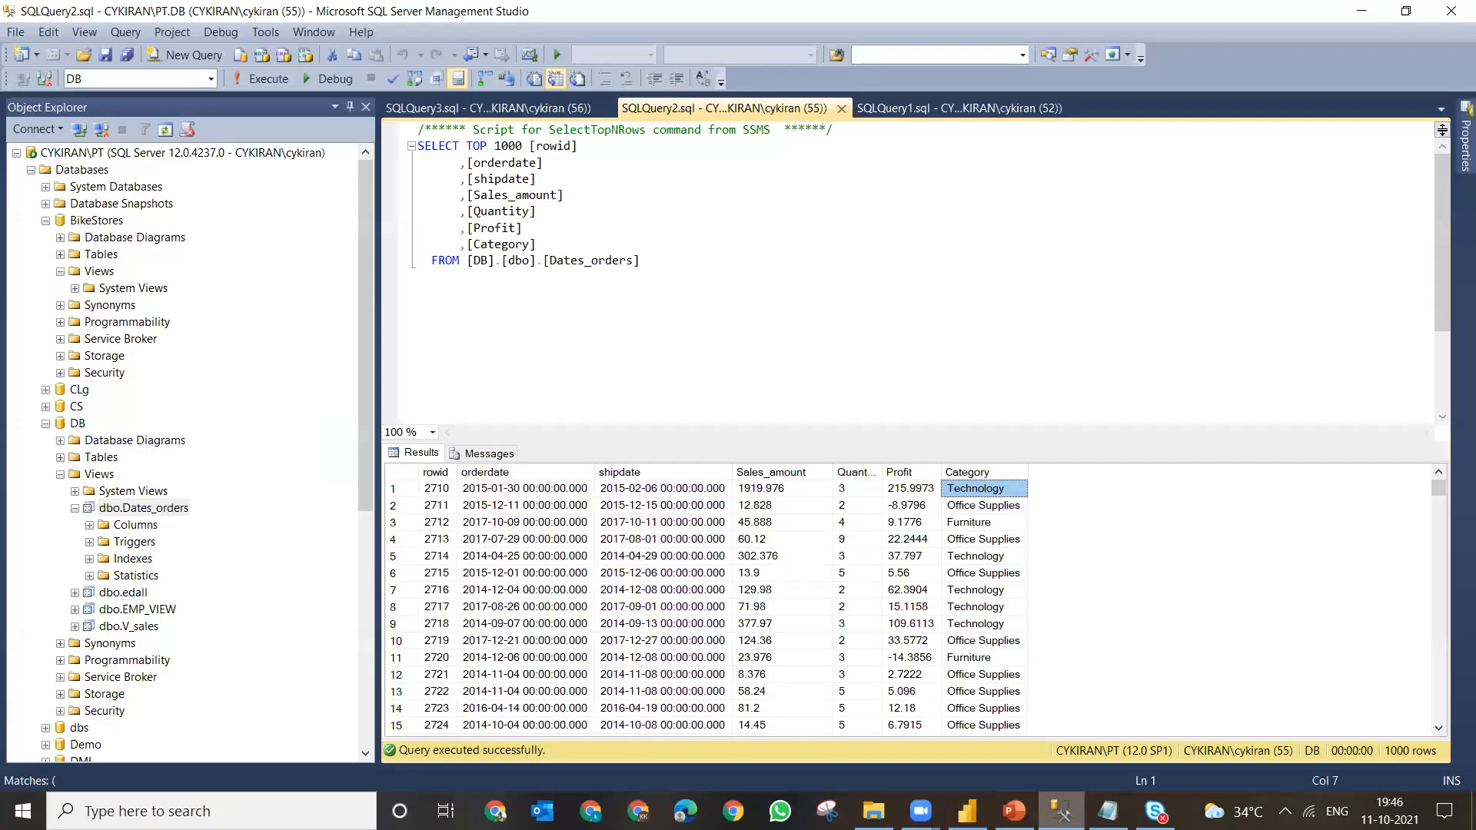
click(32, 126)
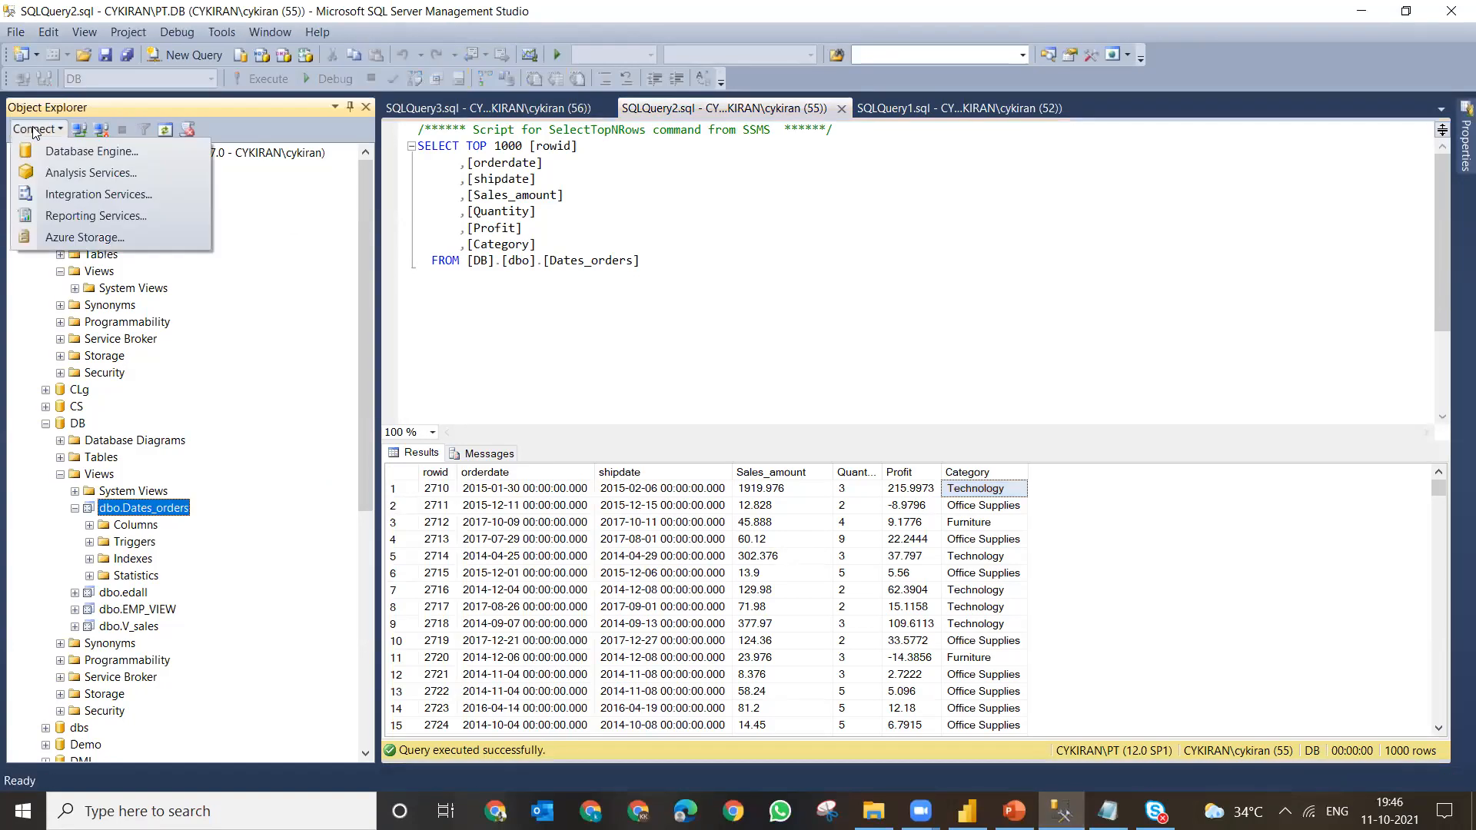
click(85, 130)
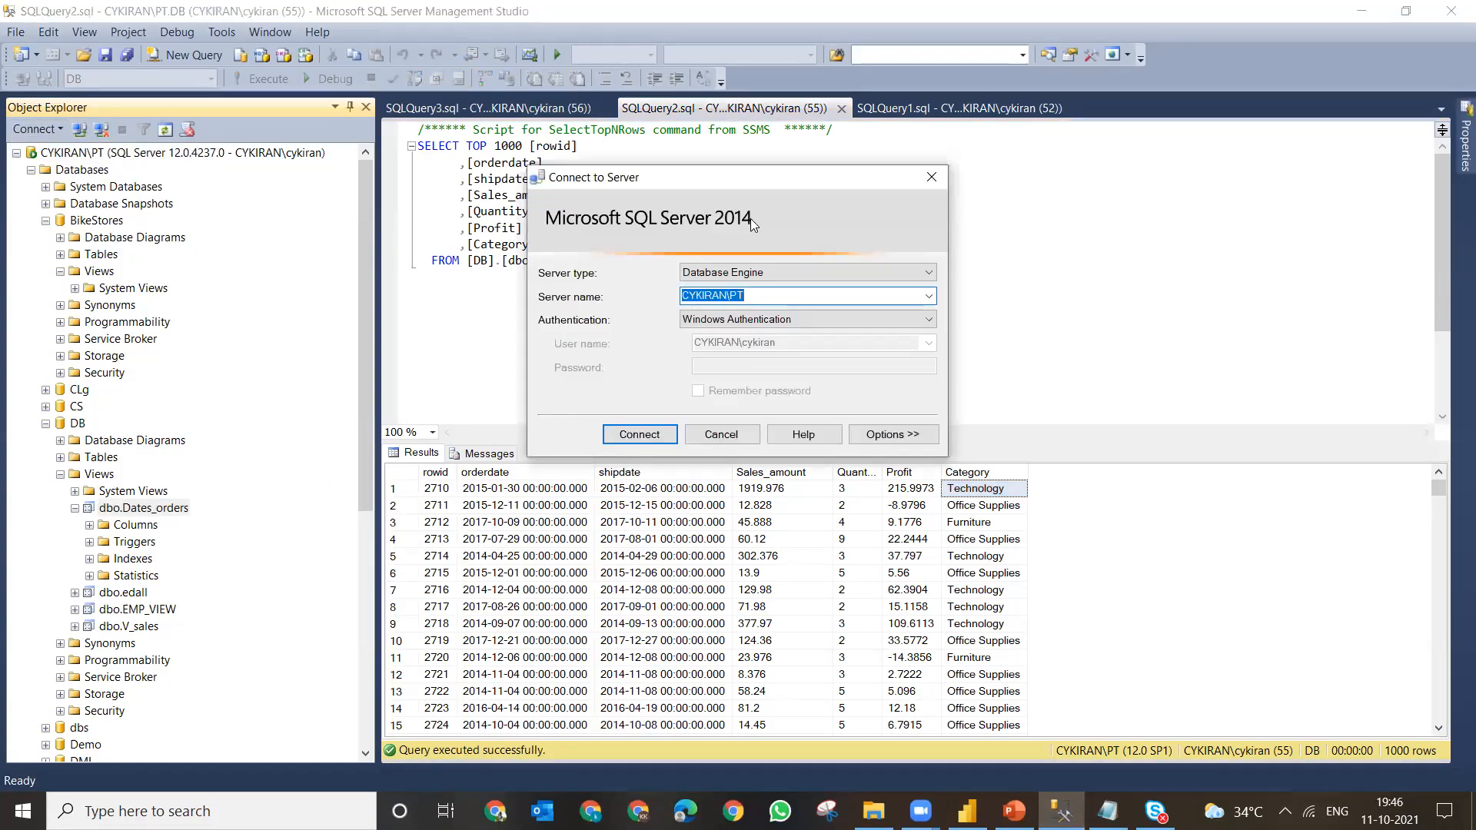
click(749, 300)
double_click(749, 299)
key(ctrl+c)
click(706, 434)
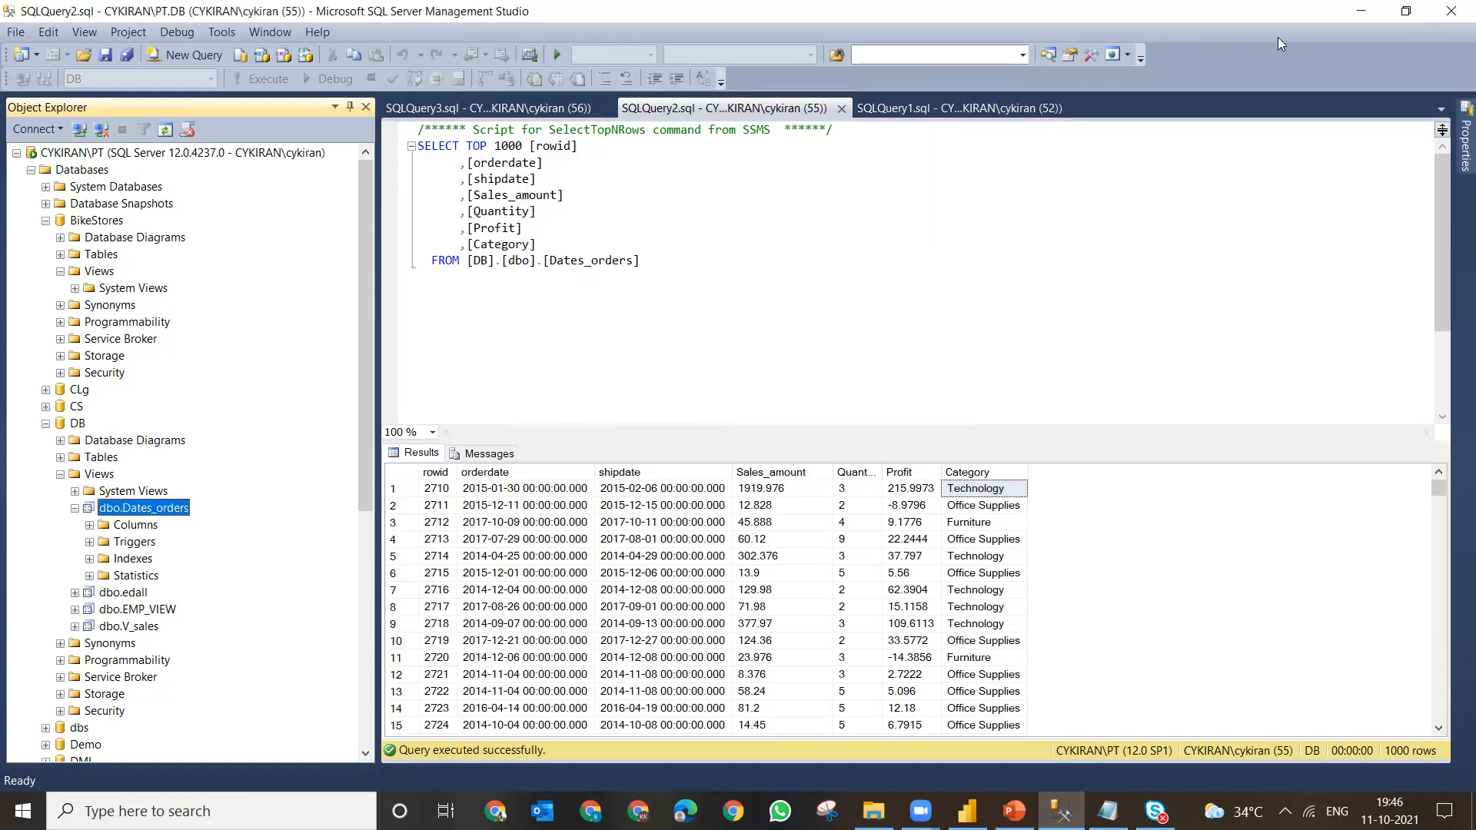
- Return to Power BI Desktop and paste the copied server name as the server of the SQL Server connection
click(1362, 11)
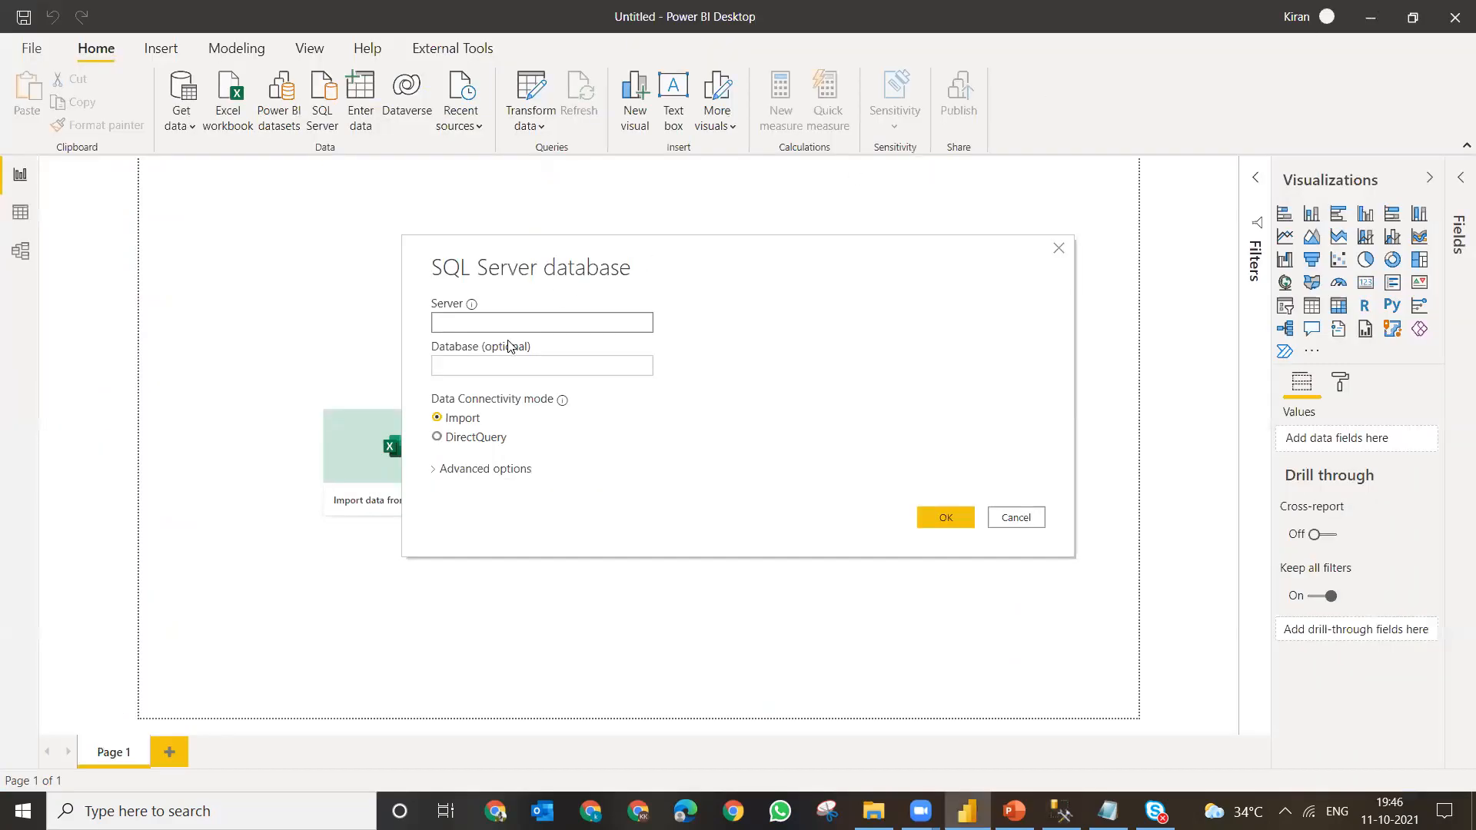
click(486, 323)
key(ctrl+v)
click(488, 363)
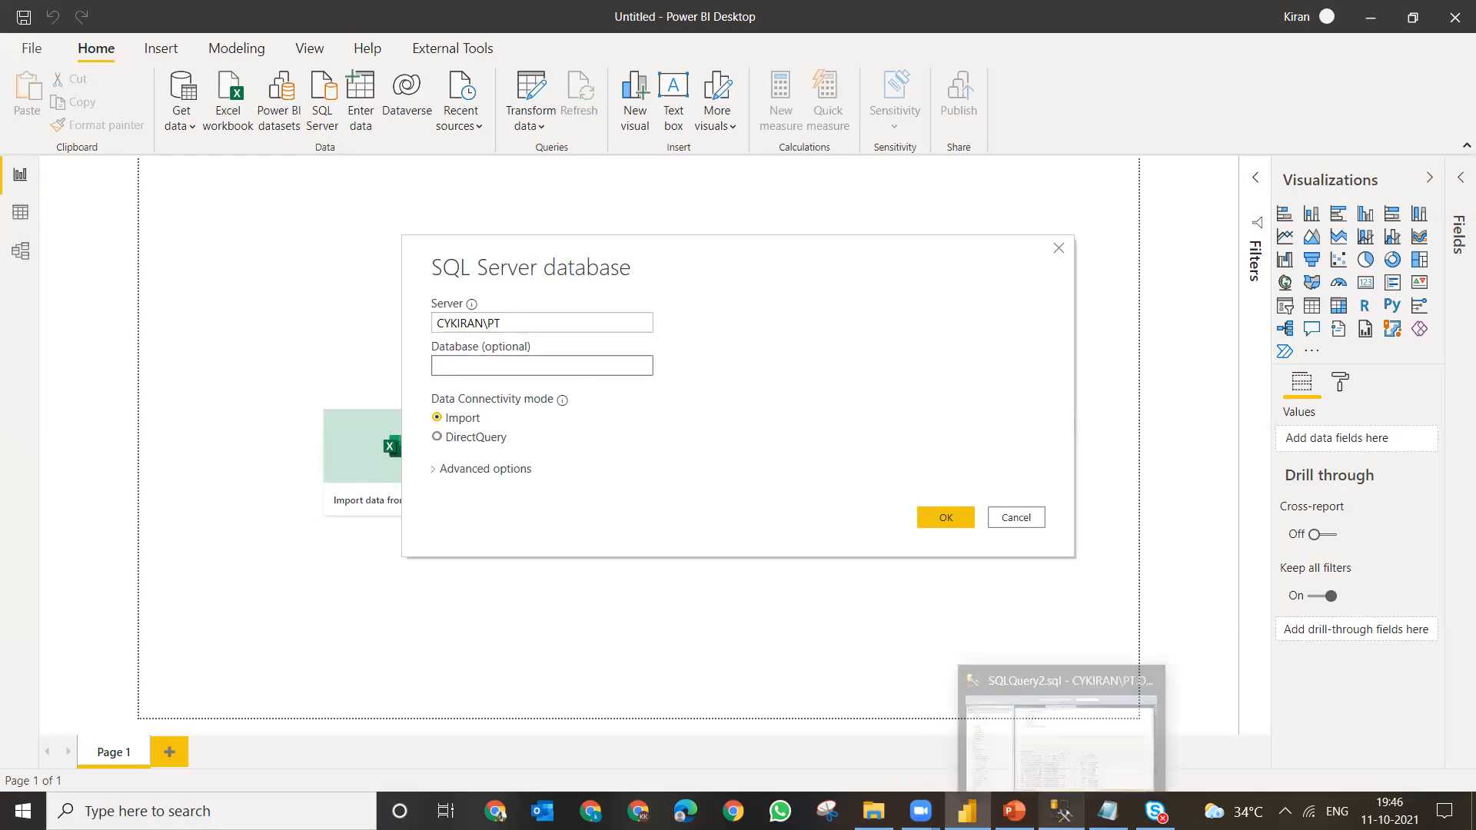
- Look up the database name in SQL Server Management Studio and submit the Power BI connection to database DB in Import mode
click(1062, 811)
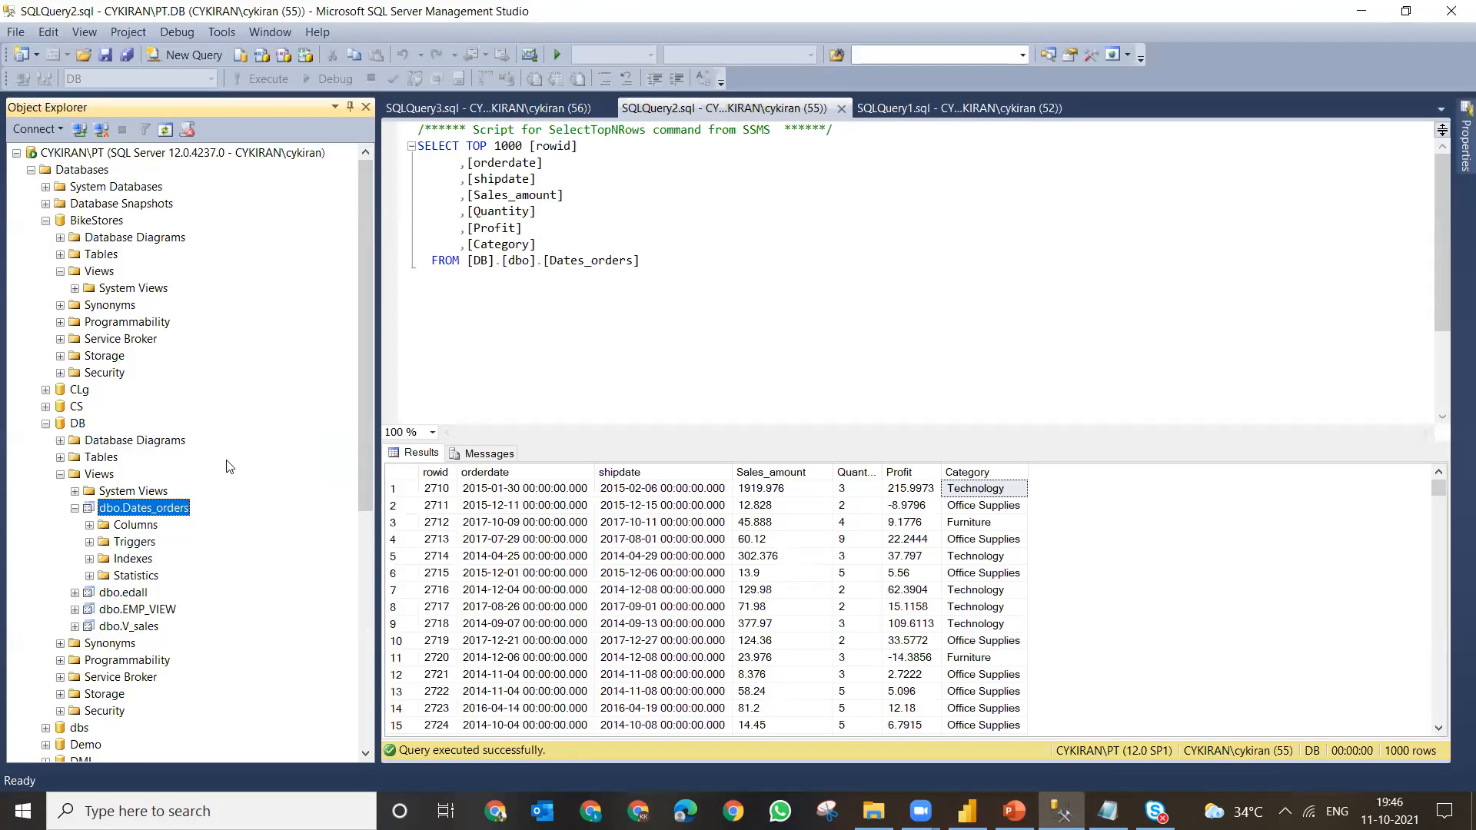
click(79, 425)
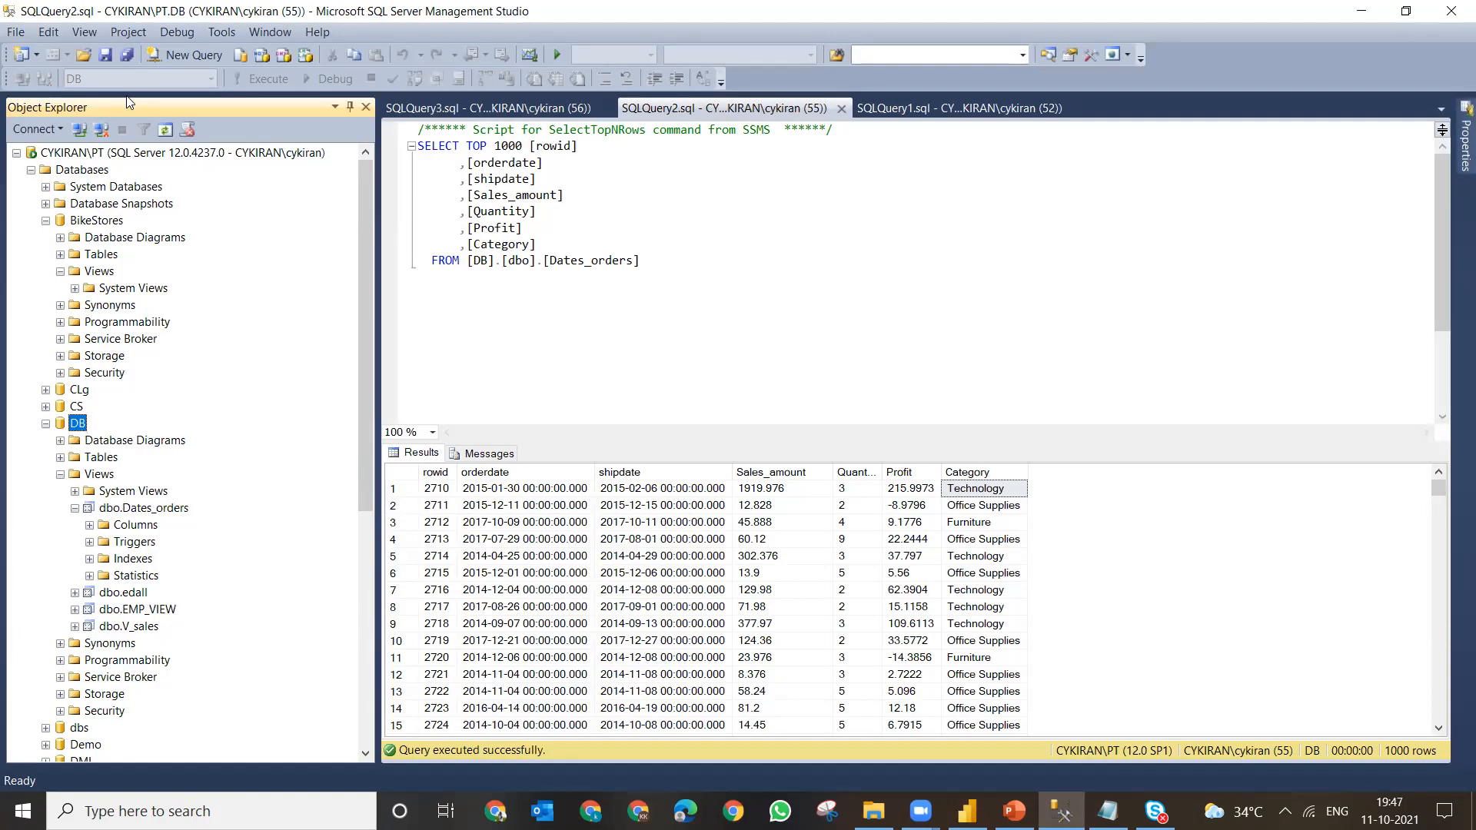
click(745, 296)
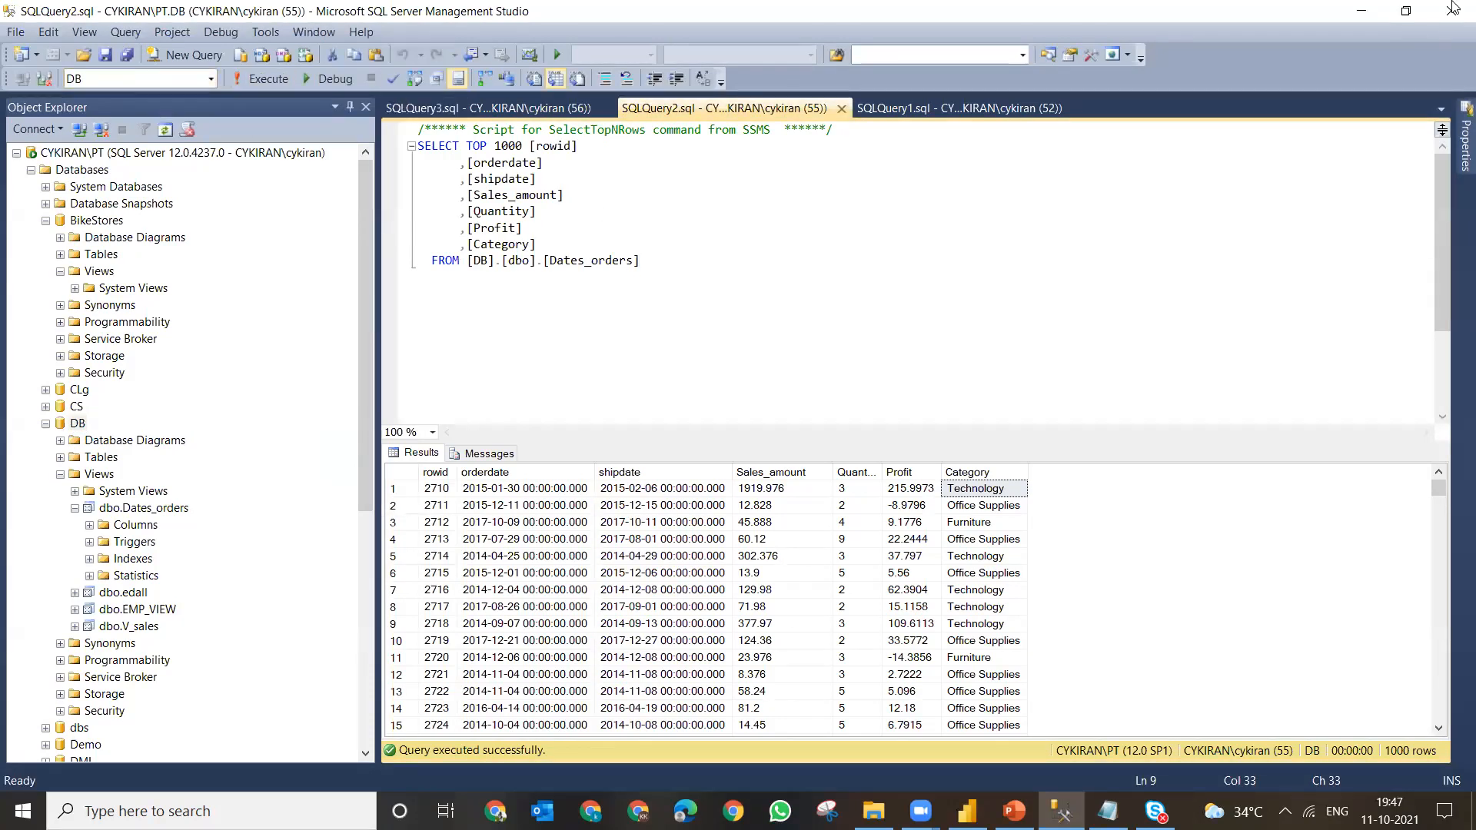
click(1354, 11)
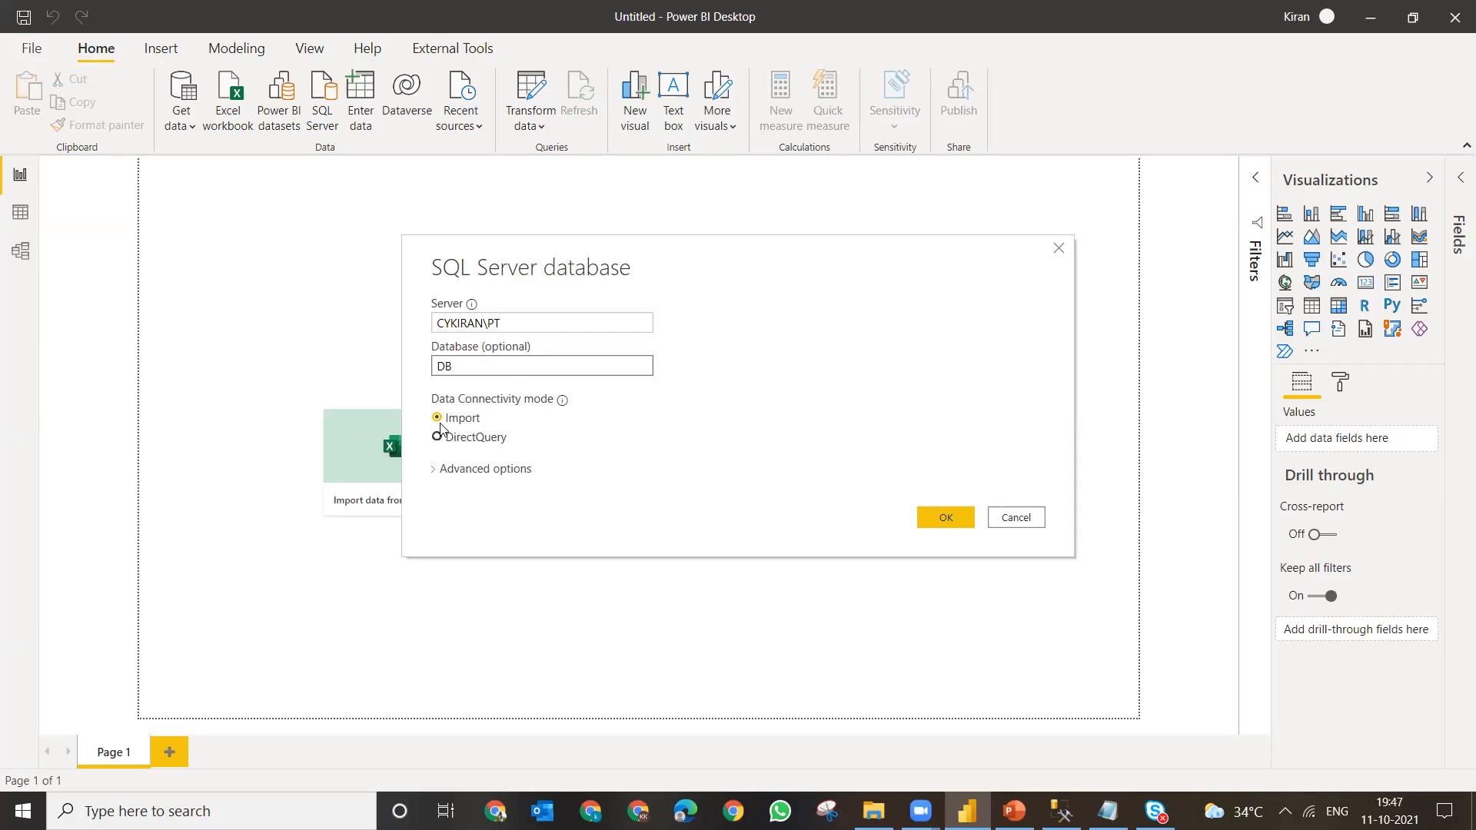
click(966, 515)
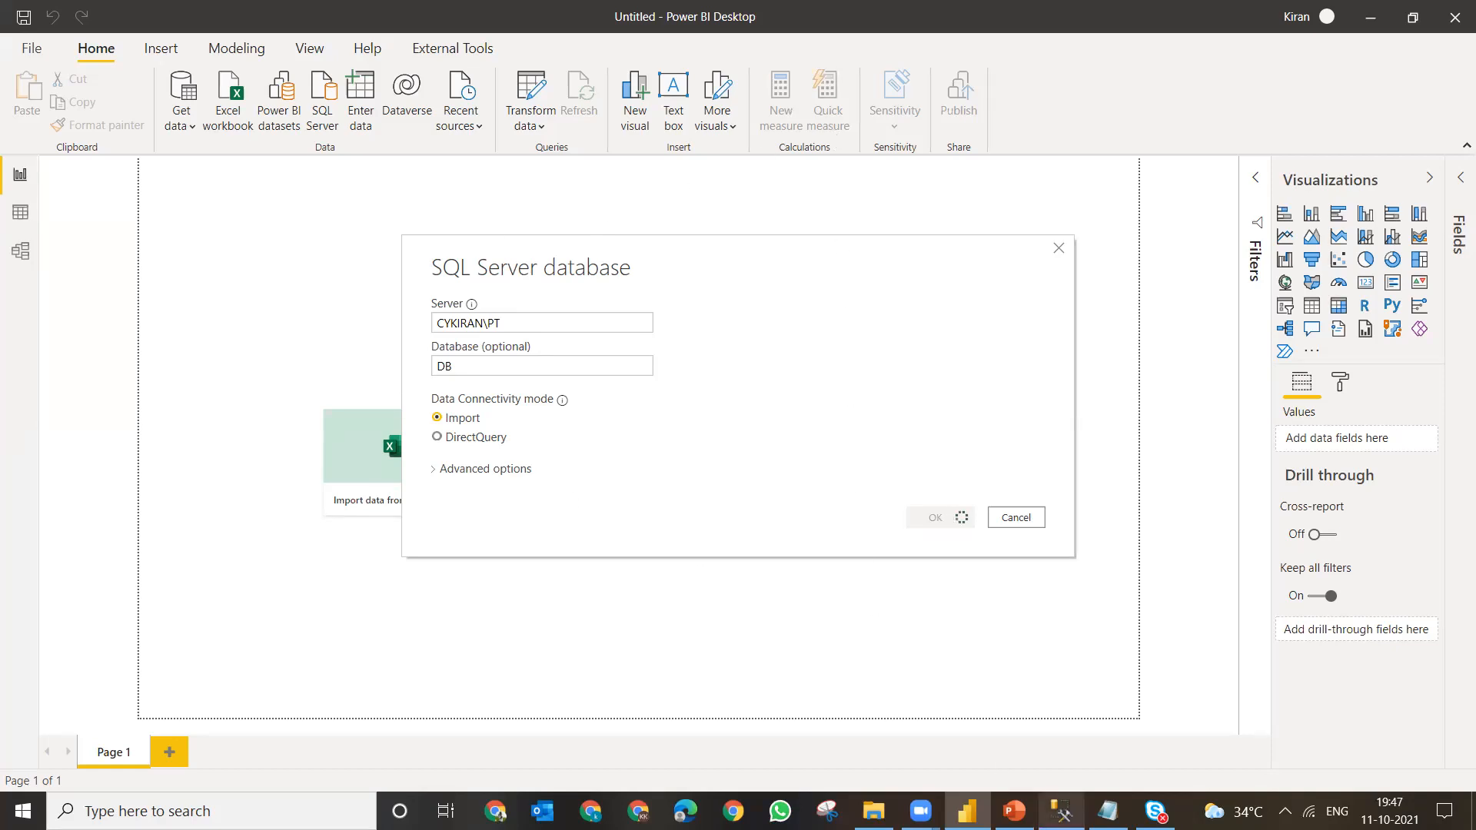
- Review the list of tables in database DB in SQL Server Management Studio and return to Power BI Desktop
click(1061, 811)
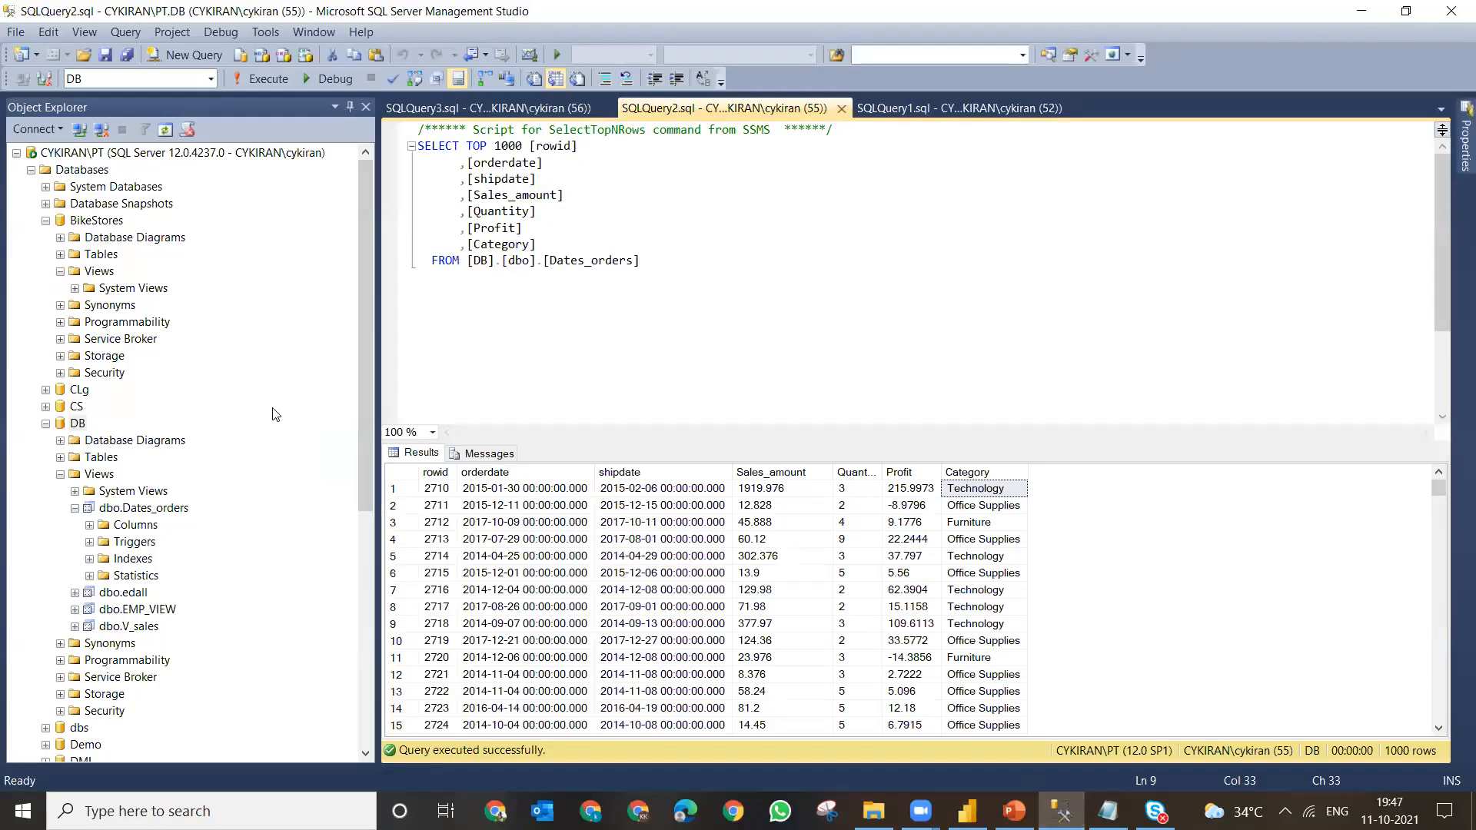
click(60, 457)
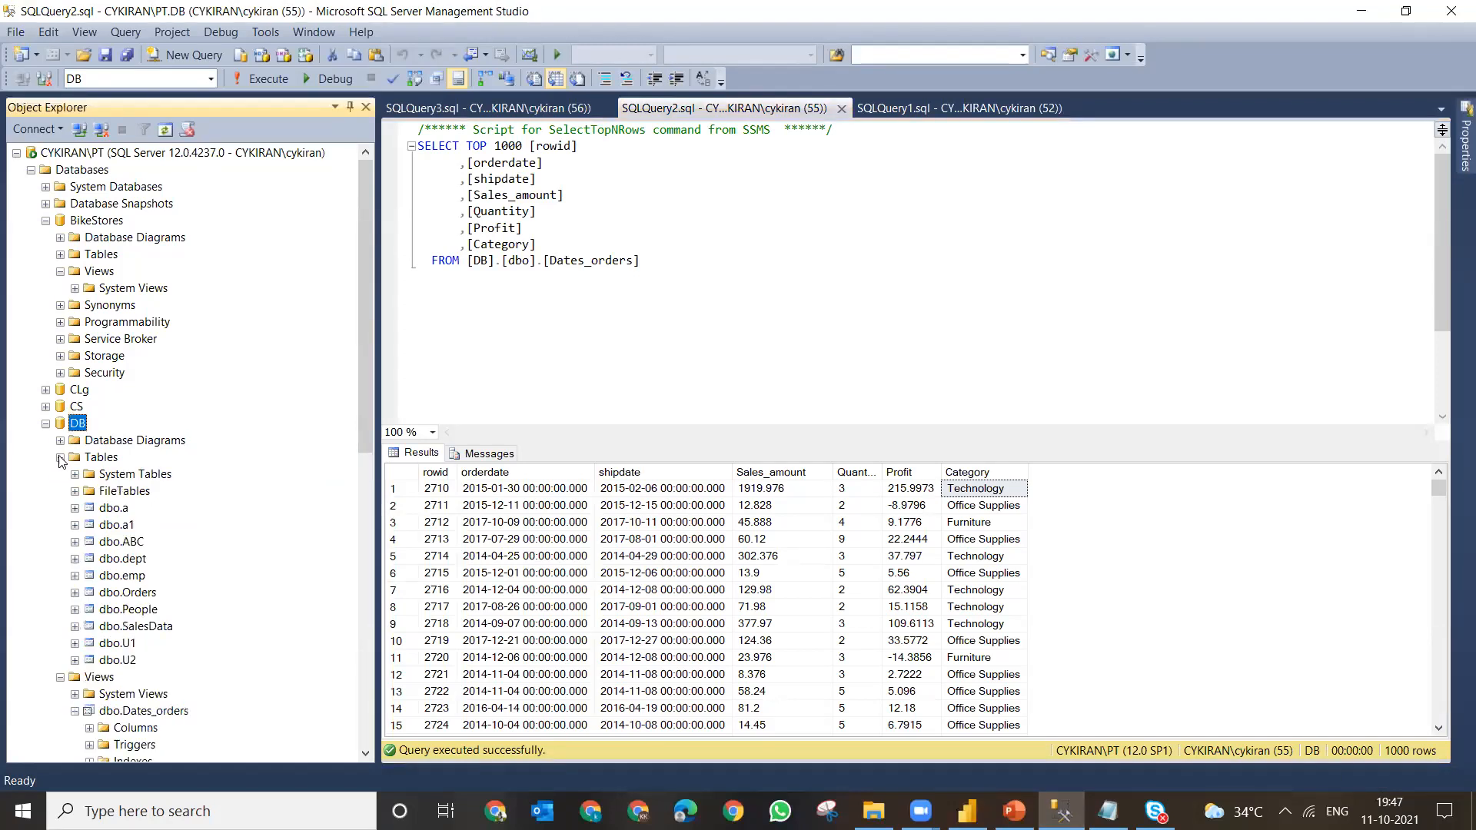
mouse_move(363, 373)
mouse_down()
mouse_move(363, 522)
mouse_move(363, 396)
mouse_up()
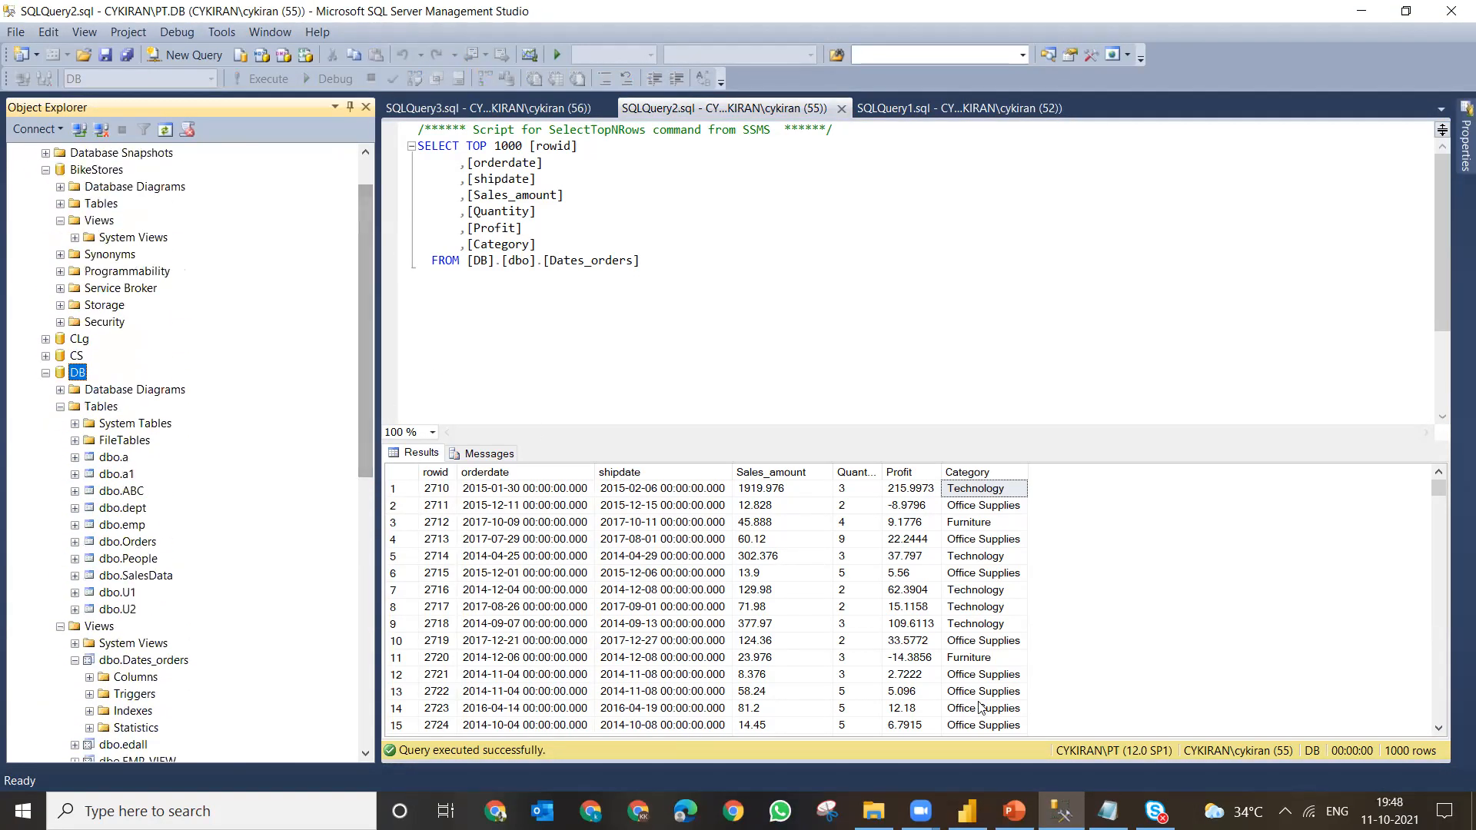
click(968, 811)
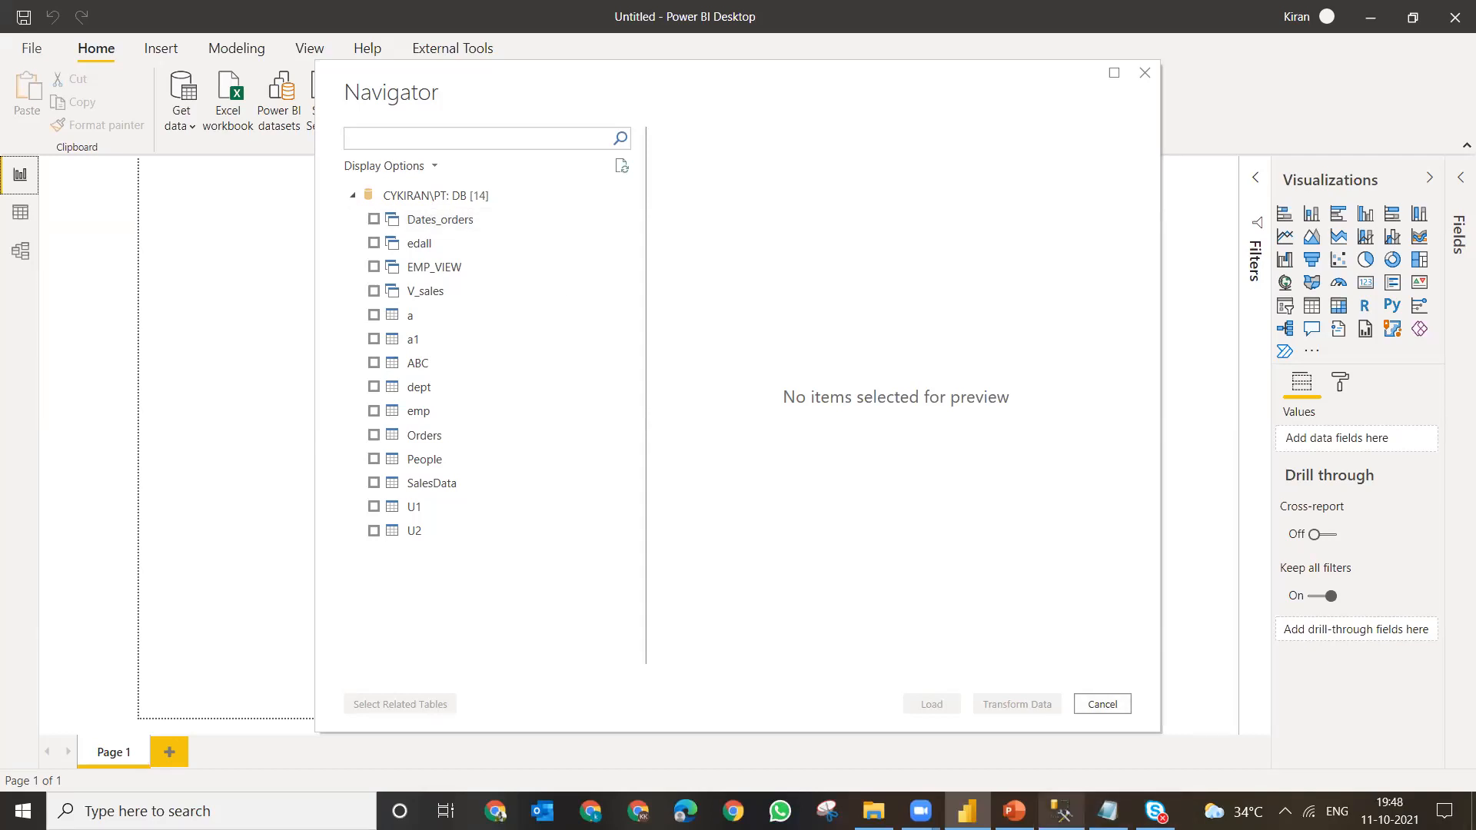
- Switch to SQL Server Management Studio and run only a new query, select * from orders, added below the Dates_orders script
click(1062, 811)
click(740, 351)
key(Return)
key(Return)
key(Return)
text(seke)
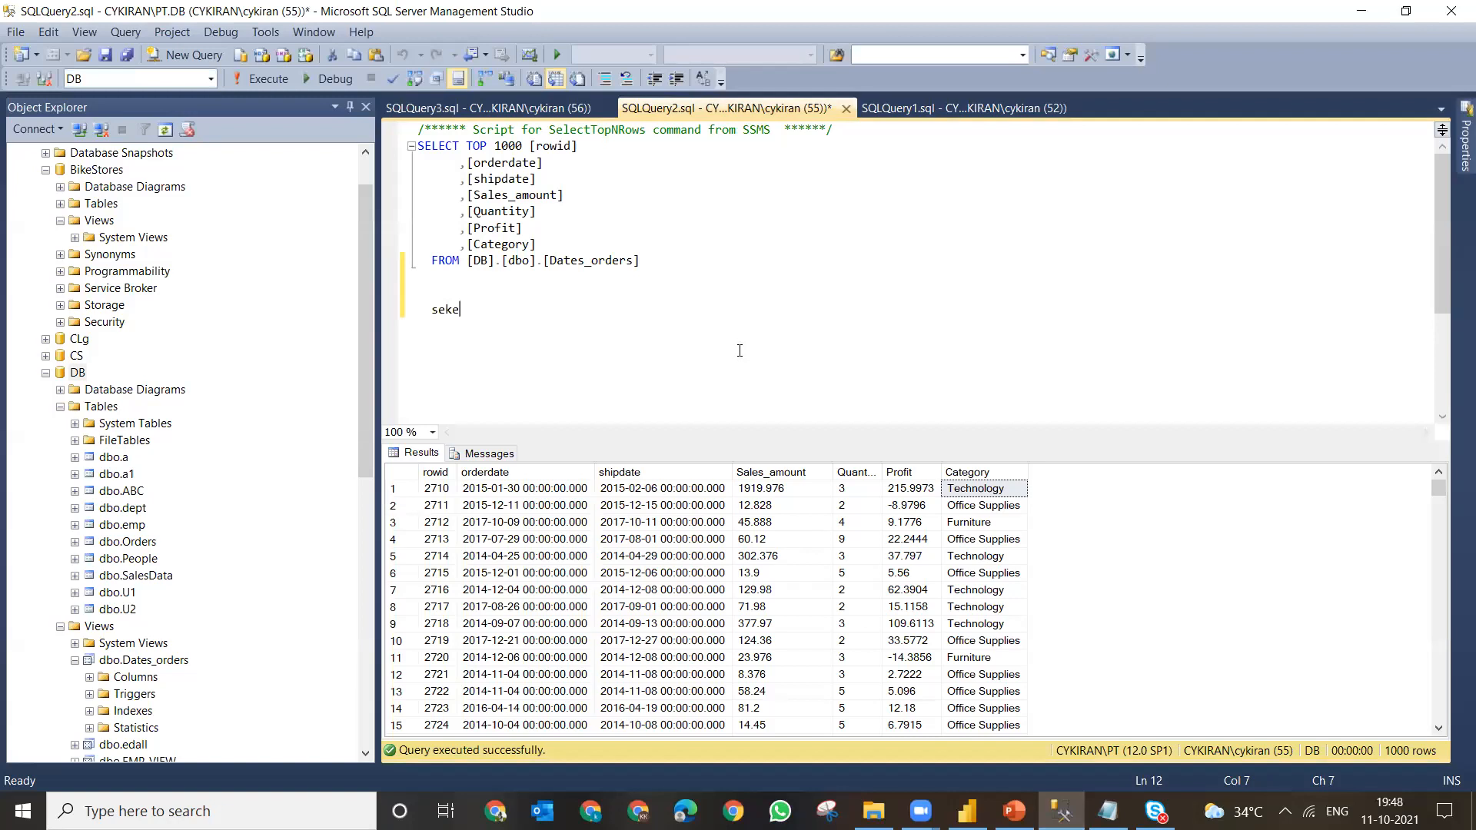
text(lect * from orders)
key(Escape)
key(shift+Home)
key(shift+Home)
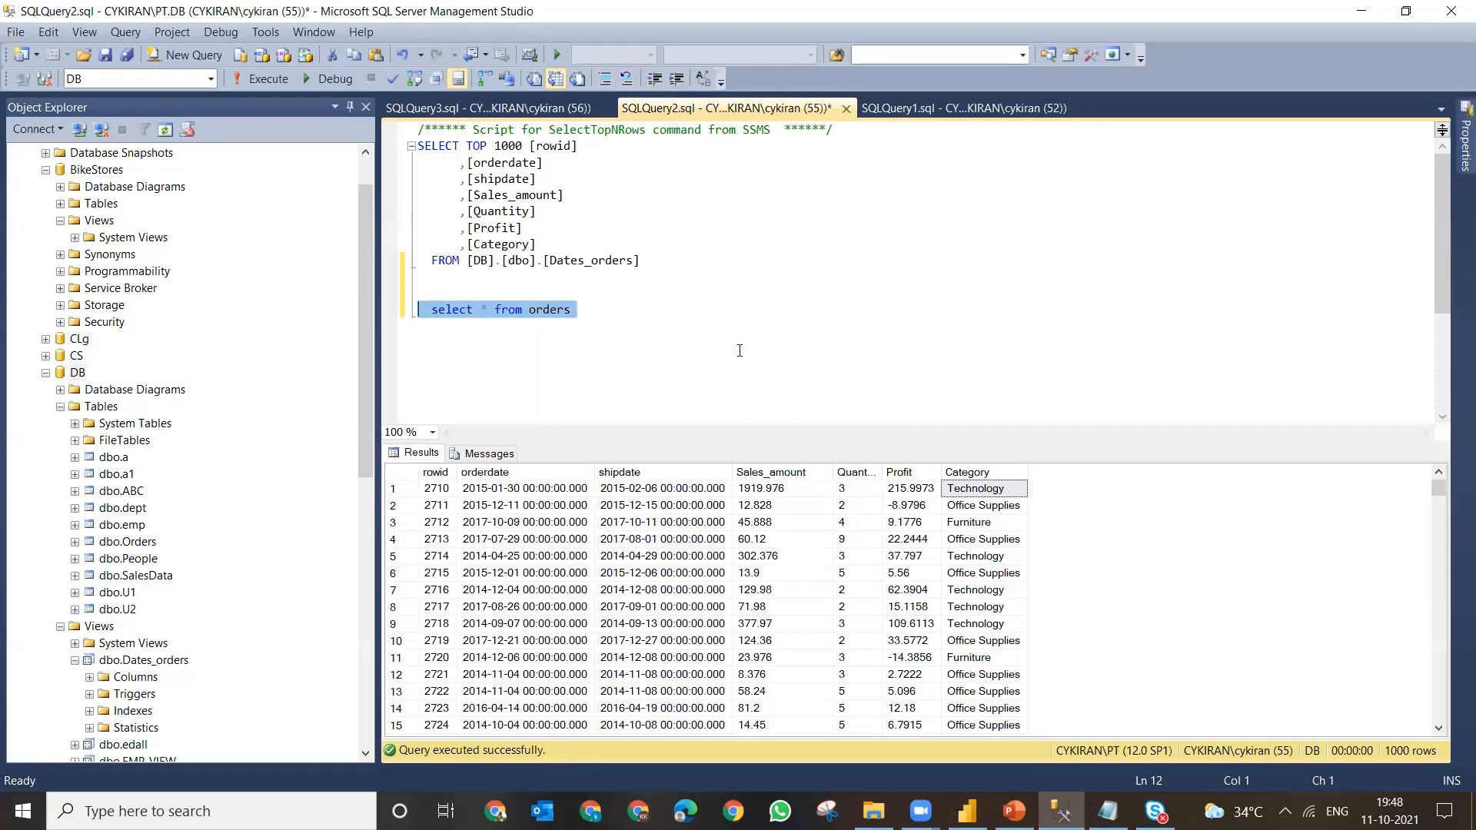
key(F5)
- Examine all columns of the orders query results, from the order ID through to the last column and back
click(528, 506)
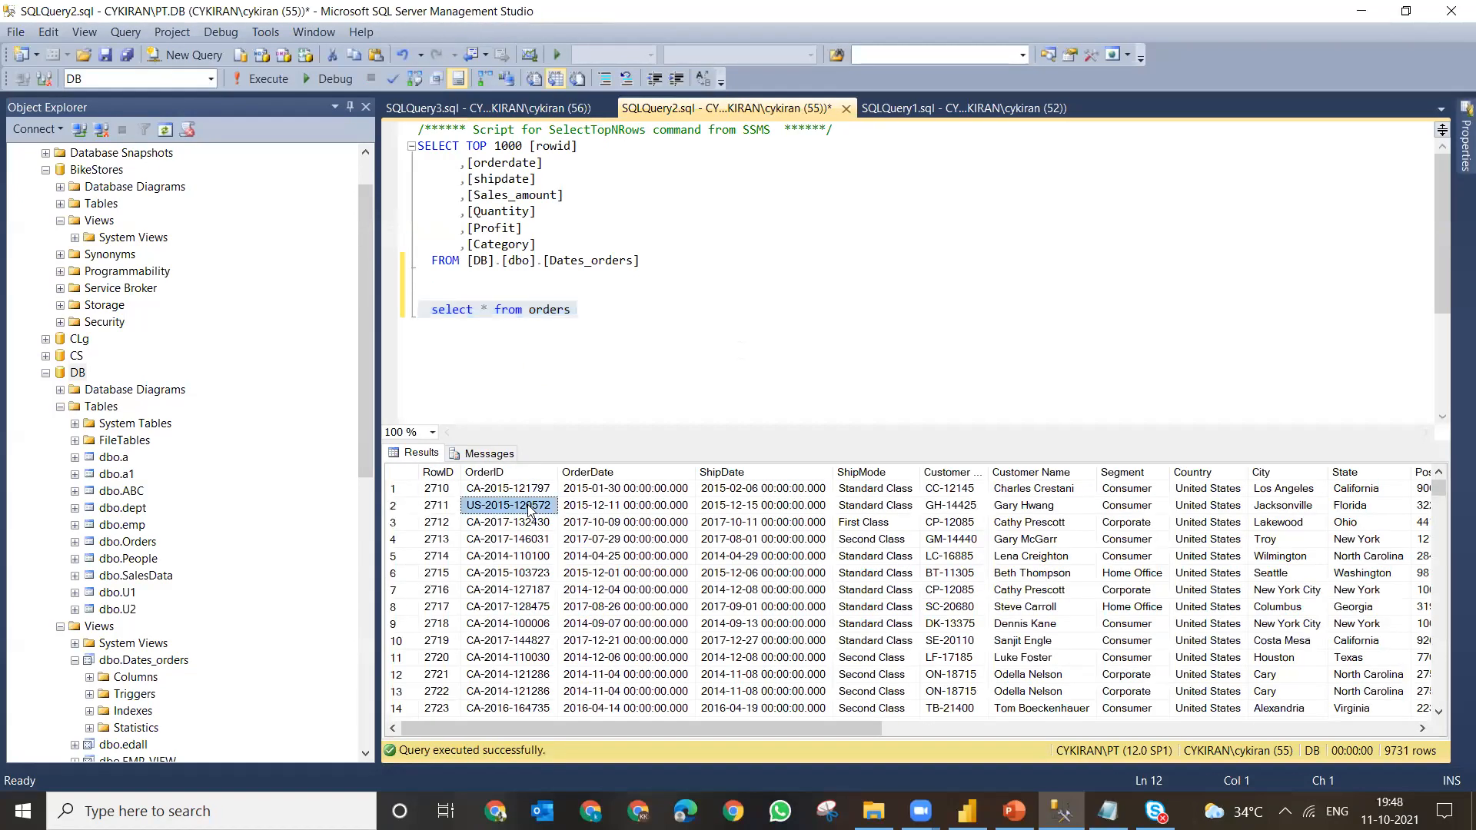
key(Right)
key(Right)
key(Right)
key(Right)
key(Right)
key(Right)
key(Right)
key(Right)
key(Right)
key(Right)
key(Right)
key(Right)
key(Right)
key(Right)
key(Right)
key(Right)
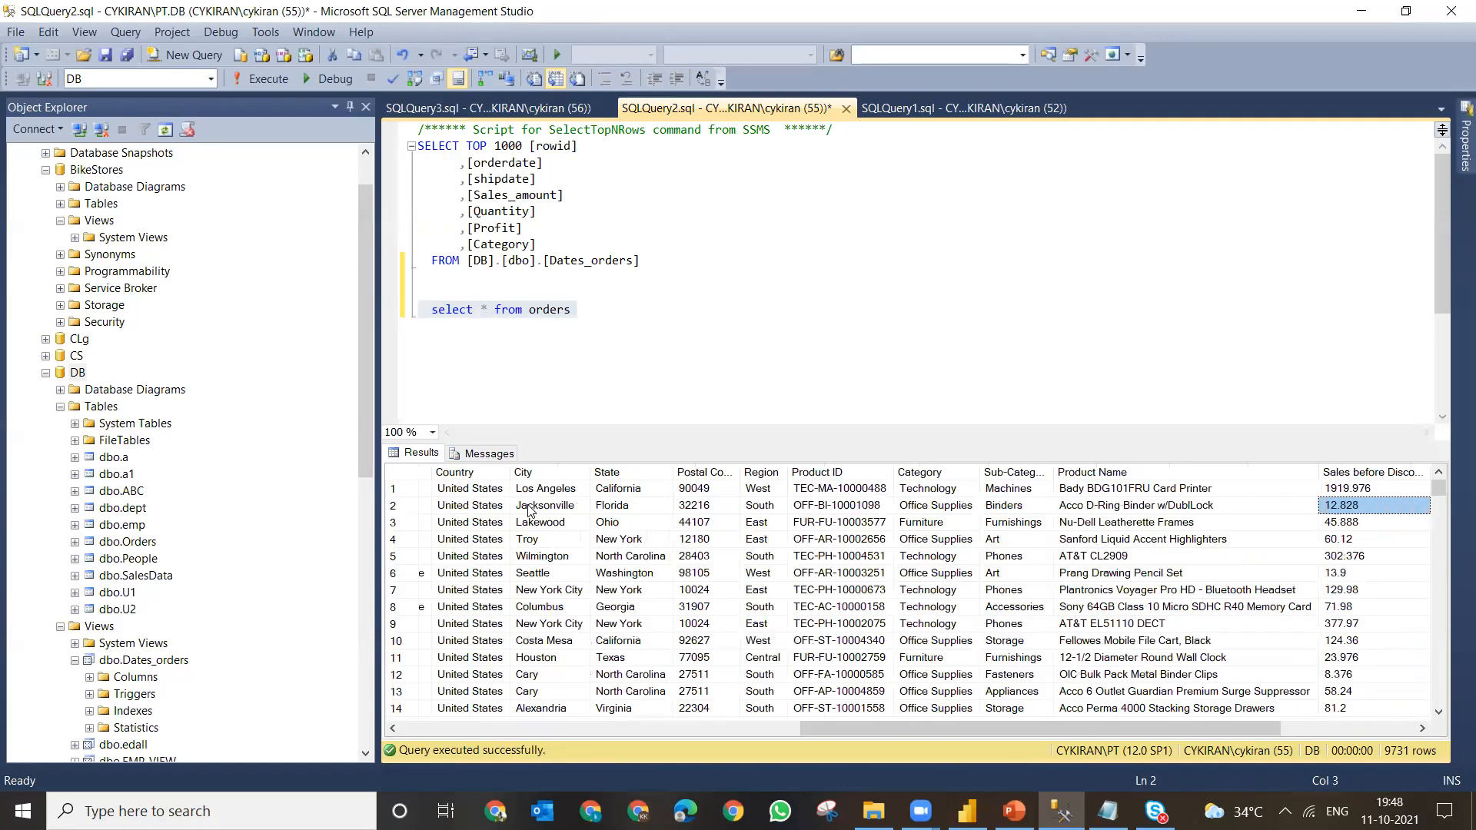
key(Right)
key(Right)
key(Right)
key(Right)
key(Right)
key(Right)
key(Right)
key(Left)
key(Left)
key(Left)
key(Left)
key(Left)
key(Left)
key(Left)
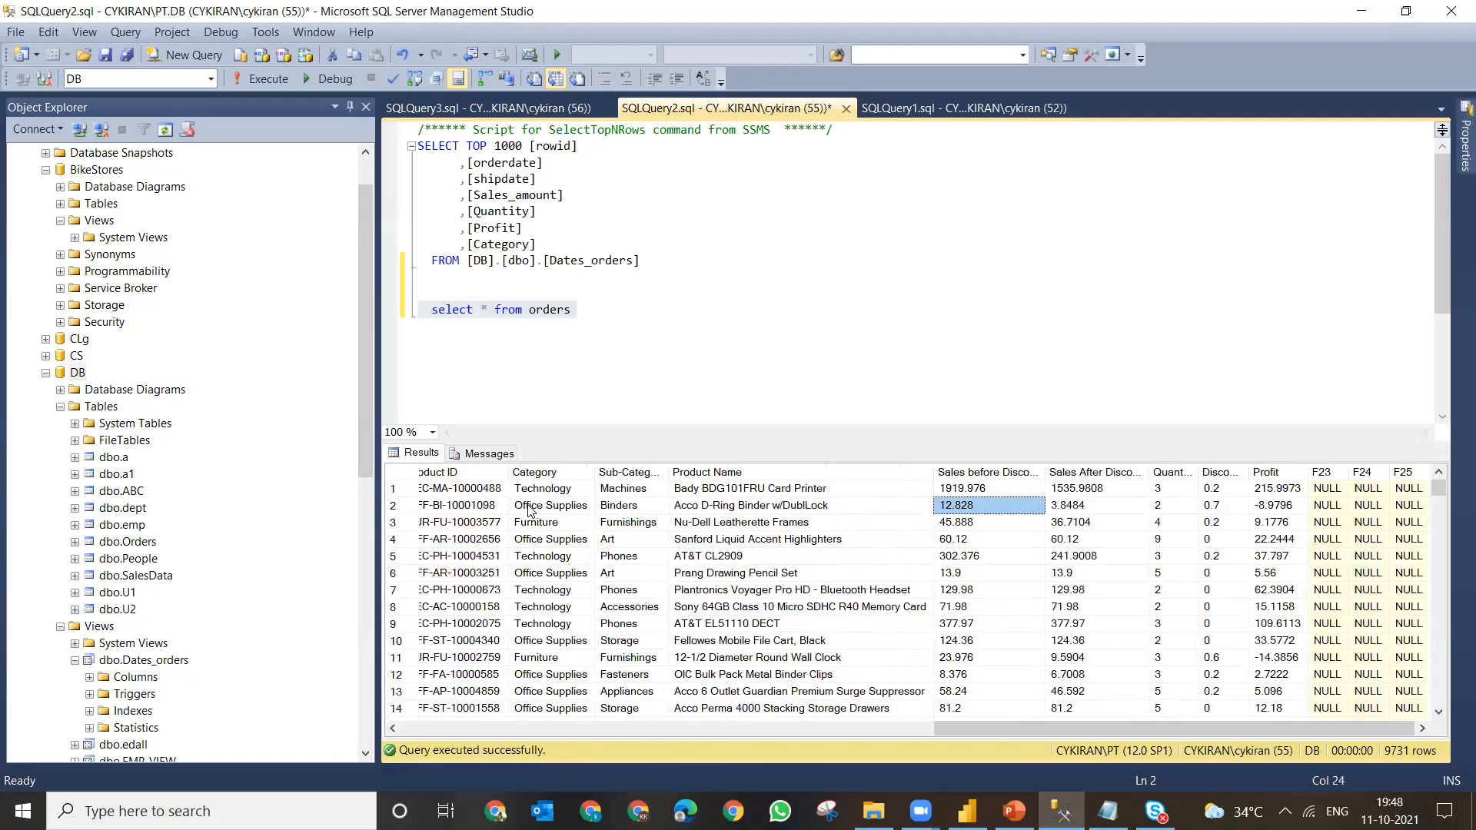
key(Left)
key(Left)
key(Left)
key(Left)
key(Left)
key(Left)
key(Left)
key(Left)
key(Left)
key(Left)
key(Left)
key(Left)
key(Left)
key(Left)
key(Left)
key(Left)
key(Left)
key(Left)
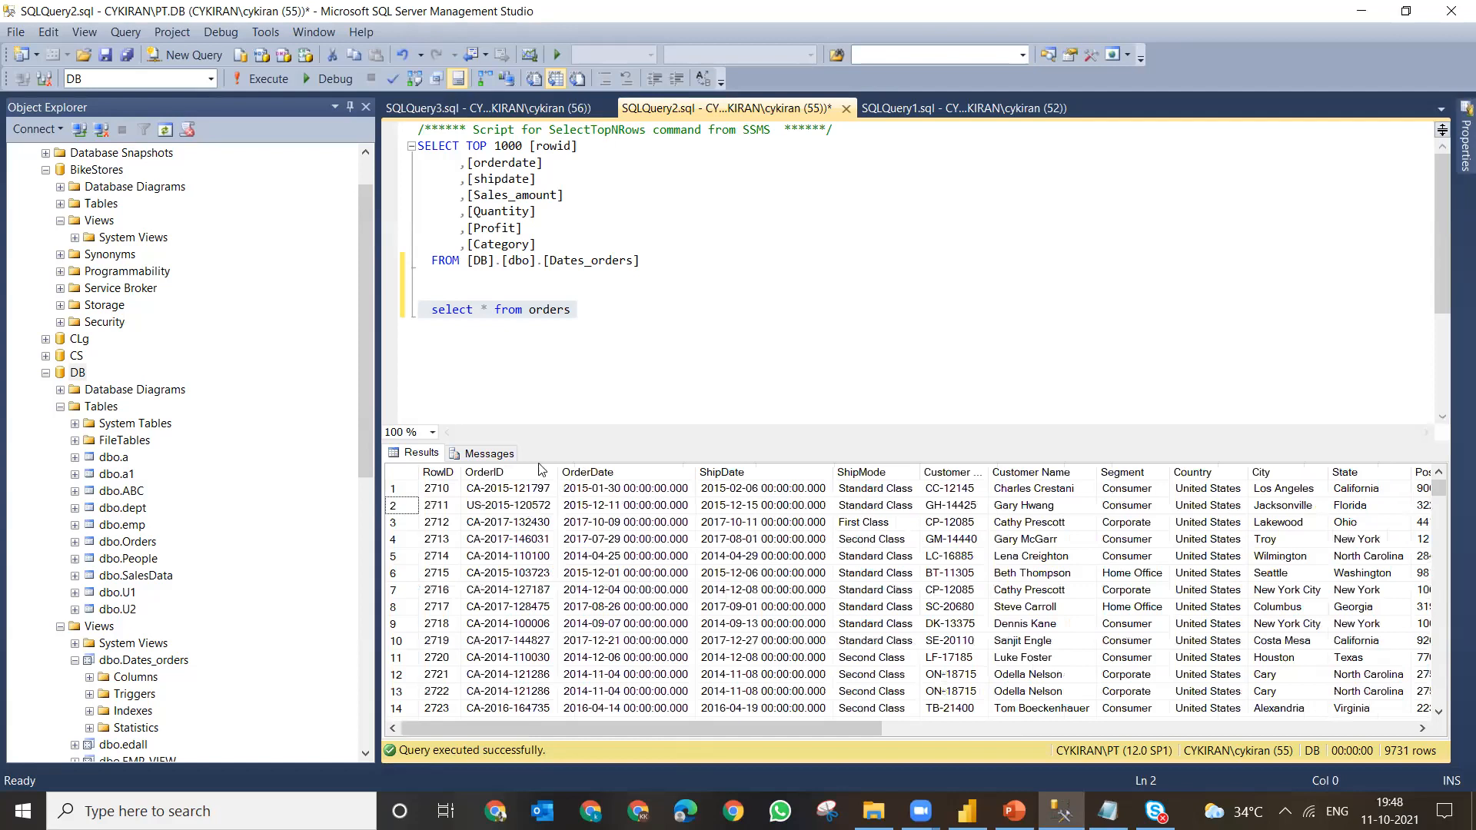
- Rerun only the SELECT TOP 1000 script for the Dates_orders view, leaving out the orders query
click(653, 264)
key(Return)
key(shift+Up)
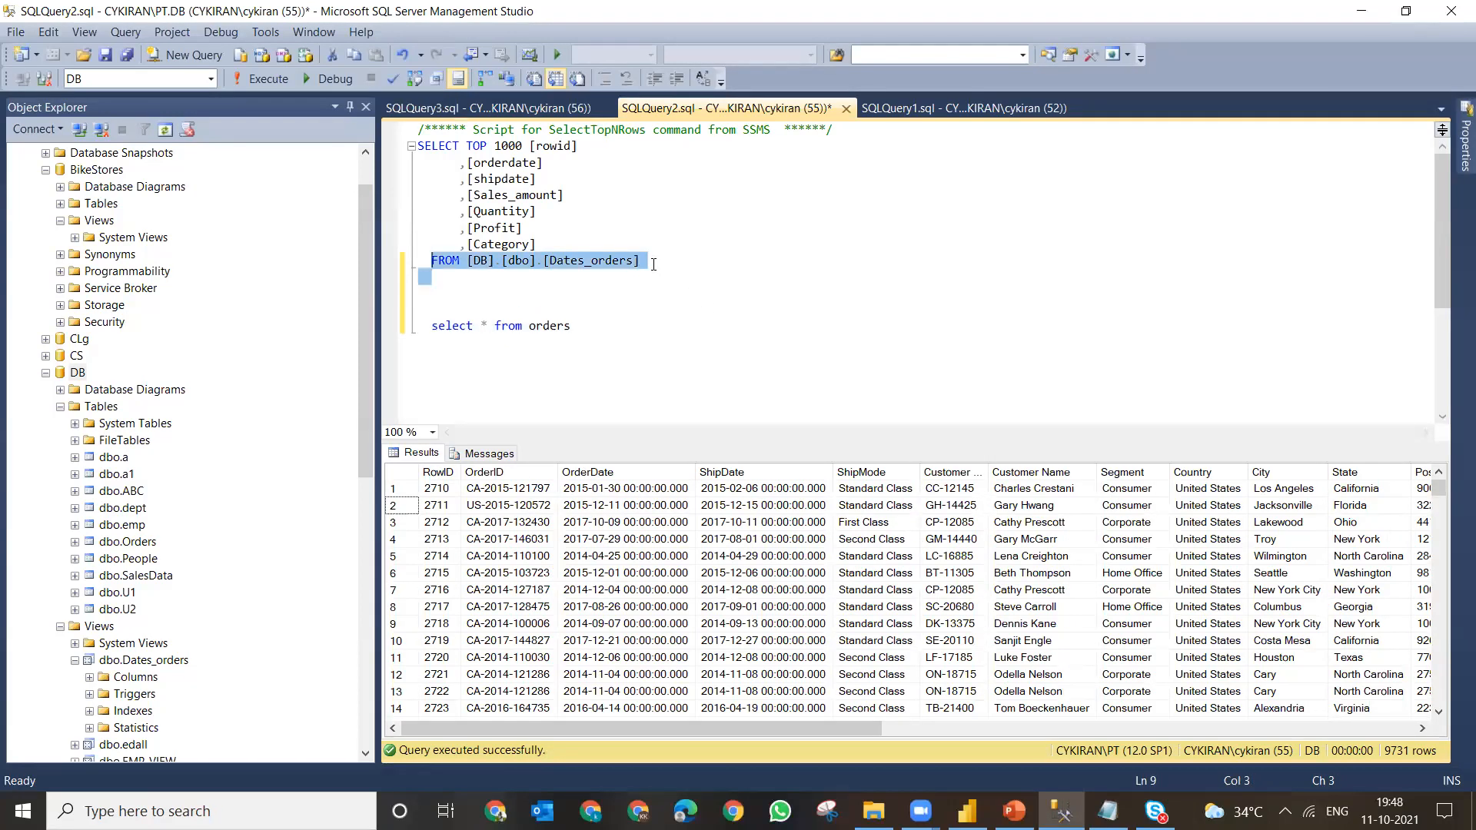
key(shift+Up)
key(shift+Up)
key(shift+Up)
key(shift+Up)
key(shift+Up)
key(shift+Up)
key(shift+Up)
key(shift+Up)
key(shift+Left)
key(shift+Left)
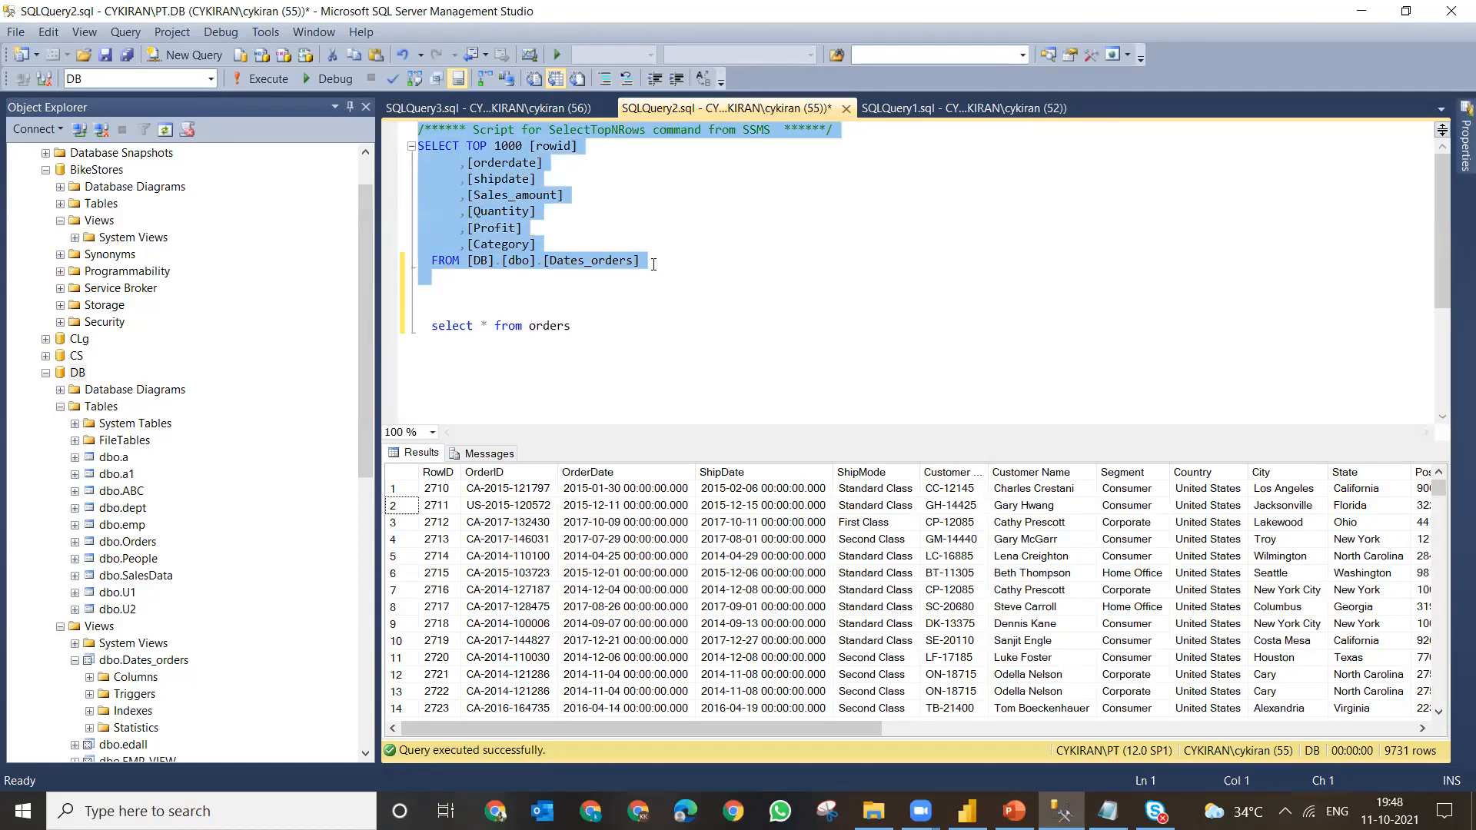
key(F5)
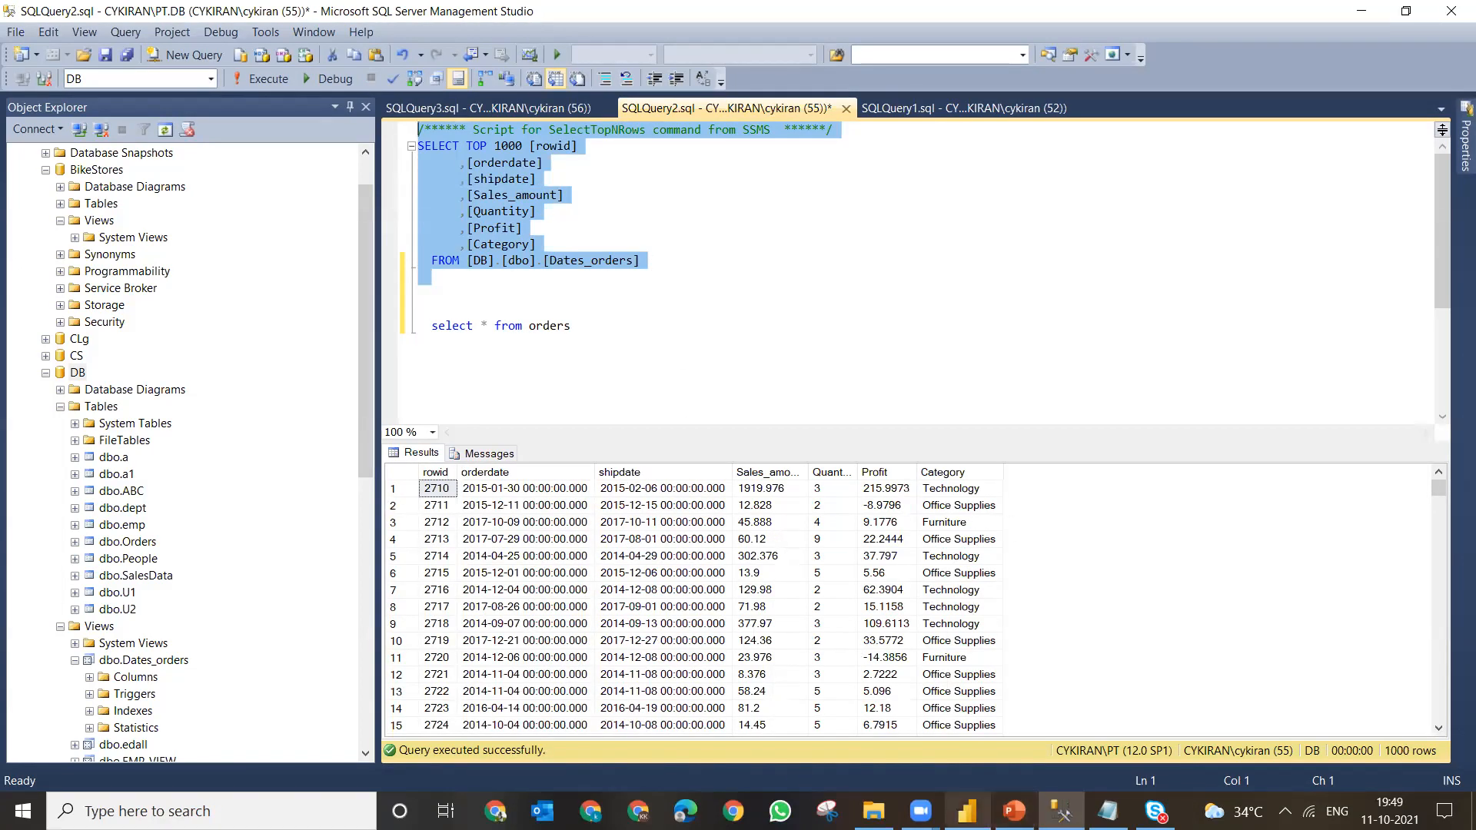
- Switch to Power BI Desktop, choose the Dates_orders view in the Navigator and open it for transformation in Power Query Editor
click(967, 811)
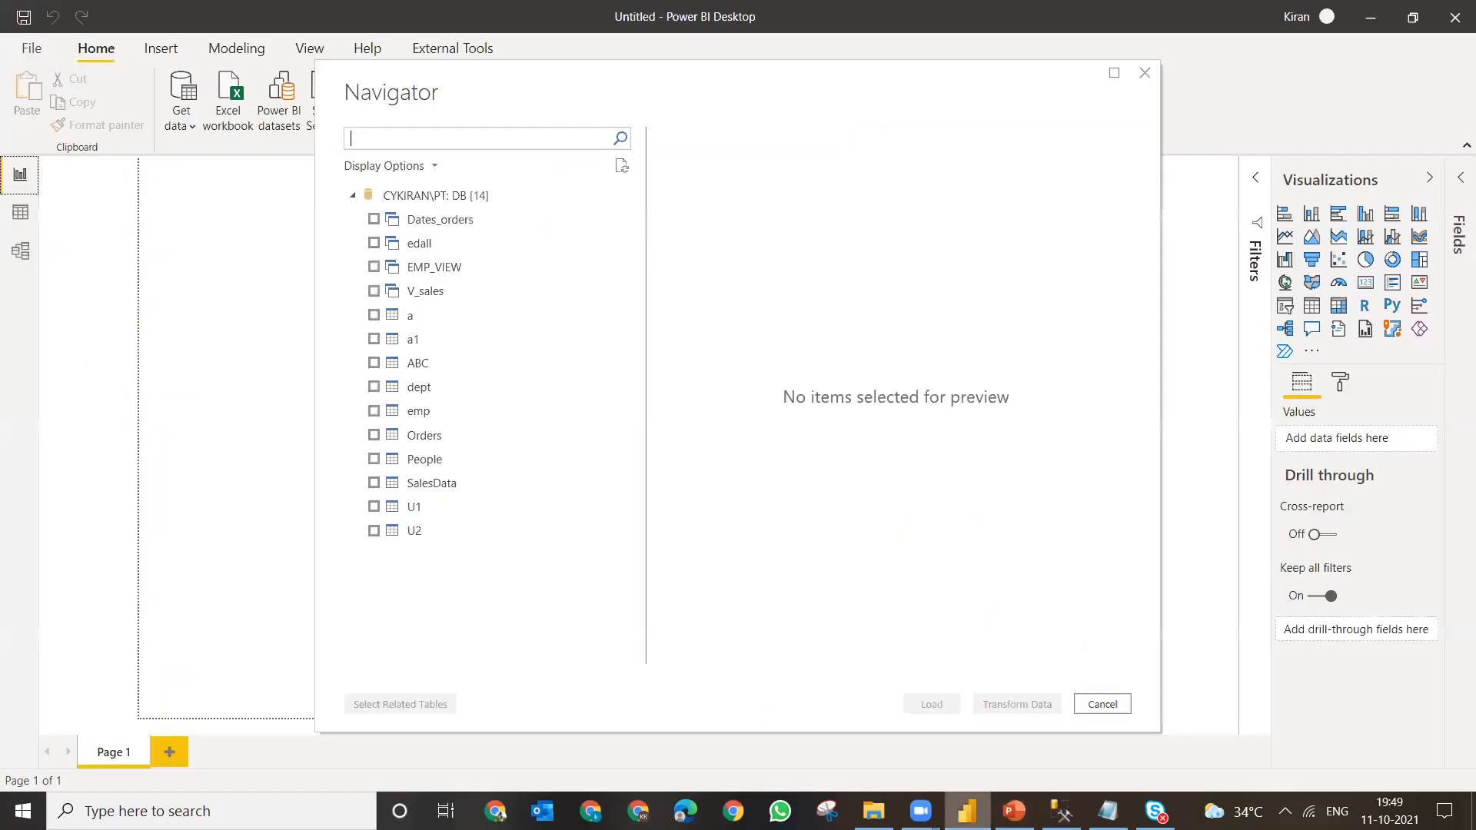
click(375, 221)
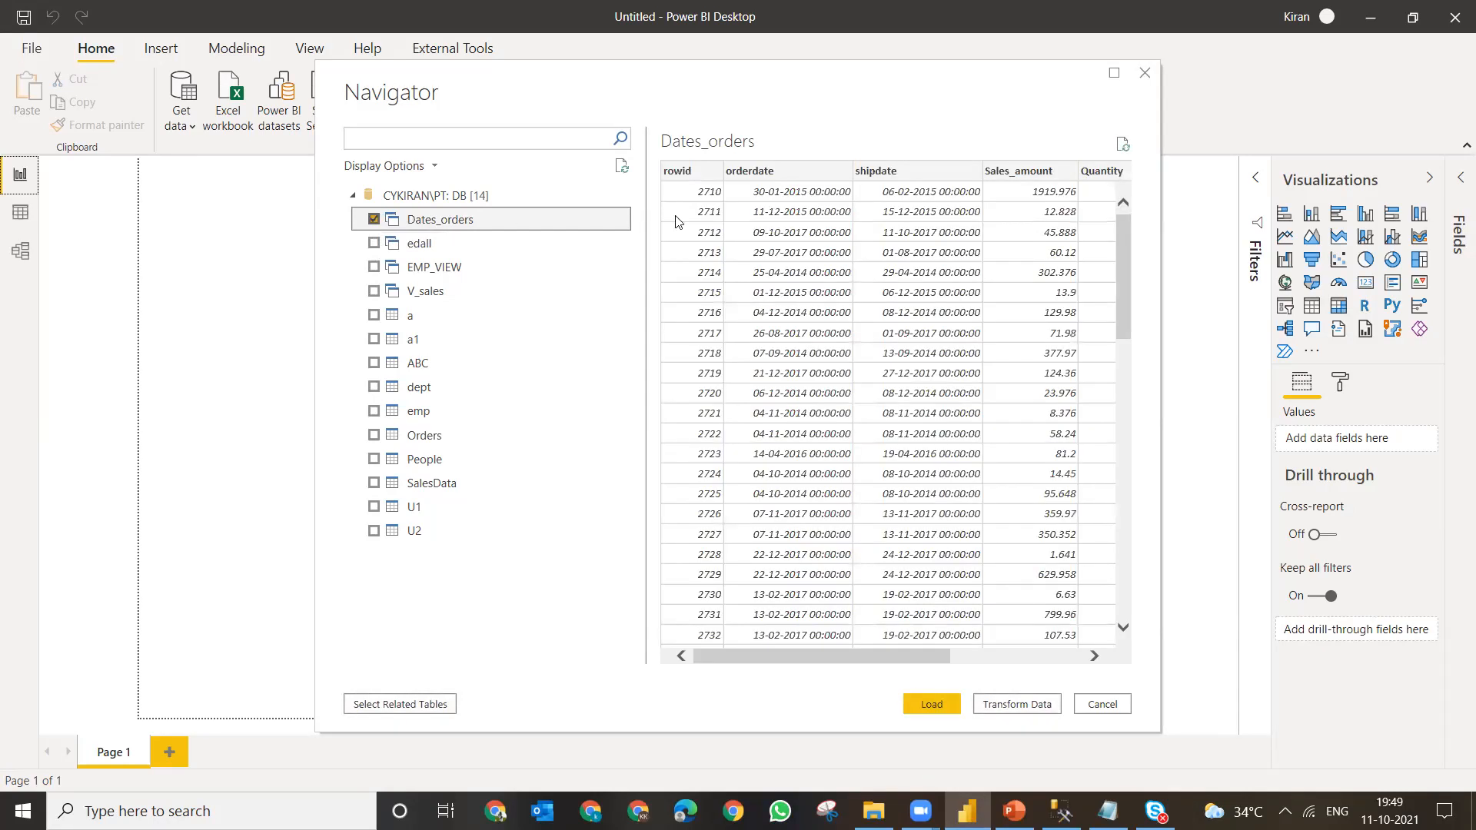
click(1006, 706)
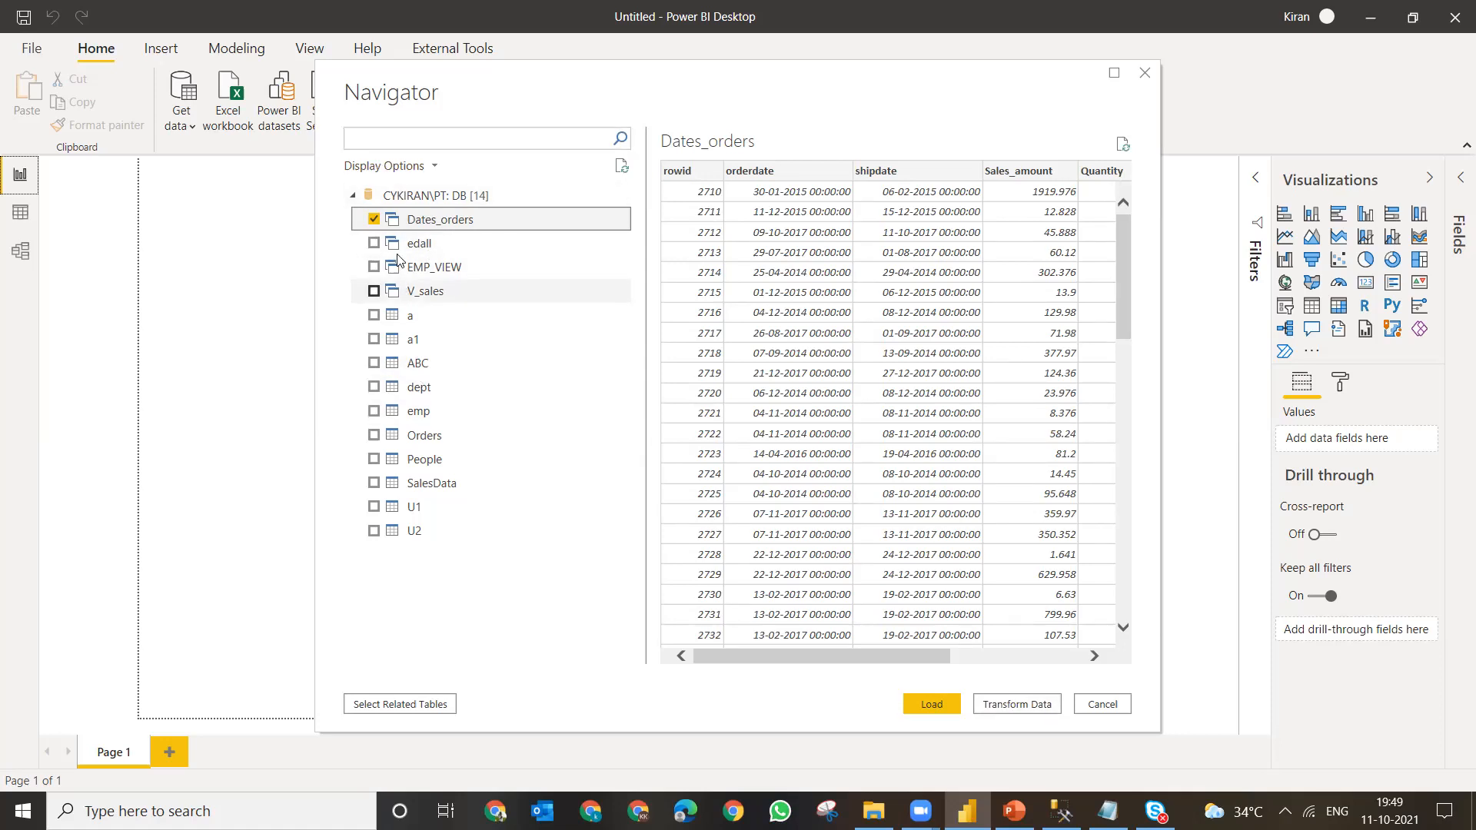
click(1025, 710)
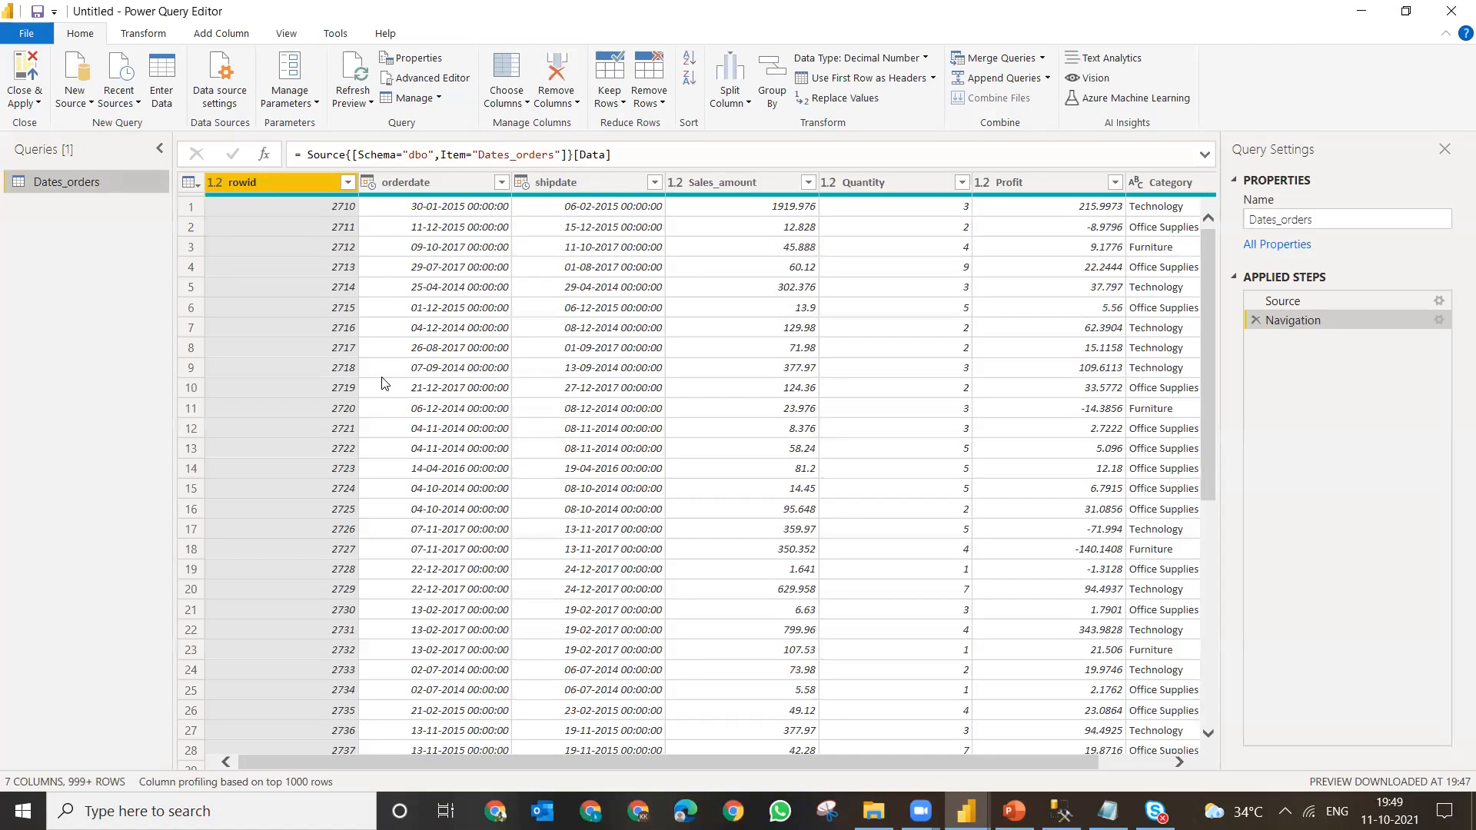
- Examine the values of row 9 across the Dates_orders columns in the query preview, from shipdate to Category and back to rowid
click(572, 376)
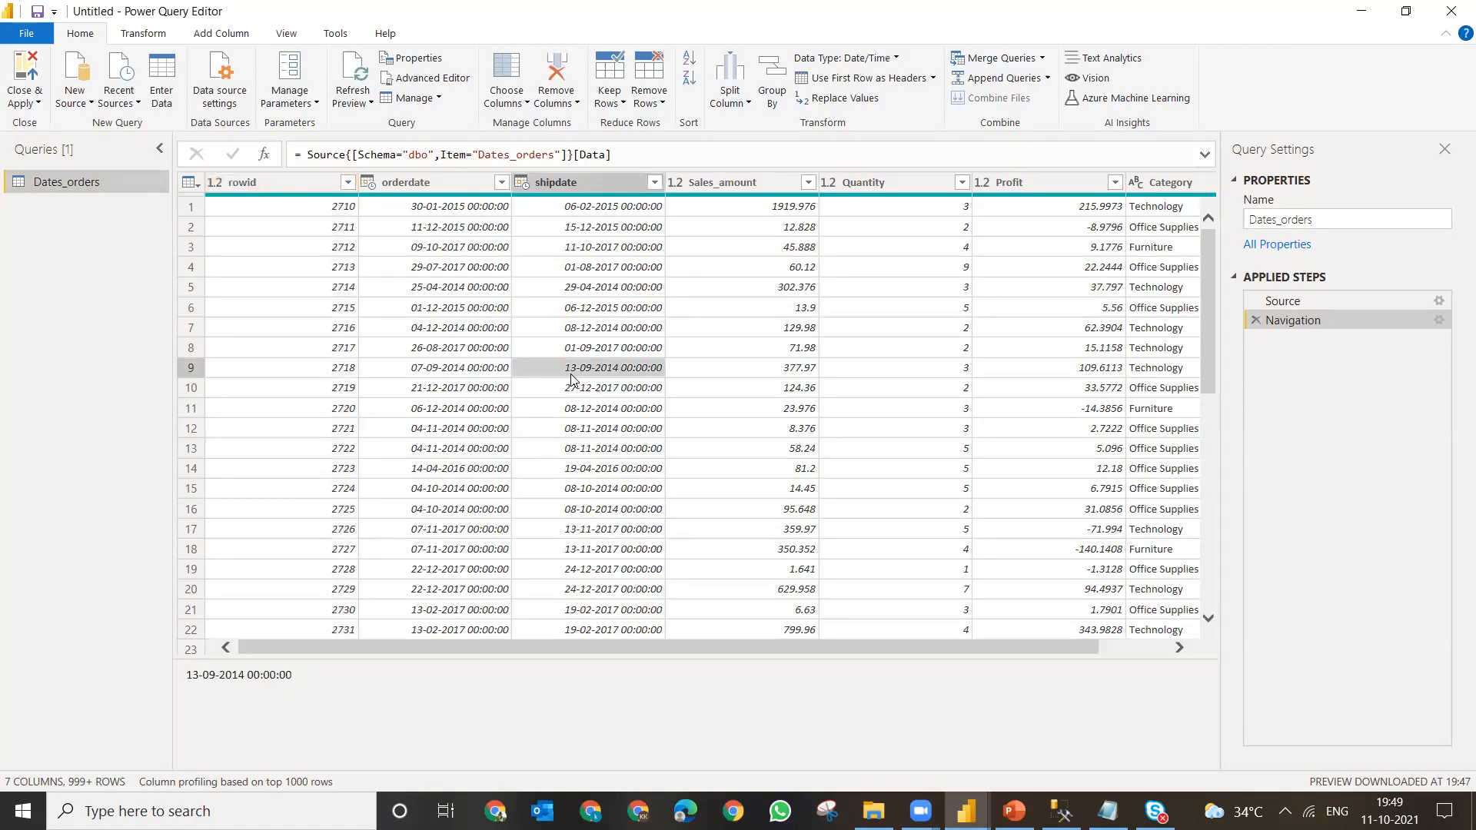
key(Right)
key(Right)
key(Right)
key(Right)
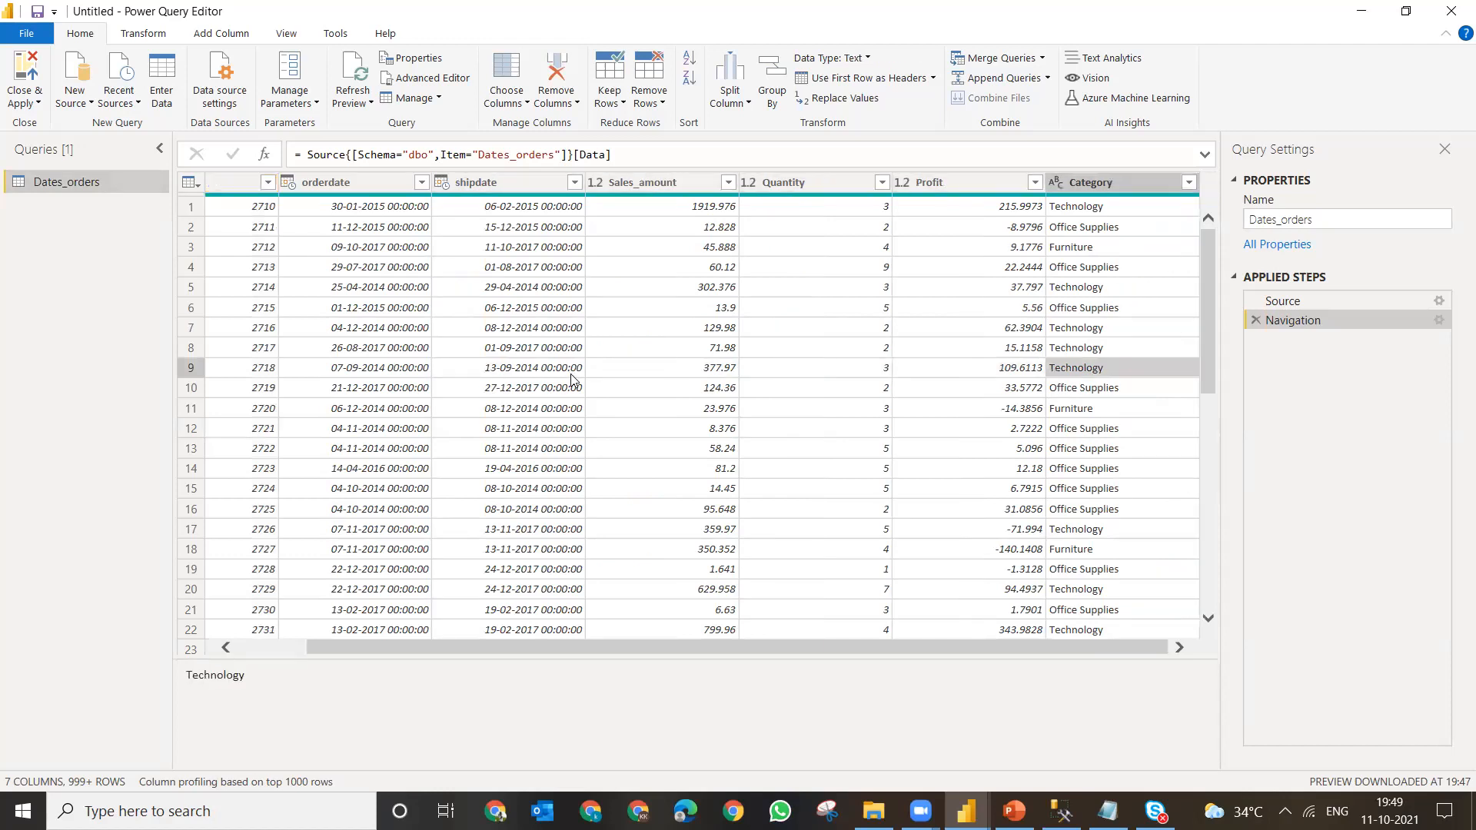
key(Left)
key(Left)
key(Left)
key(Left)
key(Left)
key(Left)
key(Left)
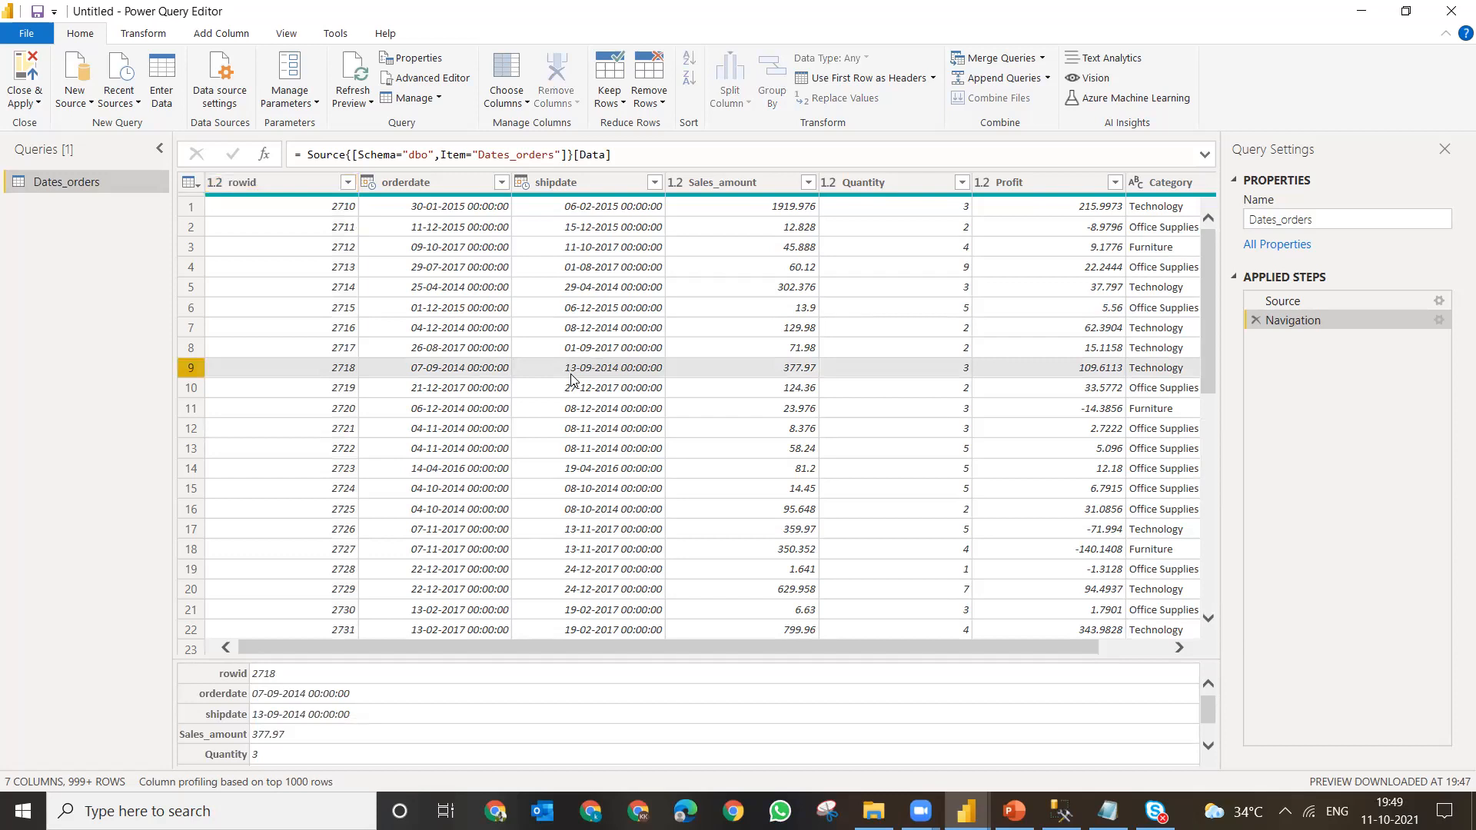
- Close and apply the Dates_orders query to load it into the report, and show the loaded table in Data view
click(37, 104)
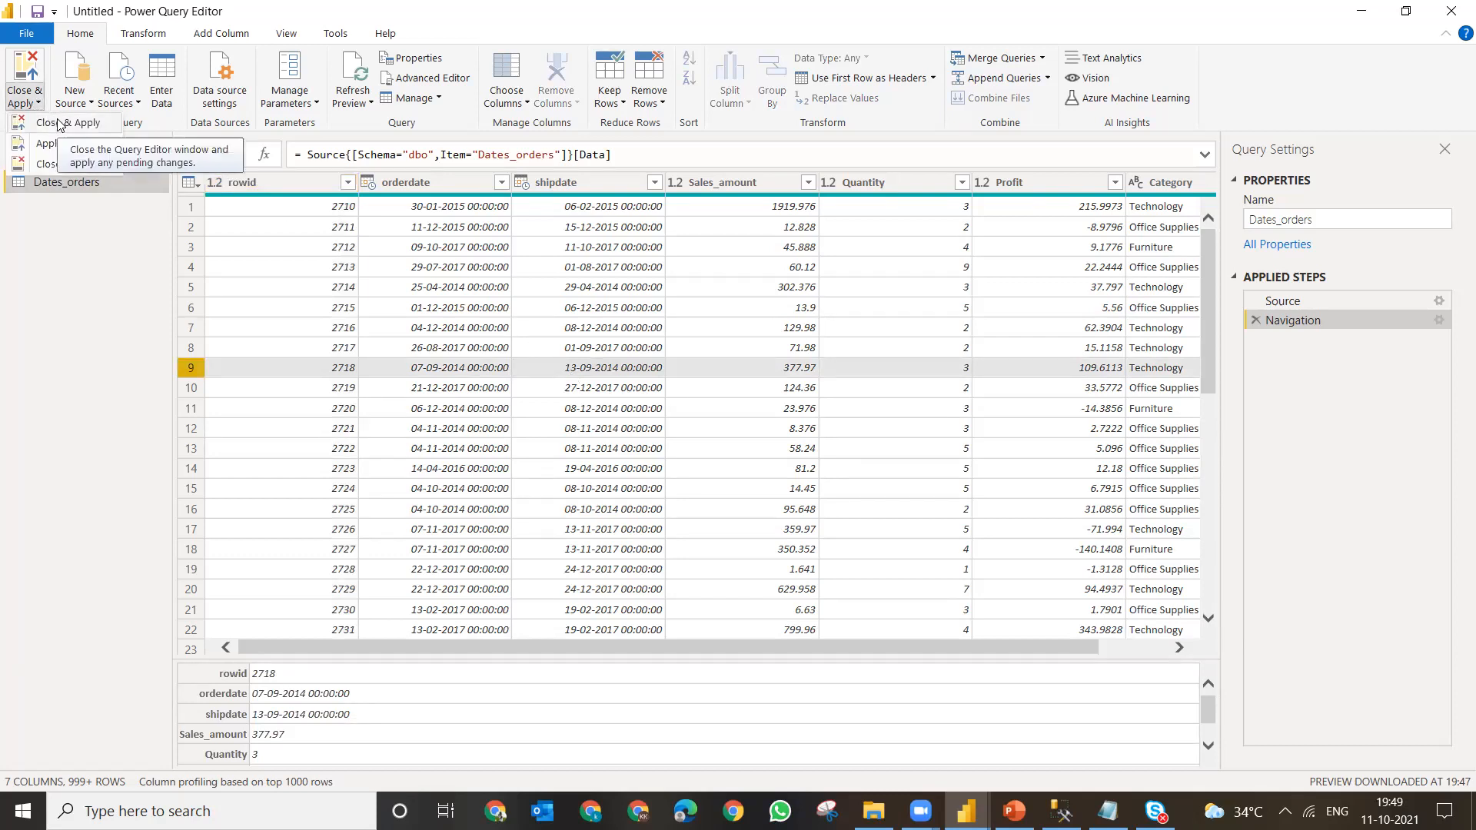
click(60, 125)
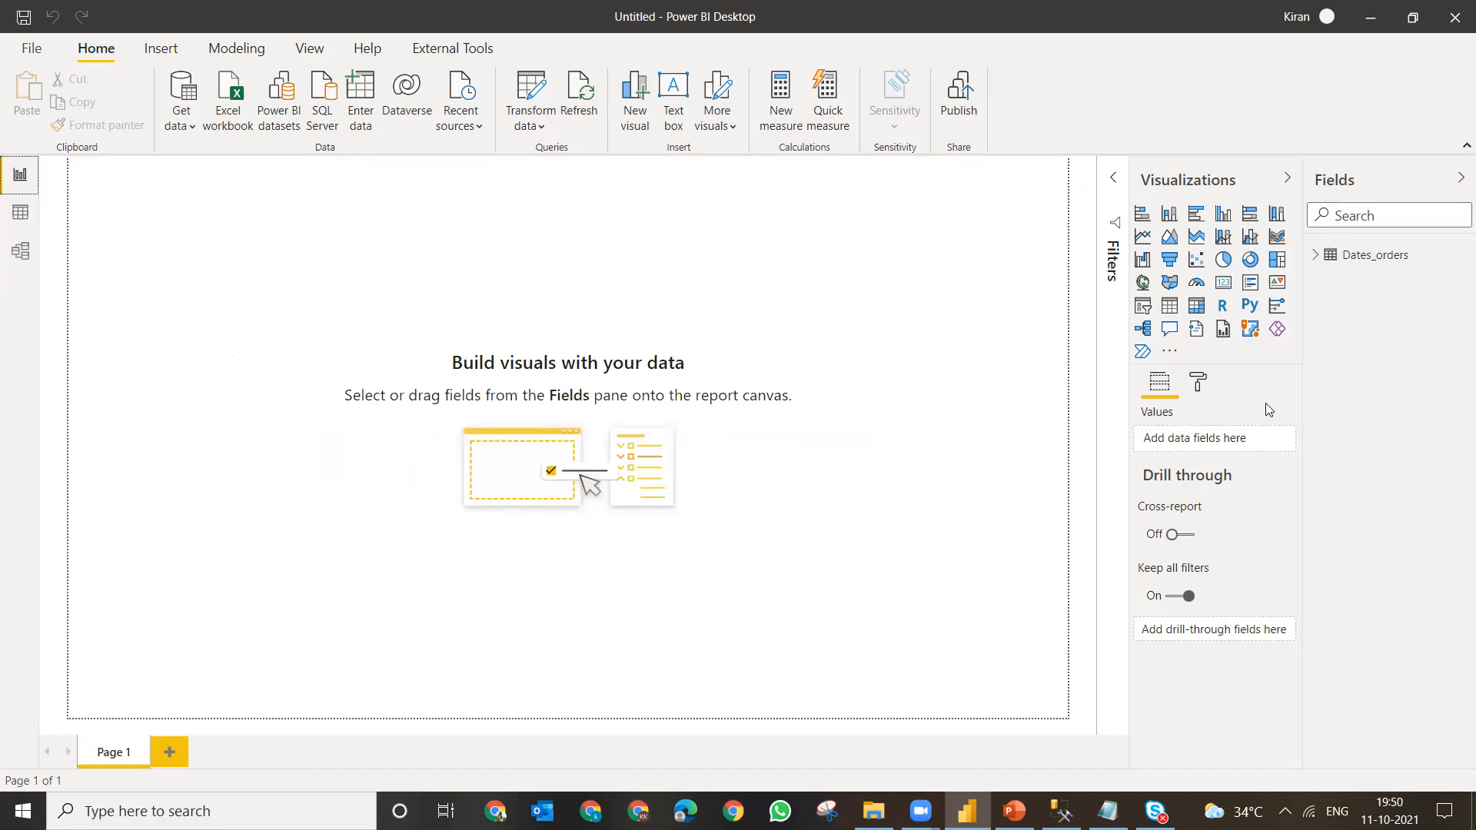
click(23, 205)
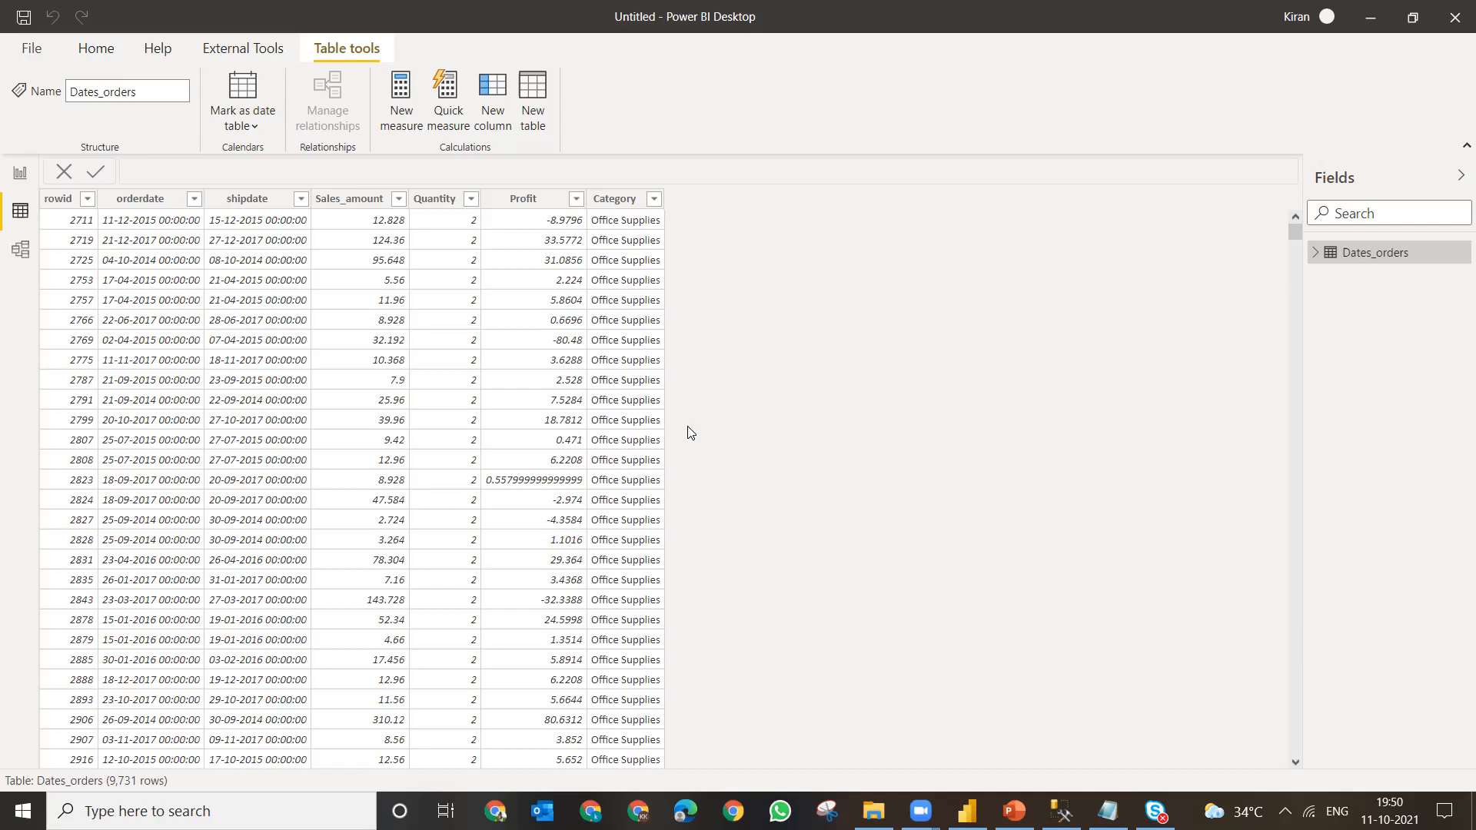
- Check the Dates_orders table in Model view with the Properties pane collapsed, and return to Data view
click(20, 249)
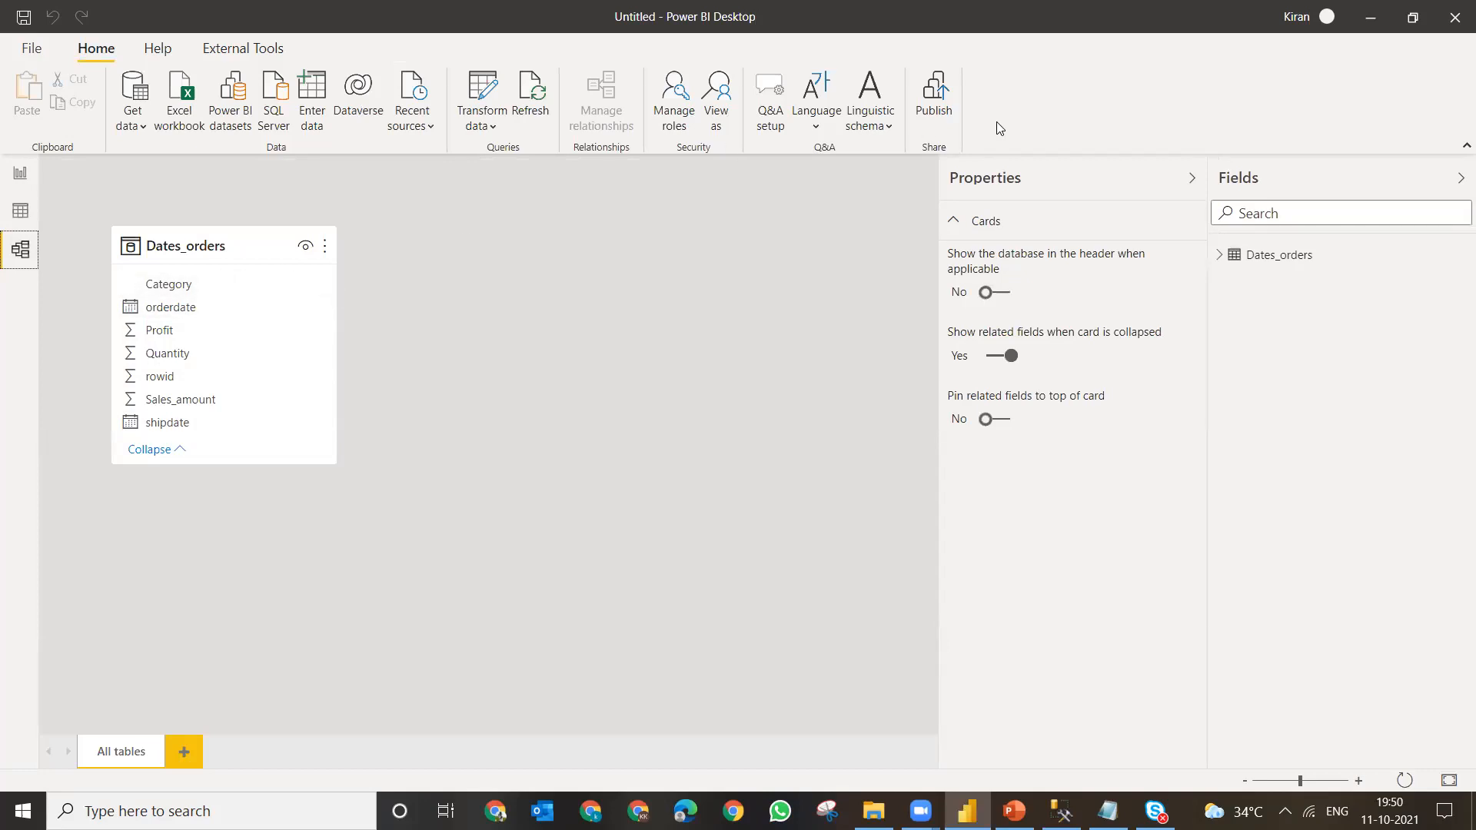
click(1191, 178)
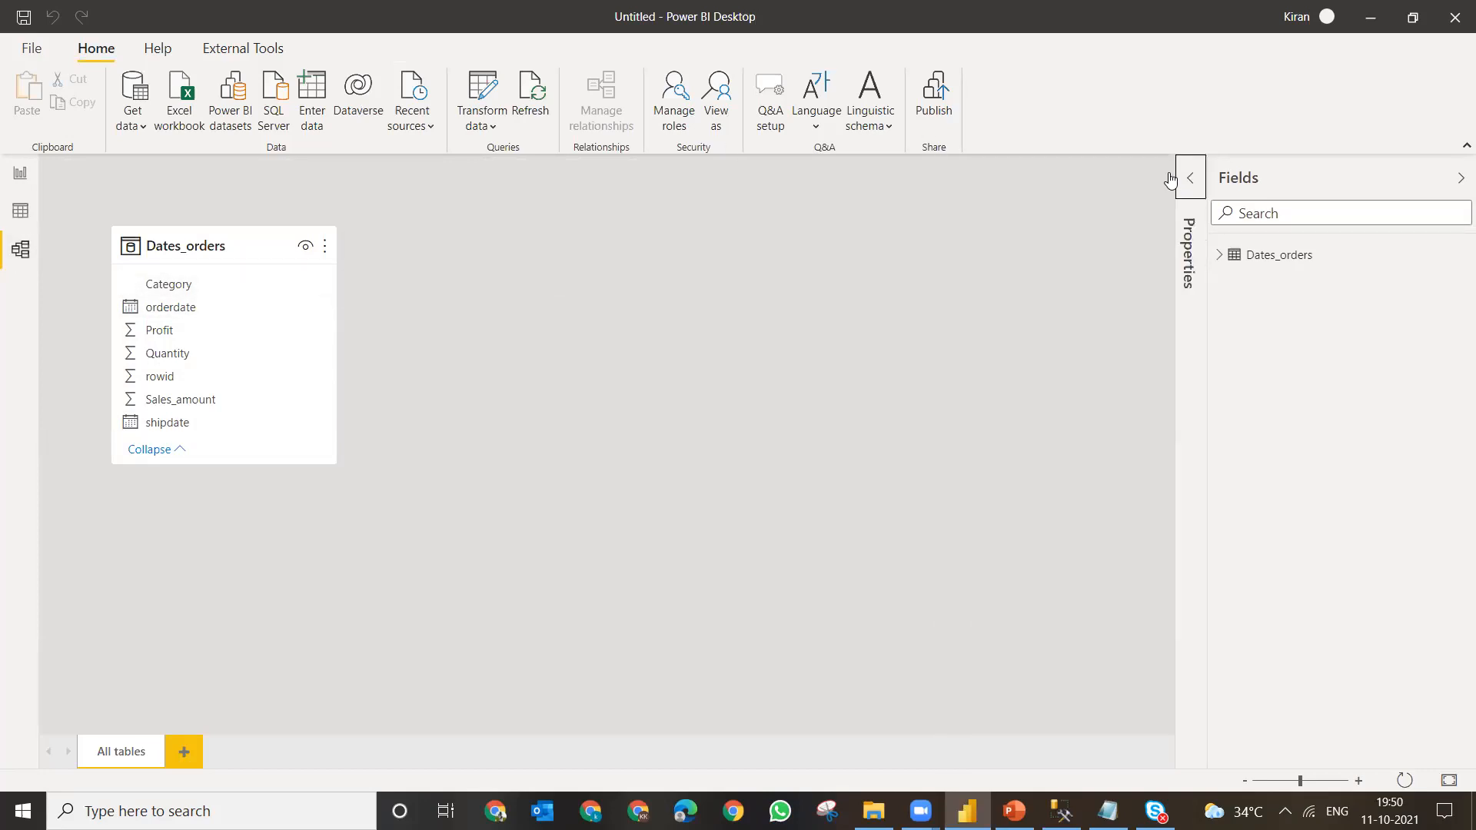
click(21, 211)
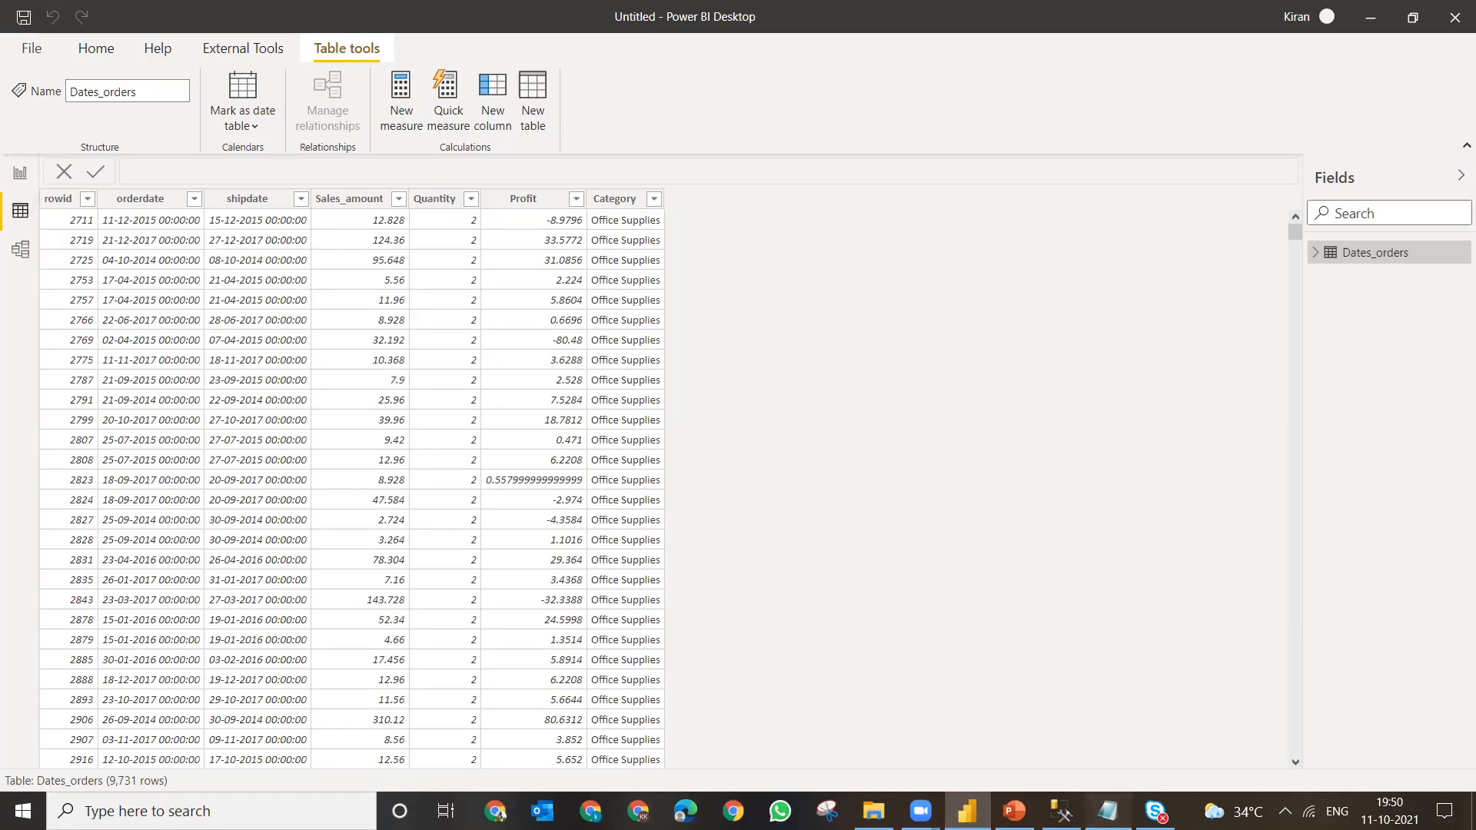
- Switch to Notepad and add the heading "Date and time" below the dashed line at the end of the notes
click(1108, 811)
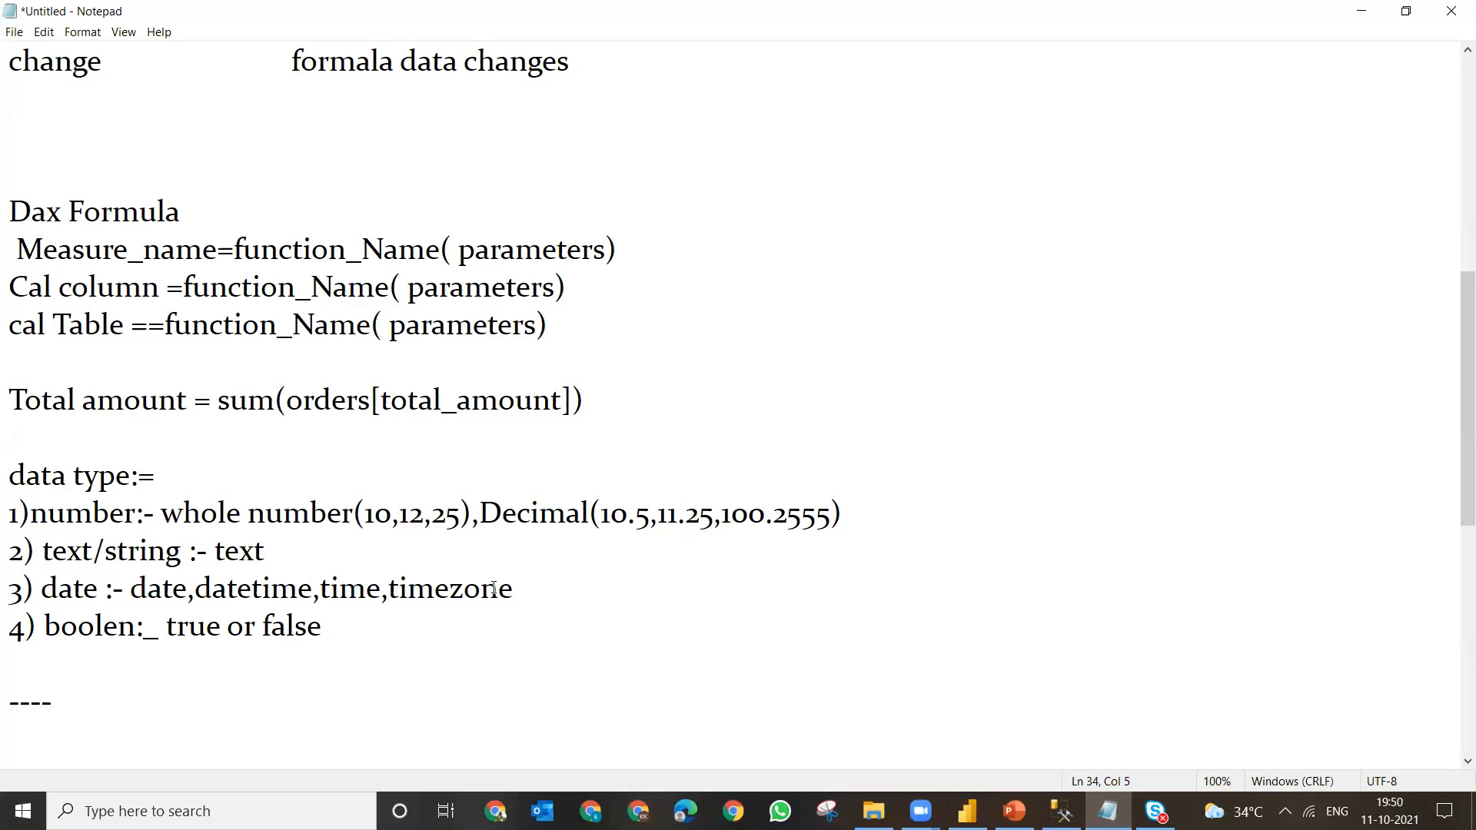
key(Return)
key(Return)
text(Date )
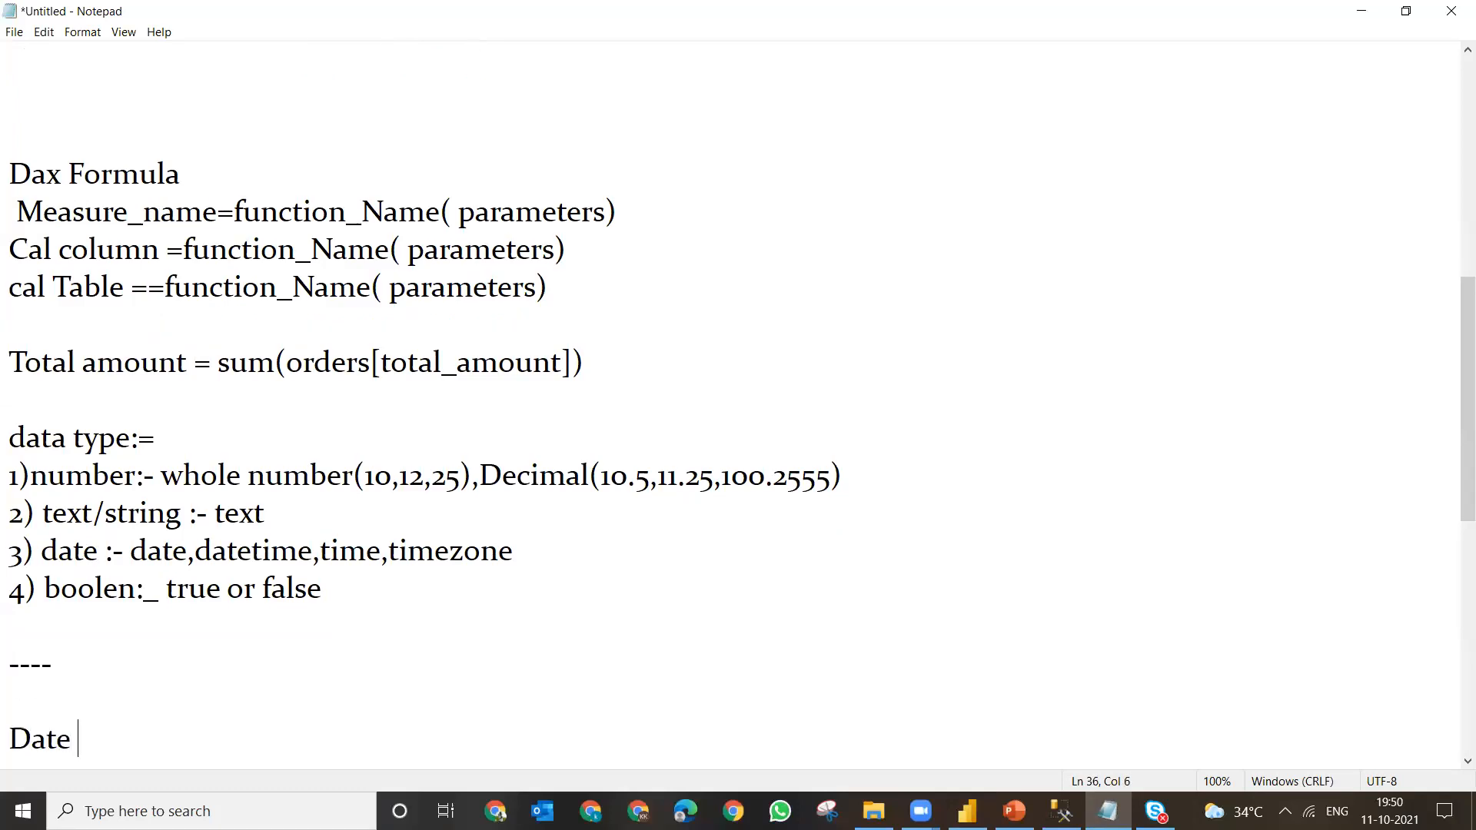
text(and time)
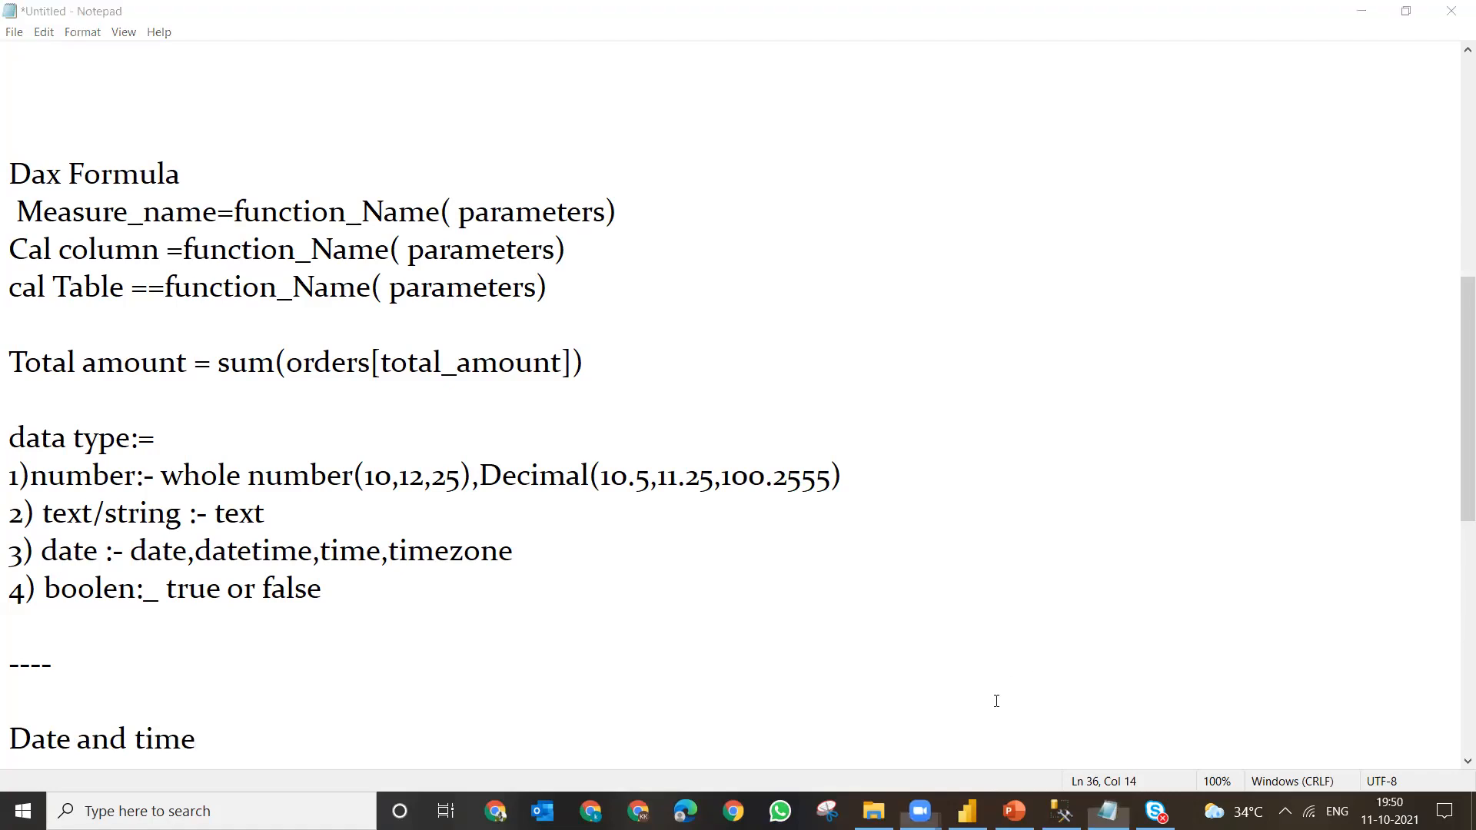
click(320, 730)
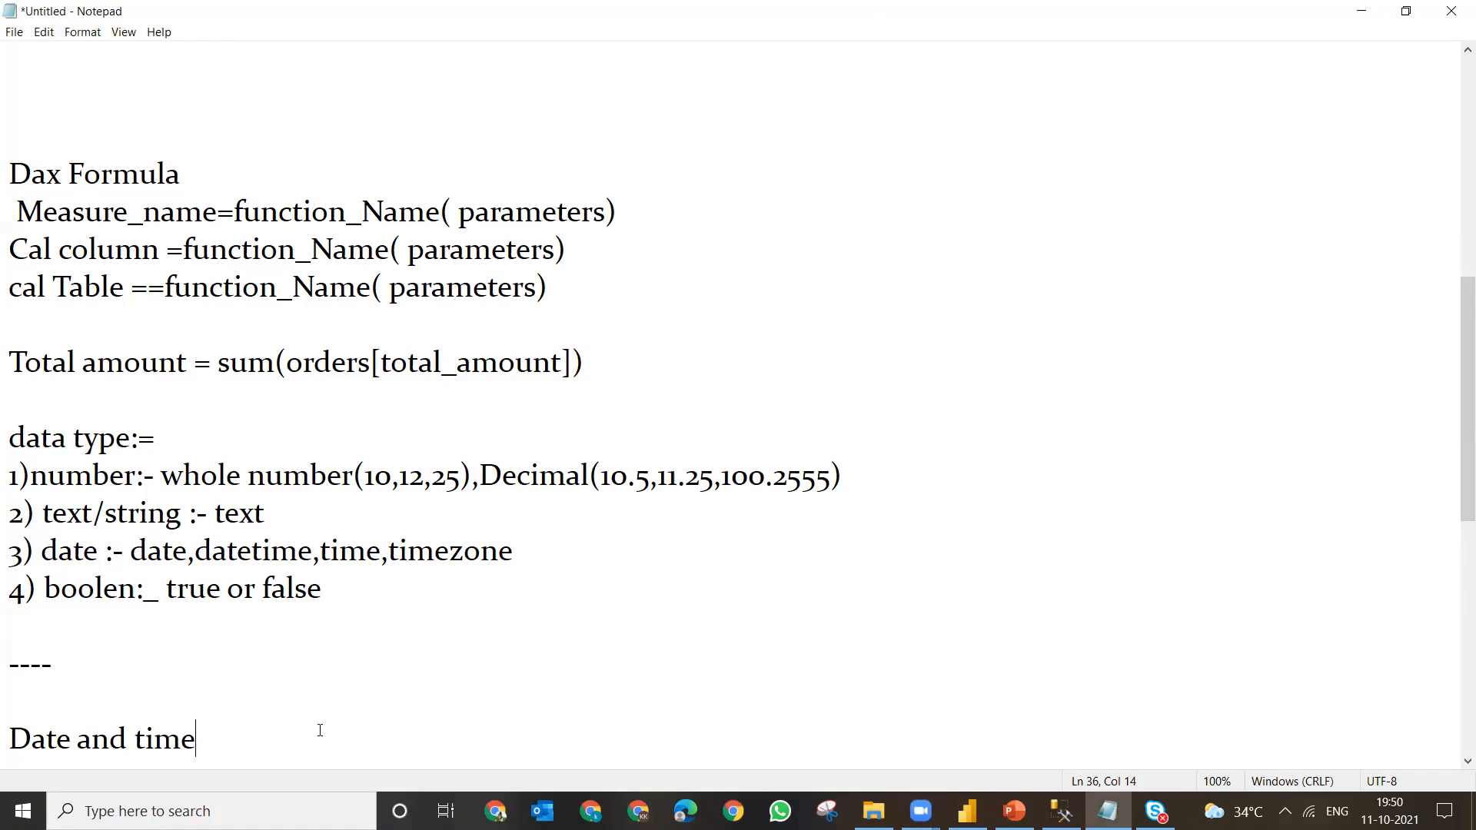
key(Return)
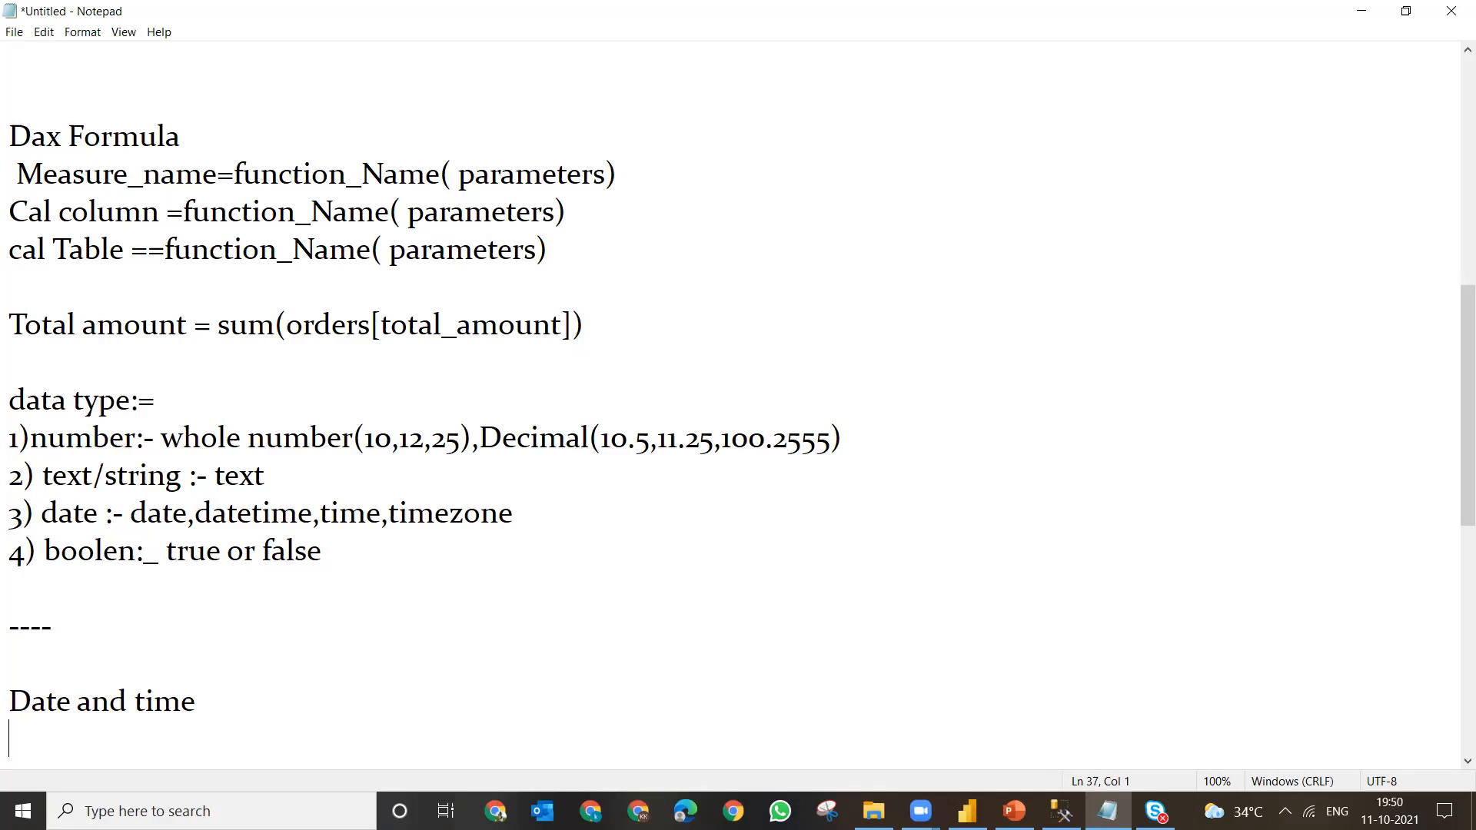
- Add the note line "Calendar :- to create date table manully" under the Date and time heading
text(c)
key(BackSpace)
text(Calende=)
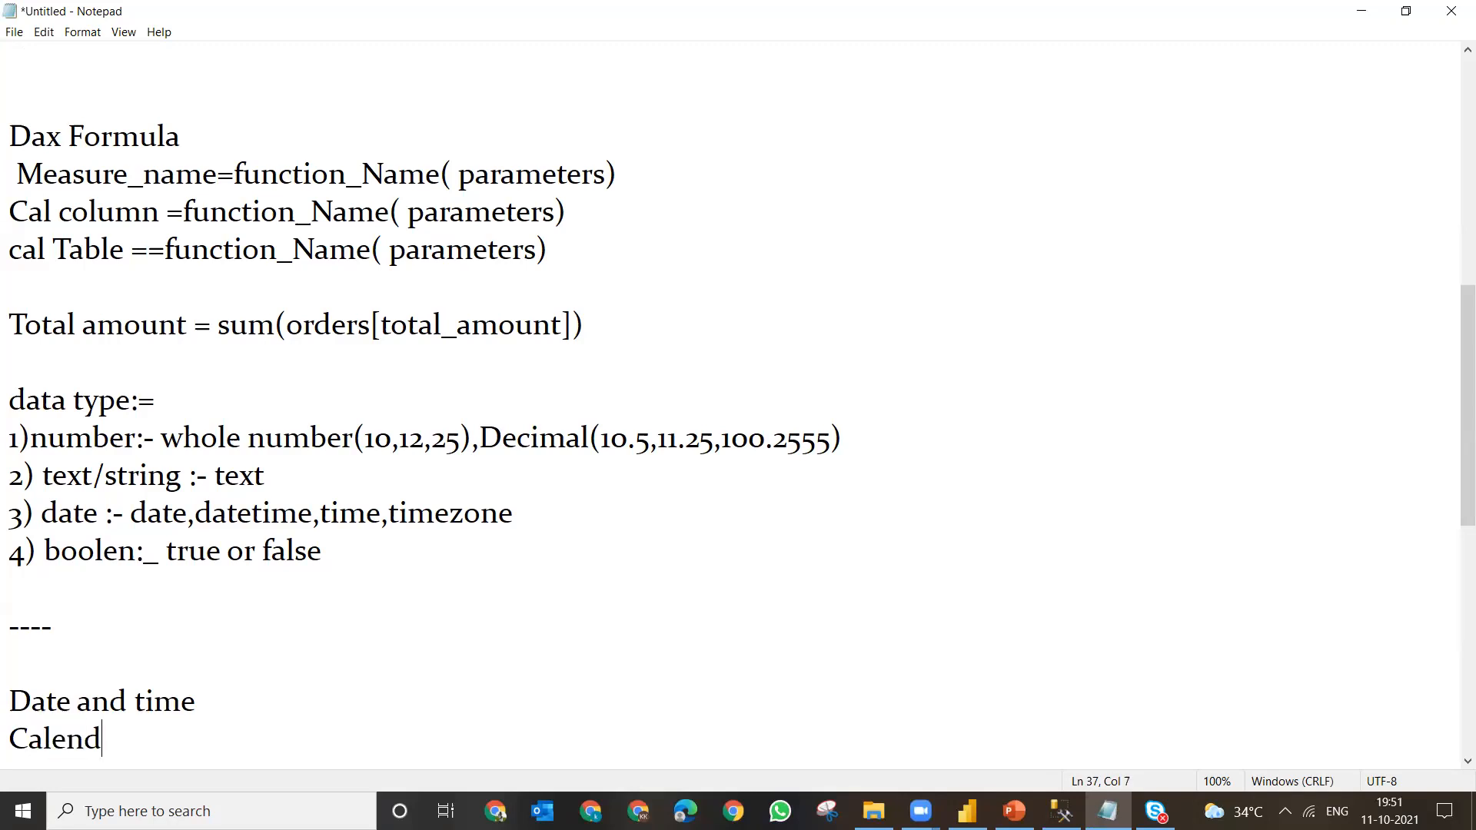
key(BackSpace)
key(BackSpace)
text(ar )
text(;_)
key(BackSpace)
key(BackSpace)
text(:- to create )
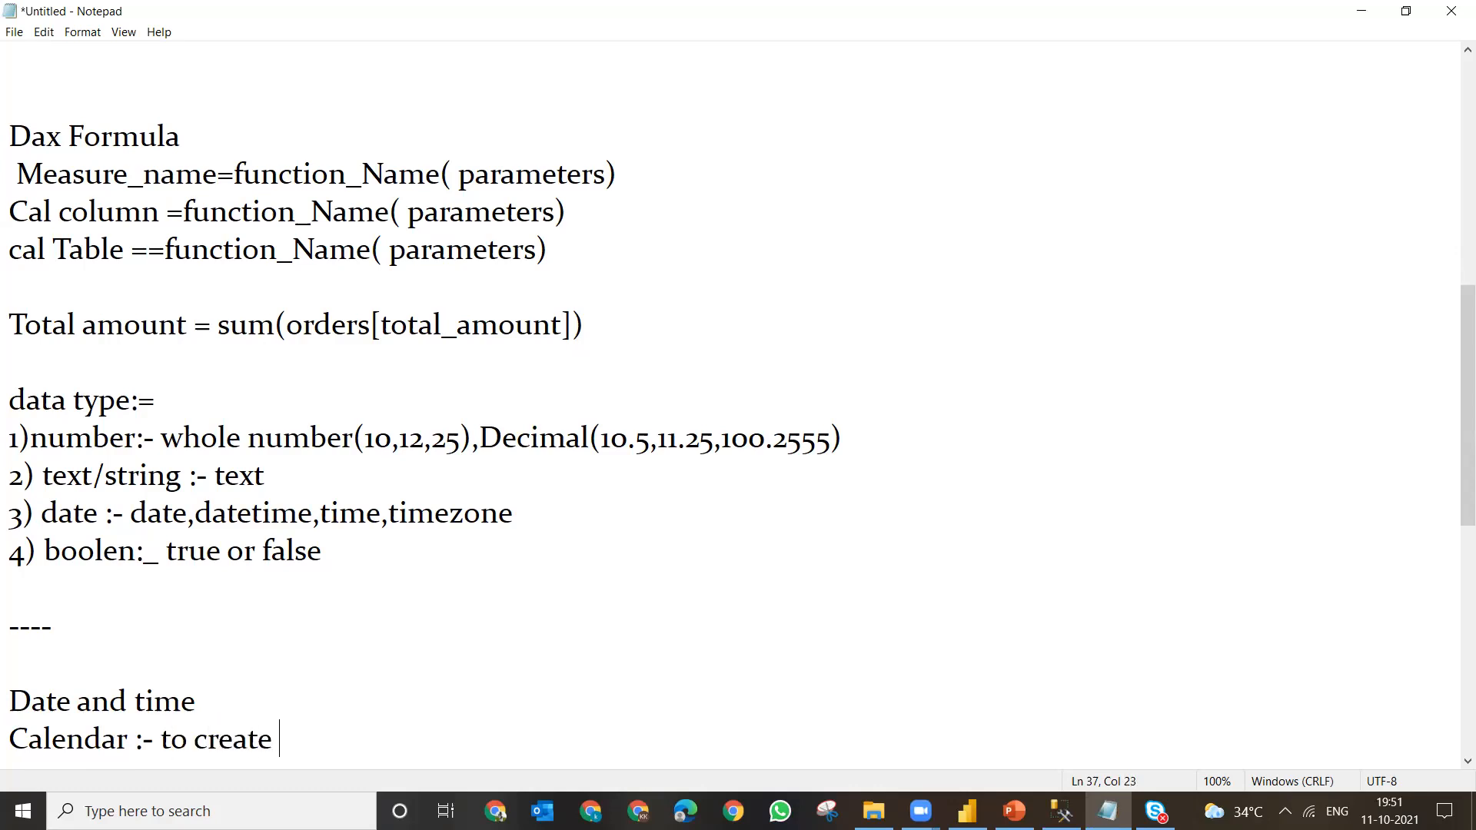
text(date table ma)
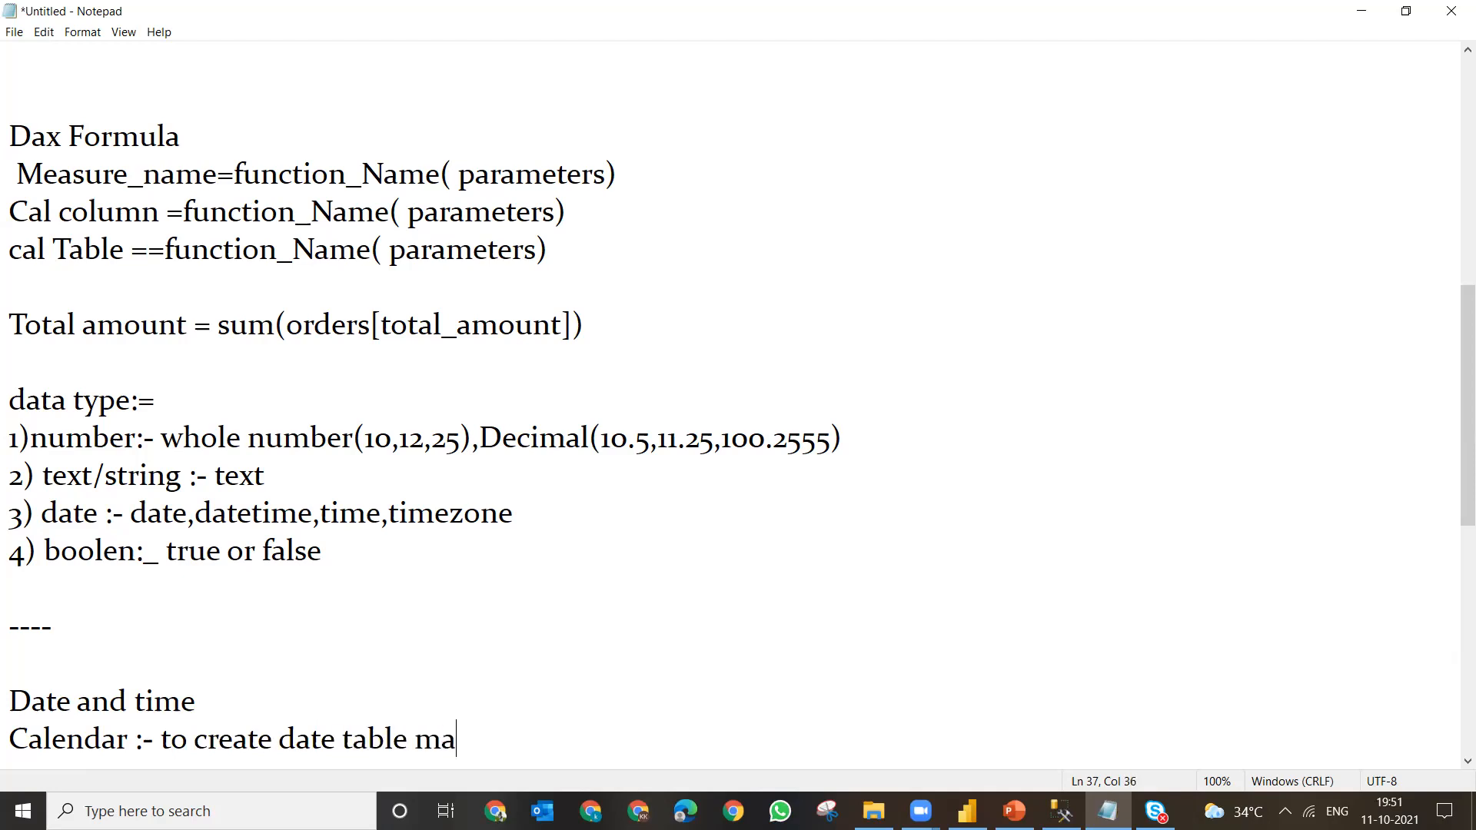
text(nully)
key(Return)
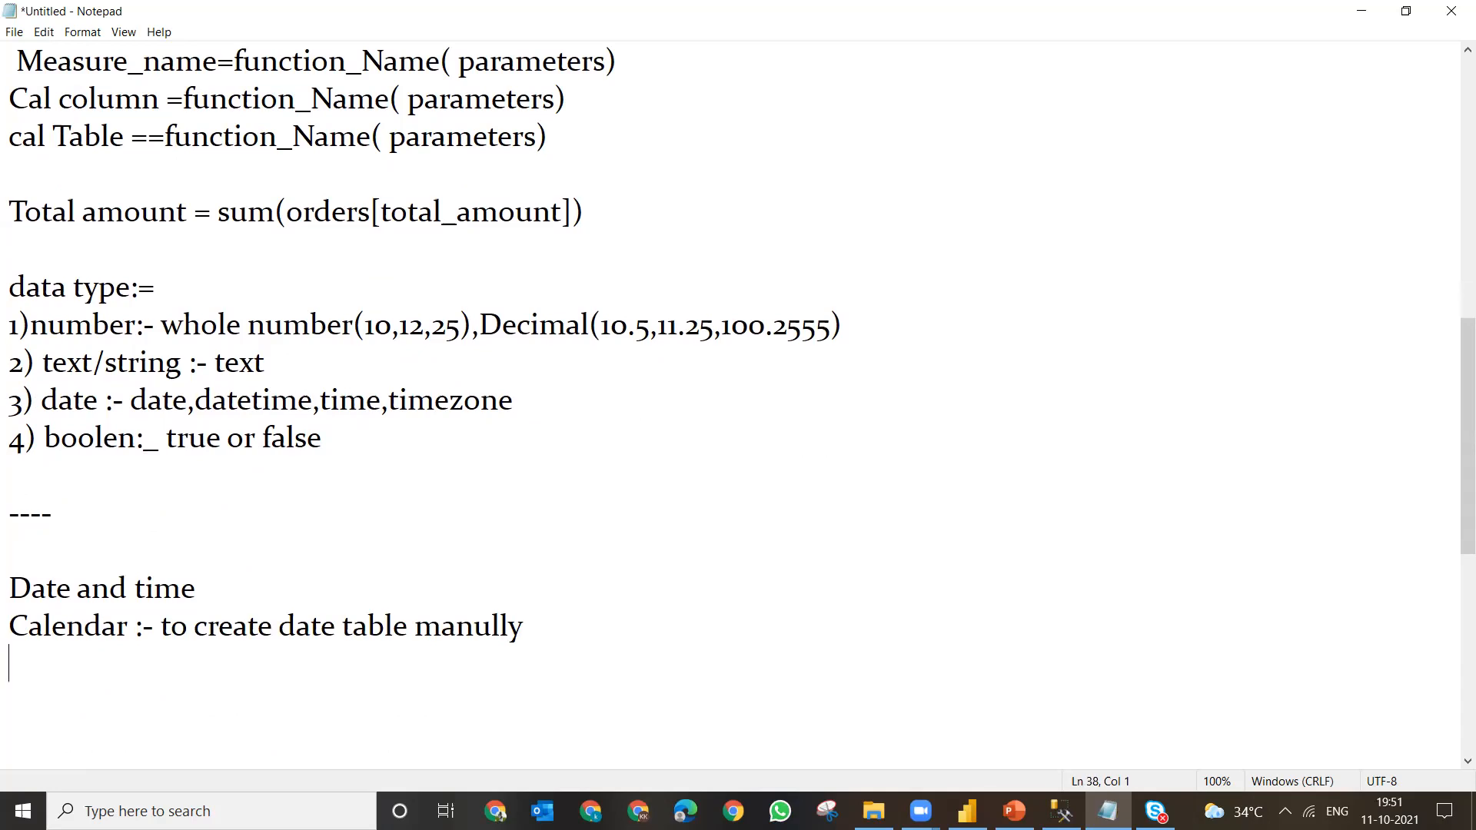
- Add a "syntax:-" line below the Calendar note and start the next line with the table name "Datetable"
text(syntax:-)
key(Return)
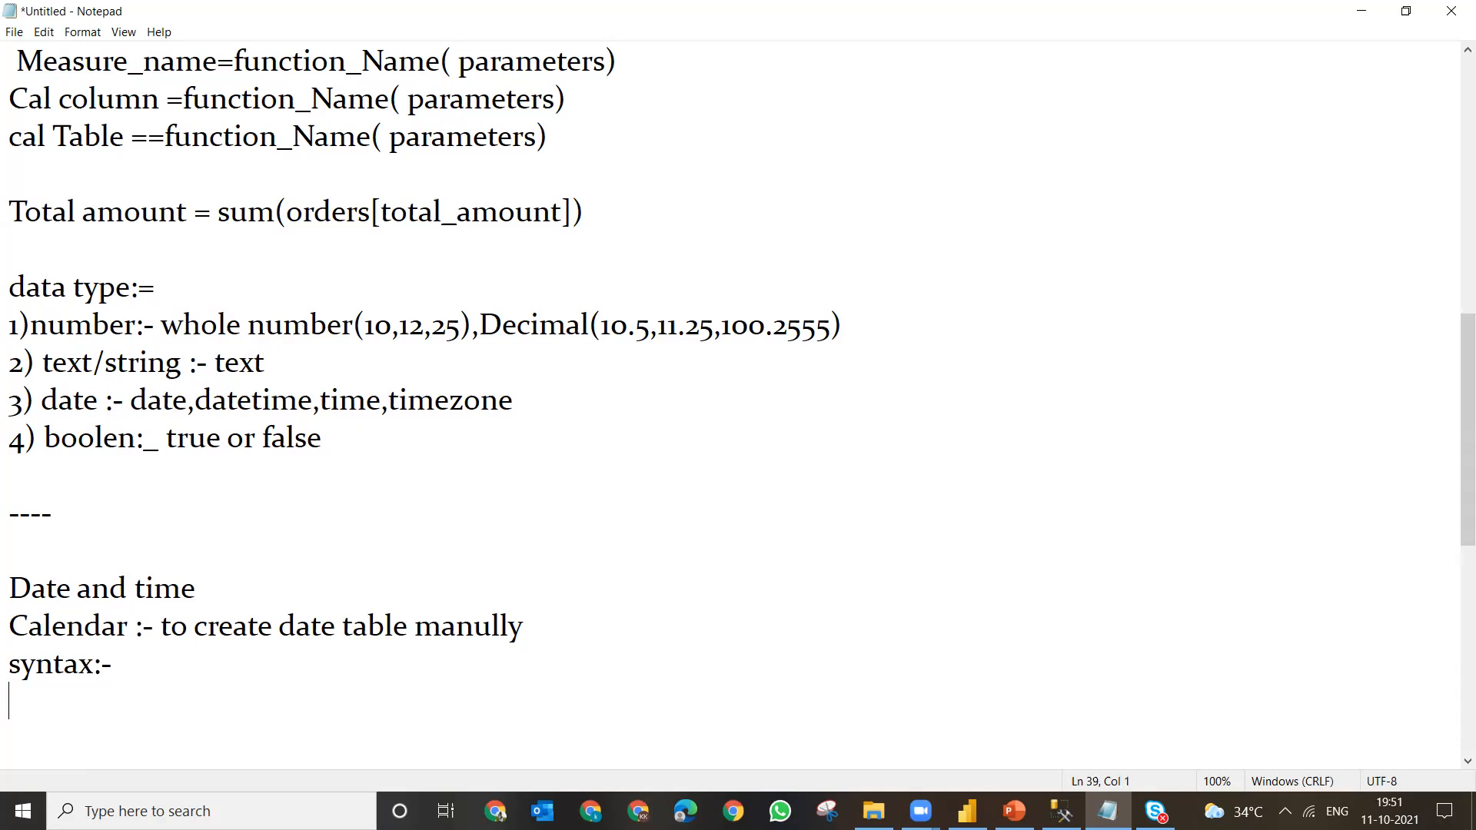
text(Datetan=)
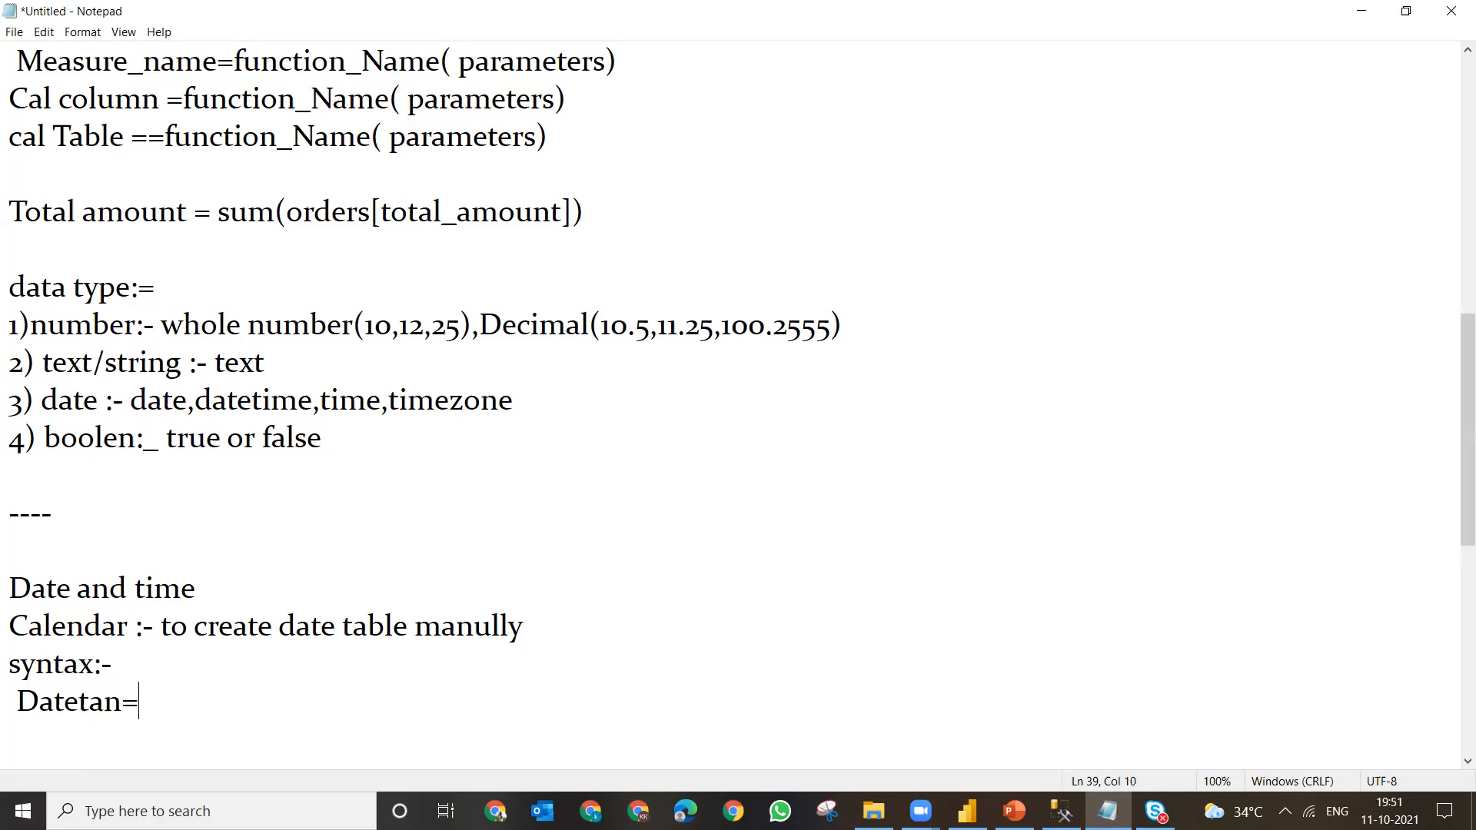
key(BackSpace)
key(BackSpace)
text(ble)
- Insert the note line "only cal table" between the Calendar description and the syntax label
click(520, 630)
key(Return)
text(only cal table)
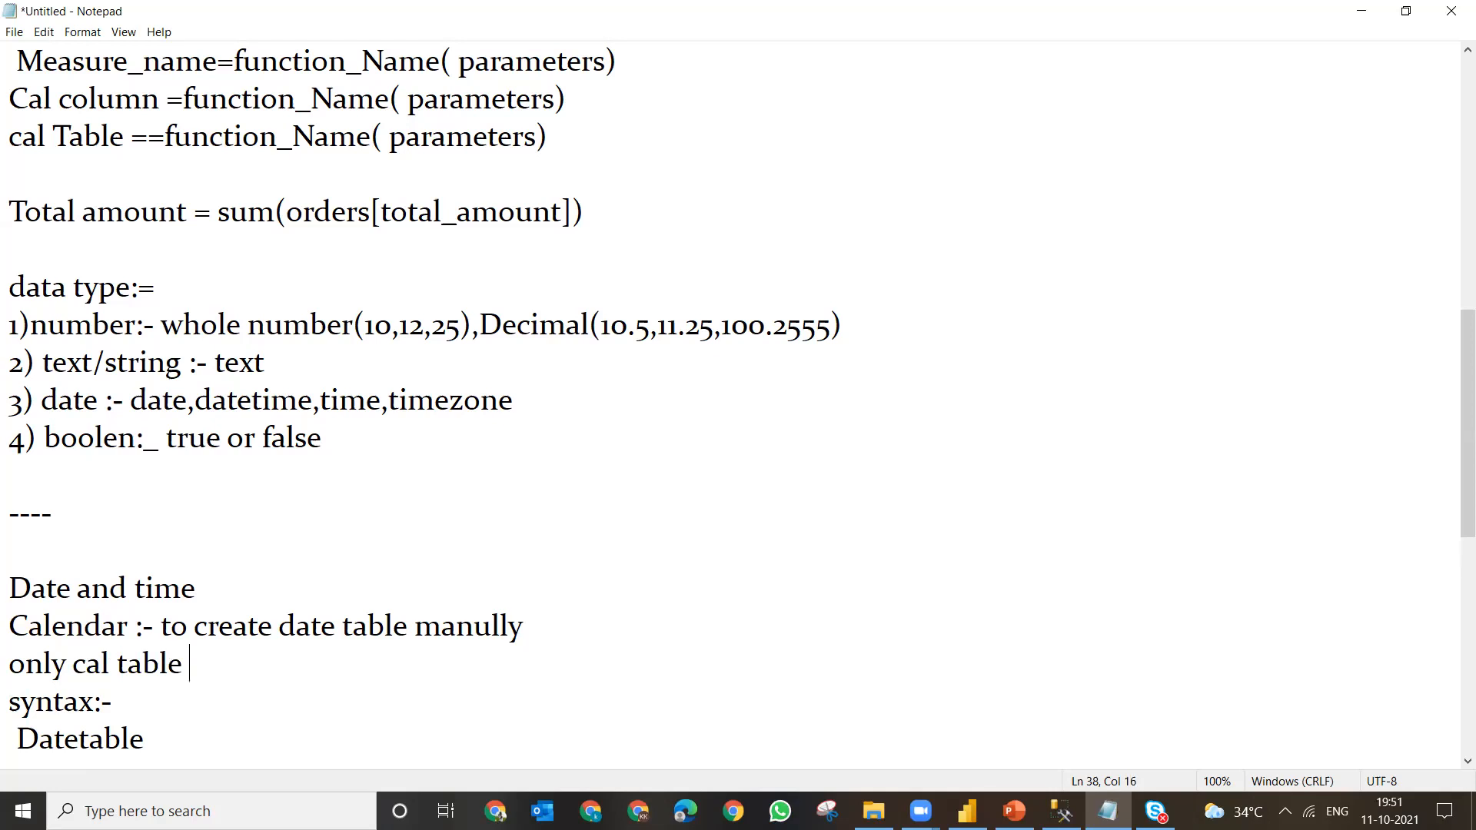
- Complete the syntax line in the notes so it reads "Datetable =calender(<start_date>,<end>)"
click(170, 739)
text(=calender)
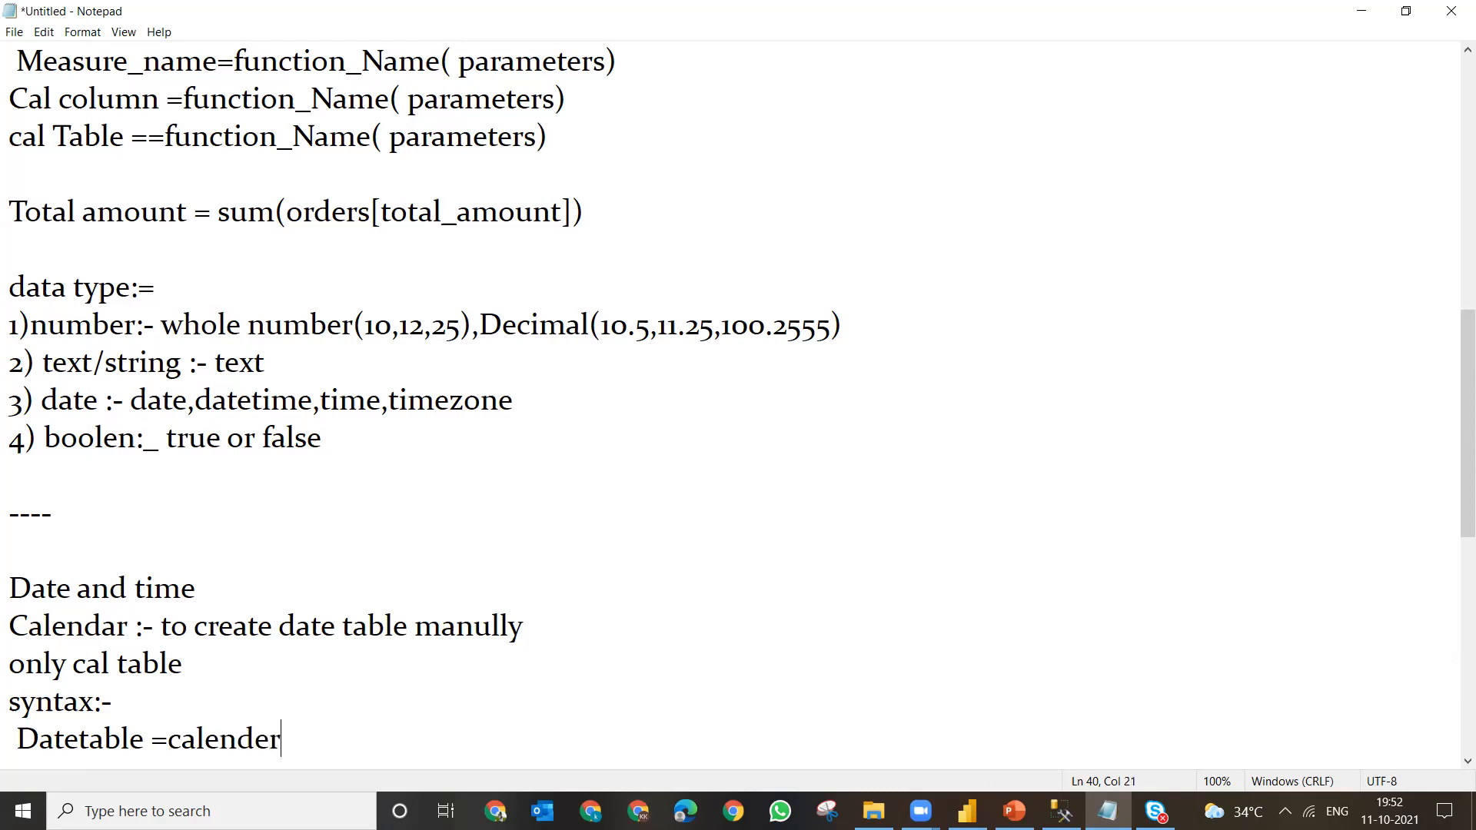
text((<state_)
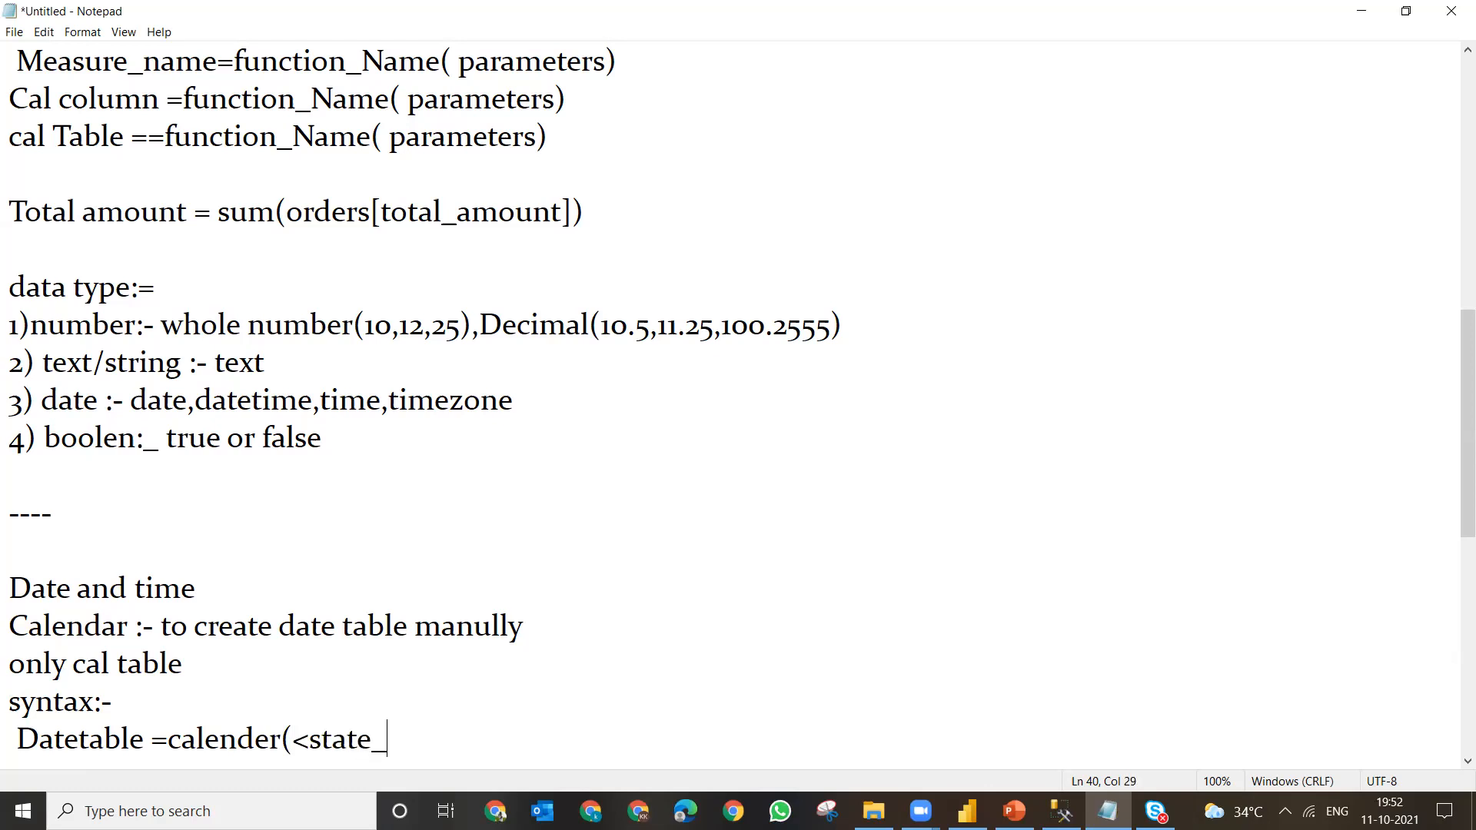
key(BackSpace)
key(BackSpace)
key(BackSpace)
text(rt_date,)
key(BackSpace)
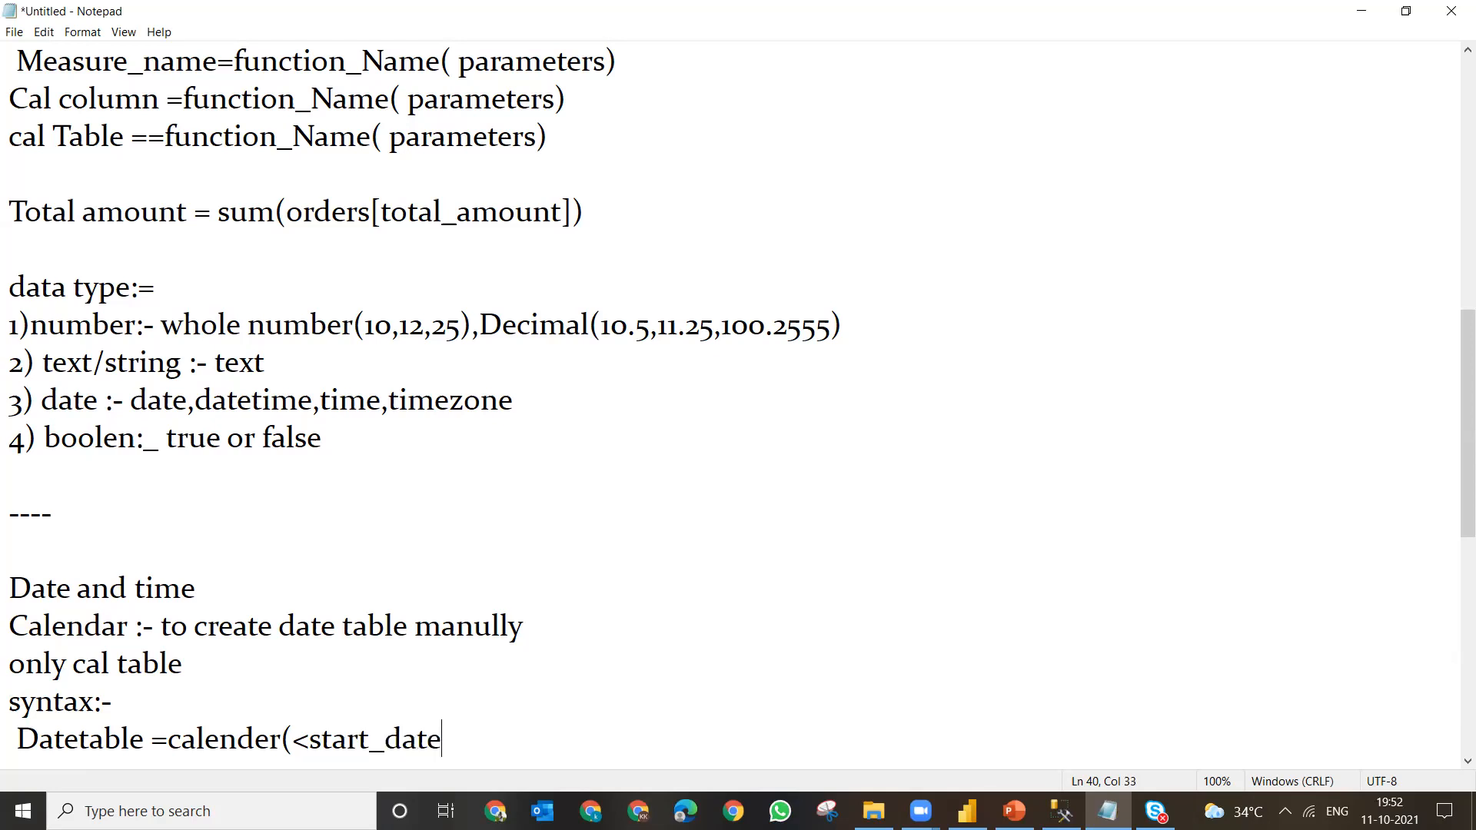
text(>,end)
key(BackSpace)
key(BackSpace)
key(BackSpace)
text(<end>))
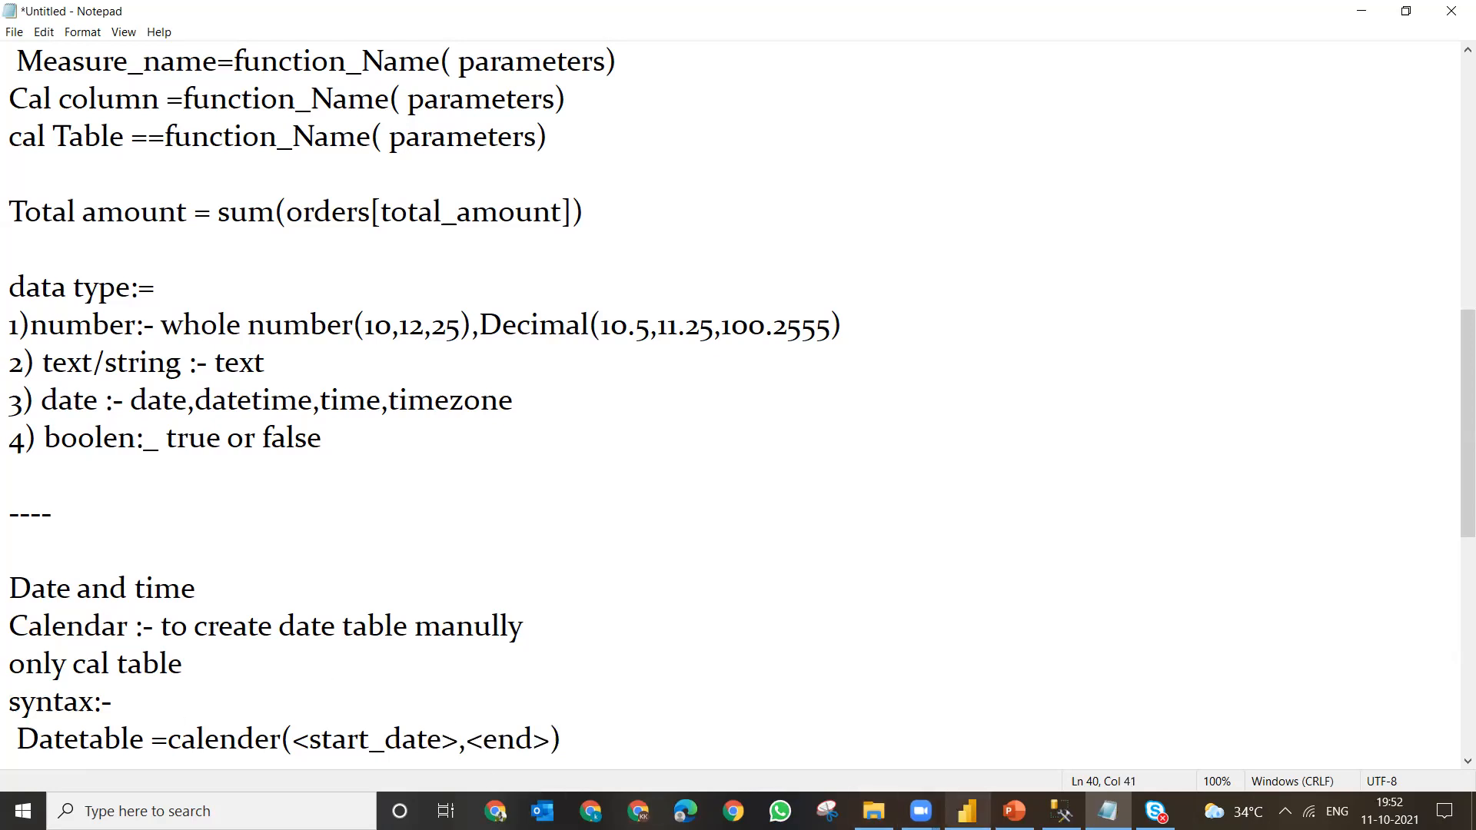
- Switch to Power BI Desktop, create a new calculated table and replace its default formula text with the name Datetable
click(967, 811)
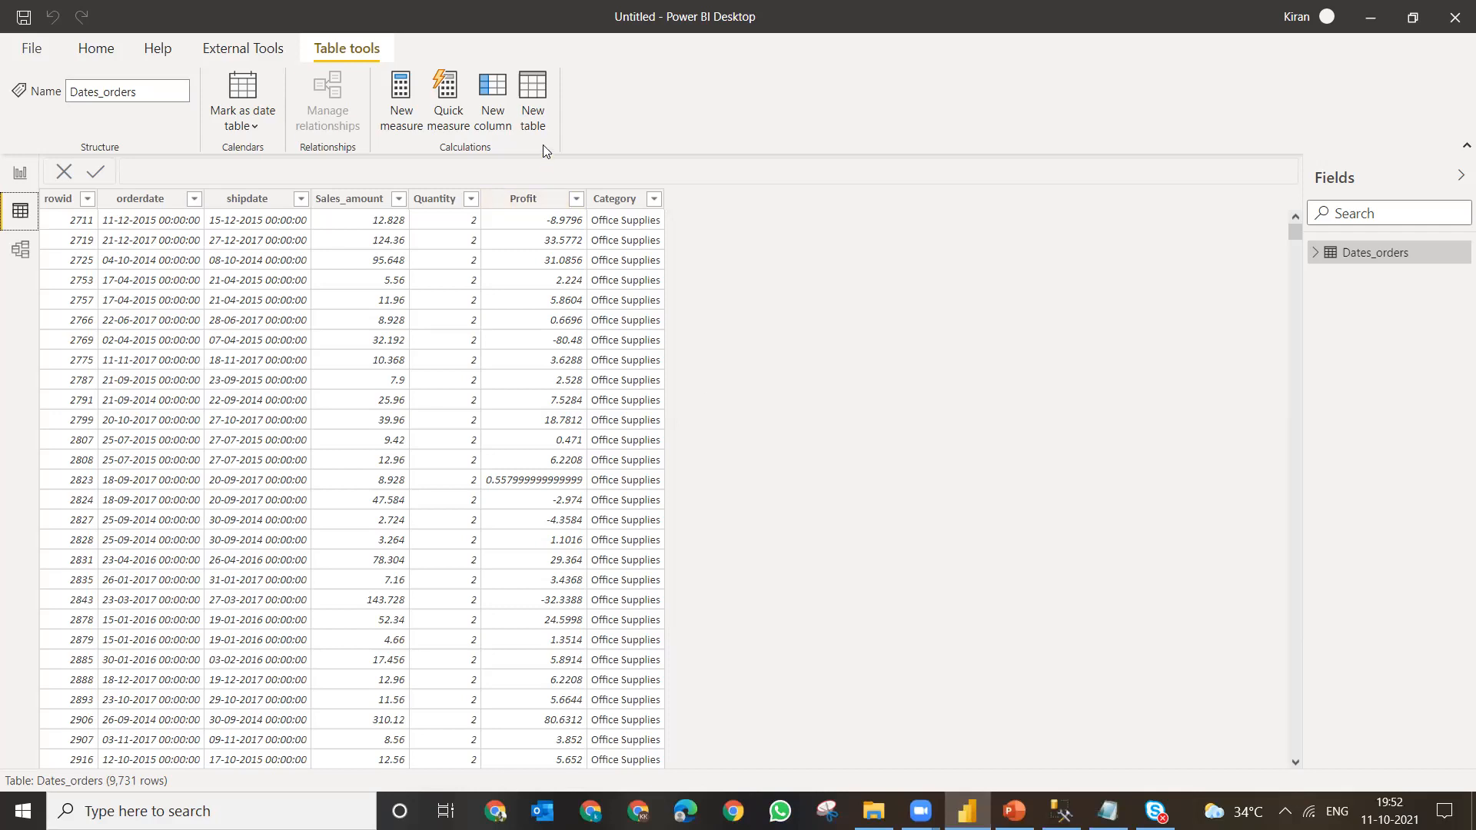
click(546, 108)
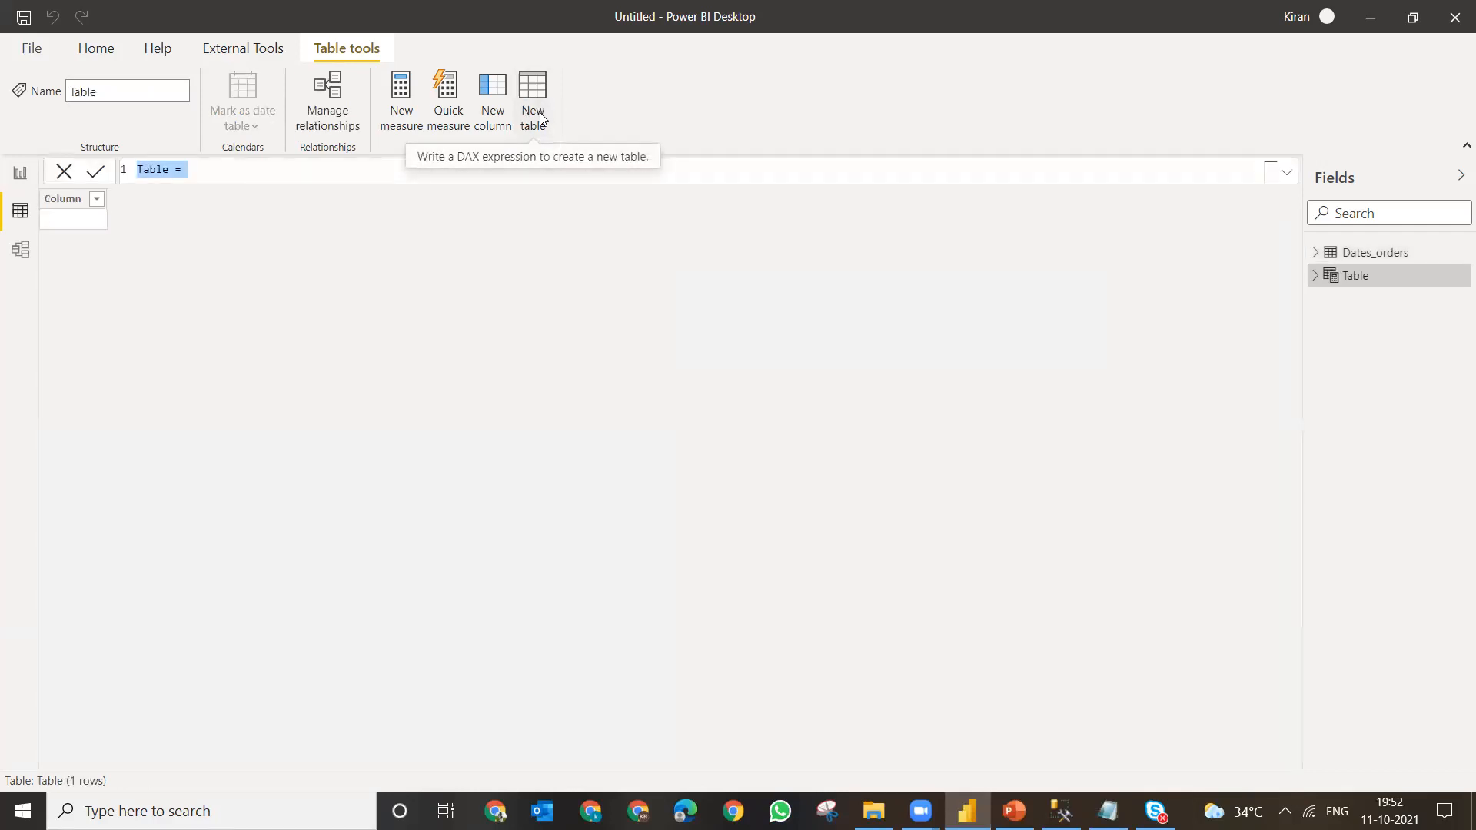
click(482, 180)
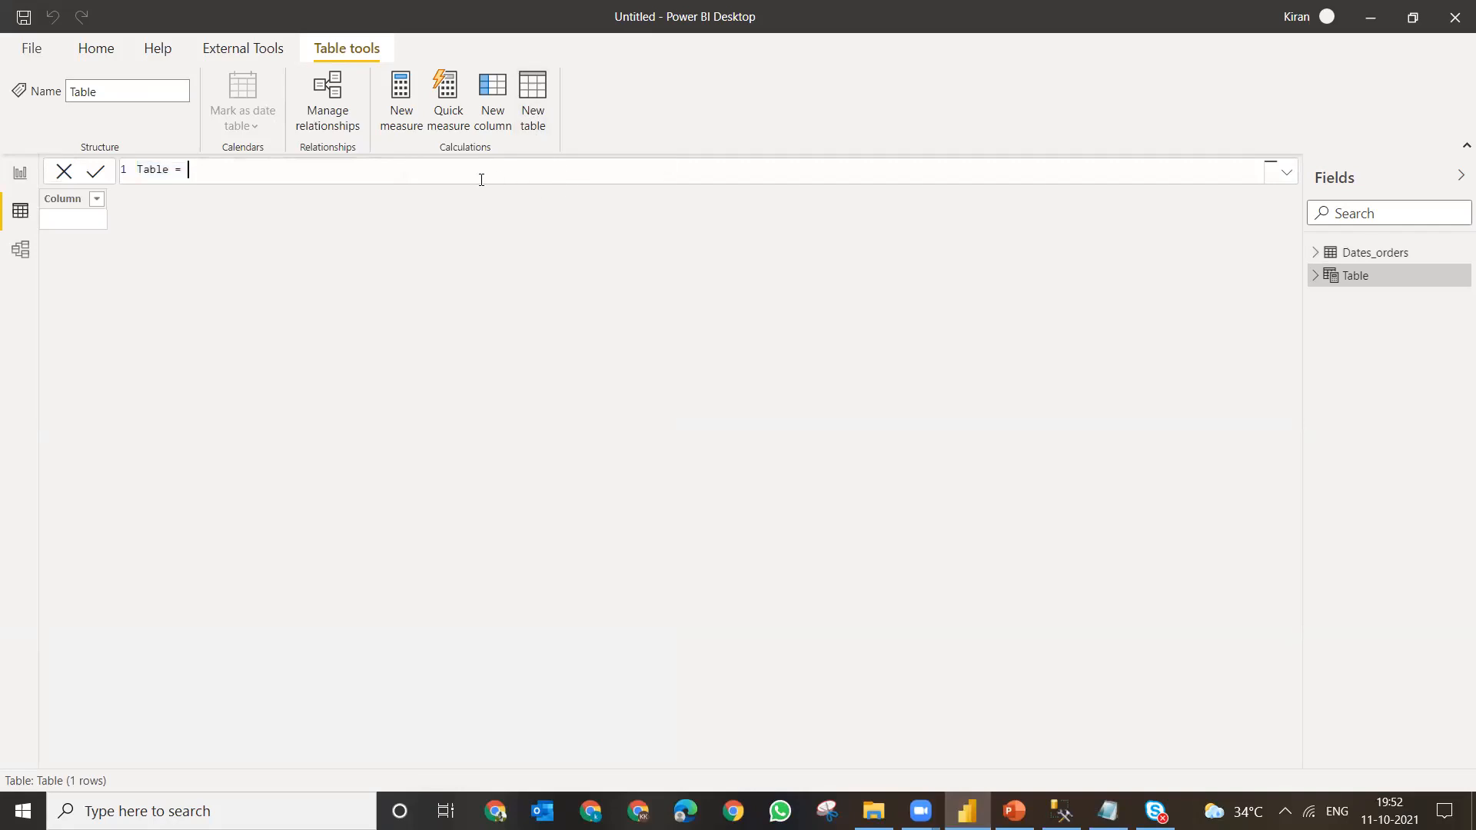
scroll(482, 180, up, 5)
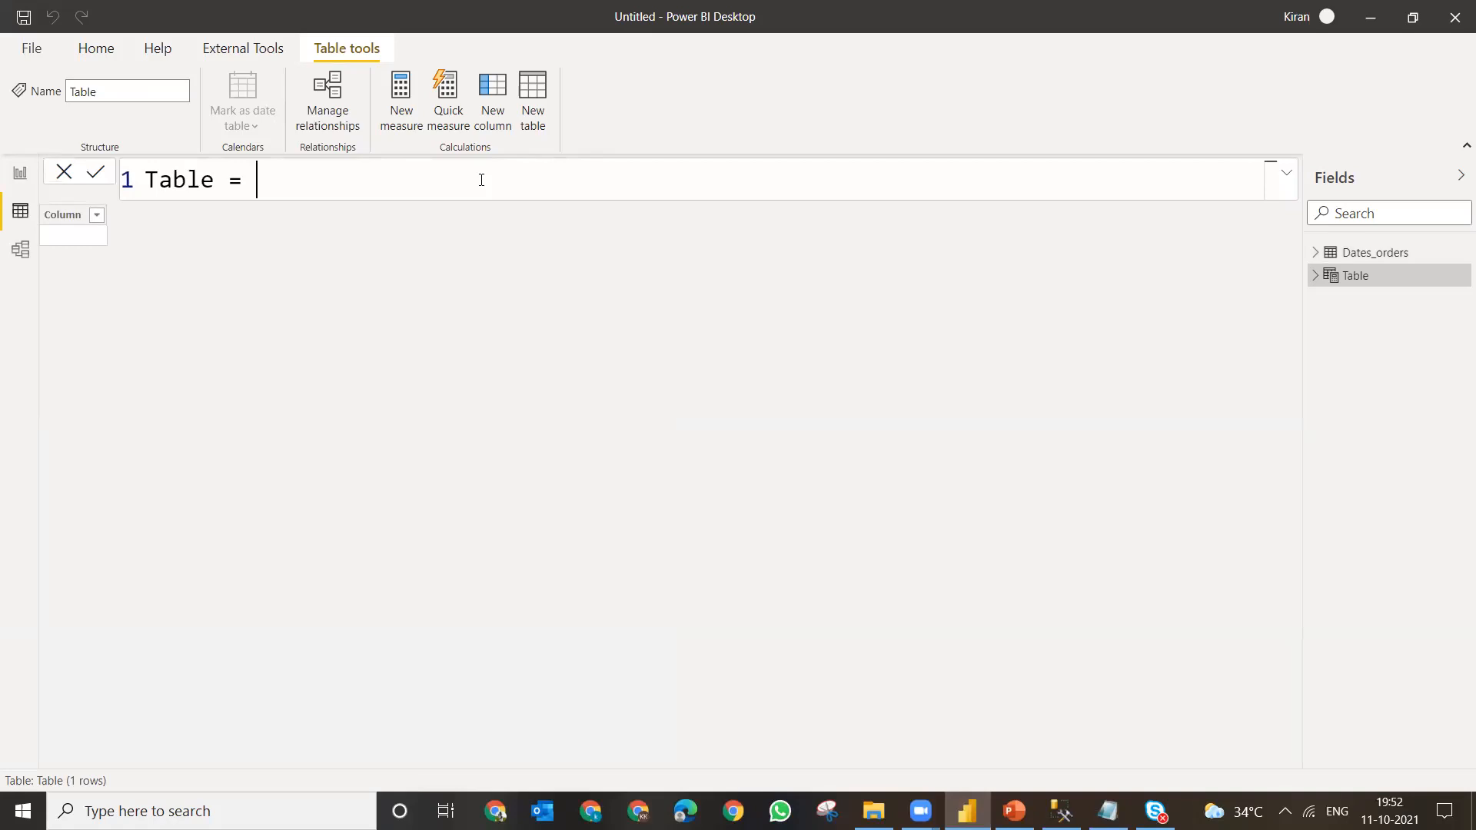
key(ctrl+a)
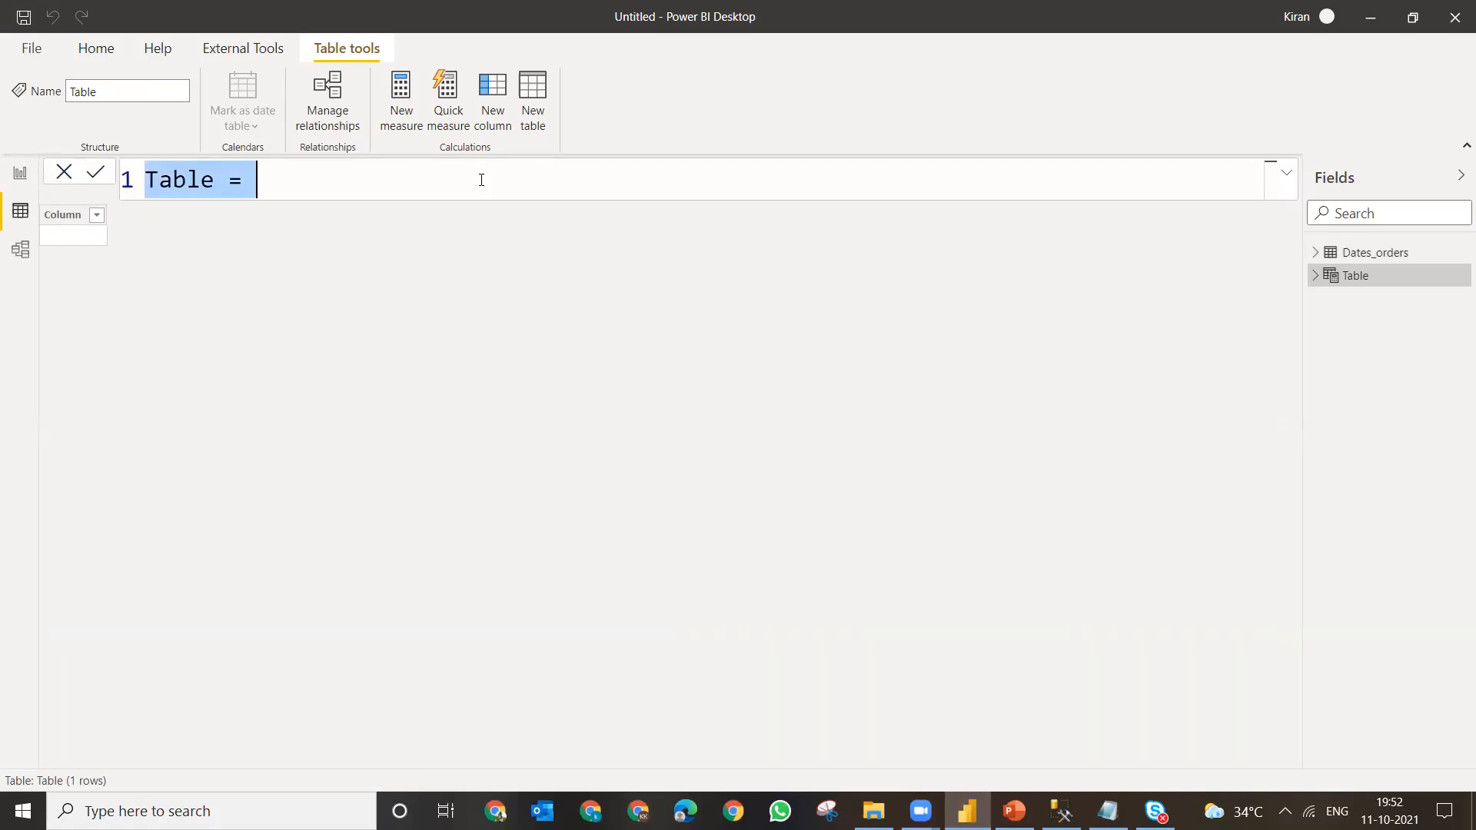
key(BackSpace)
text(Datetable)
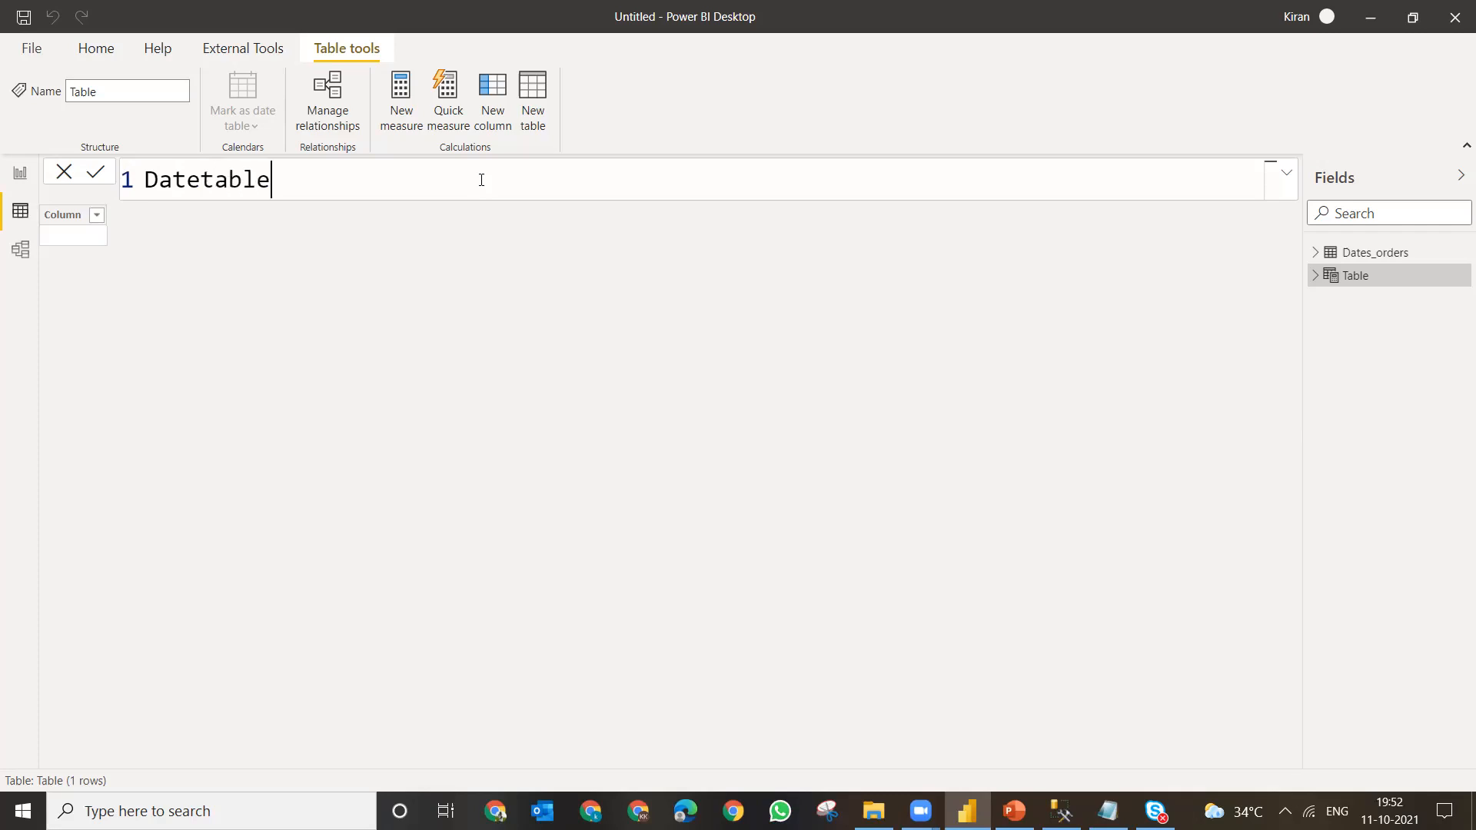
- Begin the Datetable formula with the CALENDAR function and the start date date(2020,01,01)
text(=c)
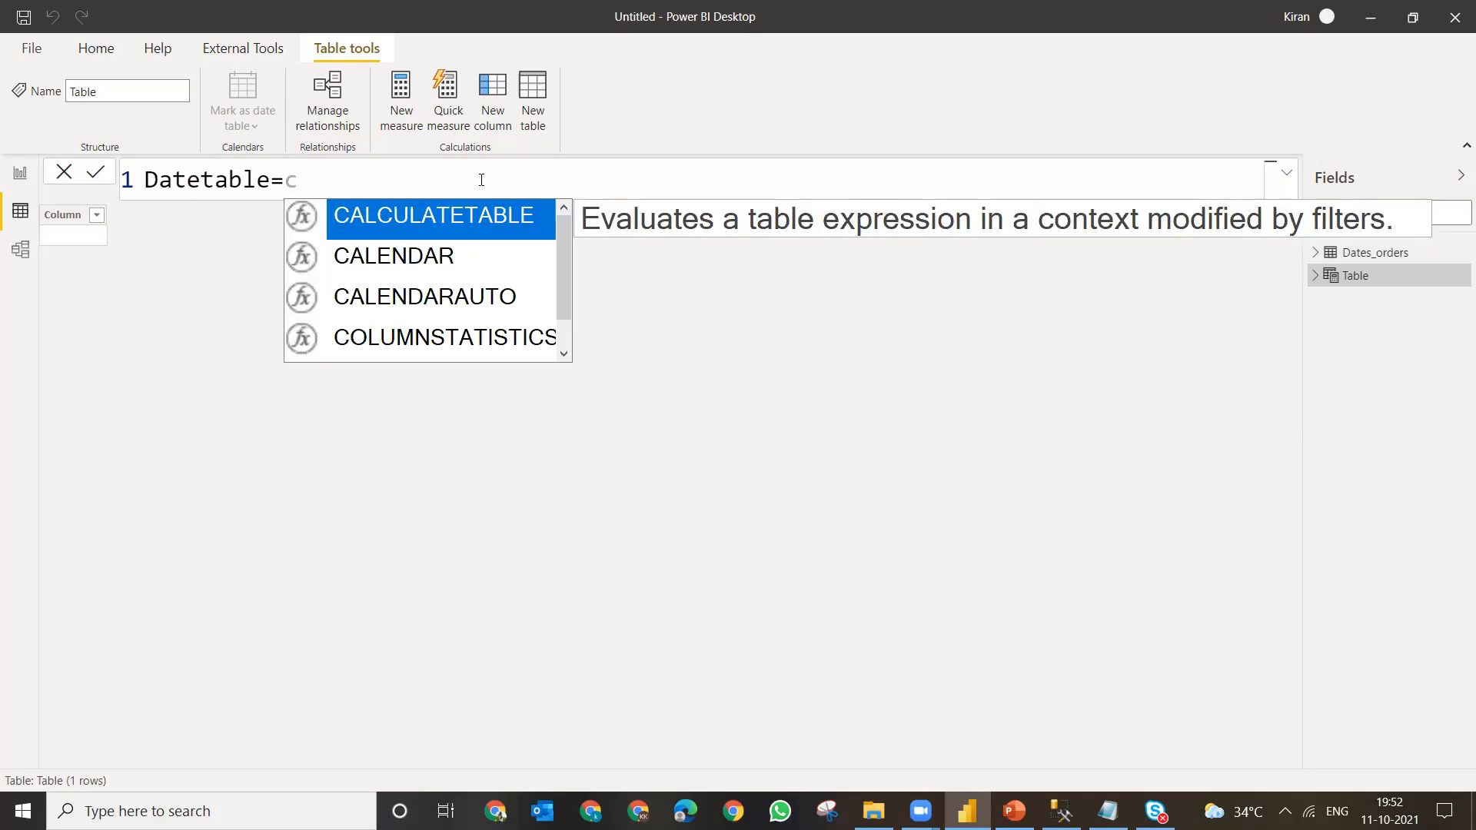
key(Down)
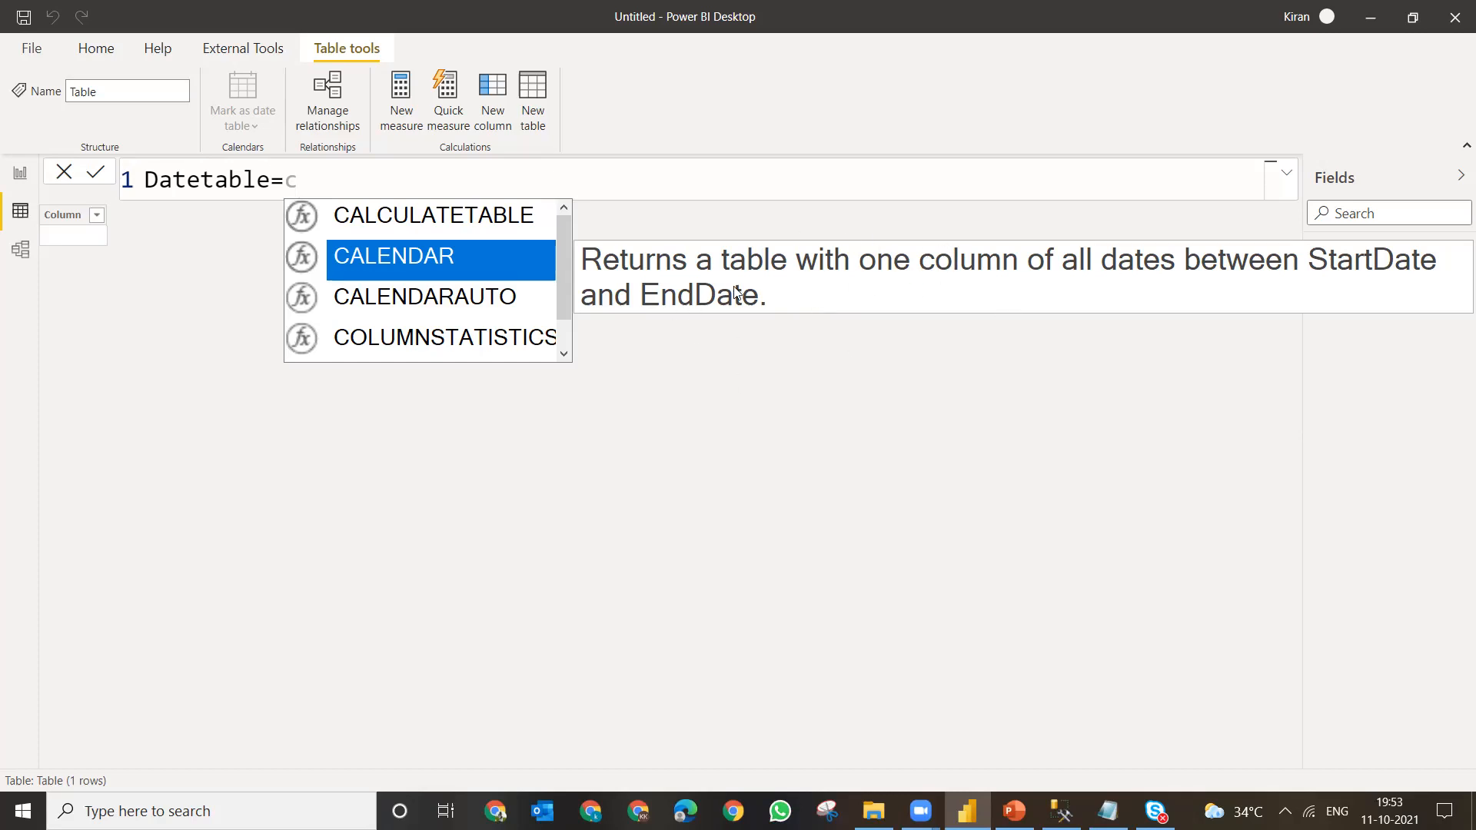
key(Tab)
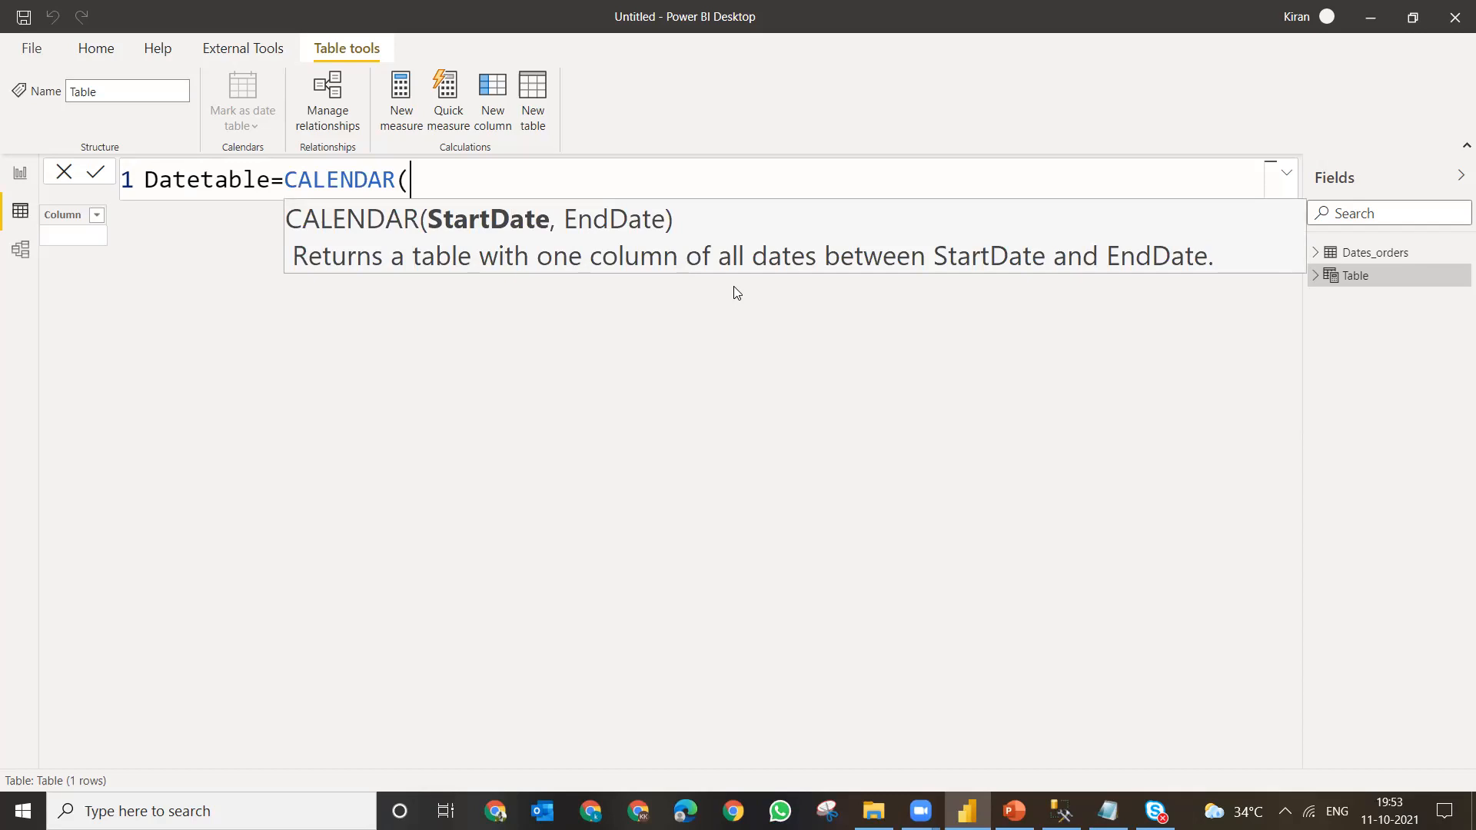
text(date)
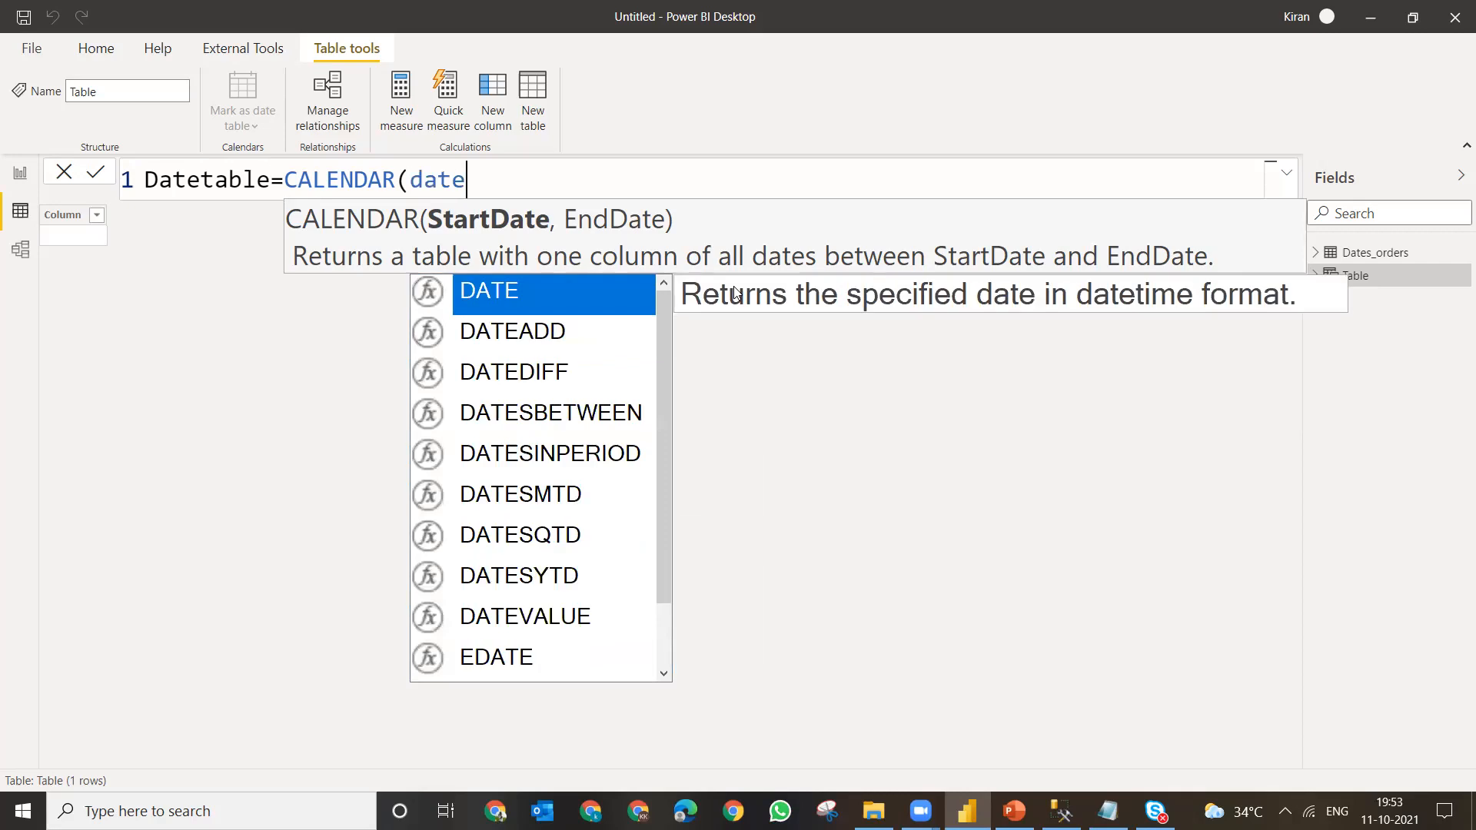
text((20)
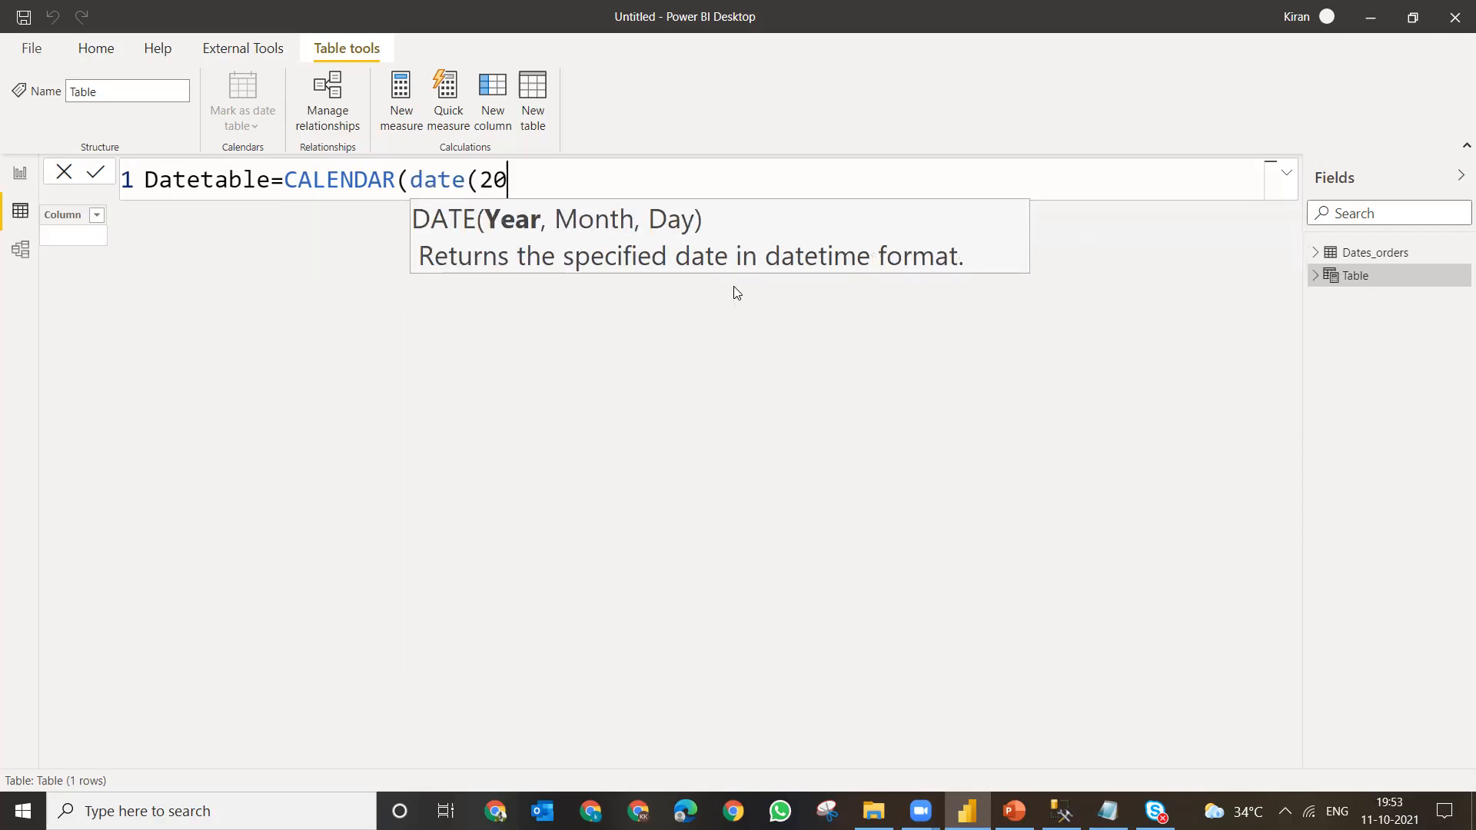
text(20,0)
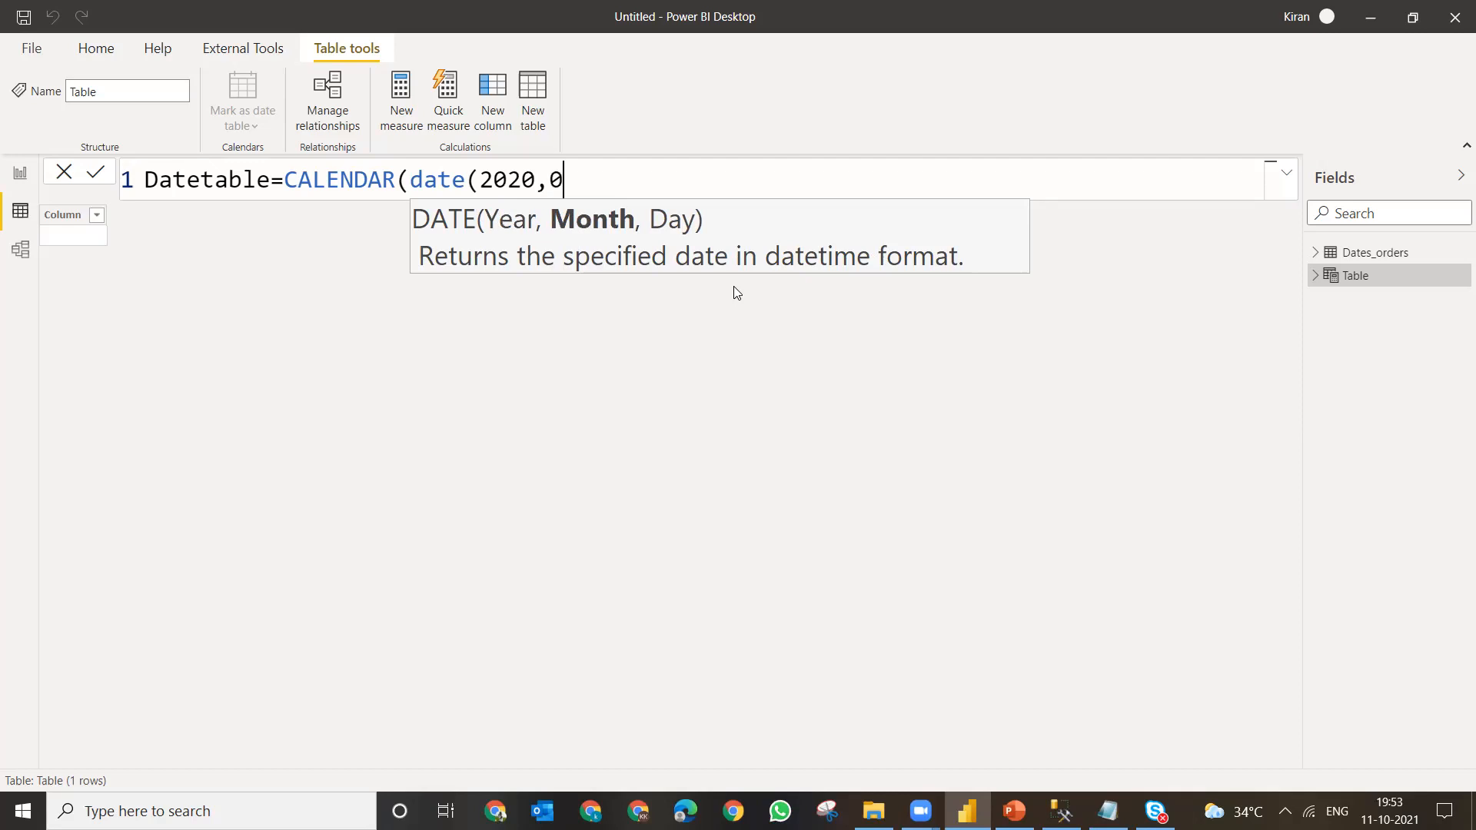
text(1,.)
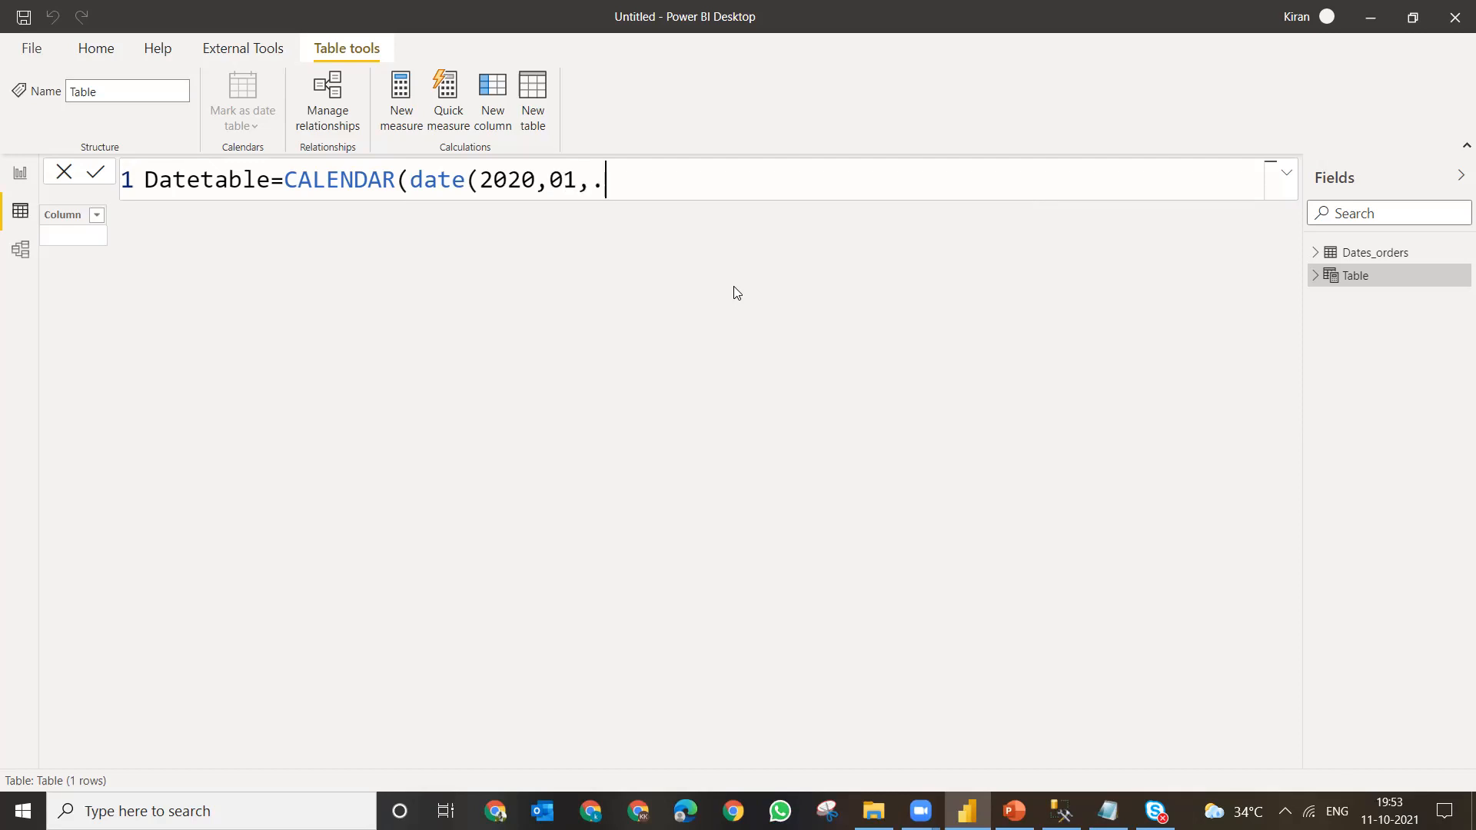
key(BackSpace)
text(01)
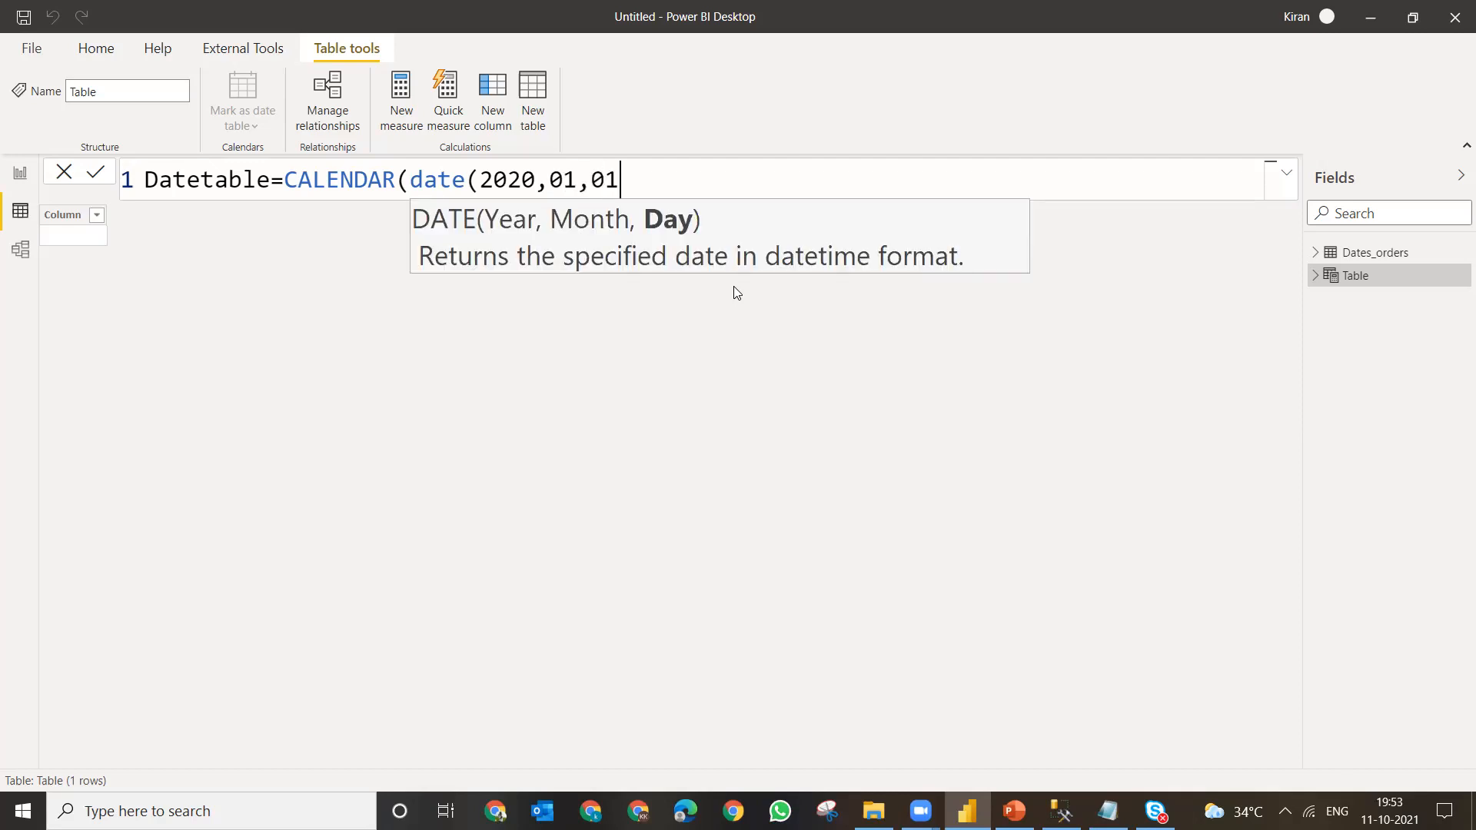
- Finish the CALENDAR formula with the end date Date(2021,12,31) and commit it to create Datetable
text(),D)
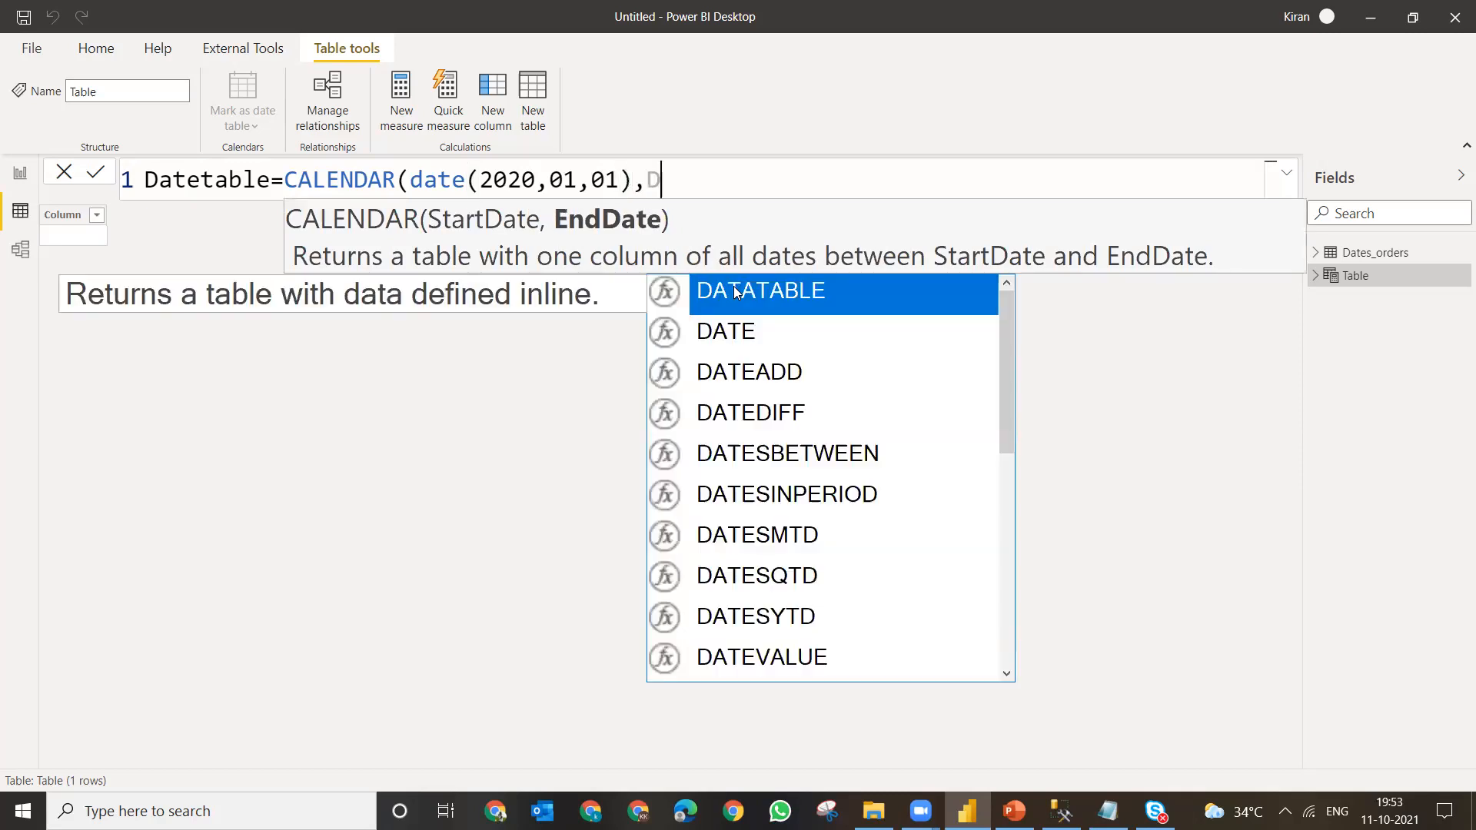
text(ate()
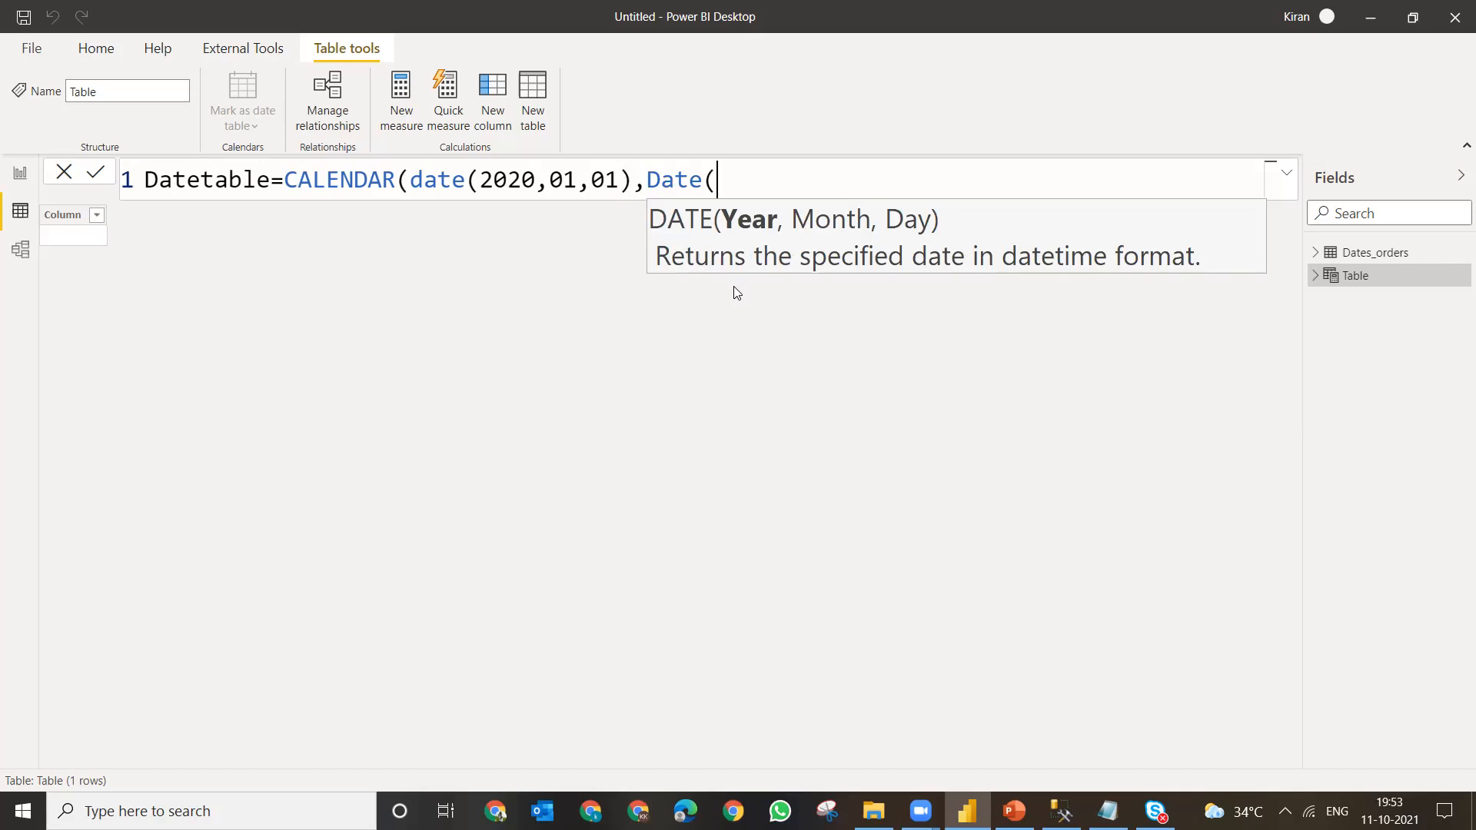
text(2021,12)
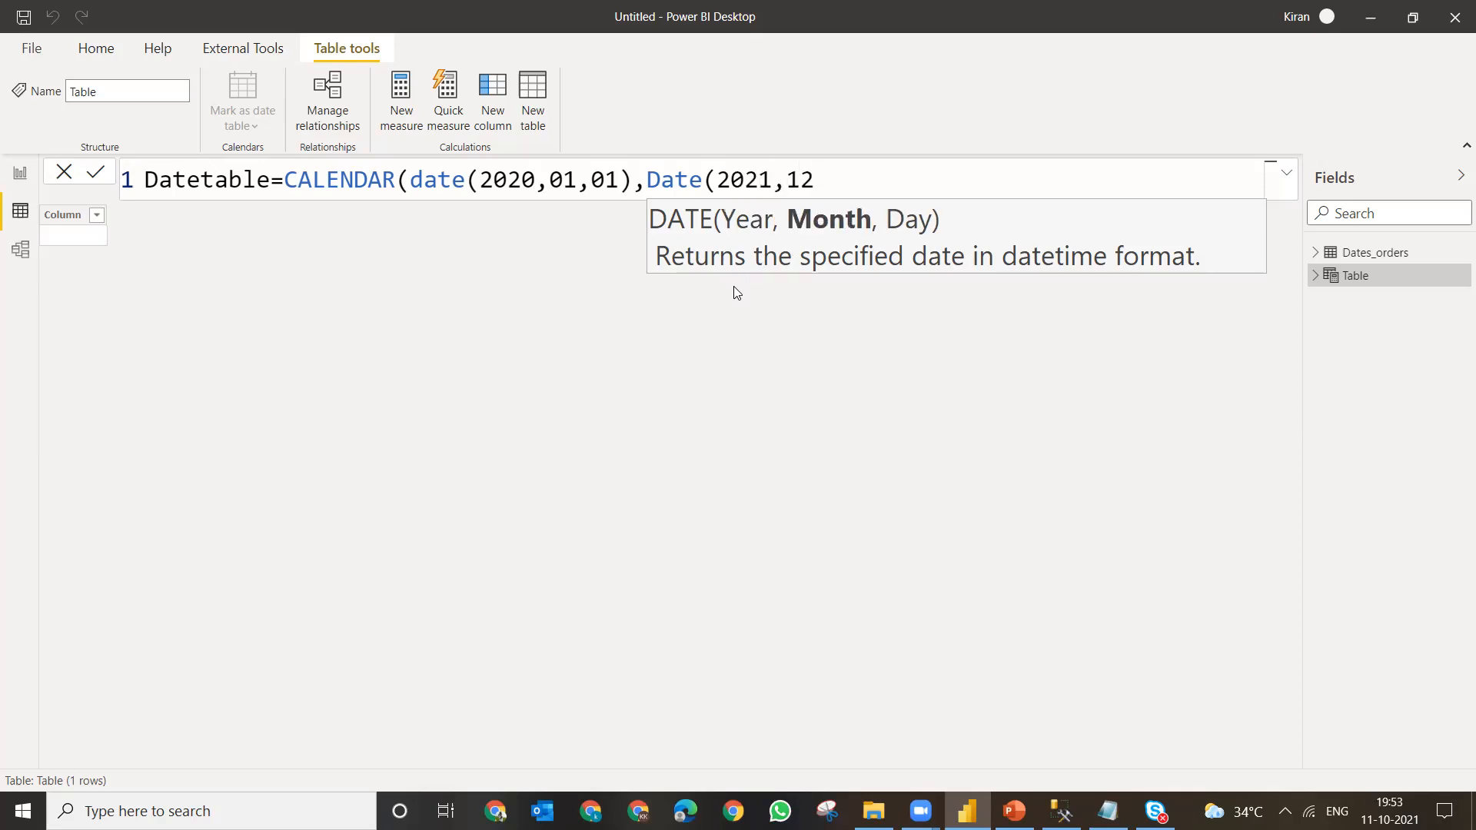
text(,31)
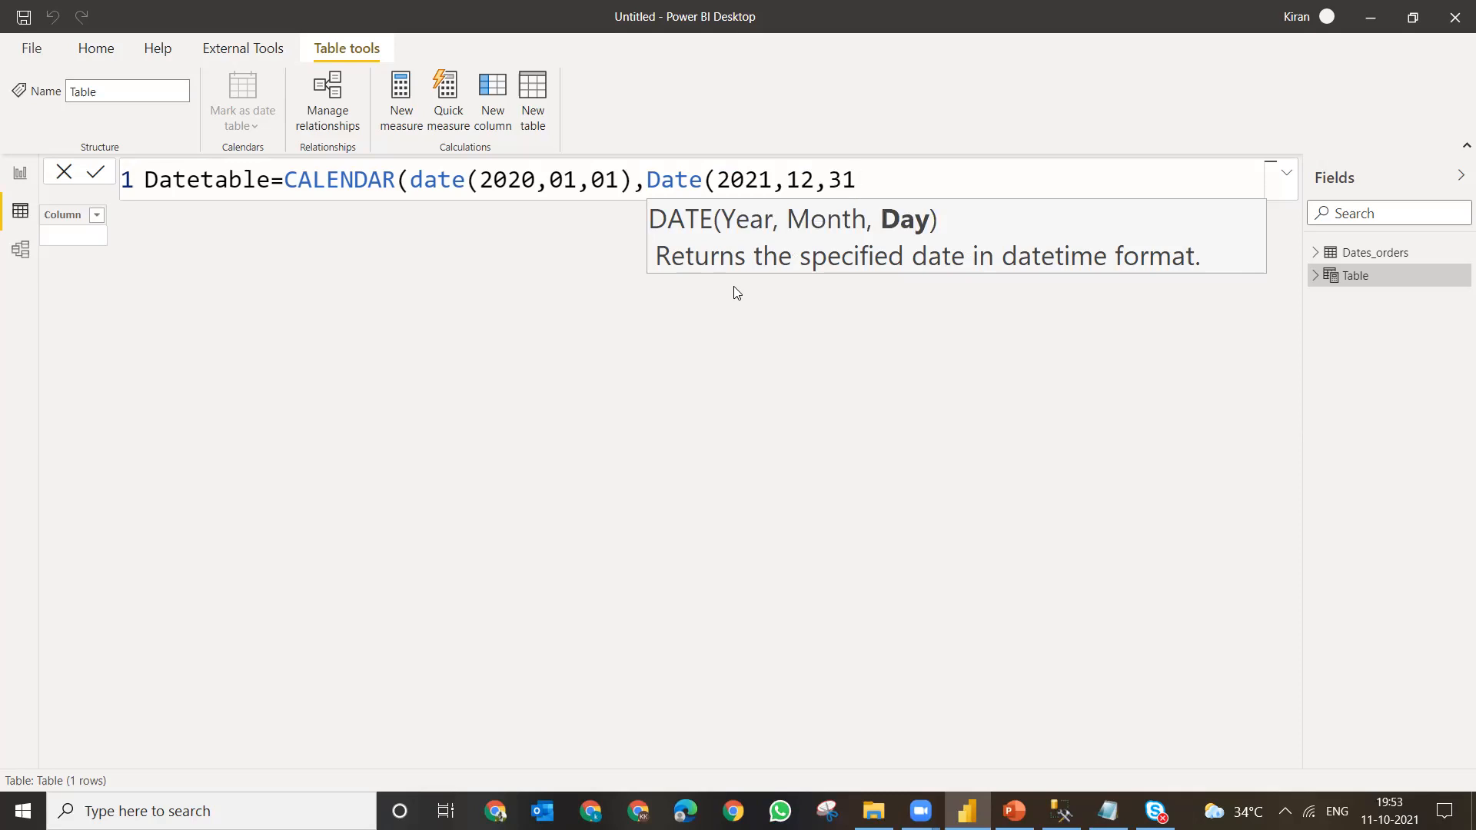
text()))
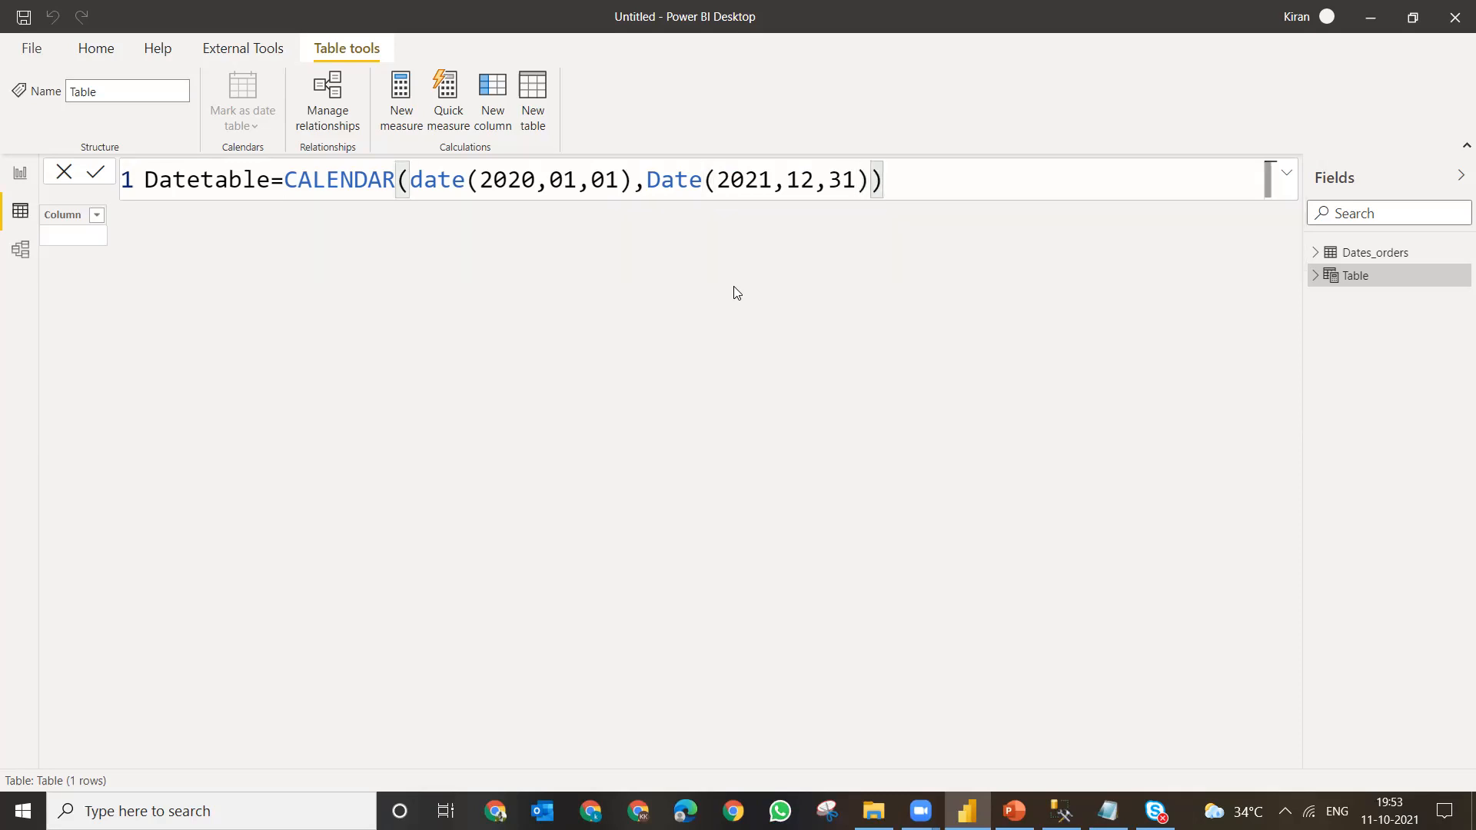
key(Return)
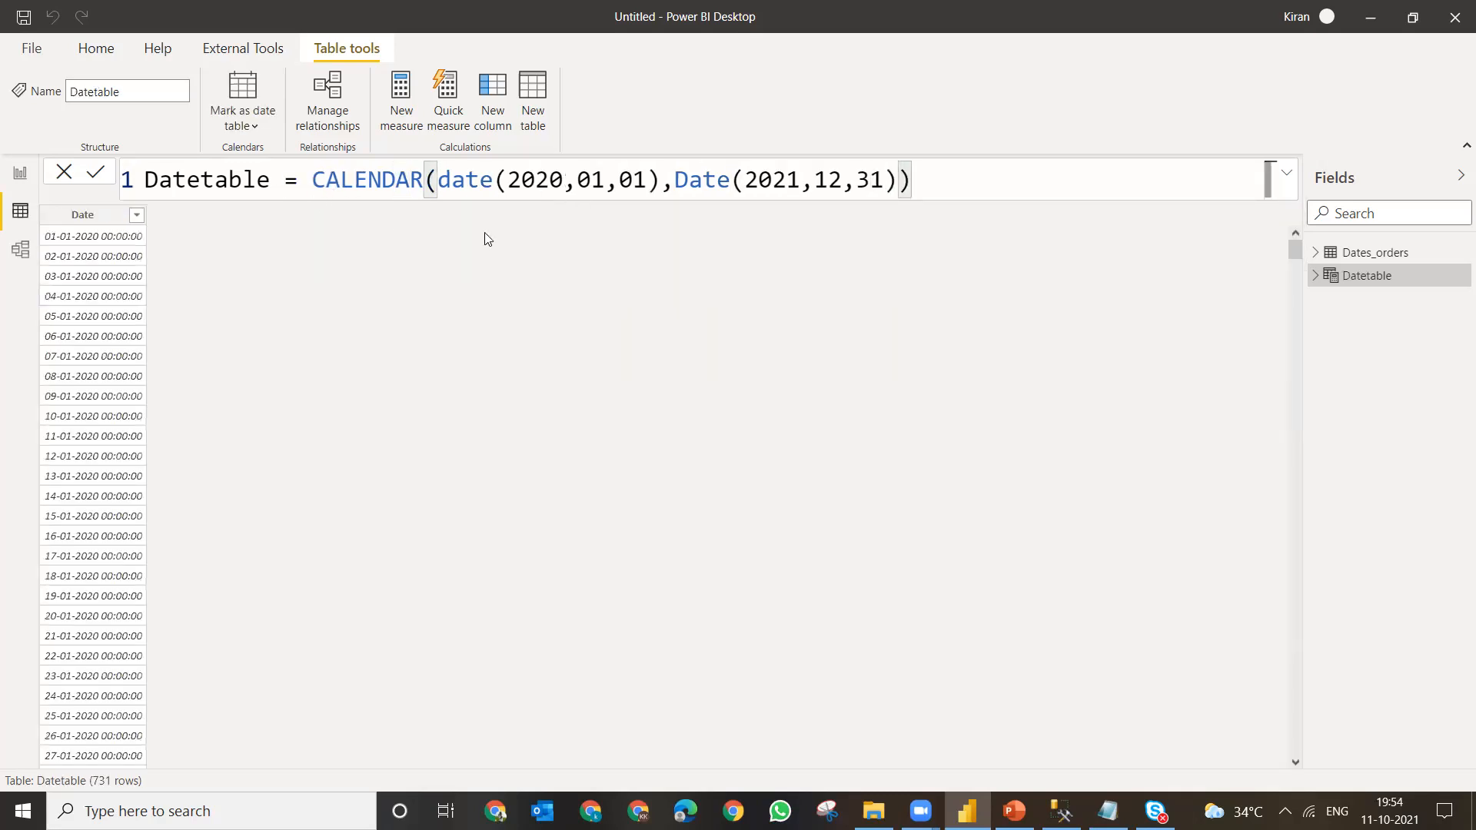
- View the Dates_orders table, return to Datetable and examine its Date column from the first date to the last
click(1331, 257)
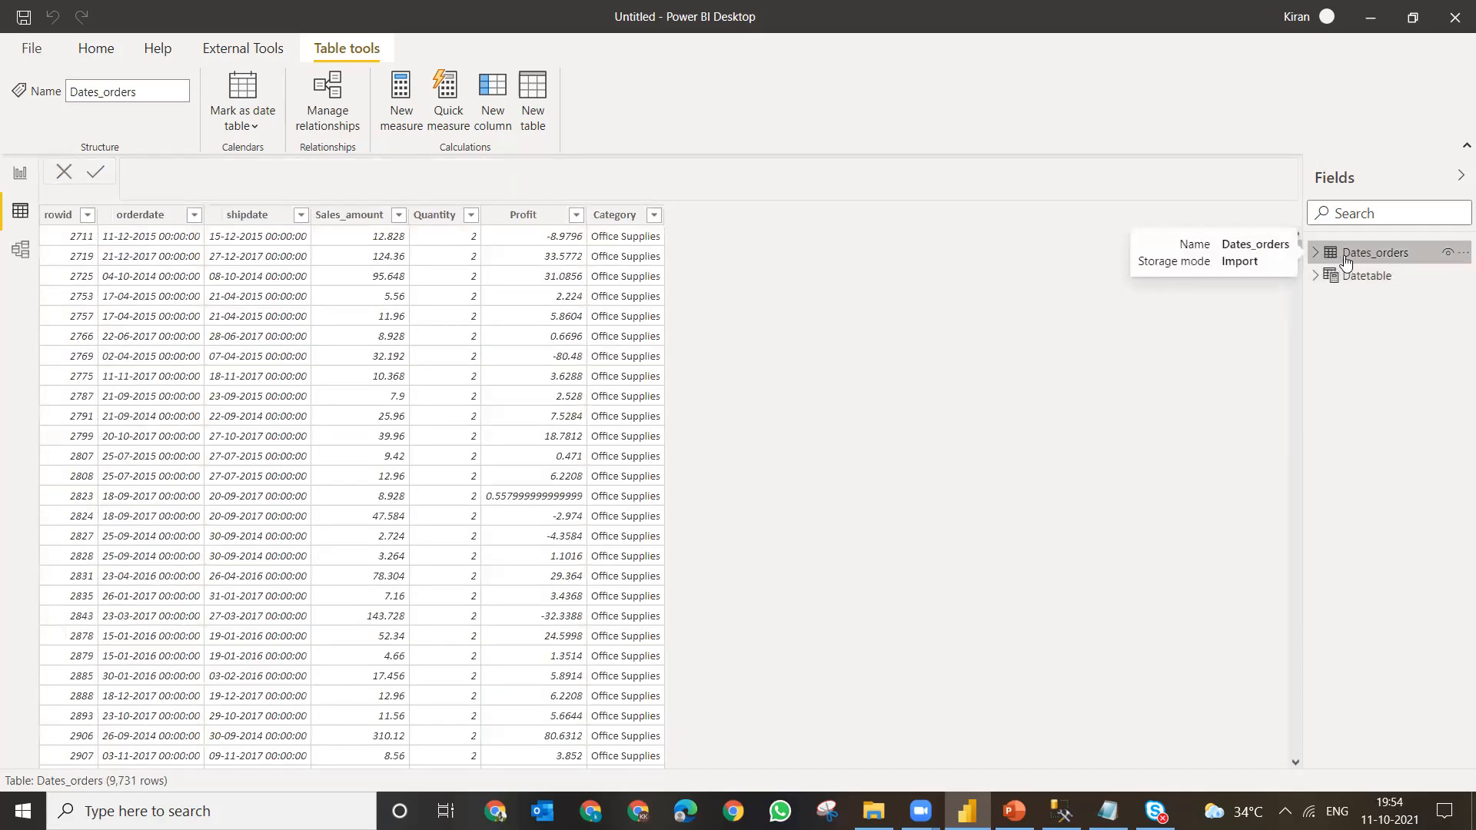
click(1346, 277)
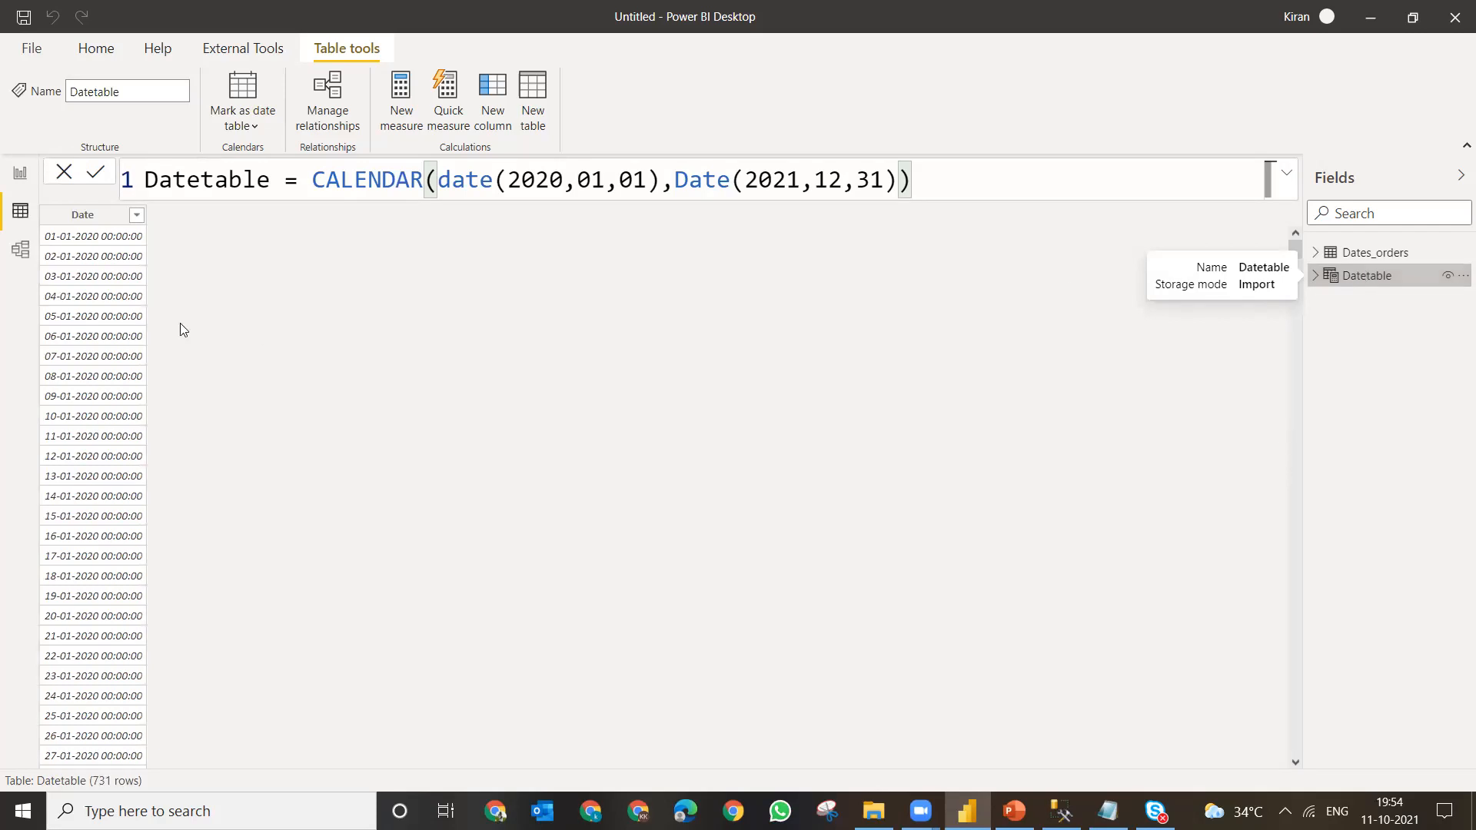
click(90, 241)
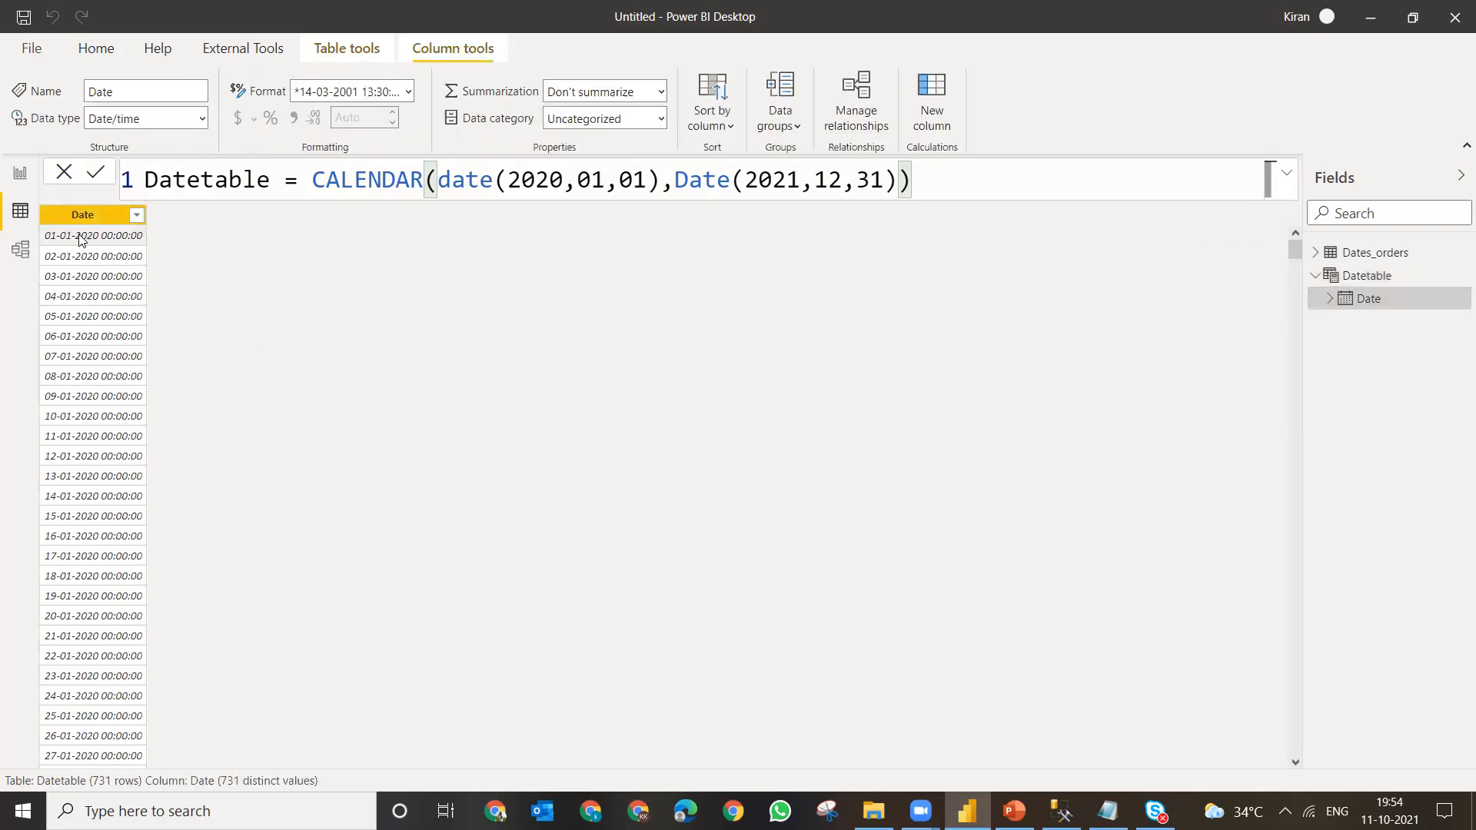
key(Down)
key(Down)
key(Down)
key(Down)
key(Down)
key(Down)
key(Down)
key(Down)
key(Down)
key(Down)
key(Down)
key(Down)
key(Down)
key(Down)
key(Down)
key(Down)
key(Down)
key(Down)
key(Down)
key(Down)
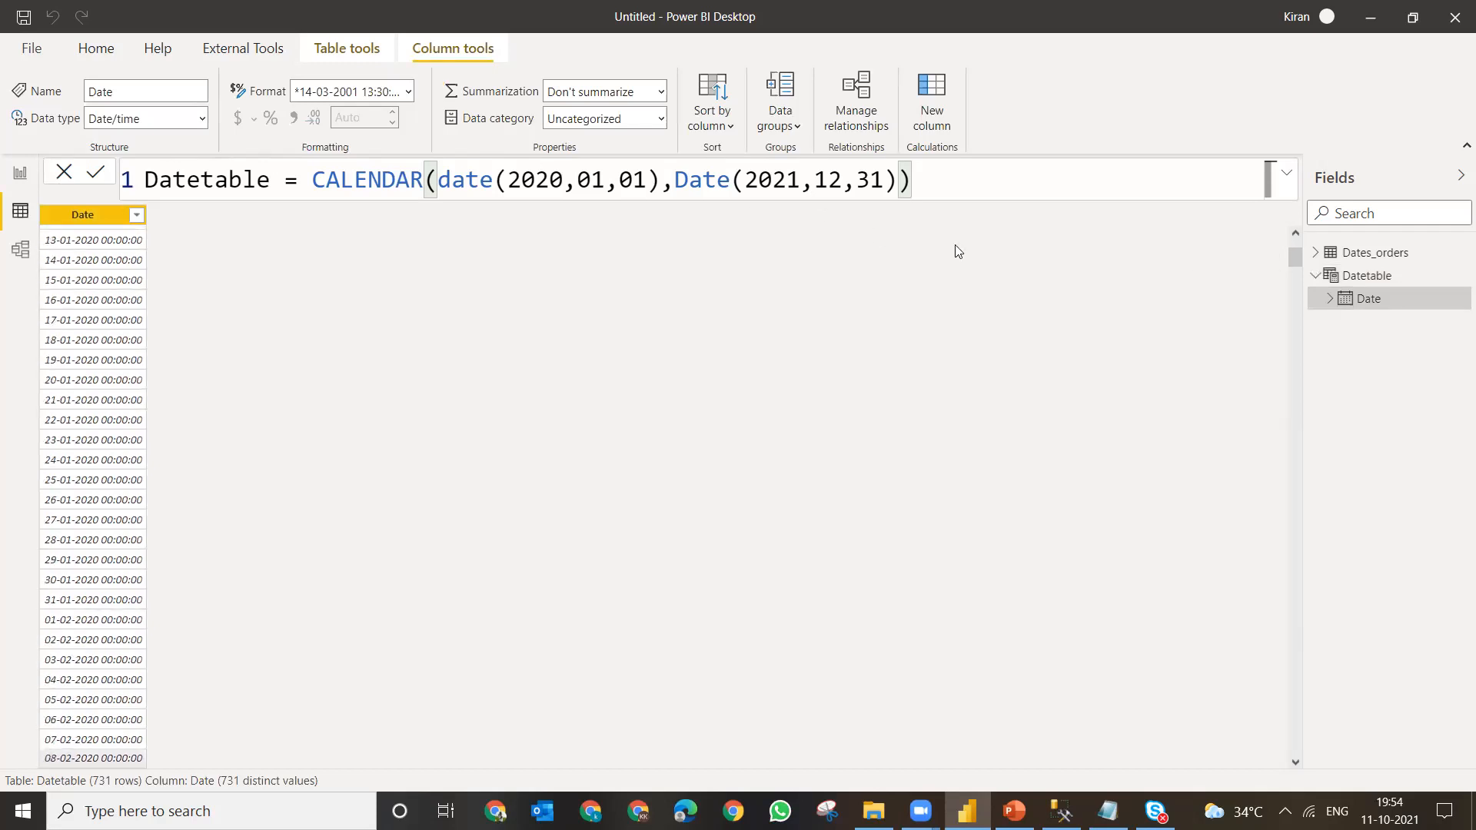
drag(1294, 257, 998, 754)
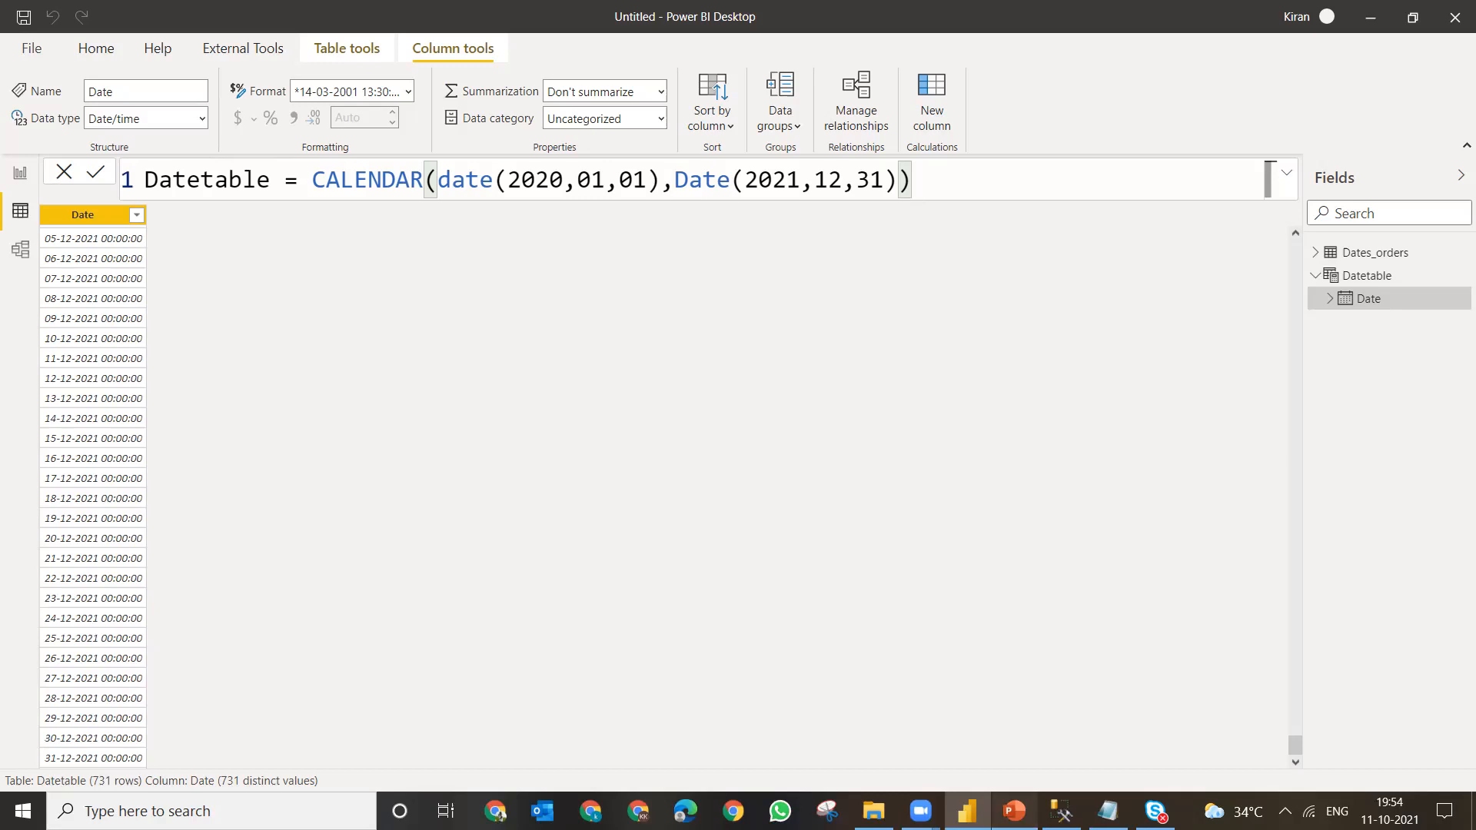
- Switch to PowerPoint and review CALENDAR in the date and time functions list on the DAX function types slide
click(1014, 810)
double_click(708, 245)
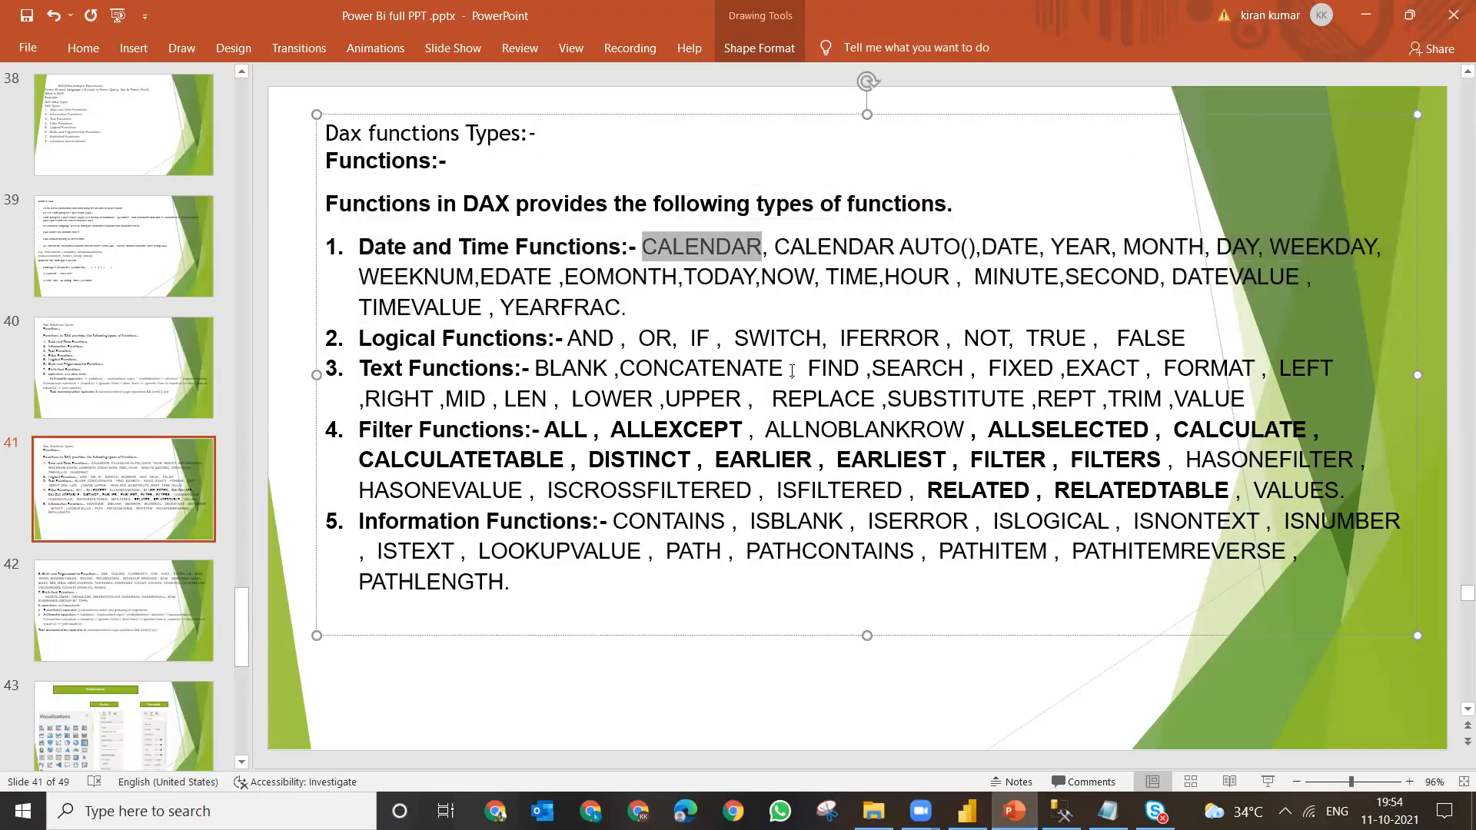
click(1366, 15)
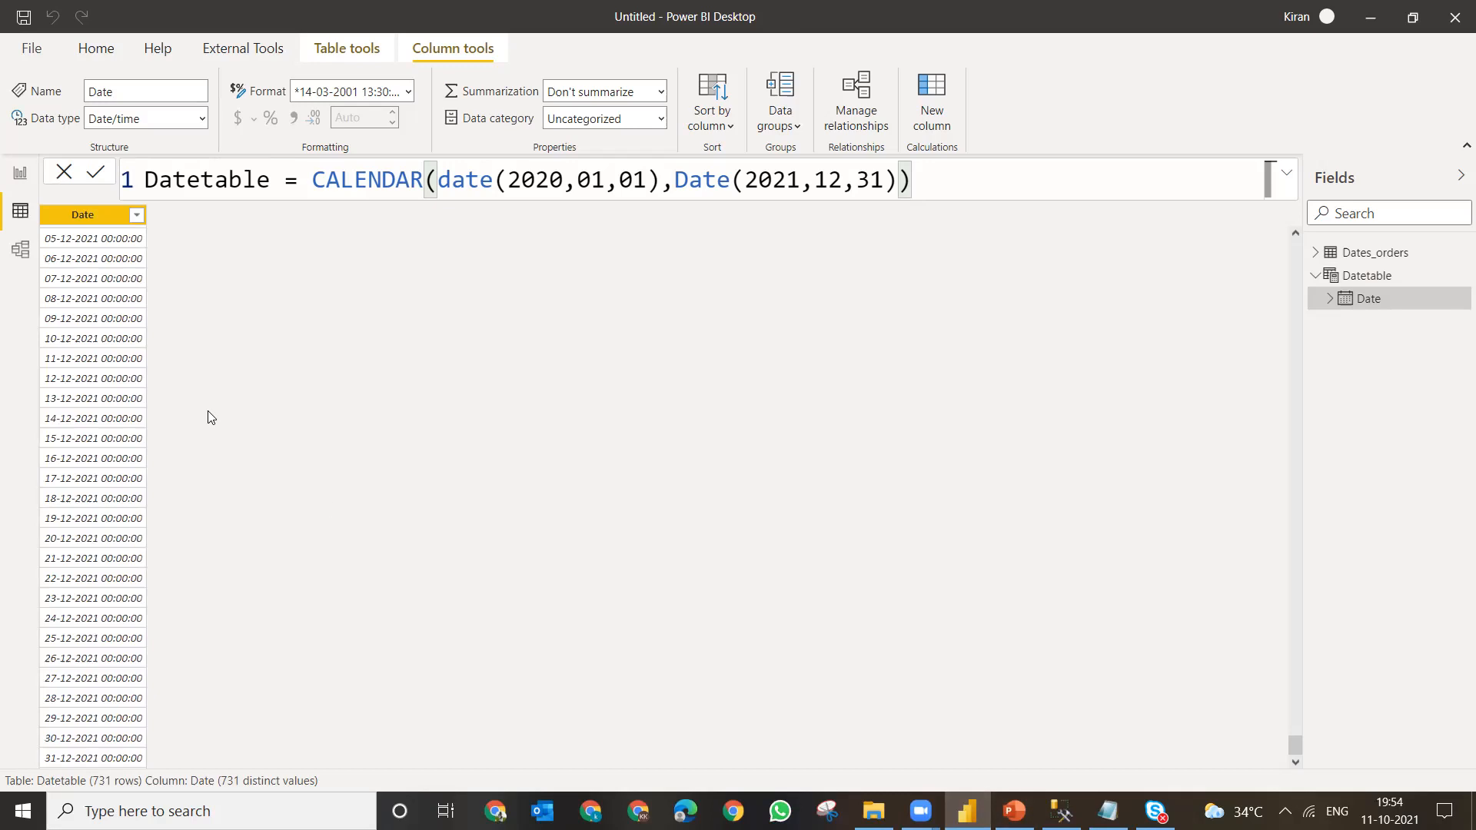
click(1014, 810)
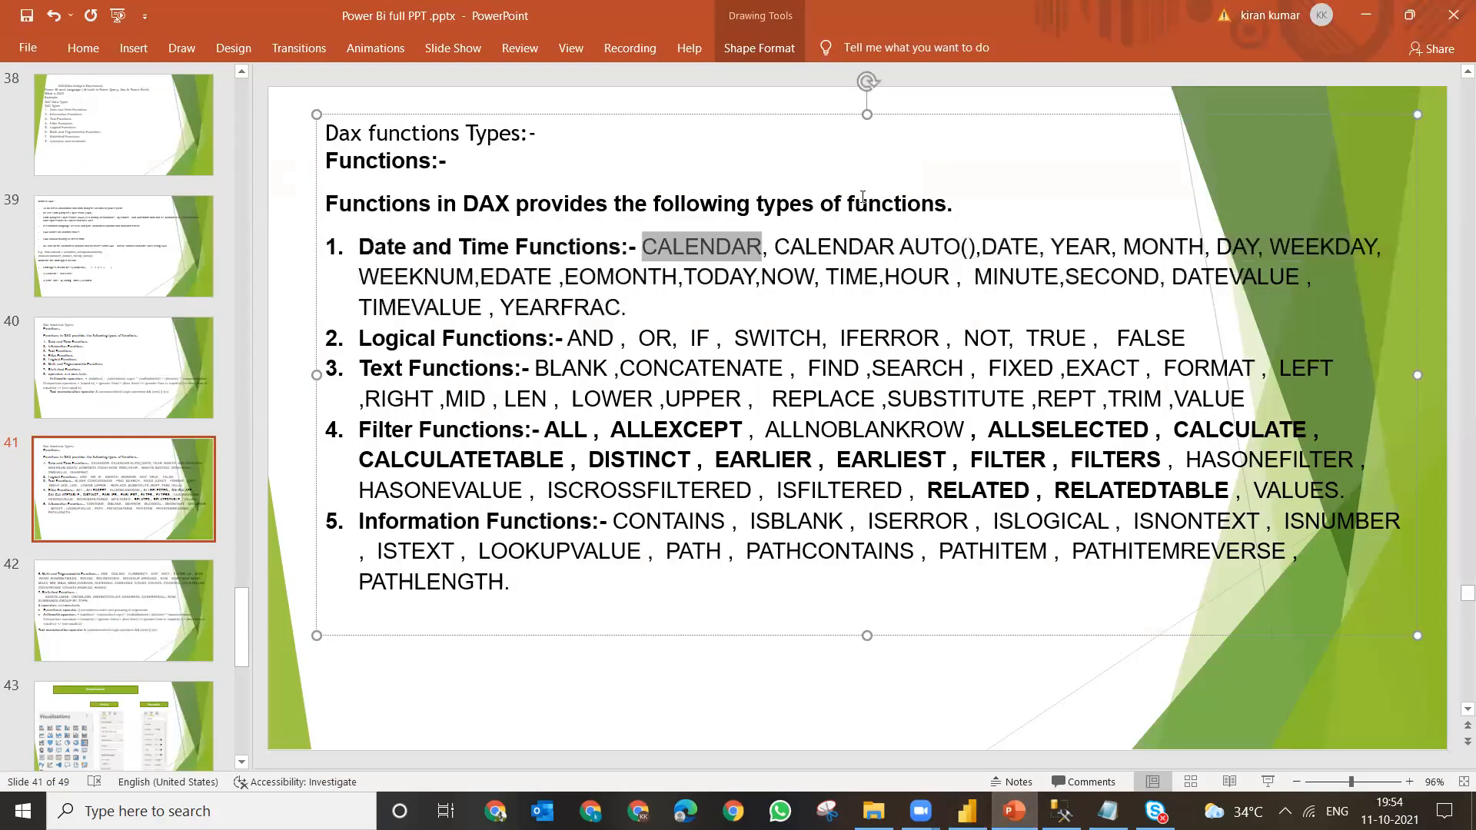
- Copy "CALENDAR AUTO()" from the slide's date and time functions and add it to the Notepad notes as item 2)
double_click(848, 246)
click(848, 246)
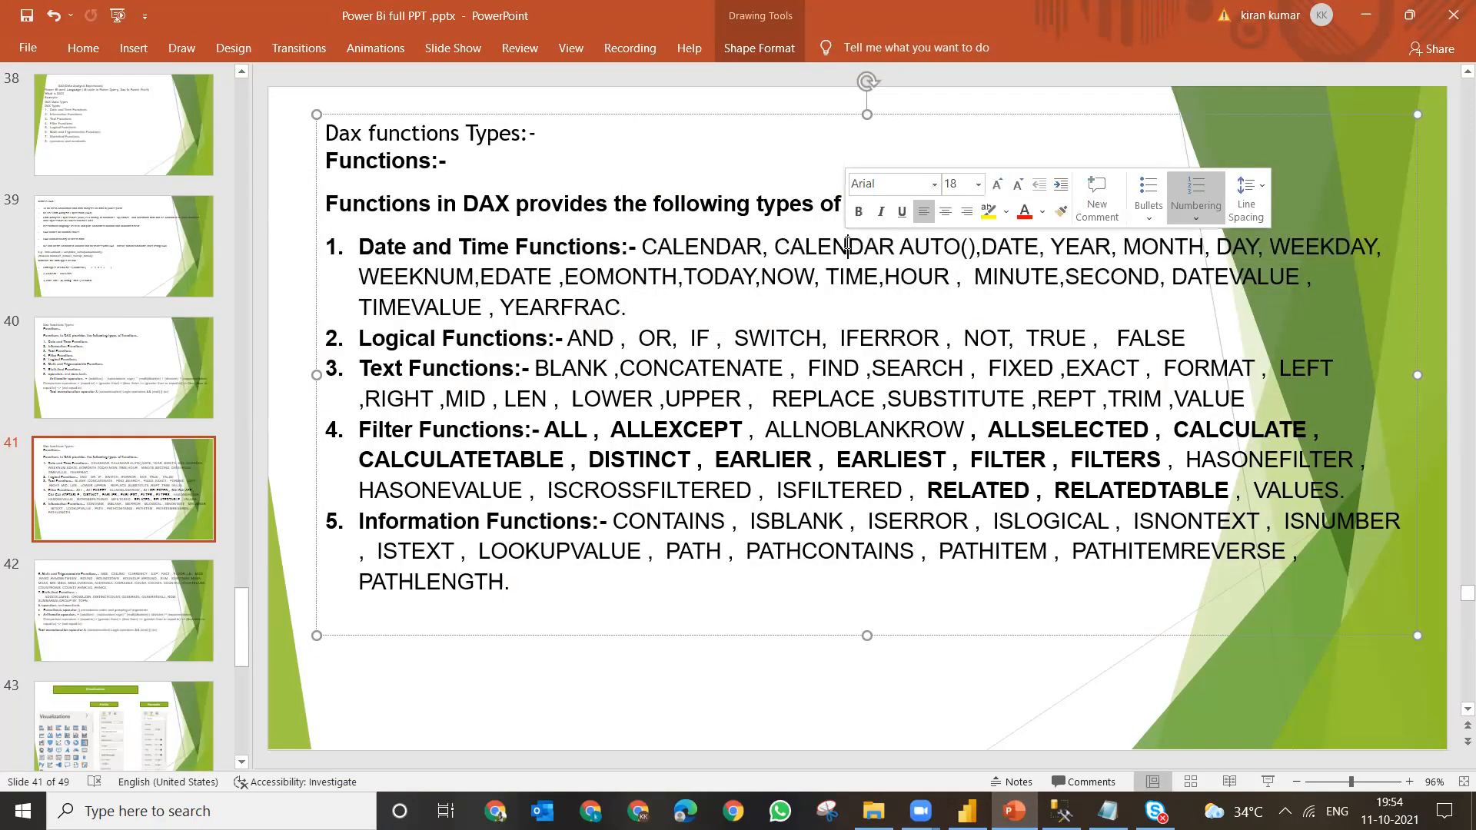
click(769, 249)
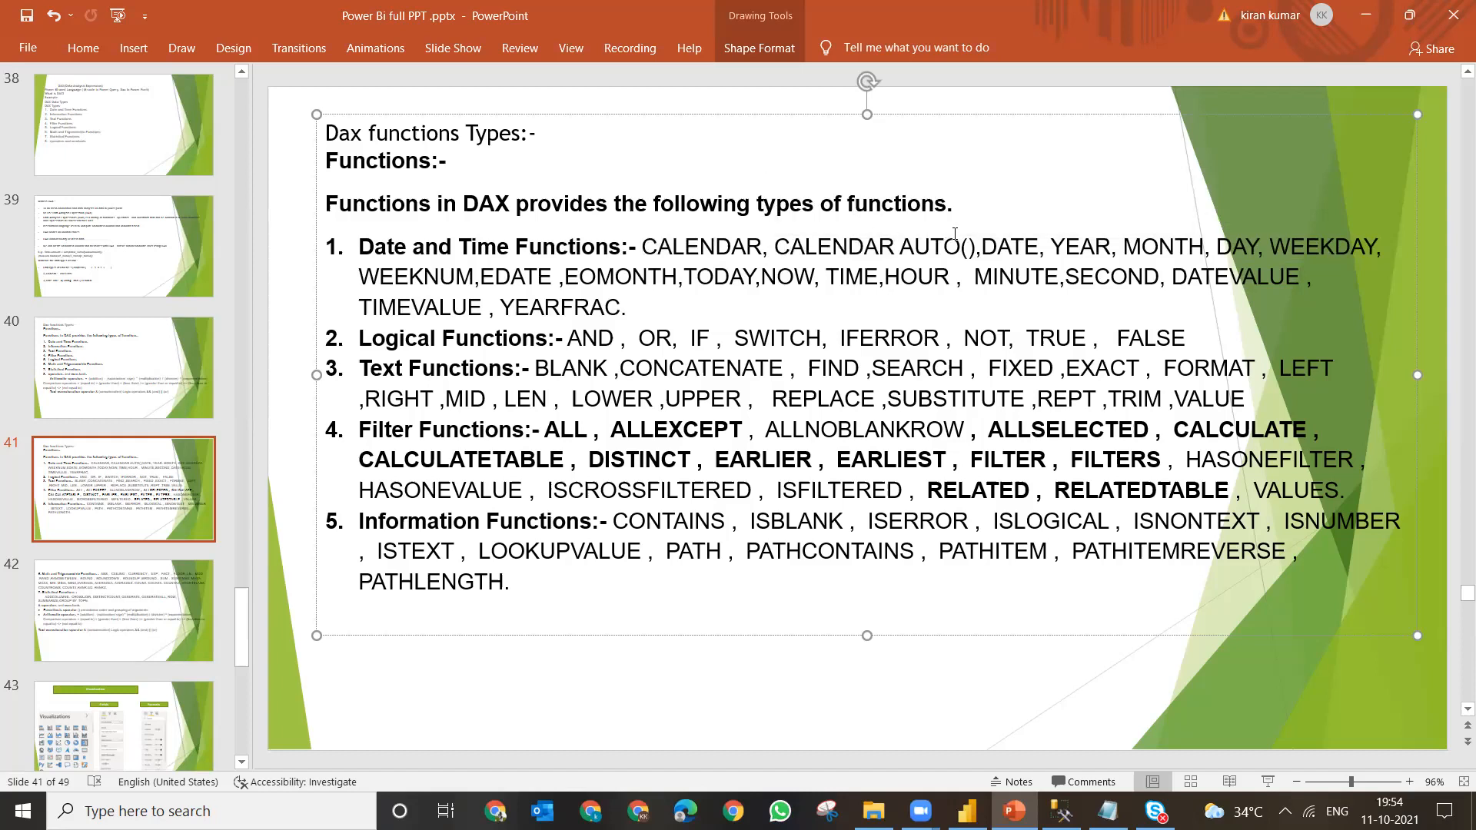
shift+click(975, 248)
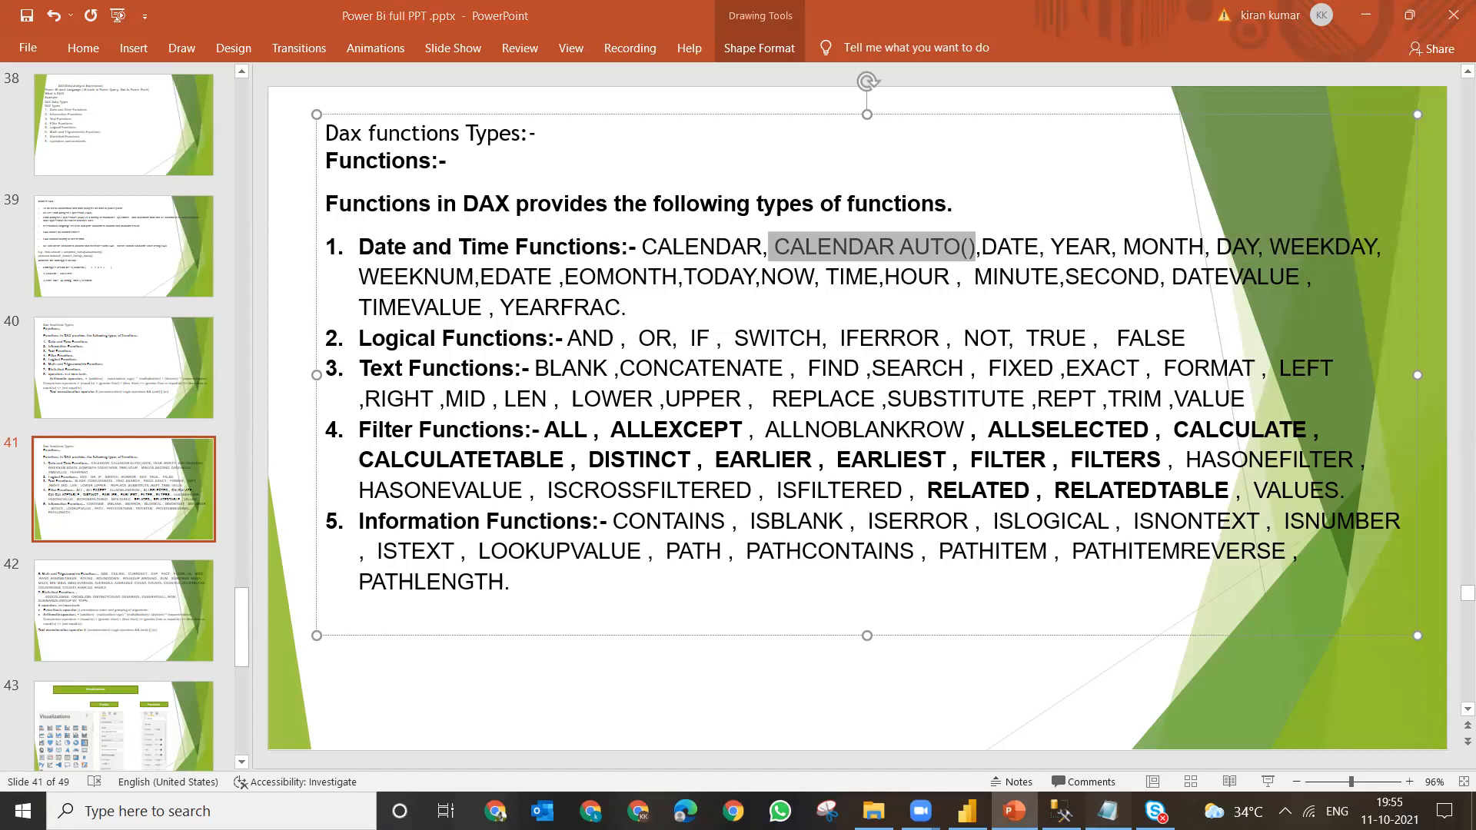
click(1107, 811)
key(Return)
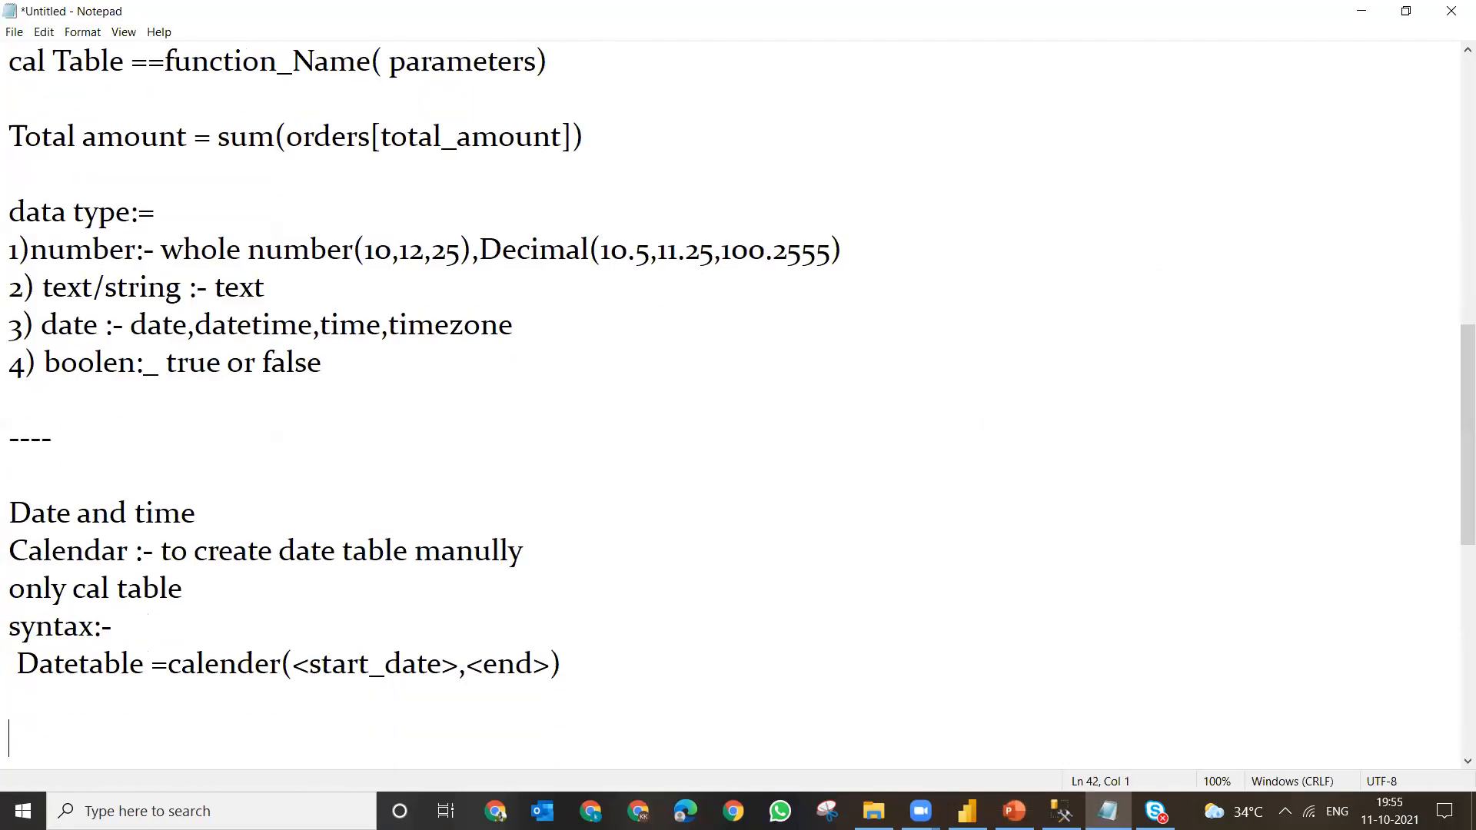
text(2)  CALENDAR AUTO())
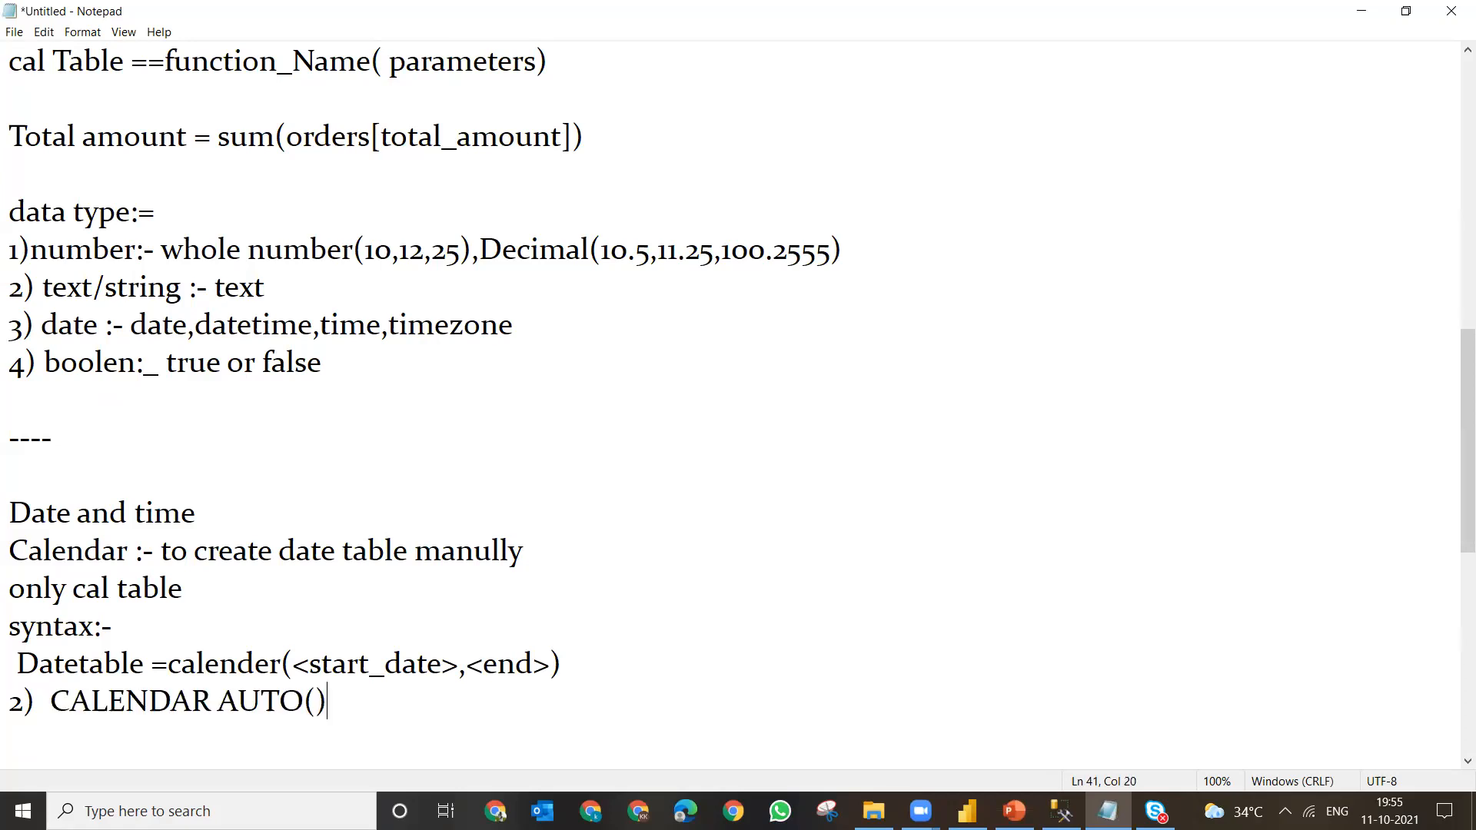
- Describe CALENDAR AUTO() in the notes with ":- automatically dates ,based data"
key(Return)
key(BackSpace)
text(:- automat)
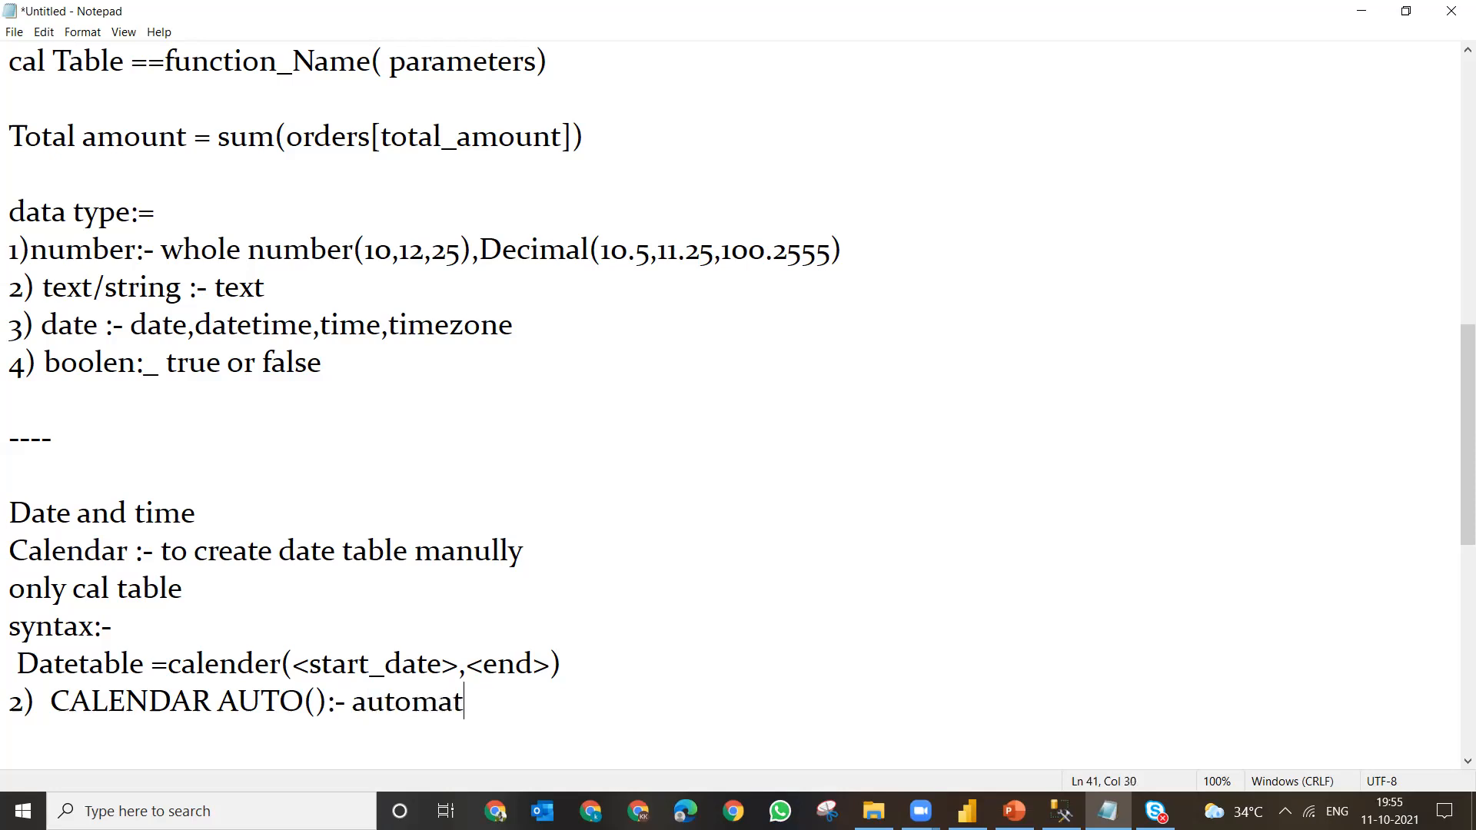
text(ically date)
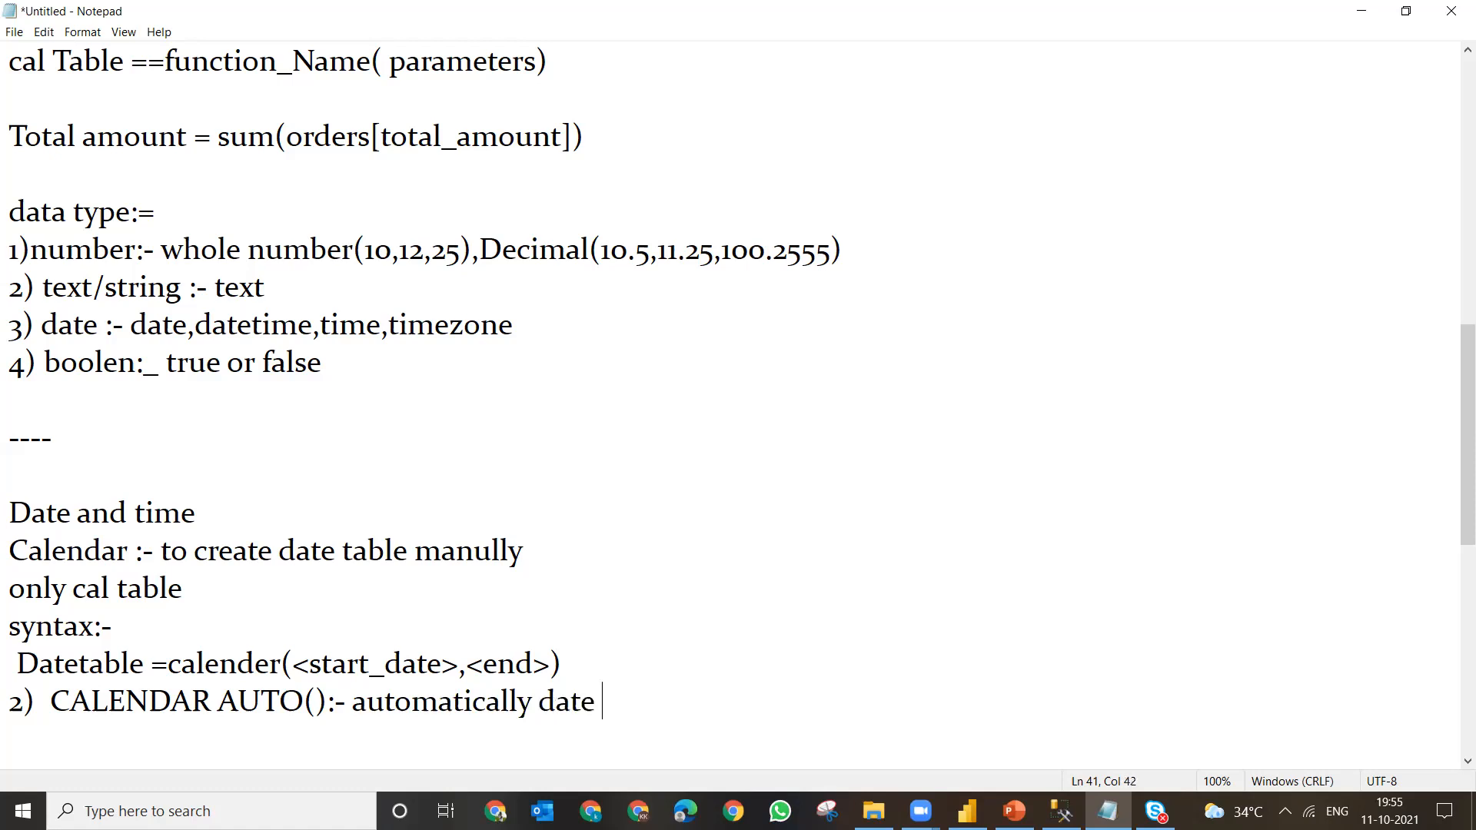
key(BackSpace)
text(s ,based data)
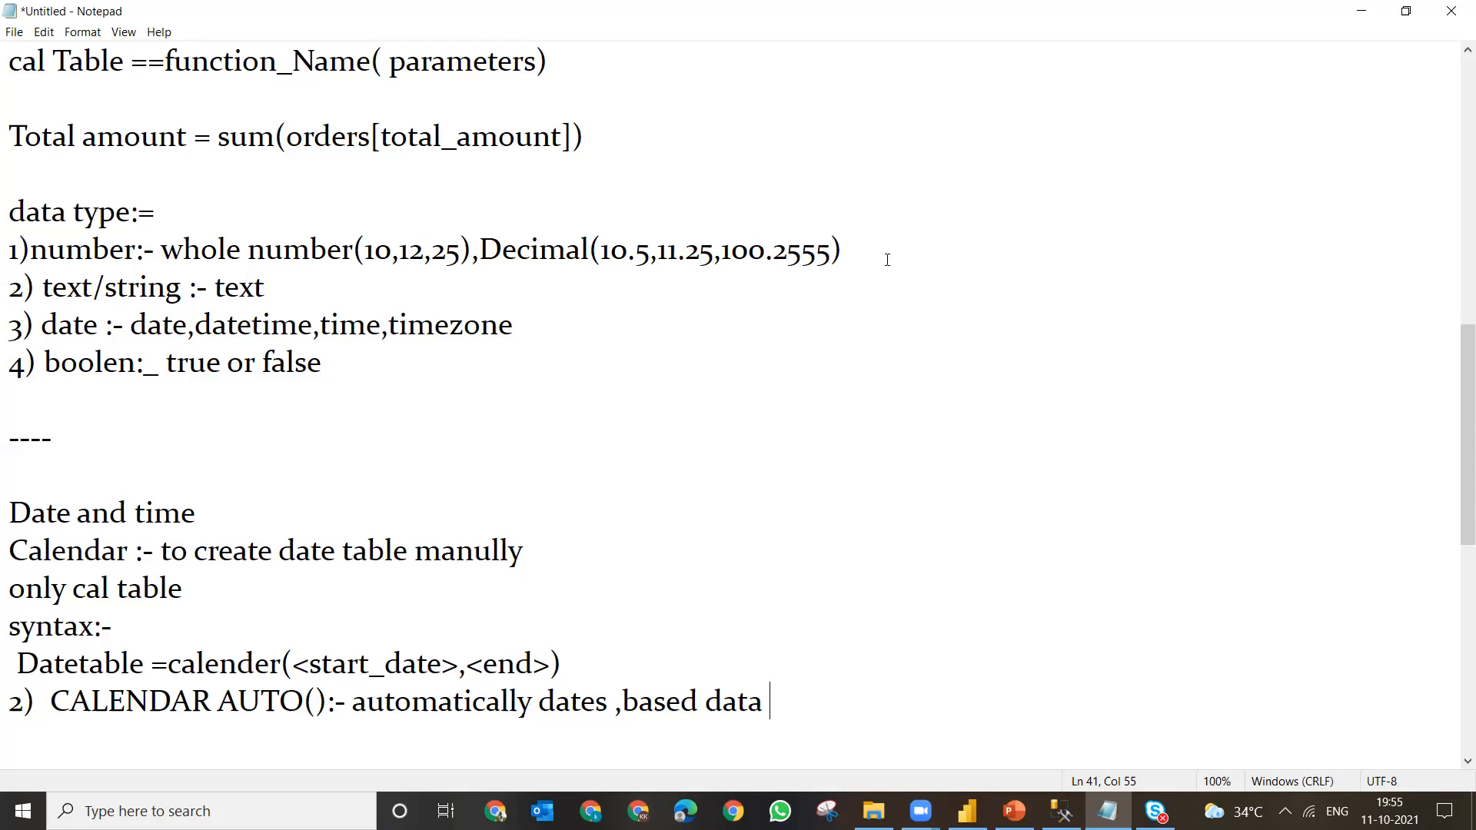
- Switch to Power BI Desktop and create a new calculated table with the formula Date2=CALENDARAUTO()
click(1361, 11)
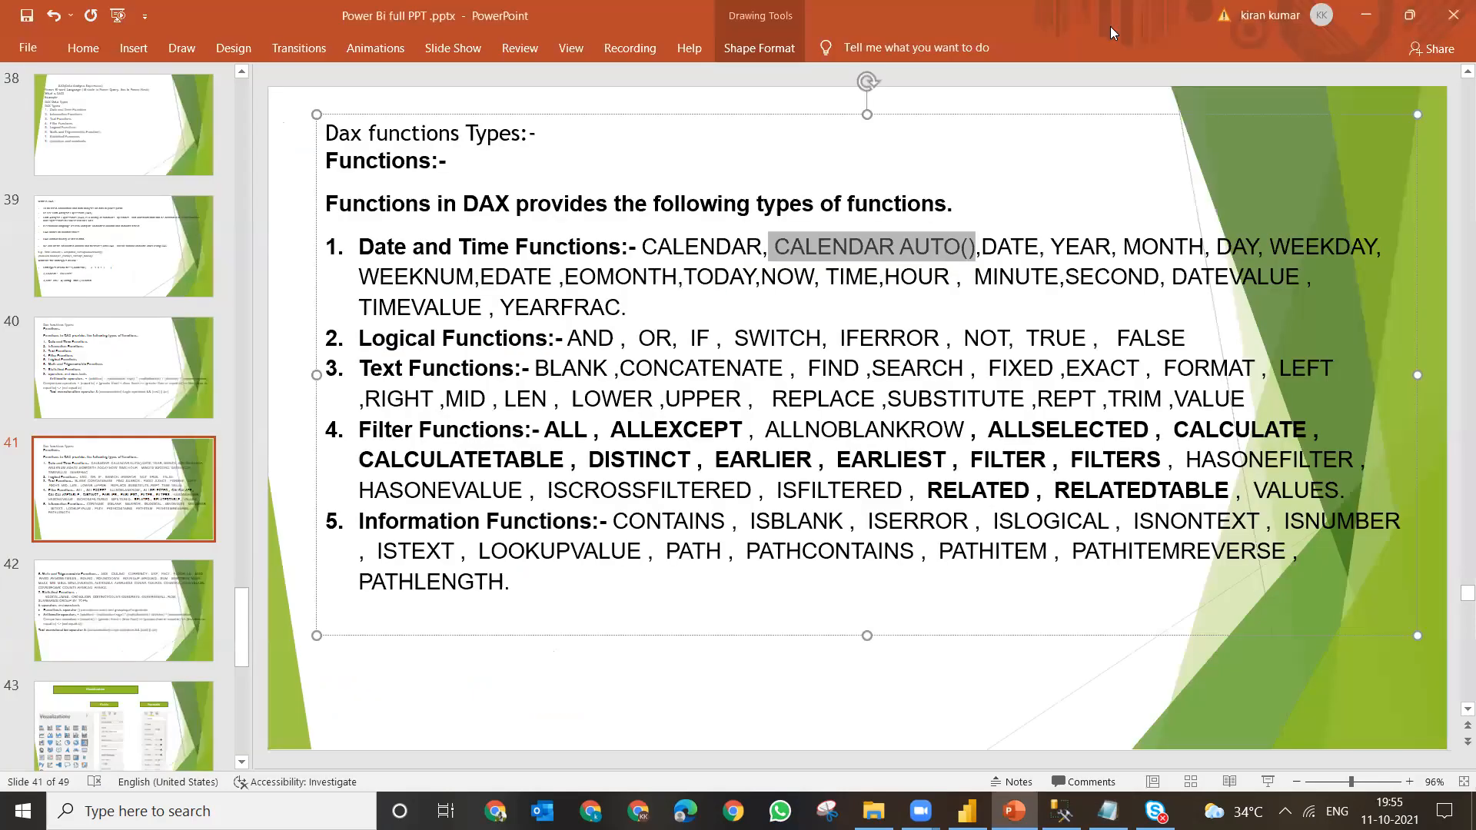
click(961, 805)
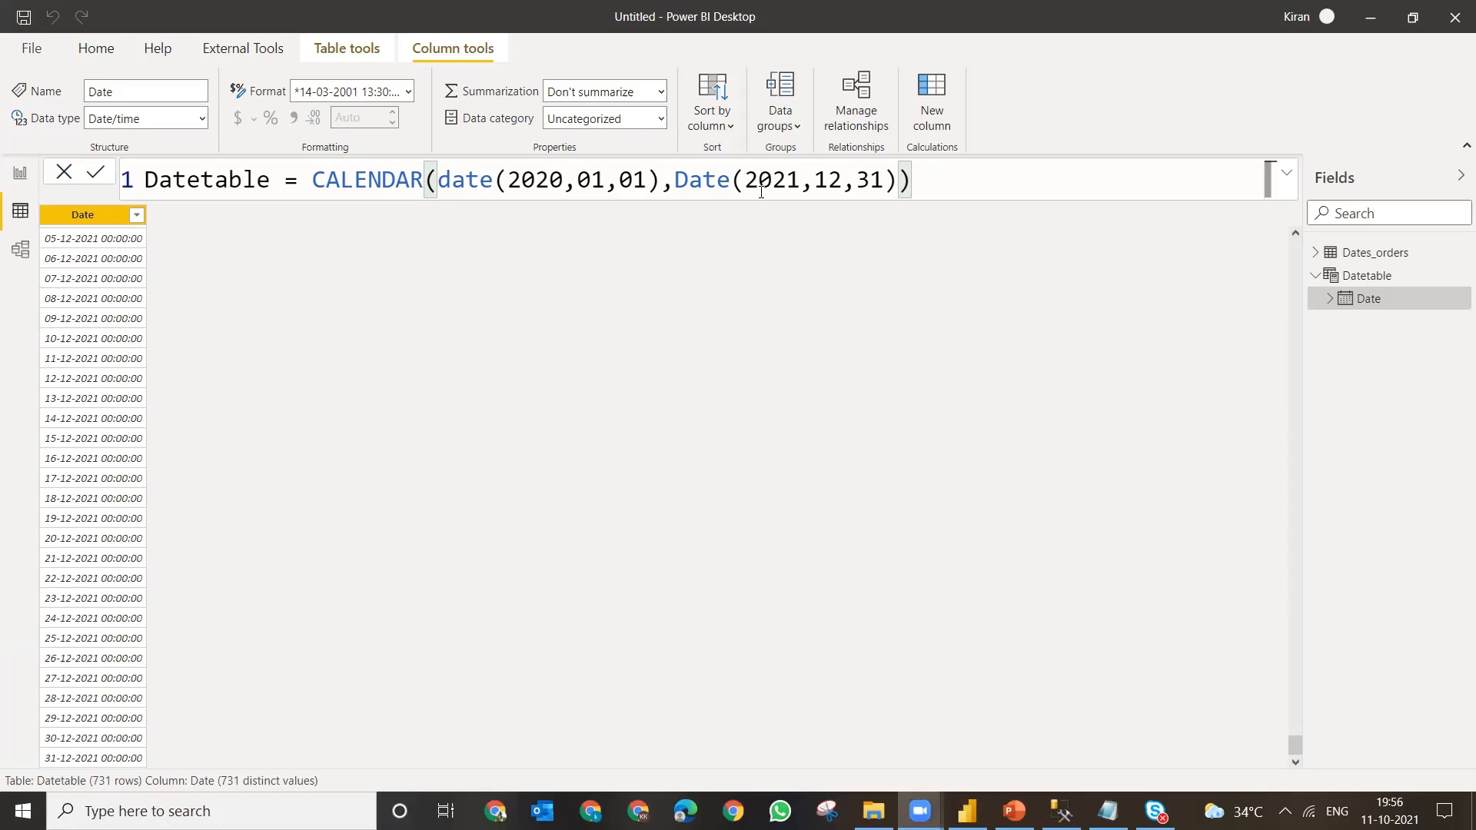
click(933, 90)
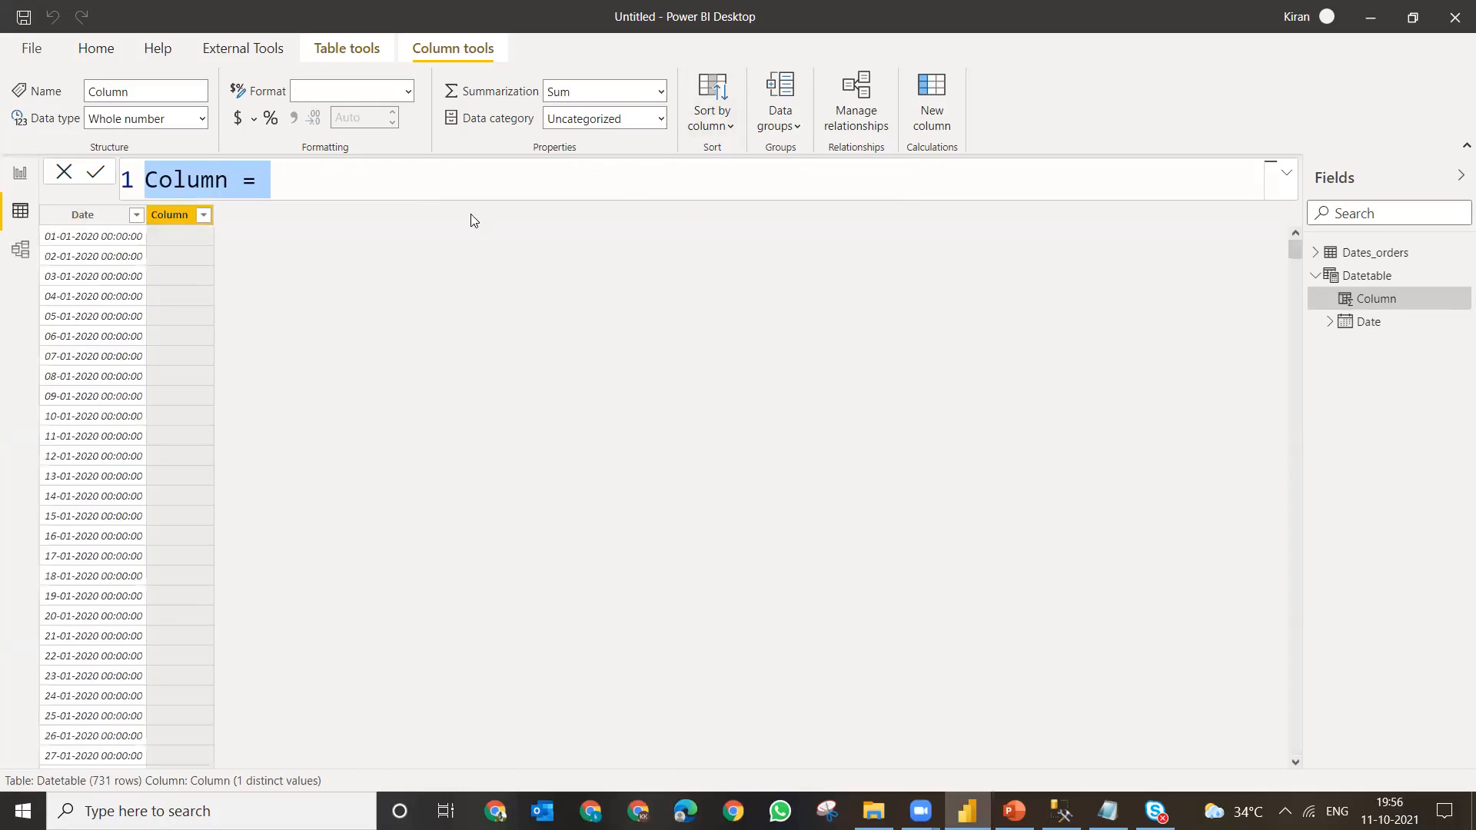
key(Escape)
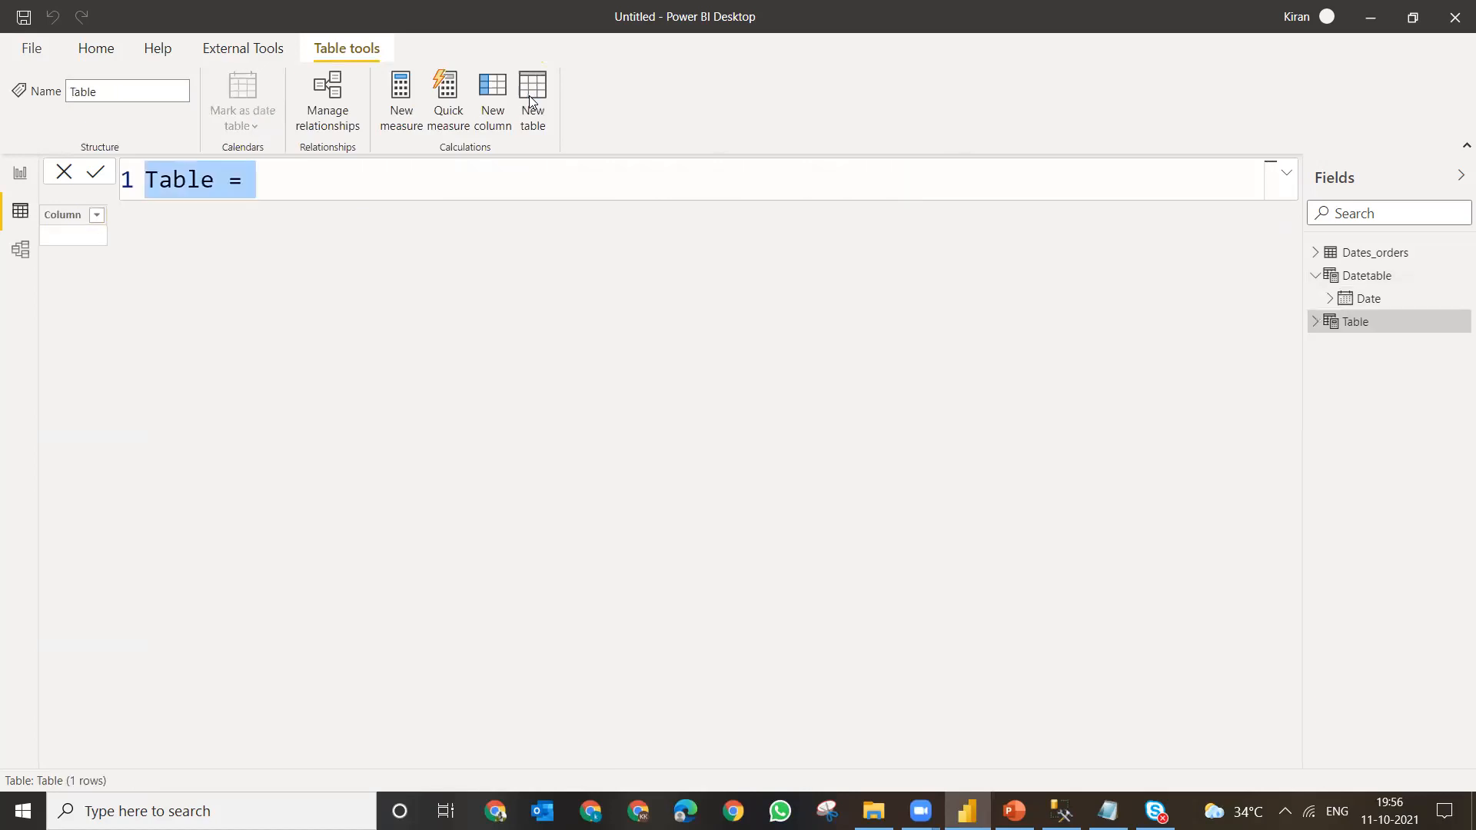
text(Date2=ca)
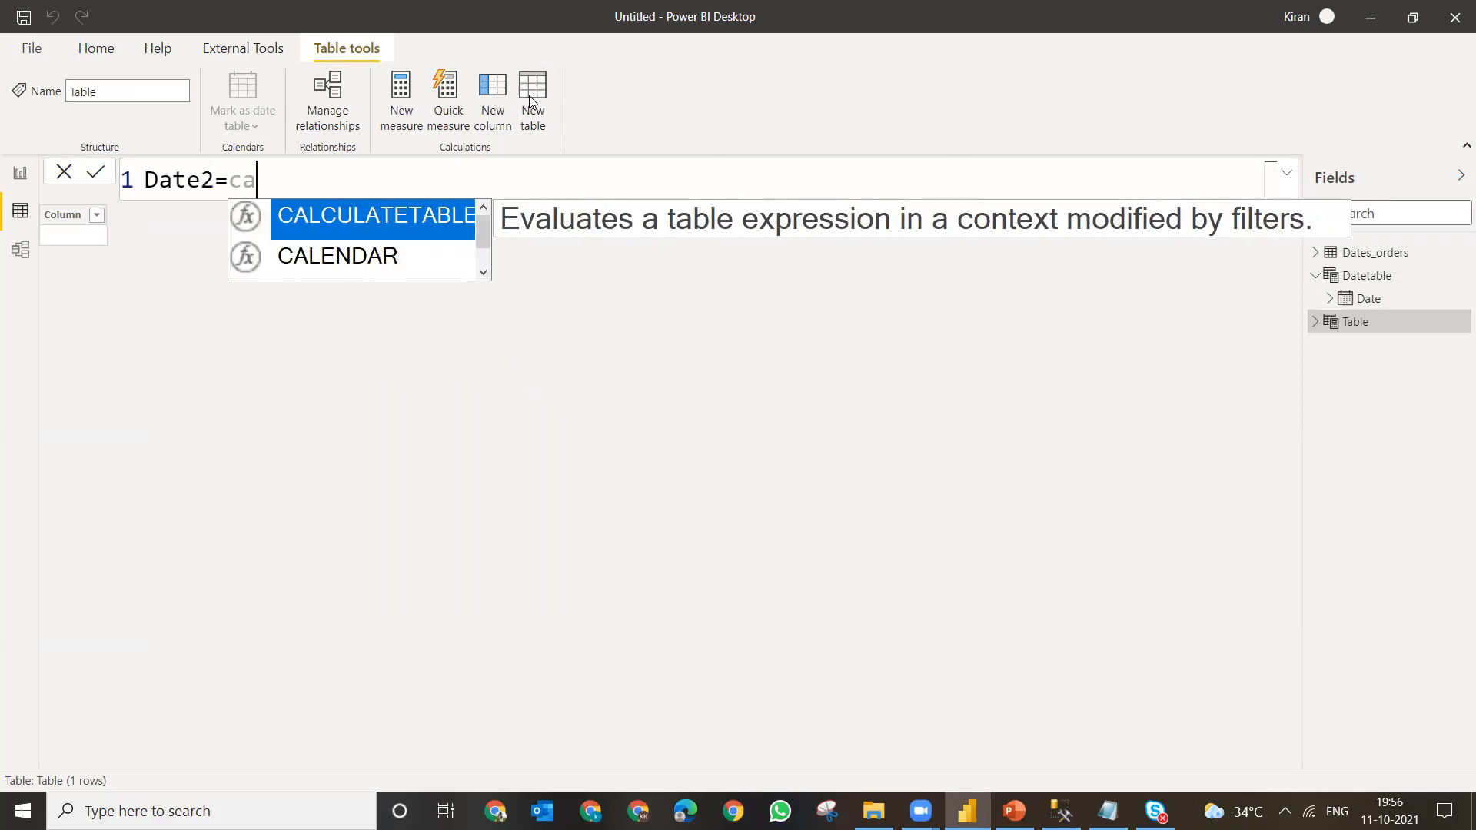
key(BackSpace)
key(Down)
key(Down)
key(Tab)
text())
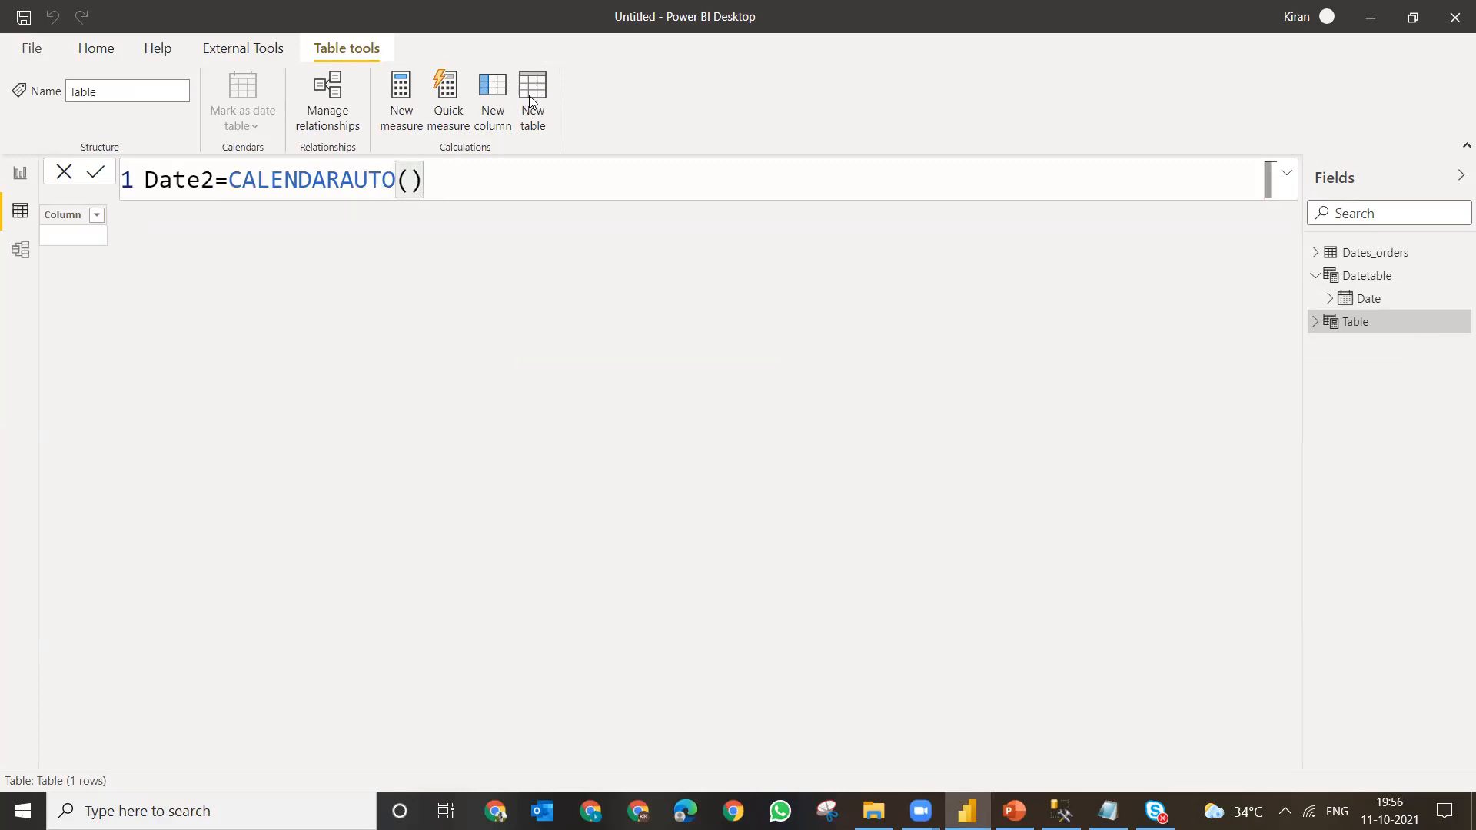
key(Return)
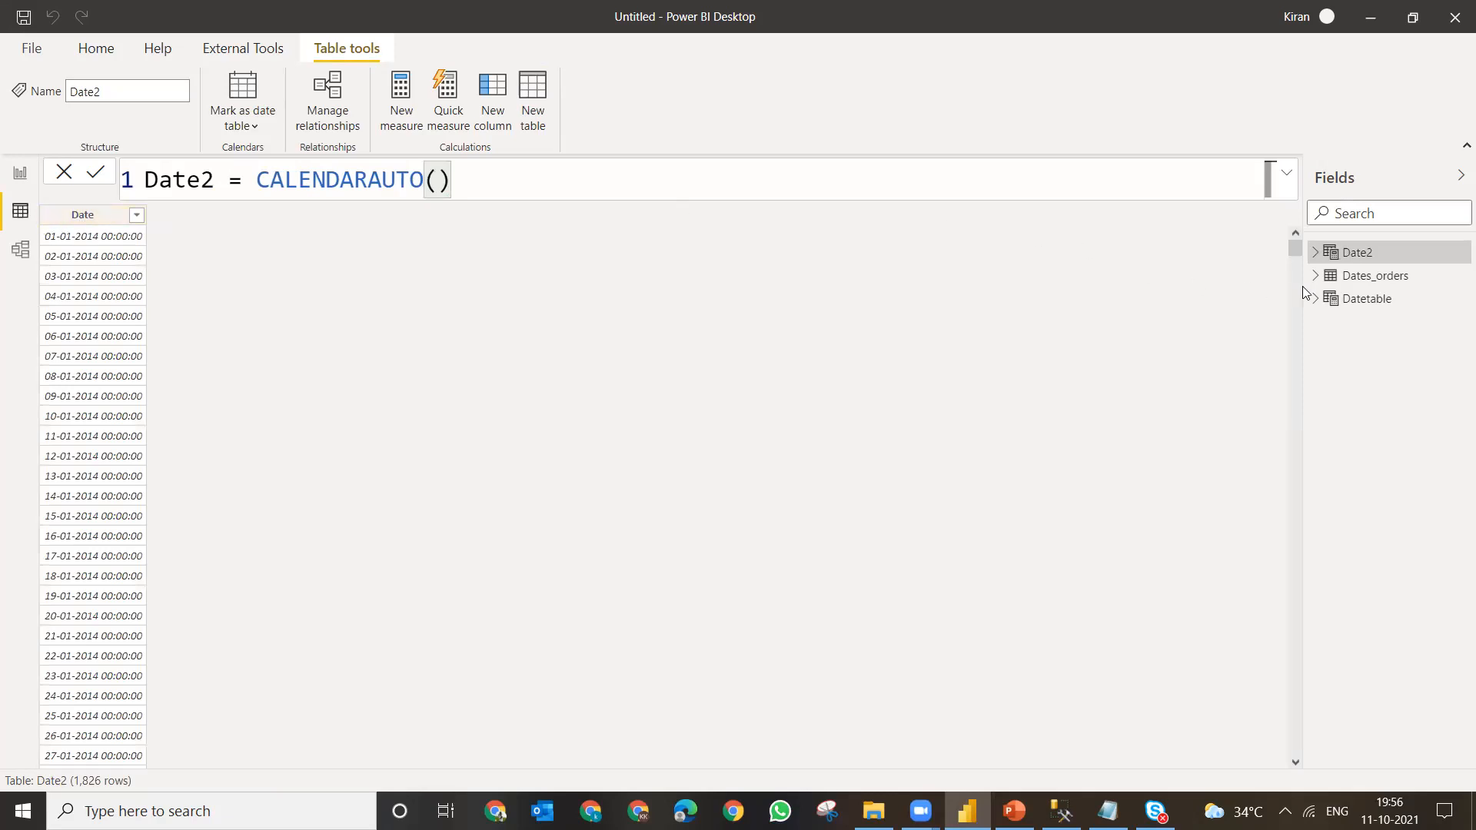
- View the Dates_orders table and select its orderdate column
click(1359, 286)
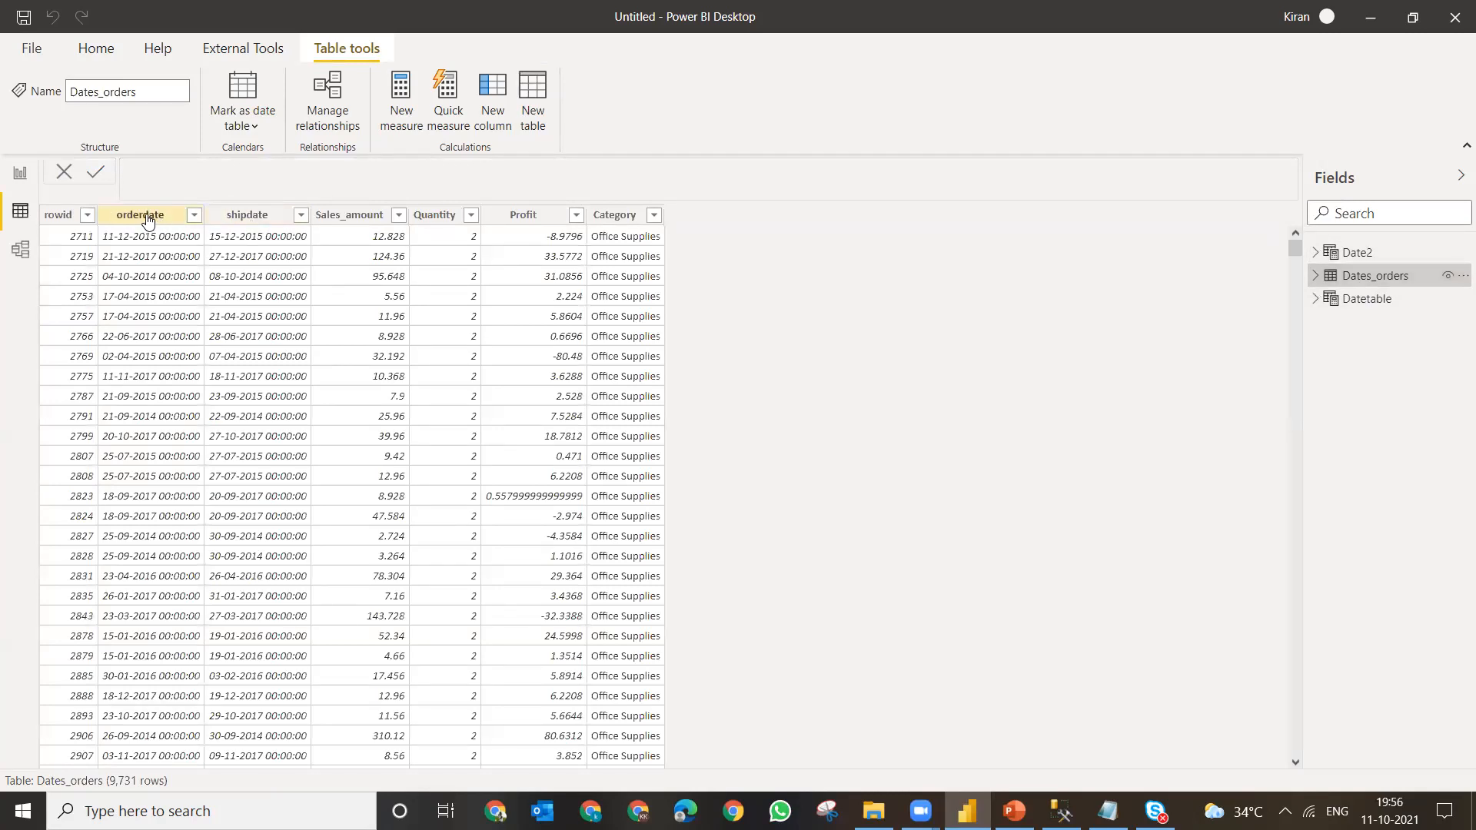
click(146, 217)
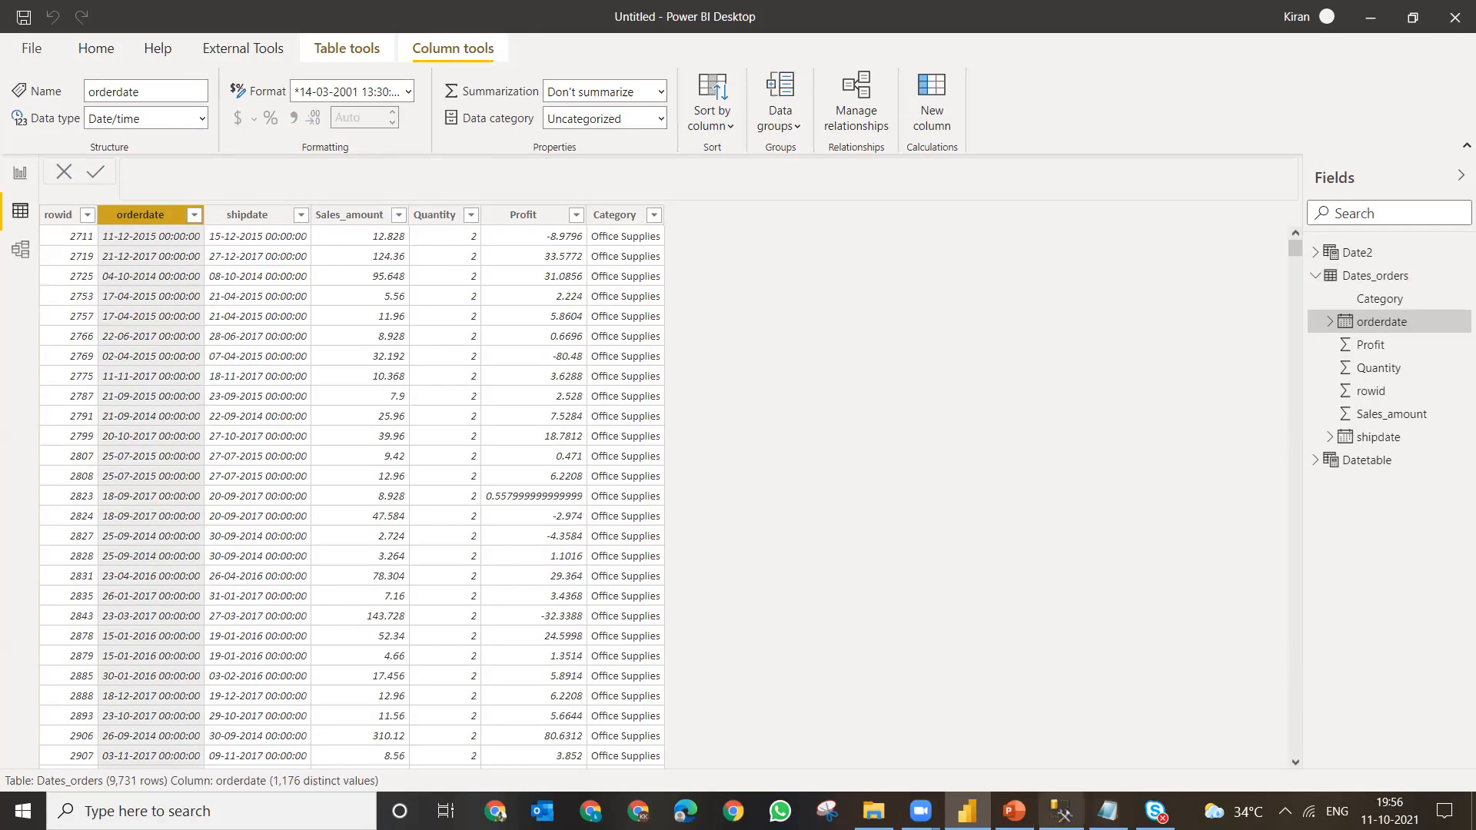
- Switch to SQL Server Management Studio, clear the SQLQuery2 script and set the editor zoom to 200 %
click(1062, 811)
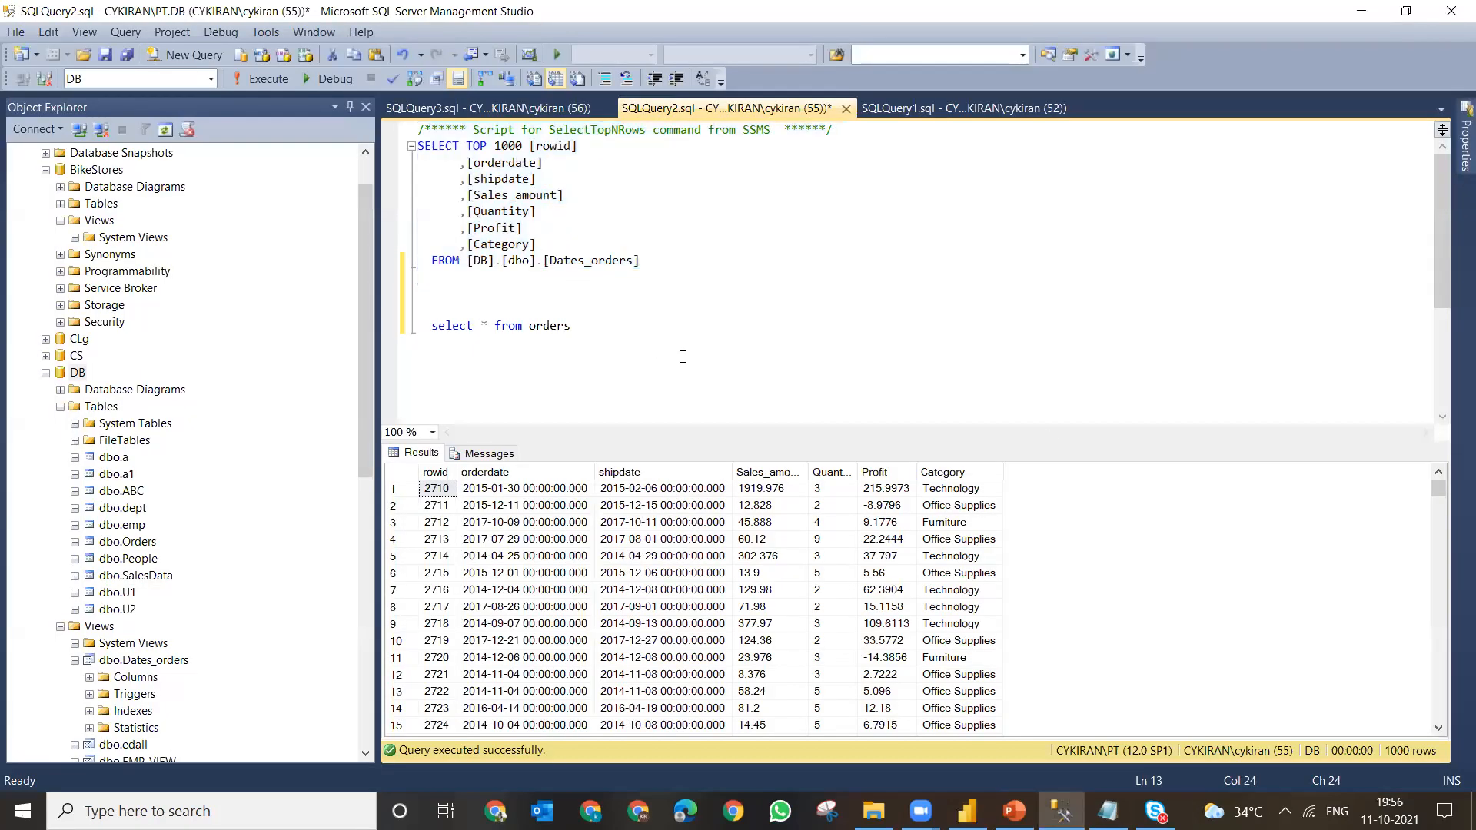
key(ctrl+a)
key(Delete)
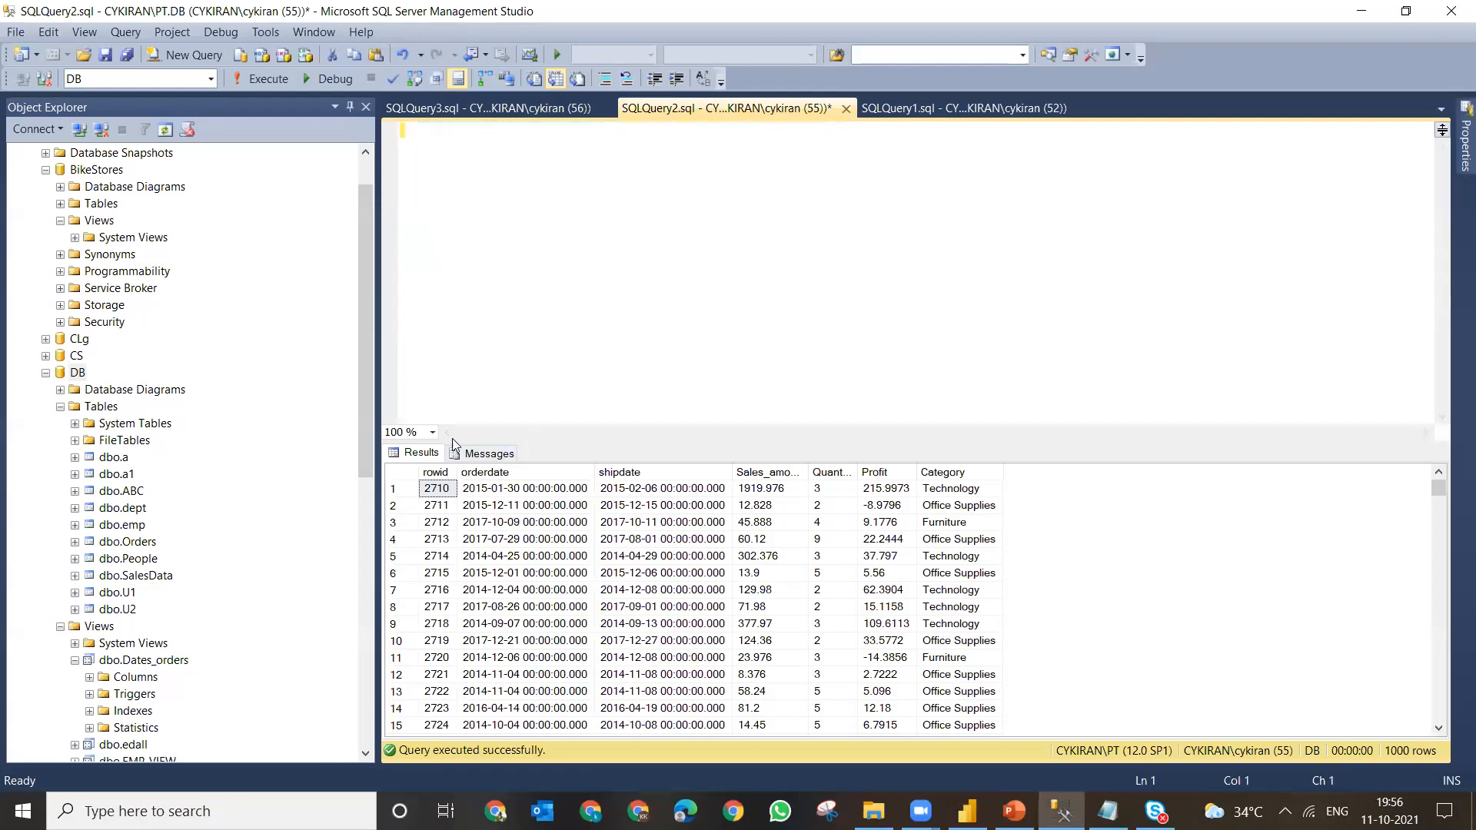
click(432, 432)
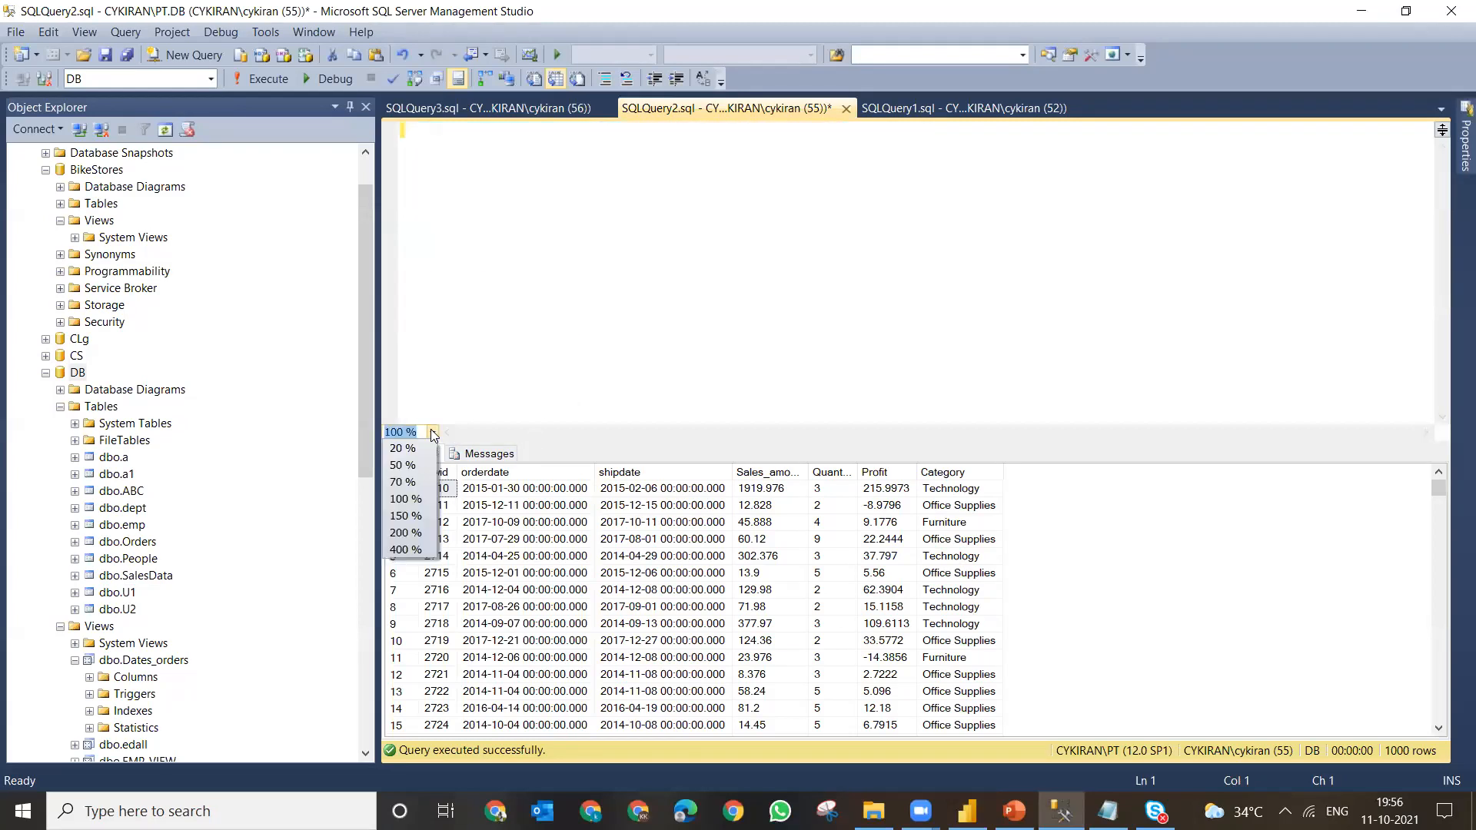
click(413, 532)
- Begin a query a few lines down in the empty script with select min(orderdate)
click(628, 325)
key(Return)
key(Return)
key(Return)
text(select )
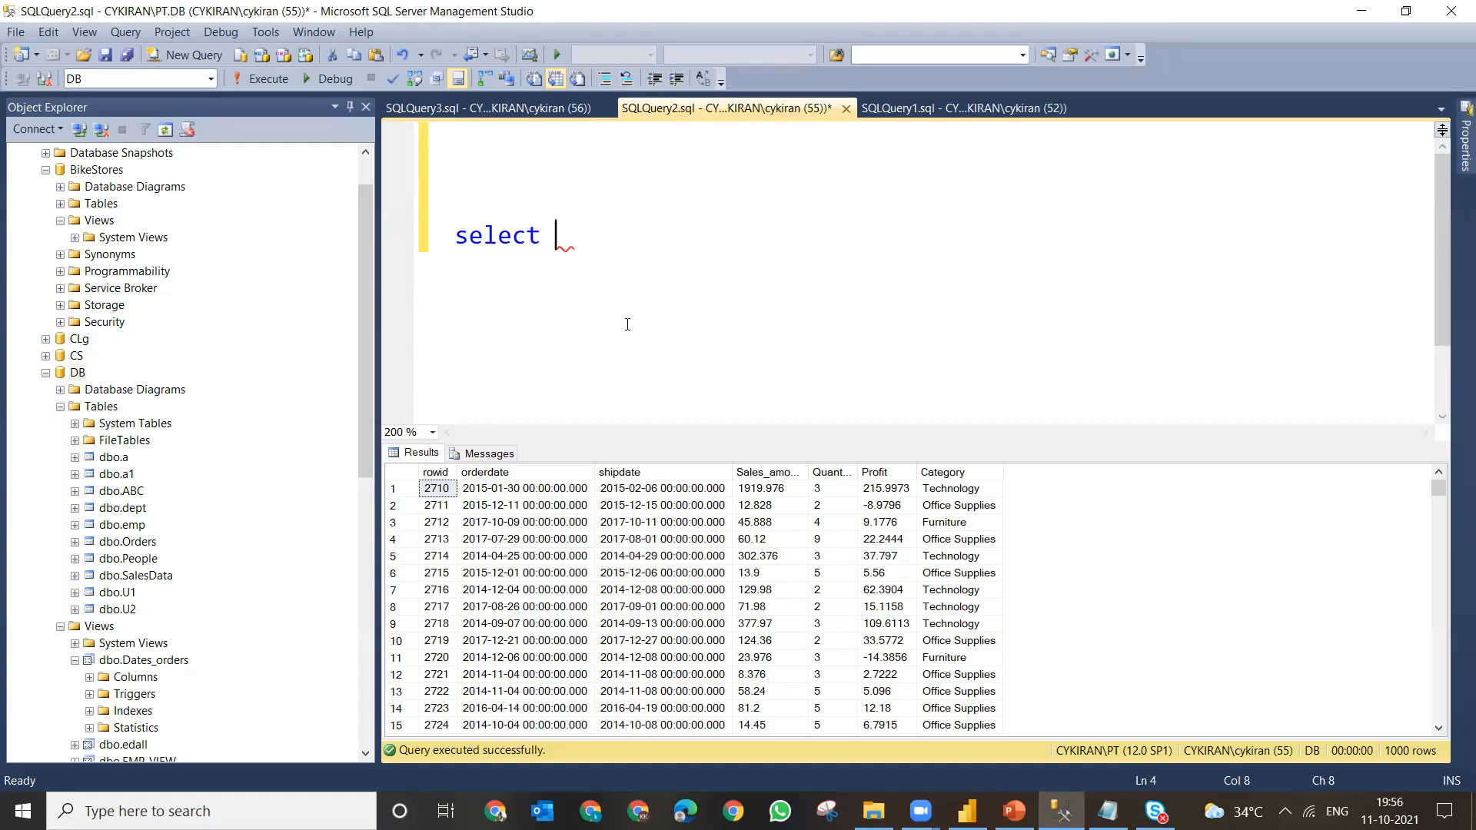
text(min()
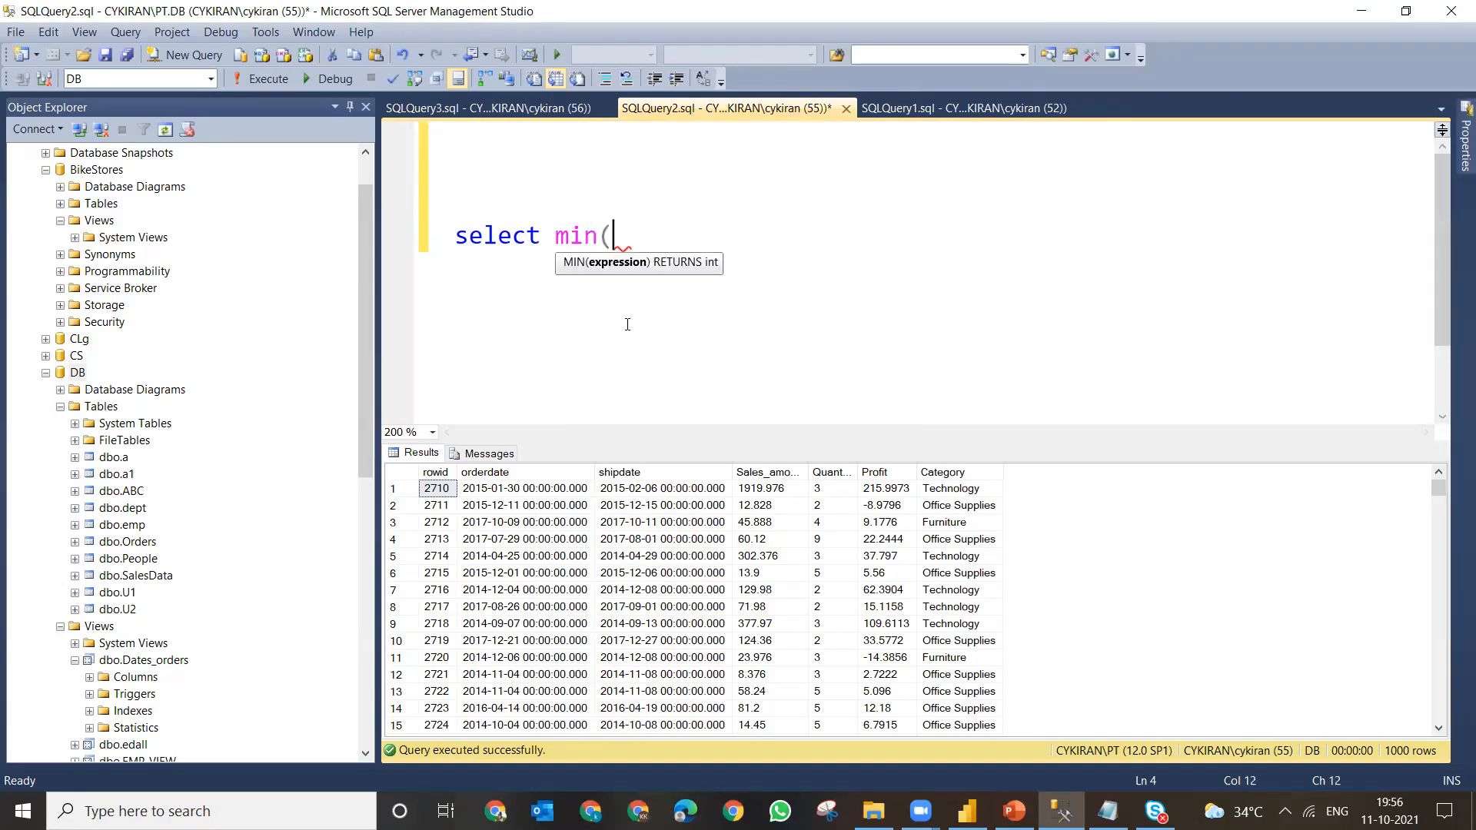
text(order)
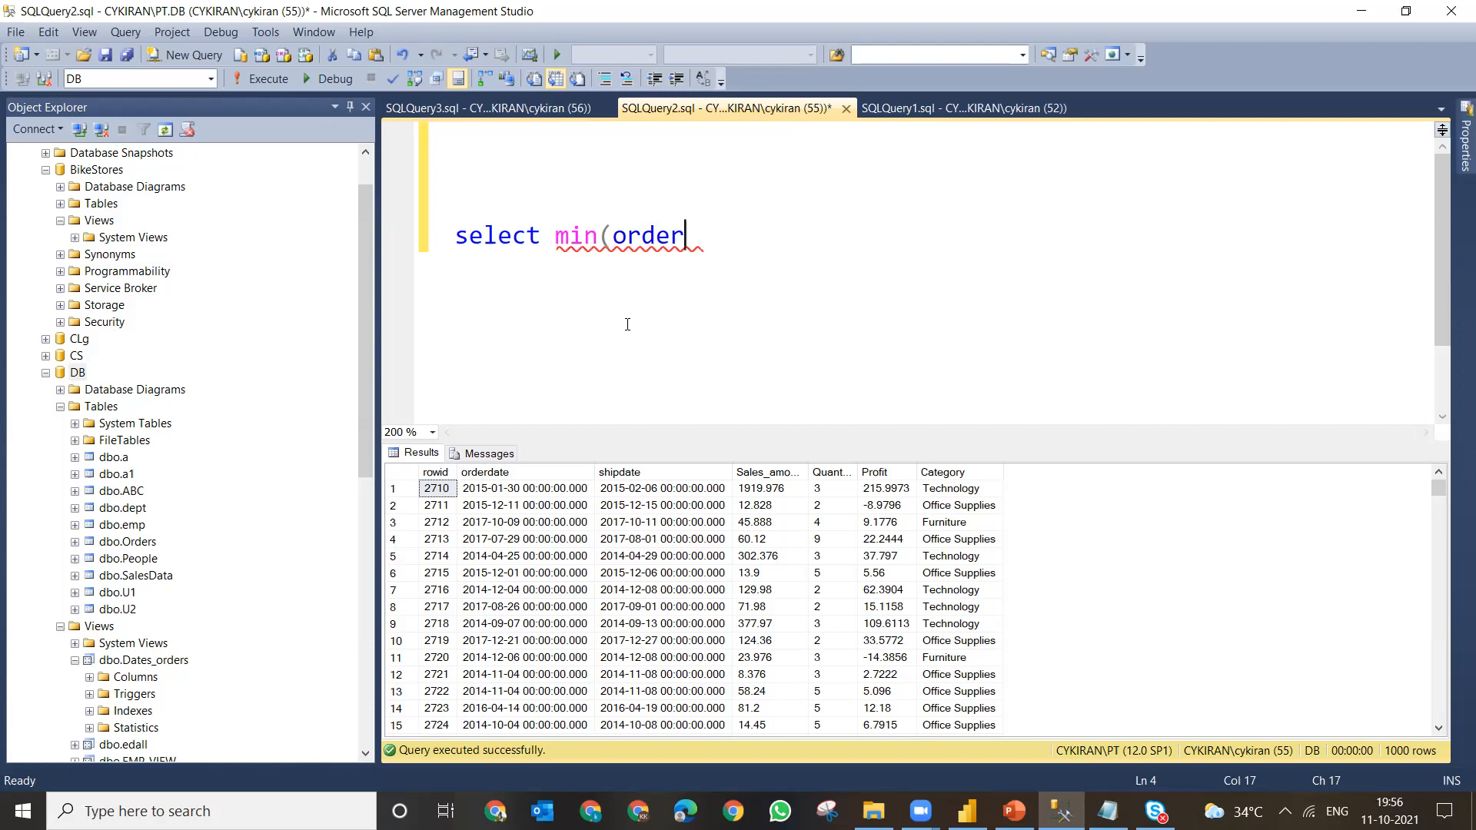
text(date),ma)
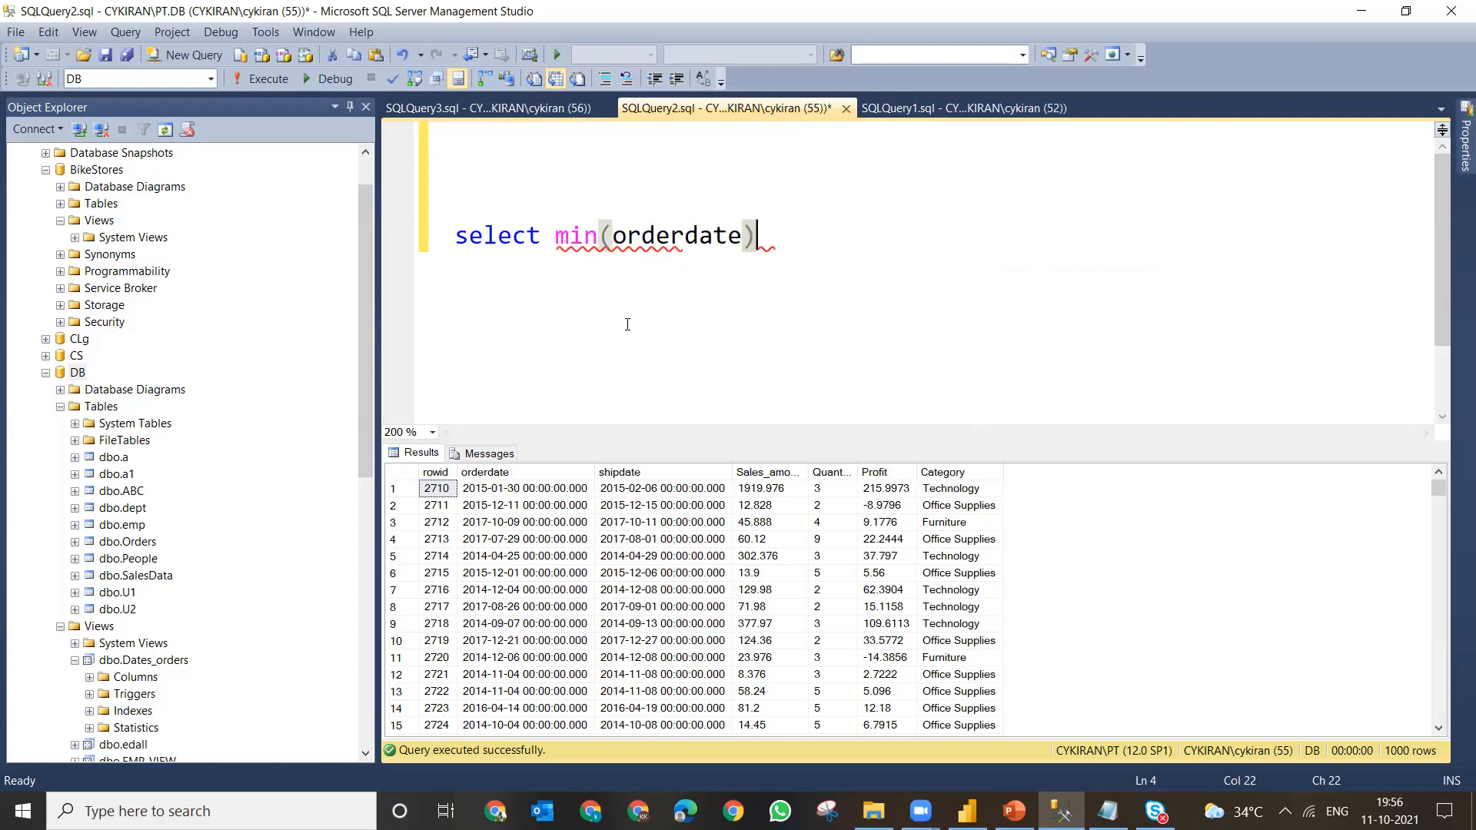
- Add max(orderdate) as the second expression of the select list
text(n)
key(BackSpace)
key(BackSpace)
text(ax)
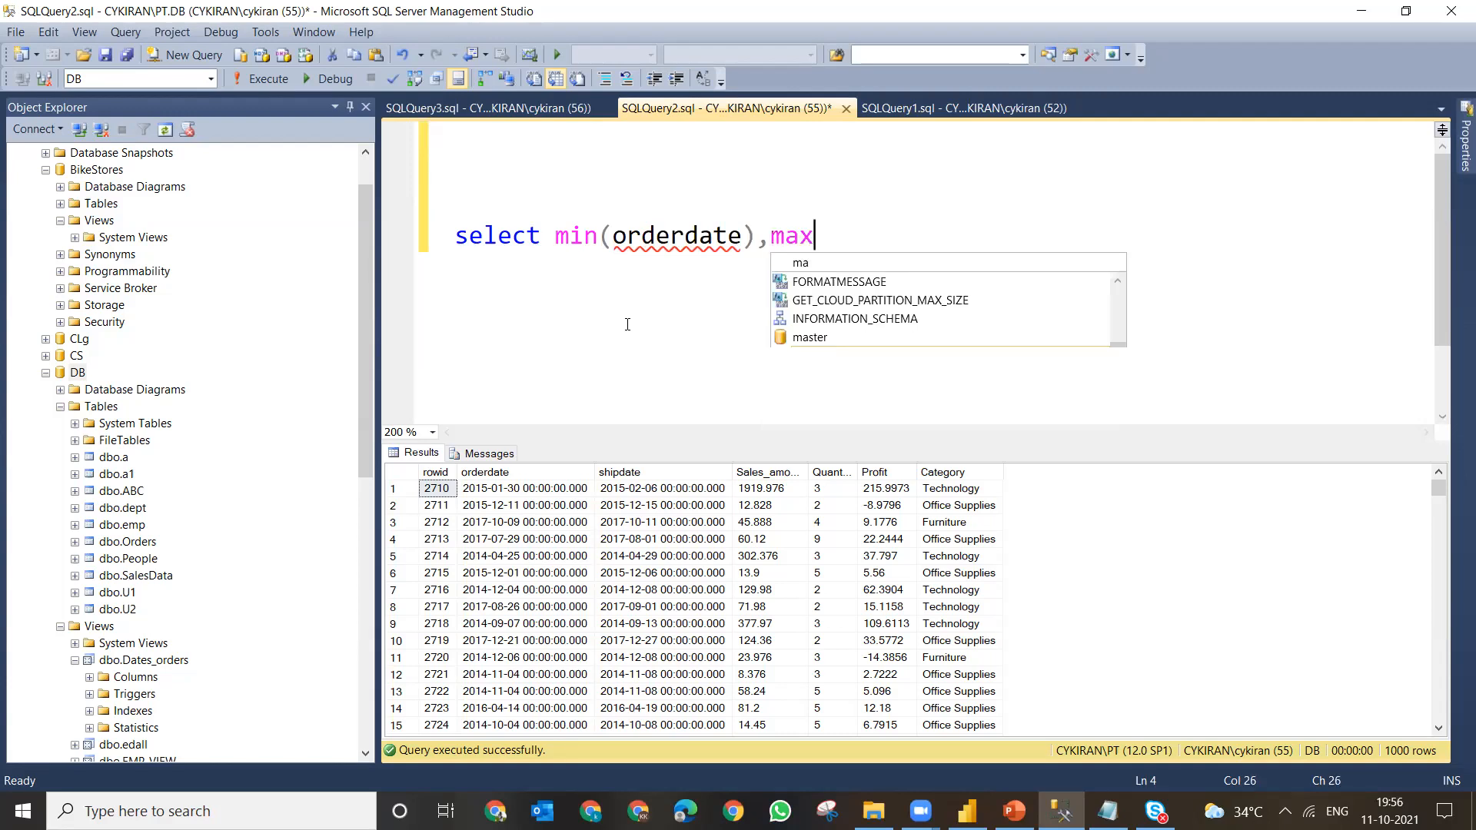
text((order)
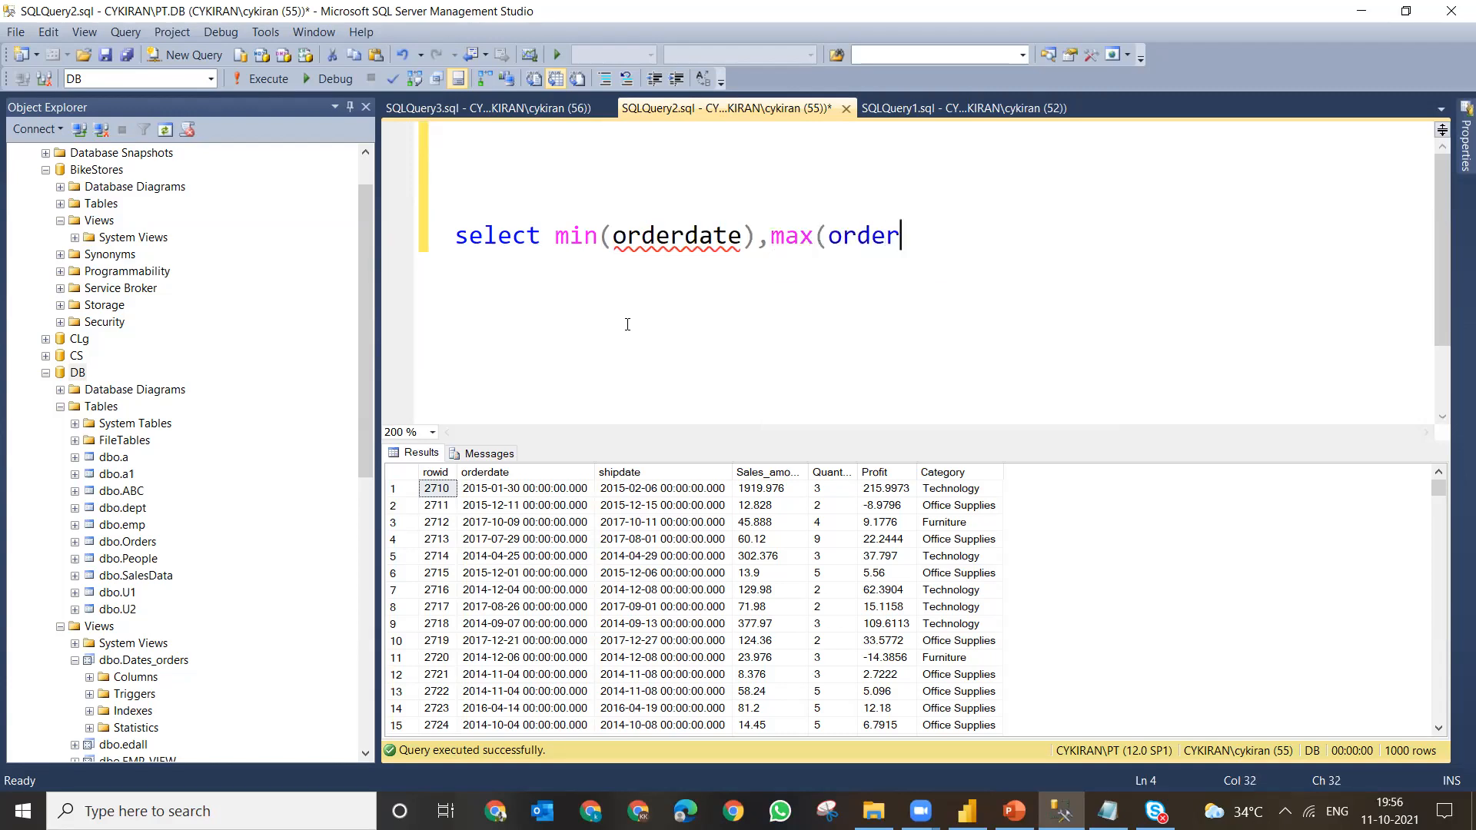
text(date) )
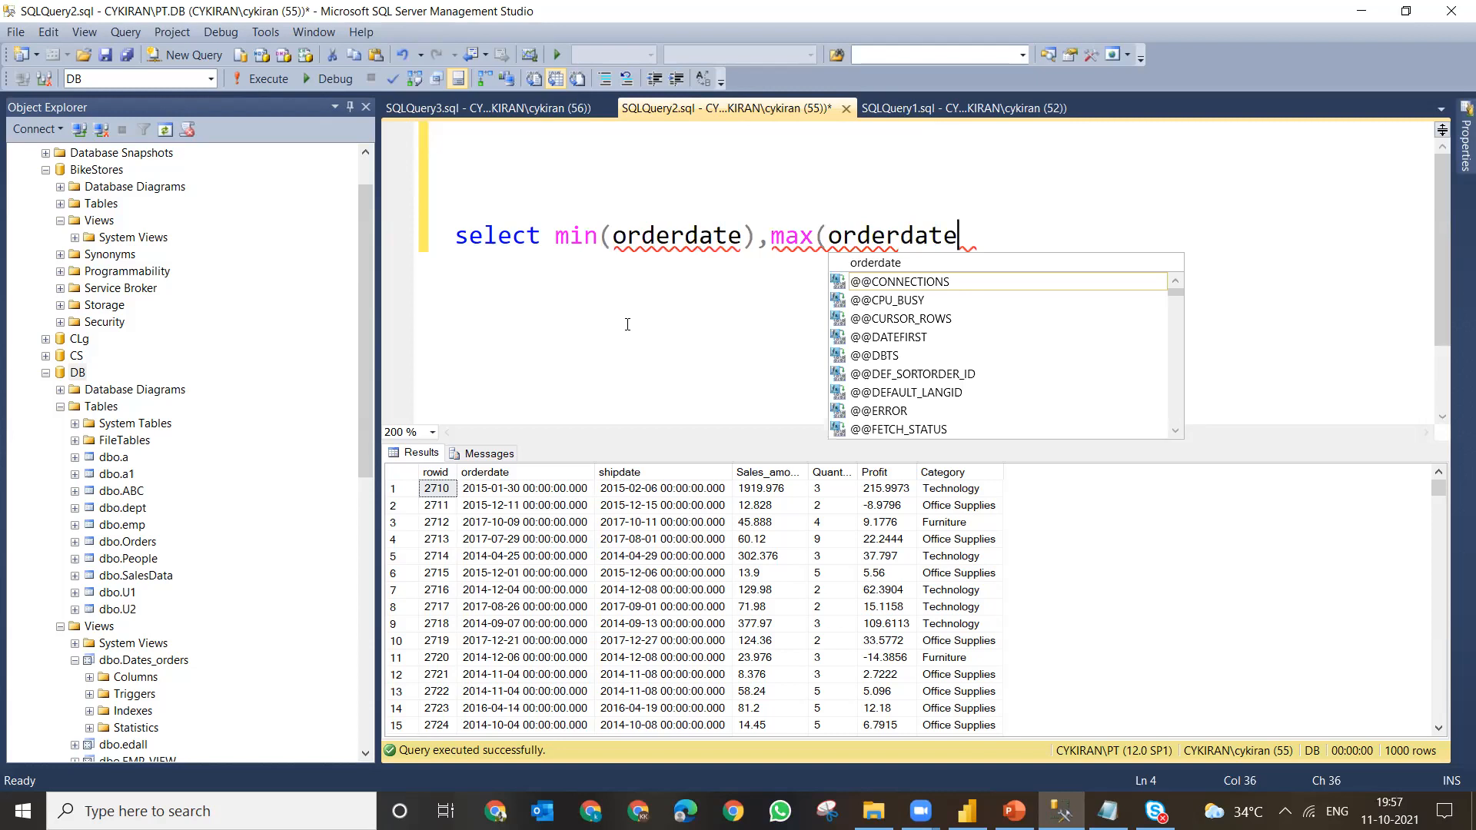
- Complete the query with from Dates_orders and execute it
text(from d)
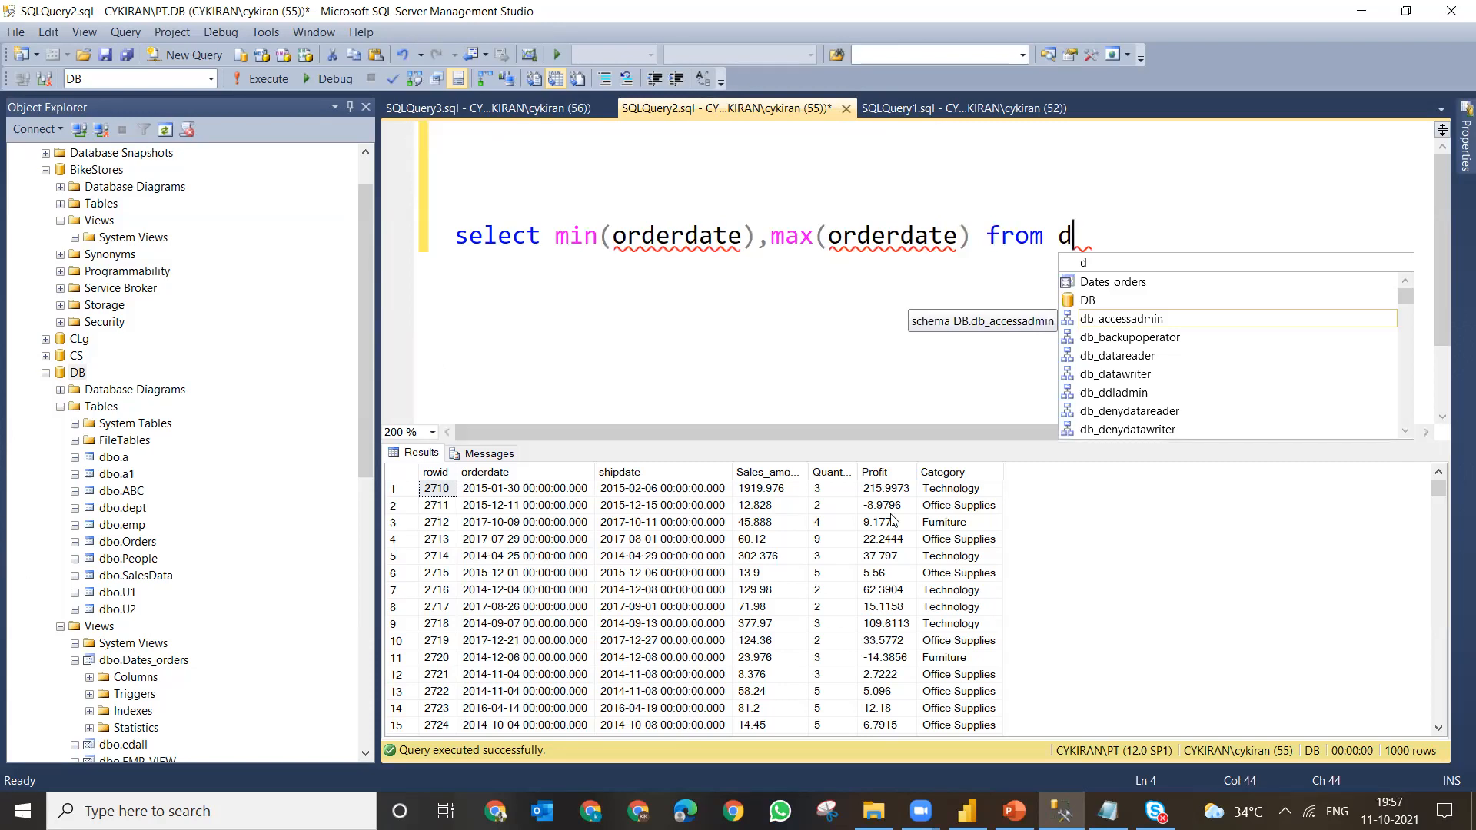
click(990, 545)
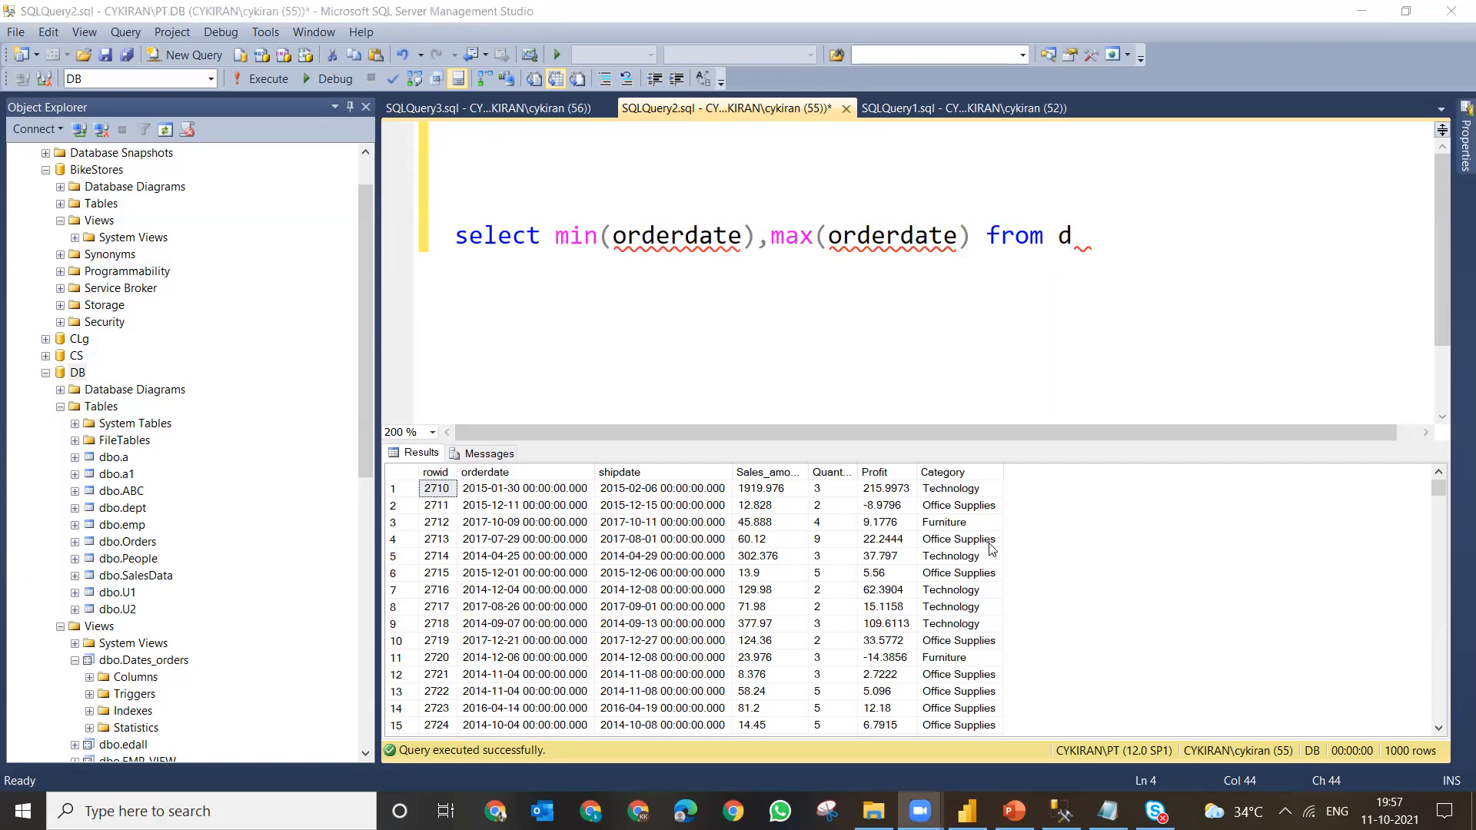
click(1113, 227)
text(ates_orders)
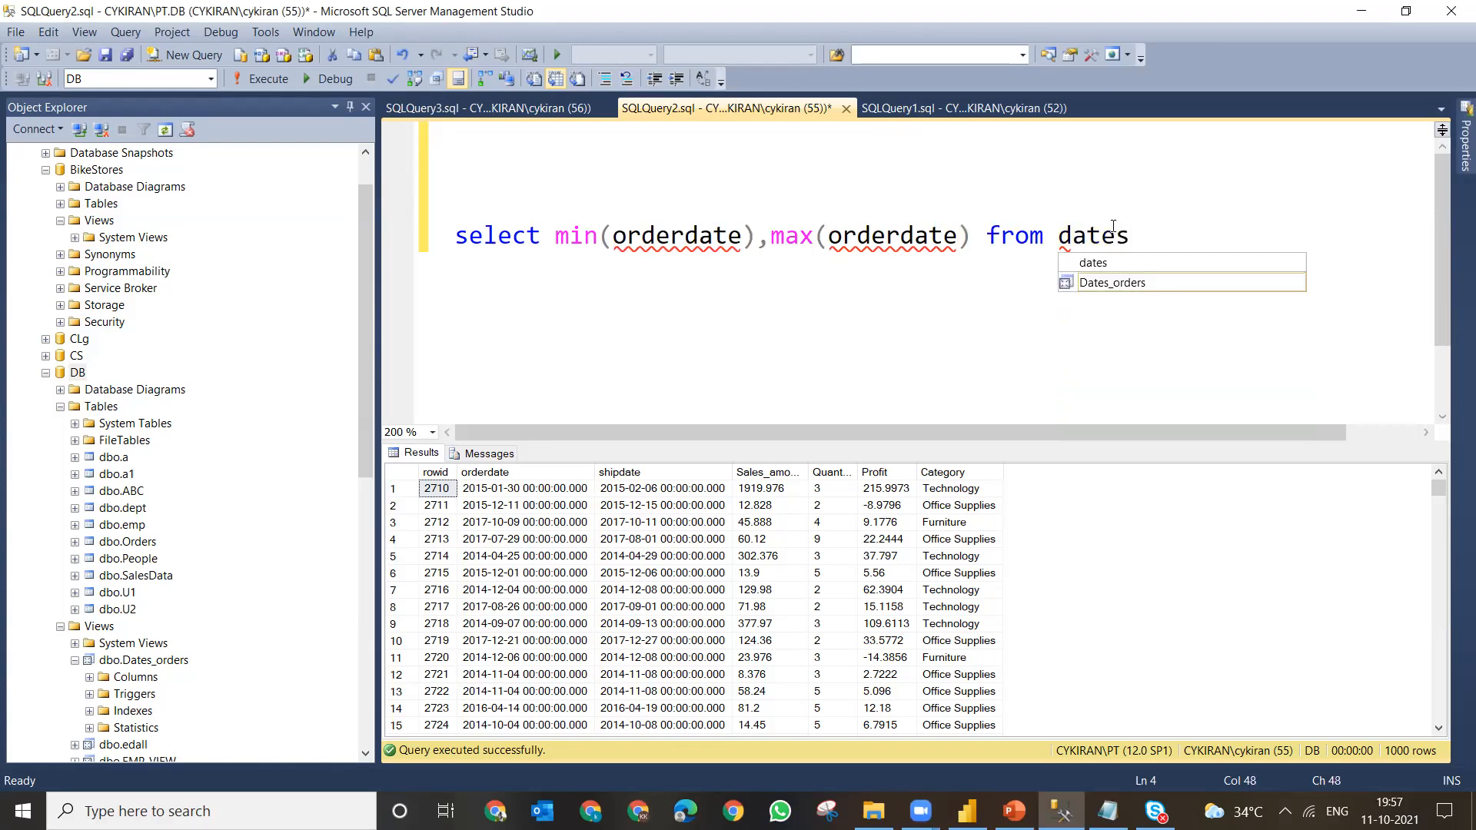
key(Tab)
key(shift+Home)
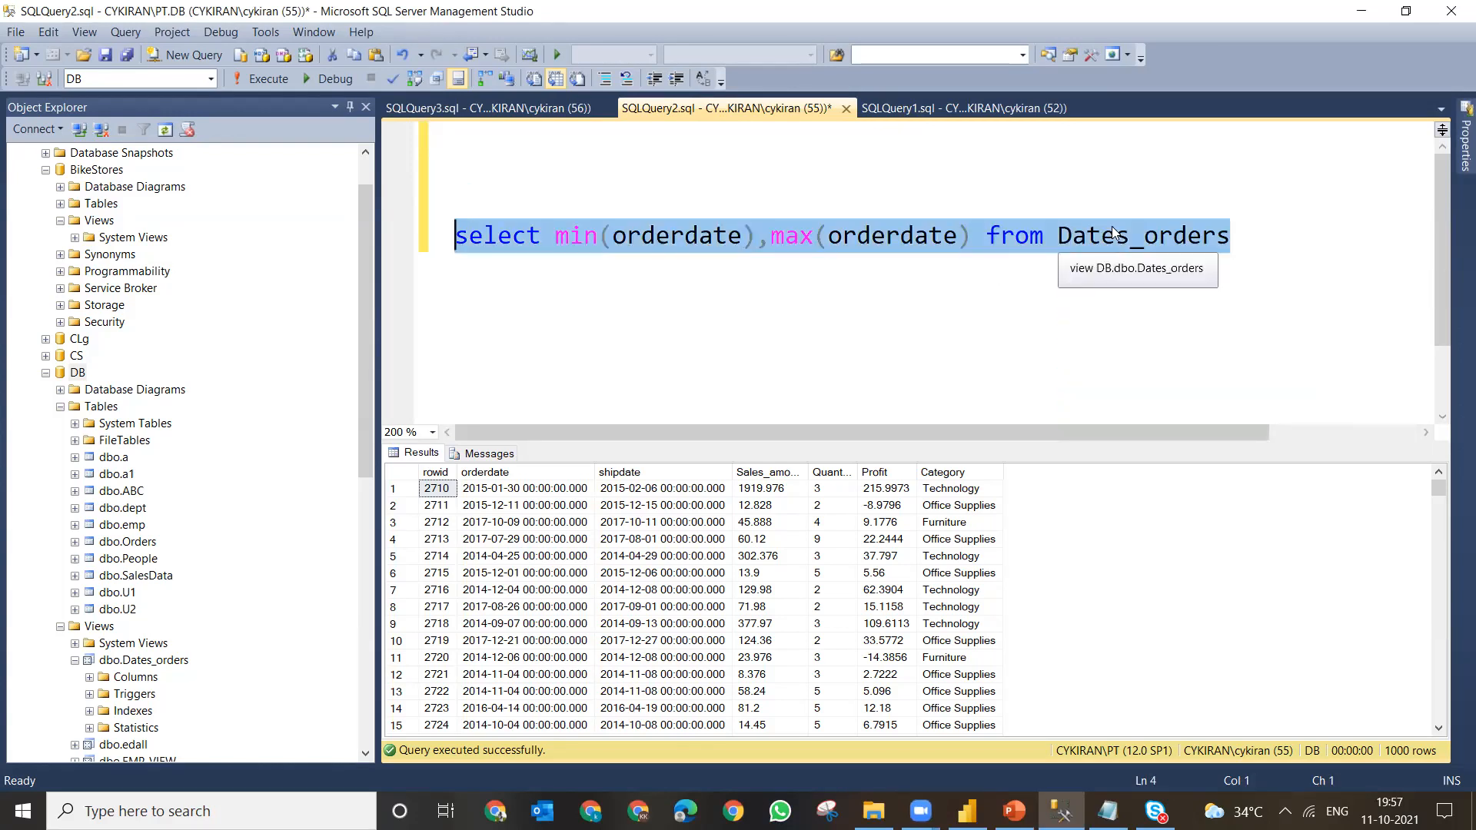
key(F5)
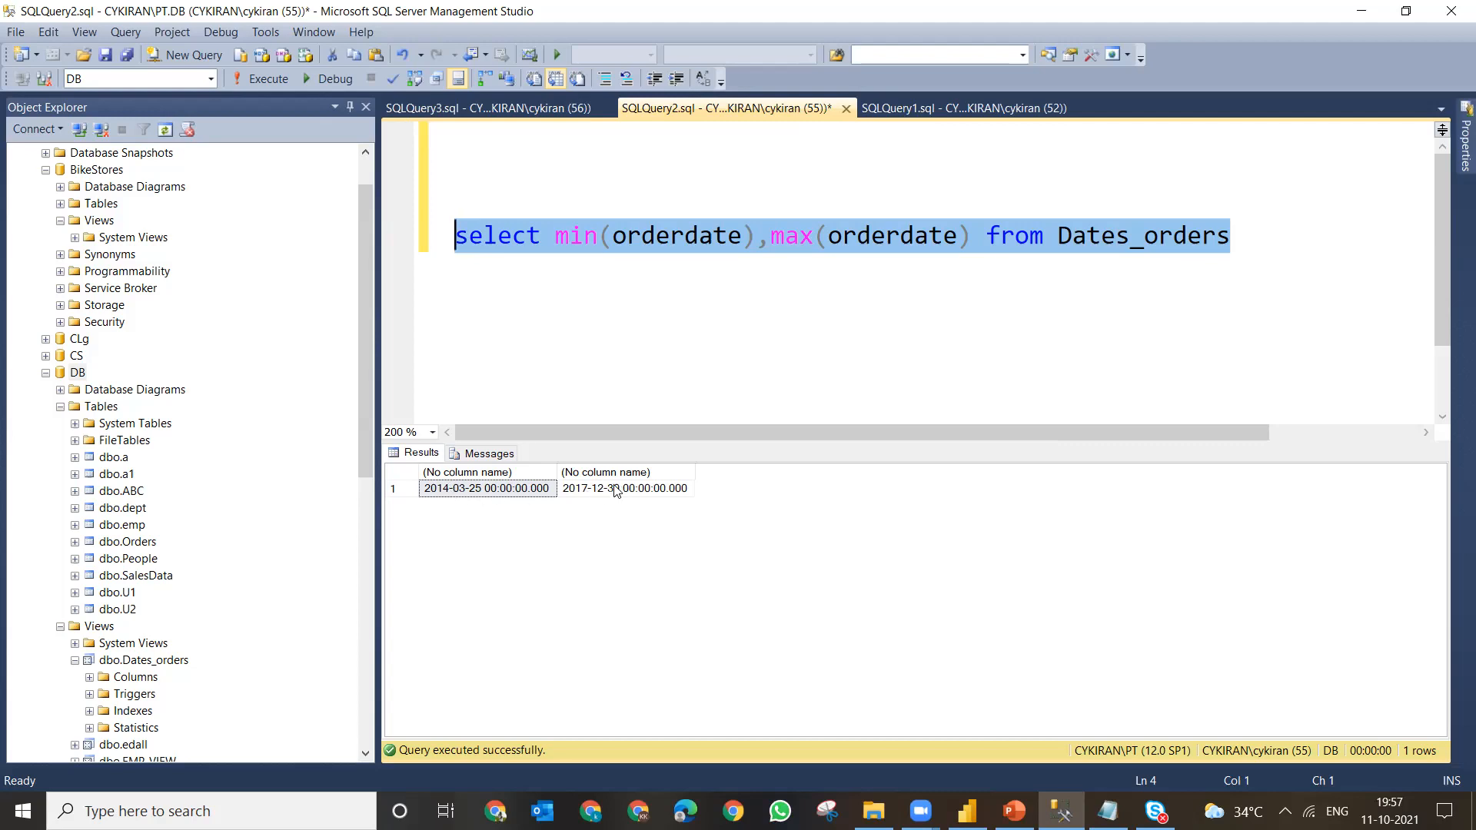
- Return to Power BI Desktop and examine the Date2 table's dates from the first row to the last
click(1372, 11)
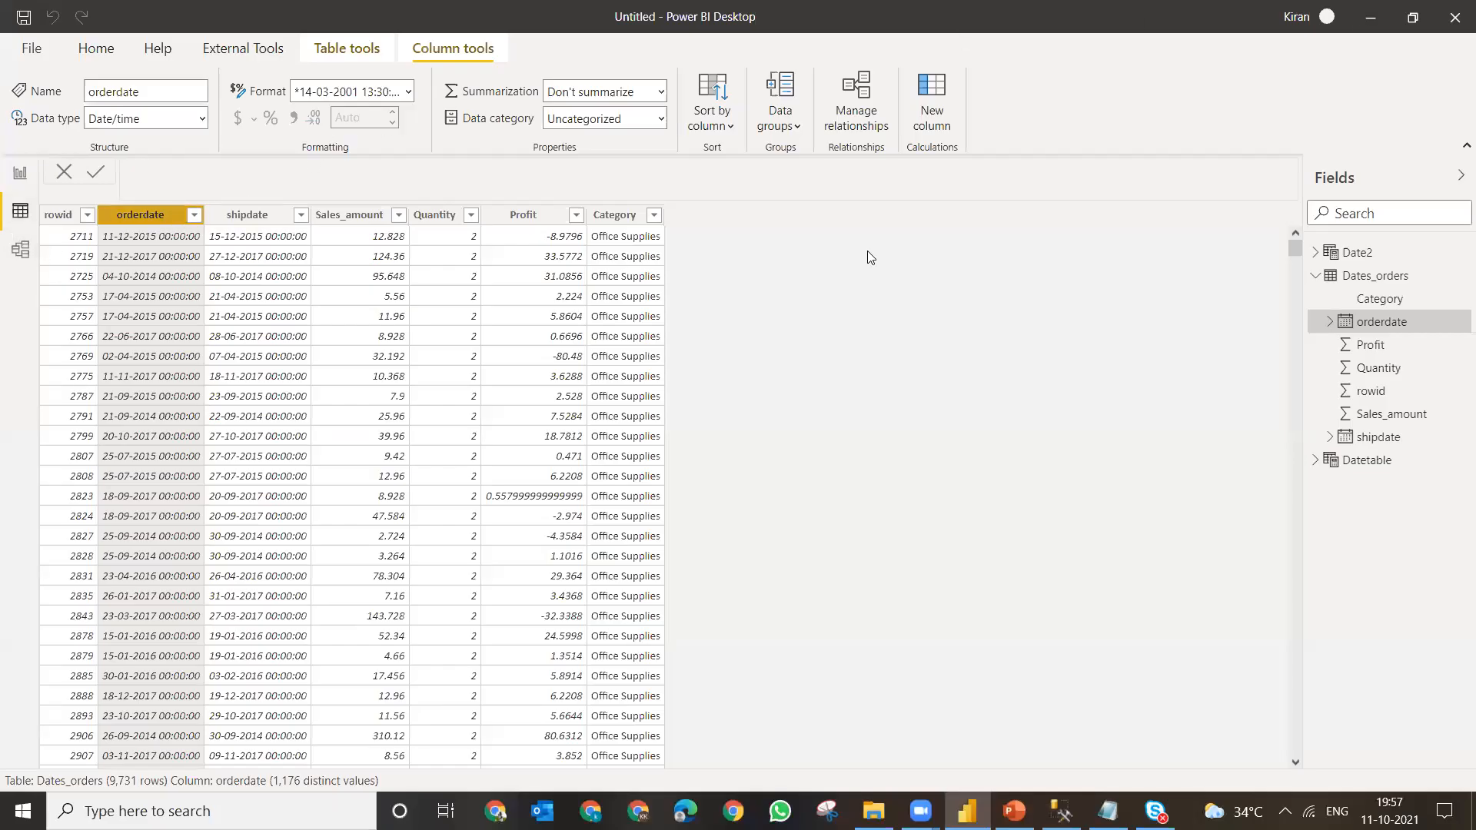
click(1377, 252)
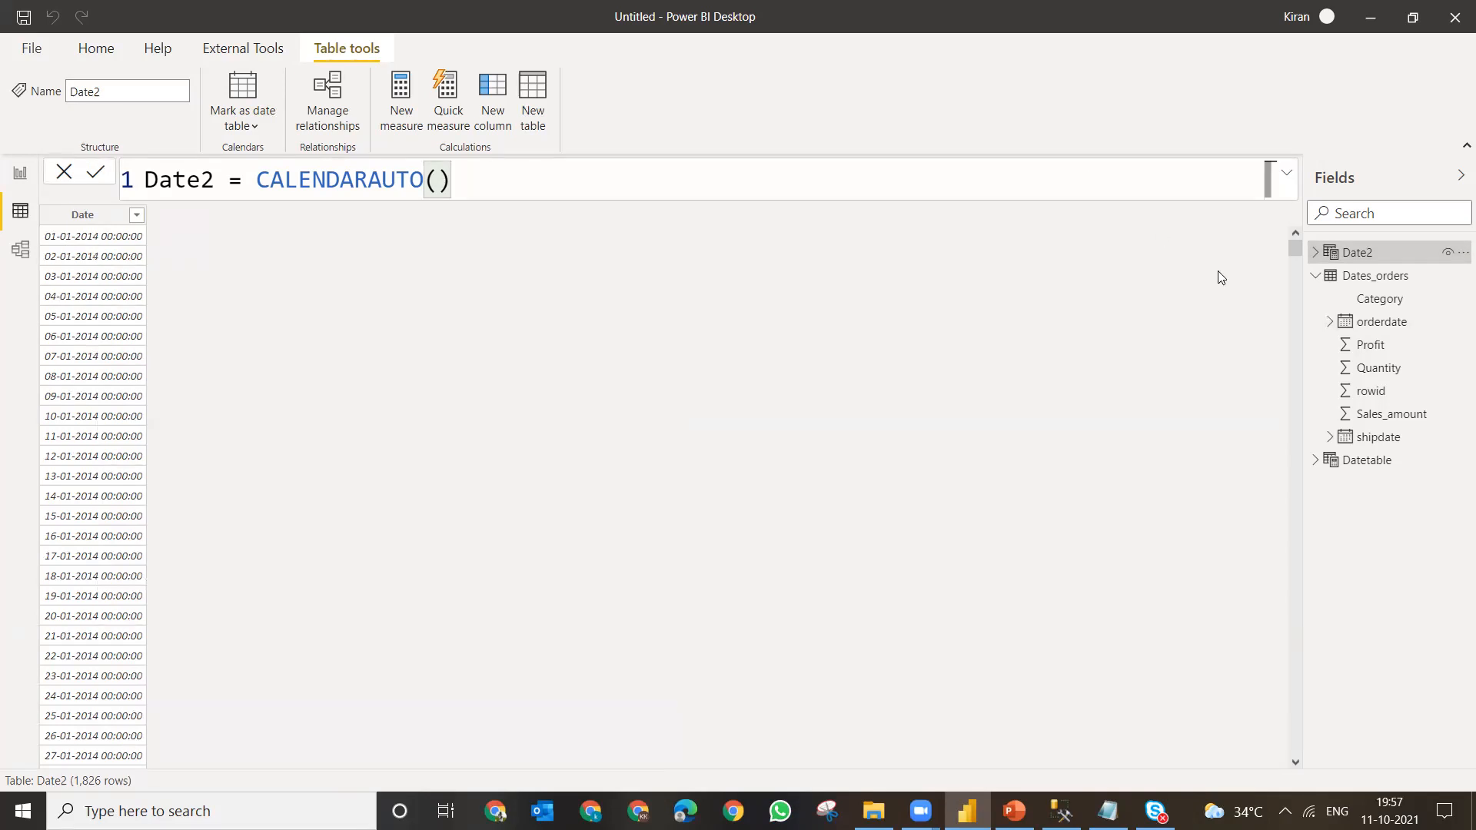
drag(1295, 250, 1293, 776)
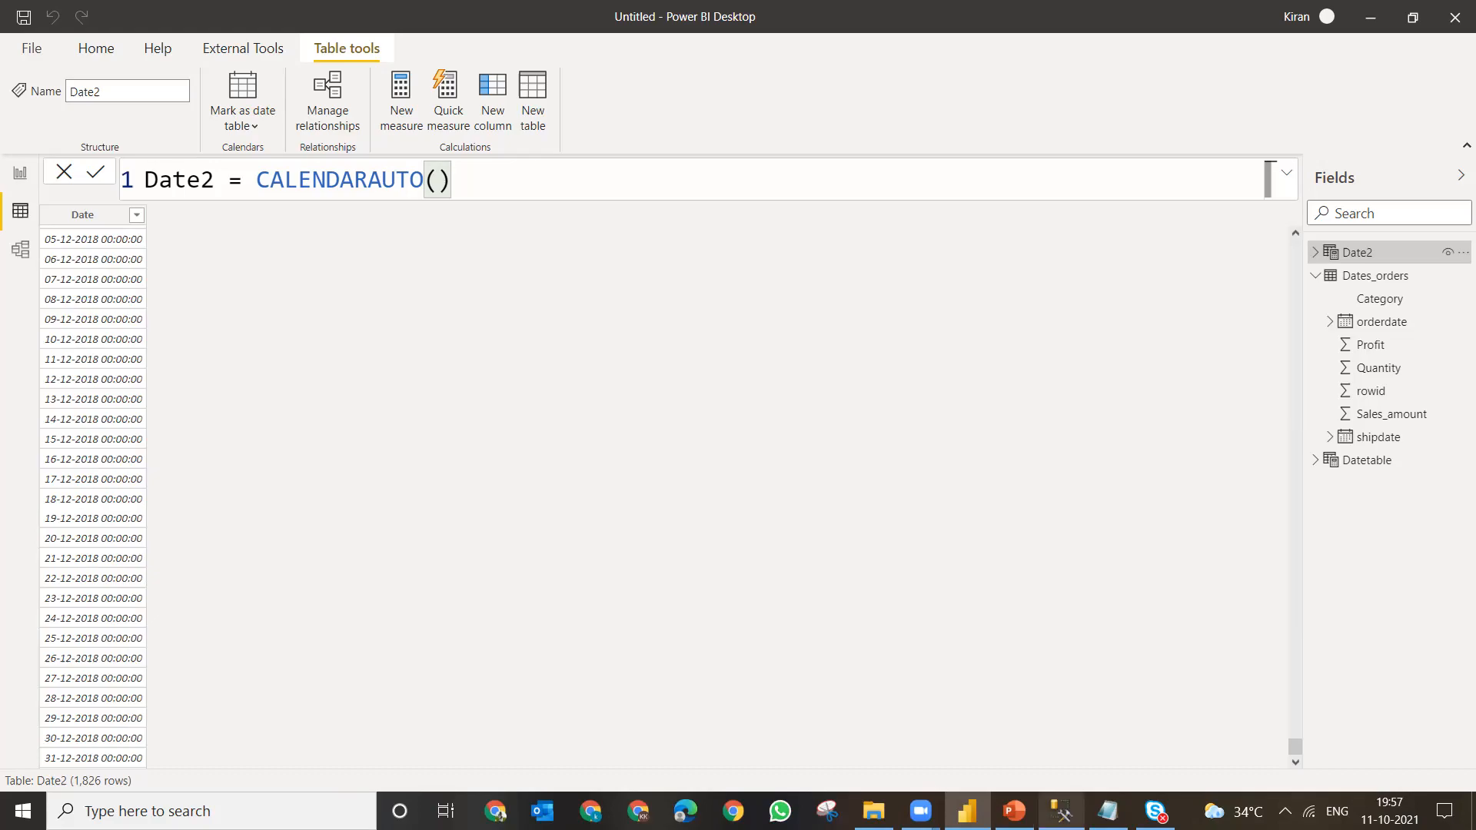
- Compare the minimum and maximum order dates in the SQL Server Management Studio results with the first dates of Date2 in Power BI Desktop
click(1061, 811)
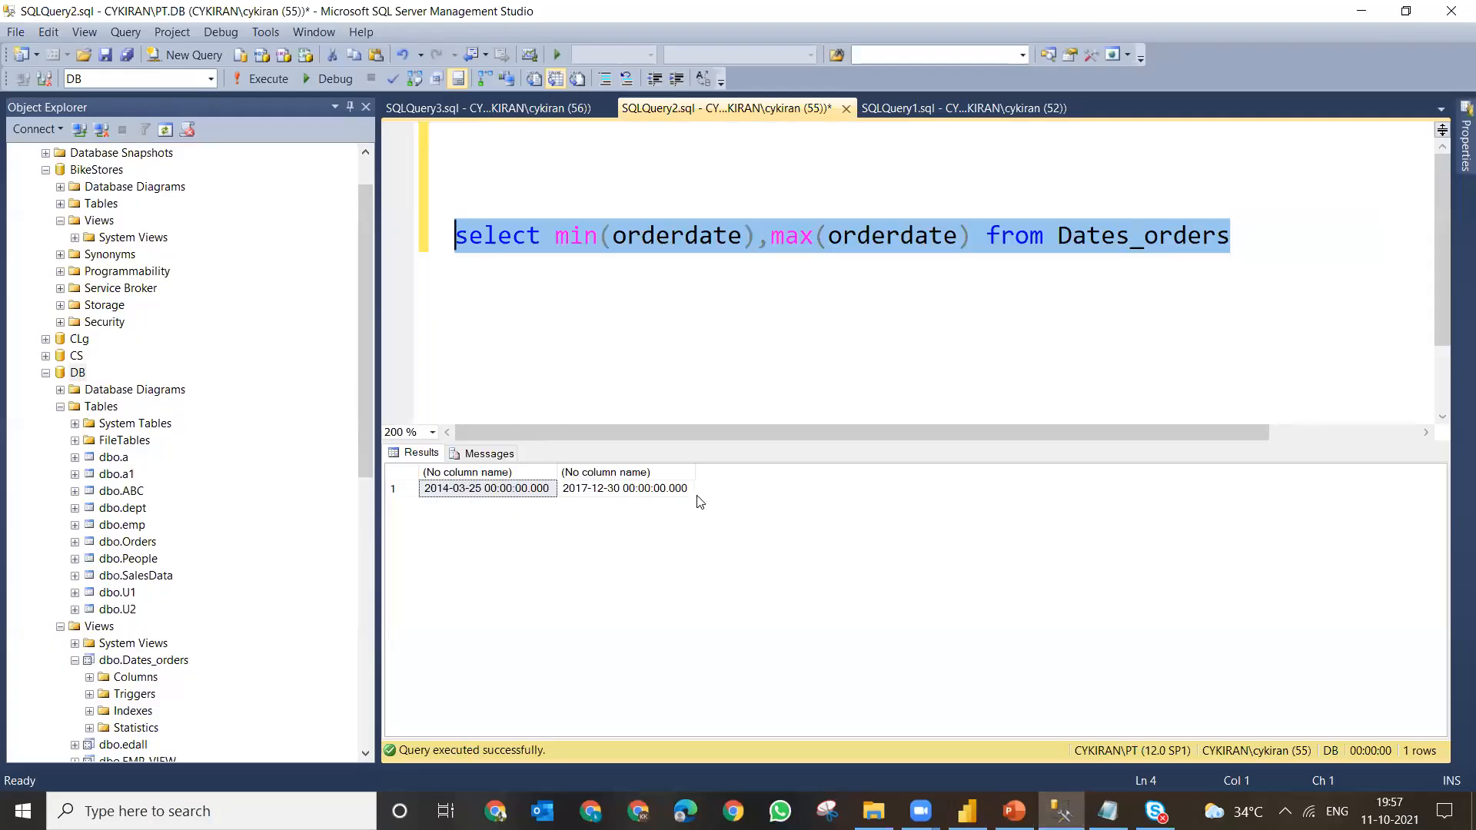
click(611, 489)
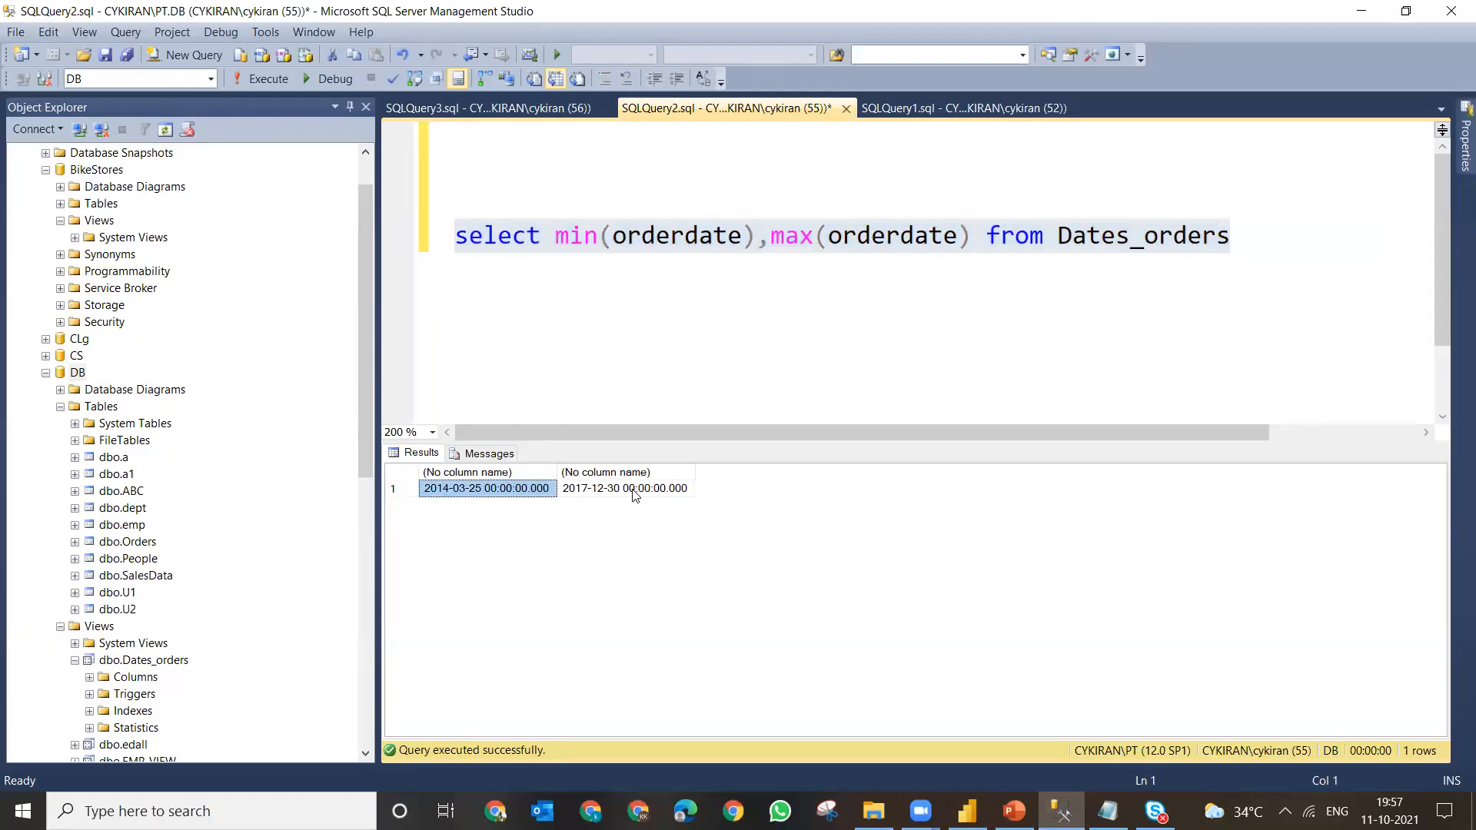
shift+click(635, 493)
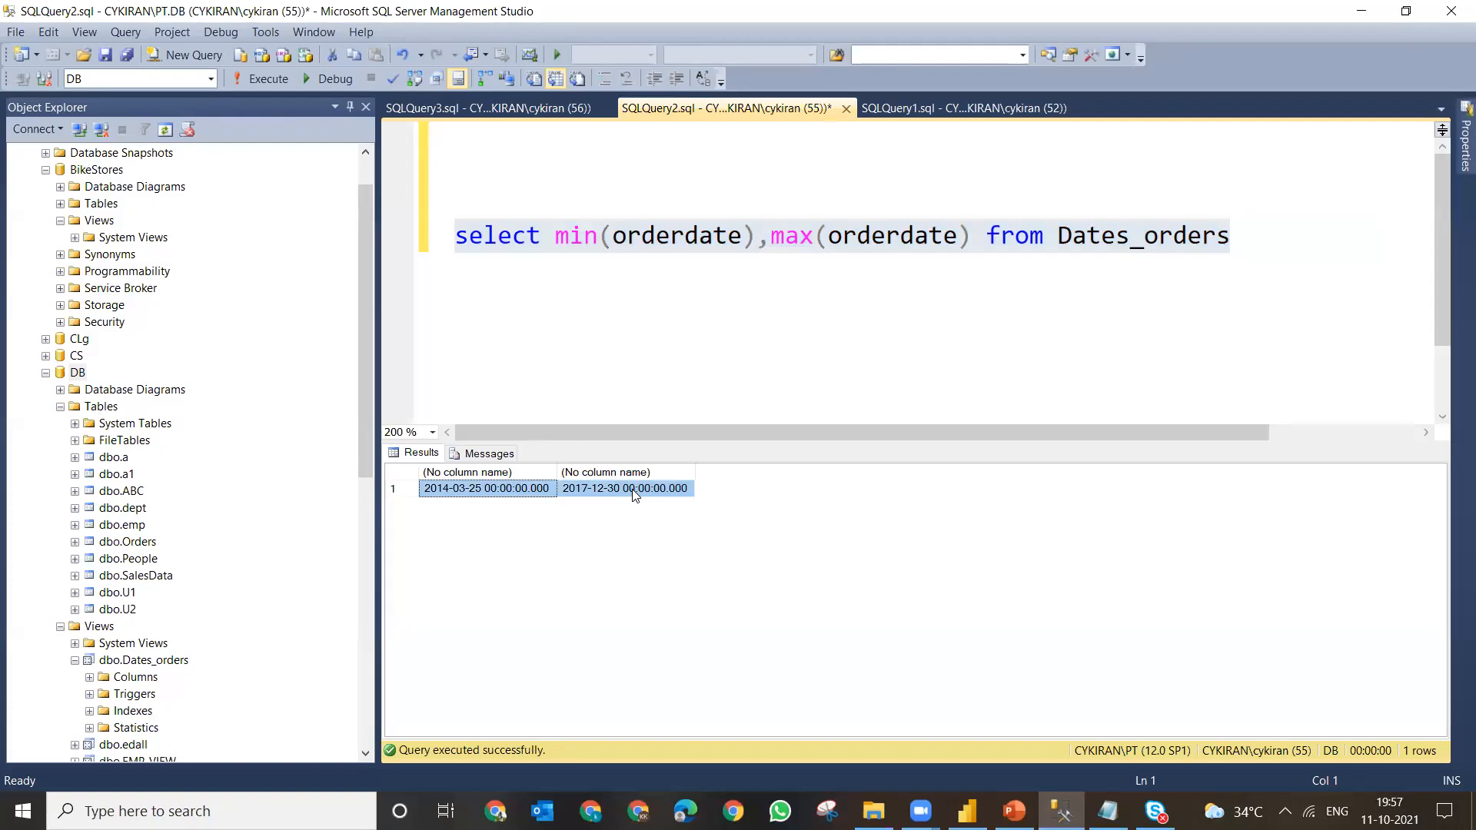
click(1359, 11)
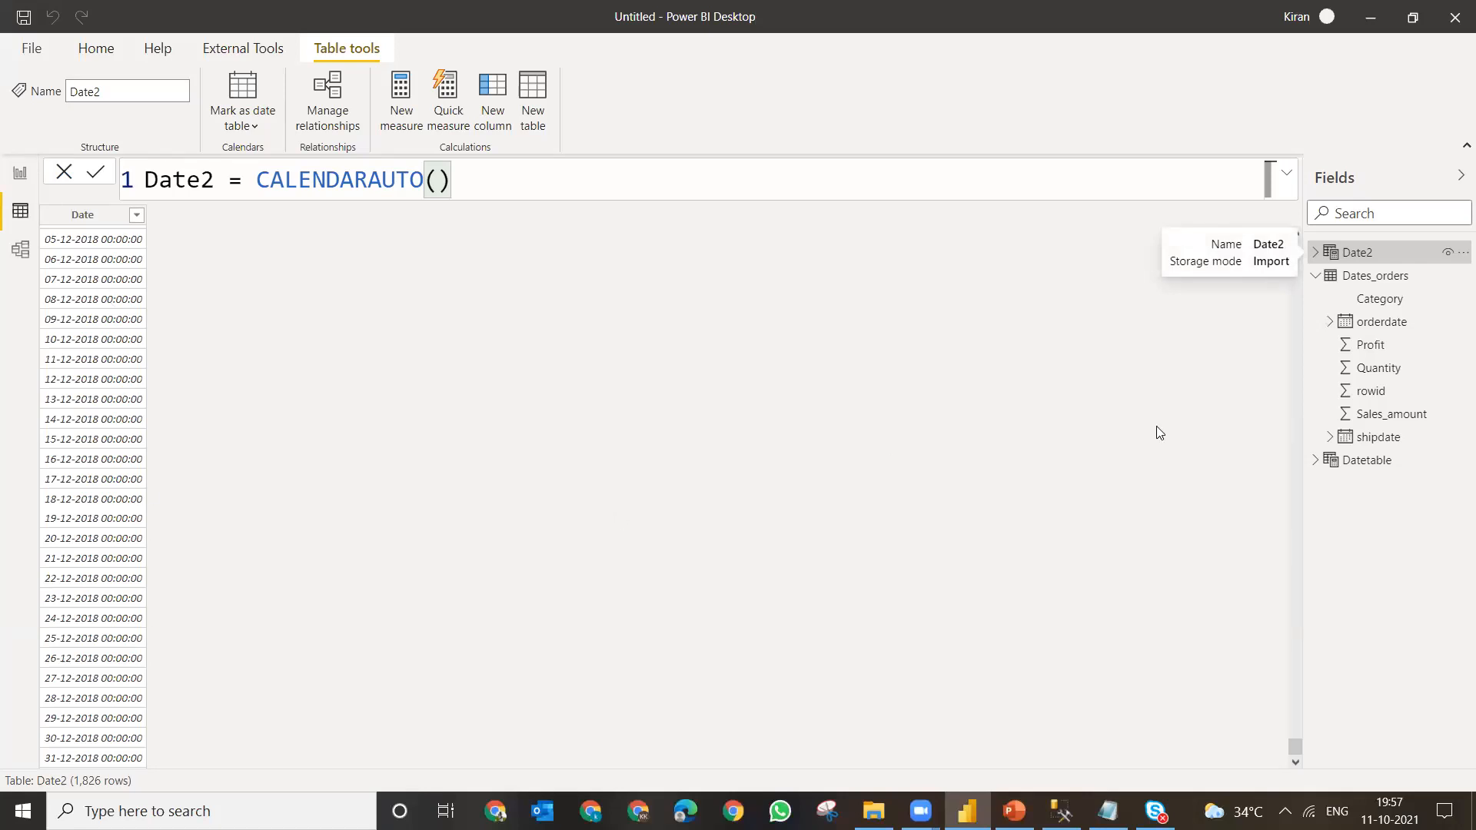
drag(1294, 747, 1296, 216)
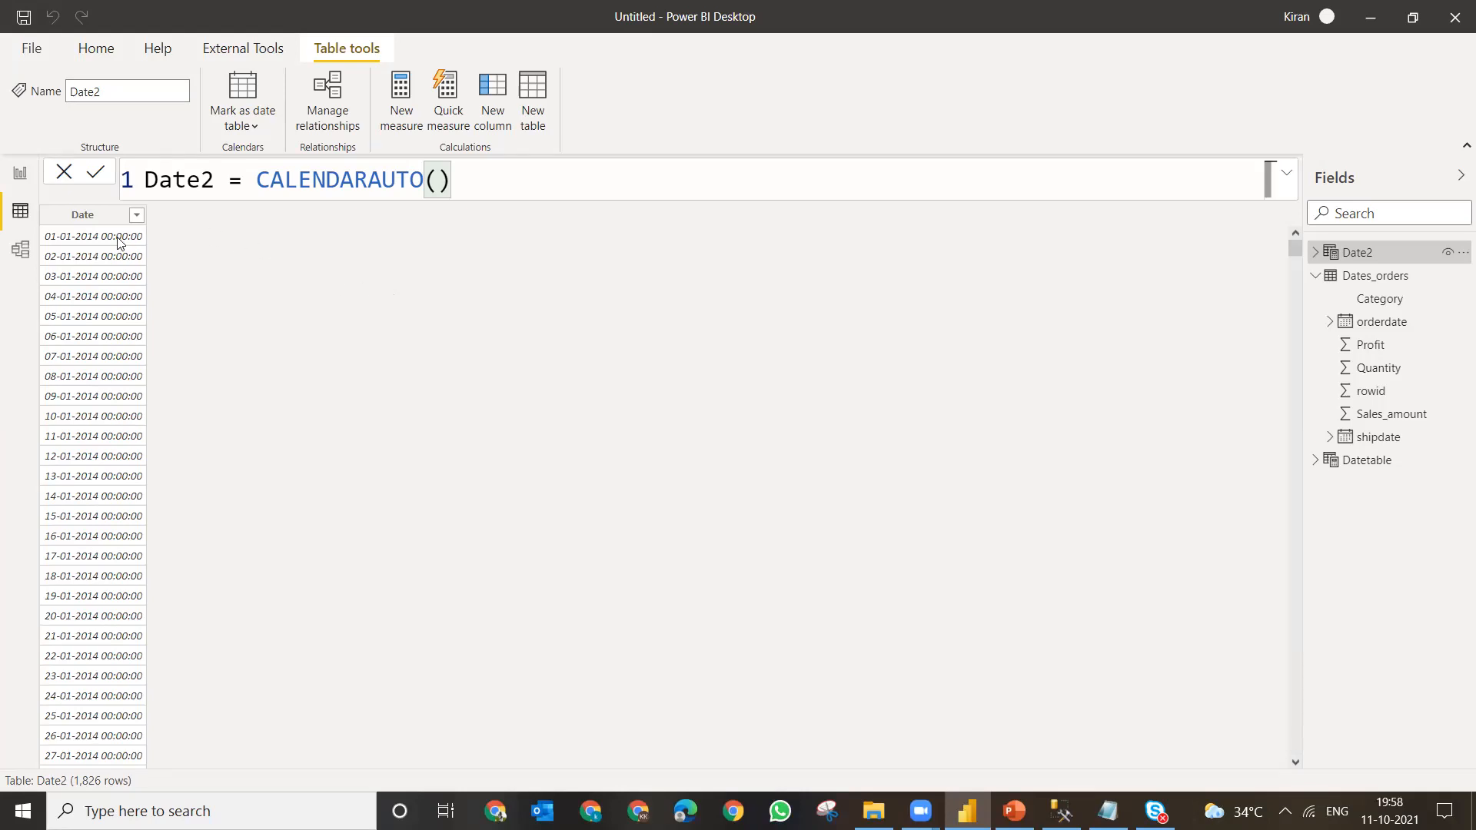
- Switch to the Notepad notes and add a "syntax:-" line followed by "Datetable" below the CALENDAR AUTO() description
click(1108, 811)
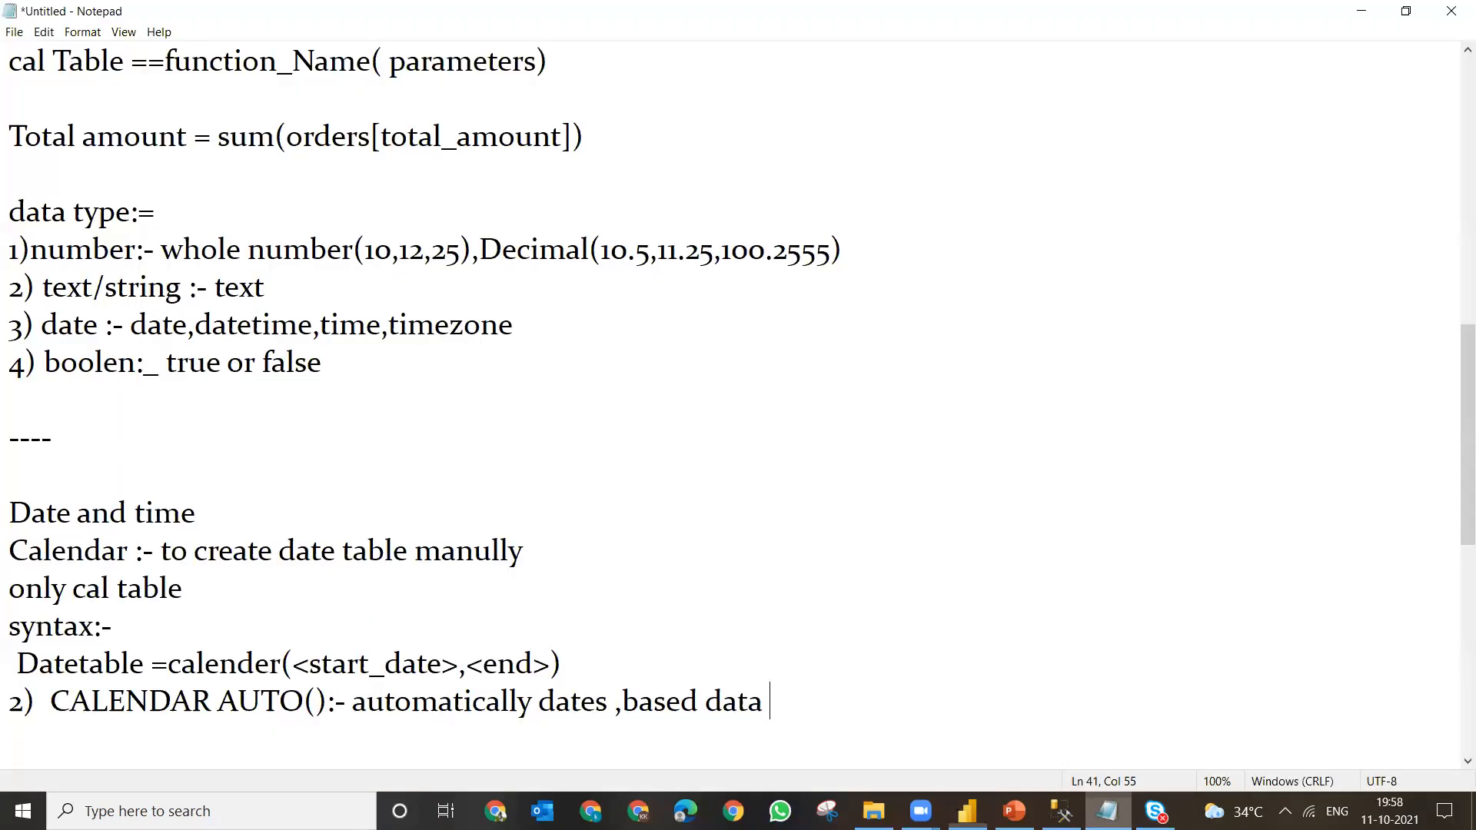
key(Return)
key(Return)
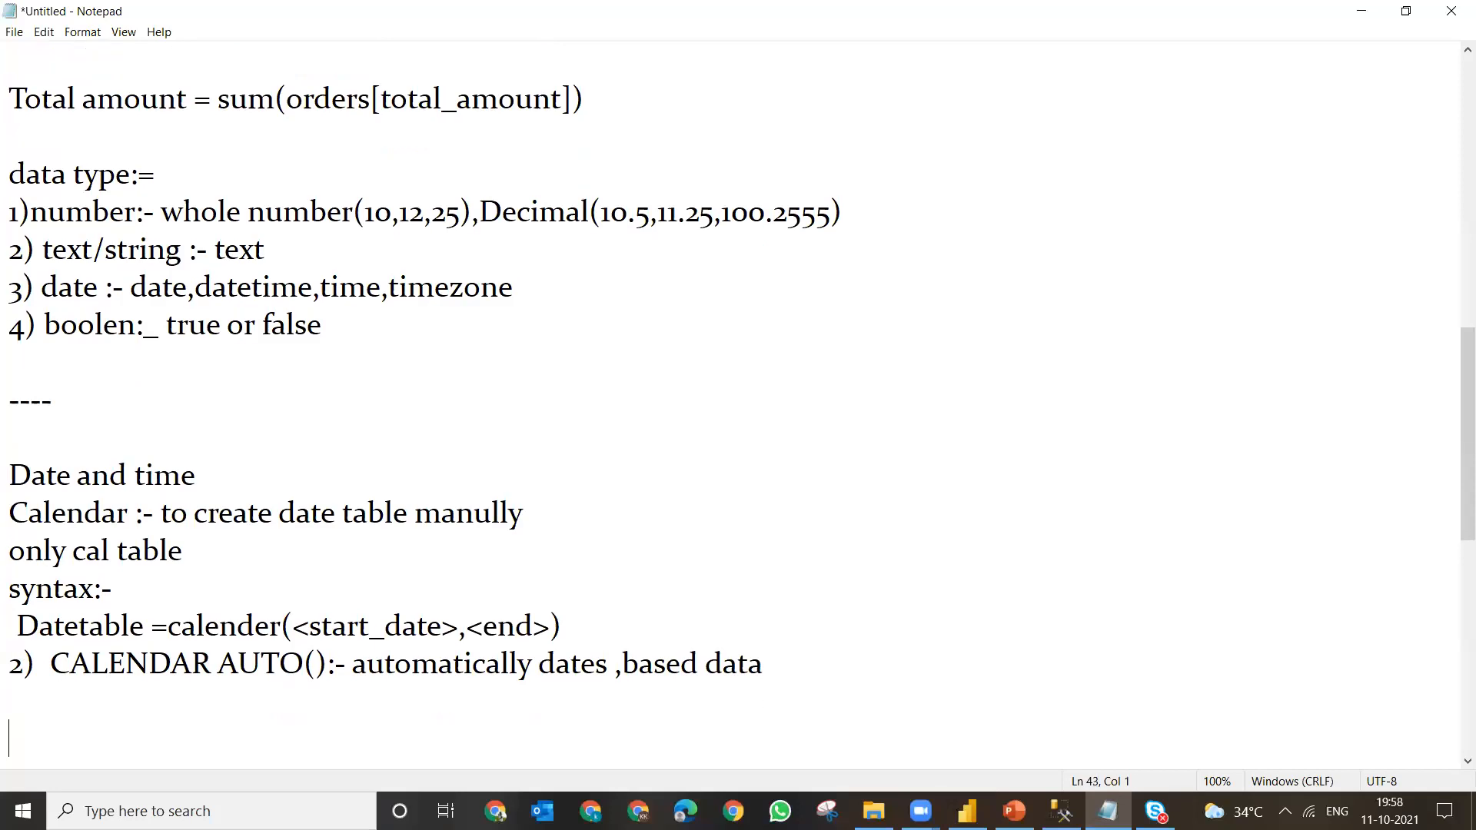
text(syntax:-)
key(Num_Lock)
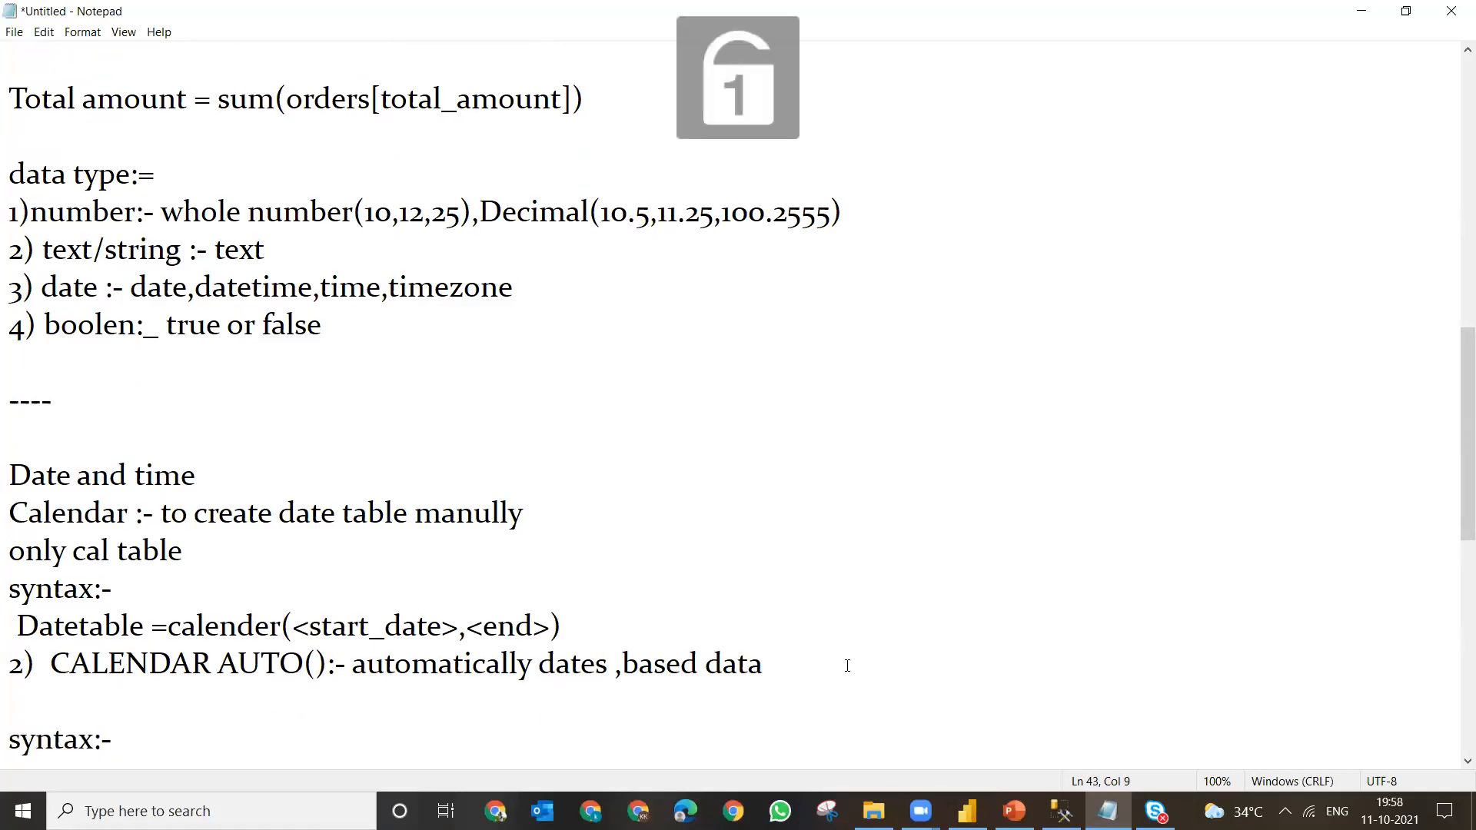
key(Return)
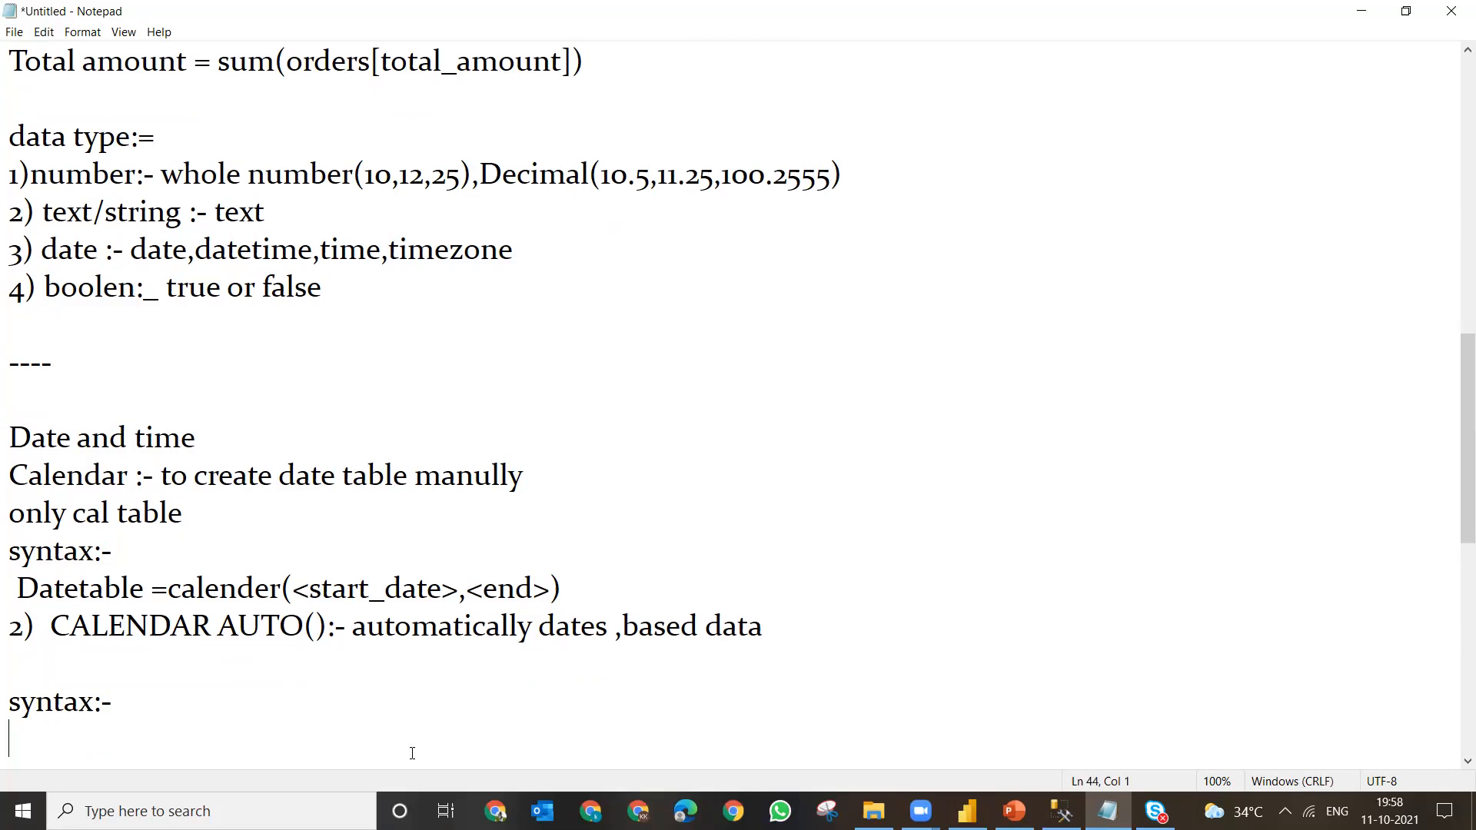
text(Datetable)
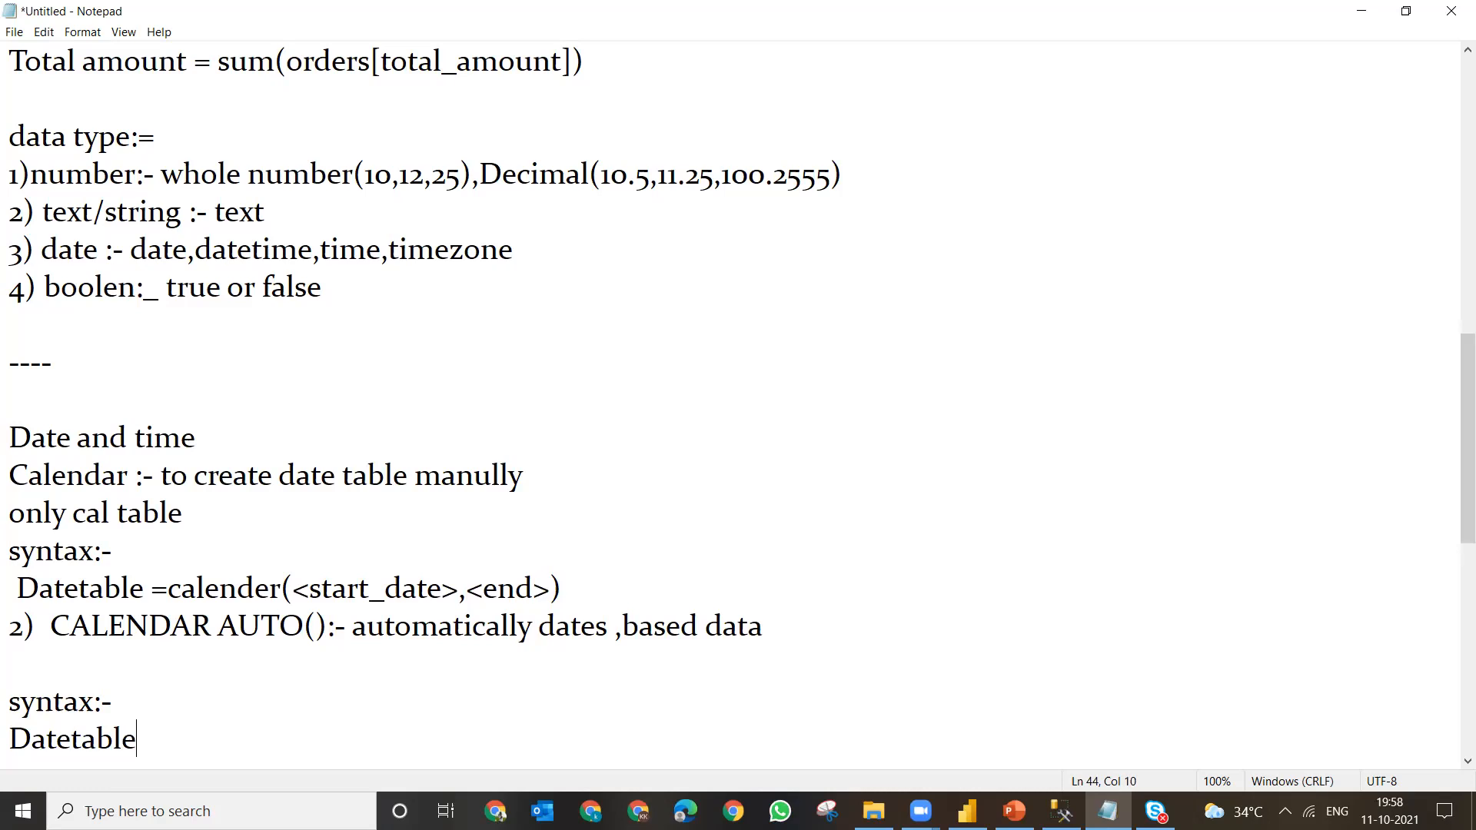
- Insert the word "Dynamically" in front of "Datetable" on the new syntax line
key(Home)
text(Da)
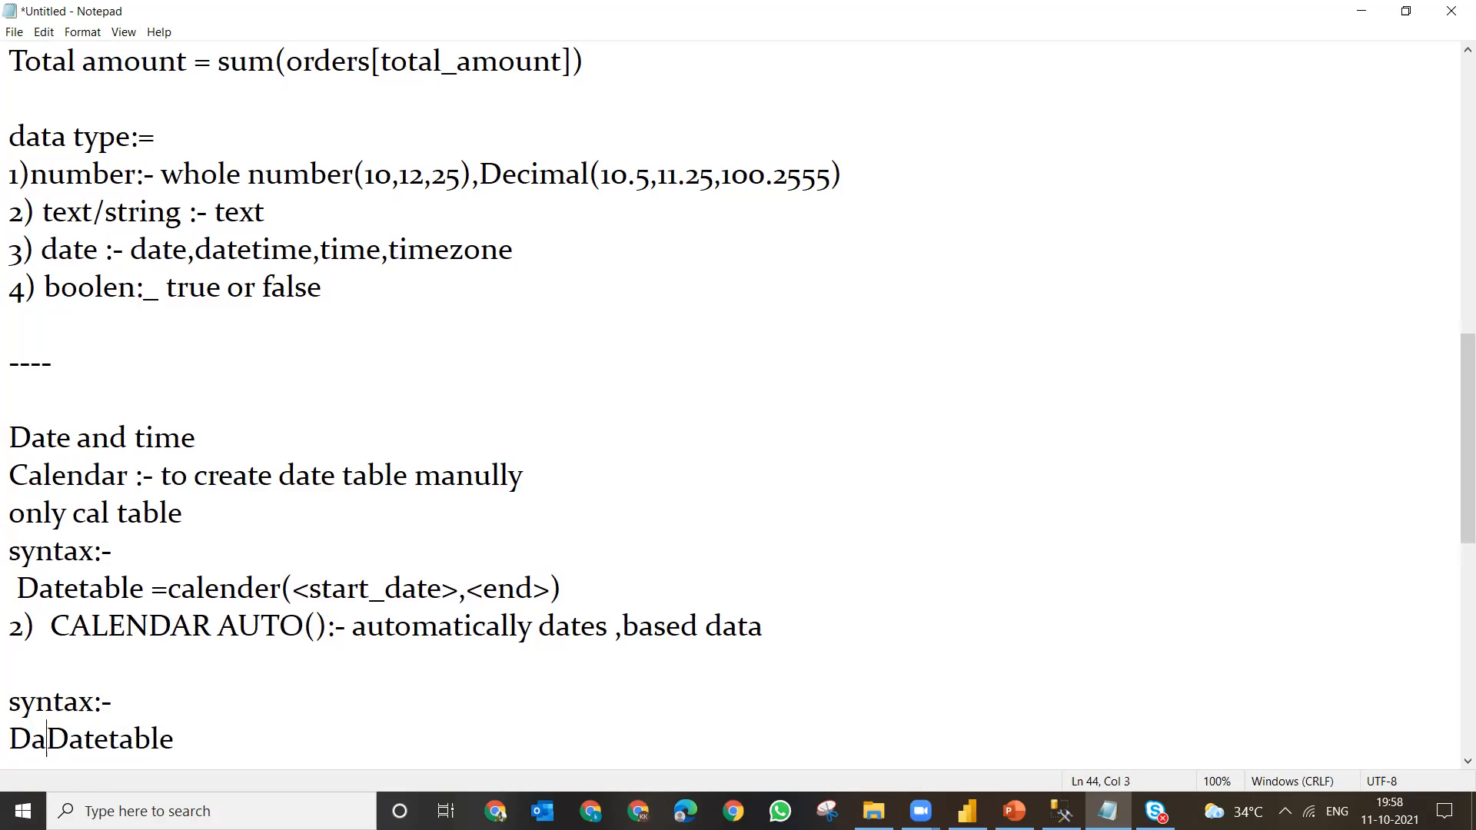
key(BackSpace)
text(ynamica)
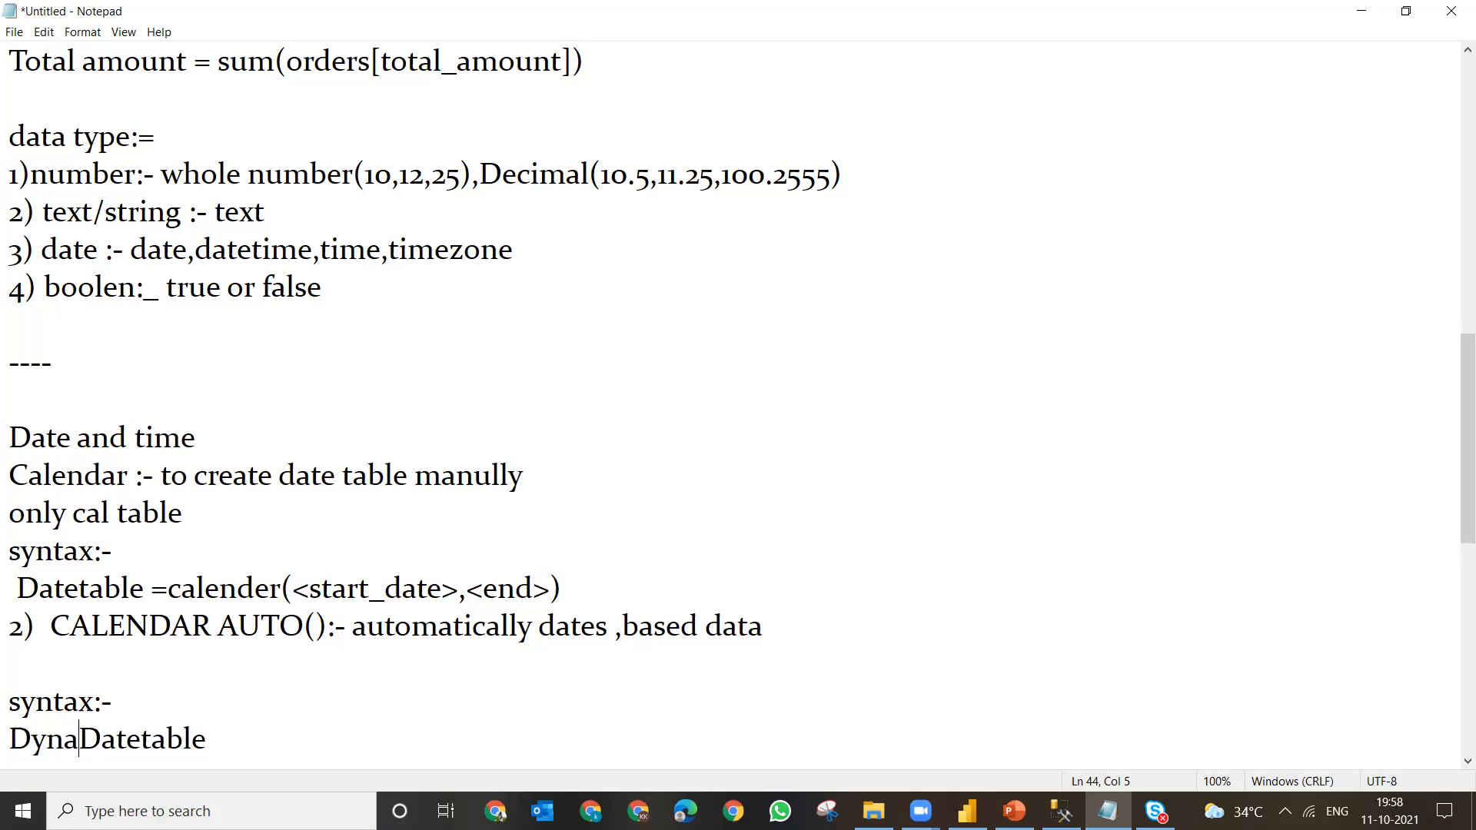
text(lly)
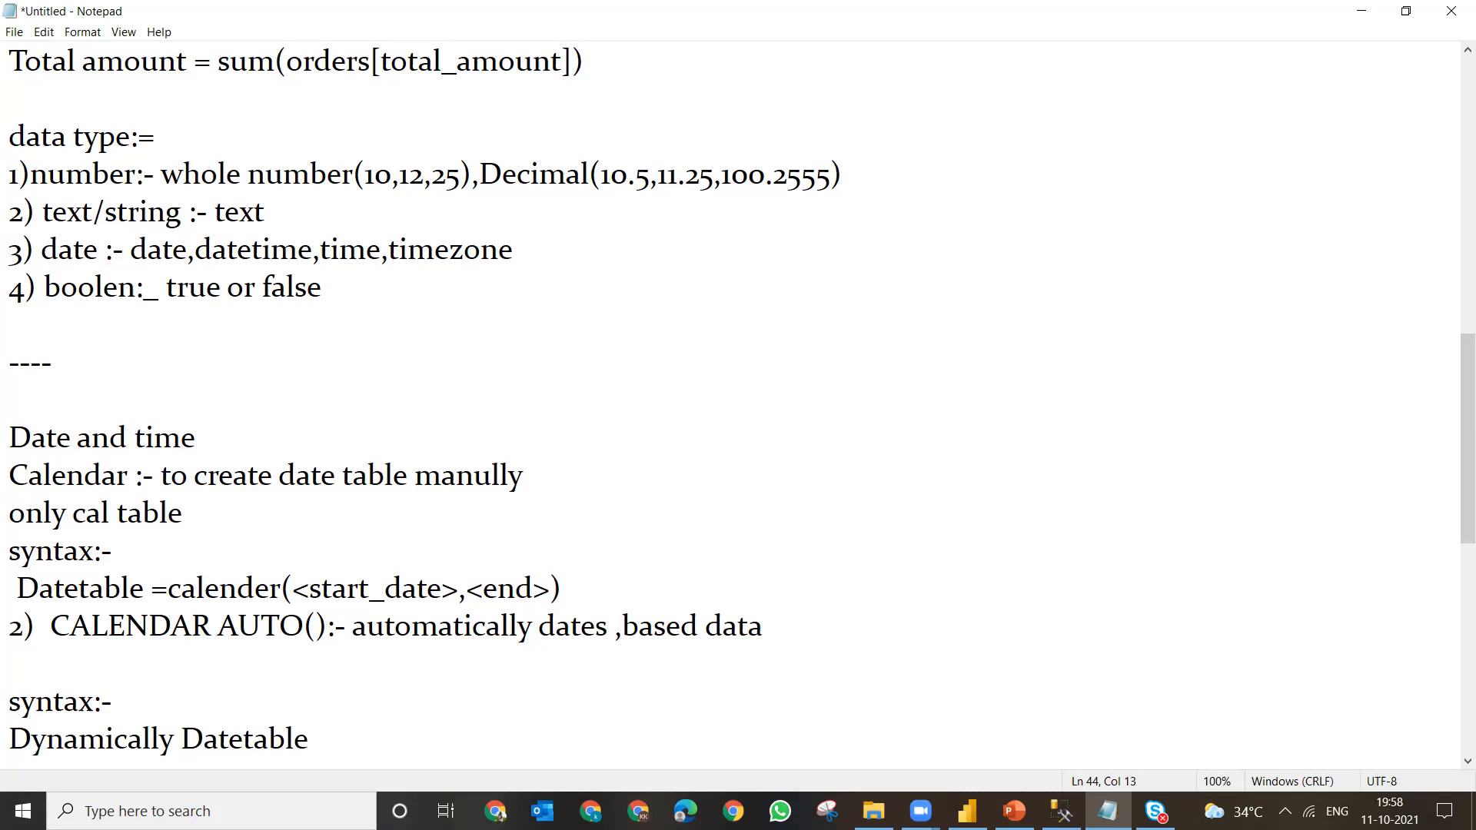
- Complete the Dynamically Datetable line with "=CALENDAR AUTO()", copying the function name from item 2, and leave a blank line below
click(346, 738)
click(967, 811)
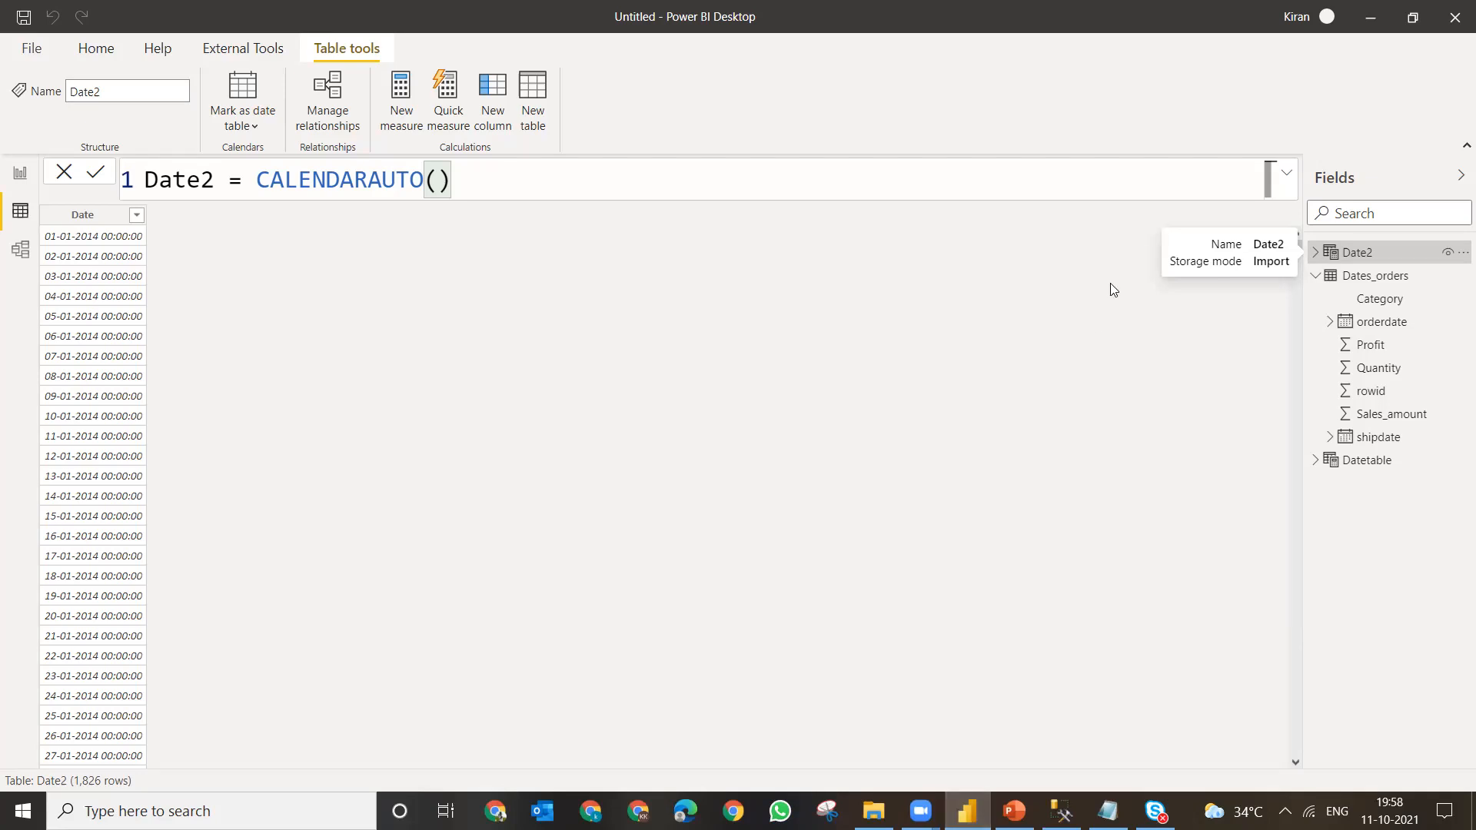
click(1356, 19)
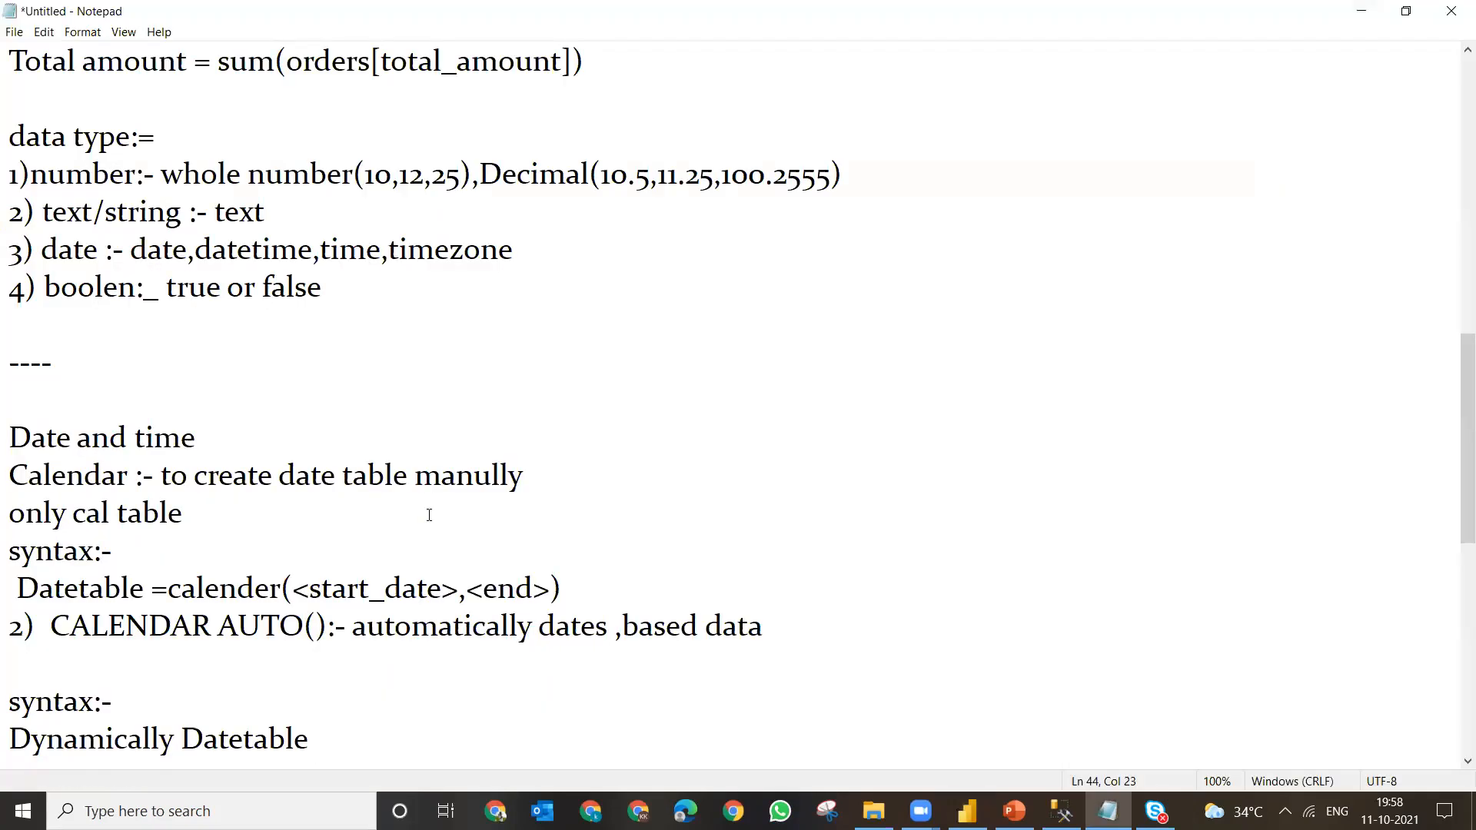
text(=)
click(49, 621)
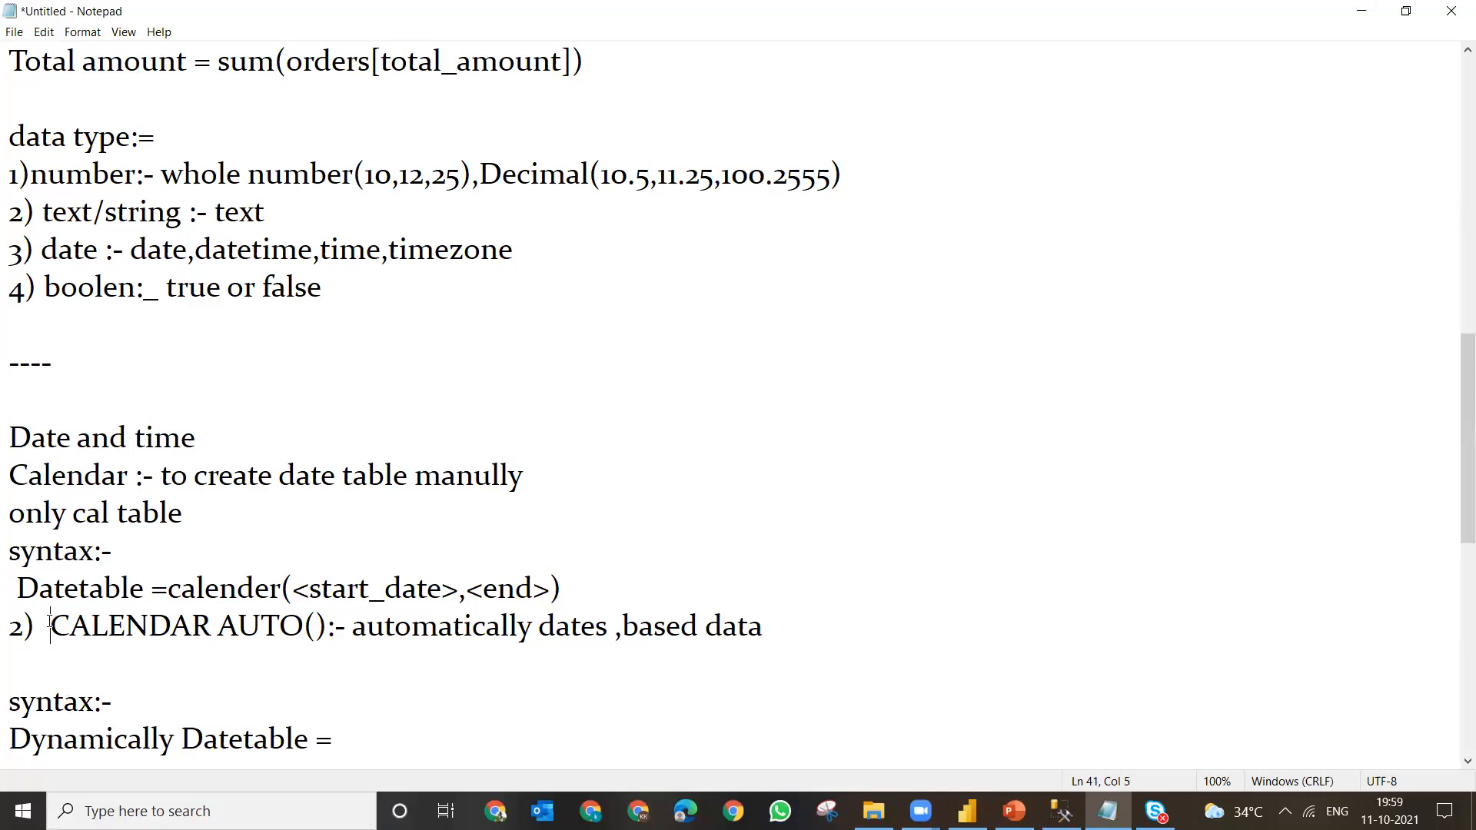
shift+click(329, 623)
key(ctrl+c)
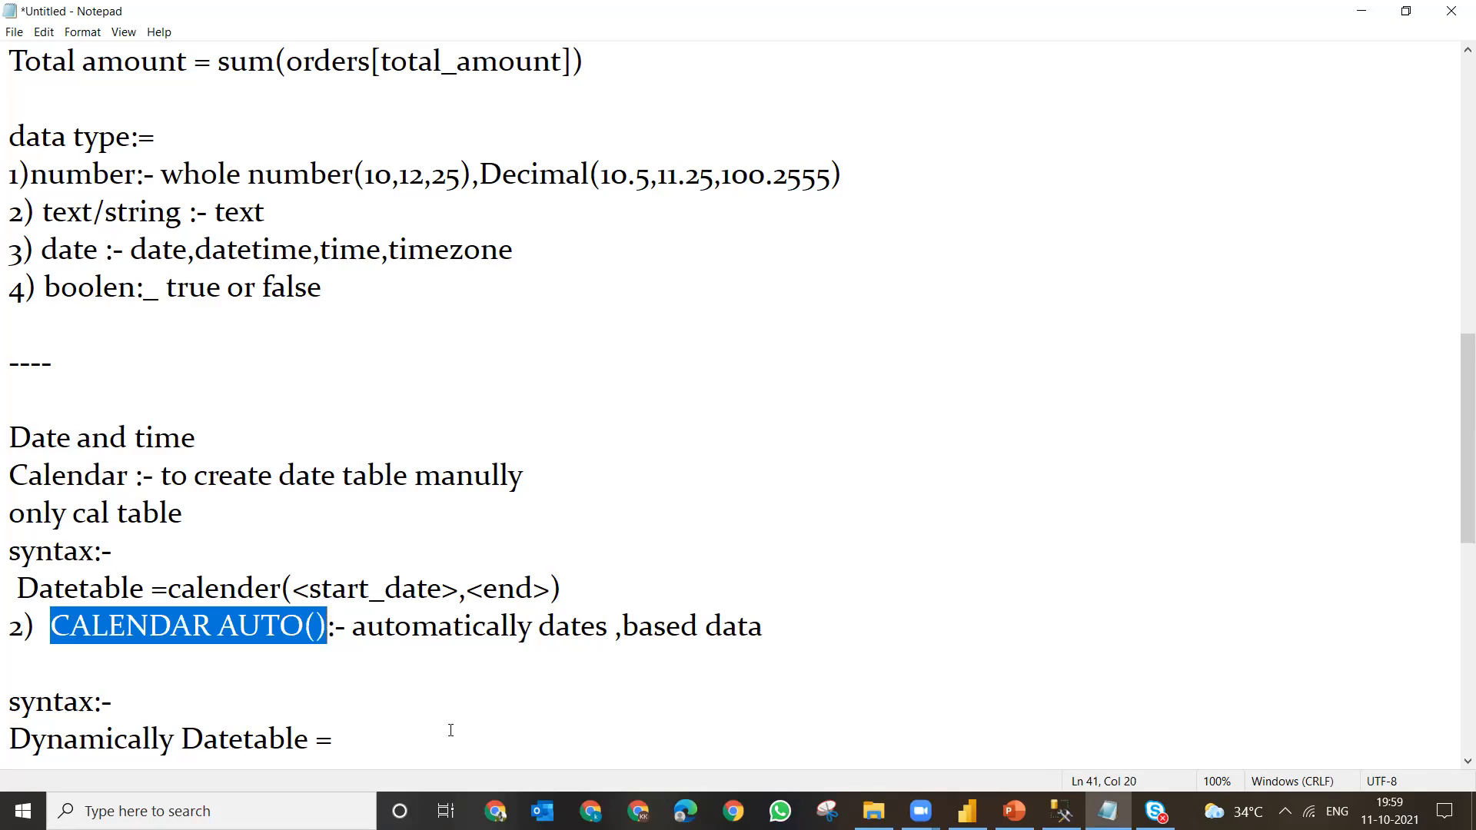
click(439, 739)
key(ctrl+v)
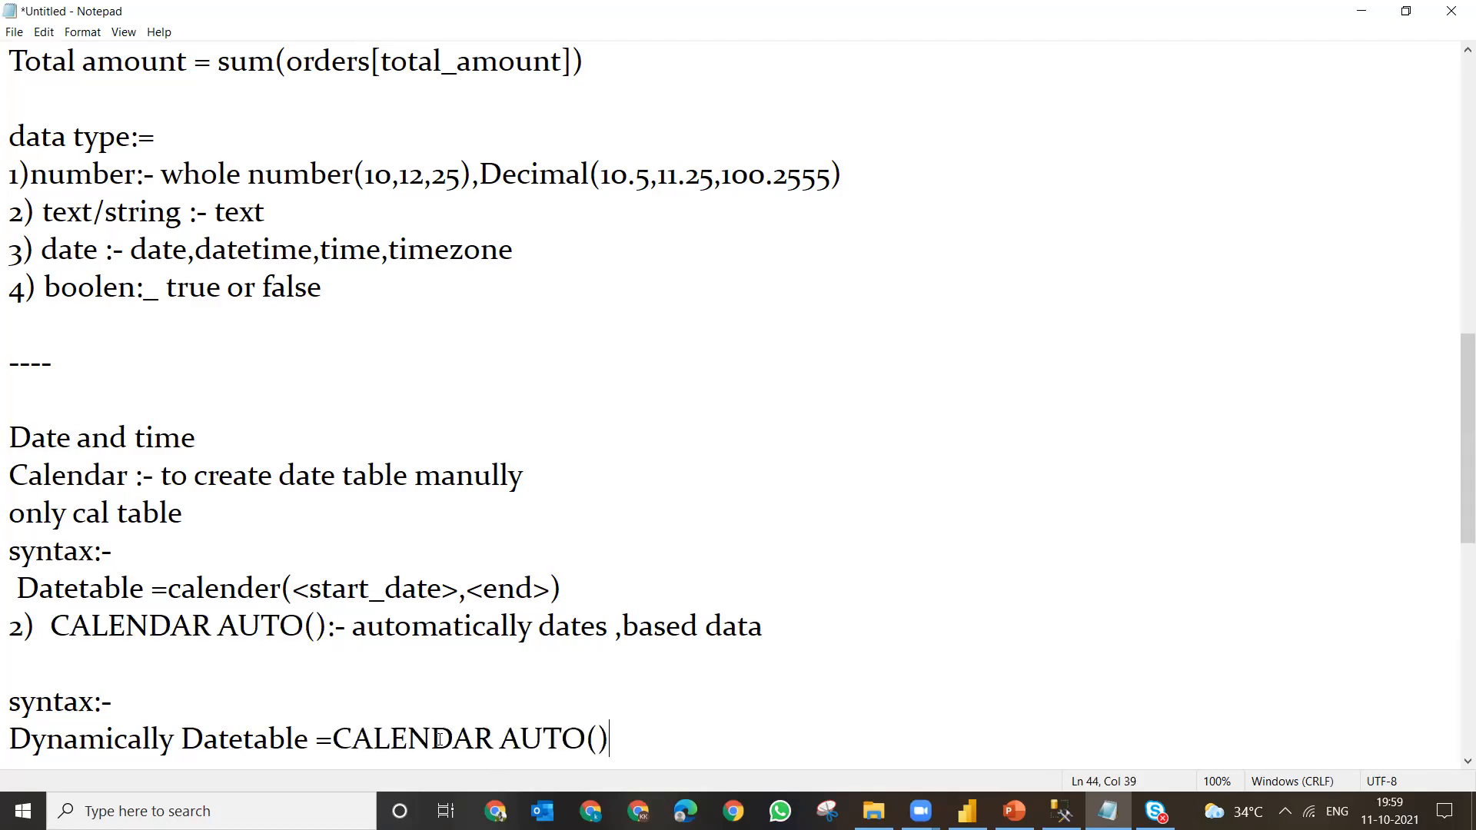
key(Return)
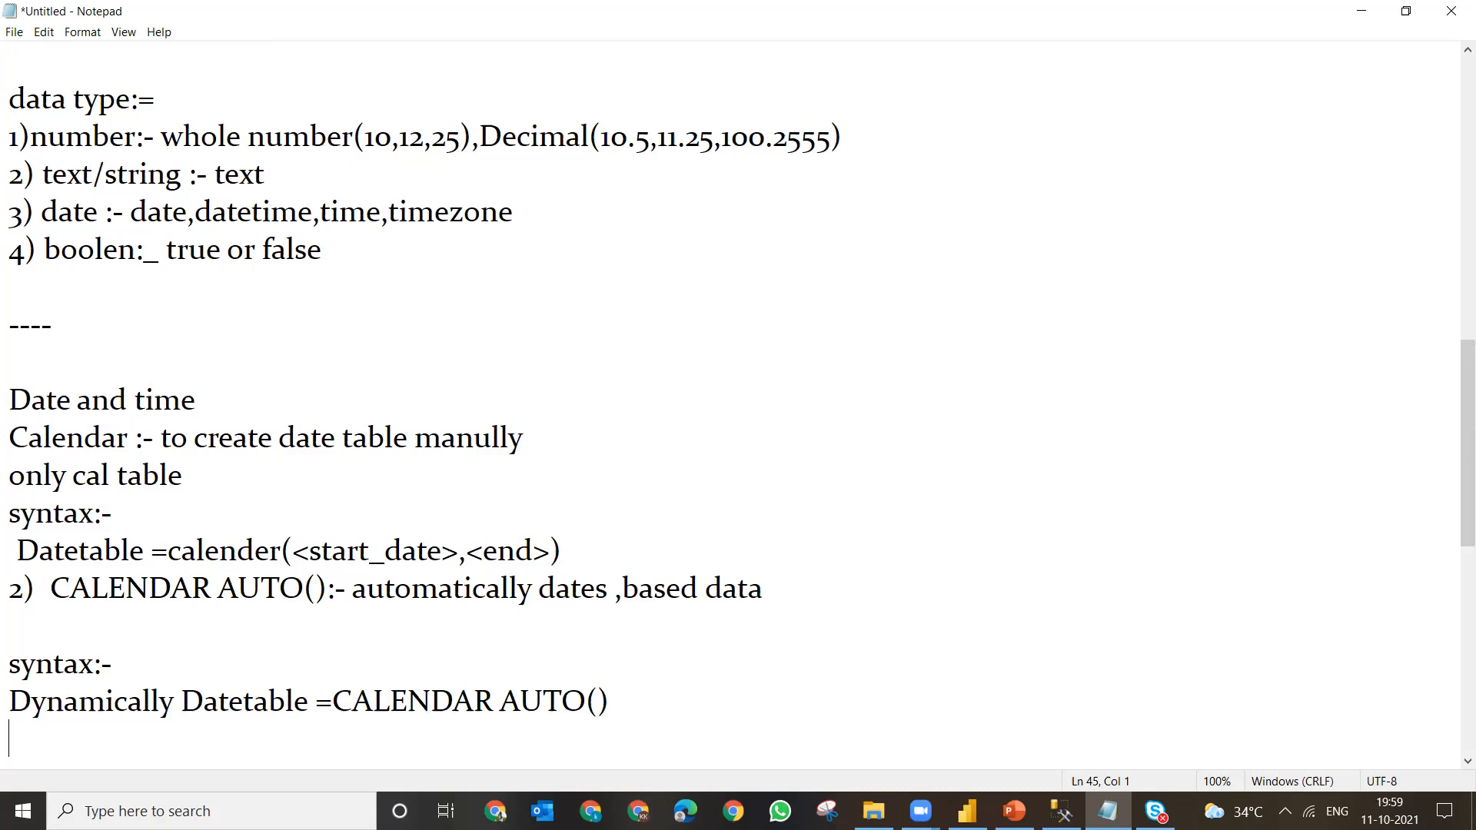
key(Return)
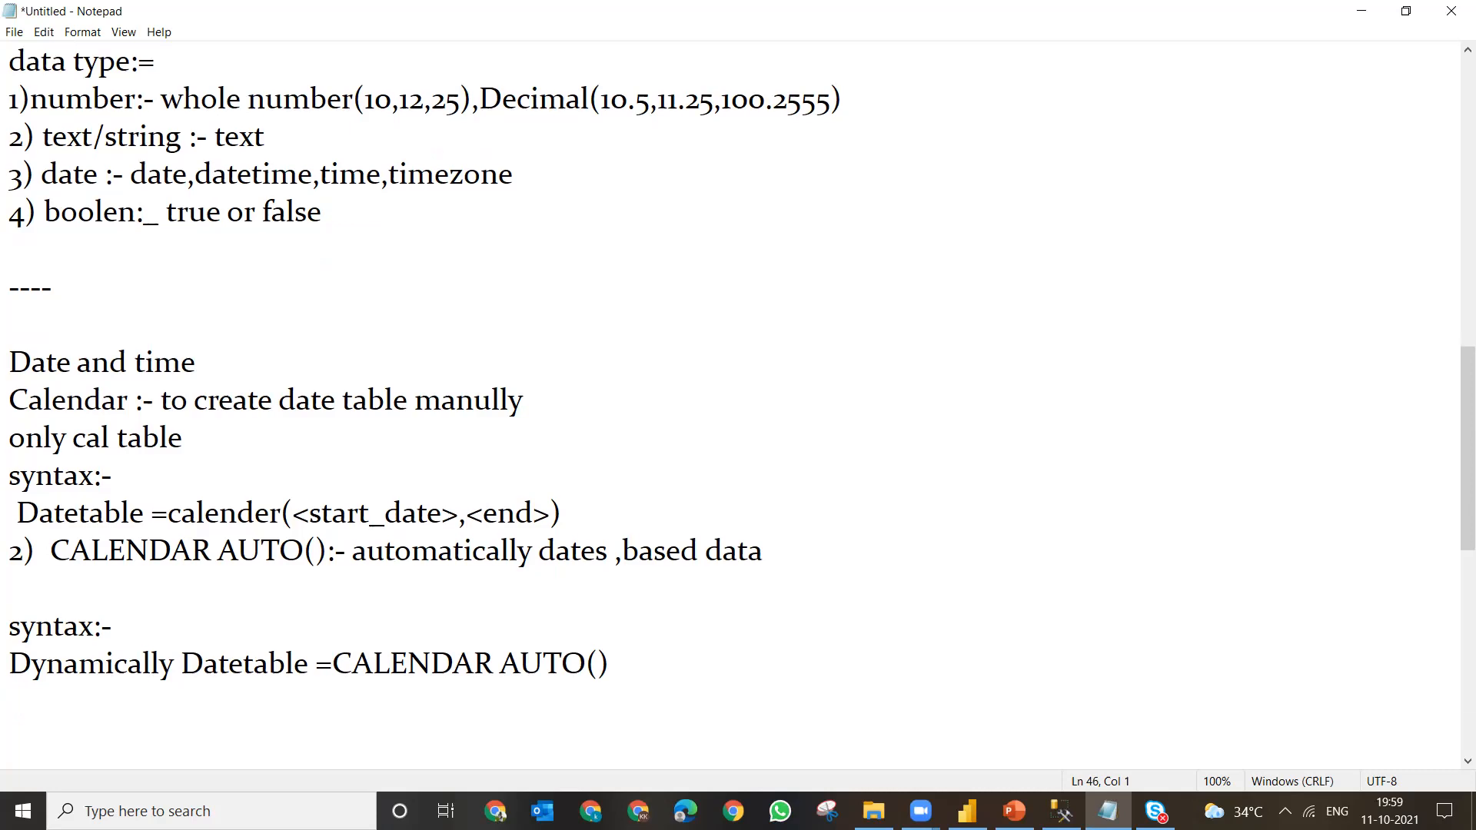
text(-)
key(BackSpace)
- Switch to Power BI Desktop and change the Date2 table's formula to CALENDARAUTO(3)
click(1362, 11)
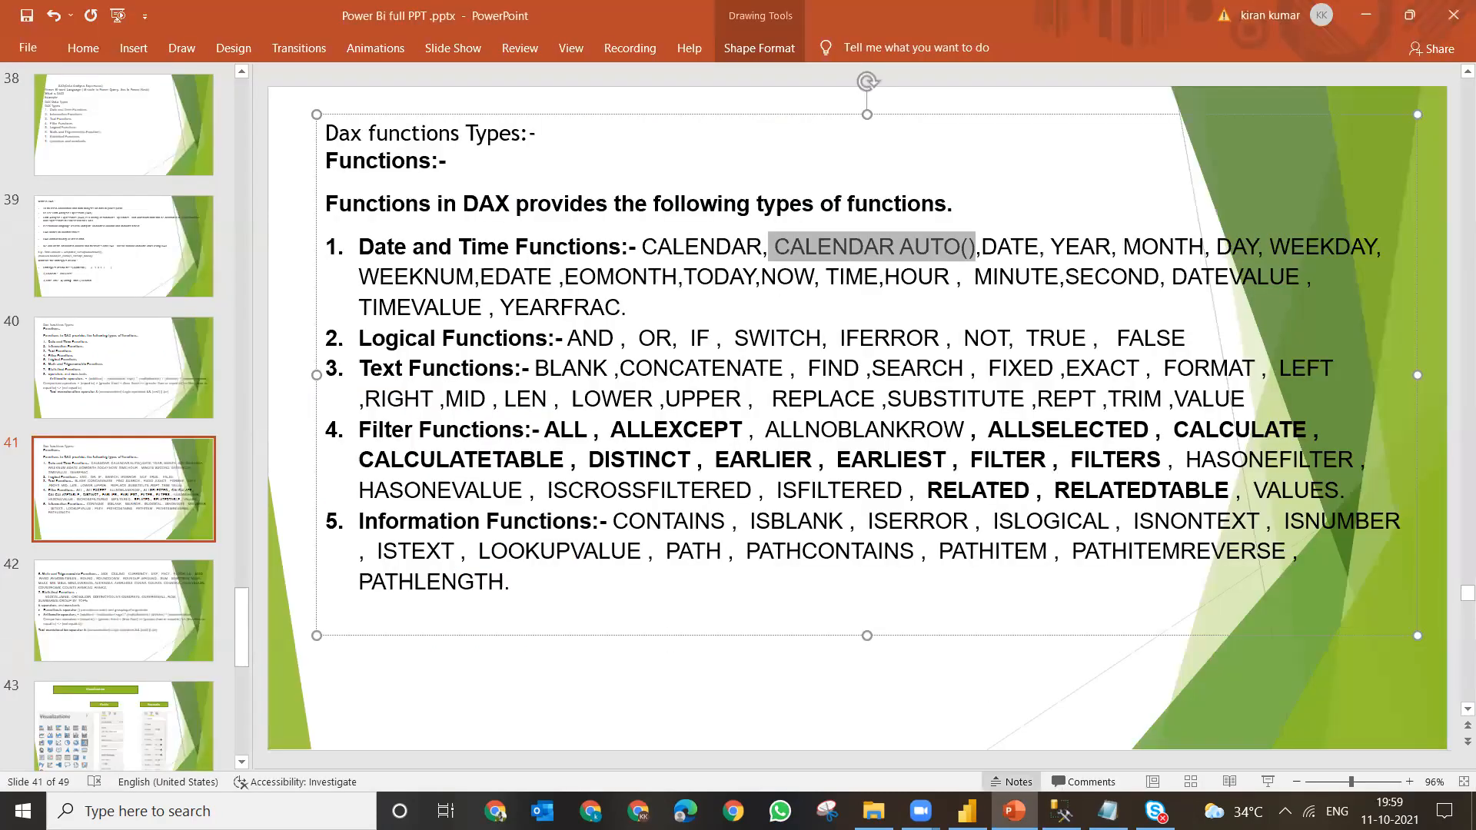
click(967, 811)
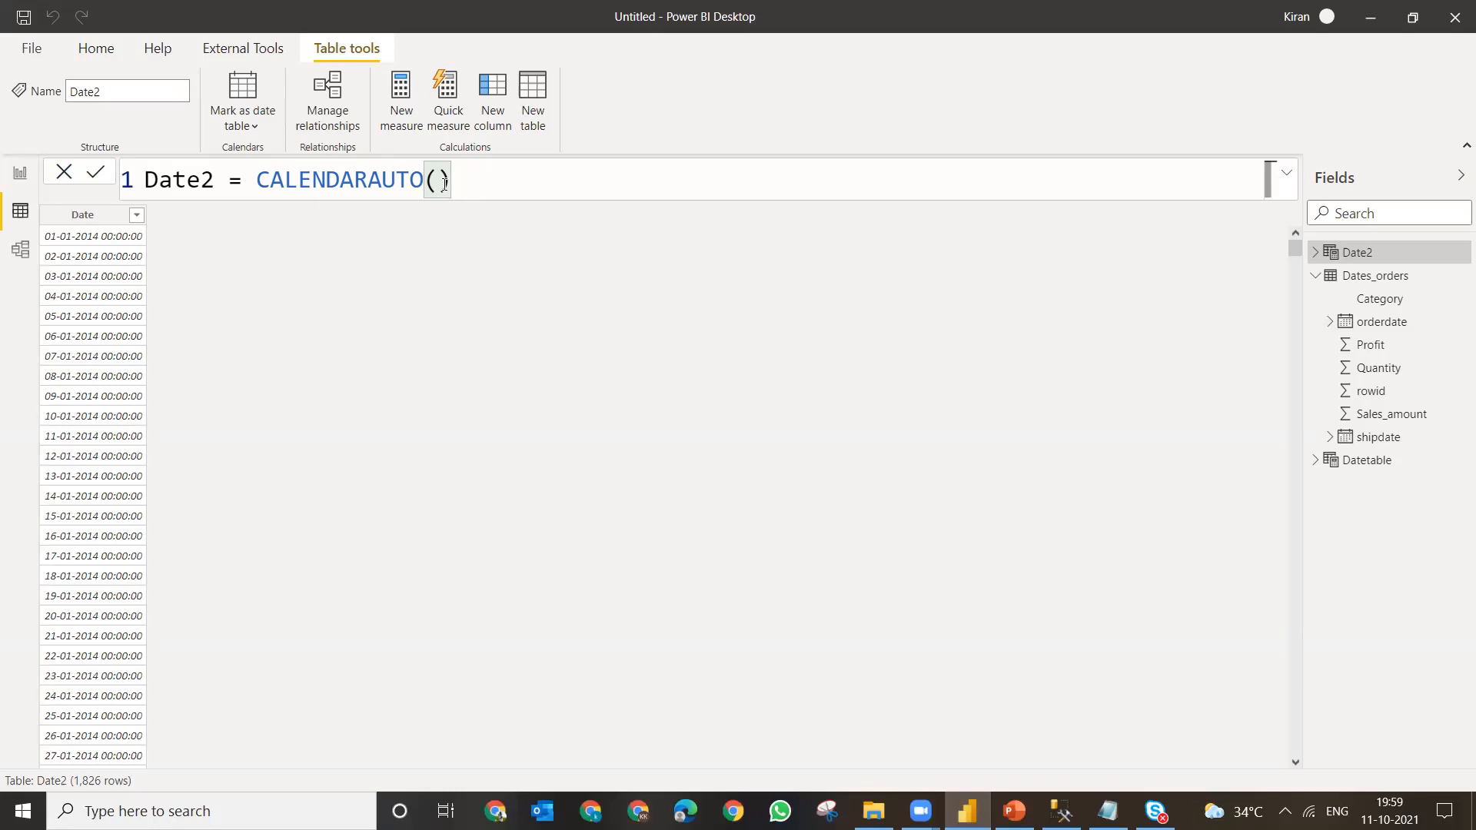
click(493, 183)
key(BackSpace)
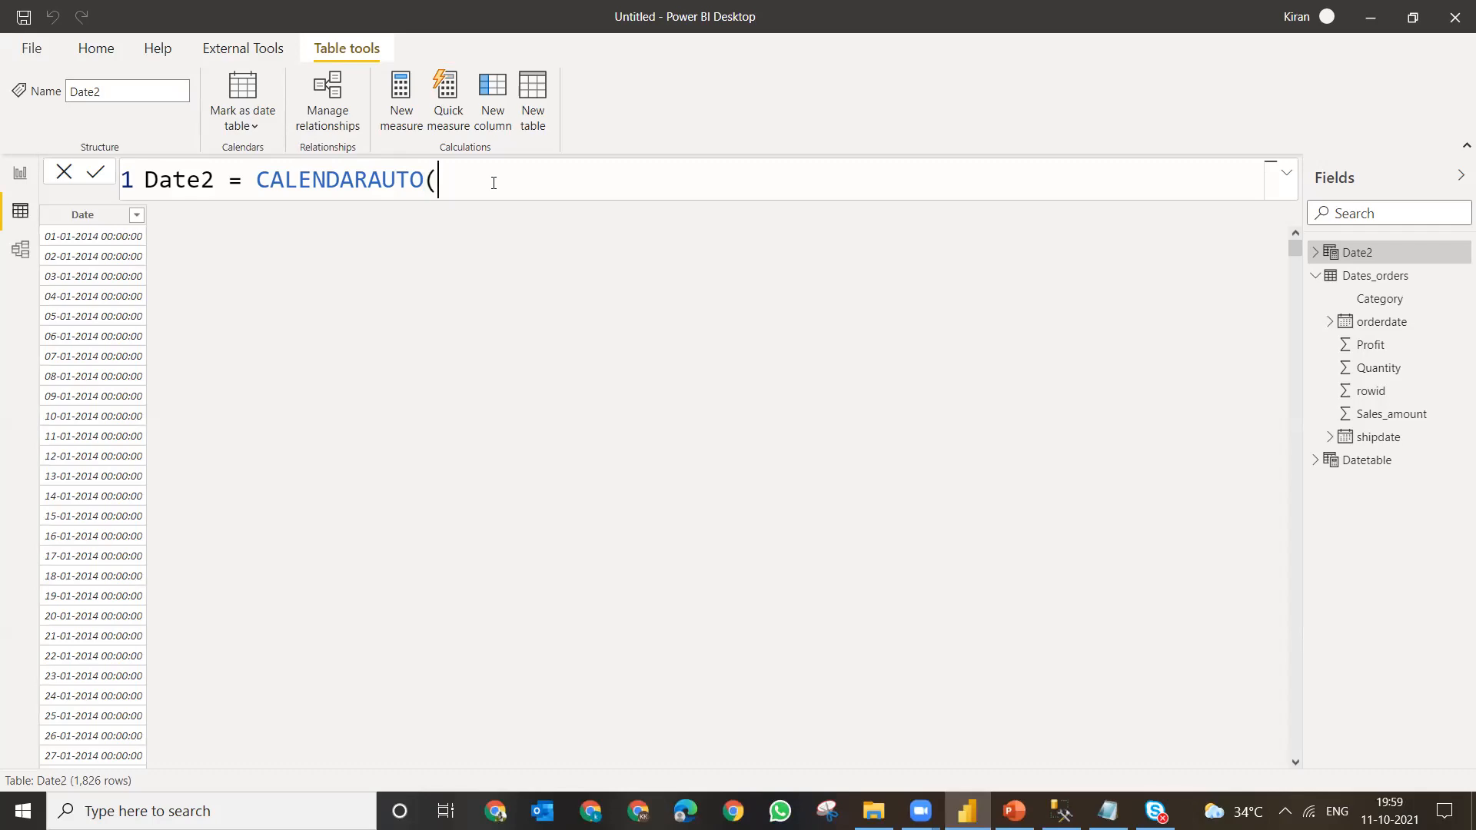
key(Num_Lock)
text(3)
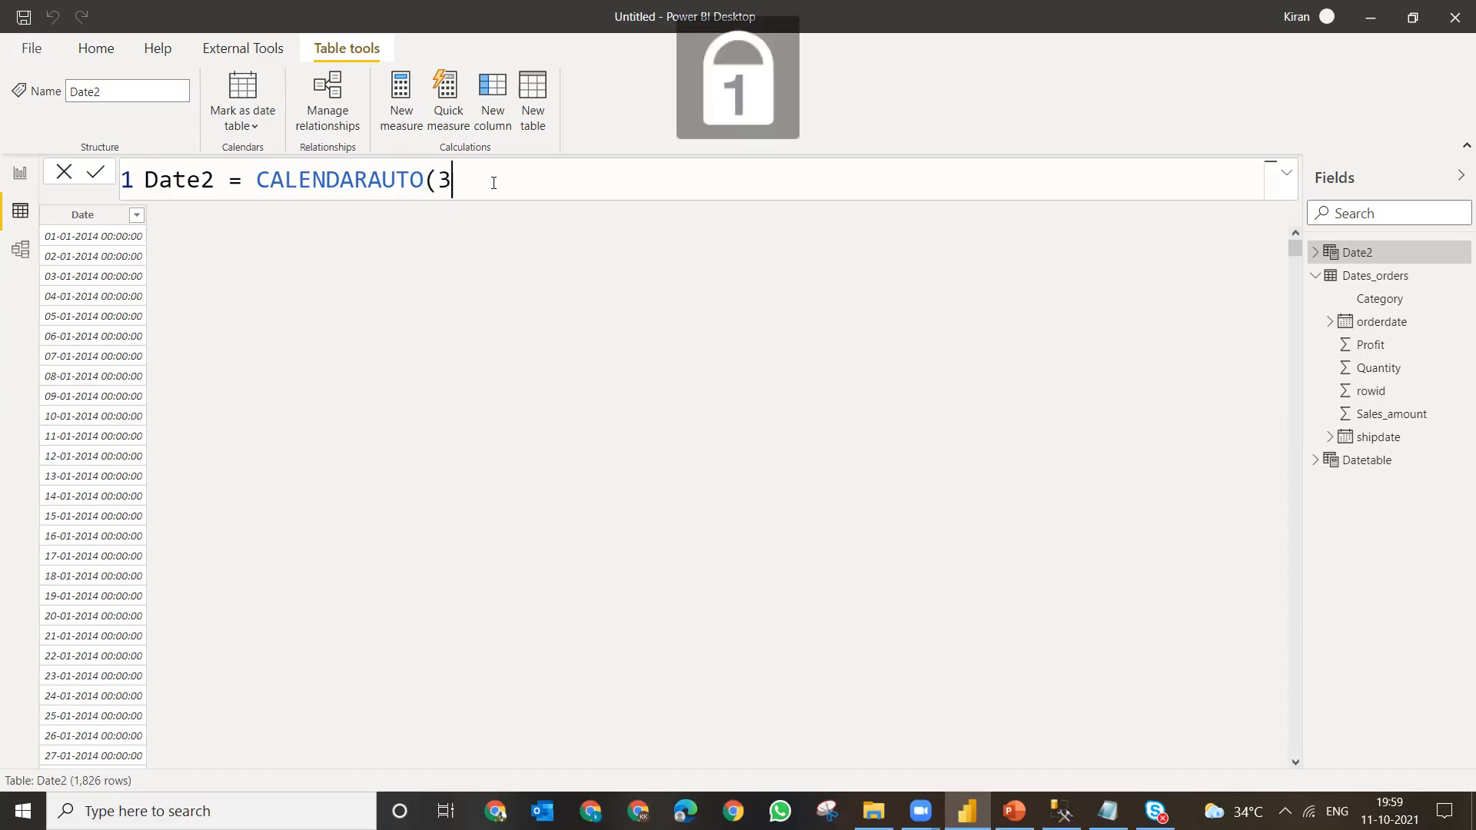
text())
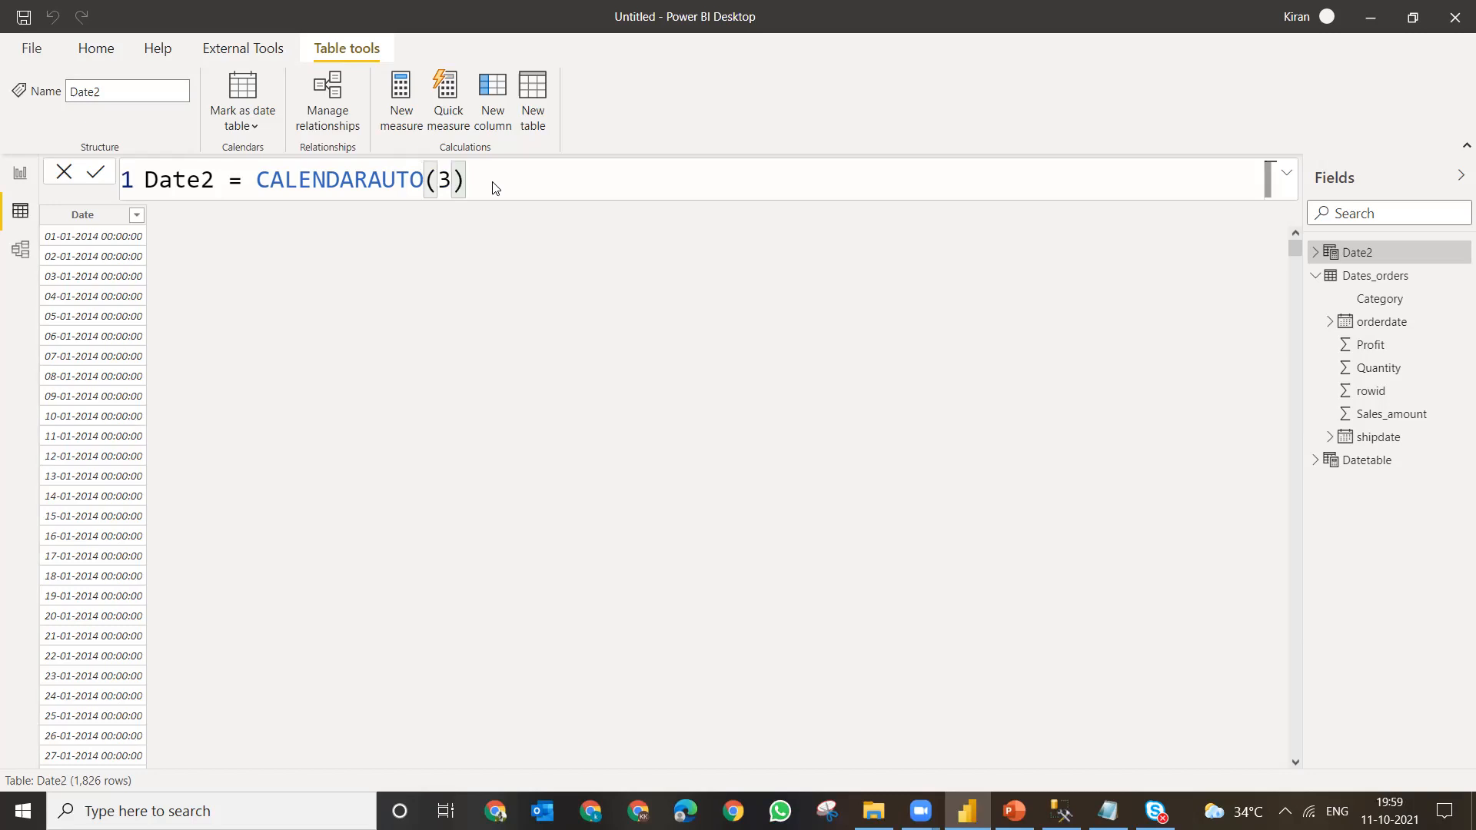
key(Return)
- Try 2 and 4 as the CALENDARAUTO argument in the Date2 formula
click(454, 187)
key(BackSpace)
text(2)
key(Return)
key(BackSpace)
text(4)
click(513, 183)
key(Return)
- Set the CALENDARAUTO argument of Date2 back to 3 and apply the formula
click(458, 178)
key(BackSpace)
text(3)
key(Return)
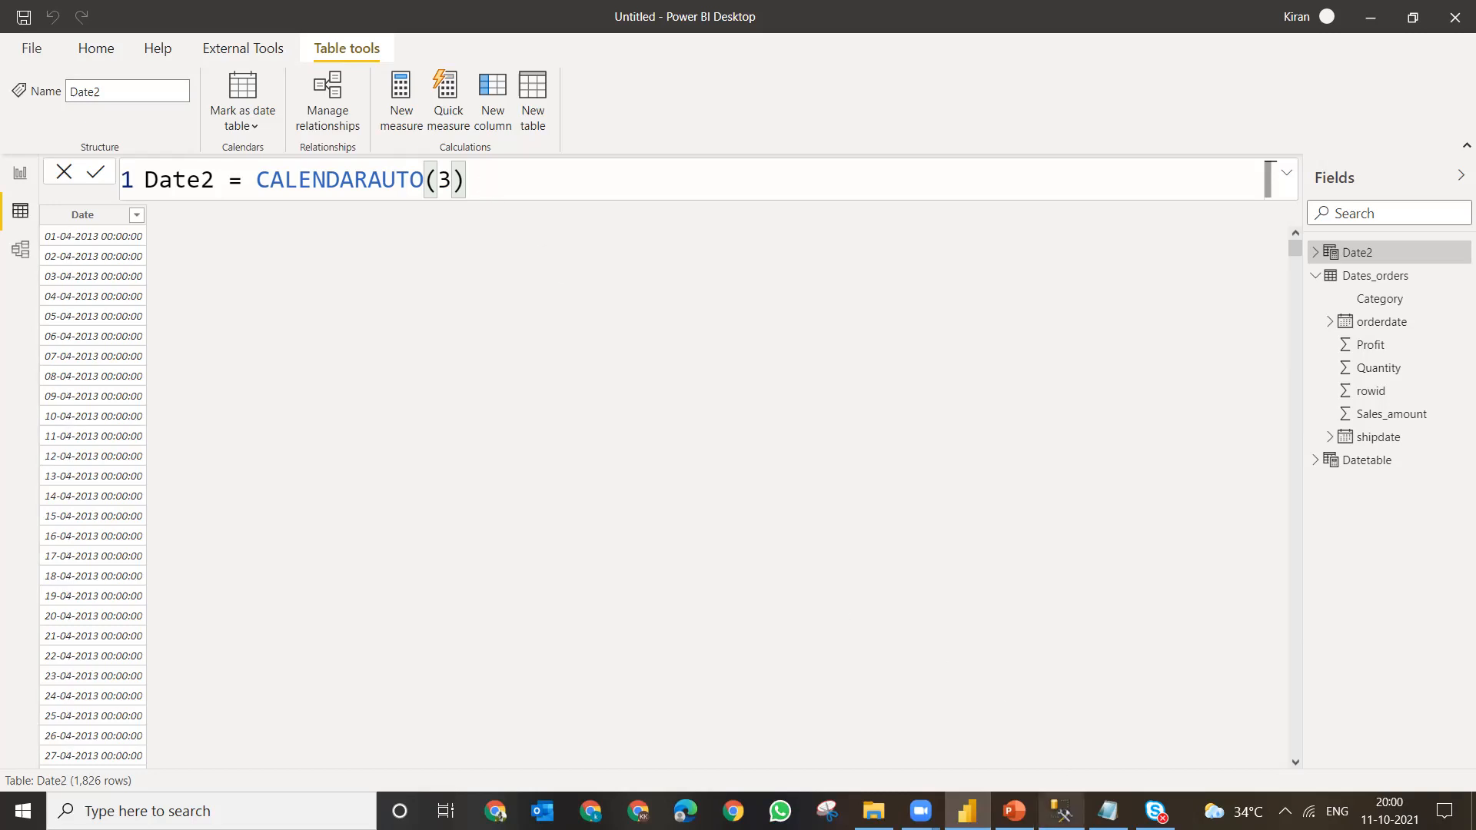
- Check the minimum order date in the SQL Server Management Studio results against the first date of Date2 in Power BI Desktop
click(1061, 811)
key(alt+Tab)
click(1062, 811)
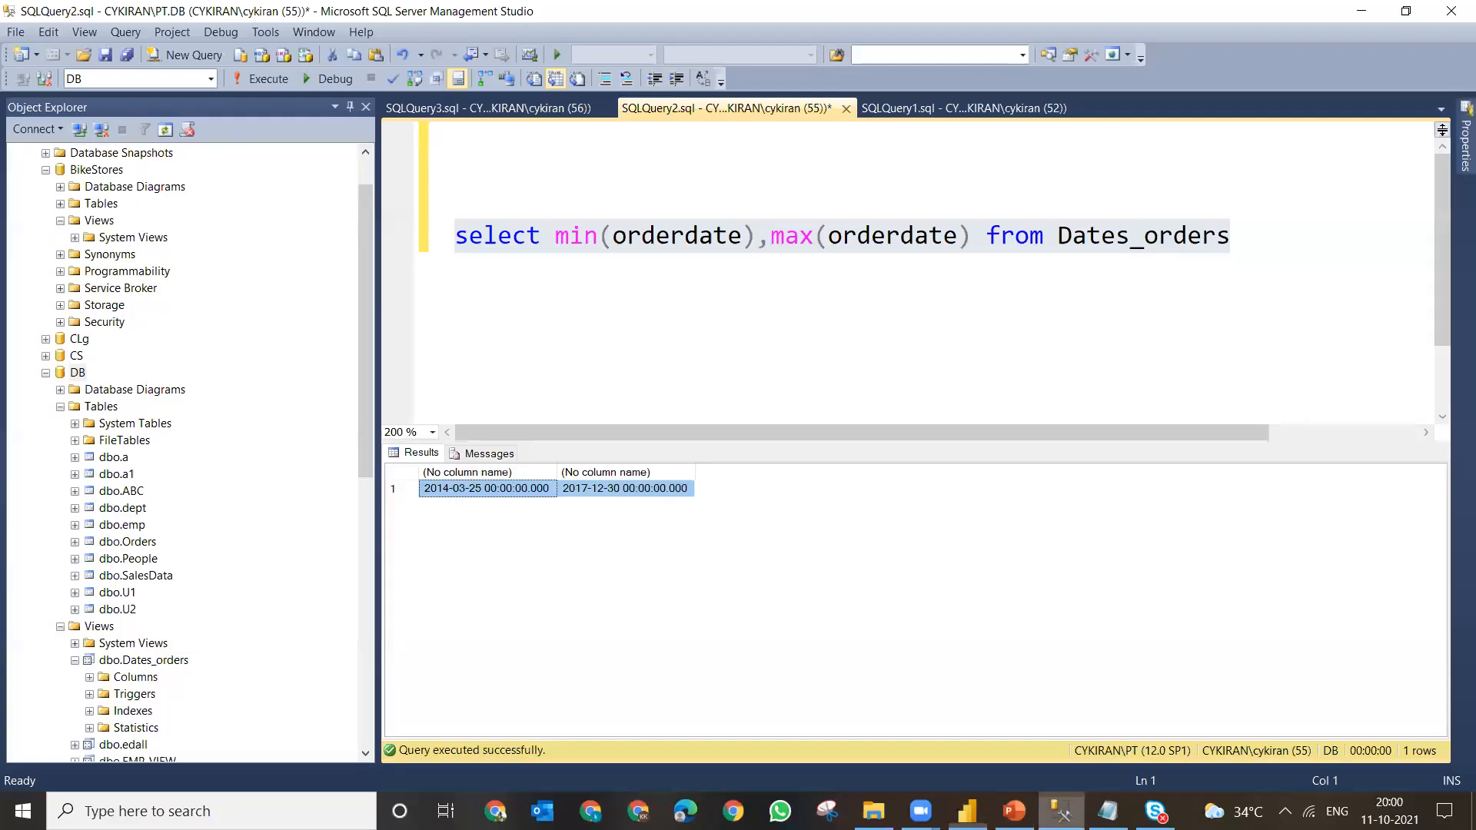
click(451, 492)
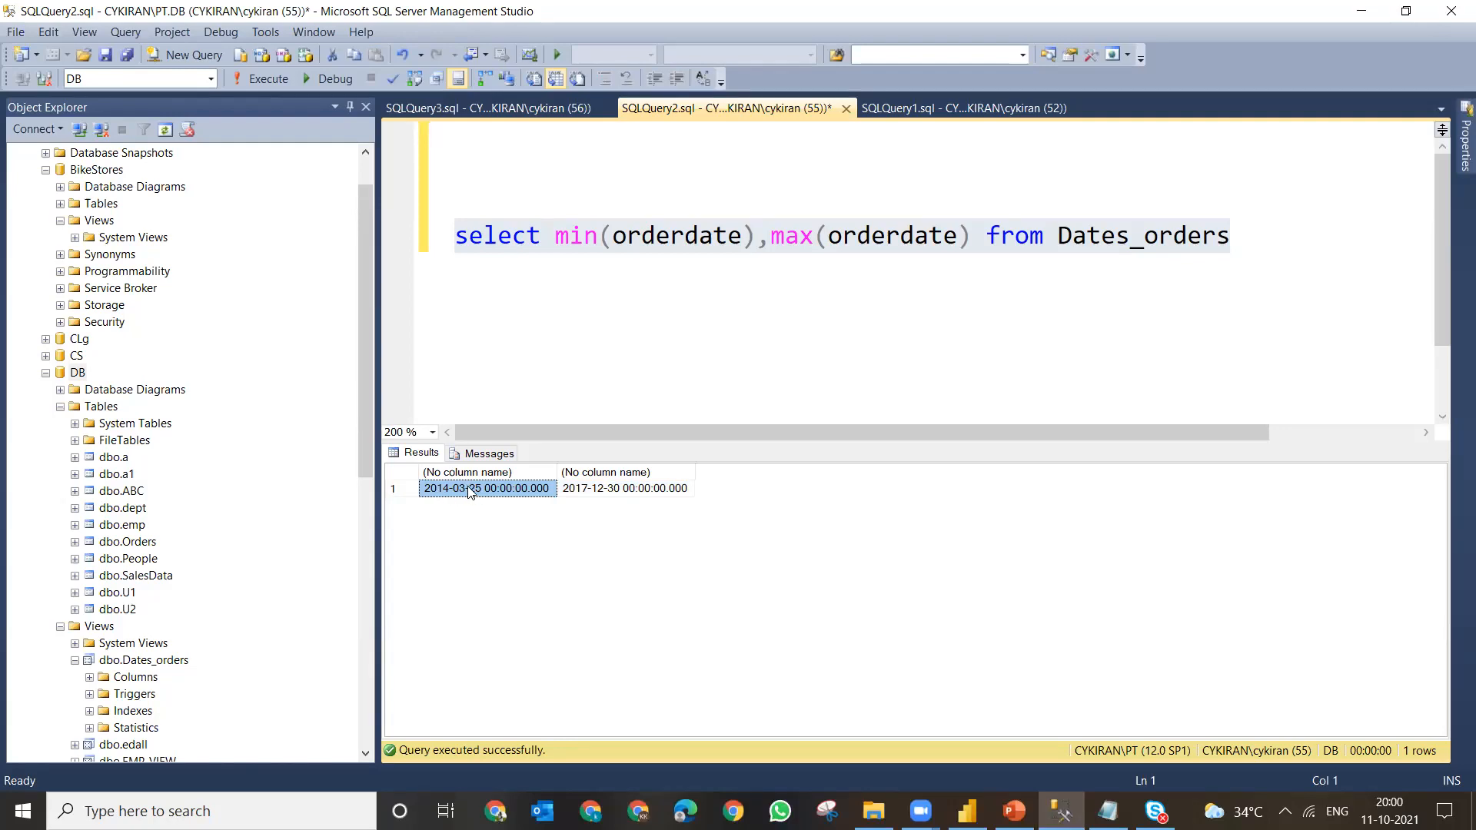
click(1362, 10)
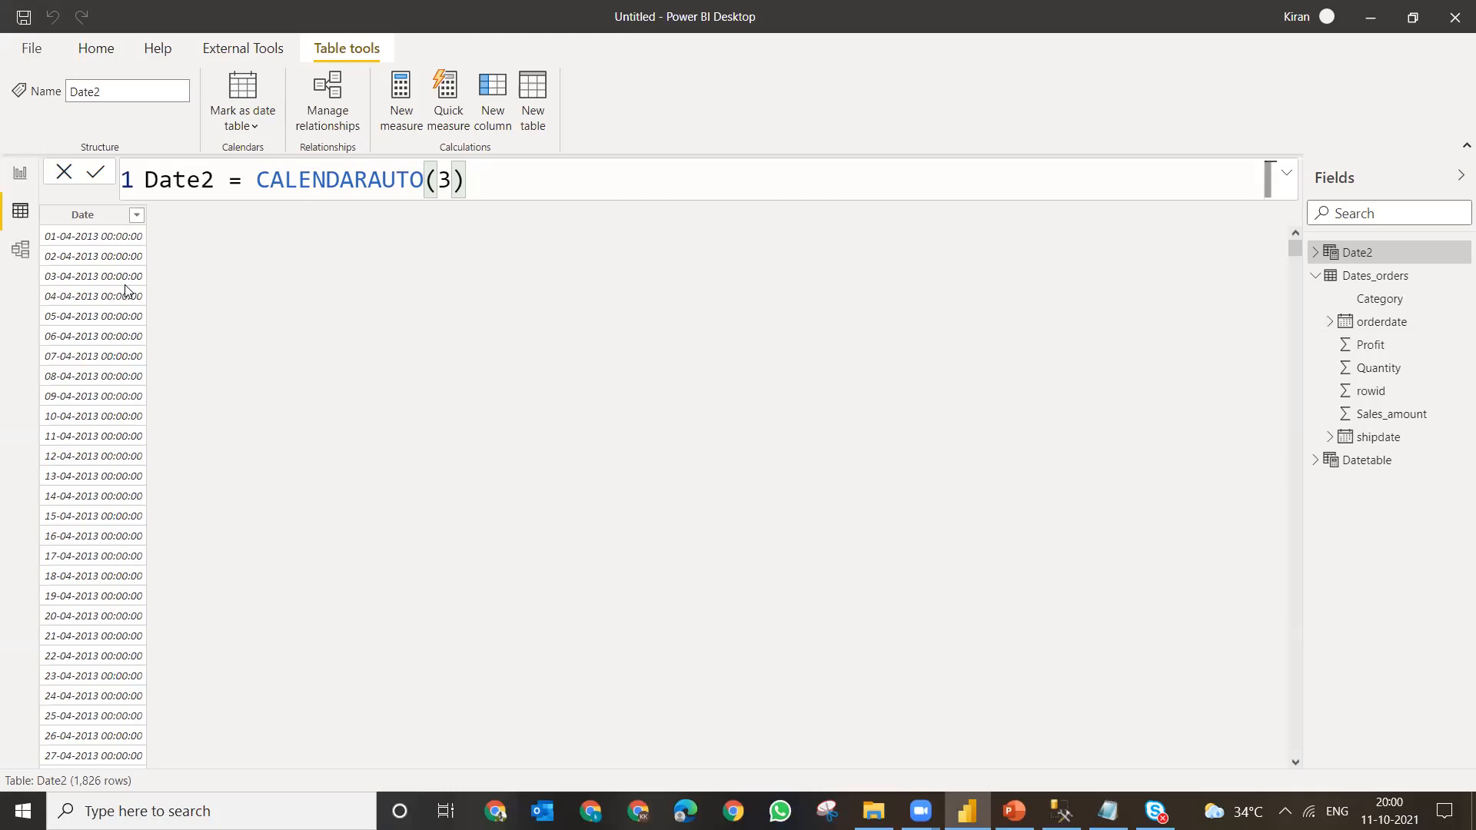
click(62, 239)
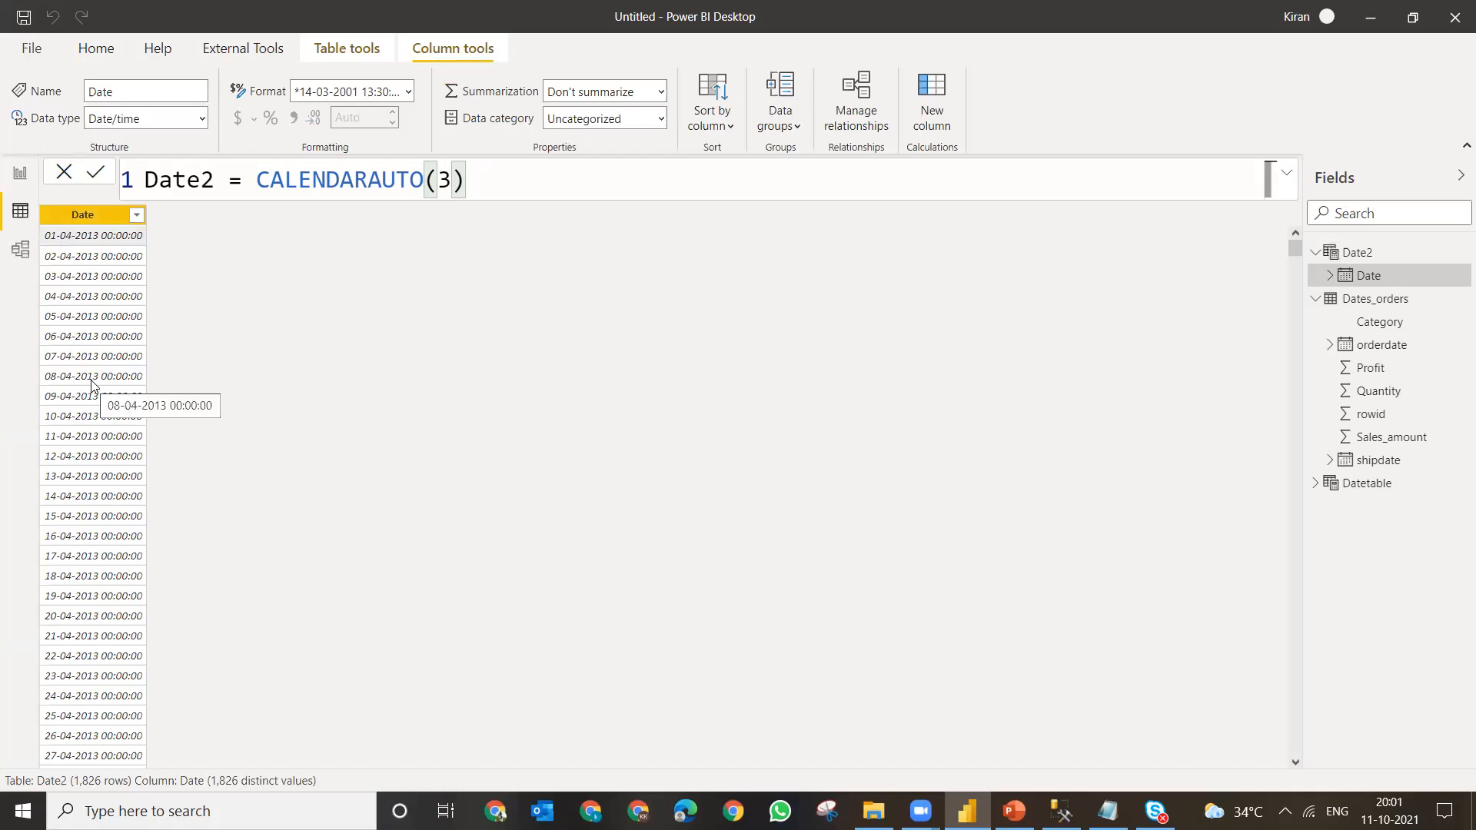
- Copy the whole formula "Date2 = CALENDARAUTO(3)" into the Notepad notes below the Dynamically Datetable line
click(533, 180)
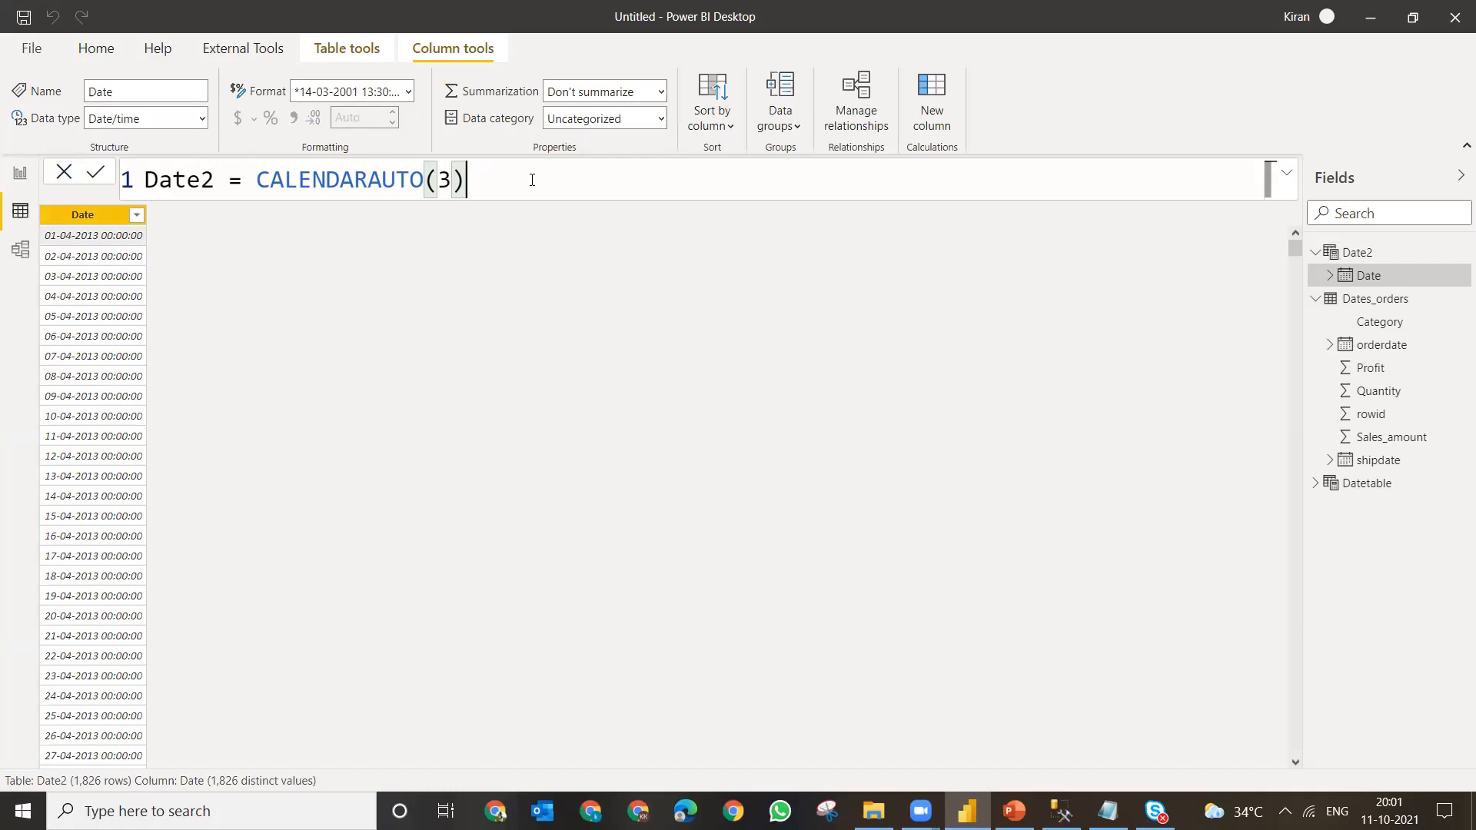
key(ctrl+a)
key(ctrl+c)
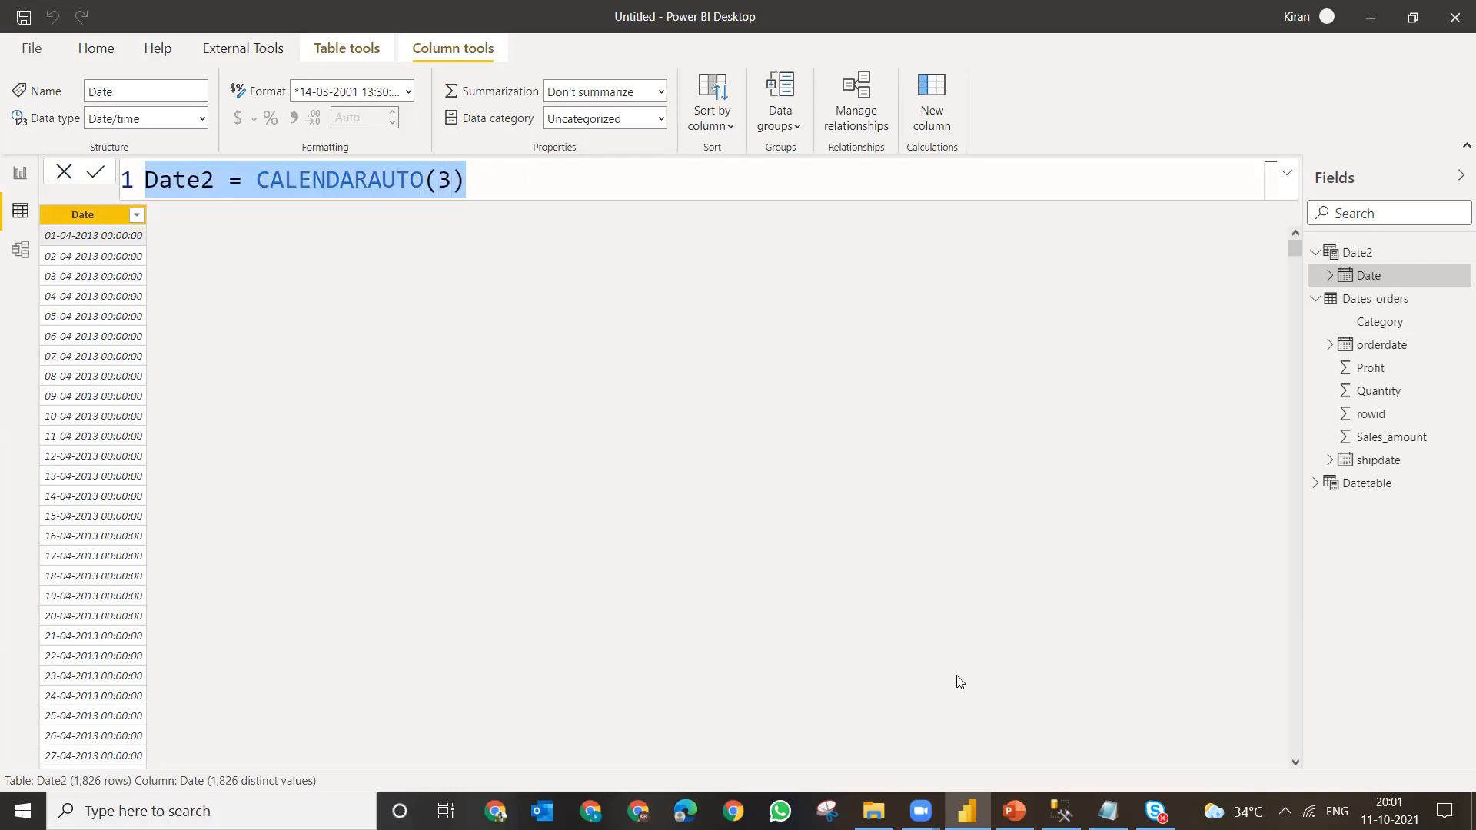
click(1108, 812)
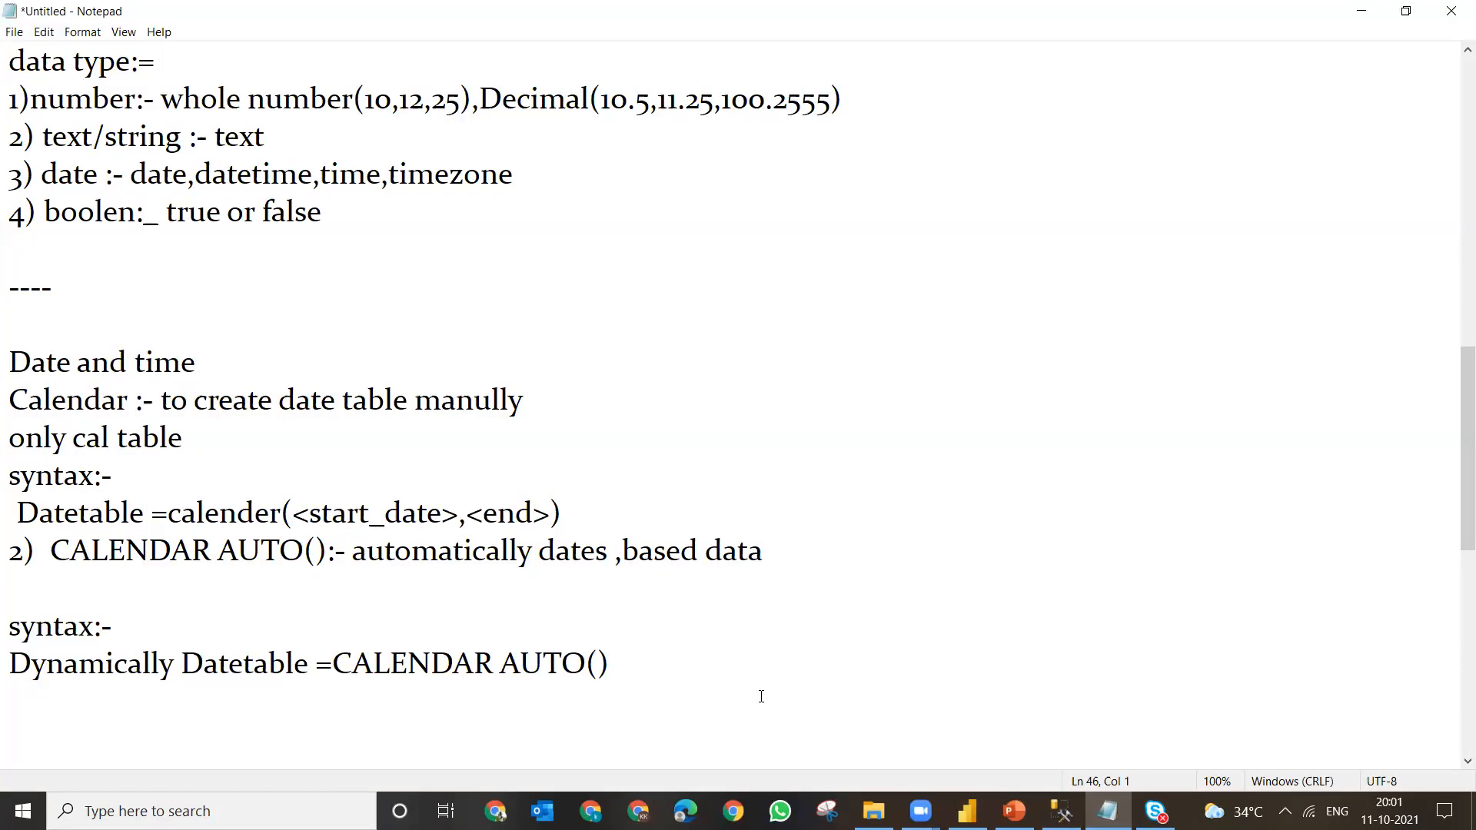
key(ctrl+v)
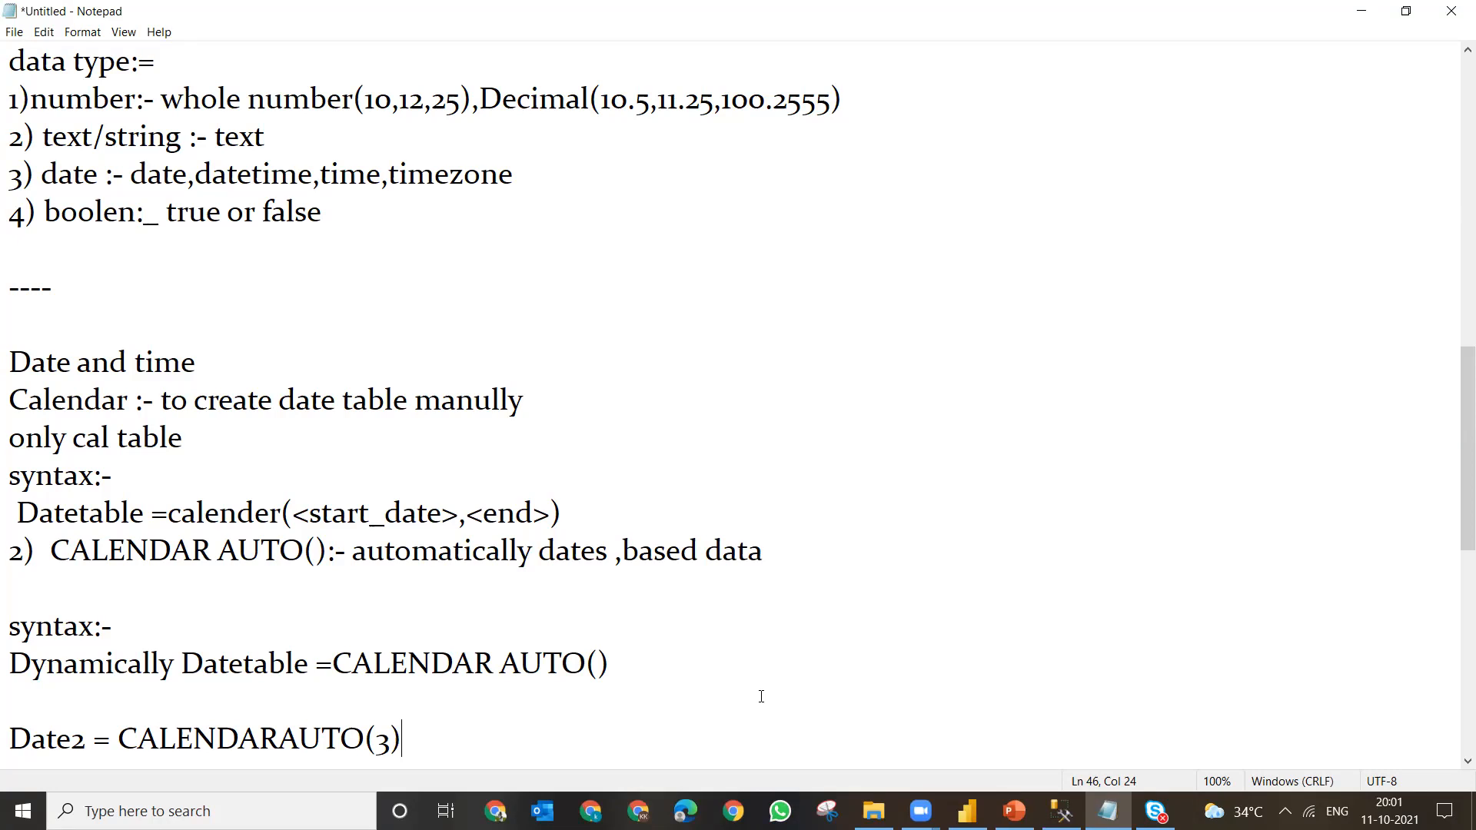
- Add the note "3) Date:- to create date" on a new line below the Date2 formula in Notepad
key(Return)
text(3)
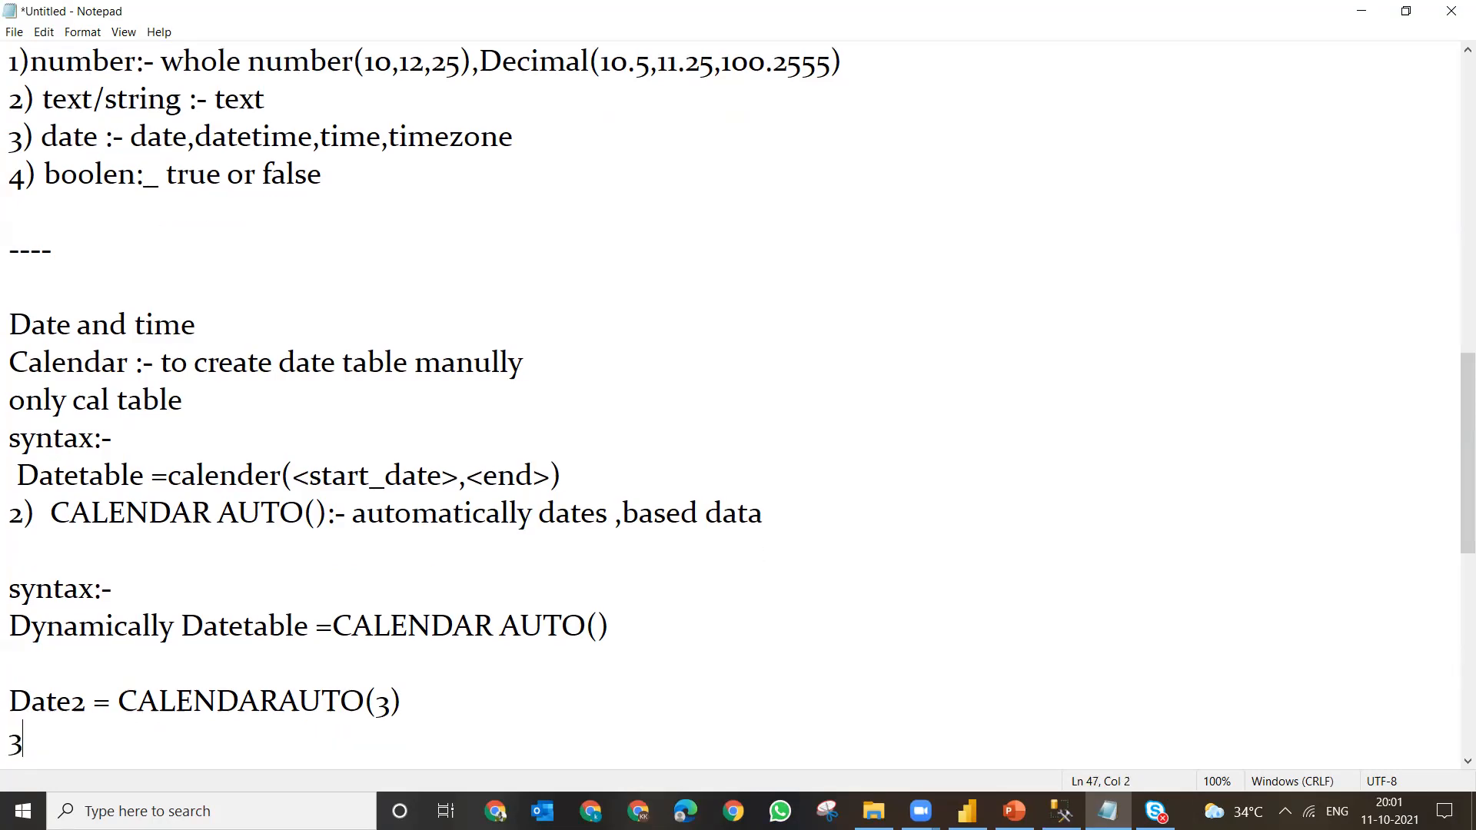
text() Date)
text(:-)
text(t)
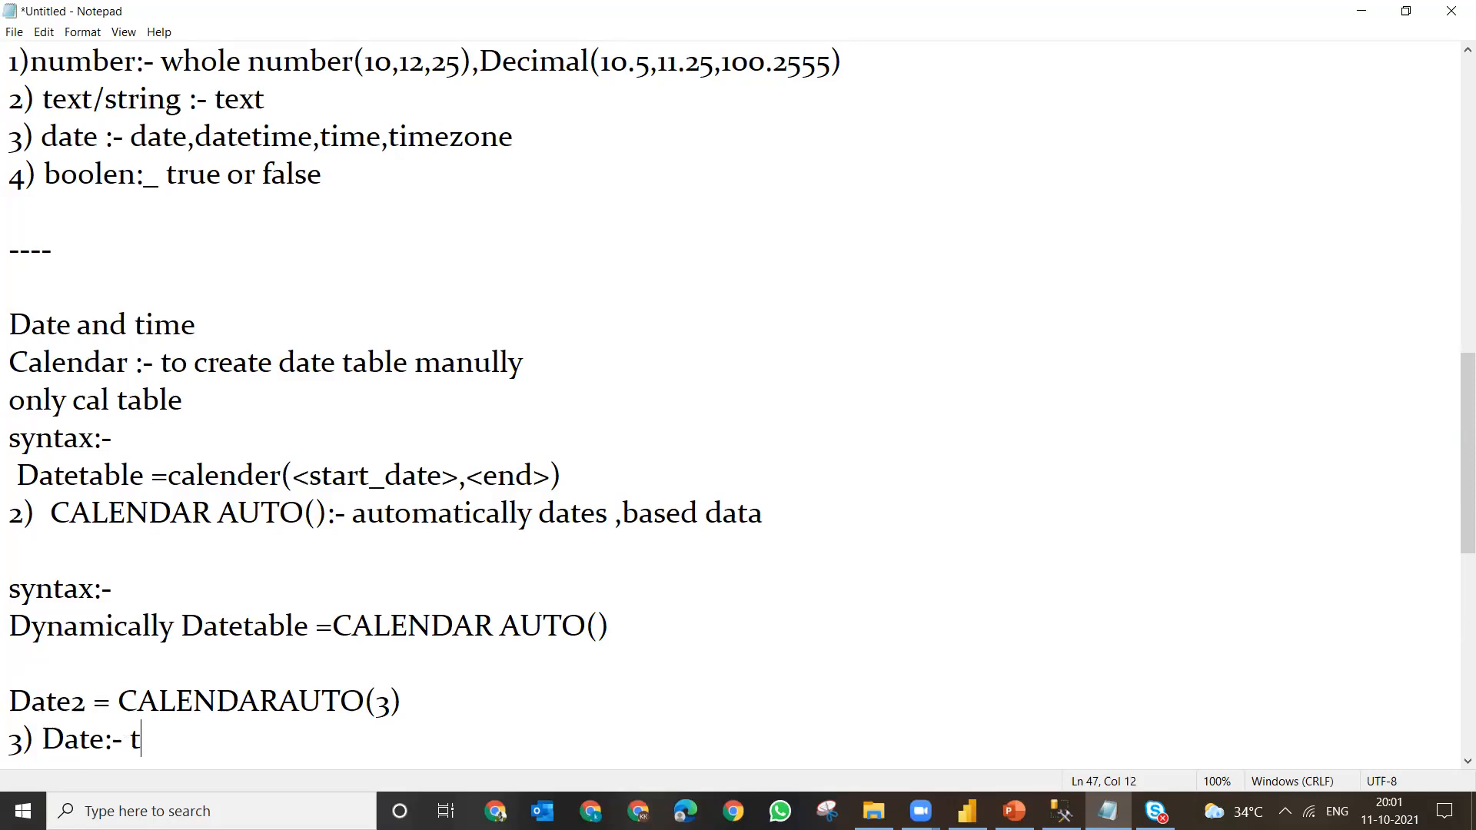
text(o create )
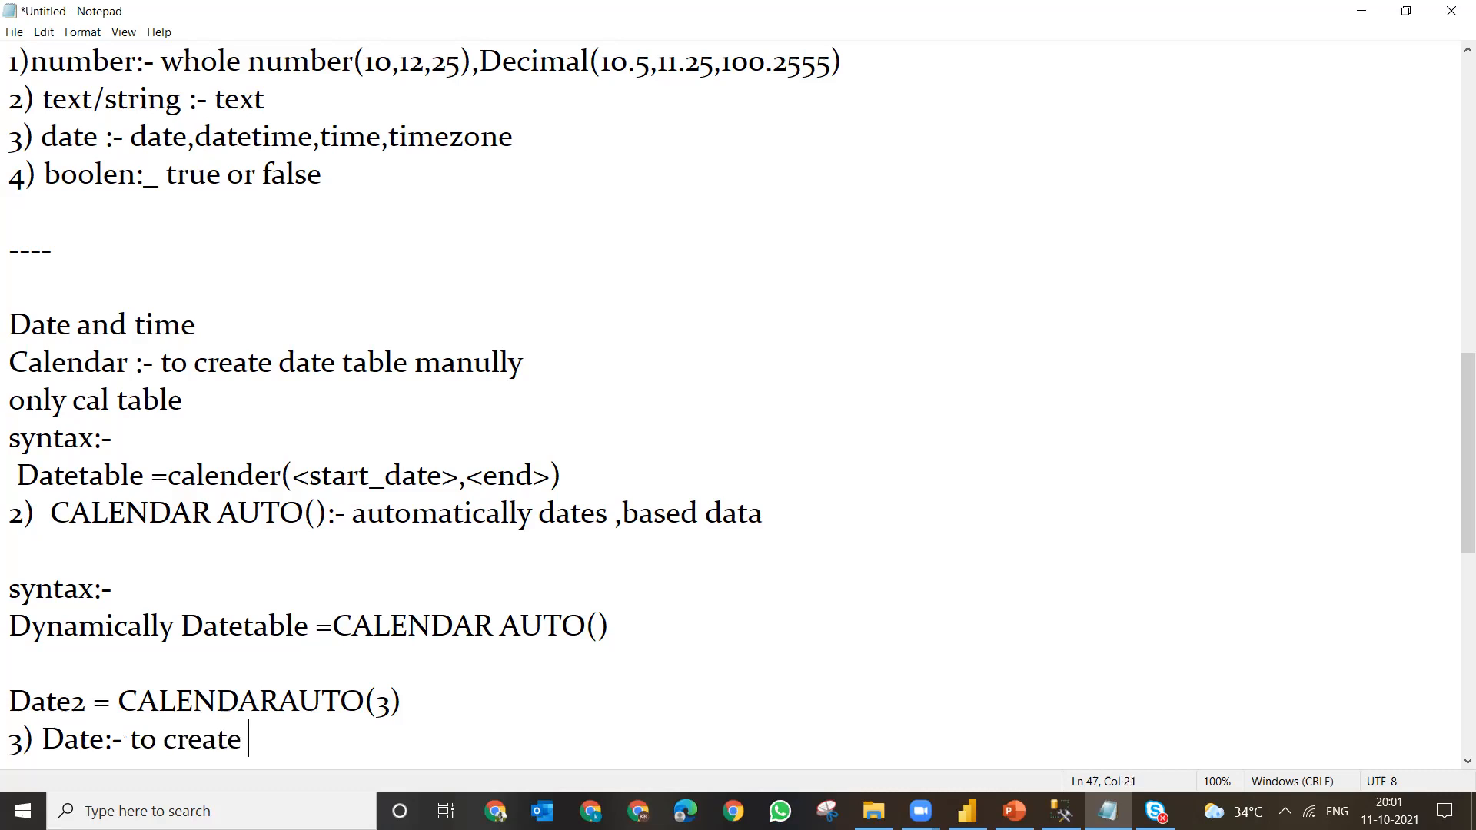
text(date)
- Switch to Power BI Desktop, add a new calculated column to Datetable and start its formula with "Date=DATE("
click(967, 811)
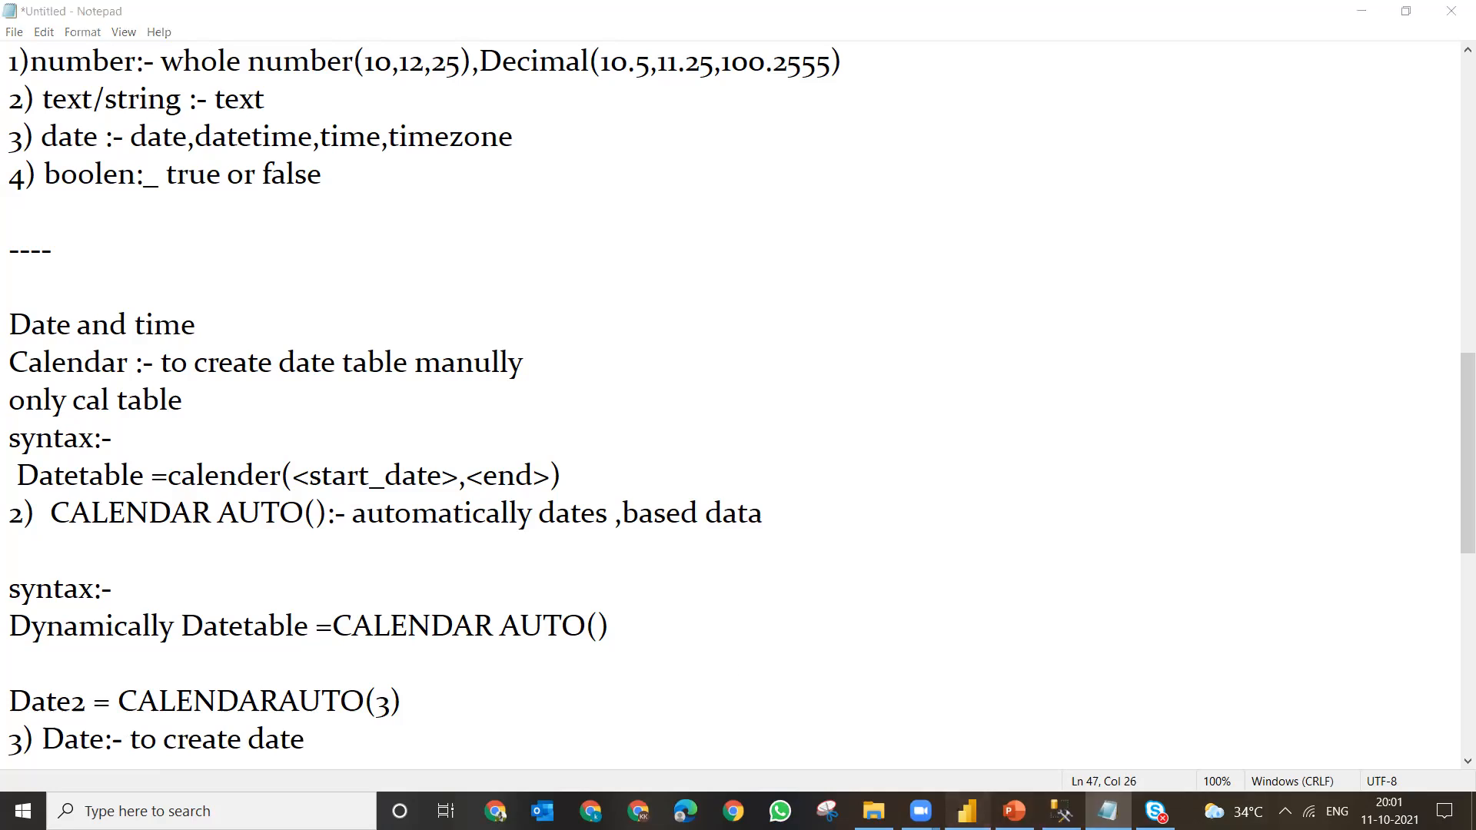
click(369, 353)
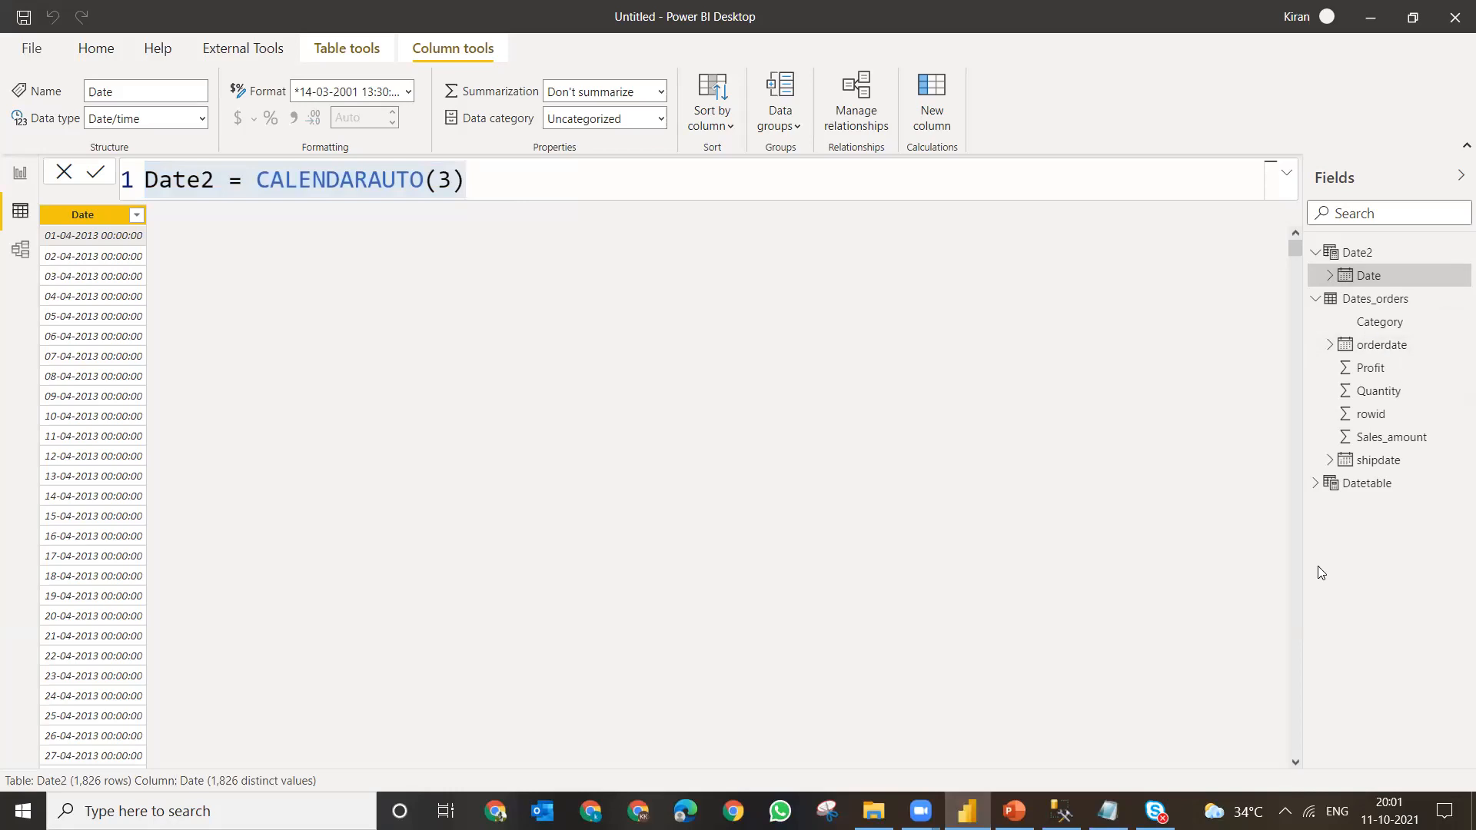
click(1367, 489)
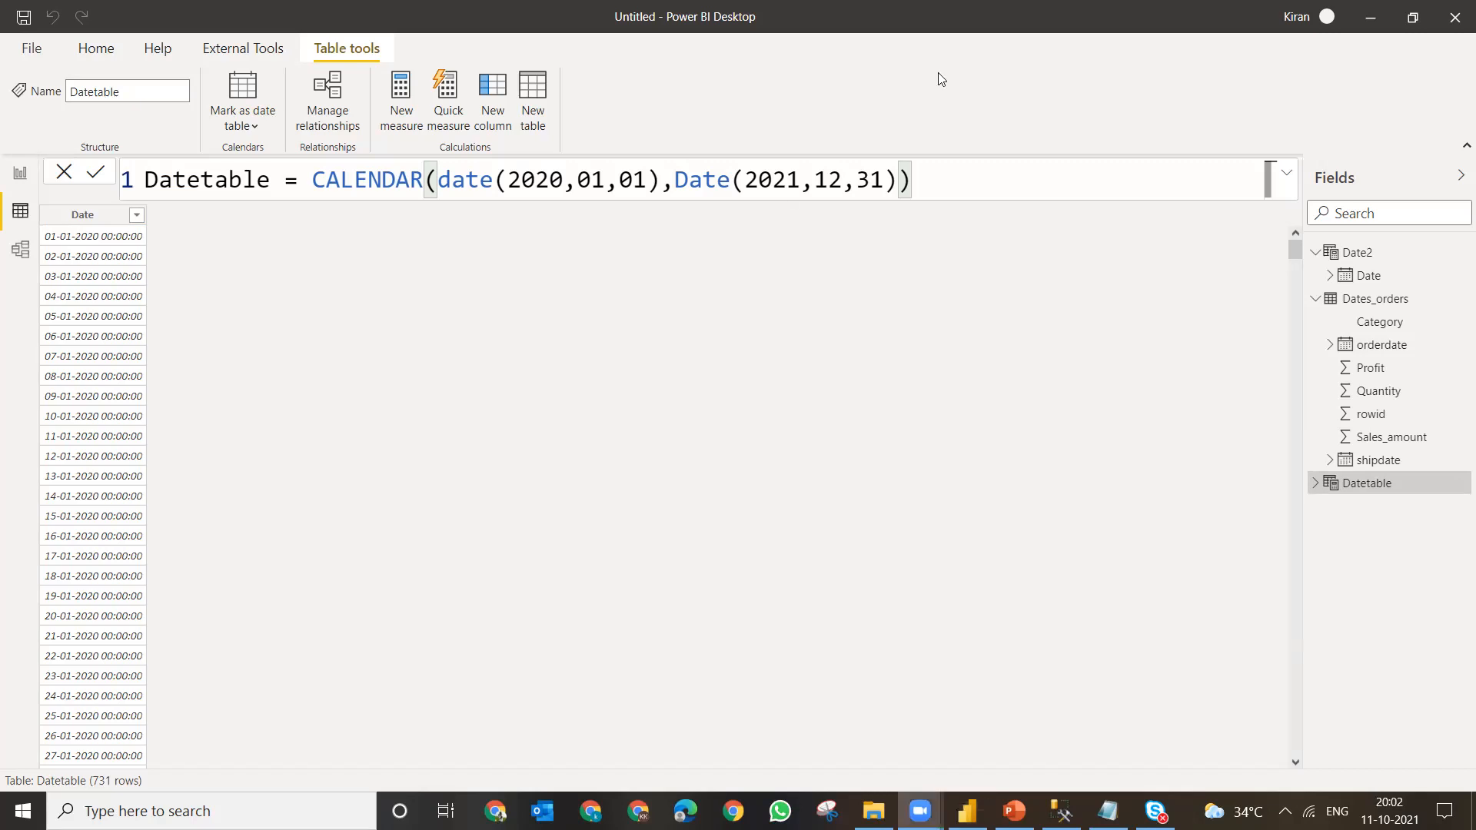
click(493, 112)
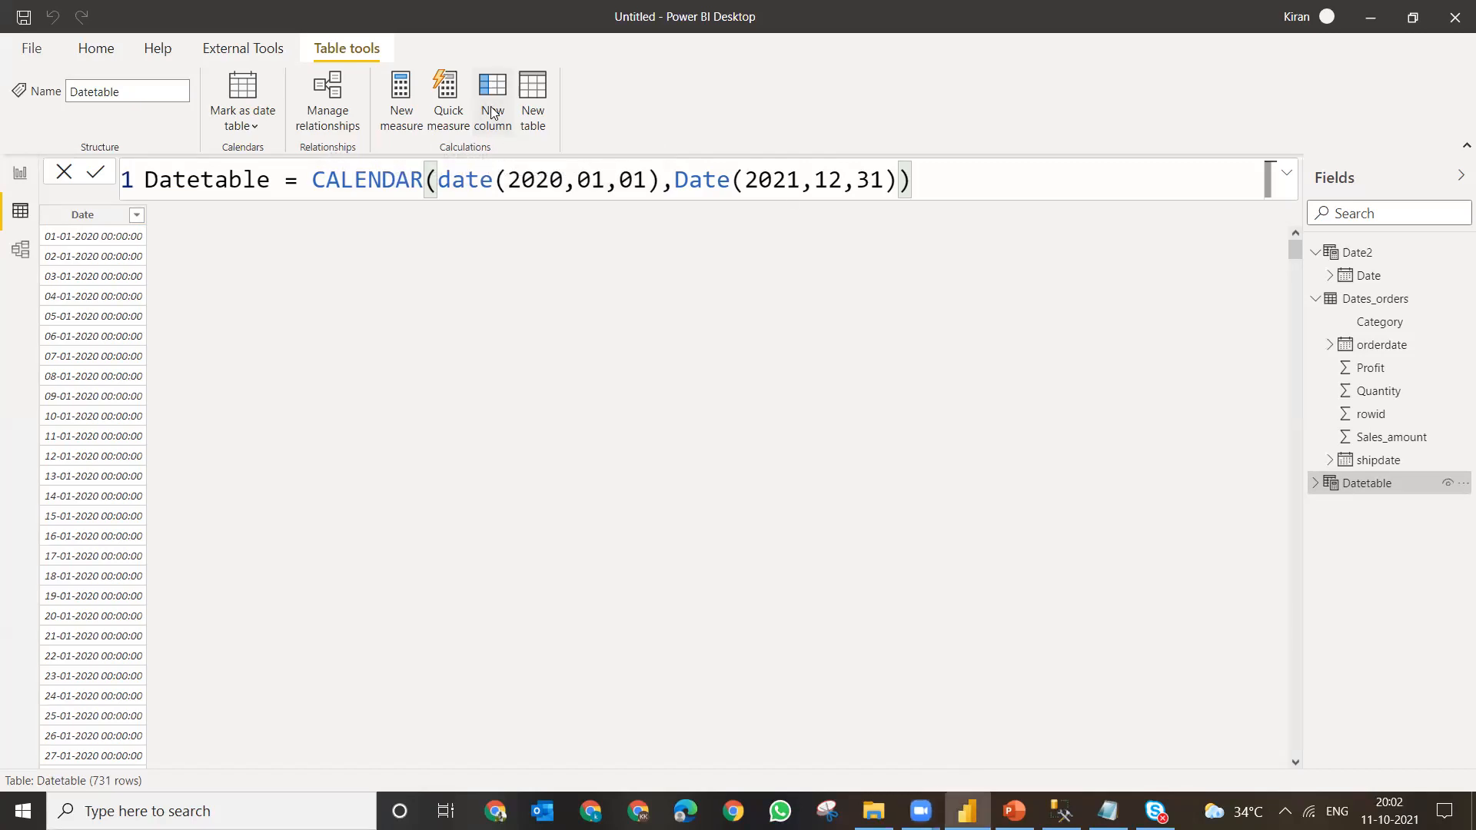
click(493, 112)
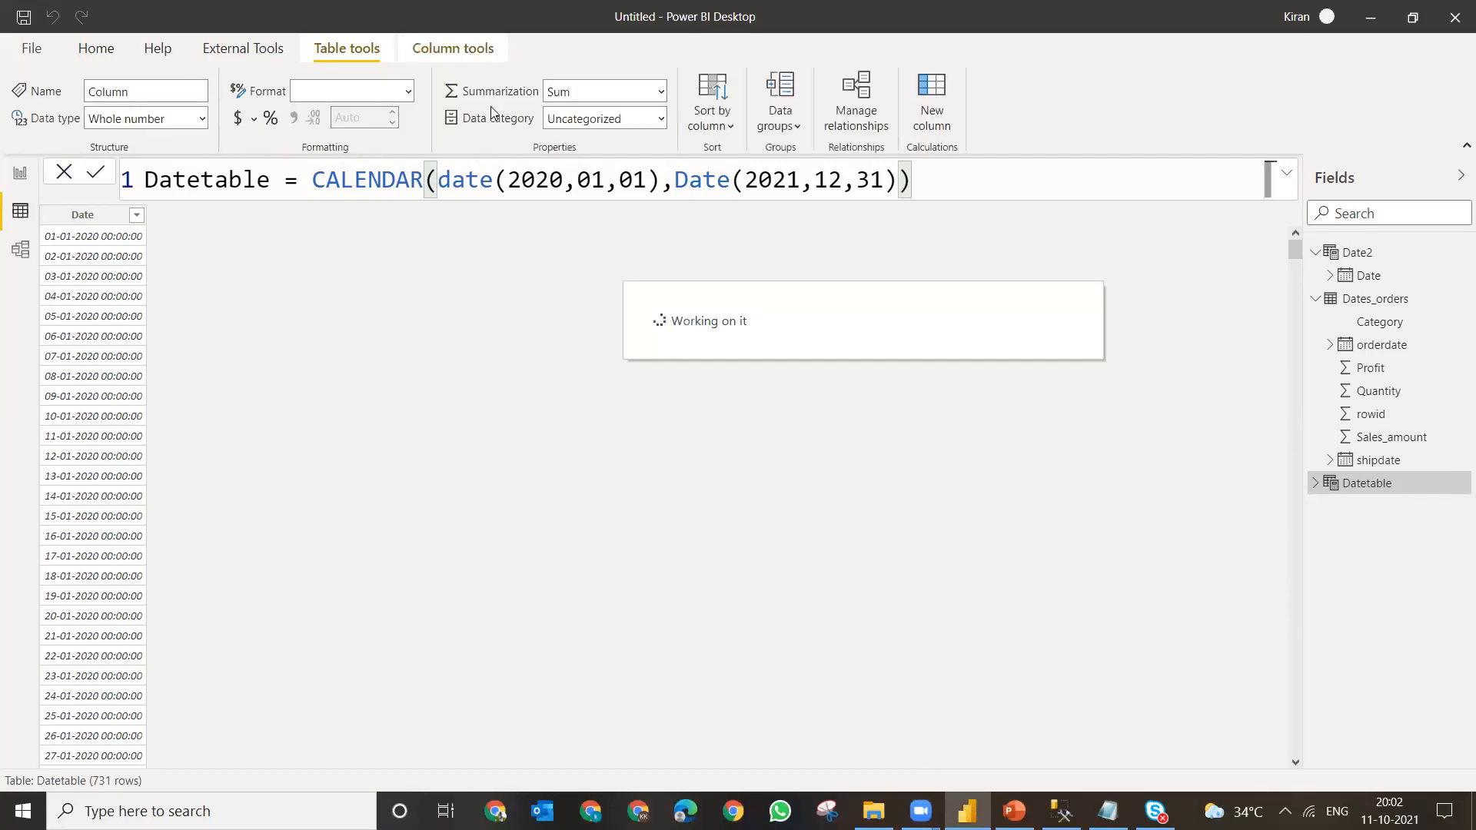
text(Da)
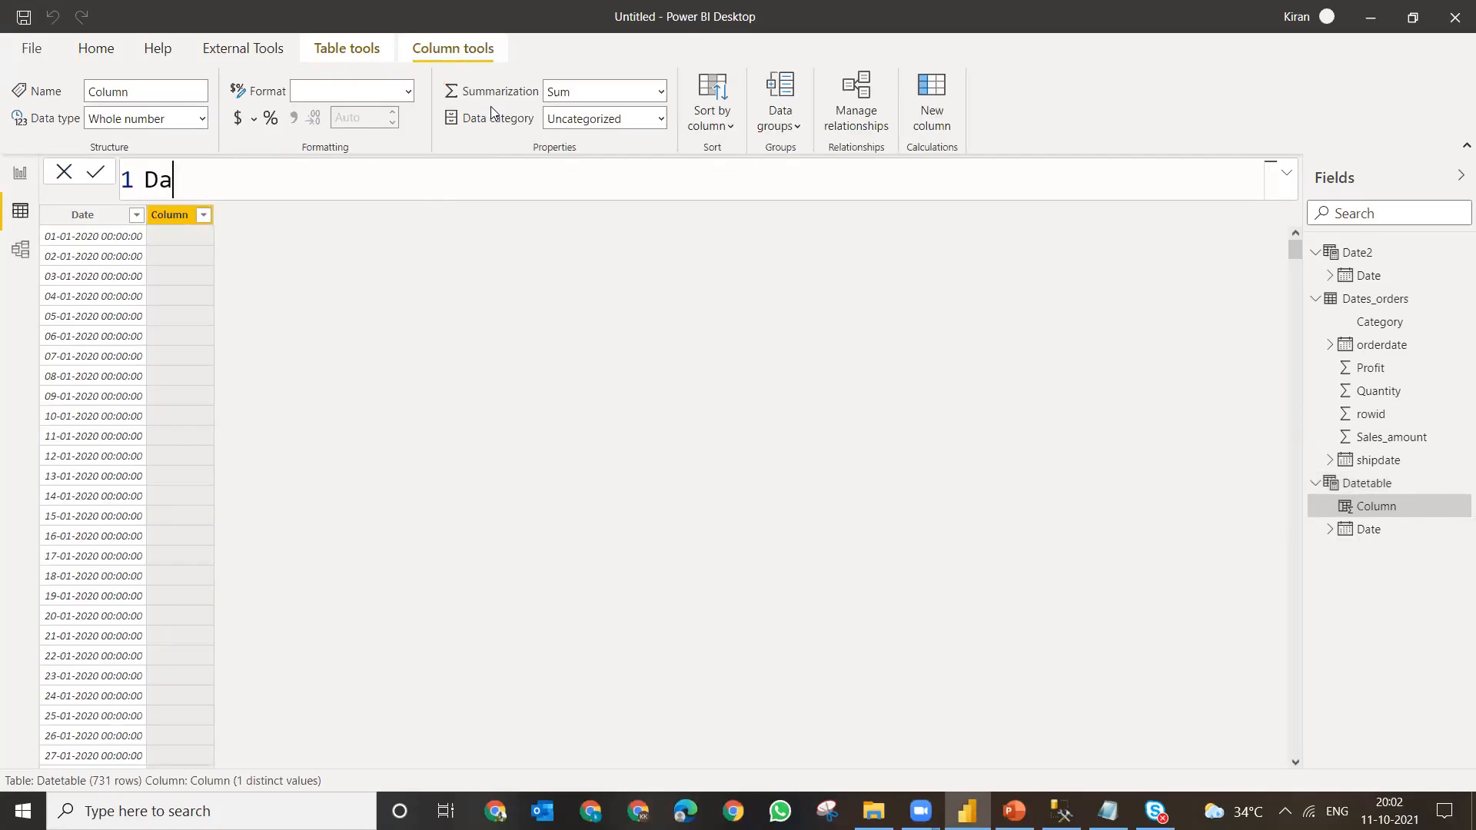
text(te=d)
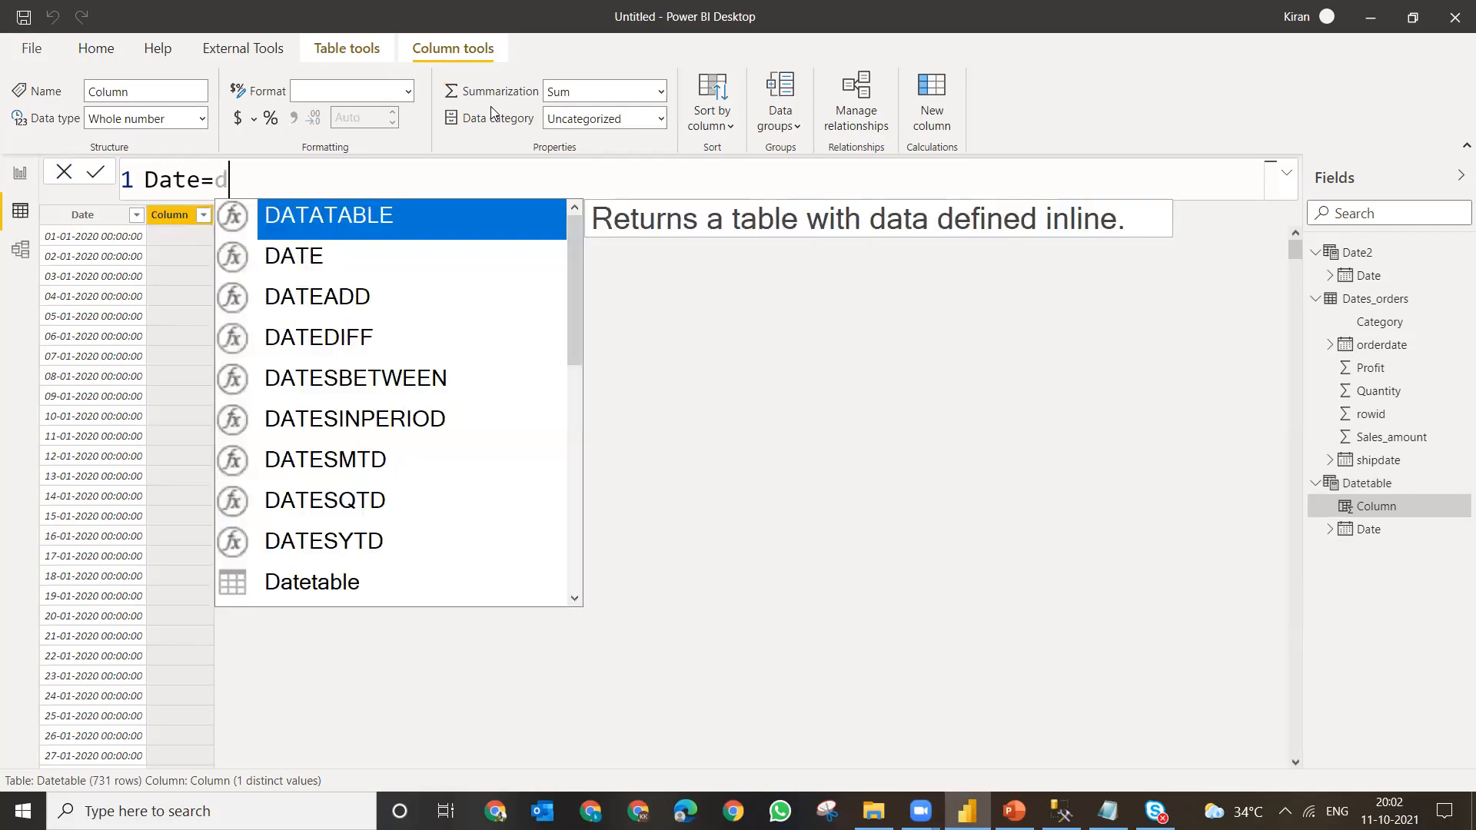
text(ate)
key(Tab)
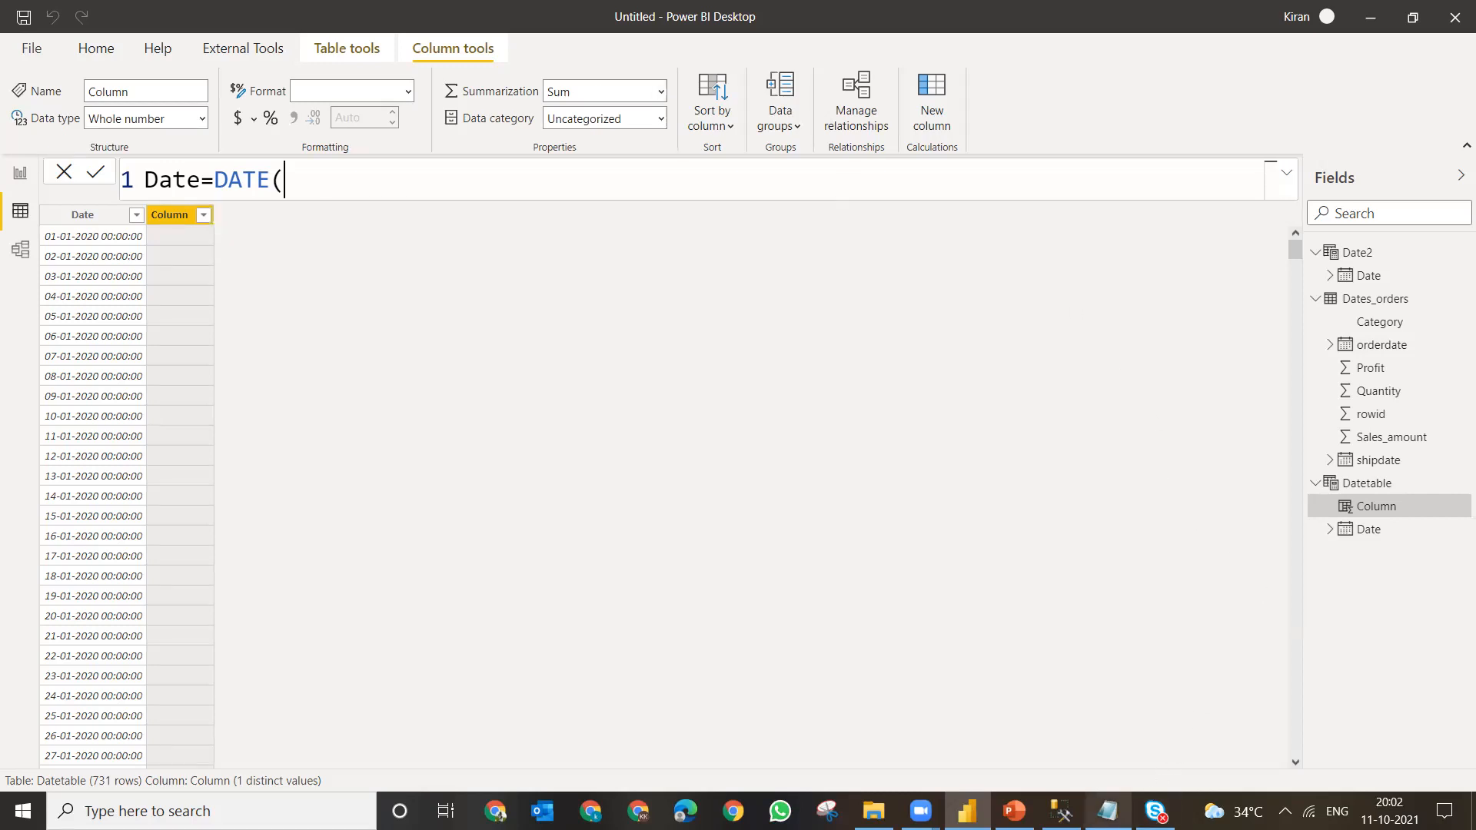
- Back in Notepad, leave a blank line below the Date note and start the line "syntax:- date(year"
click(1108, 812)
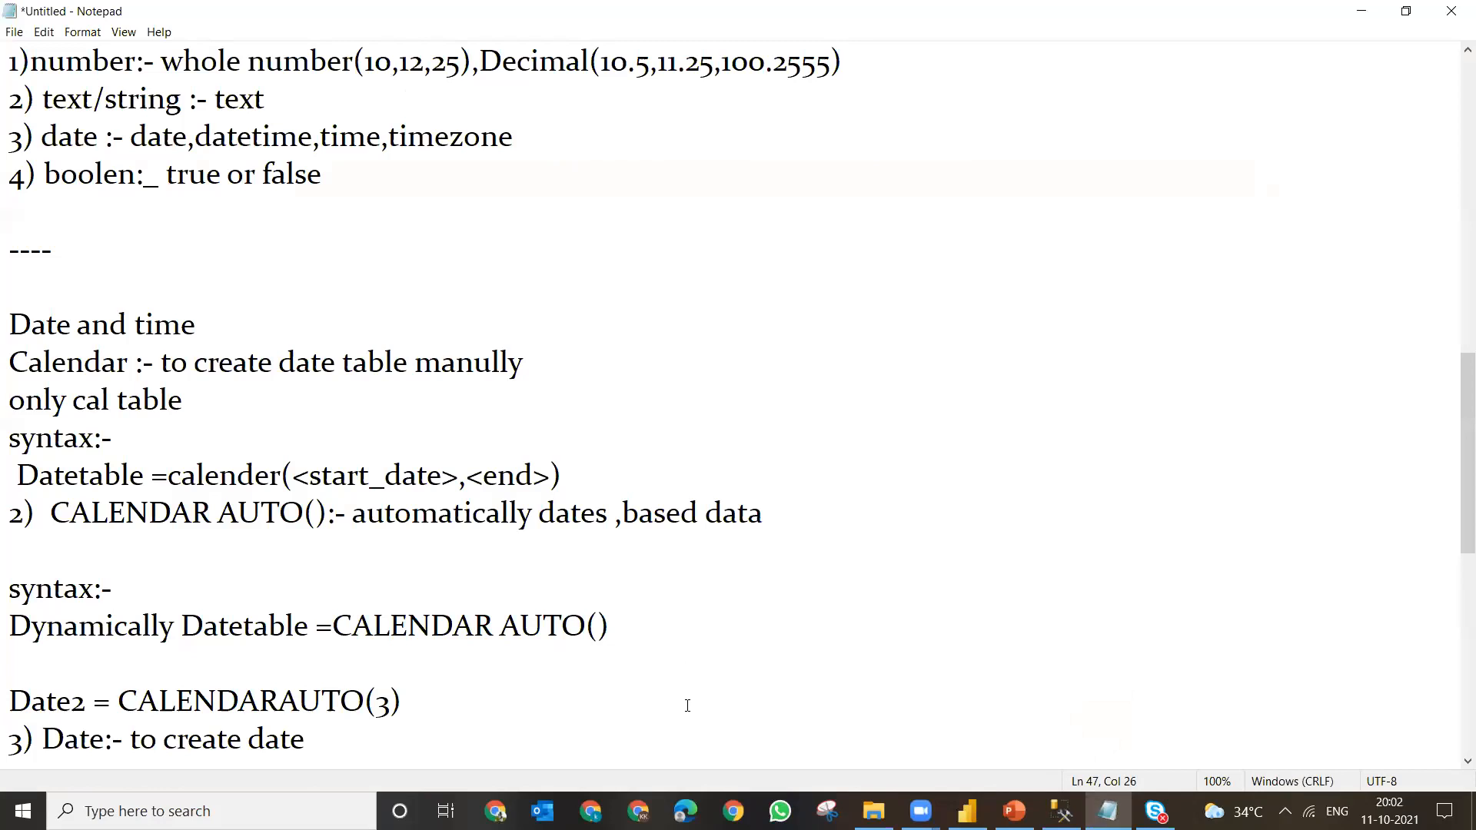
key(Return)
key(Return)
key(Return)
key(Return)
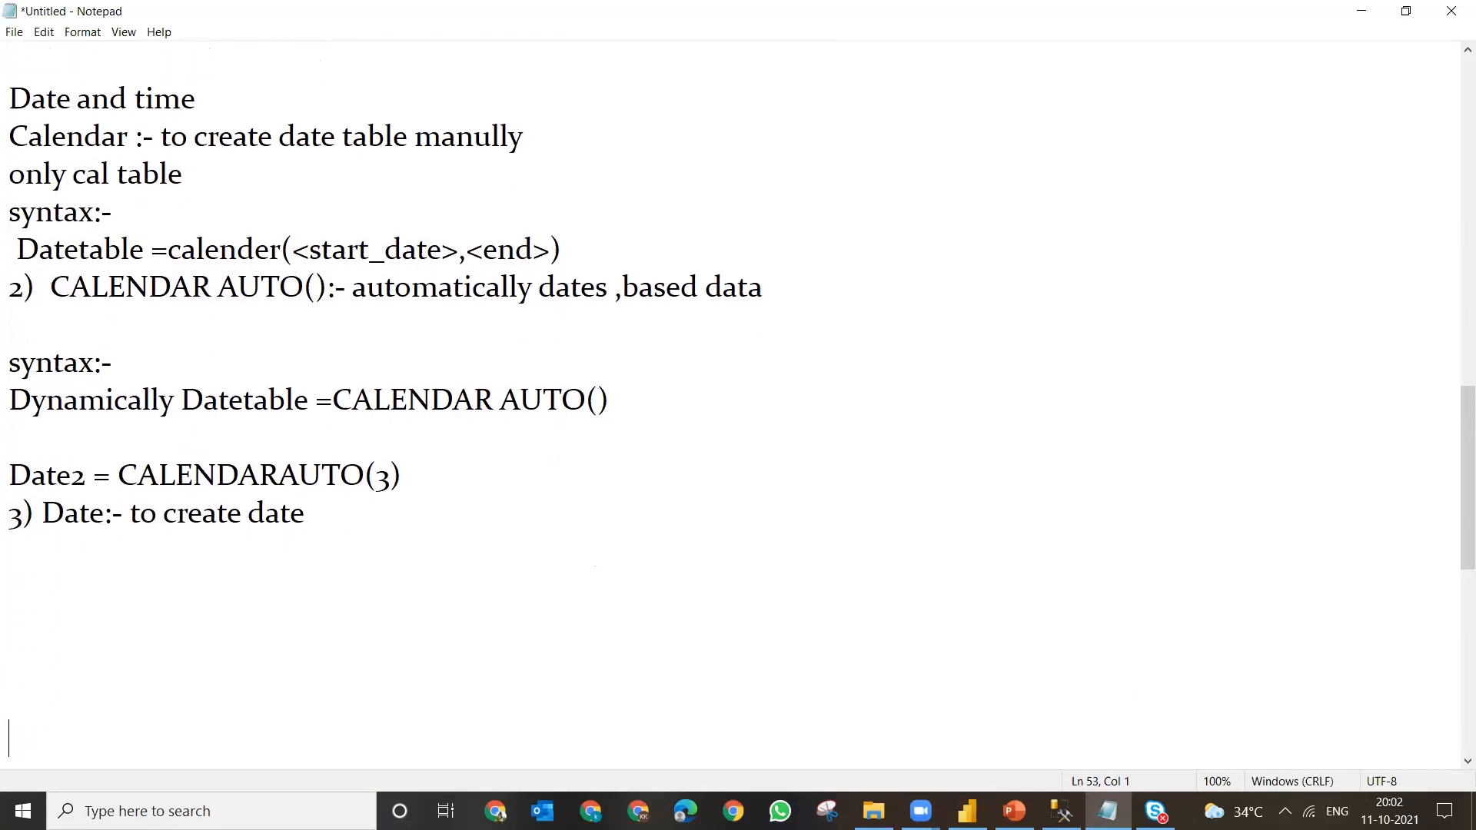
key(Up)
key(Up)
text(syntax:- date()
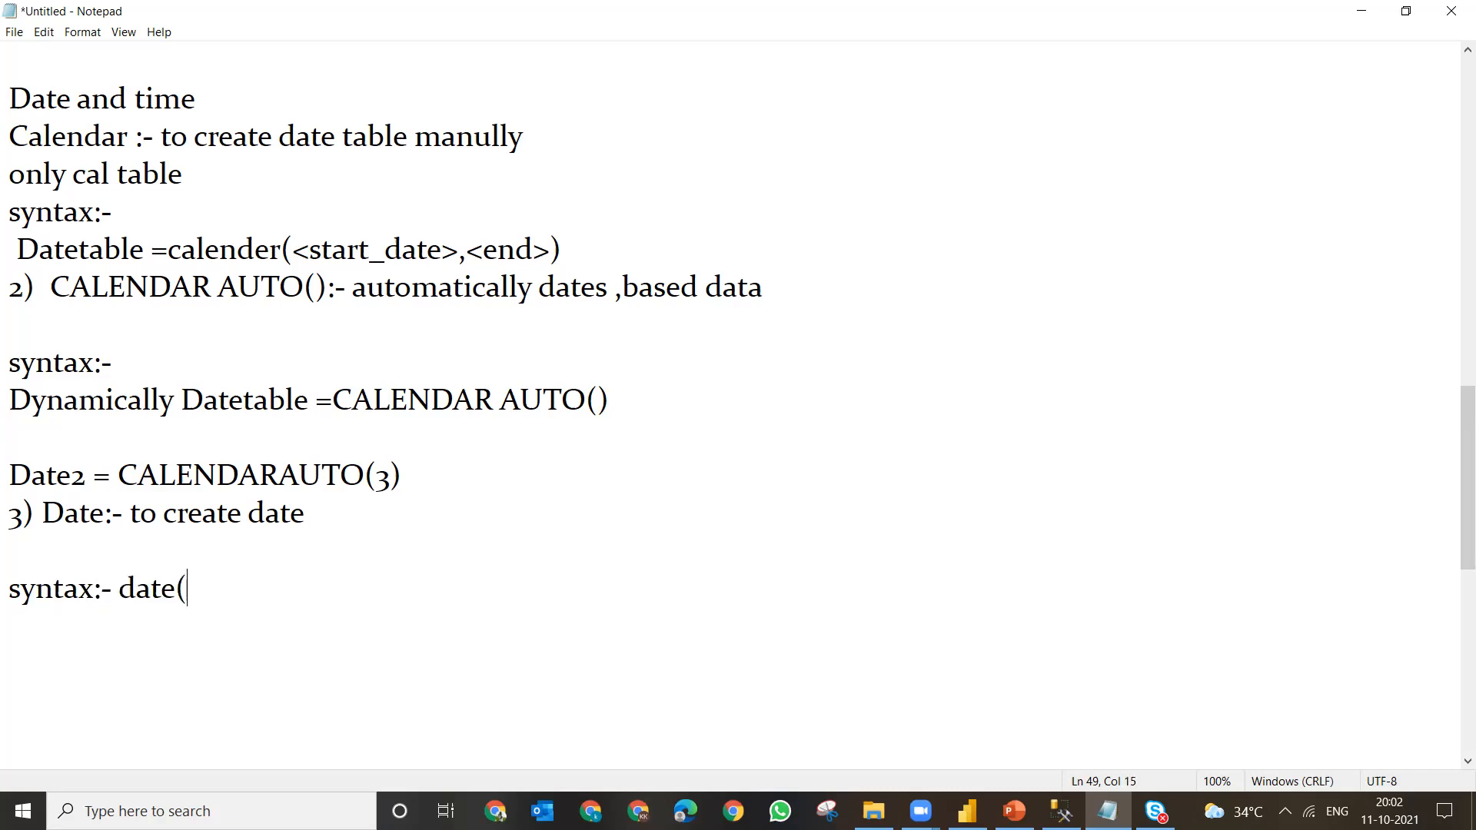
text(year,)
key(BackSpace)
key(BackSpace)
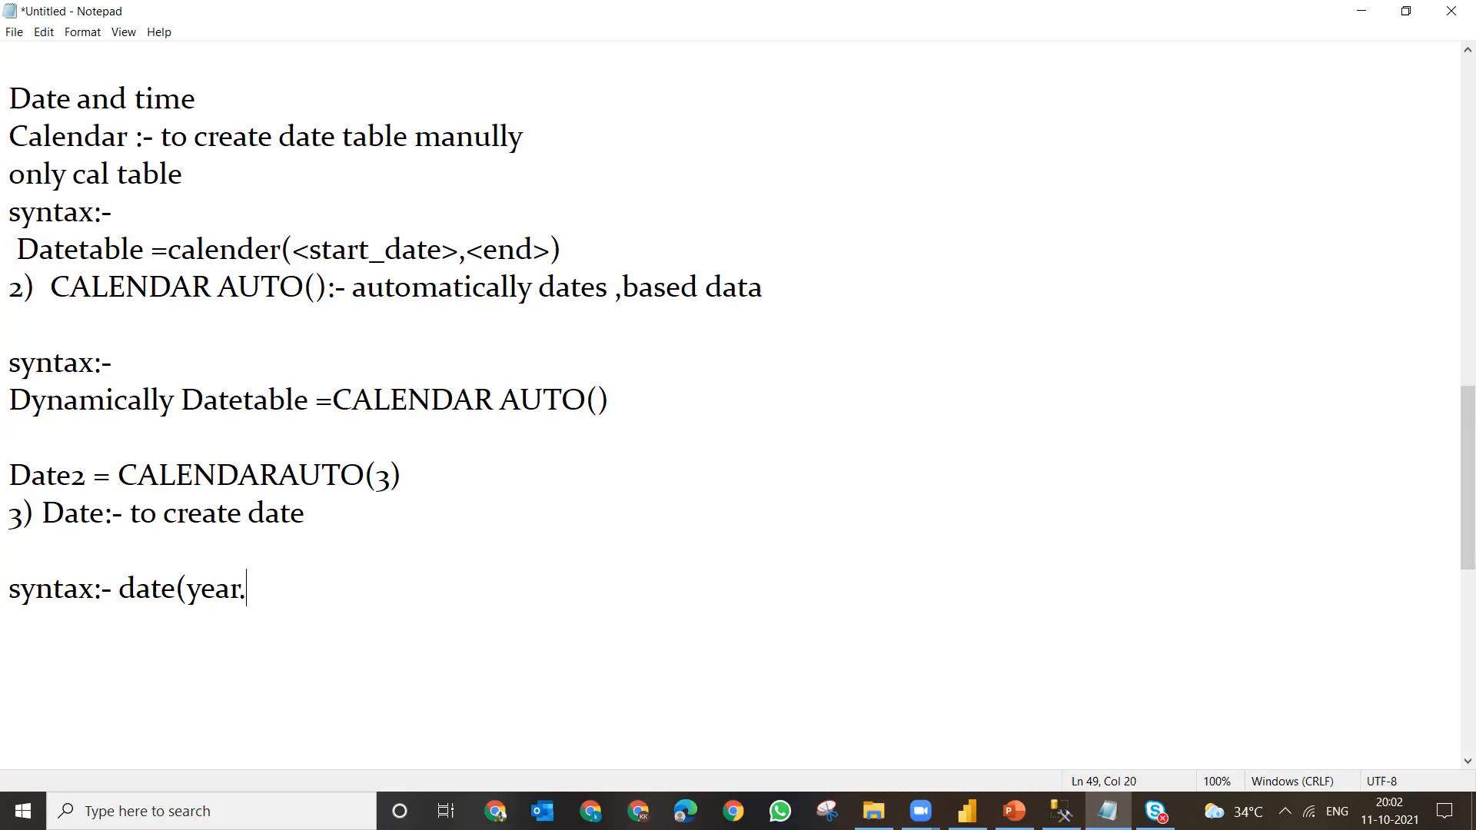
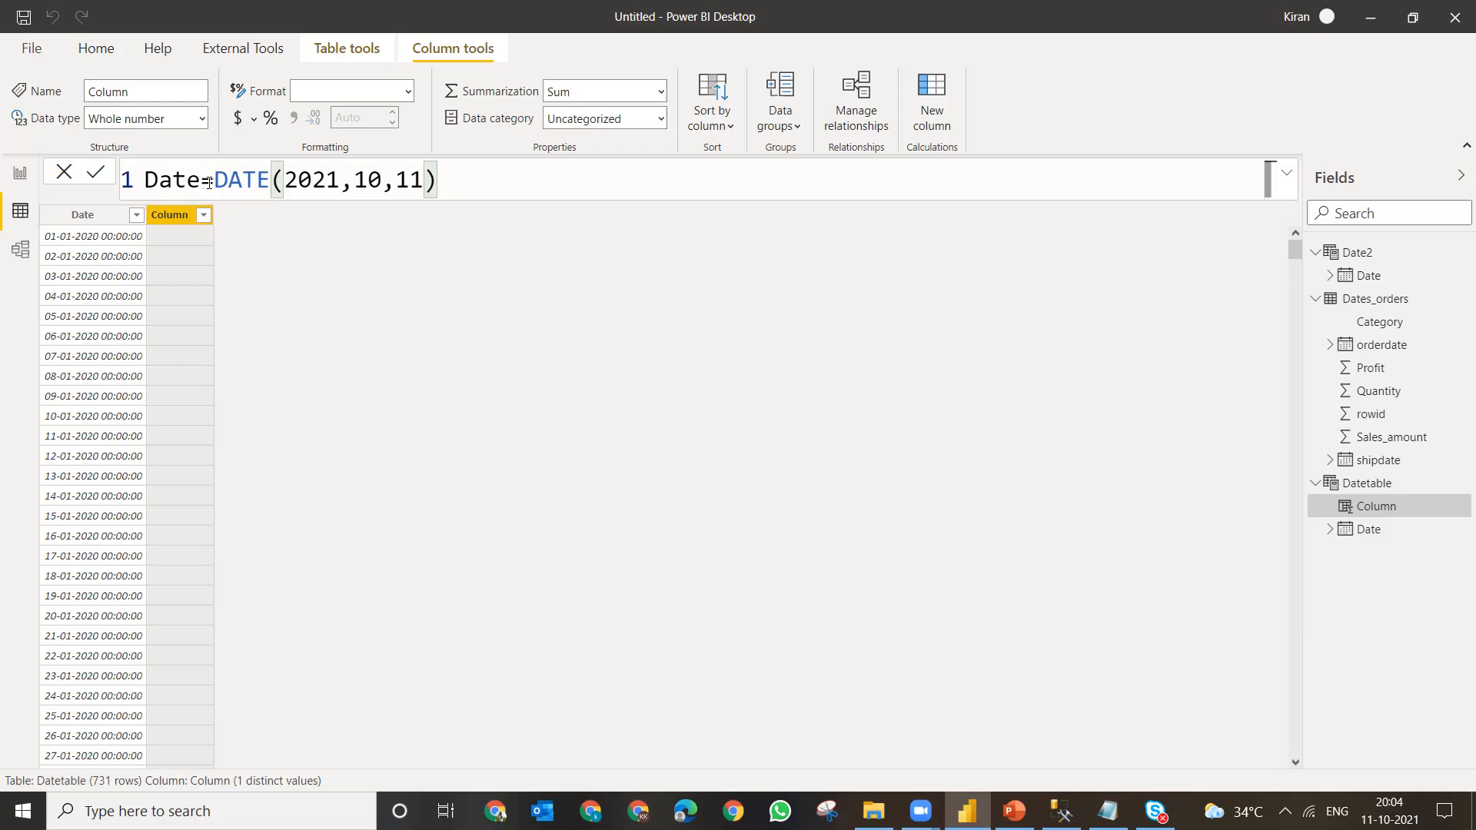
- Rename the new column to Date1 in its DATE(2021,10,11) formula and apply the formula
click(204, 182)
text(1)
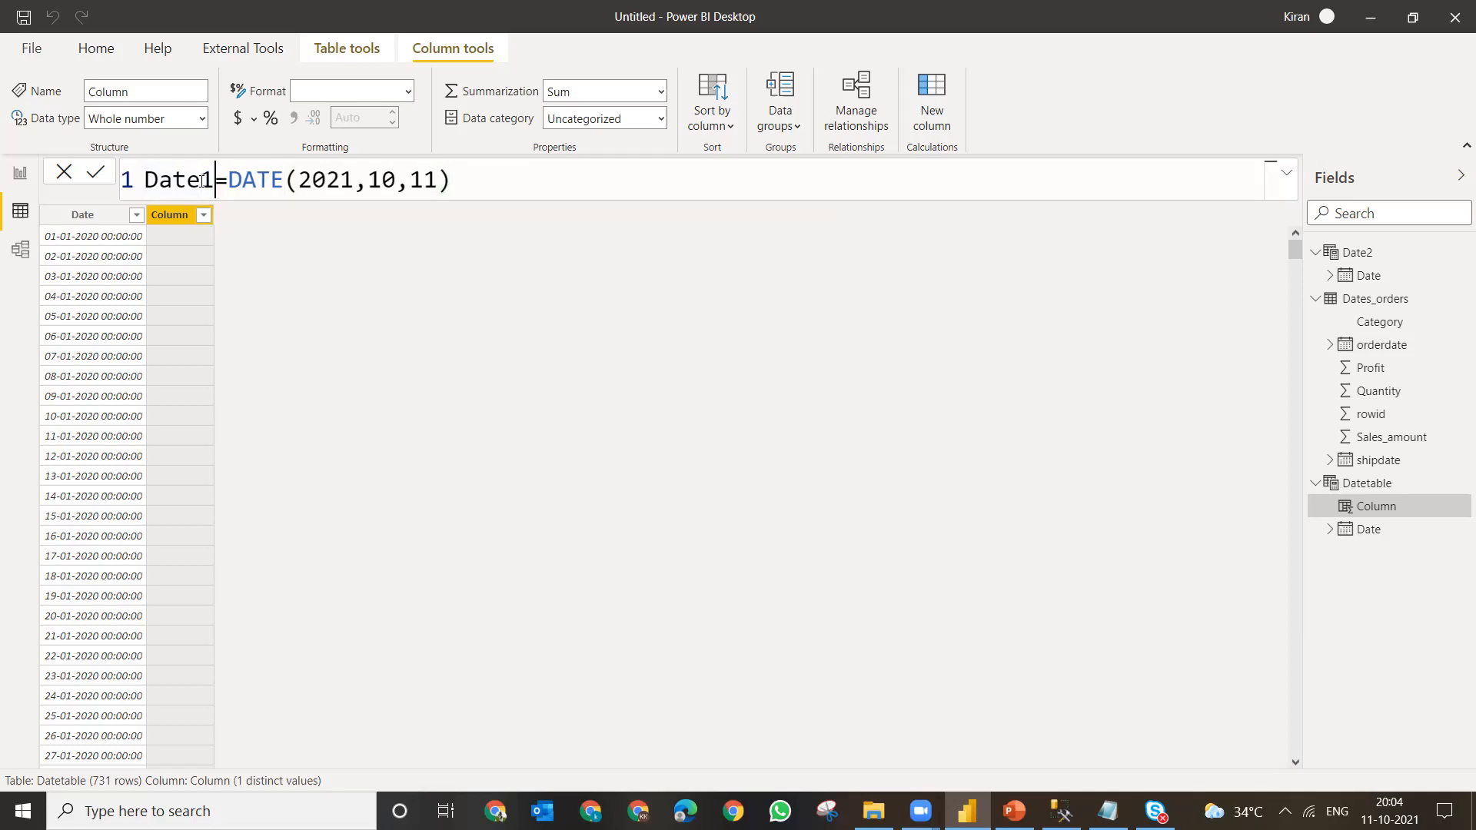
key(Return)
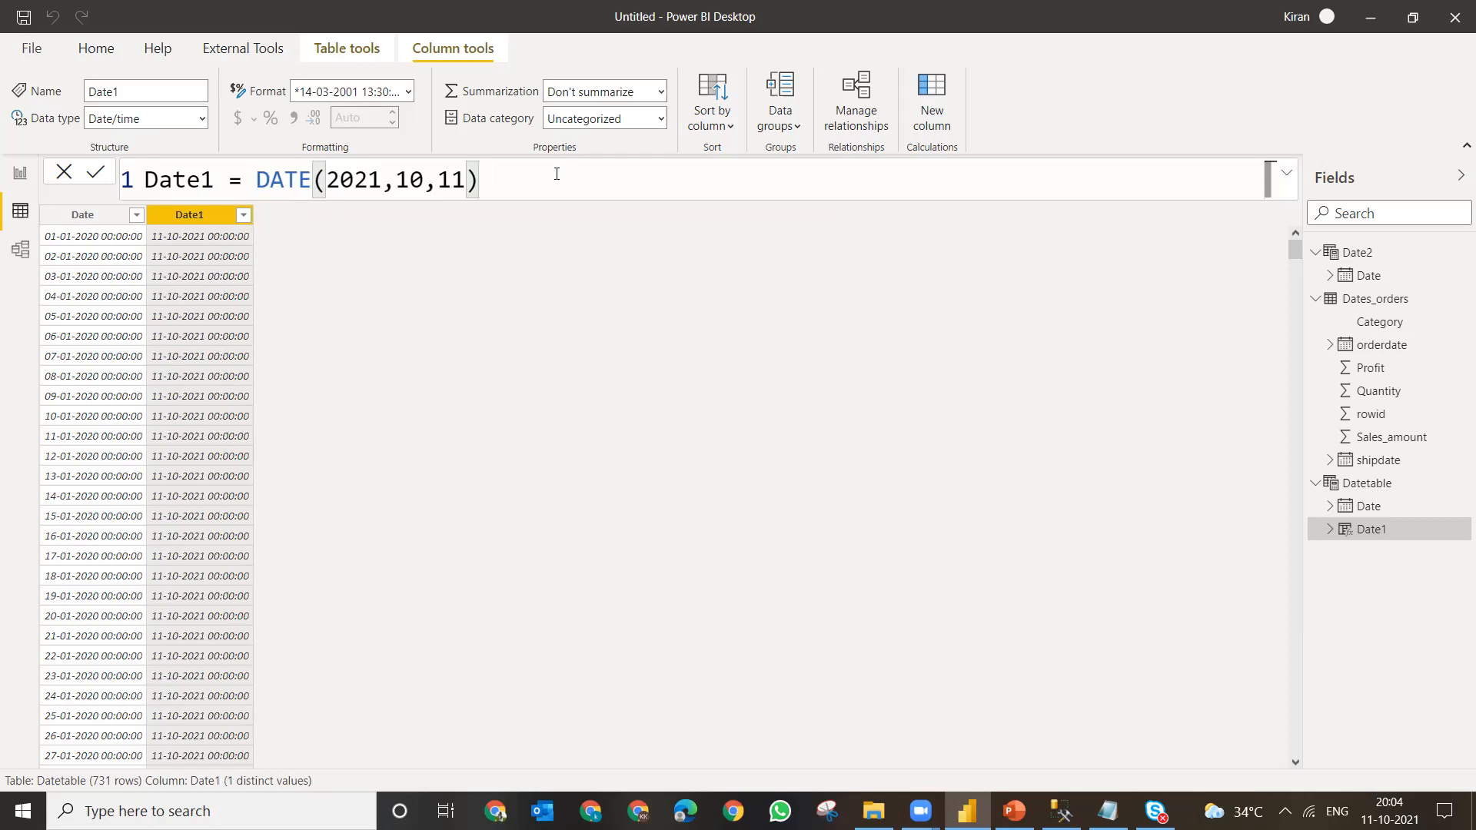
- Copy the formula "Date1 = DATE(2021,10,11)" into the Notepad notes below the Day line and start a new line after it
key(ctrl+a)
key(ctrl+c)
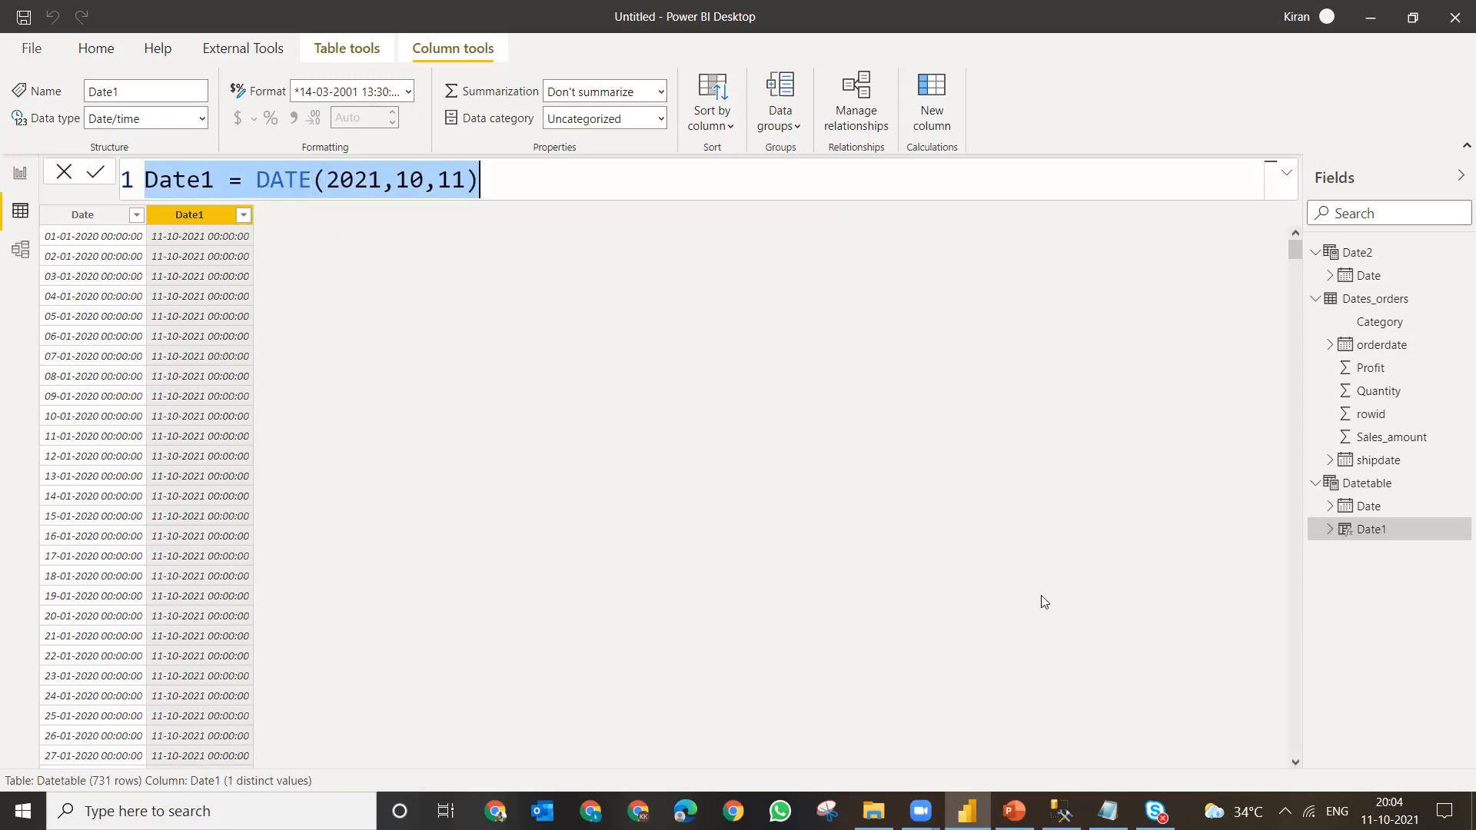
click(1014, 812)
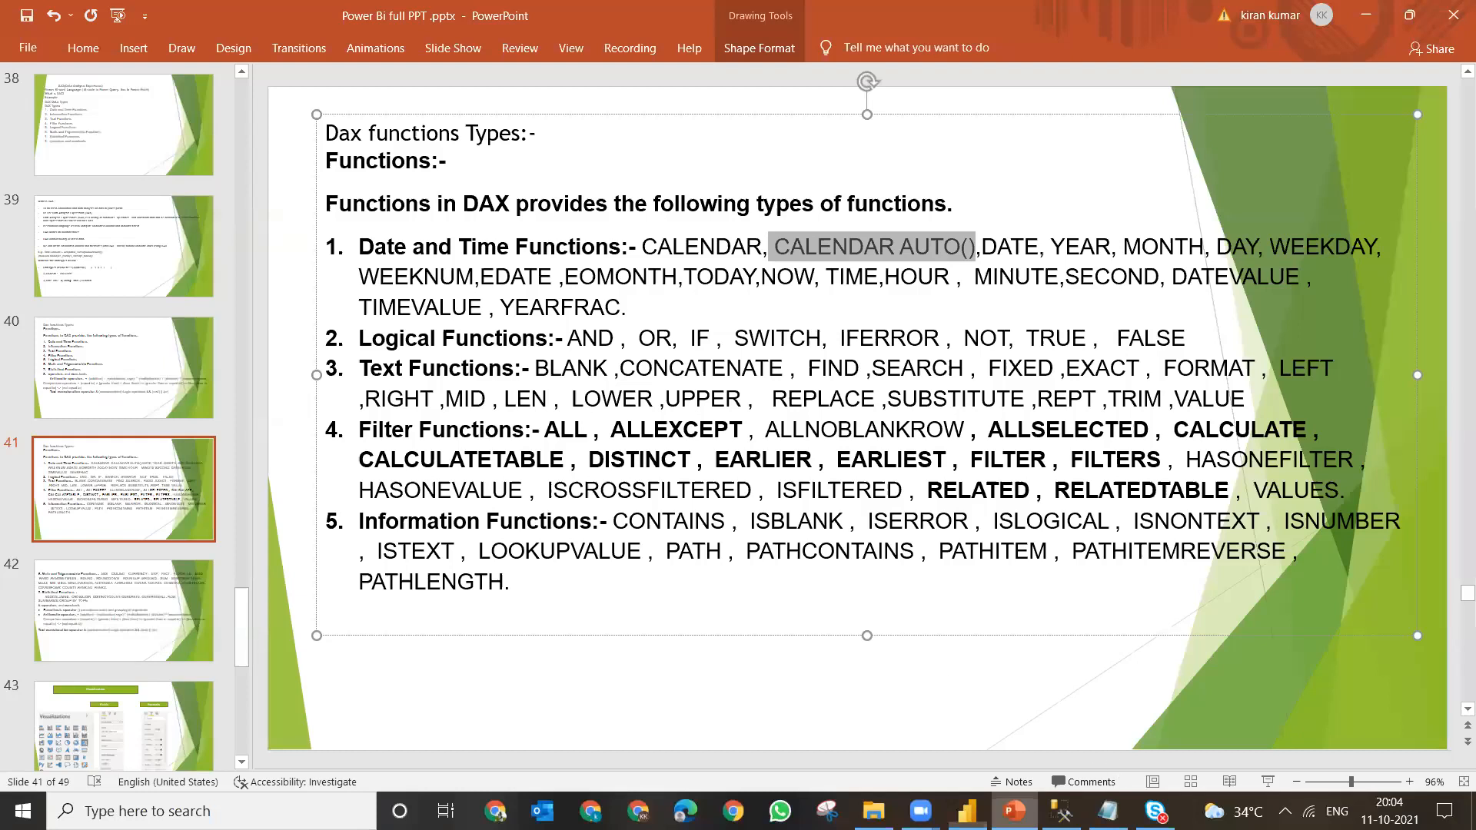
key(alt+Tab)
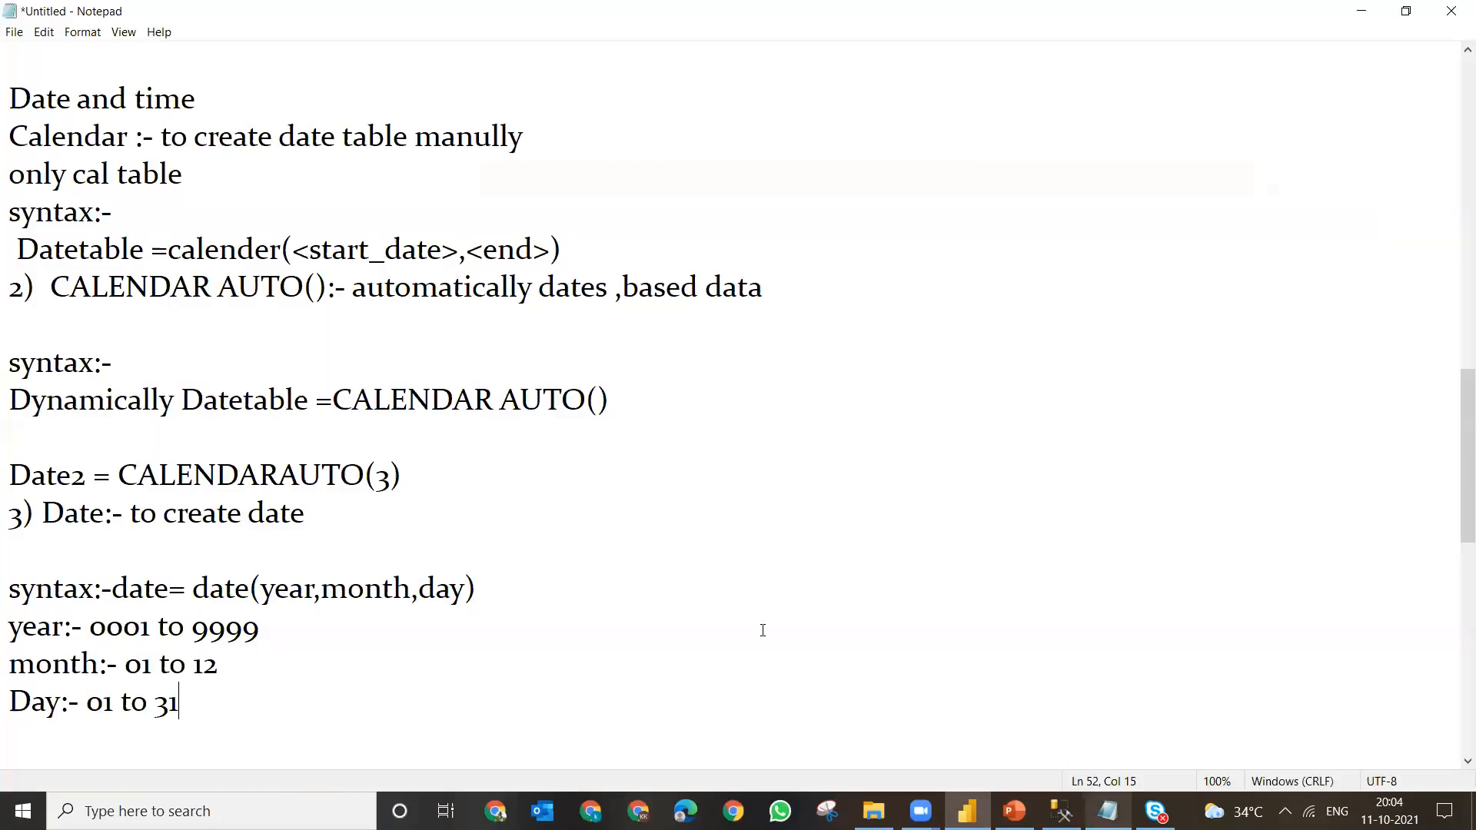
key(Return)
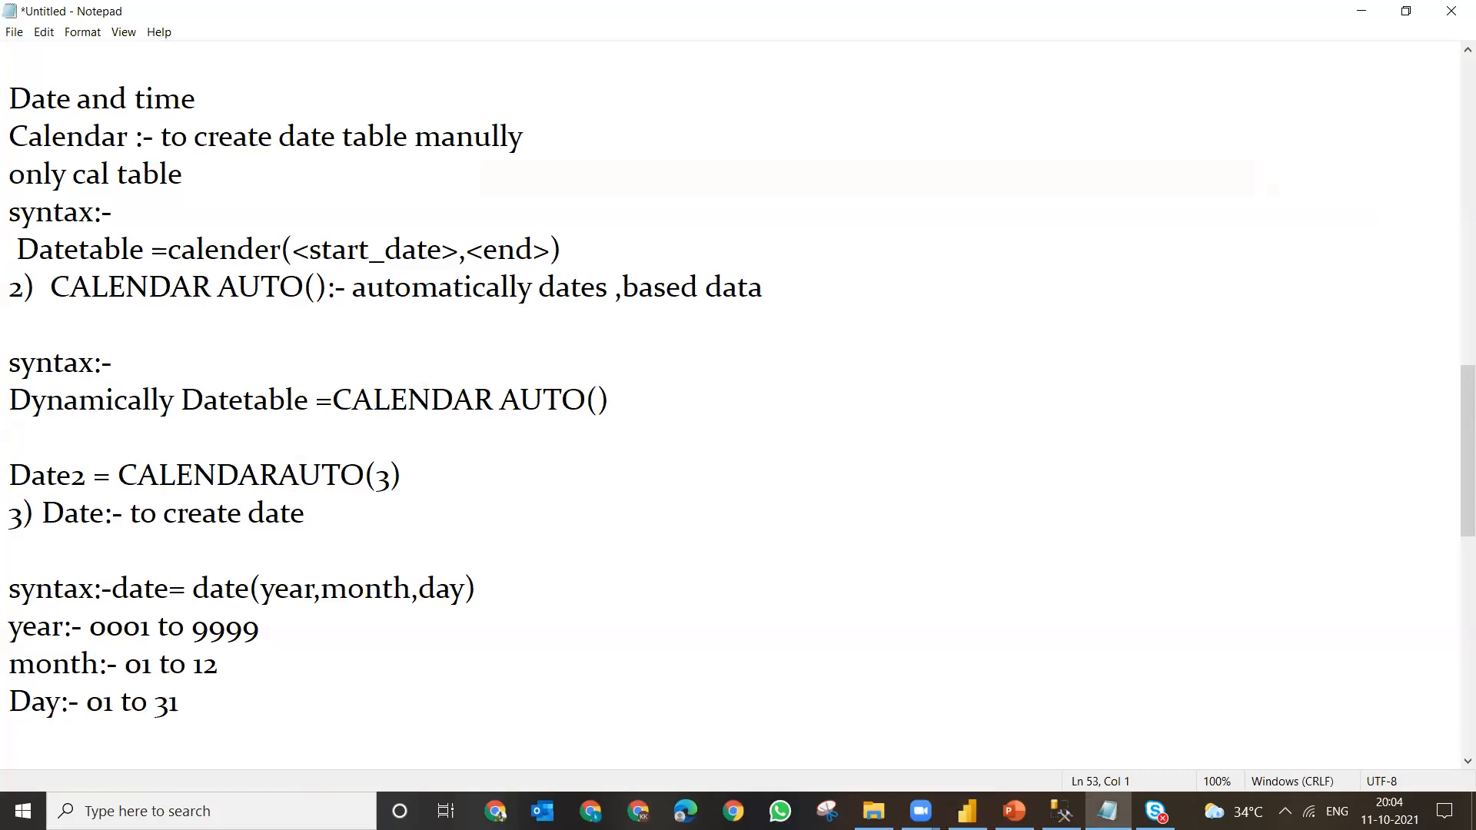
key(ctrl+v)
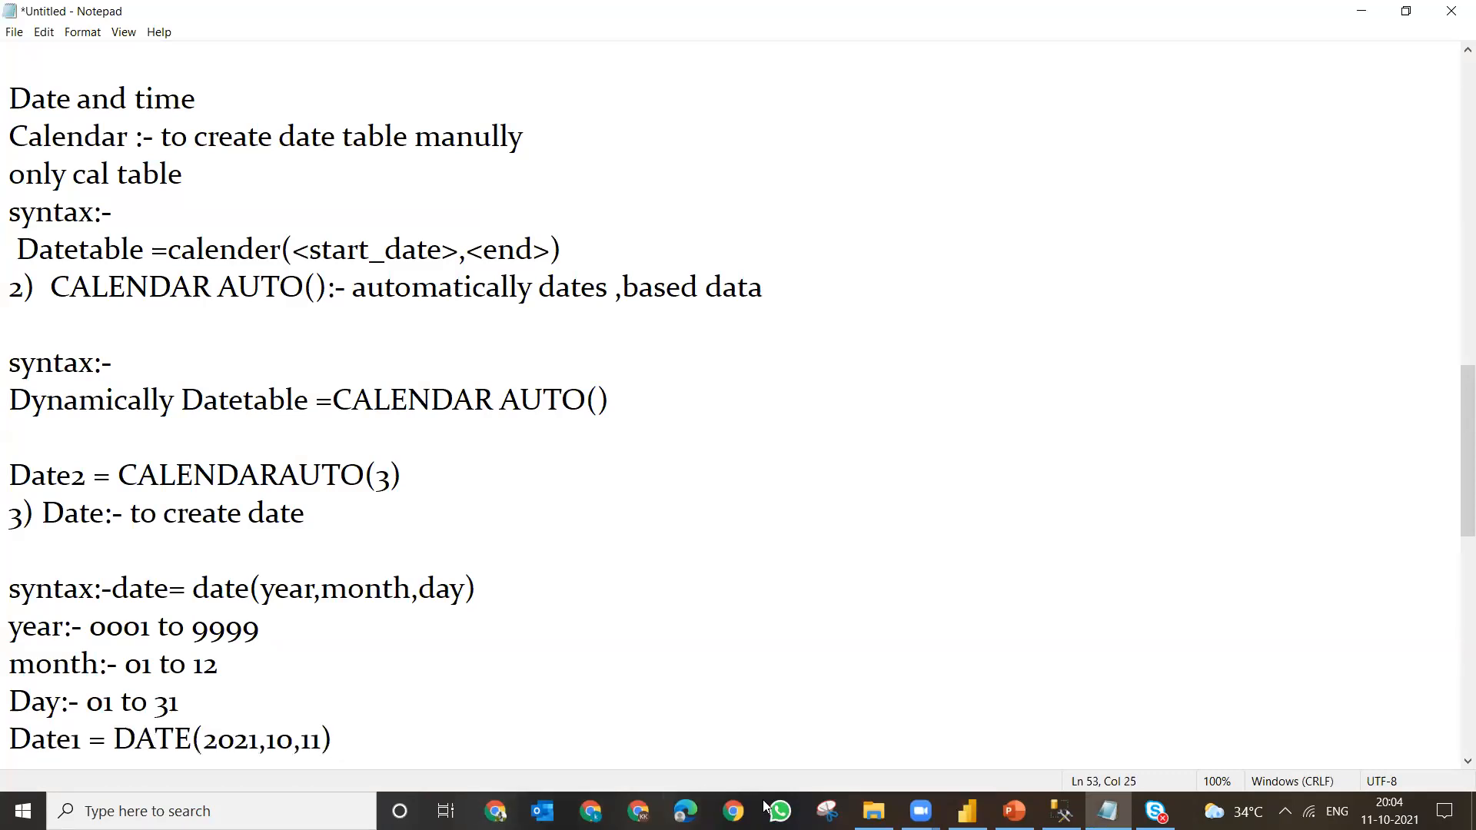
click(822, 174)
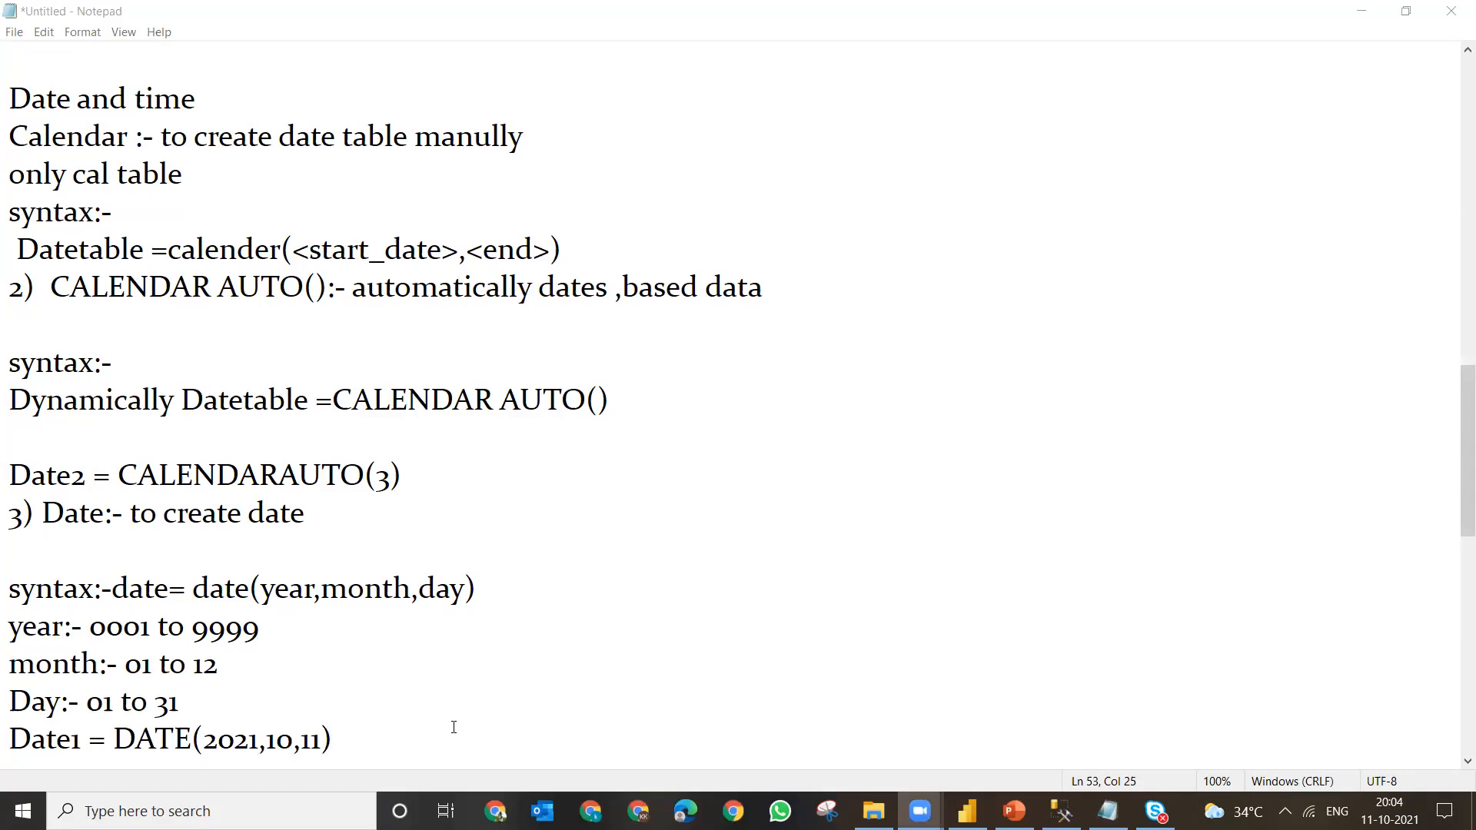
click(342, 739)
key(Return)
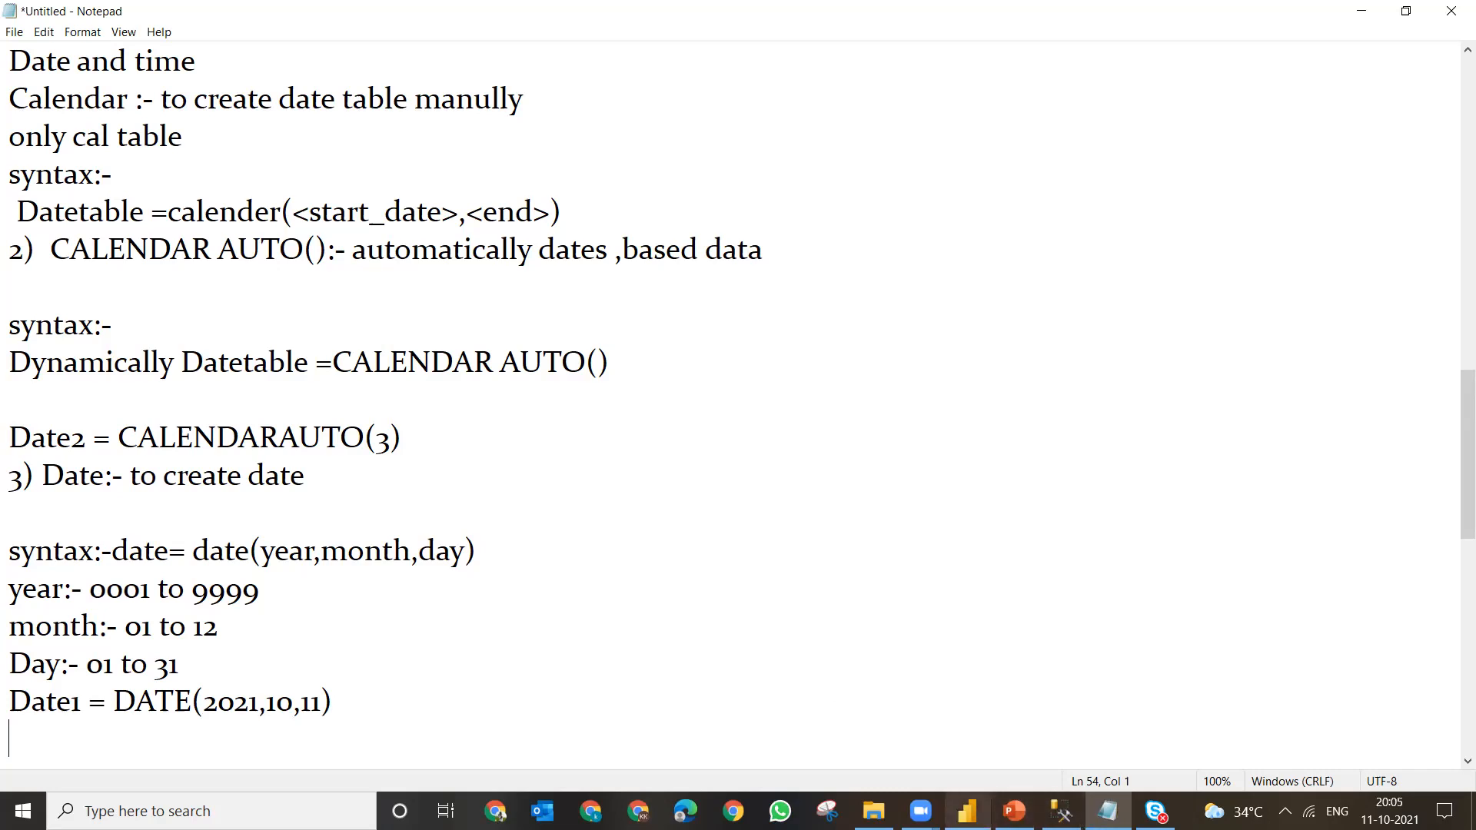
- Check the Date and Time Functions list on the PowerPoint slide, and view the Dates_orders table data in Power BI Desktop
click(1015, 811)
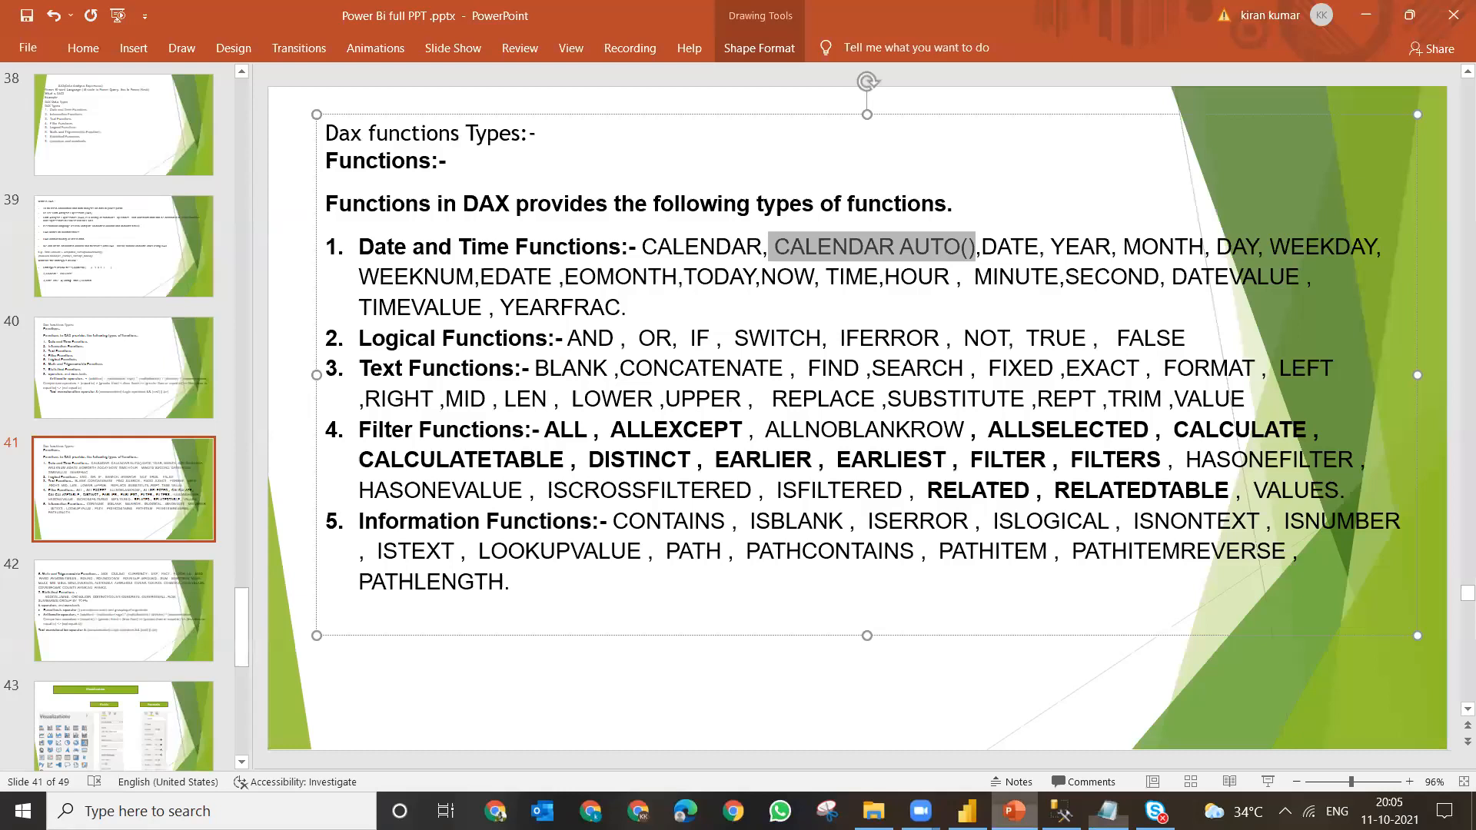
key(alt+Tab)
key(alt+Tab)
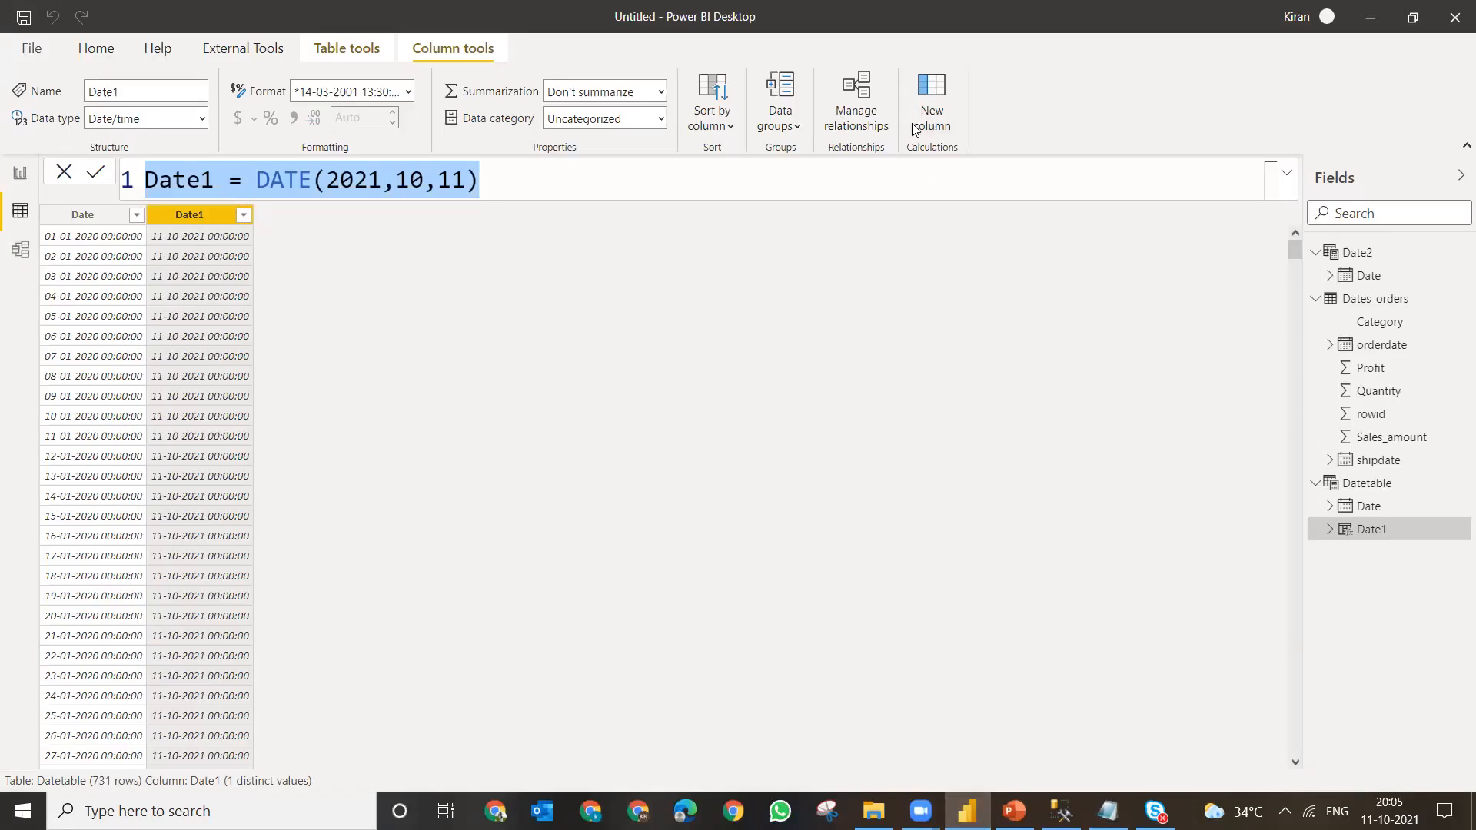
click(20, 210)
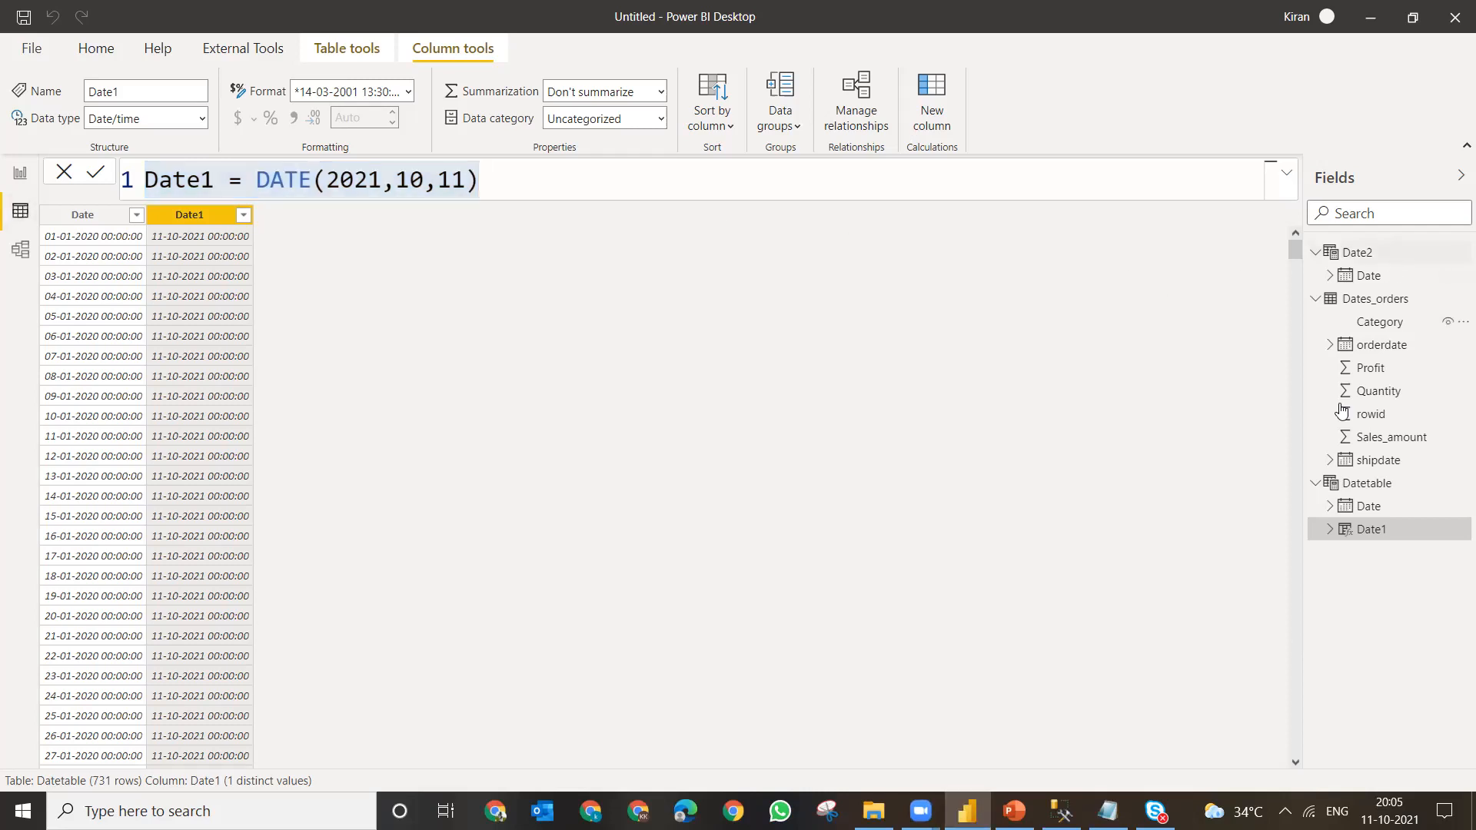
click(1359, 301)
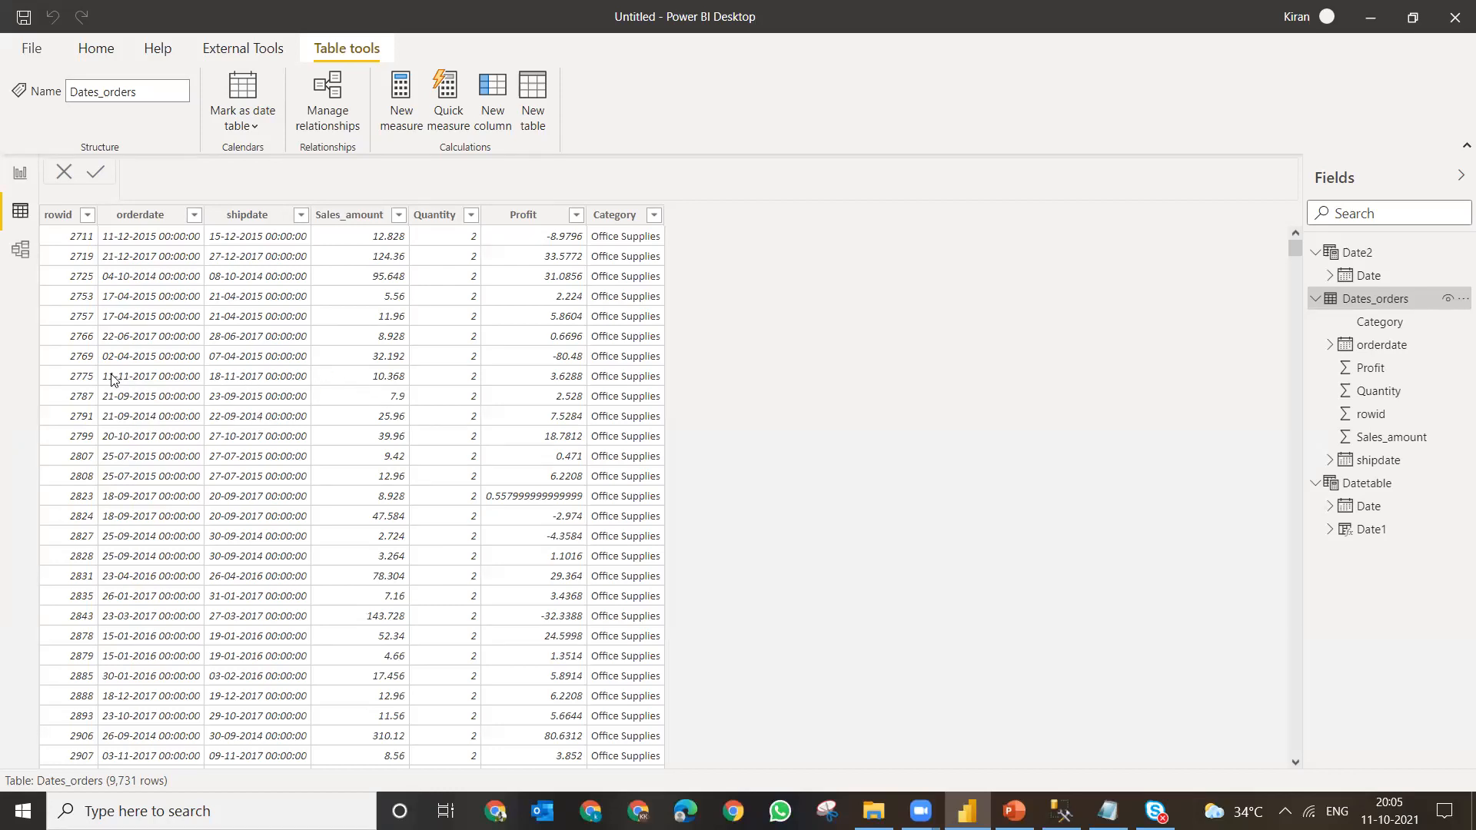
- Add a table visual showing orderdate from Dates_orders to the report page and enlarge the visual
click(20, 173)
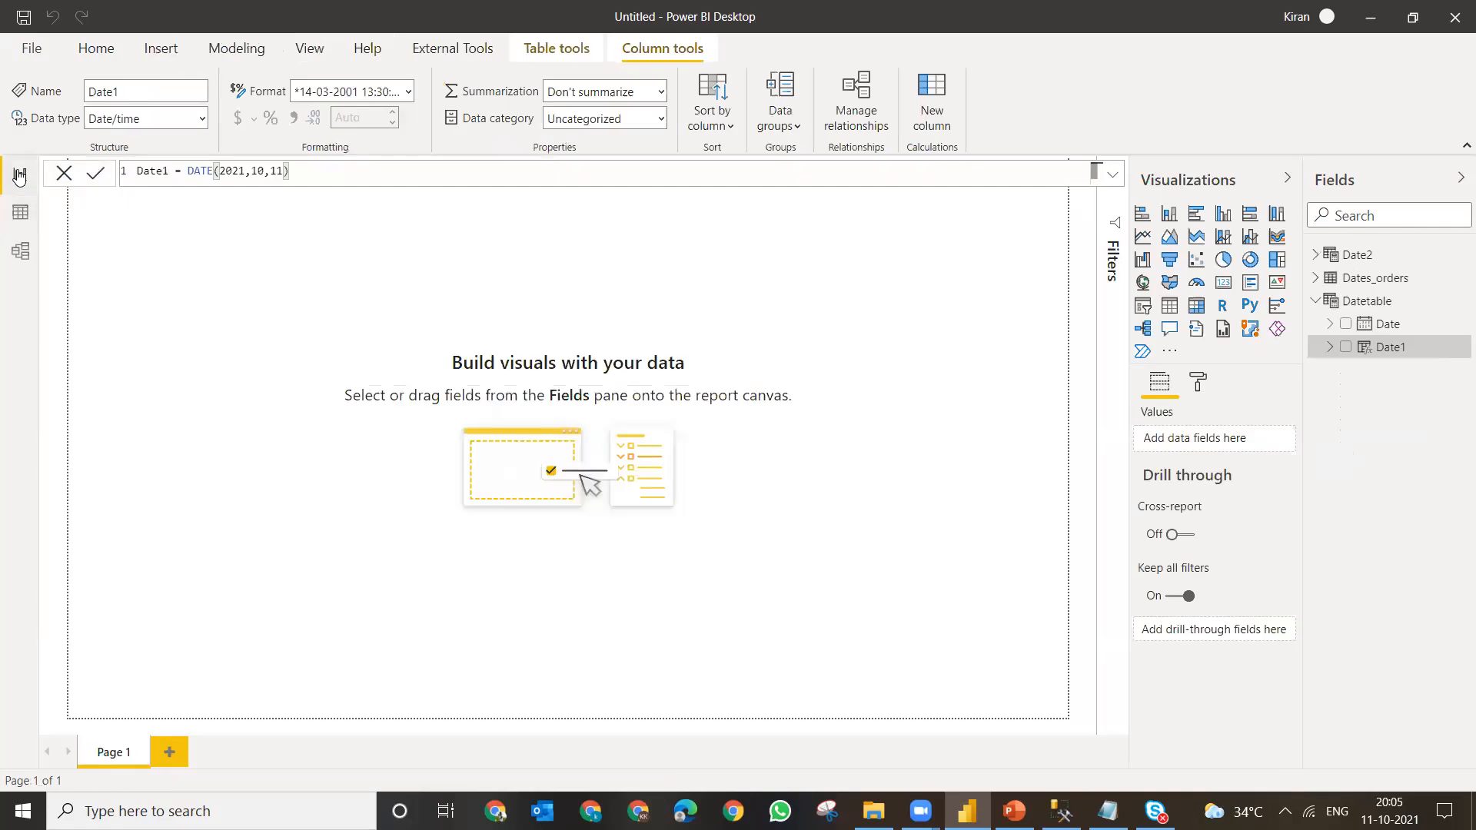
click(1171, 307)
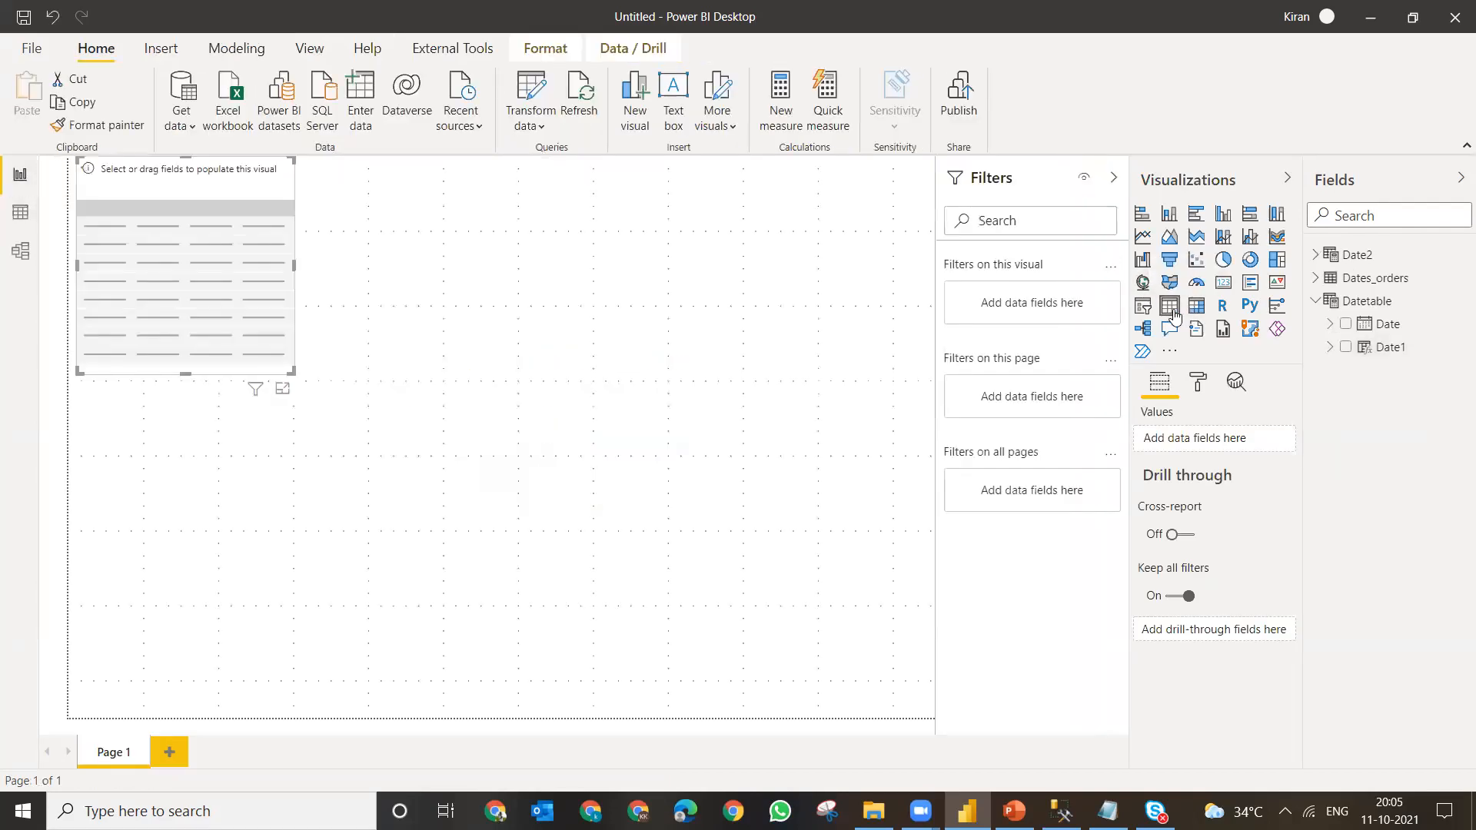
click(1318, 279)
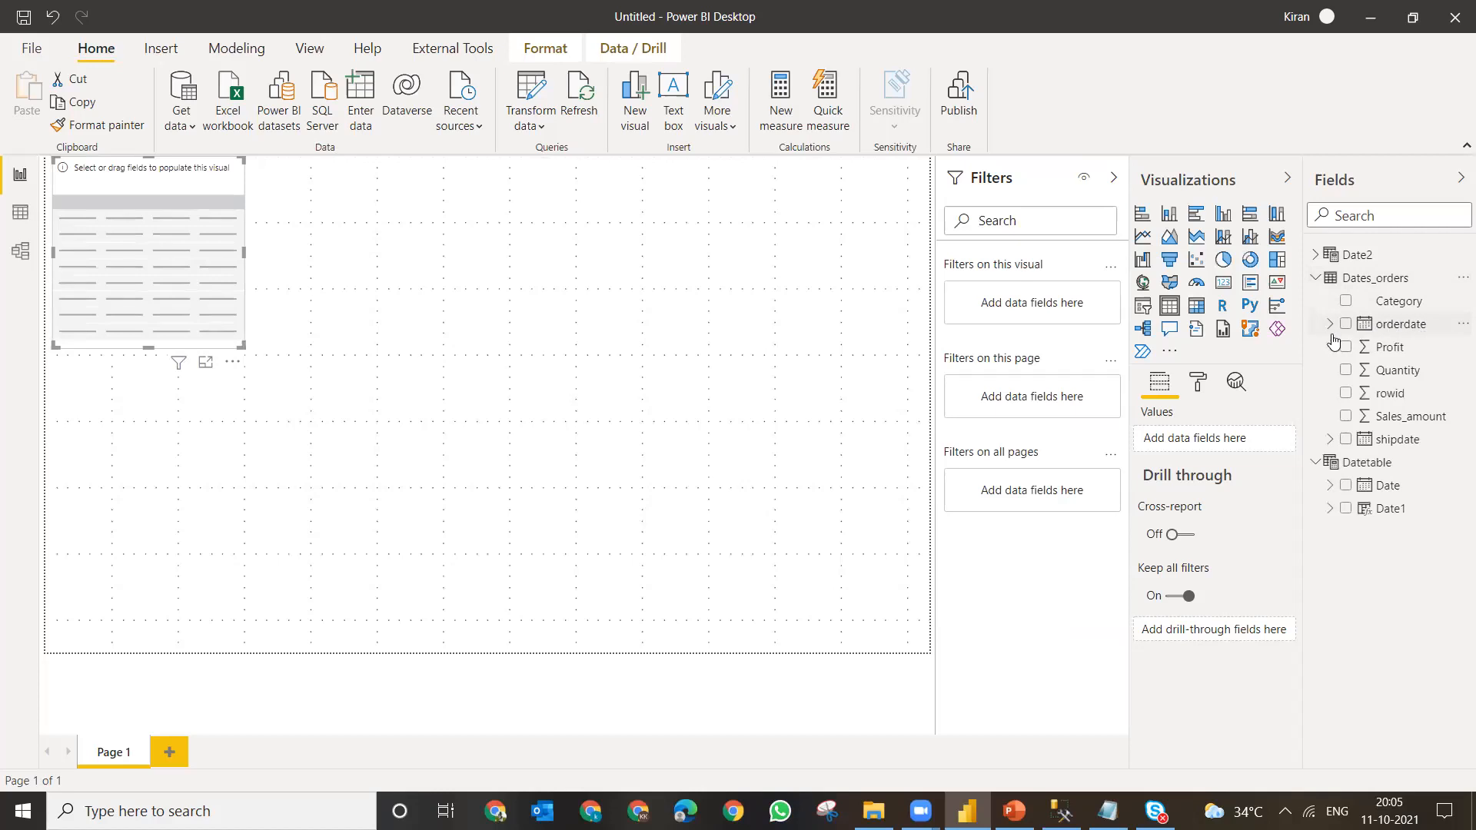
drag(1378, 329, 123, 232)
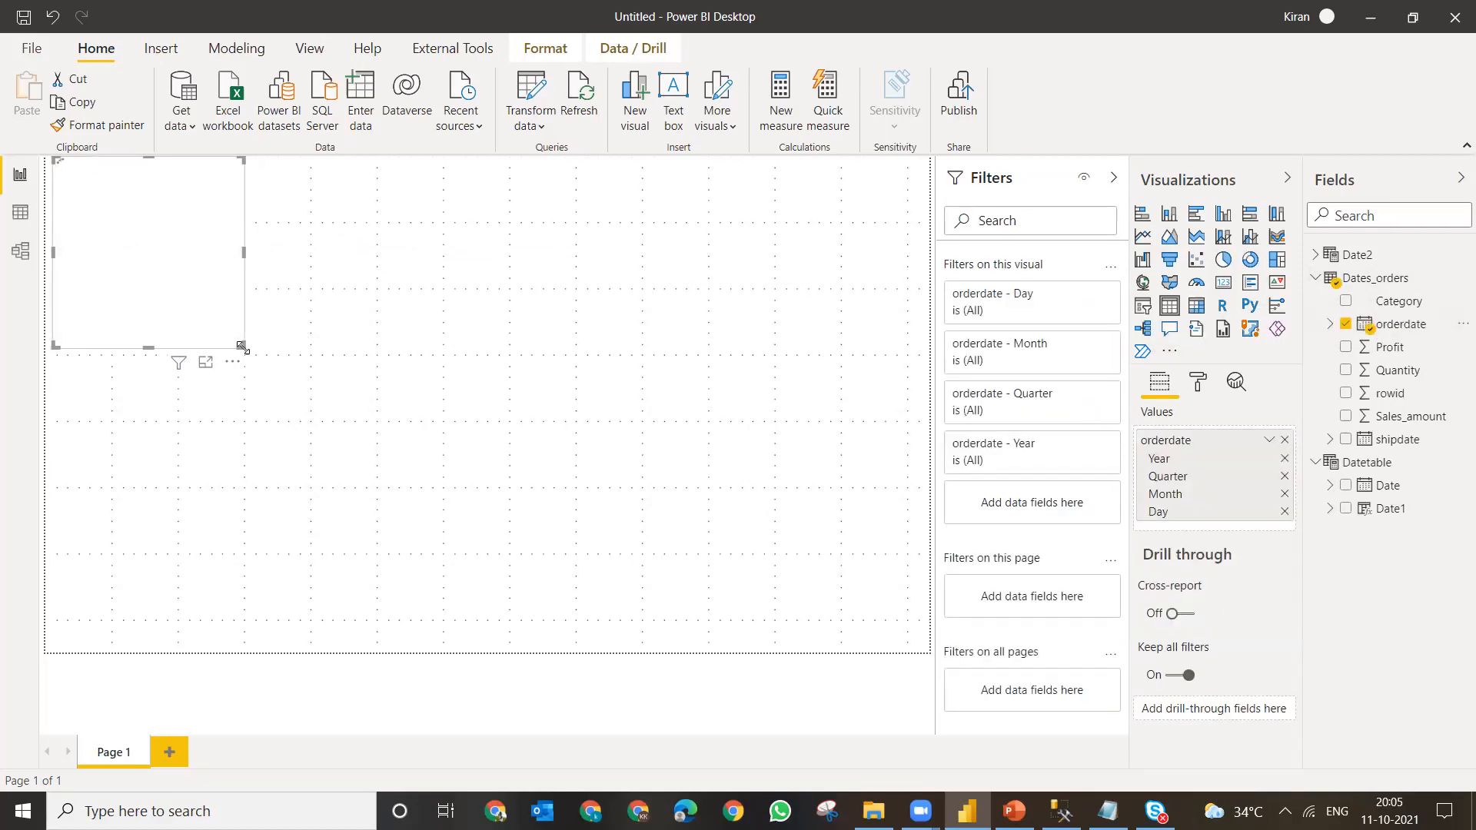
drag(243, 347, 622, 591)
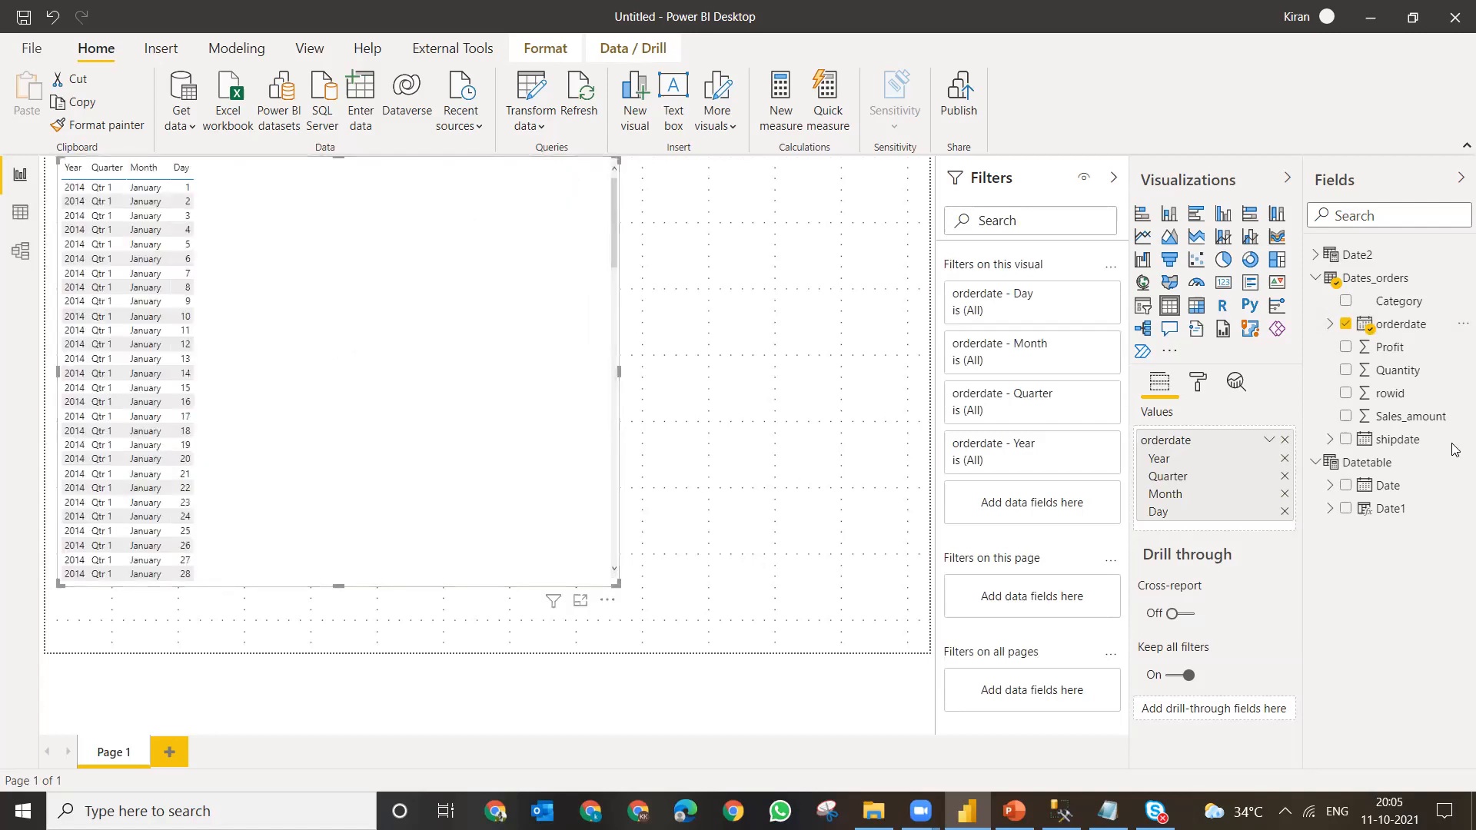
- Show orderdate as plain dates instead of the date hierarchy in the table visual, and add Sales_amount to it
click(1270, 440)
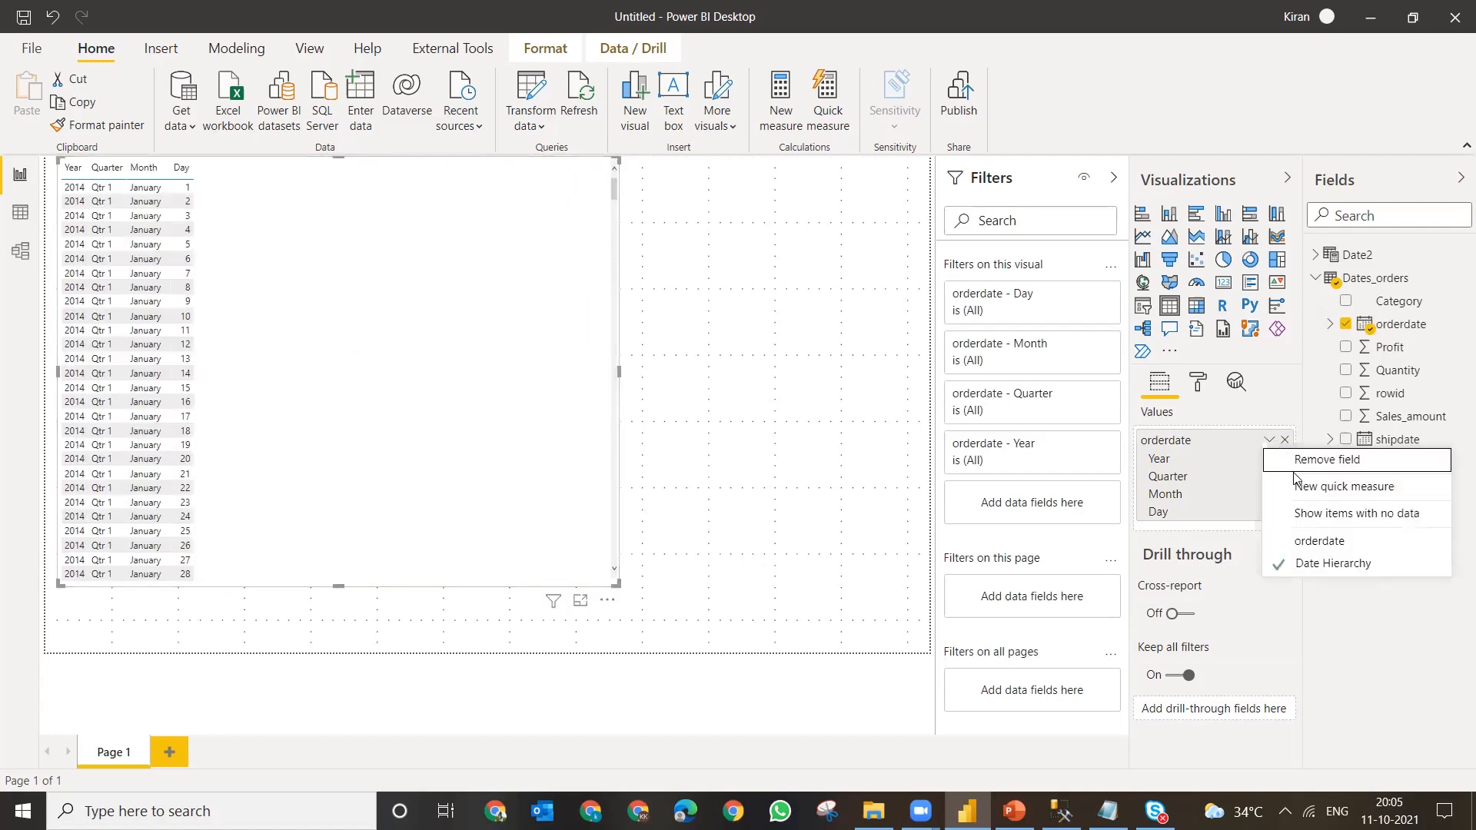
click(1324, 540)
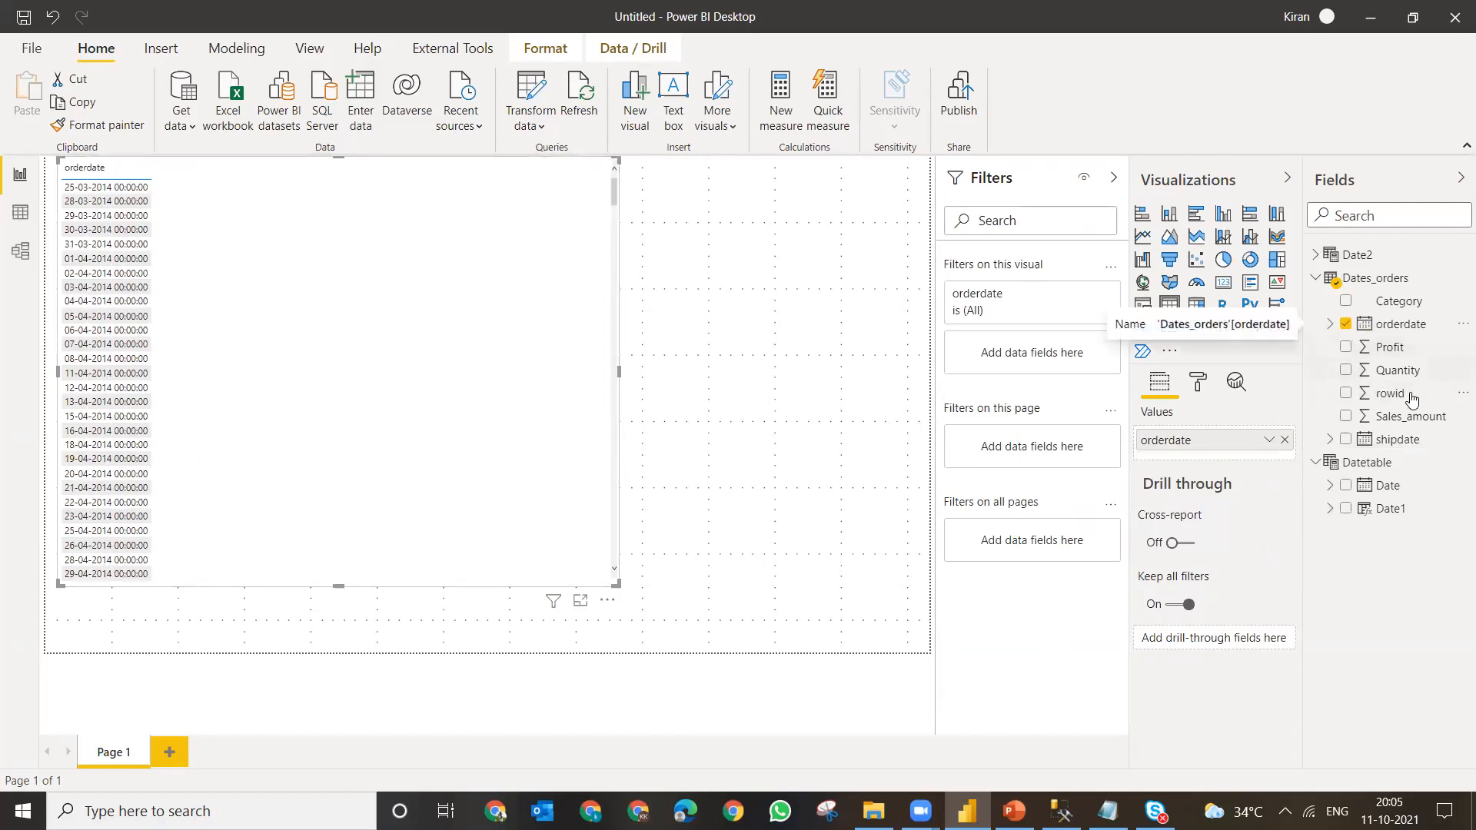
drag(1401, 422, 251, 259)
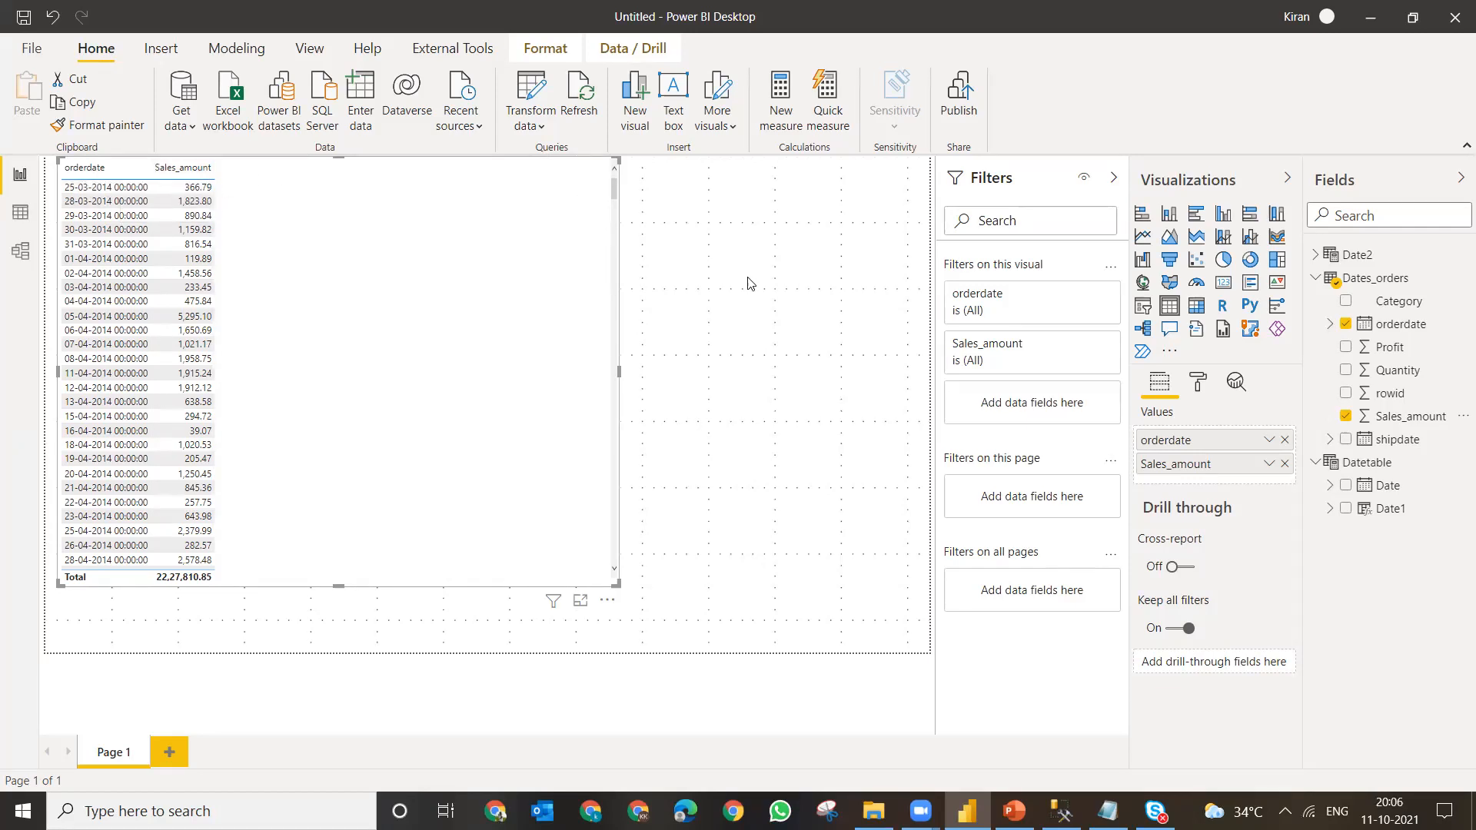
- Create a measure in Dates_orders named "25-03-2014 sales" and start its formula with the CALCULATE function
right_click(1363, 284)
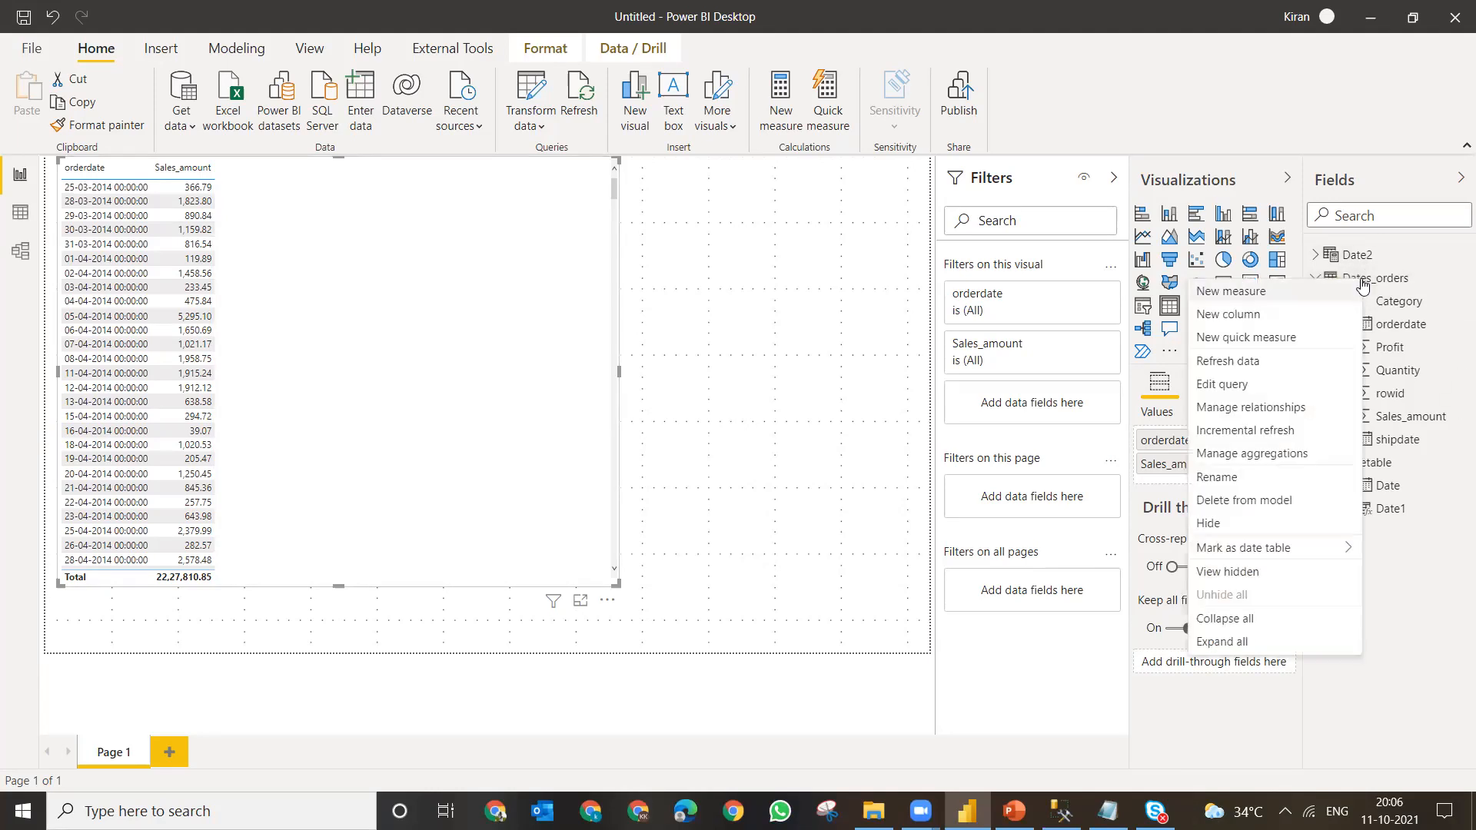
click(1281, 298)
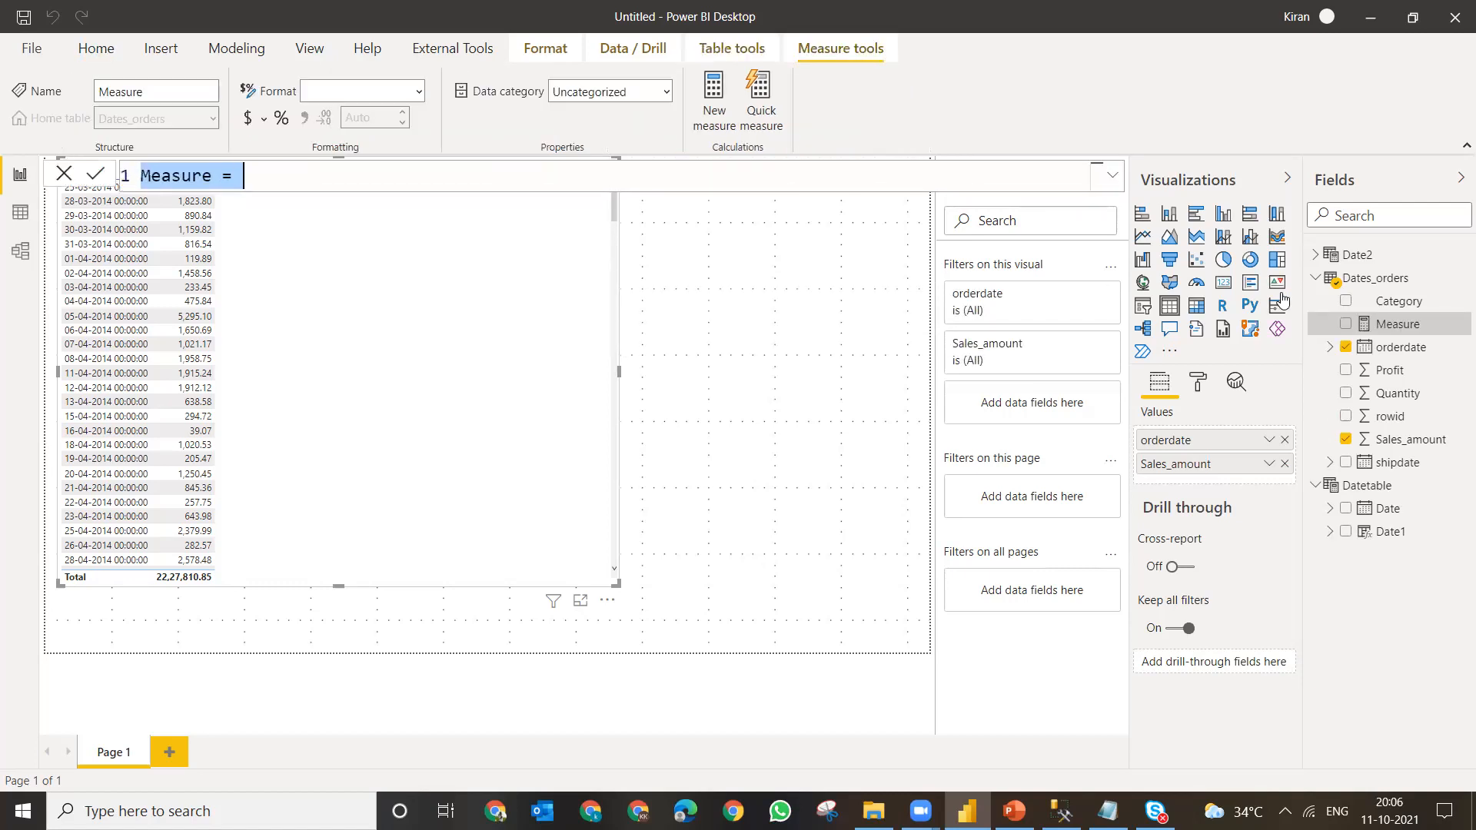
text(25)
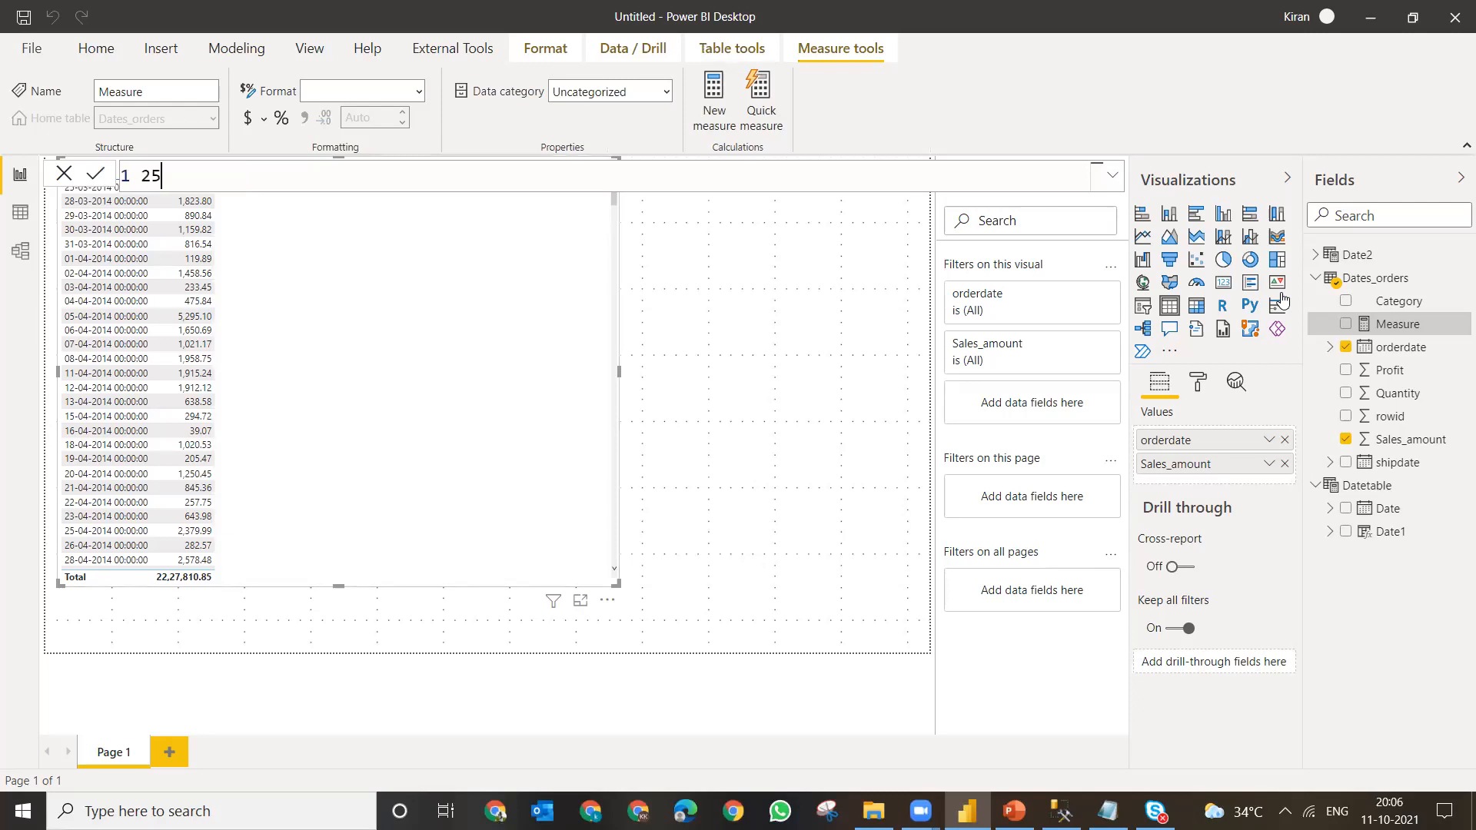
text(-03)
text(-2014)
text( s)
key(BackSpace)
text(sales=ca)
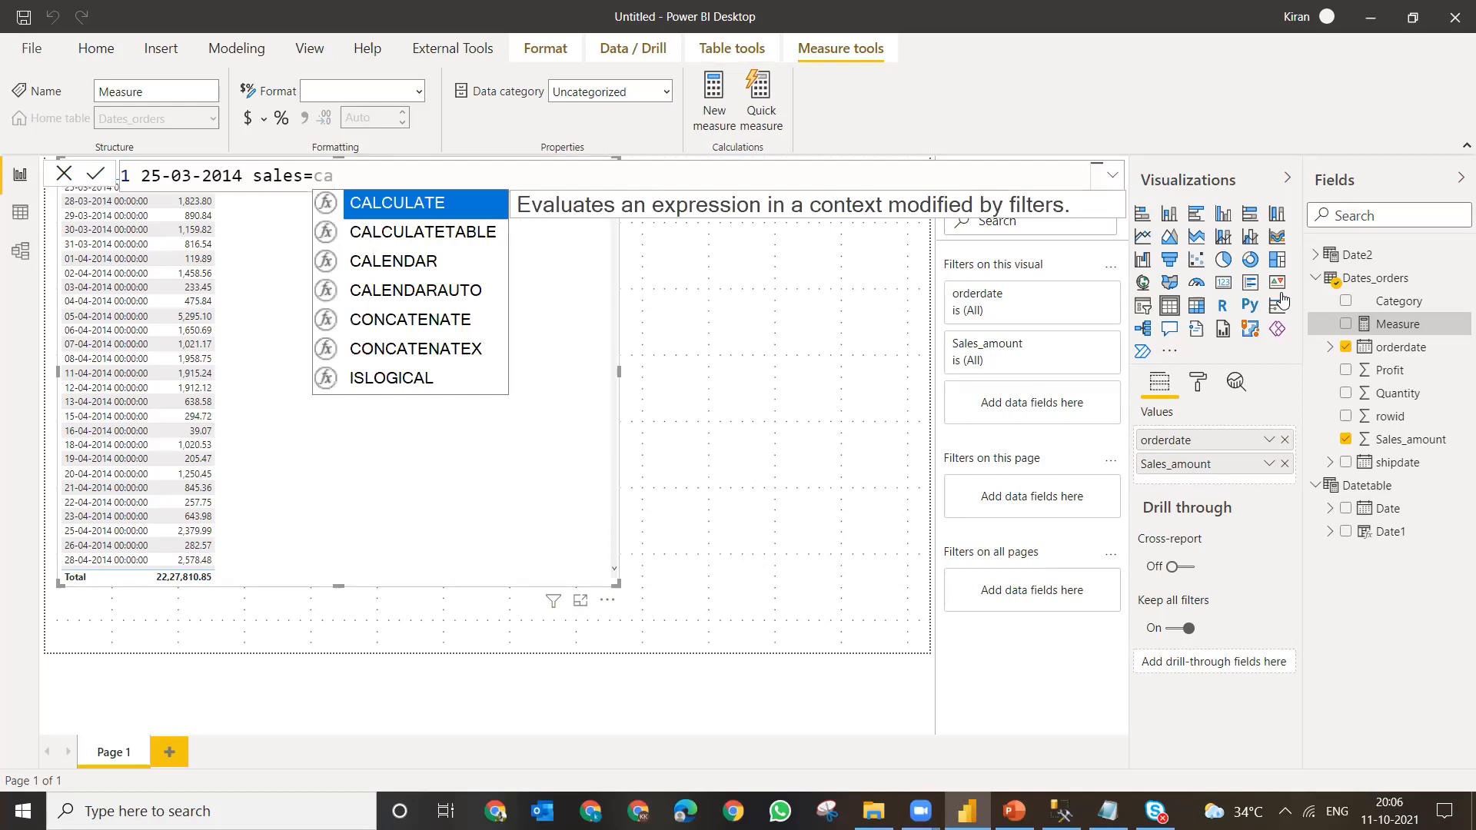
key(Tab)
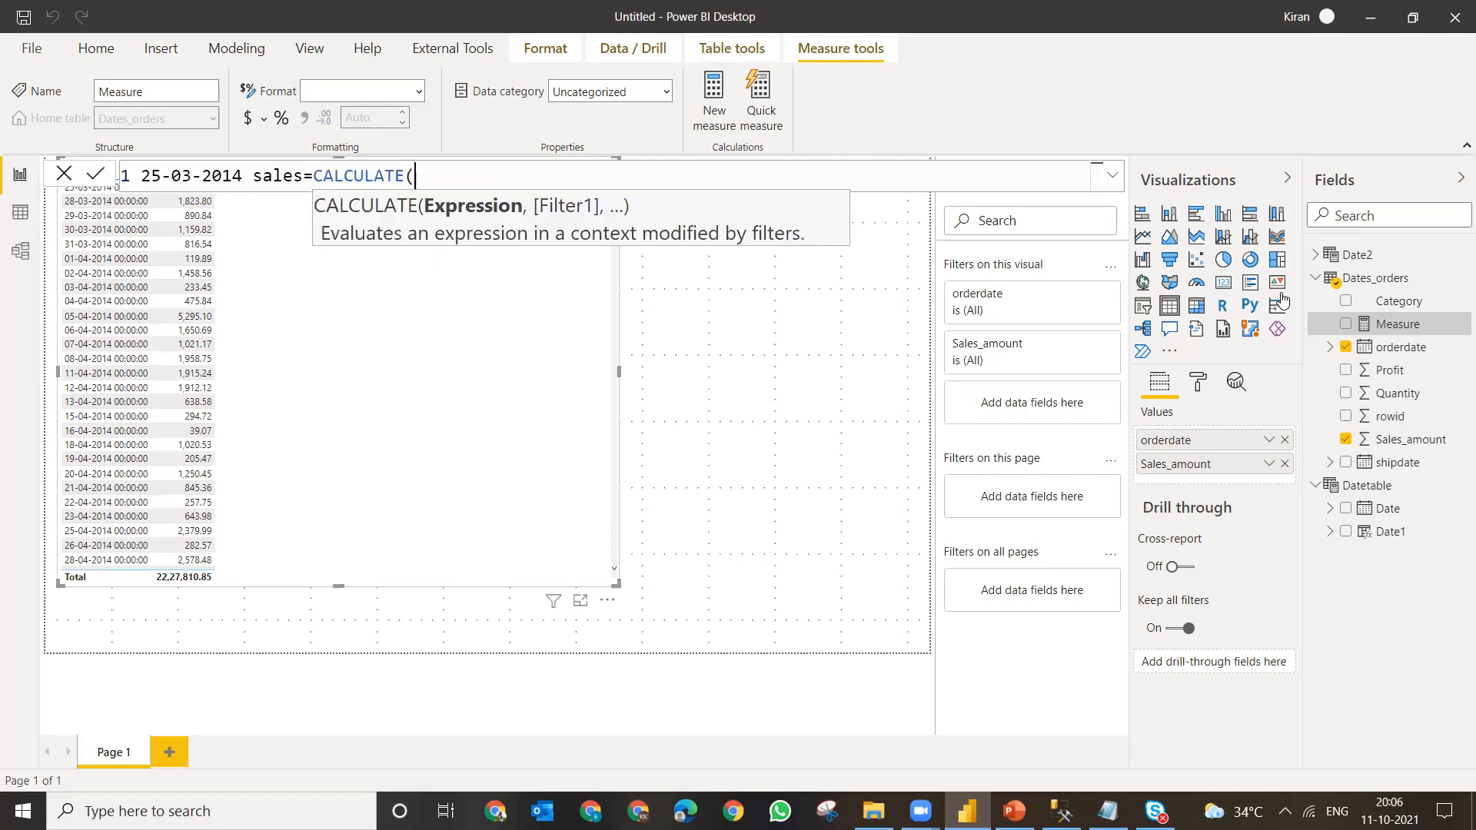
- Enter SUM(Dates_orders[Sales_amount]) as the expression argument of CALCULATE
text(sum)
key(Tab)
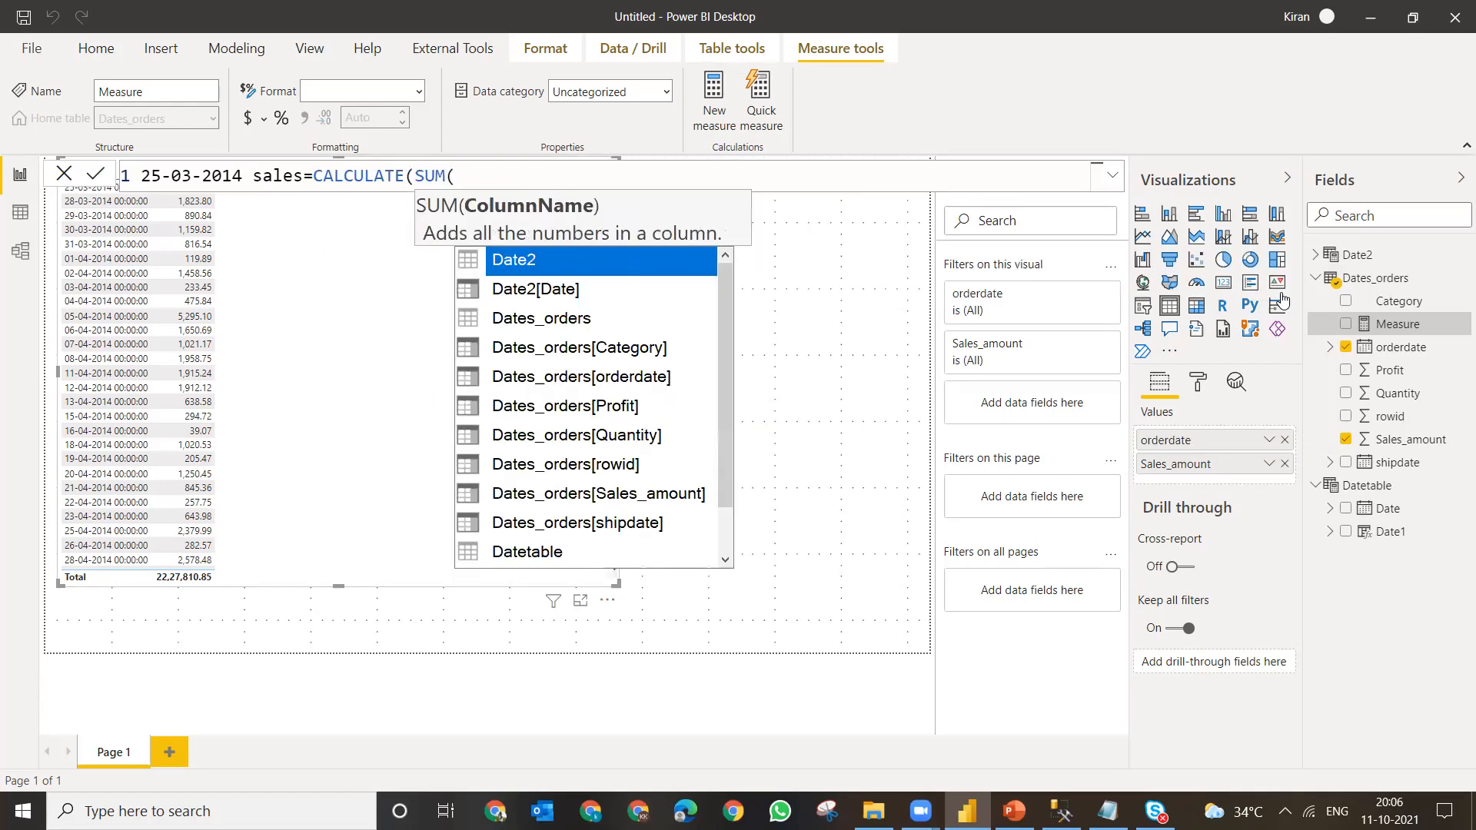
text(sa)
key(Tab)
text())
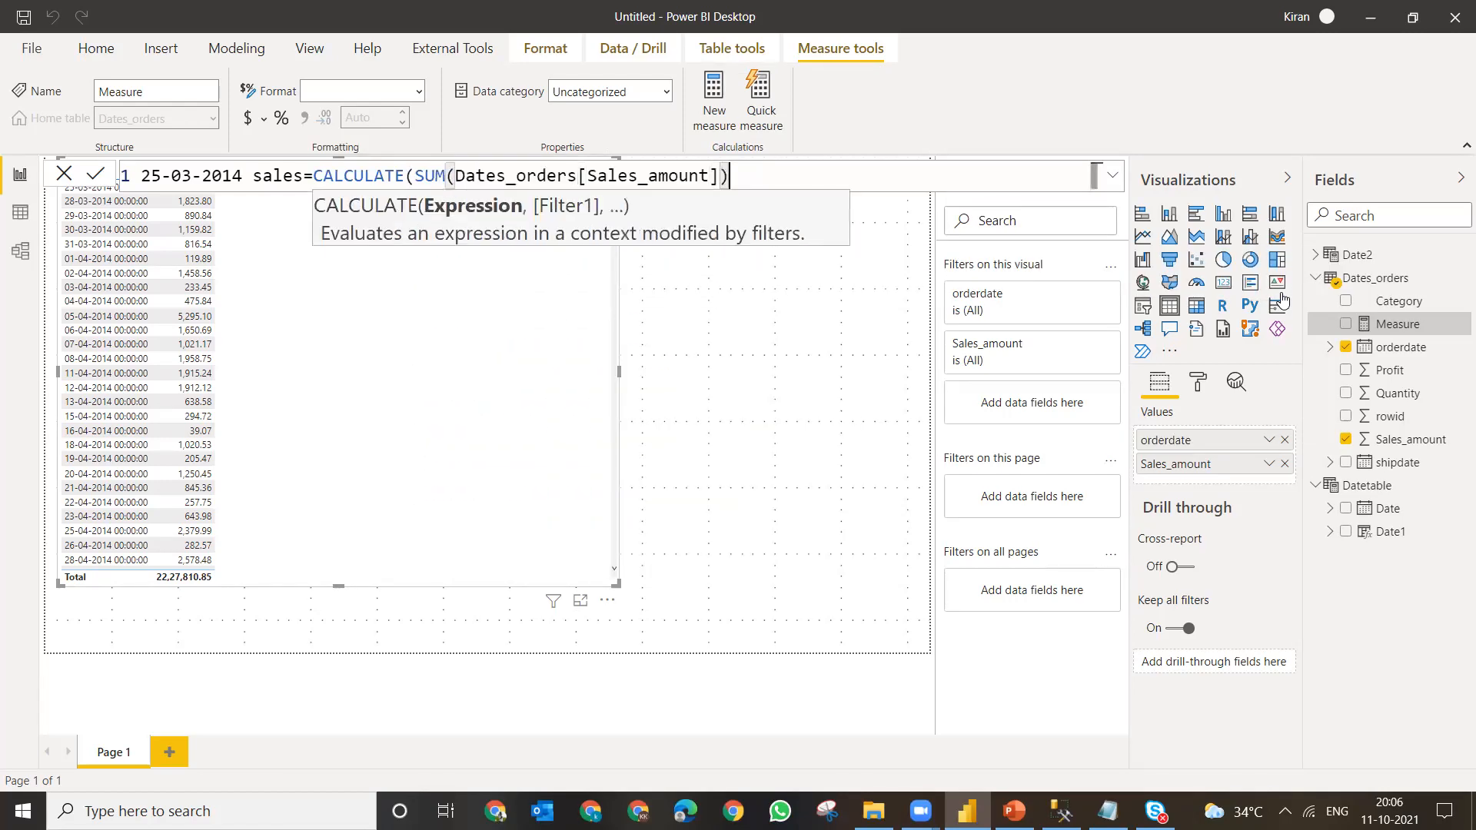
- Add DATE(2014,03,25) as the filter argument, close the CALCULATE formula and apply it
text(,date)
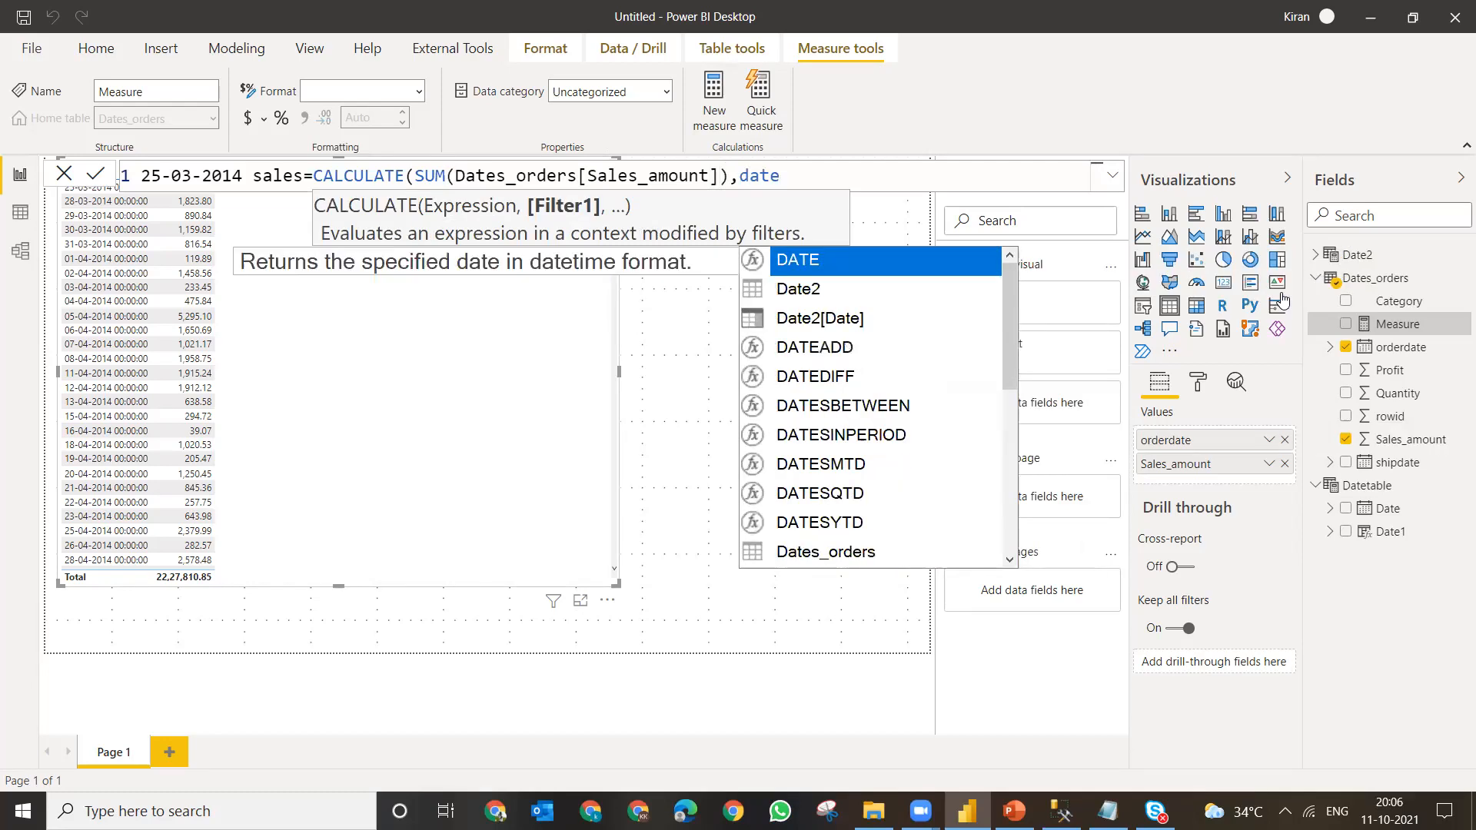
key(Tab)
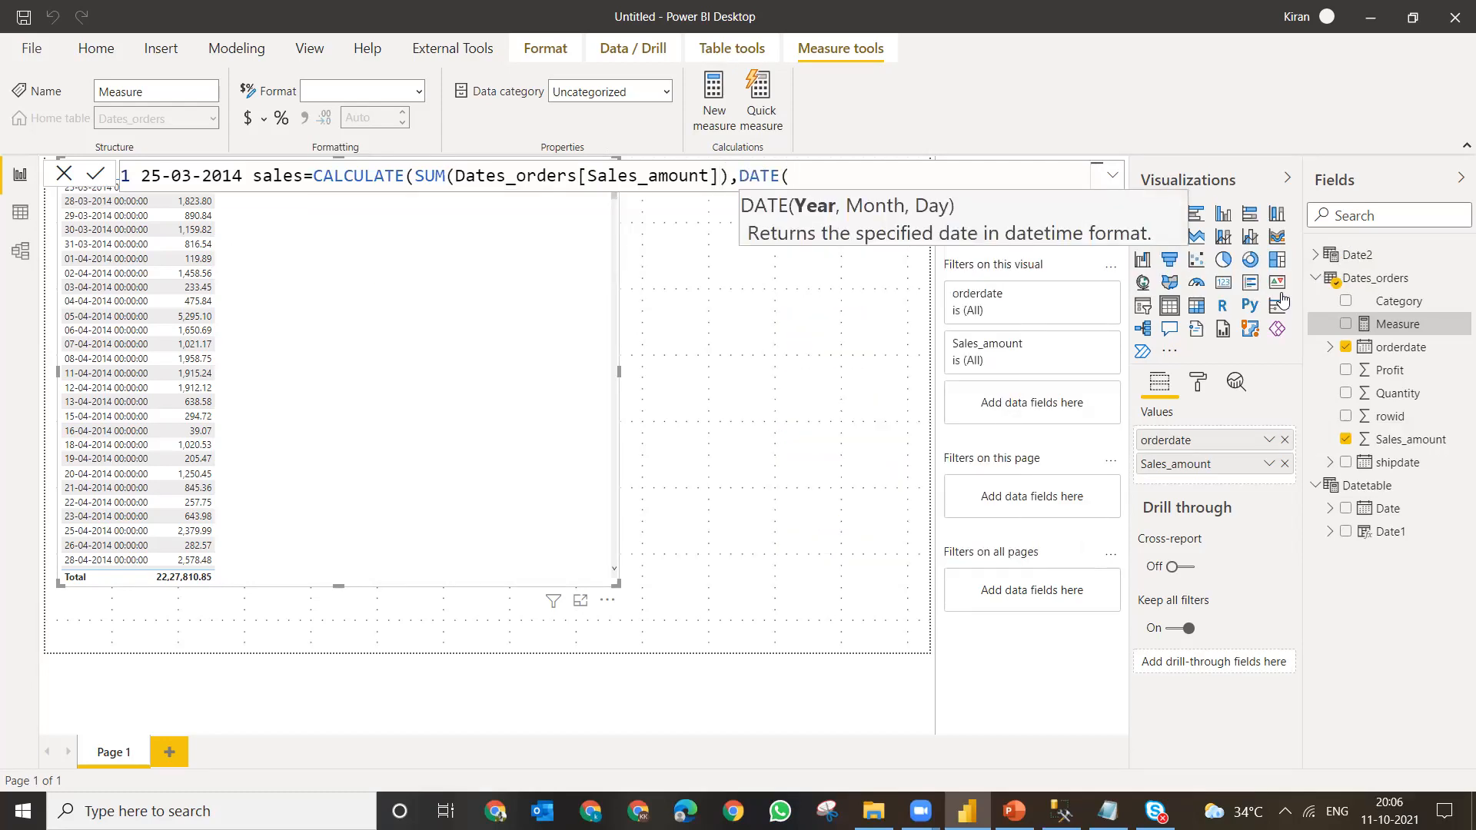
text(20)
text(2014,)
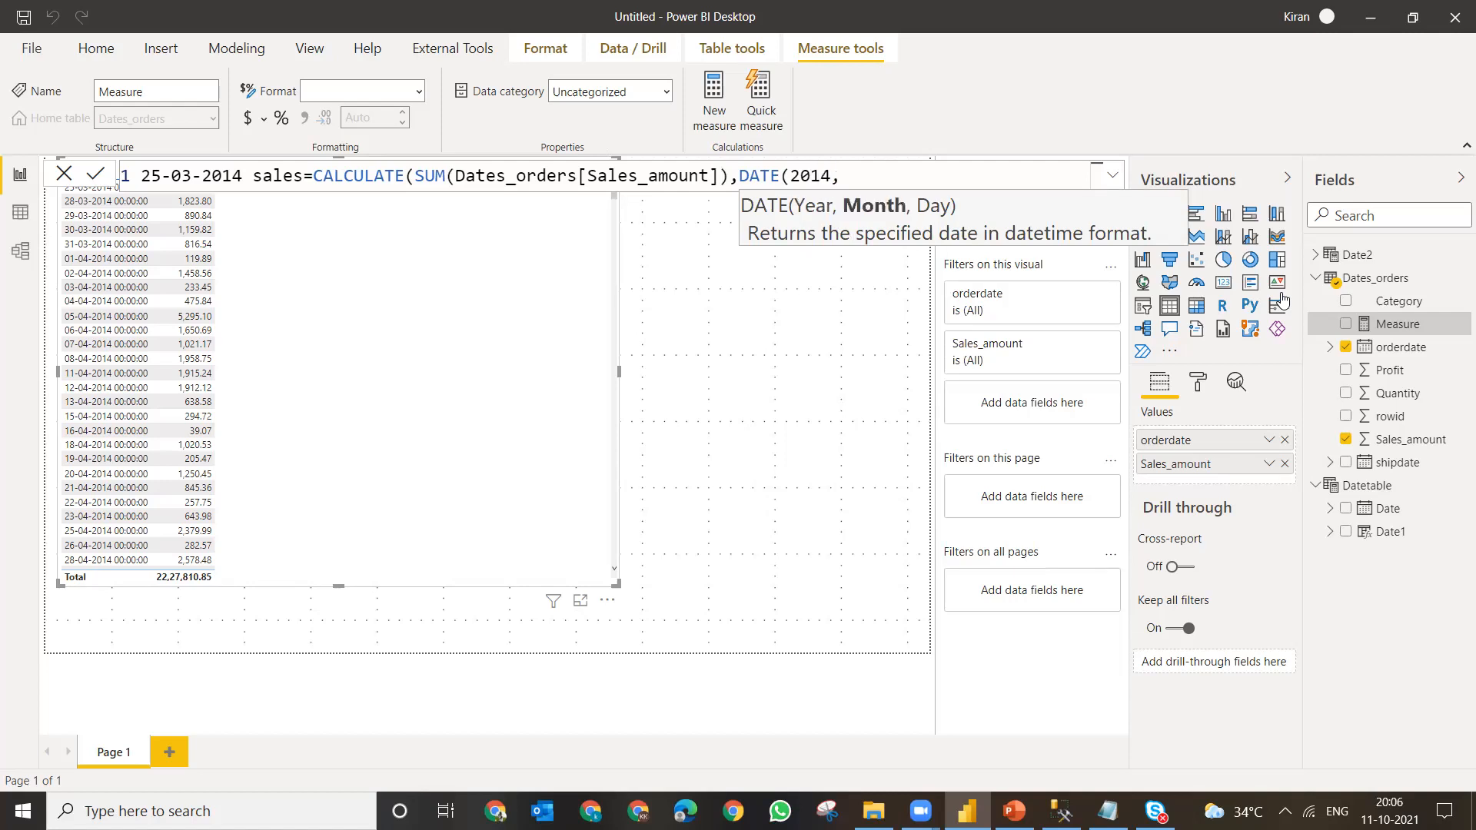
text(03,)
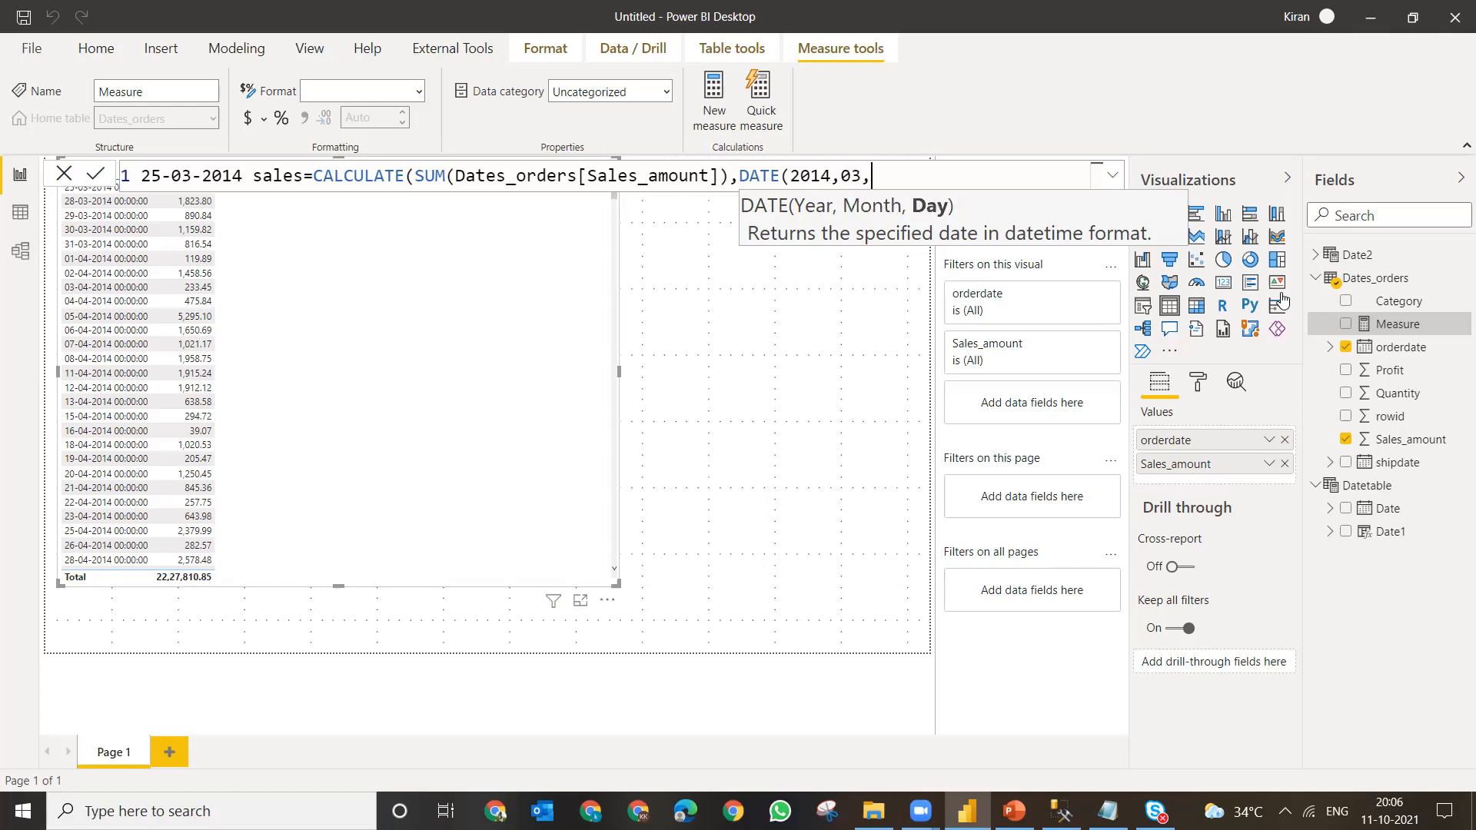
text(25)))
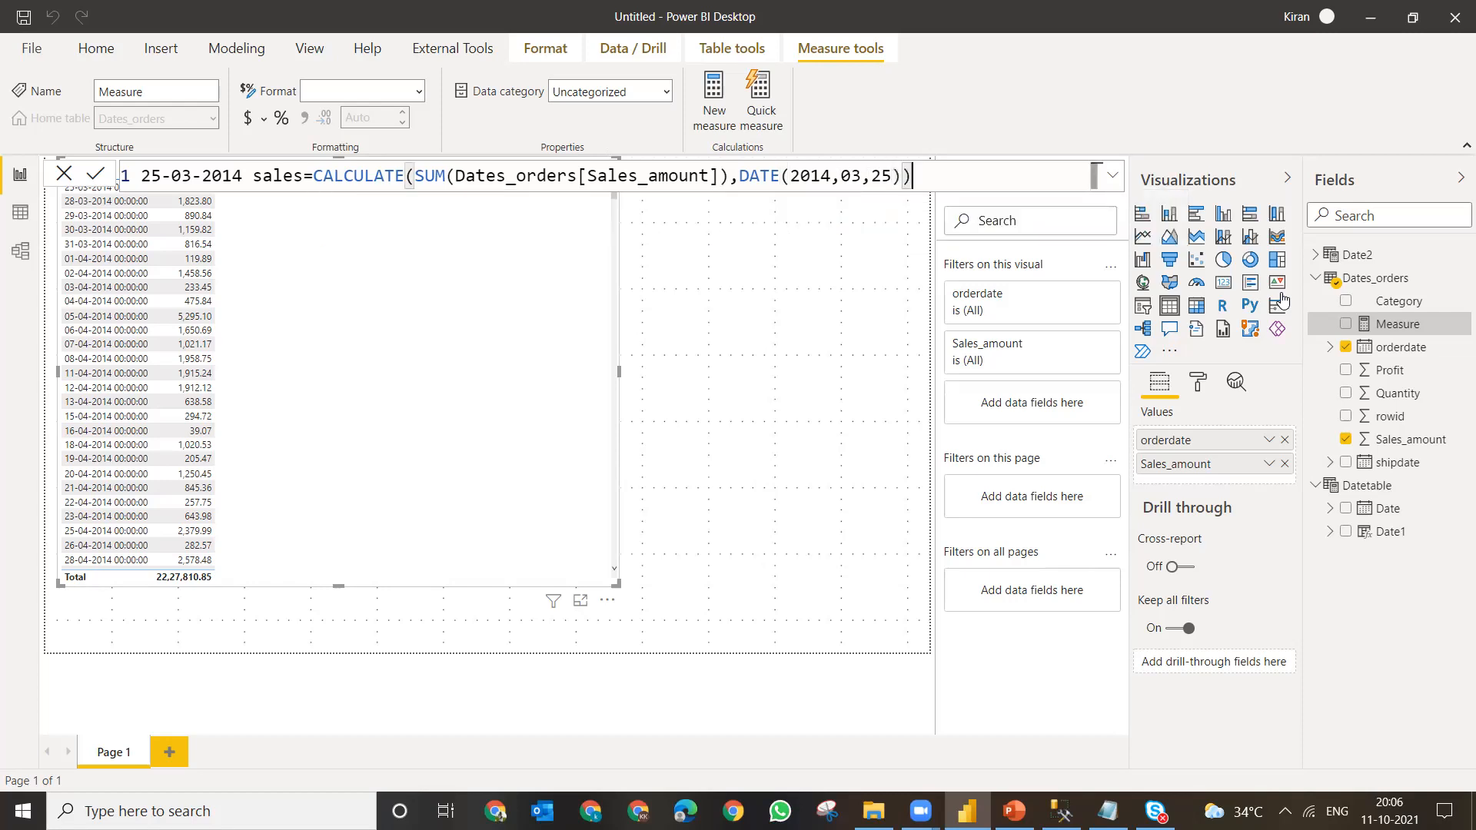
key(Return)
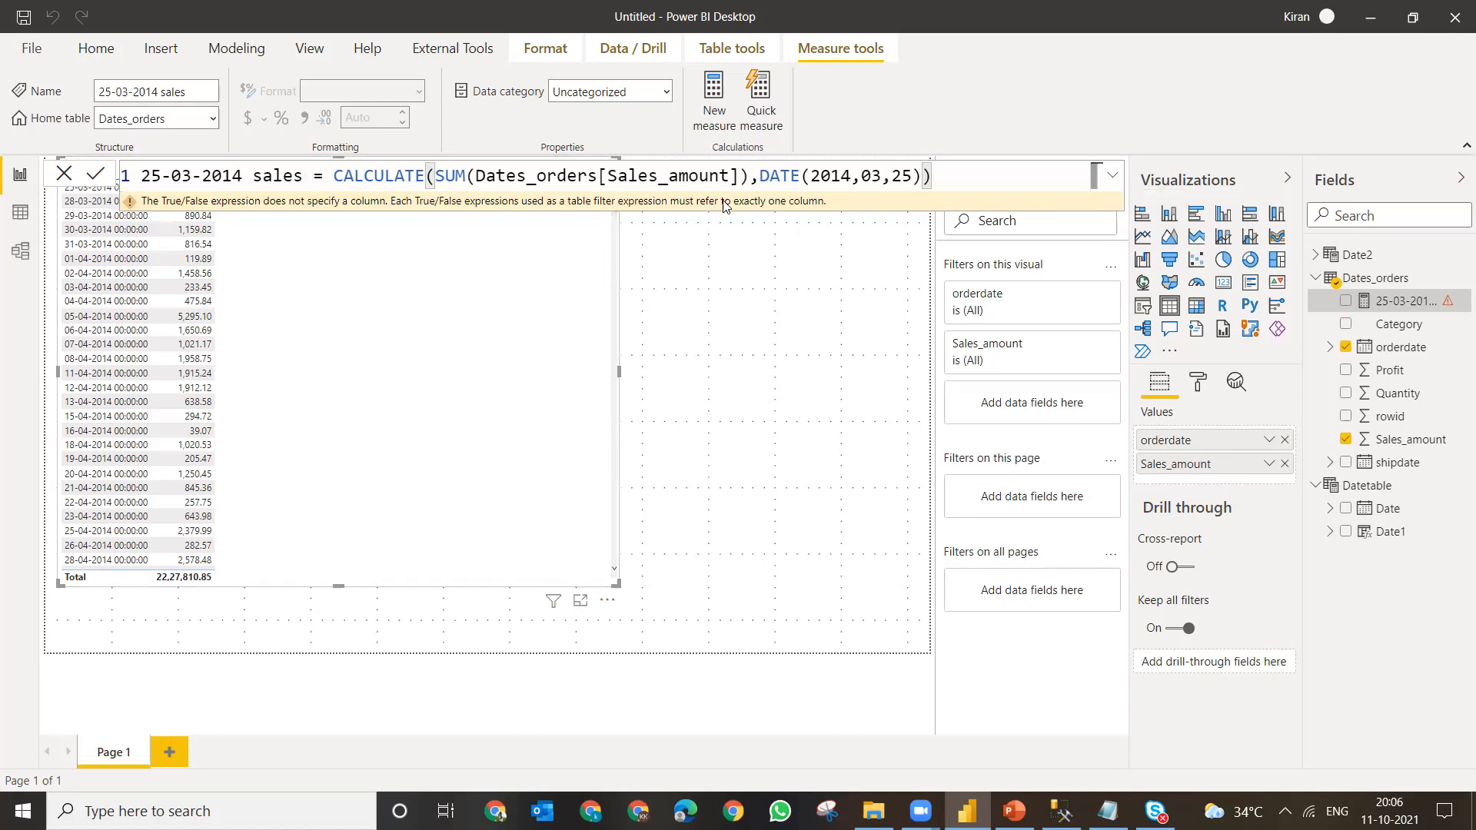
- Correct the measure's filter to Dates_orders[orderdate]=DATE(2014,03,25) and apply the formula
click(756, 177)
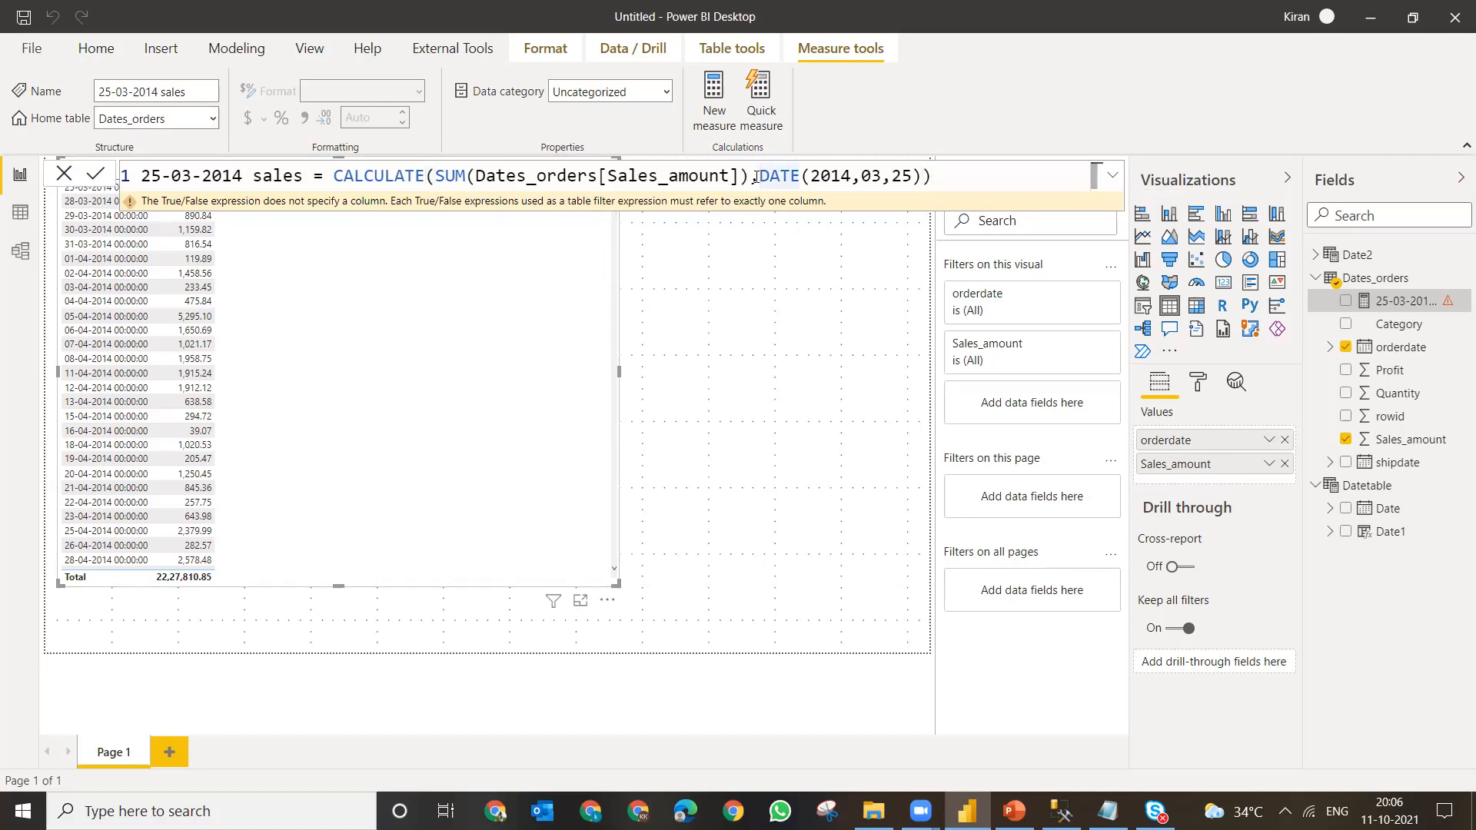
text(ord)
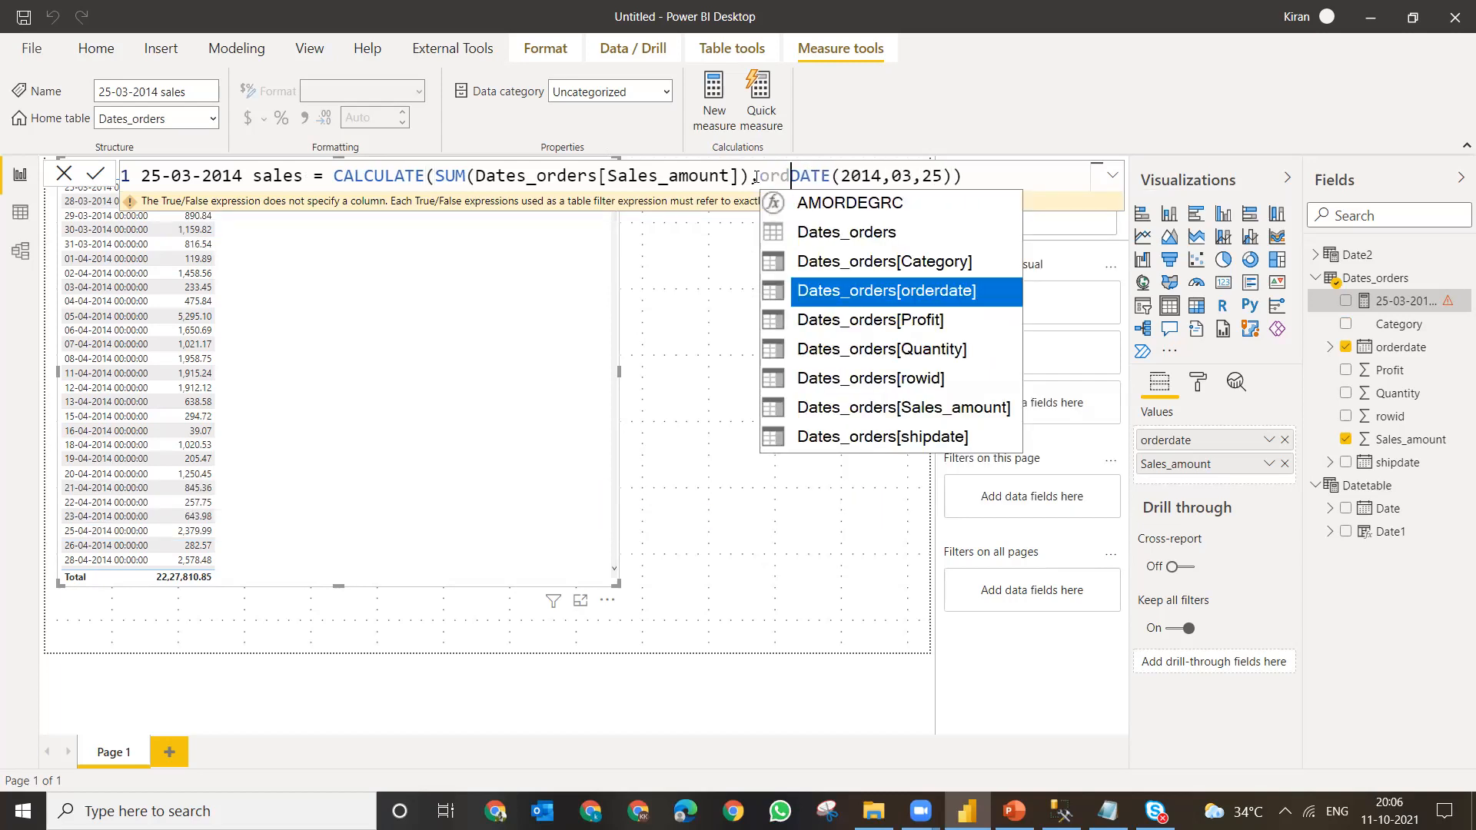
text(erd)
key(Tab)
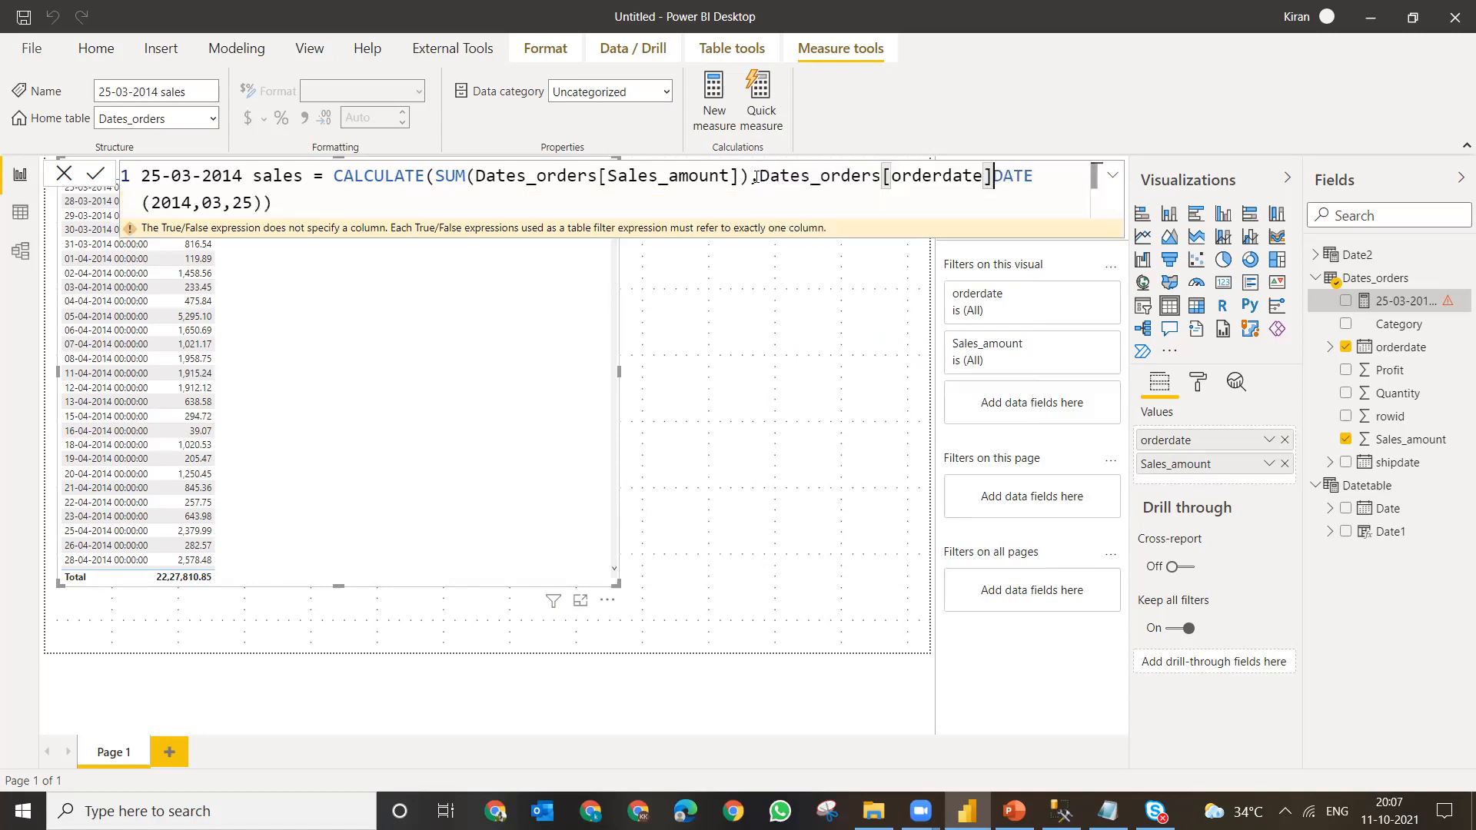
text(=)
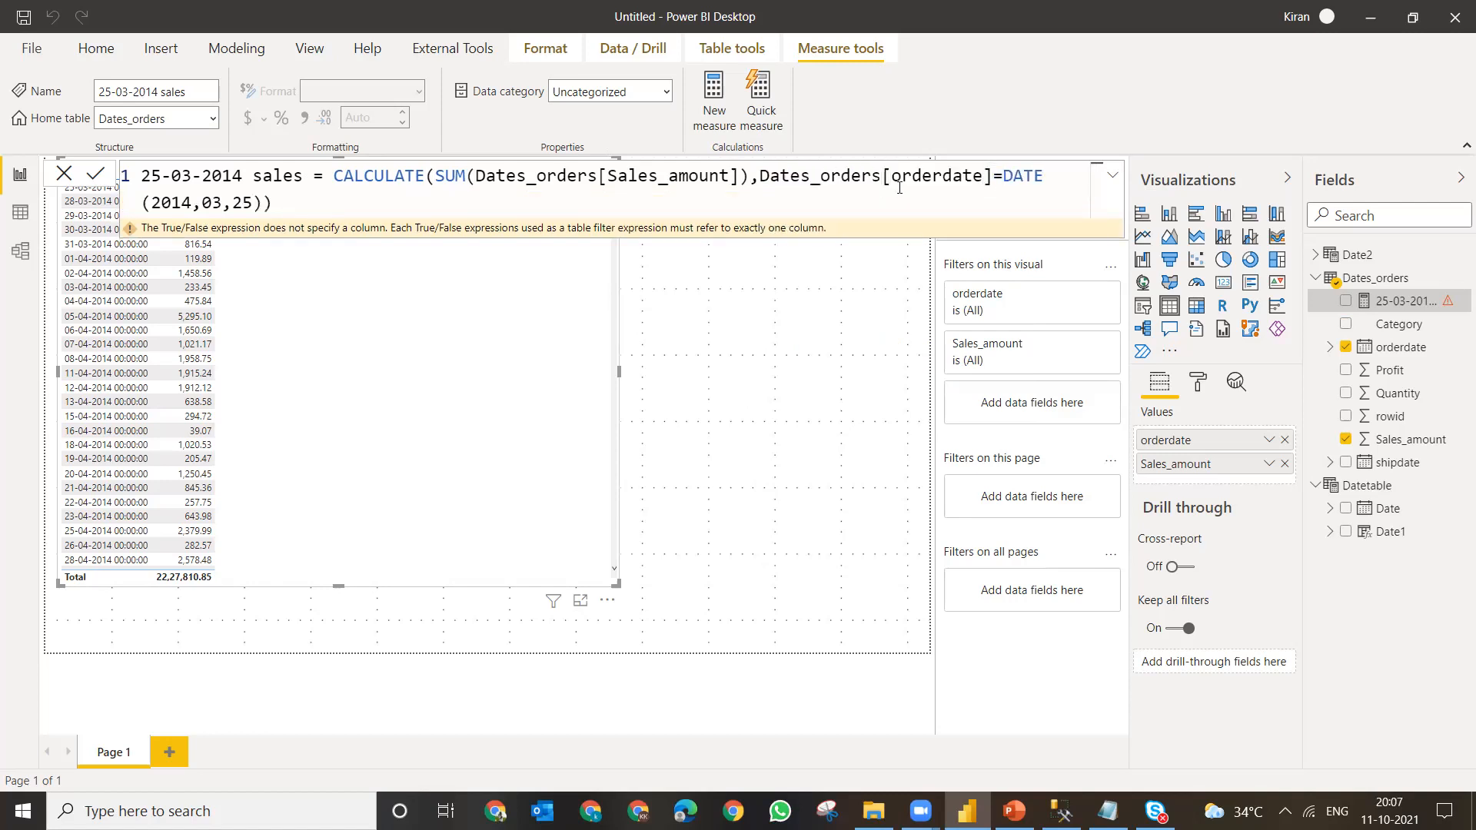
click(960, 207)
key(Return)
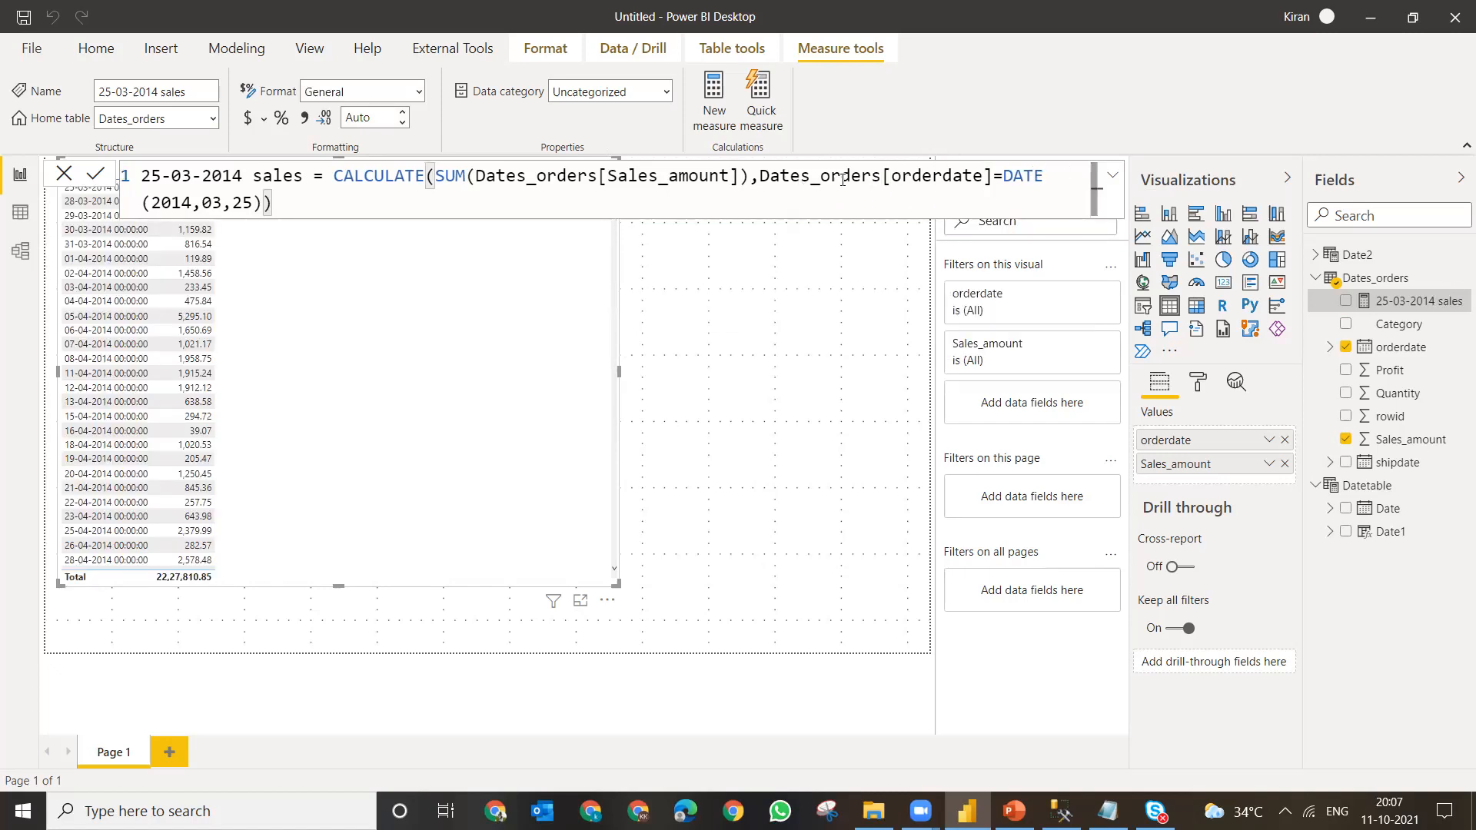
- Add a card visual to the report page showing the 25-03-2014 sales measure
click(834, 315)
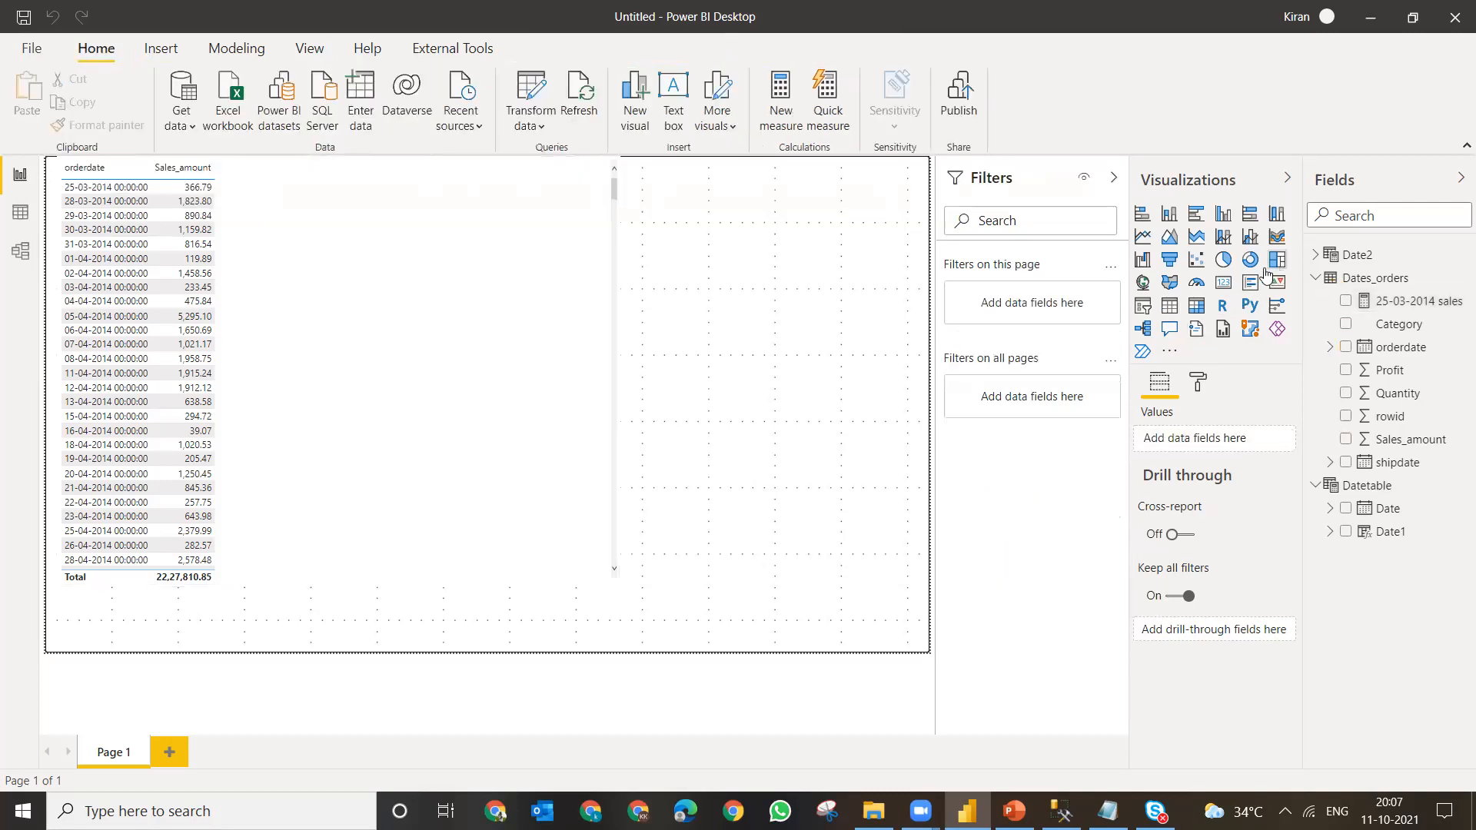
click(1224, 285)
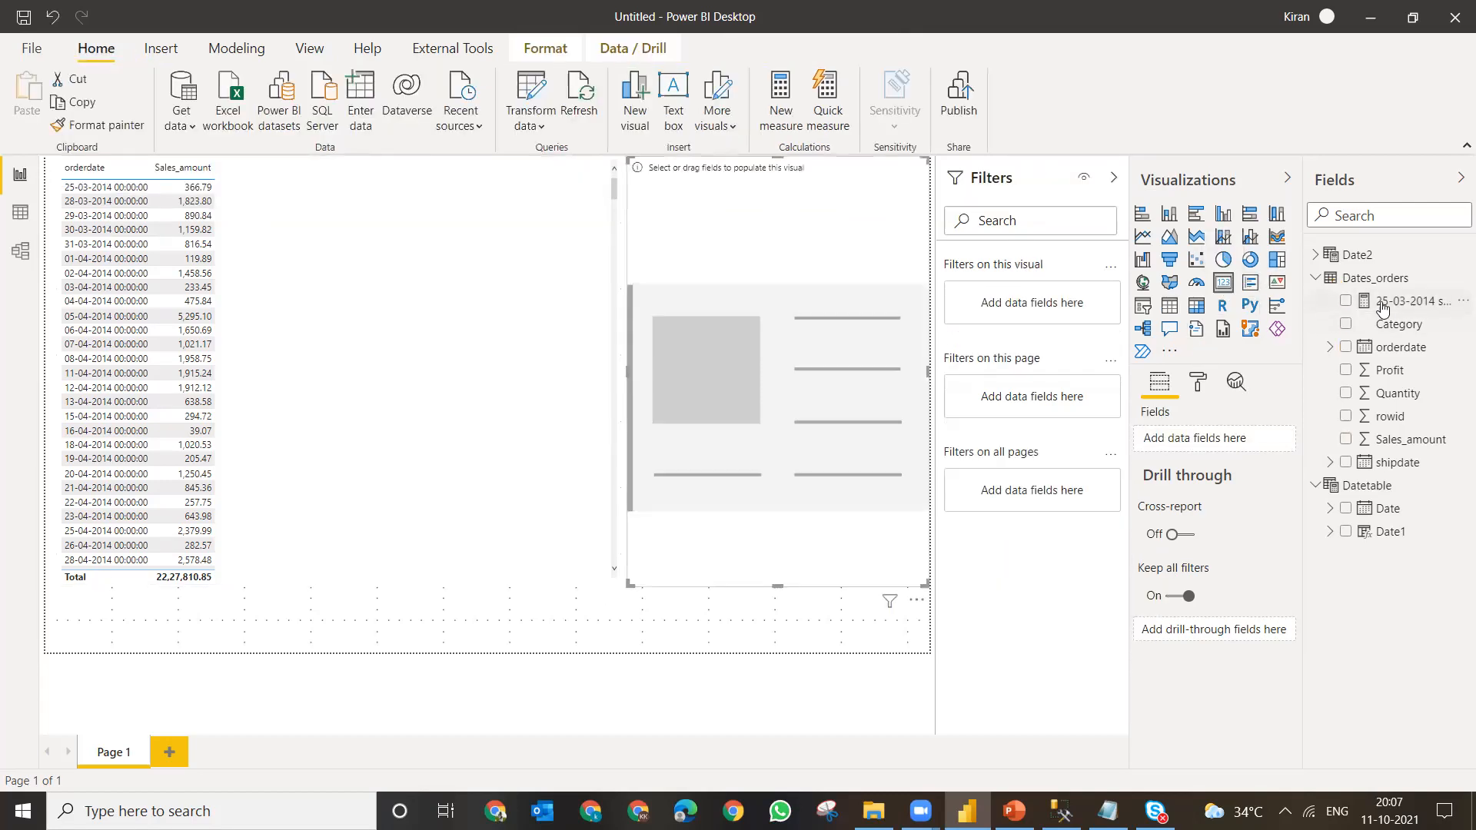
drag(1403, 311, 784, 332)
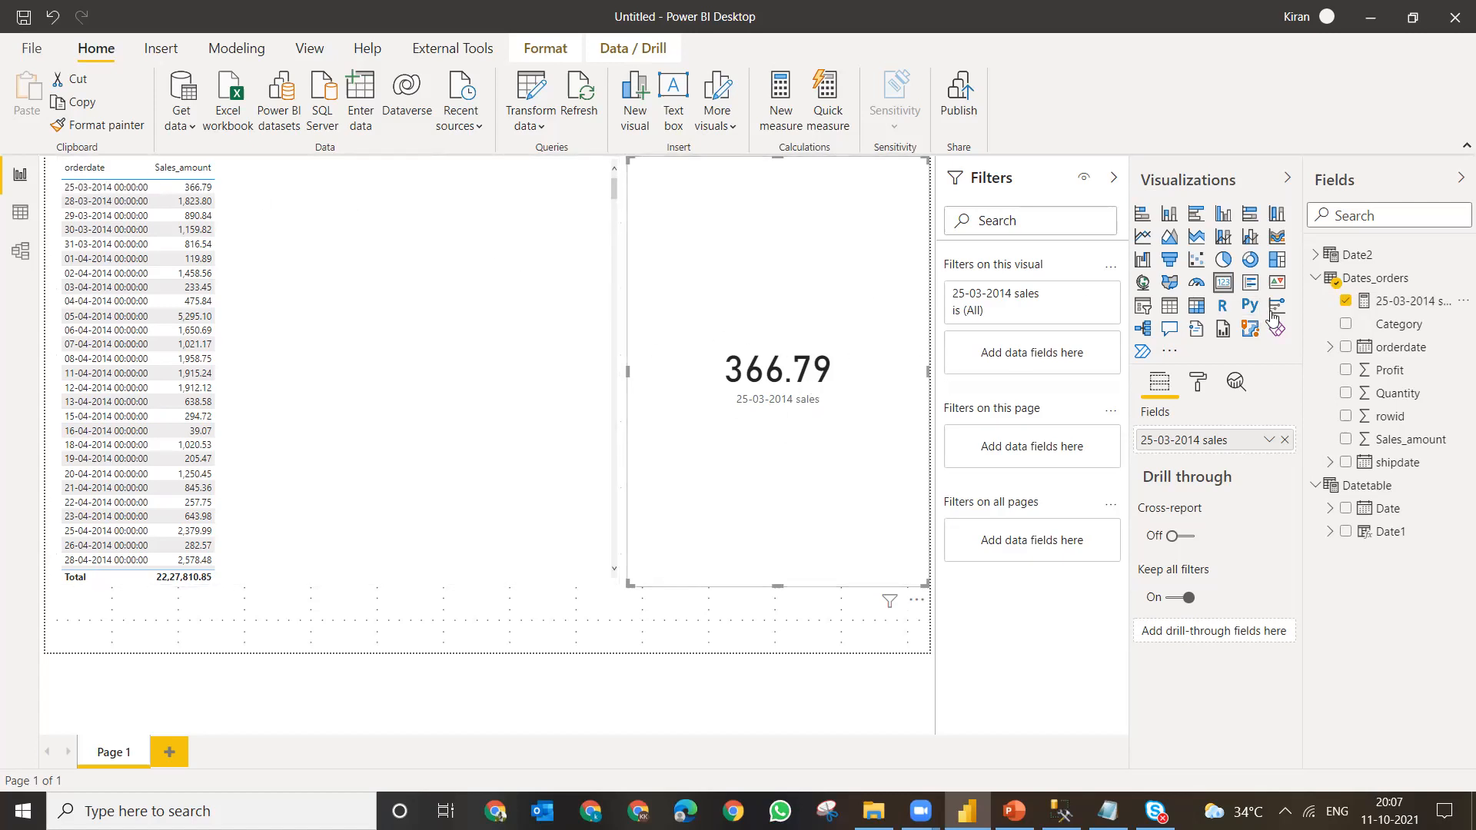
- Copy the 25-03-2014 sales formula into the Notepad notes below the Date1 line, append "=366.15" and start a new line
click(1404, 304)
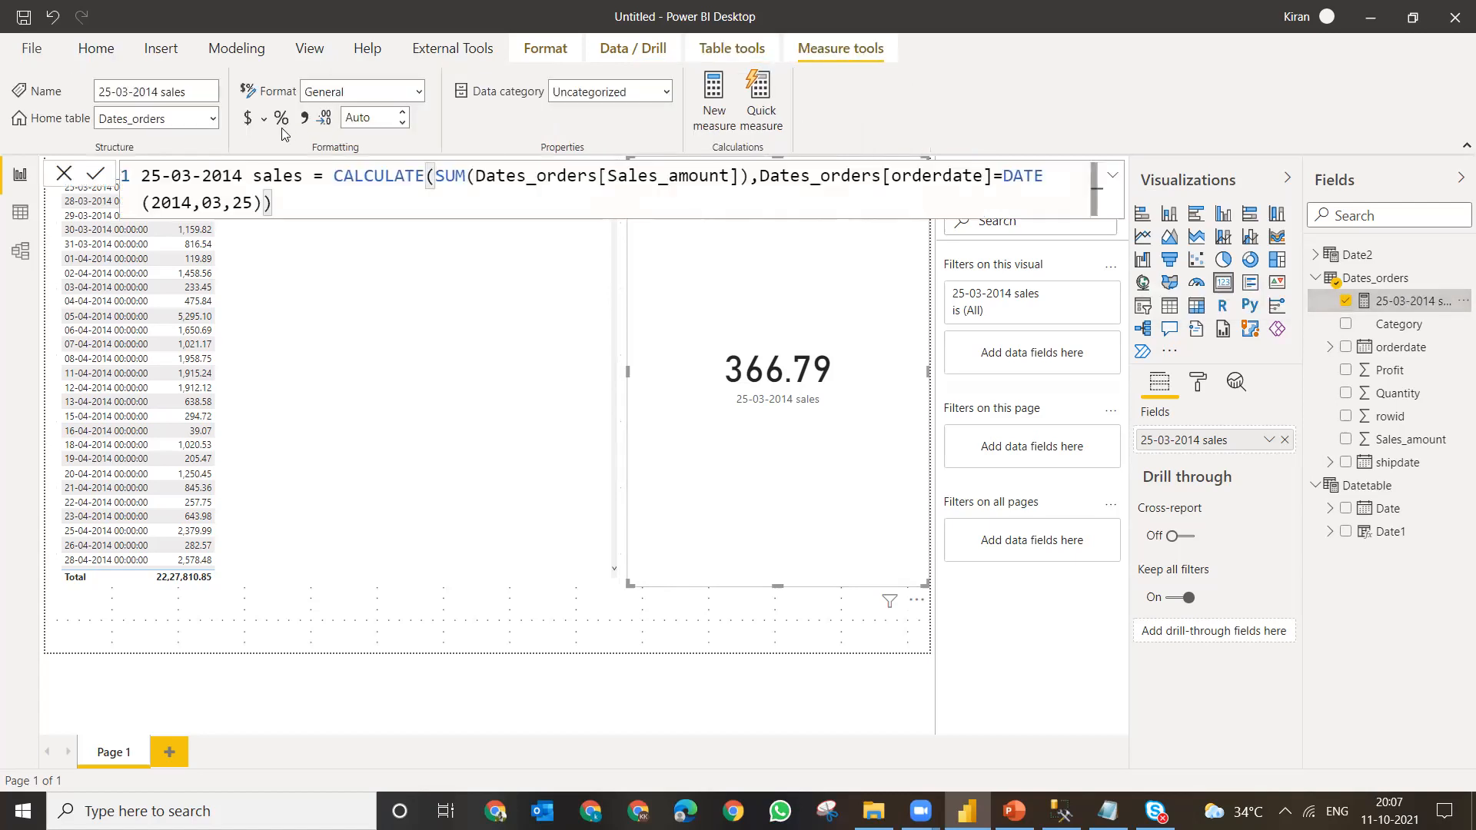
key(ctrl+a)
key(ctrl+c)
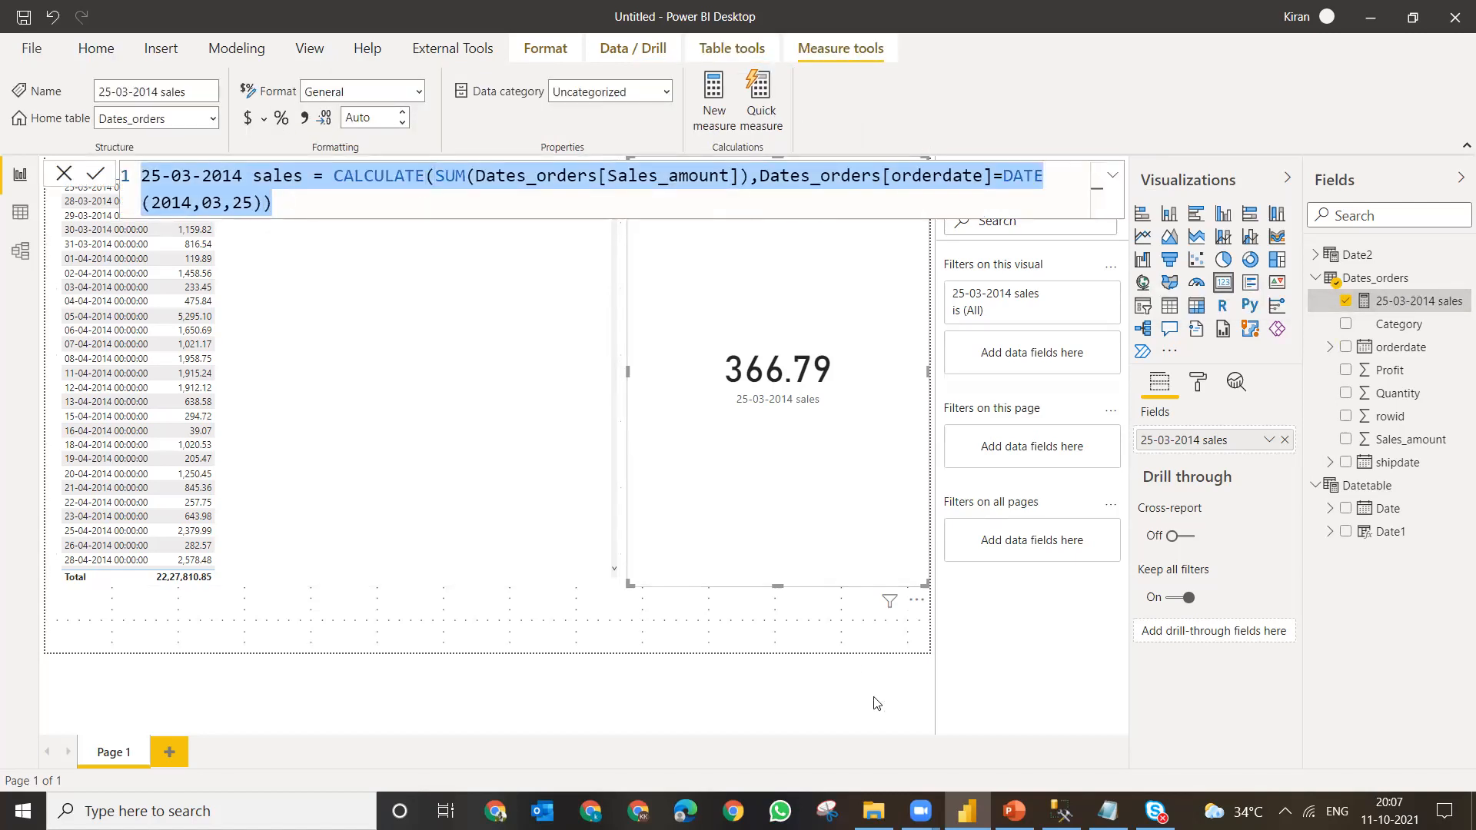
click(1108, 811)
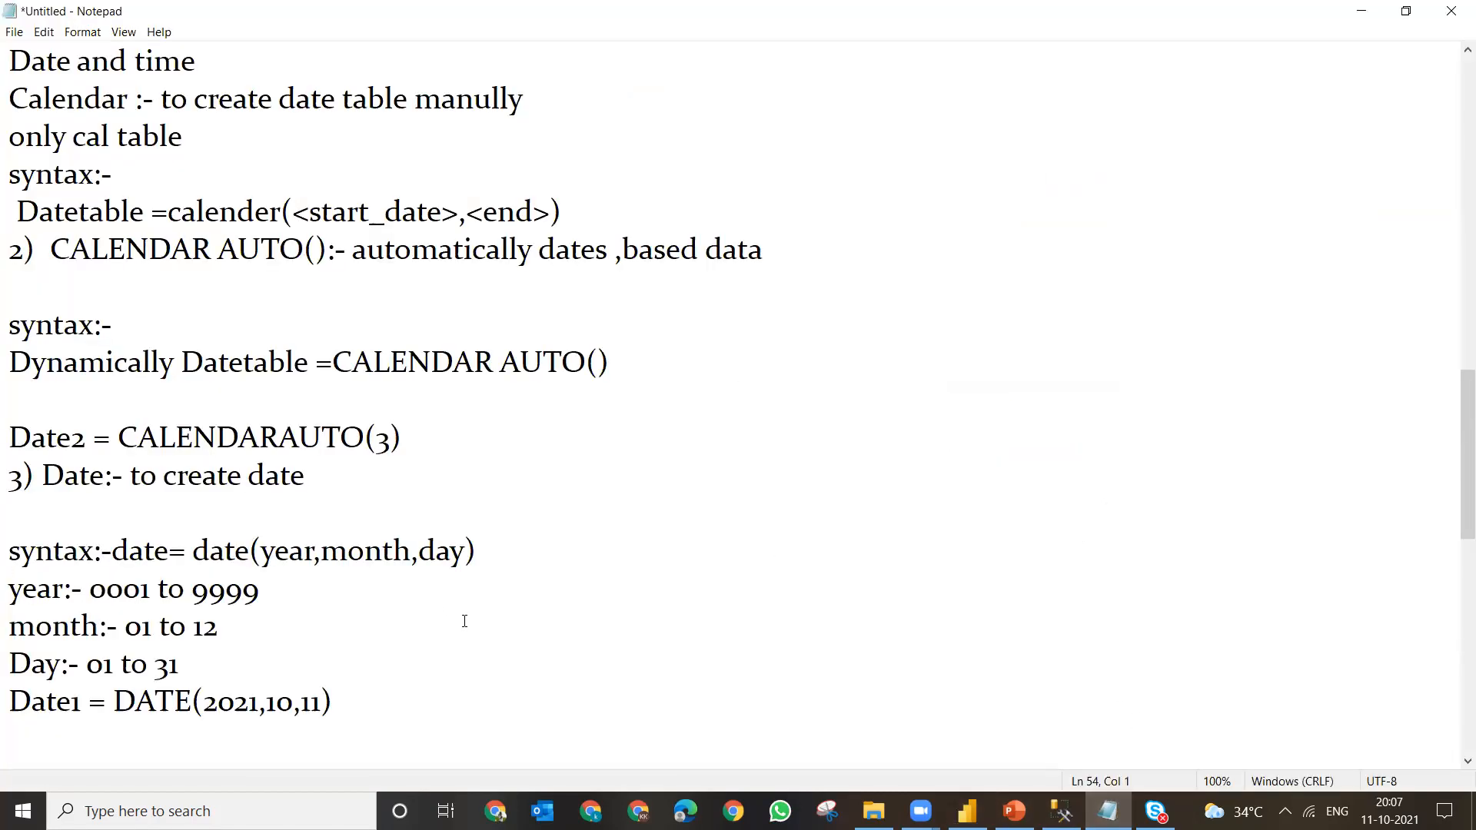
key(ctrl+v)
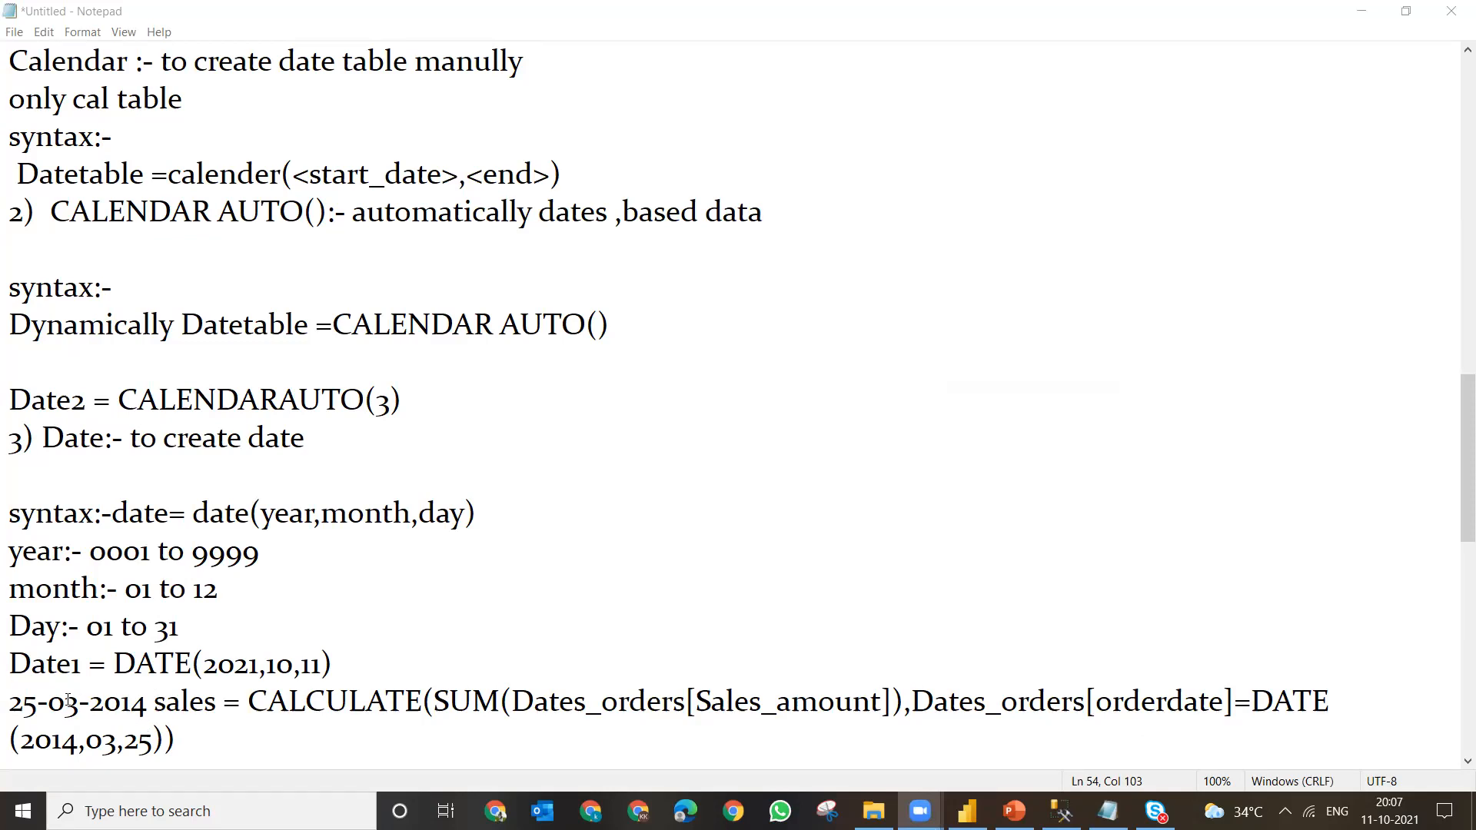
text(=)
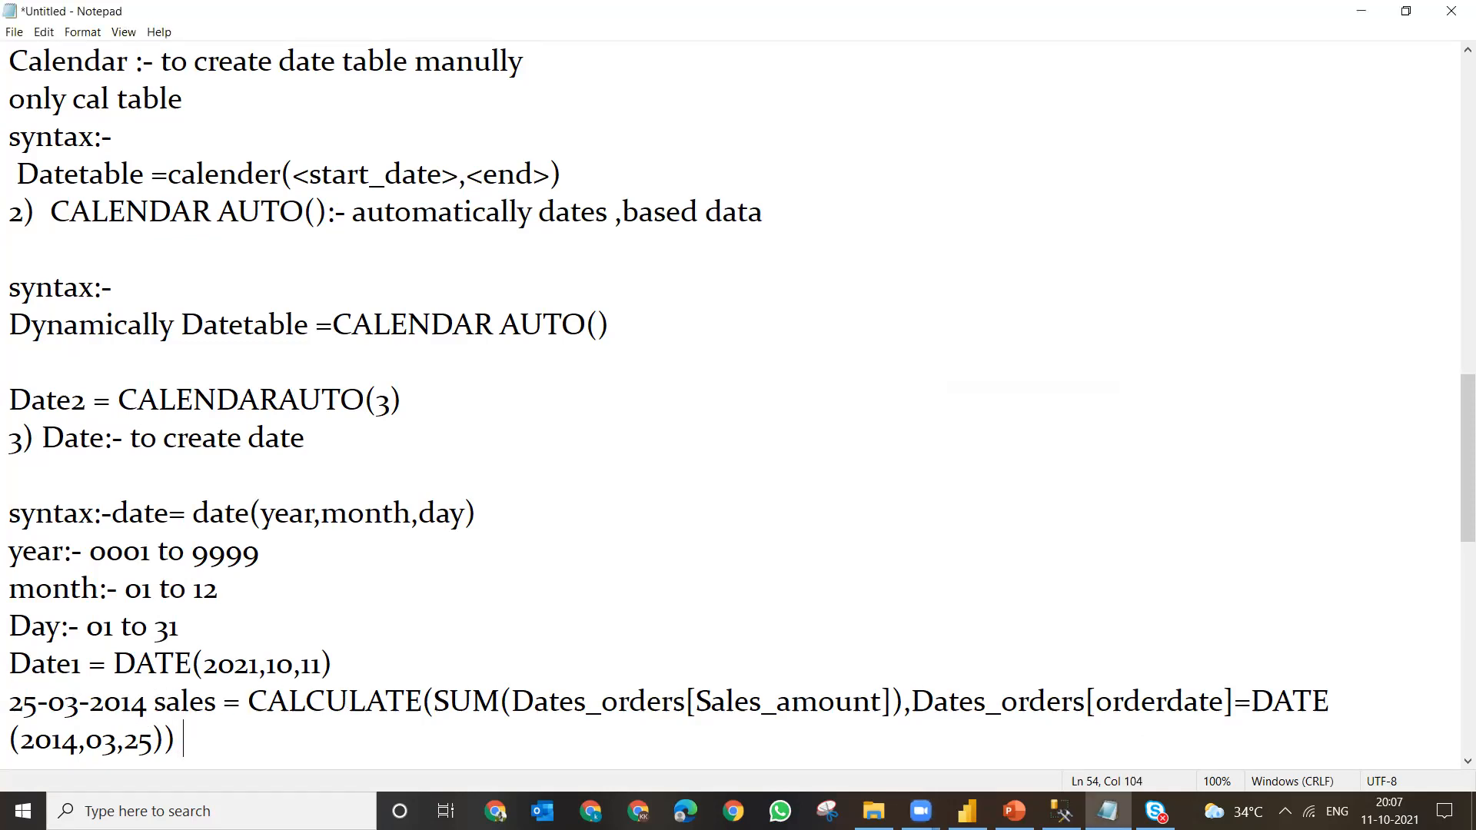
text(366.15)
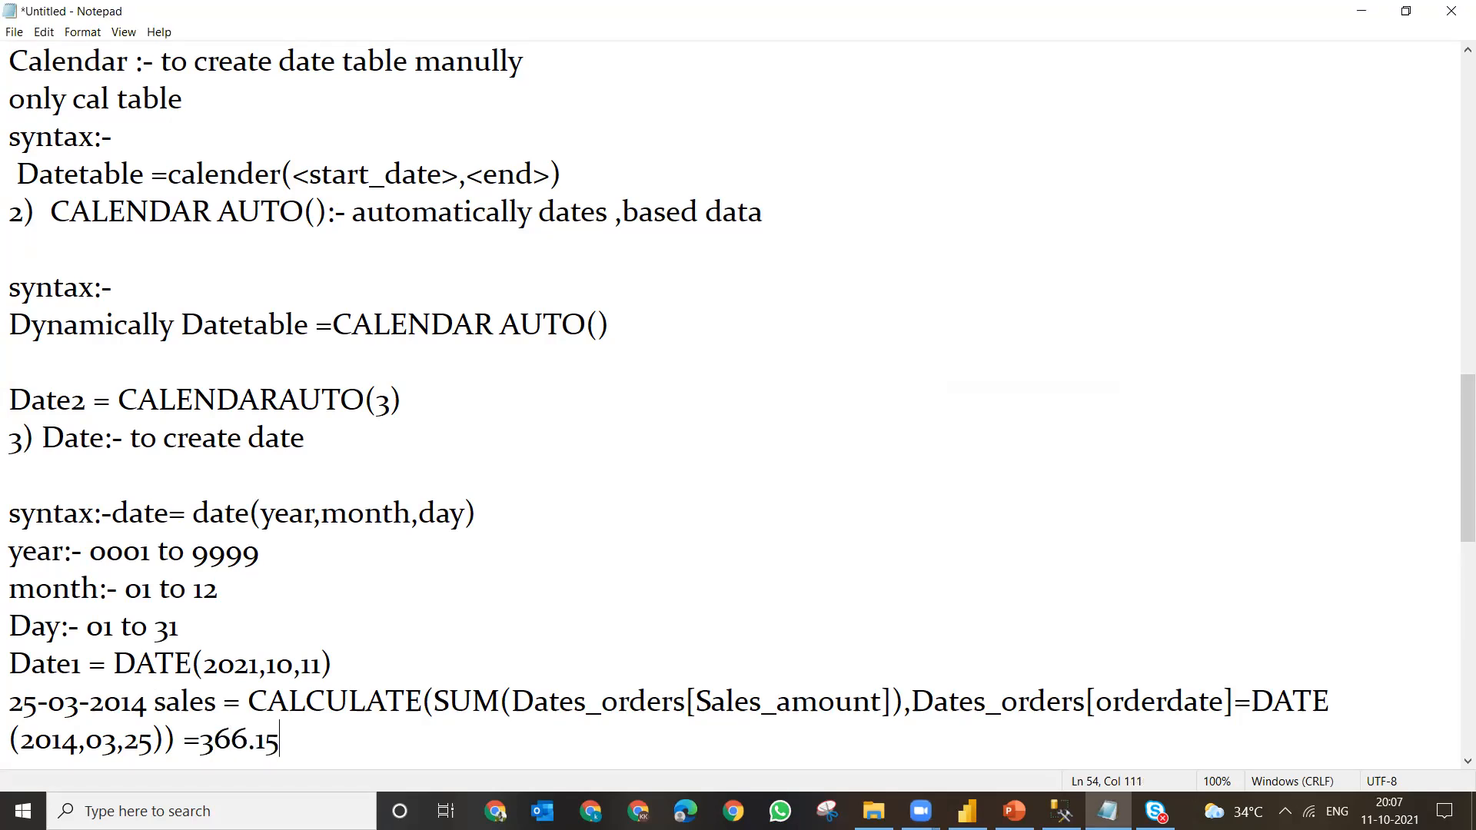
key(Return)
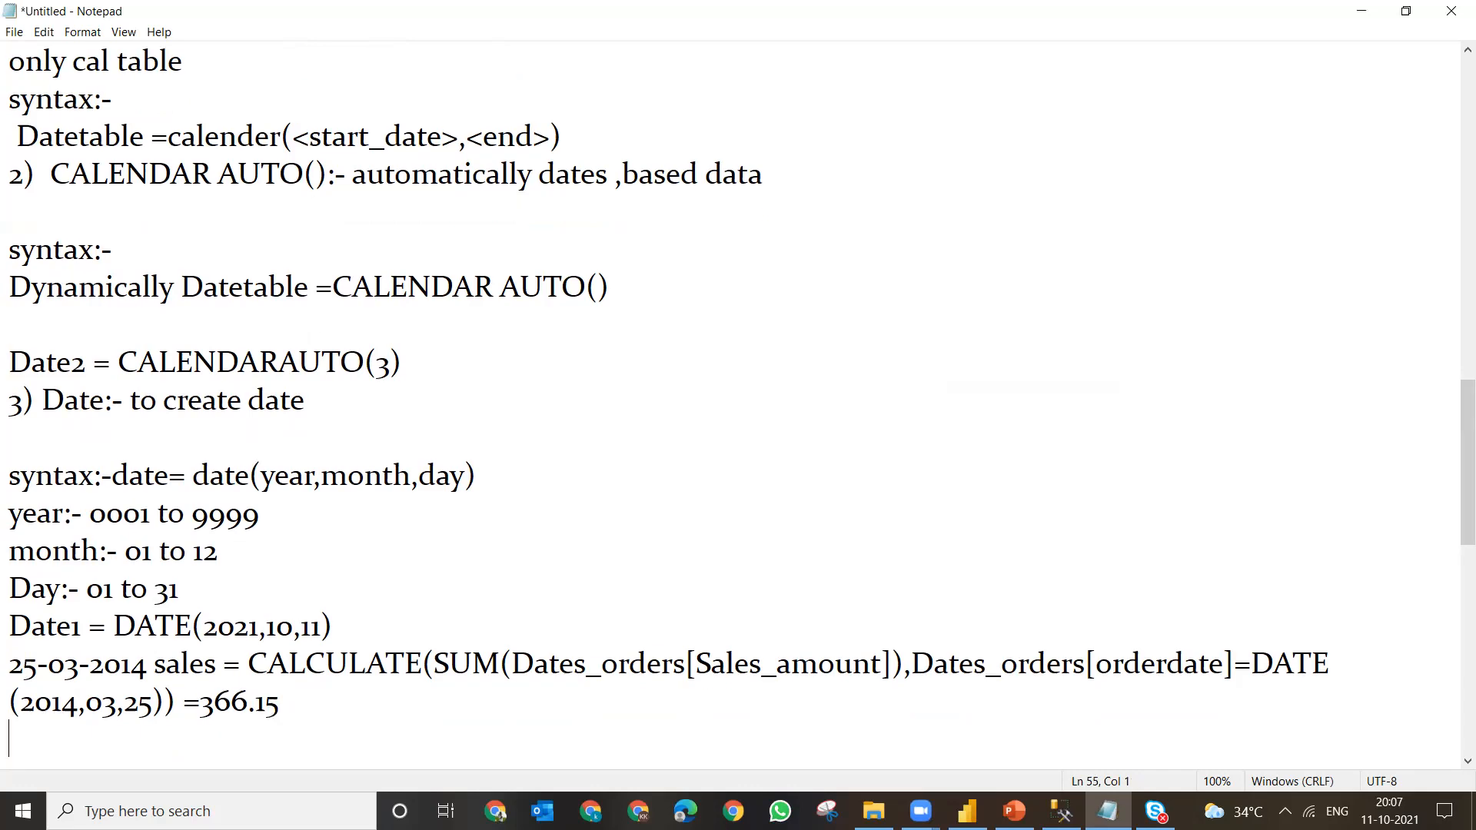
- Add the note "4) year :- to etract year from date" and start a new line below it
text(4) year :- to )
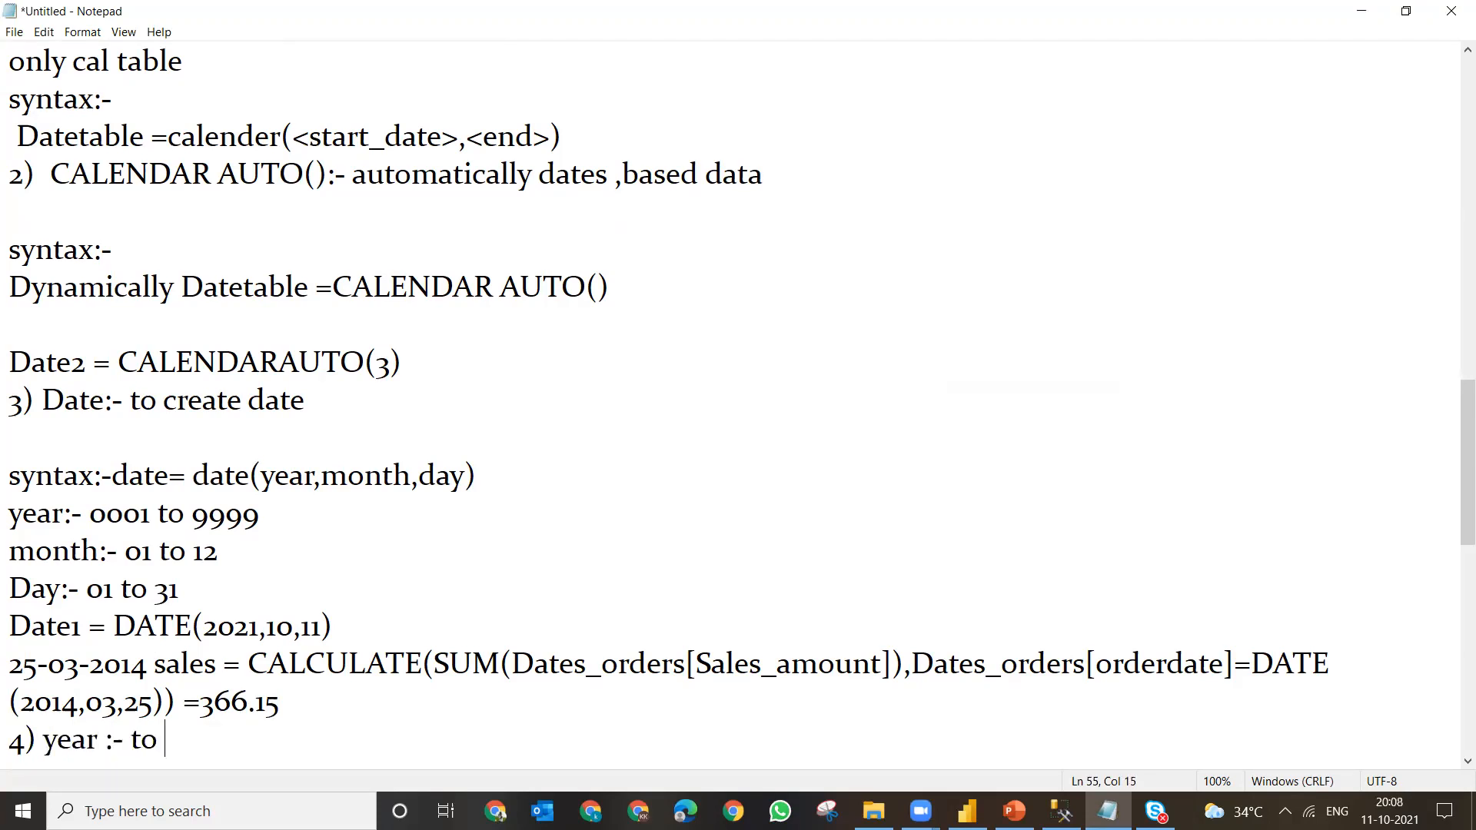
text(etract)
text(year )
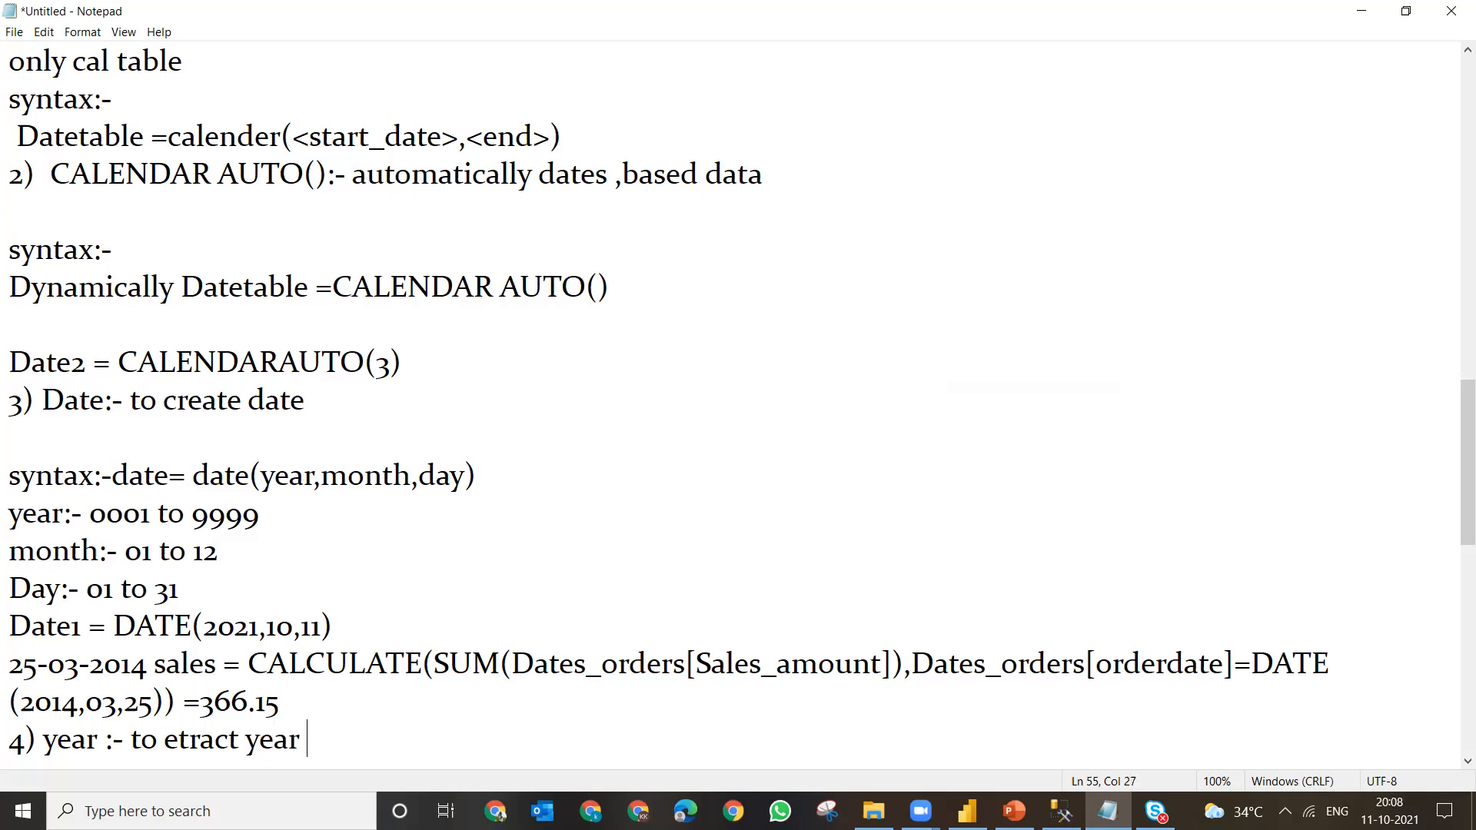
text(from date)
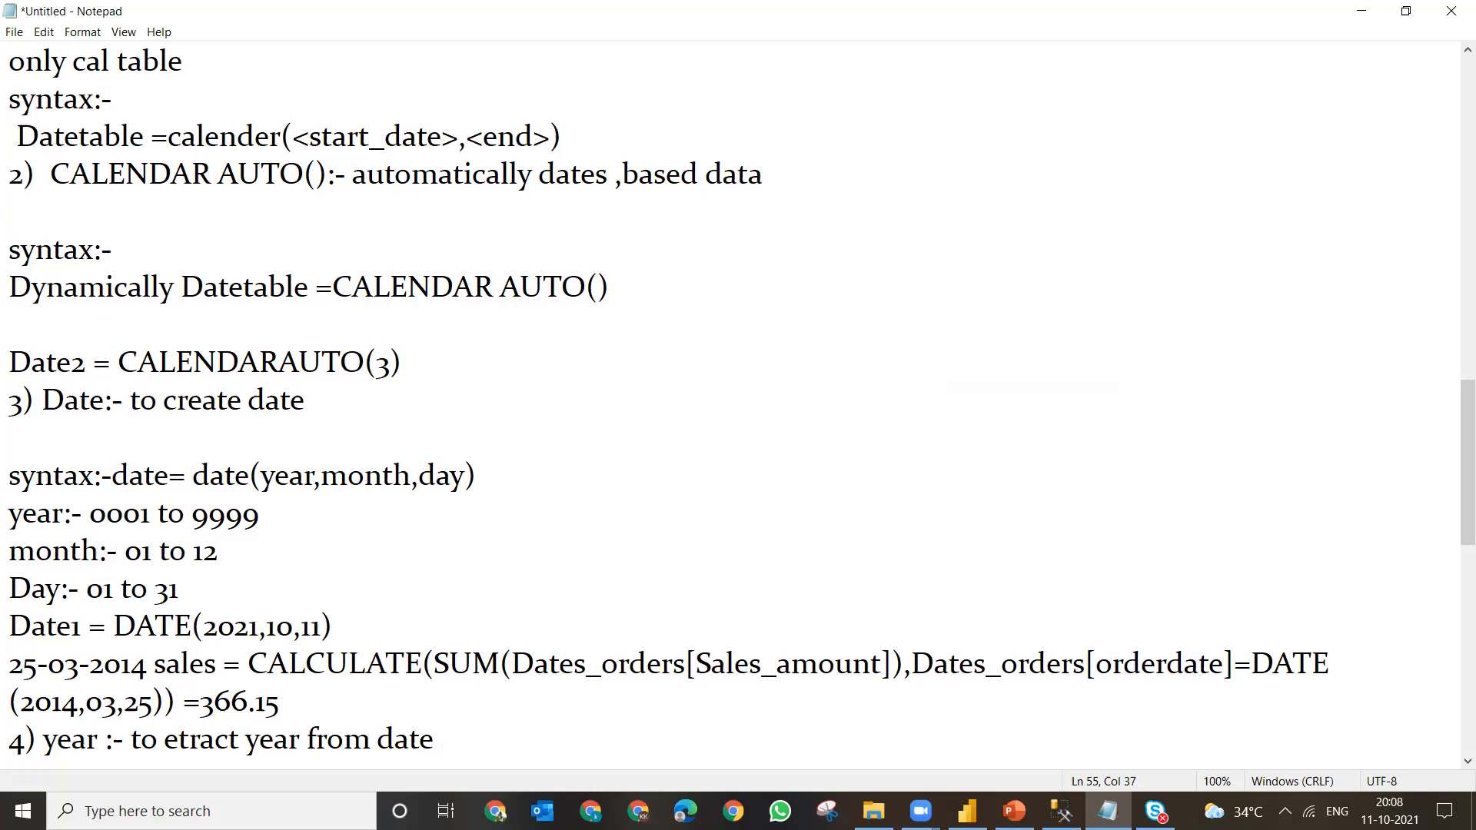
key(Return)
key(Return)
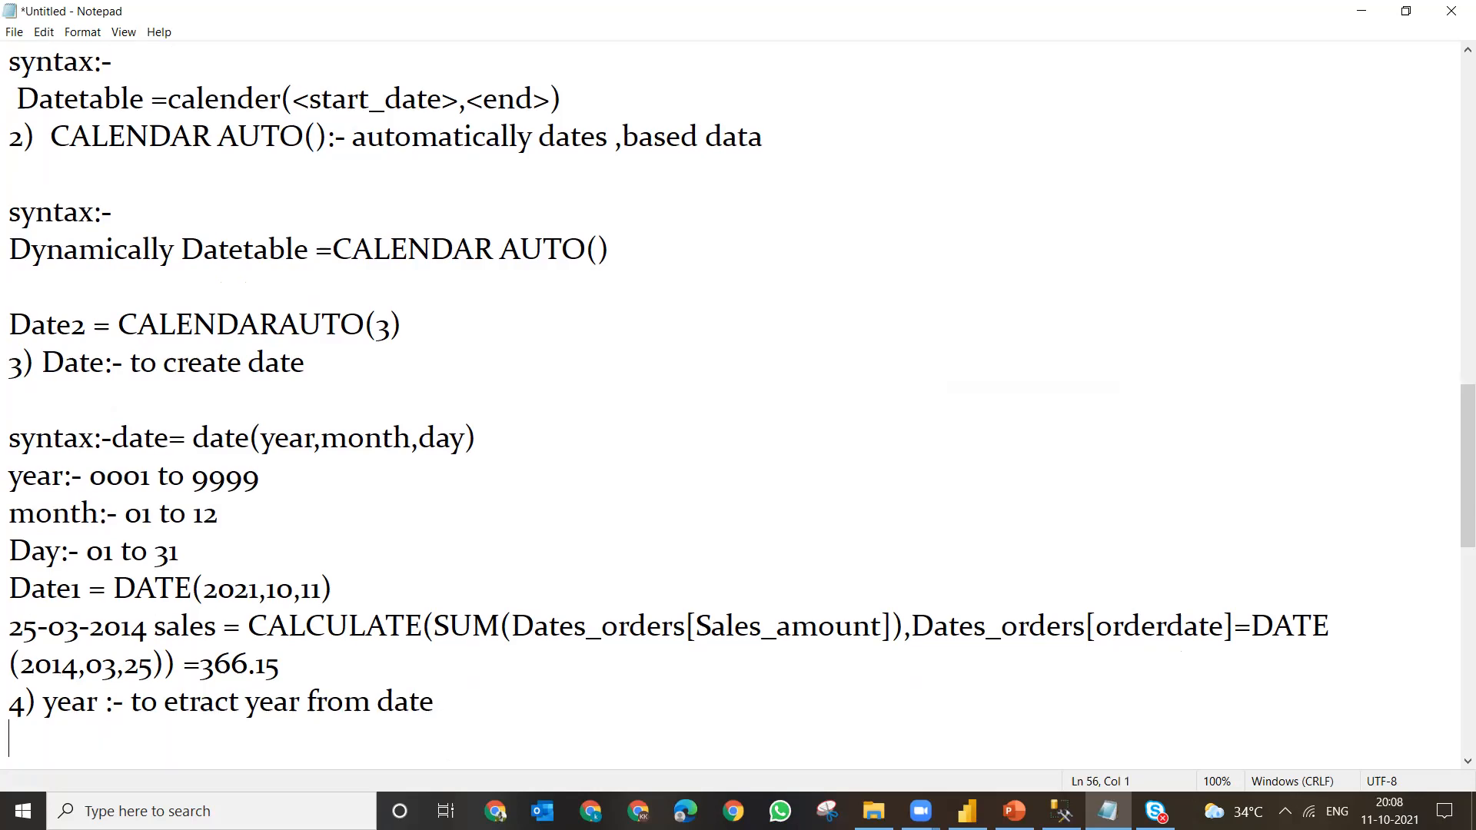
- Add a "syntax:-" line below the year note and start a new line under it
key(BackSpace)
text(syn)
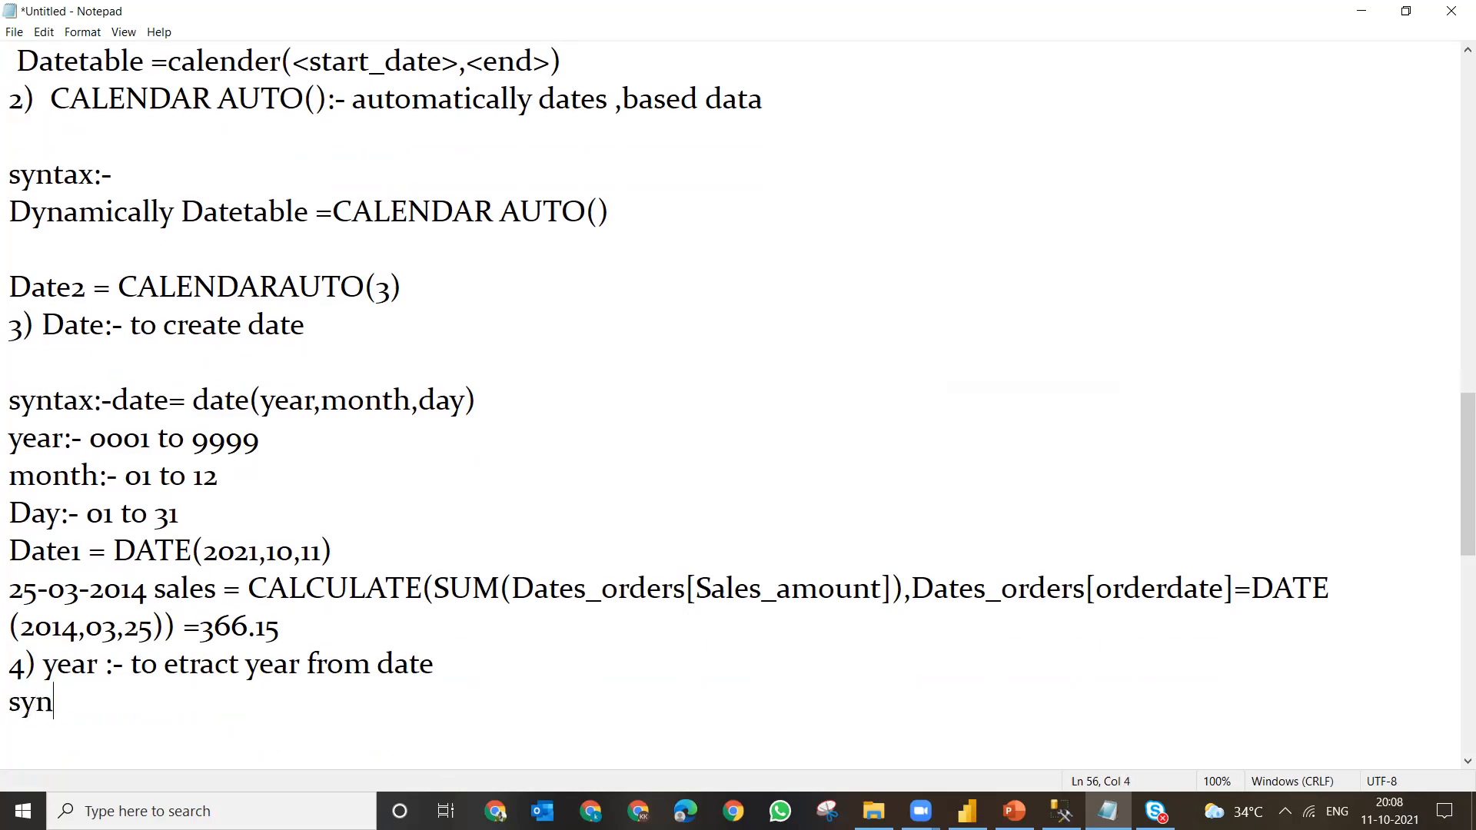
text(tax:-)
key(Return)
- Write the syntax "yearid=year(tn[date_columns])" under the year note's syntax heading and start a new line
text(year)
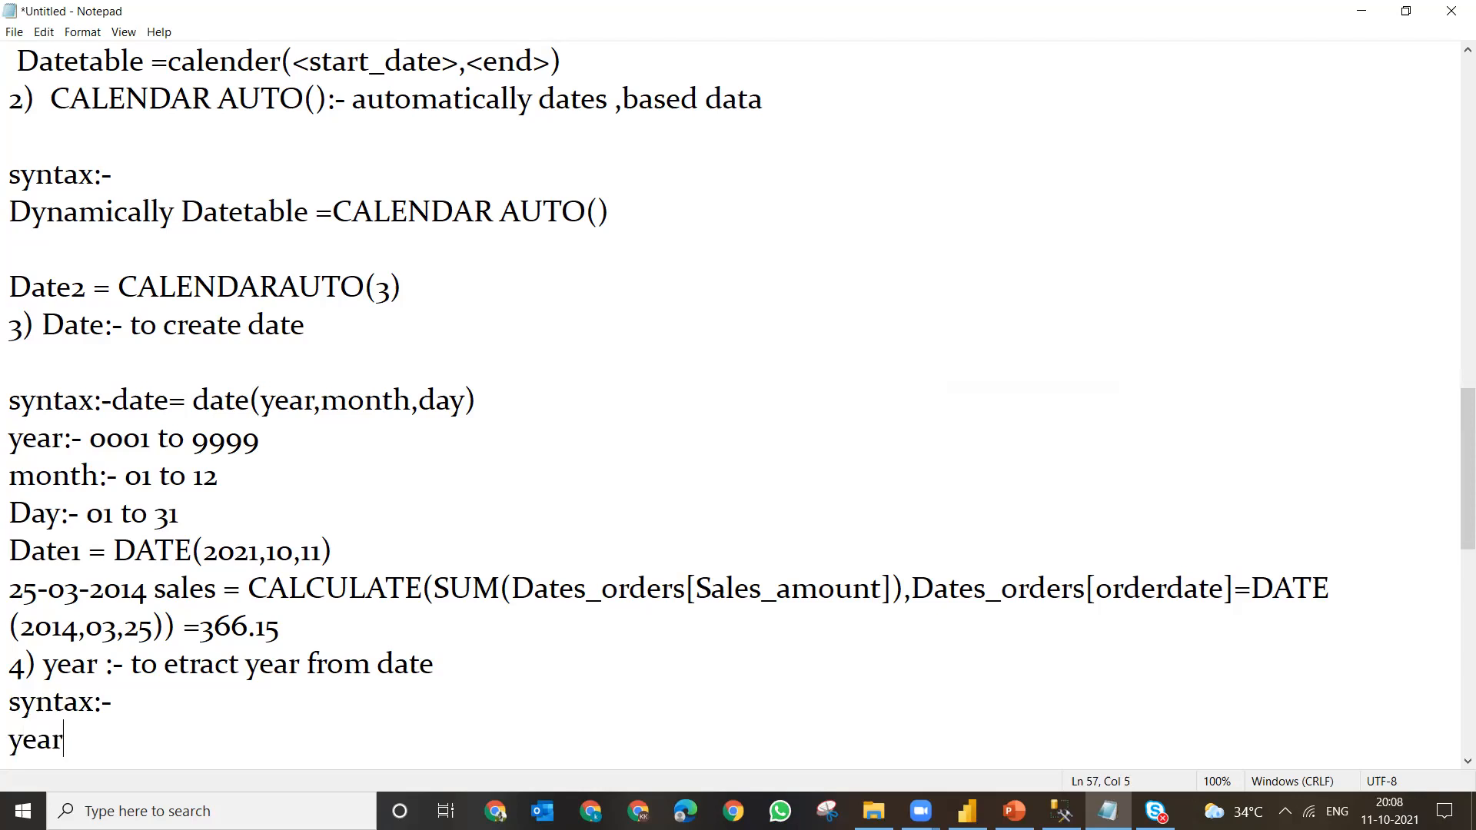
text(id=year()
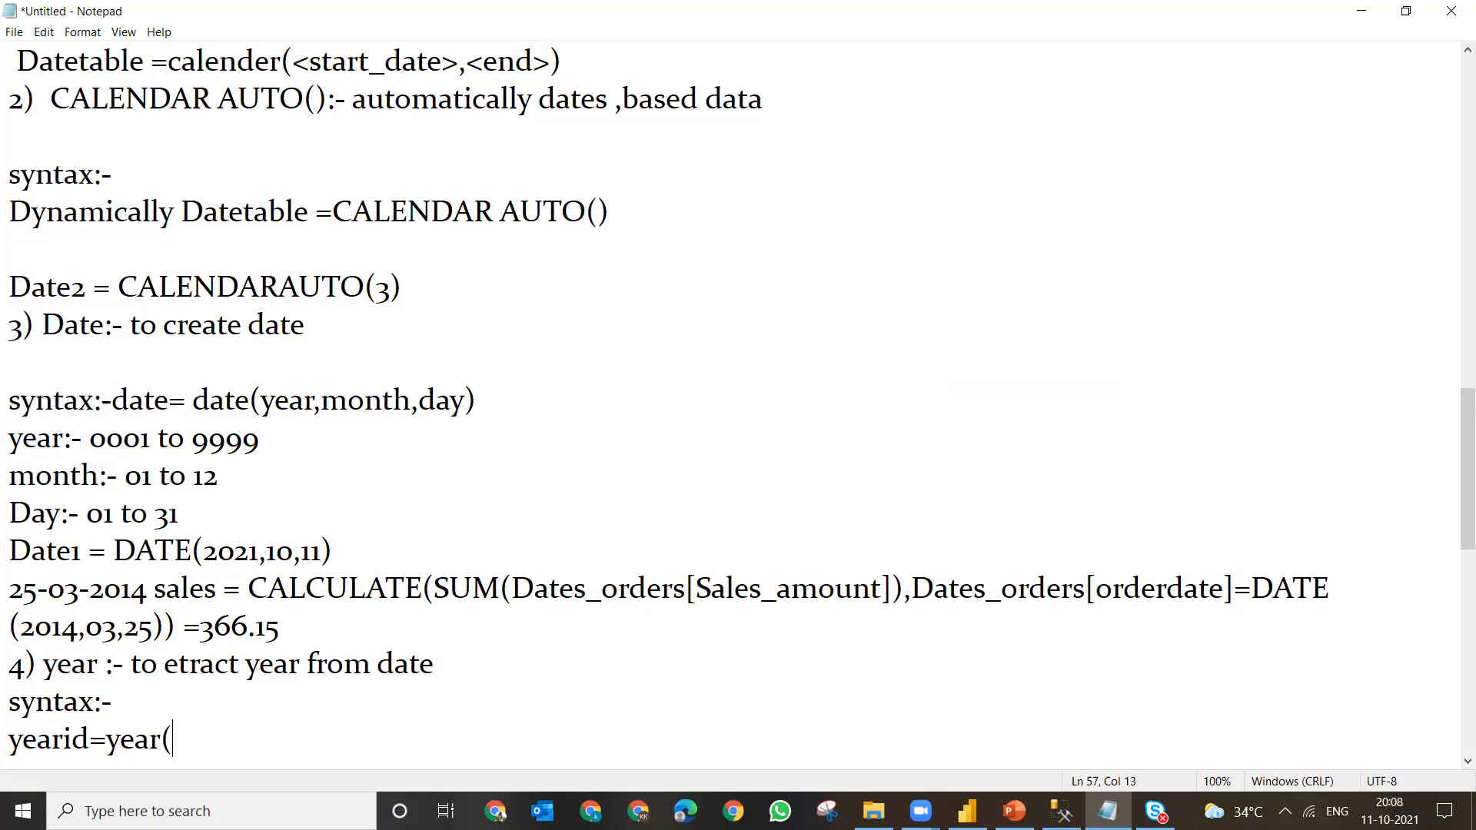
text([)
key(BackSpace)
text(d)
key(BackSpace)
text(tn[date_)
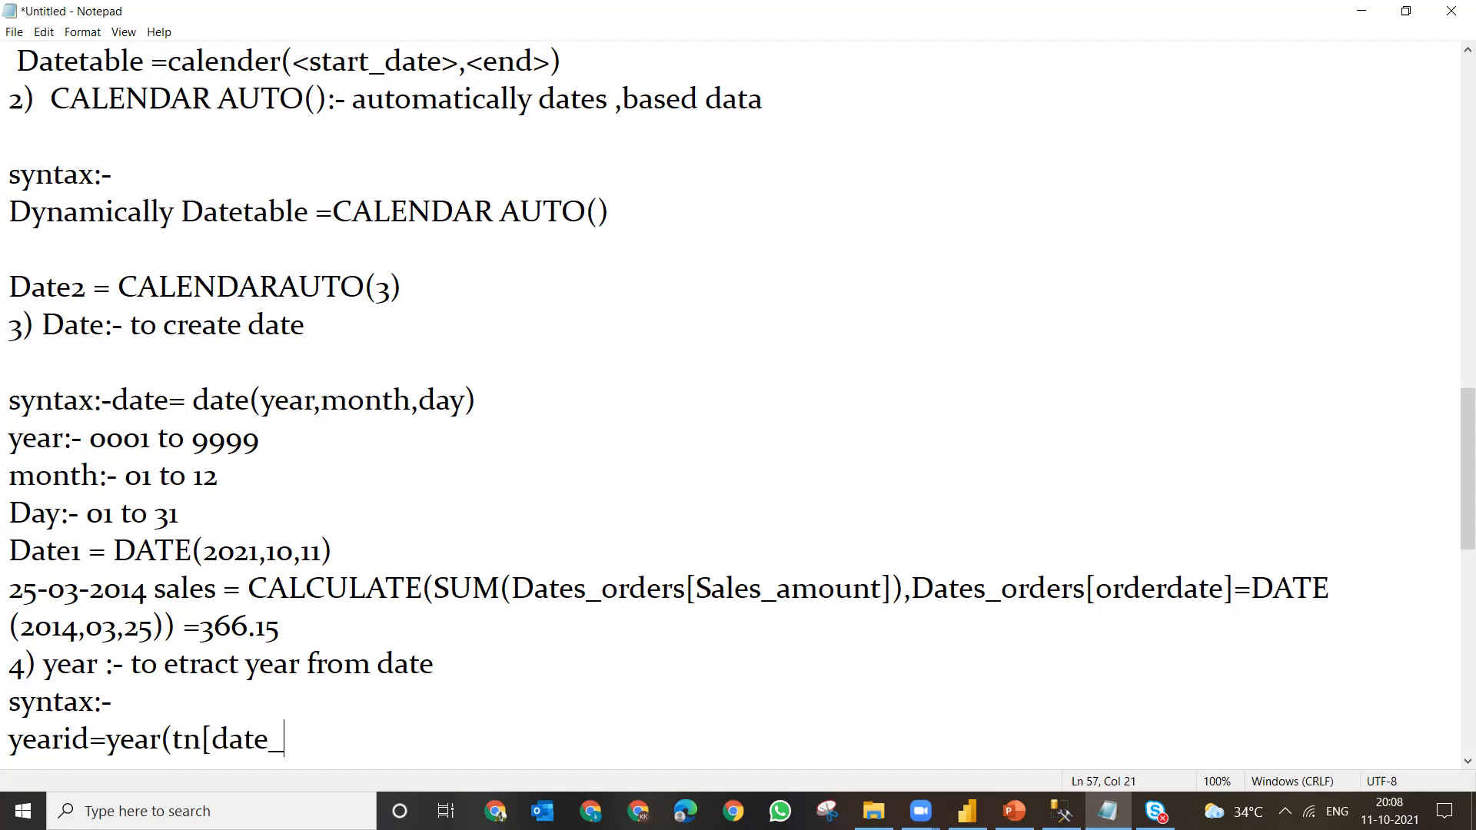
text(columns)
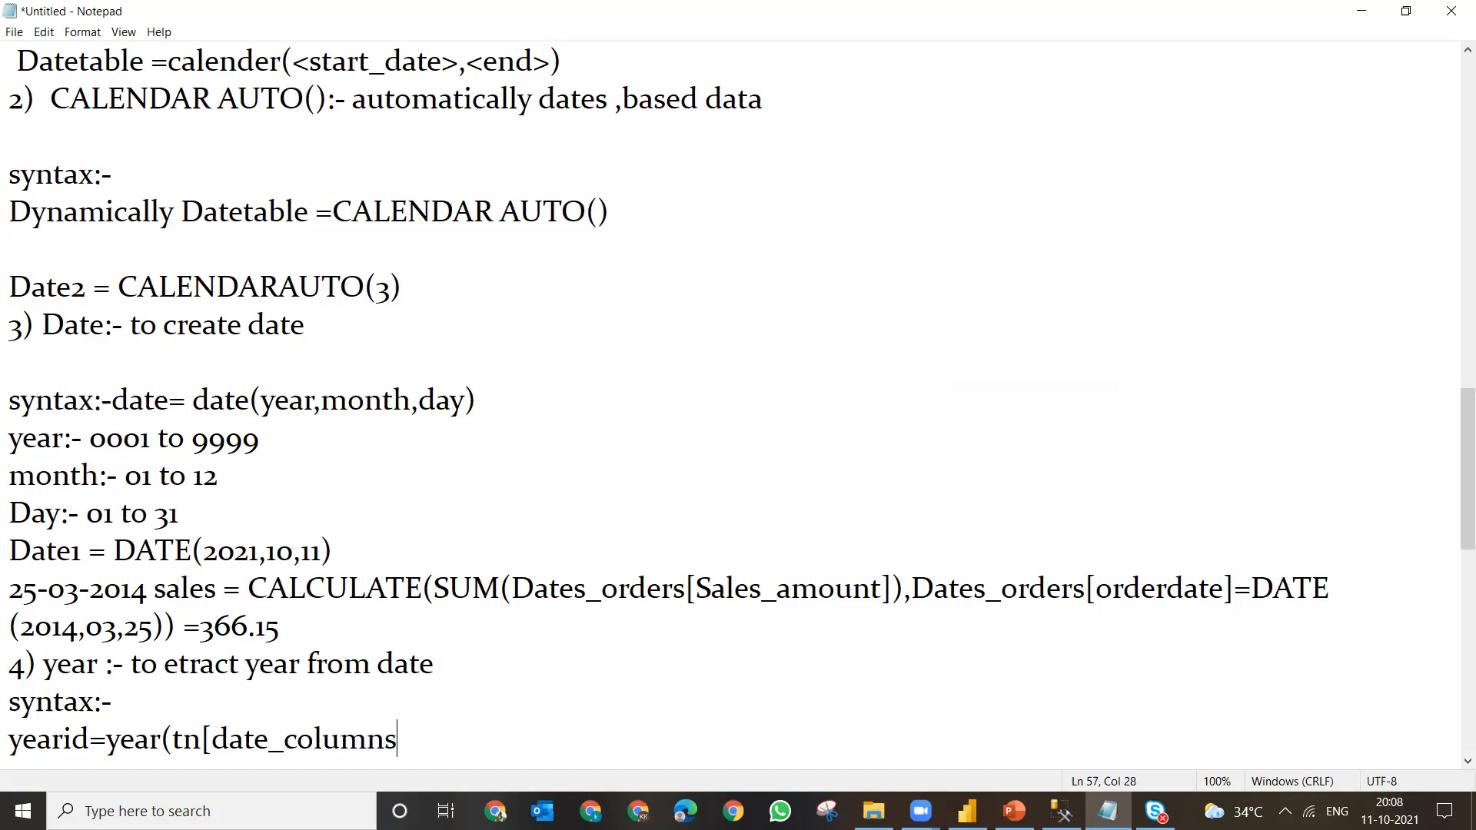
text(])))
key(BackSpace)
key(BackSpace)
text(]))
click(421, 727)
key(BackSpace)
click(500, 724)
key(Return)
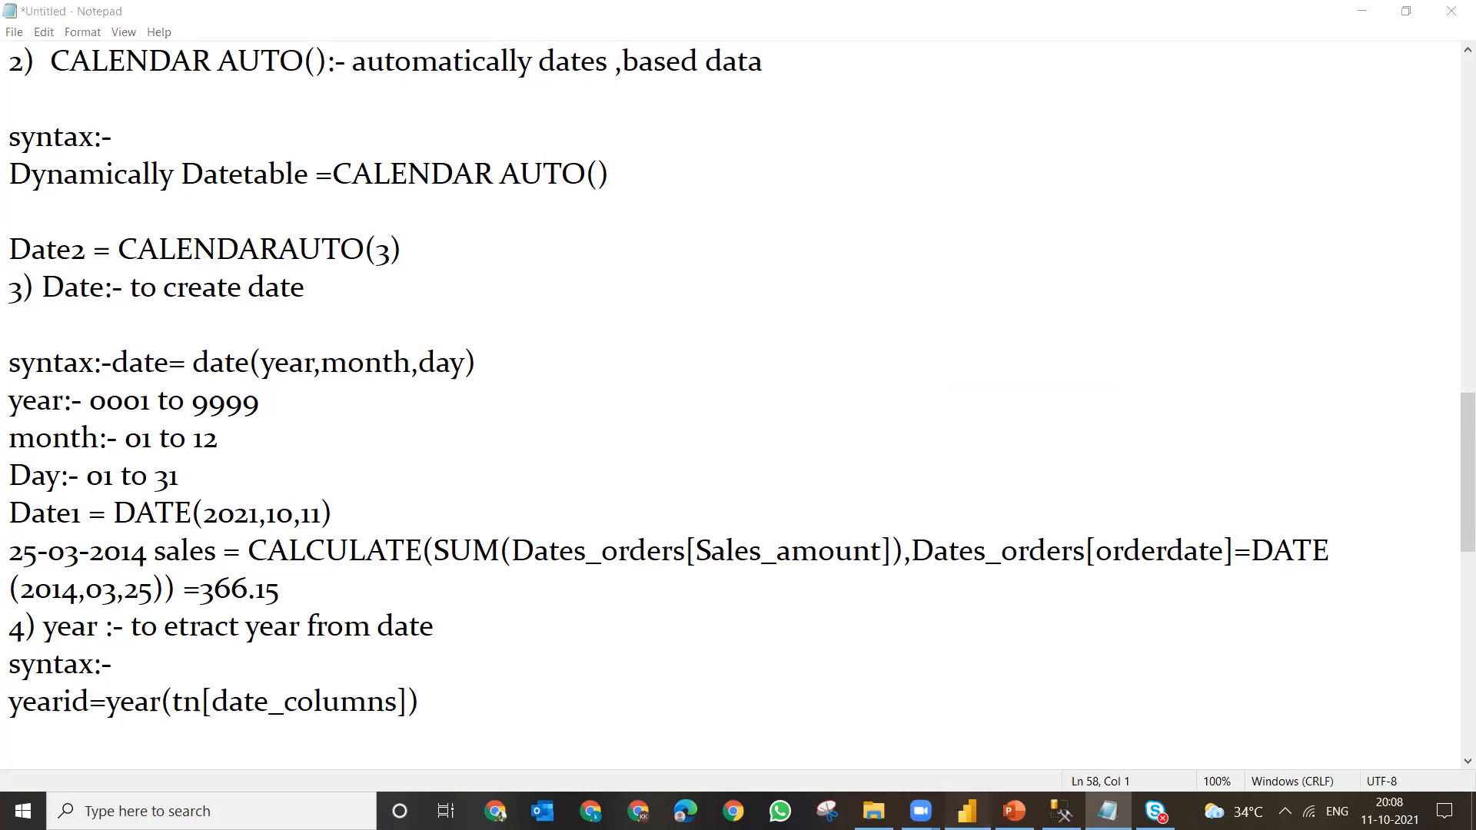
- Switch to Power BI Desktop and display the Datetable table in the data view
click(967, 811)
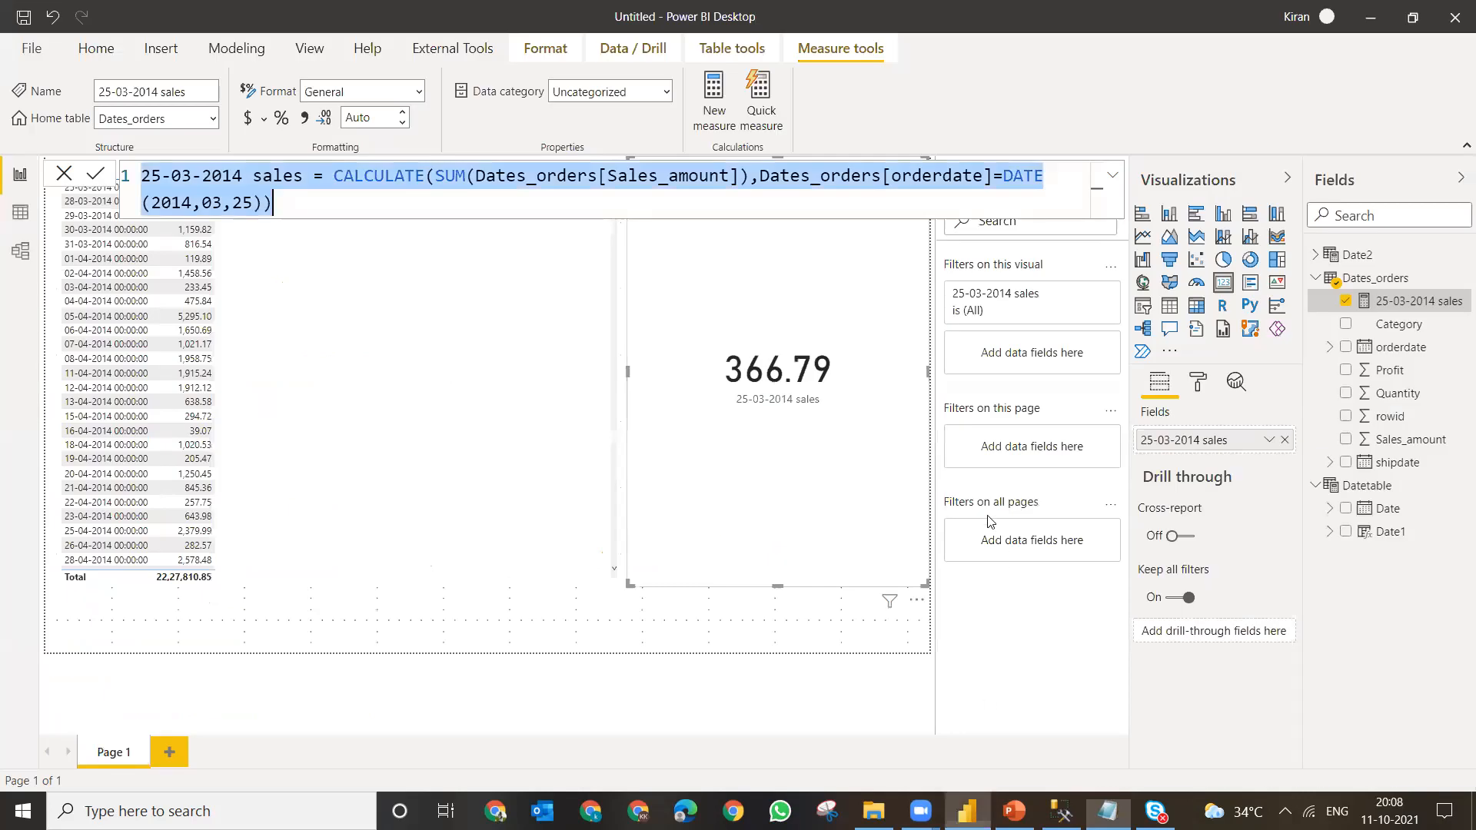
click(20, 213)
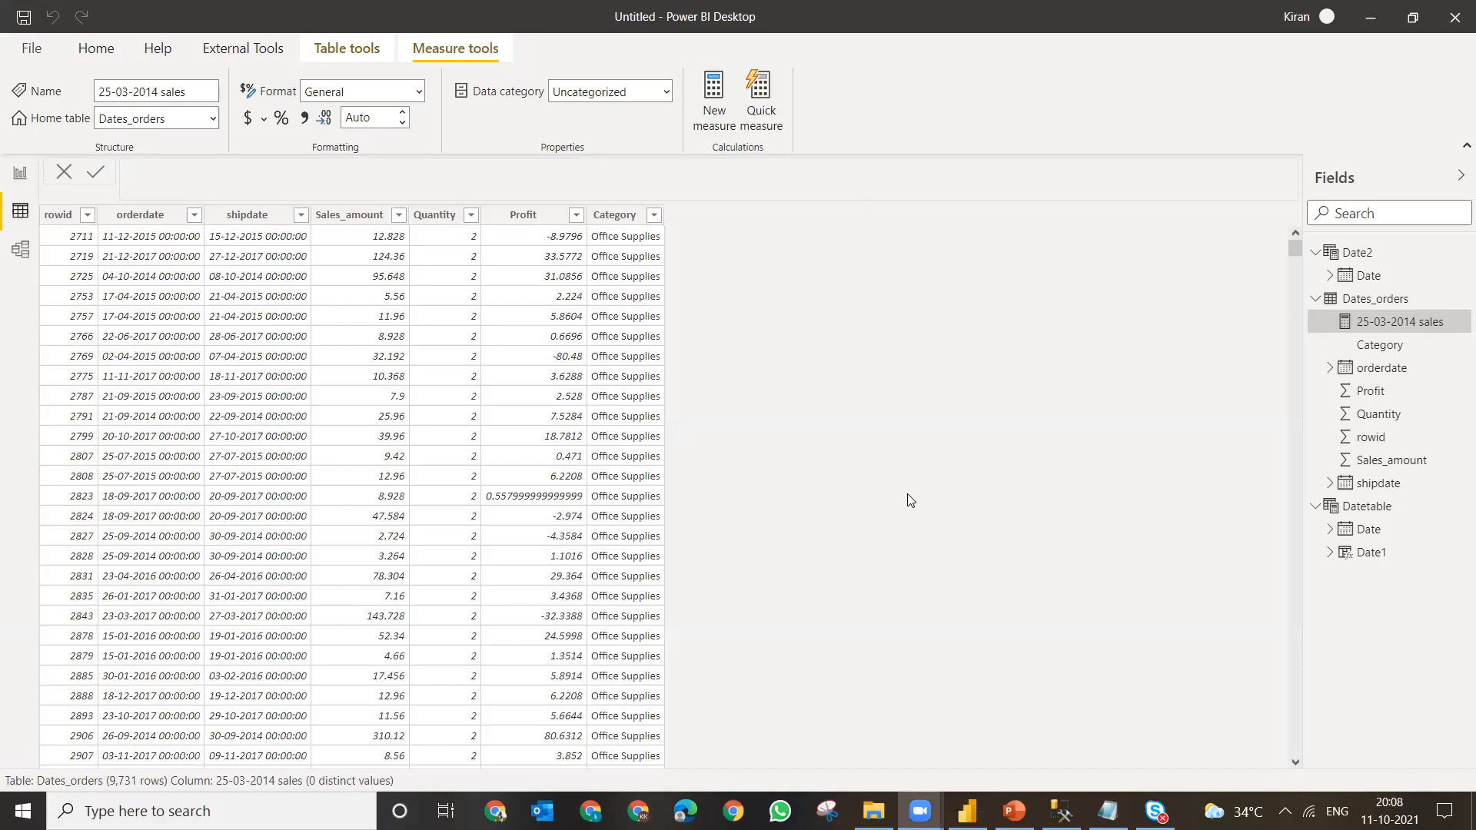
click(1376, 507)
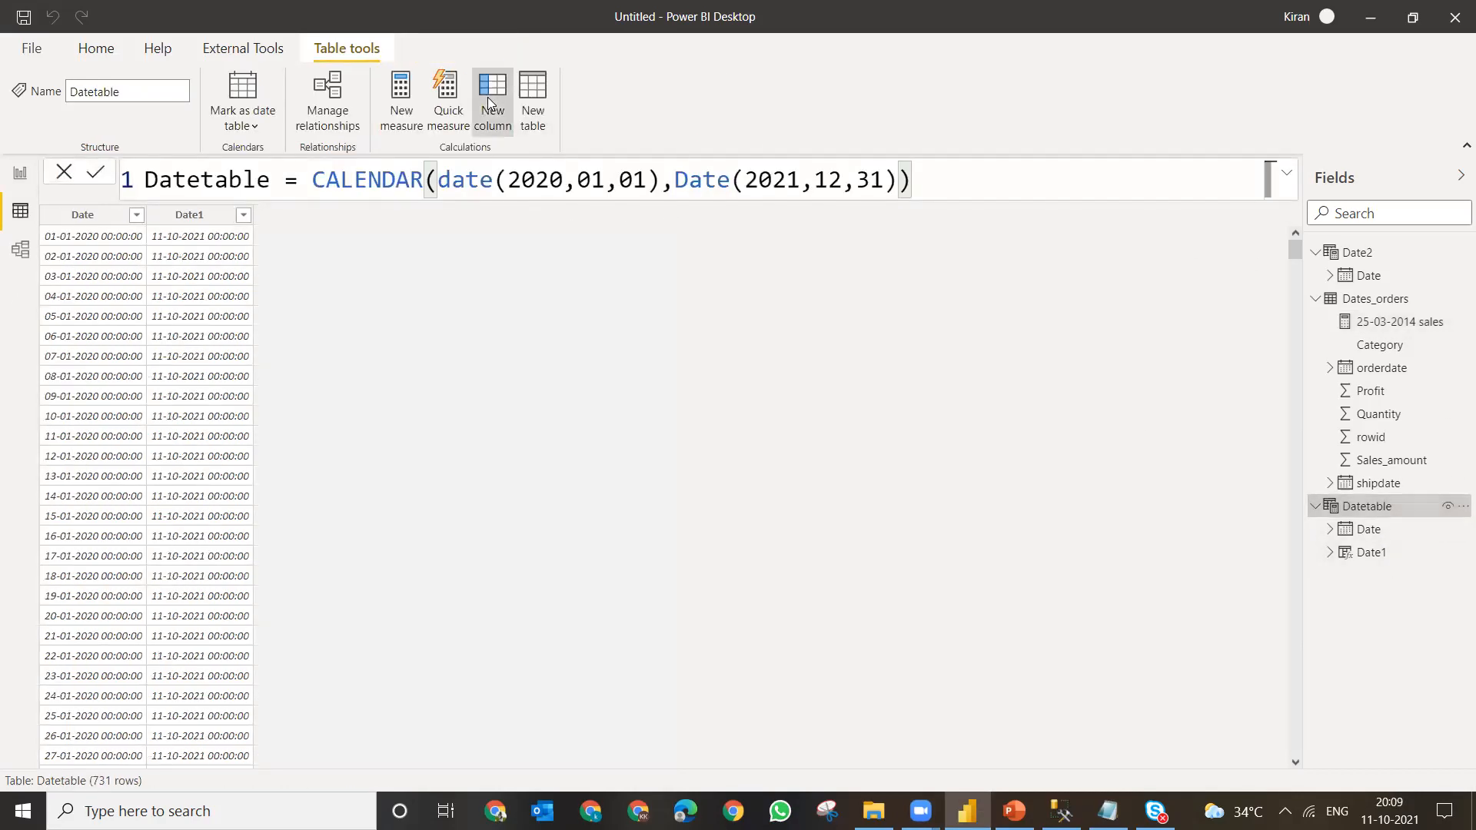
- Add a calculated column to Datetable with the formula Yearid=YEAR(Datetable[Date])
click(489, 98)
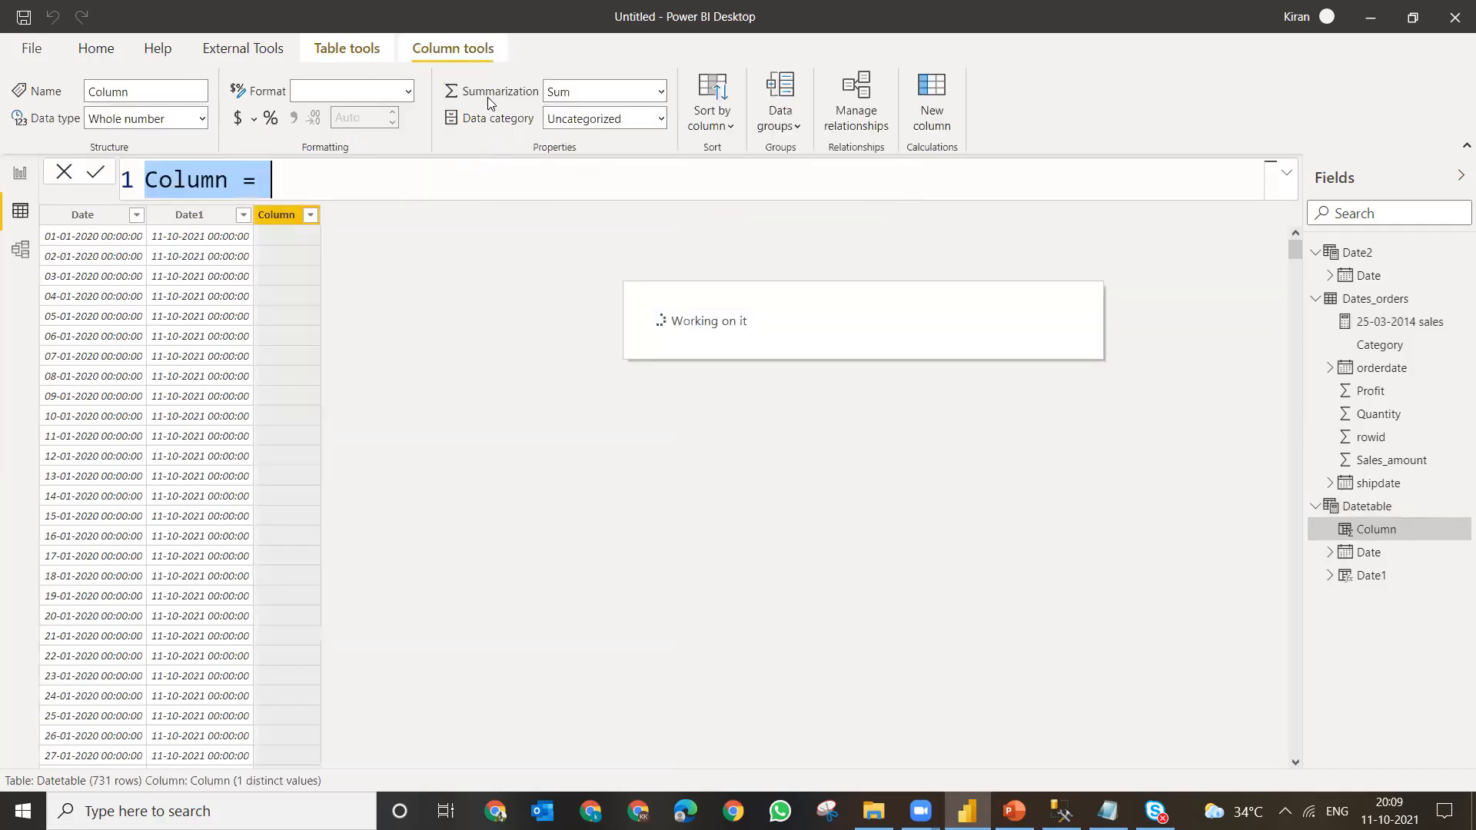
text(Year)
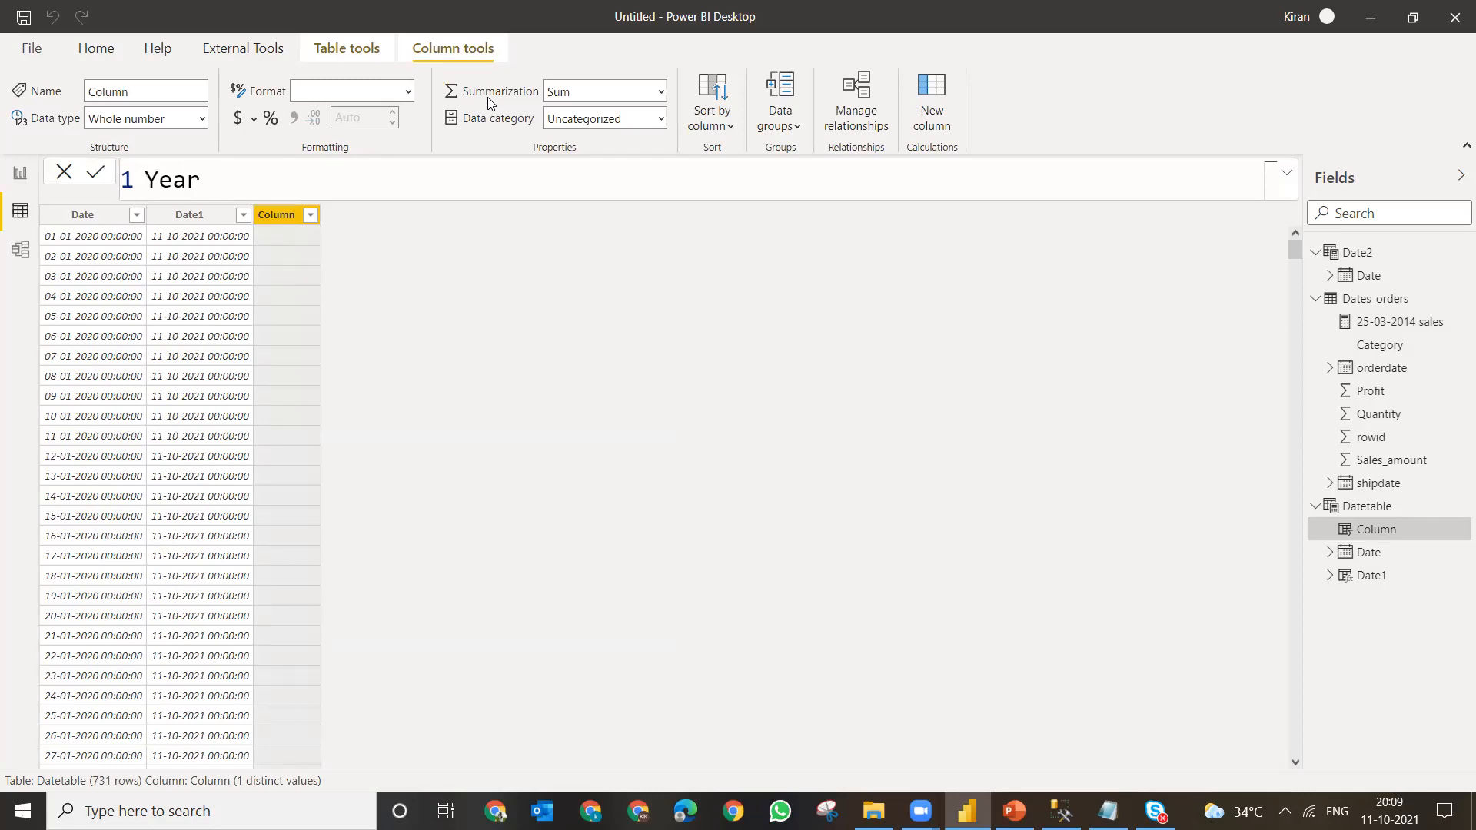
text(id=year()
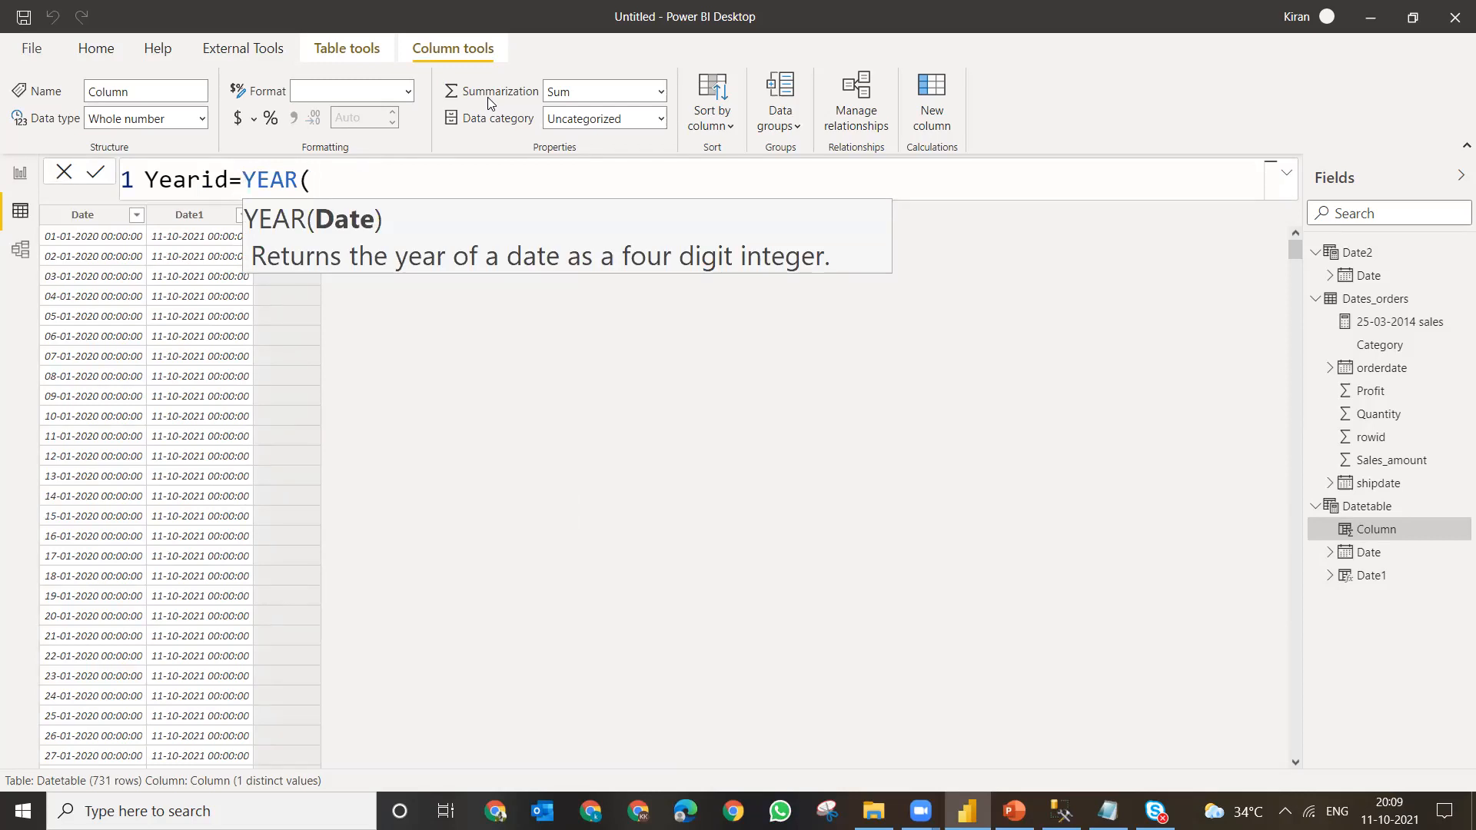
text(dat)
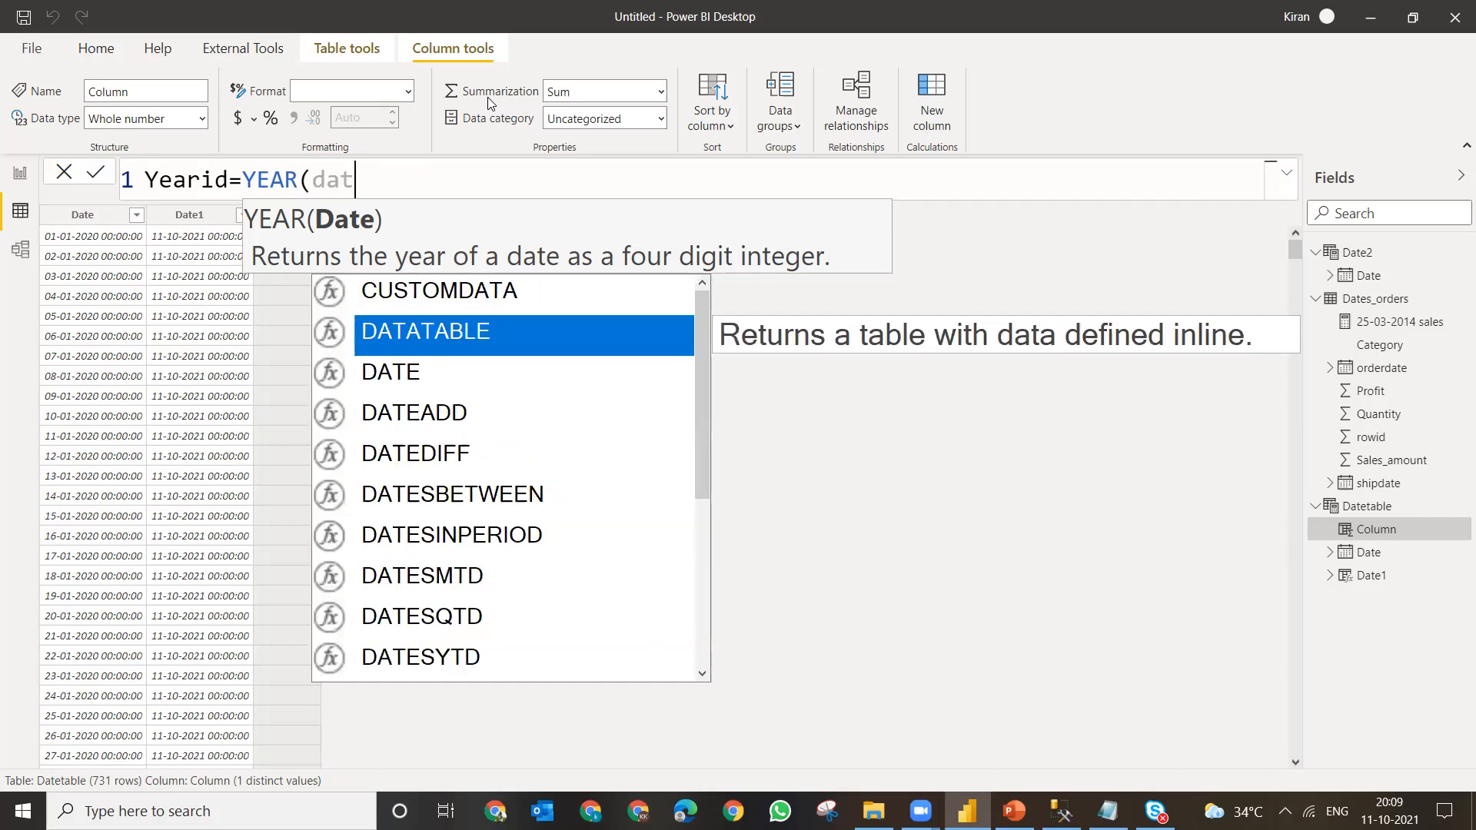
text(et)
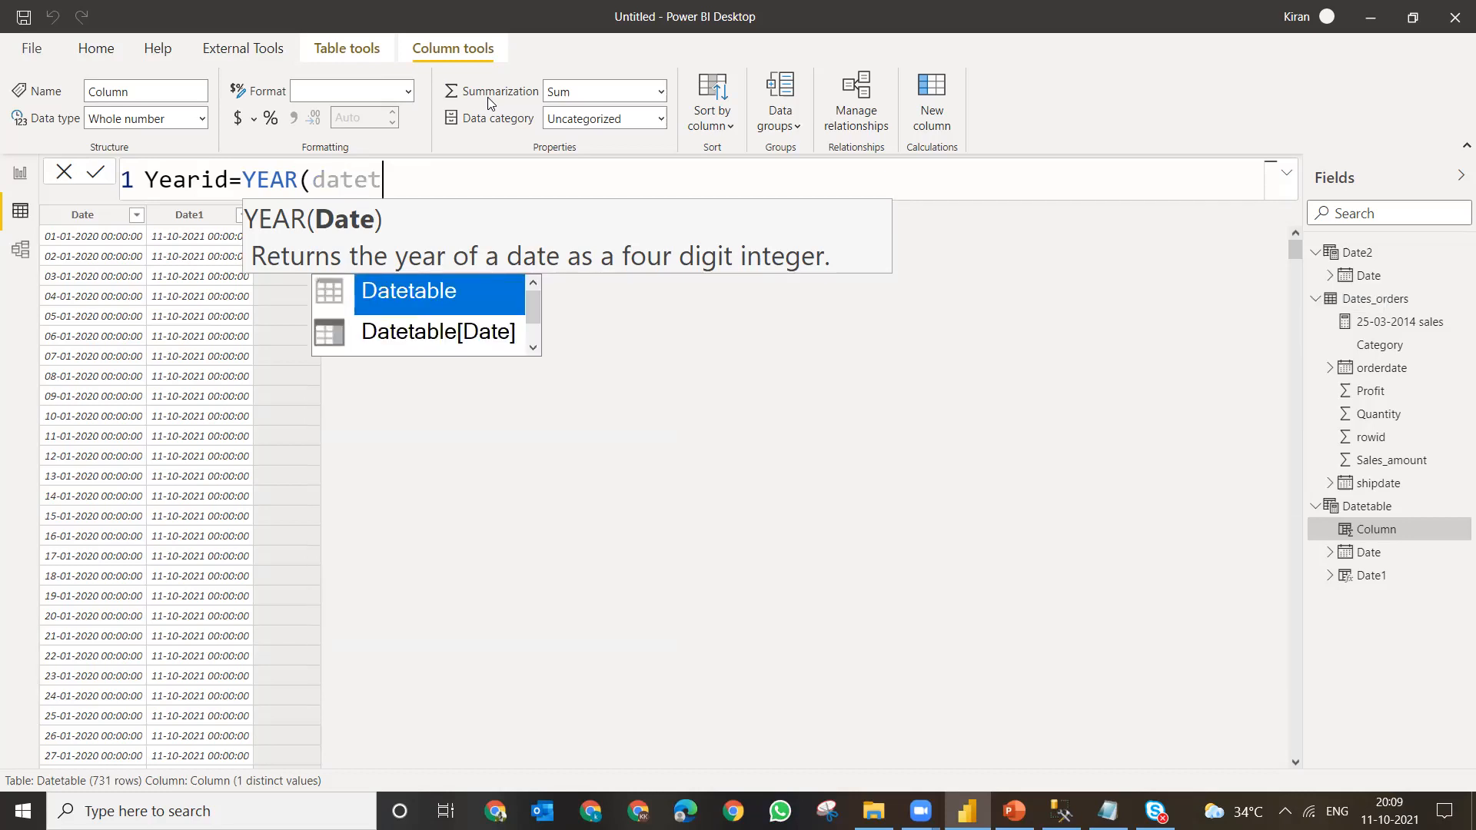
key(Down)
key(Up)
key(Down)
key(Tab)
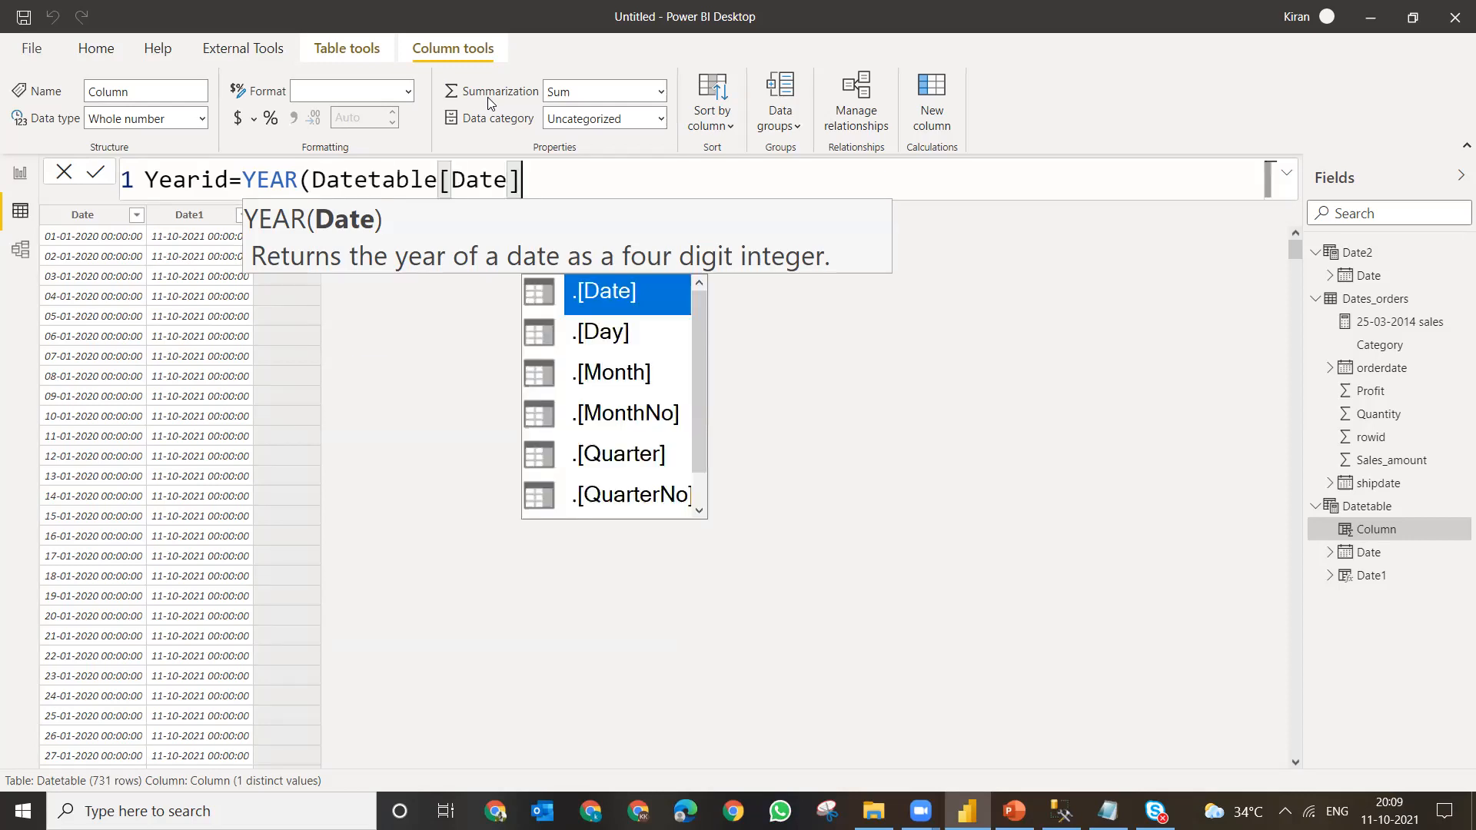
text())
key(Return)
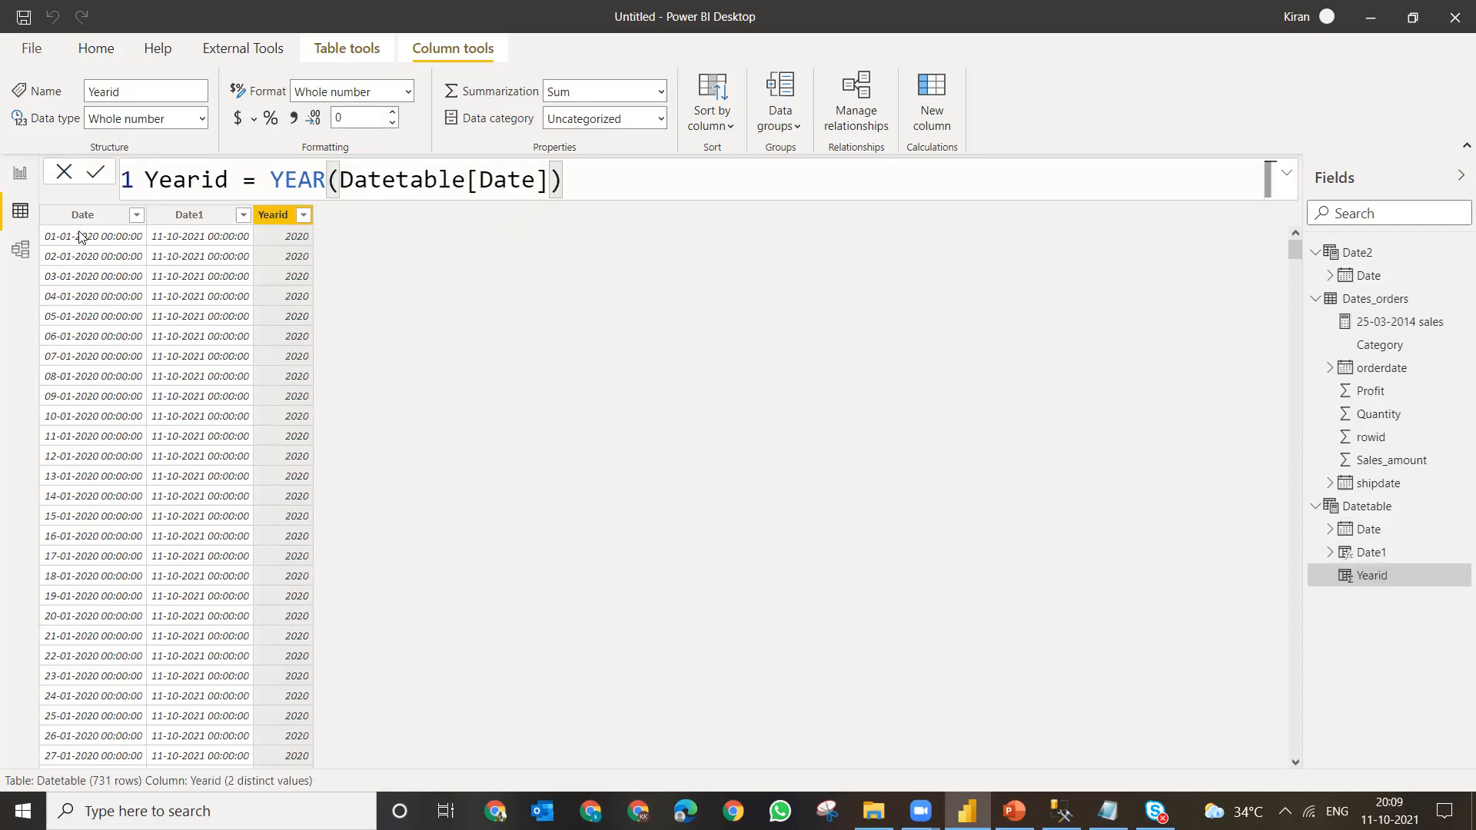
- Compare the Yearid values with the dates in the Date column further down the Datetable rows
click(104, 548)
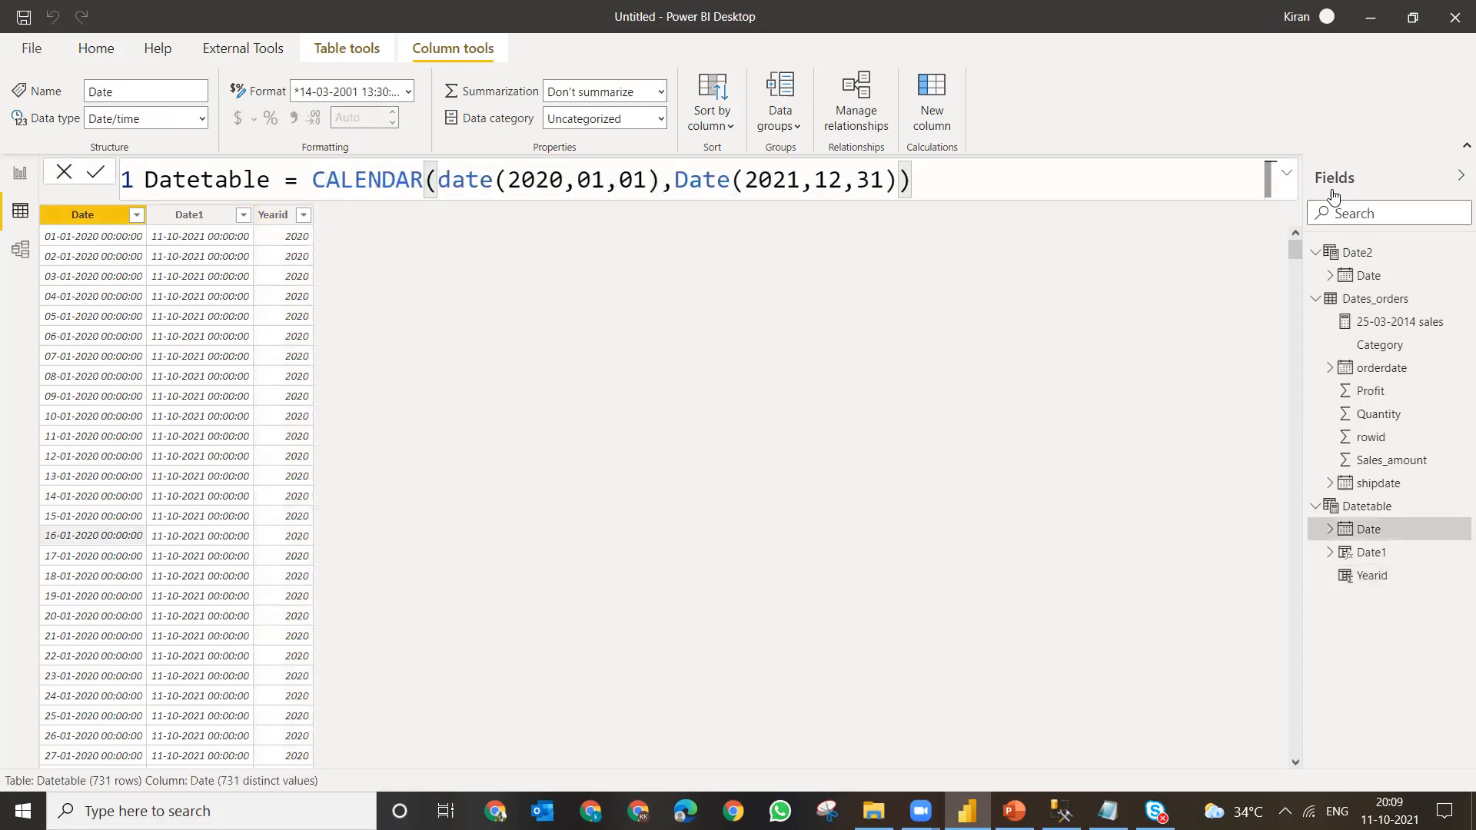
drag(1290, 258, 1298, 538)
click(296, 488)
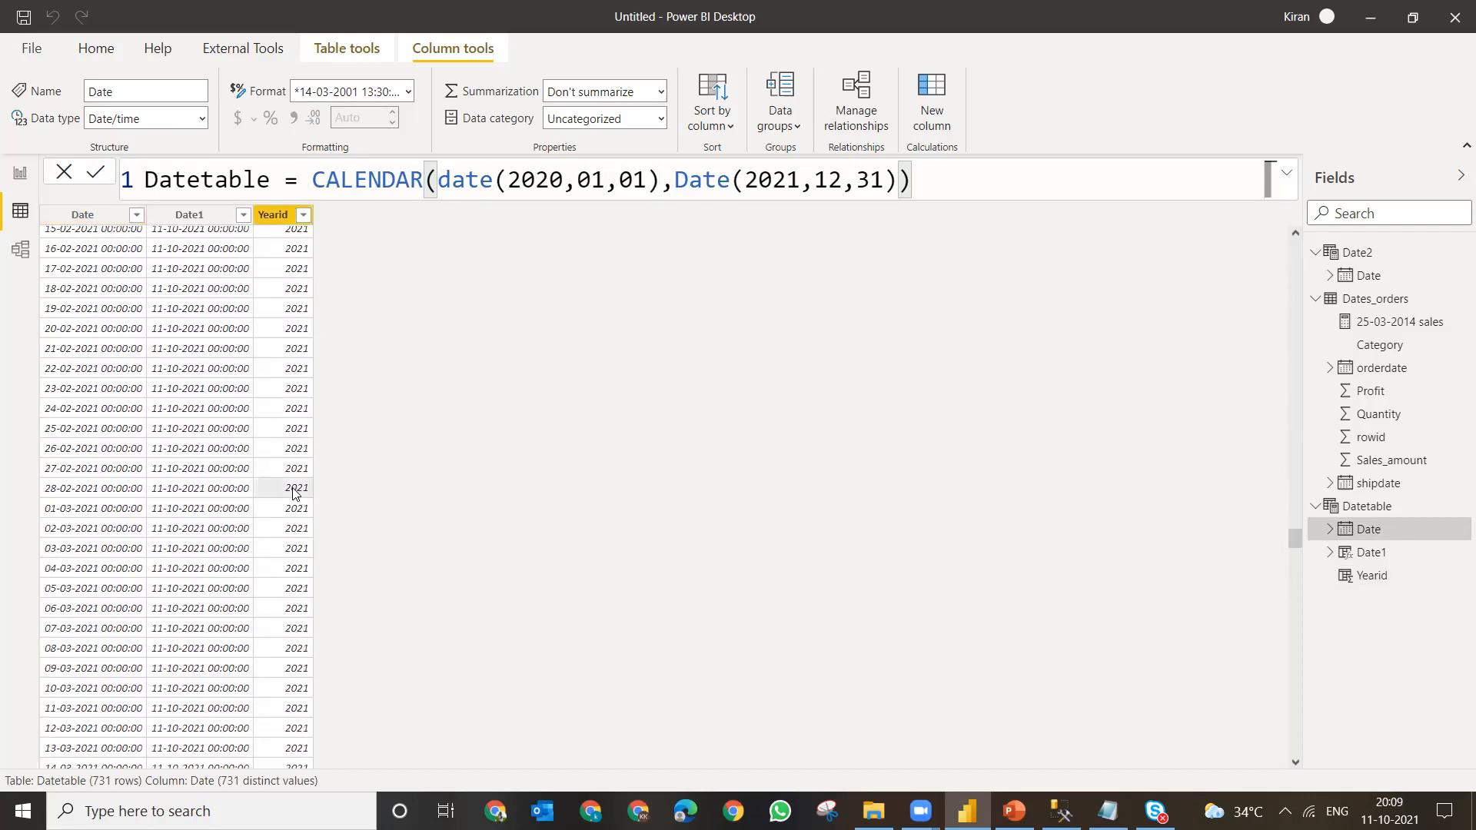
click(105, 491)
click(292, 481)
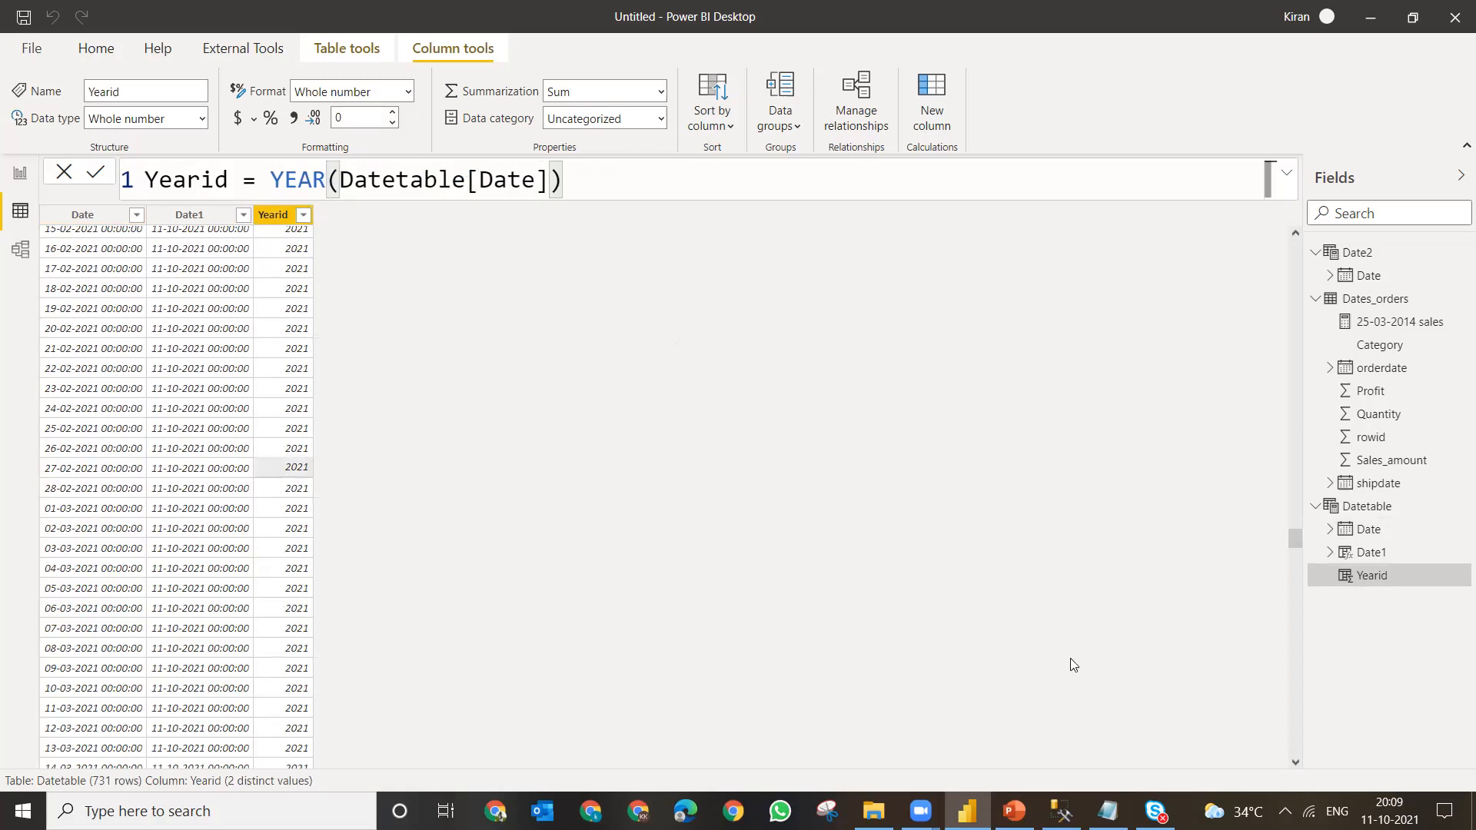
click(1108, 811)
click(968, 811)
- Start another calculated column in Datetable named monthid, using the MONTH function
click(945, 126)
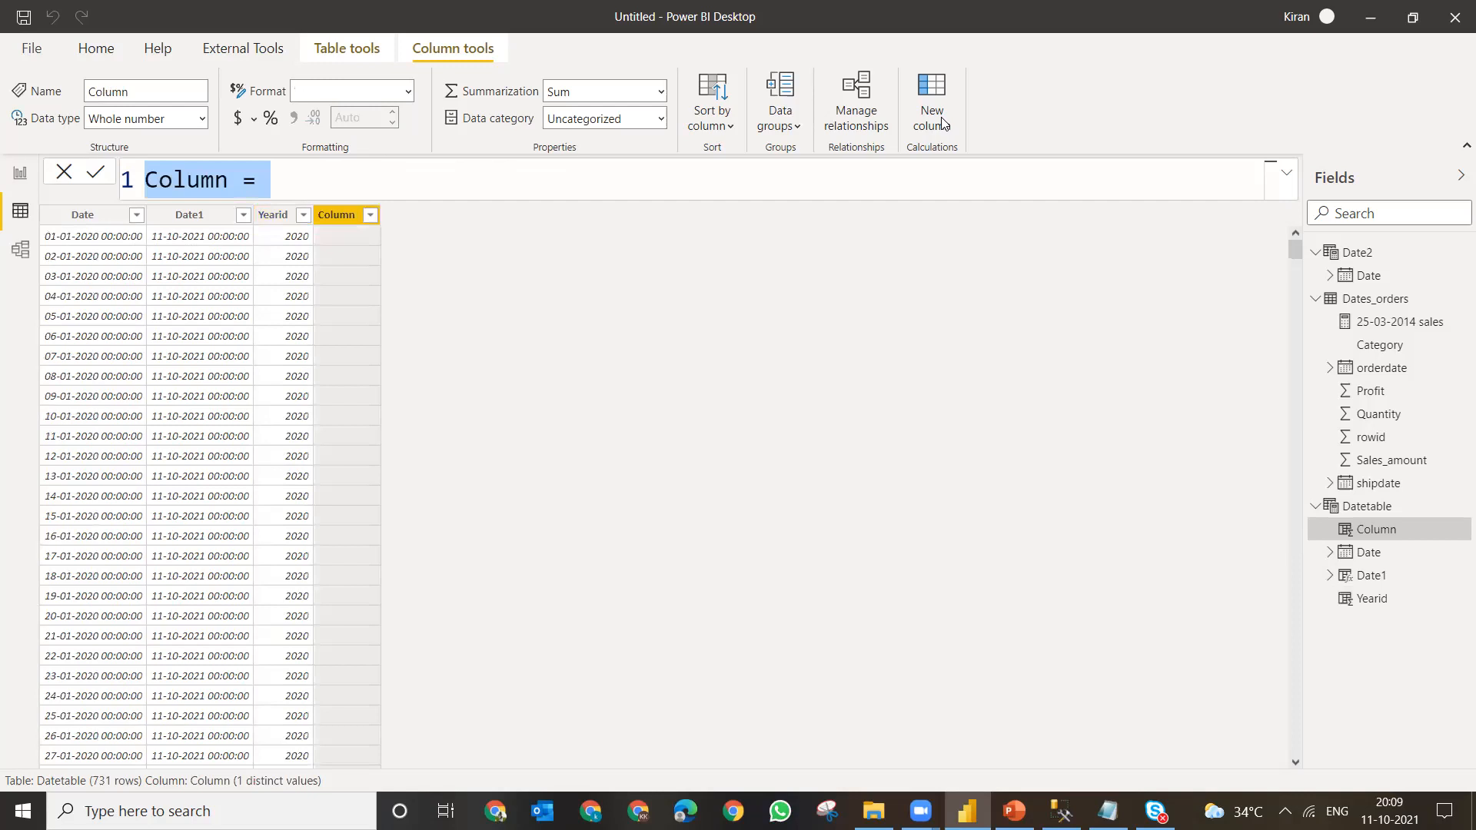
text(month   )
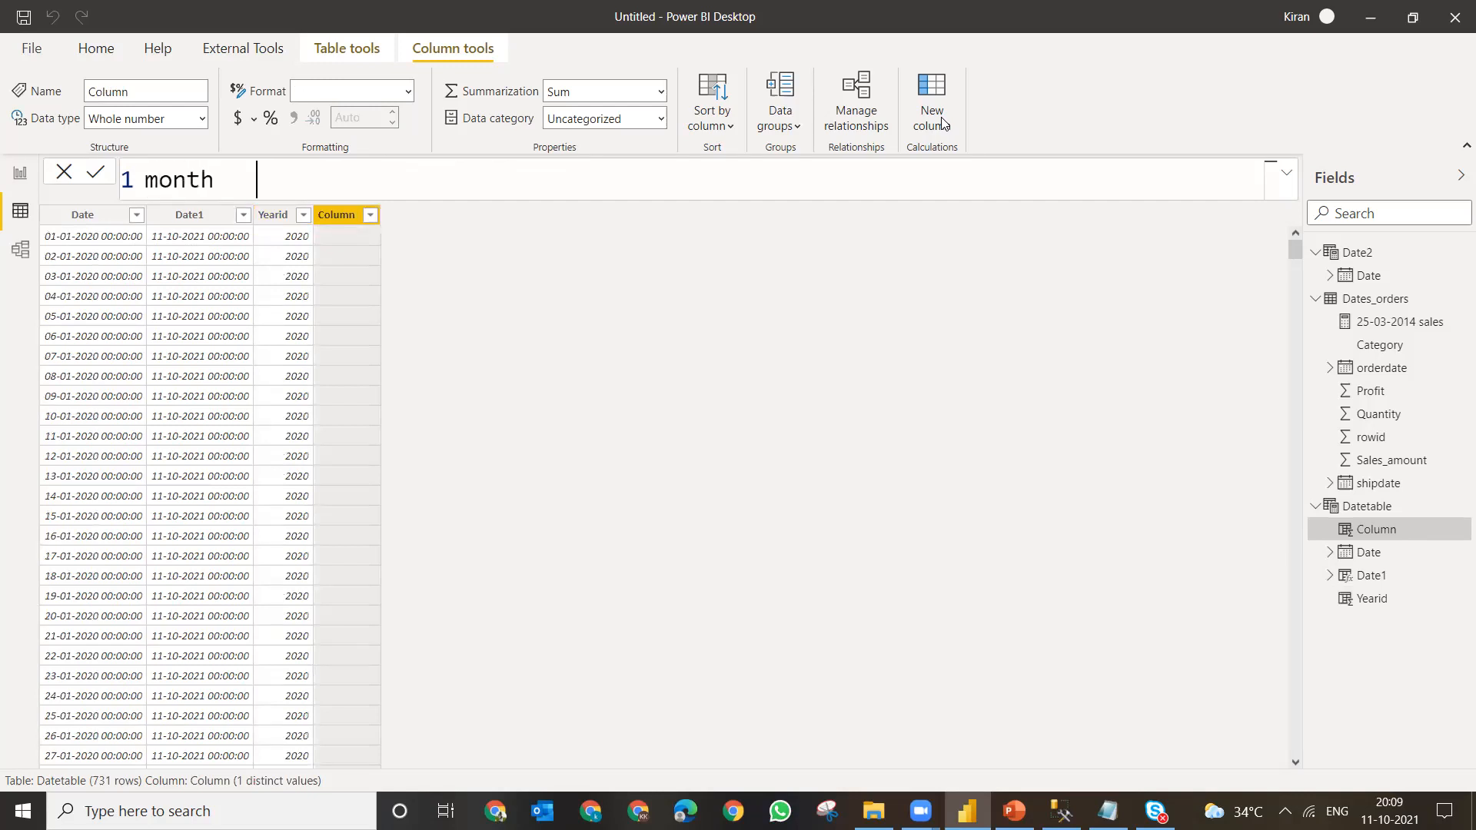
text(id=)
key(BackSpace)
key(BackSpace)
key(BackSpace)
key(BackSpace)
key(BackSpace)
text(id=mon)
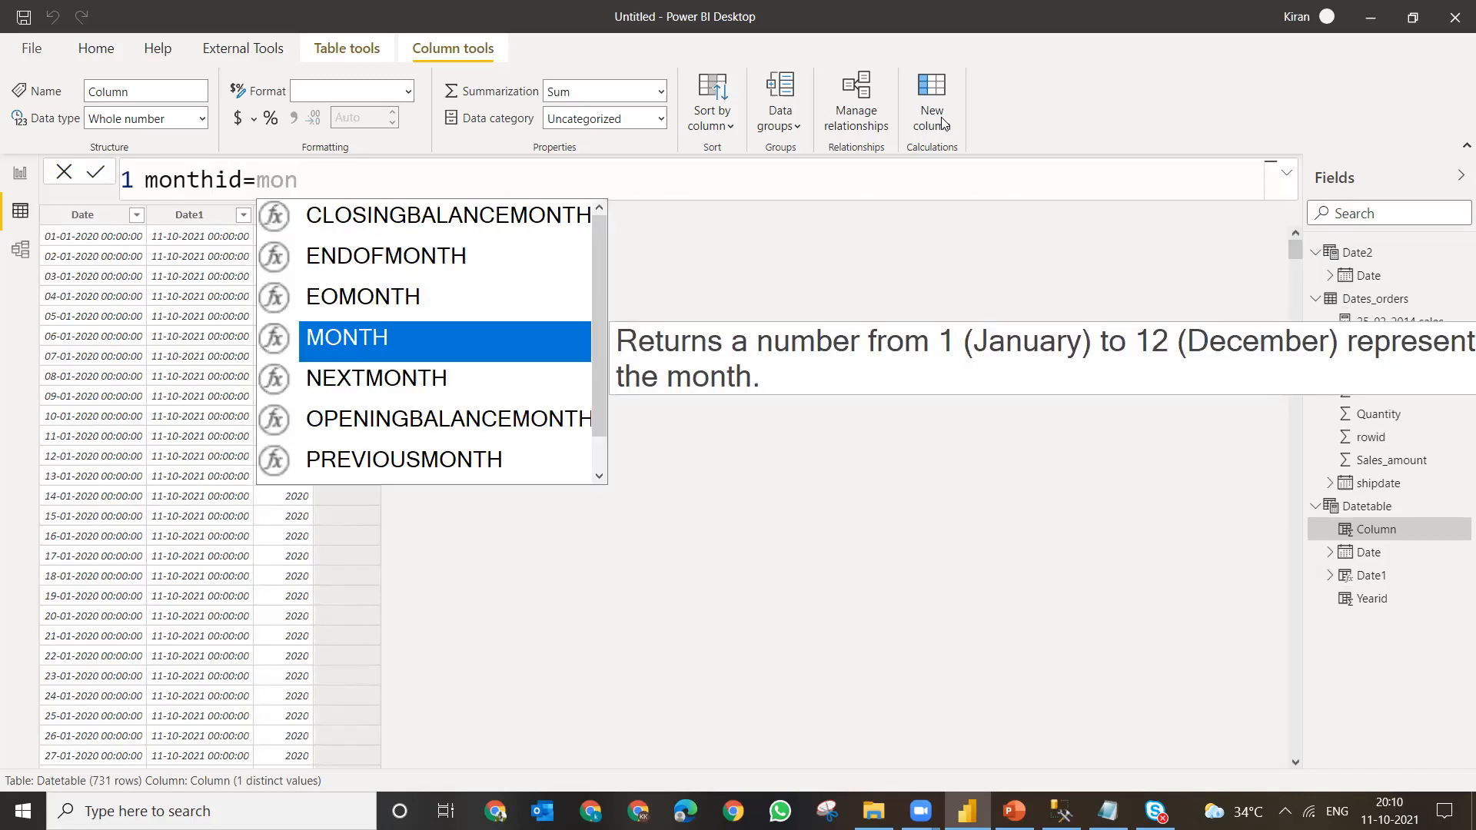
key(Tab)
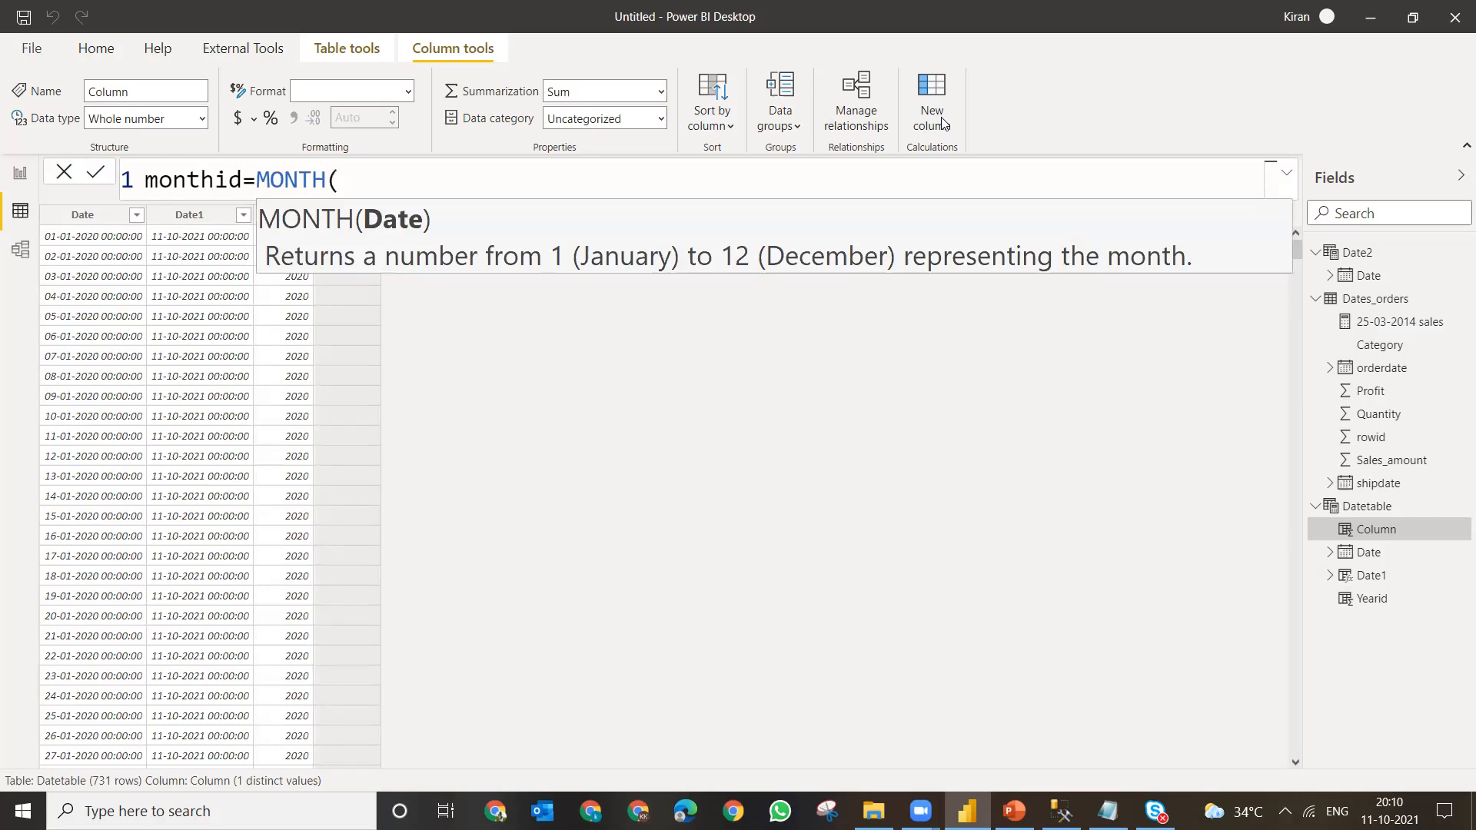
- Complete the monthid formula with MONTH(Datetable[Date]), apply it and check the resulting months against the dates
text(date)
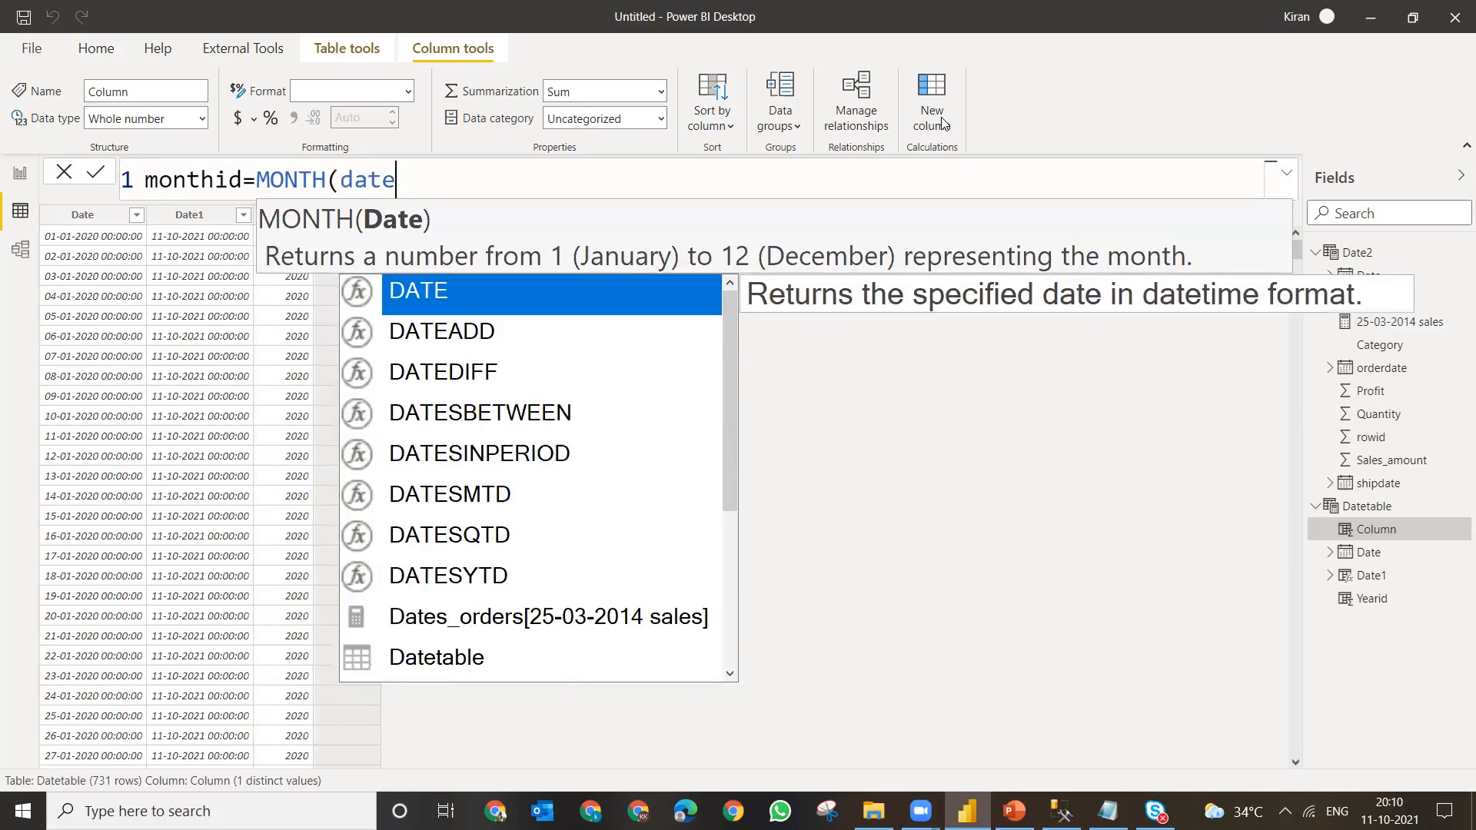
key(Down)
key(Down)
key(Down)
key(Down)
key(Down)
key(Down)
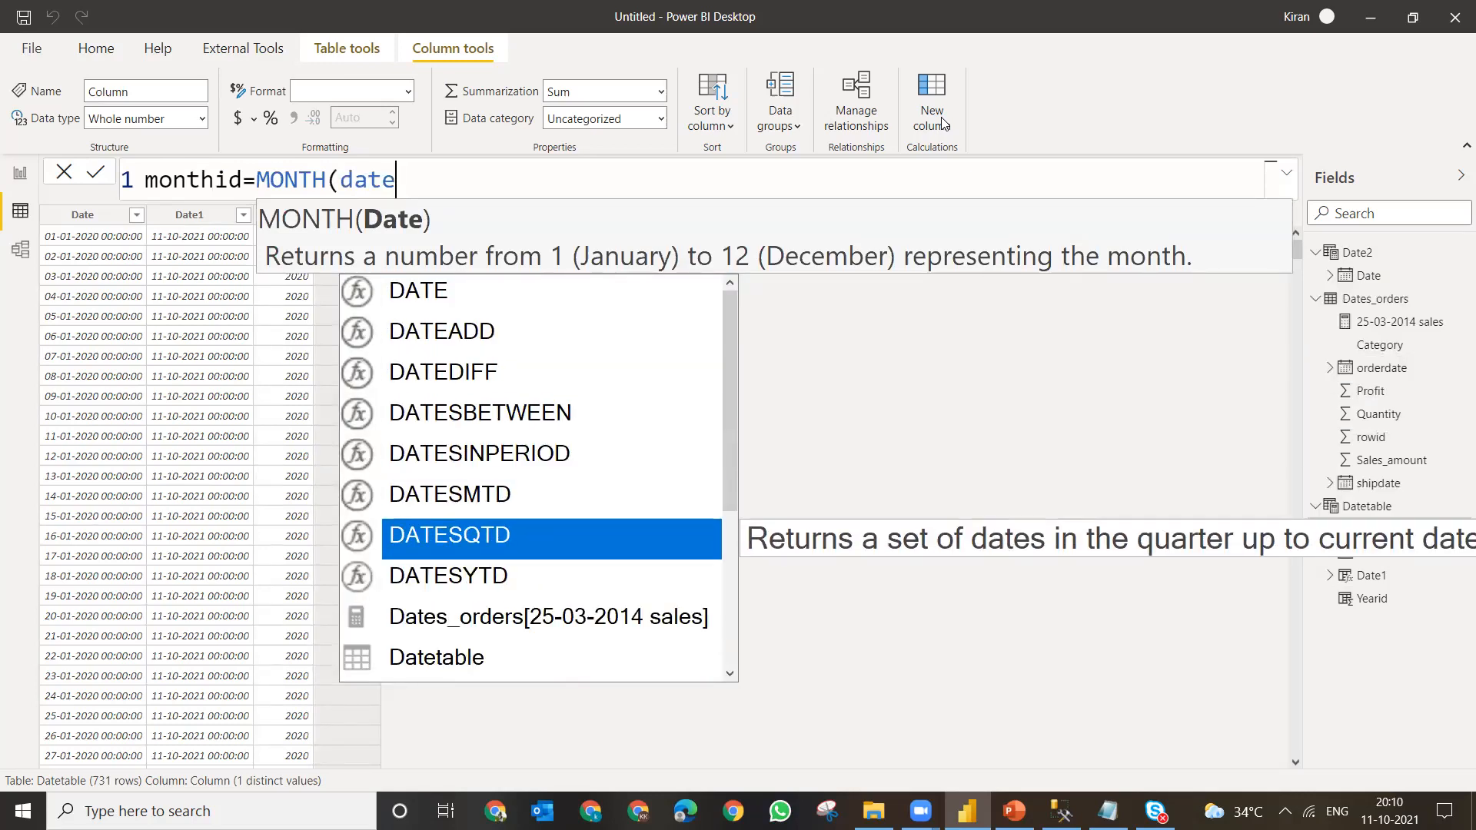
key(Up)
key(Up)
key(Up)
key(Up)
key(Up)
key(Up)
text(t)
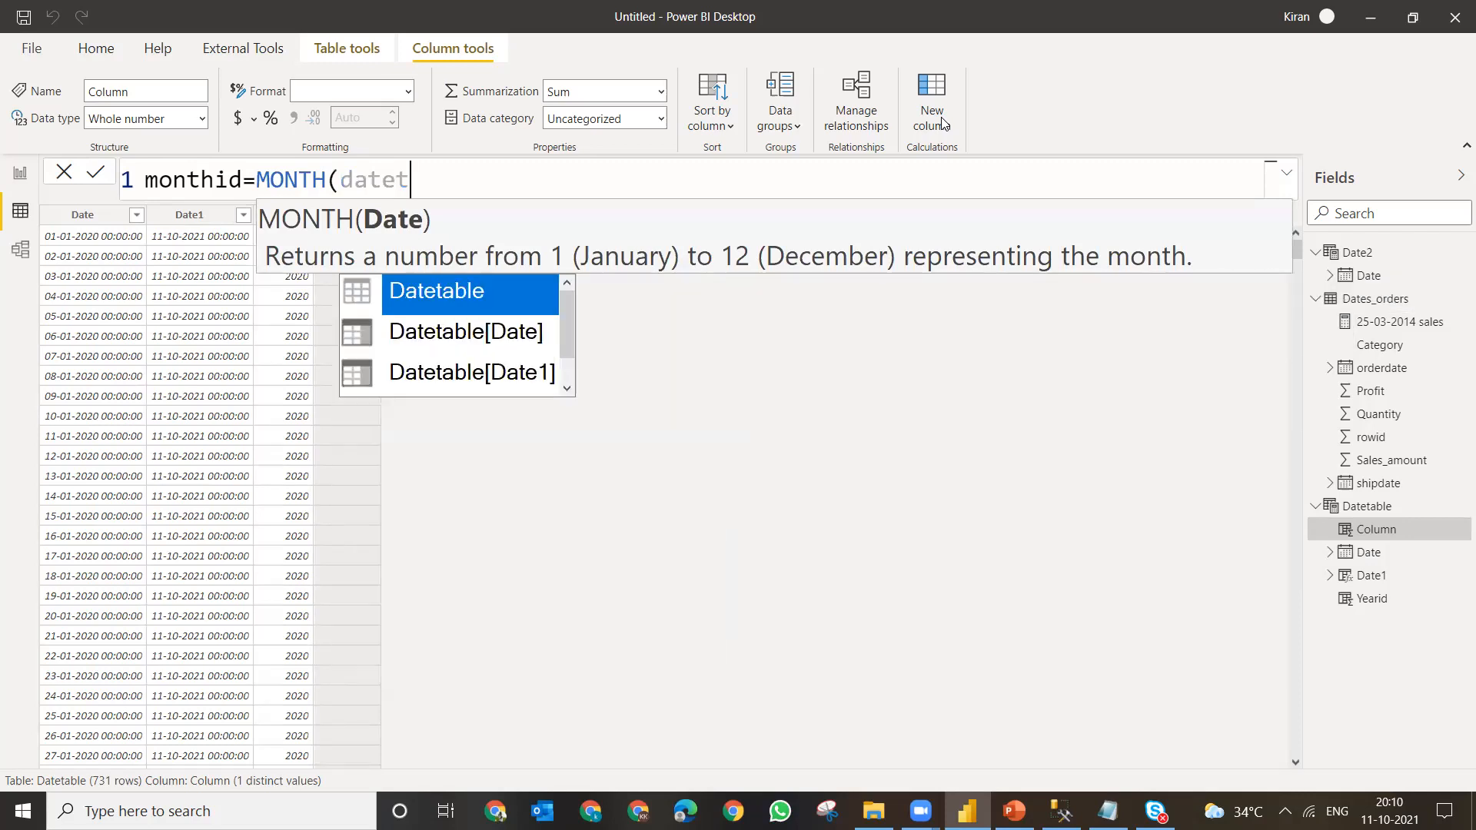
key(Down)
key(Down)
key(Up)
key(Tab)
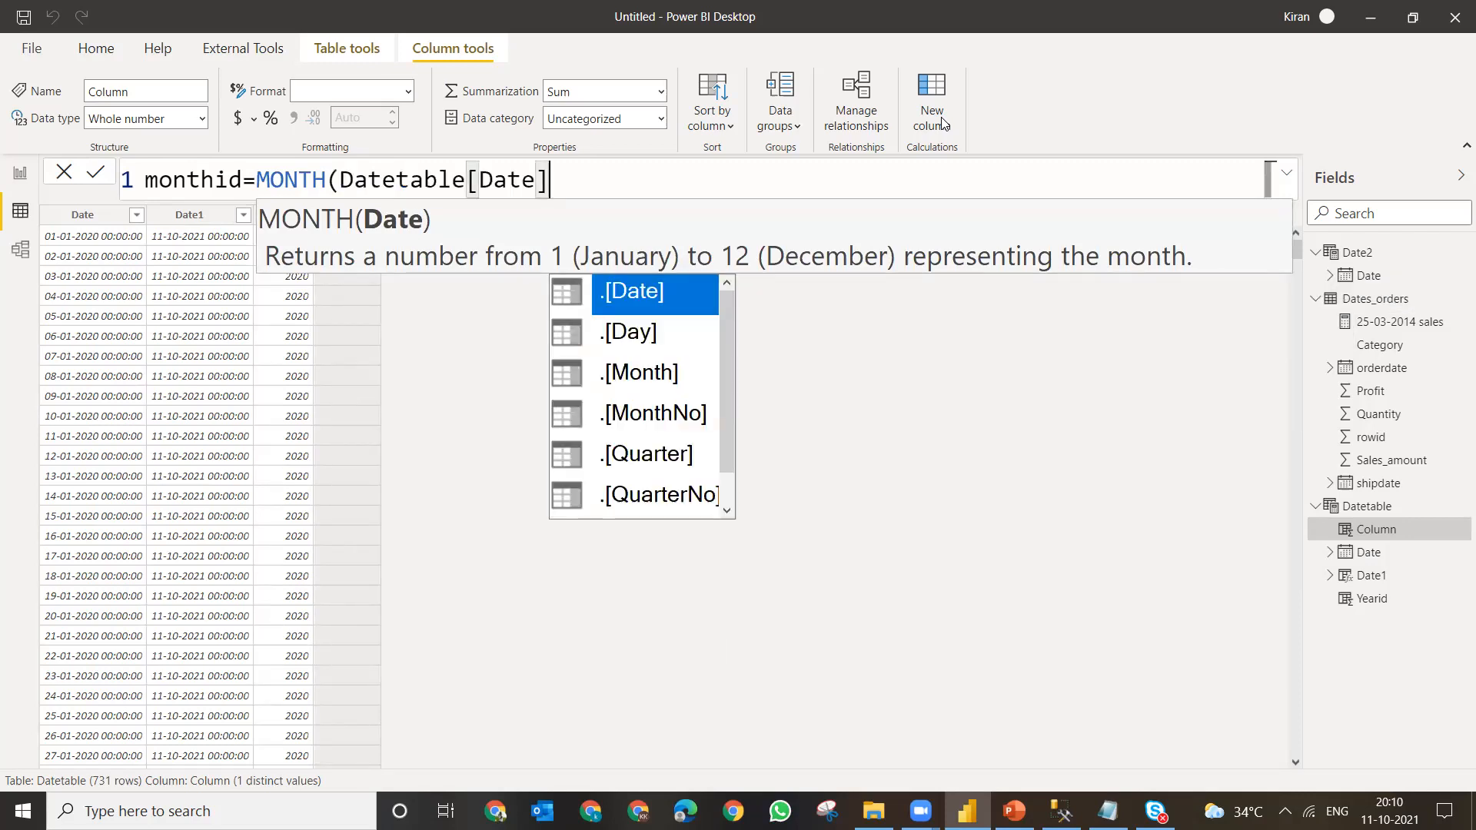
text())
key(Return)
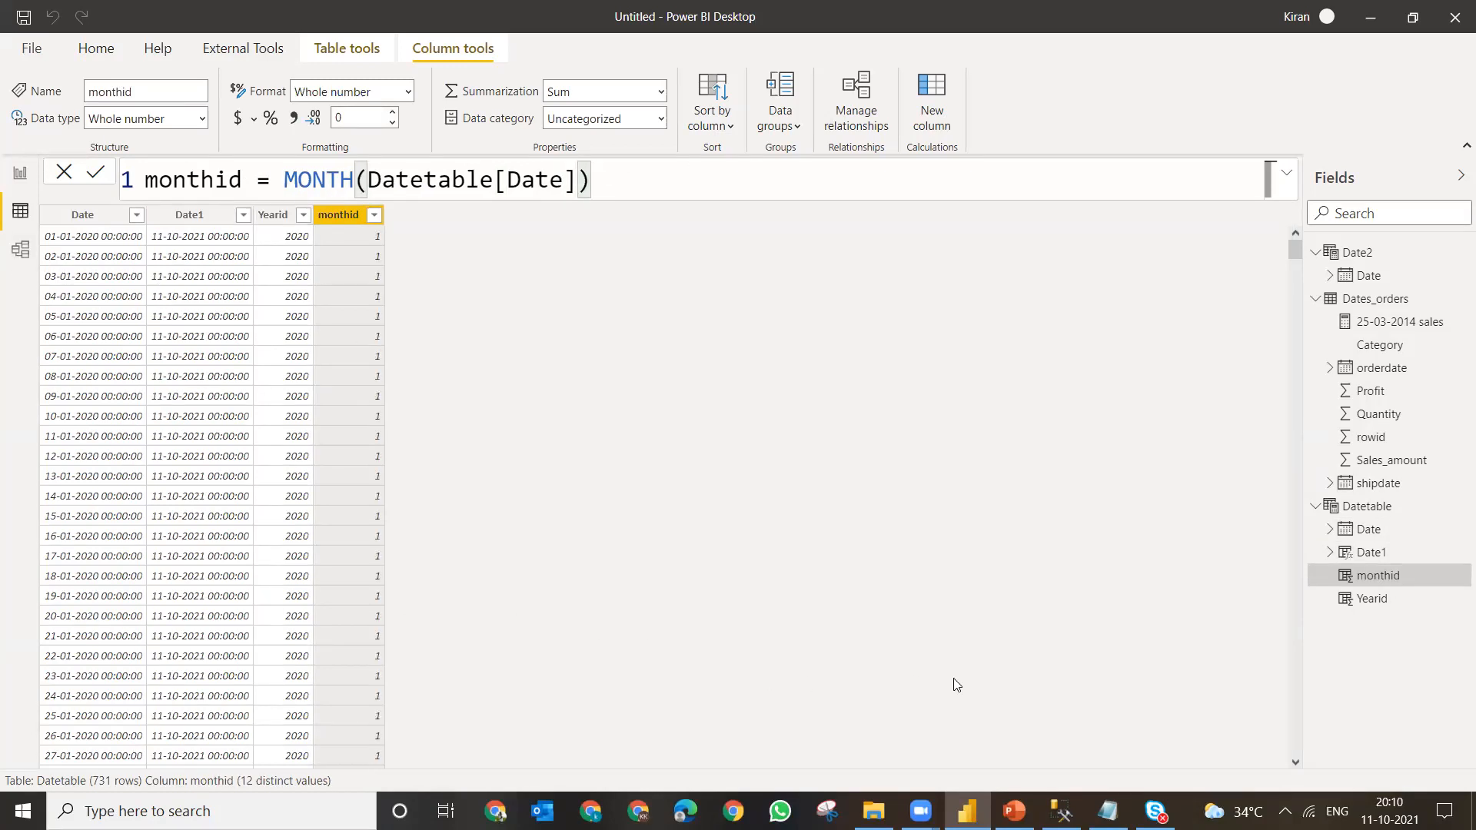
click(959, 701)
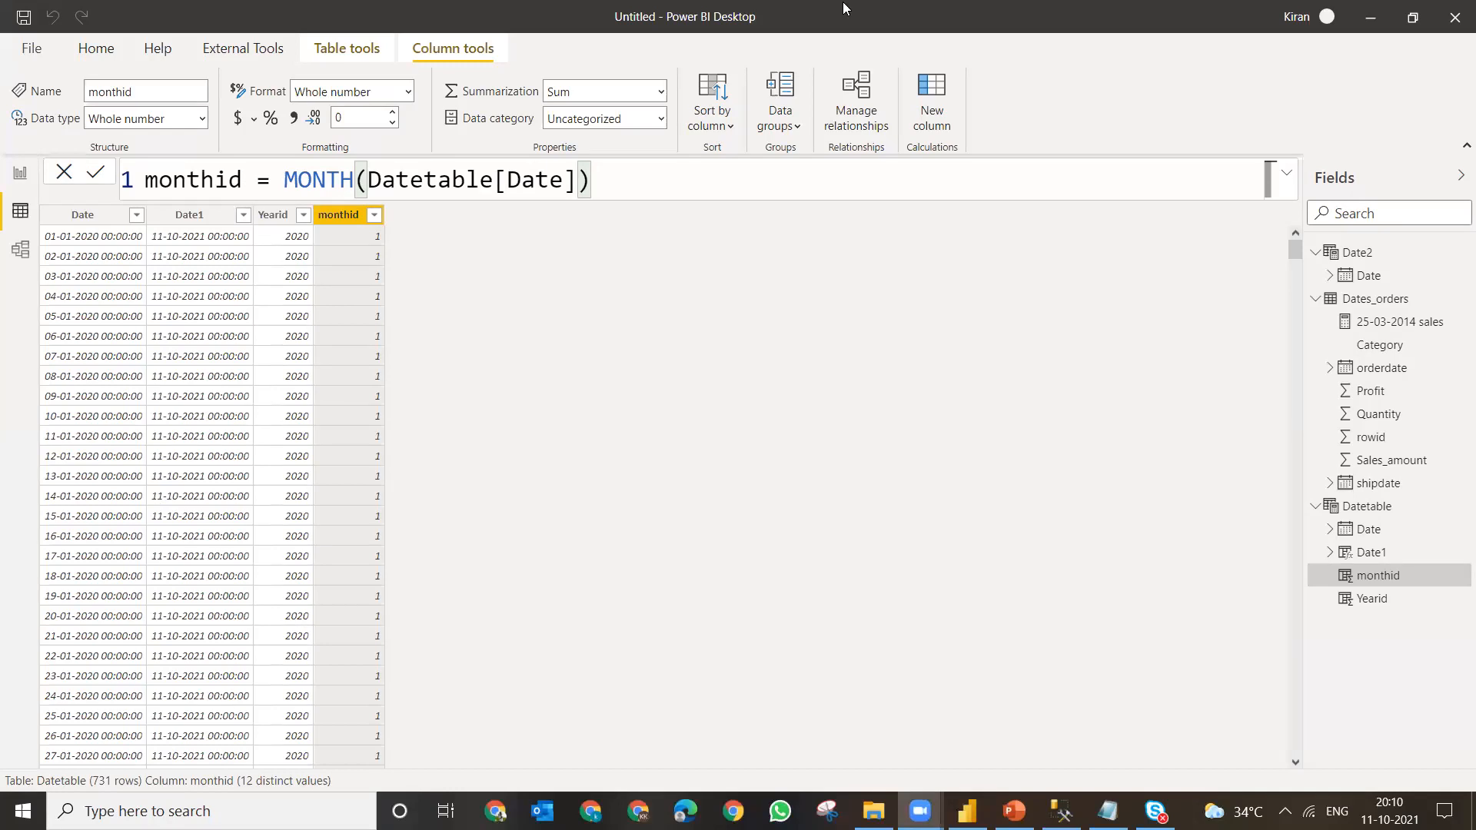
drag(1297, 249, 1321, 378)
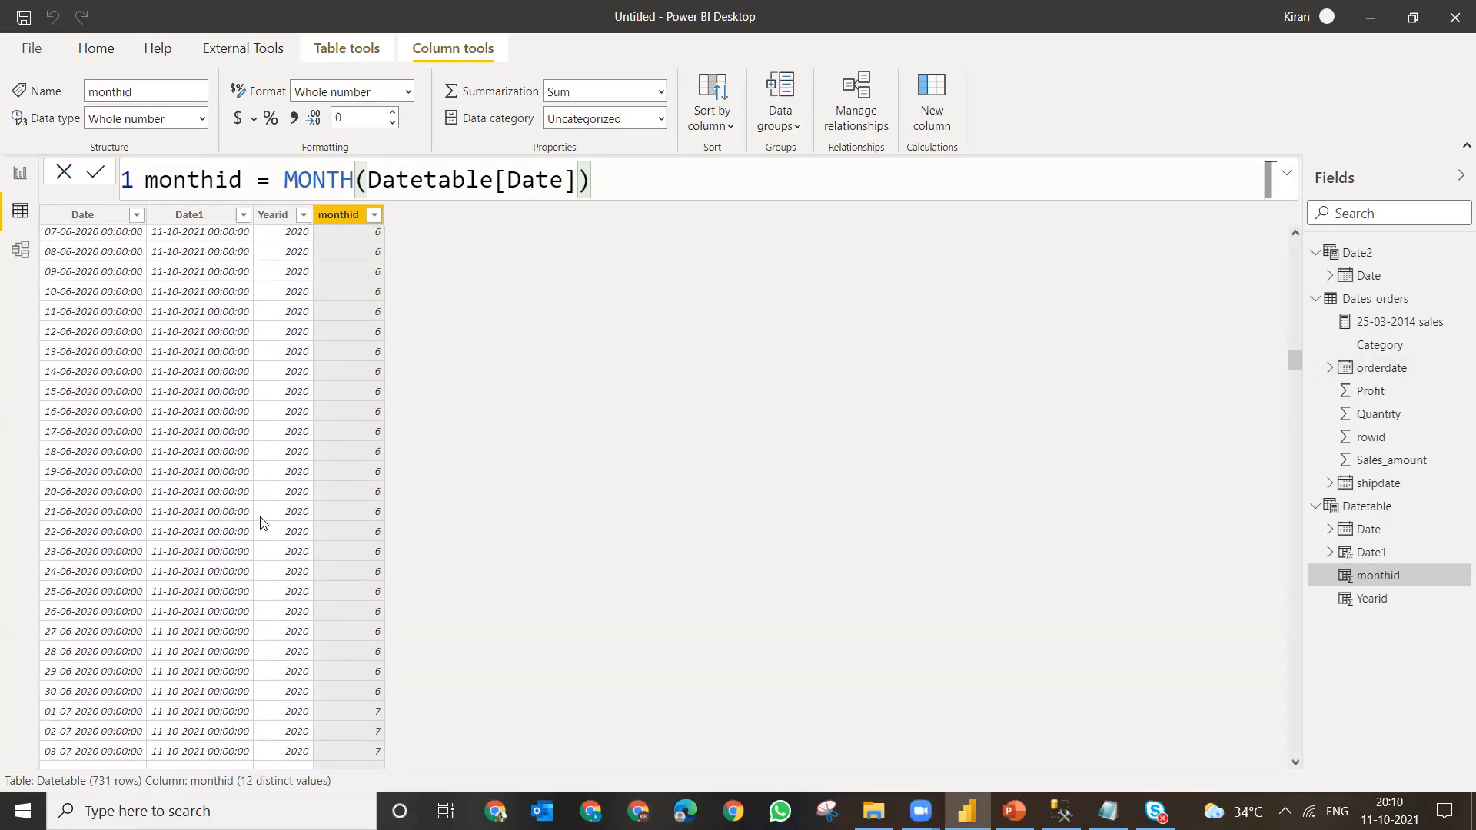
- Add a calculated column to Datetable with the formula Dayid=DAY(Datetable[Date])
click(932, 96)
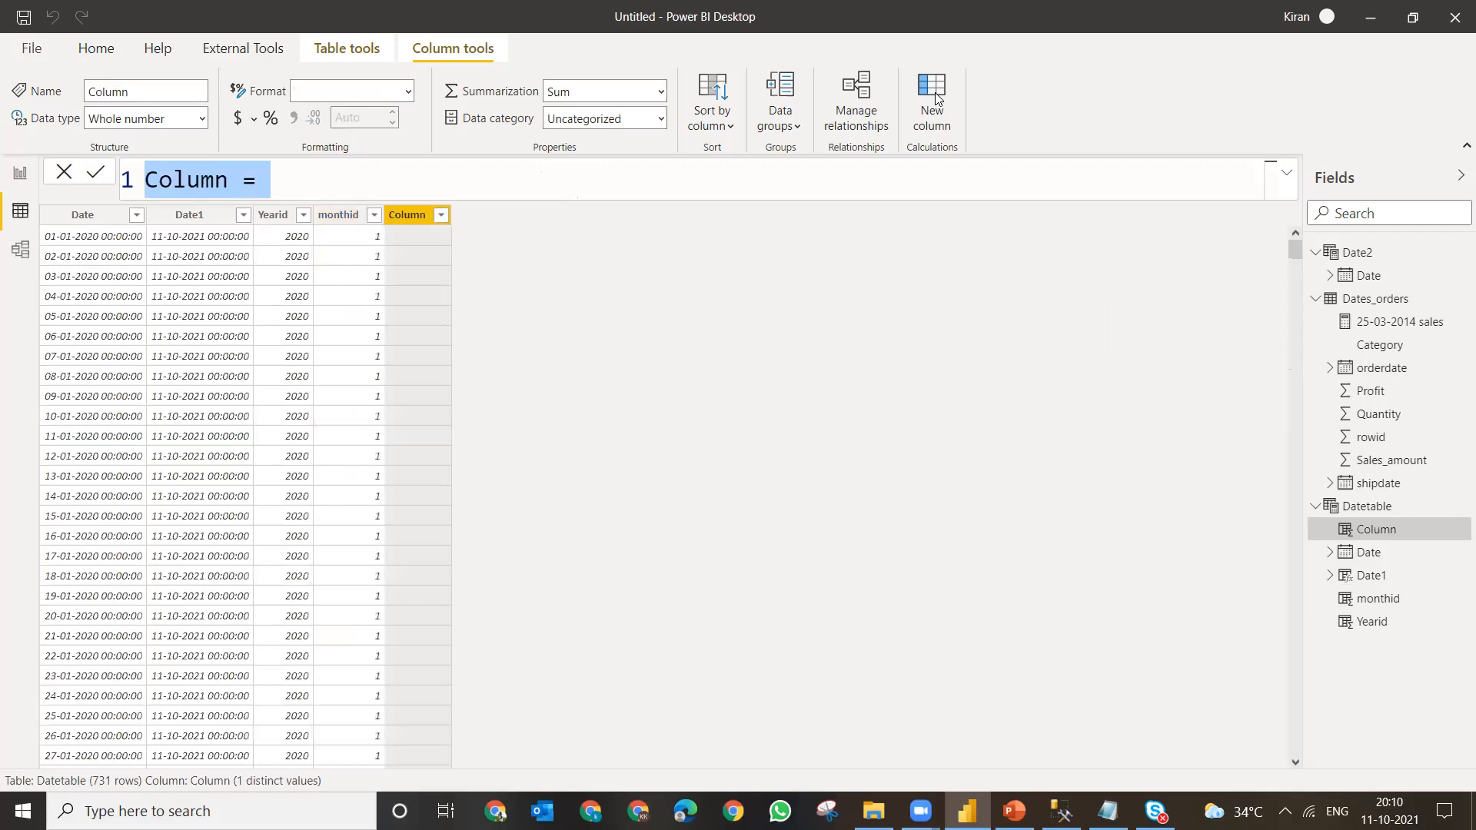
text(Day)
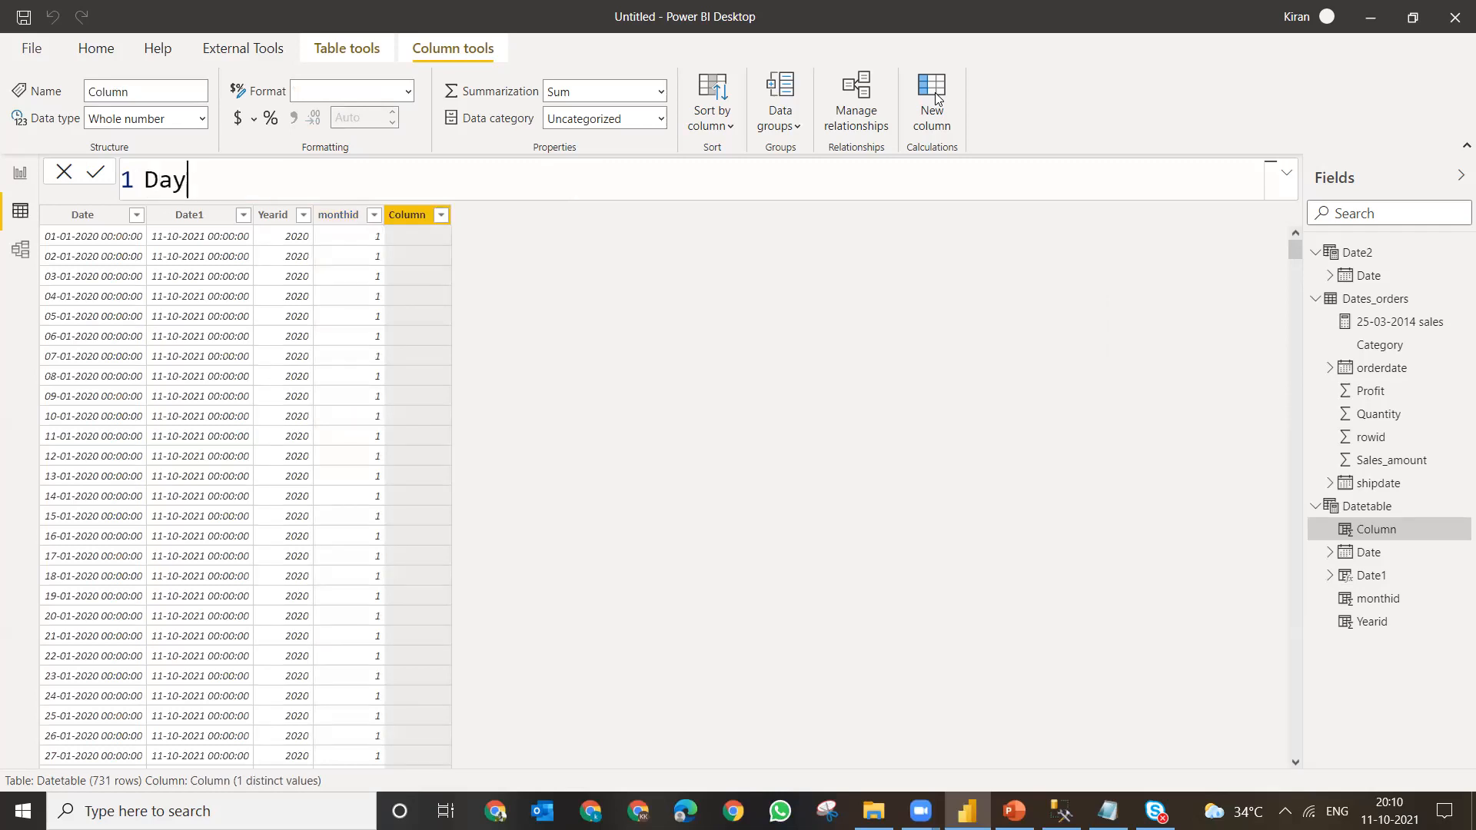
text(id=d)
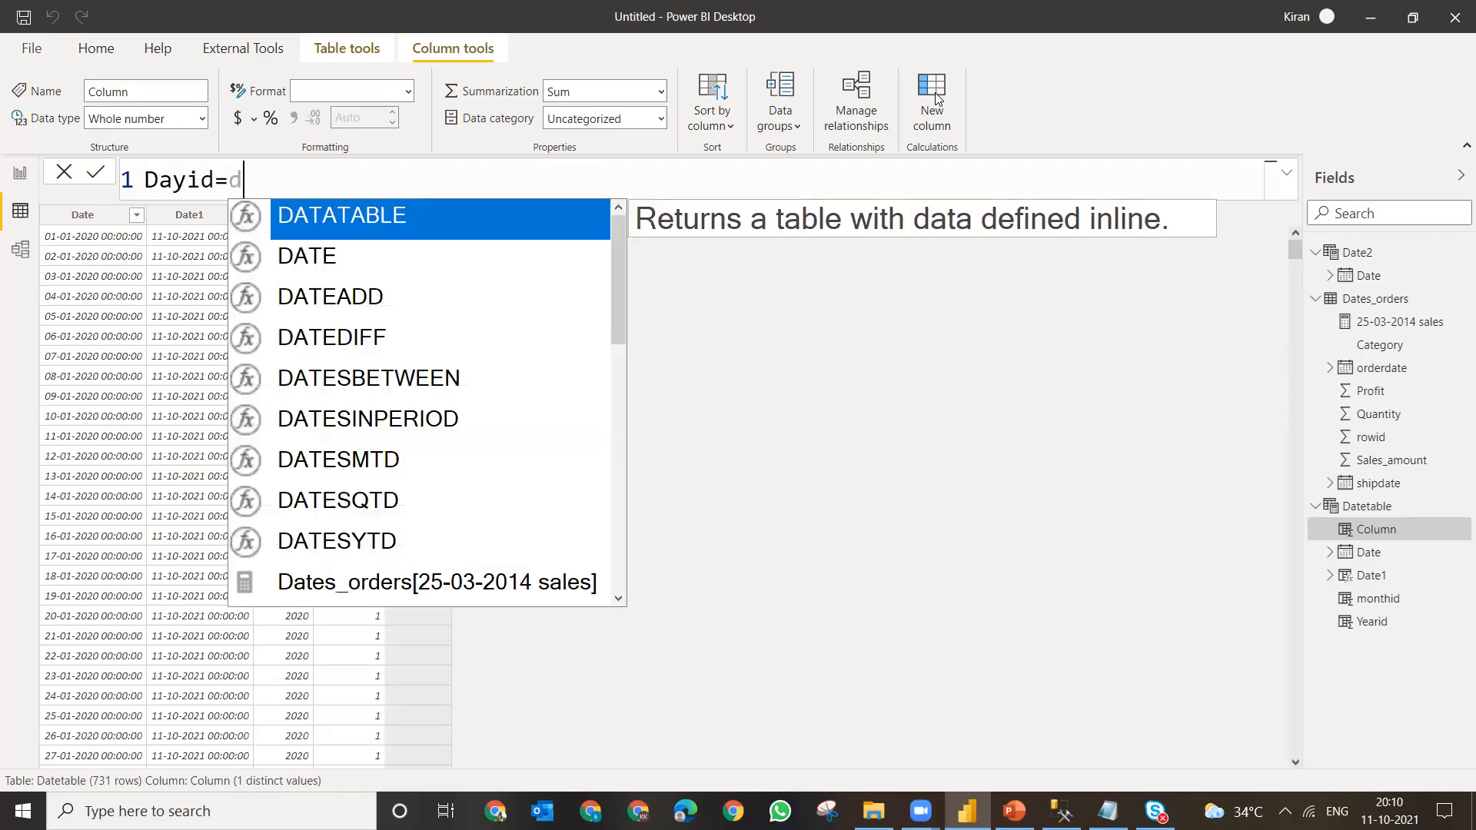
text(ay)
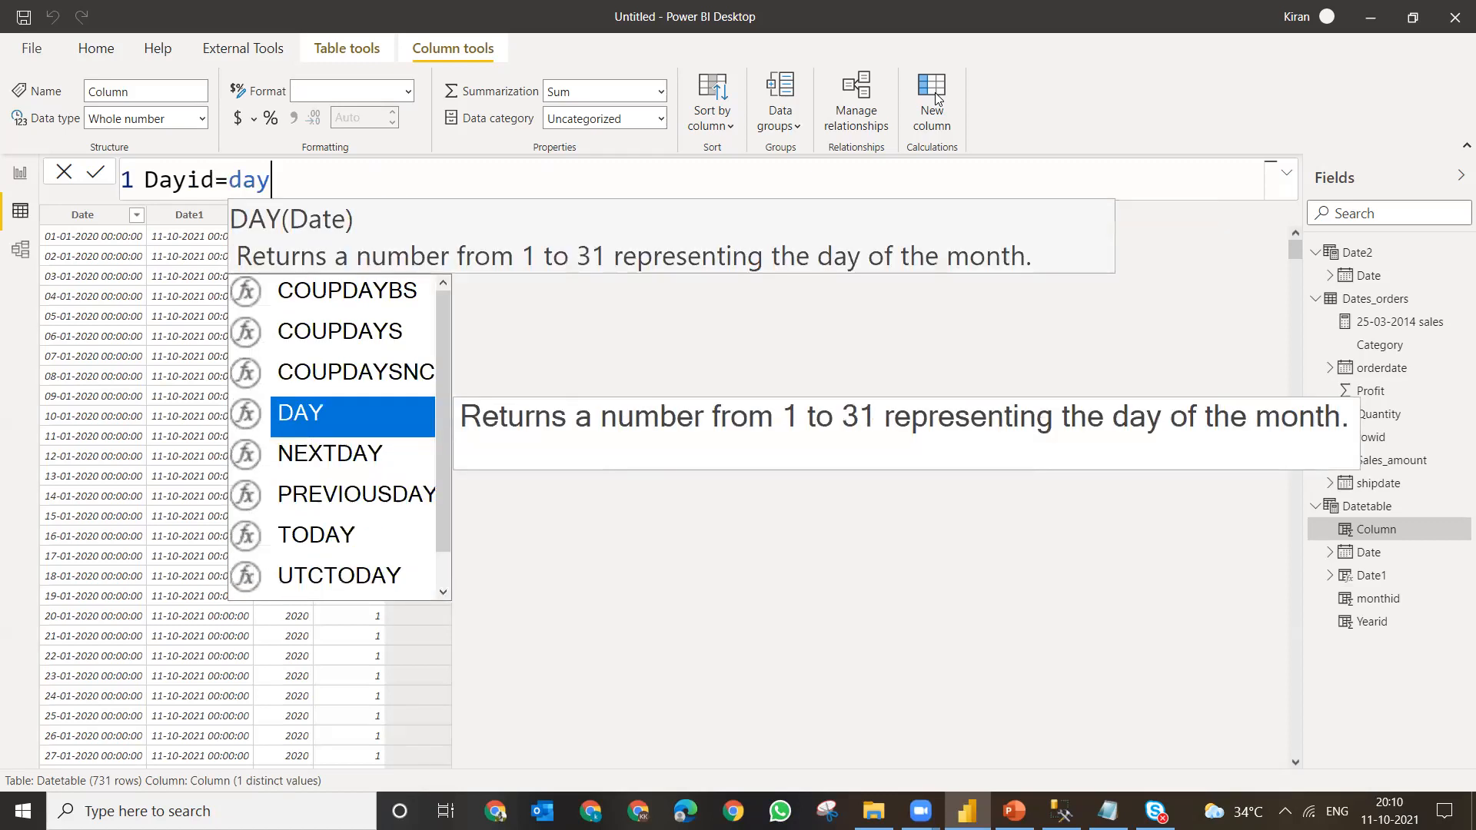
key(Tab)
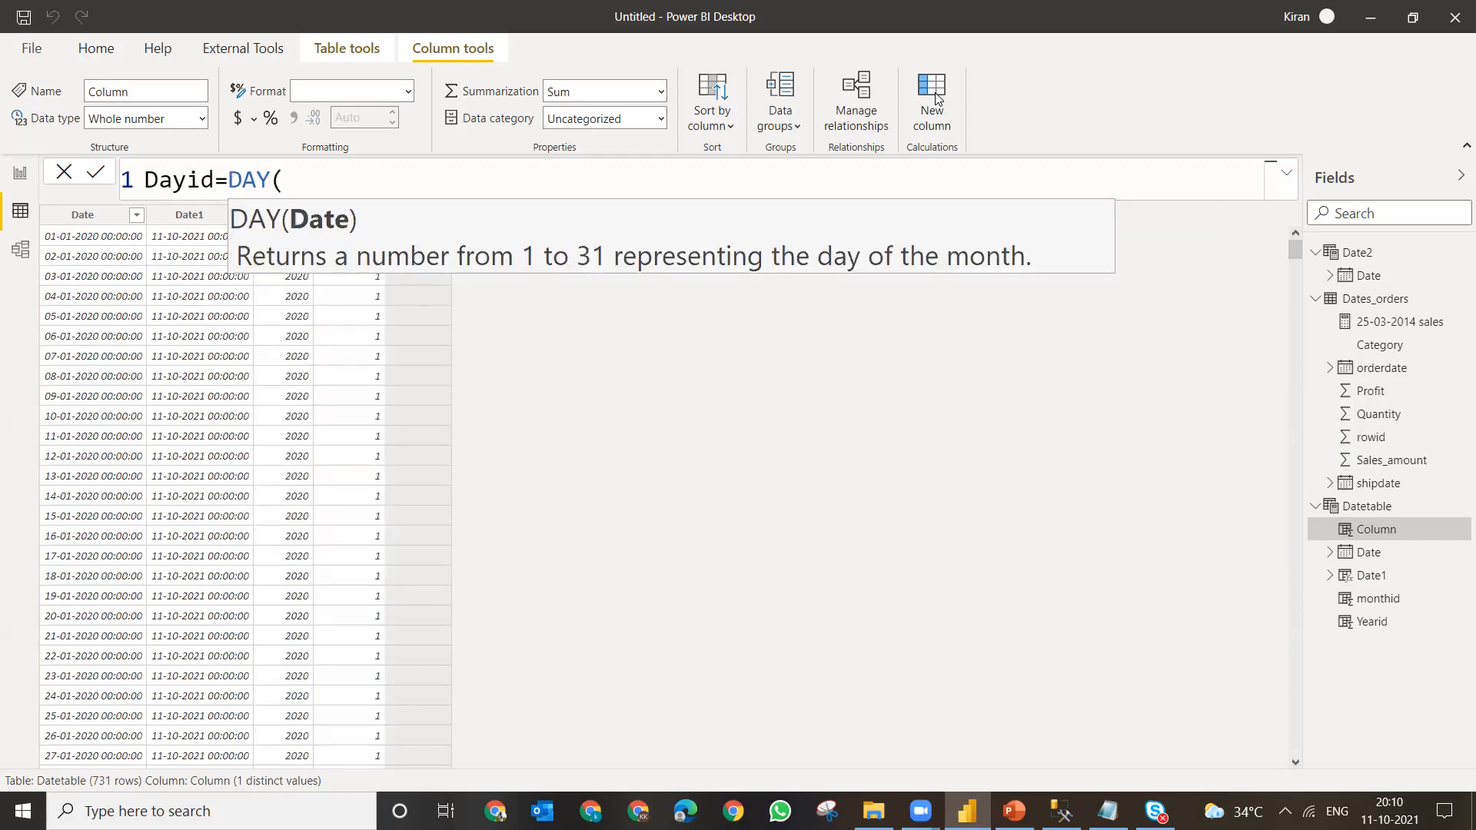
text(date)
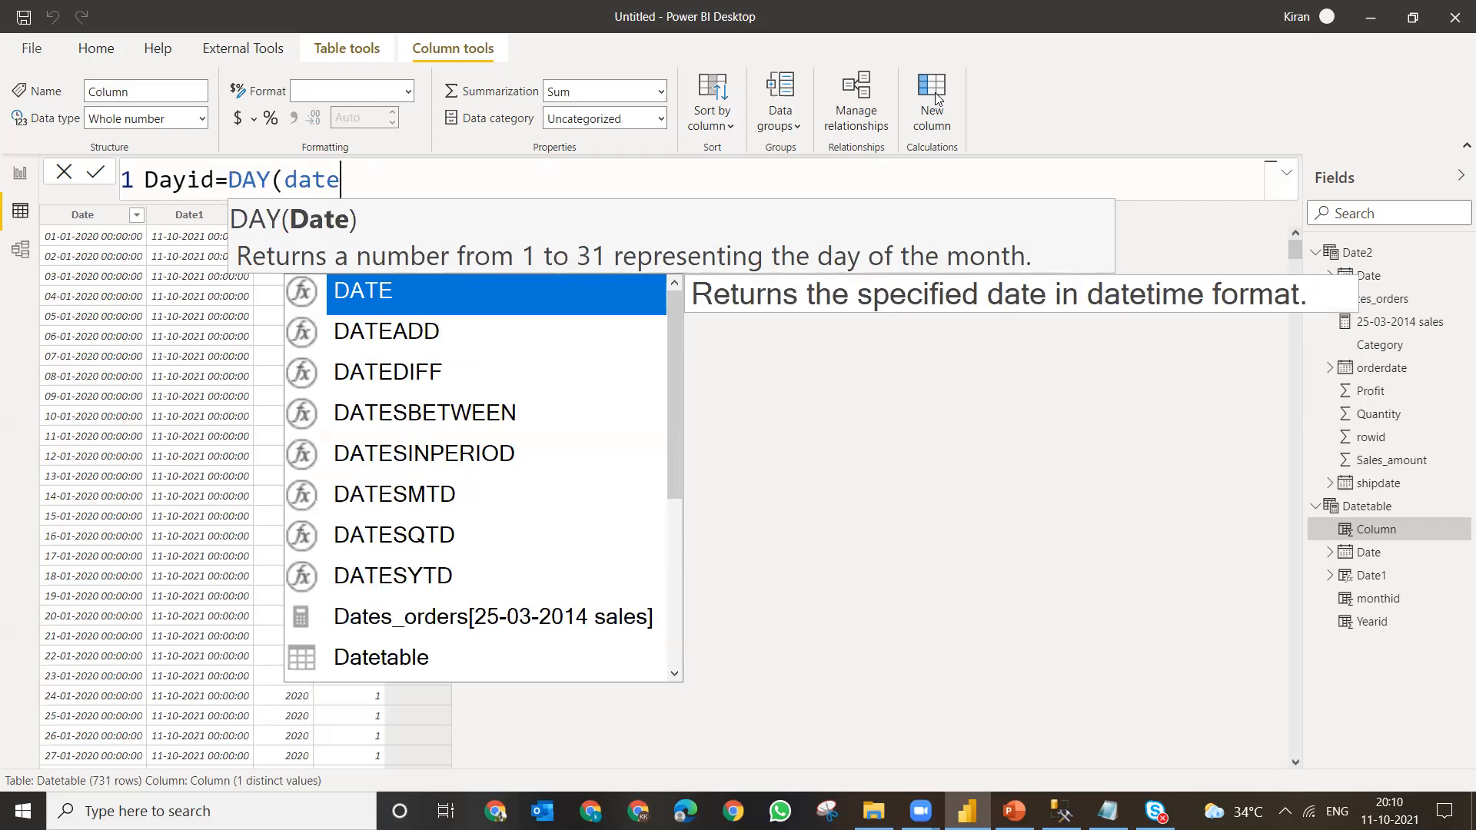
text(t)
key(Down)
key(Down)
key(Up)
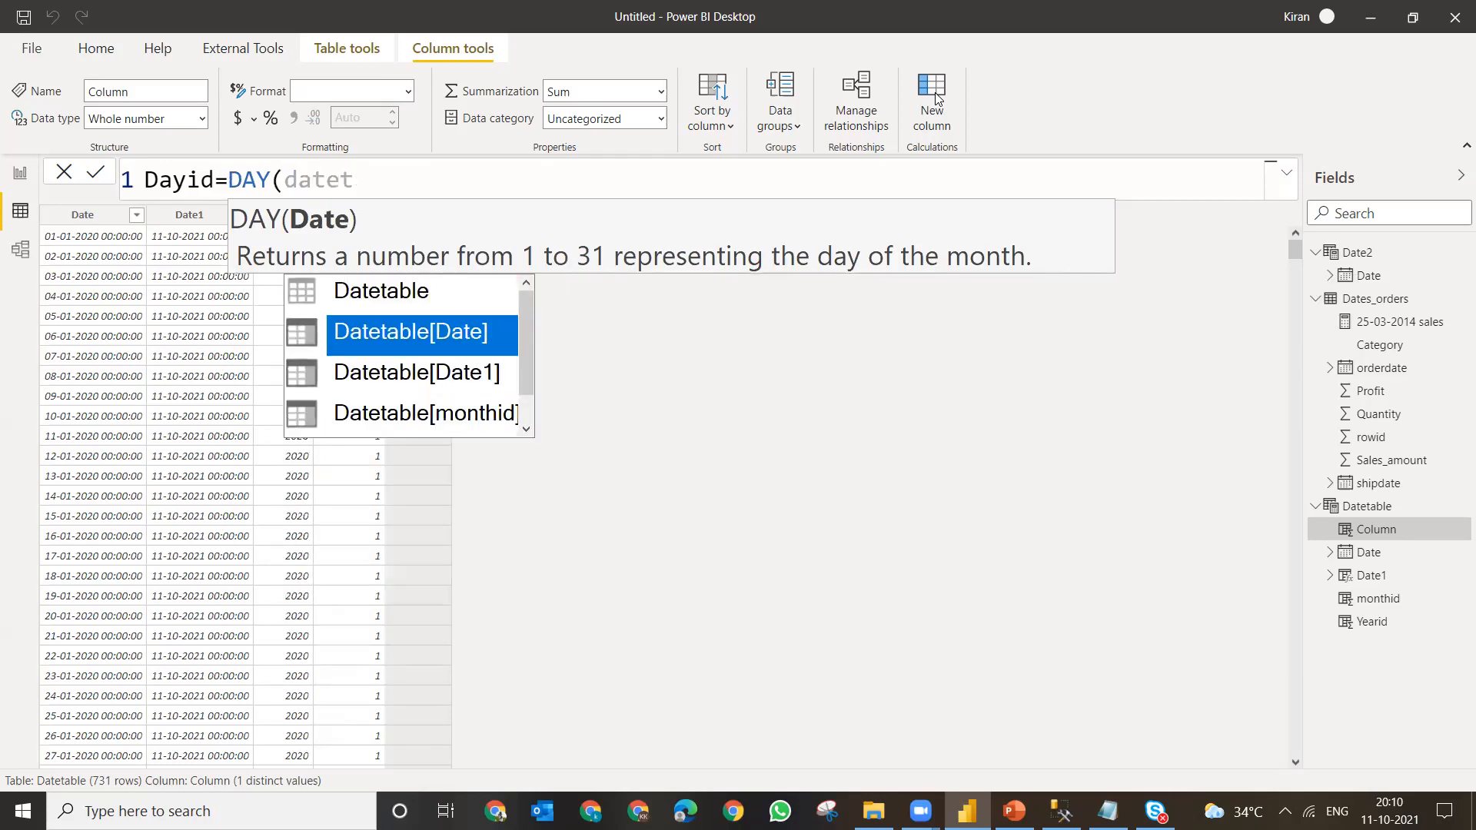
key(Tab)
text())
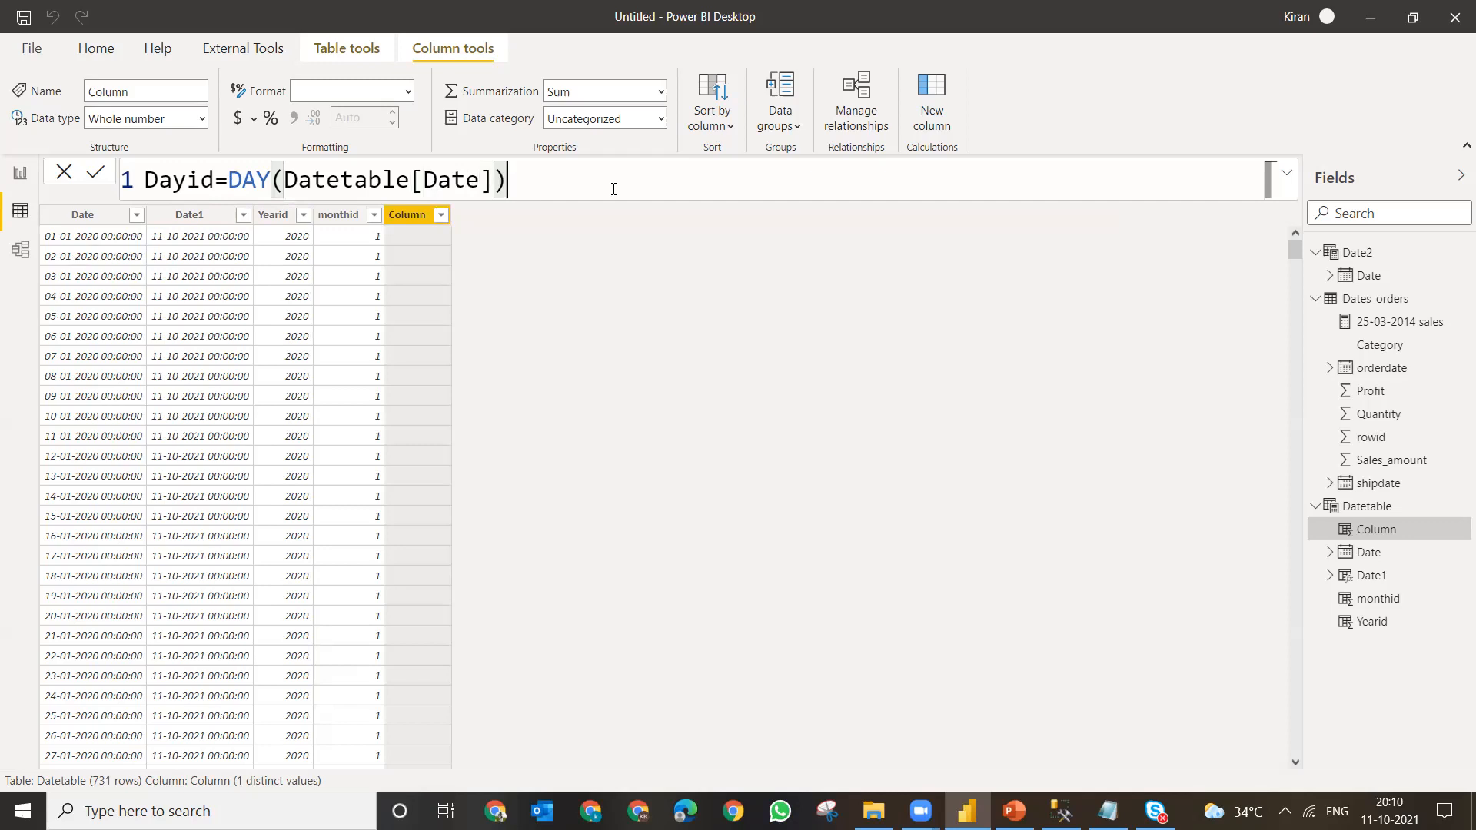
key(Return)
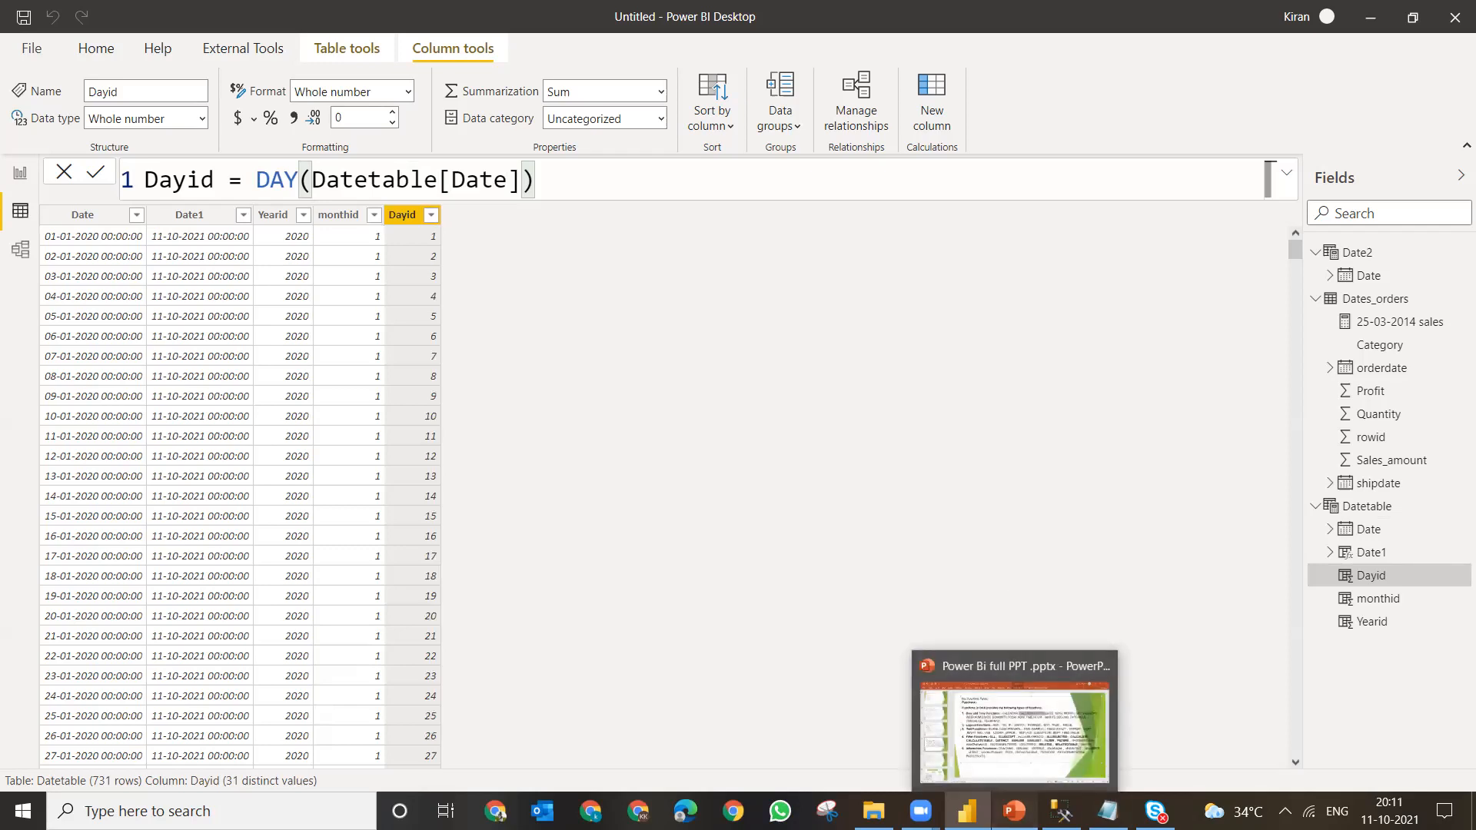
- Switch to PowerPoint to check the slide's list of date and time functions, and return to Power BI Desktop
click(1015, 811)
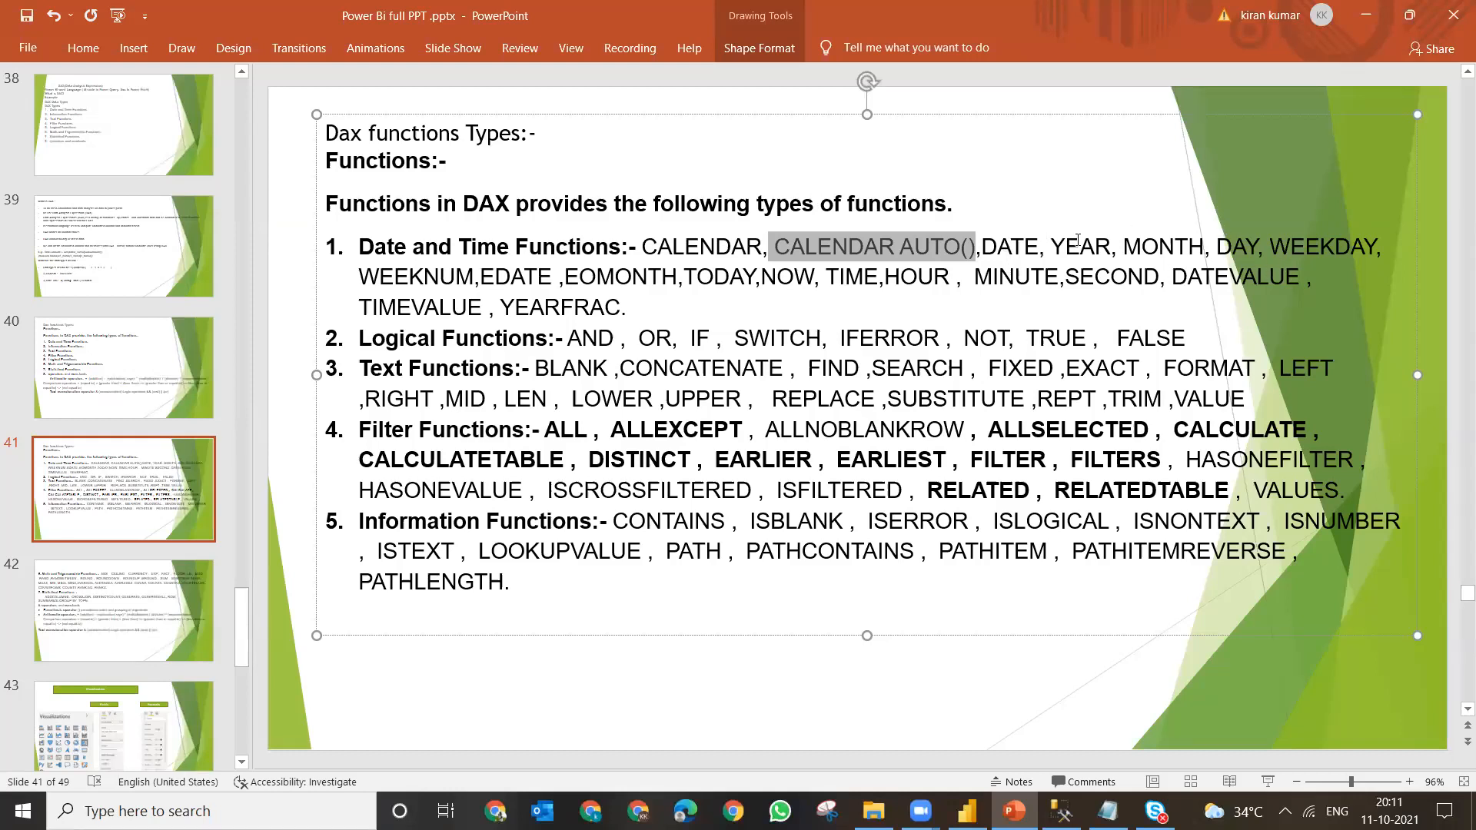
click(1362, 11)
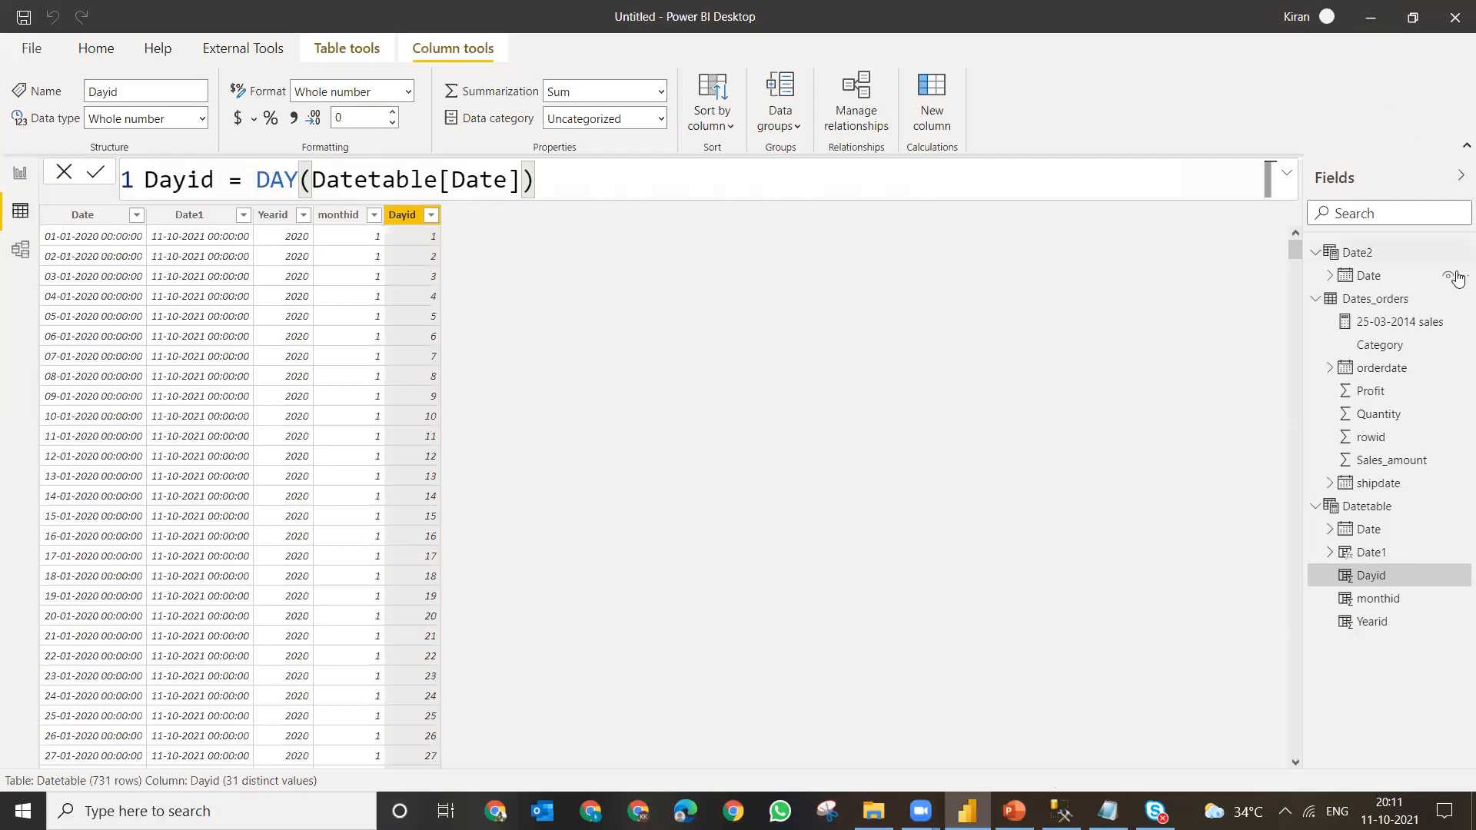
- In the report view, shrink the 25-03-2014 sales card to a short strip beside the upper part of the table visual
click(19, 174)
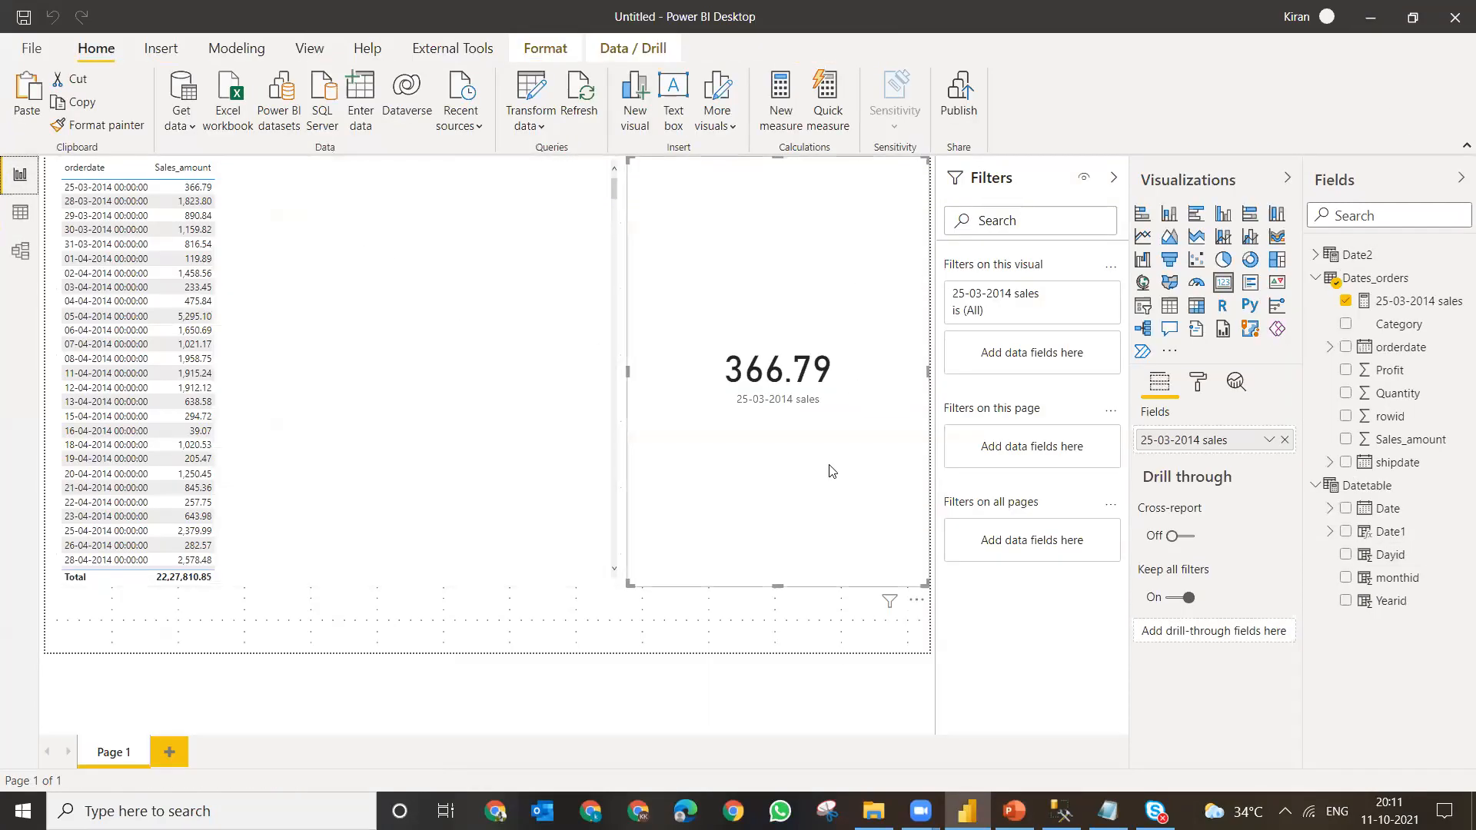
drag(926, 584, 907, 442)
drag(902, 372, 930, 233)
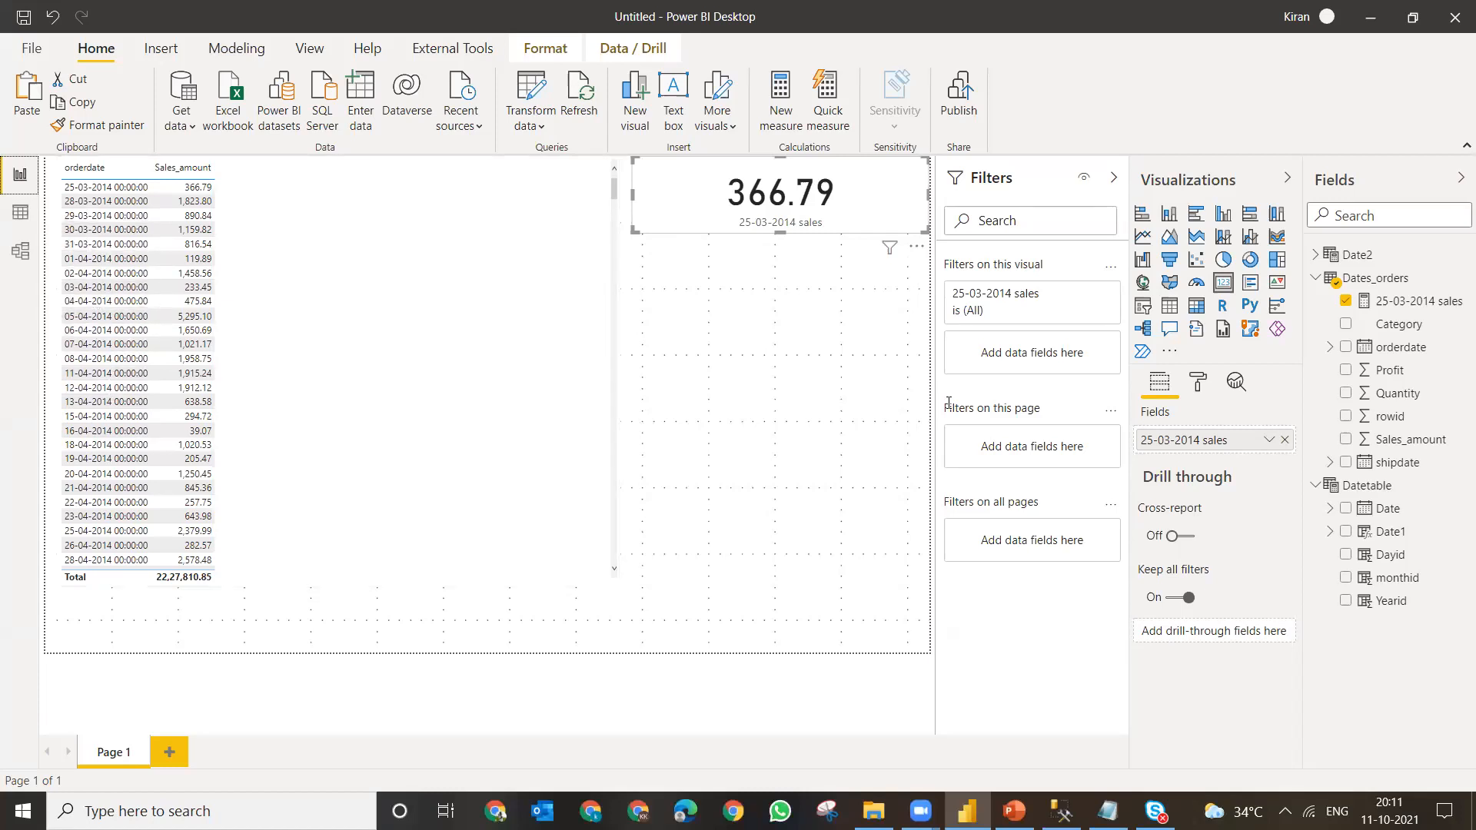
click(848, 344)
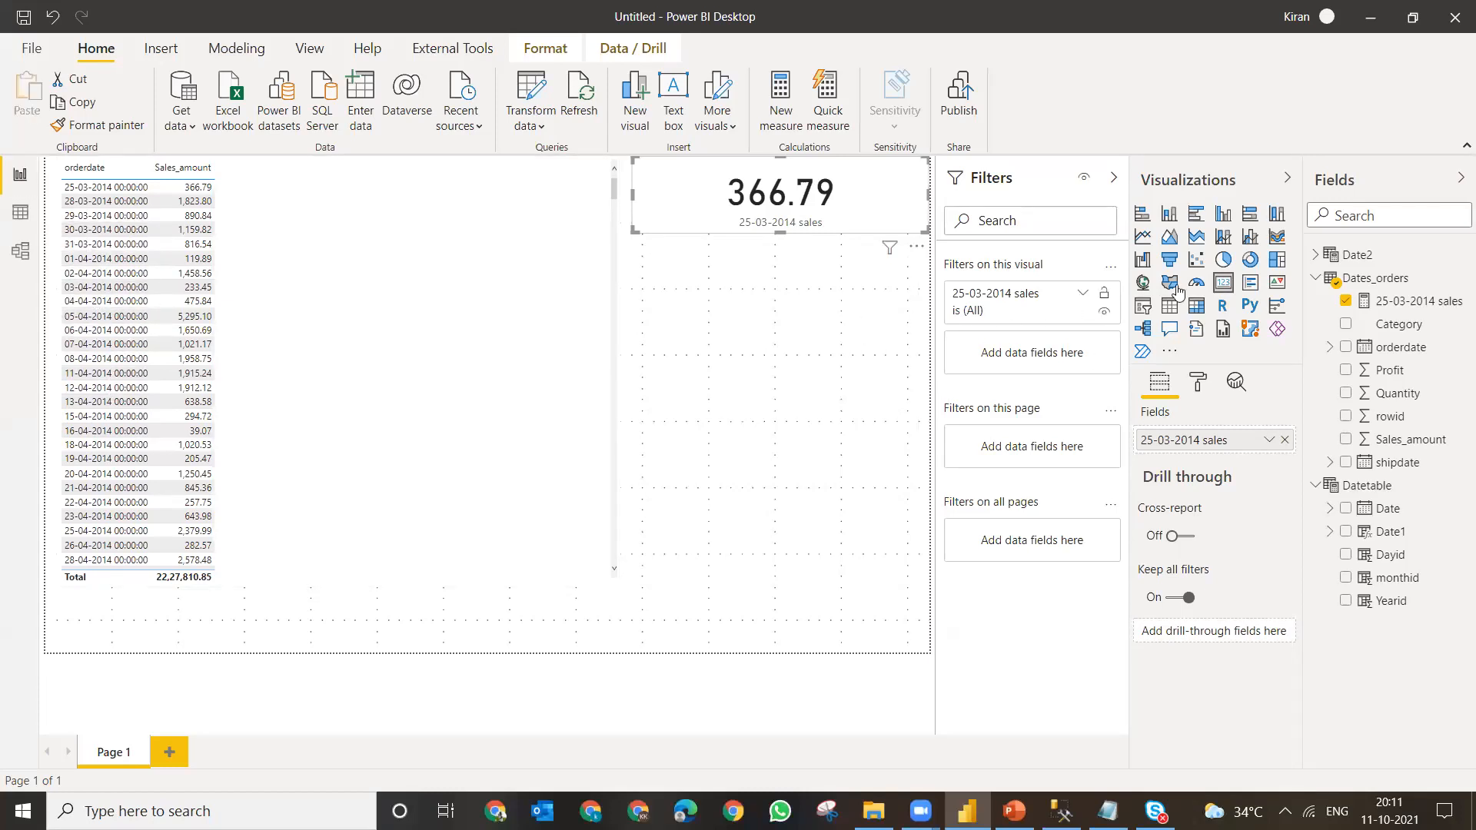
- Start a new measure in Dates_orders named 2014 SALES, using the CALCULATE function
right_click(1378, 280)
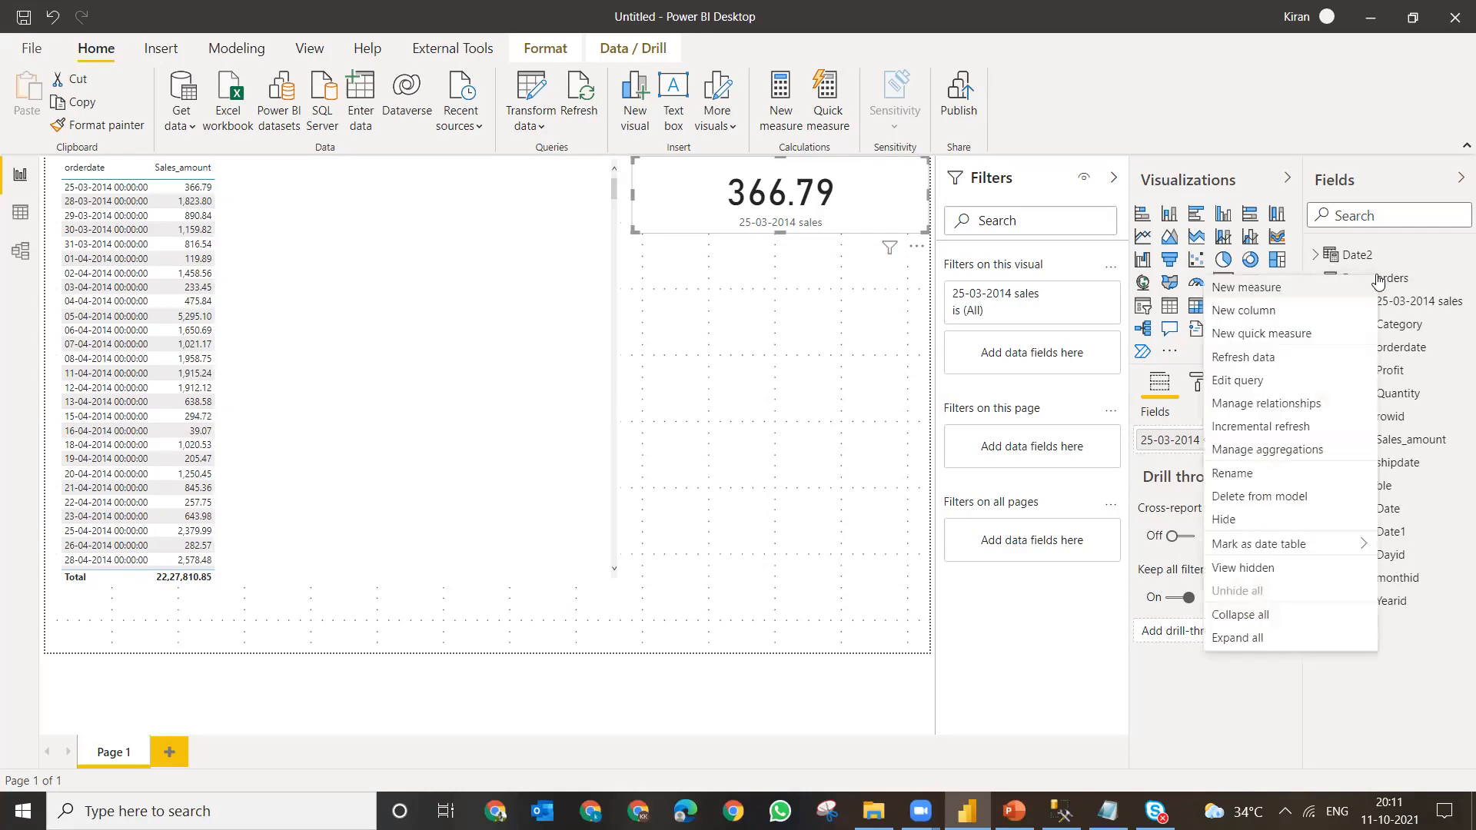
click(1242, 289)
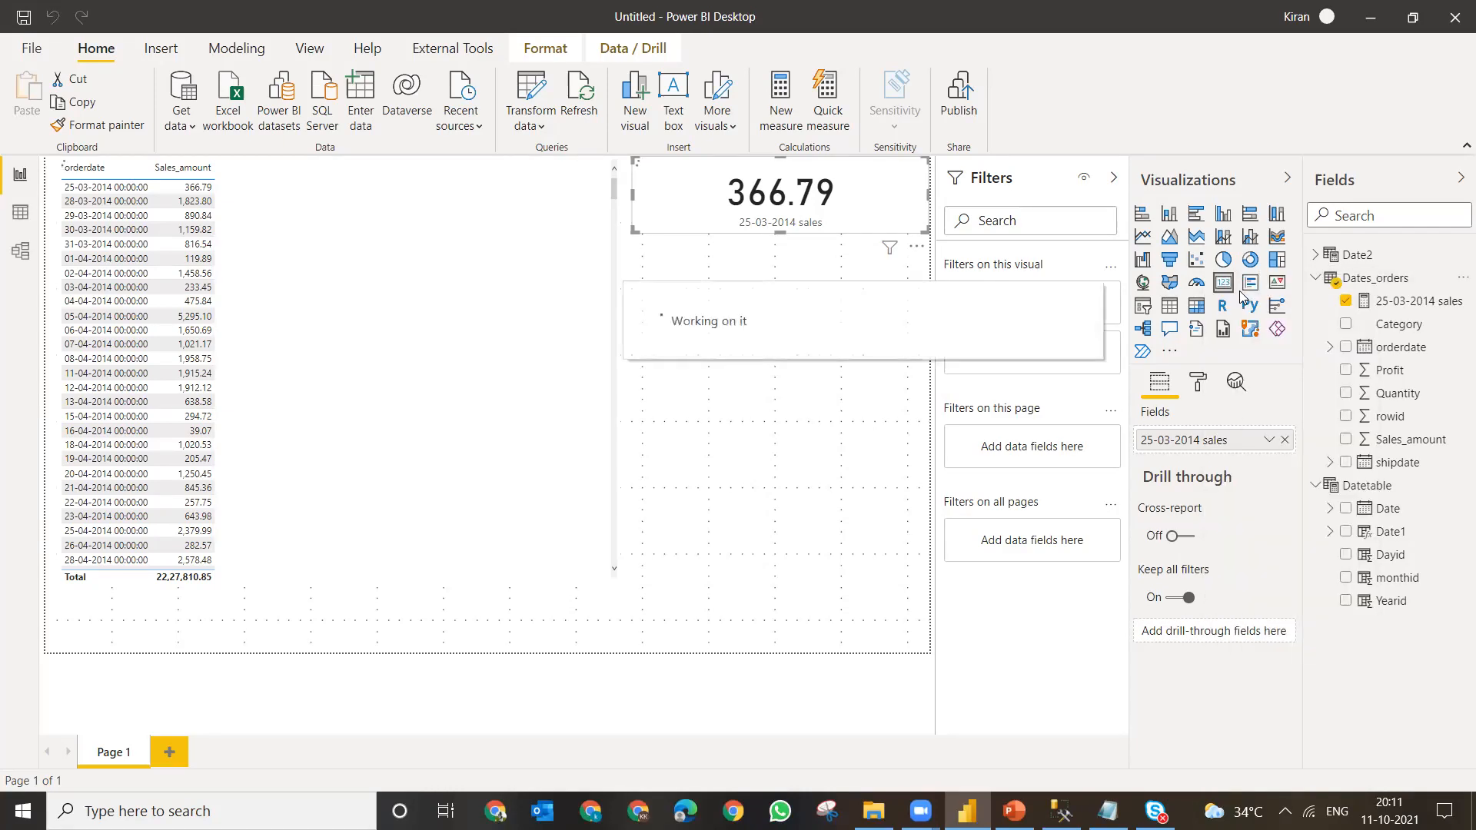
text(ca)
key(BackSpace)
key(BackSpace)
key(Caps_Lock)
text(CA)
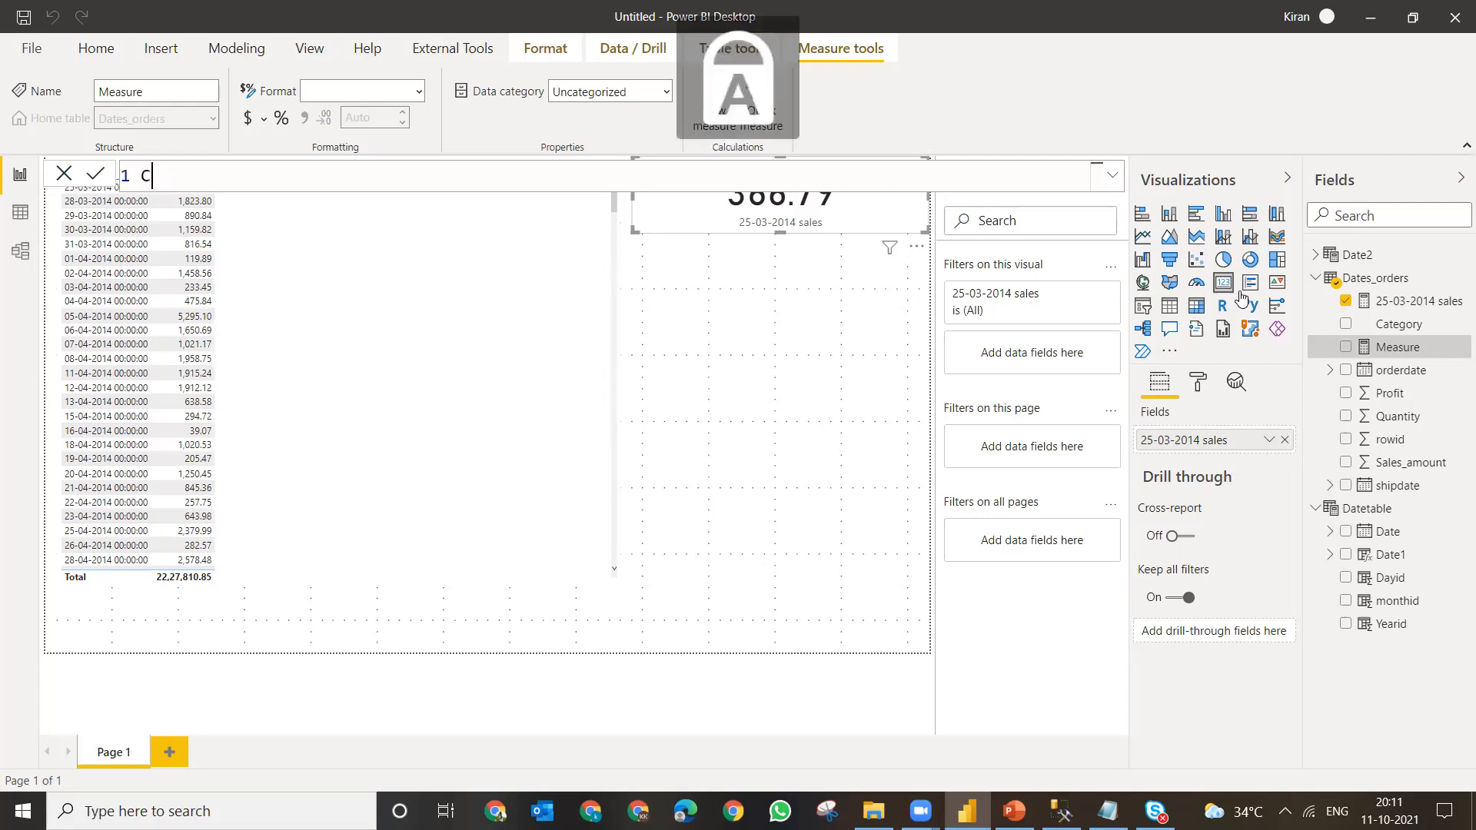
key(BackSpace)
key(BackSpace)
text(1 20)
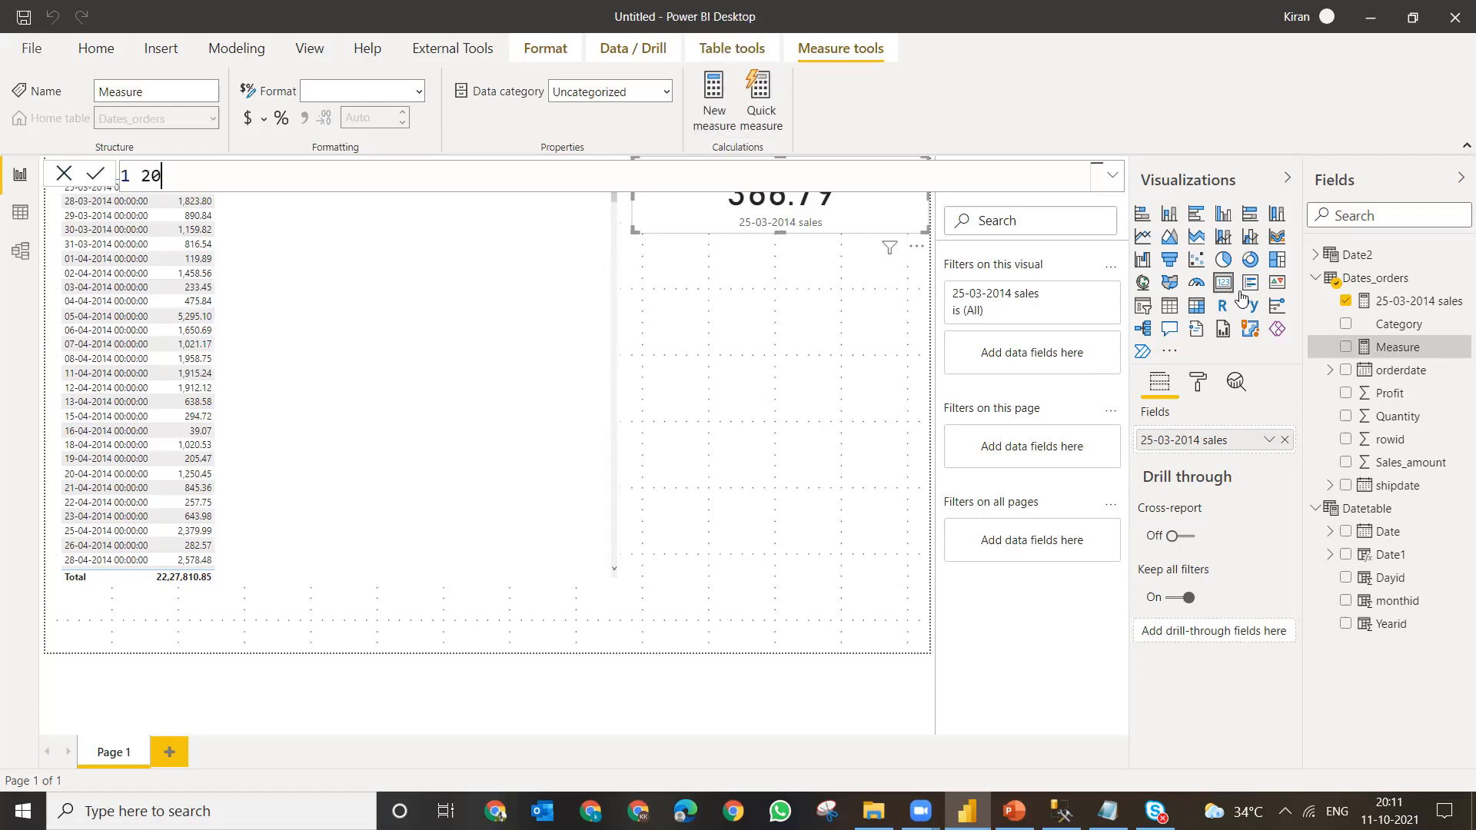
text(14 SALES=CA)
key(Tab)
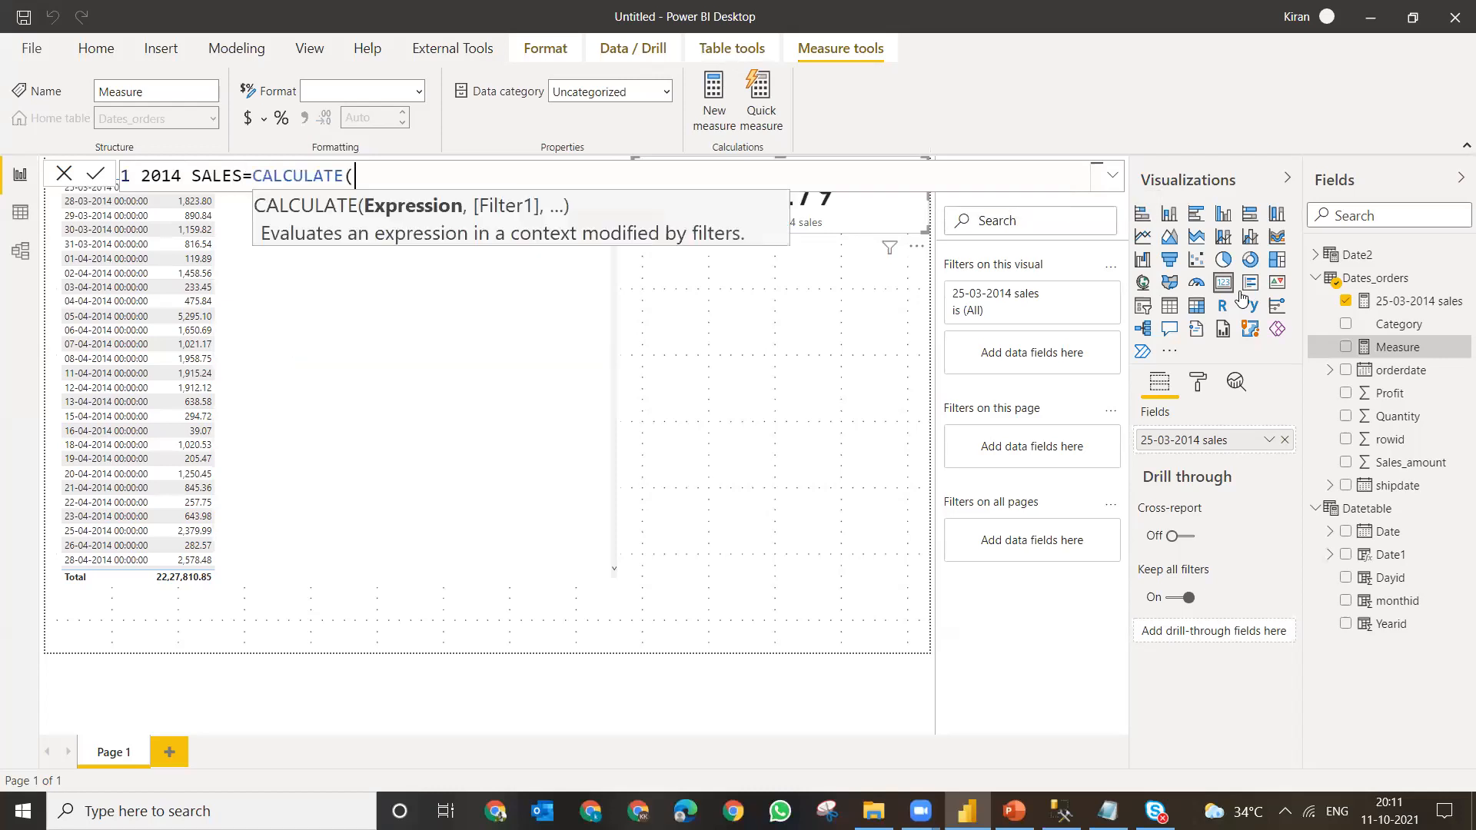
- Complete the 2014 SALES formula with SUM(Dates_orders[Sales_amount]),YEAR(Dates_orders[orderdate])=2014) and apply it
text(SUM()
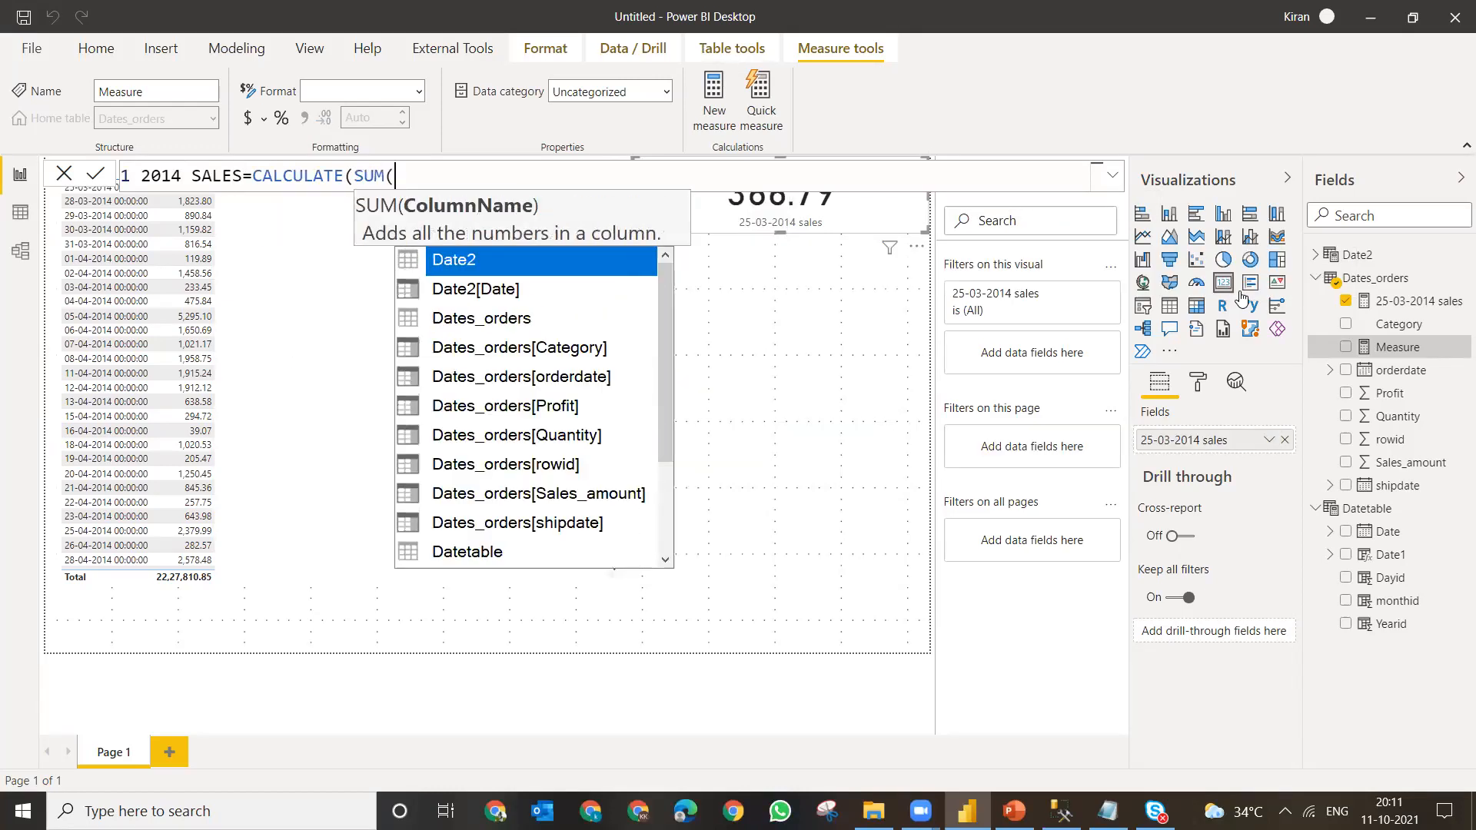
text(SA)
key(Tab)
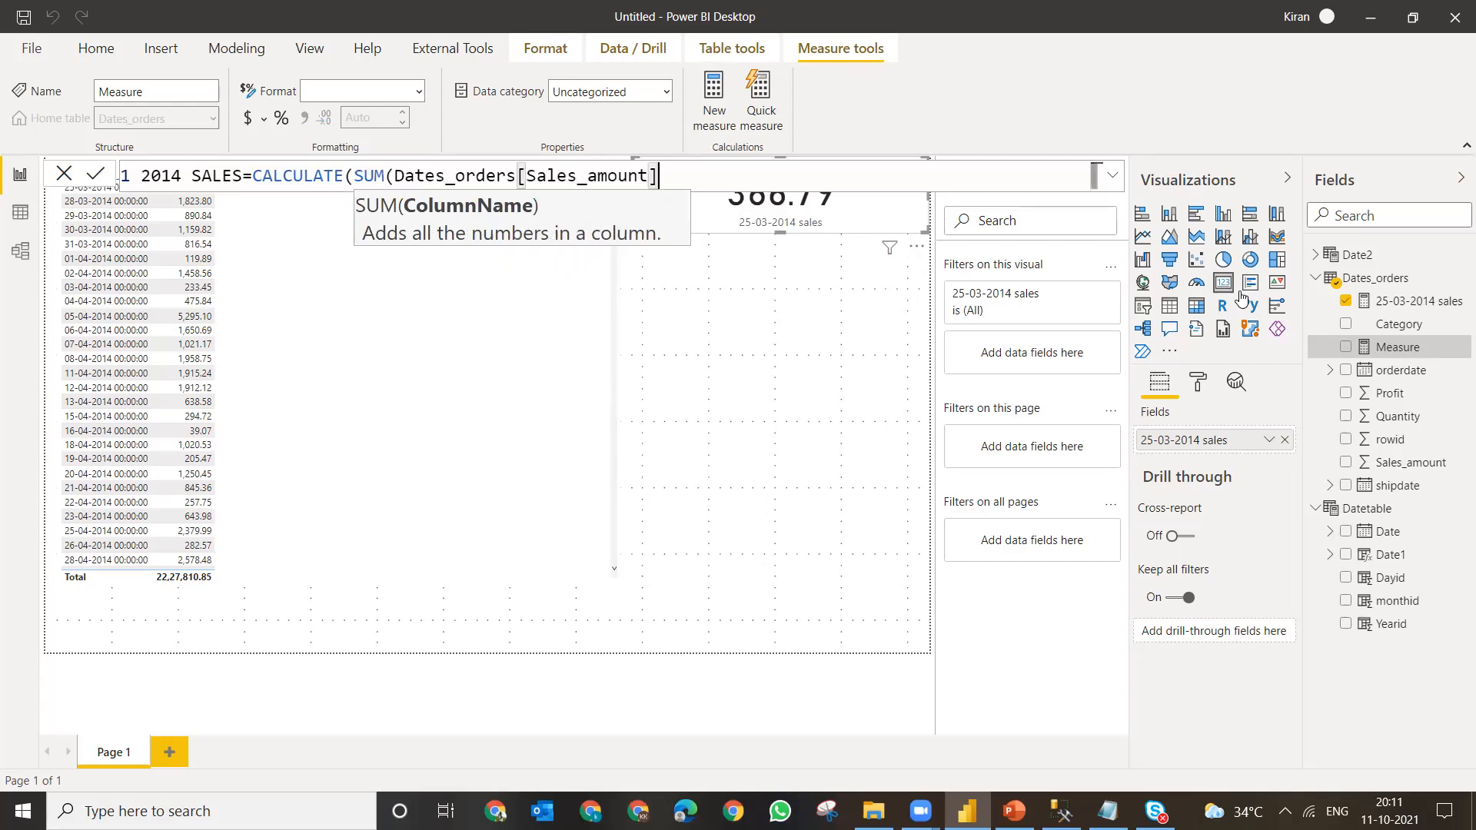
text())
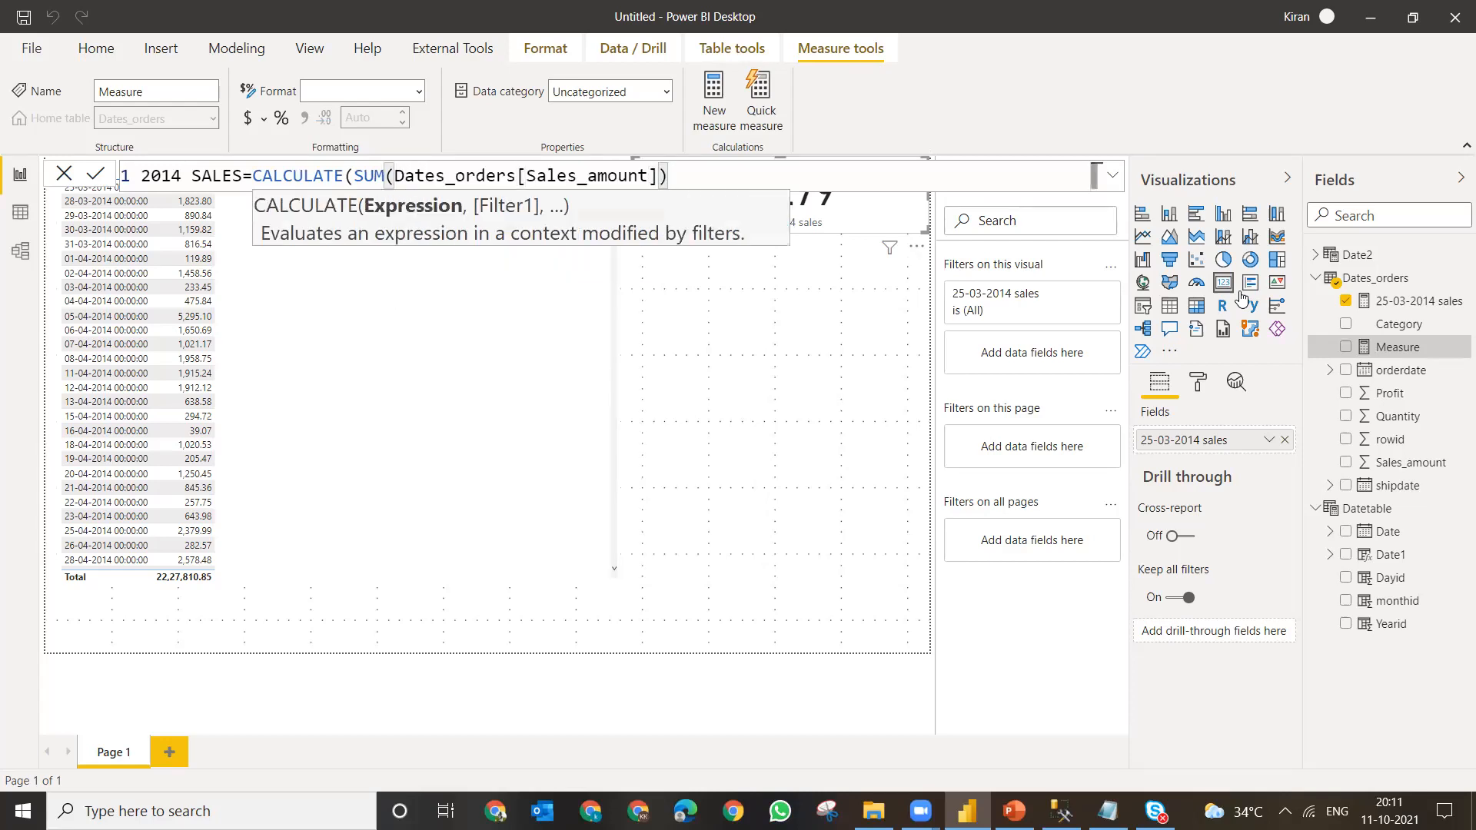
text(,)
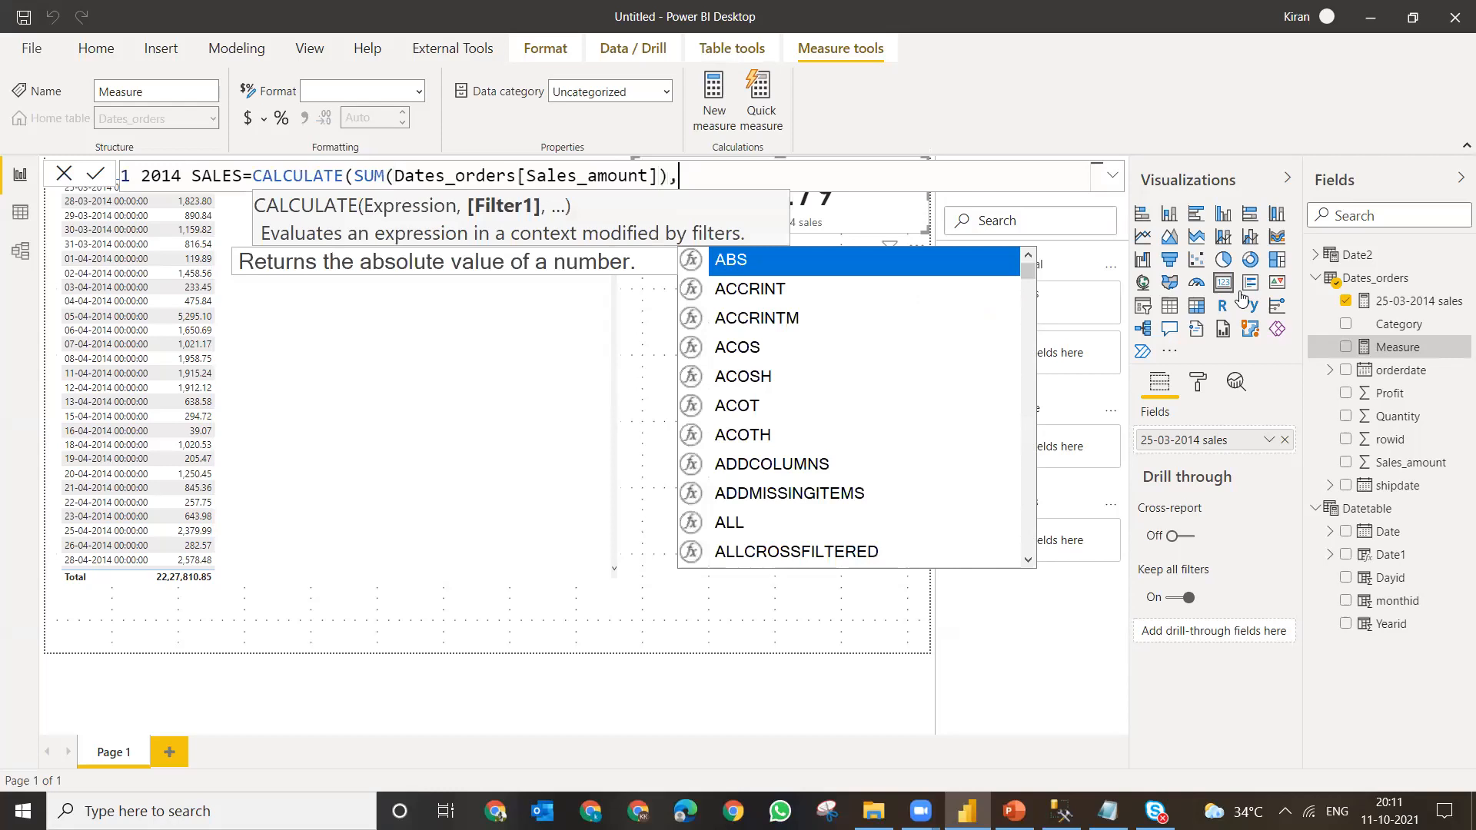
text(YEAR()
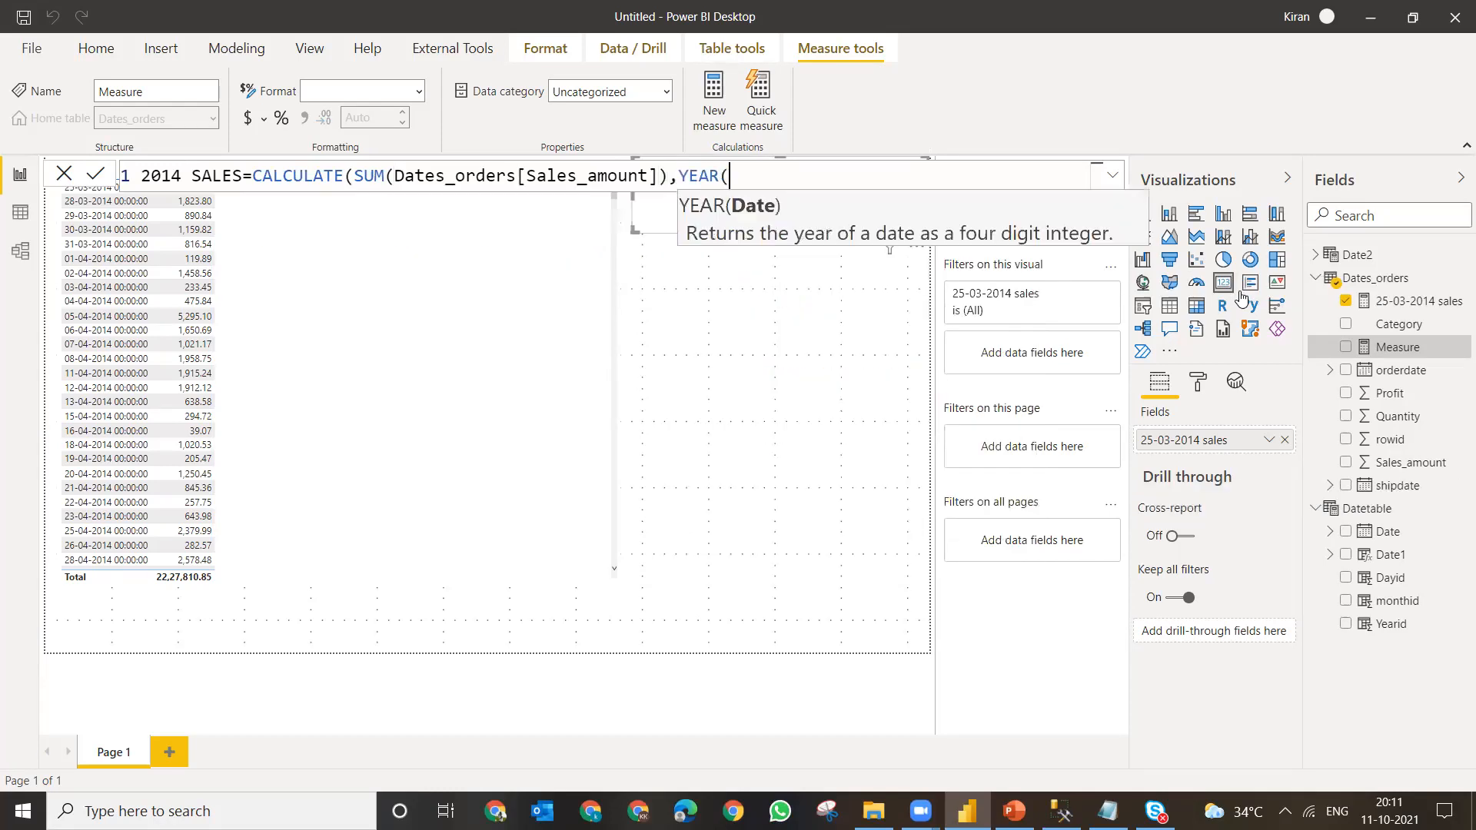
text(ORDE)
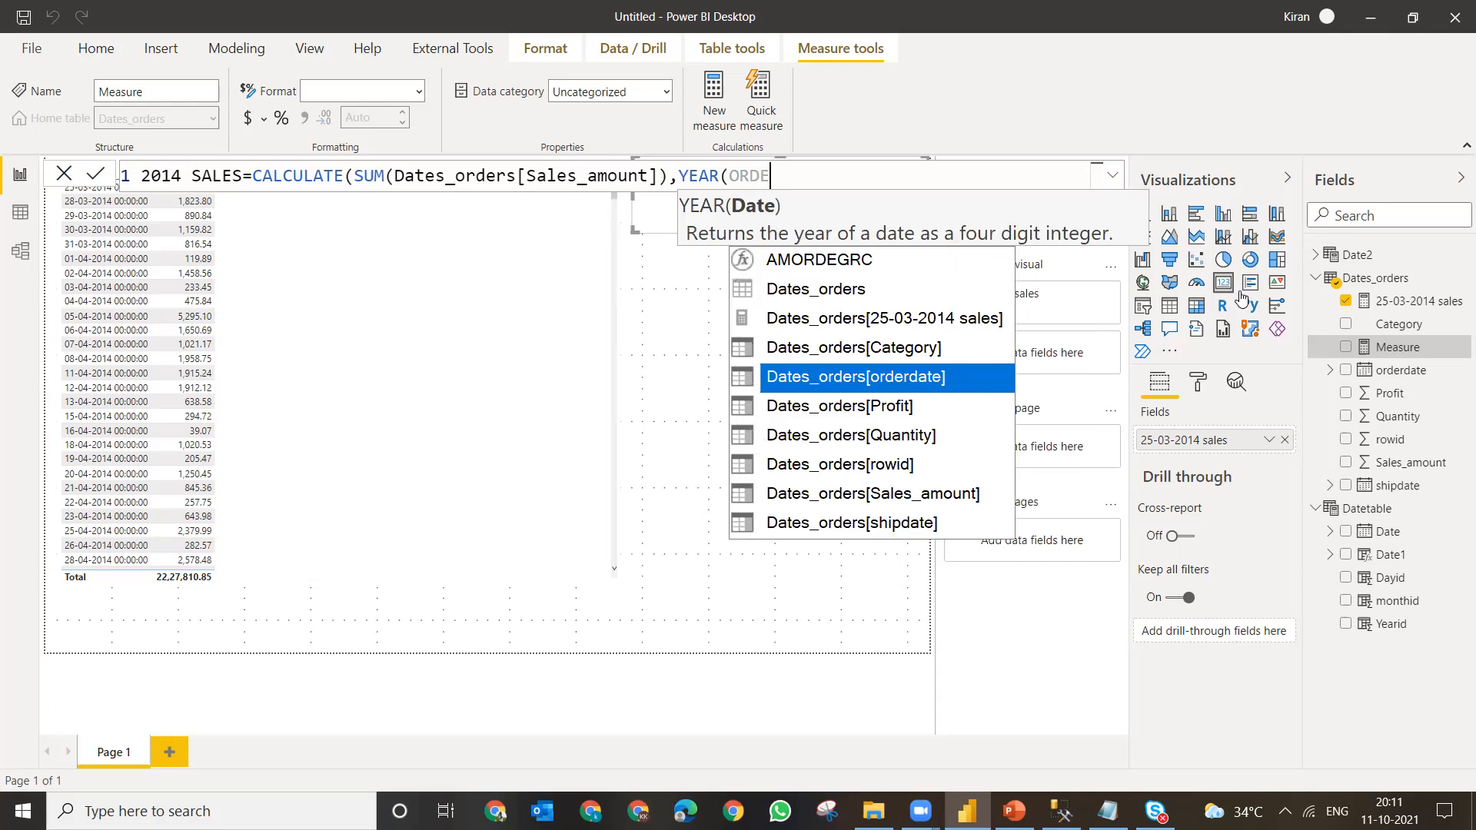
key(Tab)
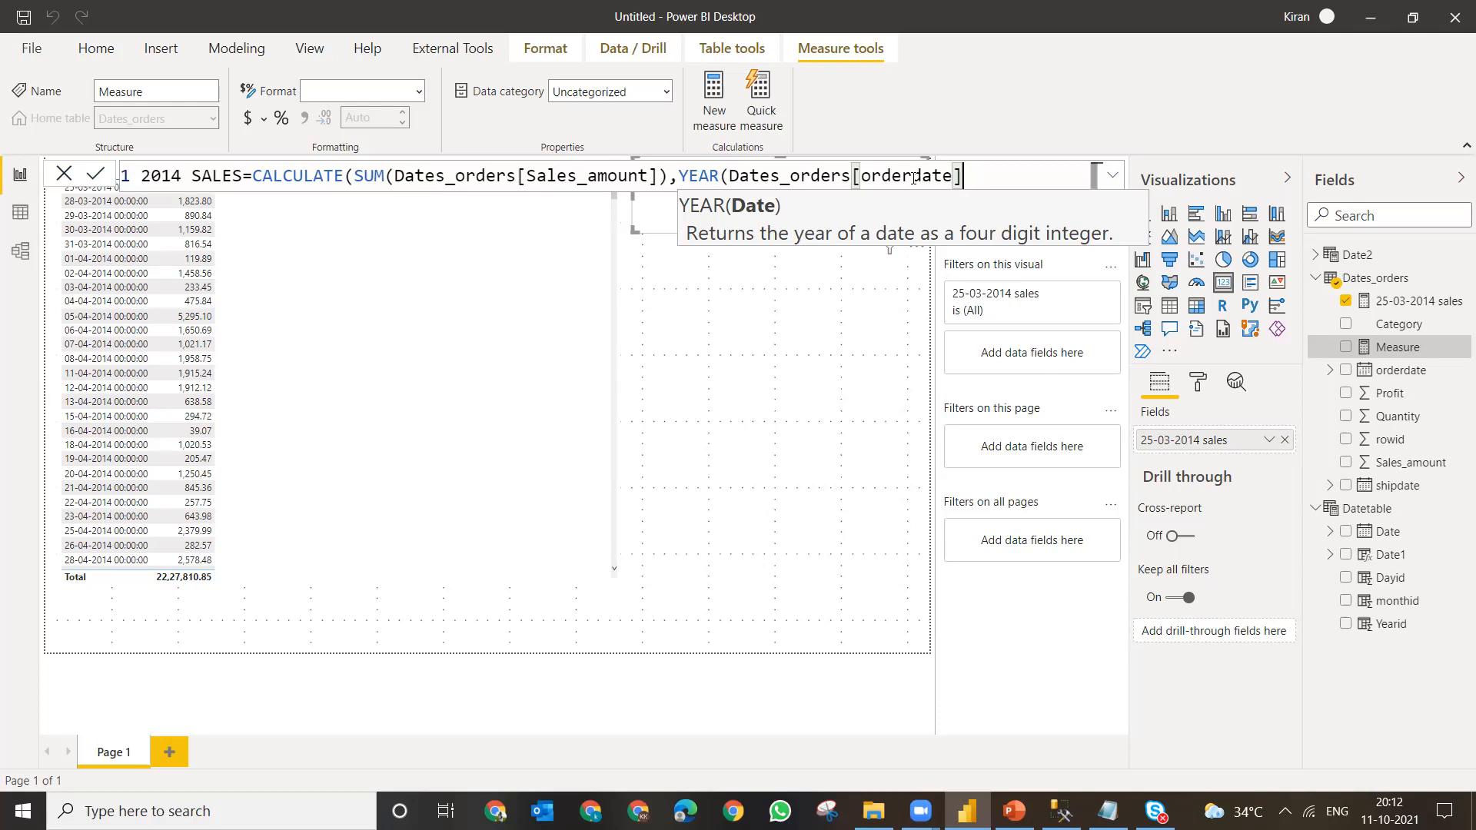
text()=2014)))
key(BackSpace)
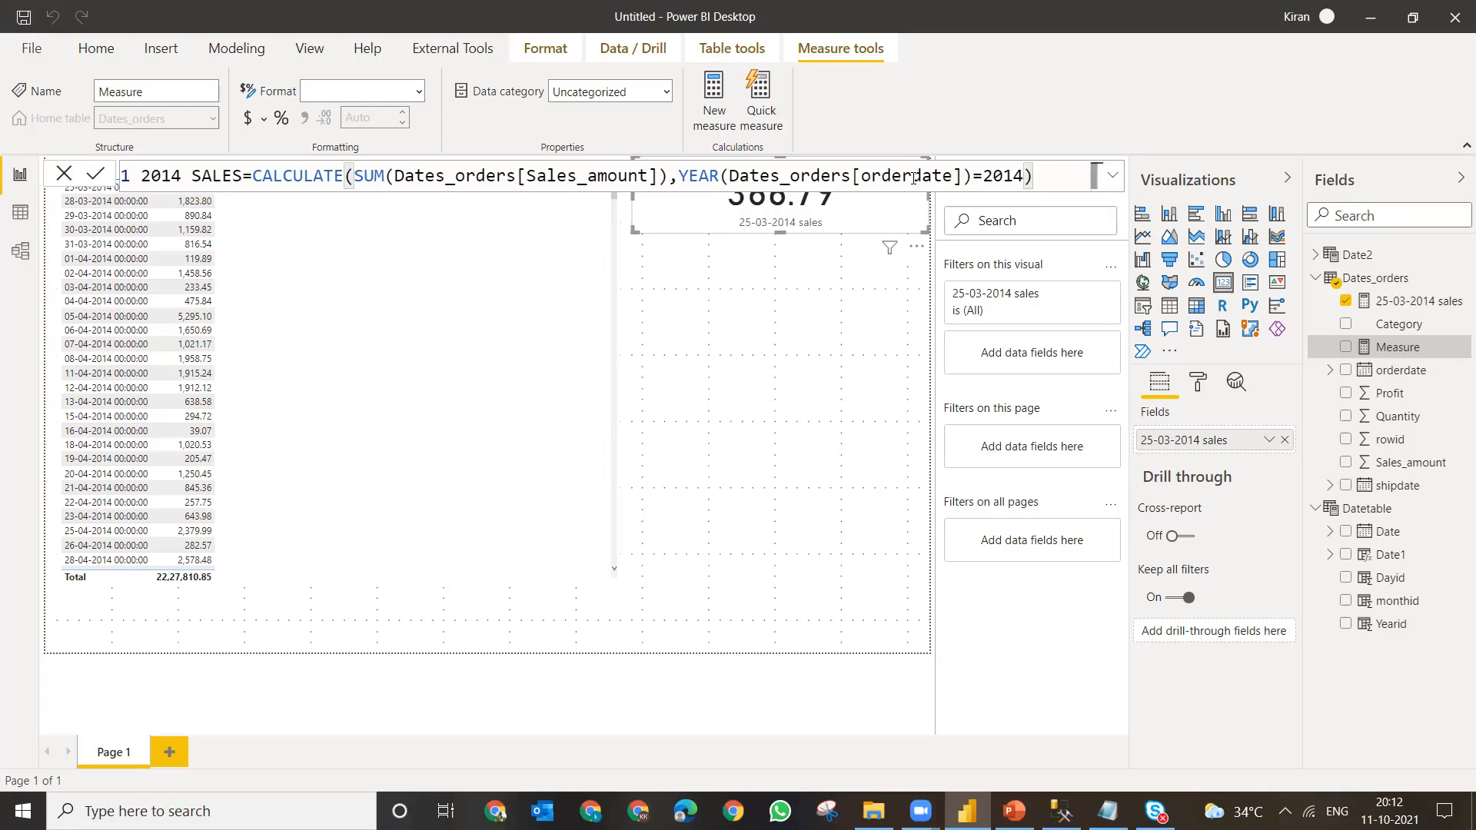
key(Return)
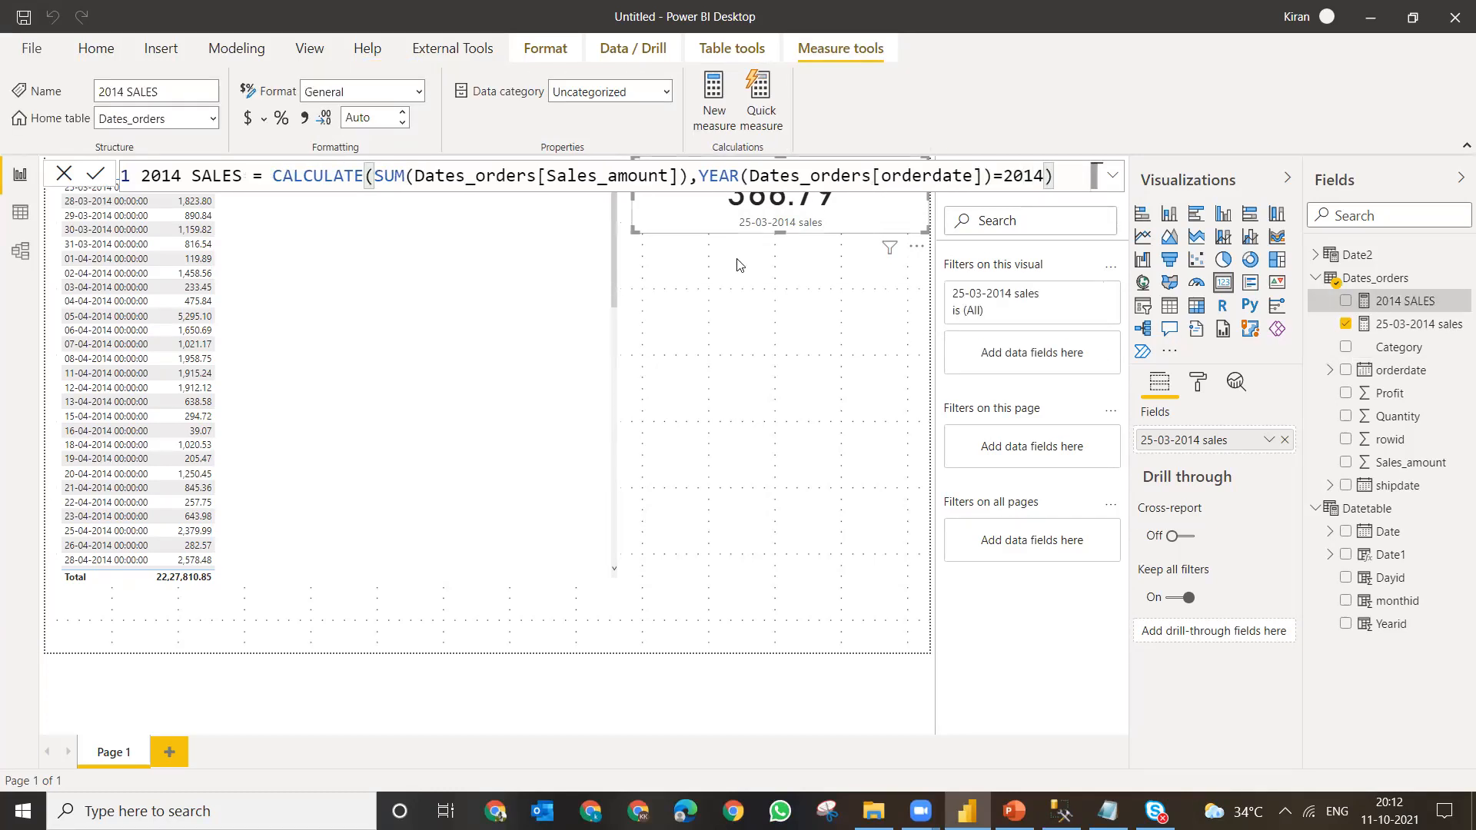
- Try the 2014 SALES measure as an extra column in the orderdate and Sales_amount table, and remove it again
click(840, 323)
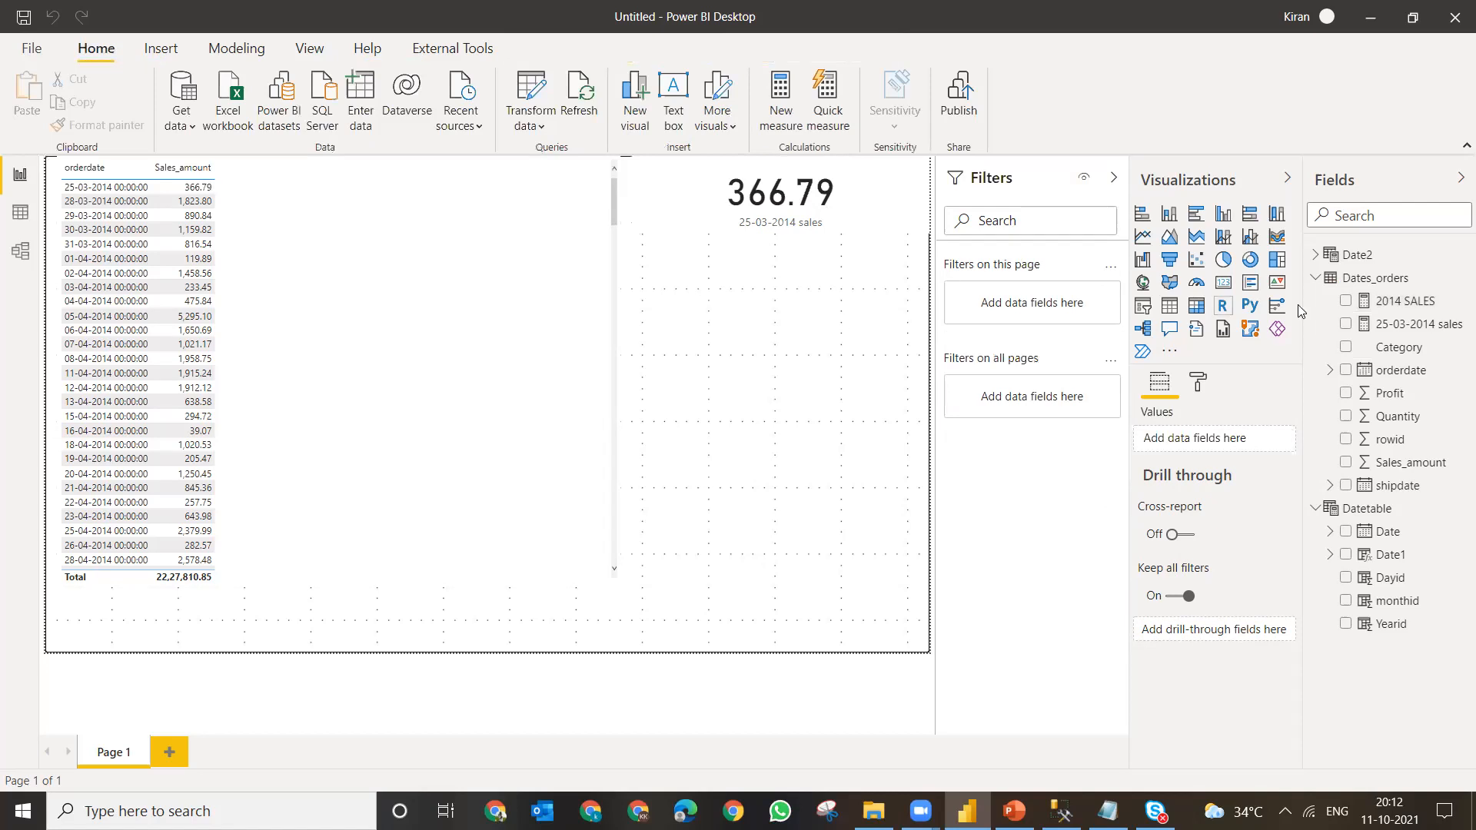
drag(1377, 306, 313, 272)
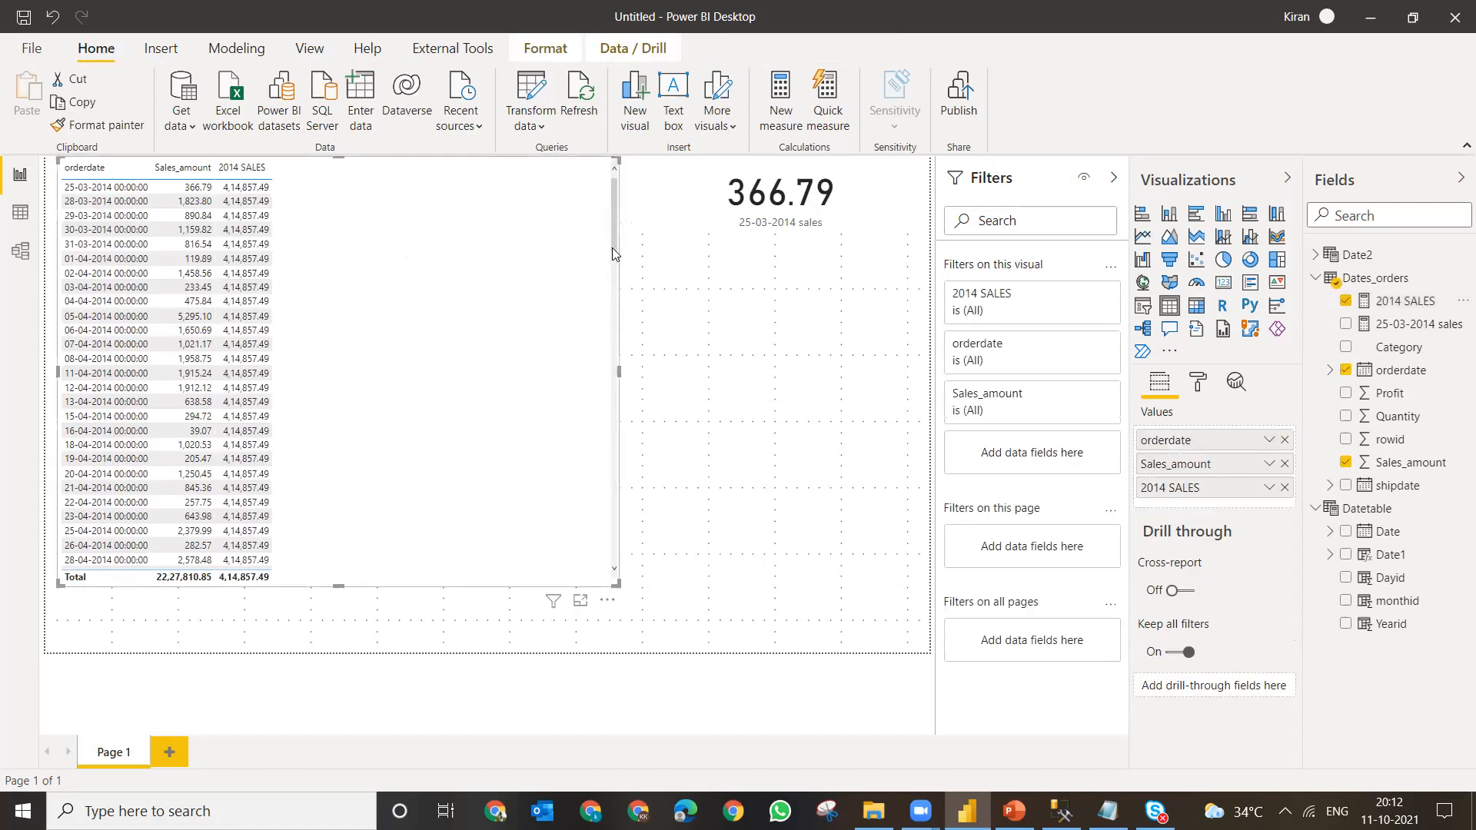
mouse_move(613, 202)
mouse_down()
mouse_move(615, 478)
mouse_move(613, 192)
mouse_up()
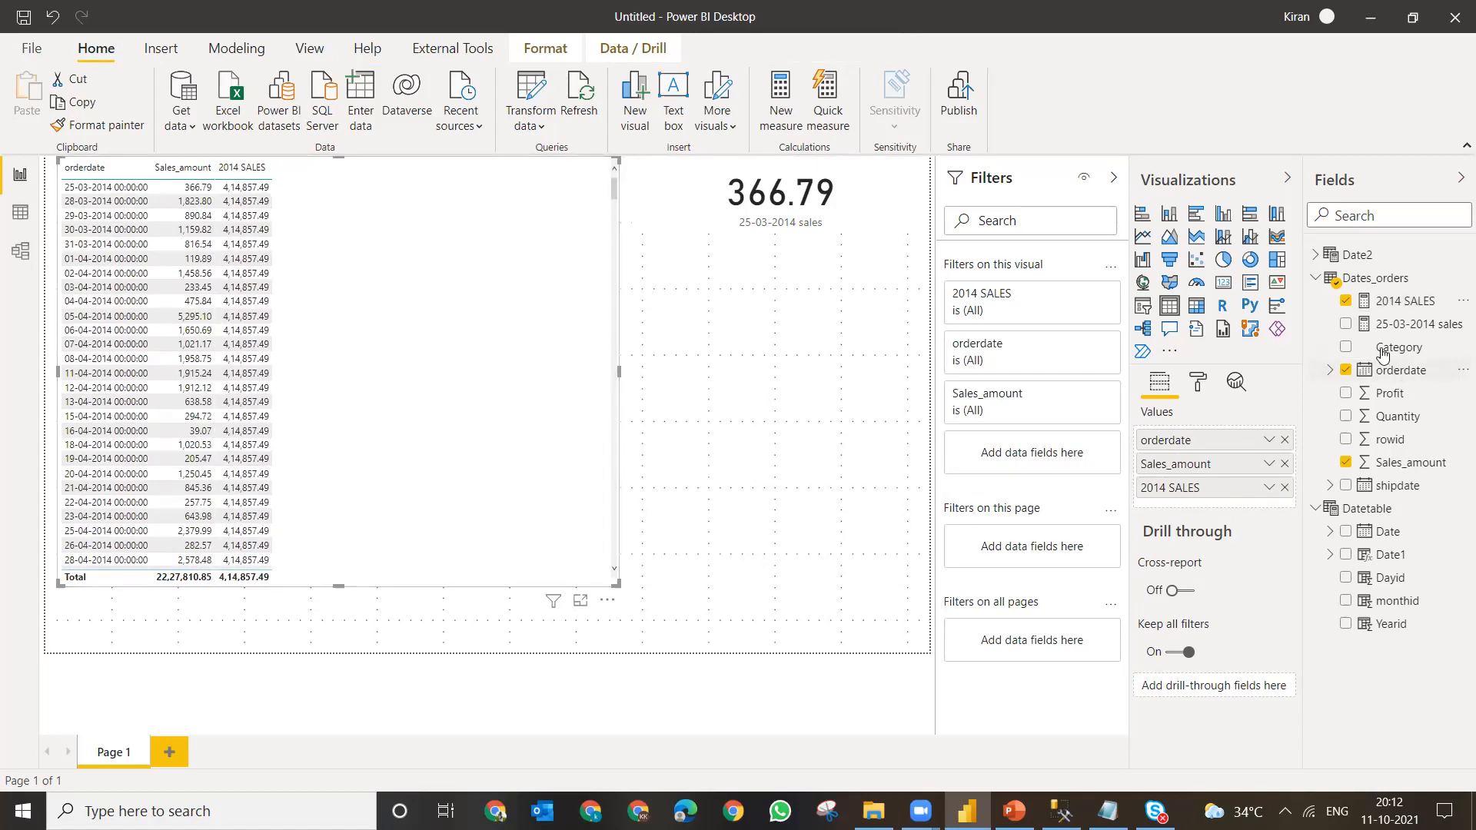
click(1346, 301)
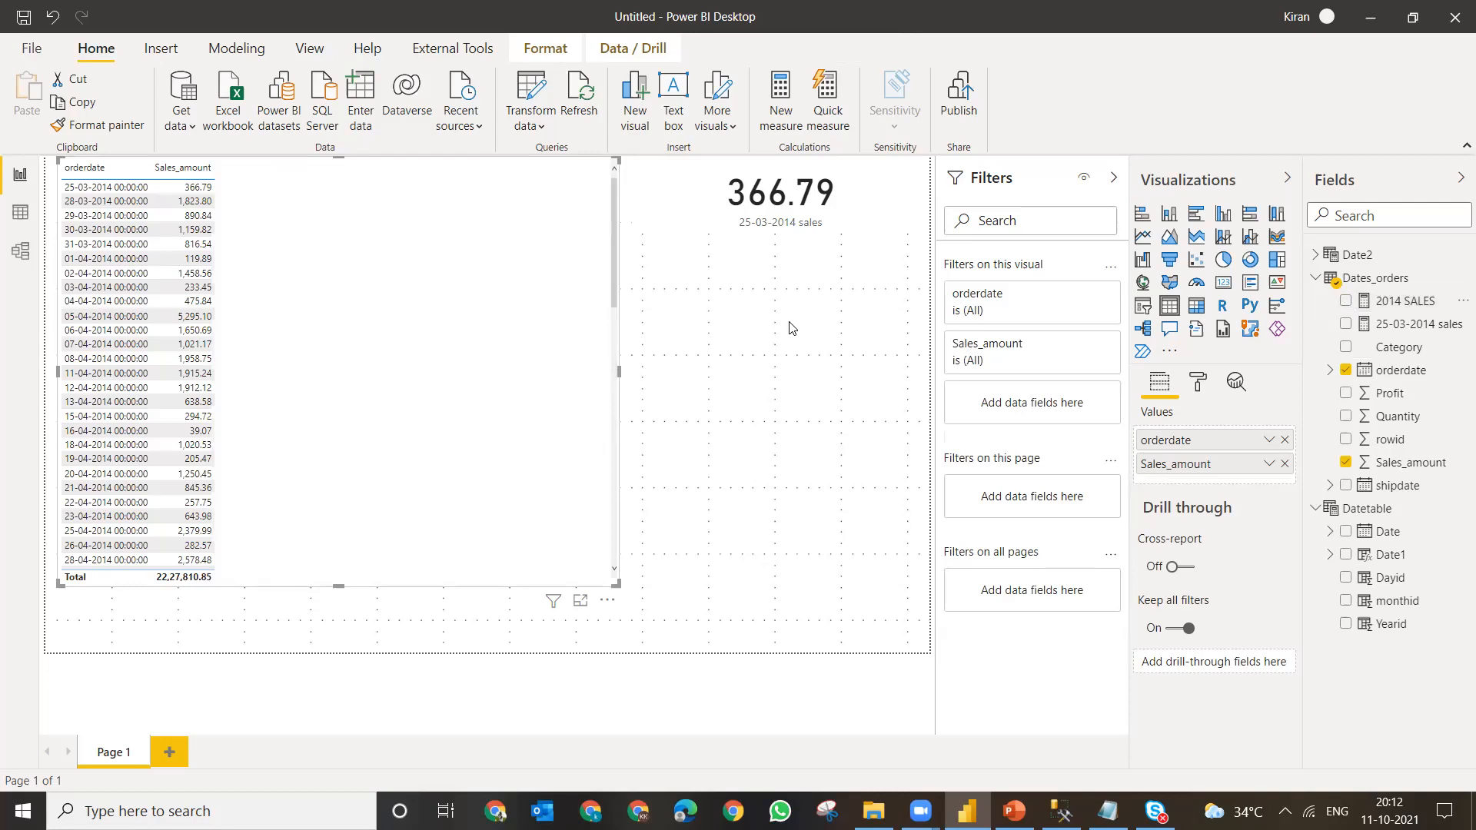
- Add a card visual showing the 2014 SALES measure below the 25-03-2014 sales card
click(792, 327)
click(1346, 301)
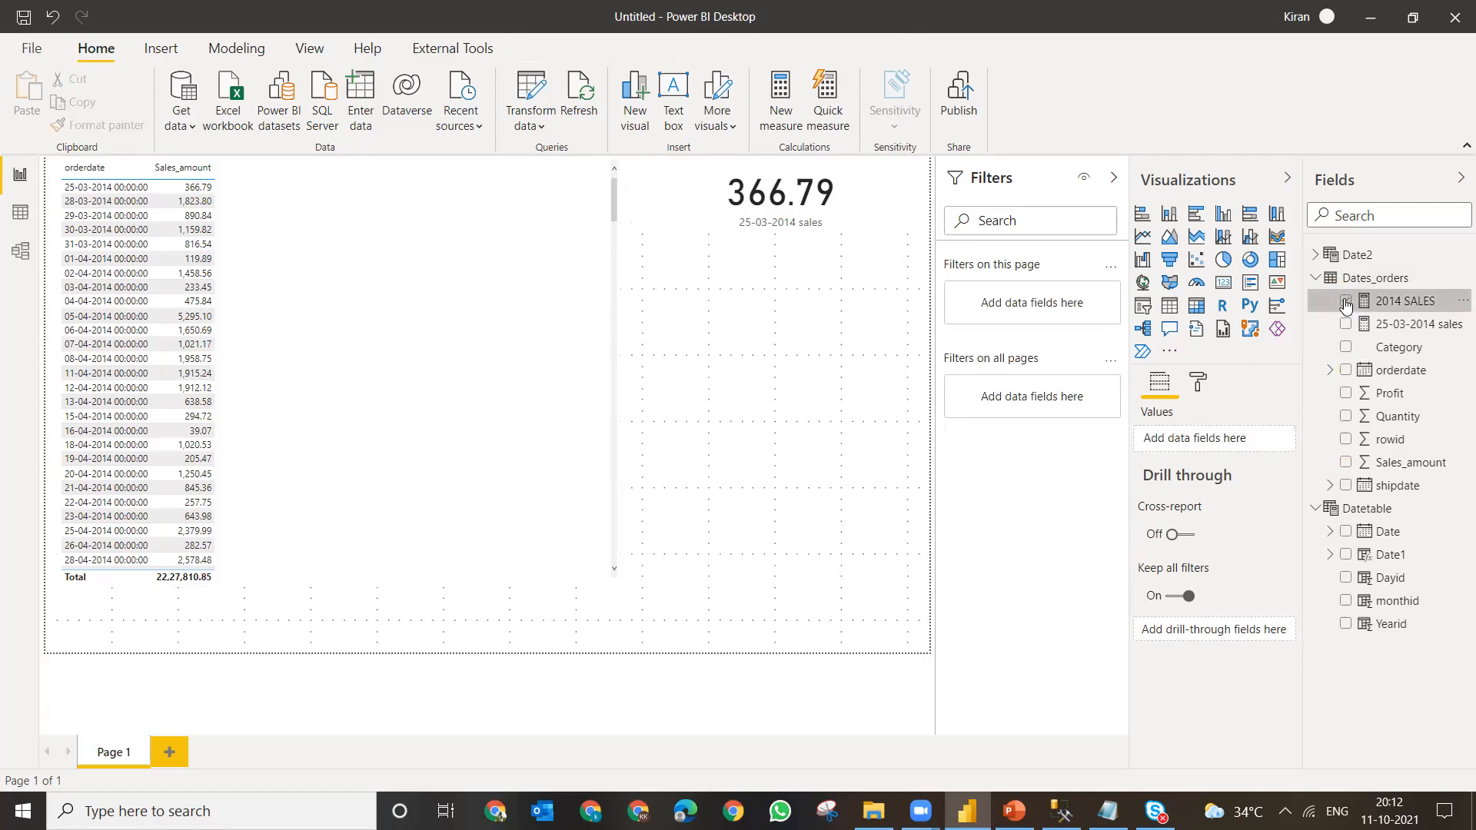
click(1224, 283)
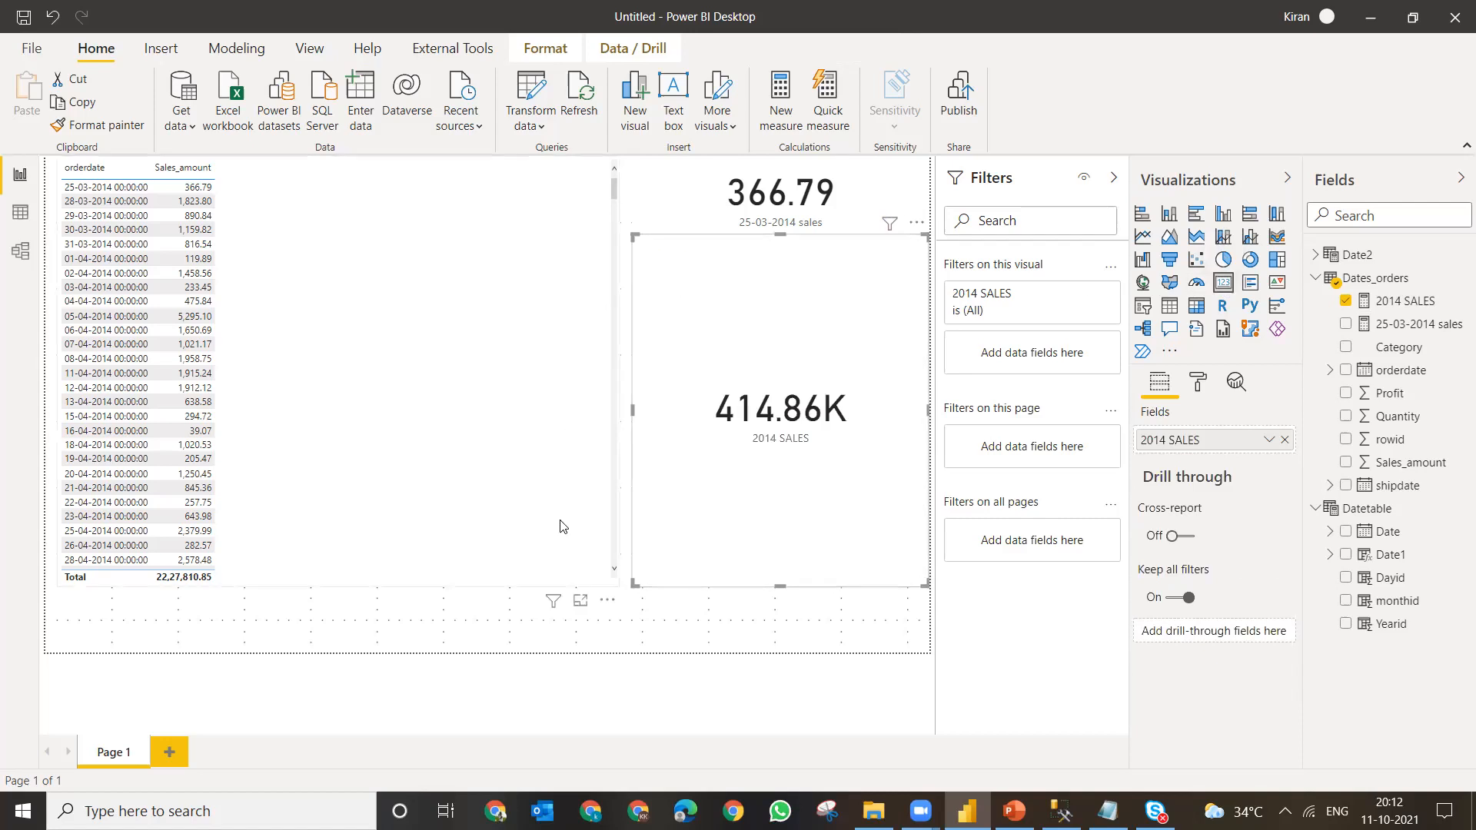
click(350, 425)
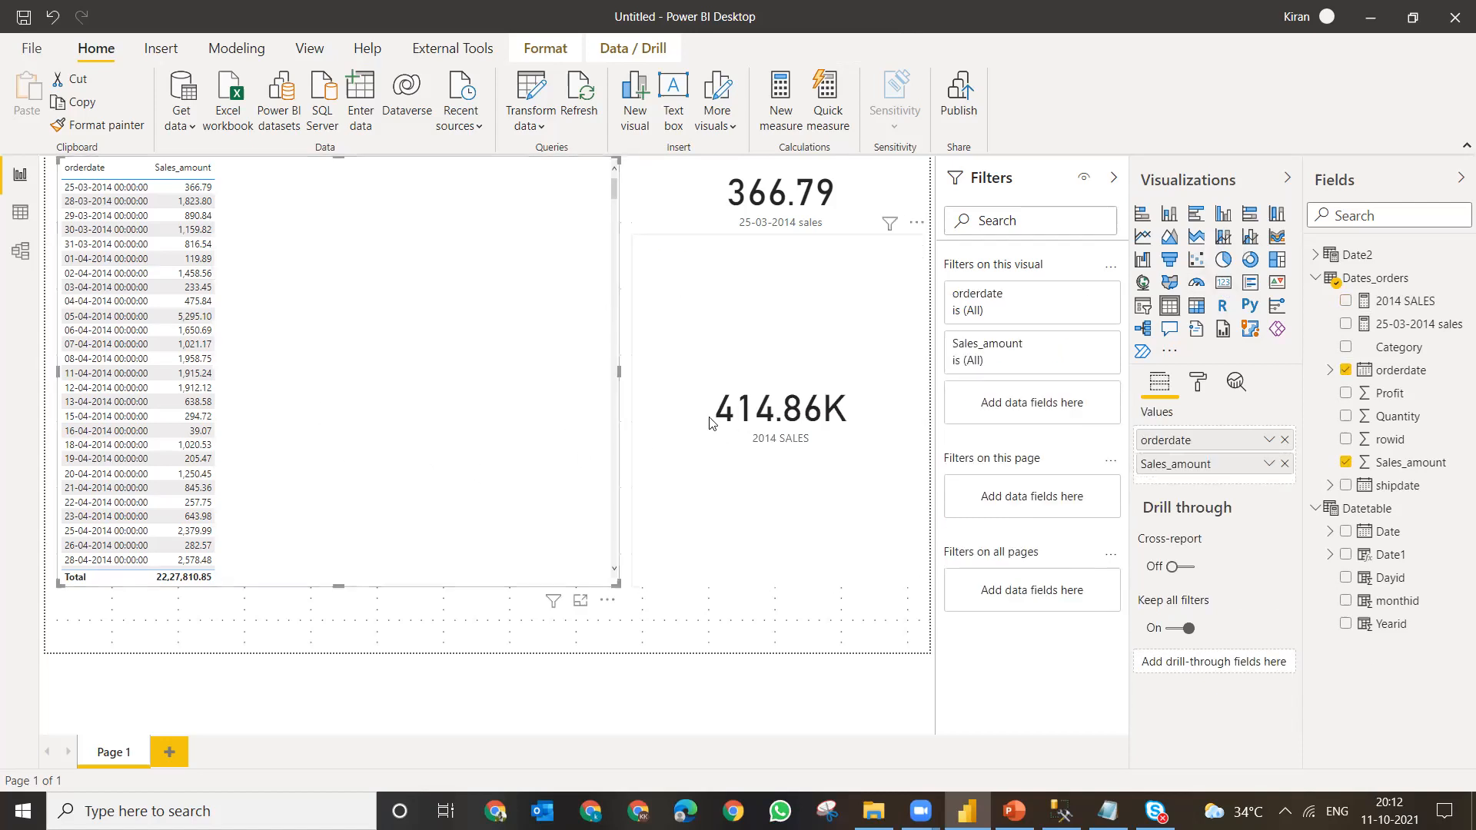
- Switch the table's orderdate field to the date hierarchy and remove Quarter, Month and Day so only Year remains
click(1269, 441)
click(1184, 405)
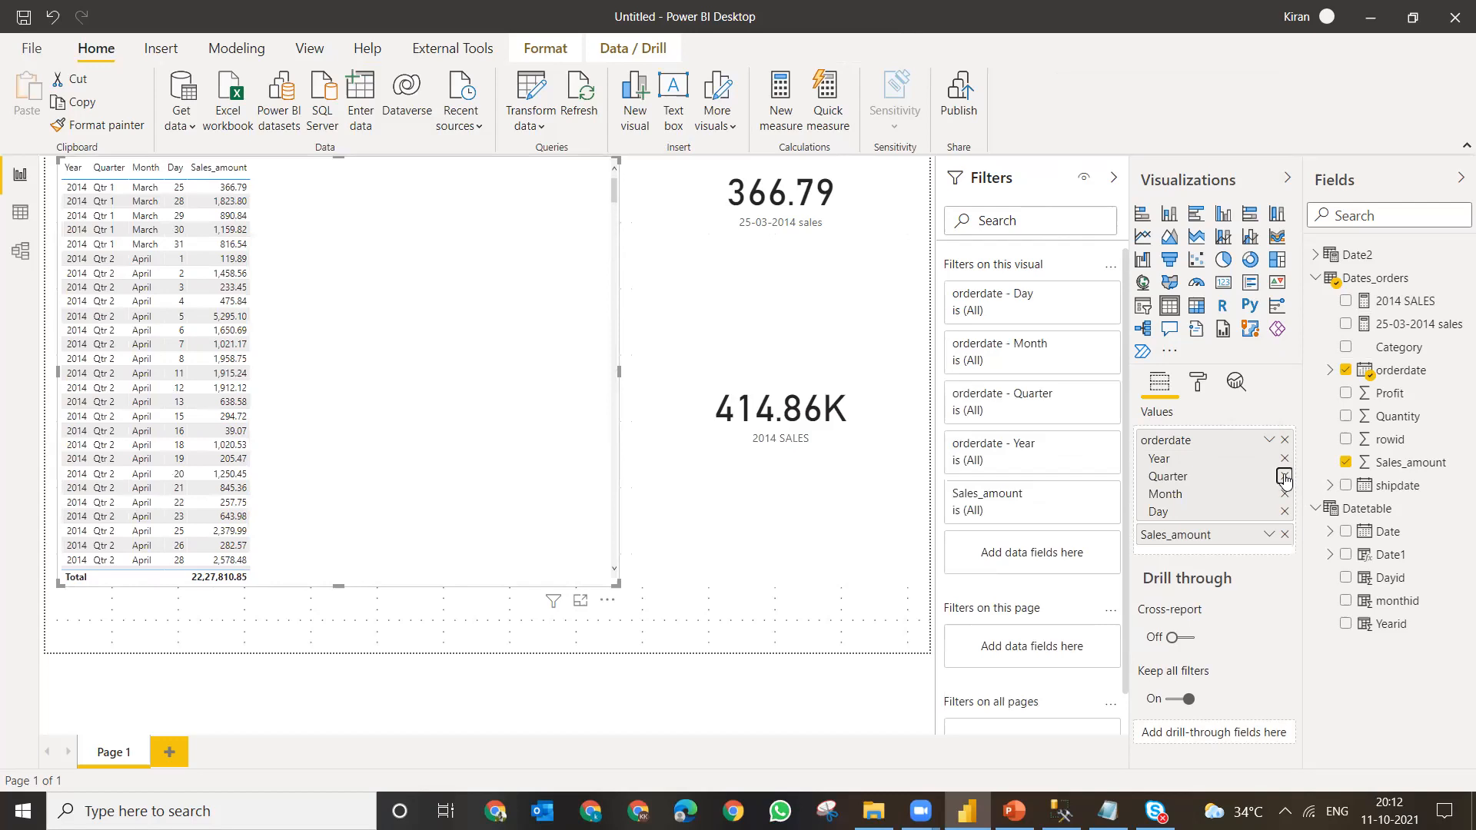
click(1285, 476)
click(1285, 477)
click(1285, 477)
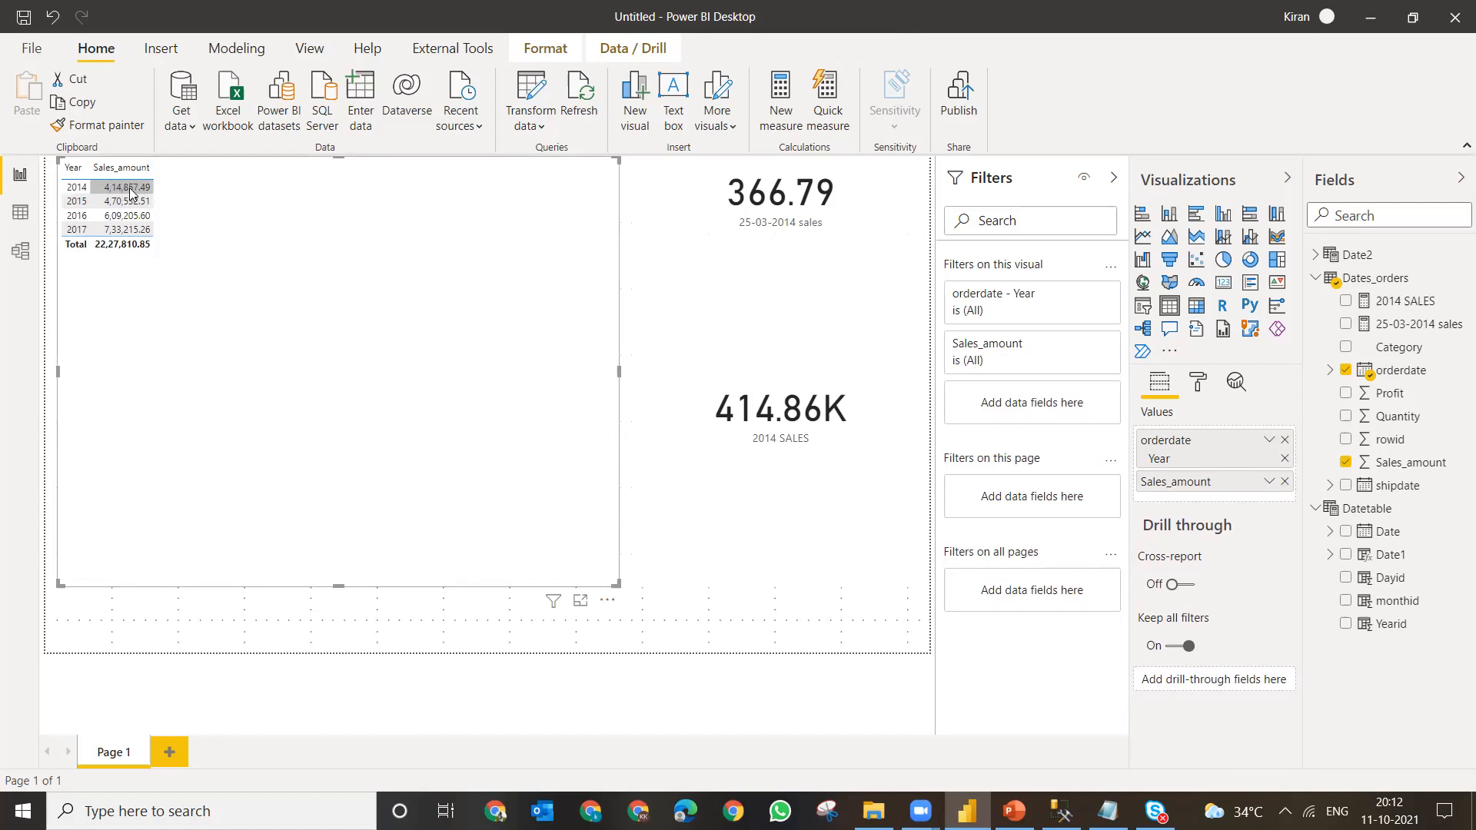
mouse_move(141, 194)
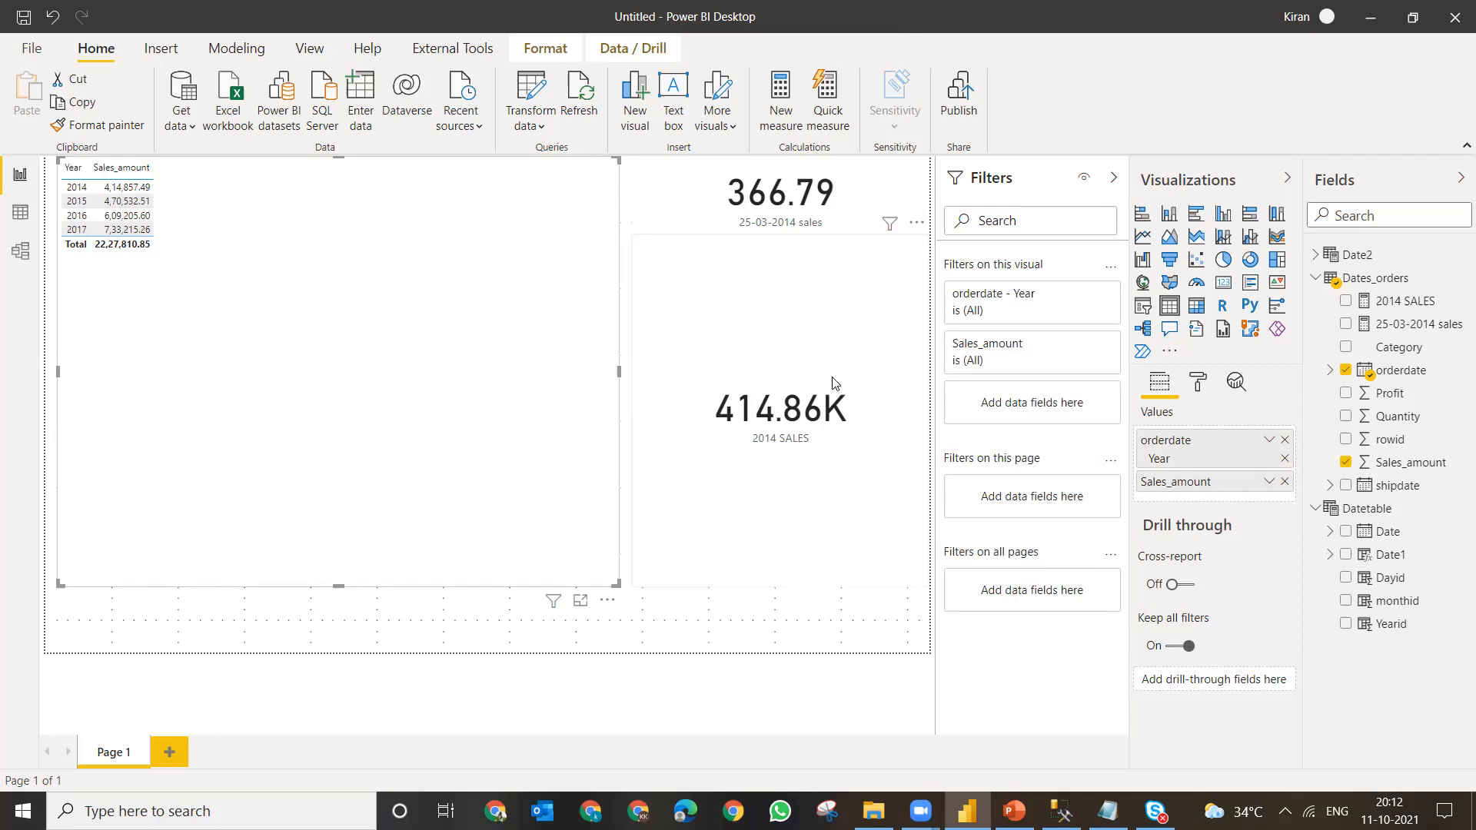
- Shrink the 2014 SALES card from its upper edge to free space below the 25-03-2014 sales card
click(782, 290)
drag(780, 237, 851, 445)
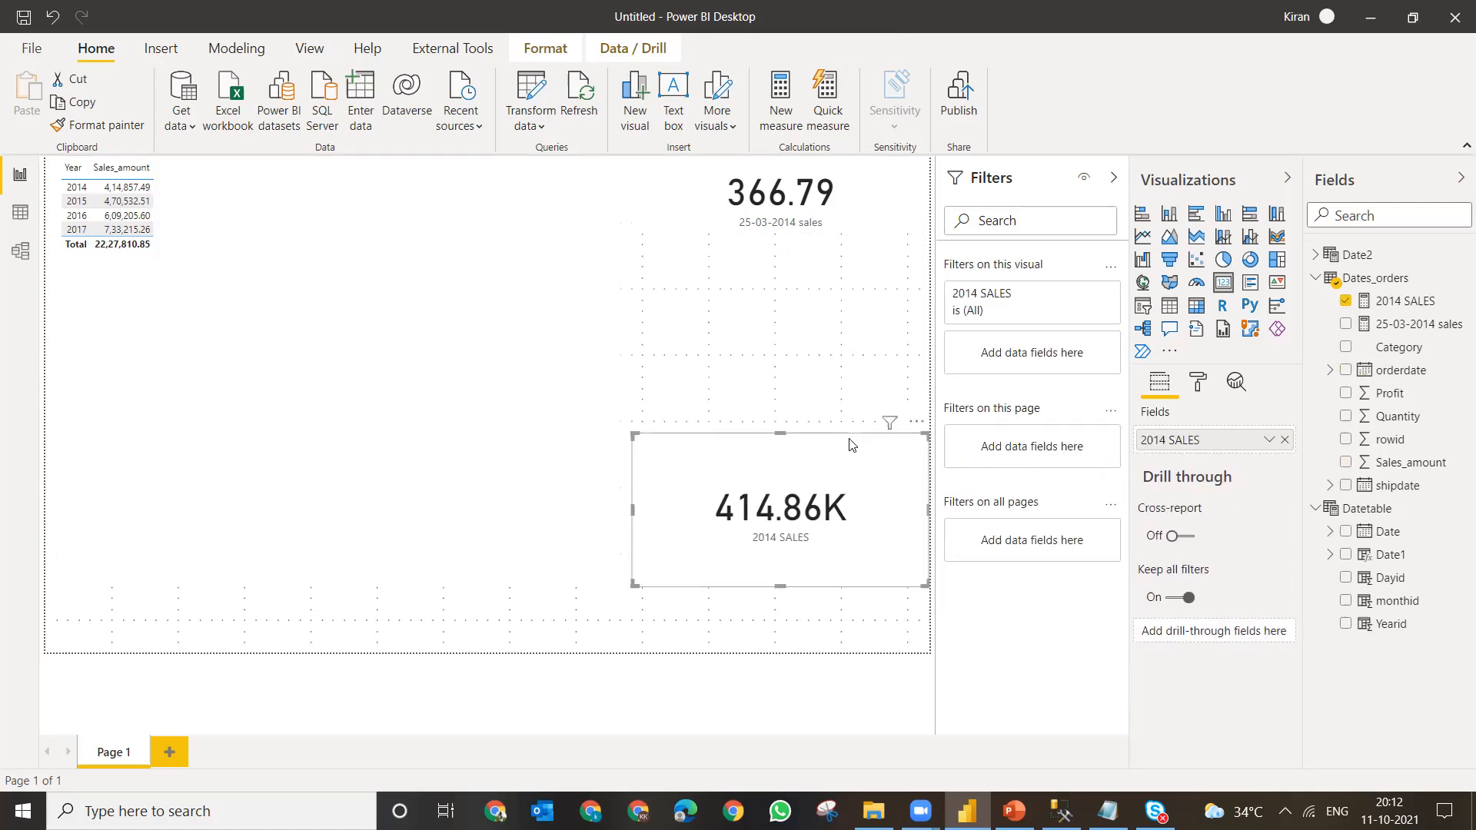
click(811, 372)
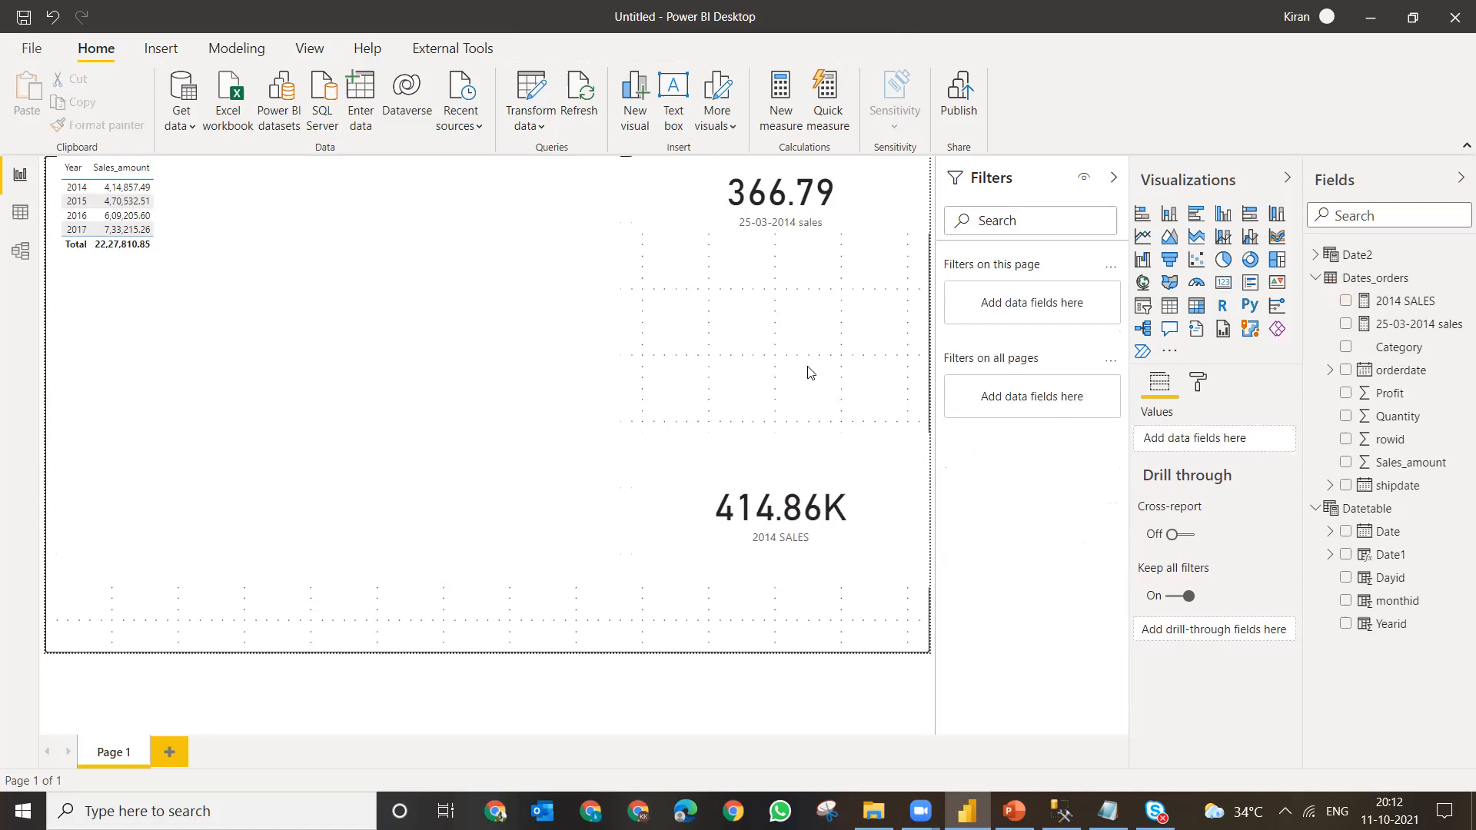
- Start a new measure in Dates_orders named jAN SALES, using the CALCULATE function
right_click(1398, 278)
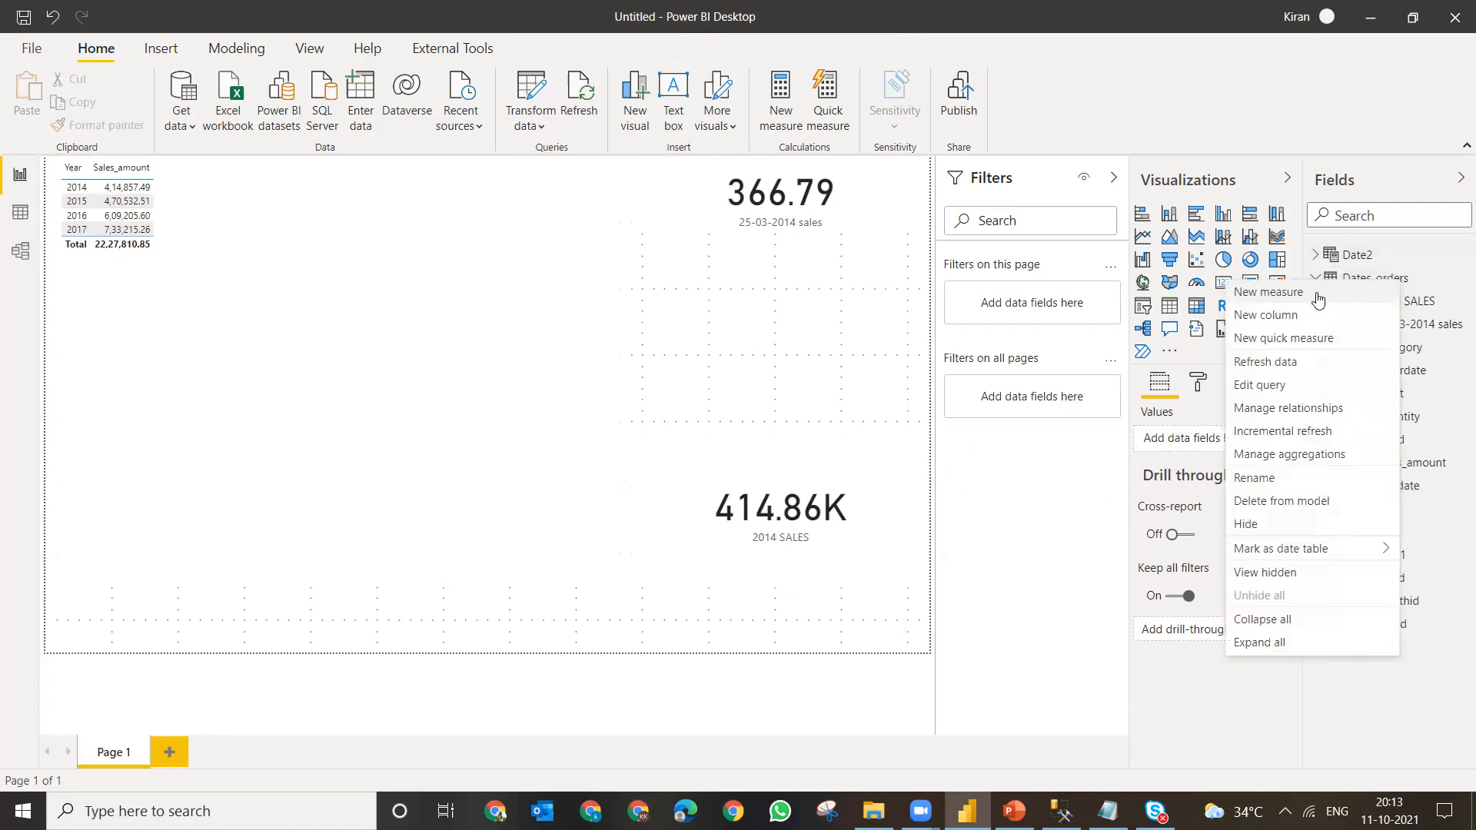
click(1319, 293)
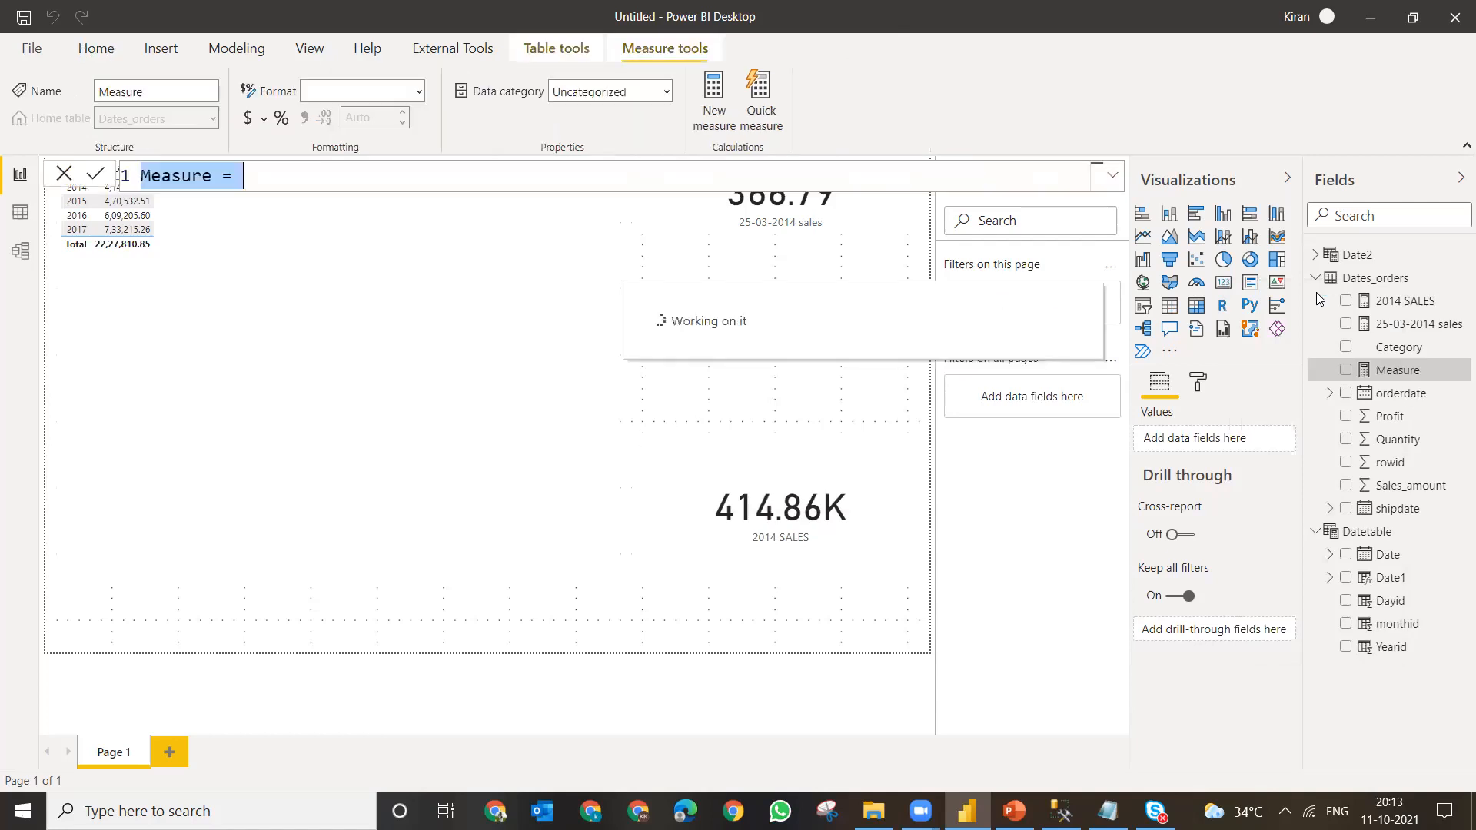
text(jAN)
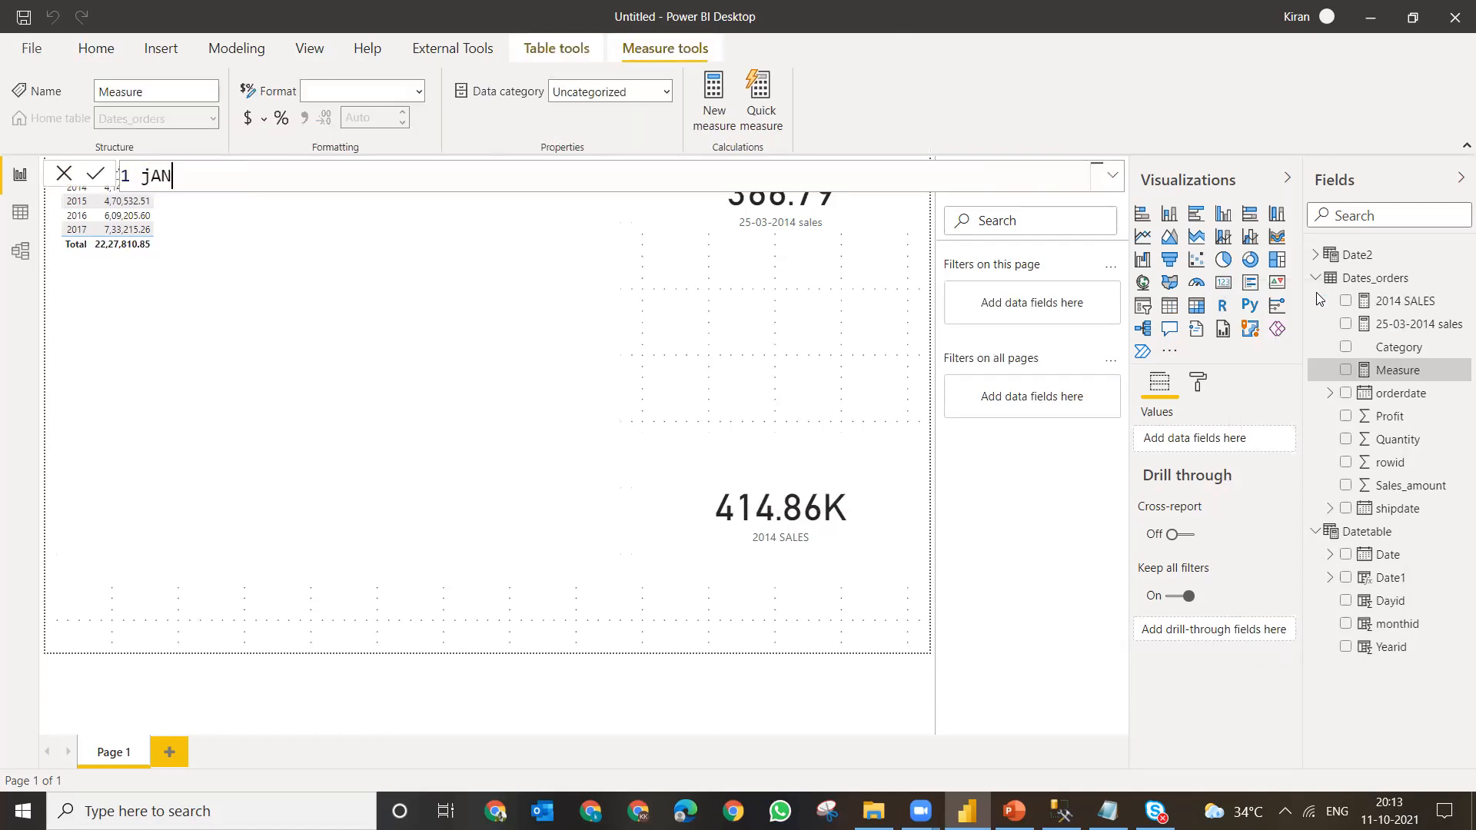
text( SALES =S)
key(BackSpace)
text(V)
key(BackSpace)
text(CA)
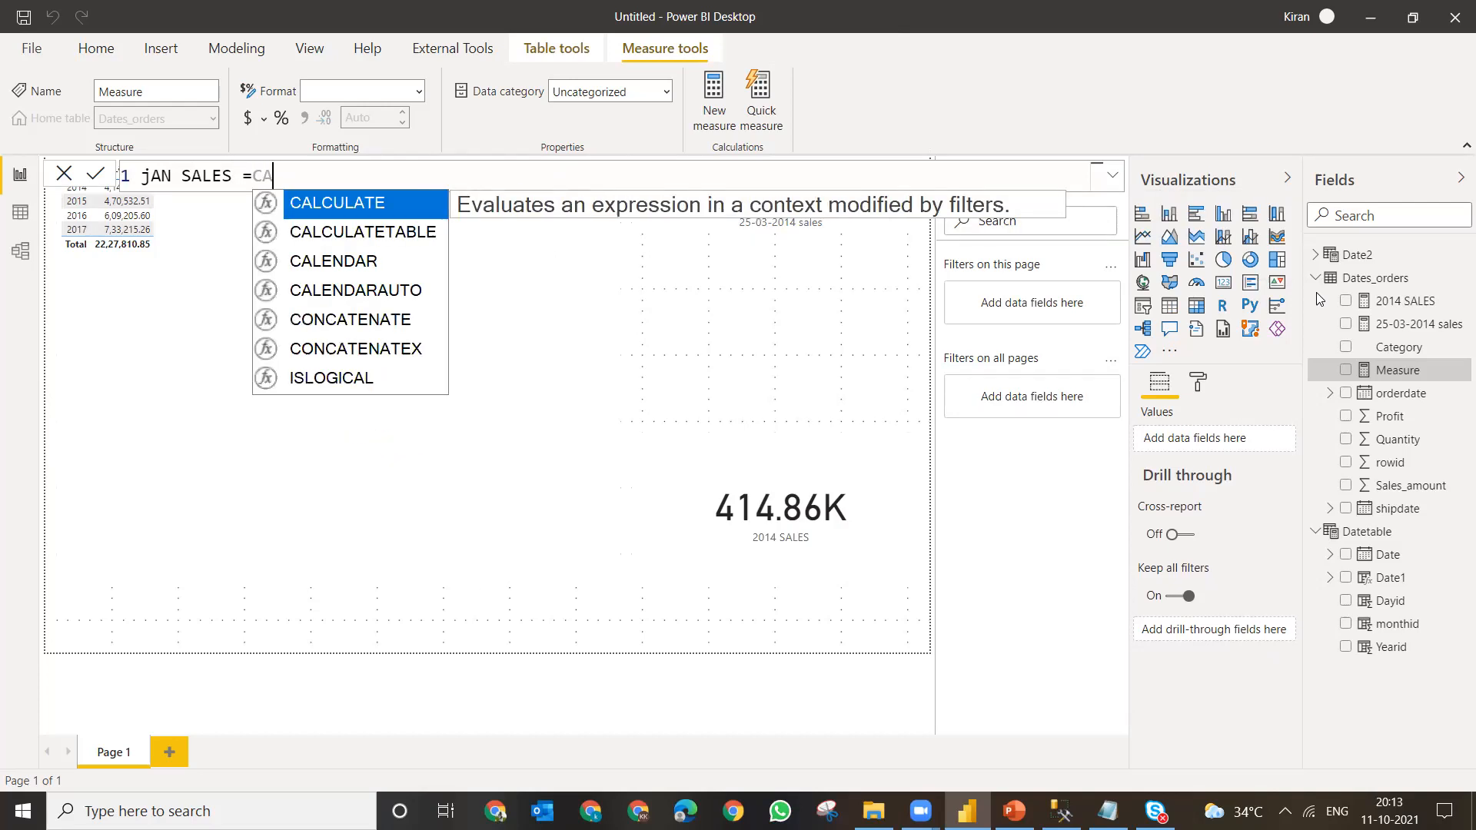
key(Tab)
- Enter SUM(Dates_orders[Sales_amount]), as the expression argument of CALCULATE in the jAN SALES formula
text(SUM)
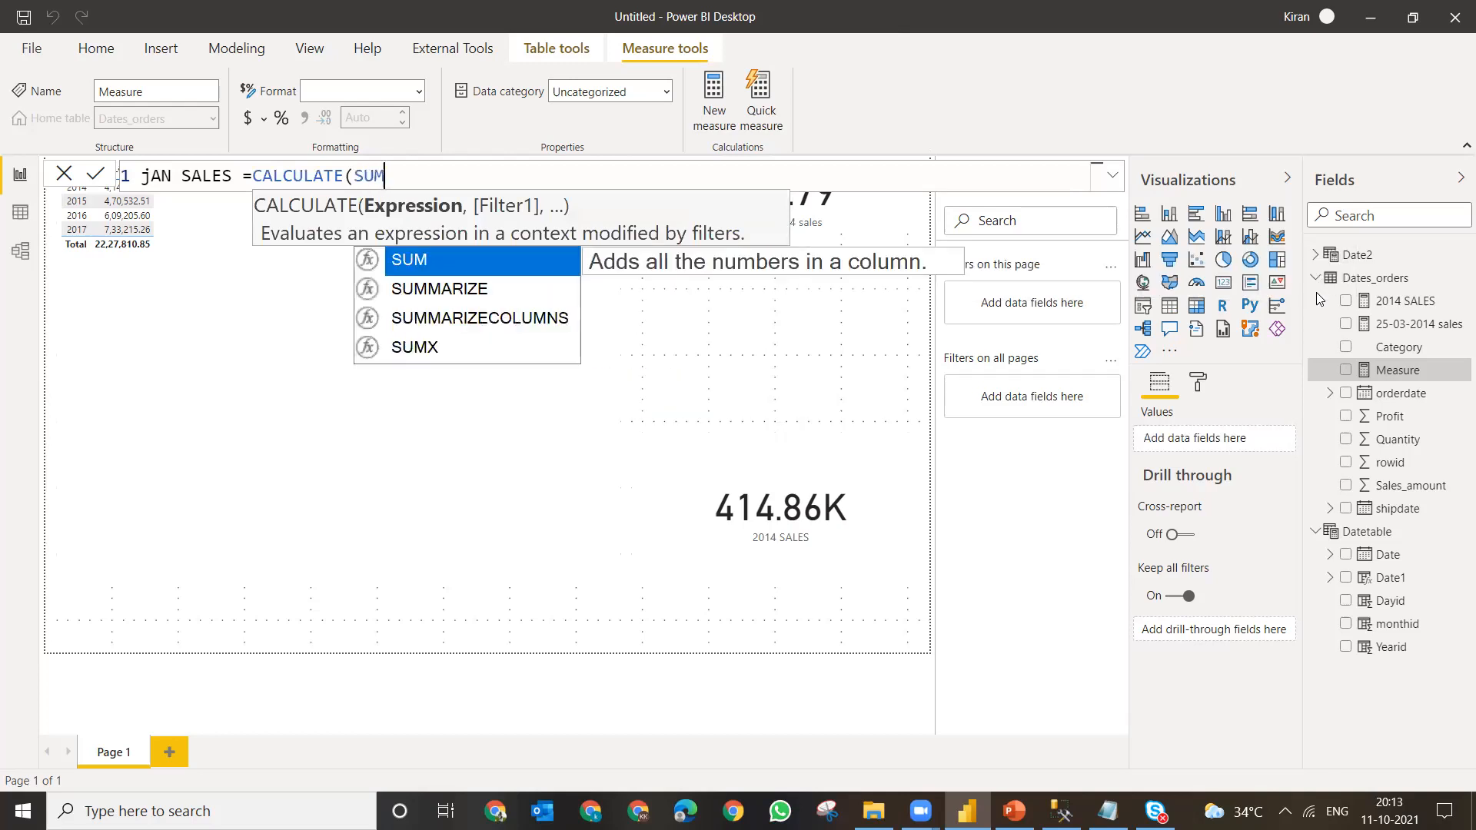
text((Date2)
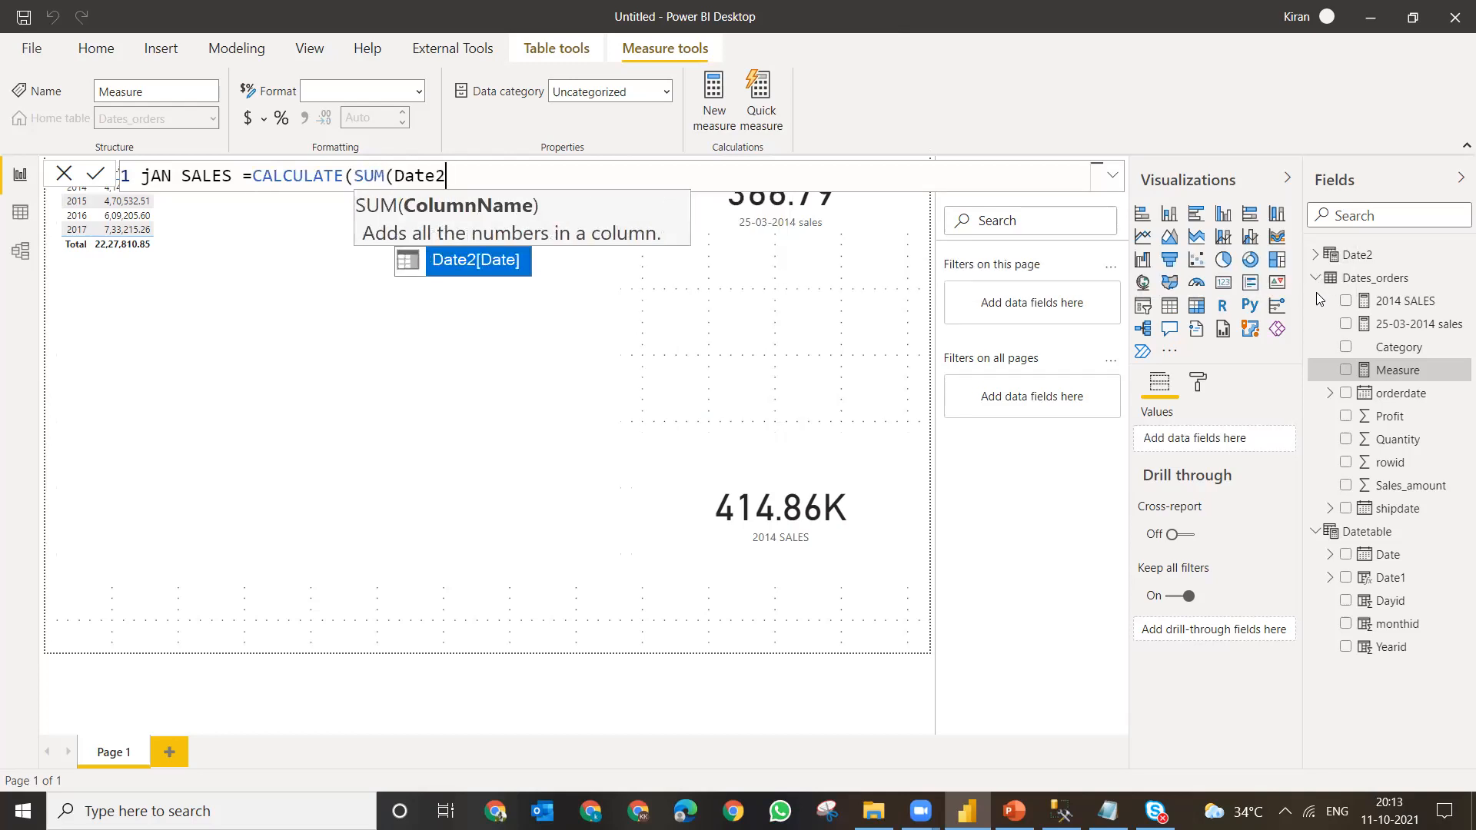
text(()
key(BackSpace)
key(BackSpace)
key(BackSpace)
key(BackSpace)
key(BackSpace)
key(BackSpace)
text(S)
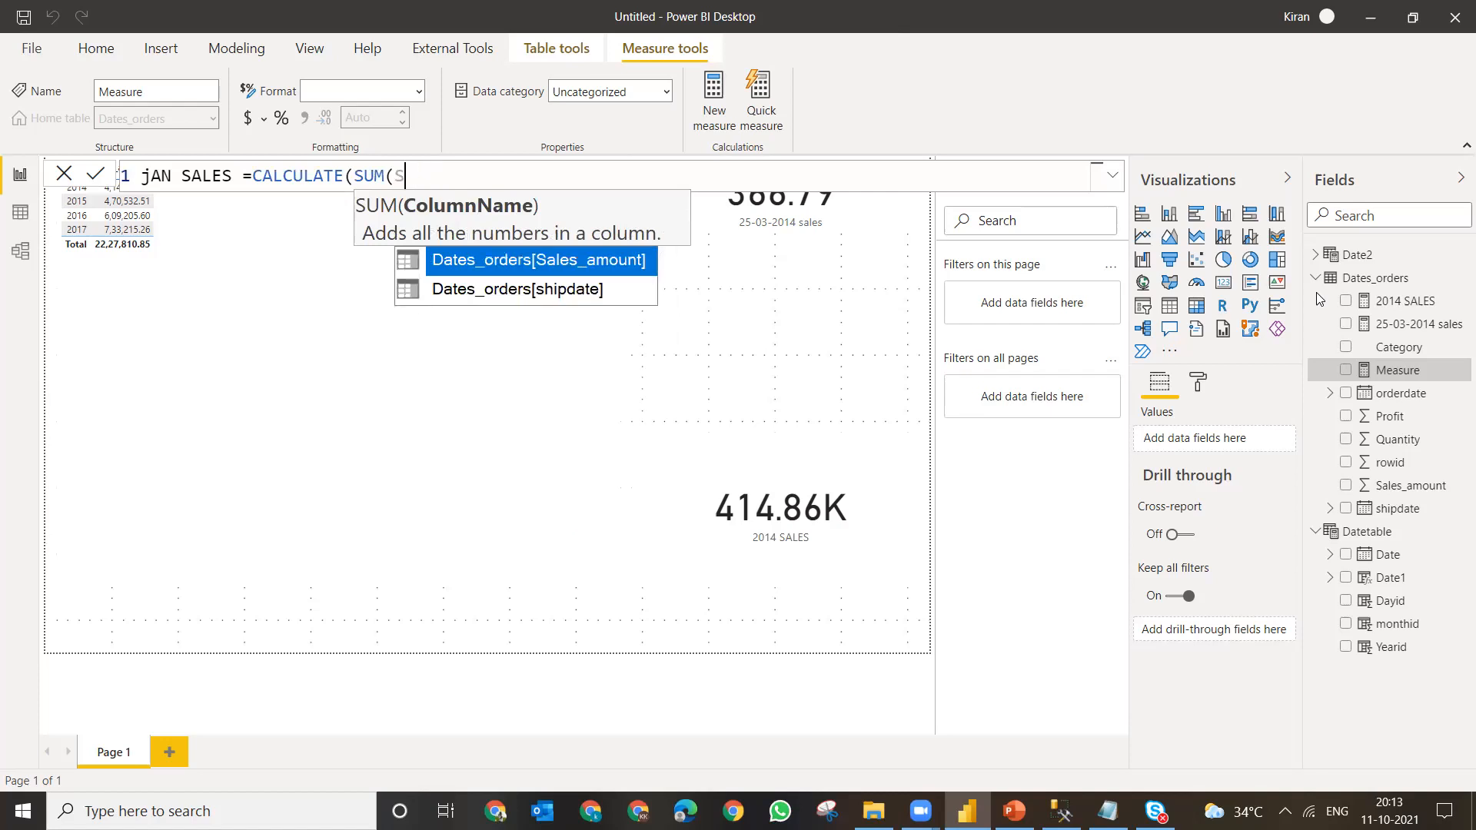
key(Tab)
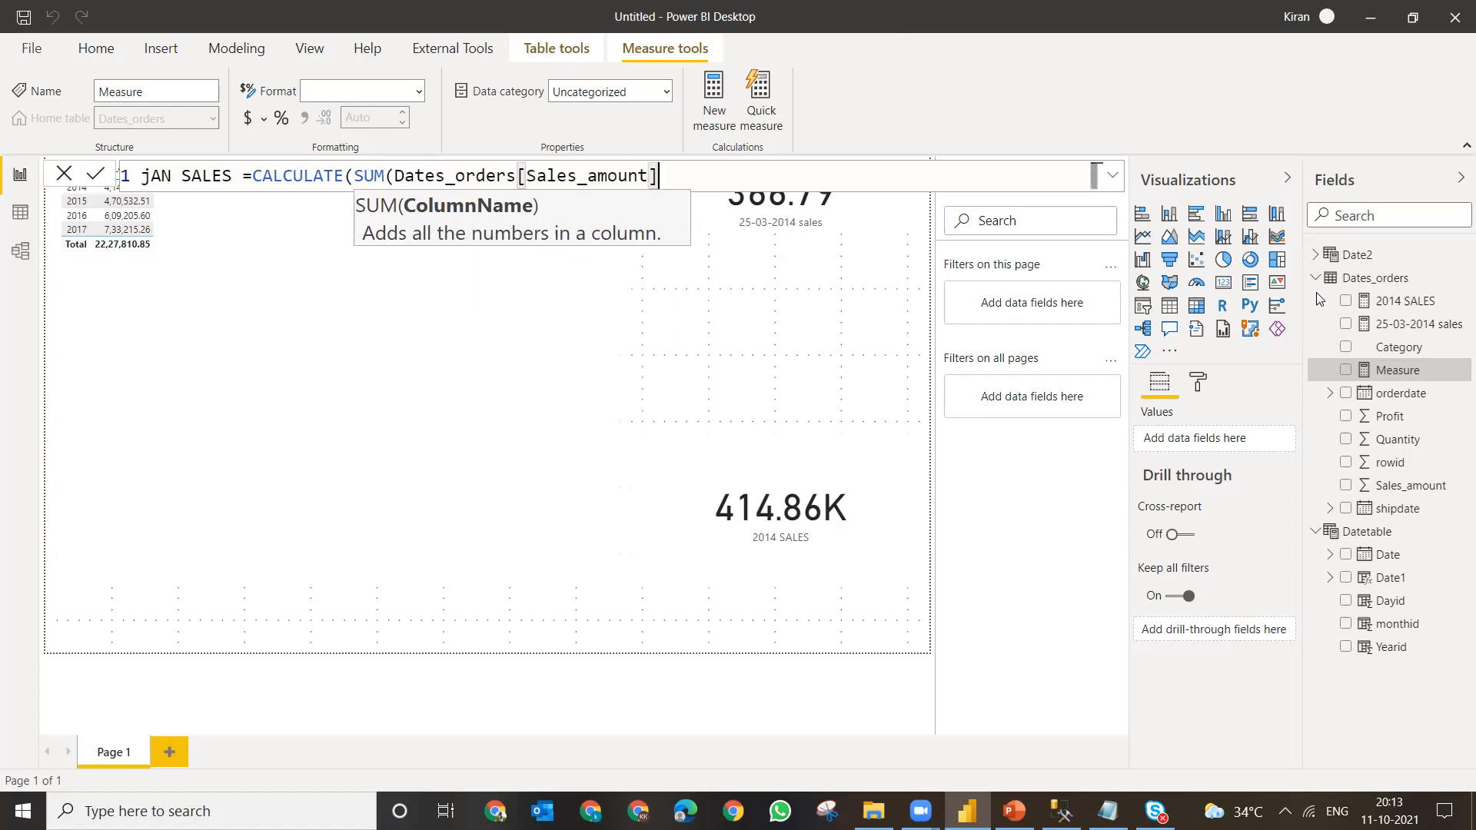
text())
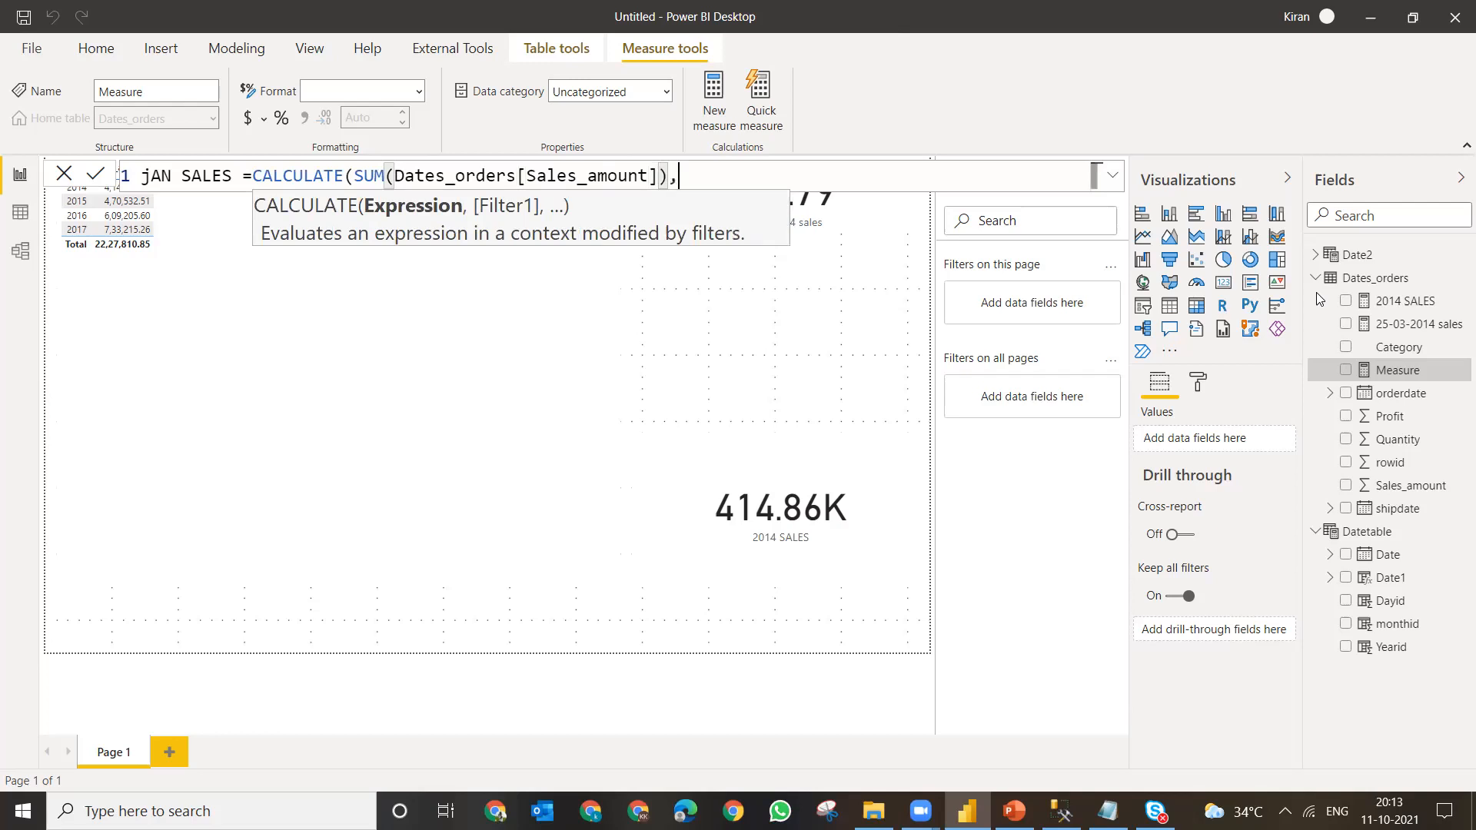
text(,)
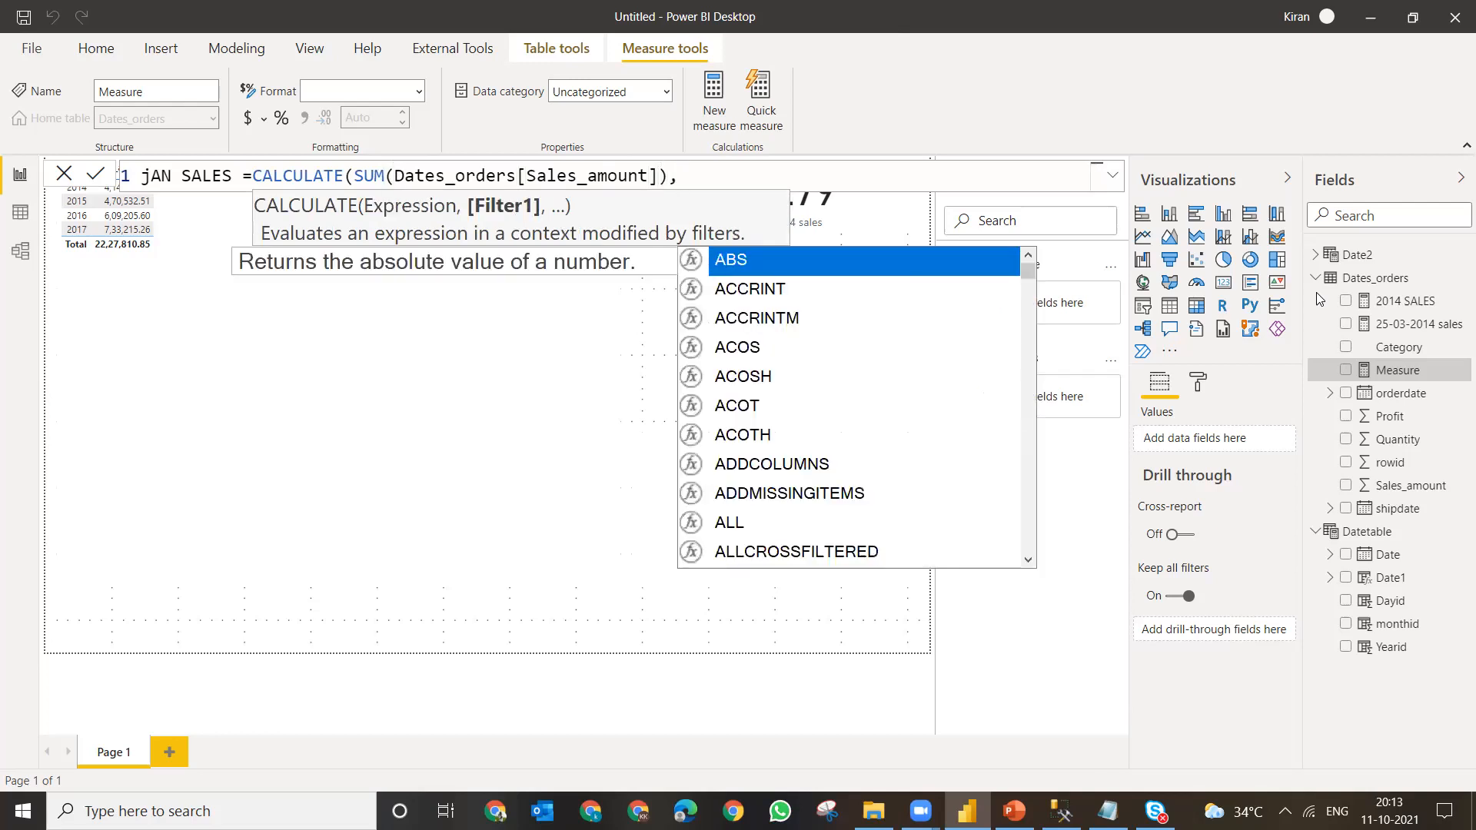
- Try to complete the jAN SALES formula with the filter MONTH(Dates_orders)=1) and apply it
text(MON)
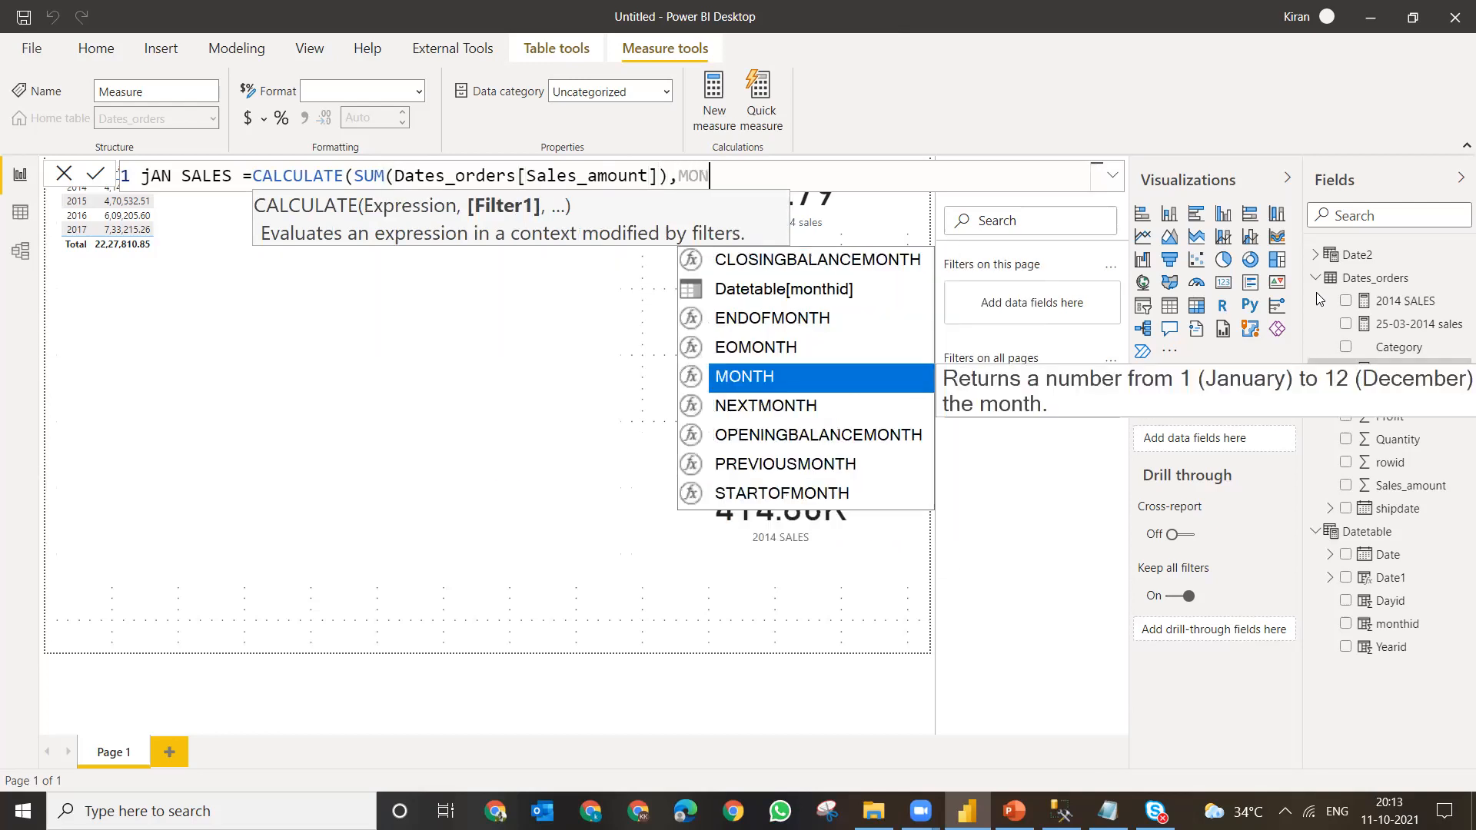
text(TH(ORD)
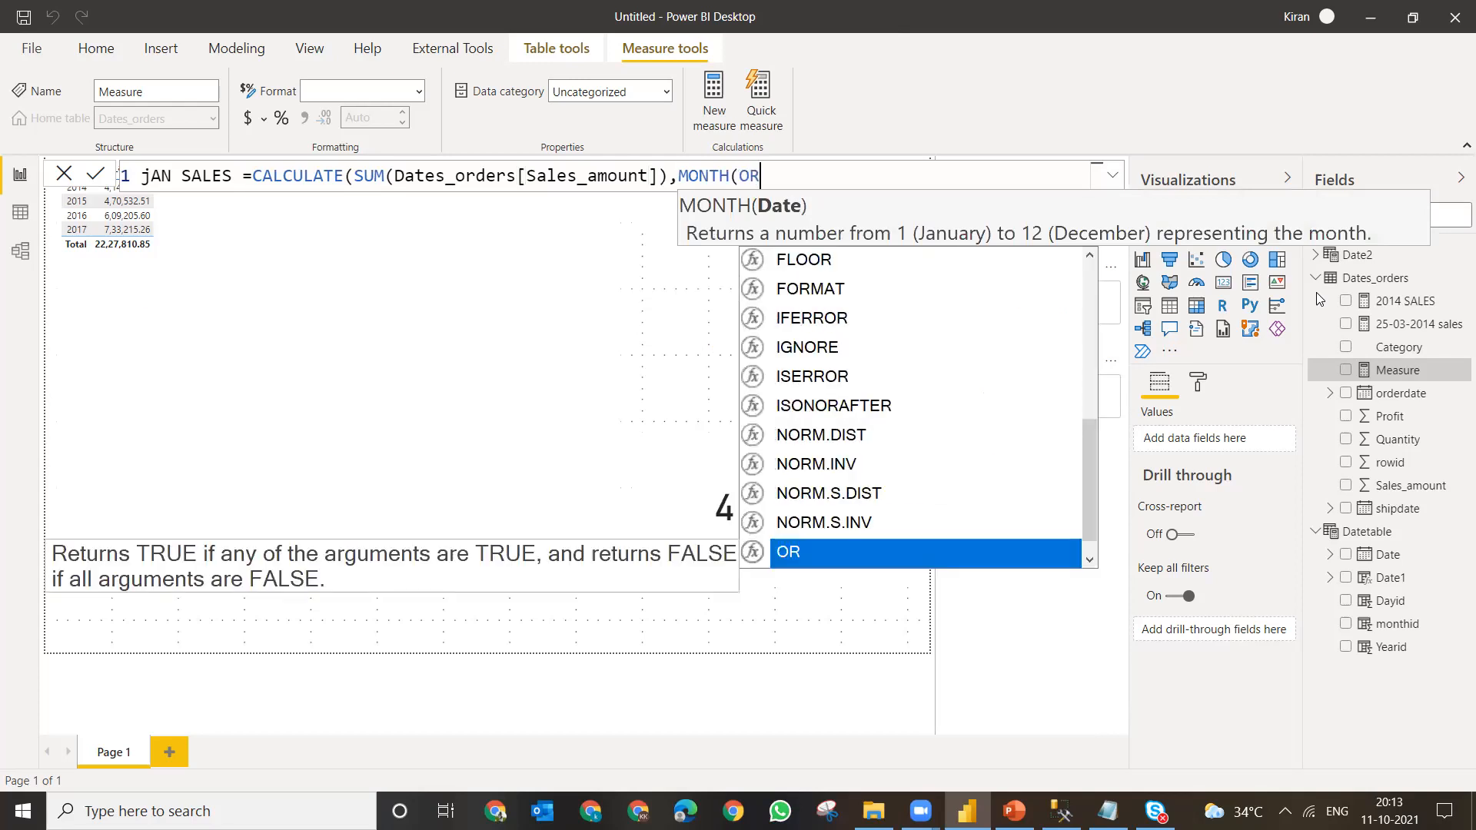
key(Up)
key(Up)
key(Up)
key(Up)
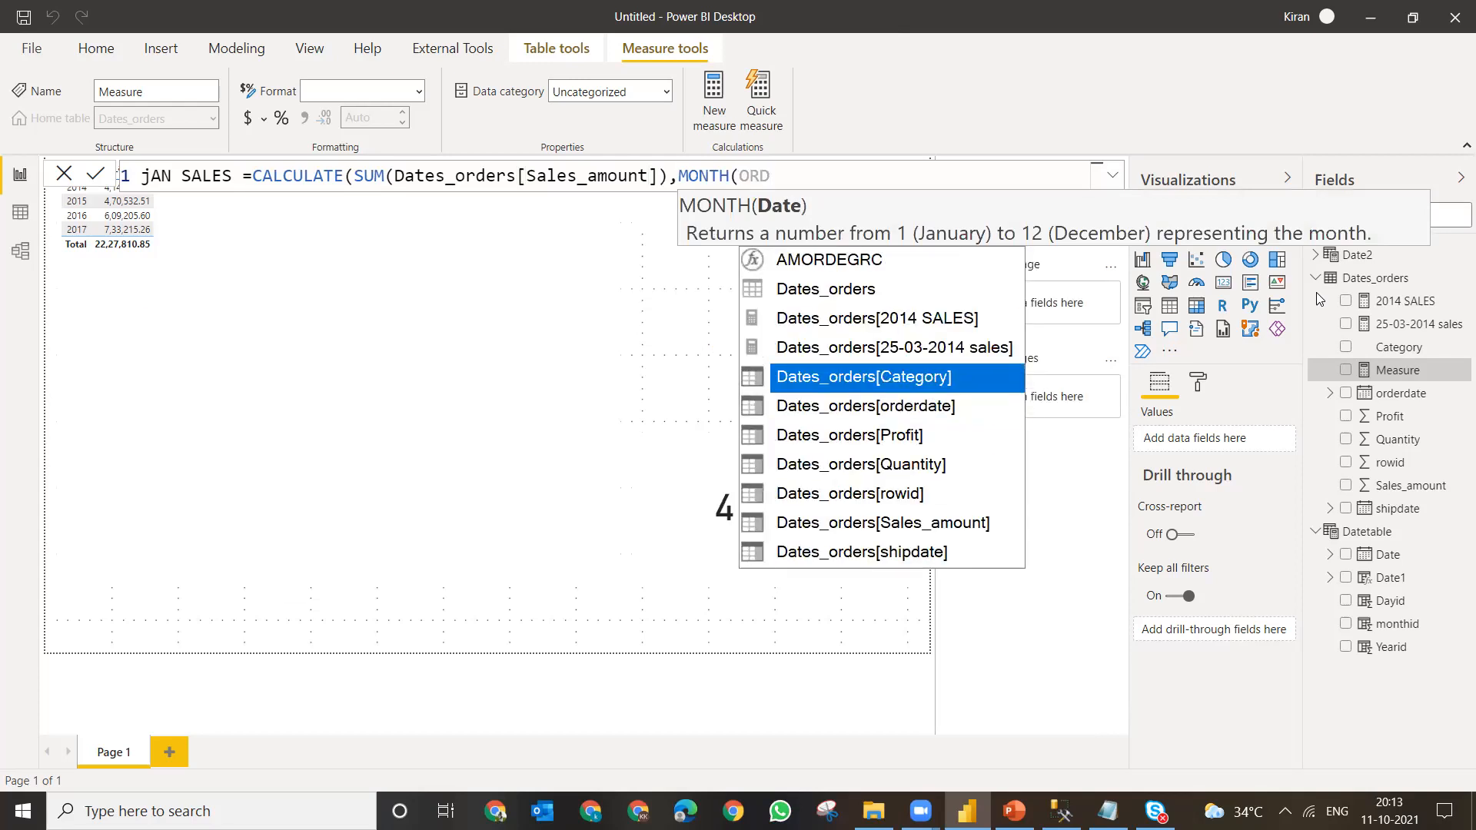
key(Tab)
key(BackSpace)
key(BackSpace)
key(BackSpace)
key(BackSpace)
key(BackSpace)
key(BackSpace)
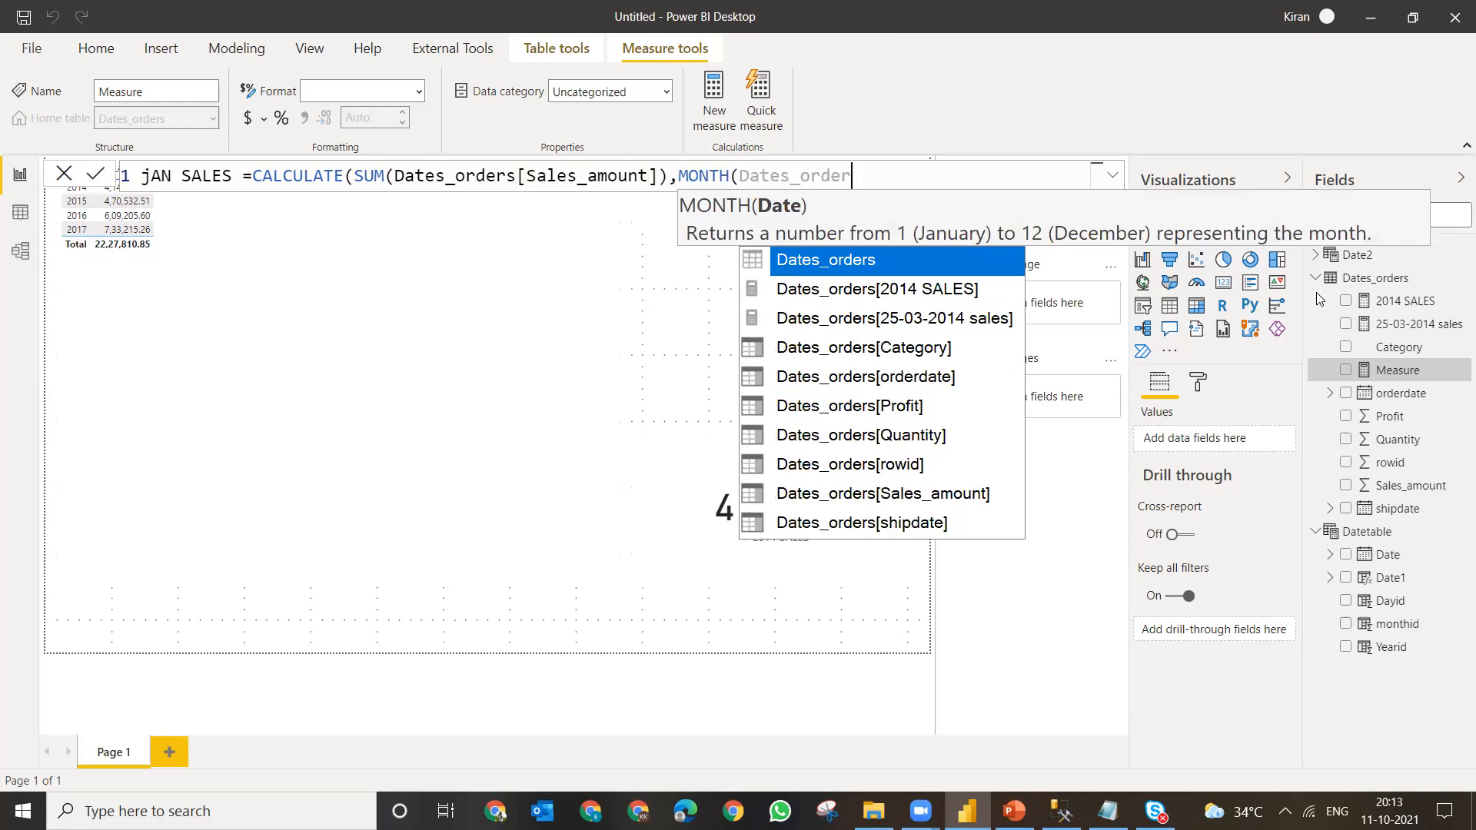
text(orders)
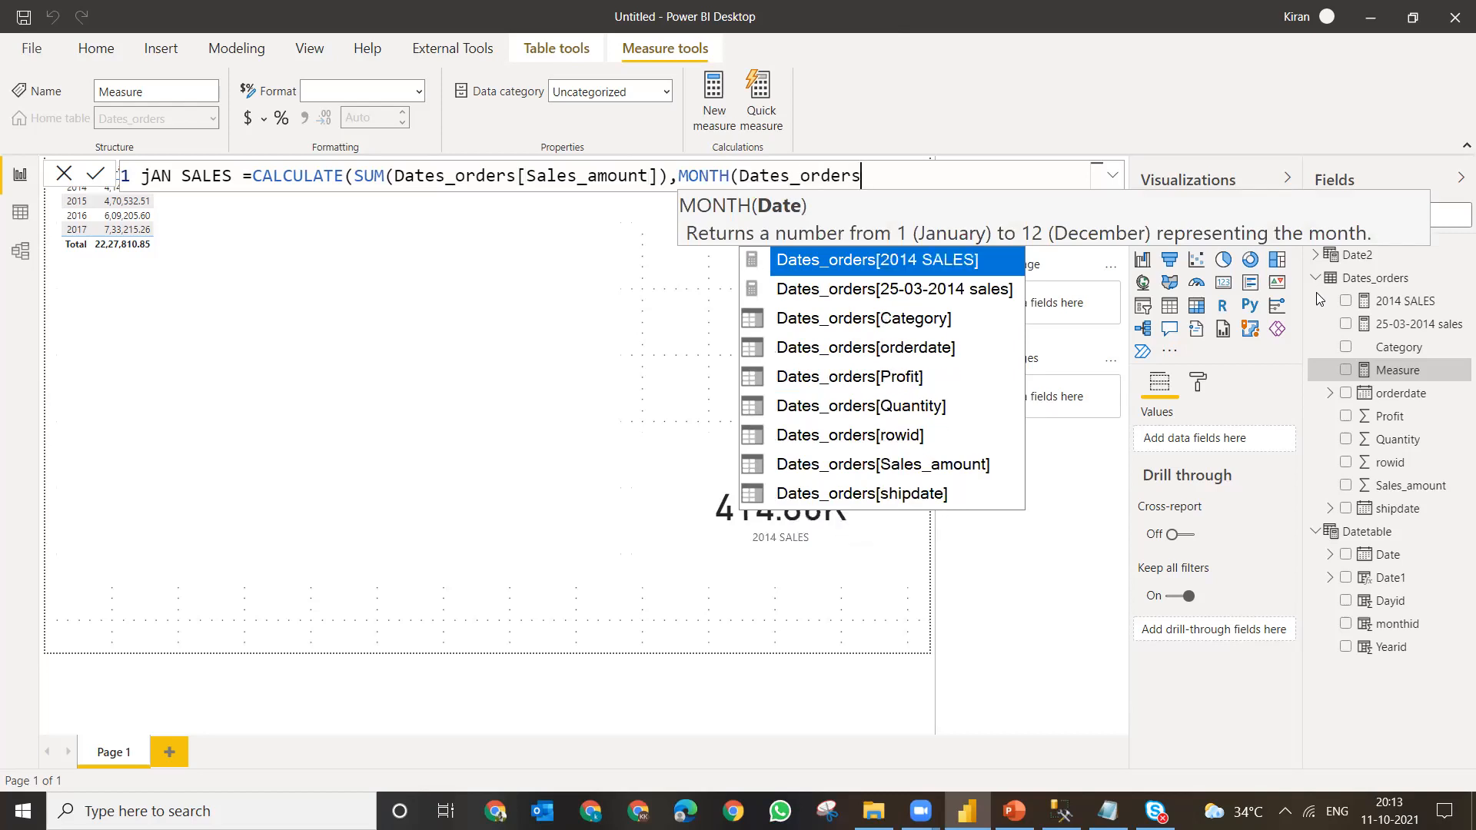
text()=1))
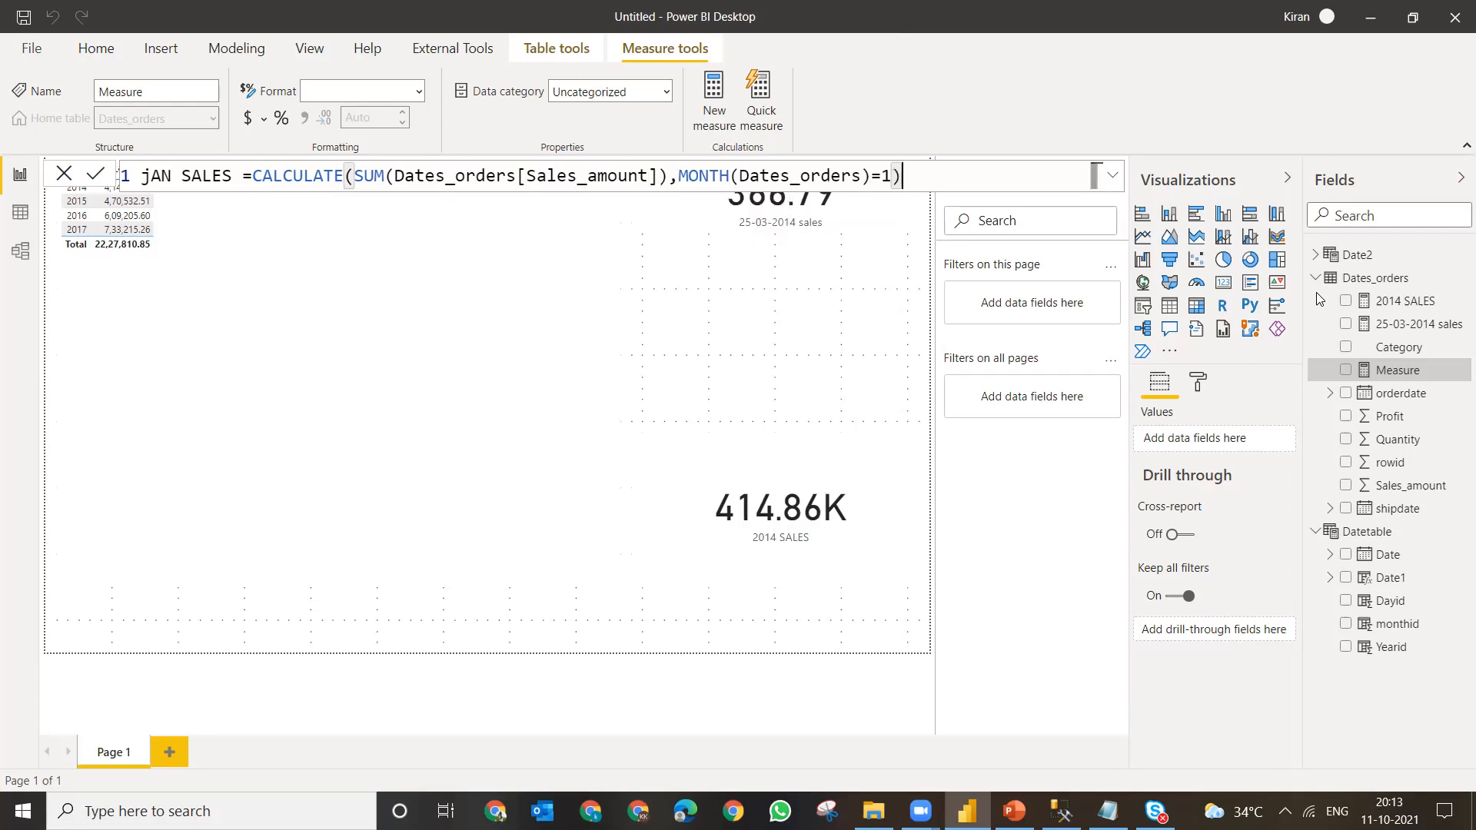
key(Return)
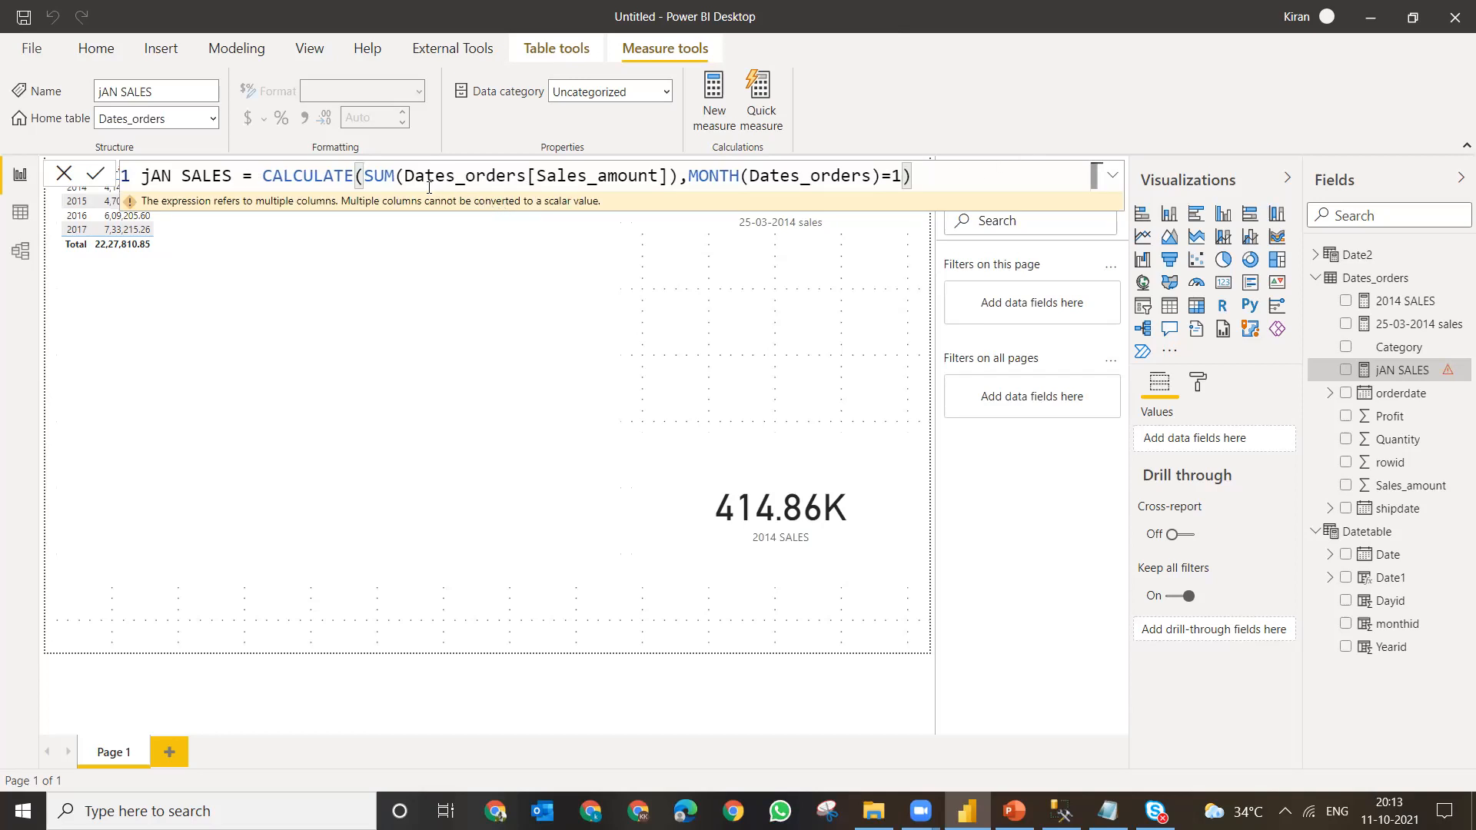
- Erase the end of the jAN SALES formula back to MONTH(Dates_ so the date argument can be re-entered
click(679, 177)
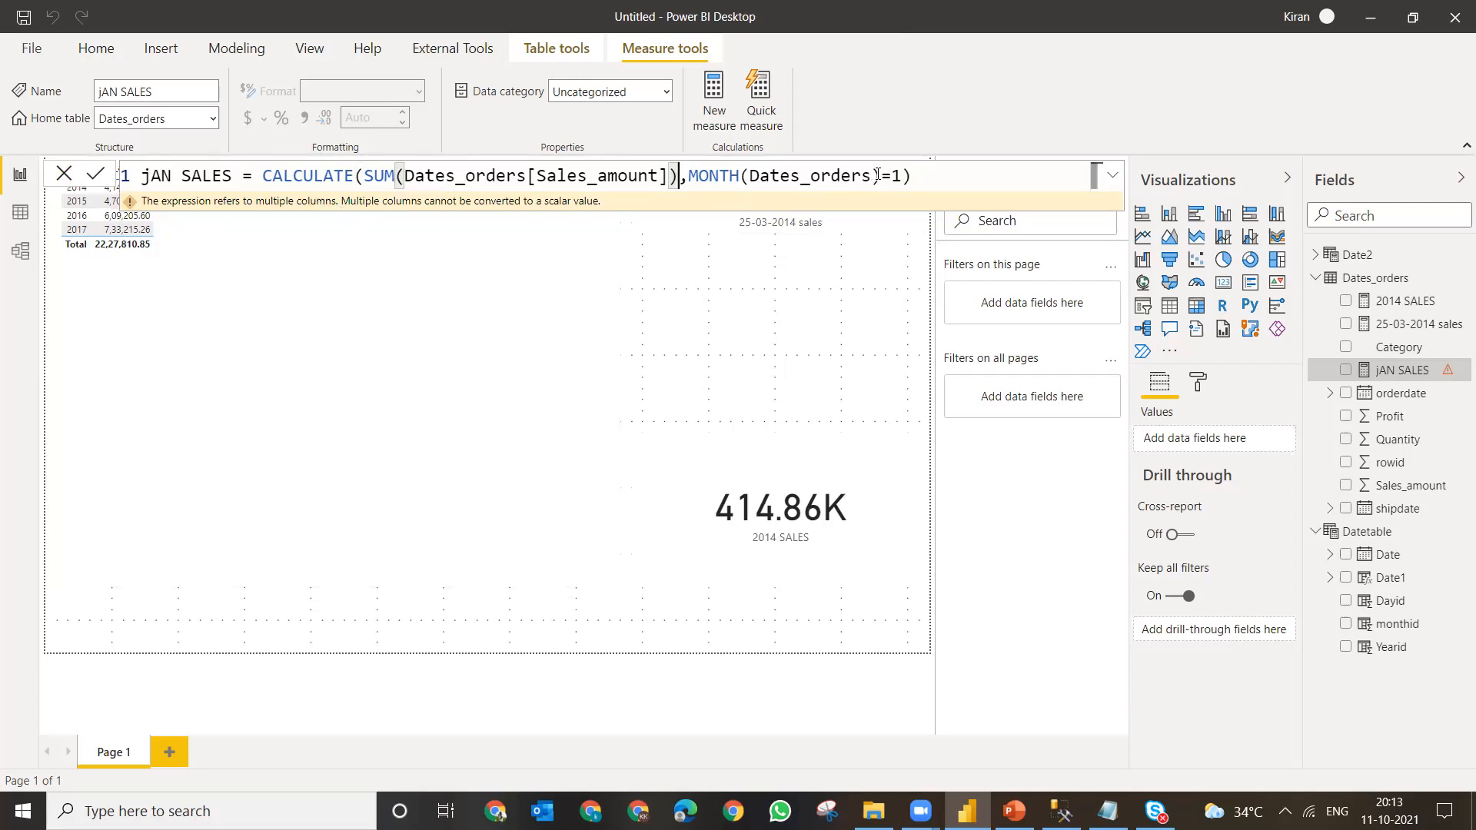
click(909, 179)
key(BackSpace)
key(BackSpace)
key(BackSpace)
key(BackSpace)
key(BackSpace)
key(BackSpace)
key(BackSpace)
key(BackSpace)
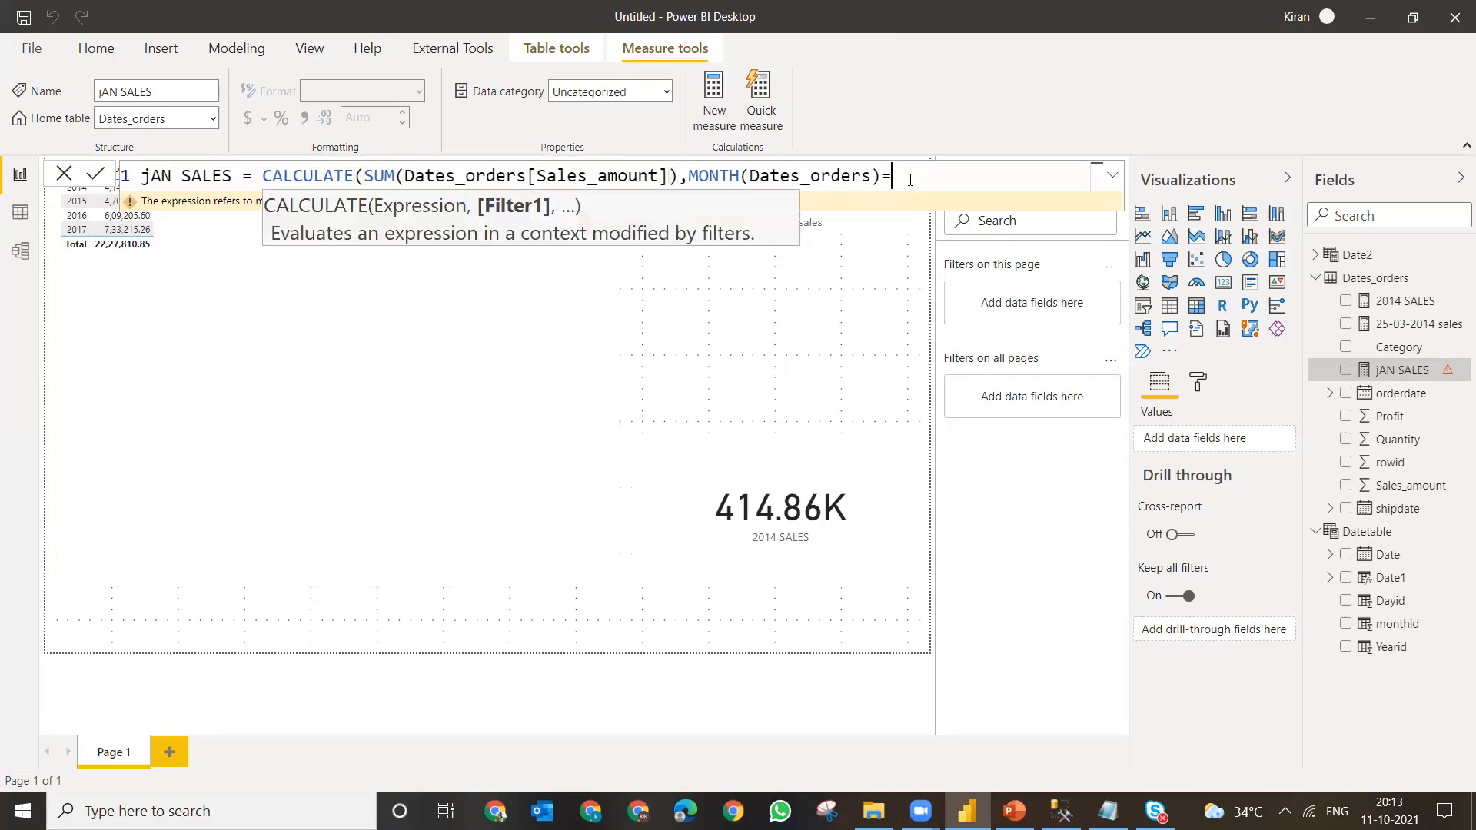
key(BackSpace)
key(BackSpace)
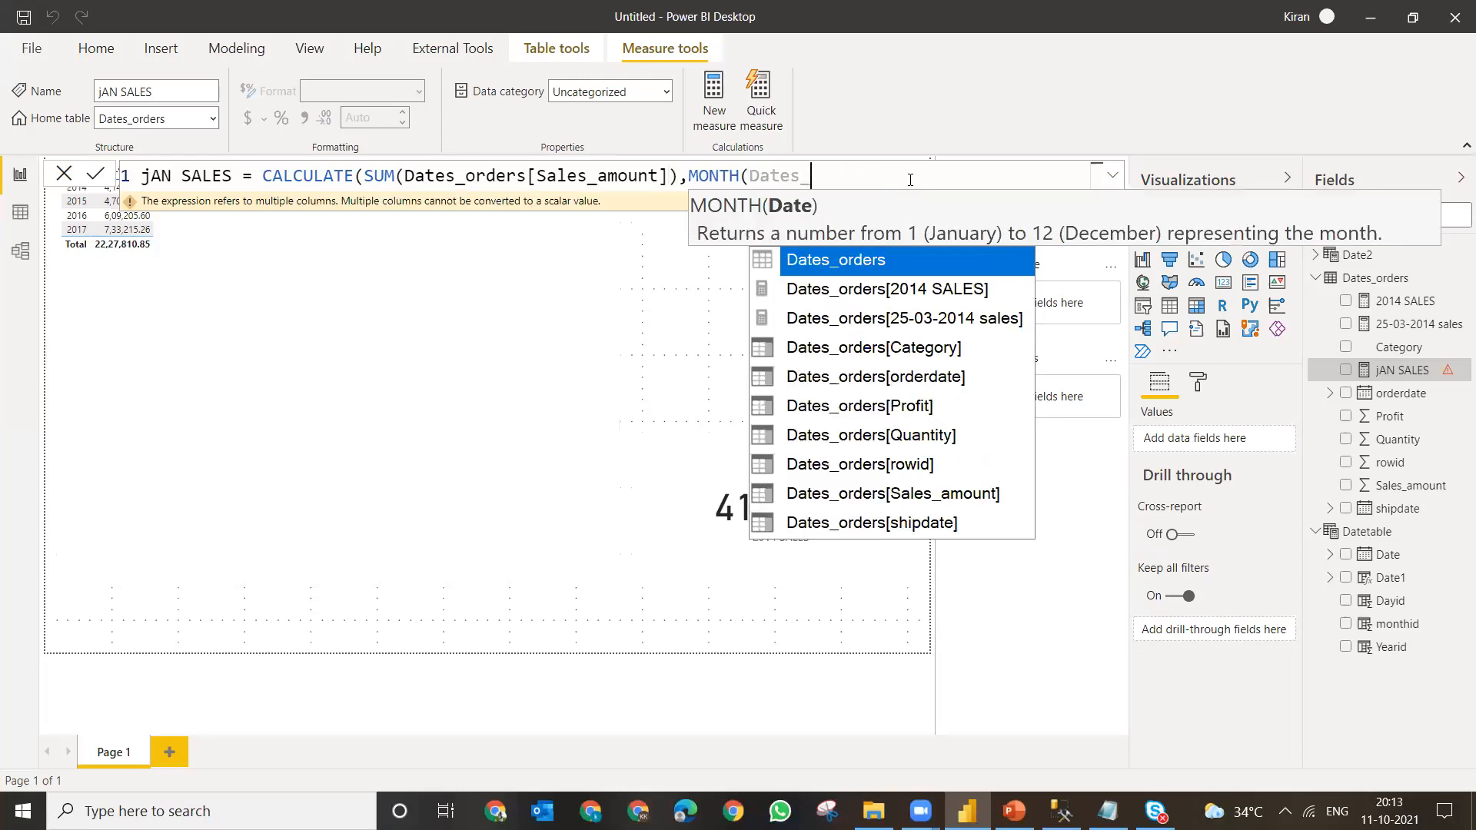
text(orders)
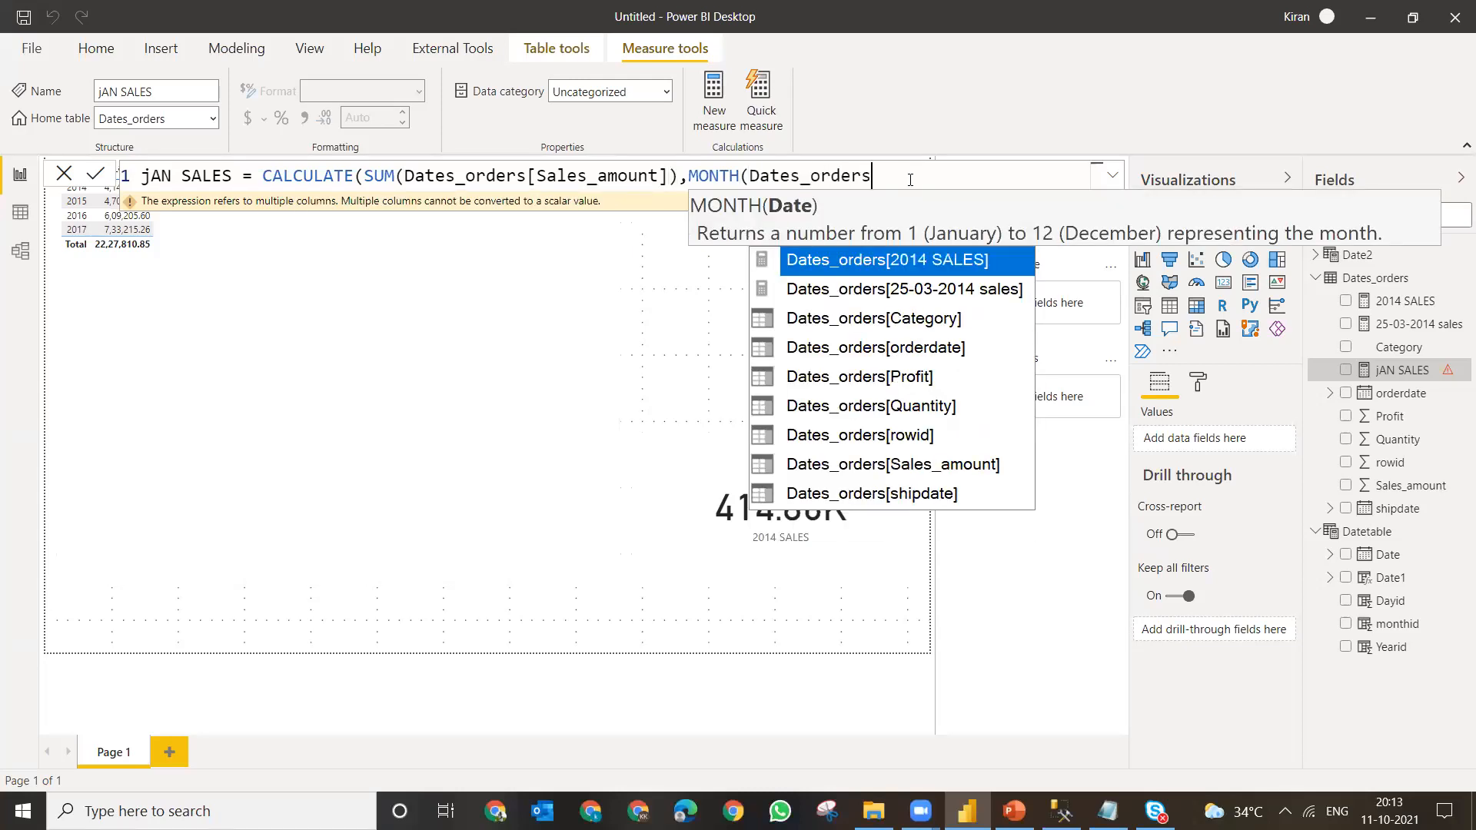
text([D)
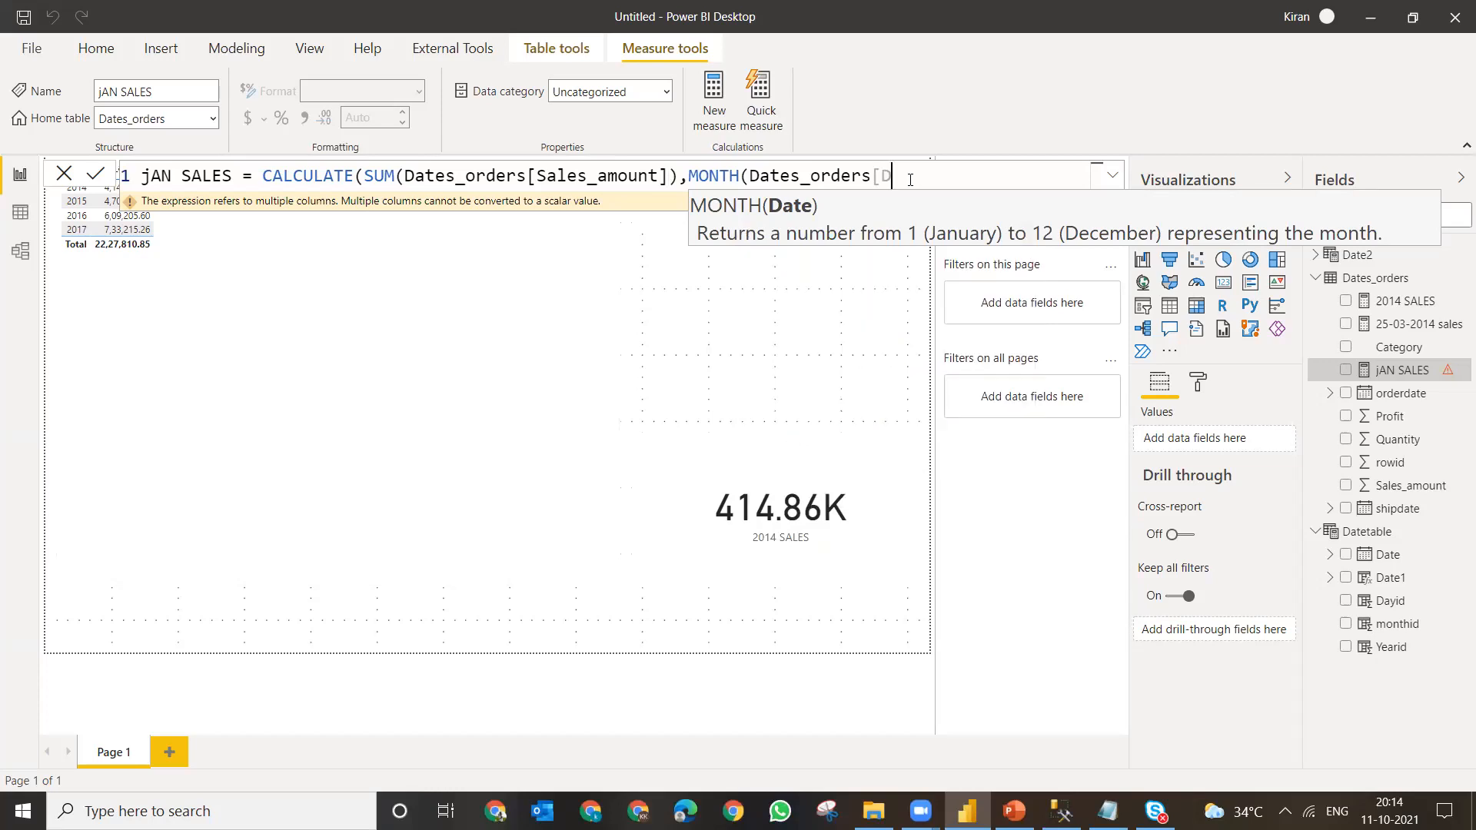
key(Num_Lock)
key(BackSpace)
key(BackSpace)
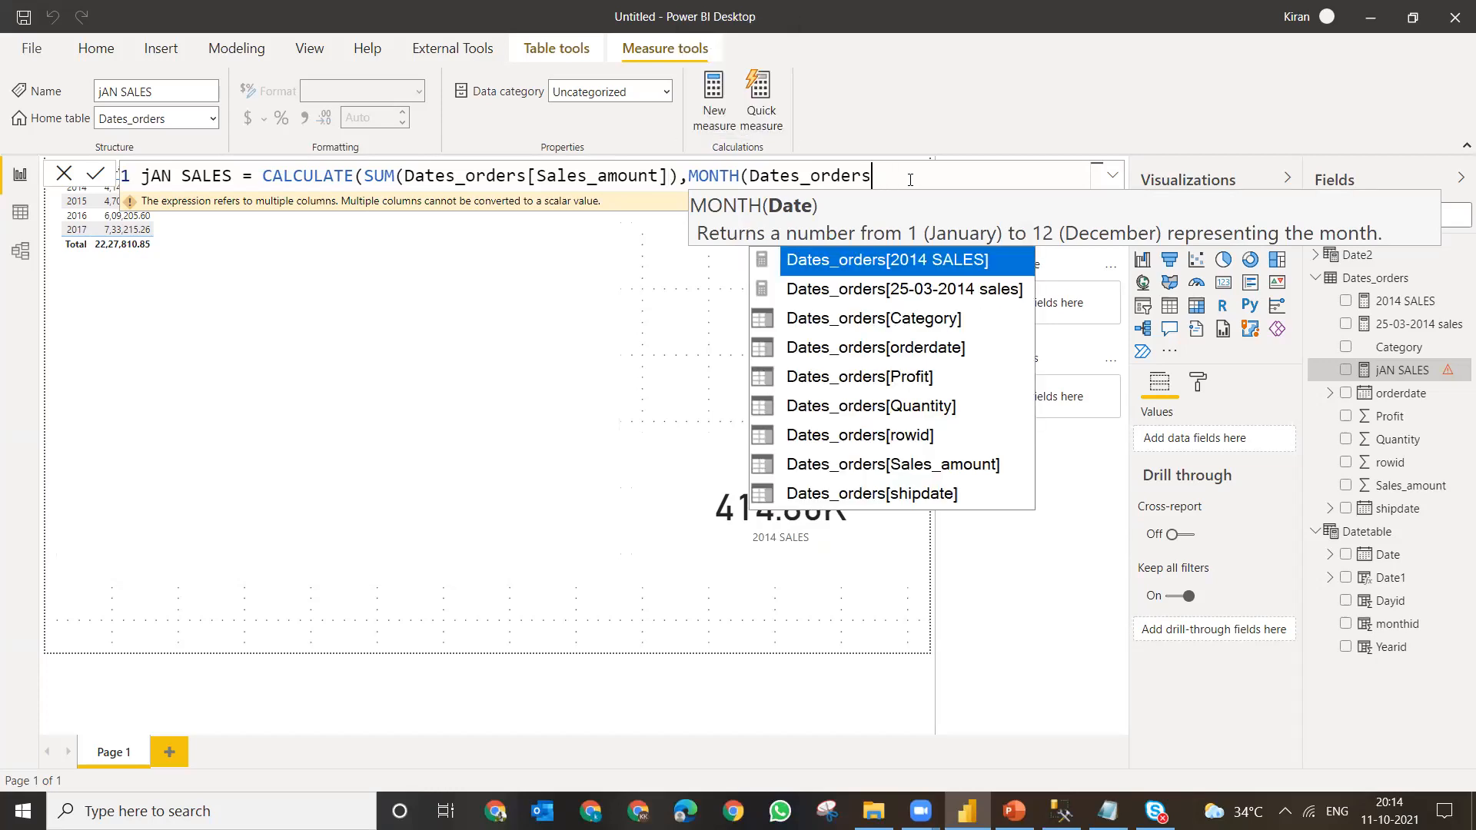
key(BackSpace)
key(BackSpace)
key(BackSpace)
key(BackSpace)
key(BackSpace)
key(BackSpace)
key(BackSpace)
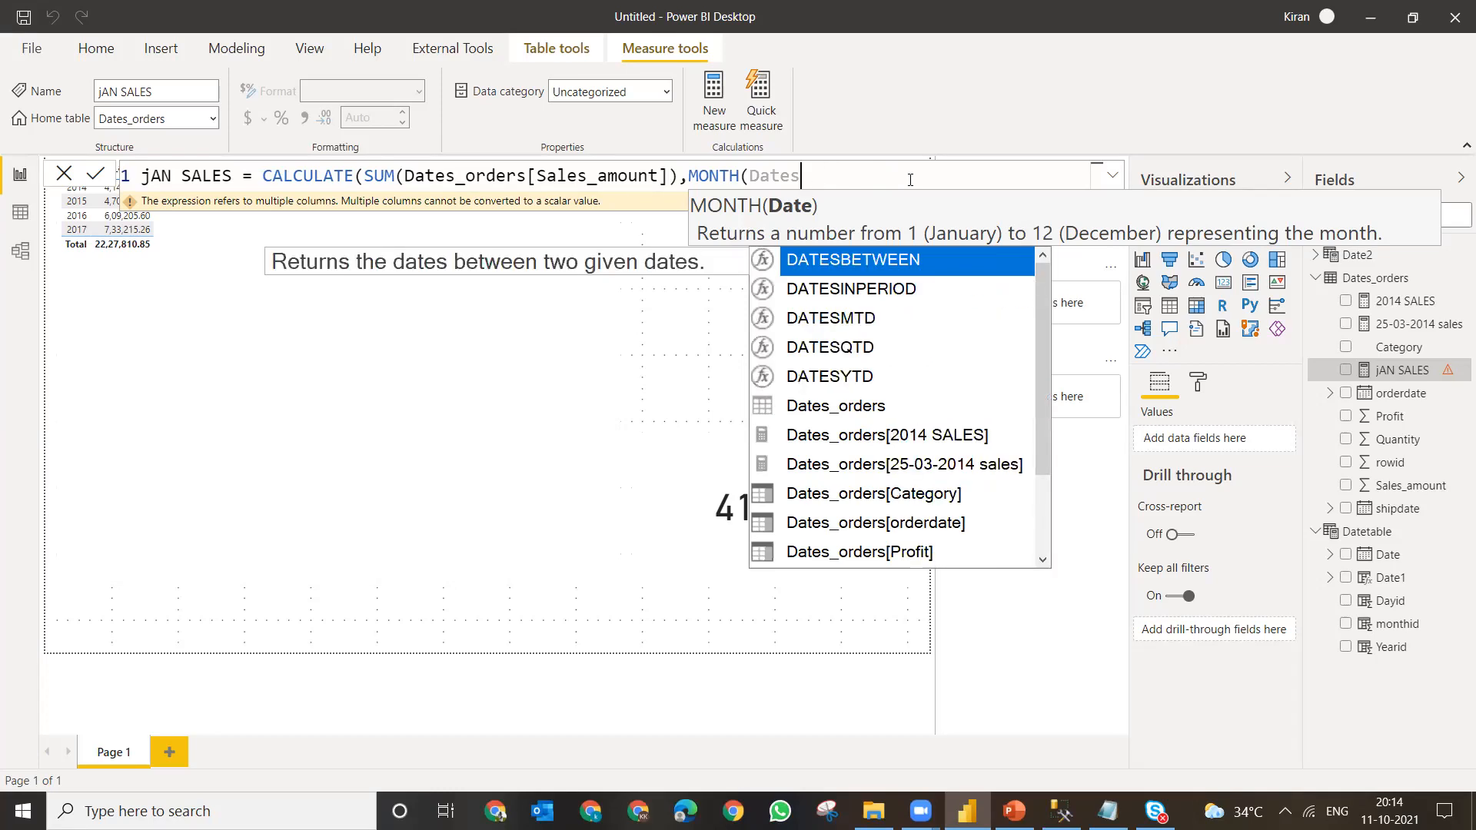
- Insert Dates_orders[orderdate] as the MONTH argument, finish the jAN SALES formula with )=1) and apply it
key(Down)
key(Down)
key(Down)
key(Down)
key(Down)
key(Down)
key(Down)
key(Down)
key(Down)
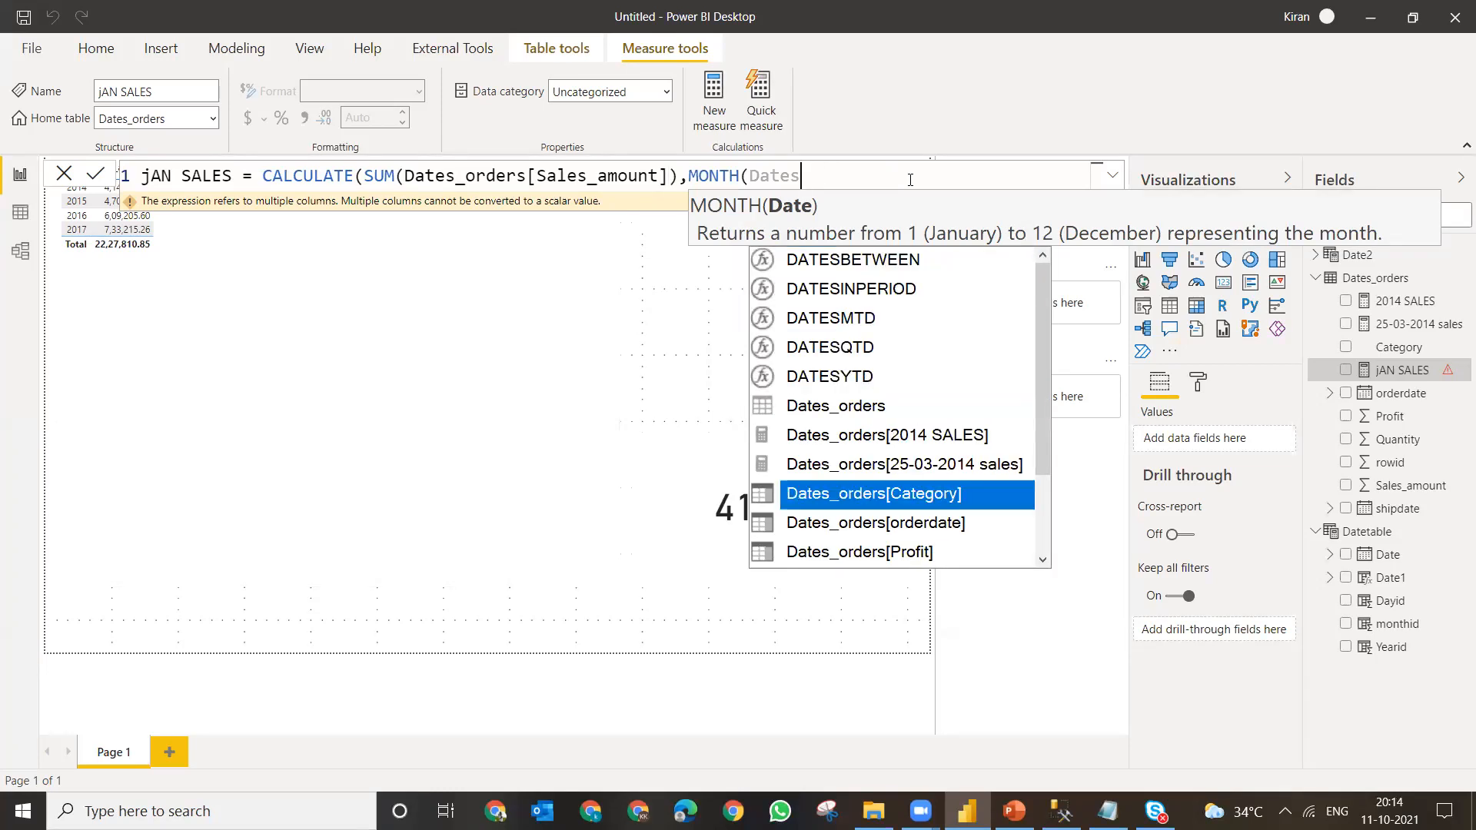
key(Tab)
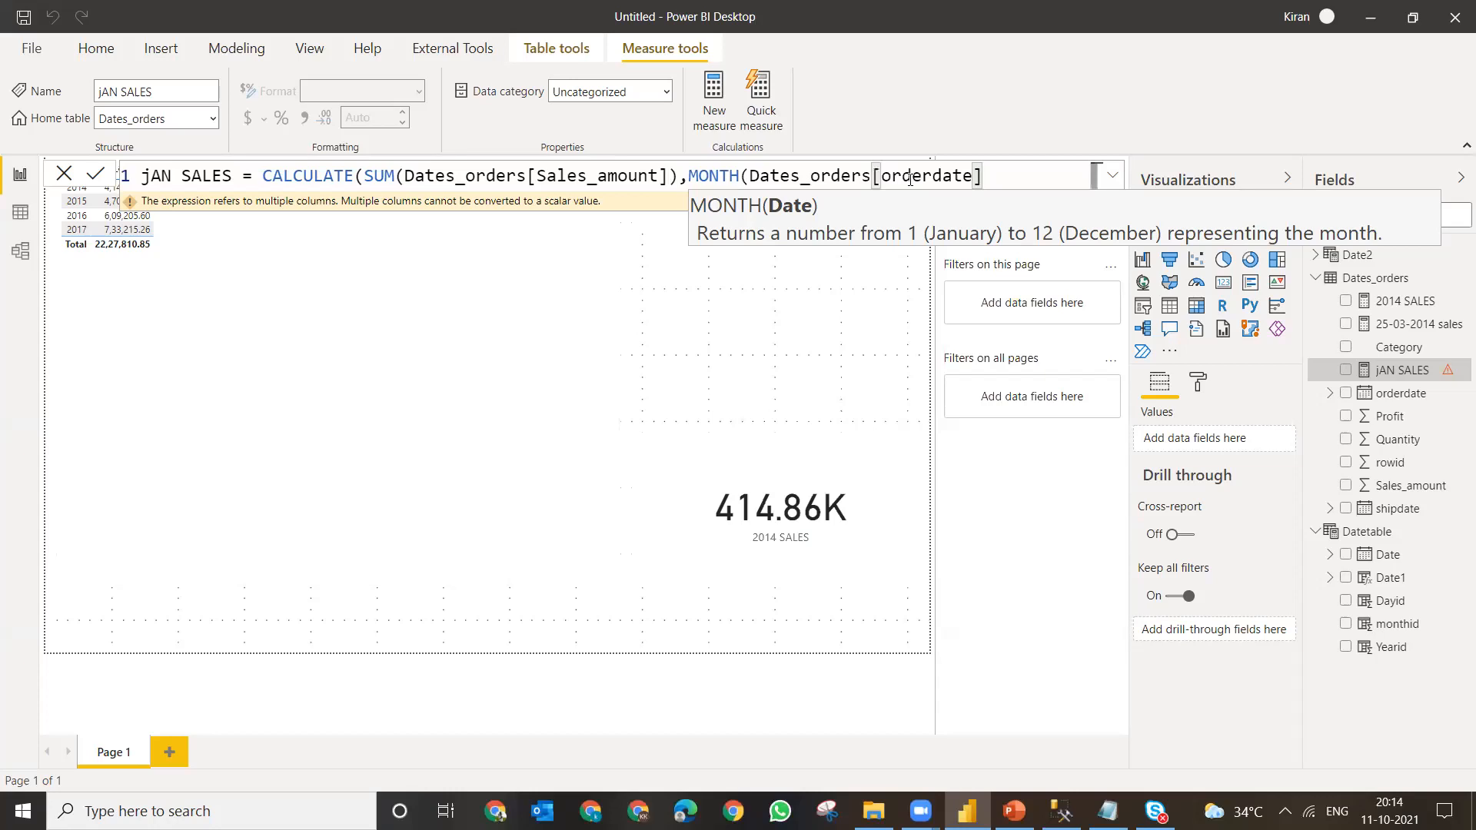
text()=)
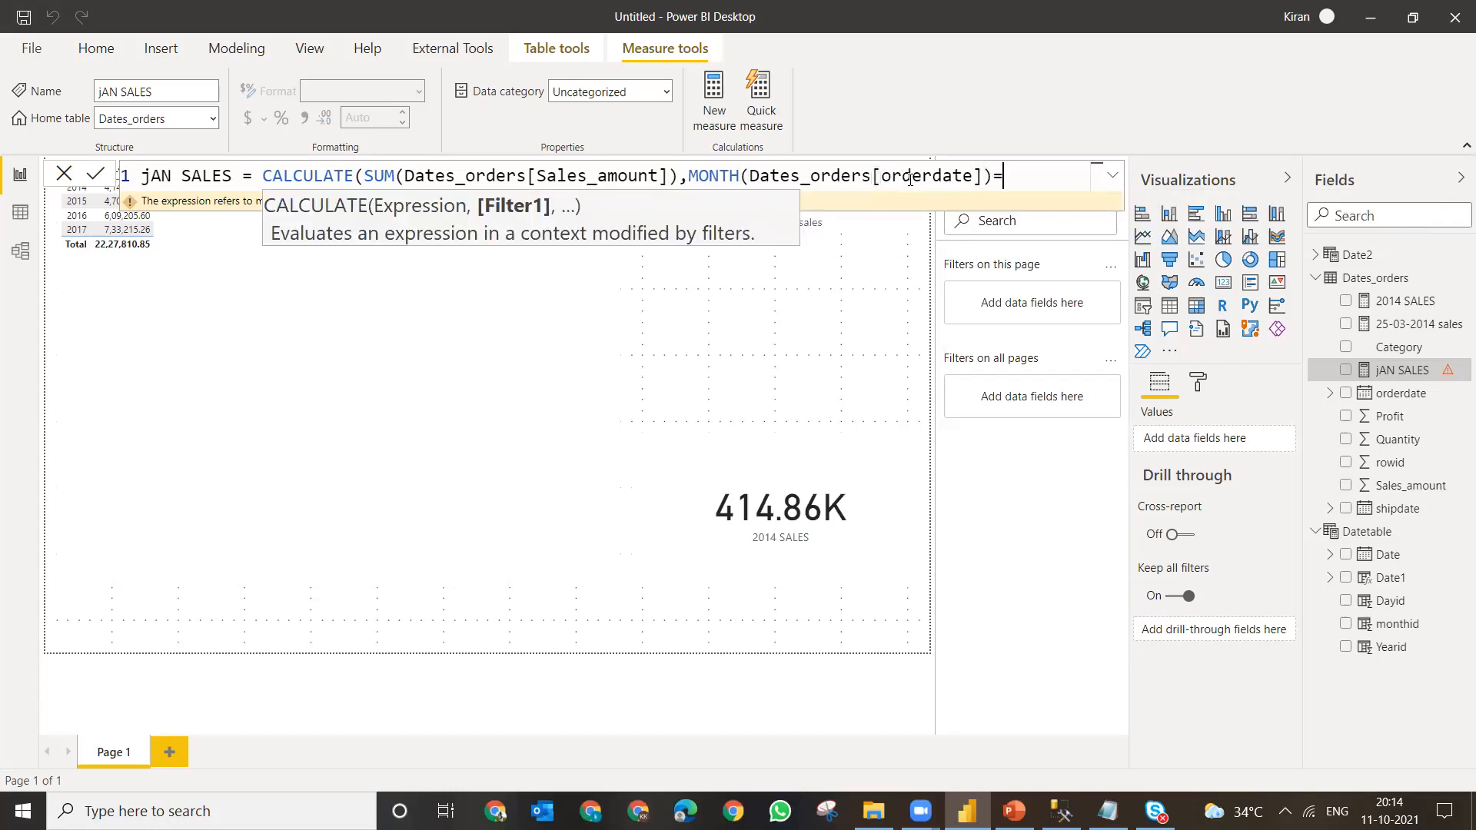
text(1)
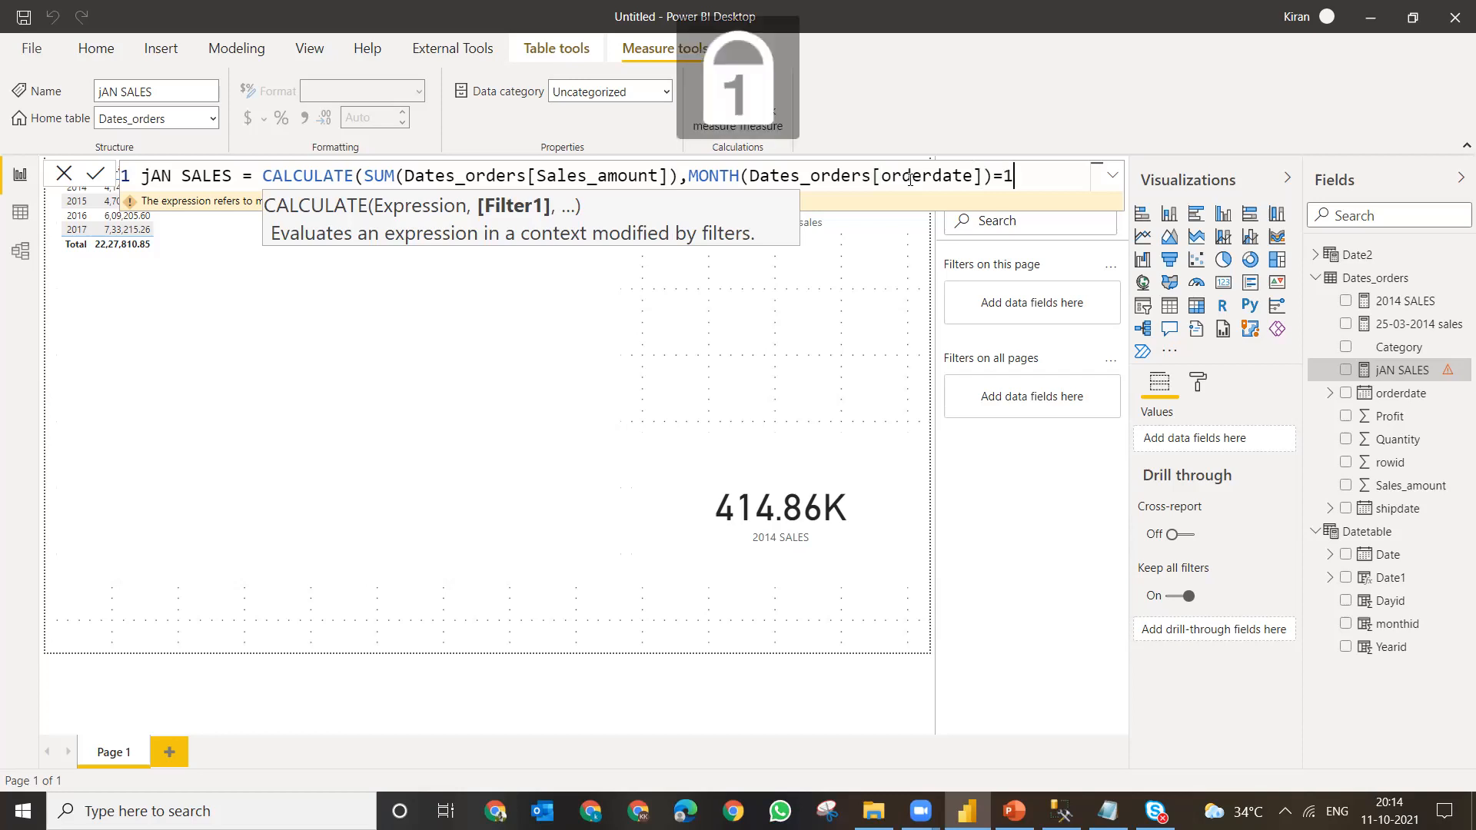
text())
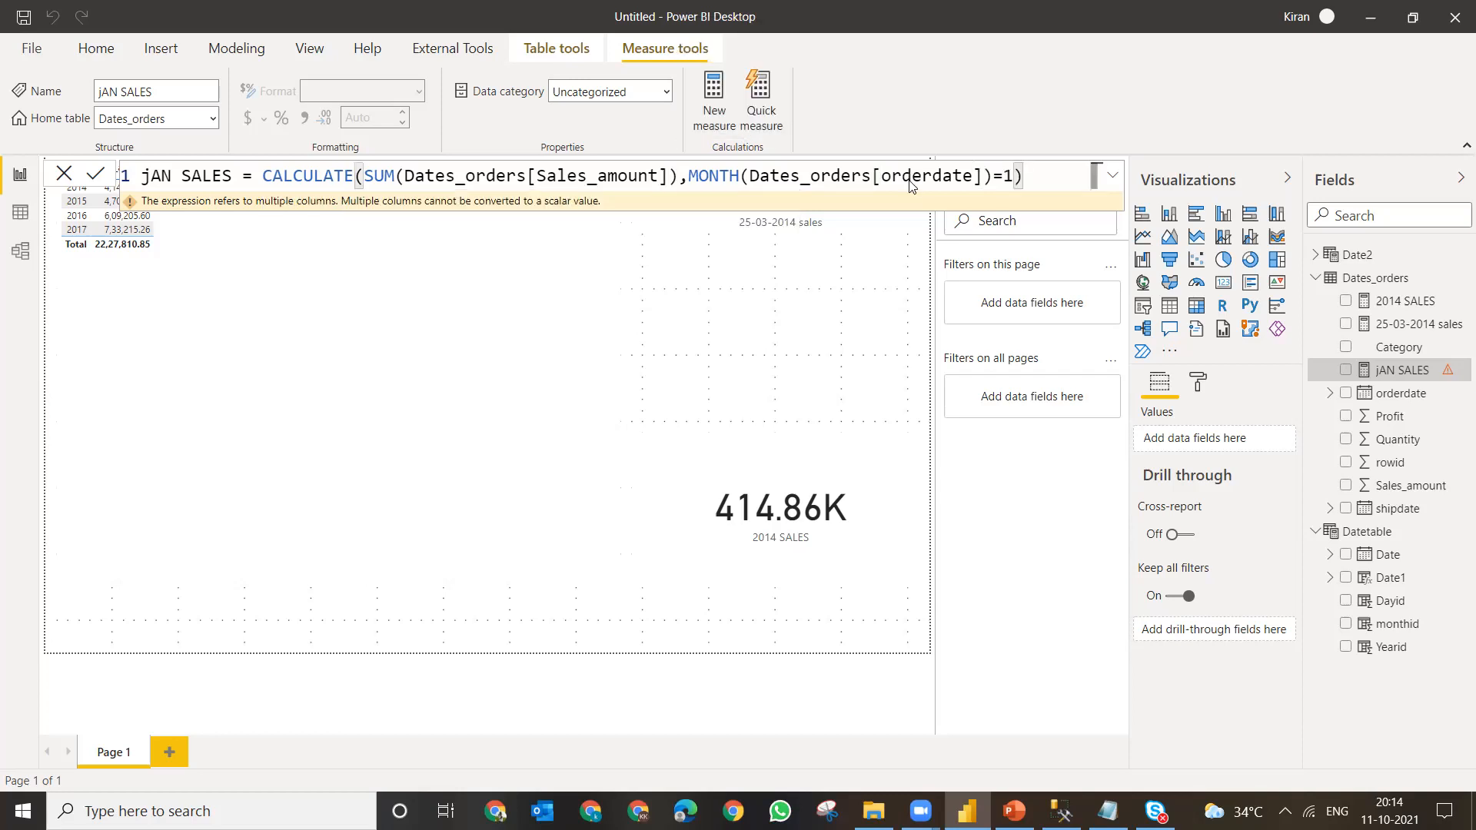
key(Return)
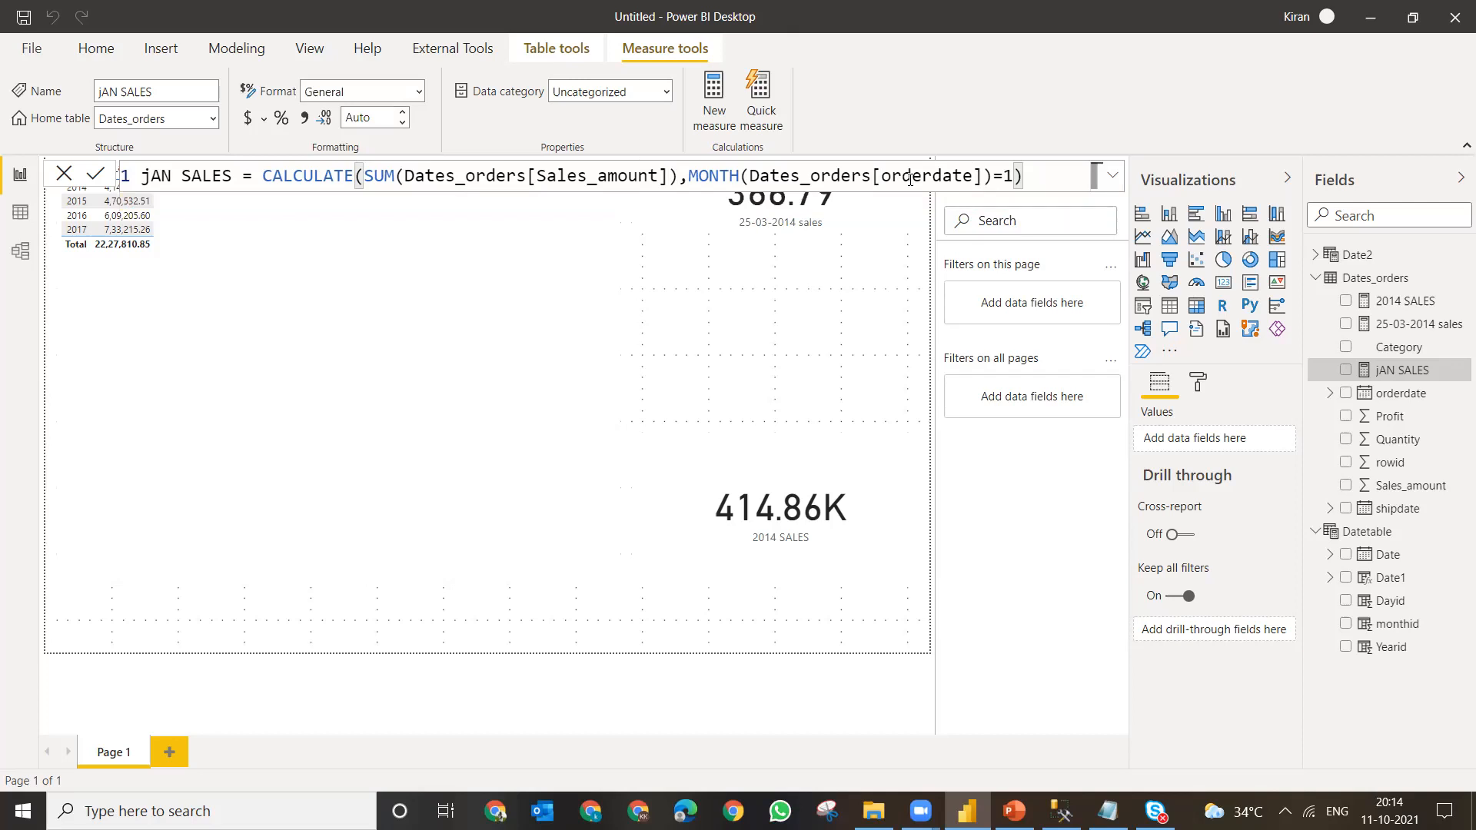
- Add a card visual showing the jAN SALES measure and shrink it to fit between the 25-03-2014 sales and 2014 SALES cards
click(772, 330)
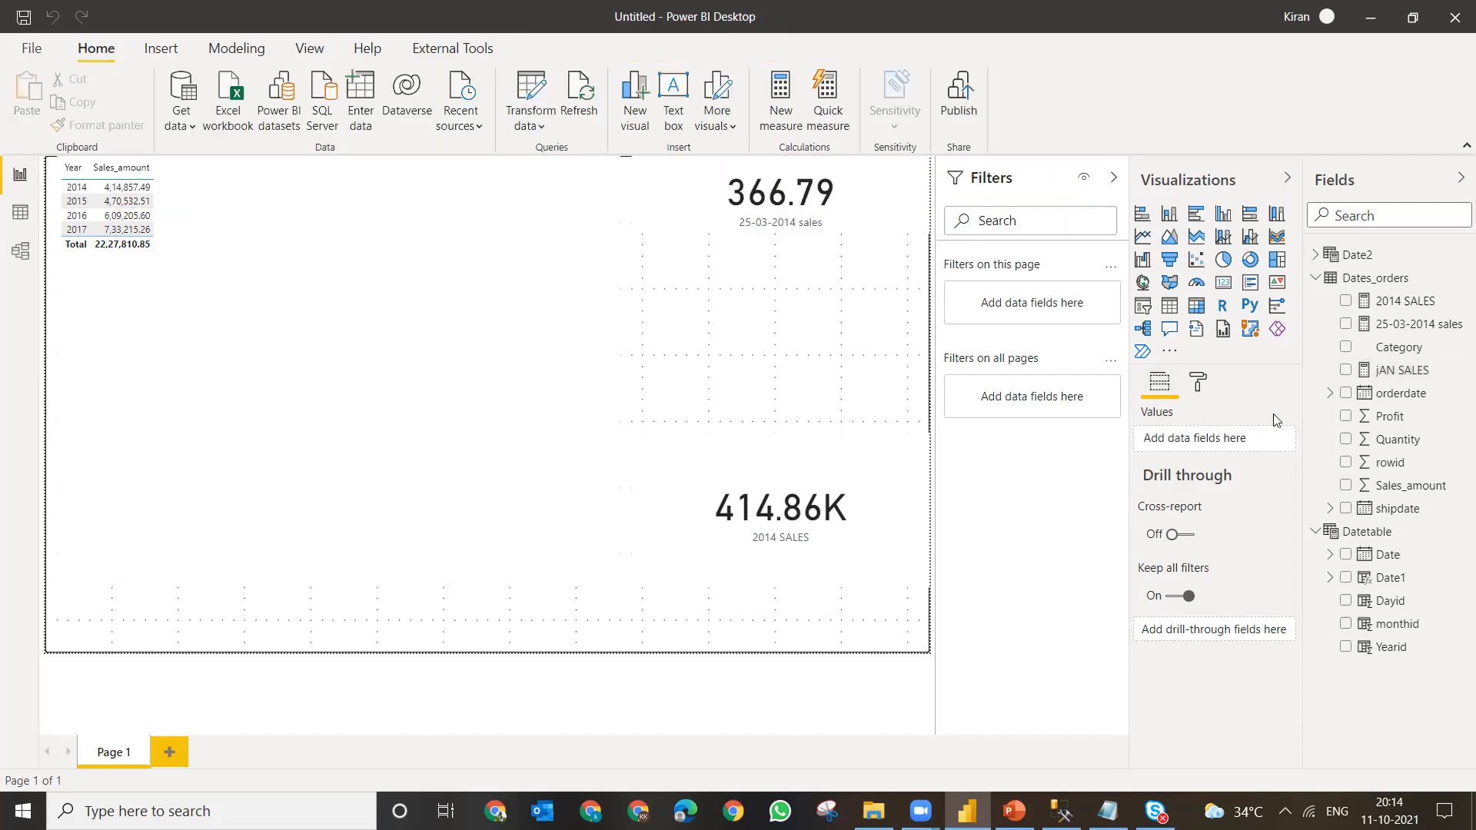
click(1229, 284)
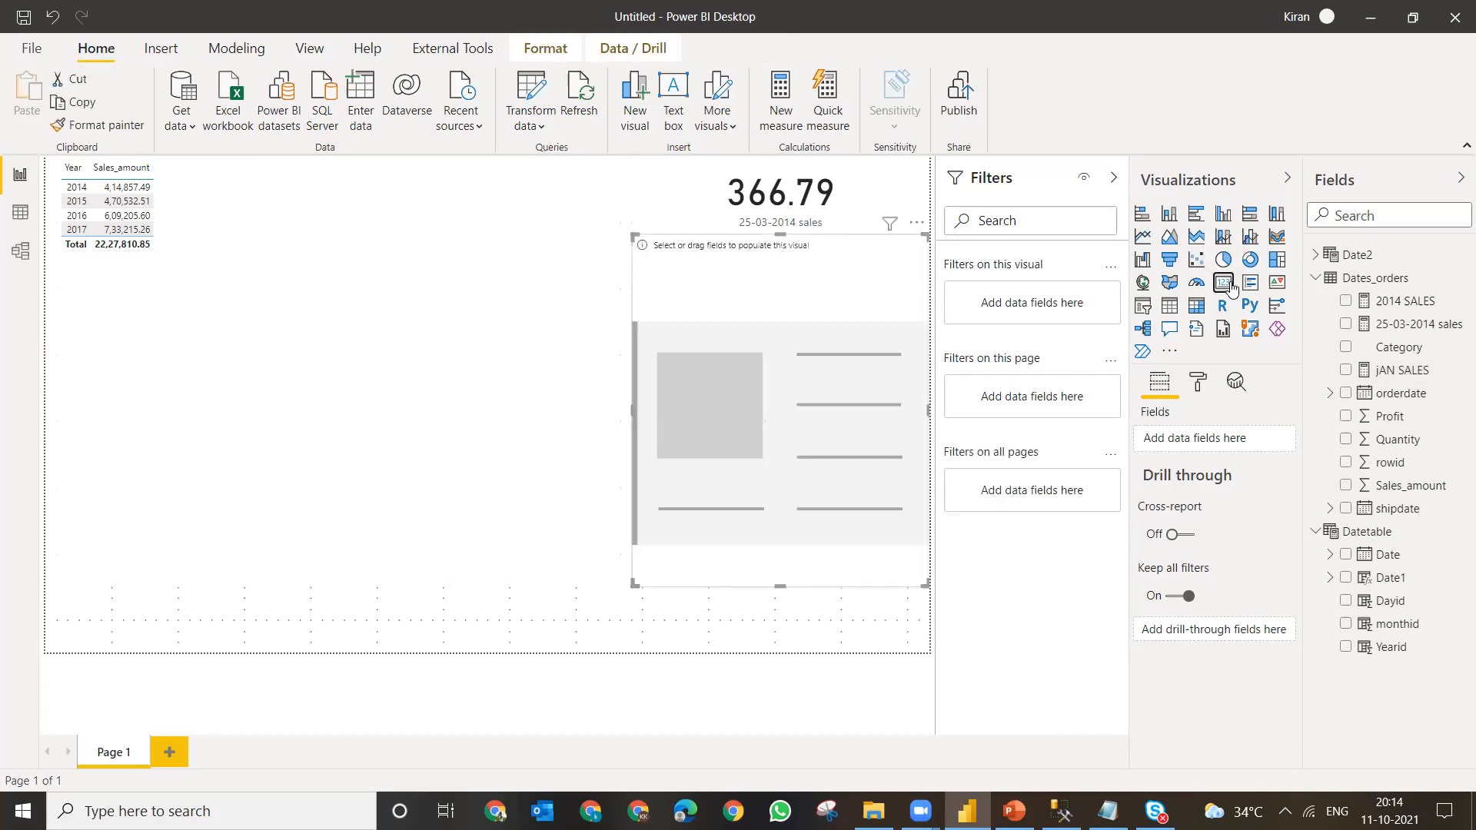
click(1345, 371)
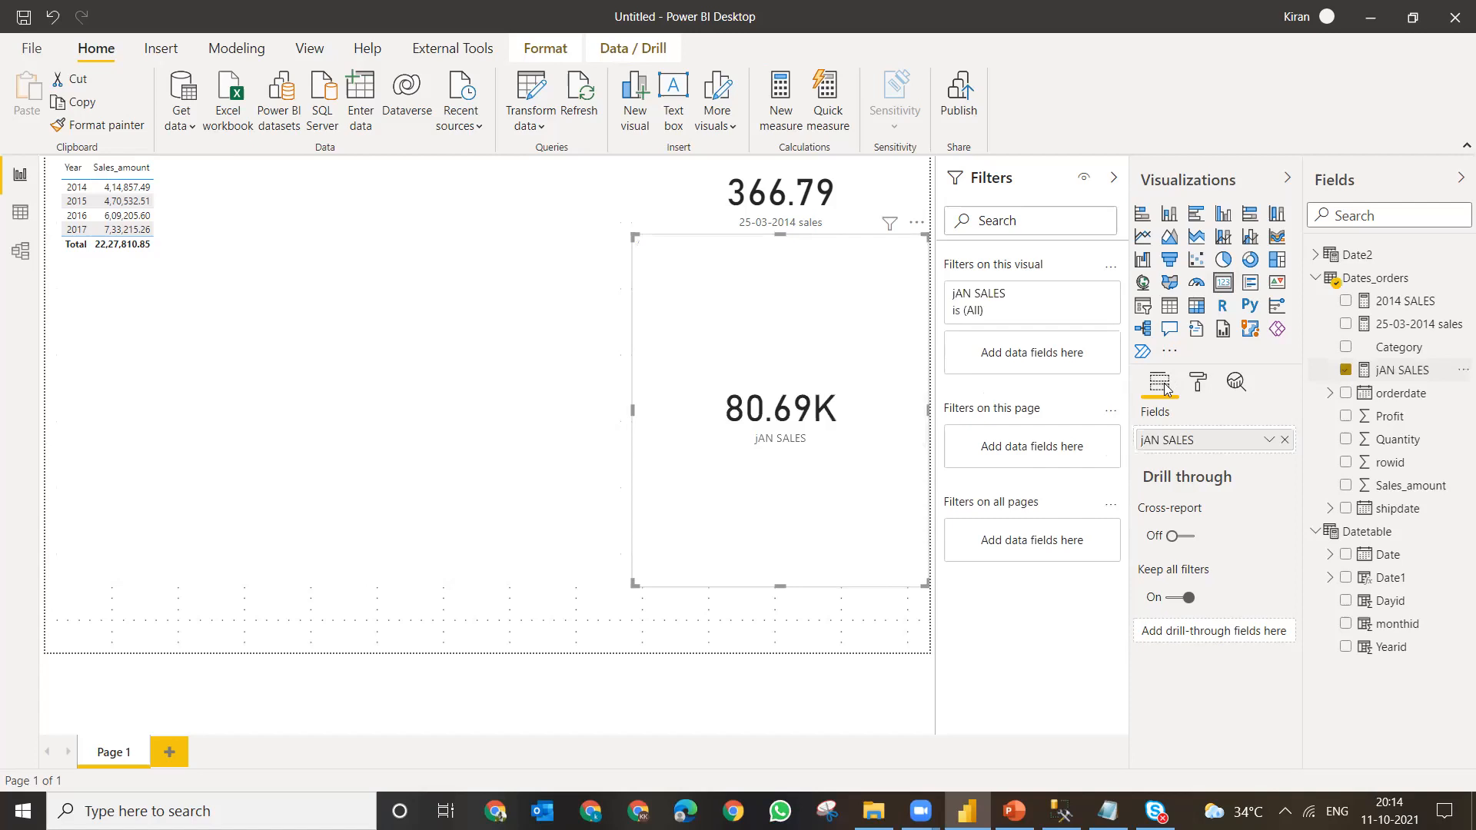
drag(773, 585, 788, 433)
drag(778, 233, 788, 273)
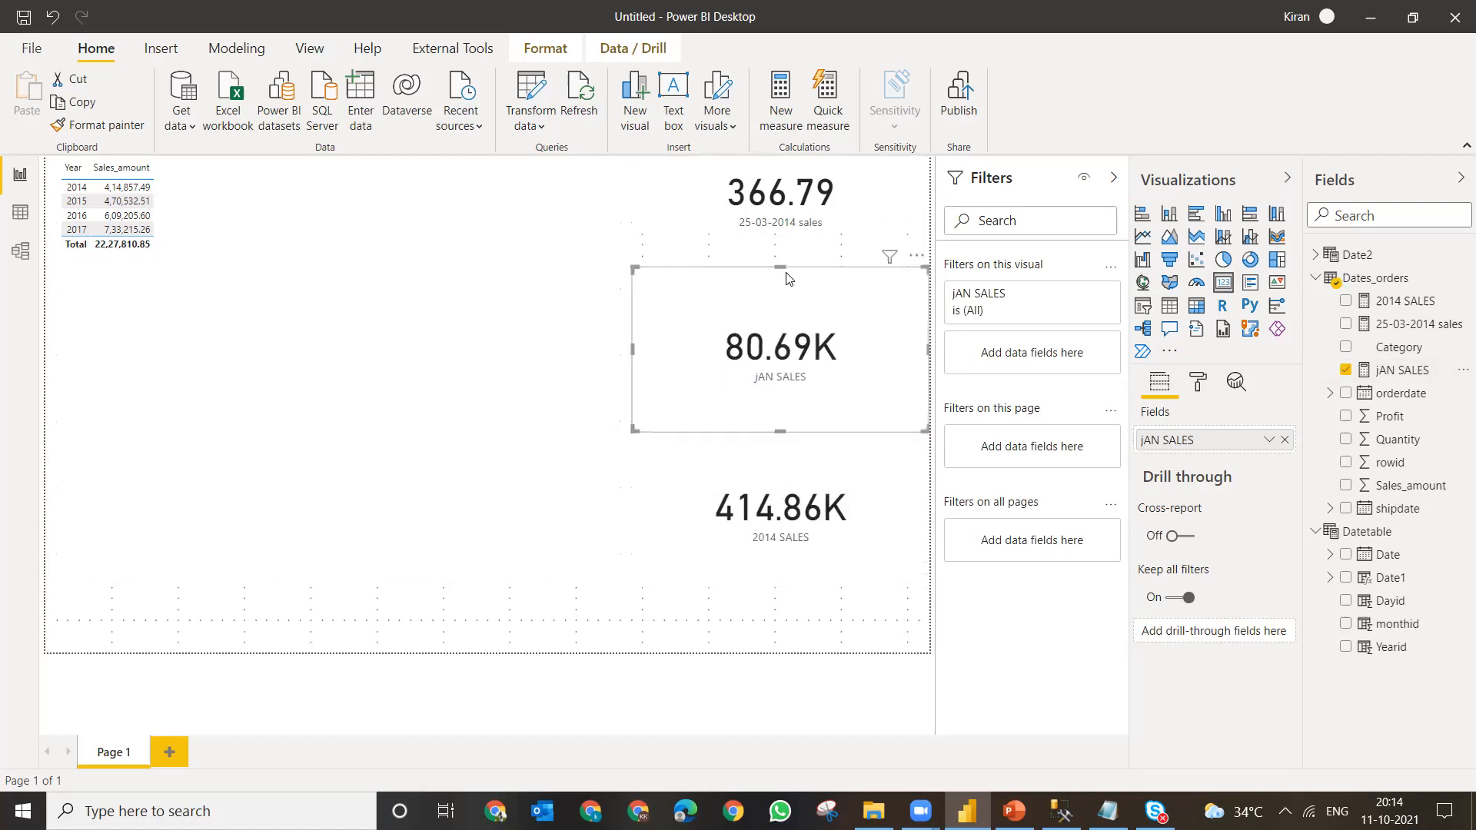
- Open the options of the orderdate field used in the Year and Sales_amount table visual
click(345, 276)
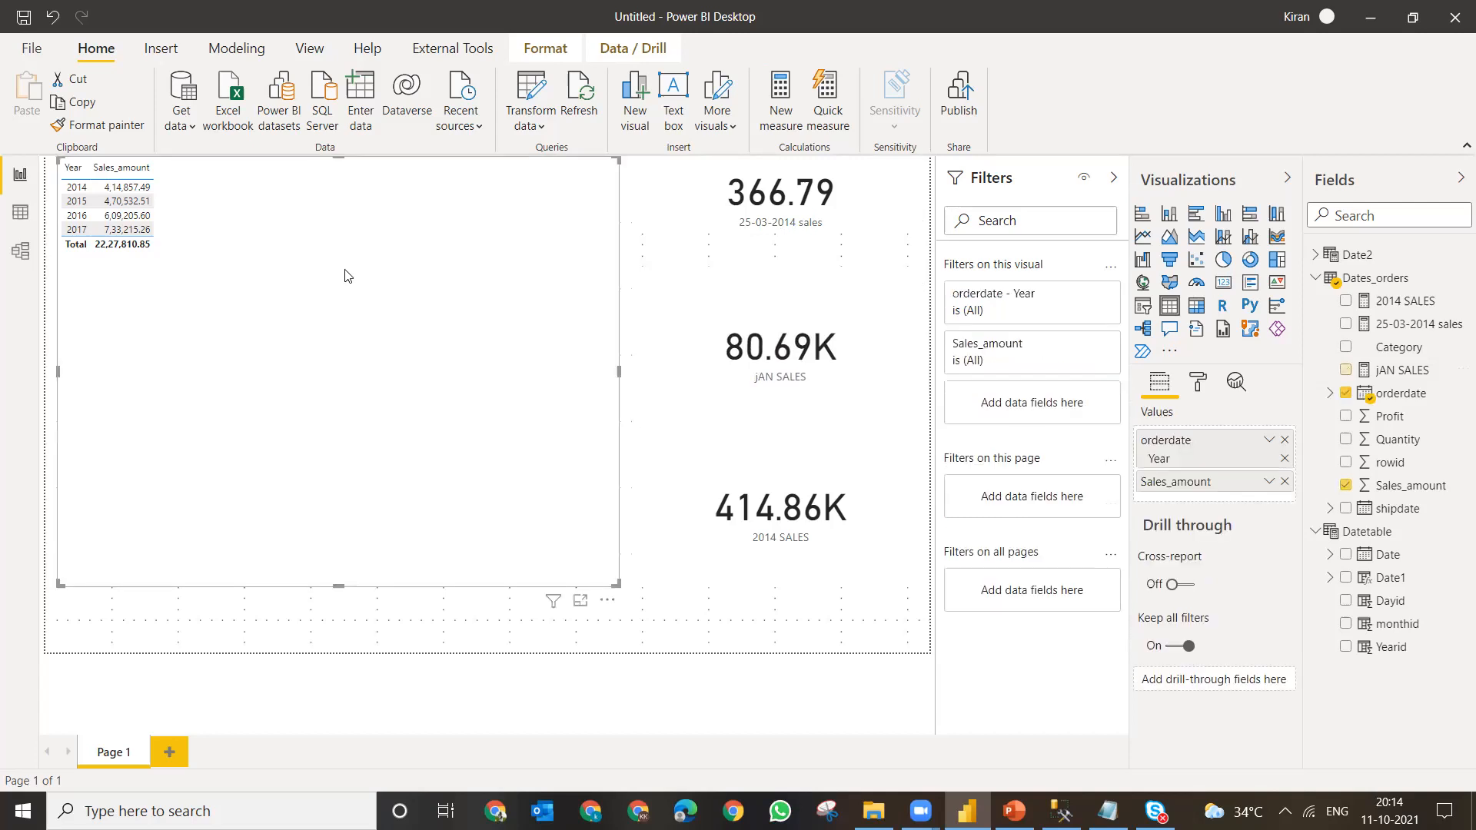
click(1270, 441)
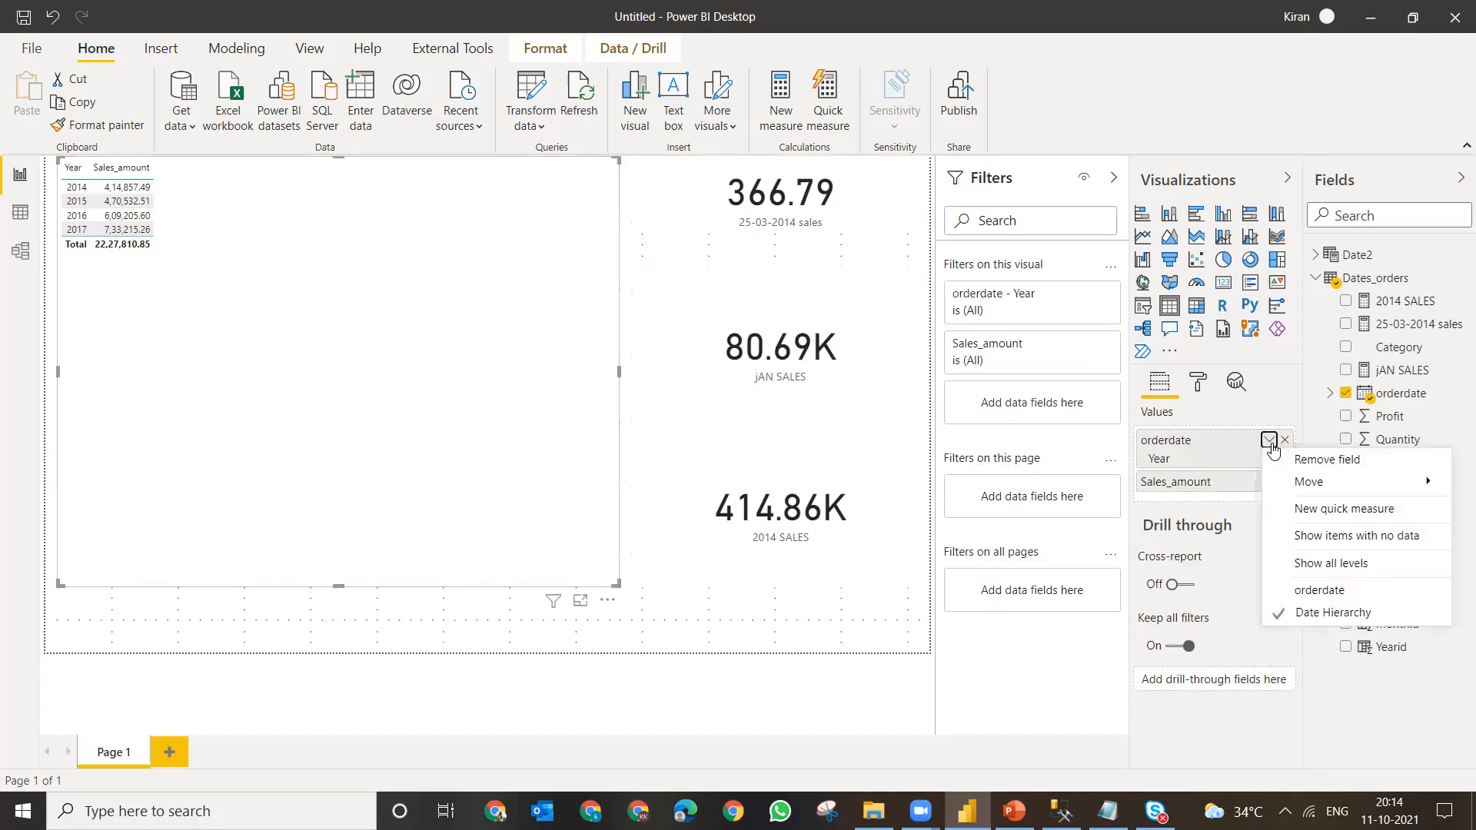
- Restore the orderdate date hierarchy in the table visual and remove Year, Quarter and Day so only Month remains
click(1312, 611)
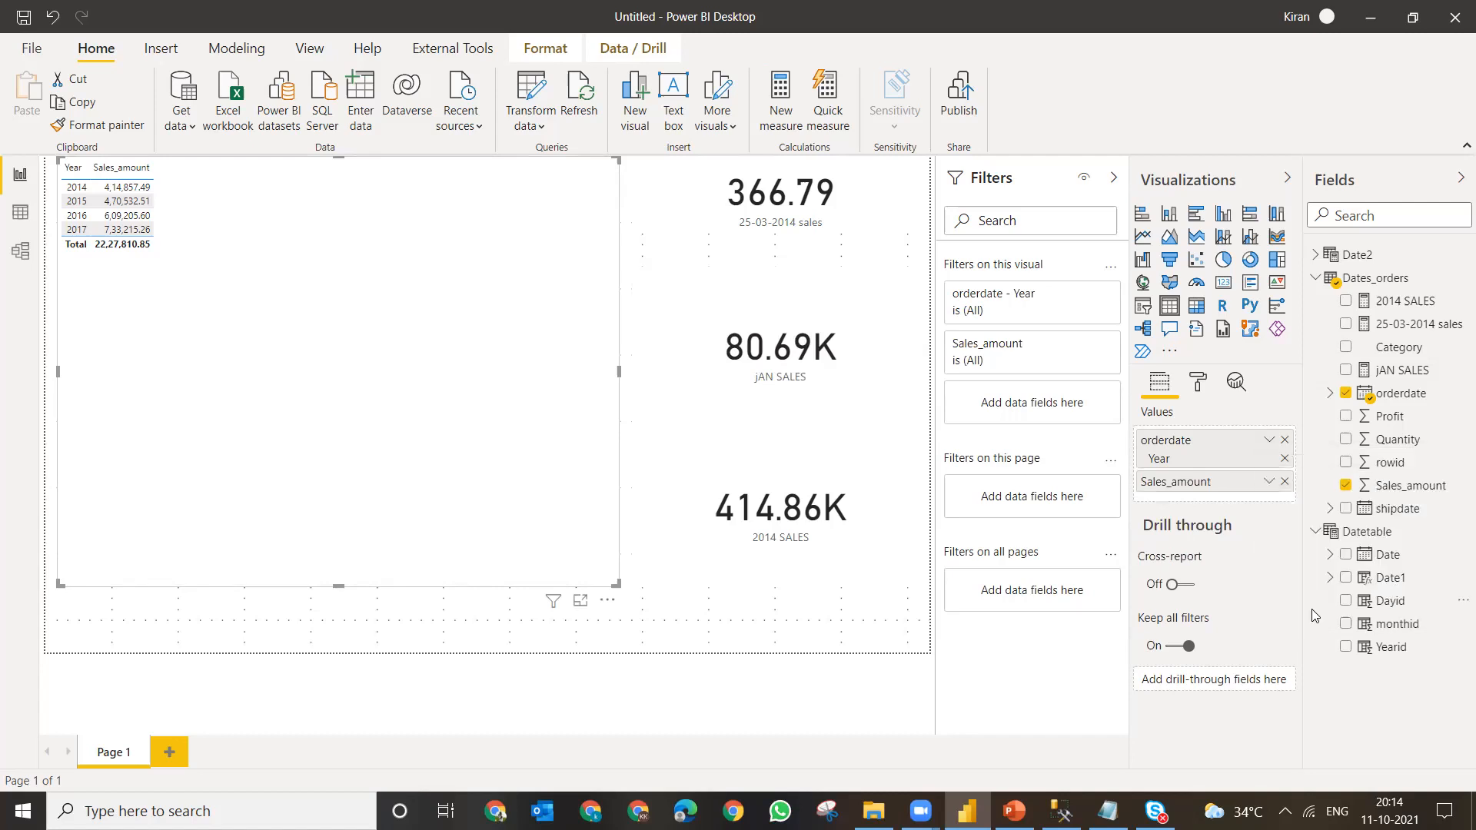
click(1285, 458)
click(1285, 459)
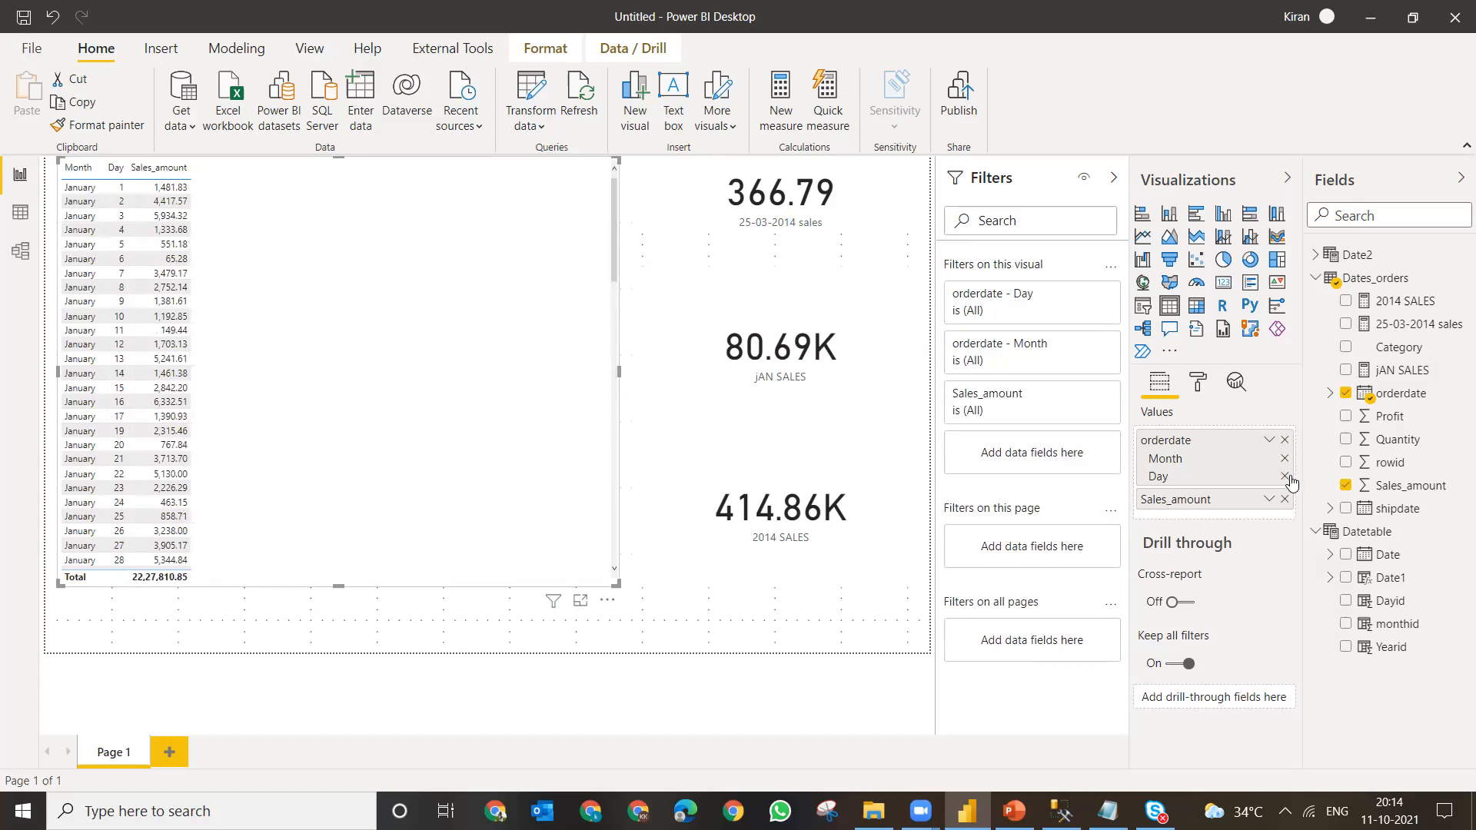
click(1285, 476)
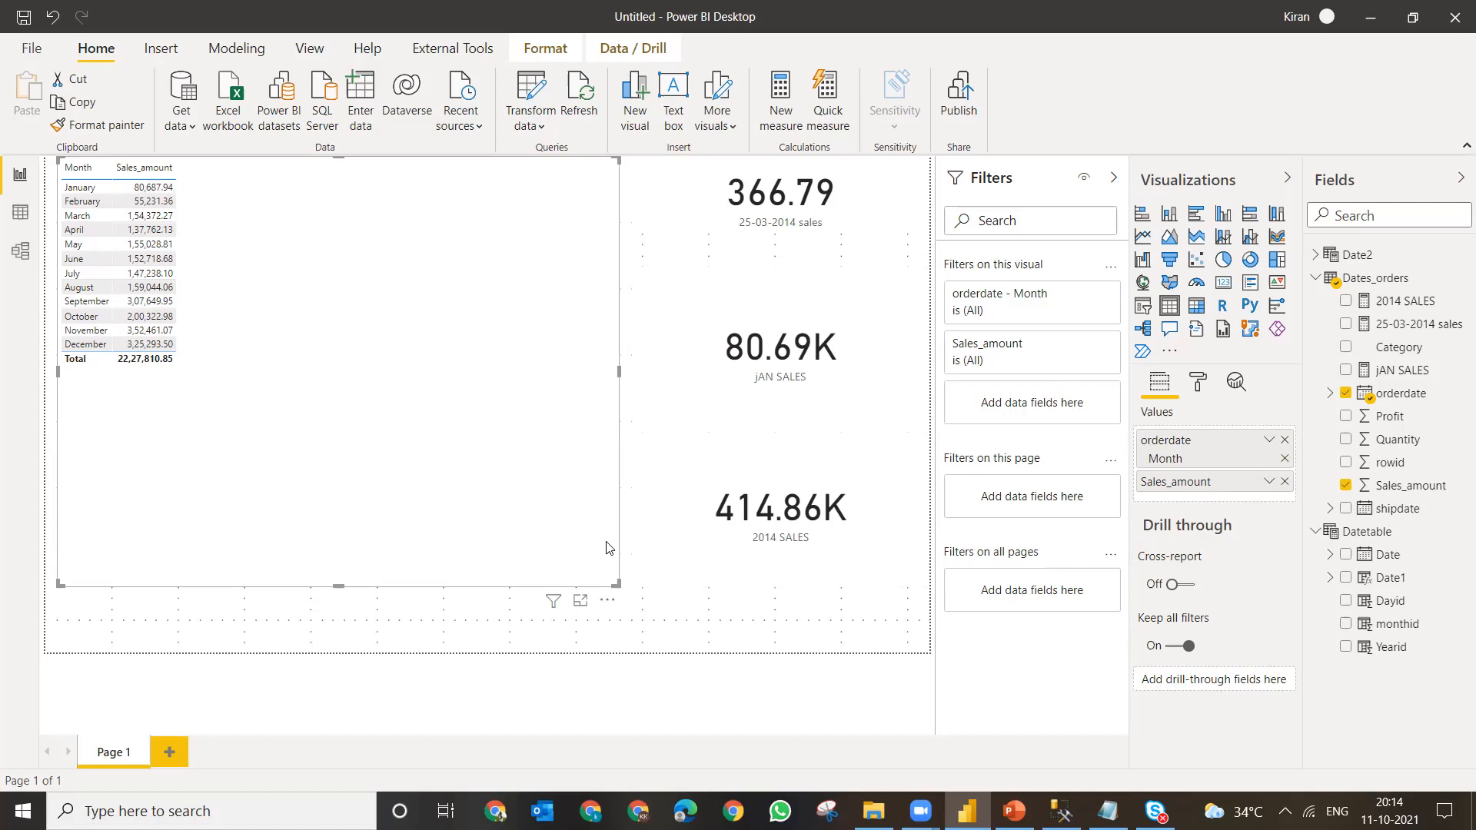
- Create a Dates_orders measure named DAY 15 SALES, starting its formula with CALCULATE(SUM(Dates_orders[Sales_amount]),
right_click(1403, 271)
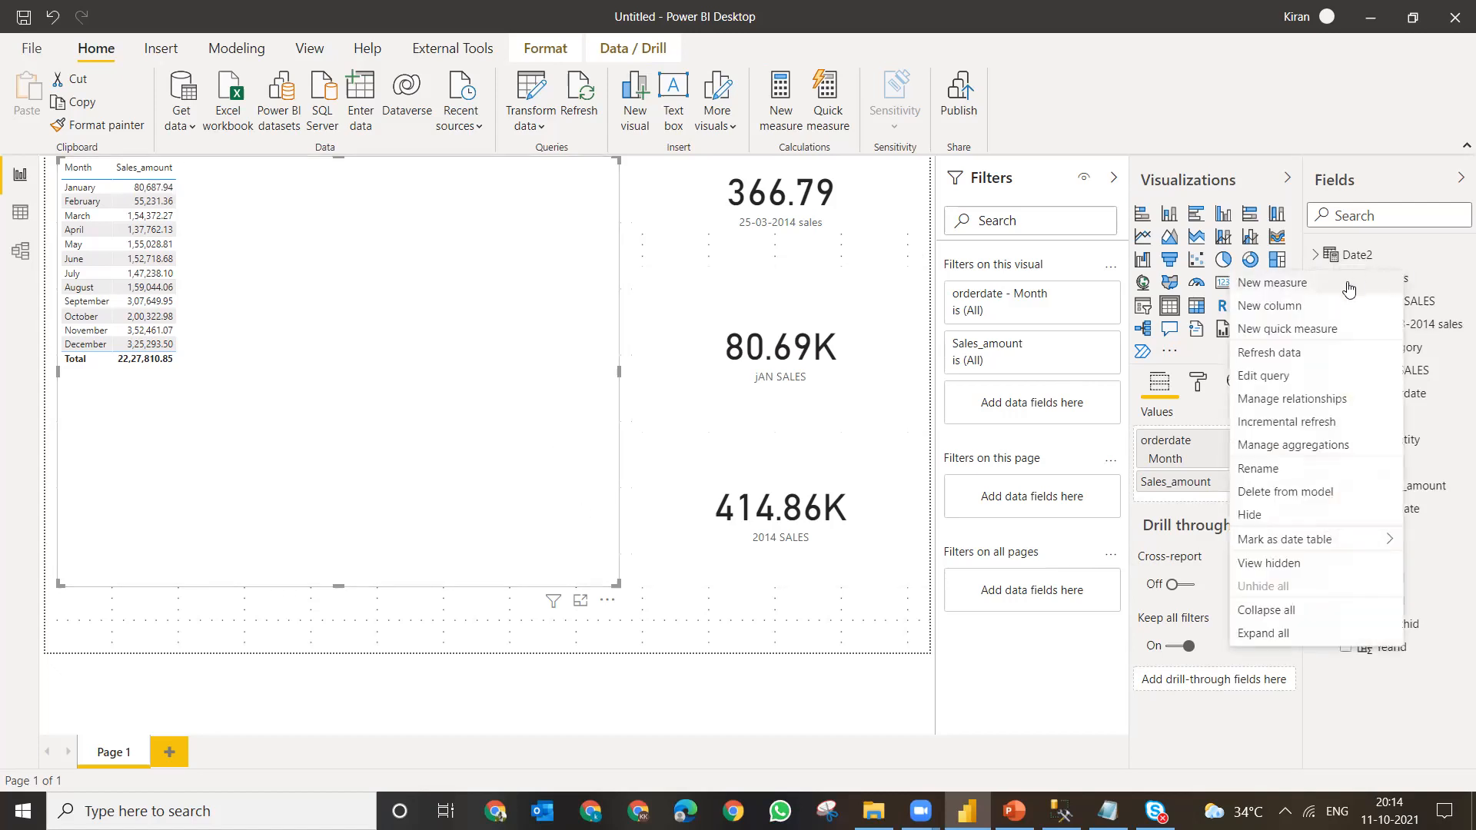
click(1318, 289)
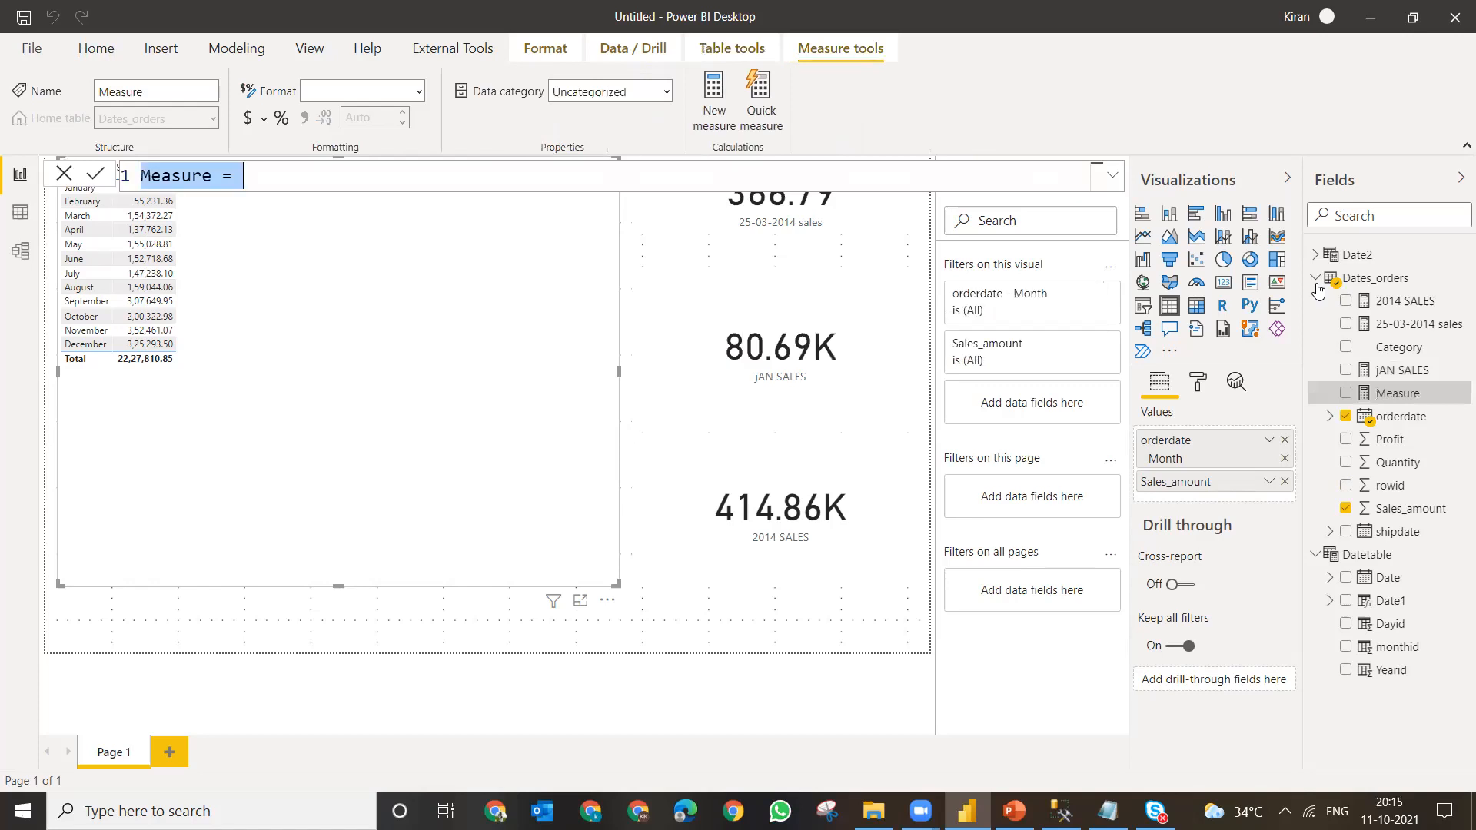
text(da)
key(BackSpace)
key(BackSpace)
text(DAY)
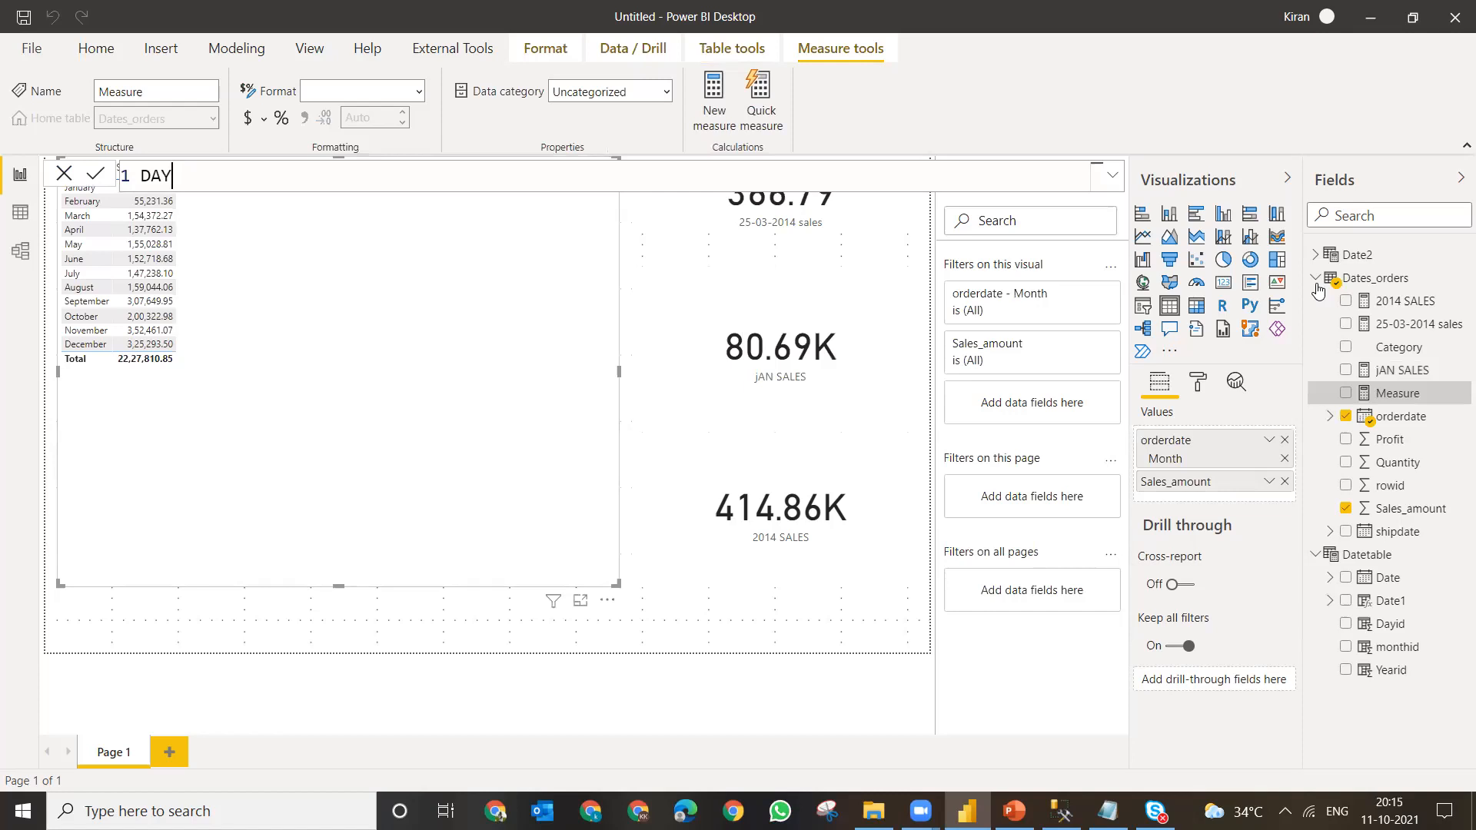
text( 15 D)
key(BackSpace)
text(SALES = CA)
key(Tab)
text(SUM(Sal)
key(Tab)
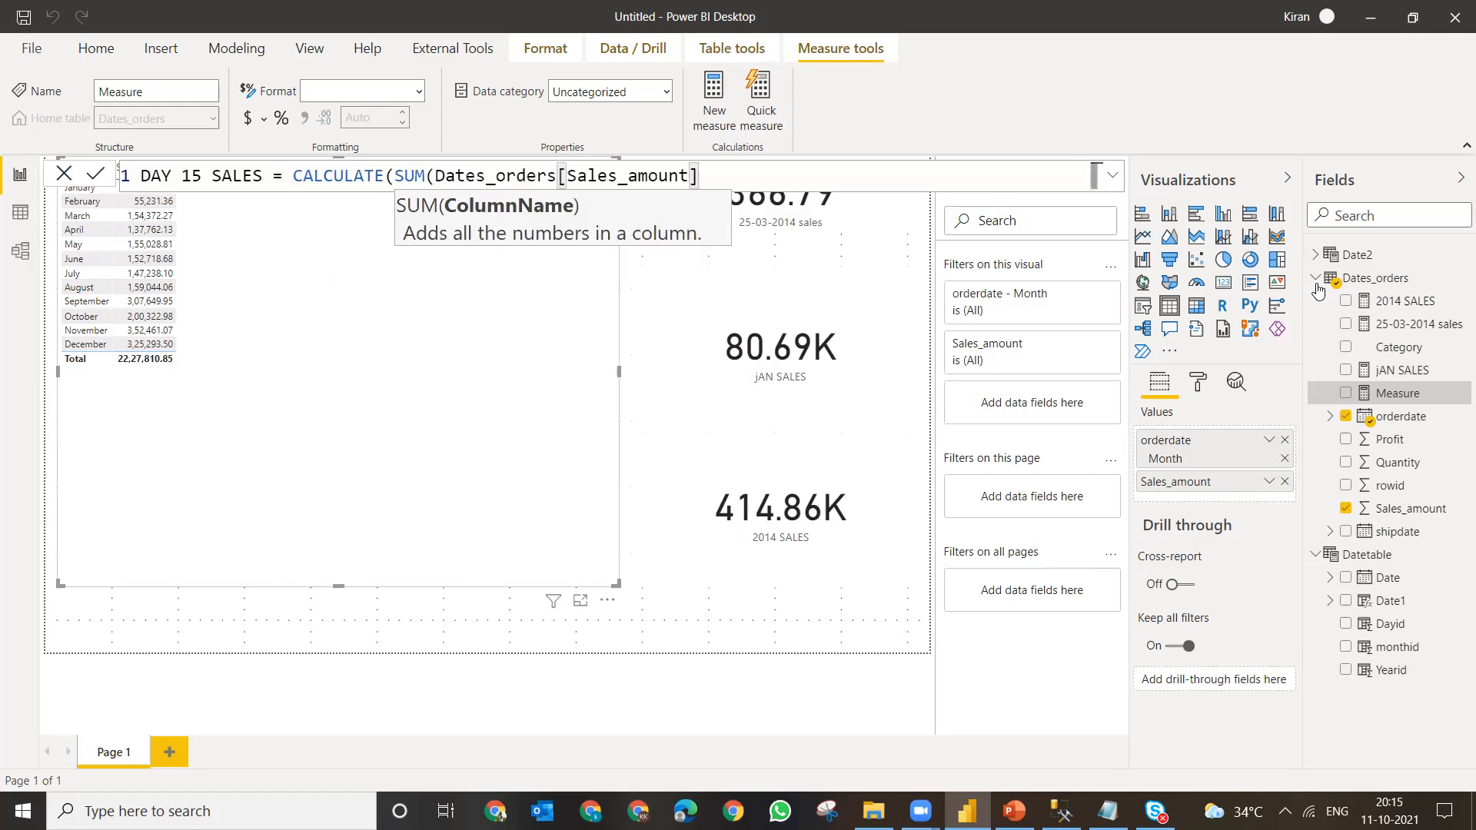
text(),)
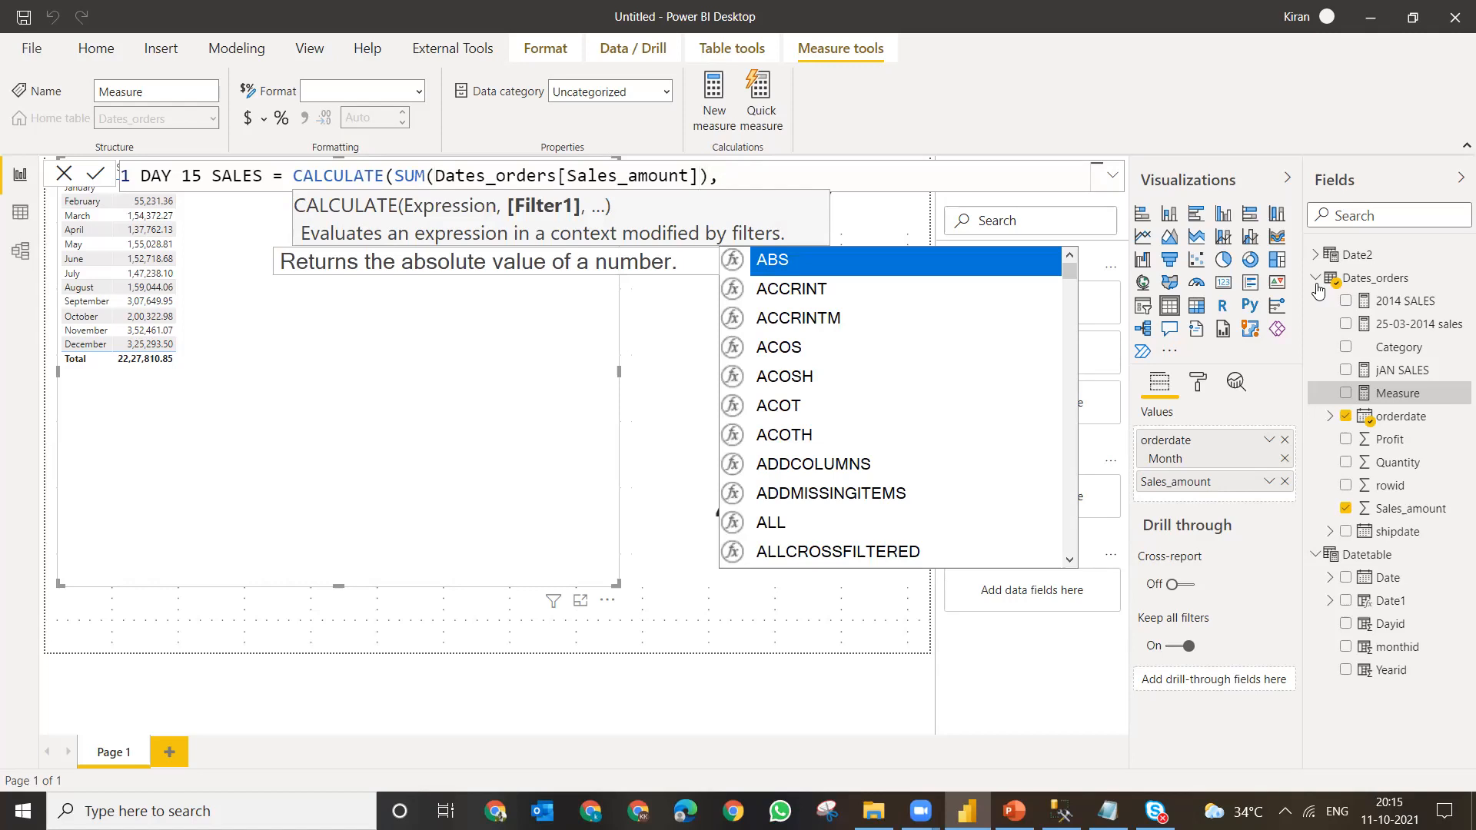
- Complete the measure formula with the filter DAY(Dates_orders[orderdate])=15 and the closing parenthesis
text(DAY()
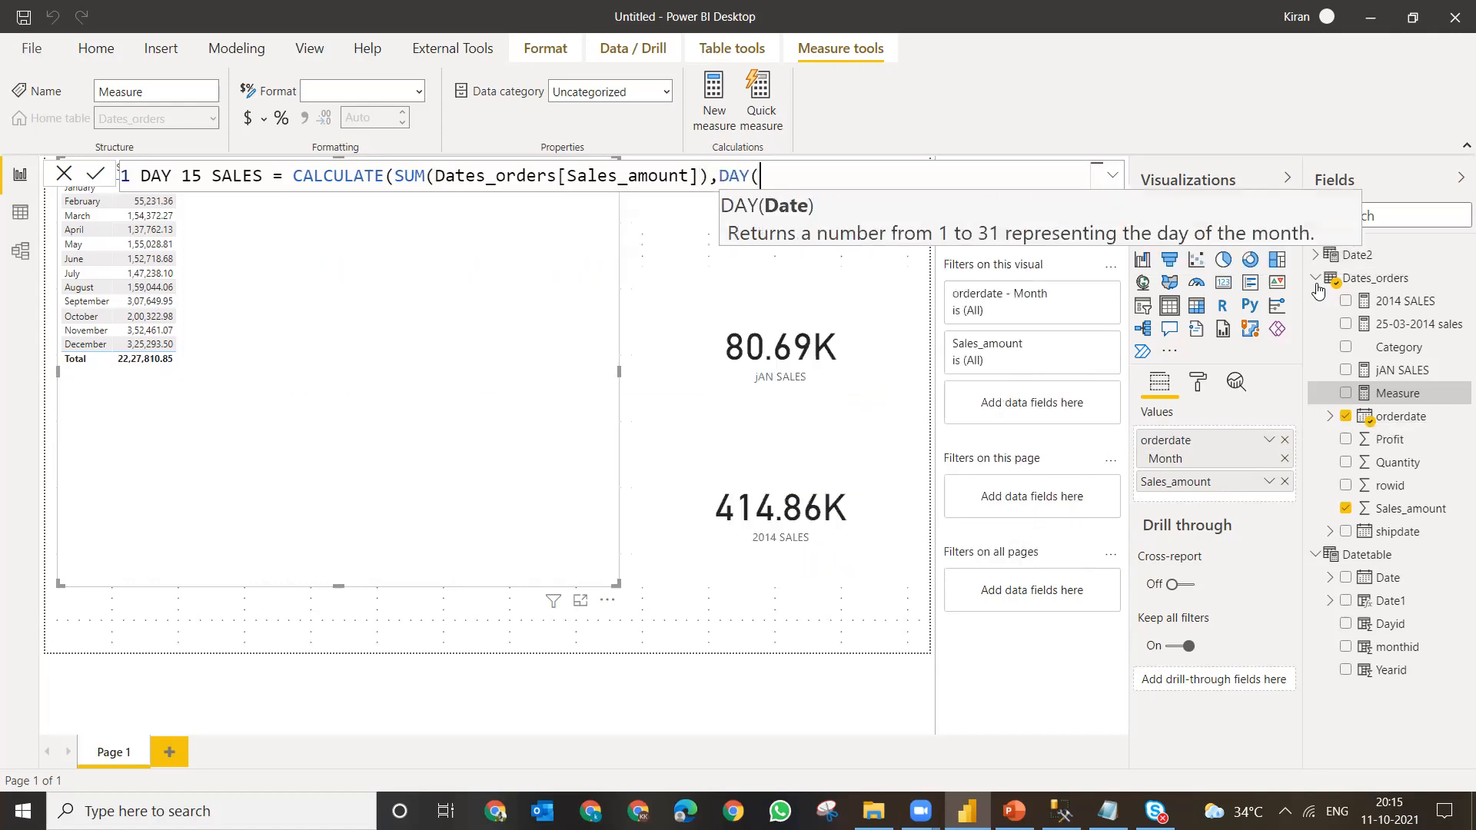
text(ORD)
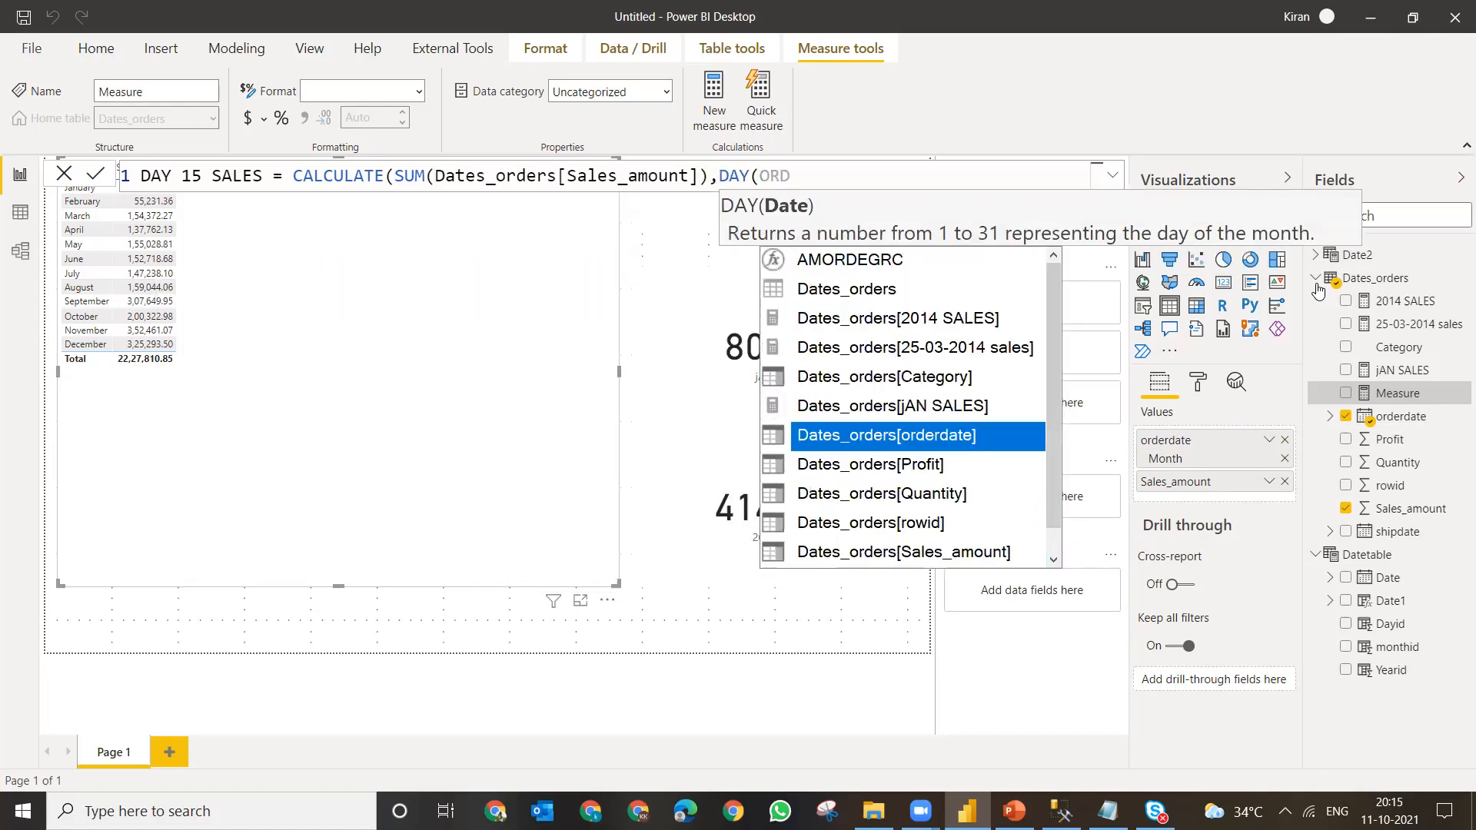
key(Up)
key(Up)
key(Up)
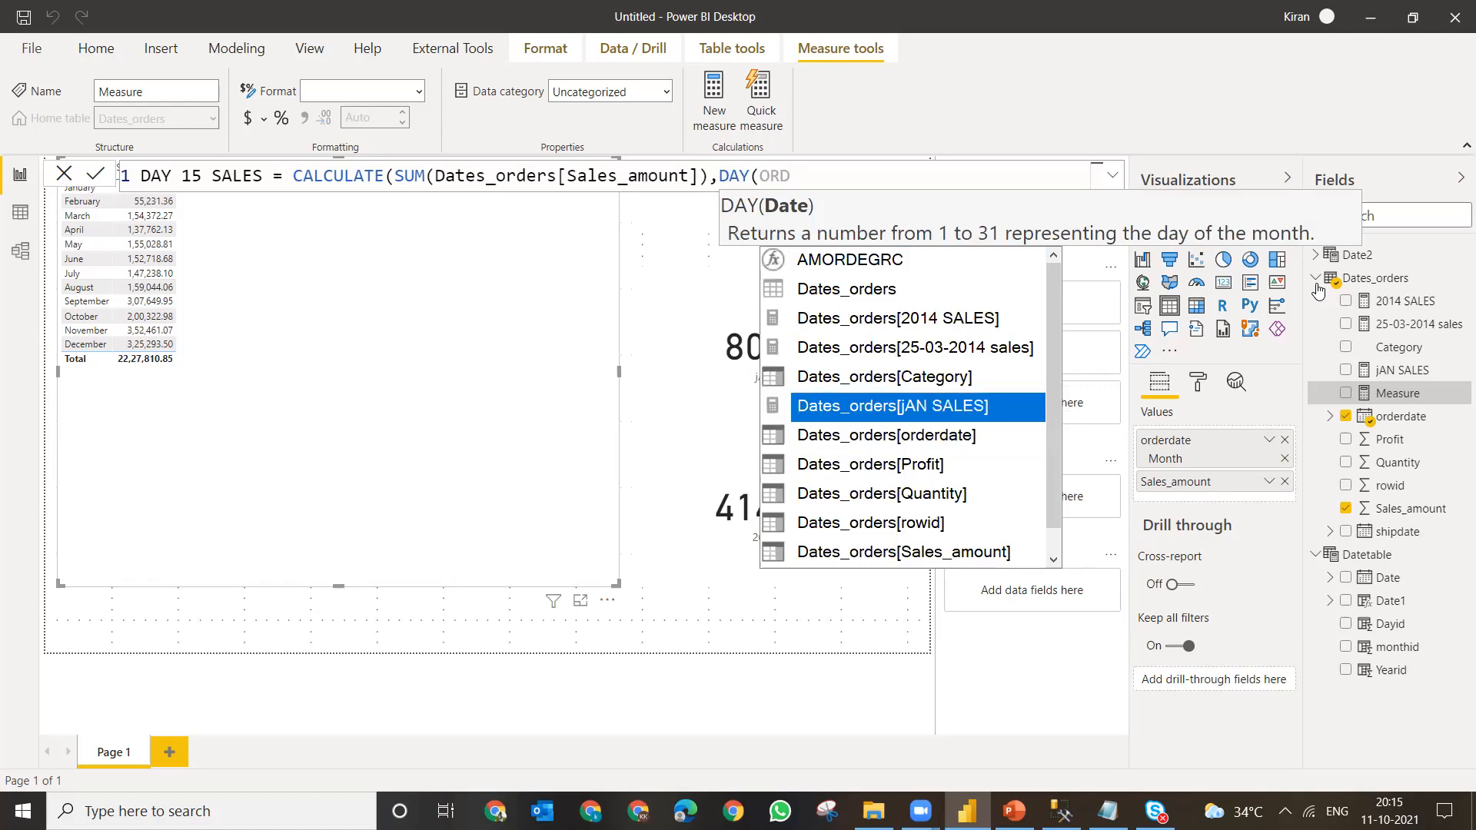
key(Up)
key(Up)
key(Up)
key(Down)
key(Down)
key(Down)
key(Down)
key(Down)
key(Down)
key(Down)
key(Down)
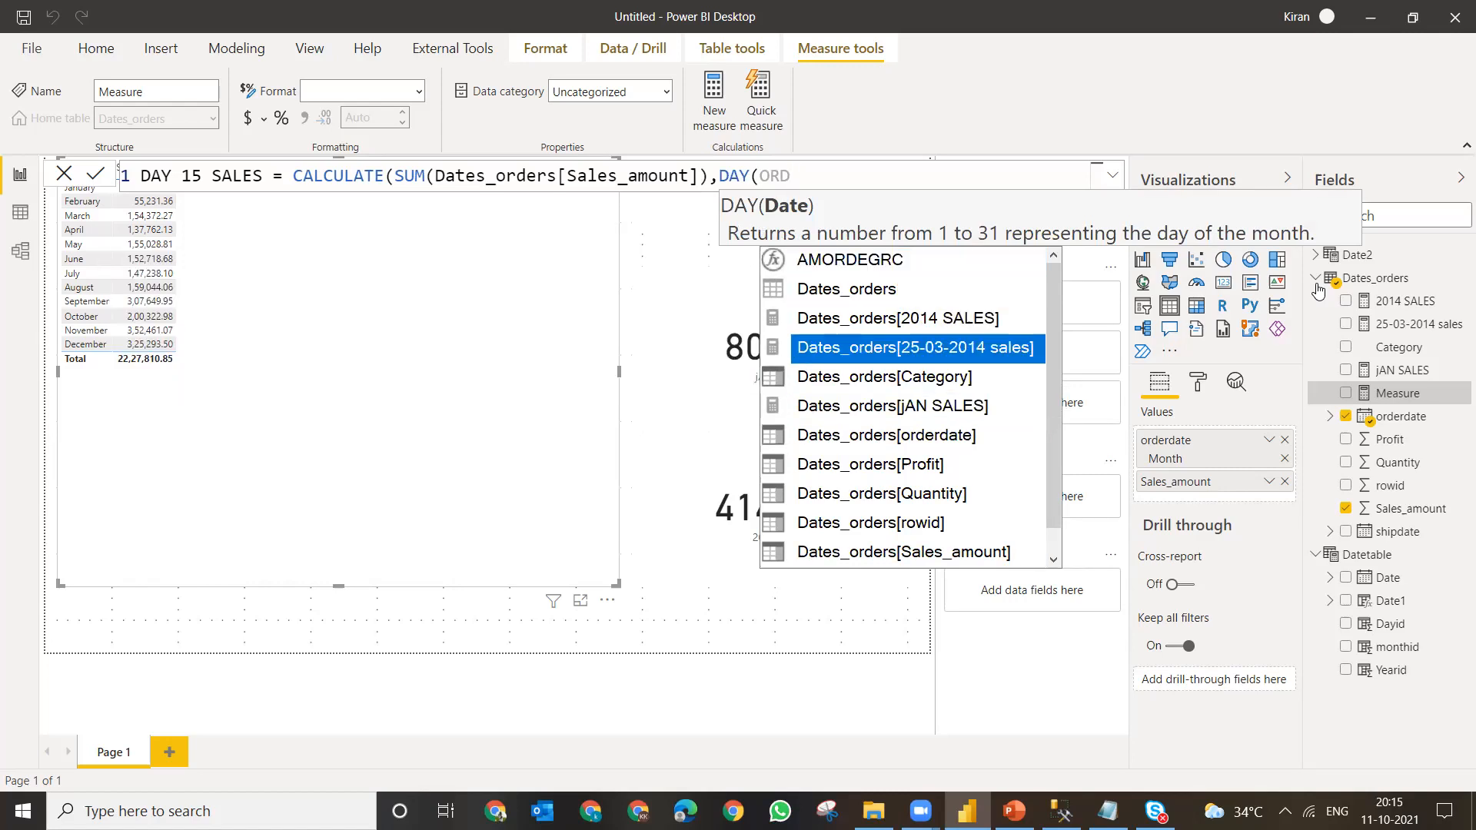
key(Down)
key(Down)
key(Down)
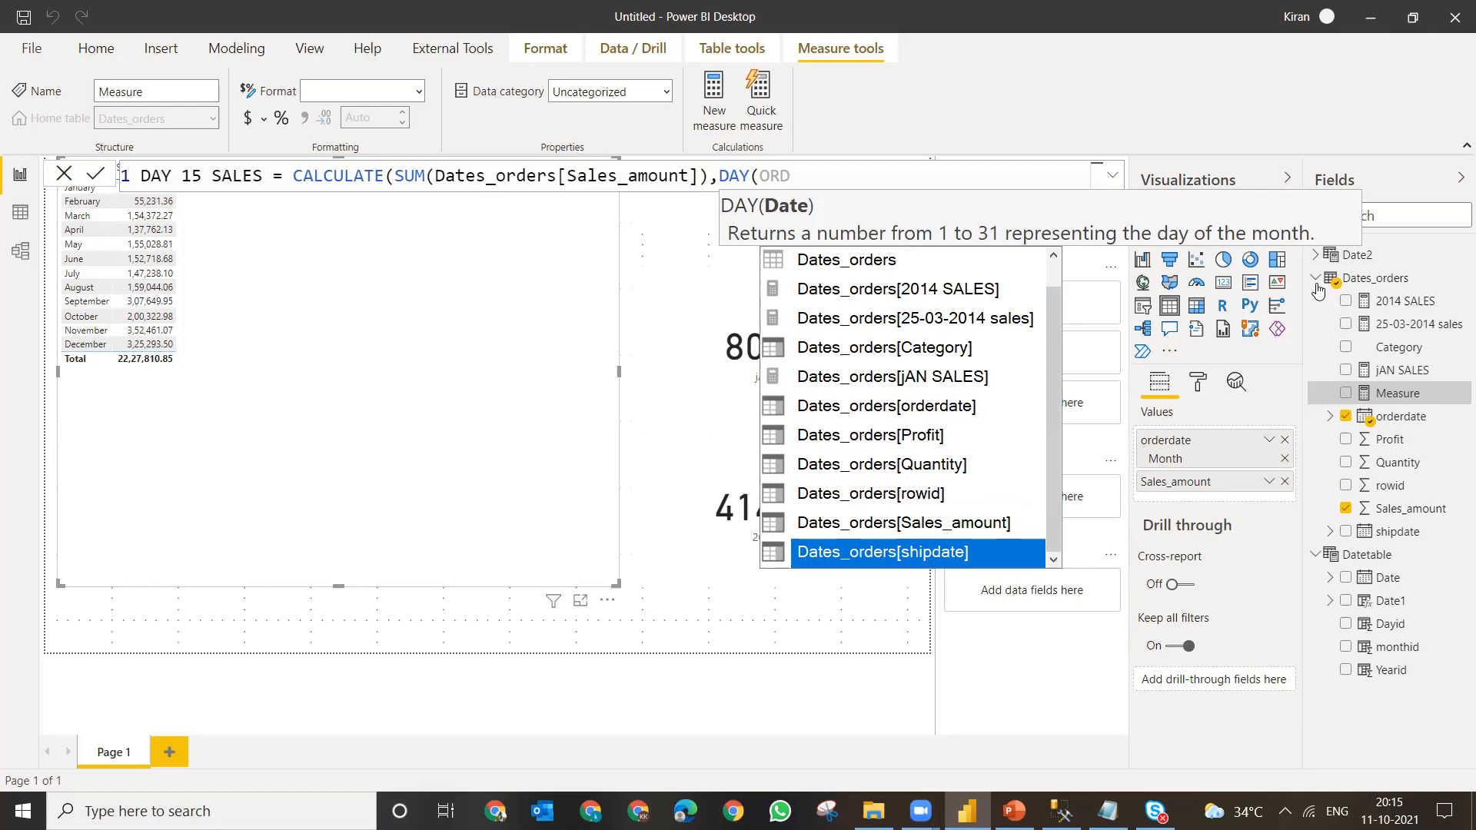
key(Up)
key(Up)
key(Down)
key(Up)
key(Up)
key(Up)
key(Up)
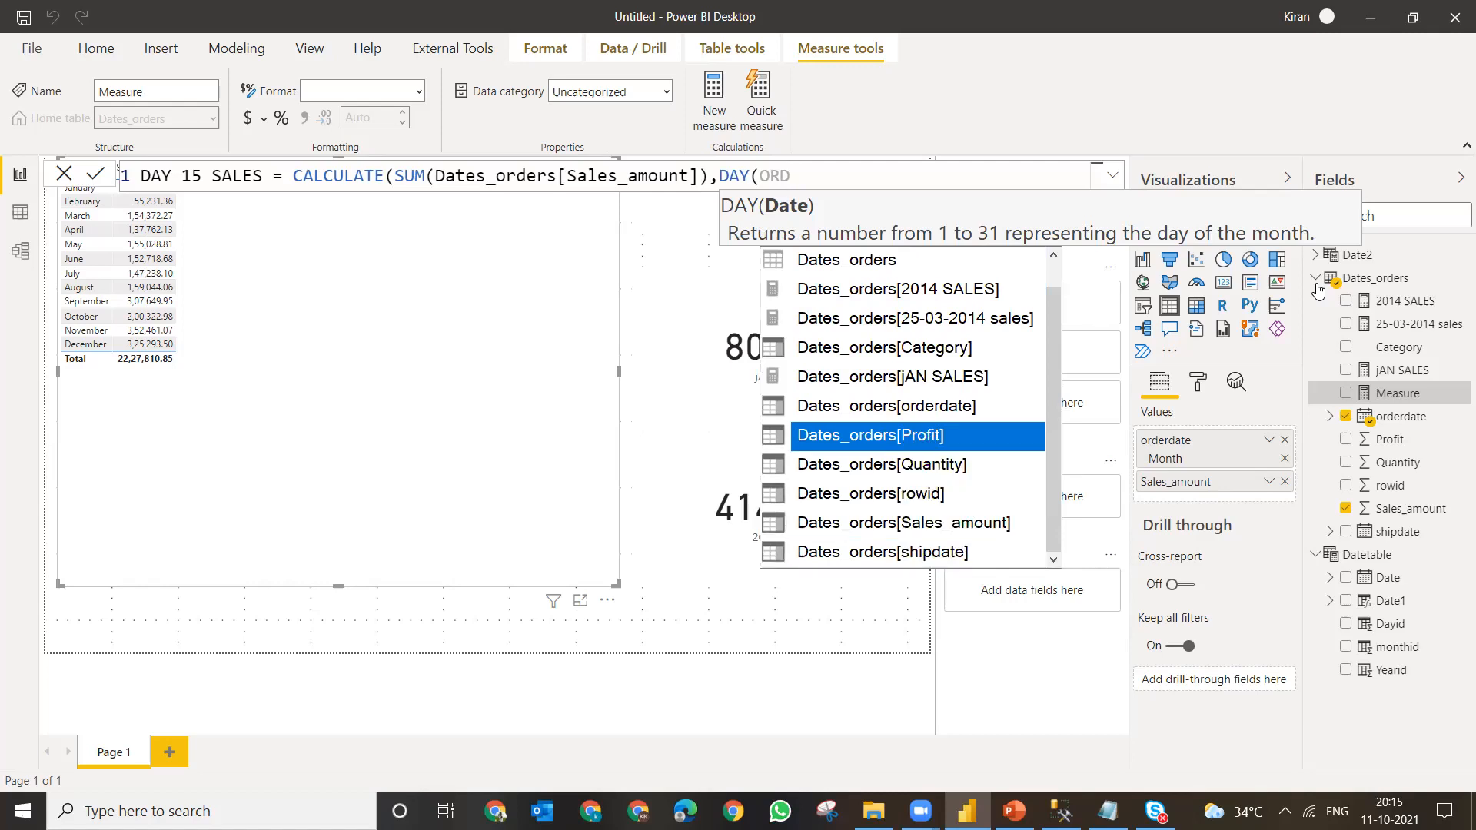
key(Tab)
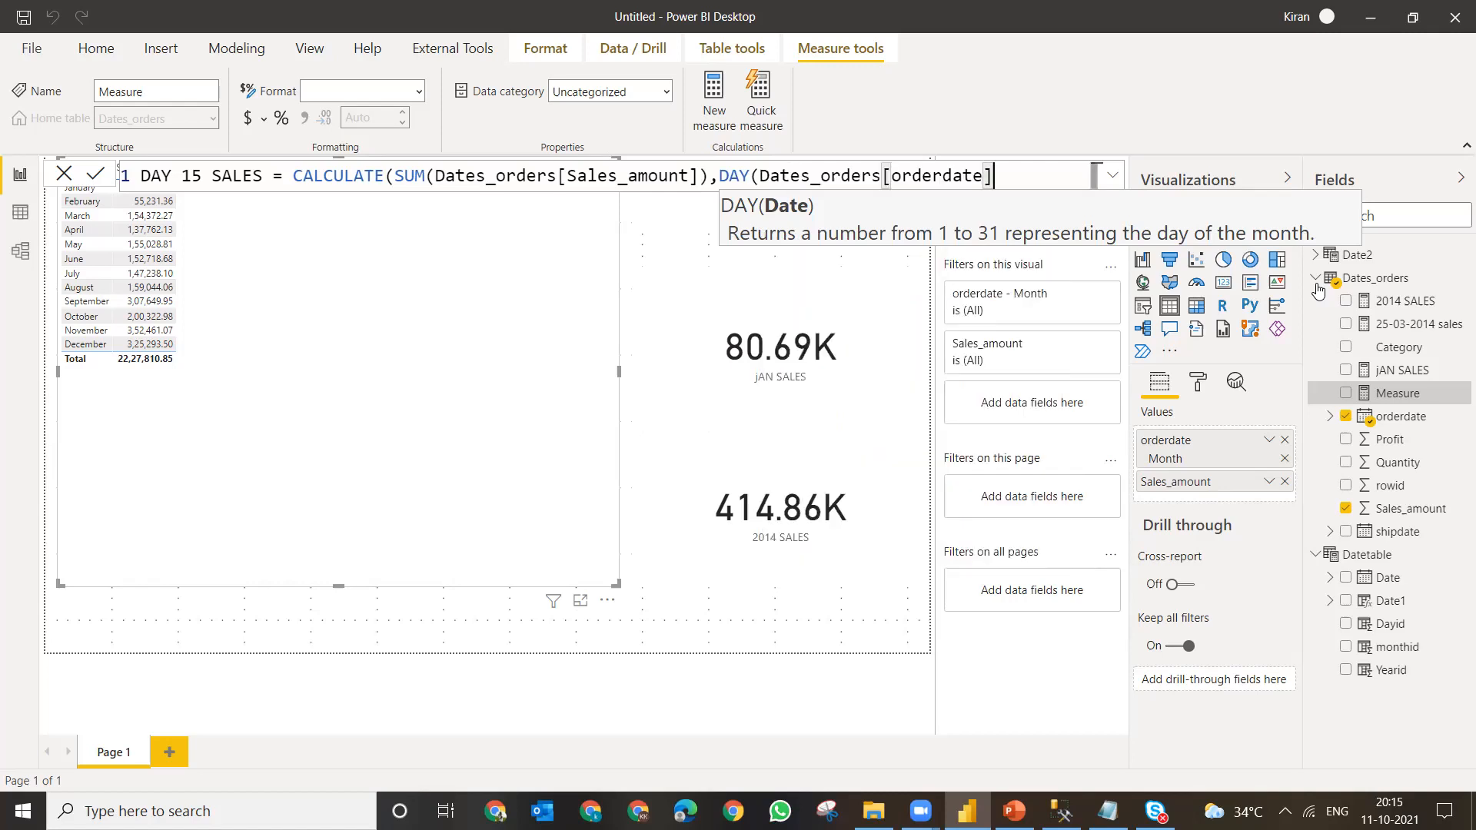
text()=15))
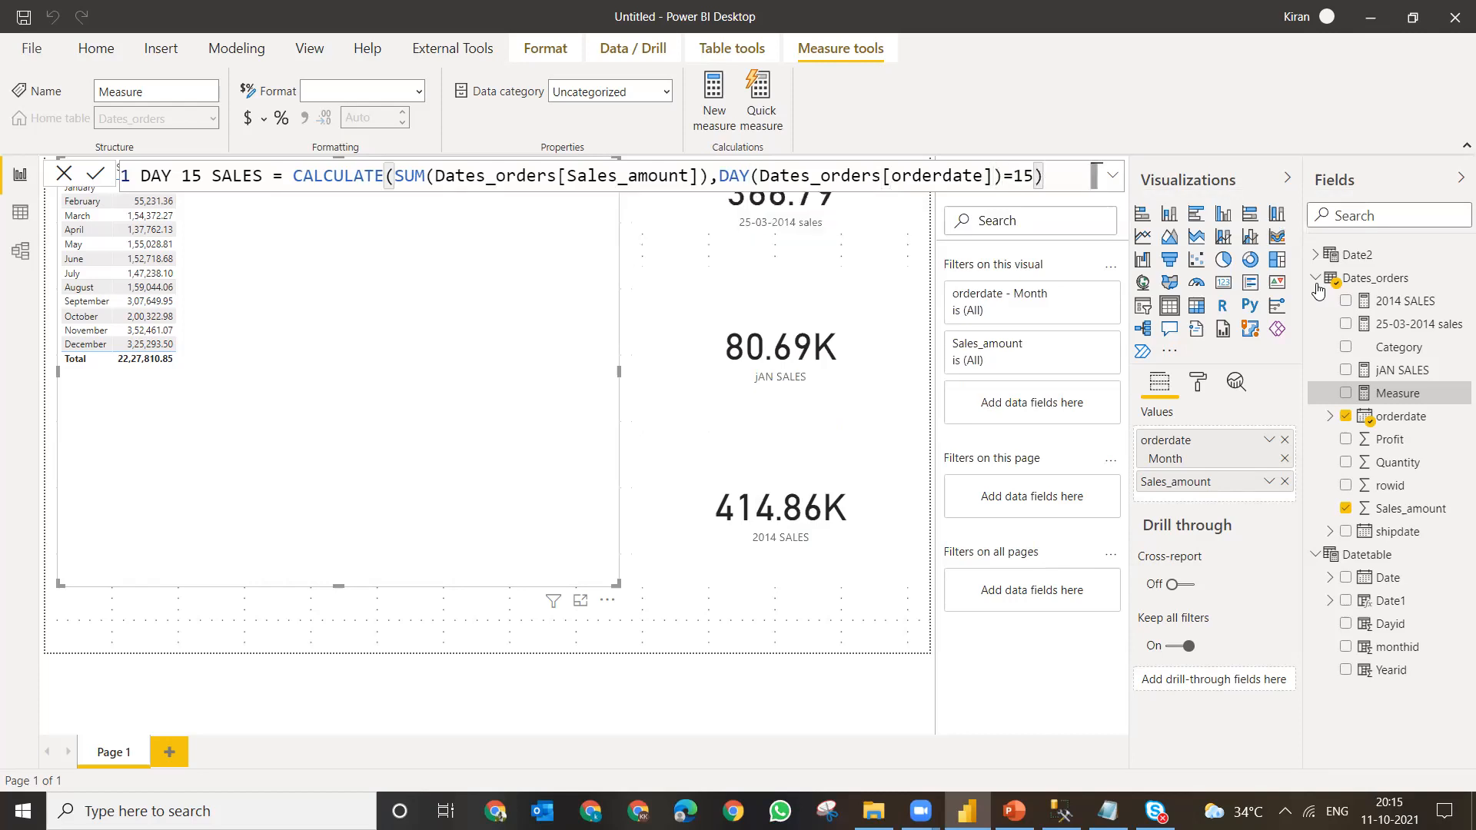
- Enlarge the formula text and commit the DAY 15 SALES measure
key(ctrl+plus)
key(ctrl+plus)
key(ctrl+plus)
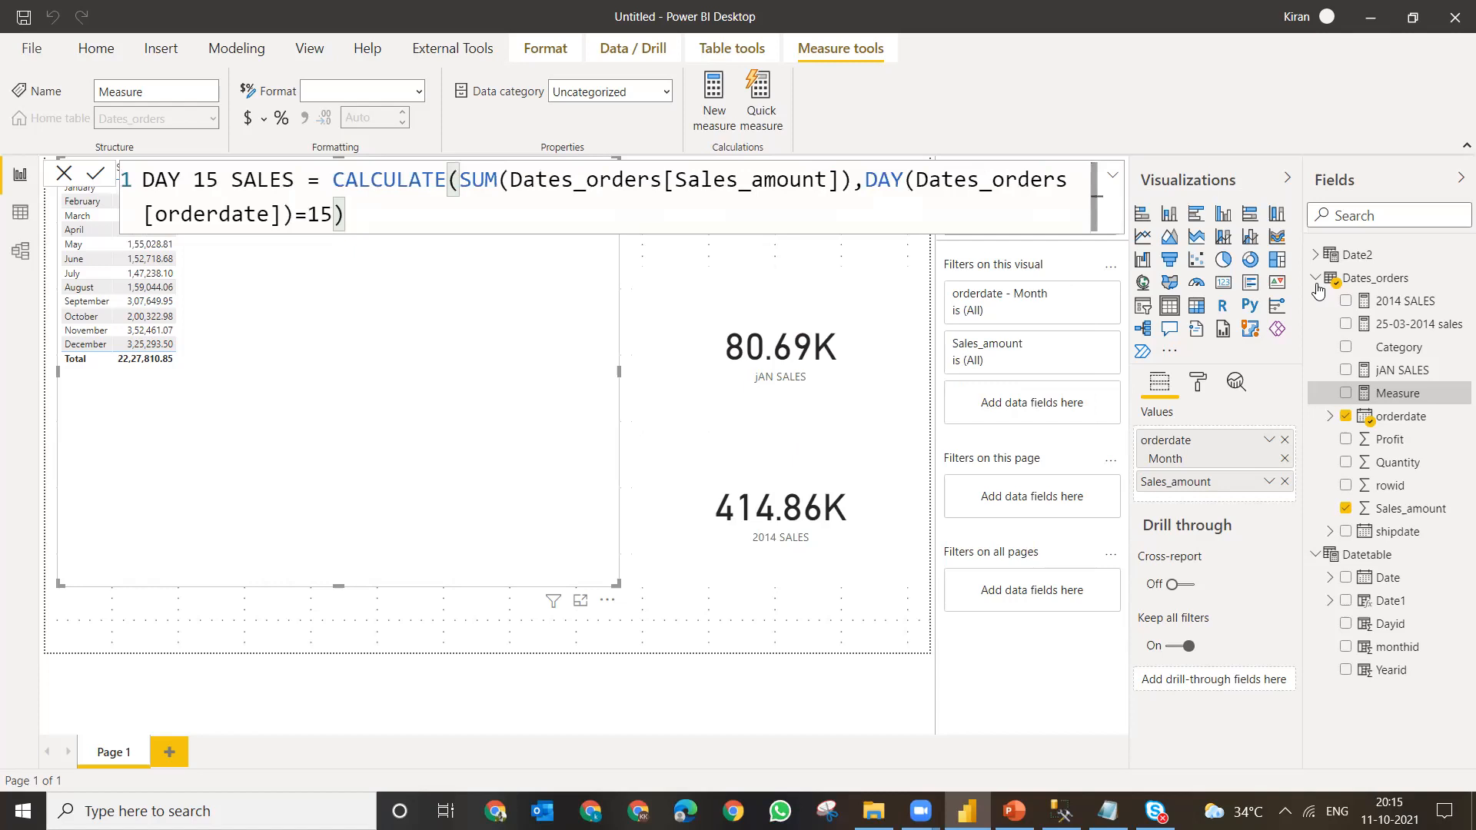
key(Return)
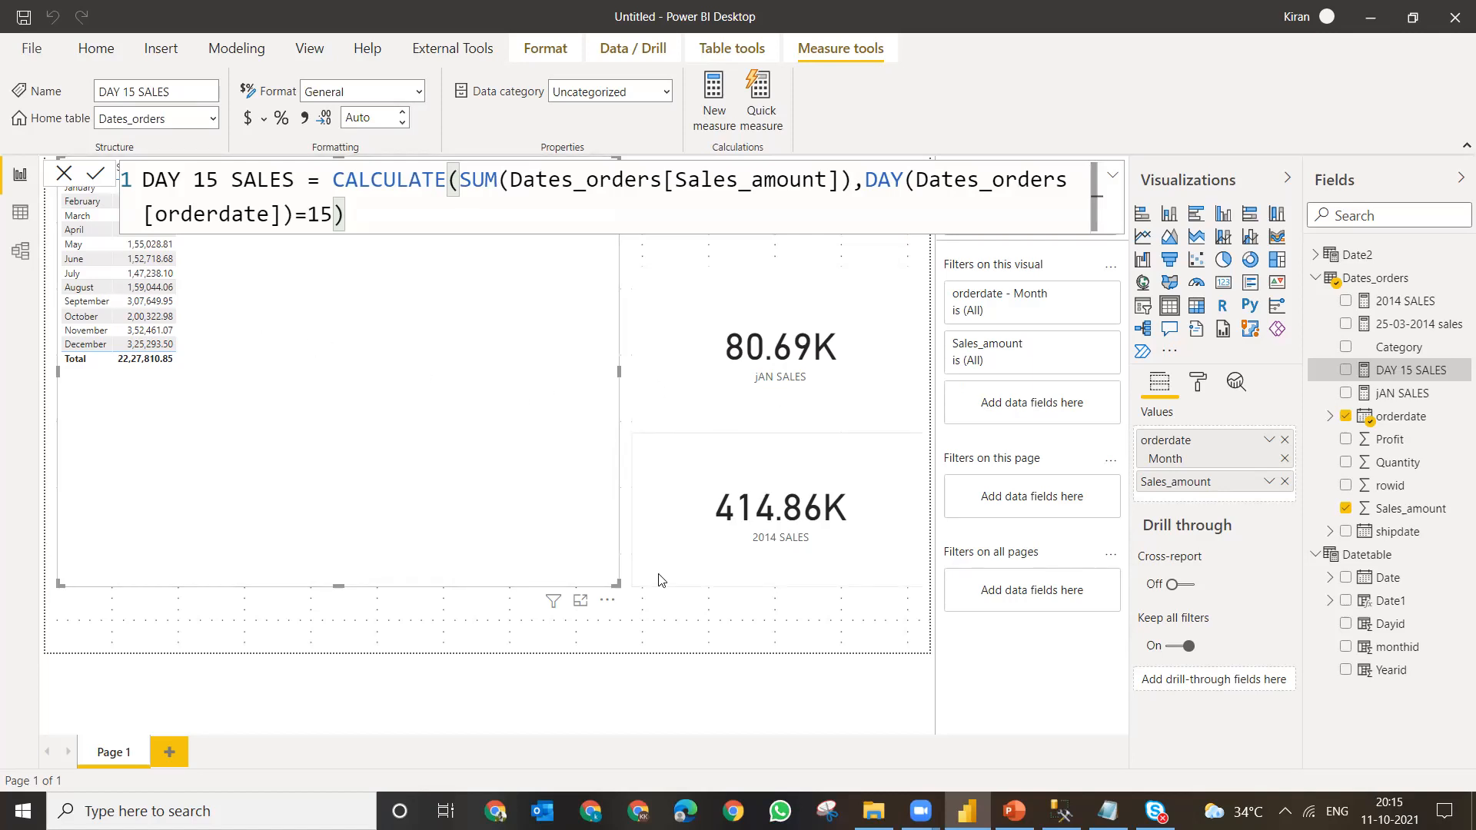
- Add a card visual showing the DAY 15 SALES measure and place it below the 2014 SALES card
click(673, 621)
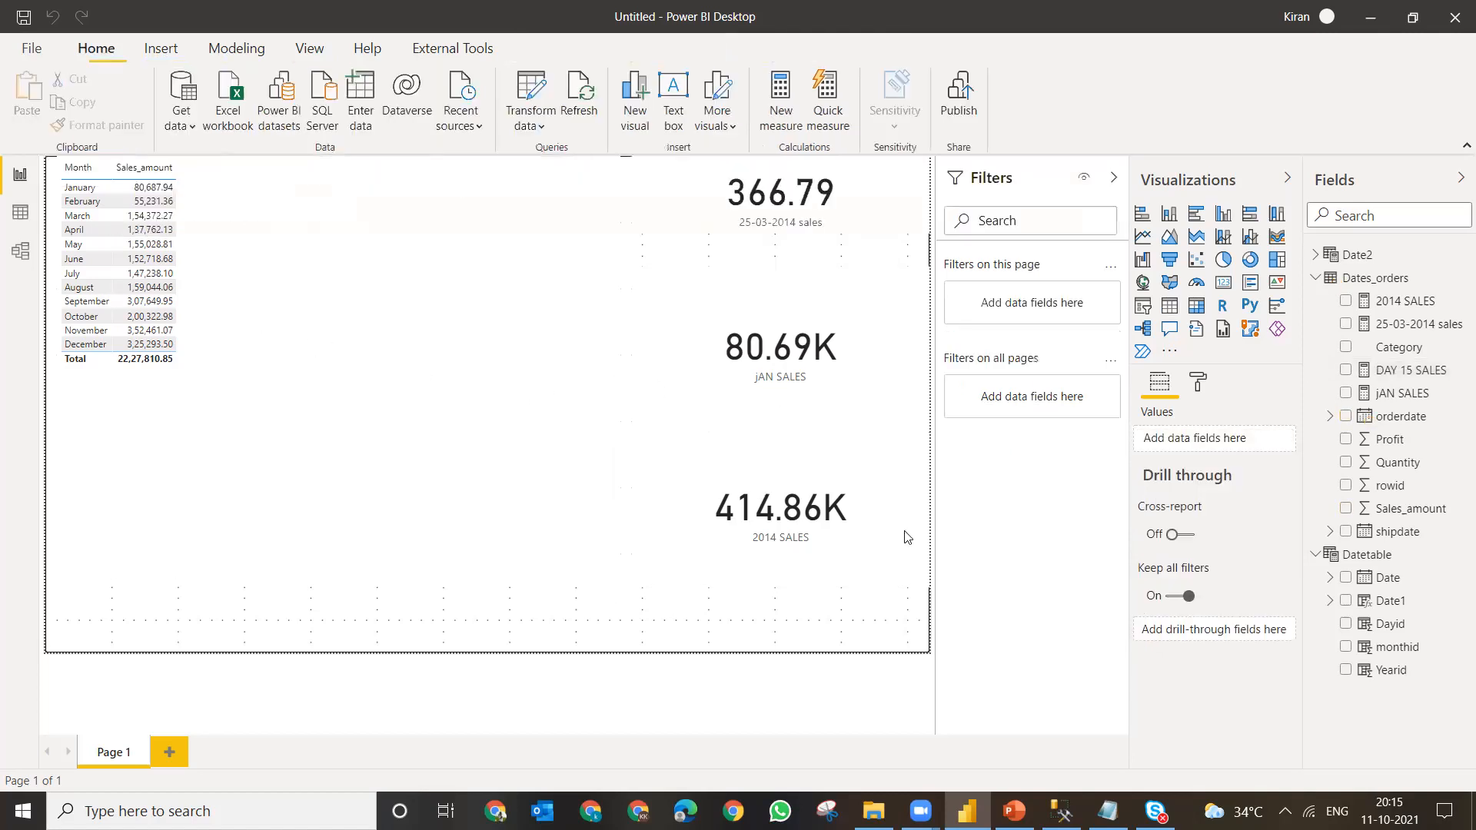
click(1224, 283)
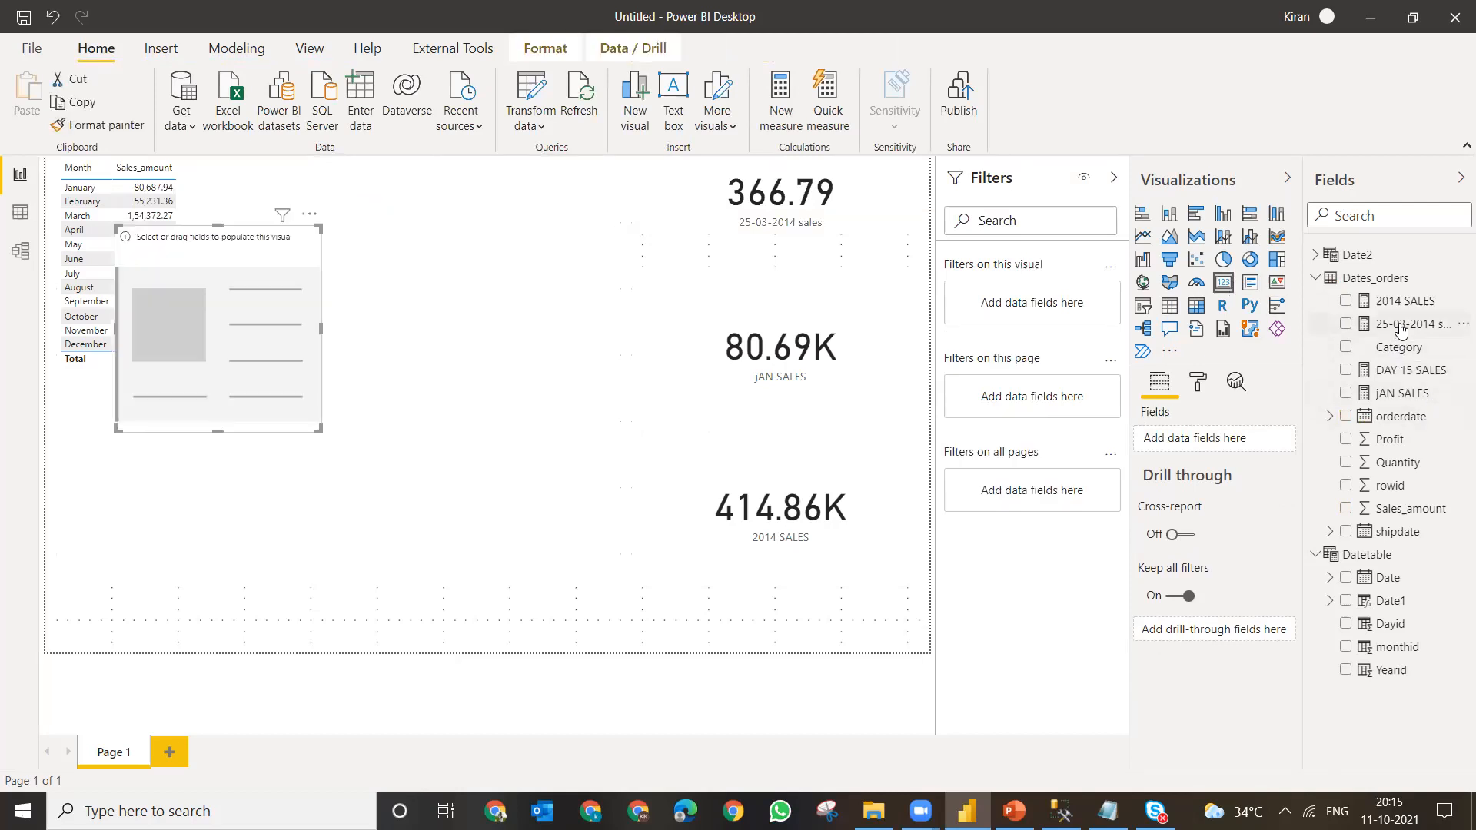
drag(1384, 372, 771, 531)
drag(750, 444, 799, 565)
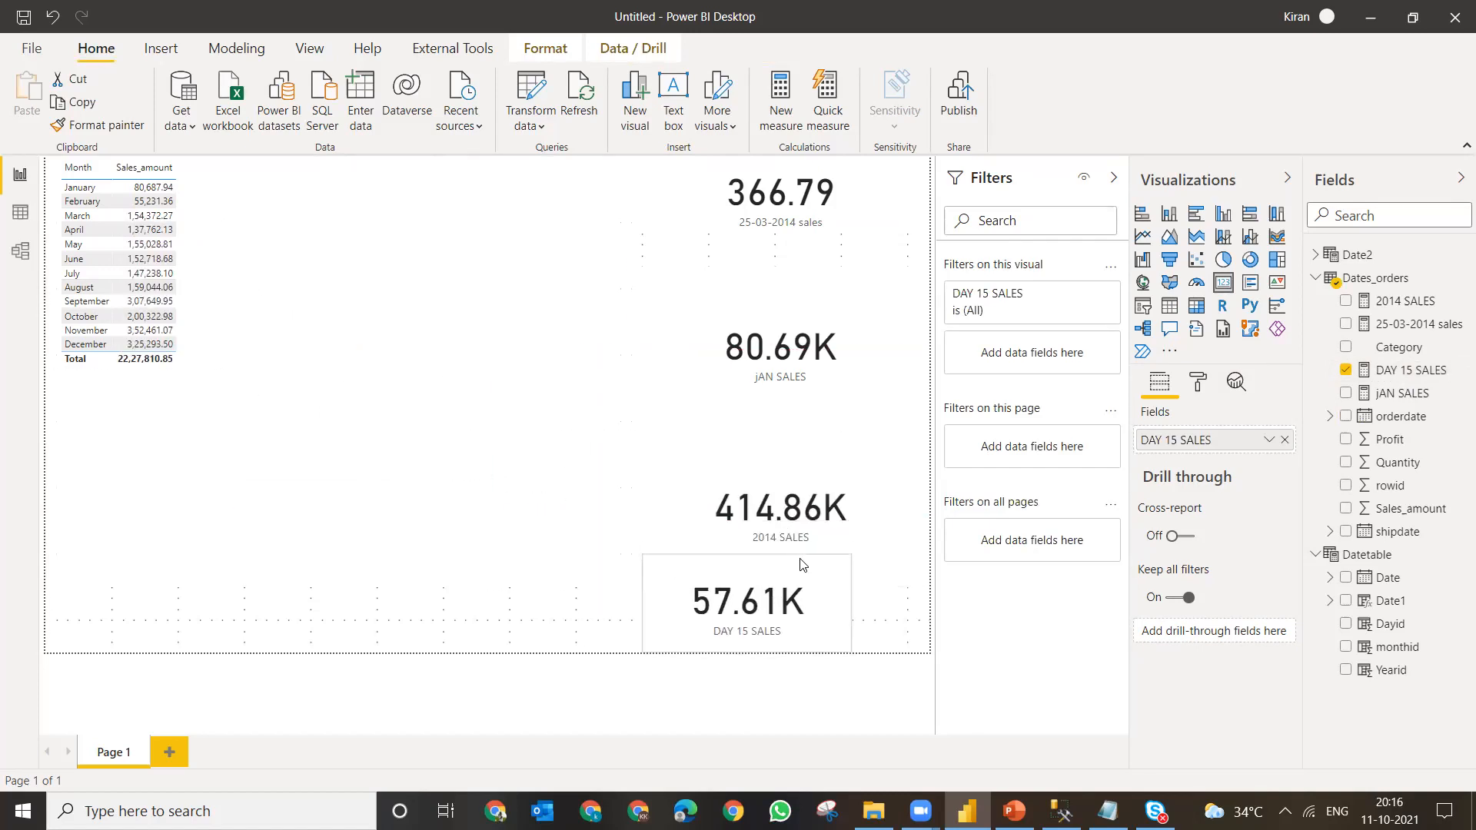
- Restore the table's orderdate hierarchy, keep only Day by removing Month, Quarter and Year, and check the row for day 15
click(313, 356)
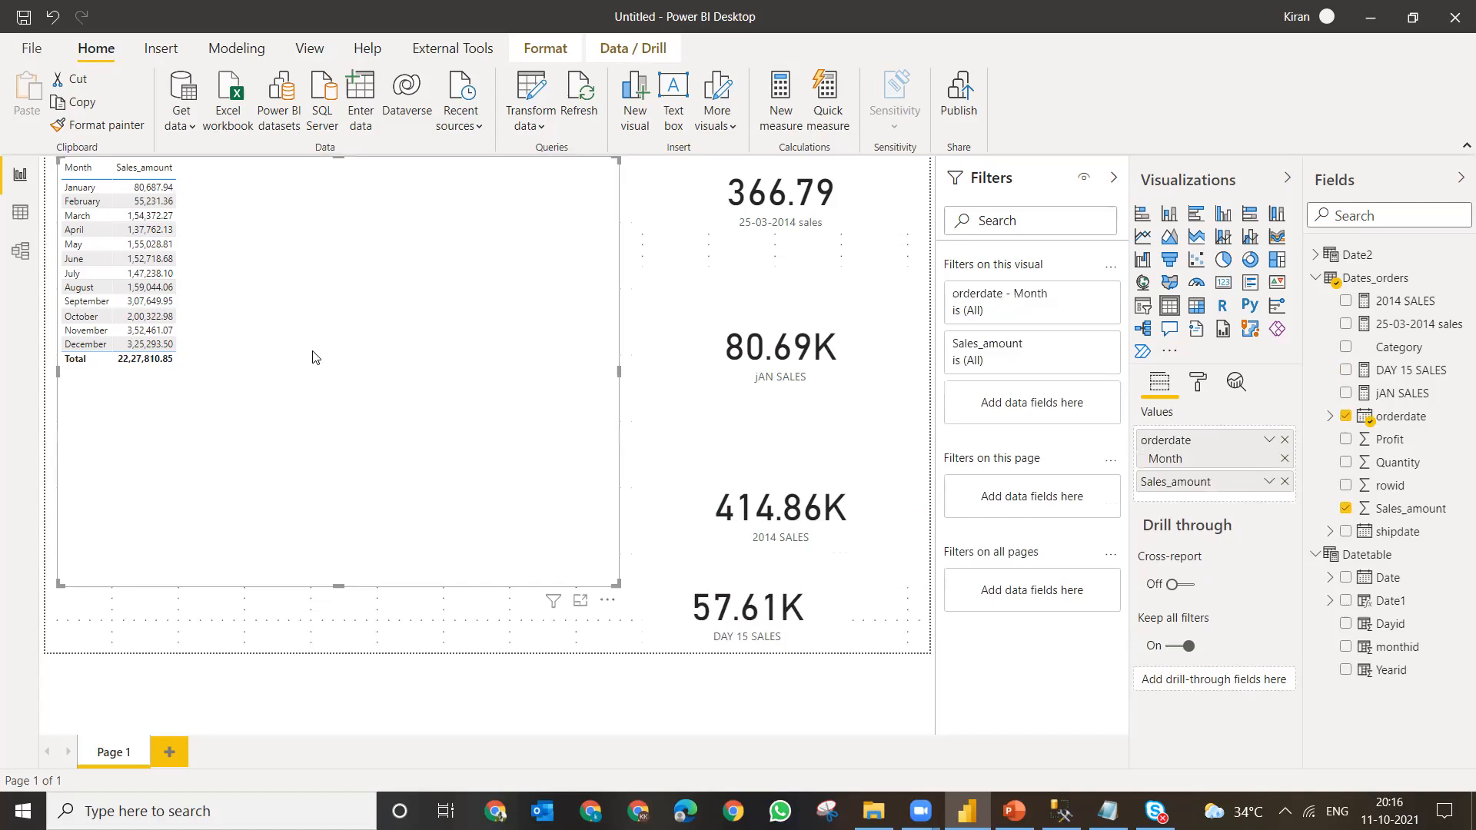
click(1269, 441)
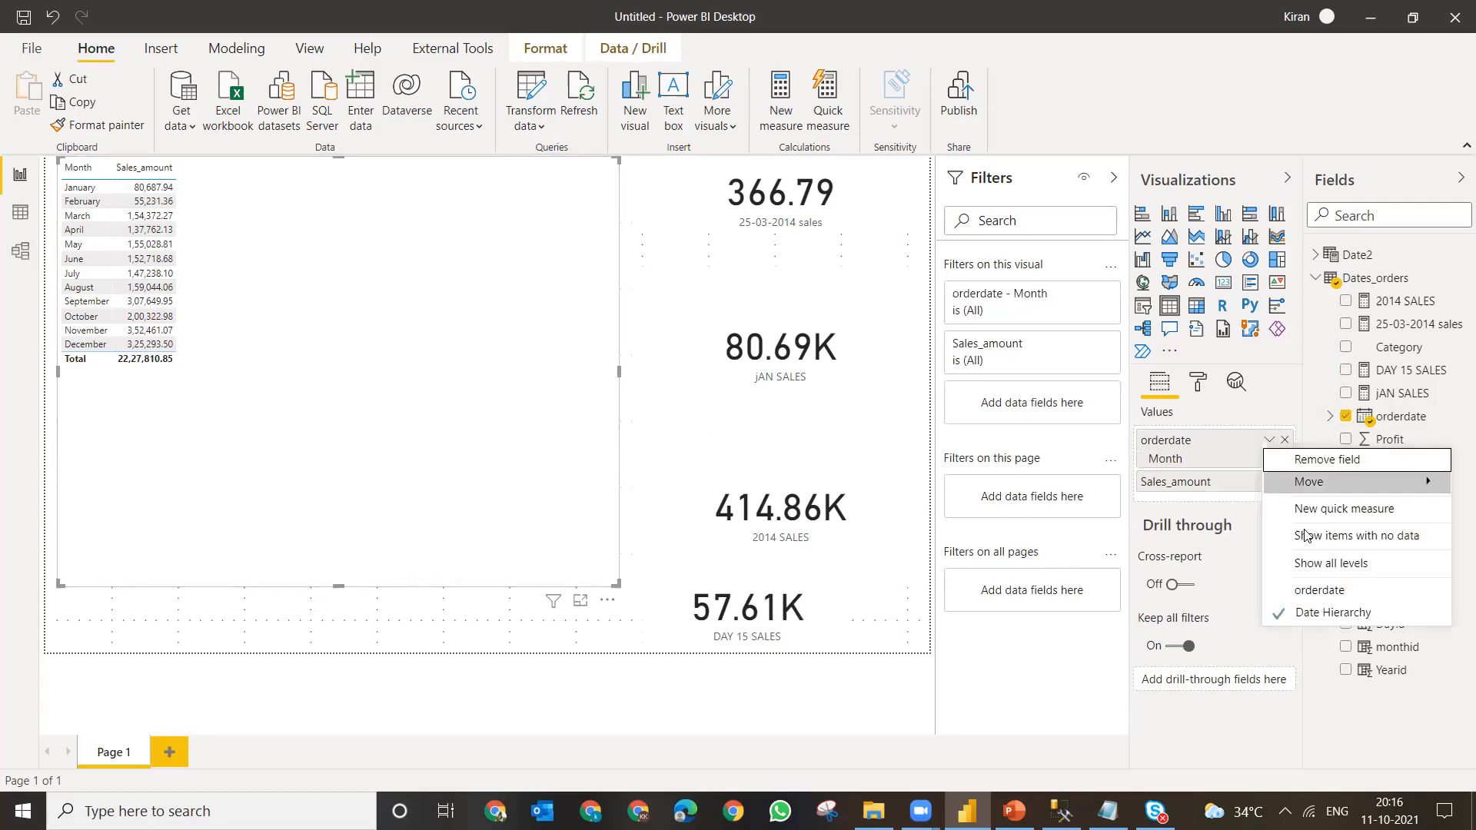
click(1326, 615)
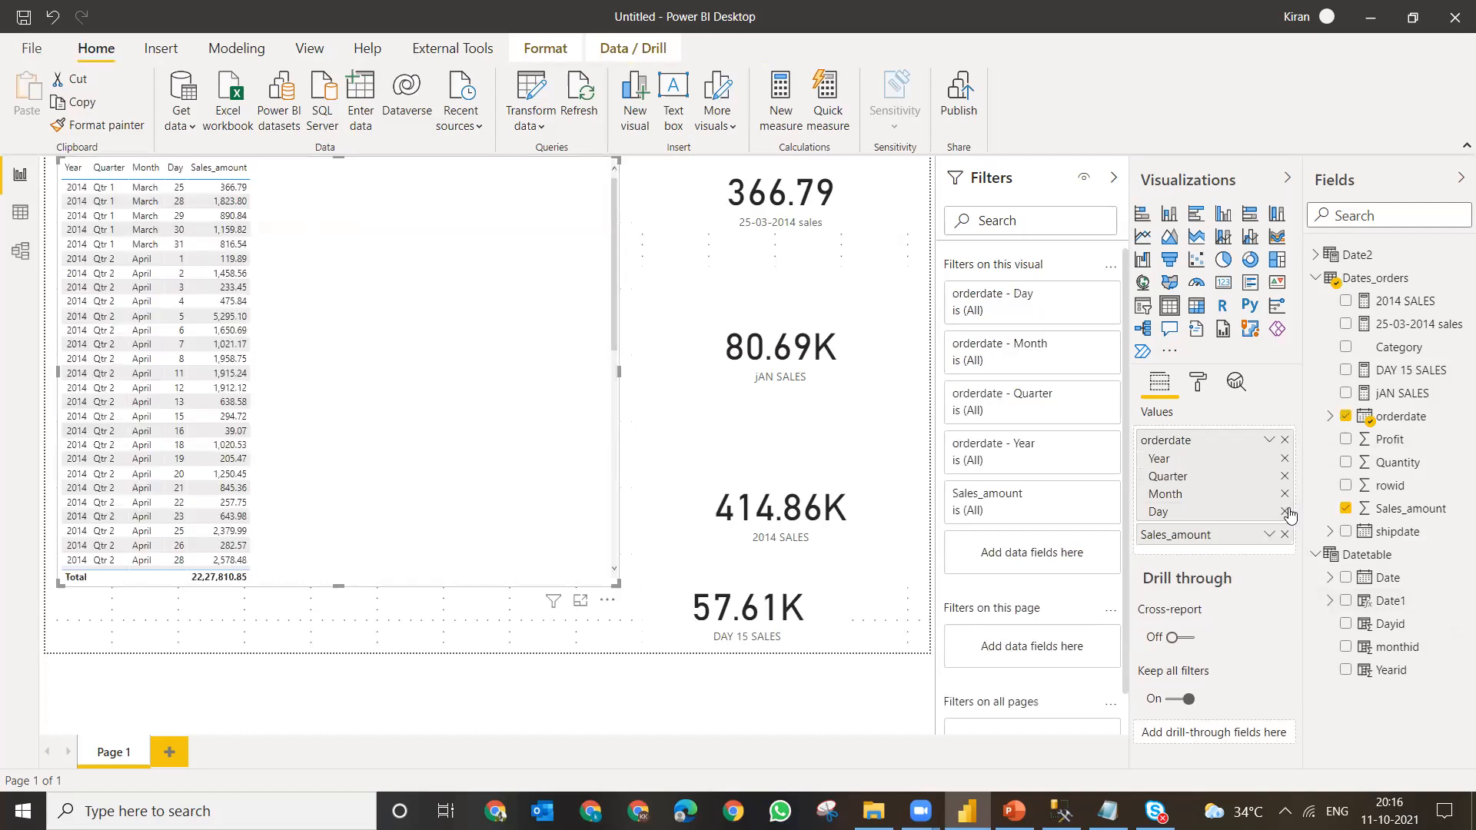
click(1285, 494)
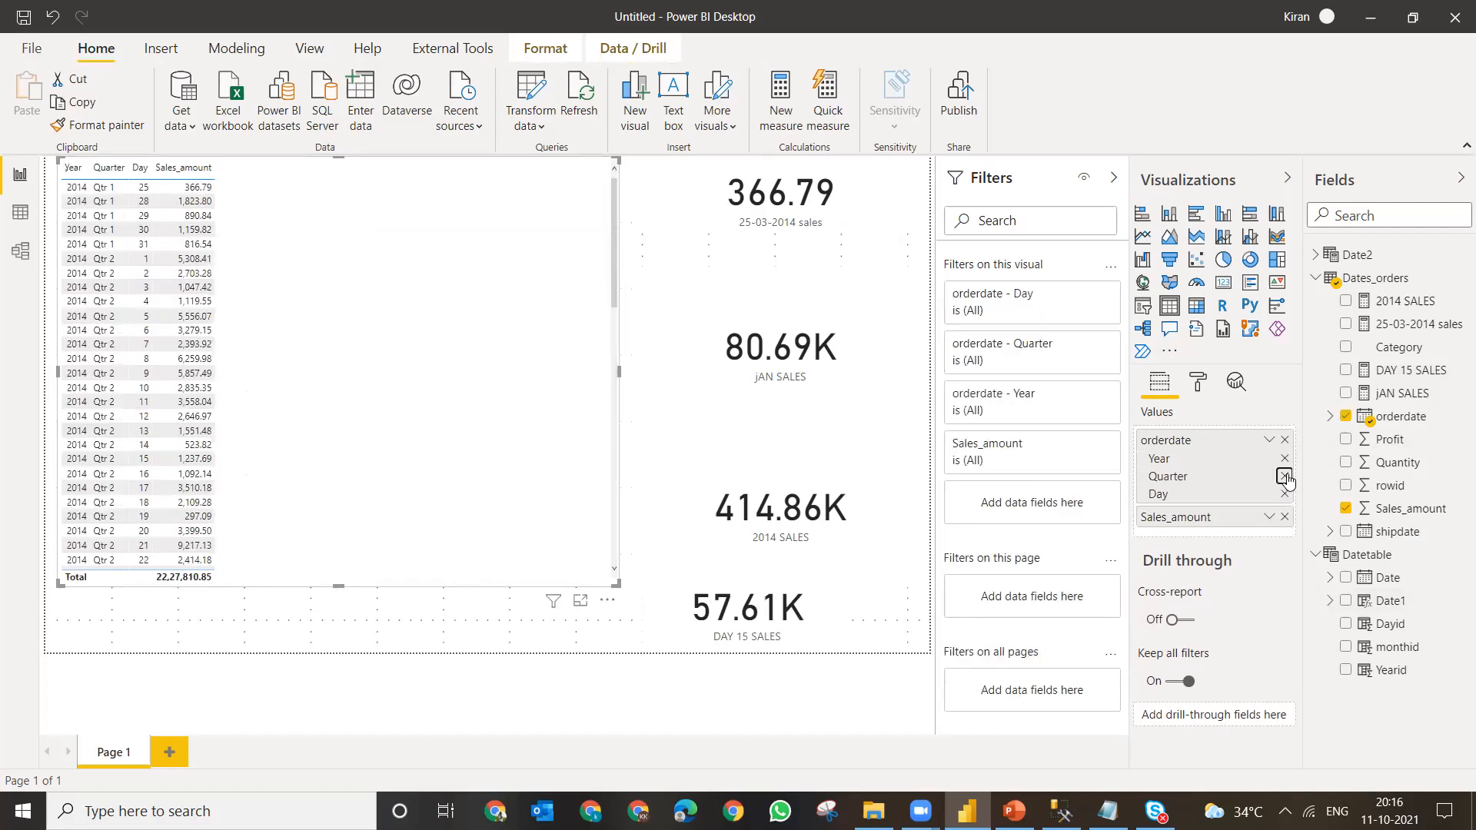
click(1285, 476)
click(1285, 459)
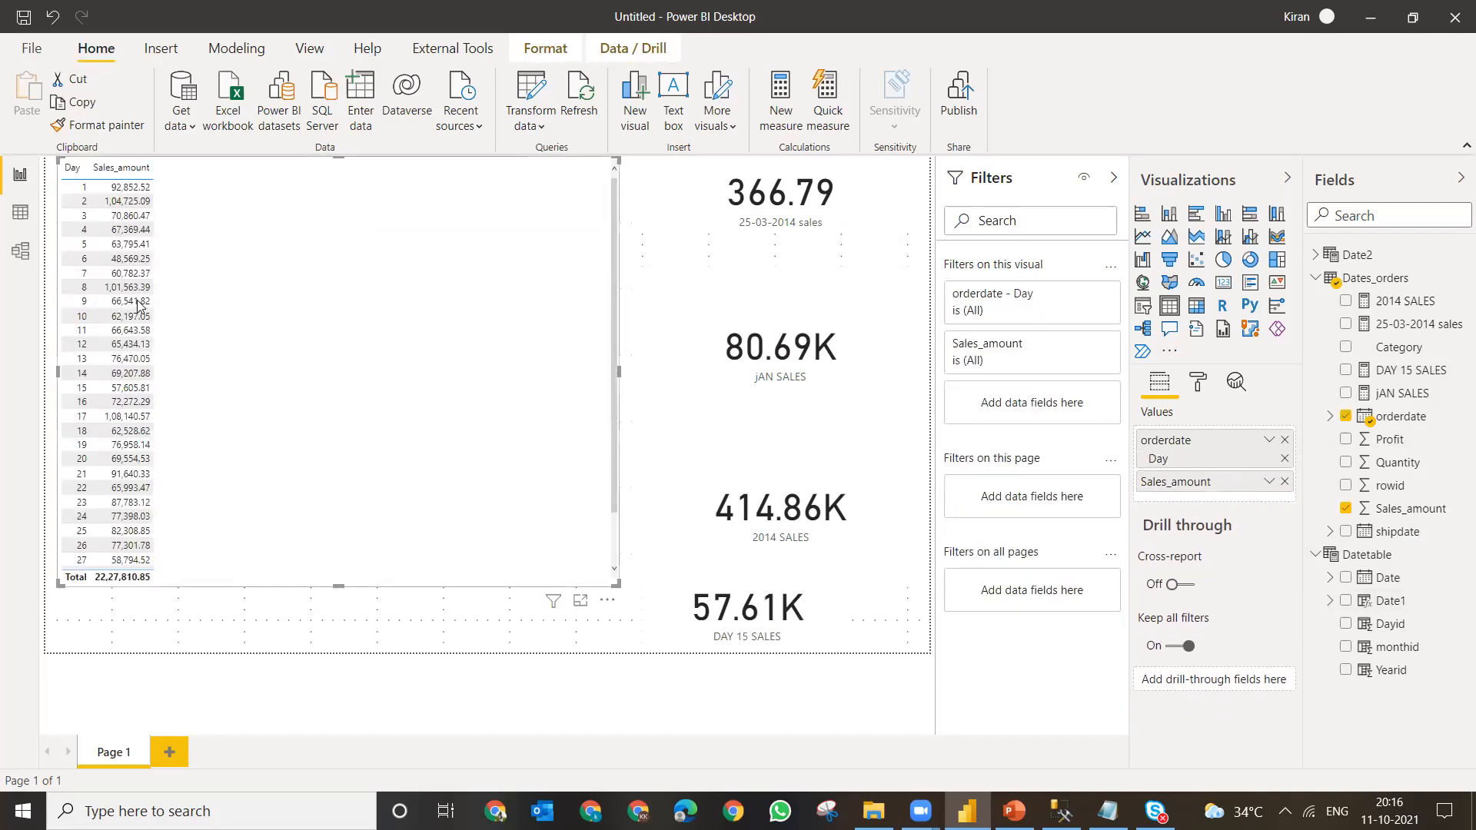
click(85, 388)
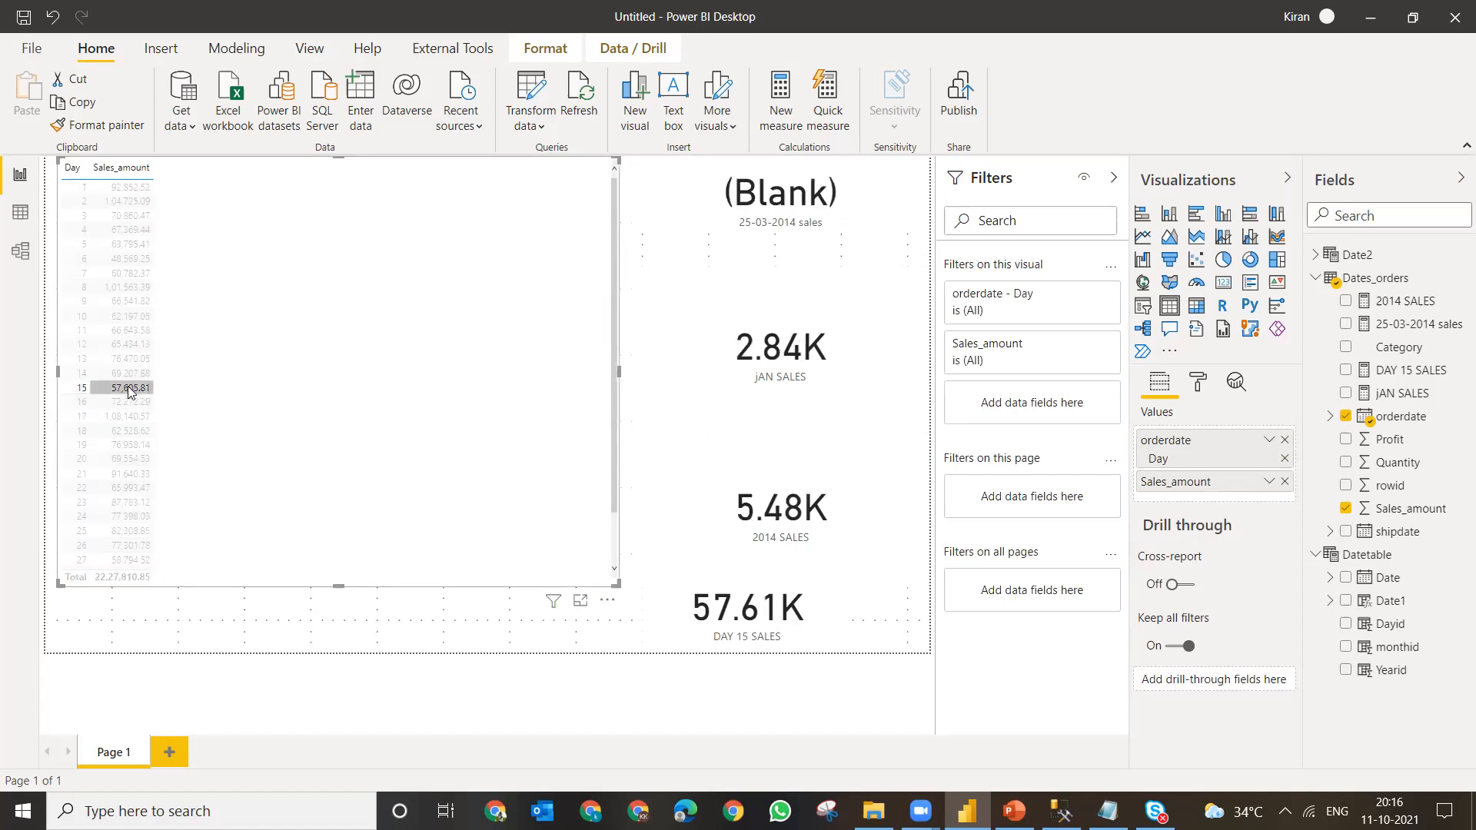
click(128, 390)
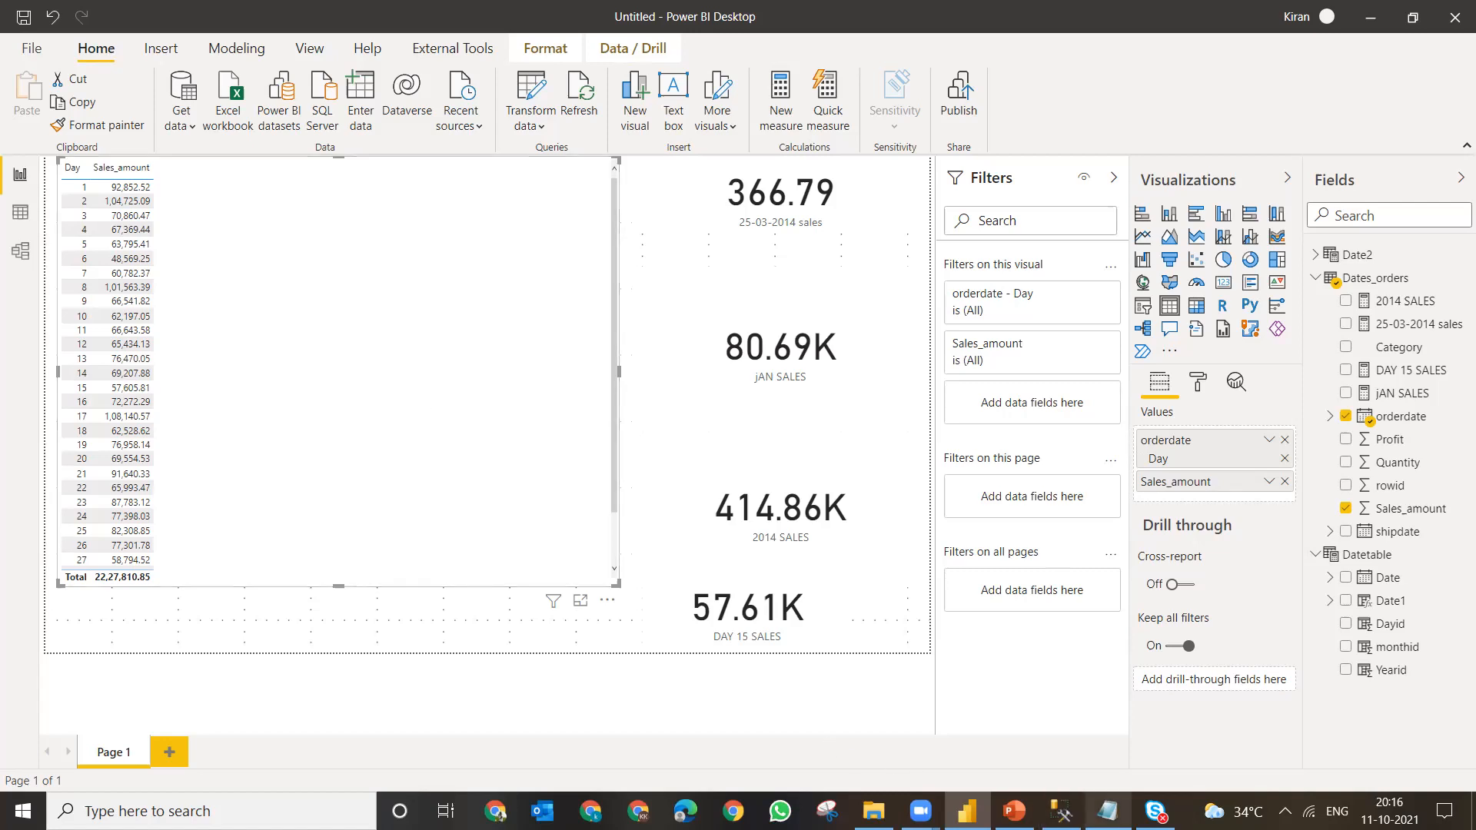
- Switch to the Notepad notes and add the entry "5) MONTH" below the yearid syntax line
click(1108, 811)
text(5) mONTH)
key(BackSpace)
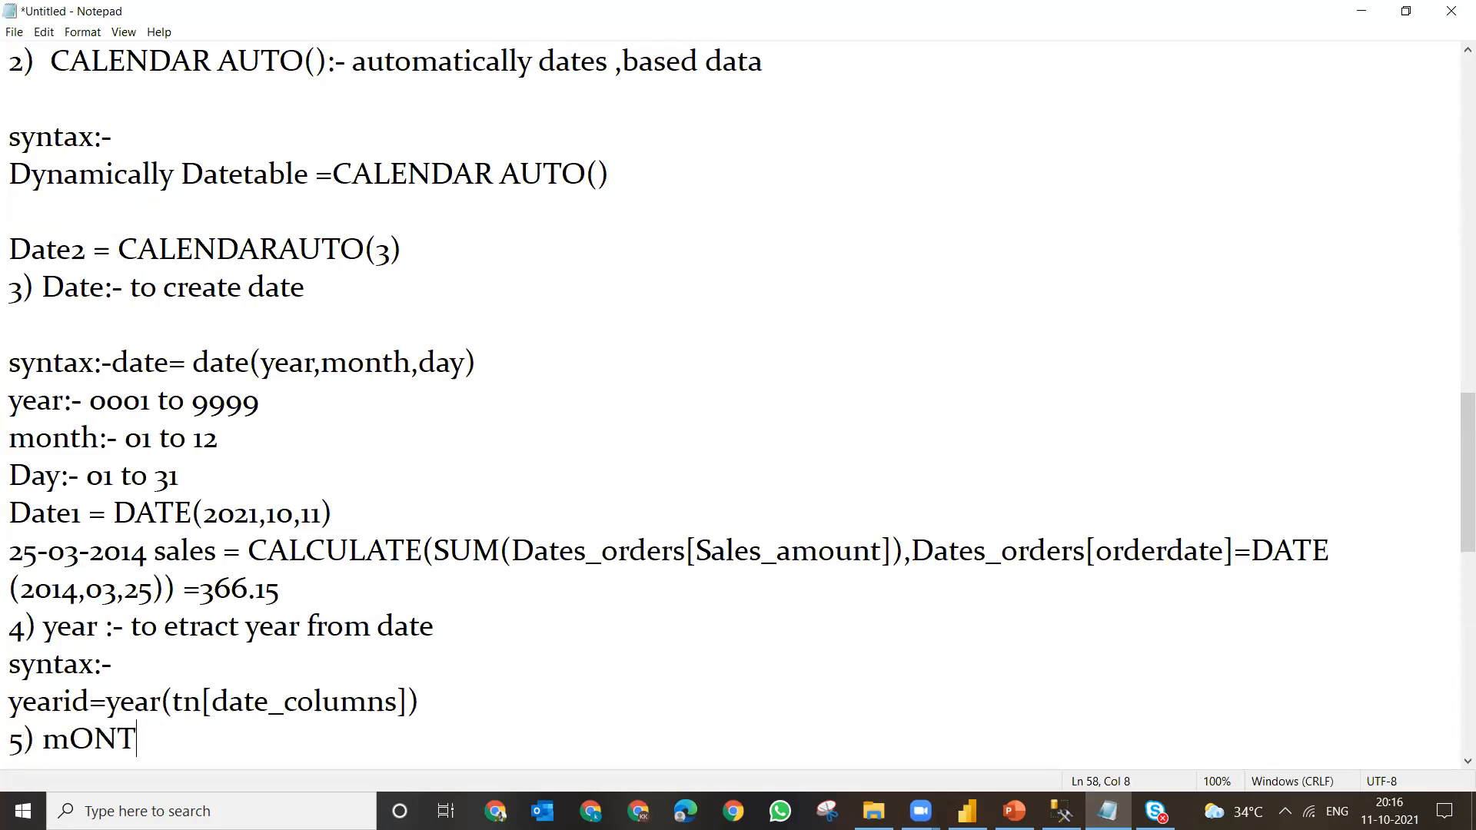
key(BackSpace)
key(BackSpace)
key(BackSpace)
key(BackSpace)
text(MONTH)
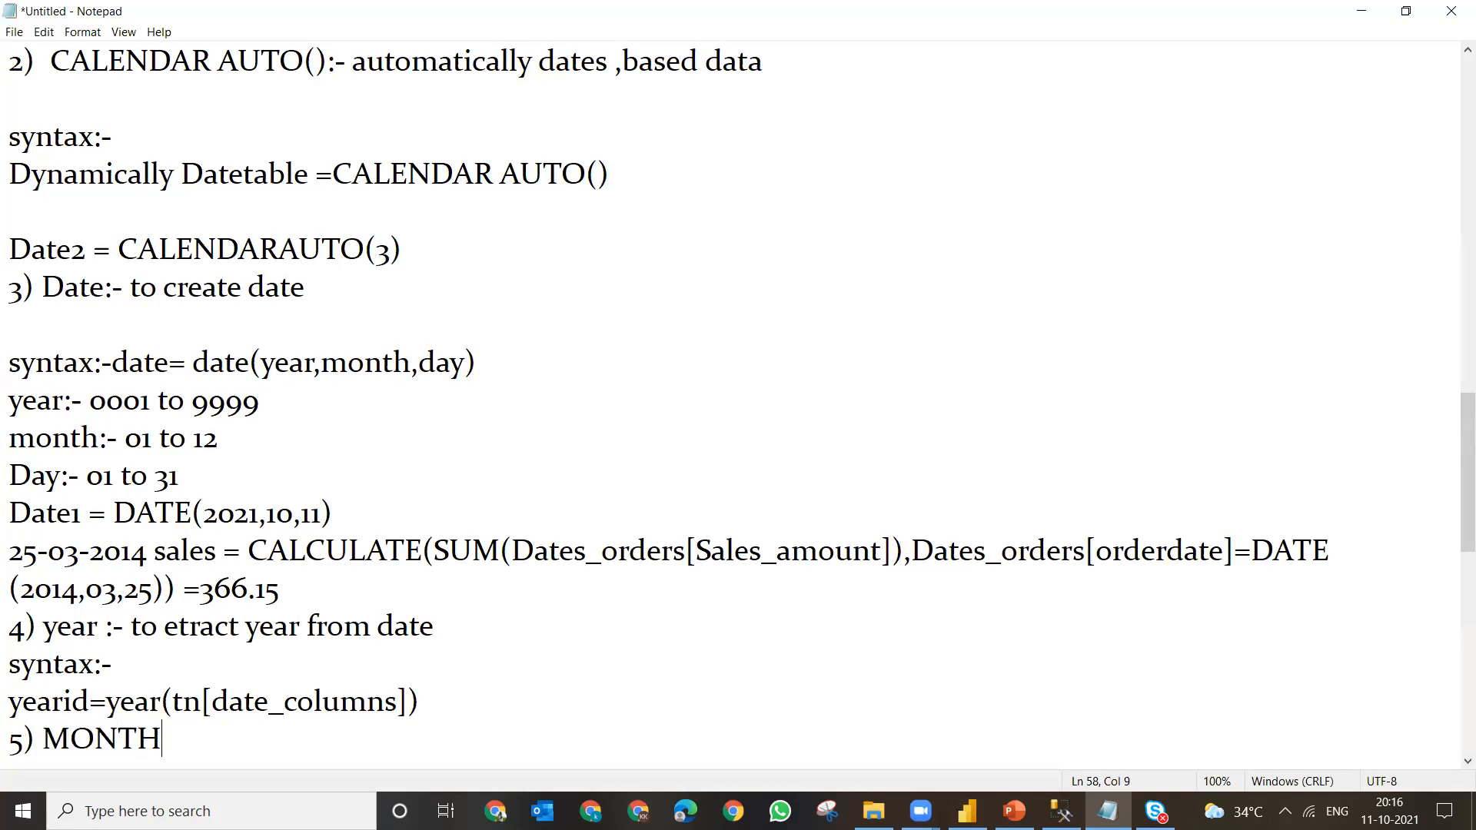
- Add the entry "6)DAY" on a new line of the notes
key(Return)
text(6)
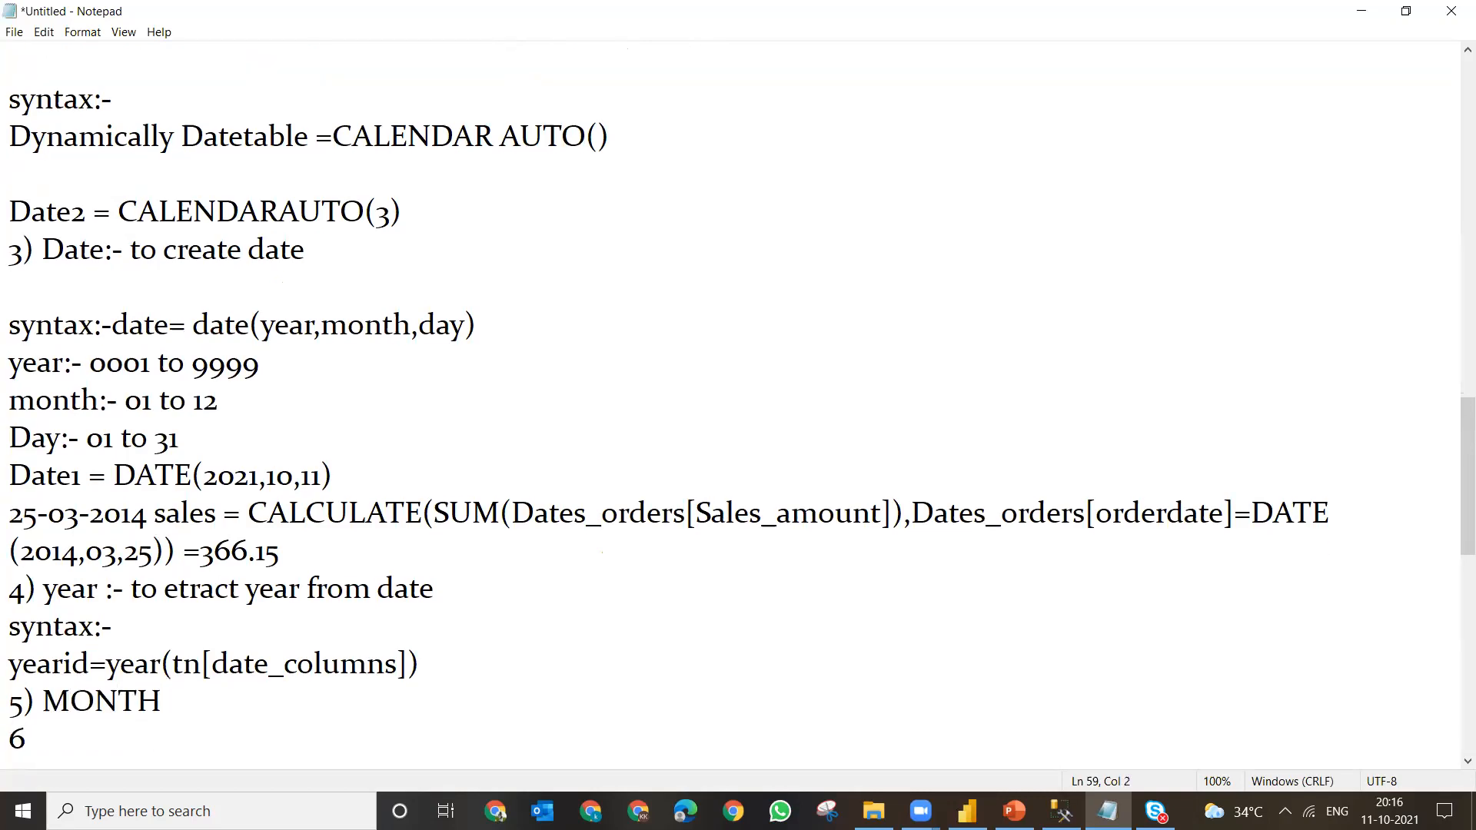
text()dA)
key(BackSpace)
key(BackSpace)
text(DAY)
- Add the entries "7)WEEK NUM" and "8)WEEKDAY" on separate lines of the notes
key(Return)
text(7))
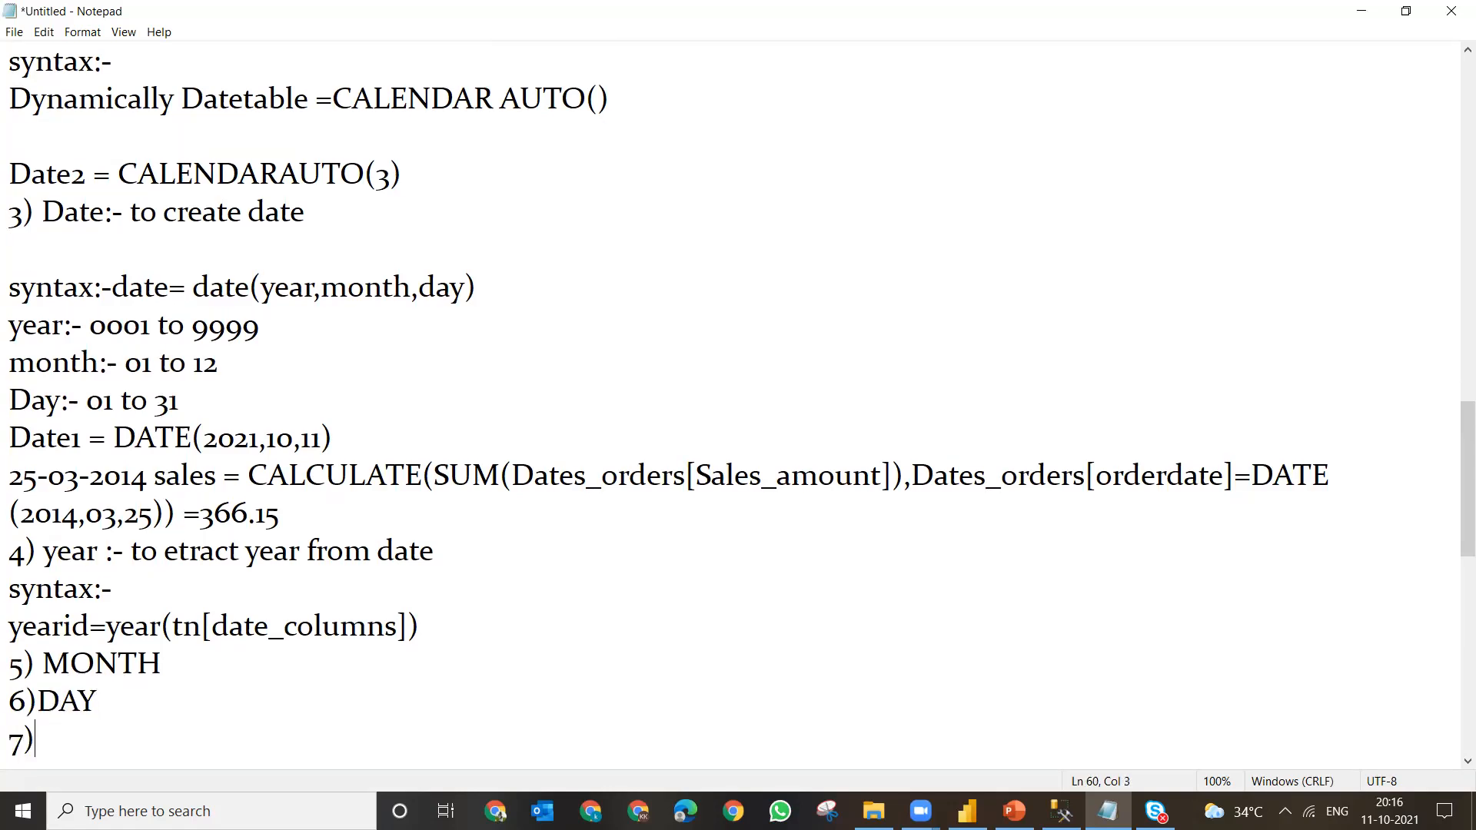
text(WEEK)
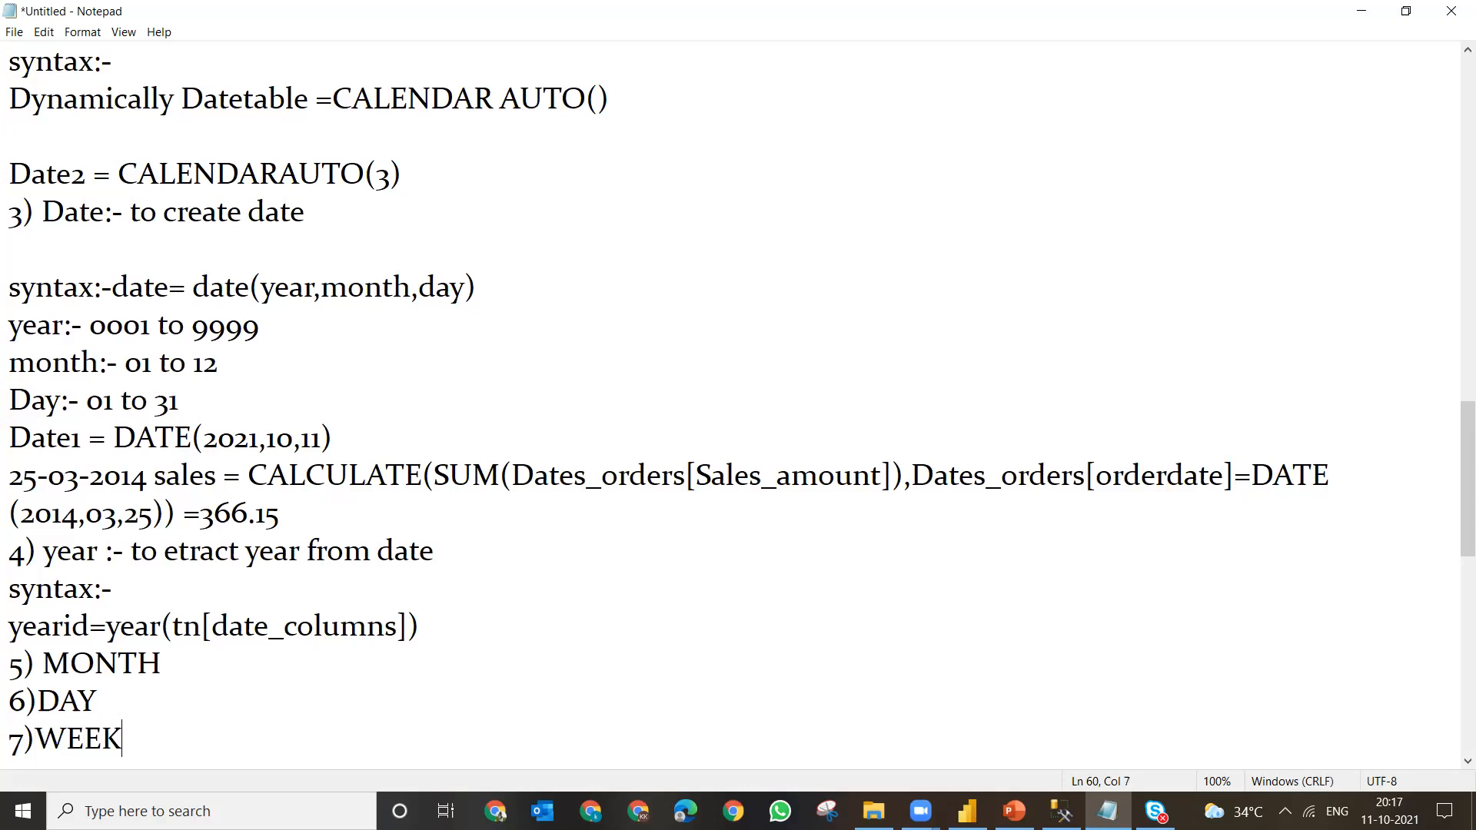
text( NUM)
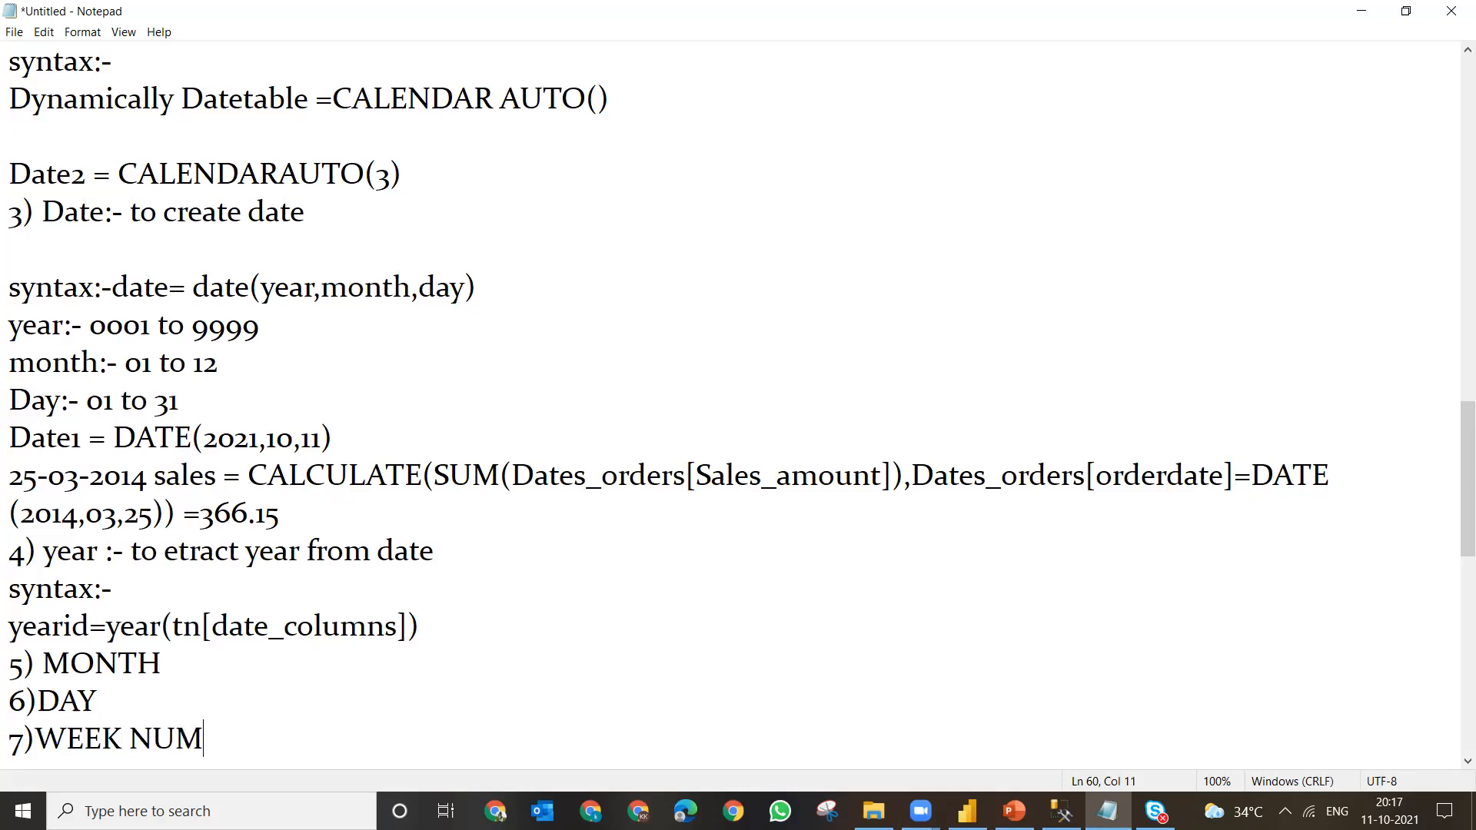
key(Return)
text(8)WEEKDAY)
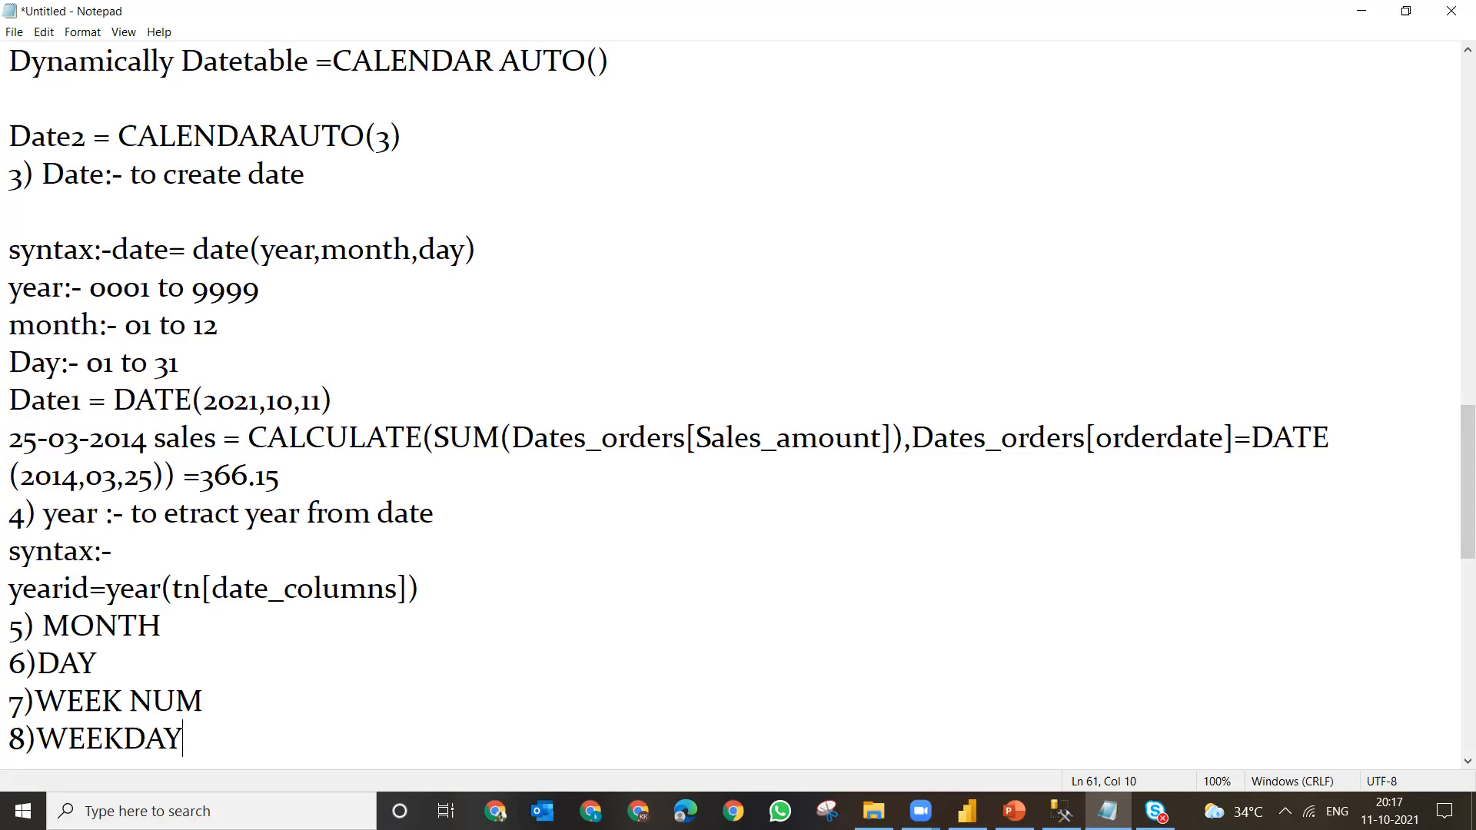
- Append ":-" to the "7)WEEK NUM" entry in the notes
key(Up)
key(Right)
key(Right)
click(238, 704)
text(:-)
- Examine how the weeks run through January, February and March 2021 in the system calendar, and return to the notes
click(1403, 822)
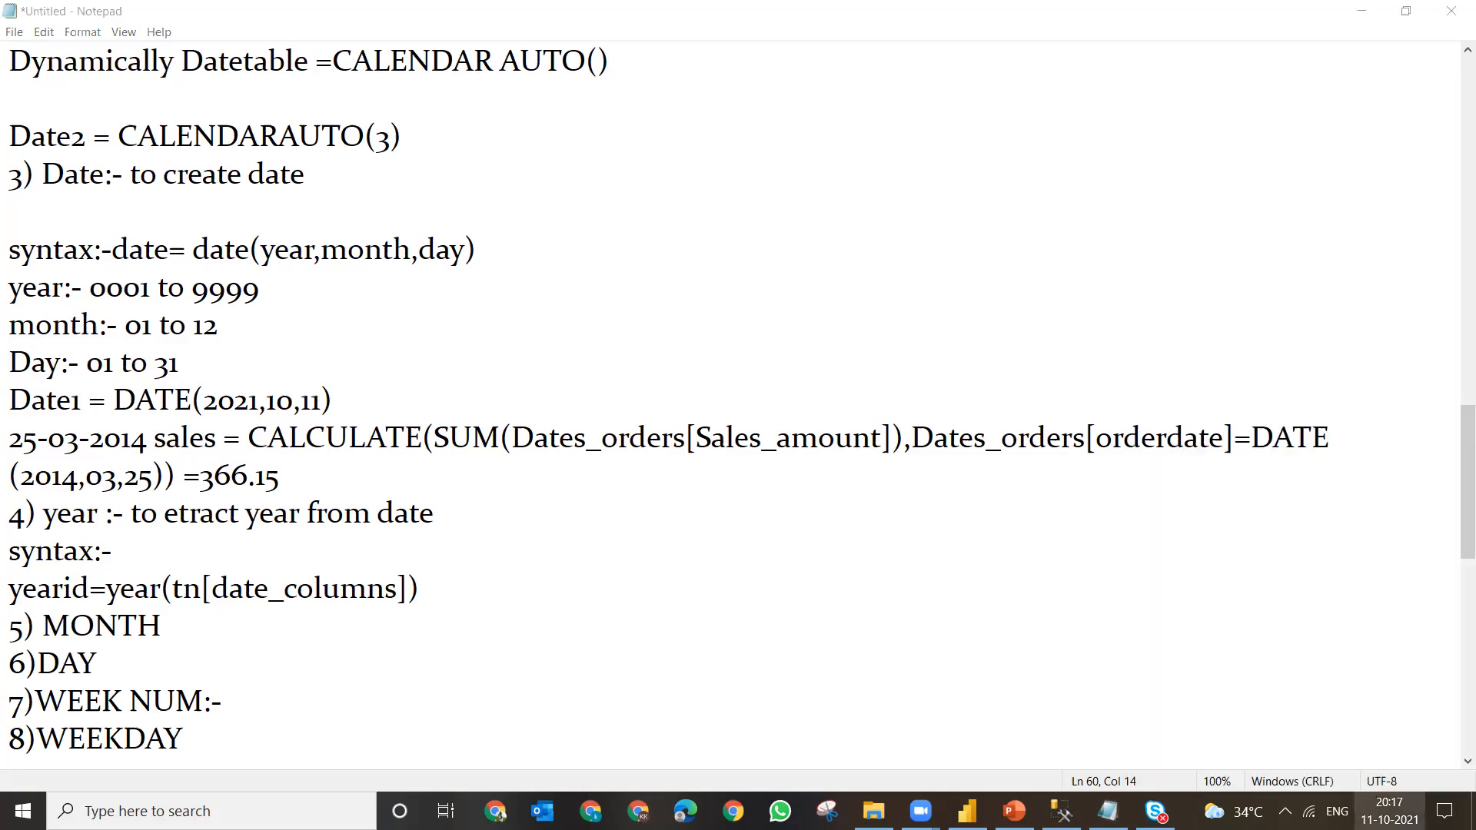
click(1389, 811)
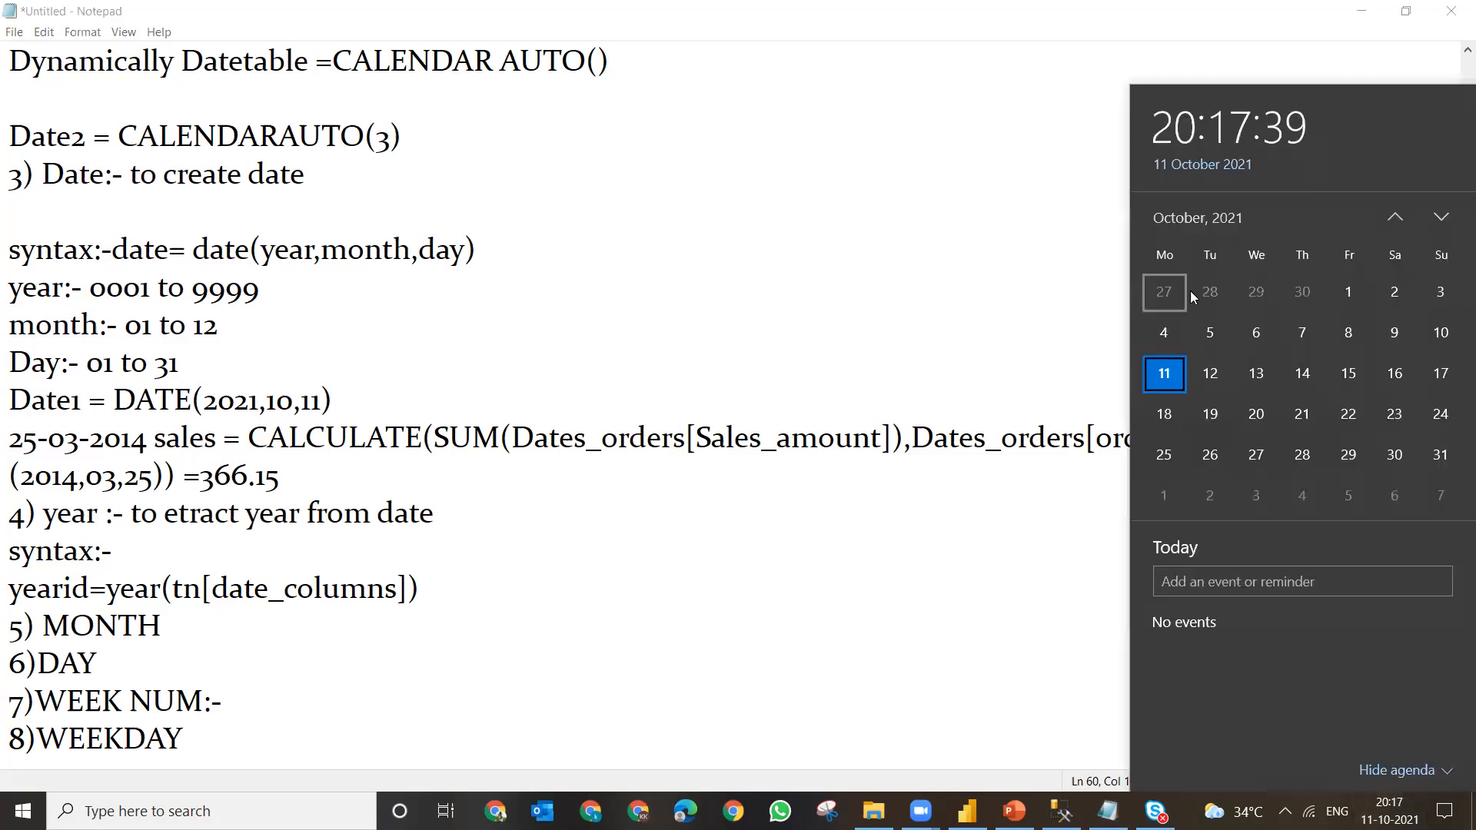
click(1394, 222)
click(1394, 223)
click(1394, 222)
click(1394, 222)
click(1394, 222)
click(1394, 222)
click(1394, 222)
click(1196, 216)
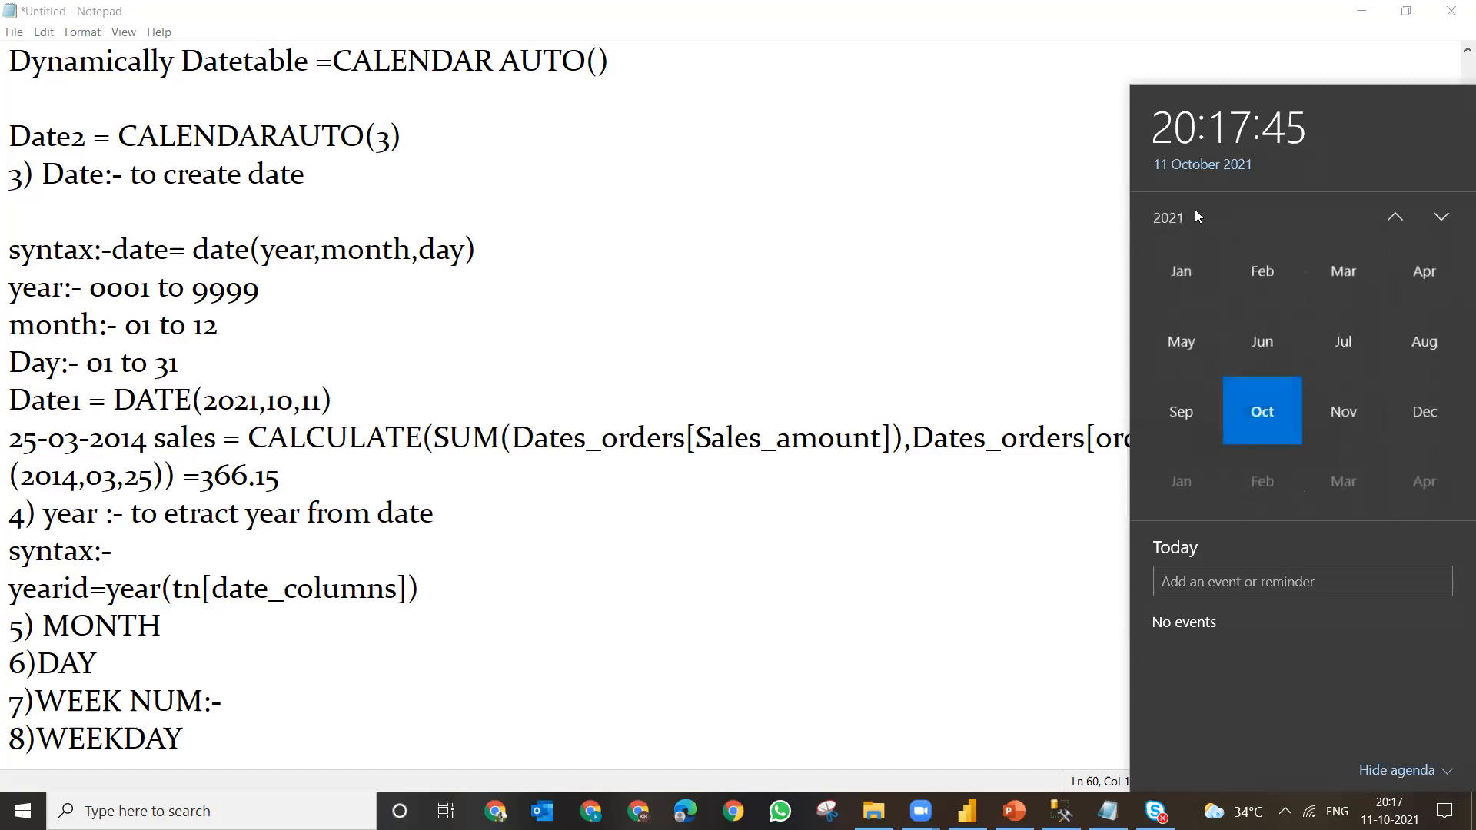
click(1190, 294)
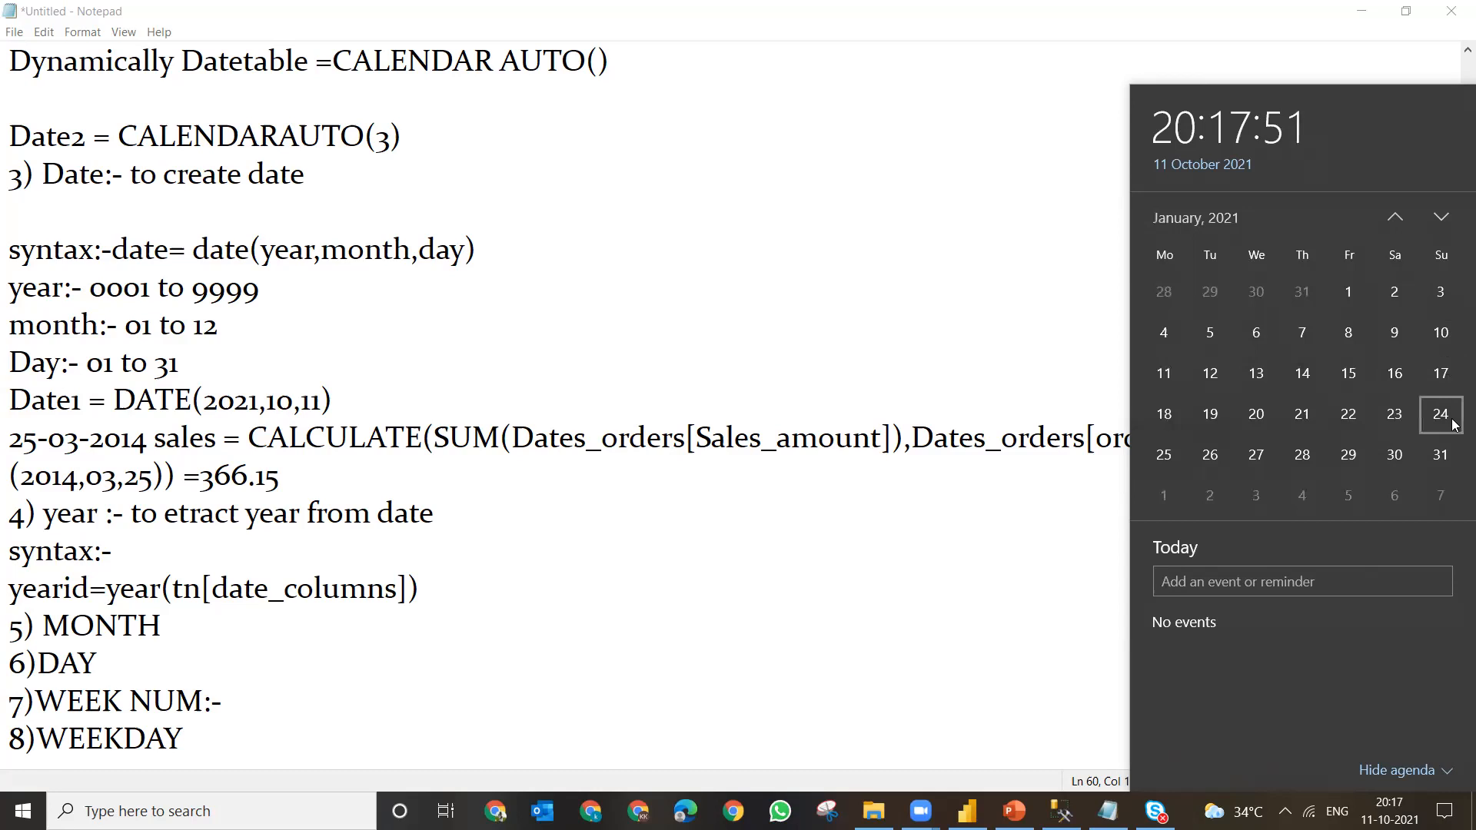
click(1443, 220)
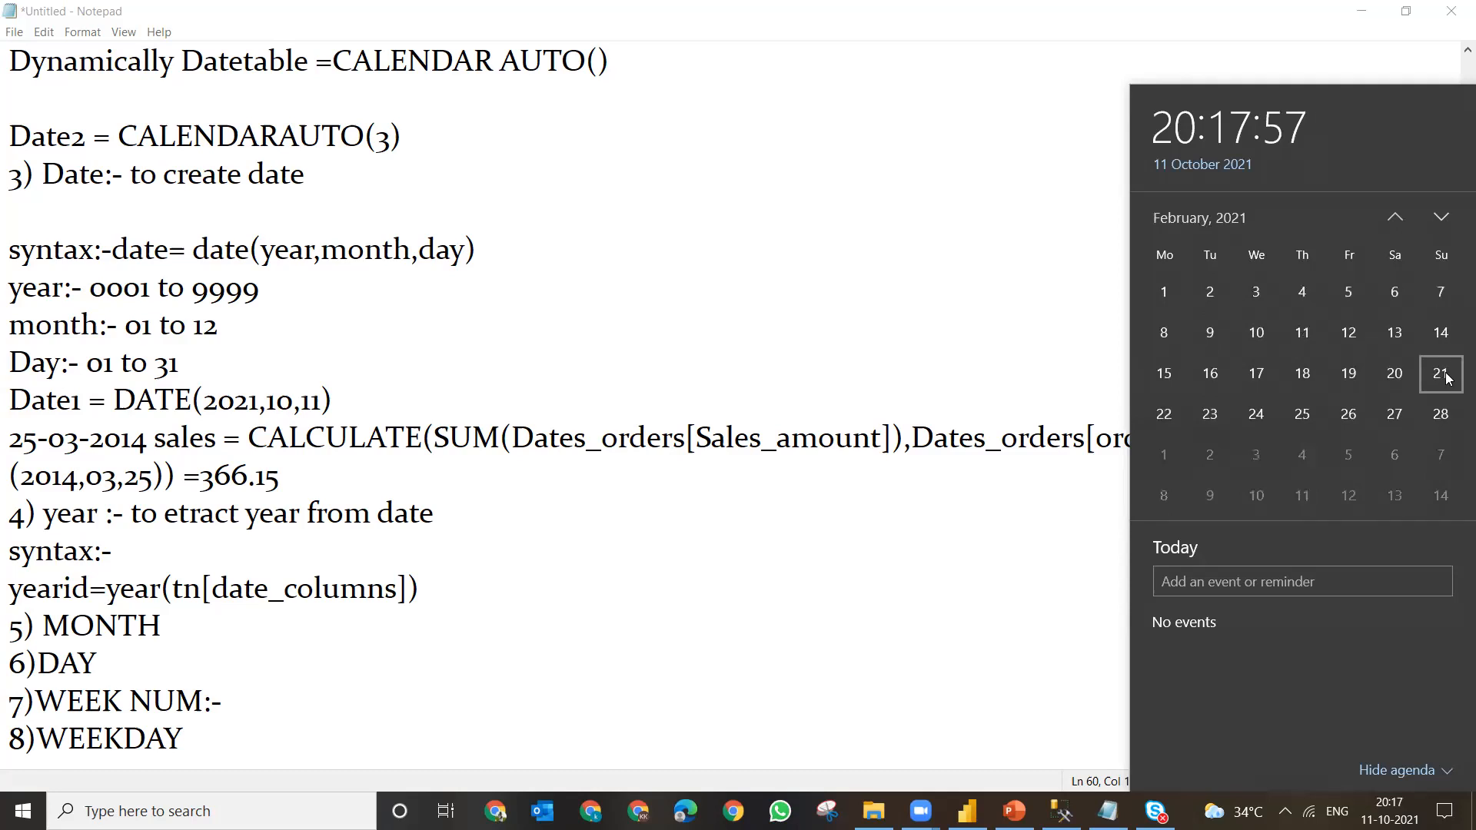
click(1441, 219)
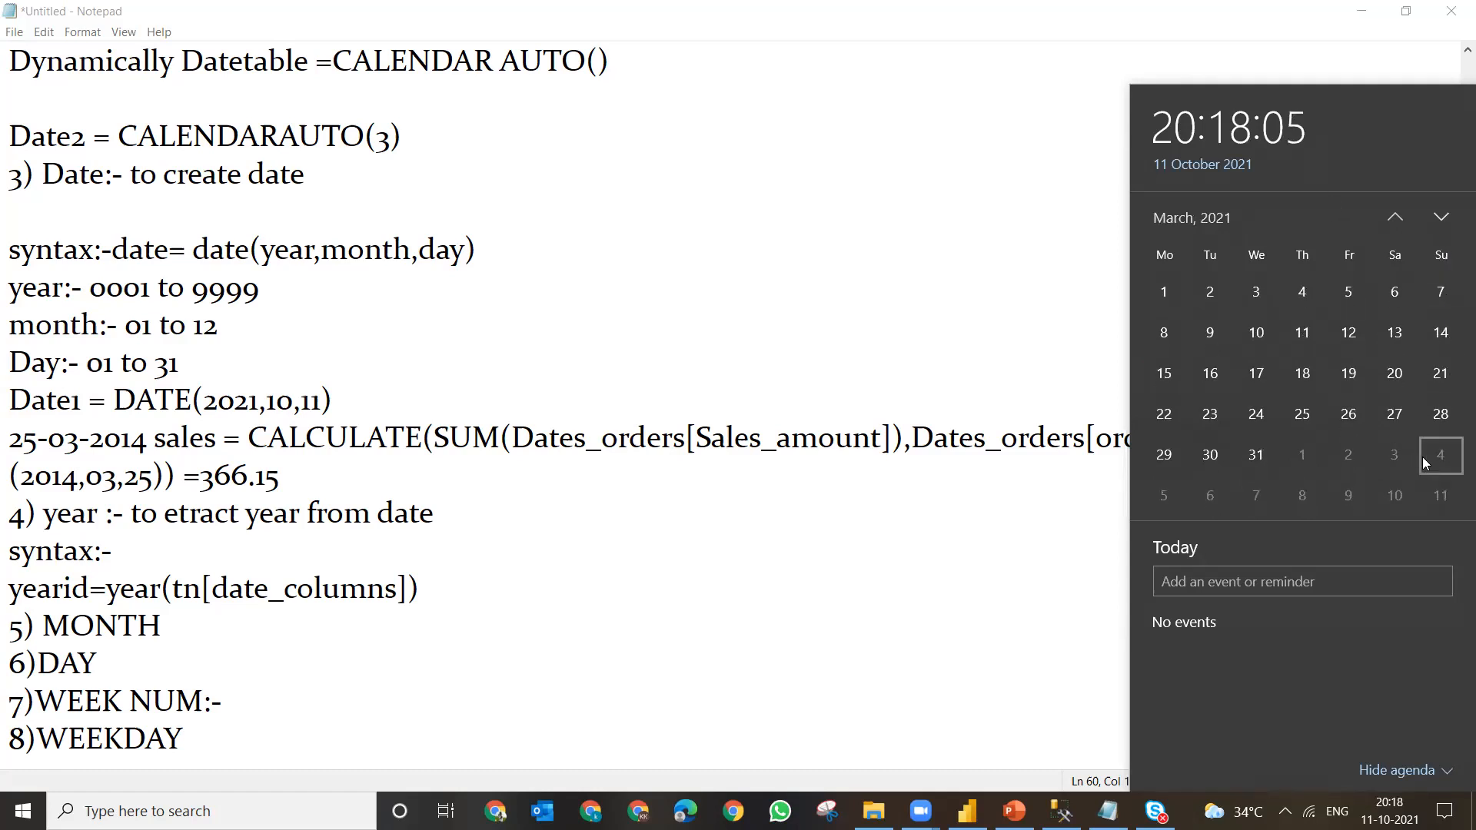
click(723, 270)
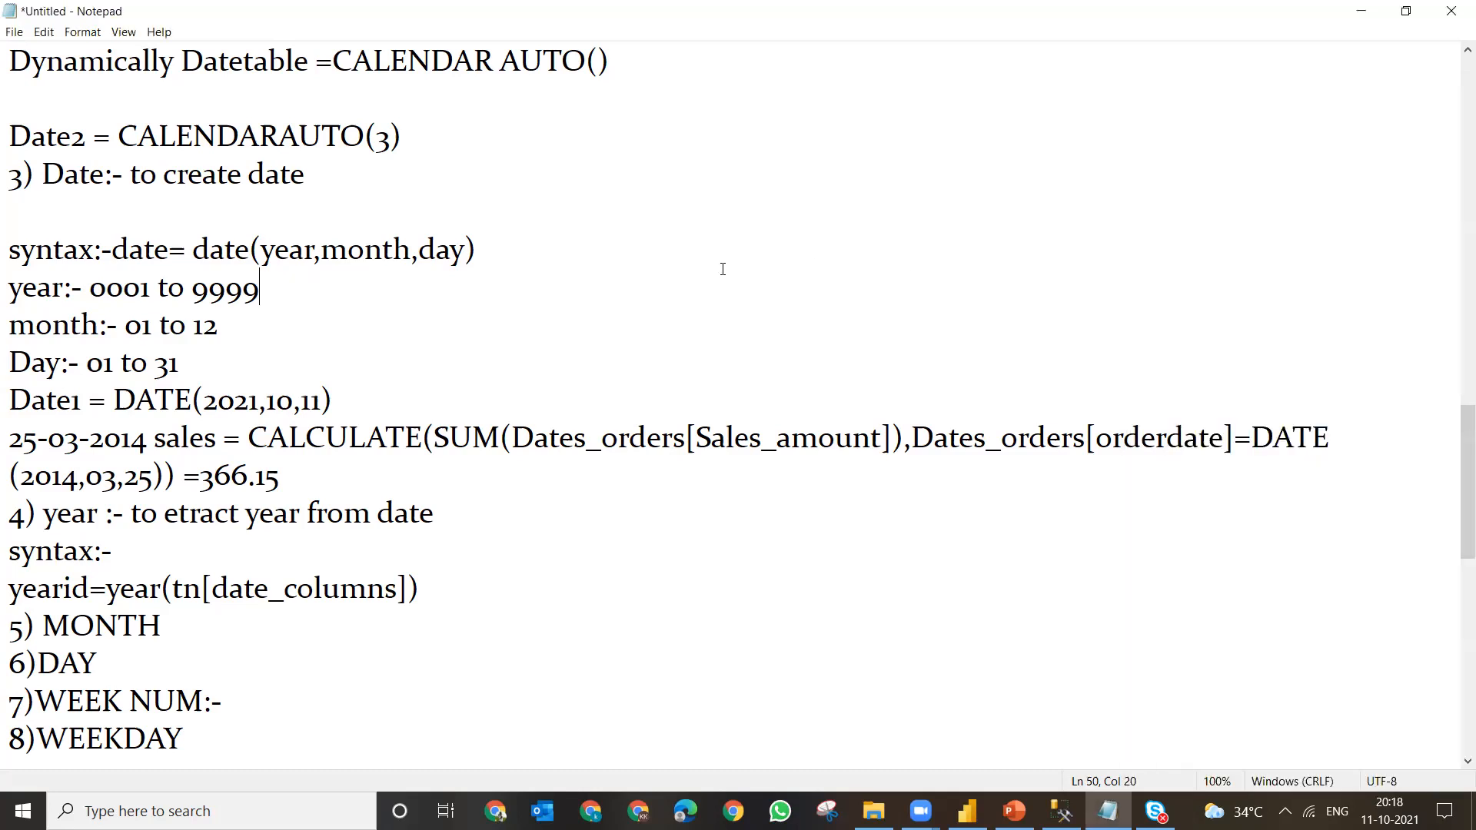
- Complete the WEEK NUM entry with the description "TO WEEKNUMBER FROM DATE" and leave an empty line beneath it
key(Down)
key(Down)
key(Down)
key(Down)
key(Down)
key(Down)
key(Down)
key(Down)
key(Down)
key(Down)
key(Down)
key(Right)
key(Right)
key(Right)
key(Right)
key(Right)
key(Right)
key(Right)
text(TO )
text(WEEK)
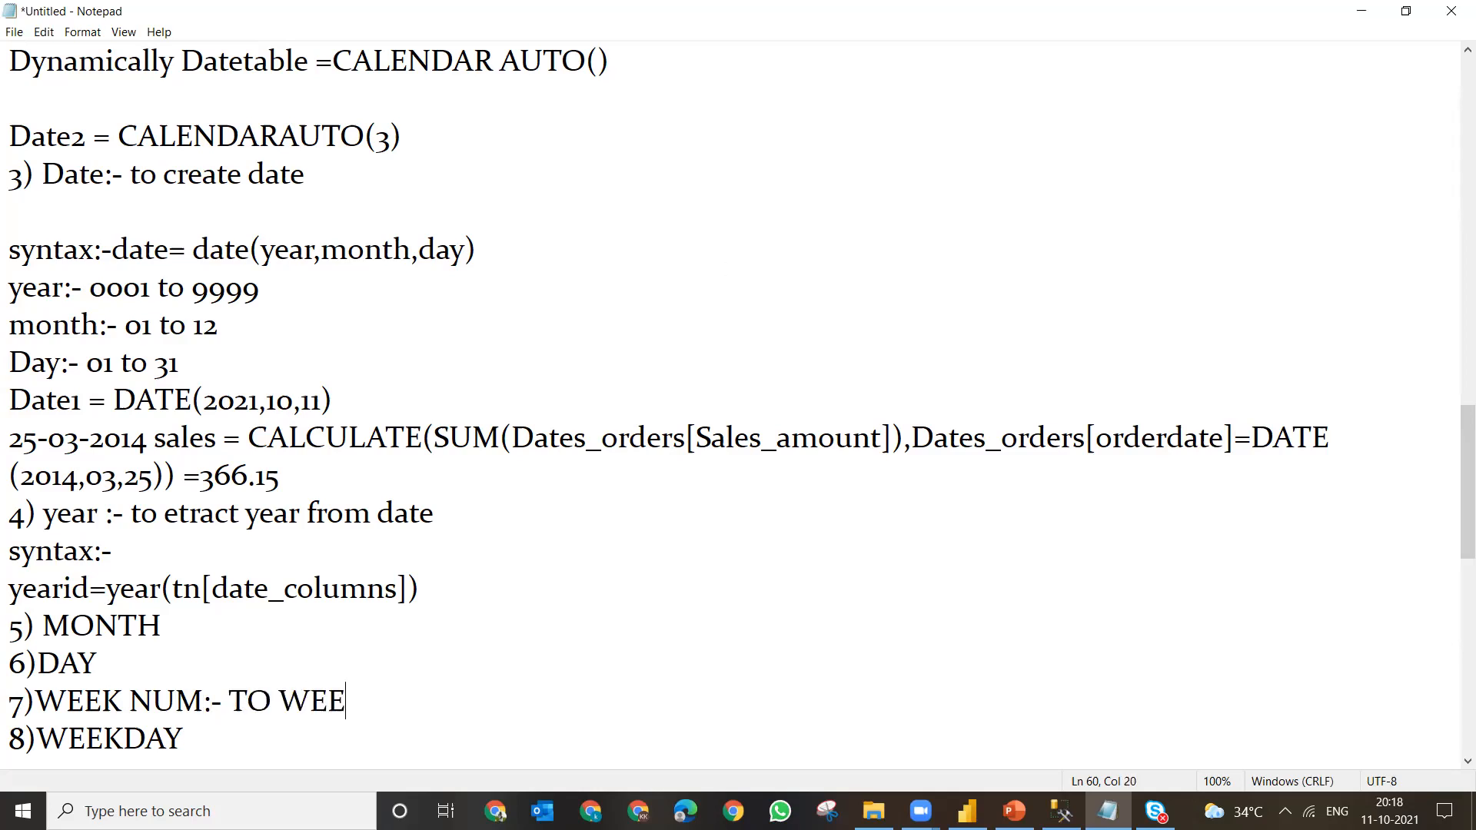
text(NUMBER FOR)
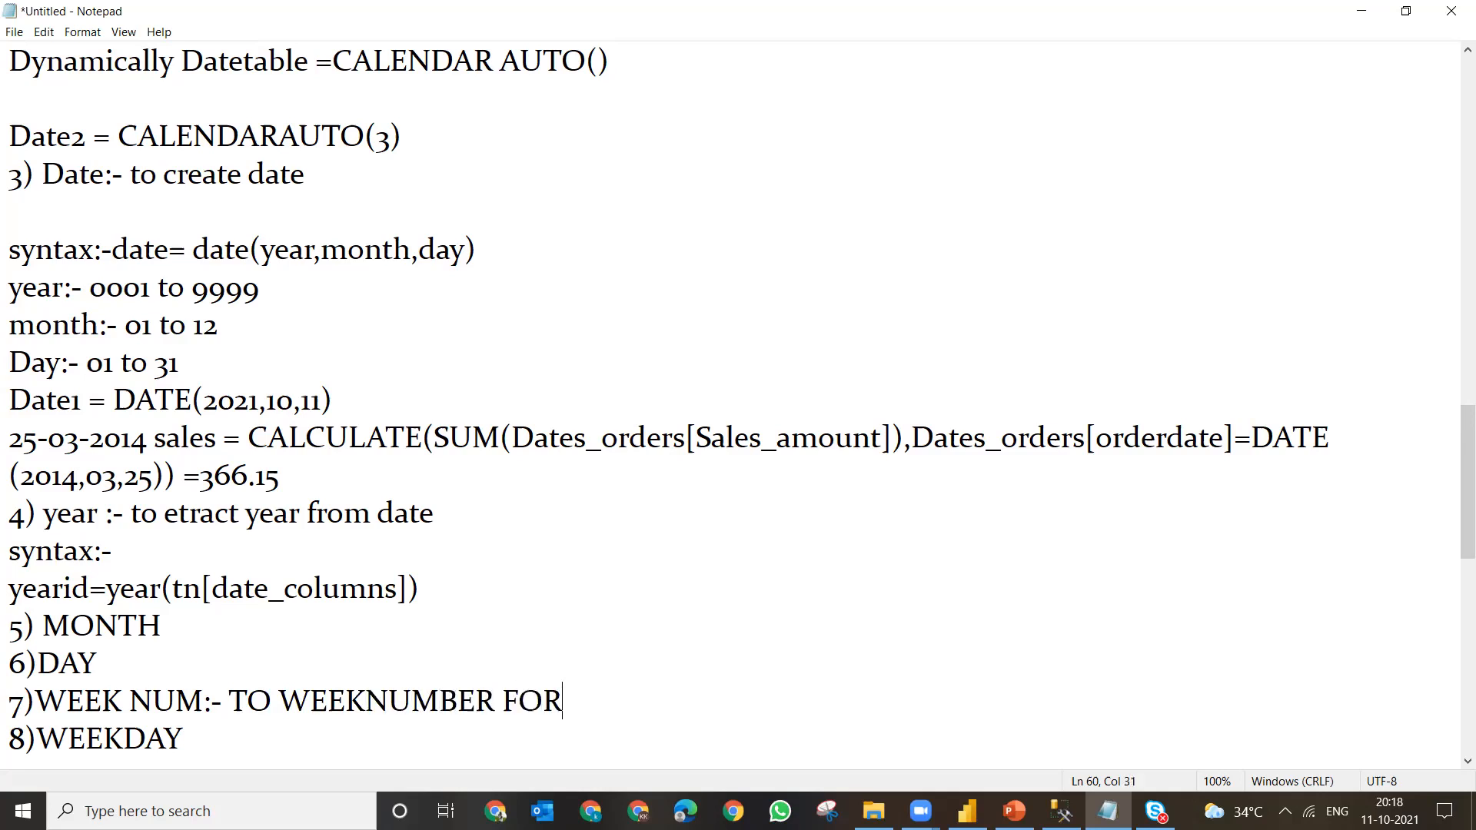
key(BackSpace)
key(BackSpace)
text(ROM DATE)
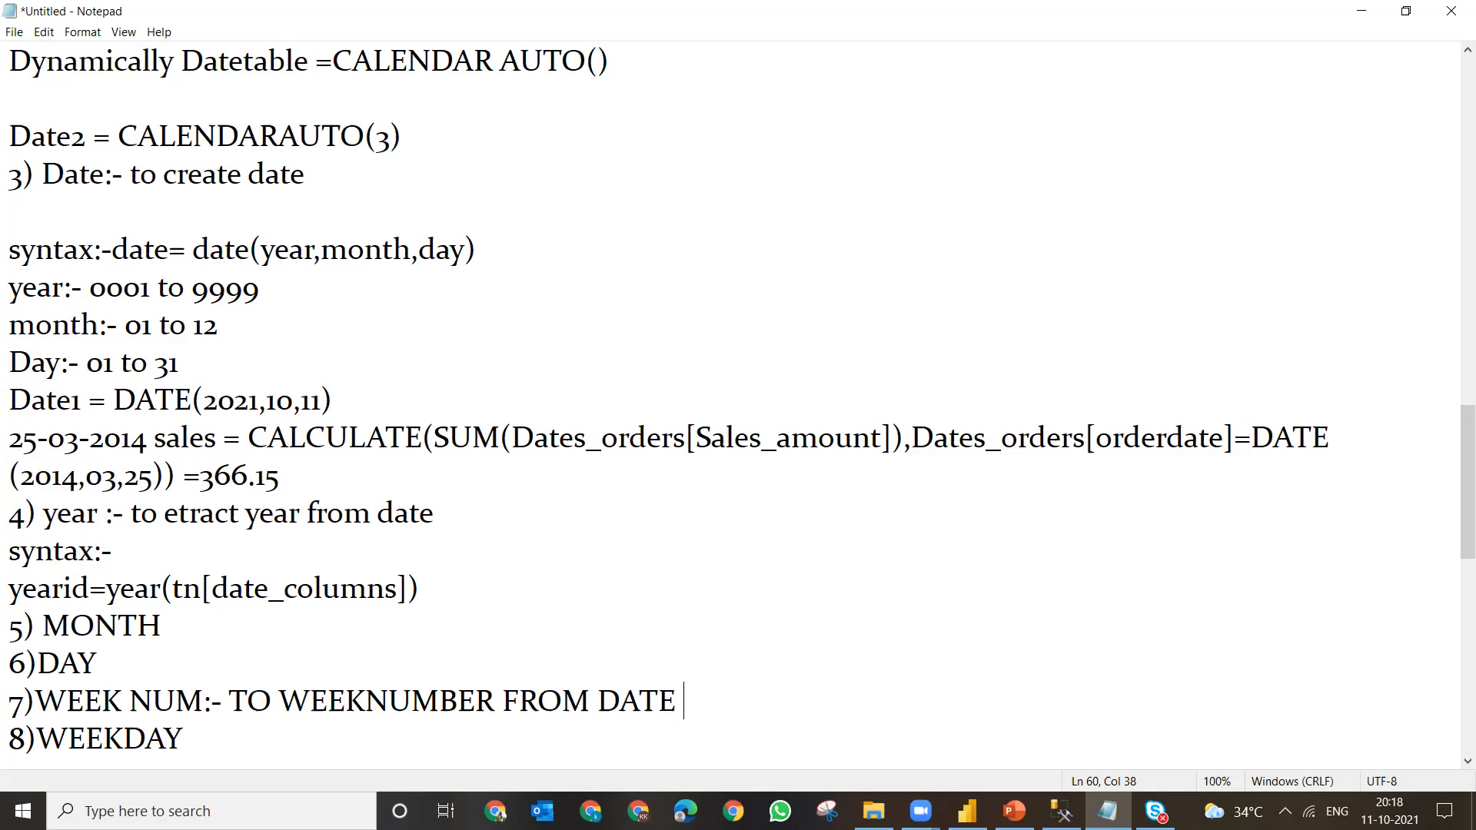
key(Return)
key(Down)
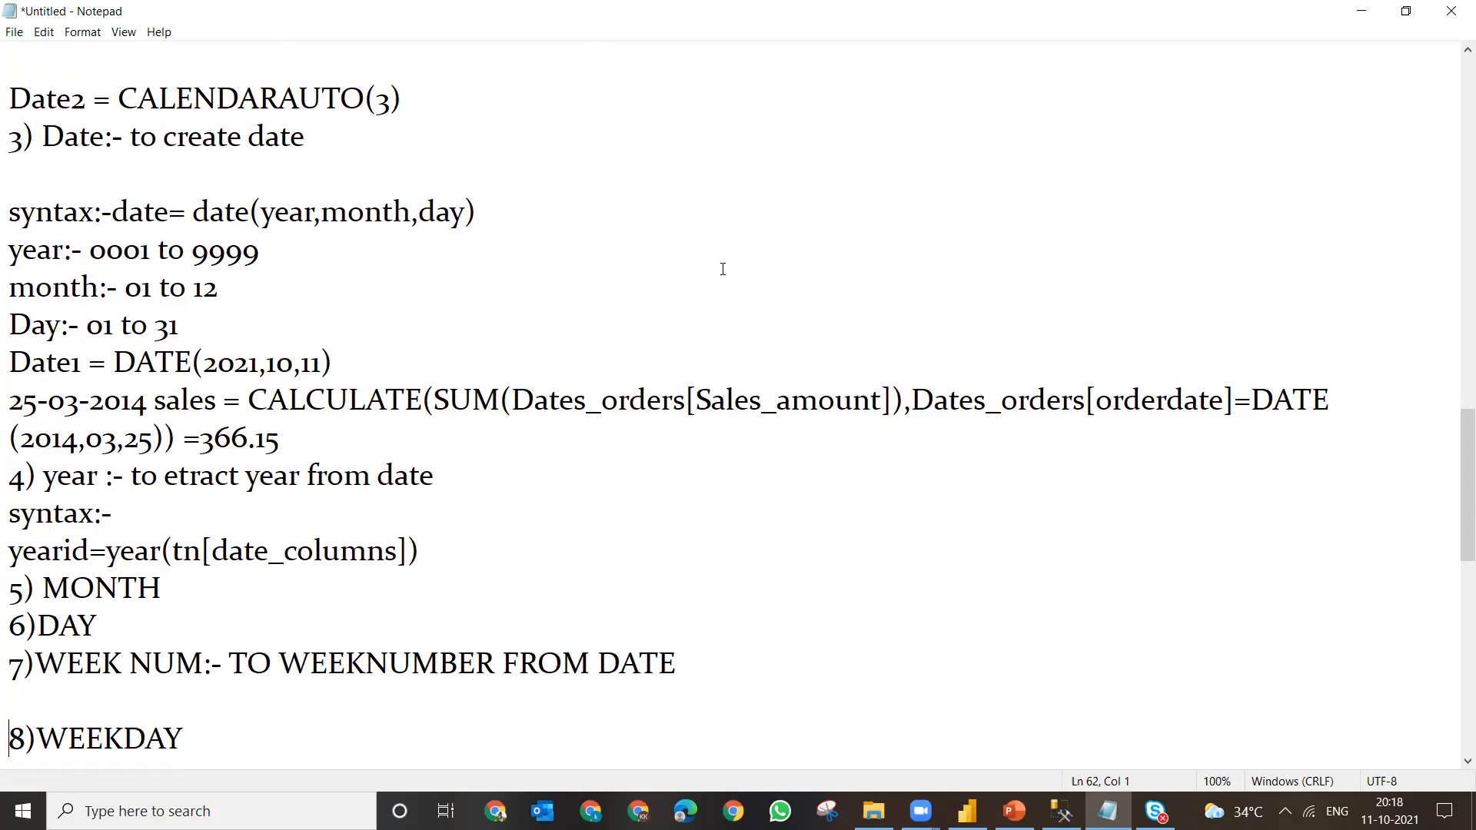
- Extend the "8)WEEKDAY" entry with ":- TO EXTRACT DAY NO WEEK", consulting the system calendar for October 2021
click(211, 738)
text(:-)
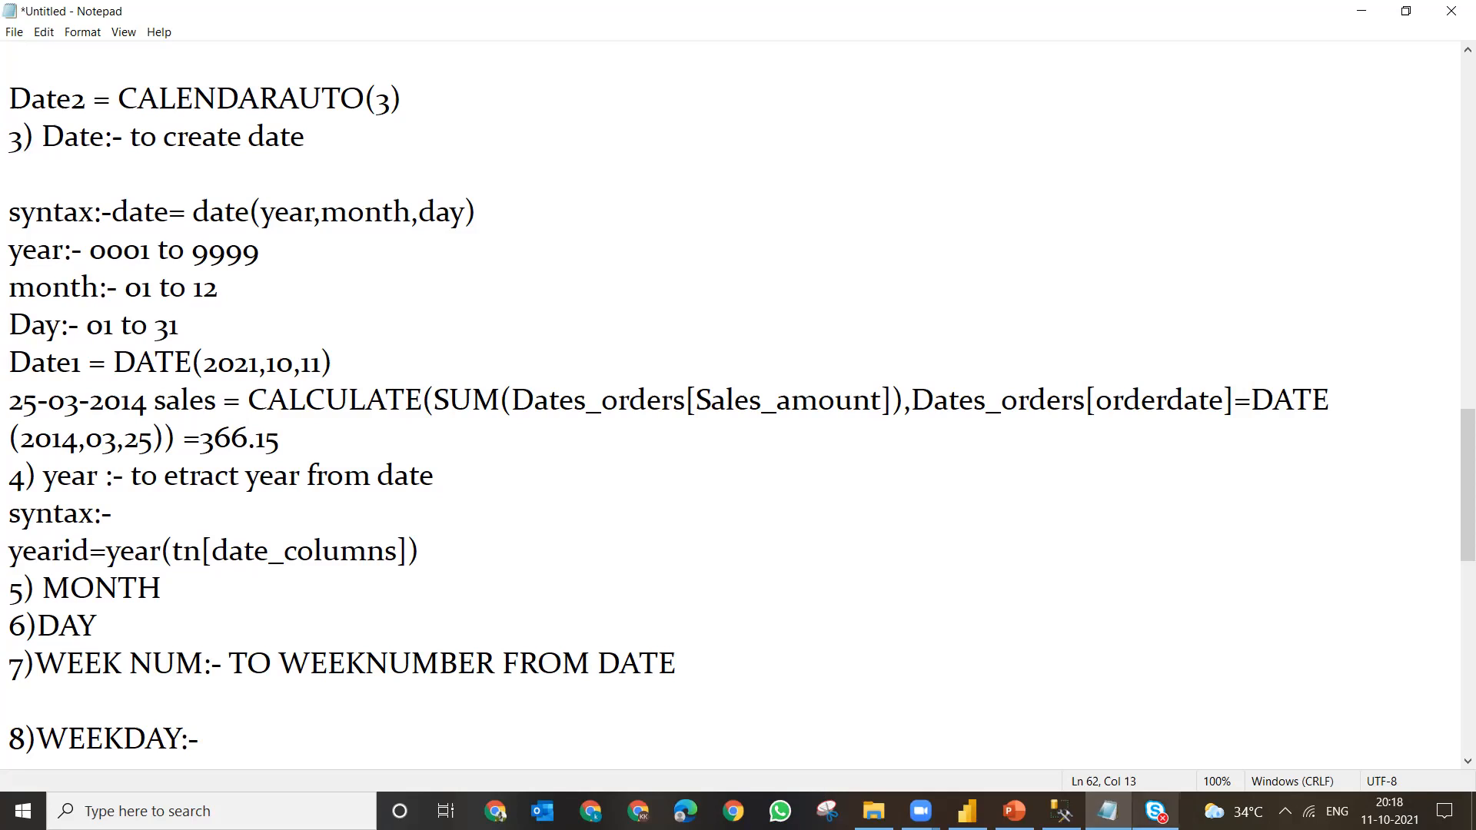
click(1390, 812)
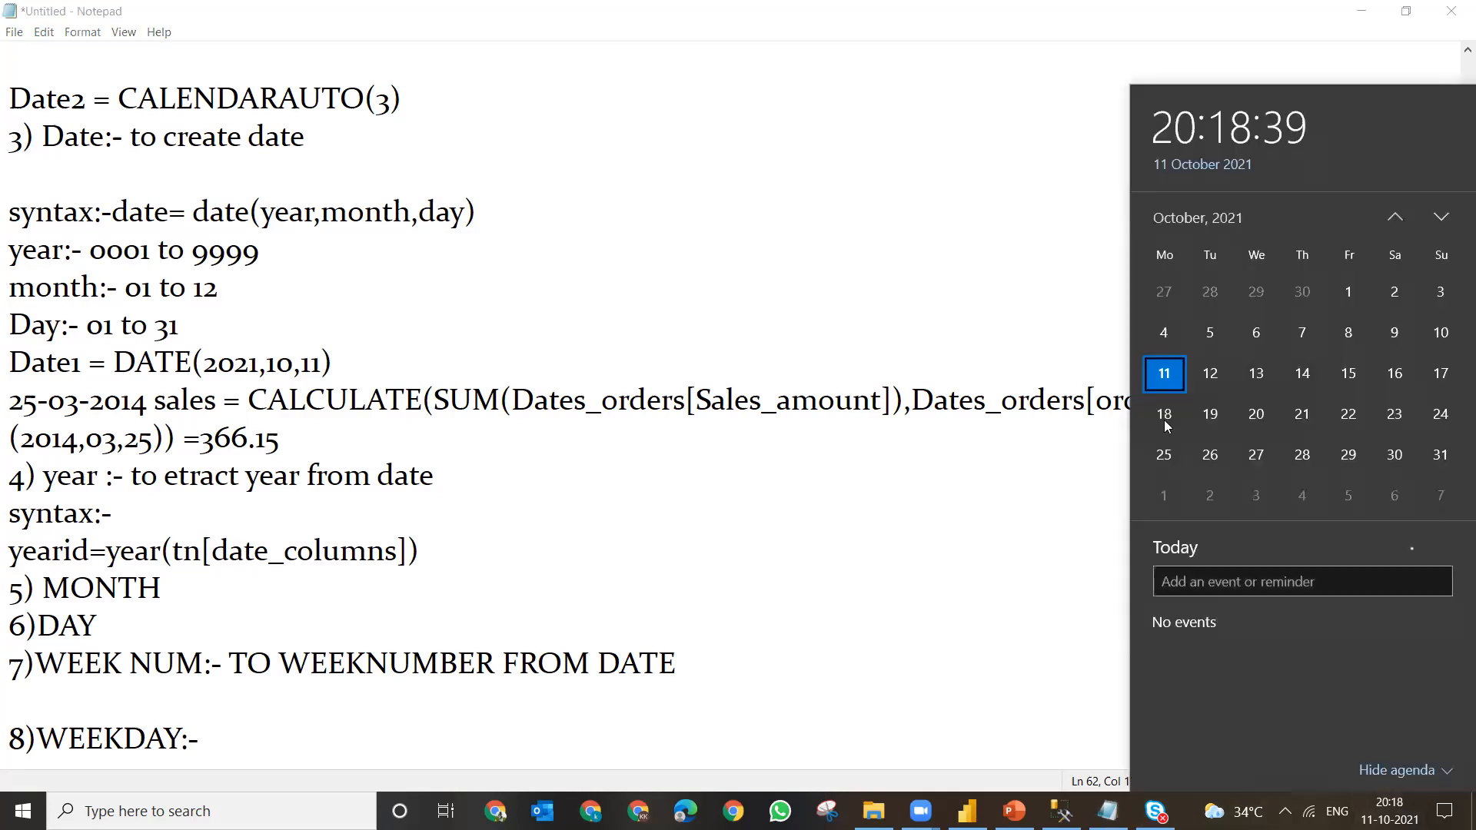
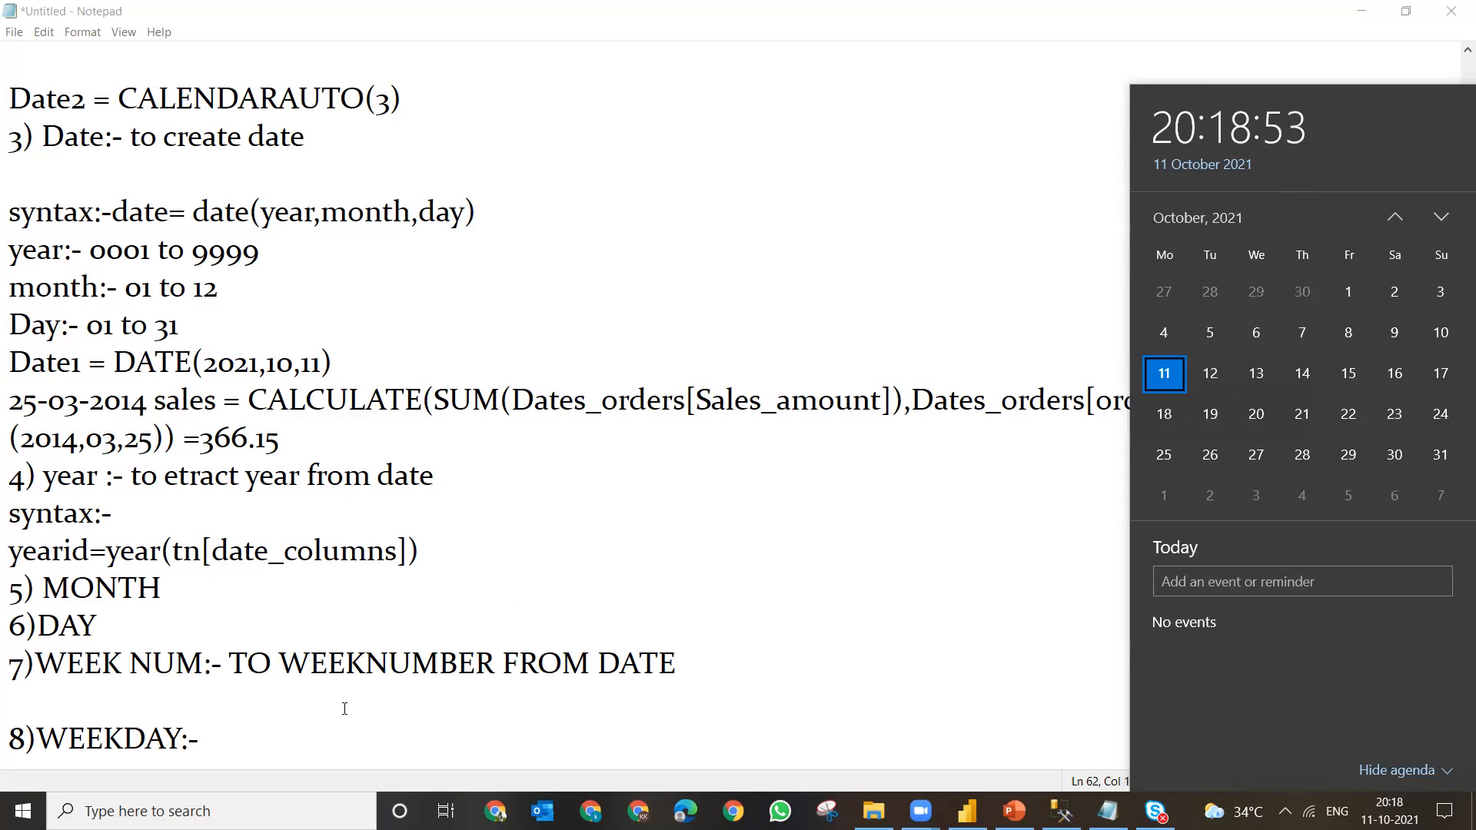
click(303, 736)
text(WEE)
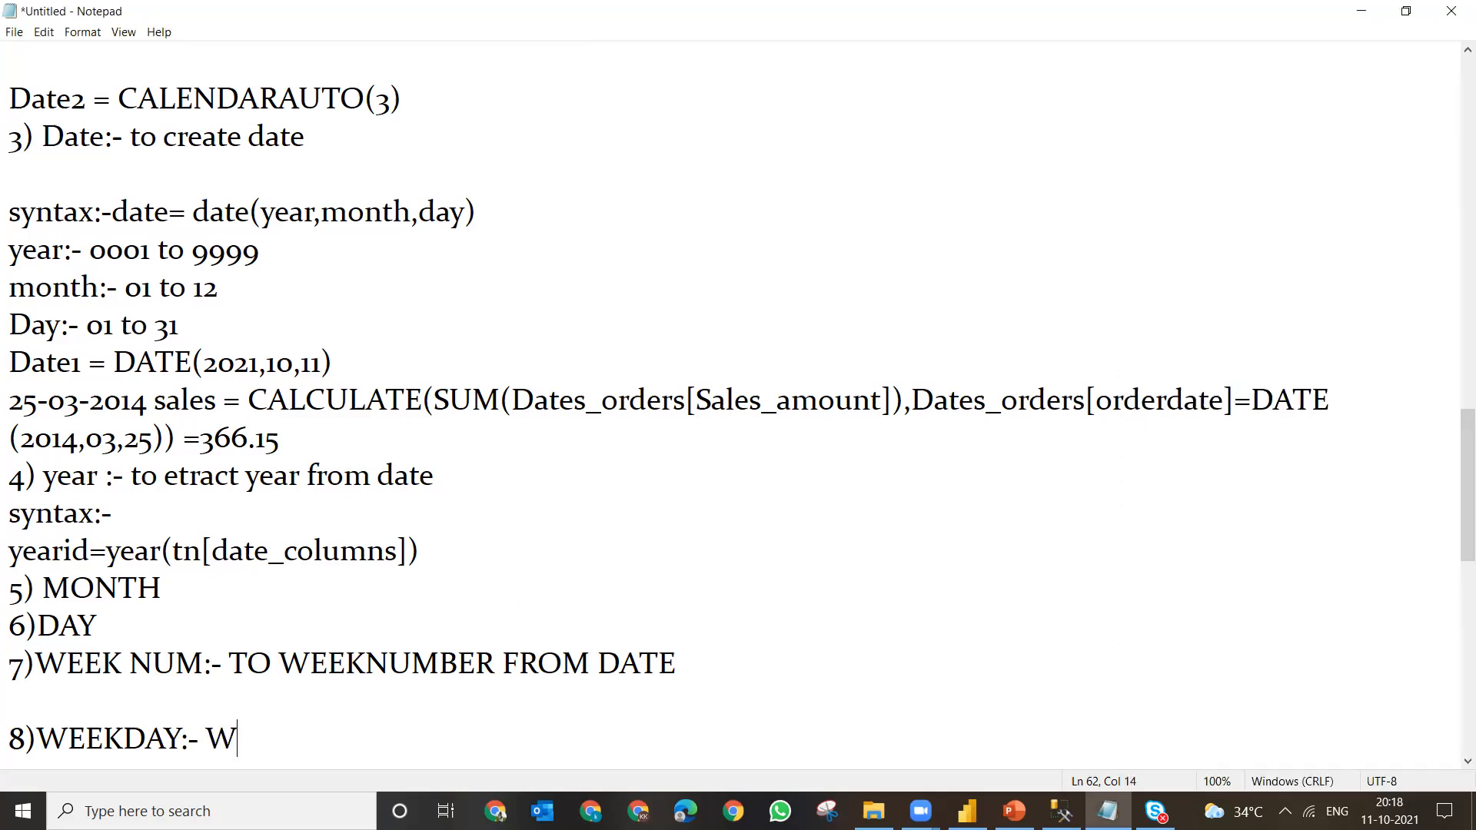
key(BackSpace)
key(BackSpace)
key(BackSpace)
text(TO )
text(WE)
key(BackSpace)
key(BackSpace)
text(EXTRAC)
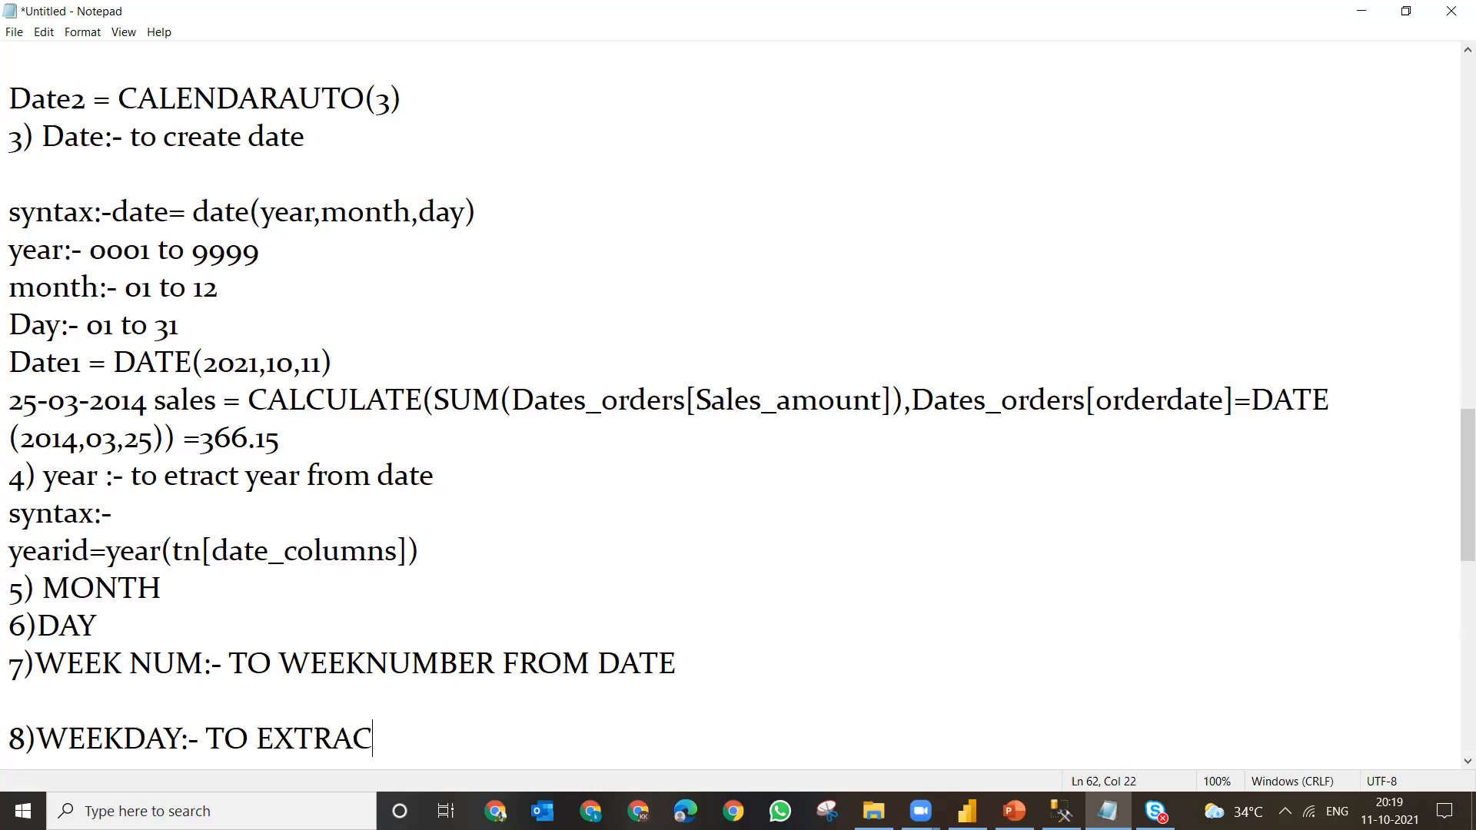
text(T W)
key(BackSpace)
text(DAY NO WEEK)
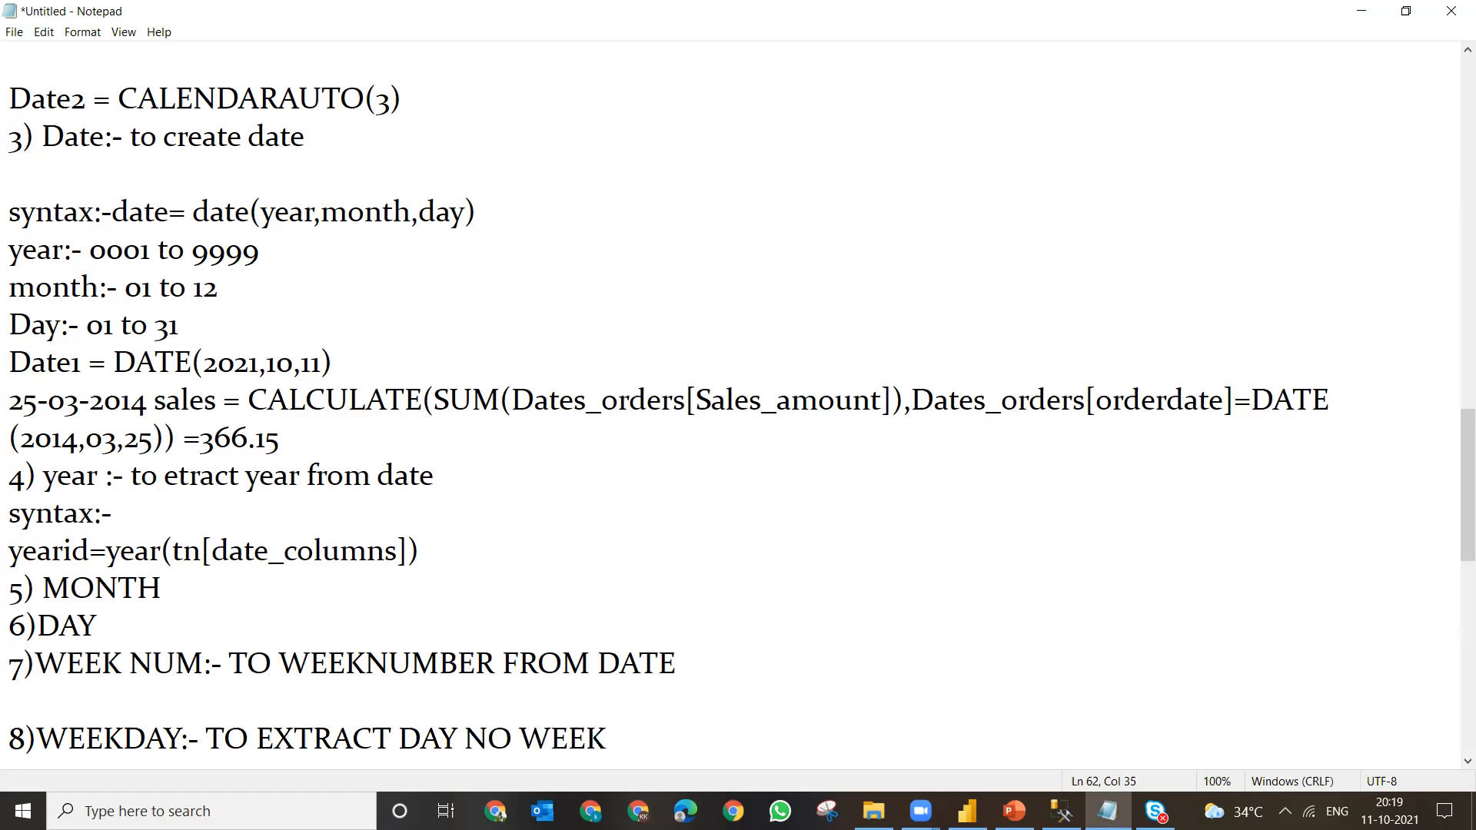
- Add the day numbering "m-1 AND SUN-7" to the end of the WEEKDAY description
text( m)
text(-1 )
text(O)
key(BackSpace)
text(TO)
key(BackSpace)
key(BackSpace)
text(AND SUN)
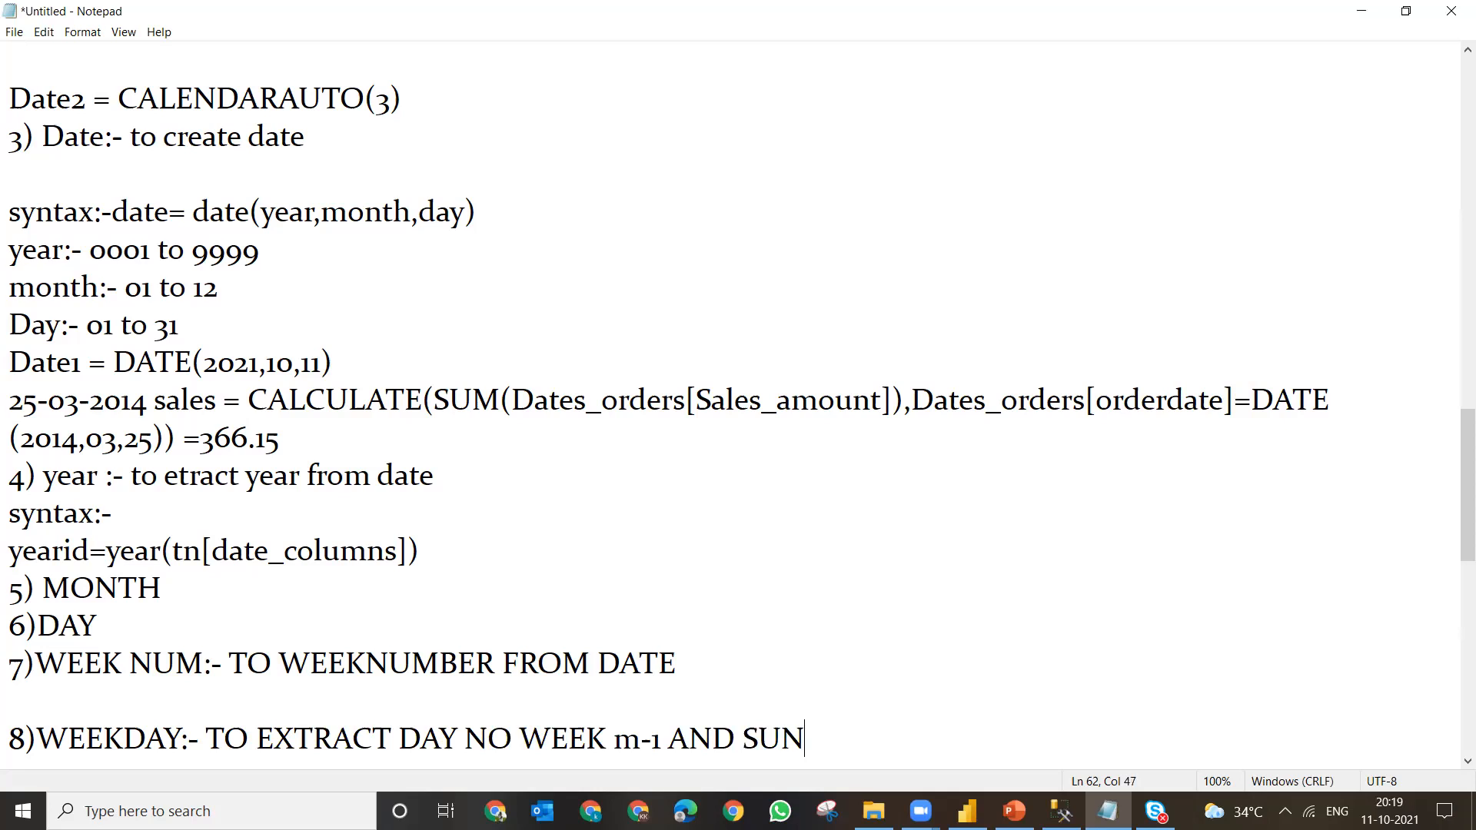
text(-7)
- Begin the syntax line "SYNTAX:- WEEKNUM = WEEKNUM(TN[DATE]," beneath the WEEK NUM entry
key(Up)
key(Return)
text(S)
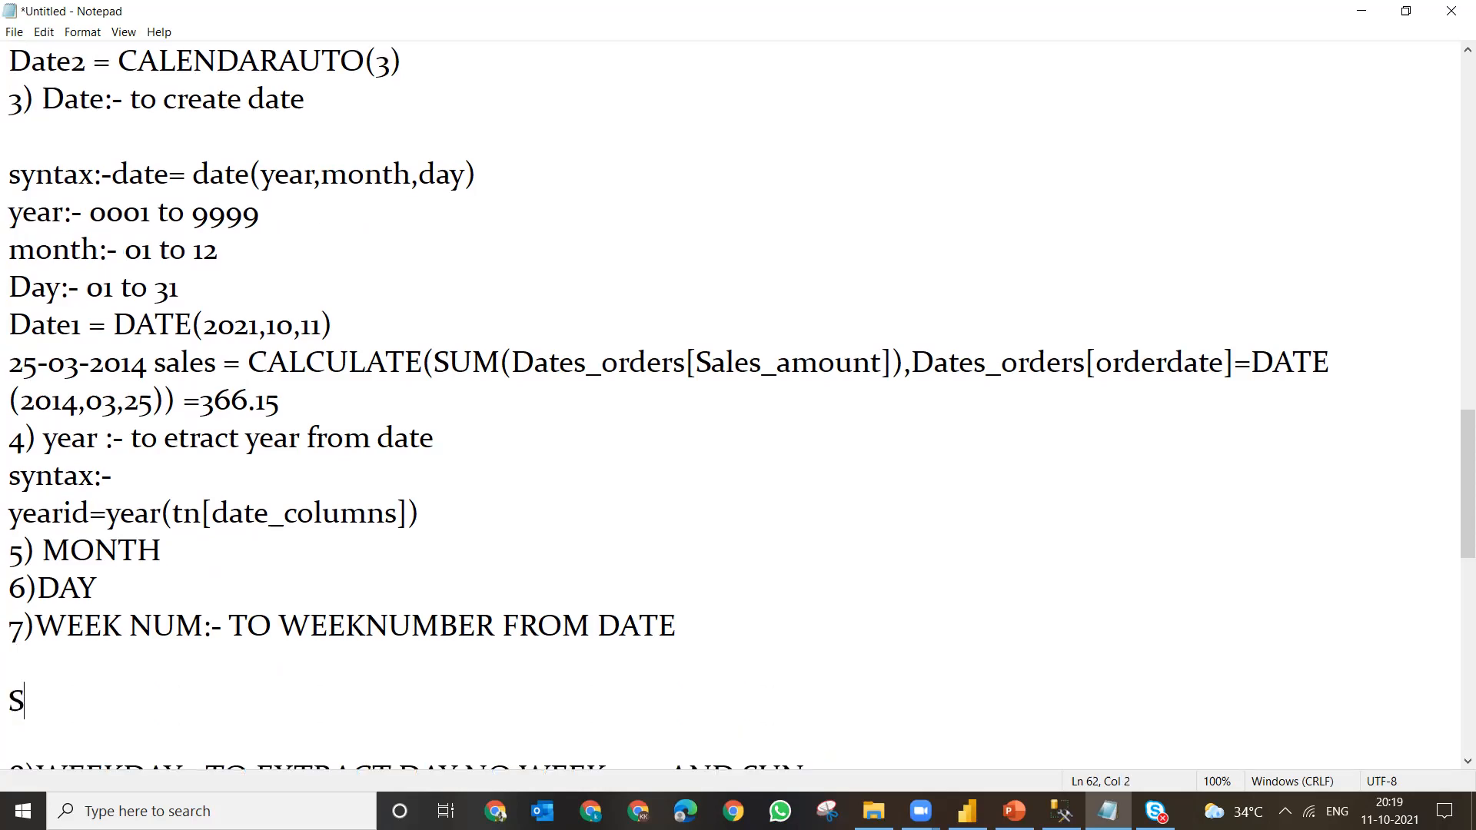
text(YNTAX:- )
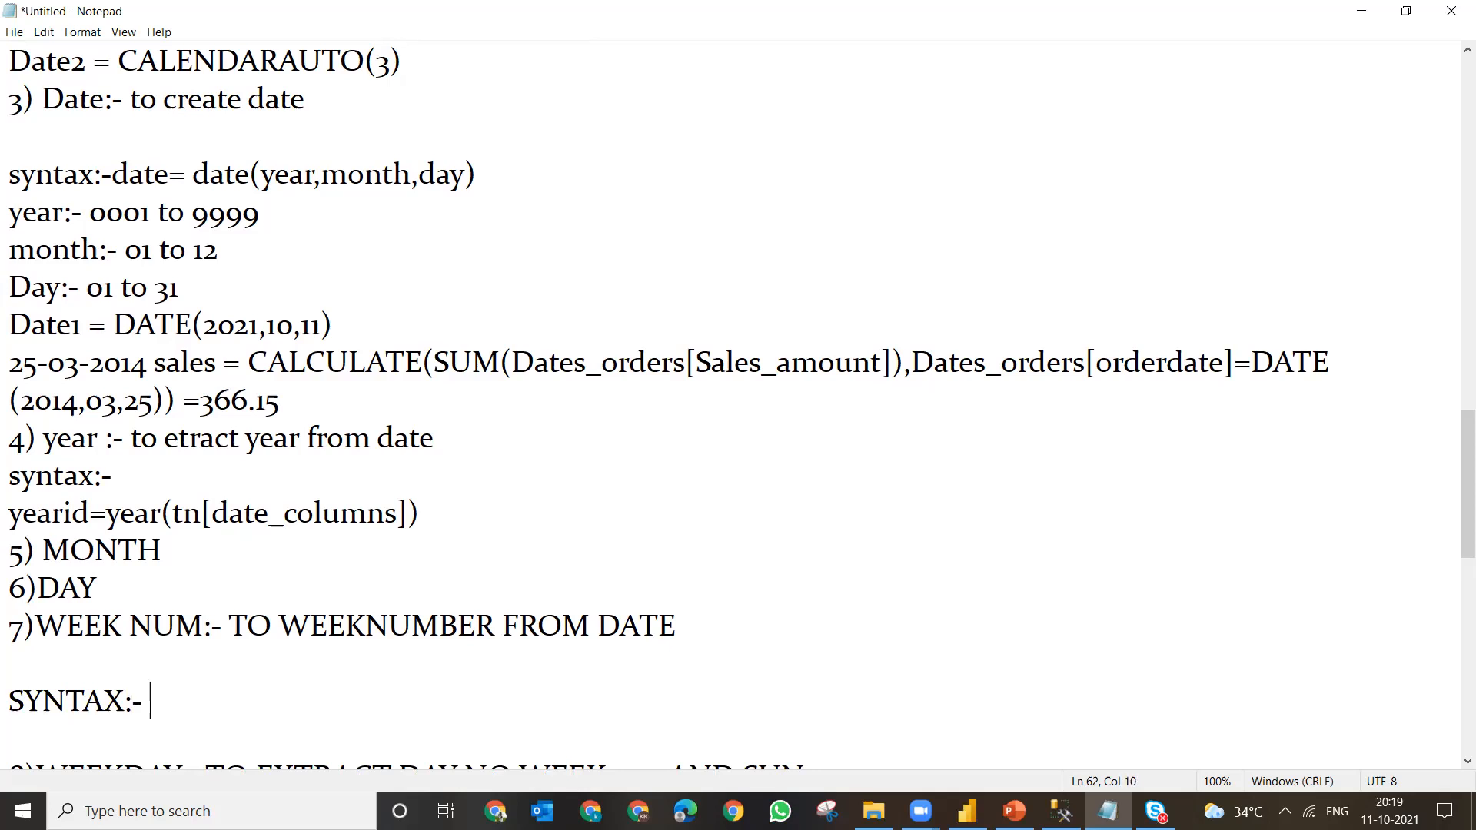
text(WEEKNUM = )
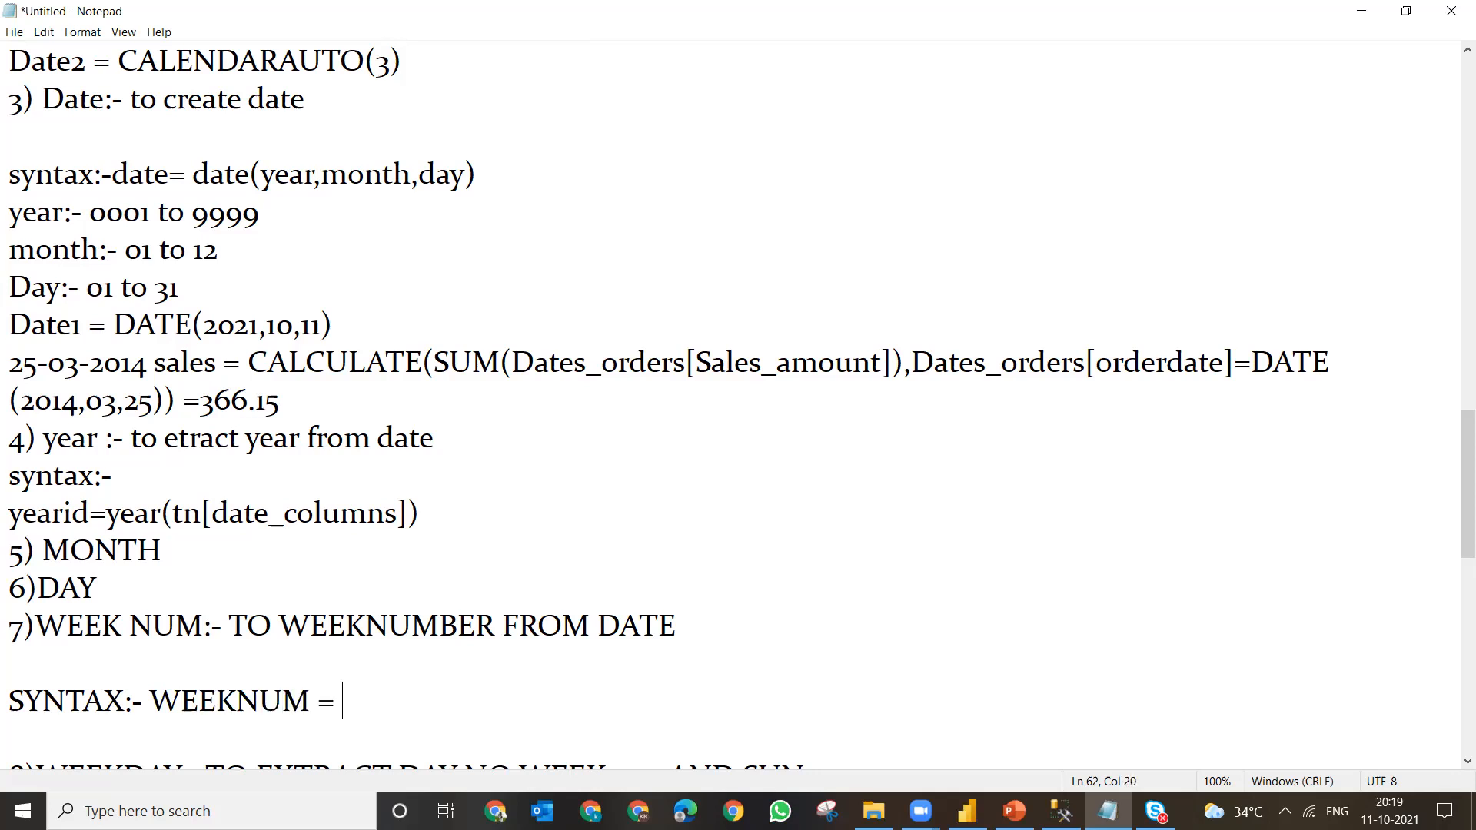
text(WEEKN)
text(UM)
text(()
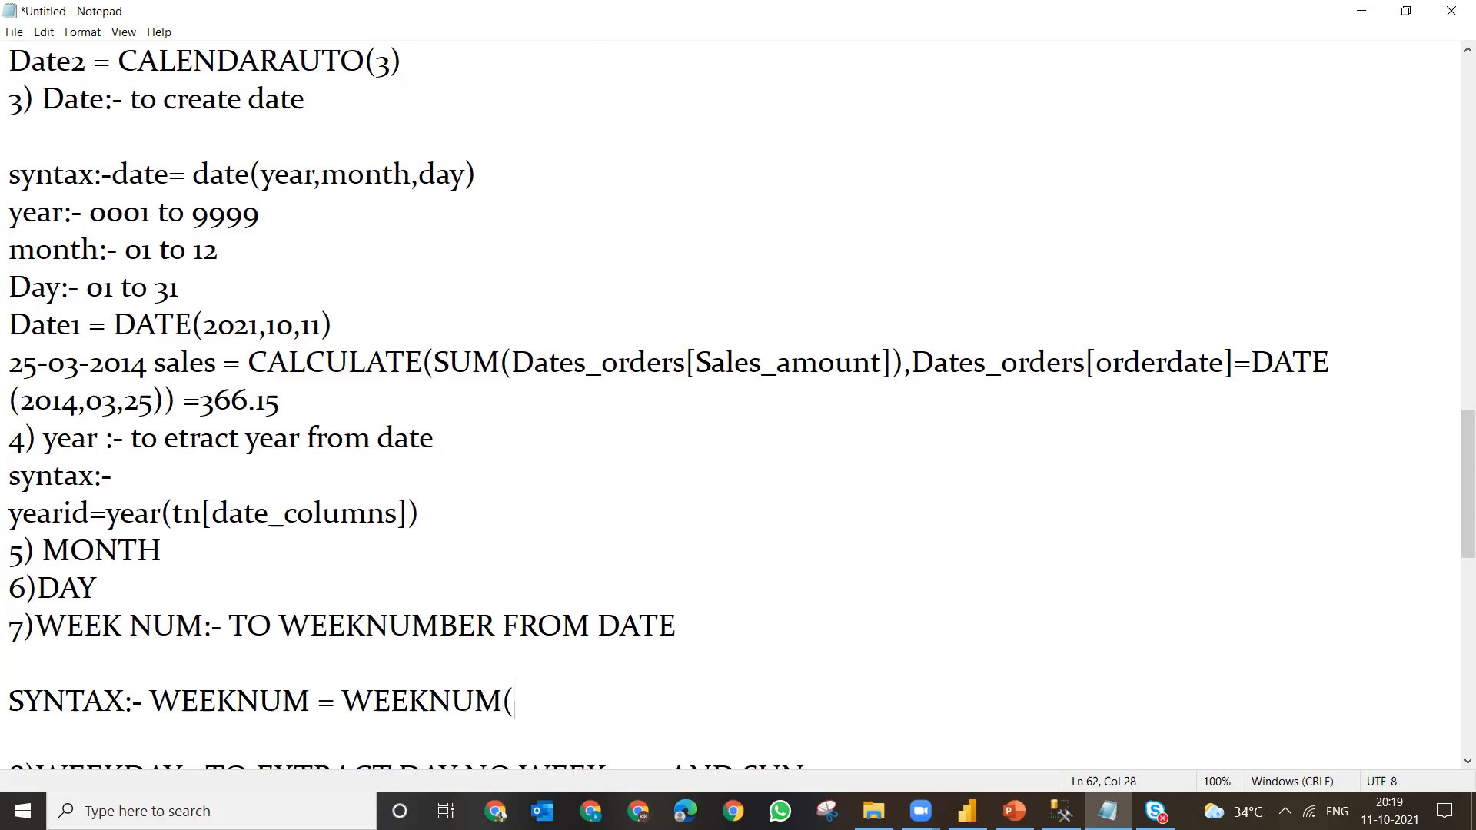
text(TN[DATE)
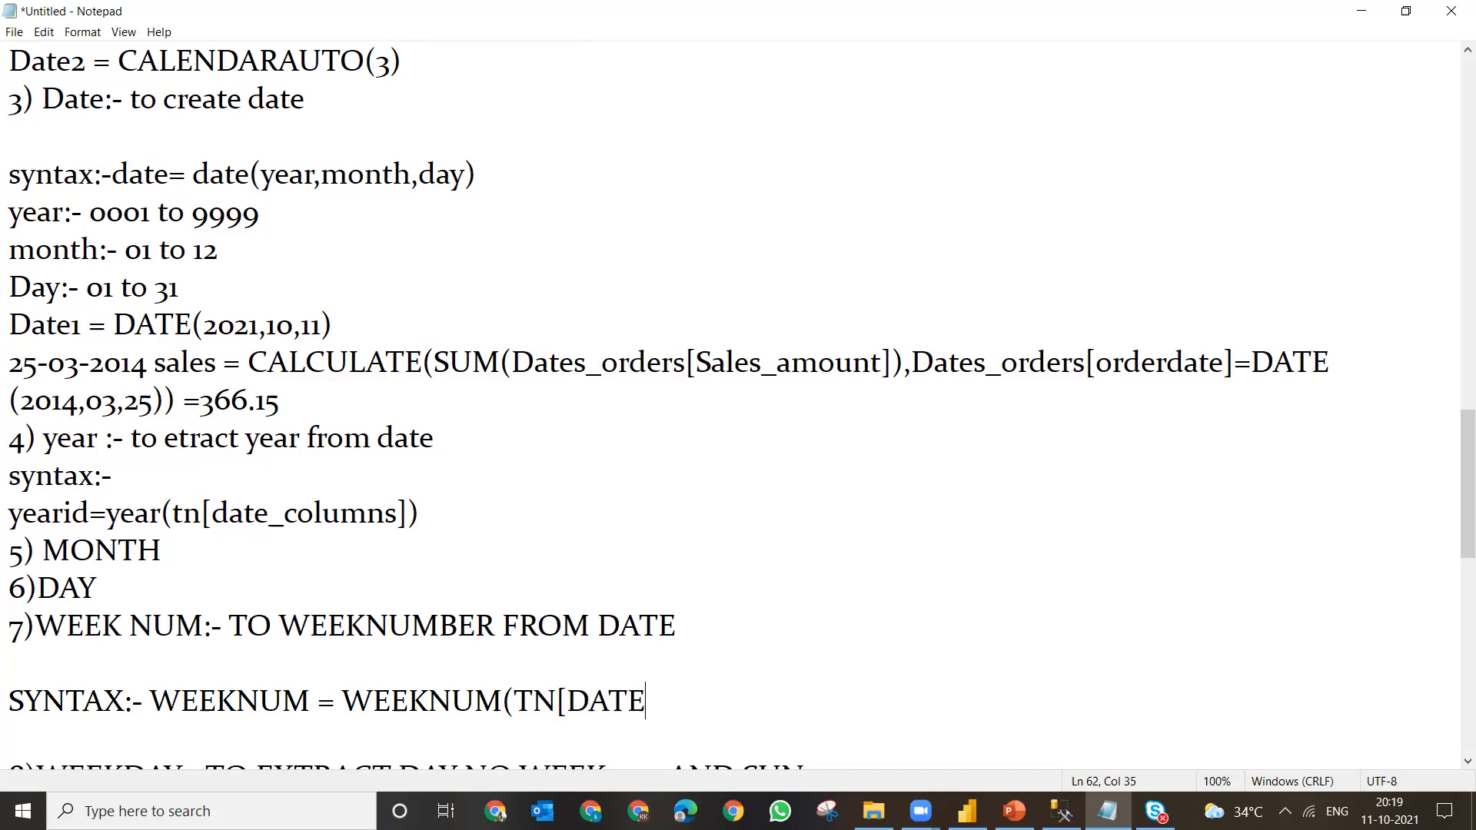
text(],)
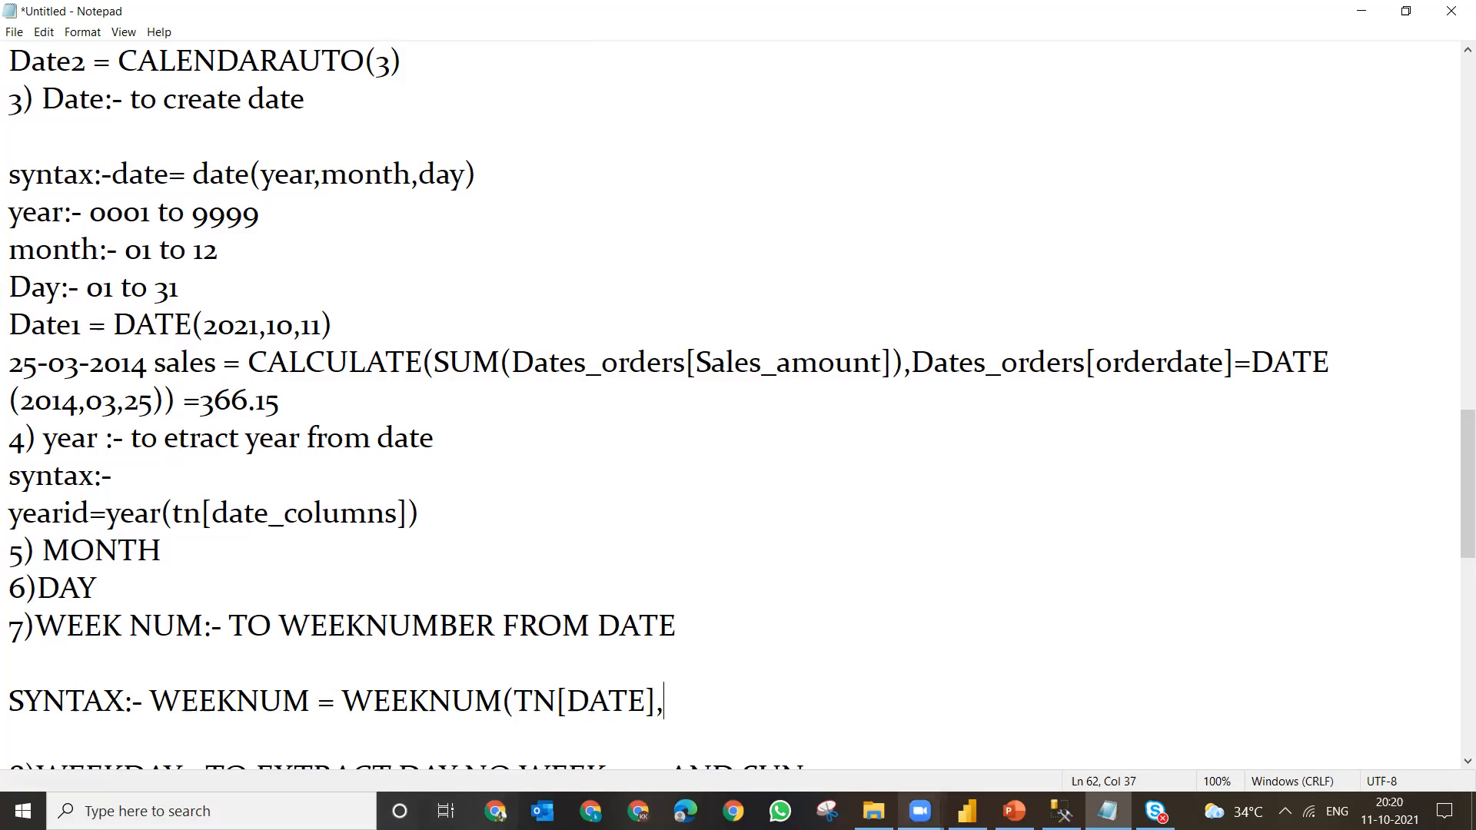
- Switch to Power BI Desktop and add a new calculated column to the Dates_orders table in the data view
click(968, 811)
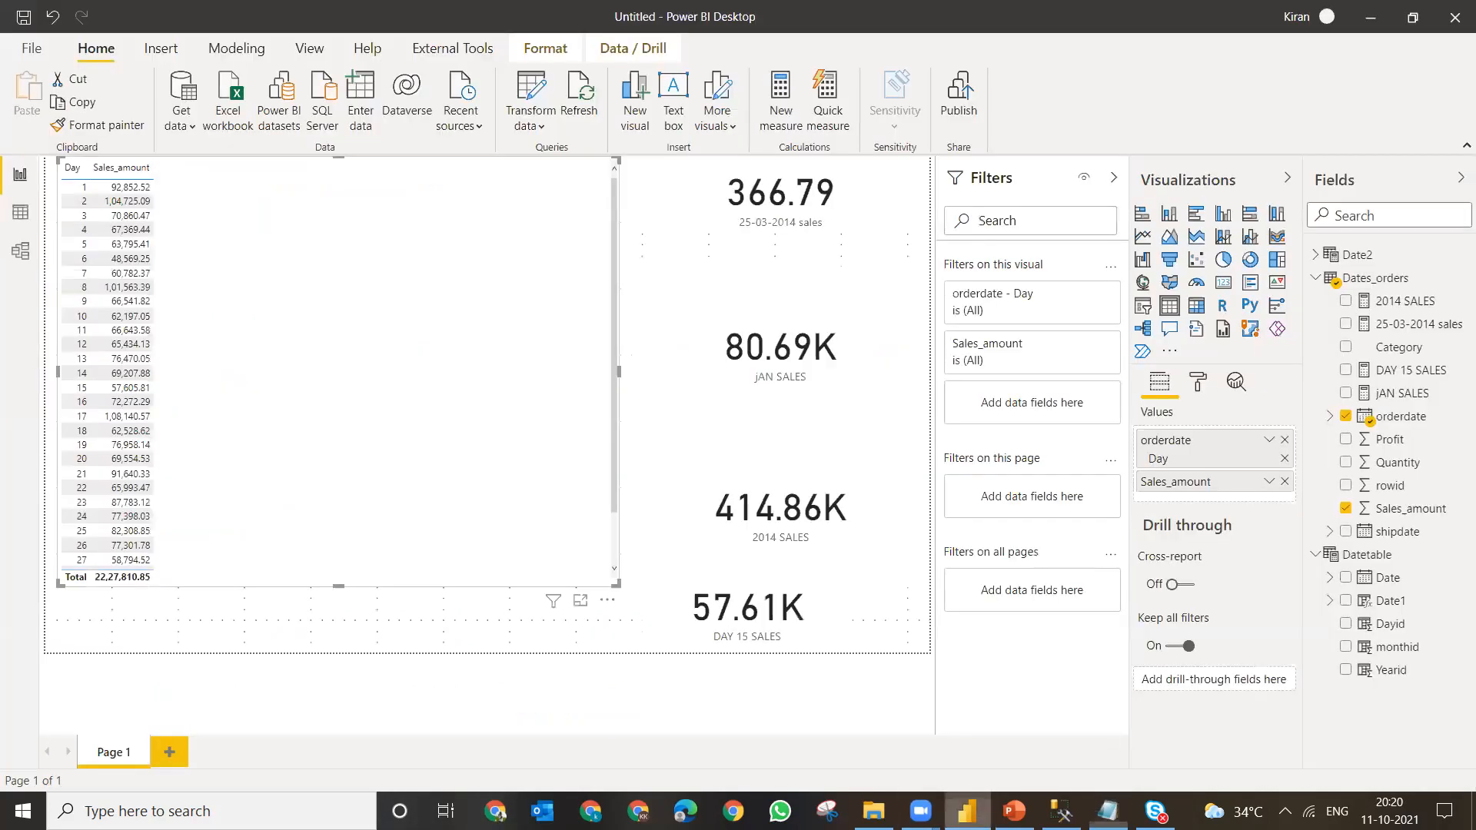
click(21, 213)
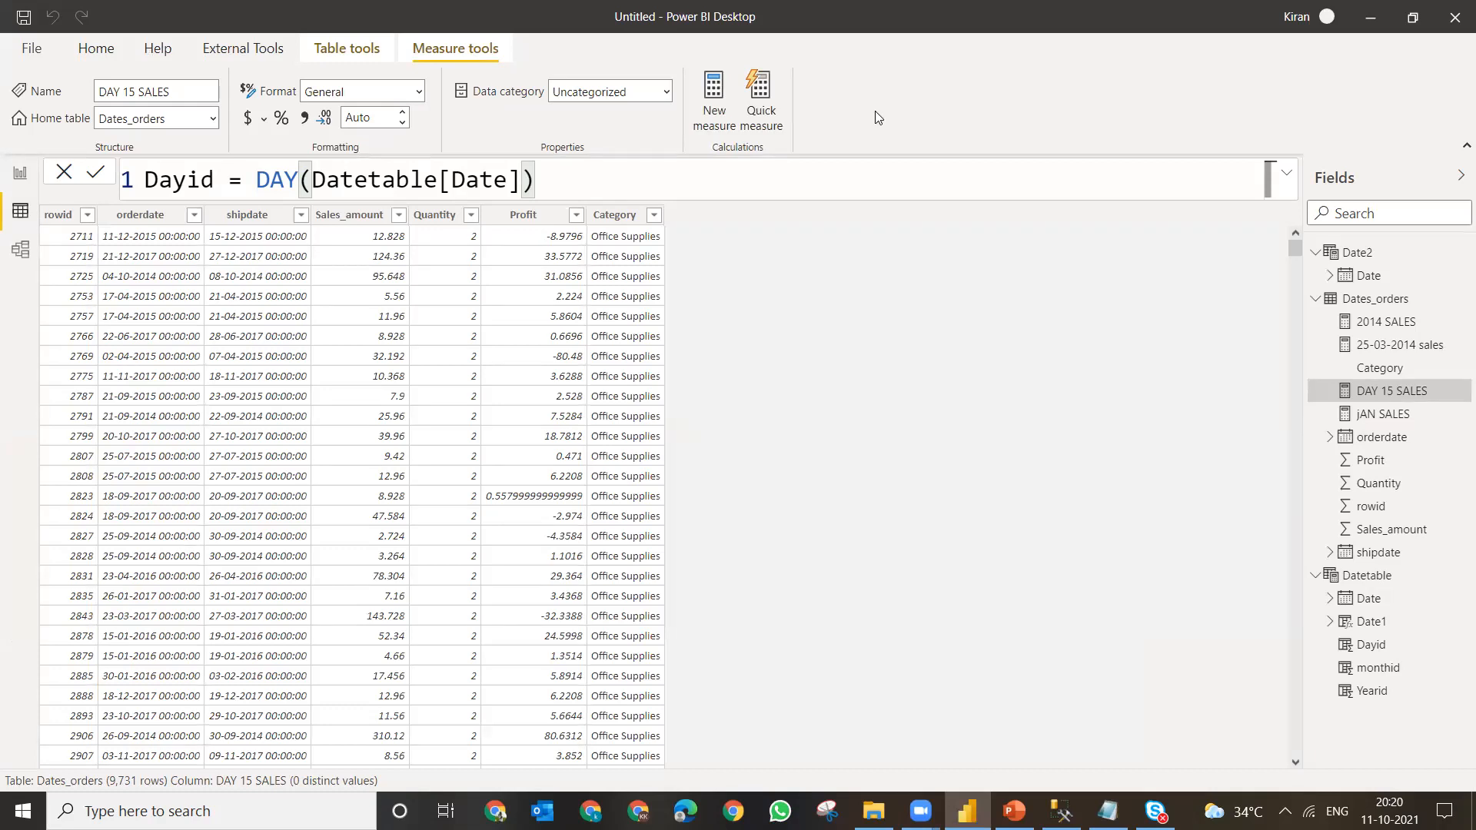
click(112, 49)
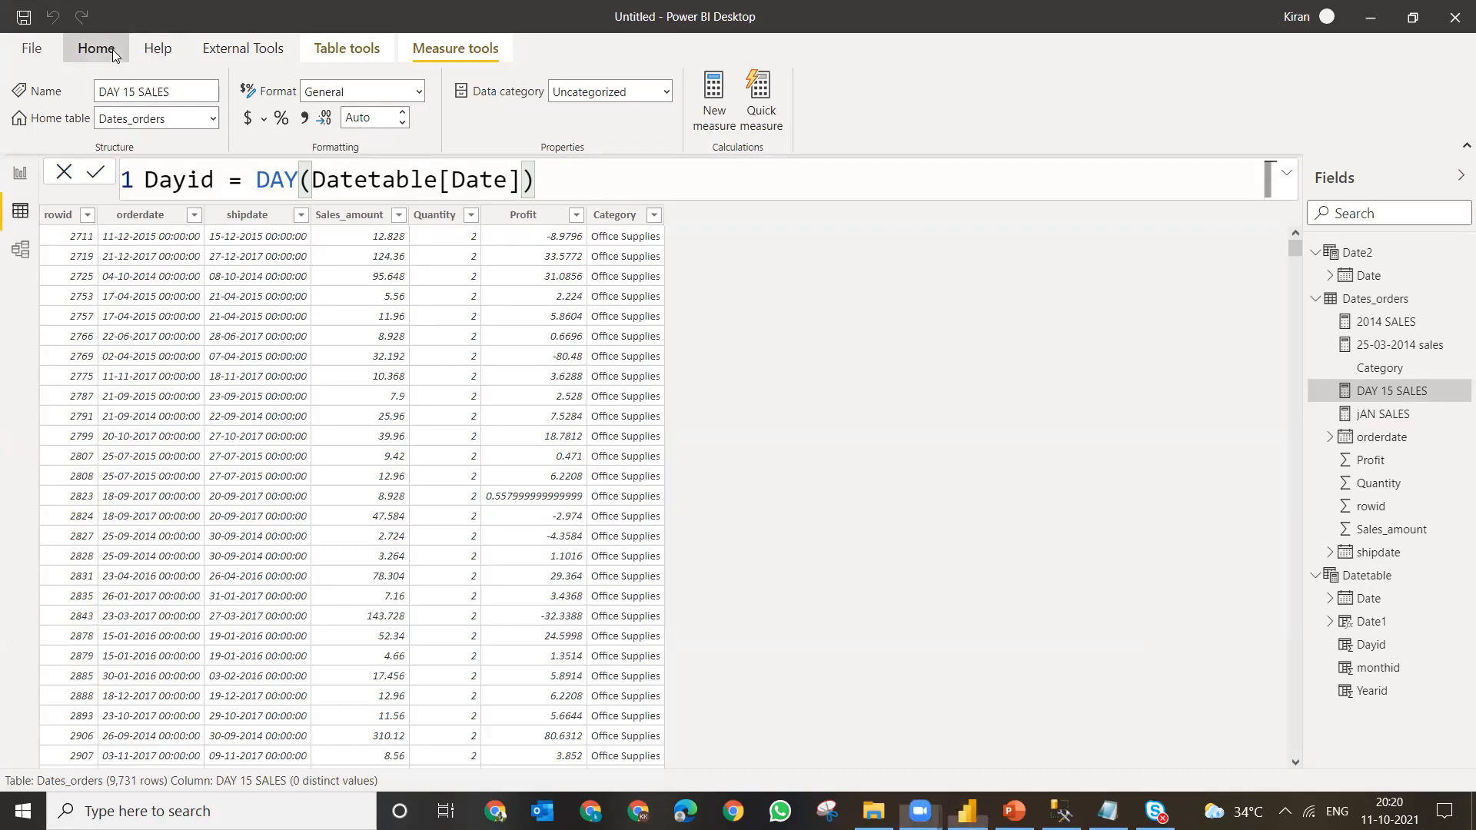
click(755, 91)
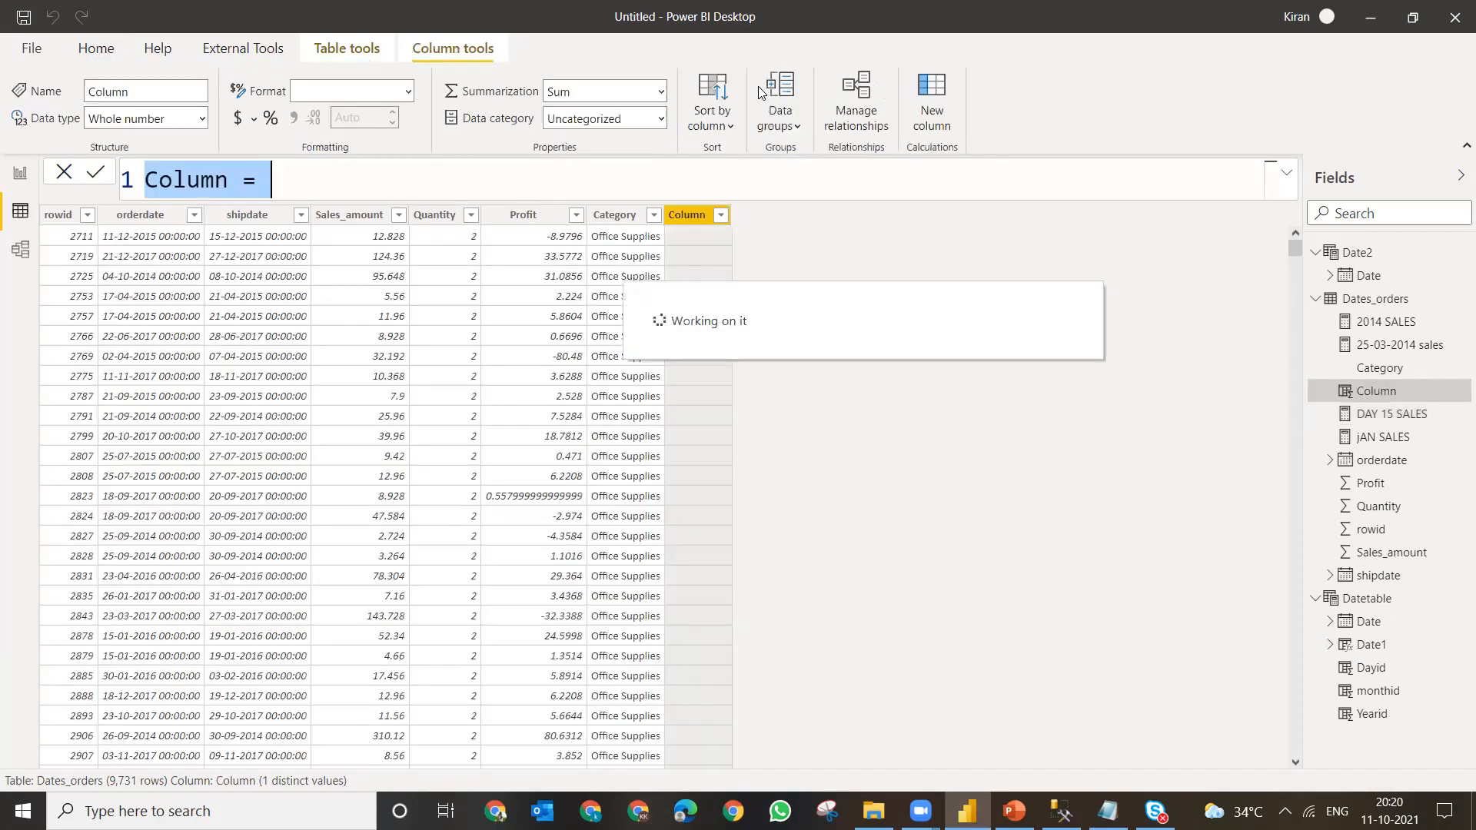
- Name the new column WEEKNUM and start its formula with the WEEKNUM function
text(WEEK)
key(BackSpace)
key(BackSpace)
key(BackSpace)
key(BackSpace)
text(WEE)
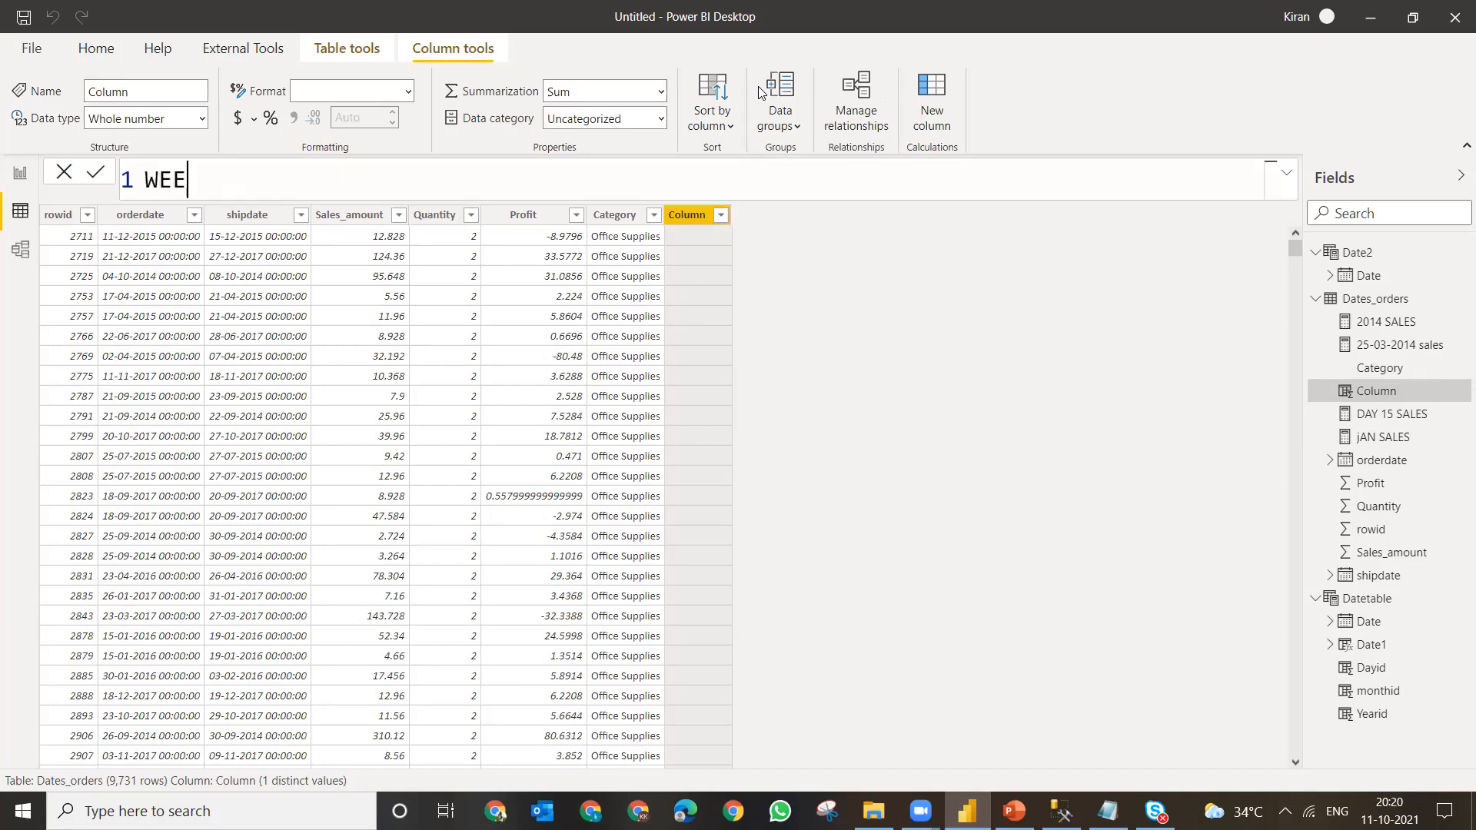
text(KNUM=SW)
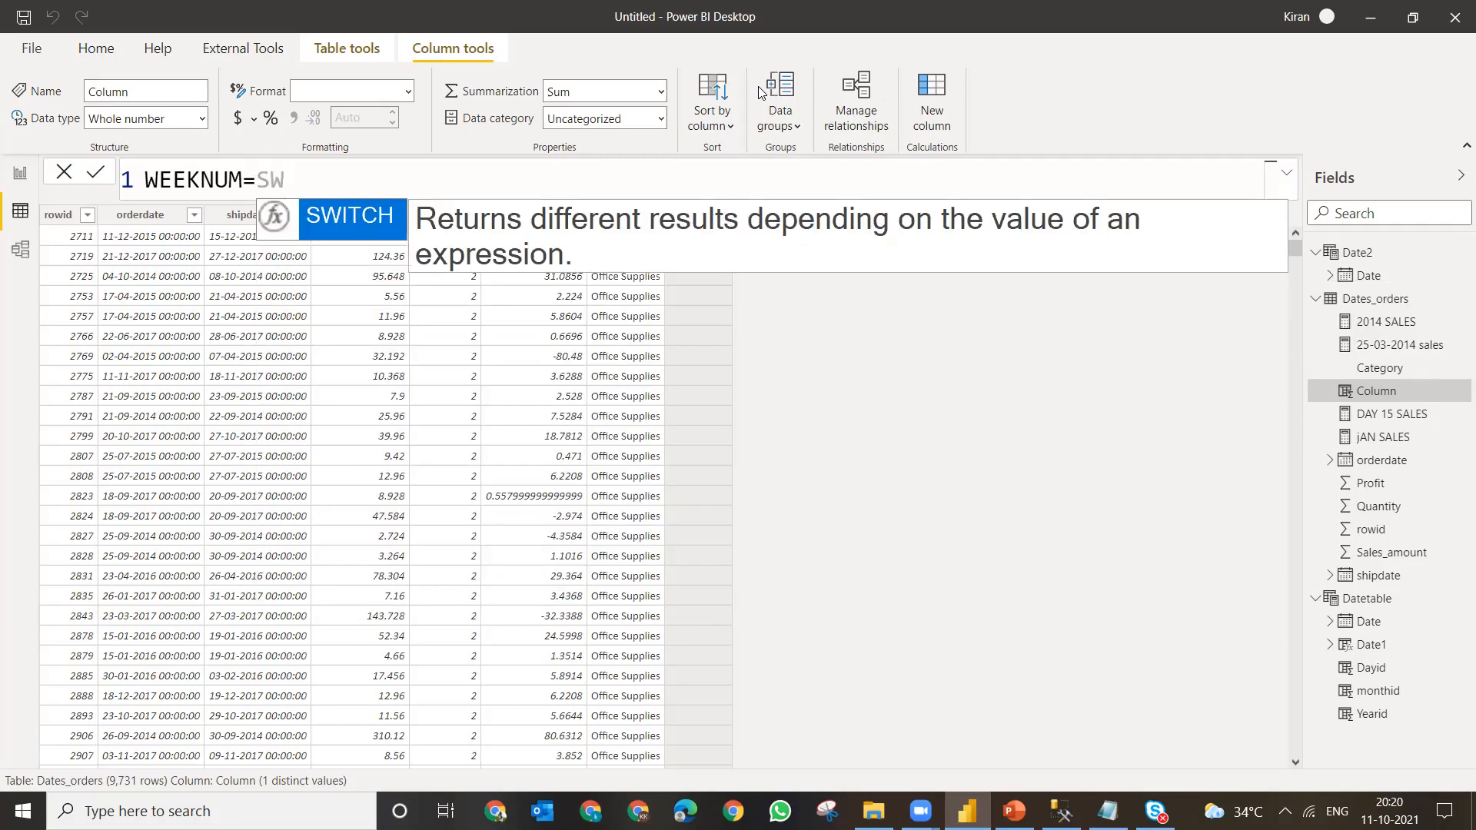
key(BackSpace)
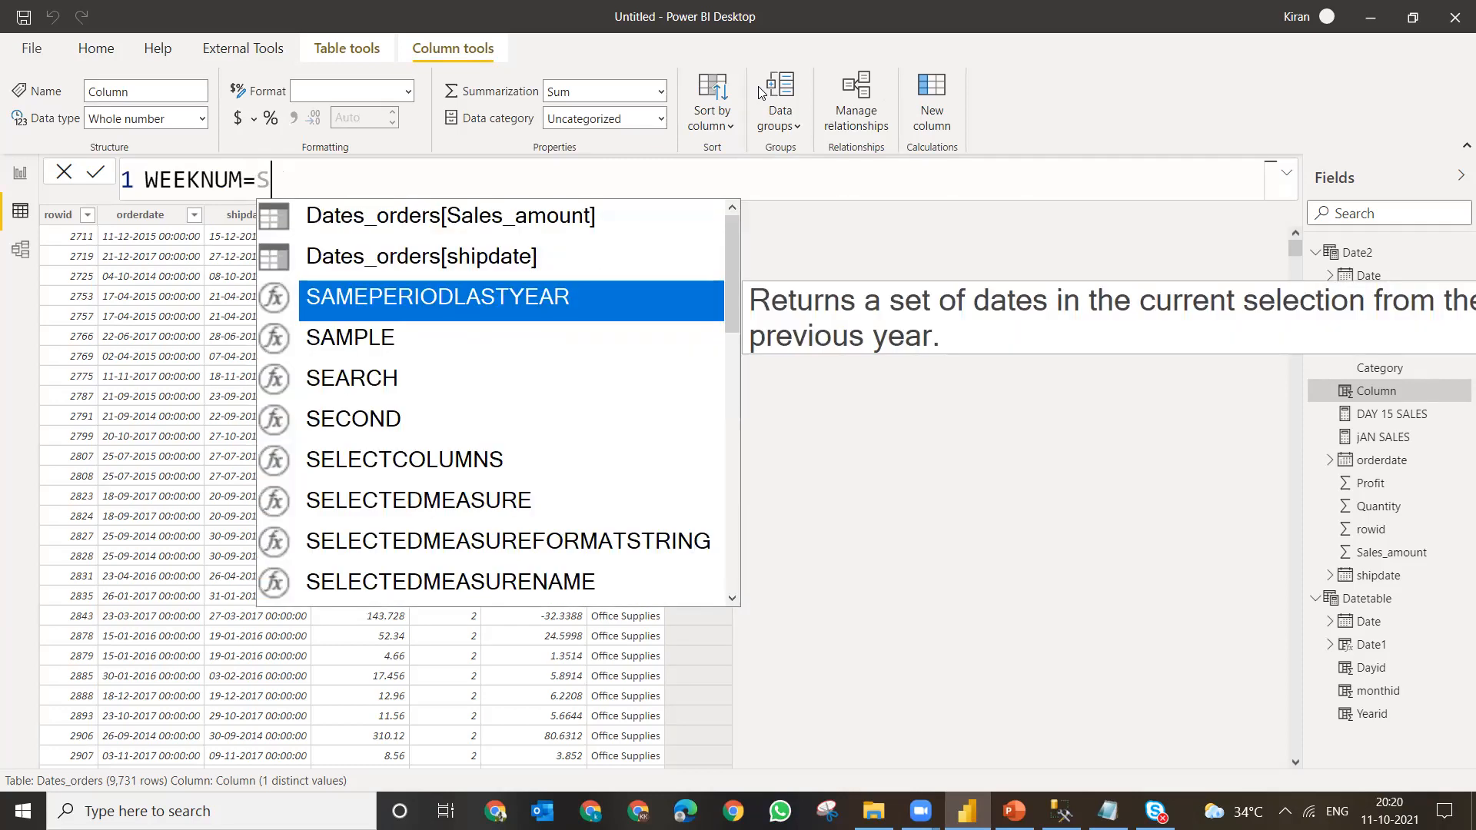
key(BackSpace)
text(WE)
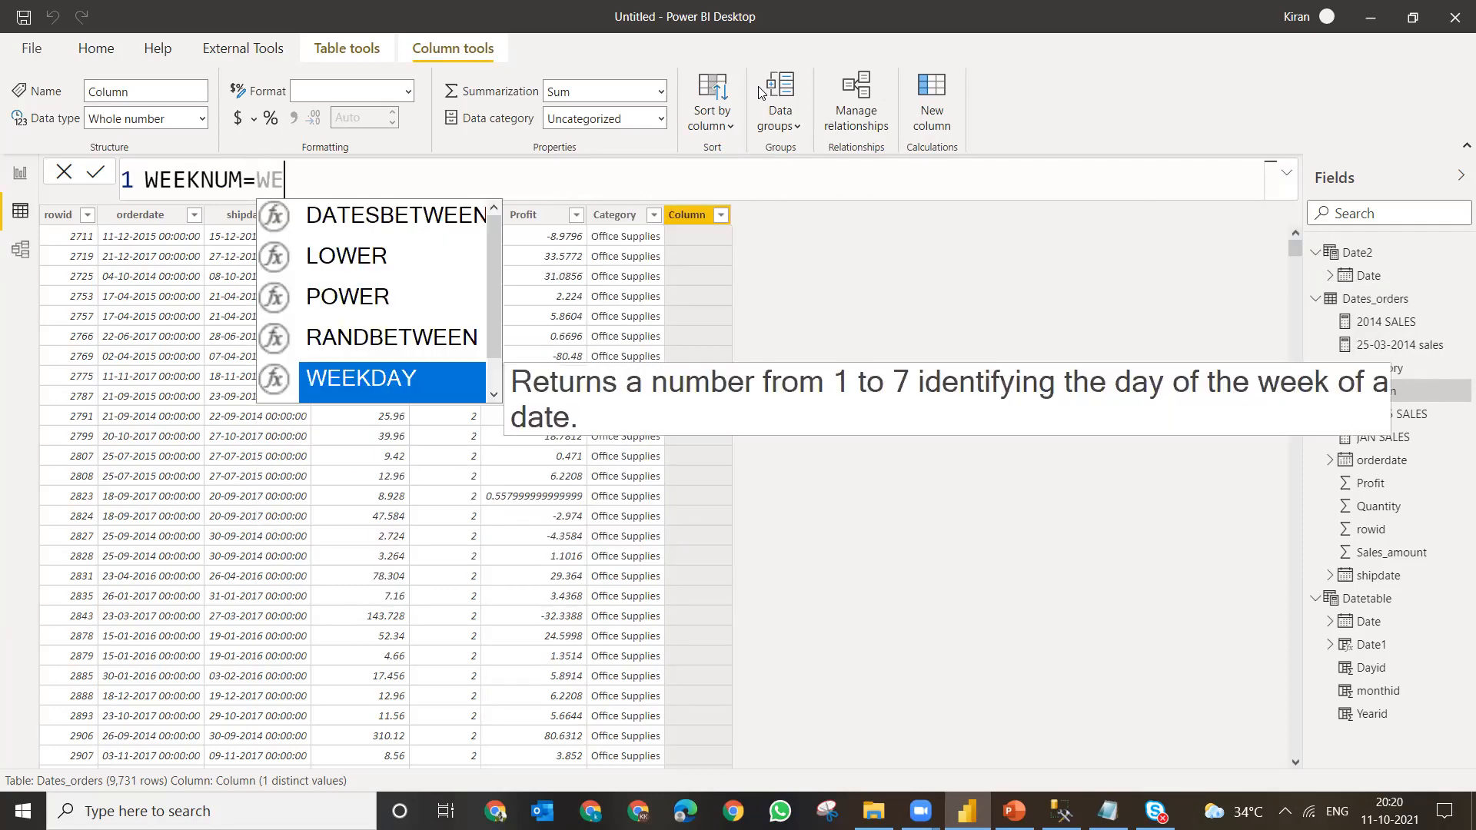
key(Down)
key(Tab)
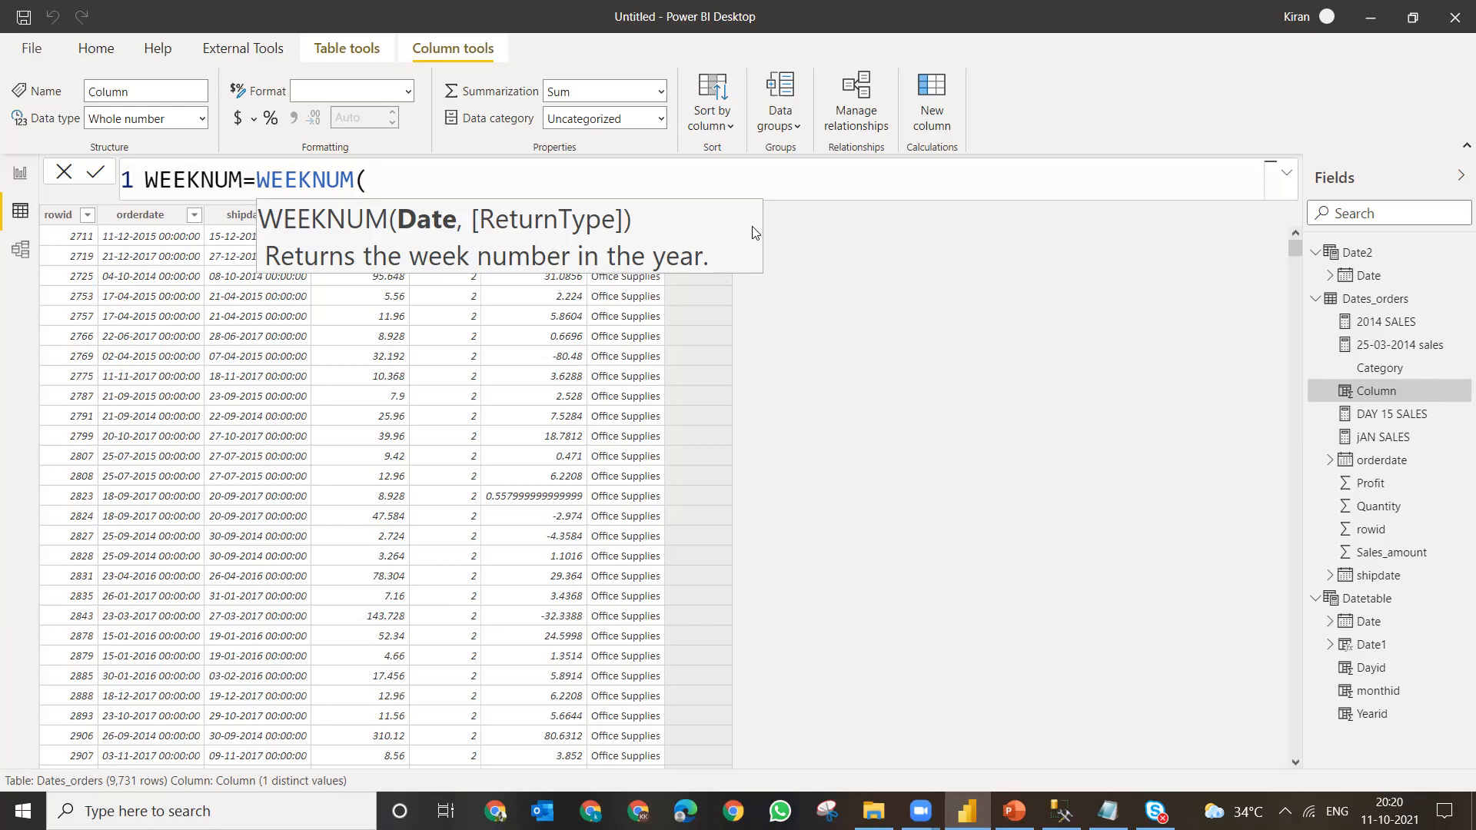
- Try to complete the WEEKNUM formula with DATE2 as its date argument
text(DATE)
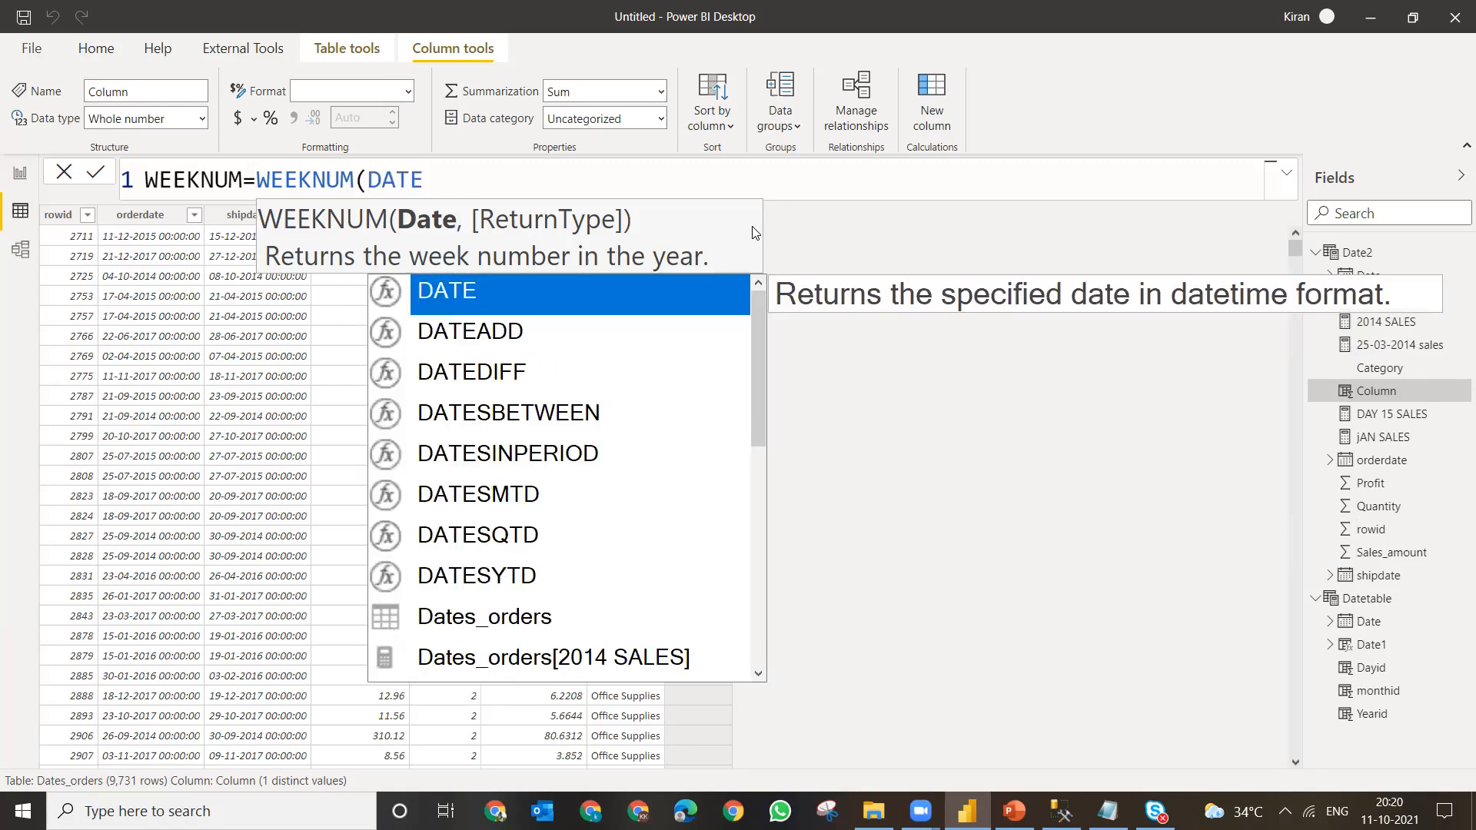
key(Down)
key(Down)
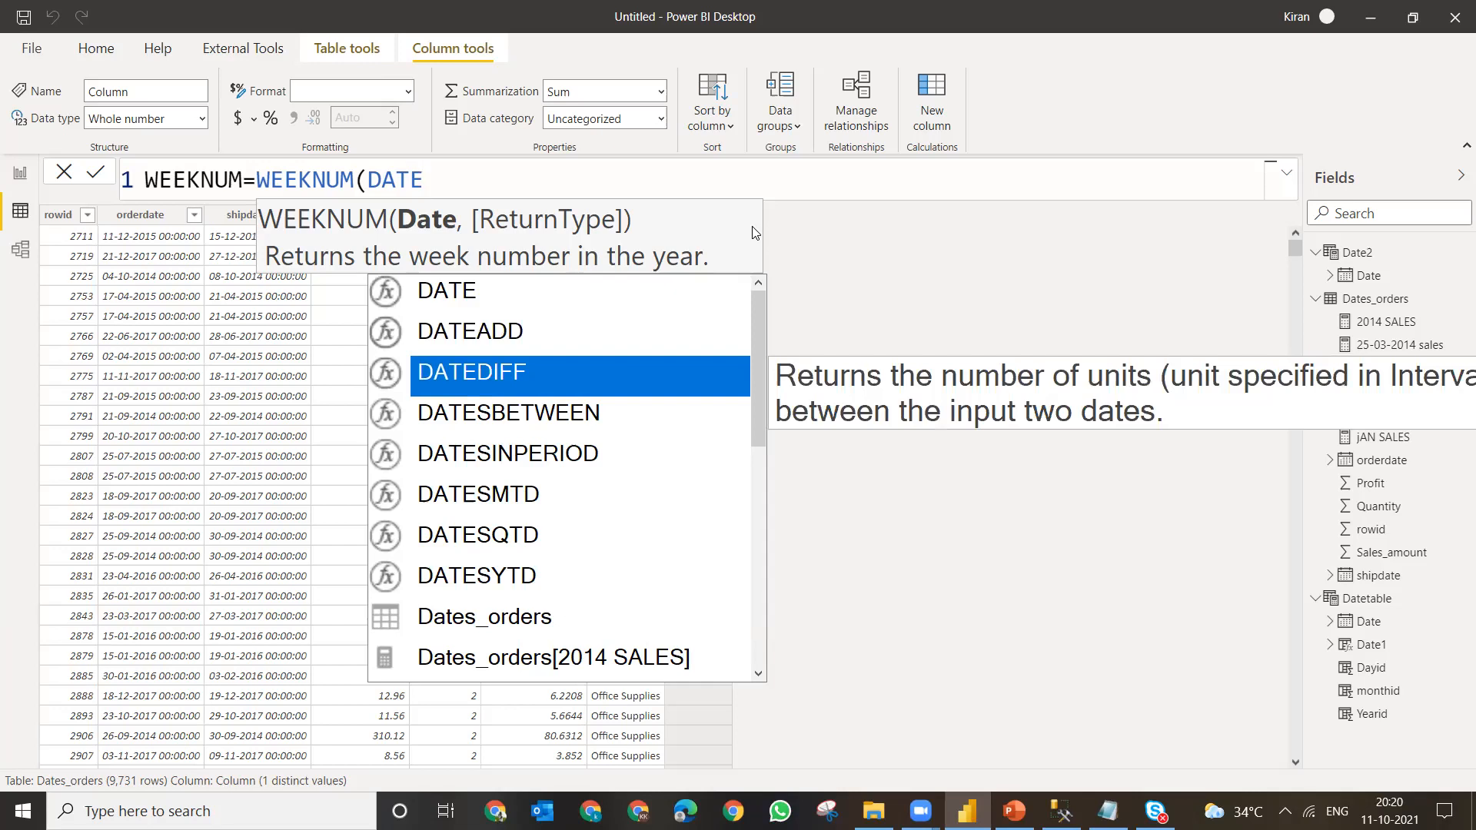
text(T)
key(BackSpace)
text(TI)
key(BackSpace)
text(A)
key(BackSpace)
key(BackSpace)
key(BackSpace)
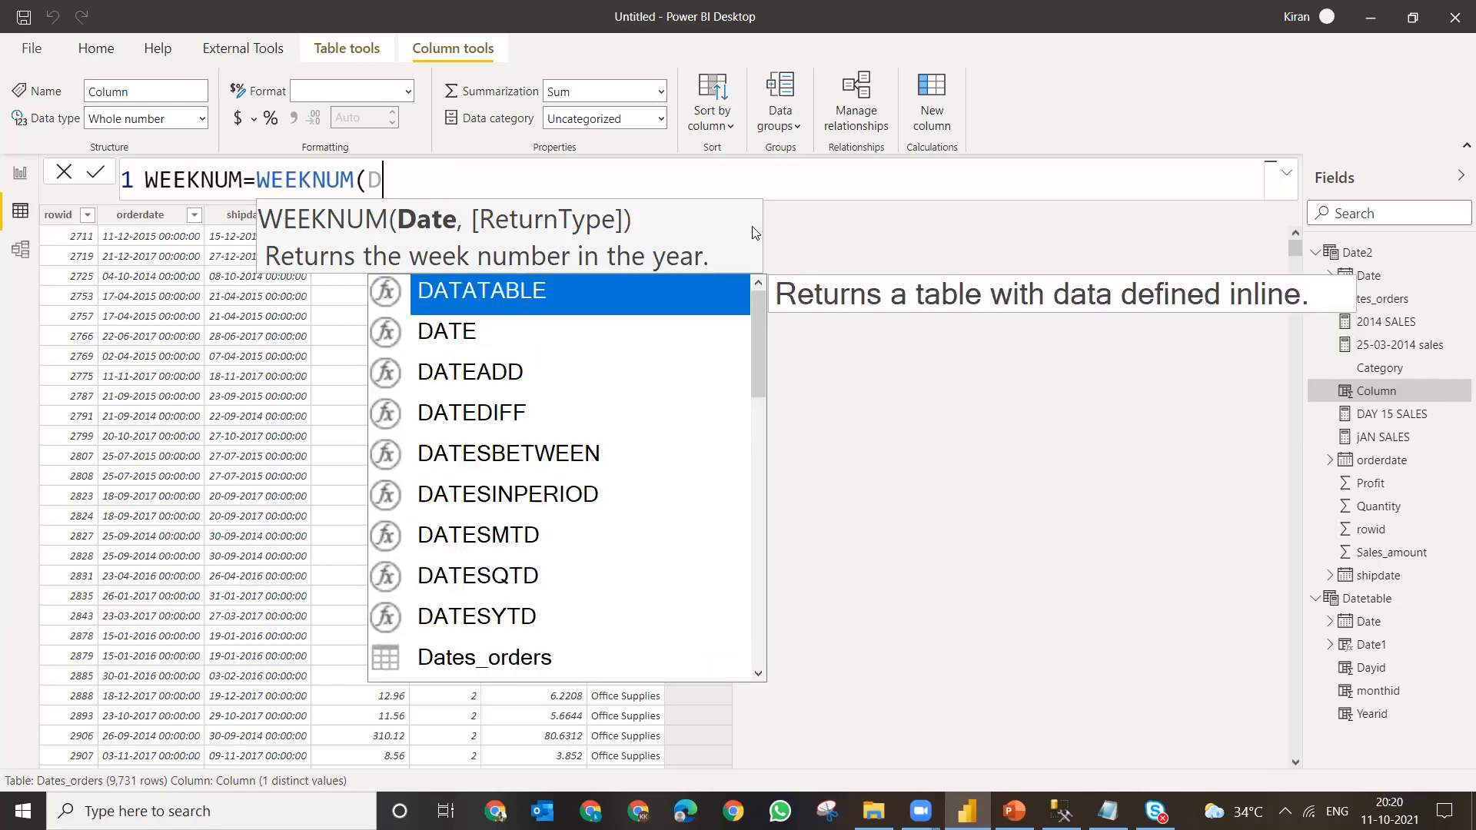
text(A)
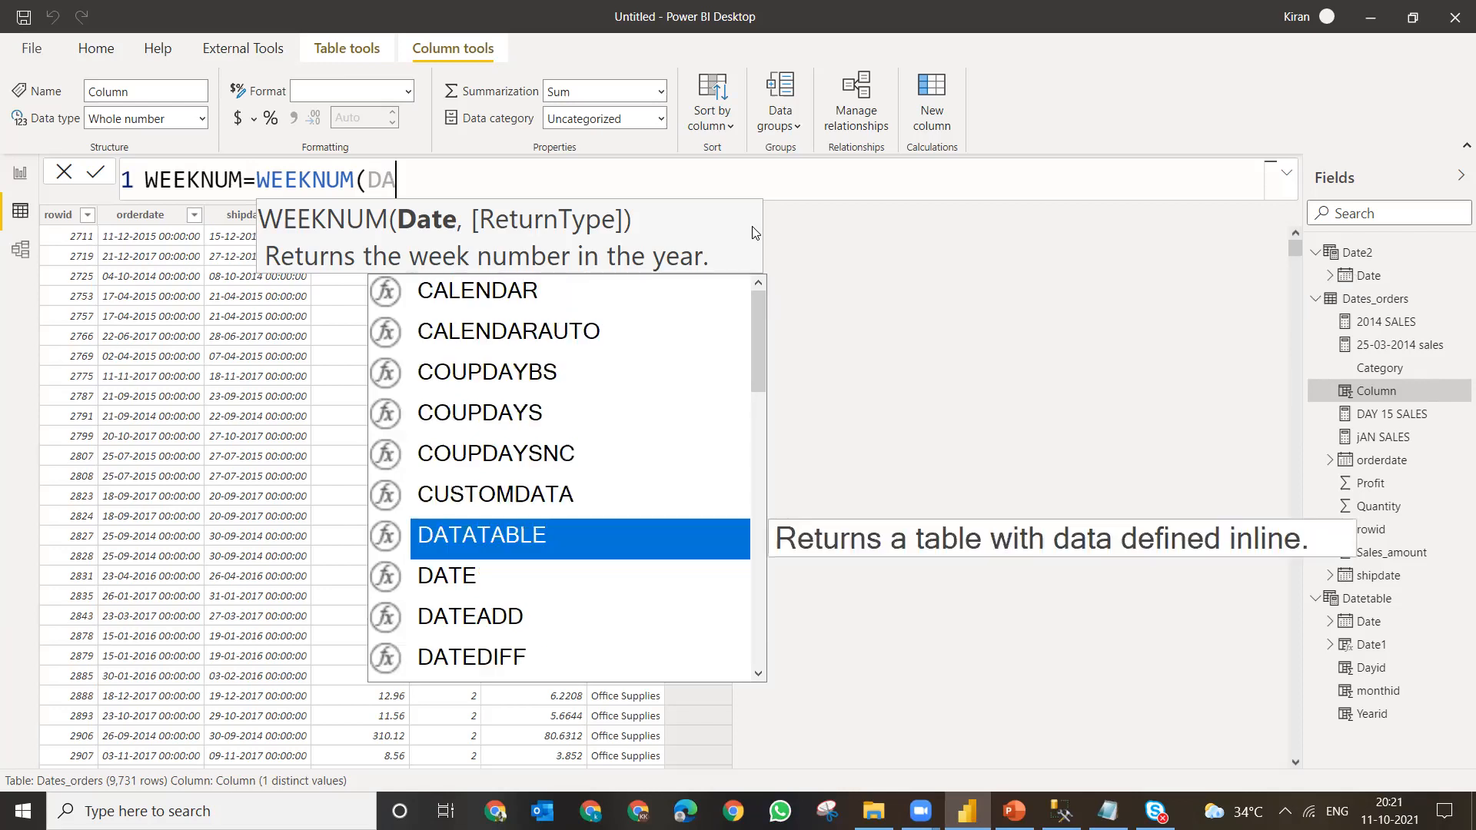
text(TE)
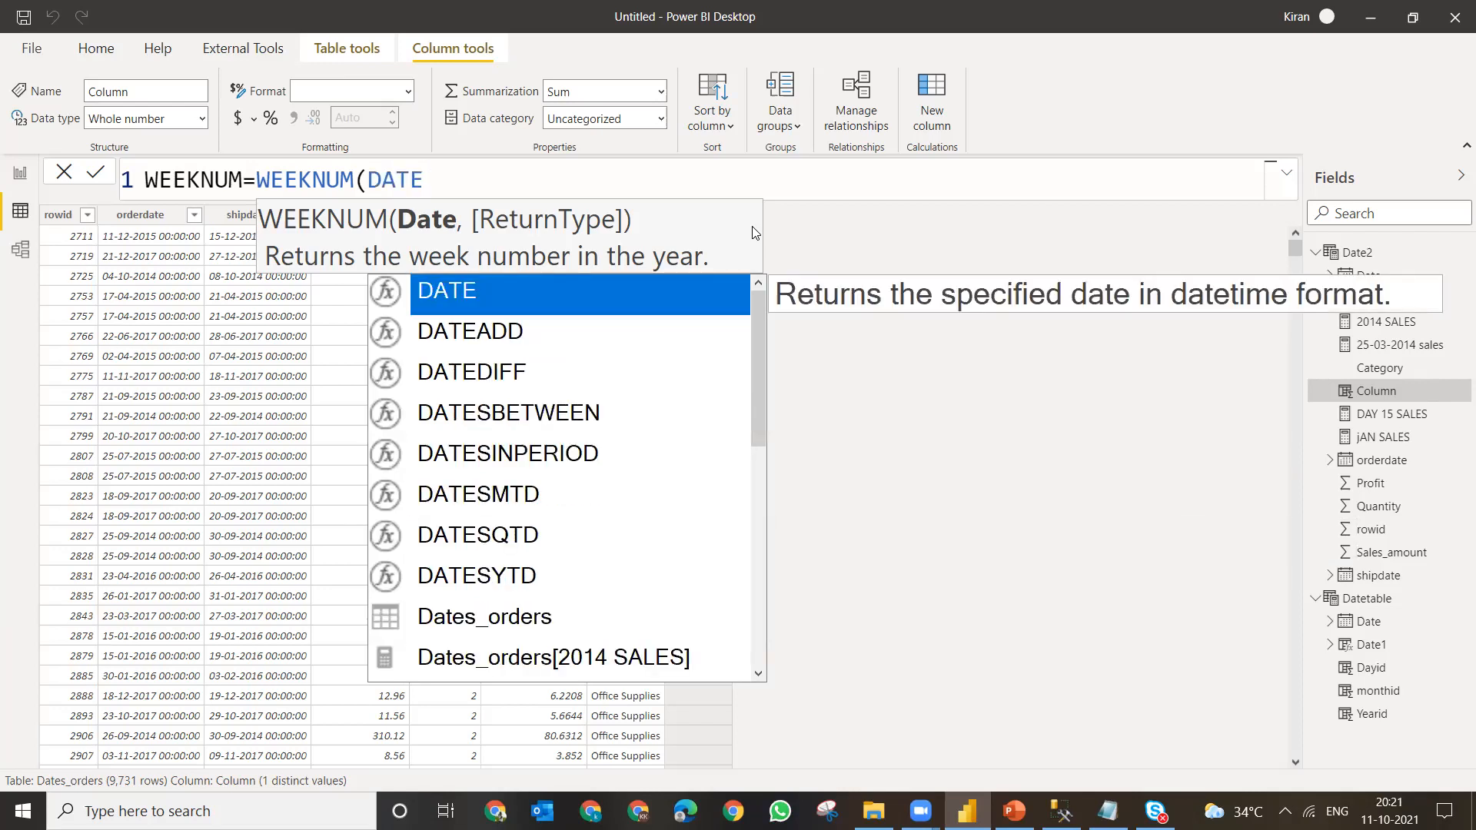
text(2)
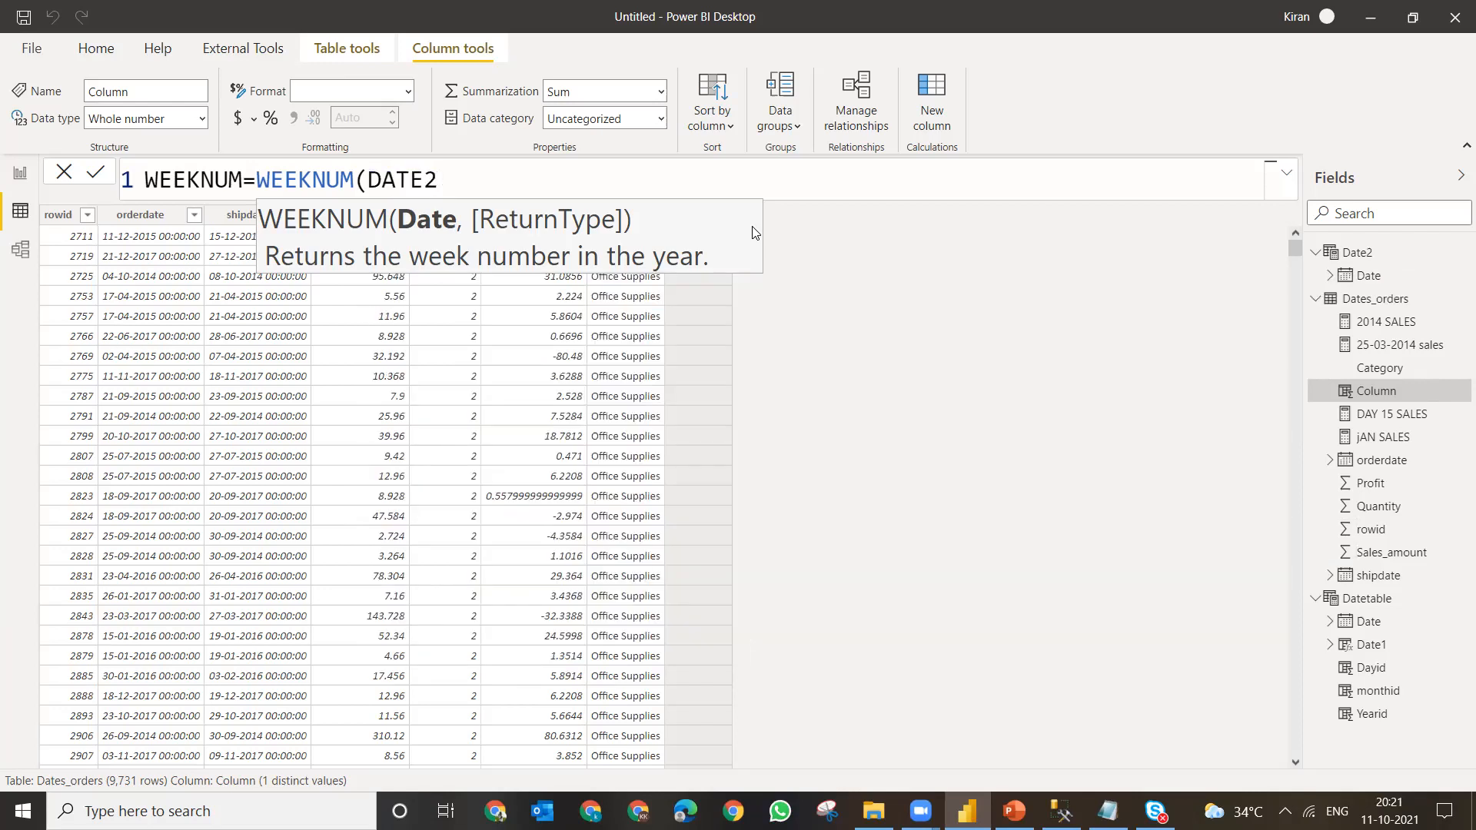
click(1005, 385)
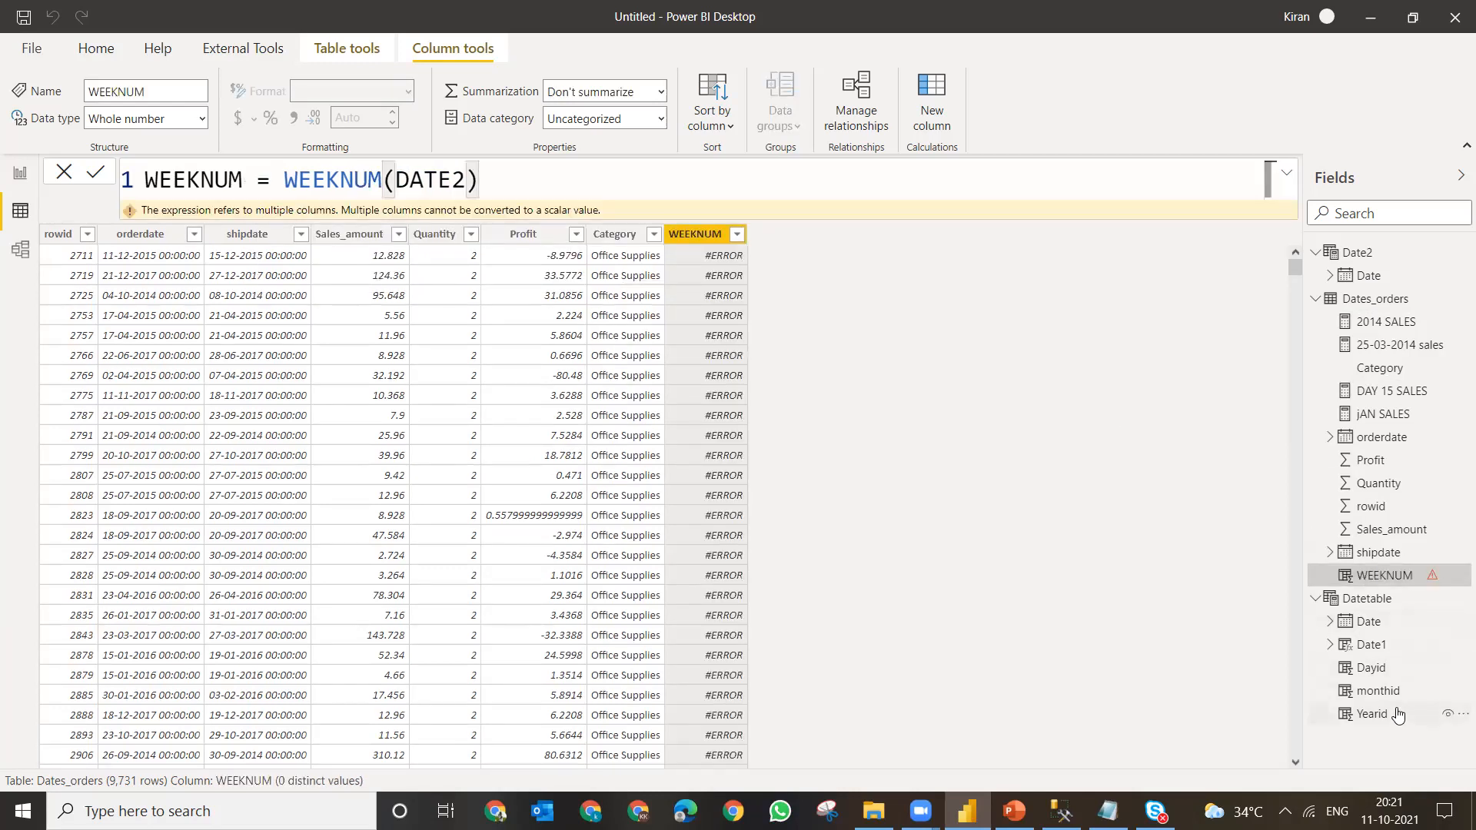
click(522, 180)
key(ctrl+a)
key(BackSpace)
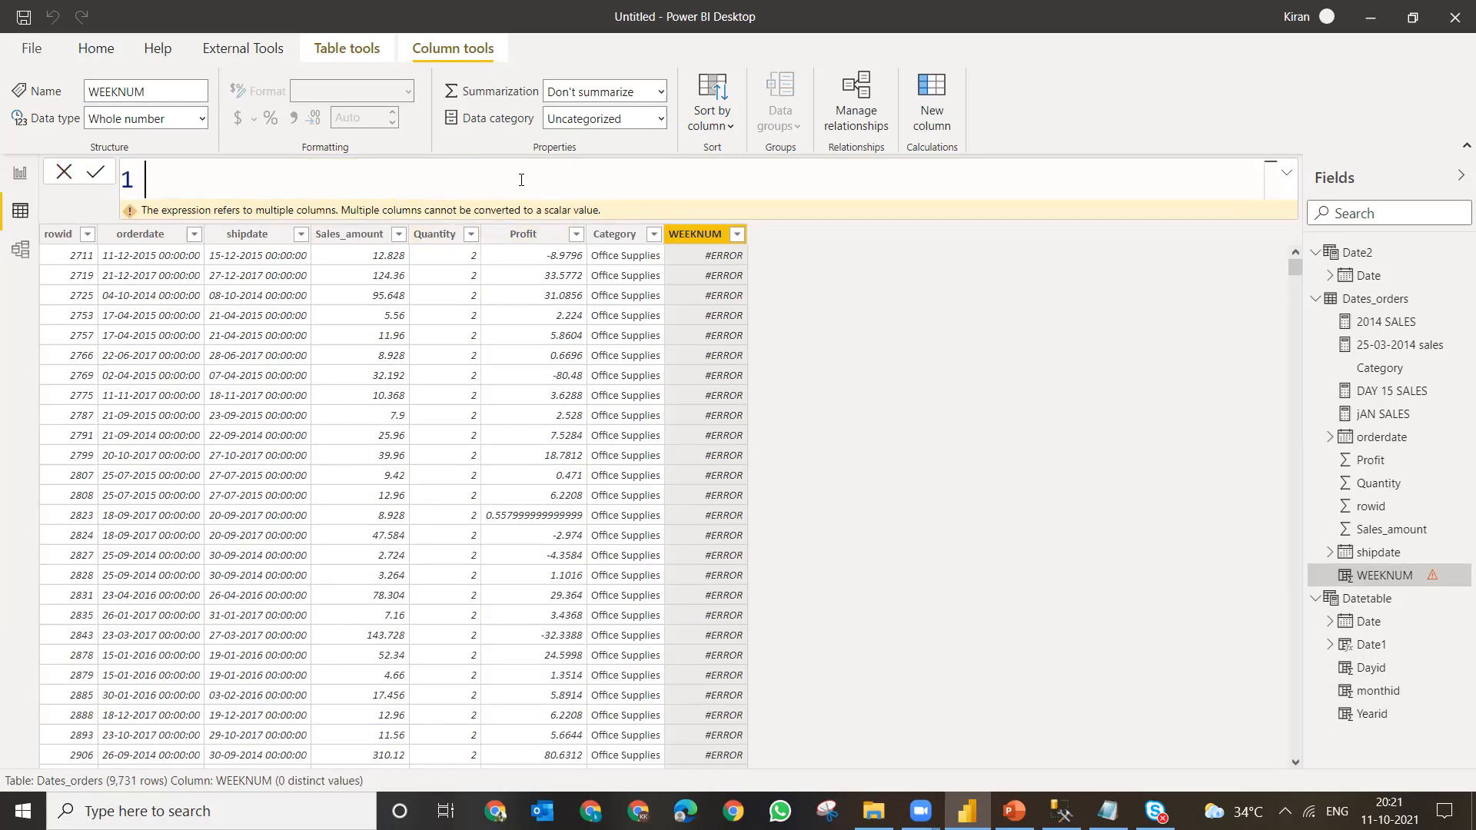
click(58, 181)
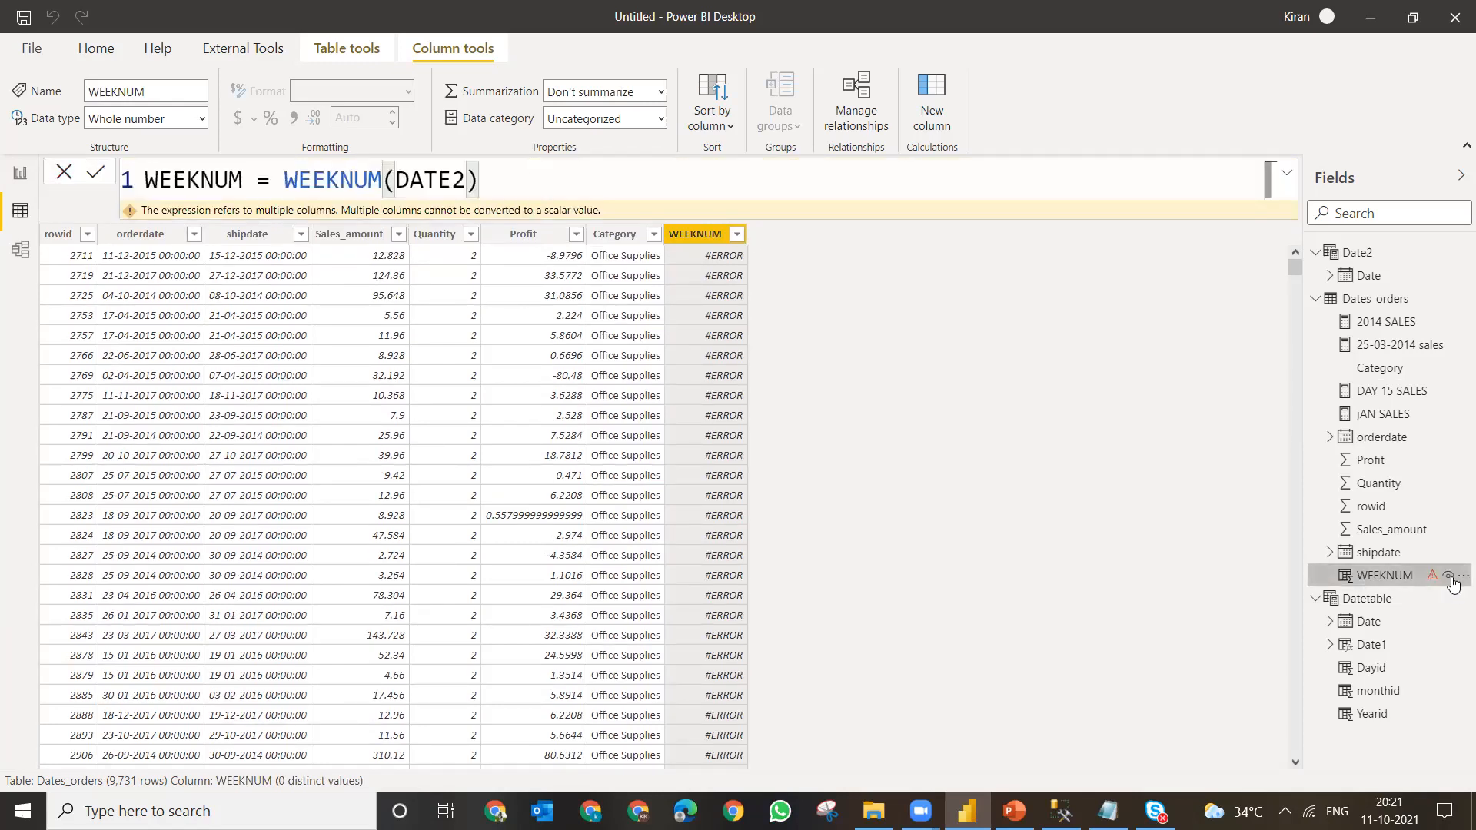
- Delete the WEEKNUM column from the Dates_orders table in the model
click(1462, 576)
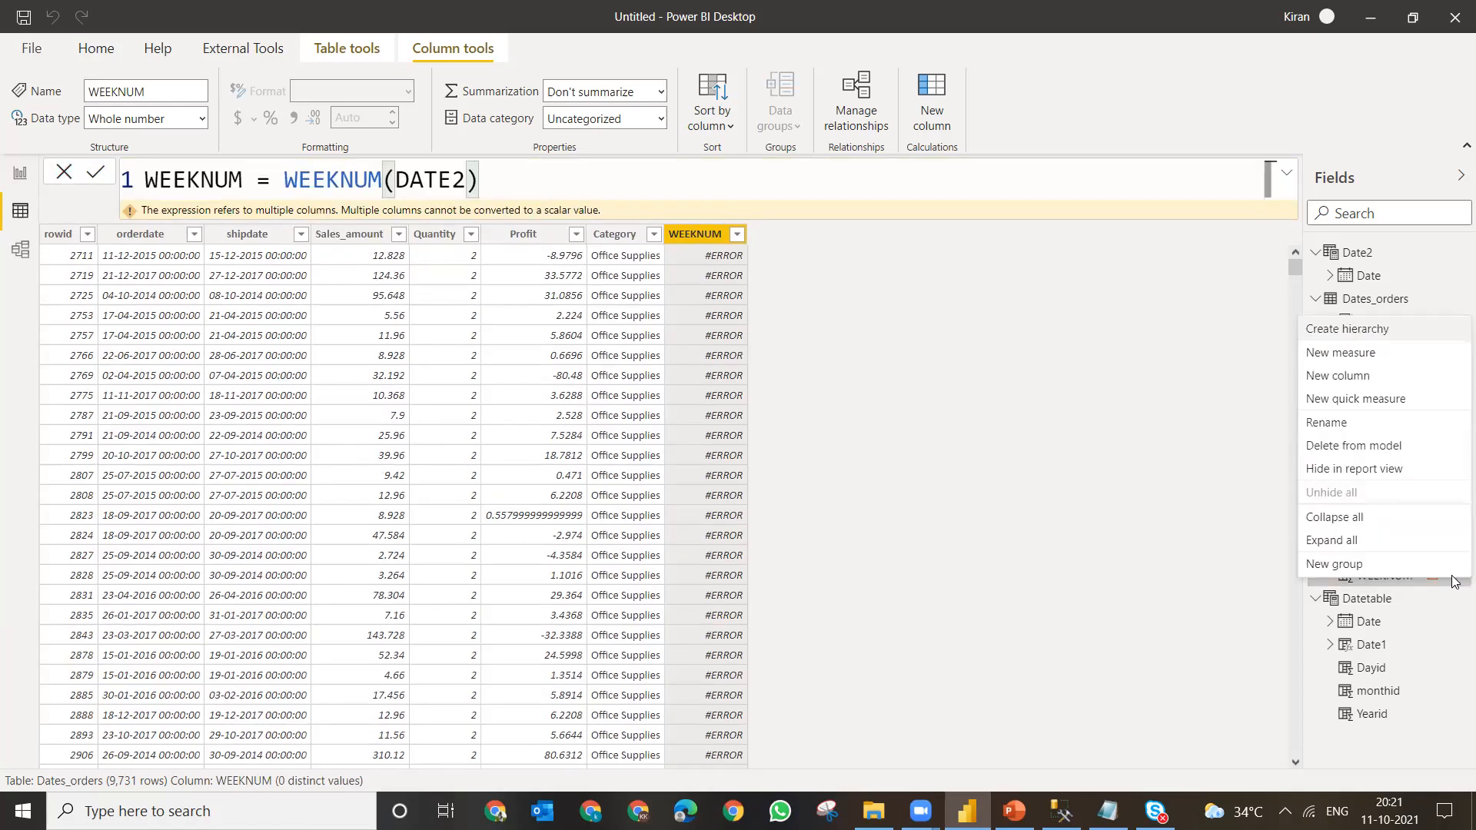
click(1336, 447)
click(849, 439)
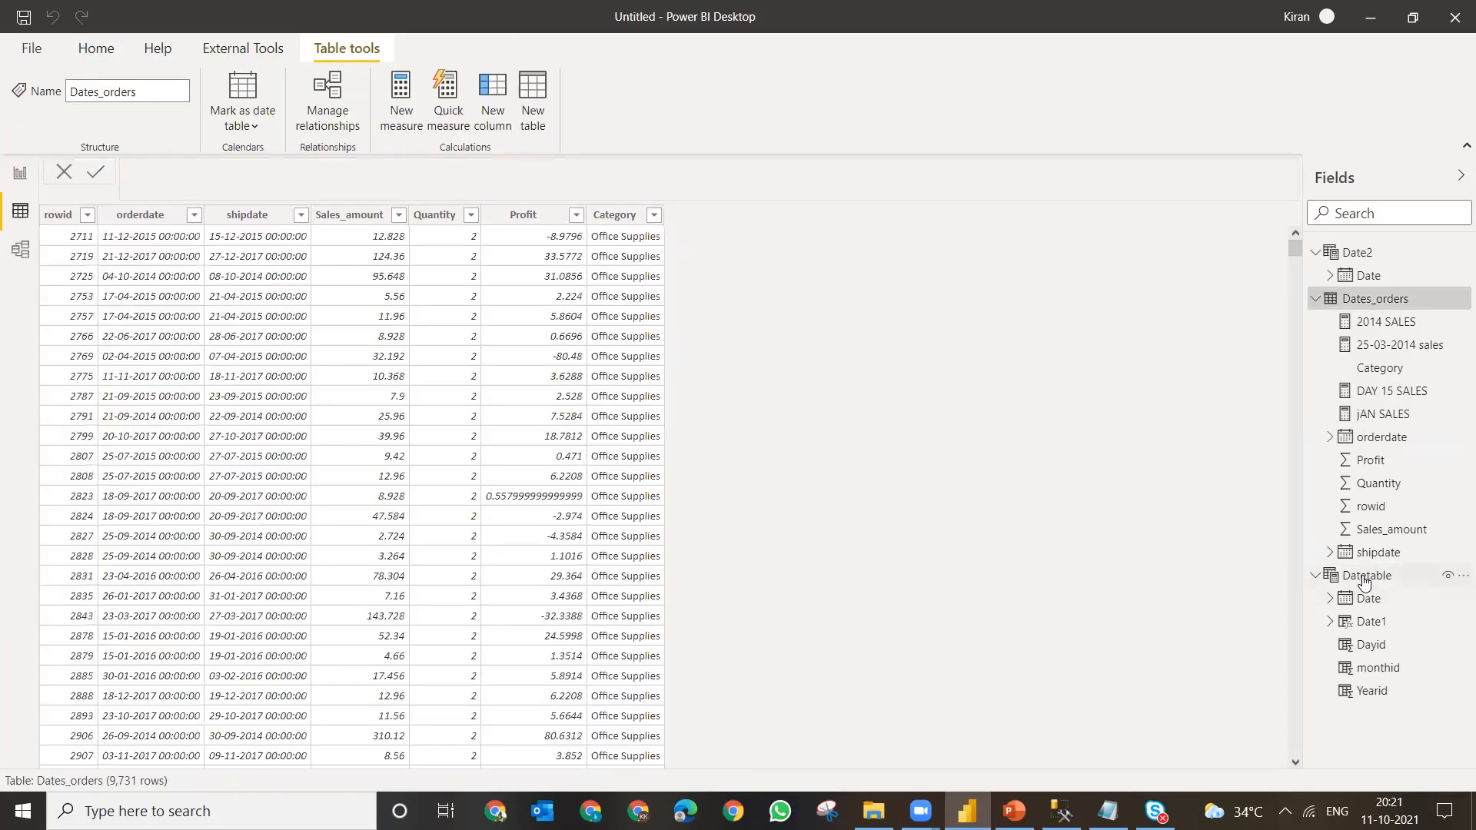
- Add a calculated column named wEEKNUM to the Datetable table and start its formula with the WEEKNUM function
click(1365, 577)
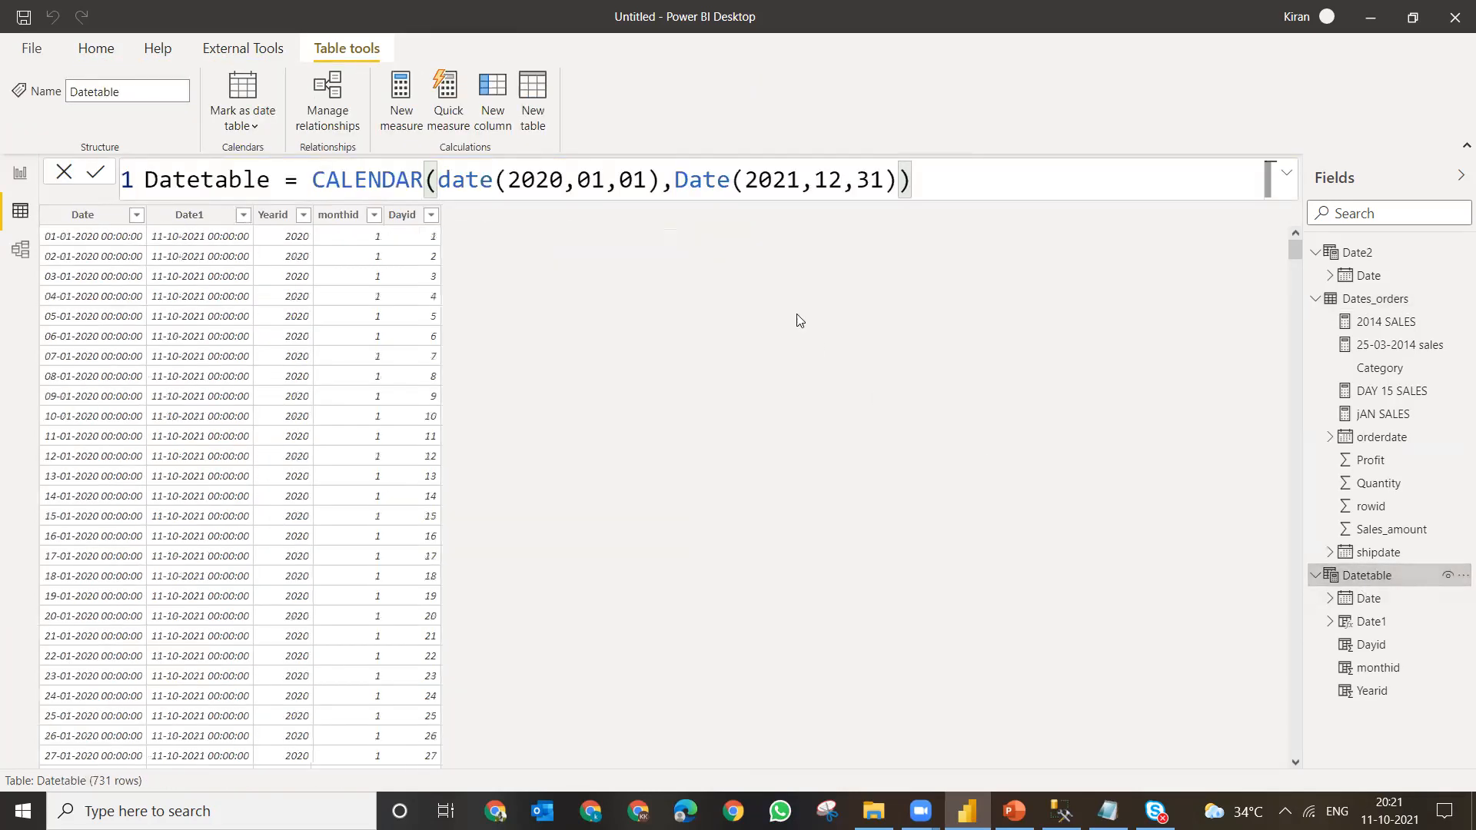
click(483, 117)
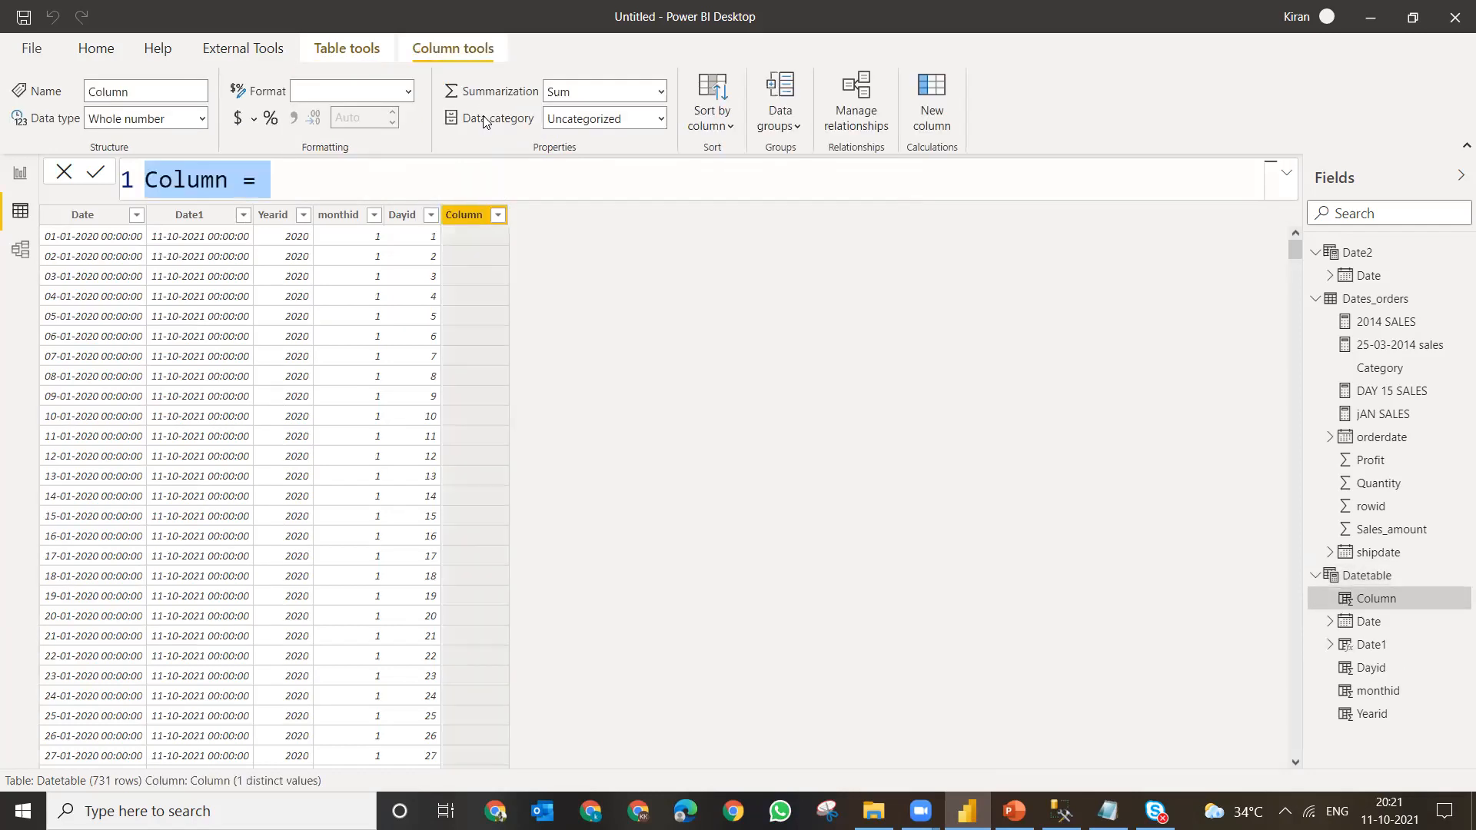
text(WEEKNUM)
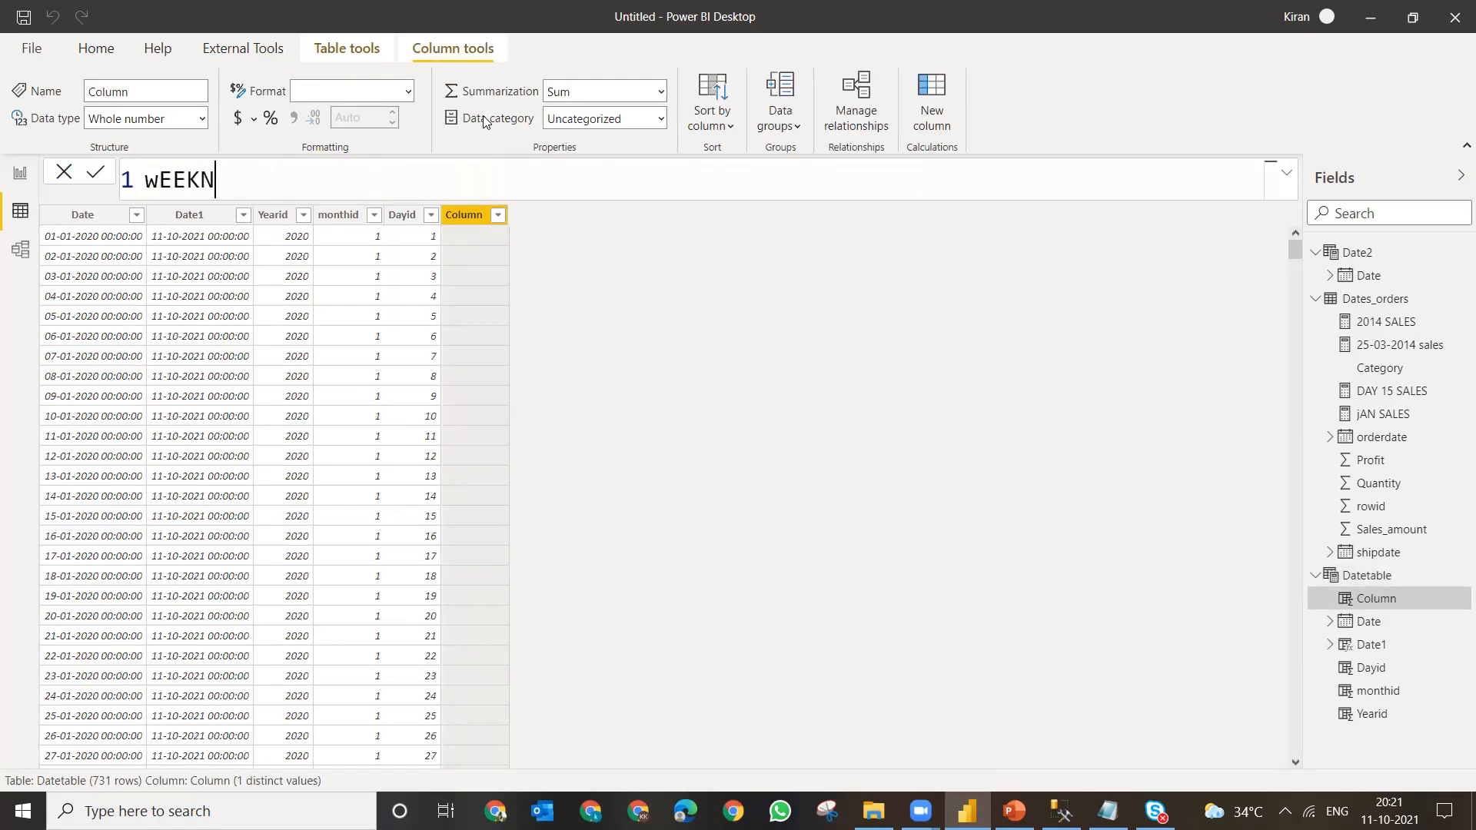
text(=WE)
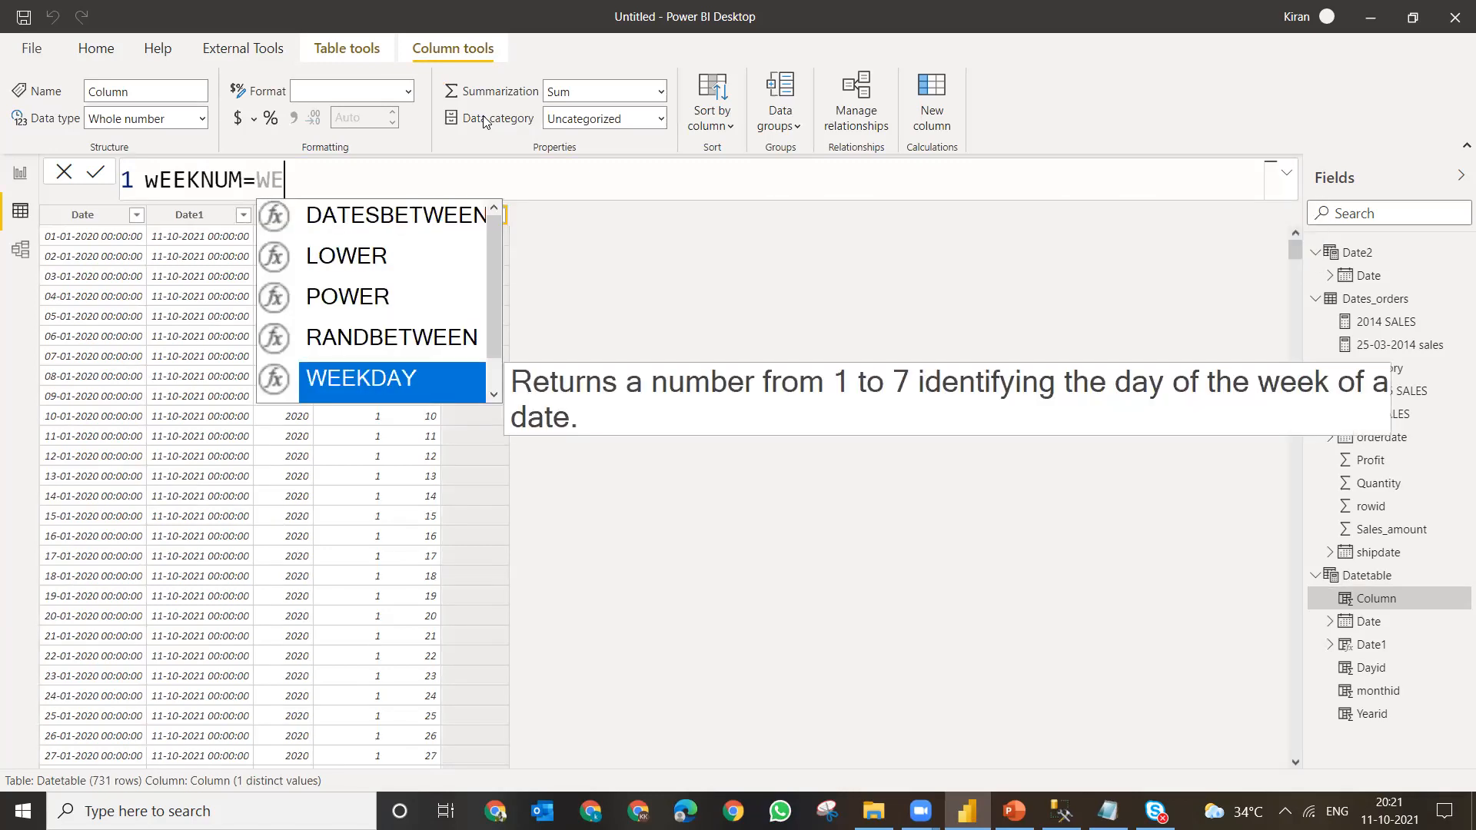
key(Down)
key(Tab)
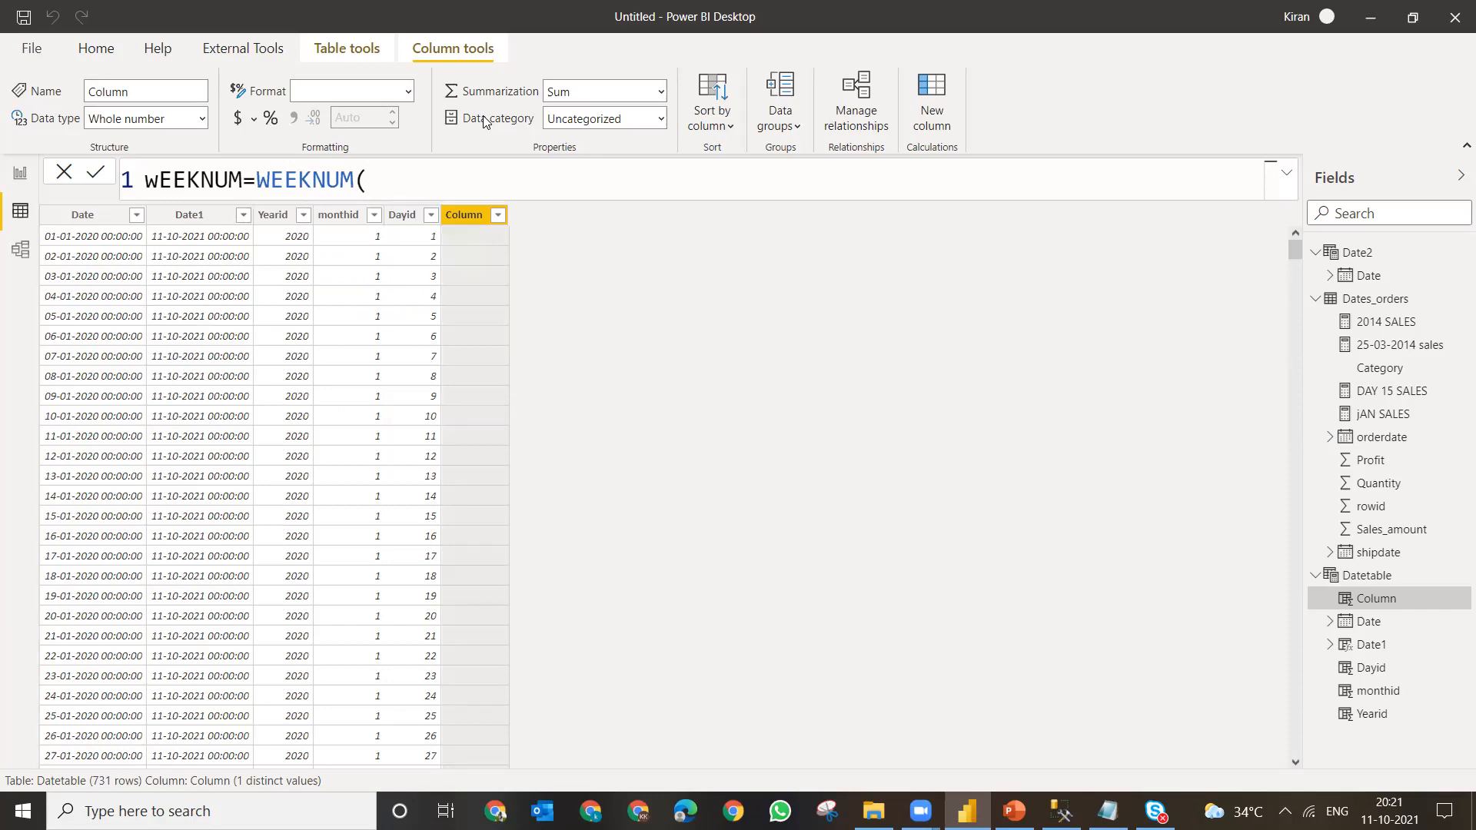
- Complete the formula as WEEKNUM(Datetable[Date],1), using the return type for weeks that begin on Sunday
text(DATE)
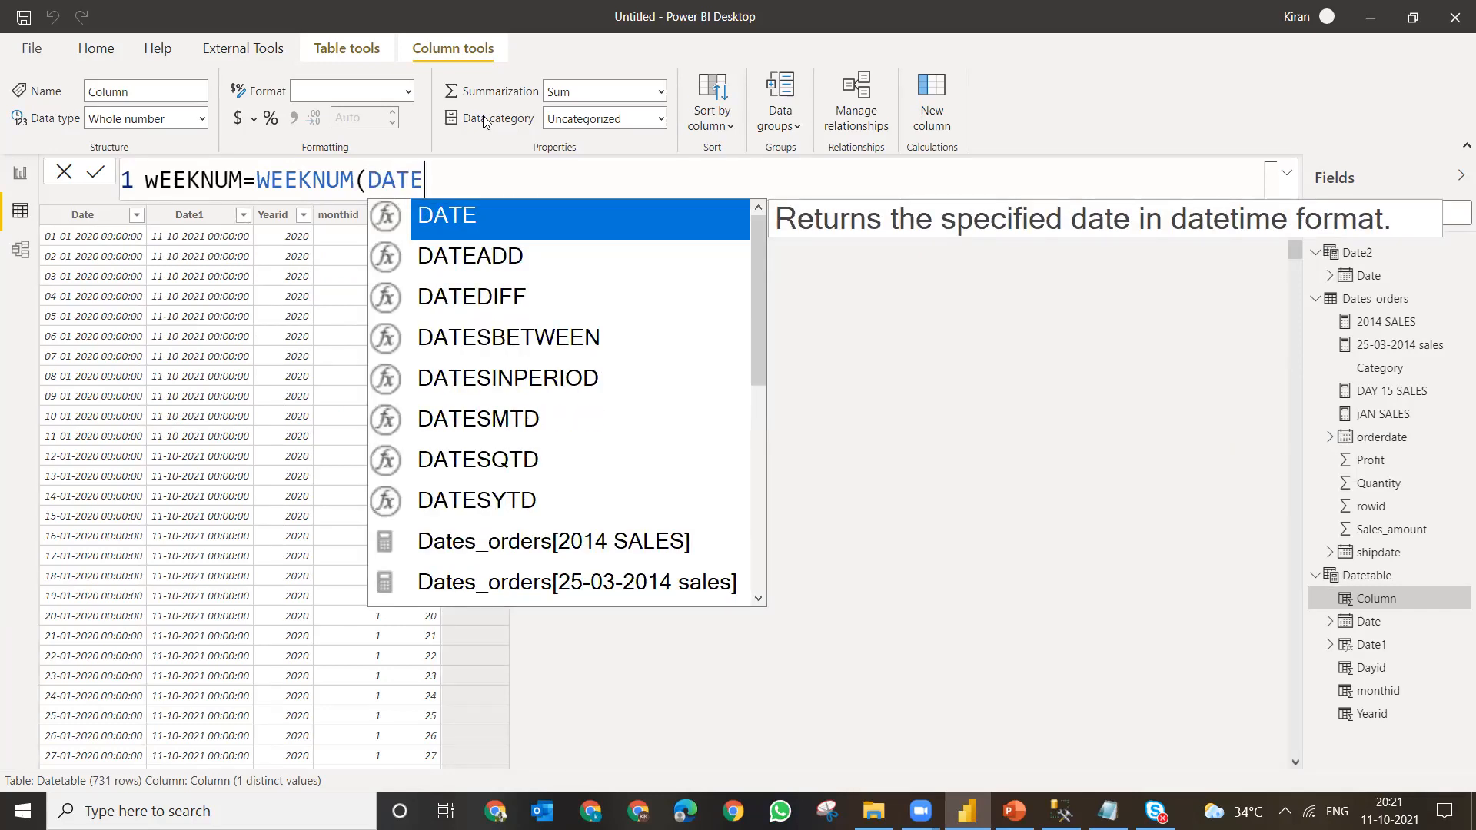
text(T)
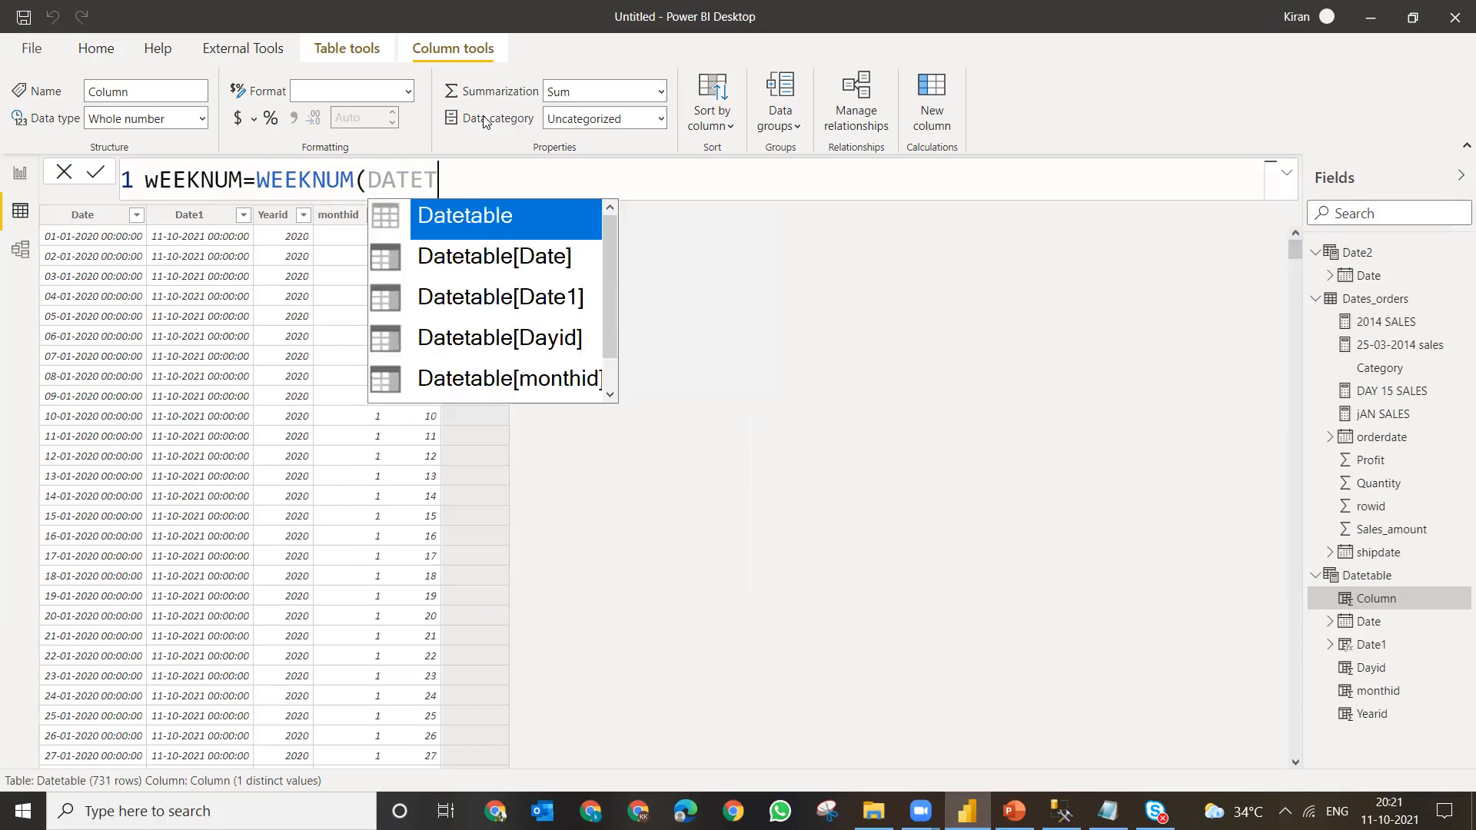
key(Down)
key(Tab)
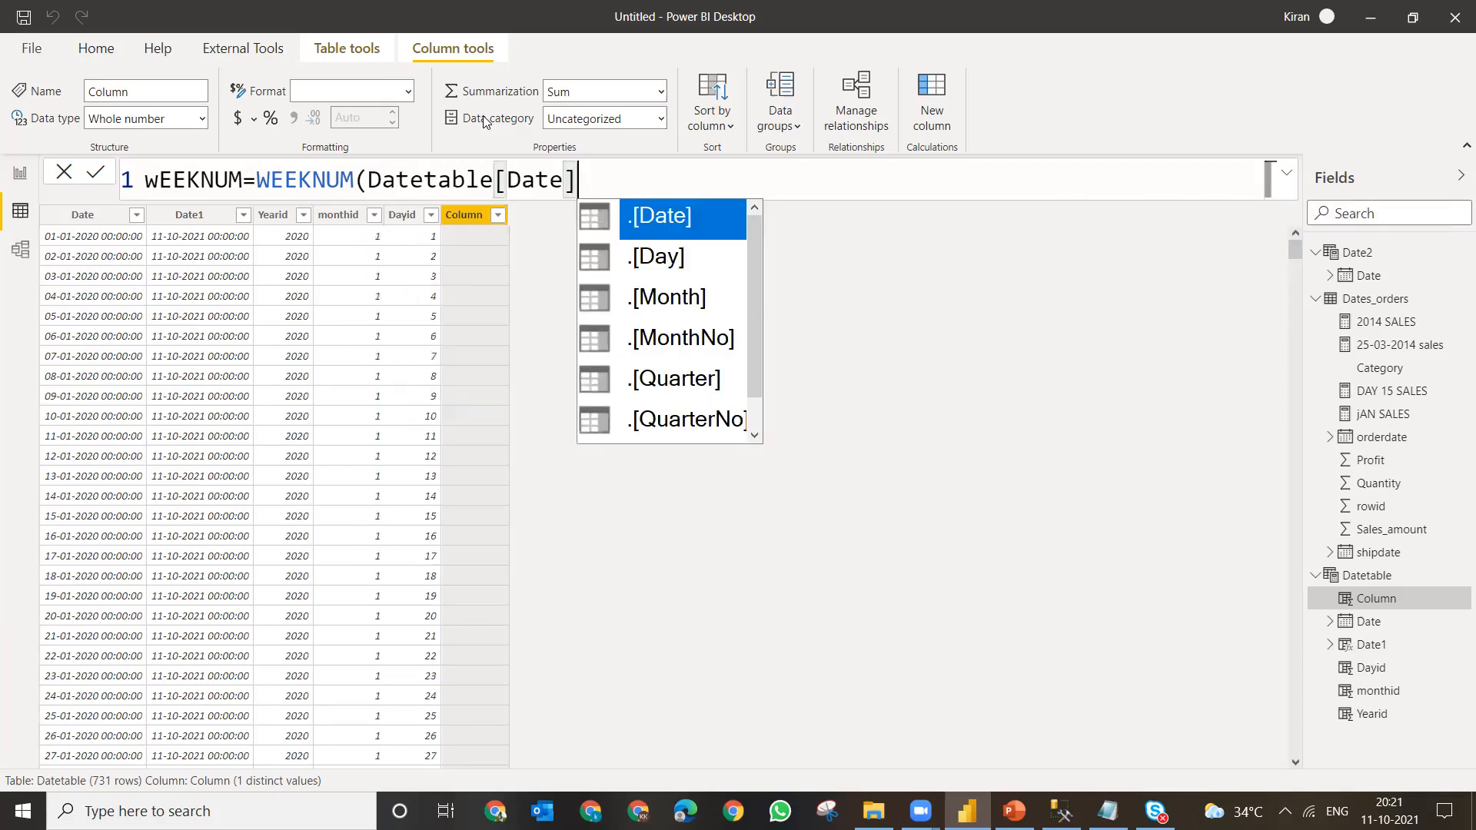
text(,)
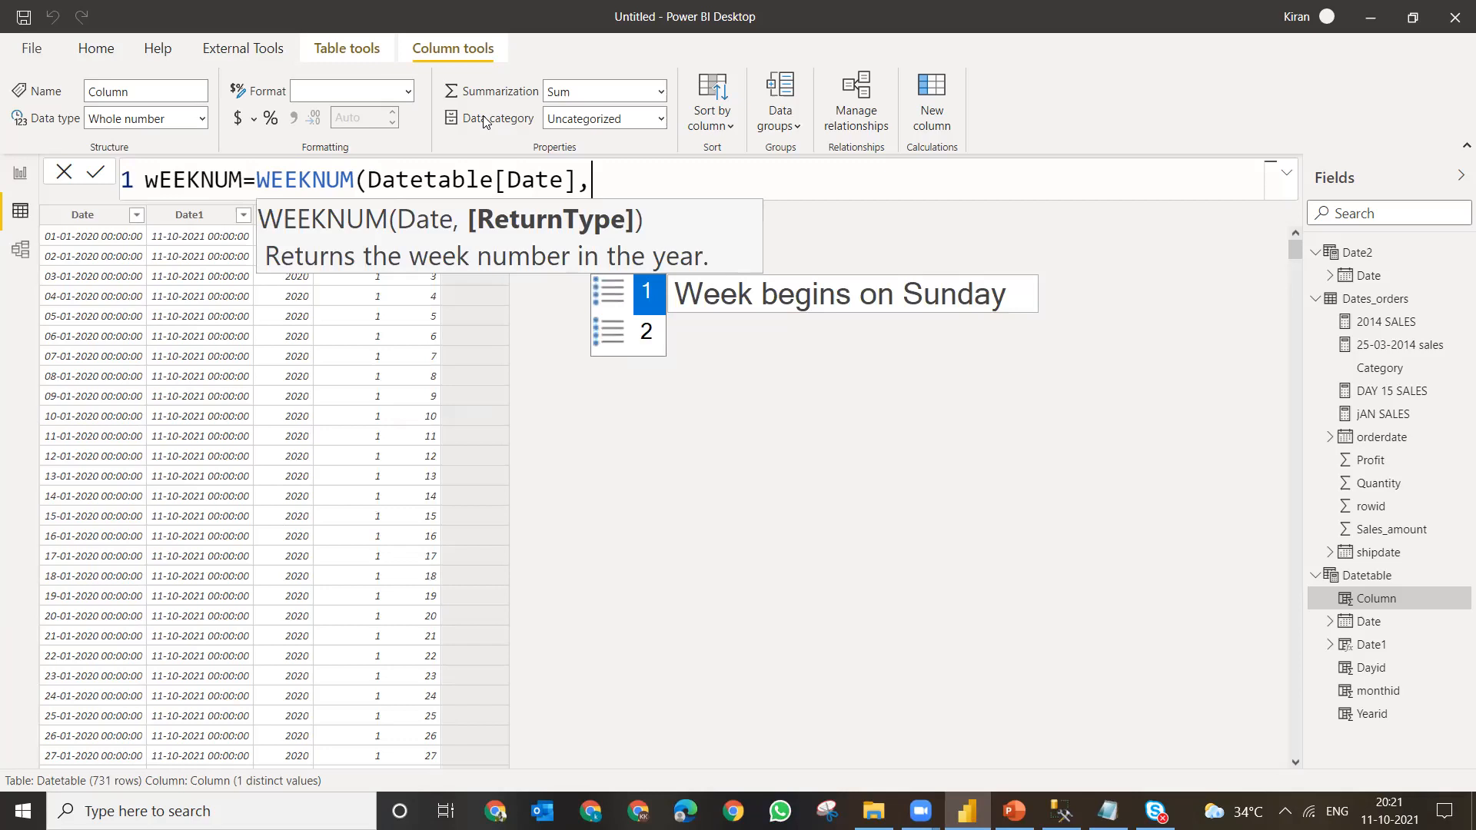
key(Down)
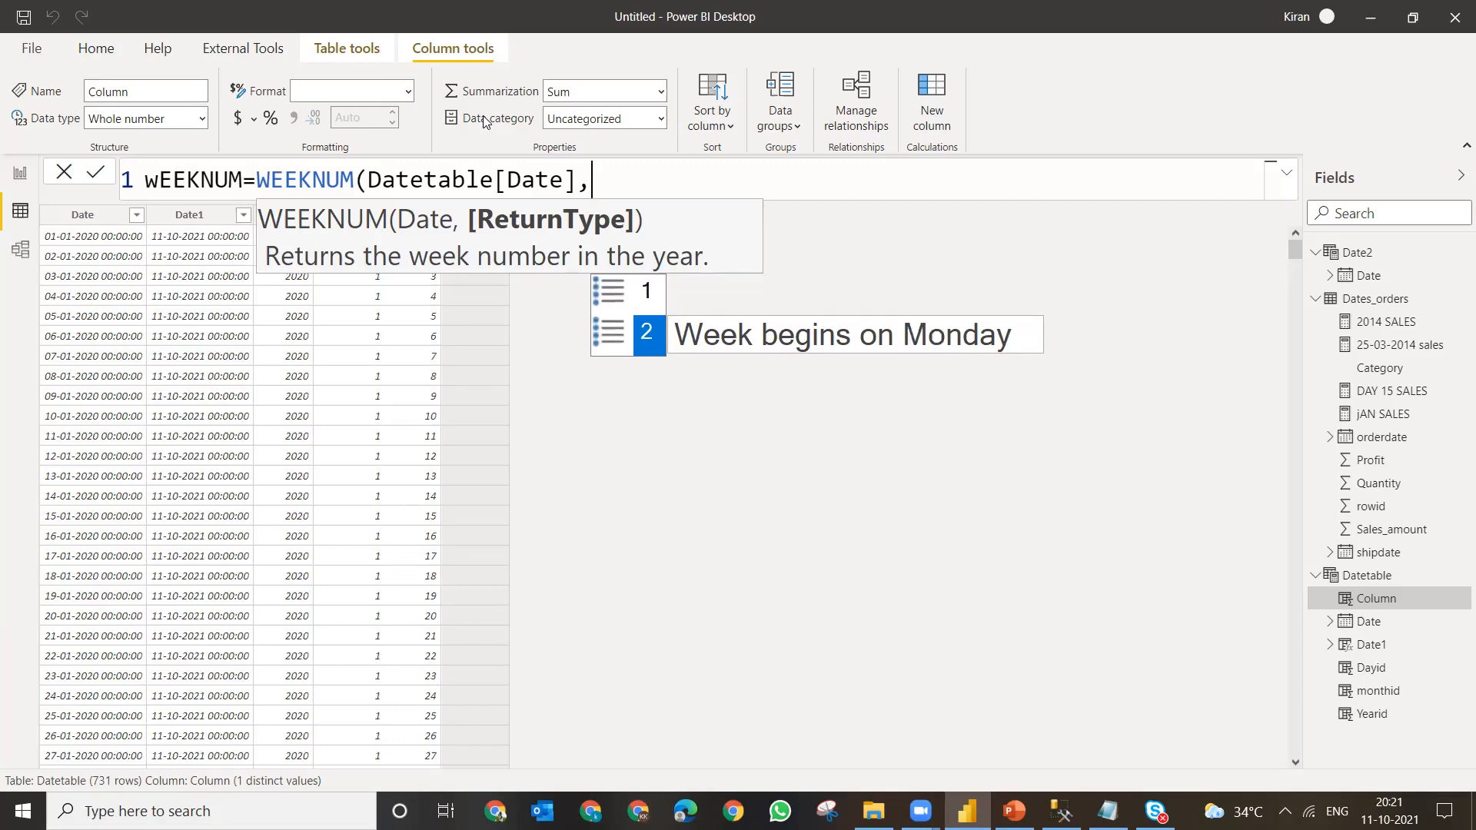
key(Up)
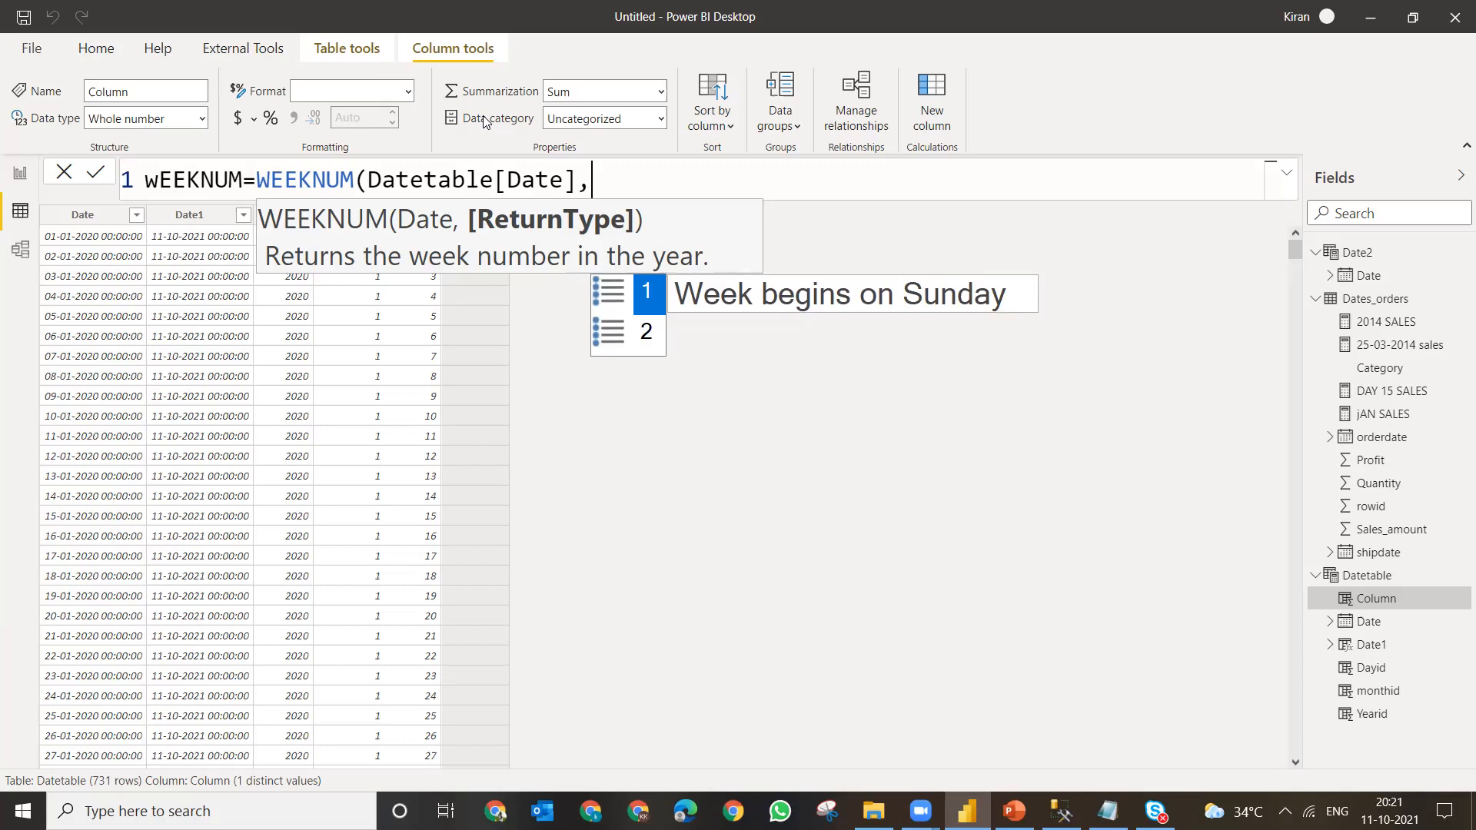
key(Tab)
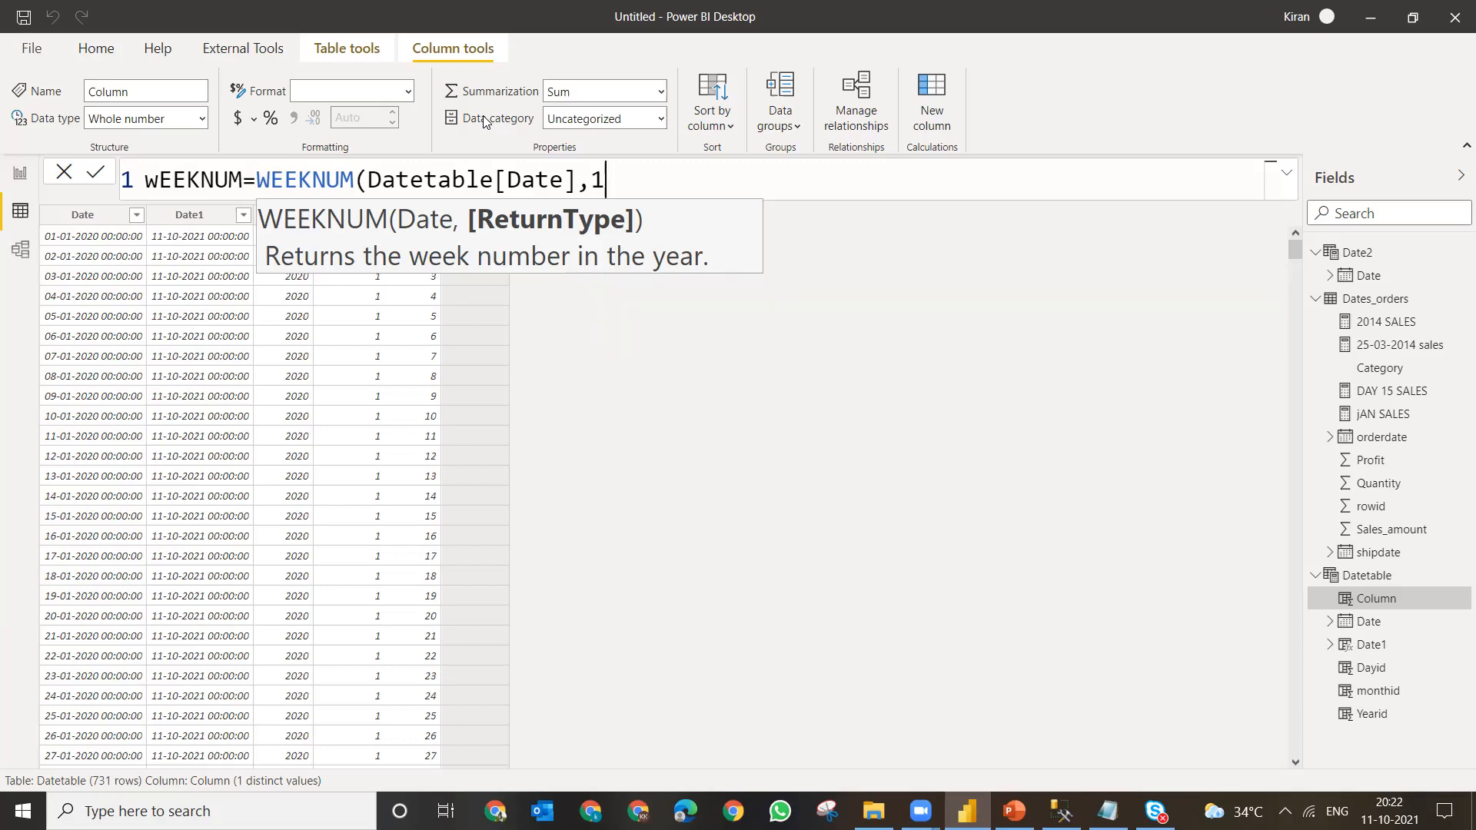
key(BackSpace)
text(1))
key(Return)
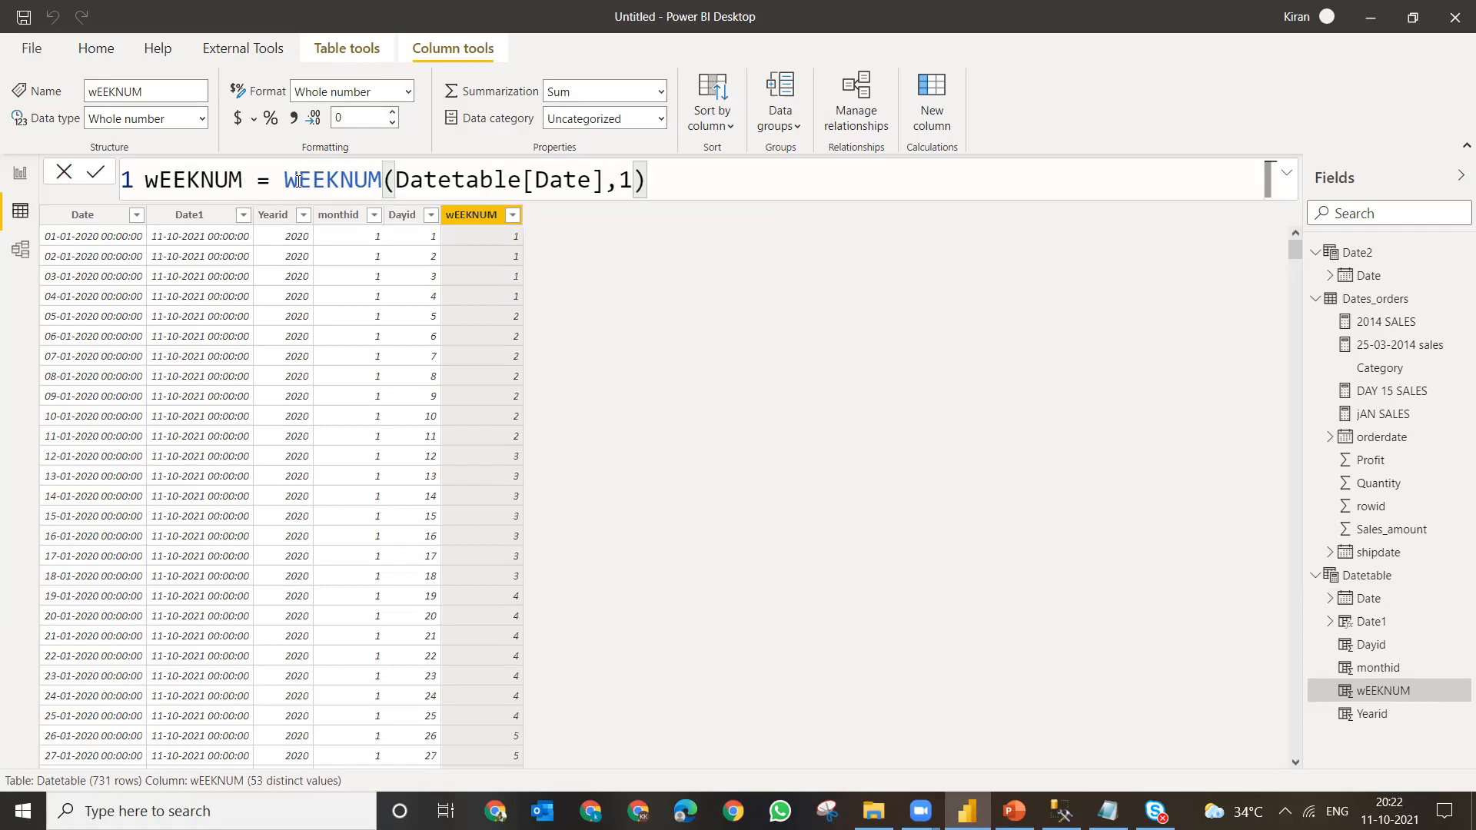
- Bring up January 2020 in the Windows calendar to check the week numbers against the weekdays
click(514, 235)
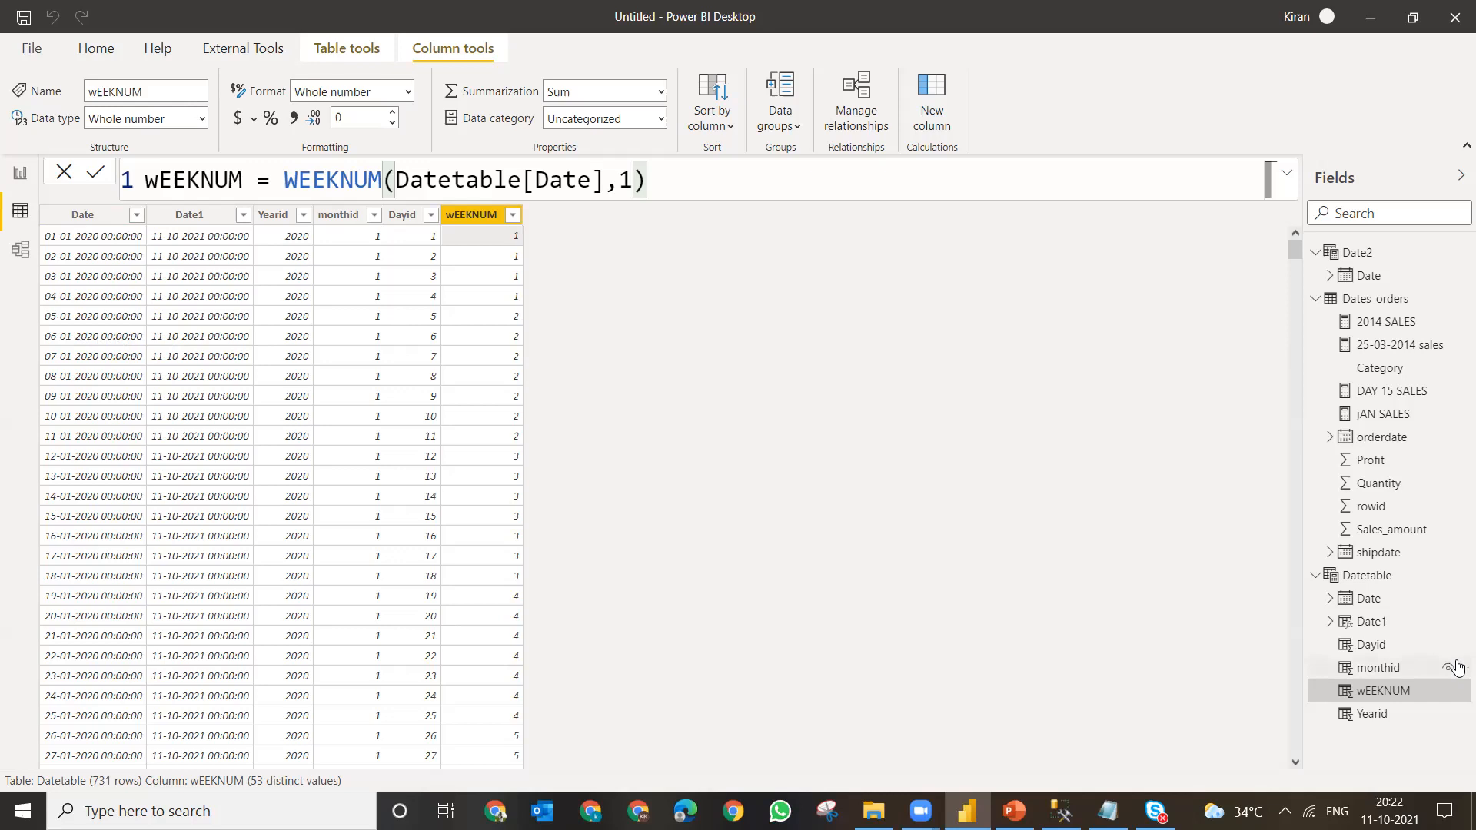
click(1389, 811)
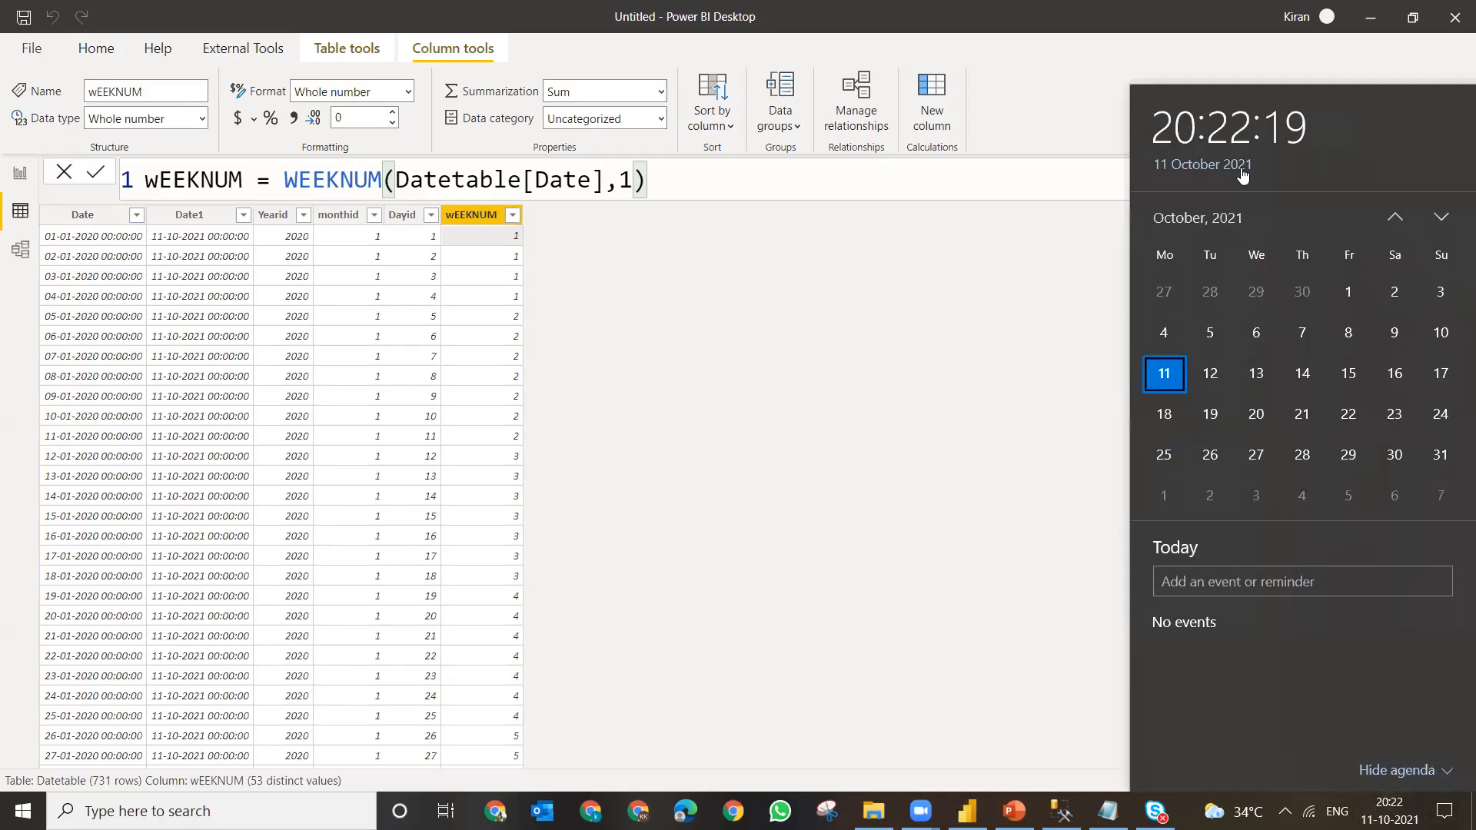
click(1198, 218)
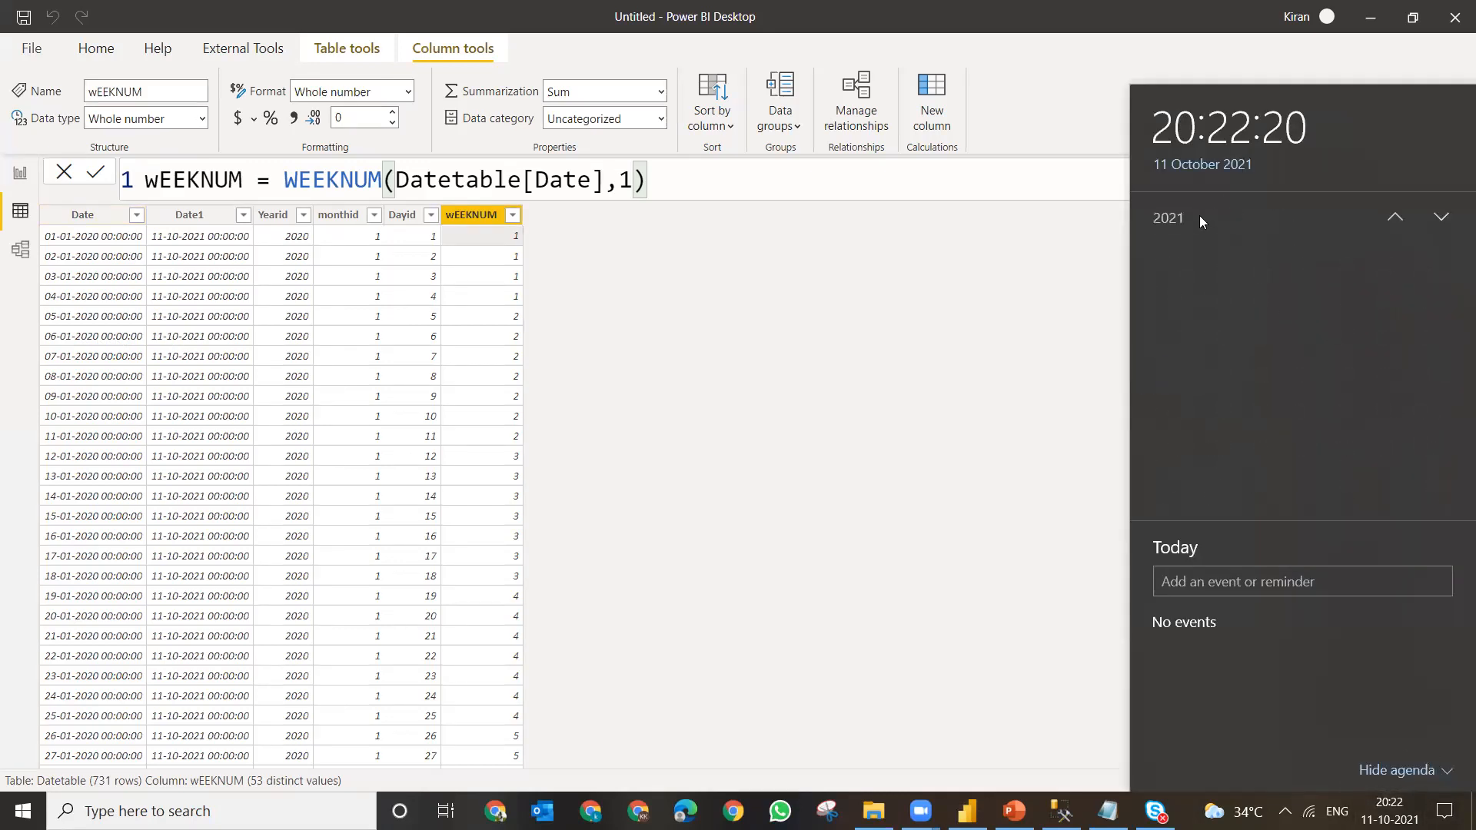
click(1161, 218)
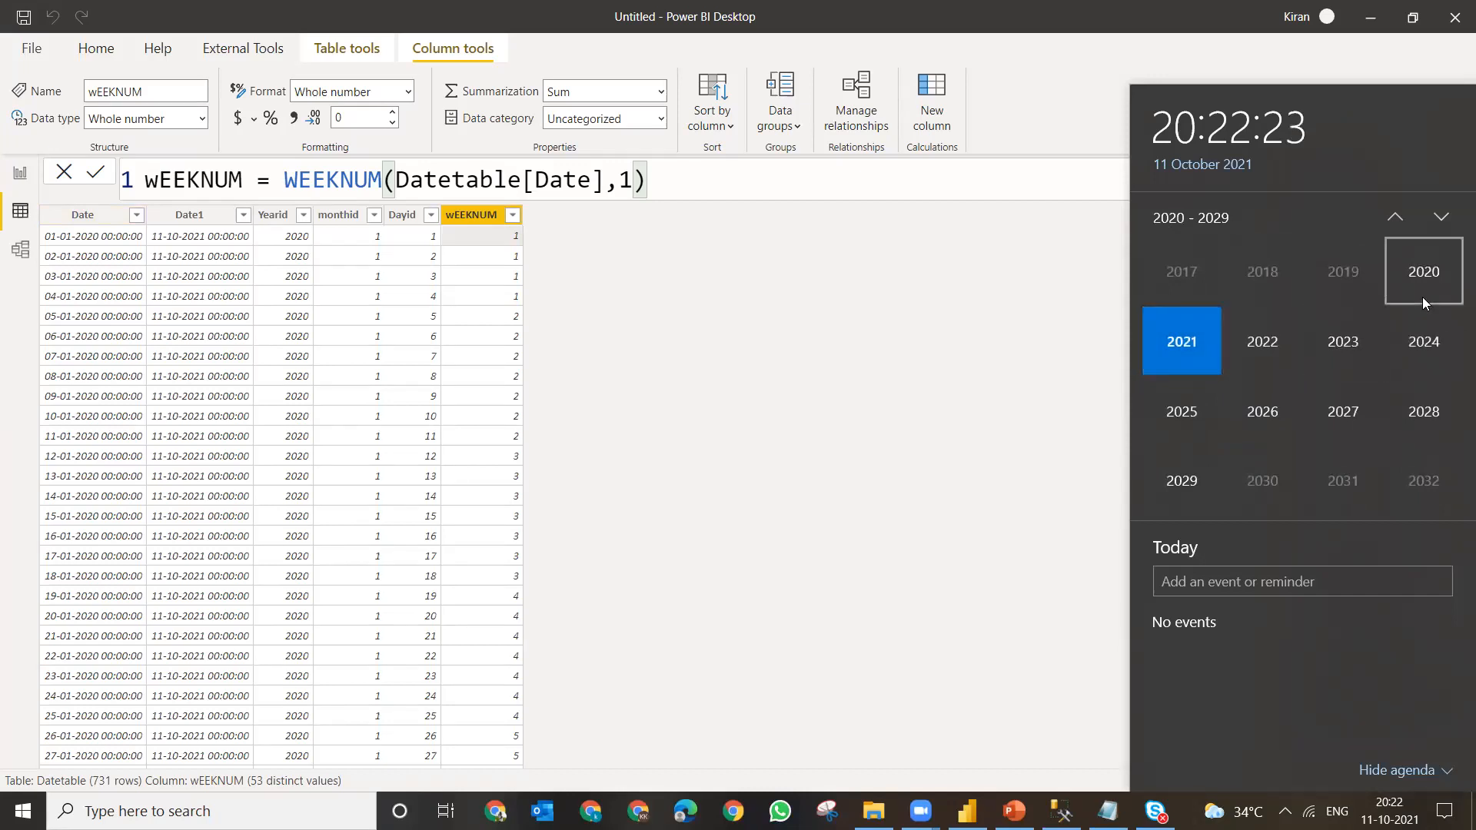
click(1424, 301)
click(1190, 266)
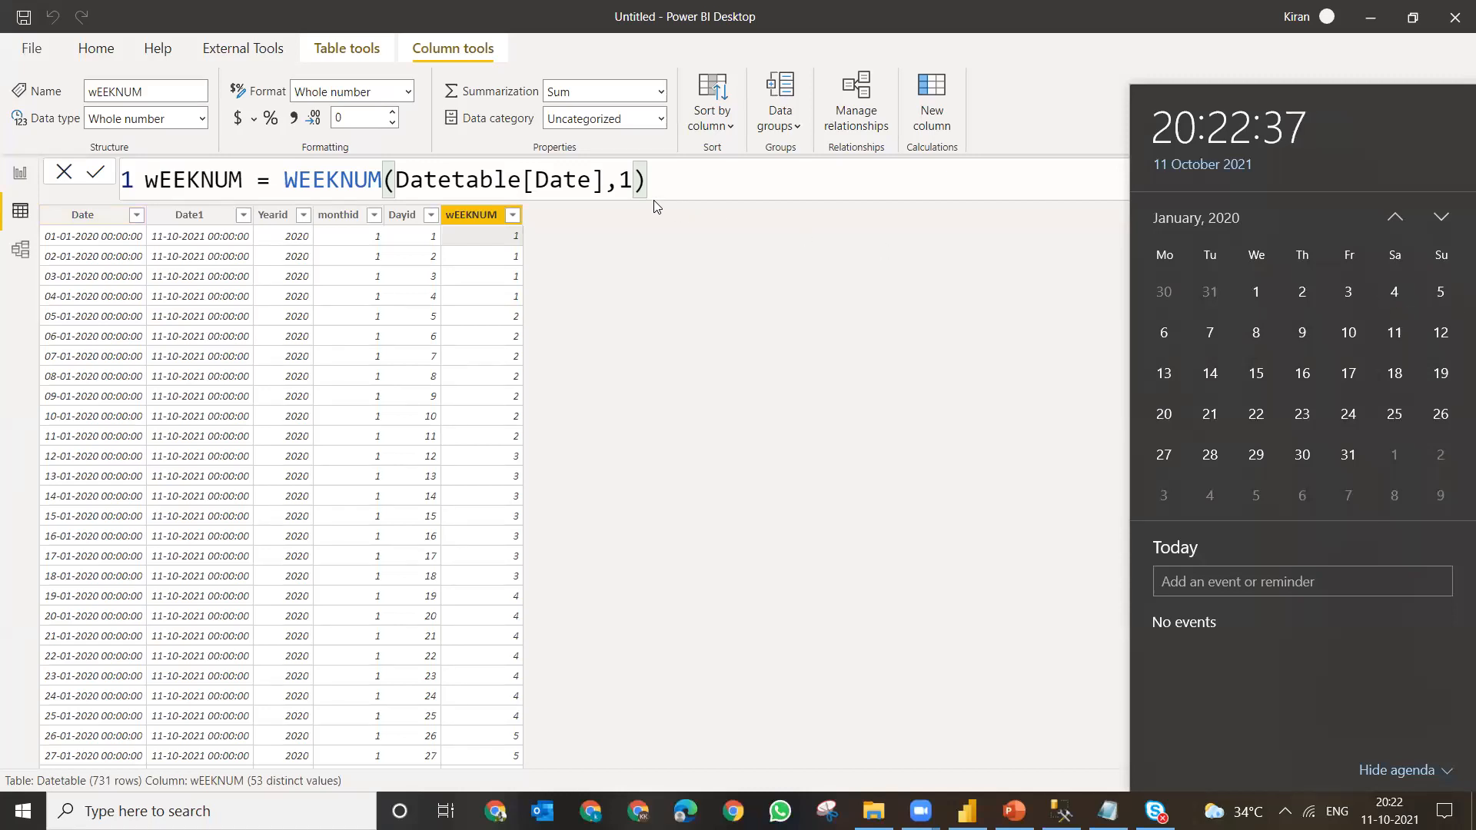
- Set the return type in the wEEKNUM formula to 2 so that weeks begin on Monday
click(629, 185)
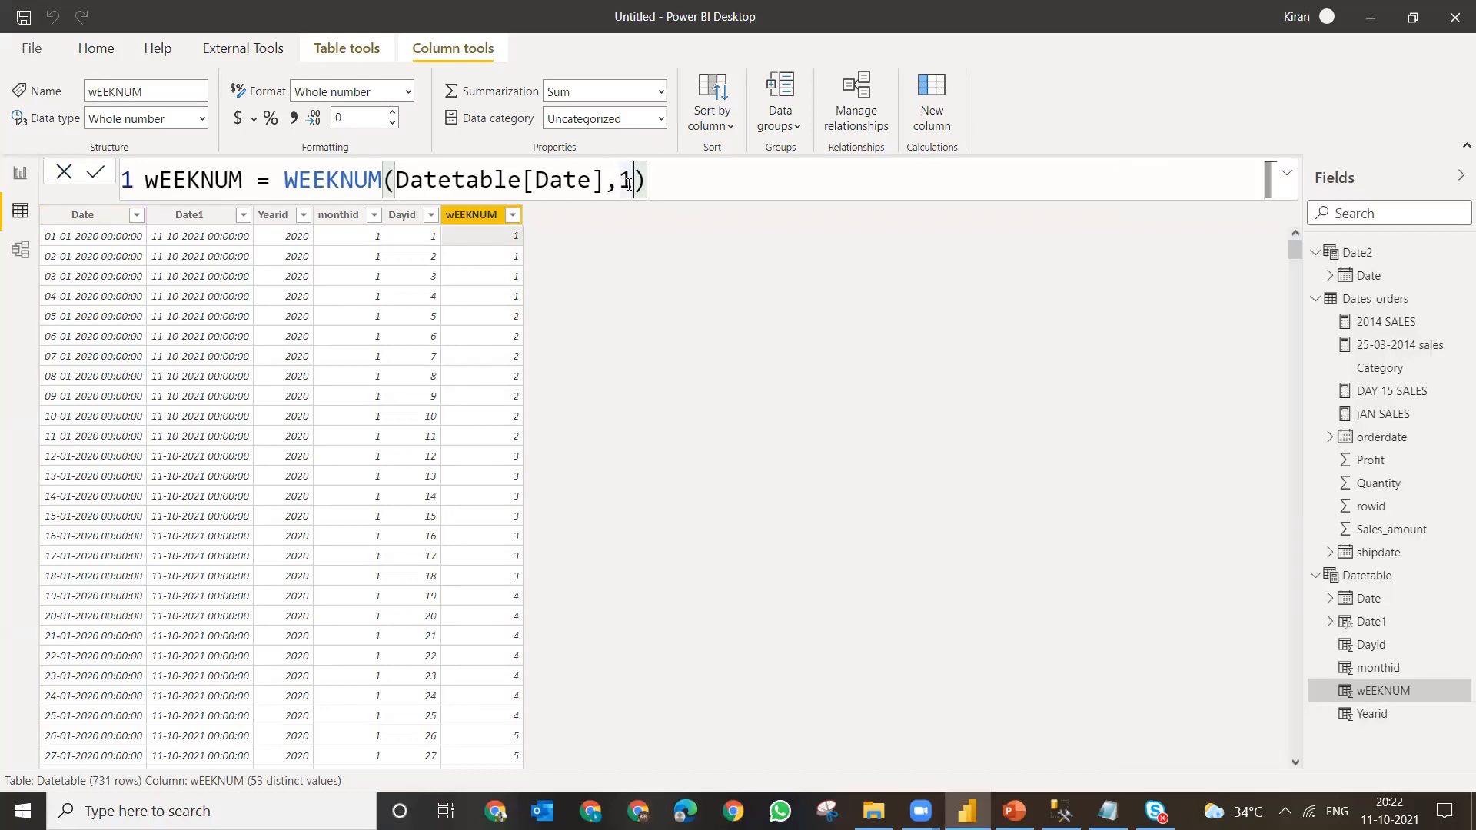
key(BackSpace)
key(Down)
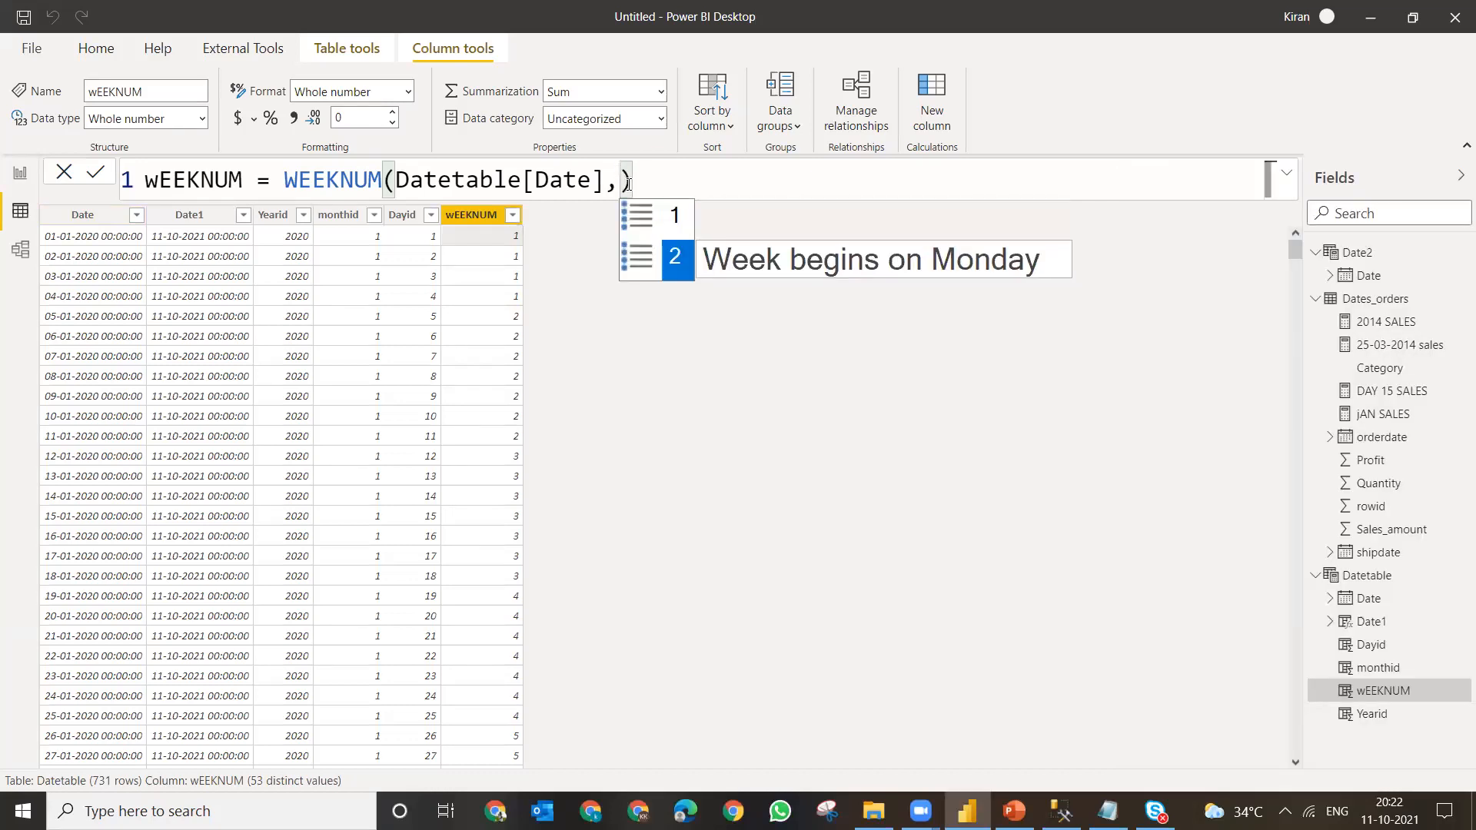
key(Tab)
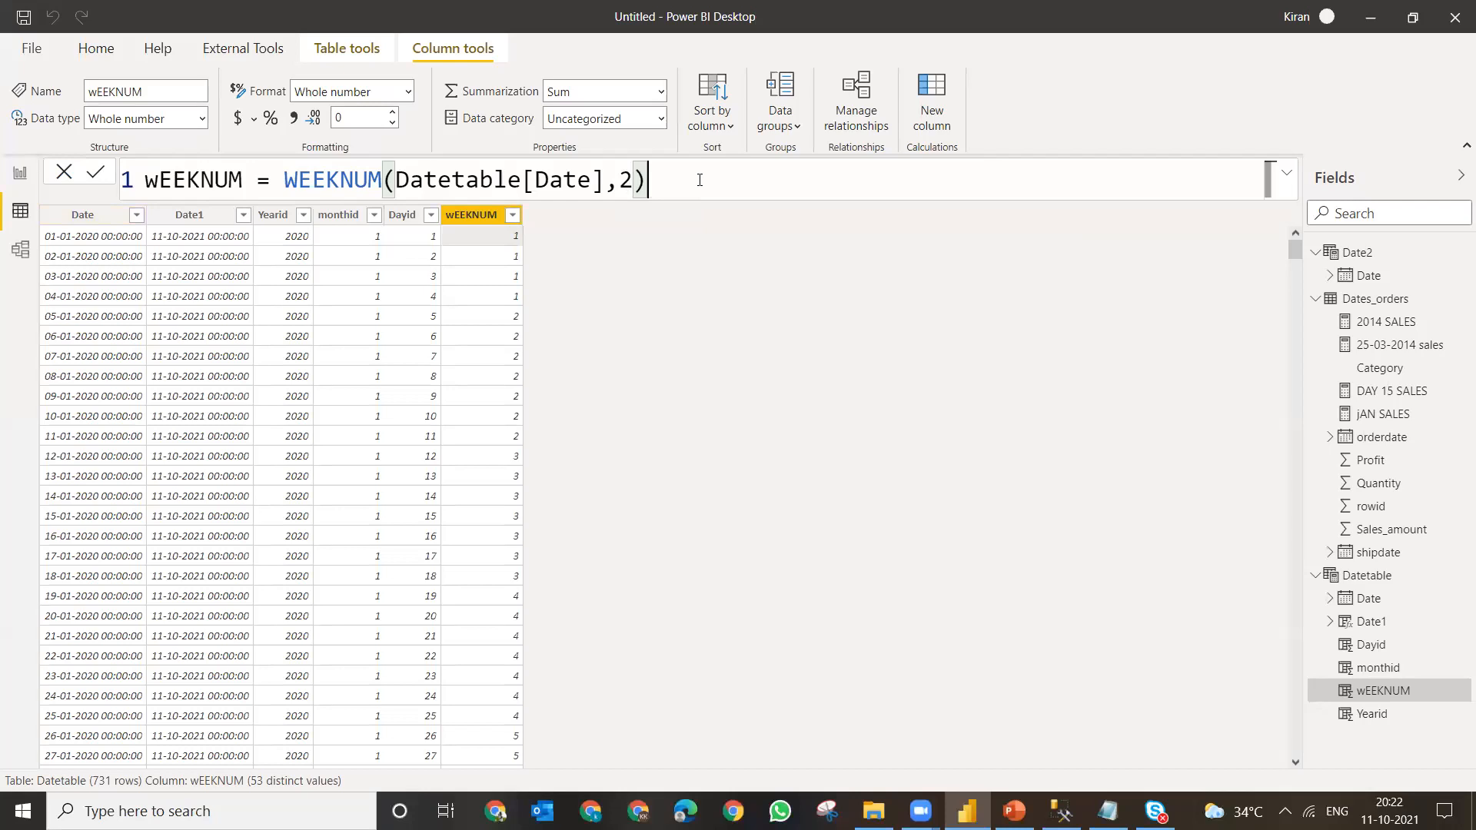
key(Return)
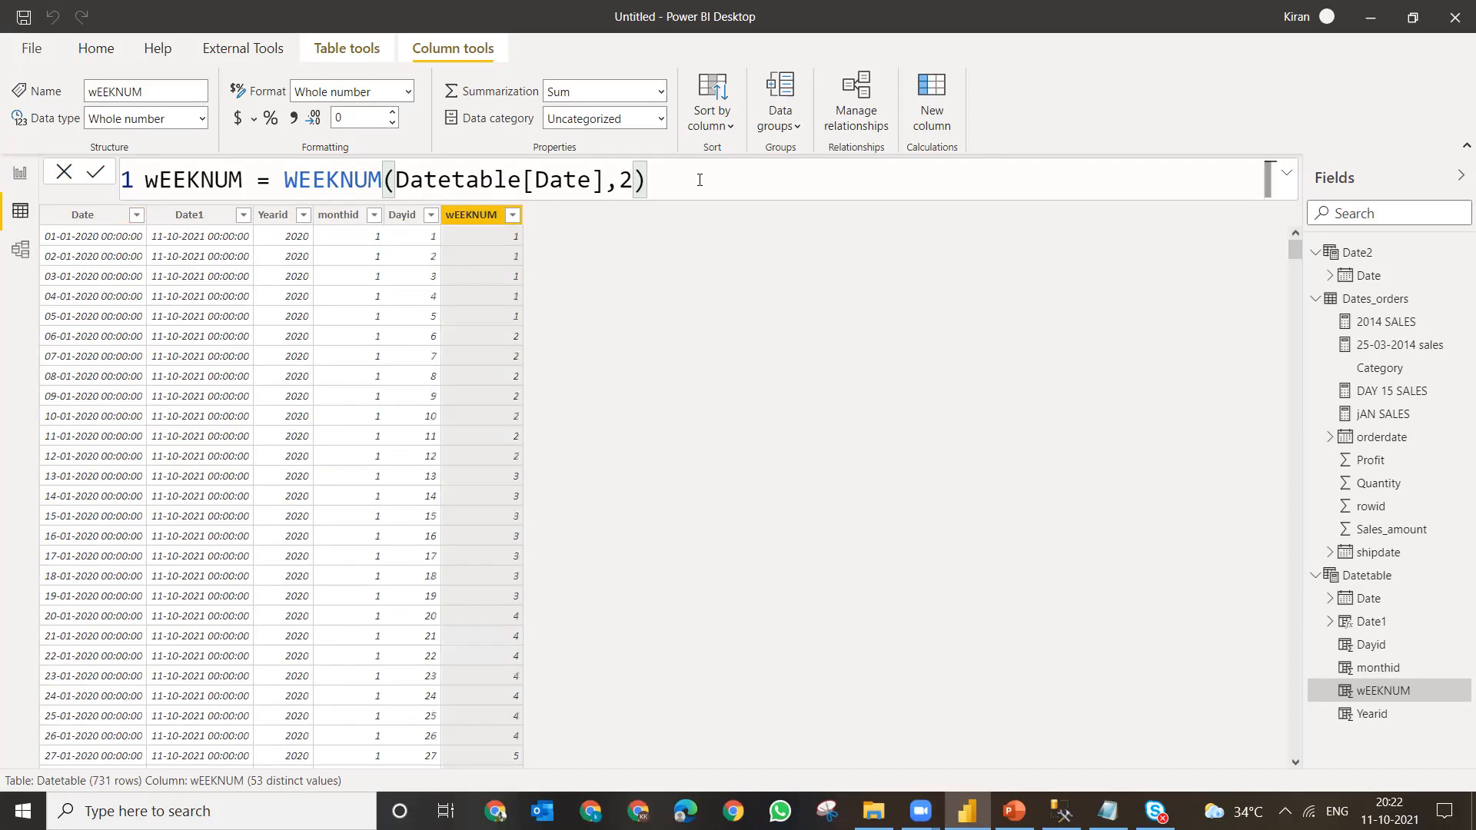
- Check the Monday-based week numbers against January 2020 in the Windows calendar, and inspect the rows where 2020 turns into 2021
click(1390, 811)
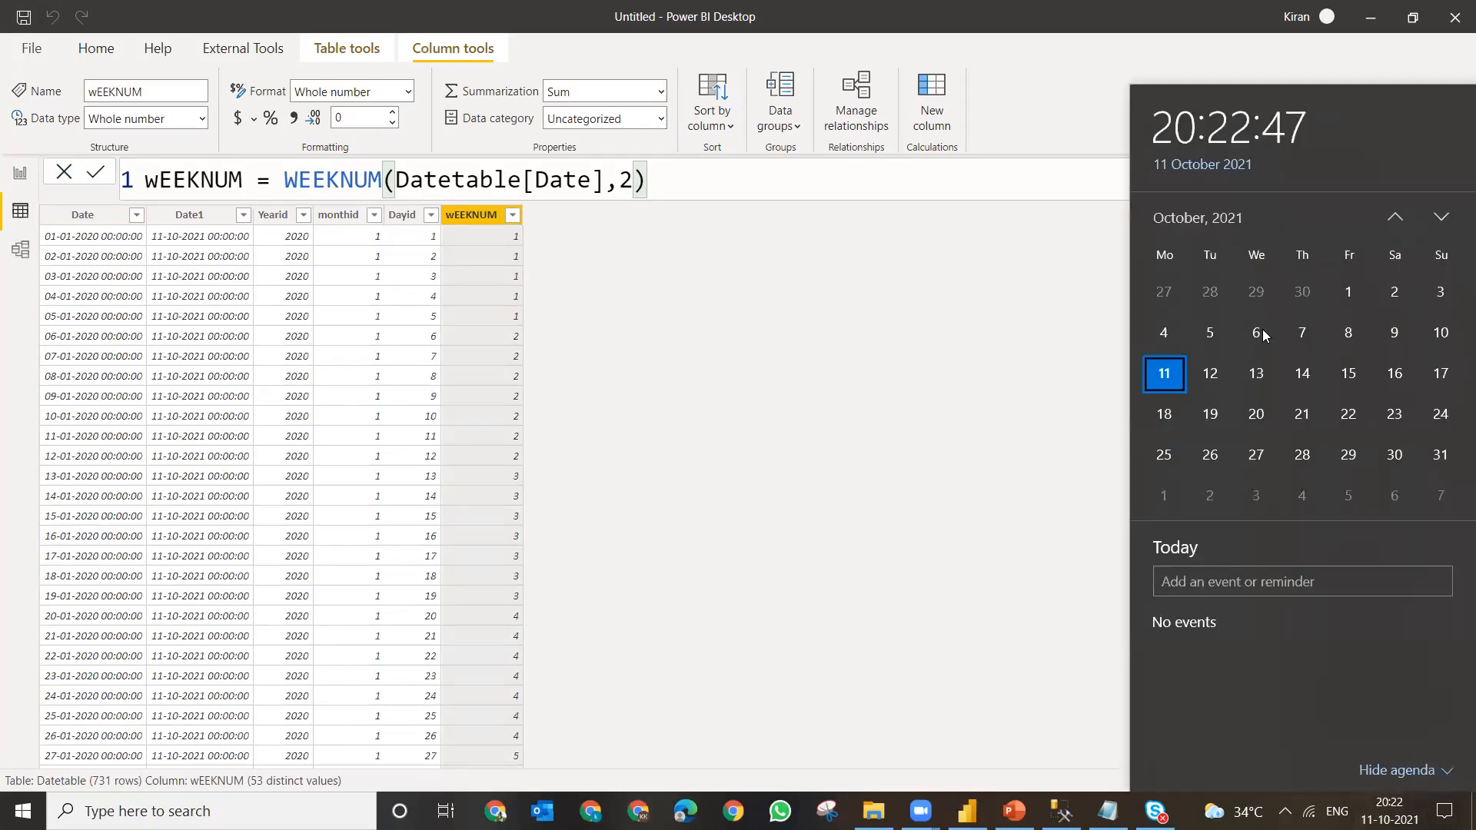
click(1196, 213)
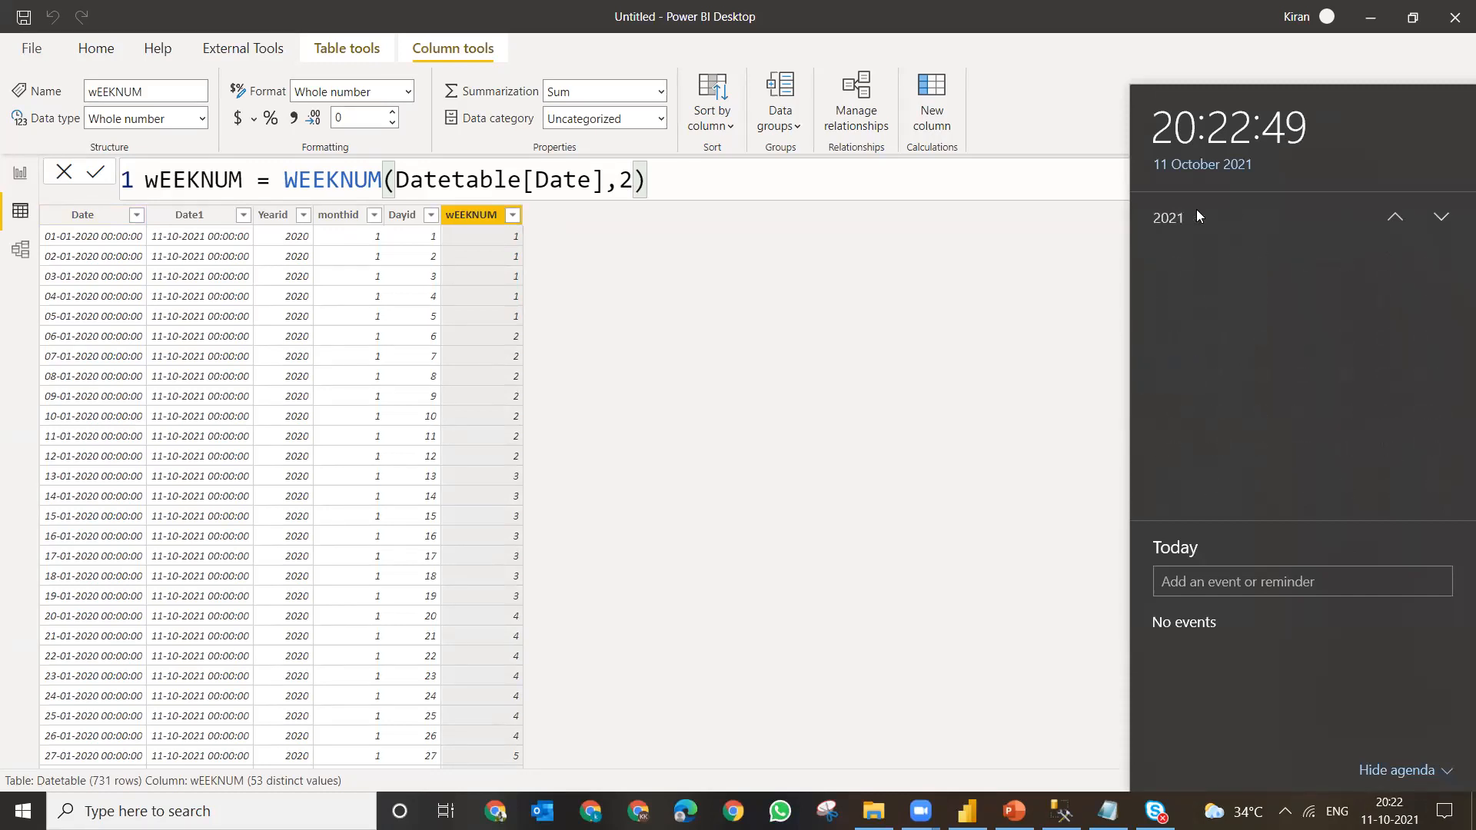
click(1162, 219)
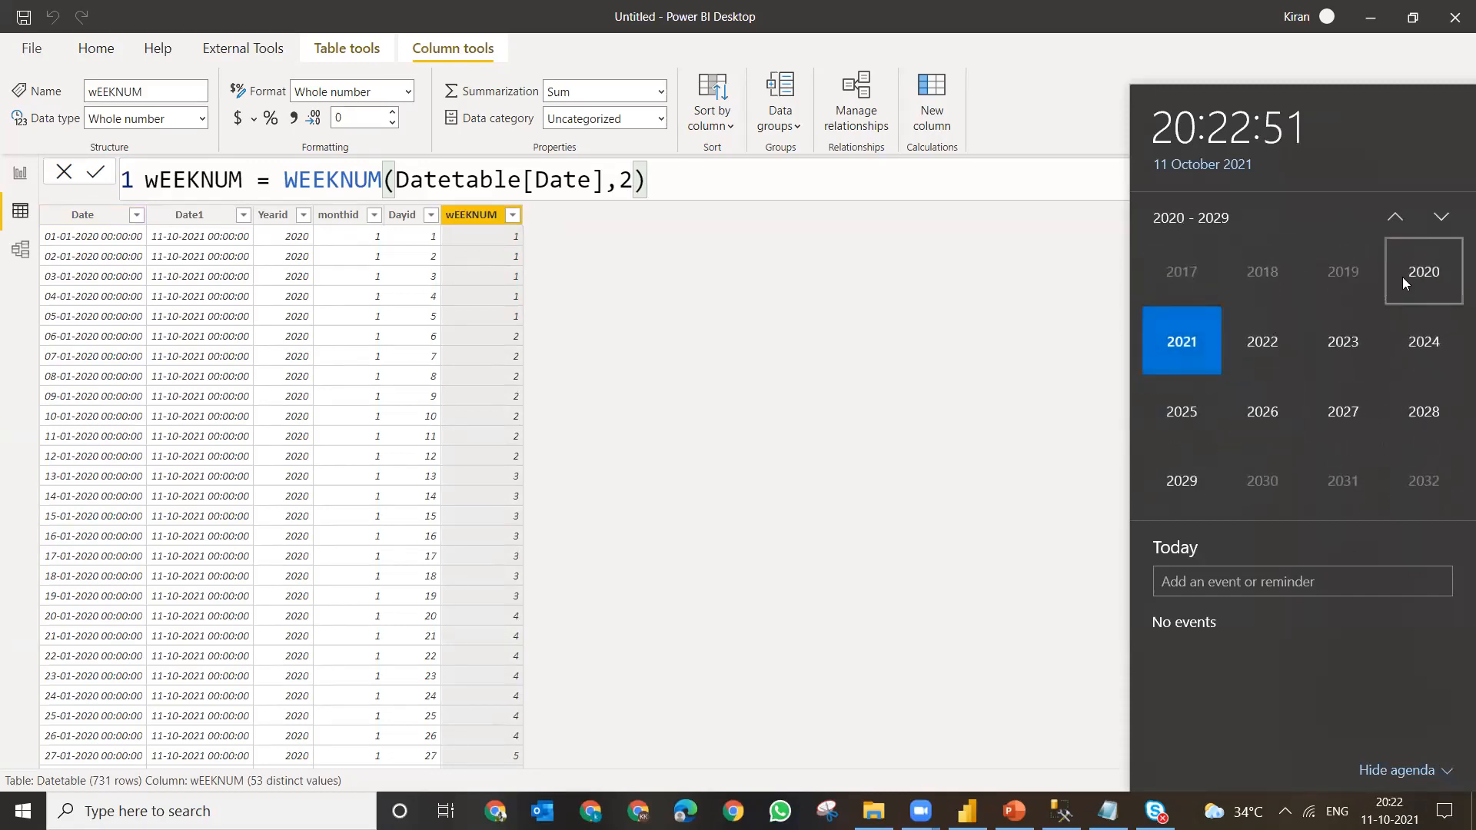
click(1402, 276)
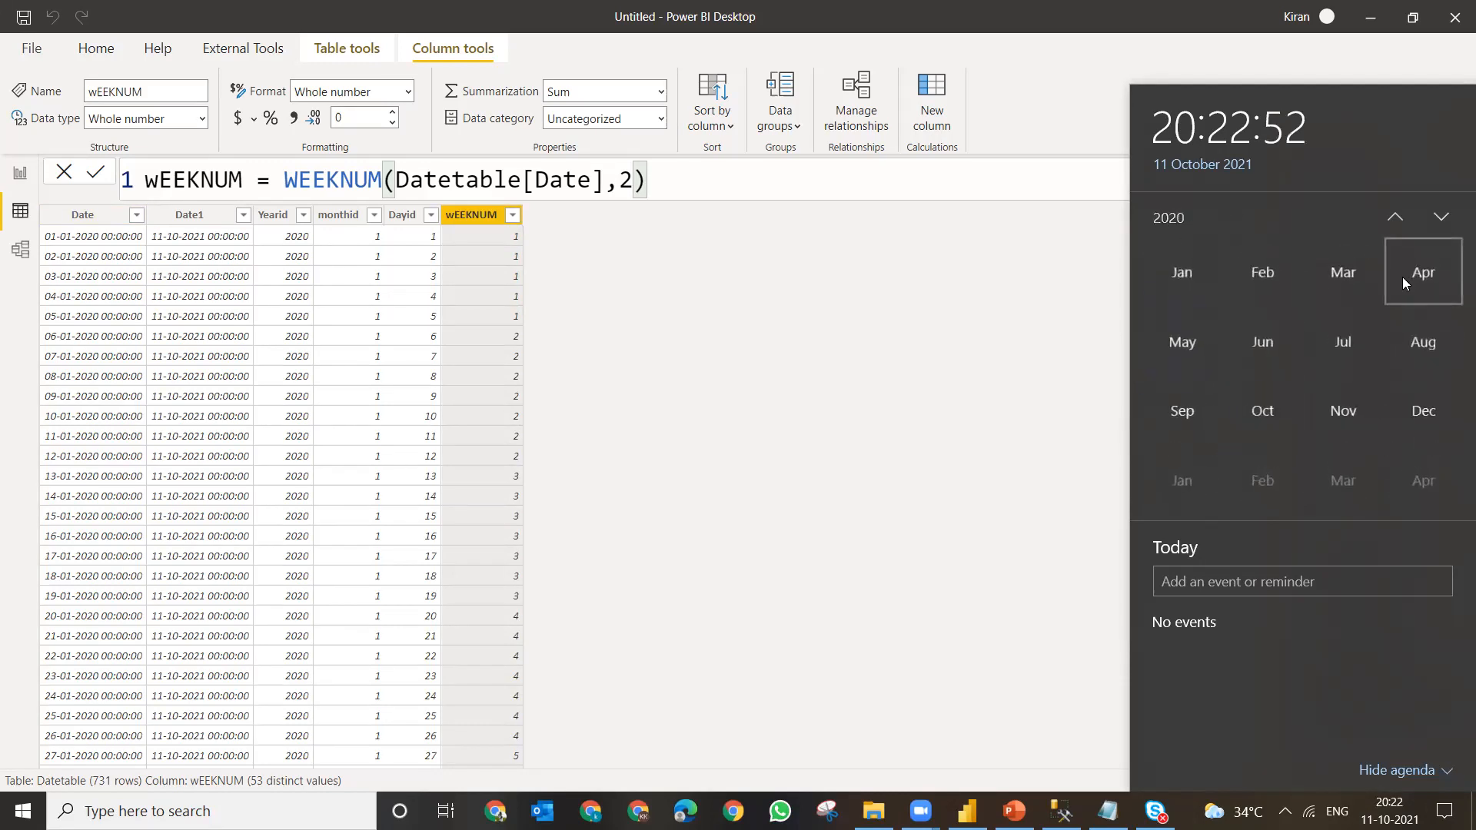
click(1184, 275)
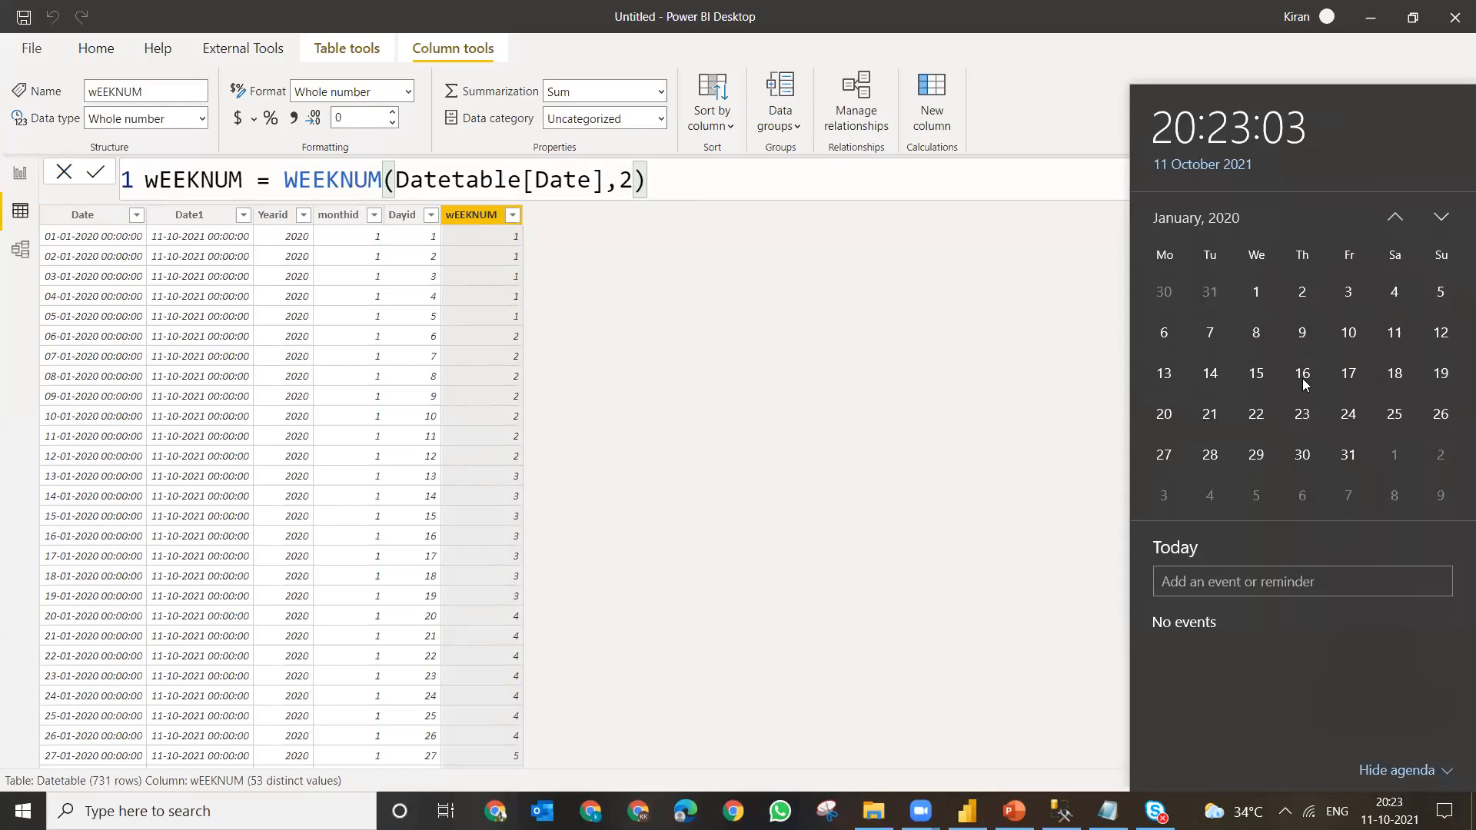
click(923, 515)
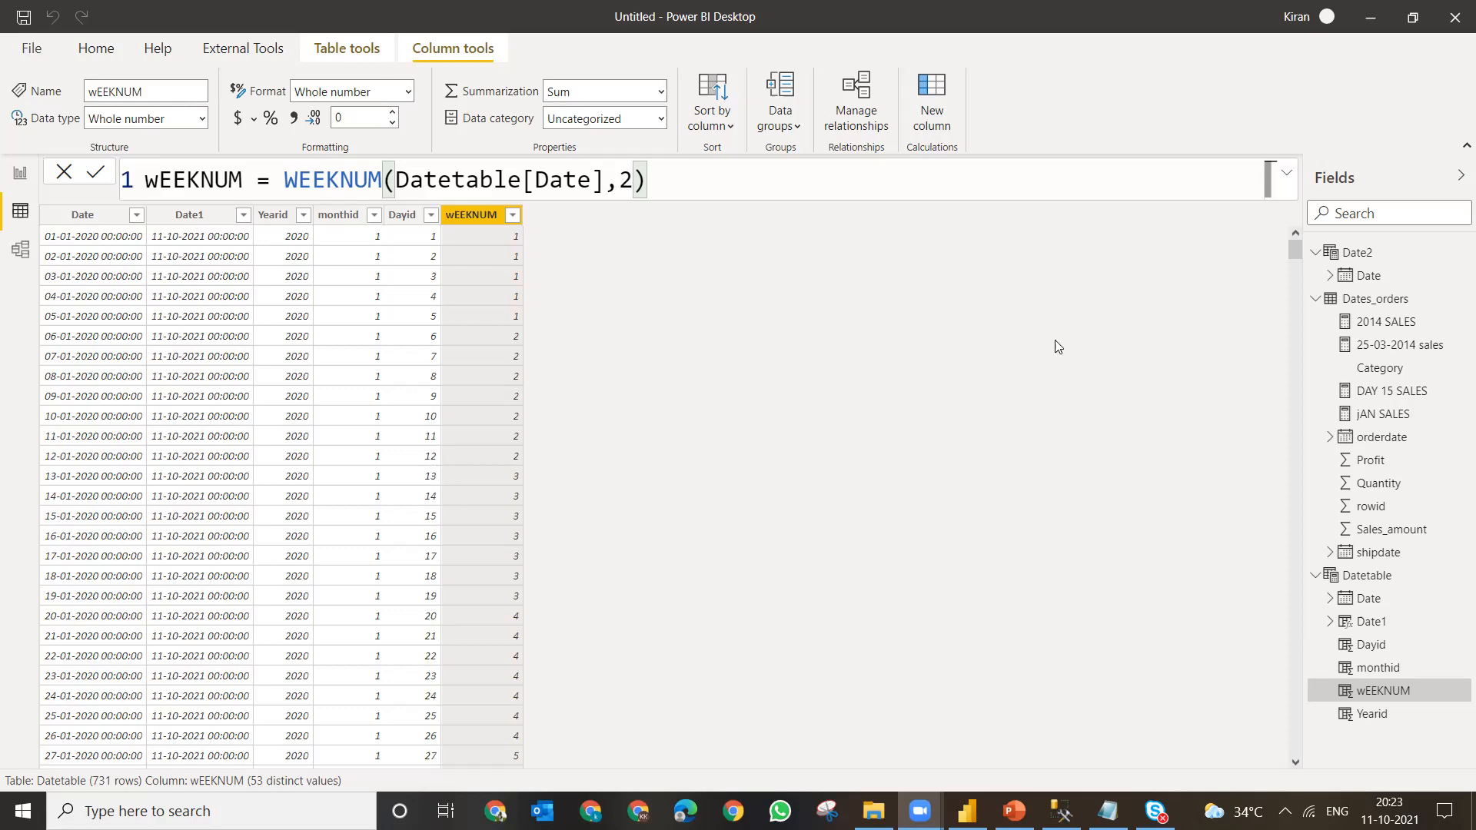
drag(1295, 246, 1317, 500)
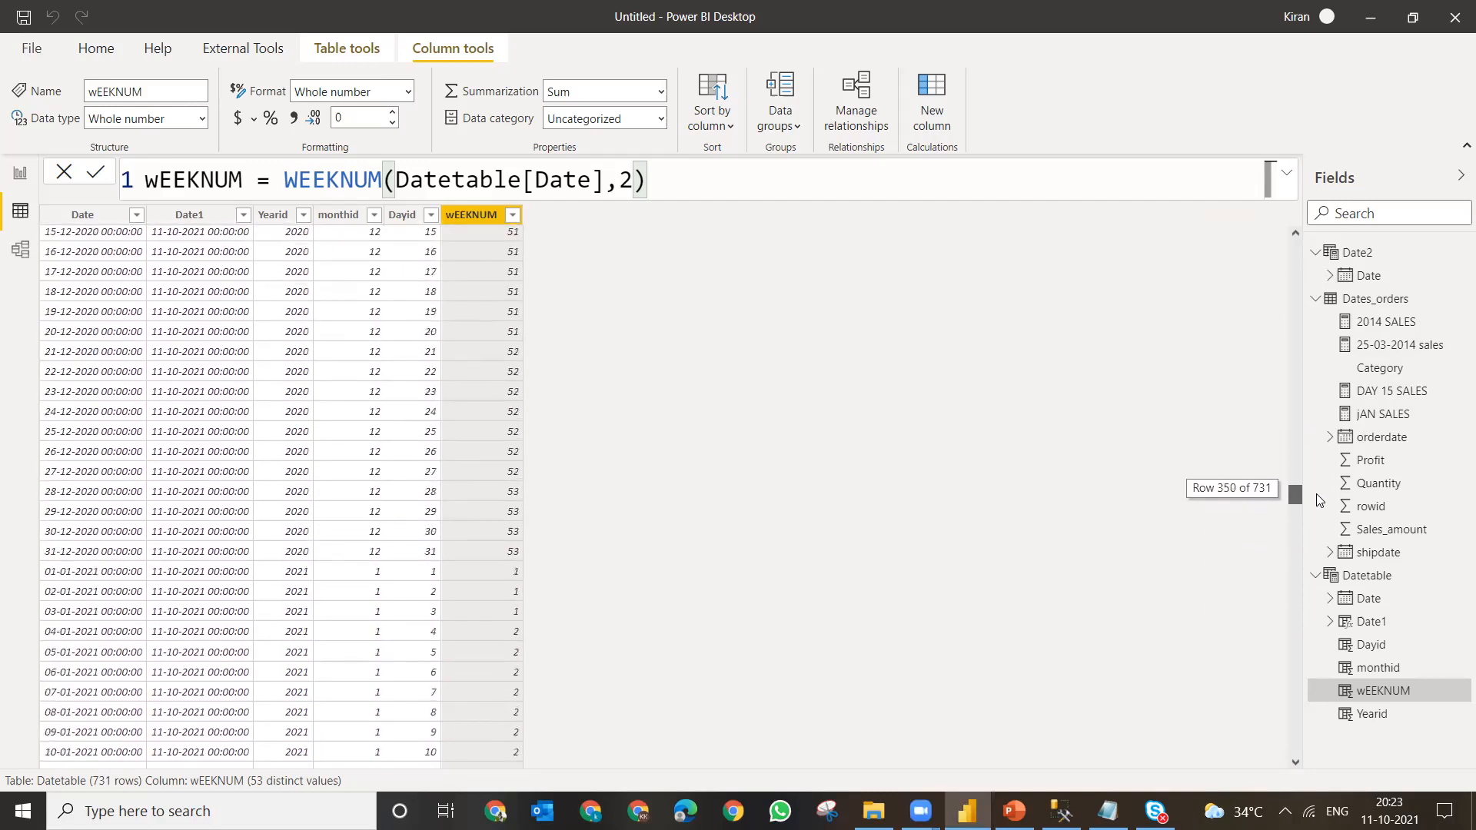
click(513, 559)
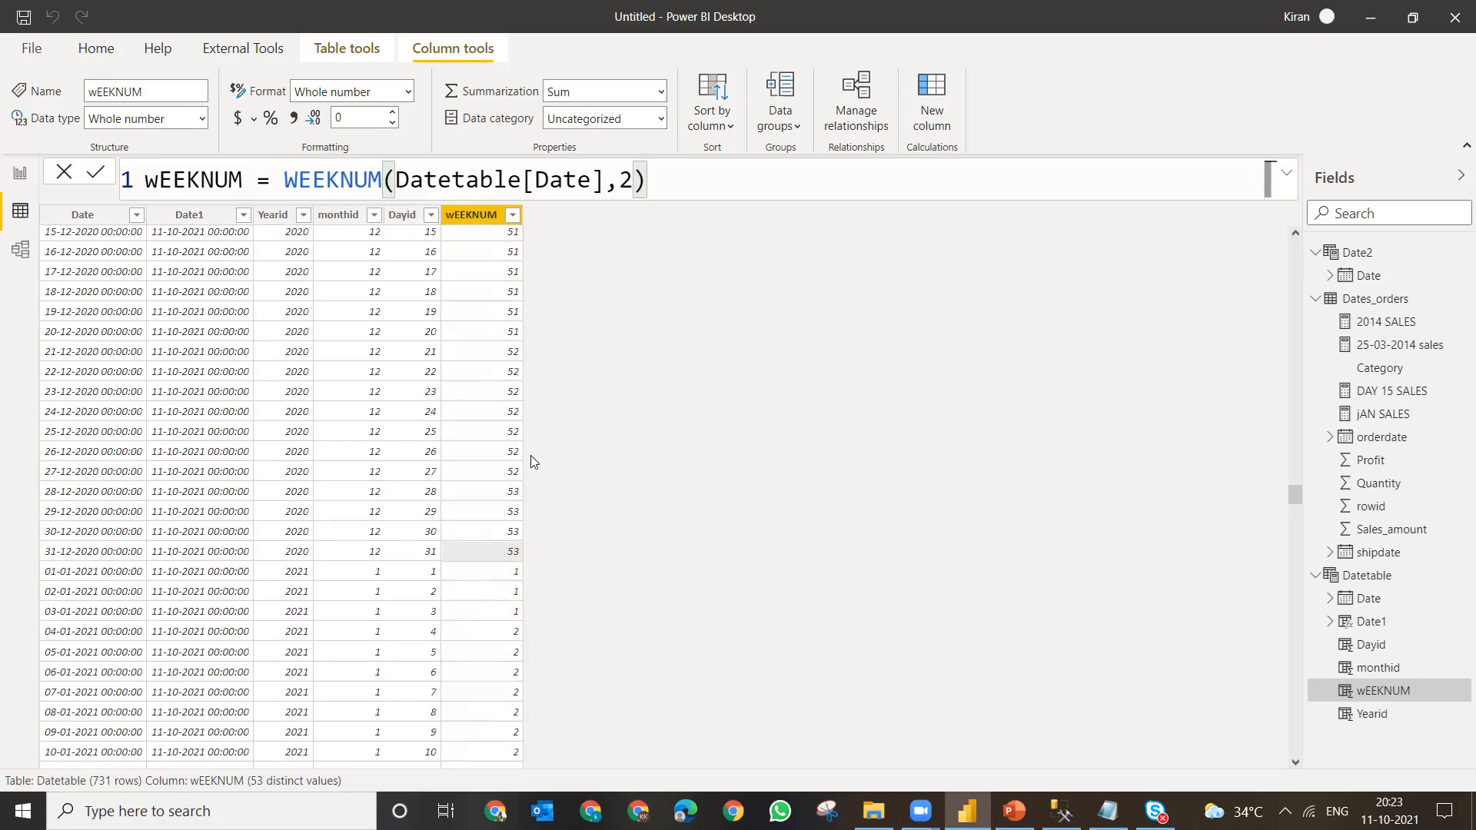
- Add a calculated column named wEEKDAY to Datetable and start its formula with WEEKDAY on Datetable[Date]
click(952, 124)
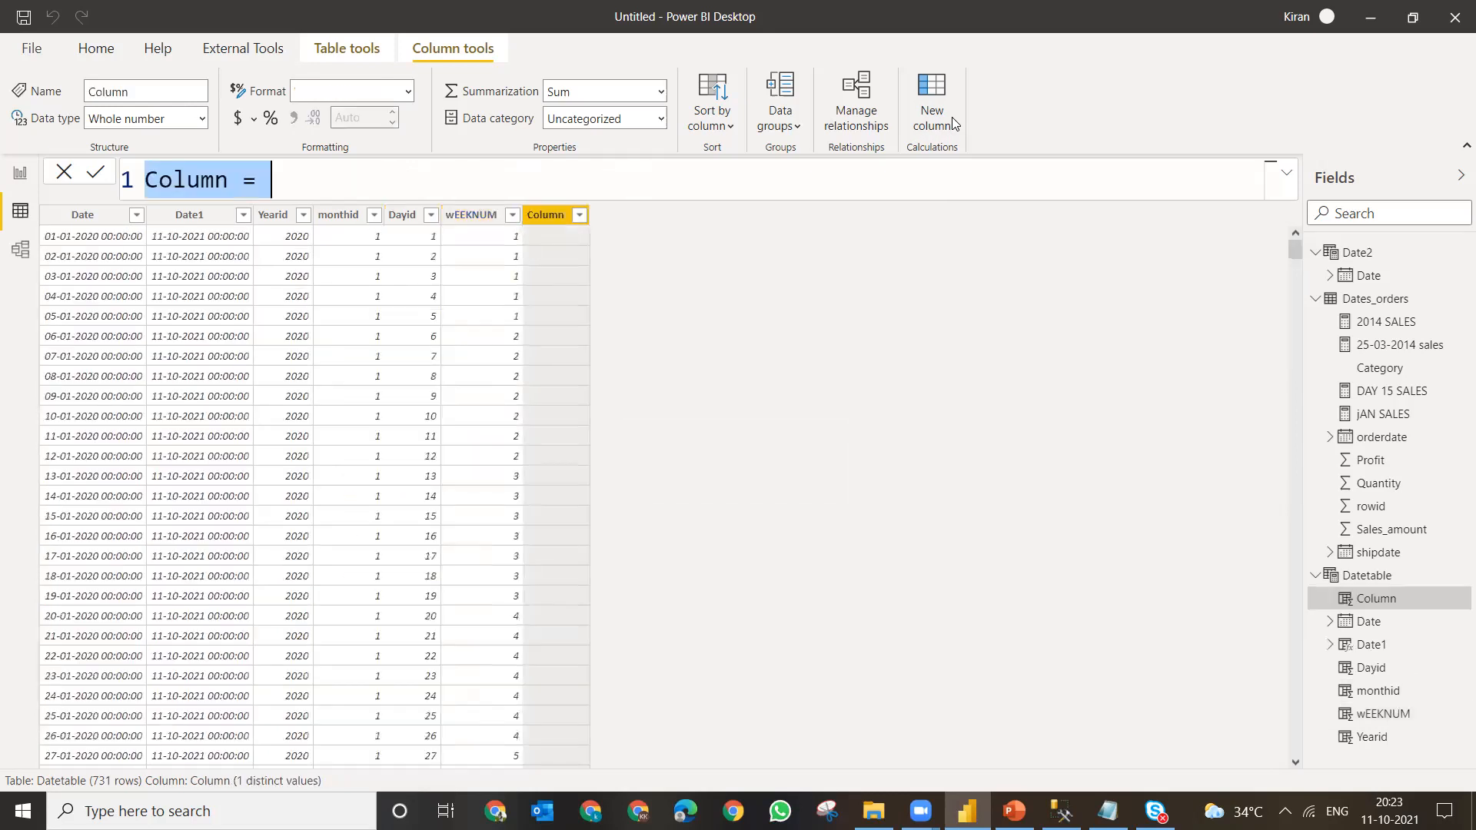
text(wEEK)
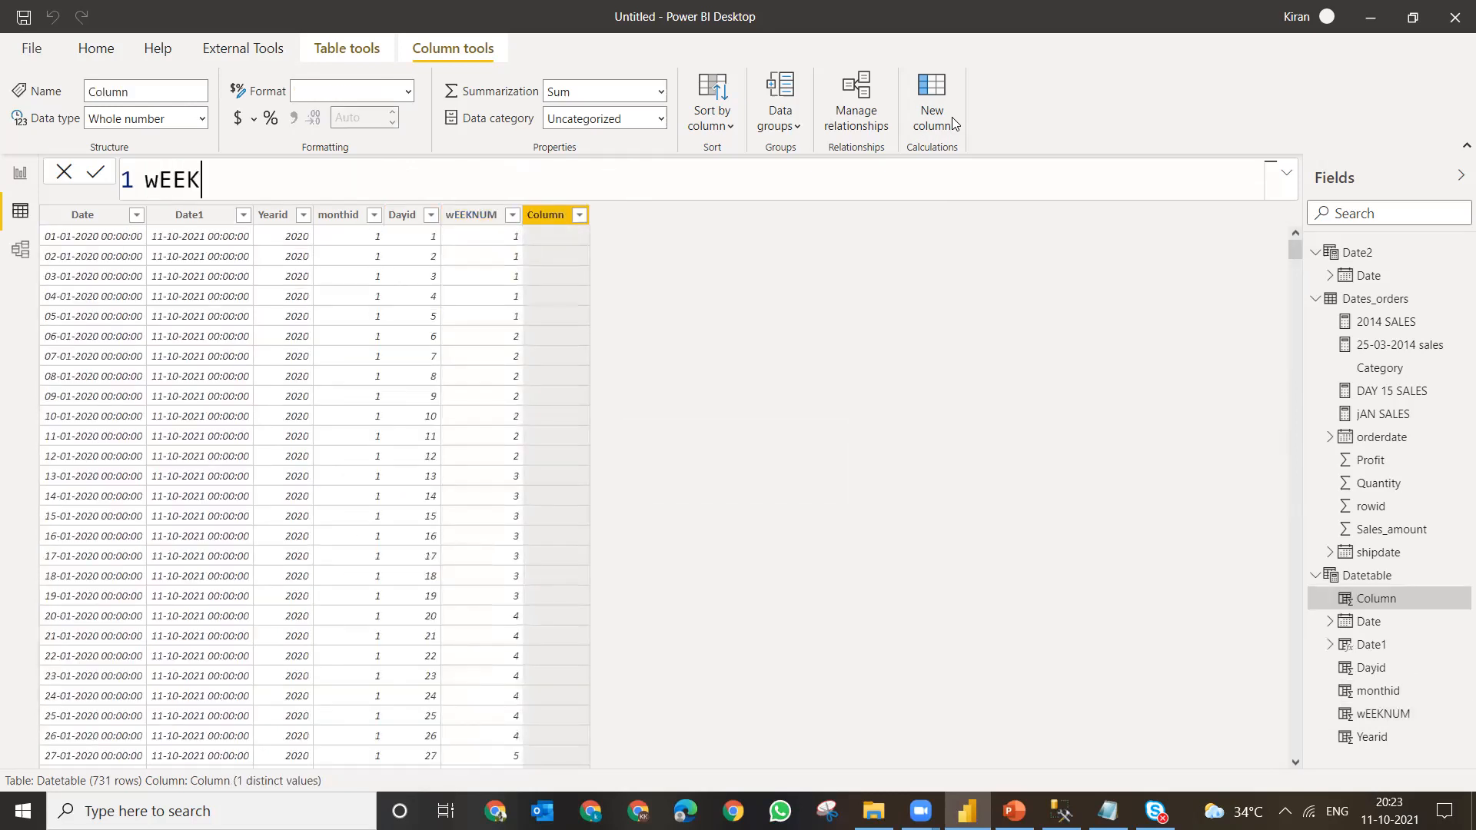
text(DAY=WEE)
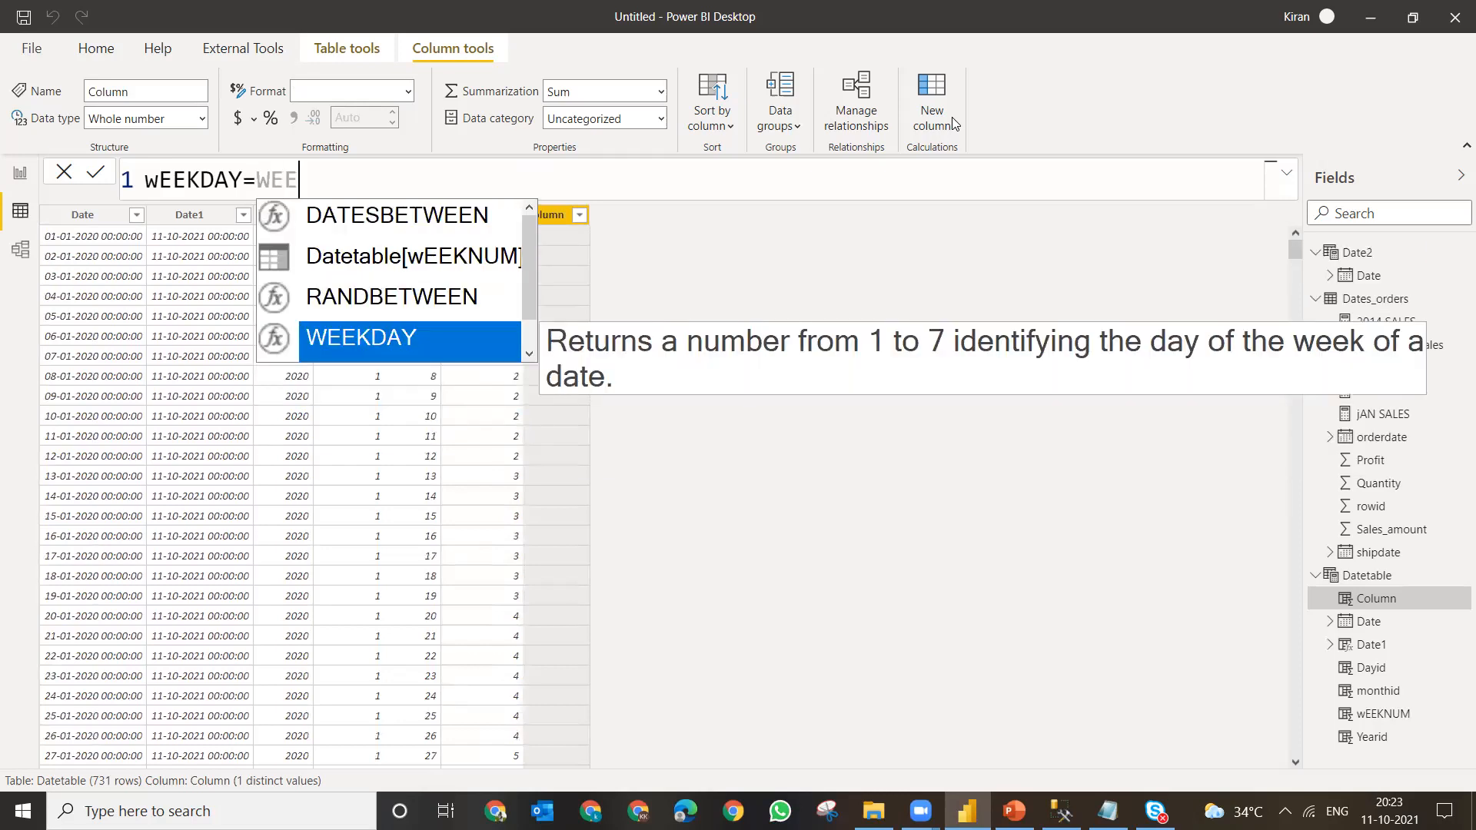
key(Tab)
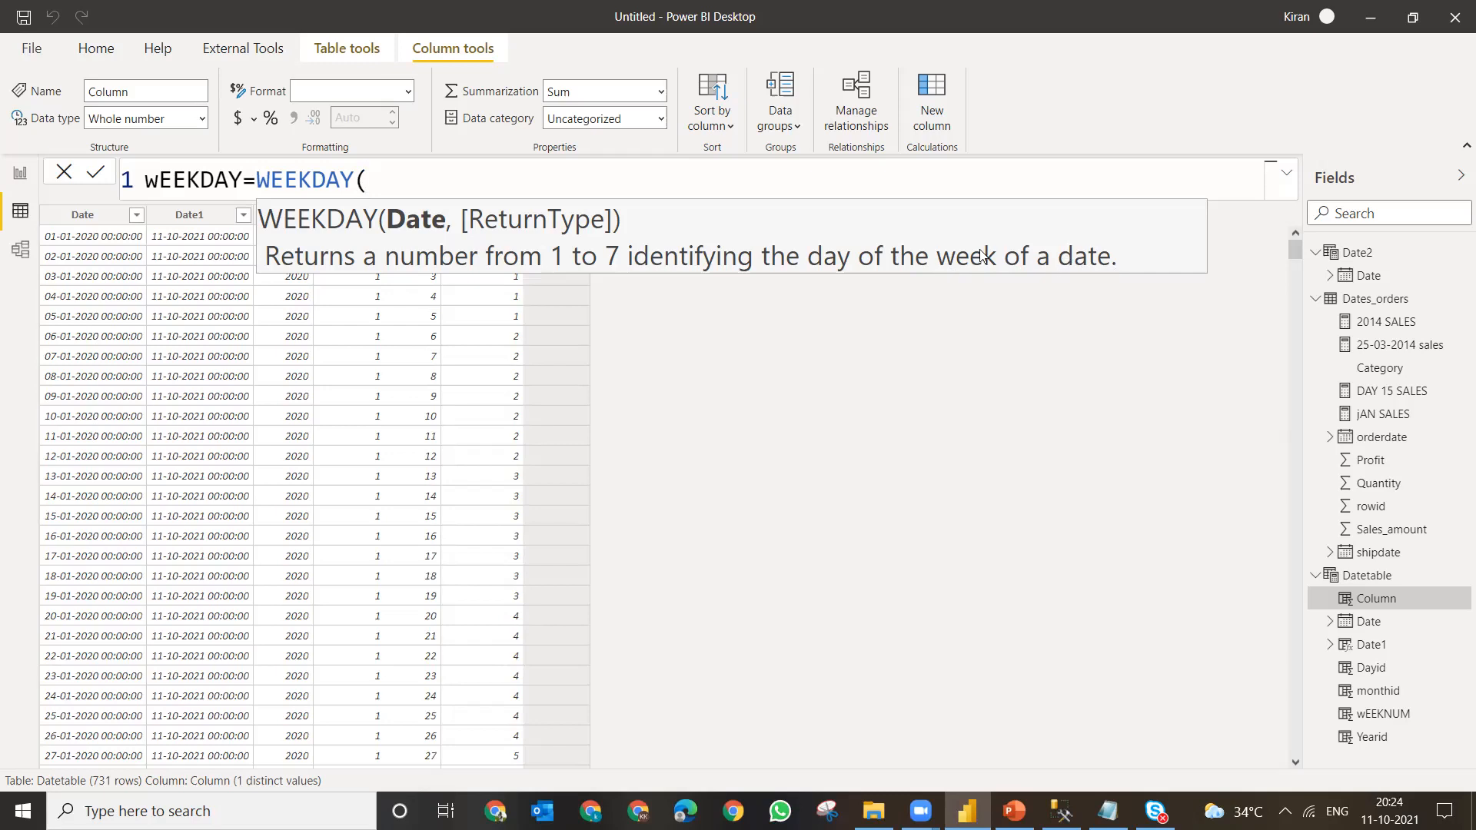
text(DATE)
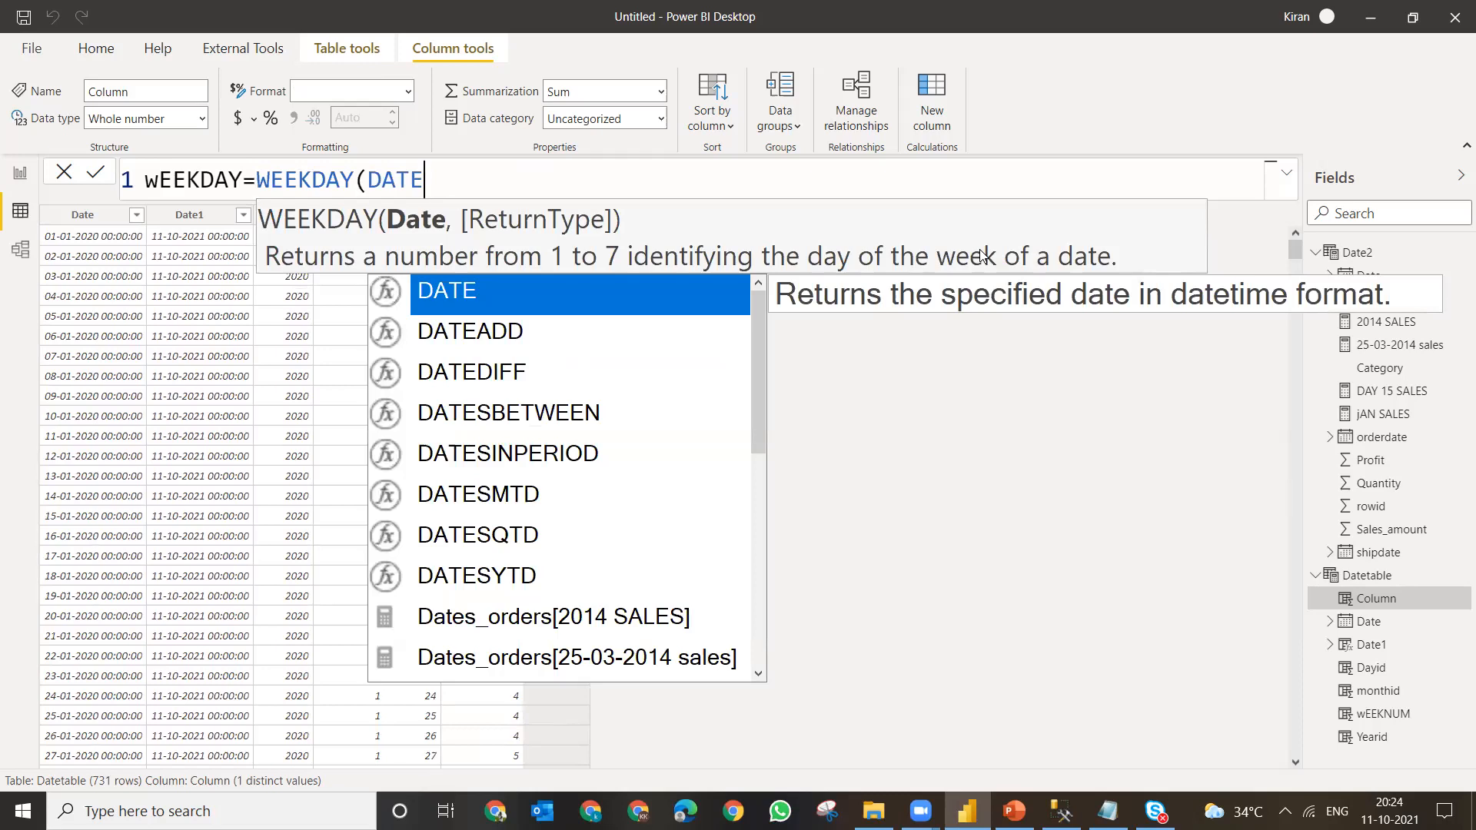
text(T)
key(Down)
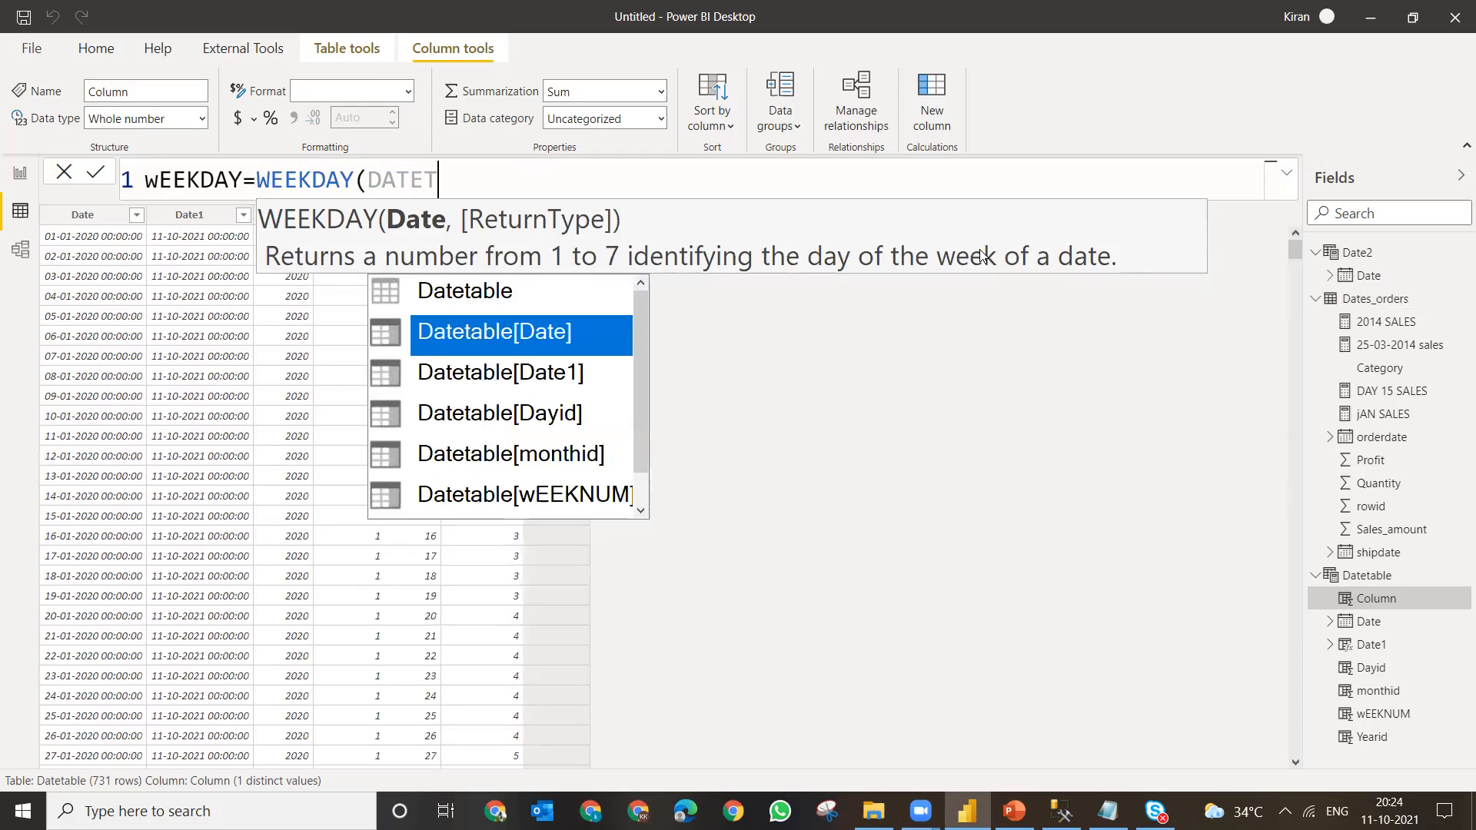
key(Tab)
text(,)
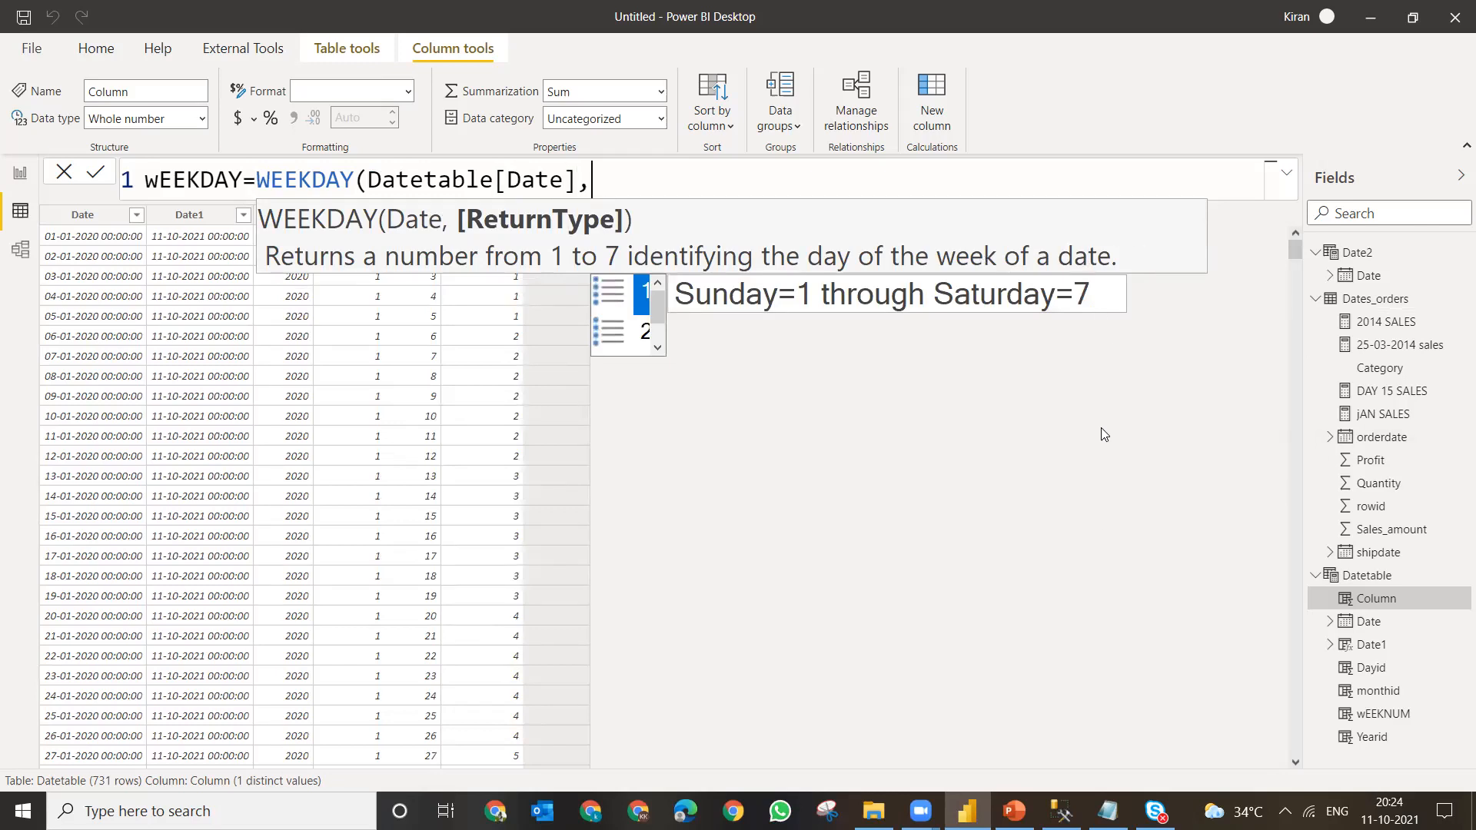
- Complete the wEEKDAY formula with return type 1 for Sunday=1 through Saturday=7, and check the values against the Windows calendar
key(ctrl+minus)
key(ctrl+minus)
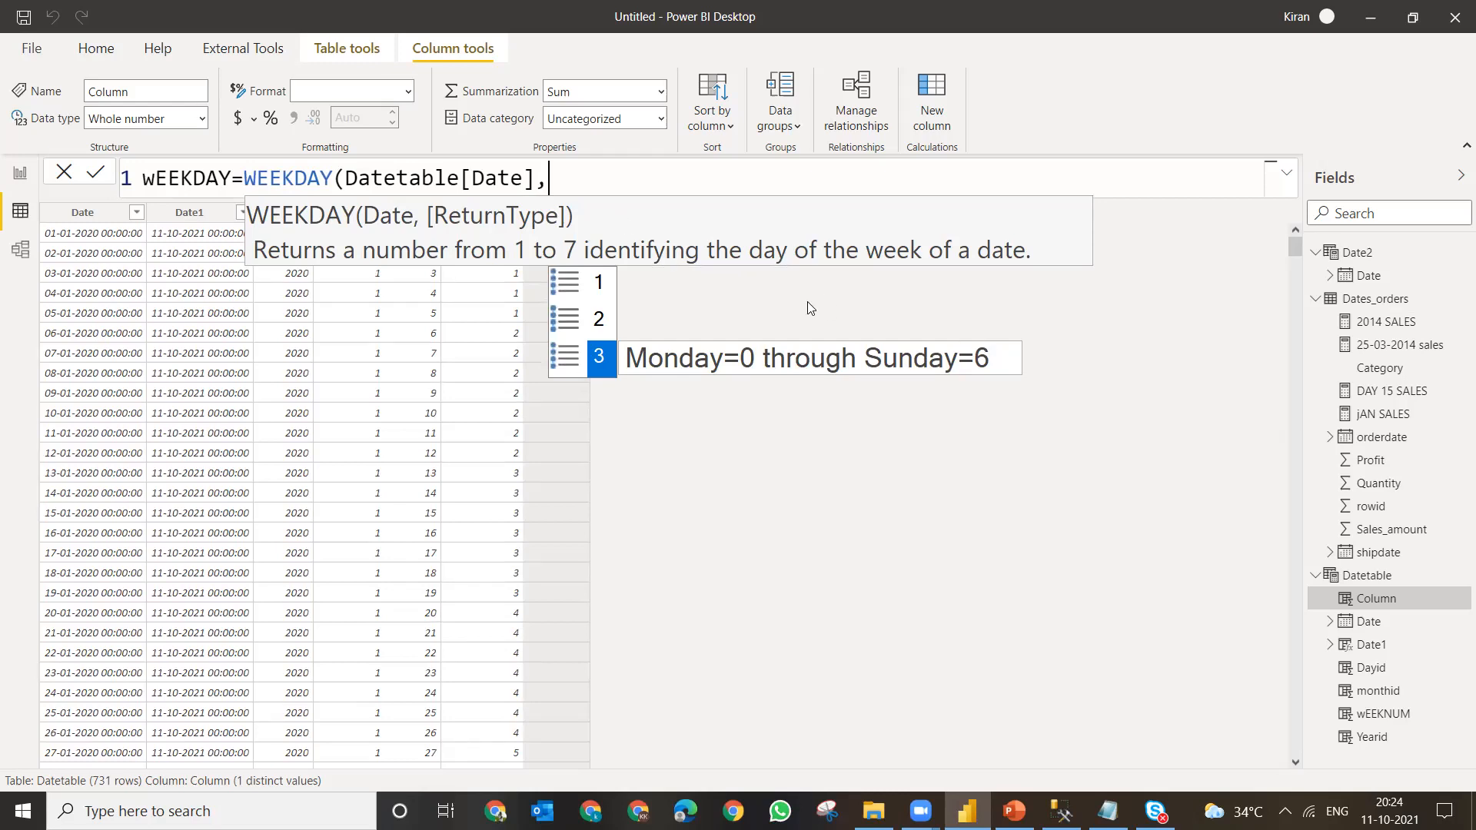
text(1))
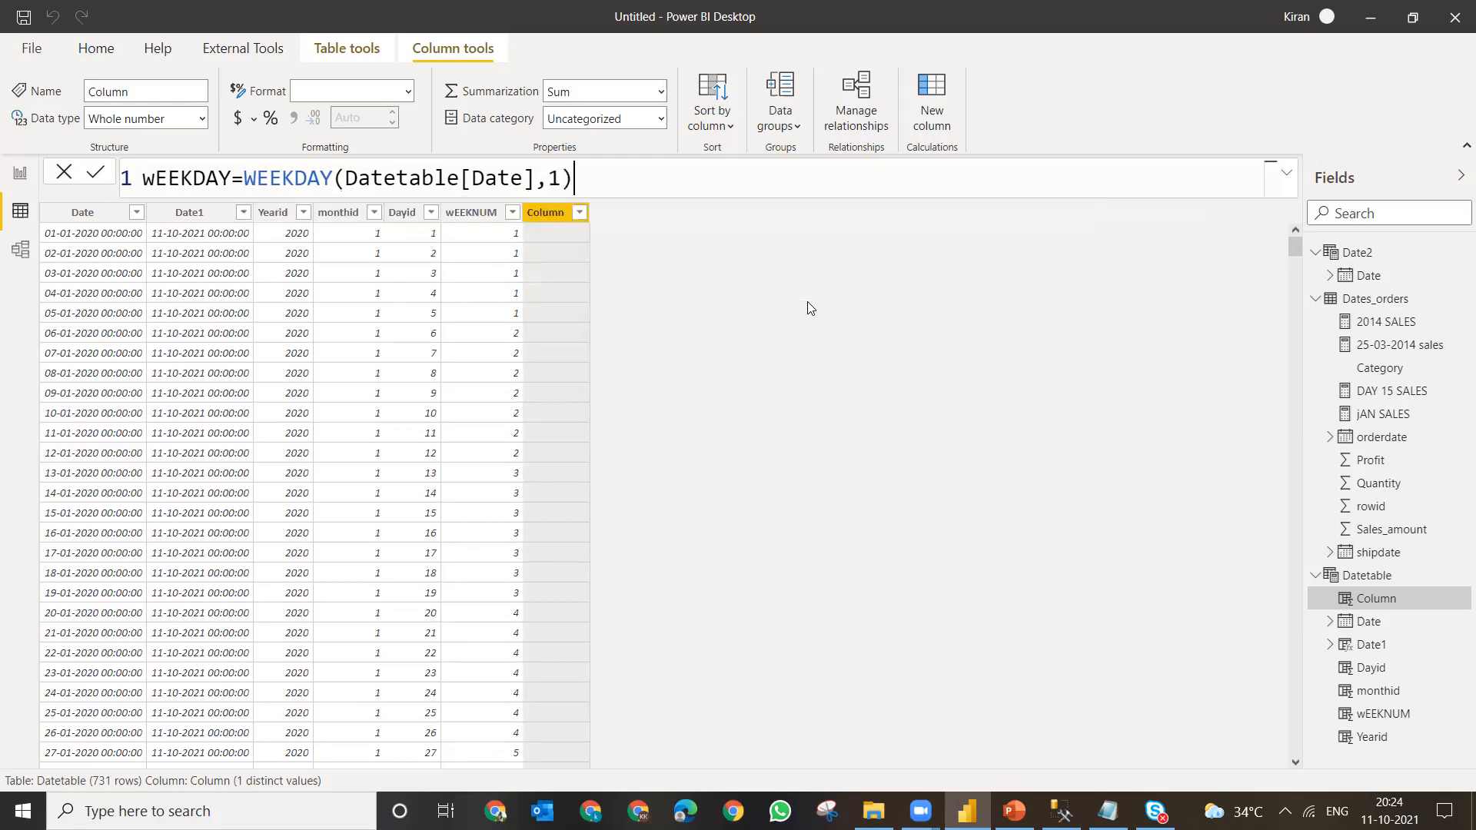
key(Return)
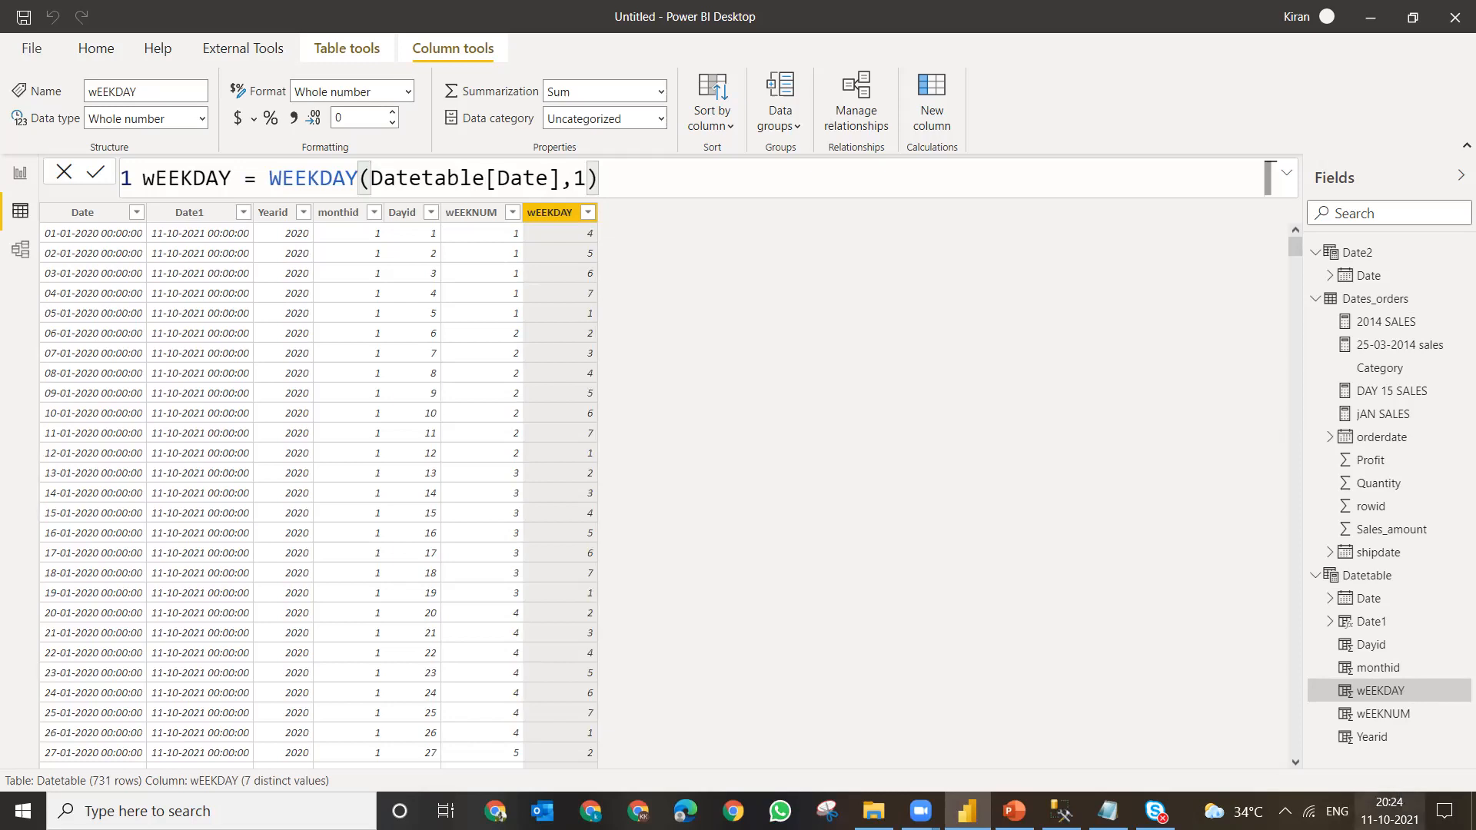
click(1391, 809)
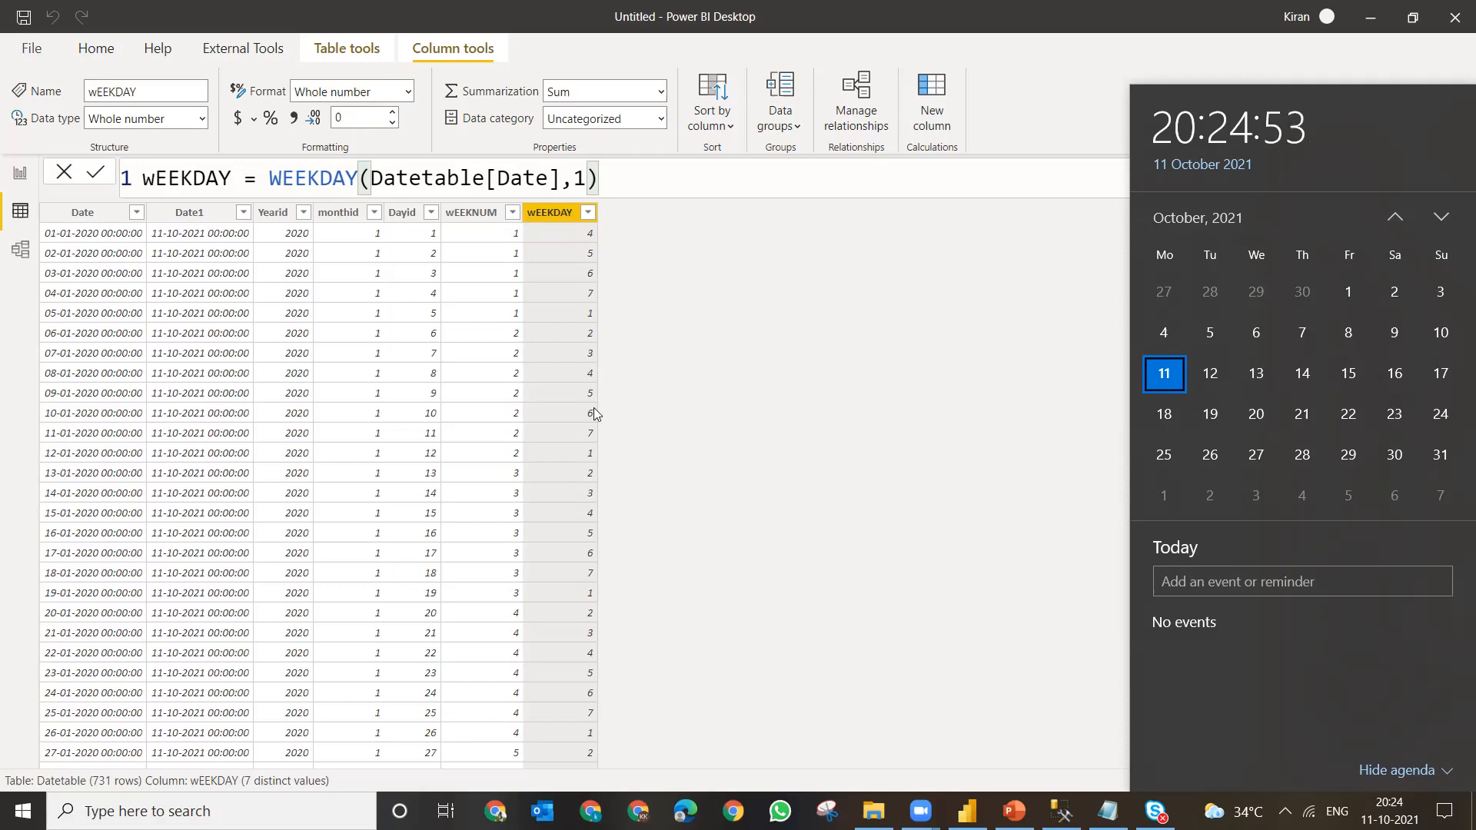
click(588, 185)
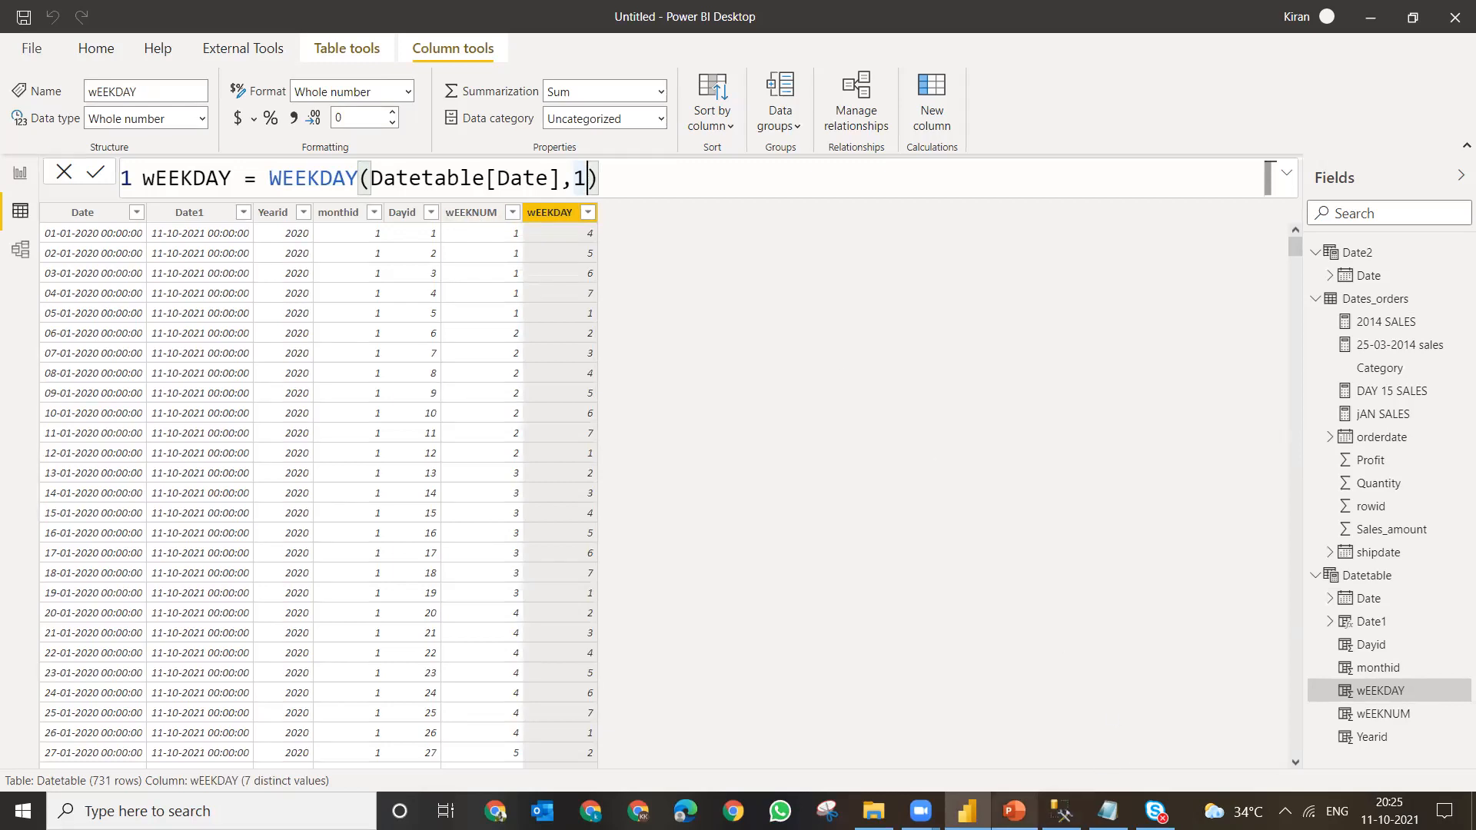
- In the Notepad notes, complete the WEEKNUM syntax with "1)" and add the line "YEAR JAN TO 1 TO DEC-31 -53WEEKS"
click(1108, 811)
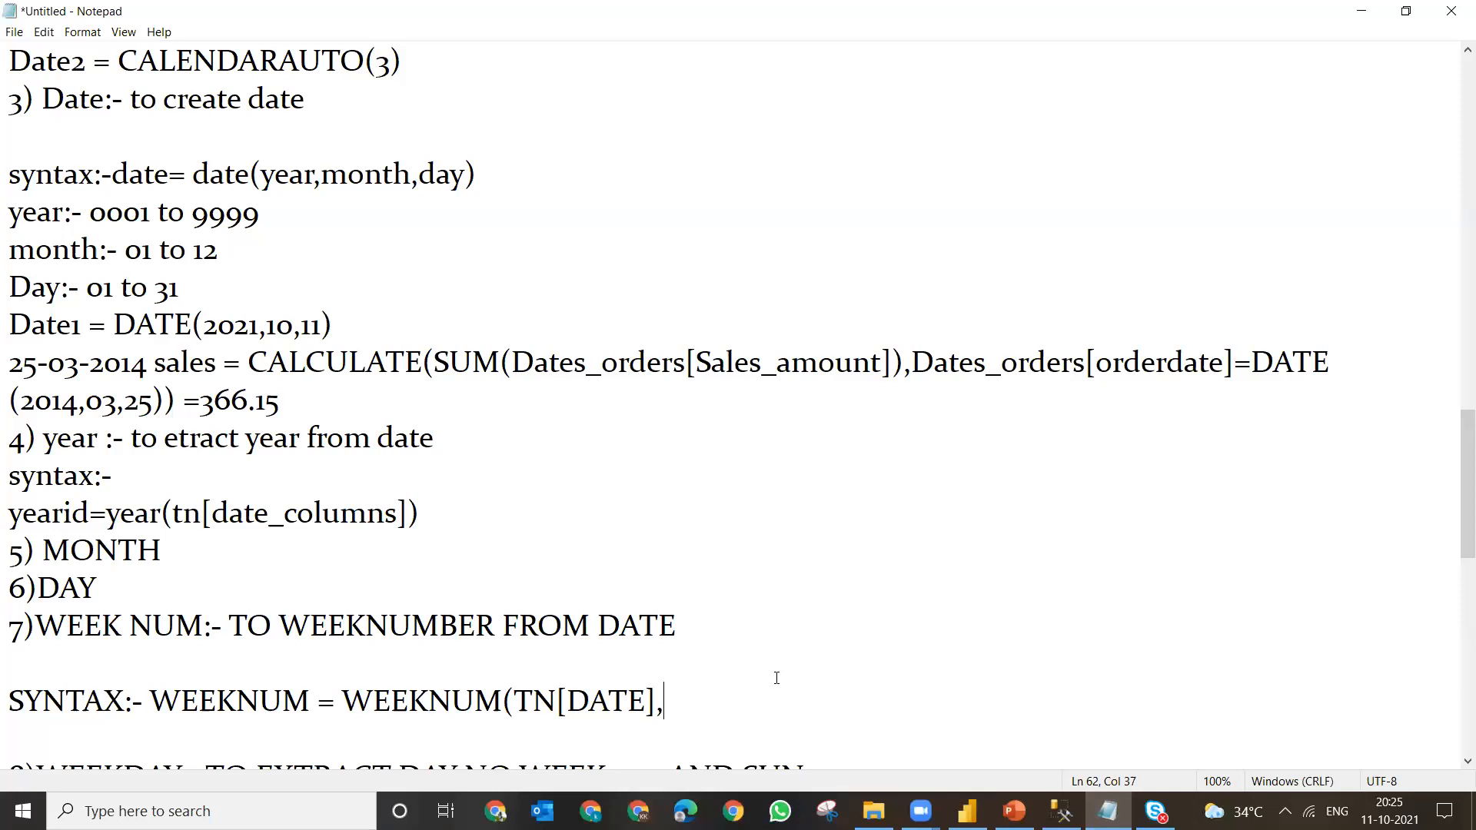
text(1))
key(Return)
text(Y)
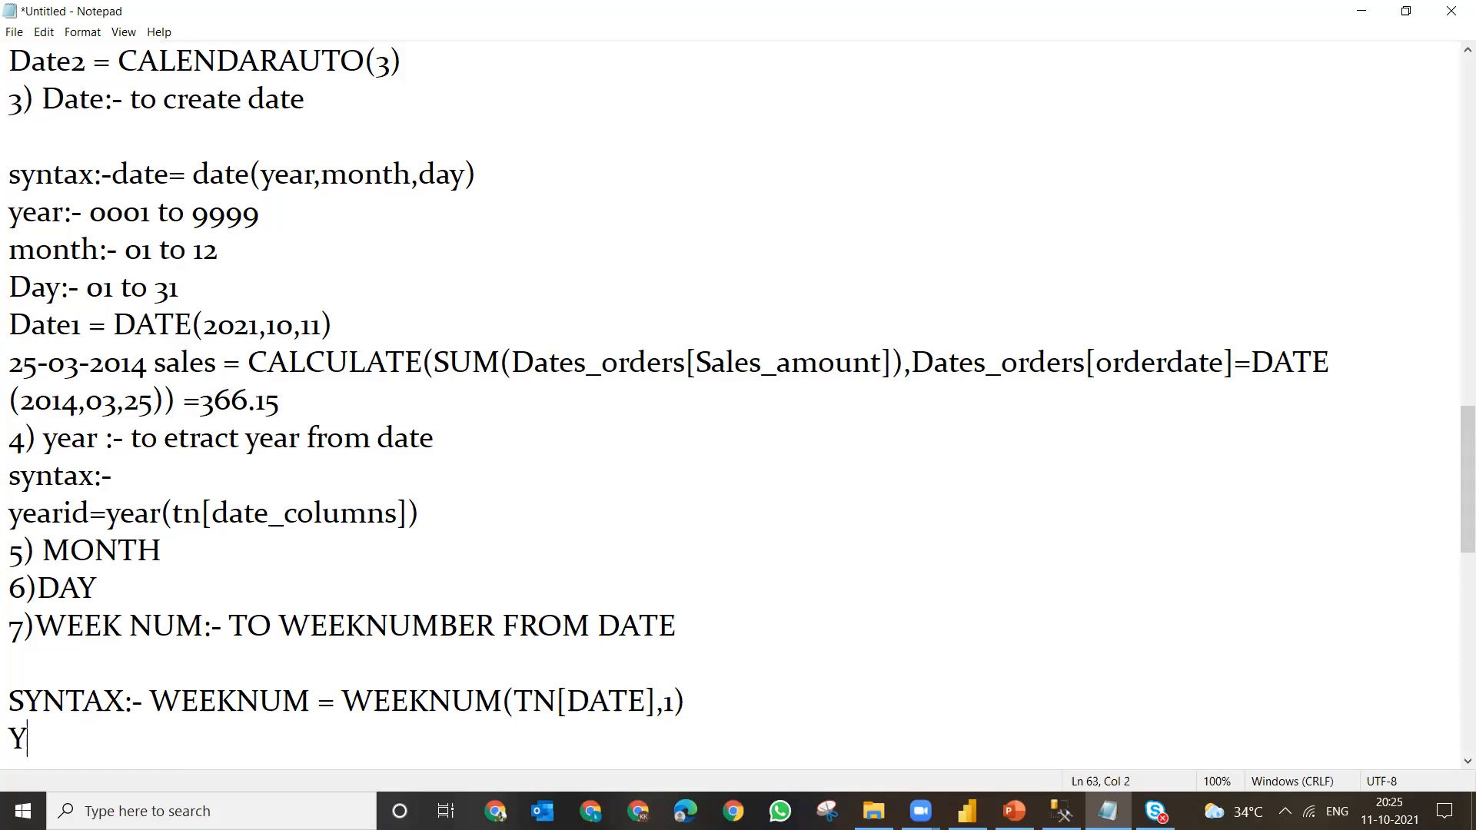
text(EAR H)
key(BackSpace)
text(JAN)
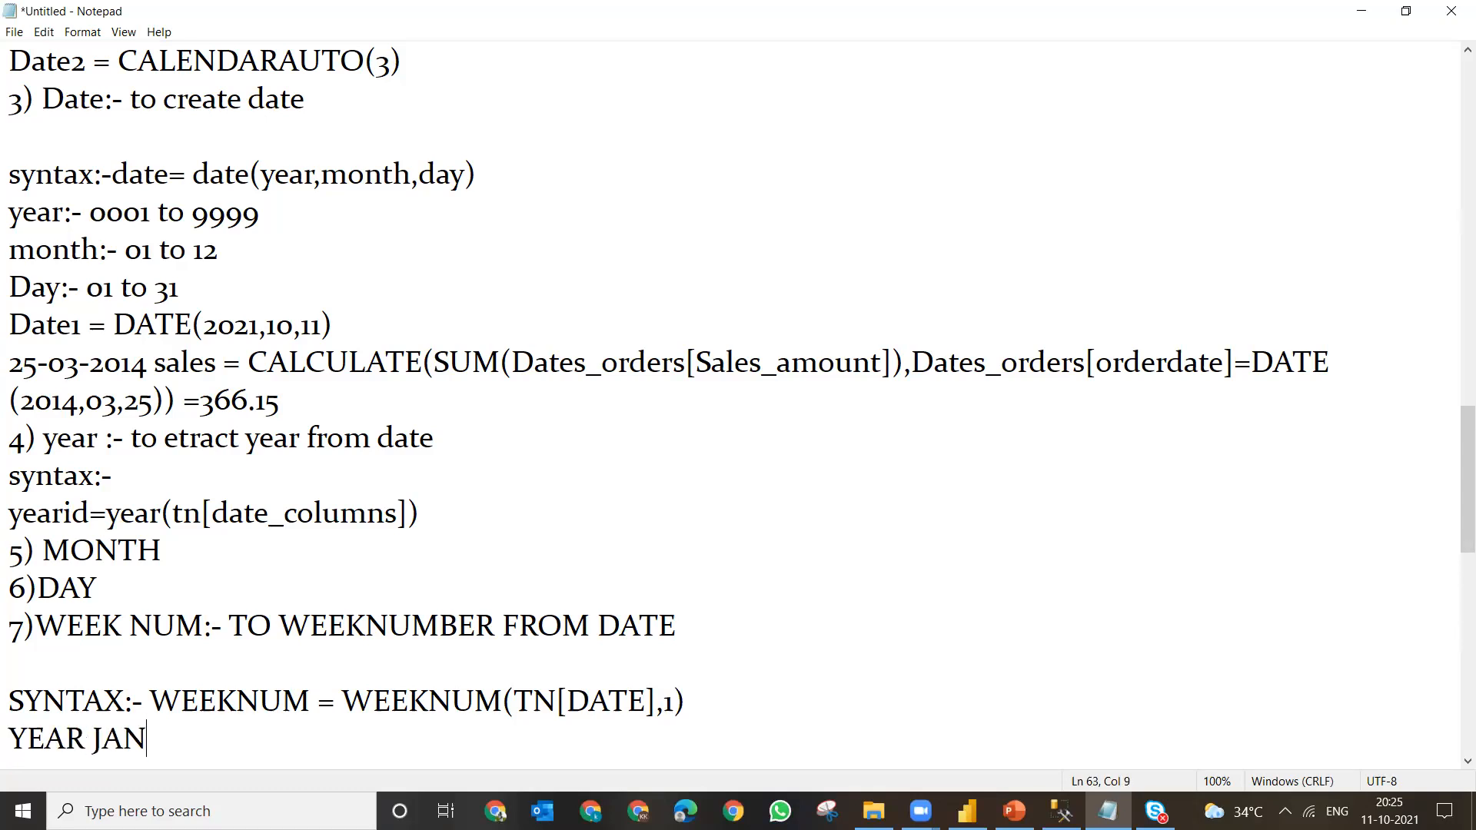
text( TO 1 TO DEC)
key(BackSpace)
text(C)
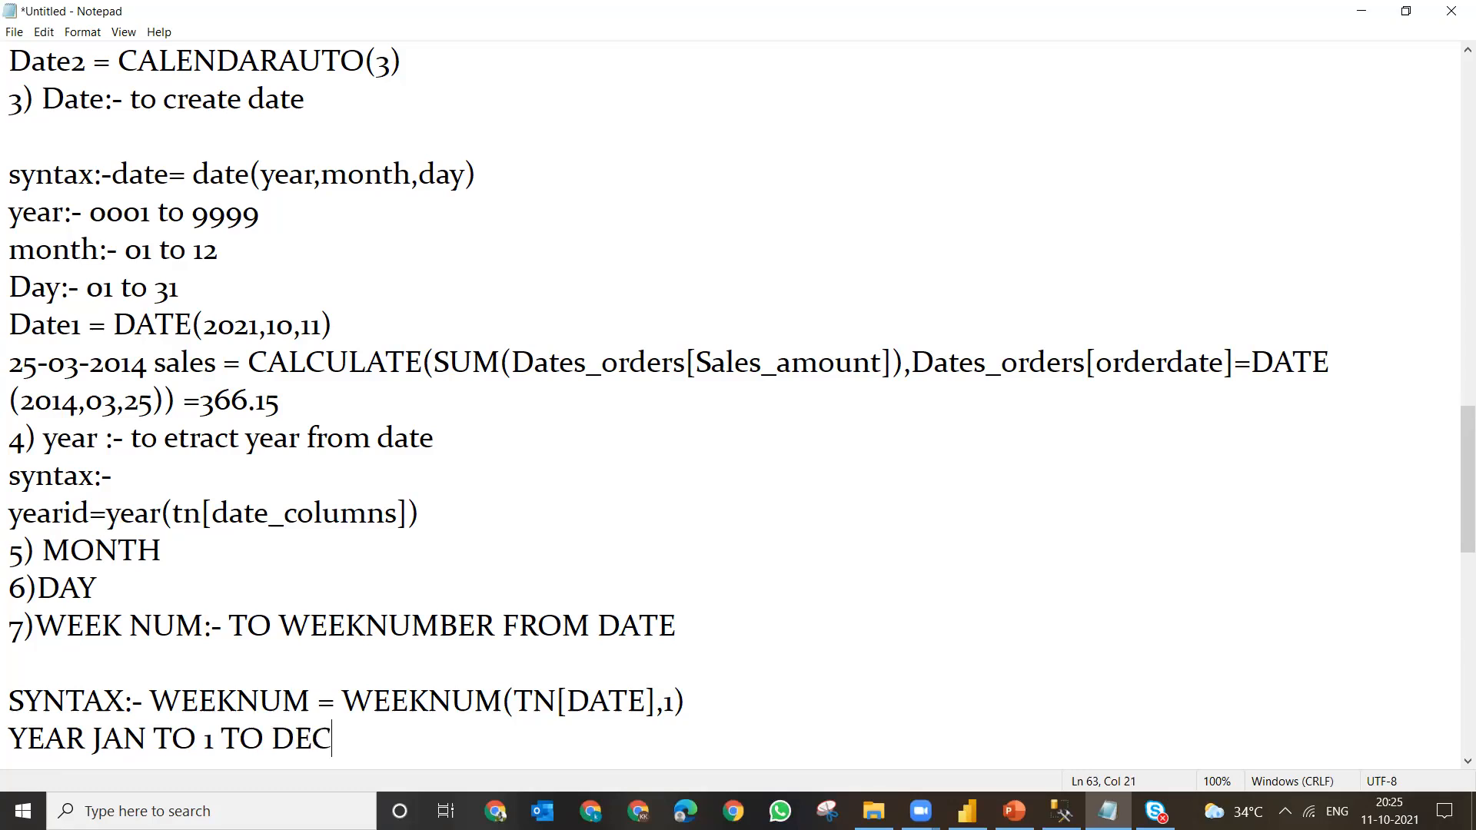
text(-31 -53W)
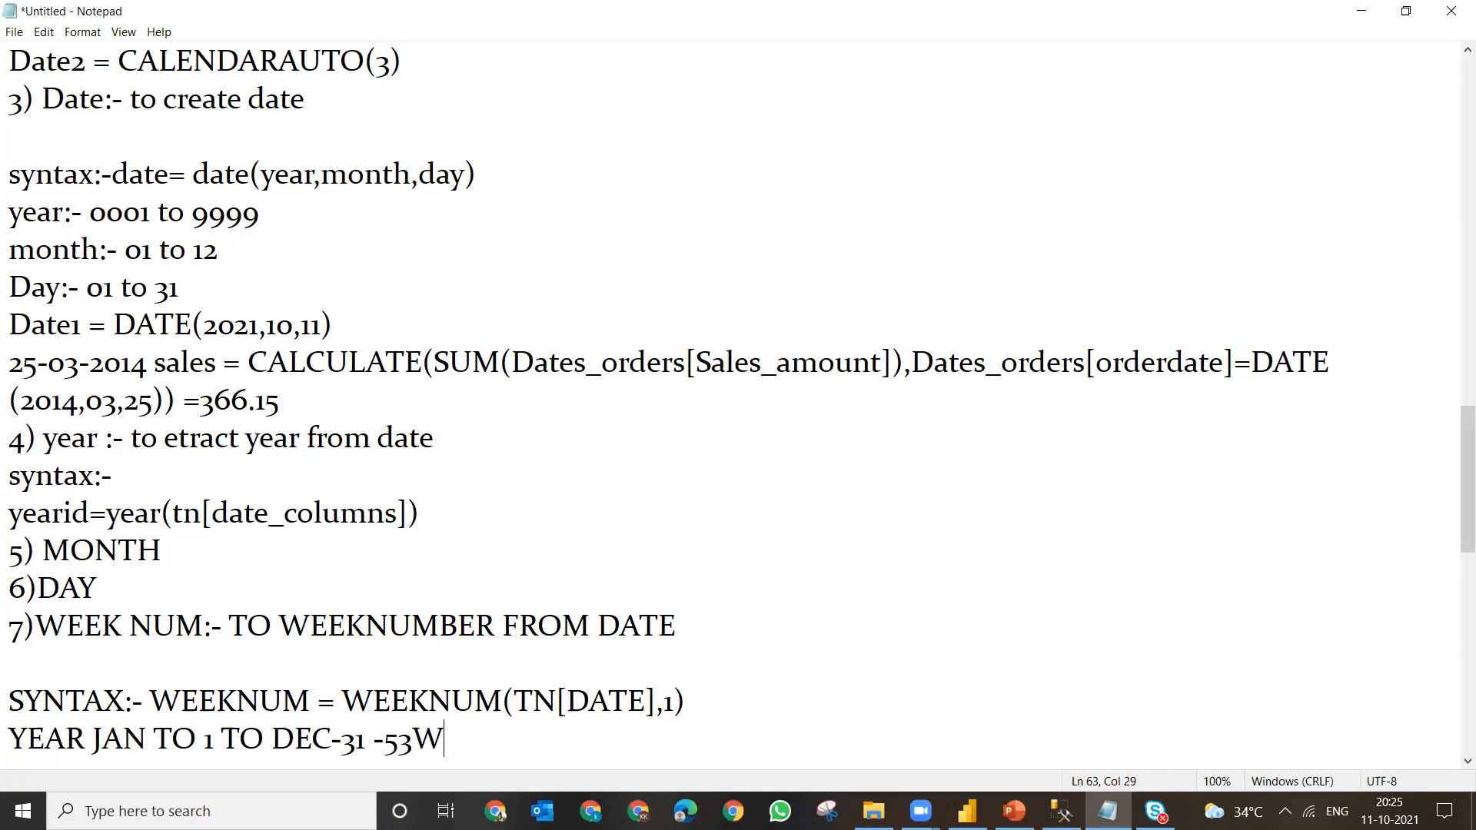
text(EEKS)
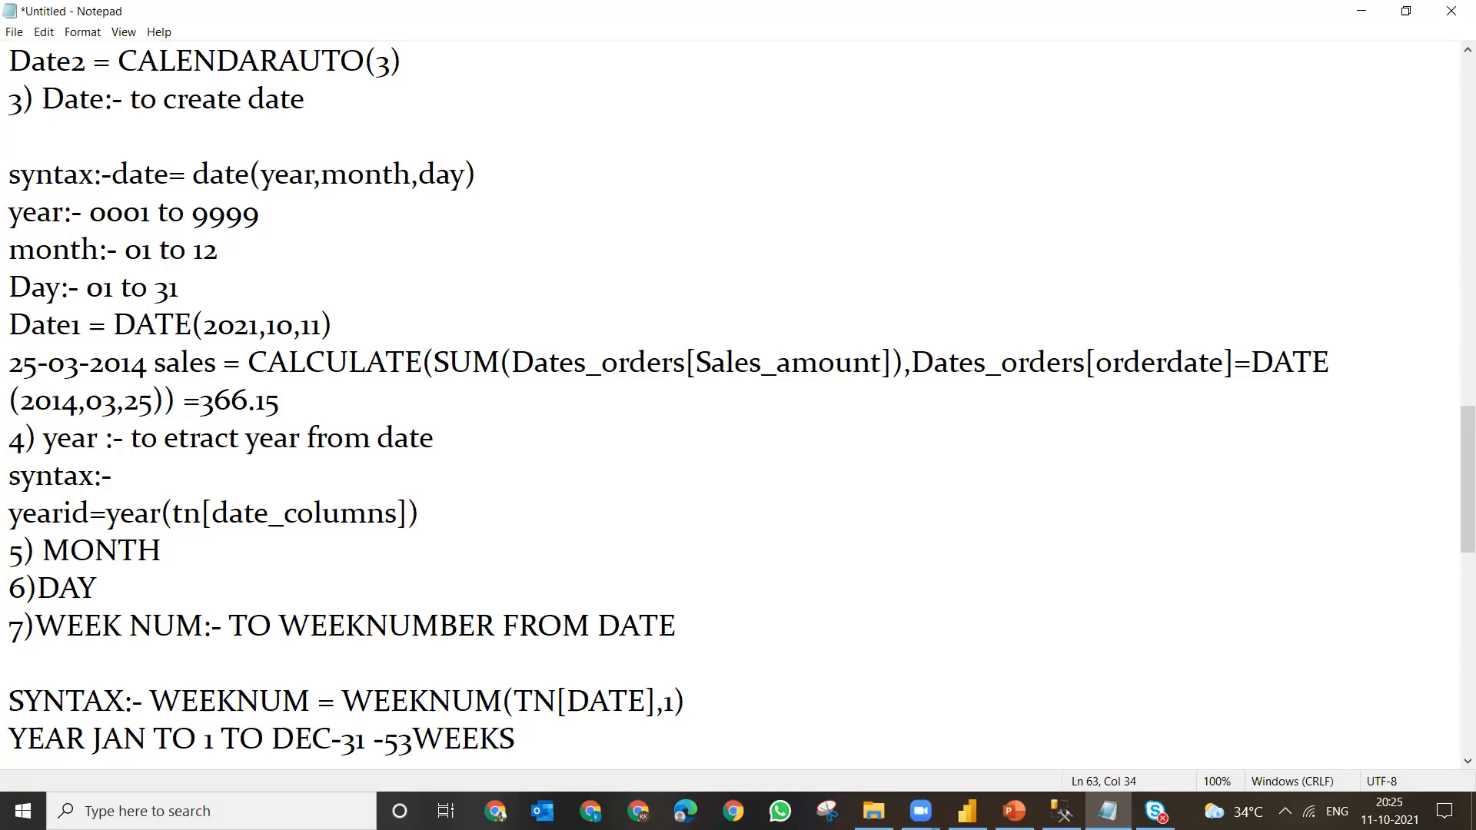
- Place the text cursor on the empty line directly below the 8)WEEKDAY heading
key(Down)
key(Down)
key(Down)
key(Down)
key(Down)
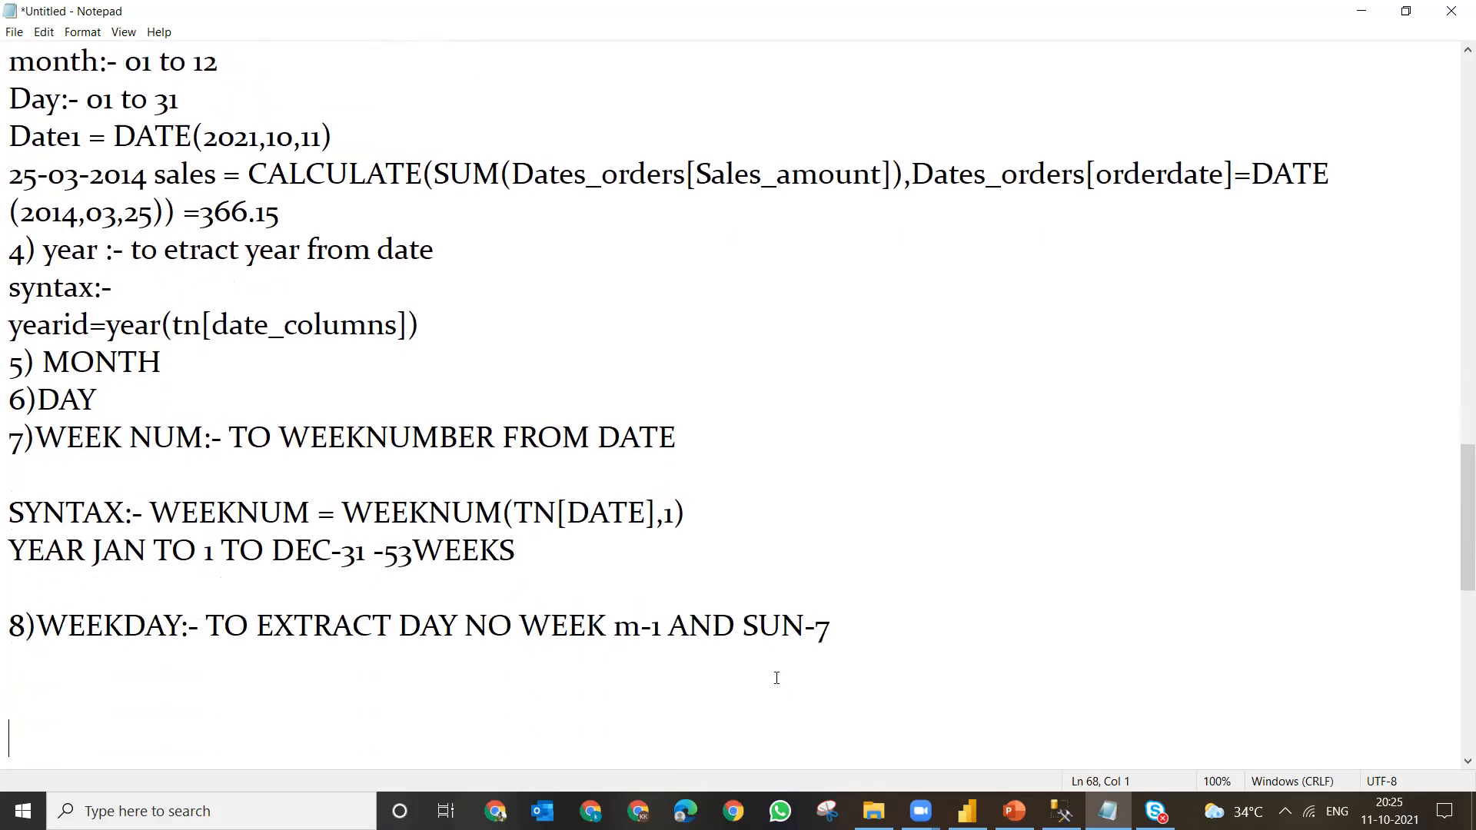
click(188, 659)
text(EB)
key(BackSpace)
text(VERY)
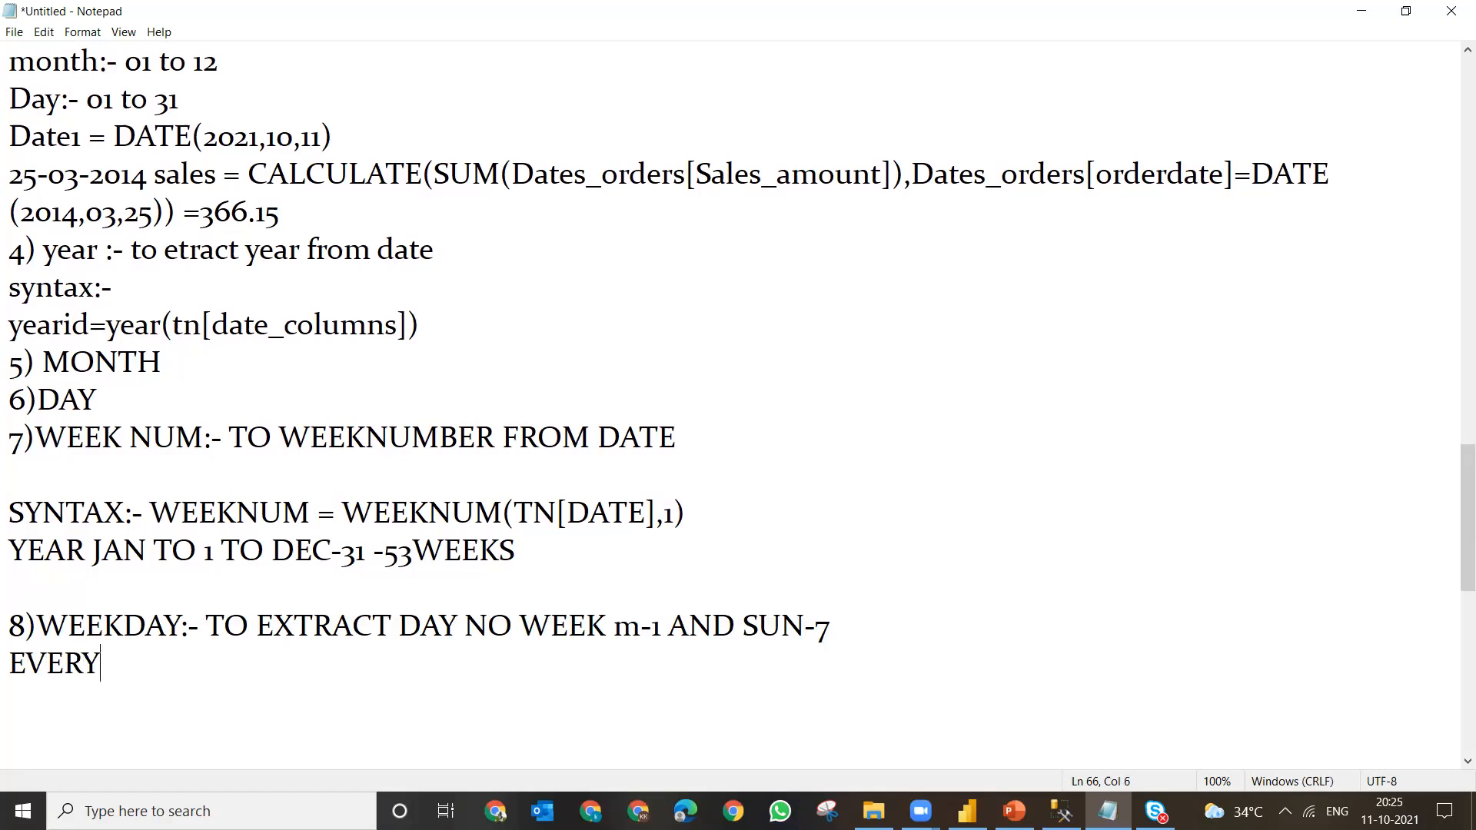
key(BackSpace)
key(BackSpace)
key(BackSpace)
key(BackSpace)
key(BackSpace)
key(BackSpace)
- Write the syntax line "SYNTAX:_ WEEKDAY(DATE,1)" under the WEEKDAY heading
text(SYNR)
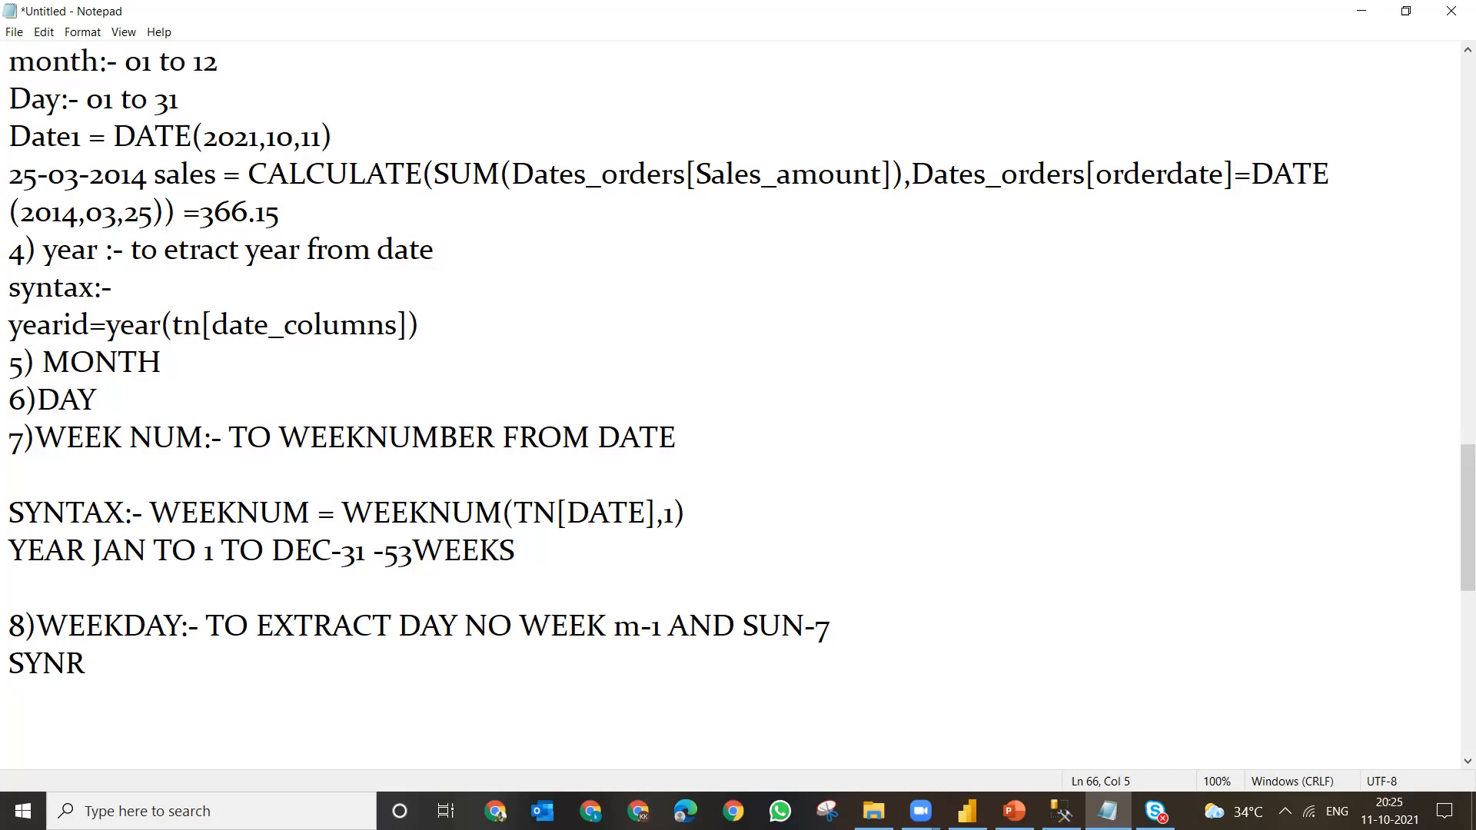
key(BackSpace)
text(TAX()
key(BackSpace)
text(:_ W)
key(BackSpace)
text(WEEKN)
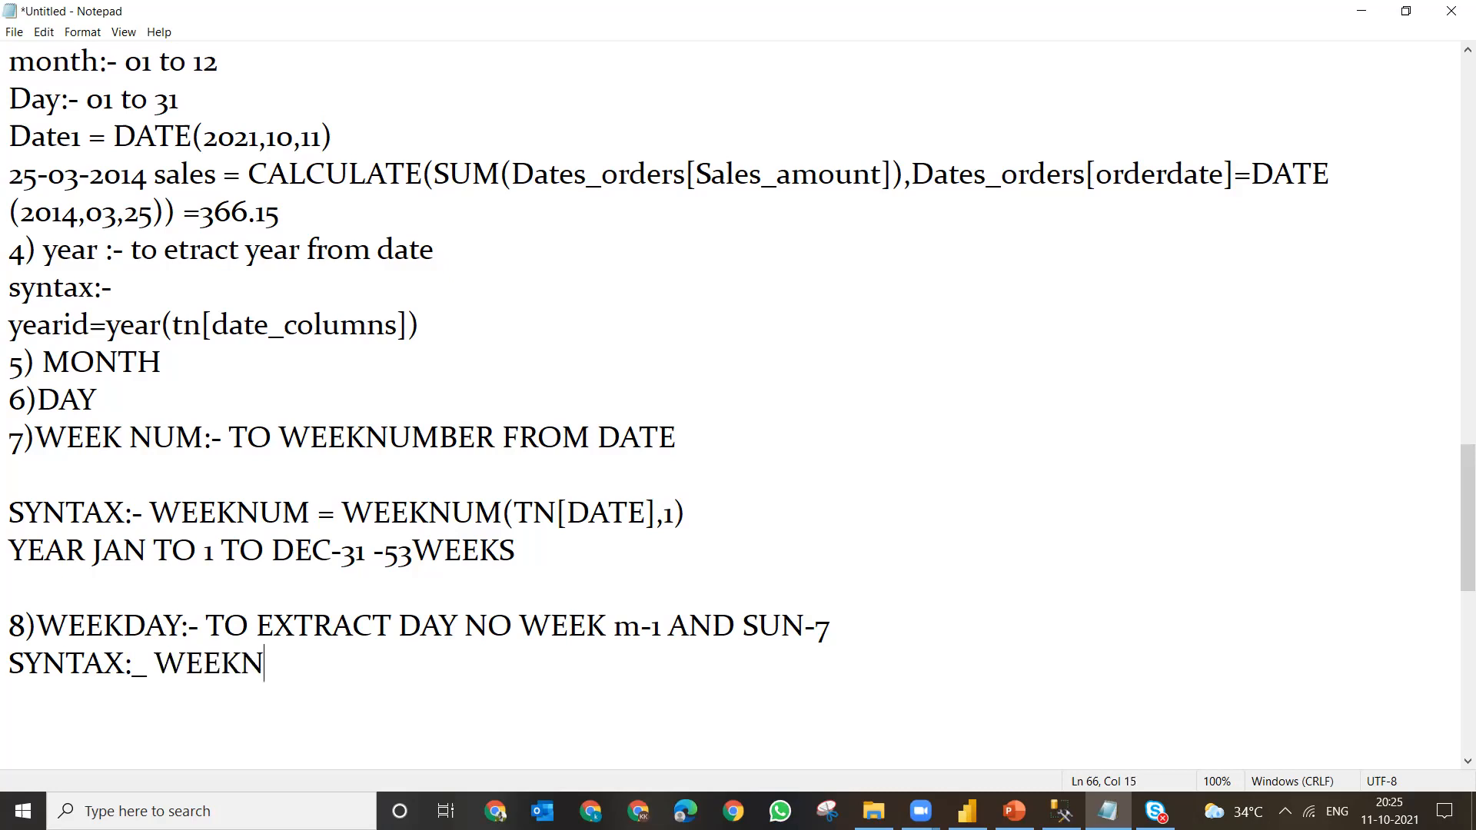
key(BackSpace)
text(DAY(DAT)
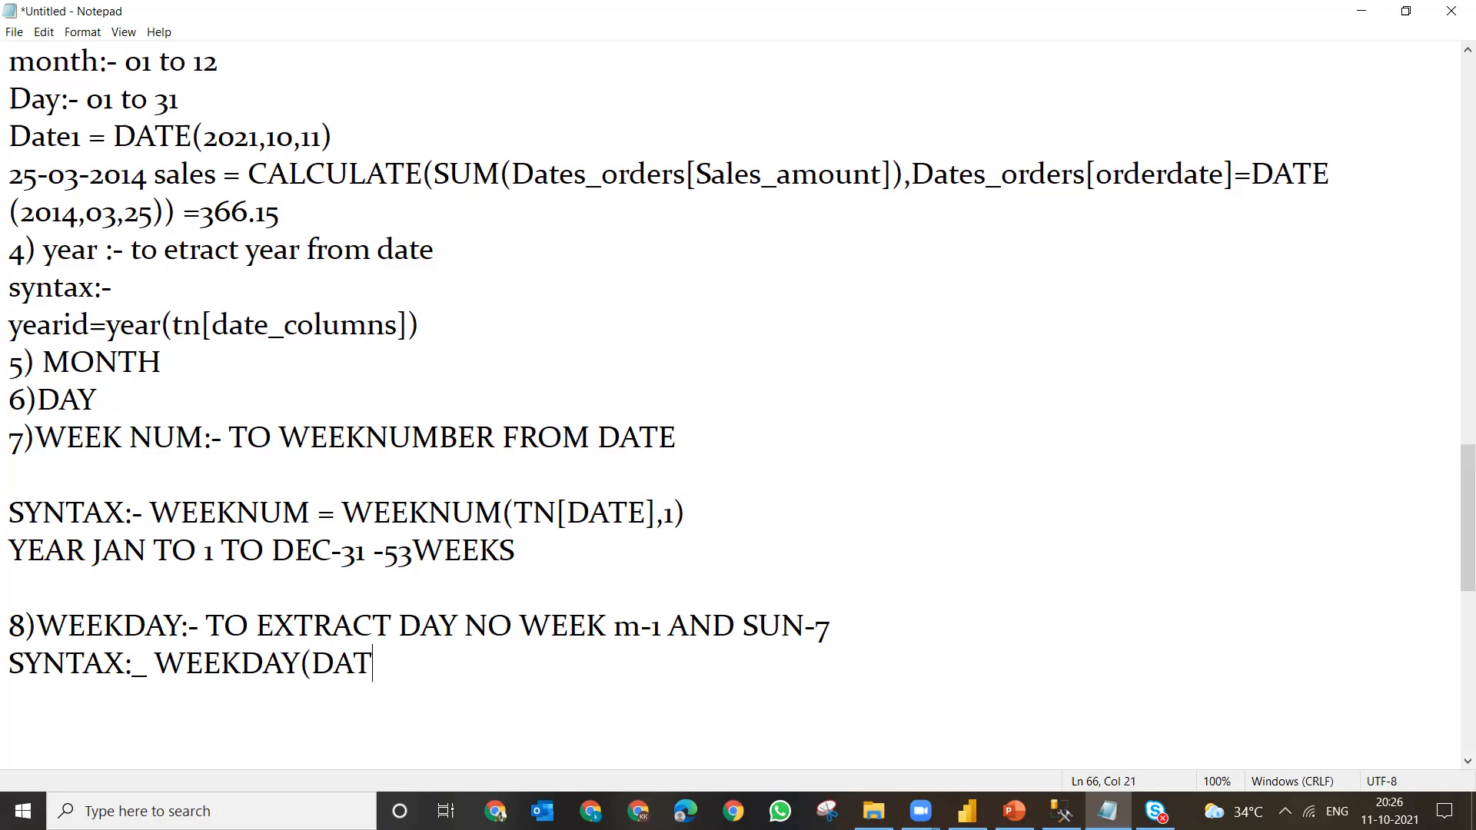
text(E,1))
key(Return)
- Note the WEEKDAY return types below the syntax as "1-SUN -STAT-7" and "2-MON - SUM-7"
text(1-S)
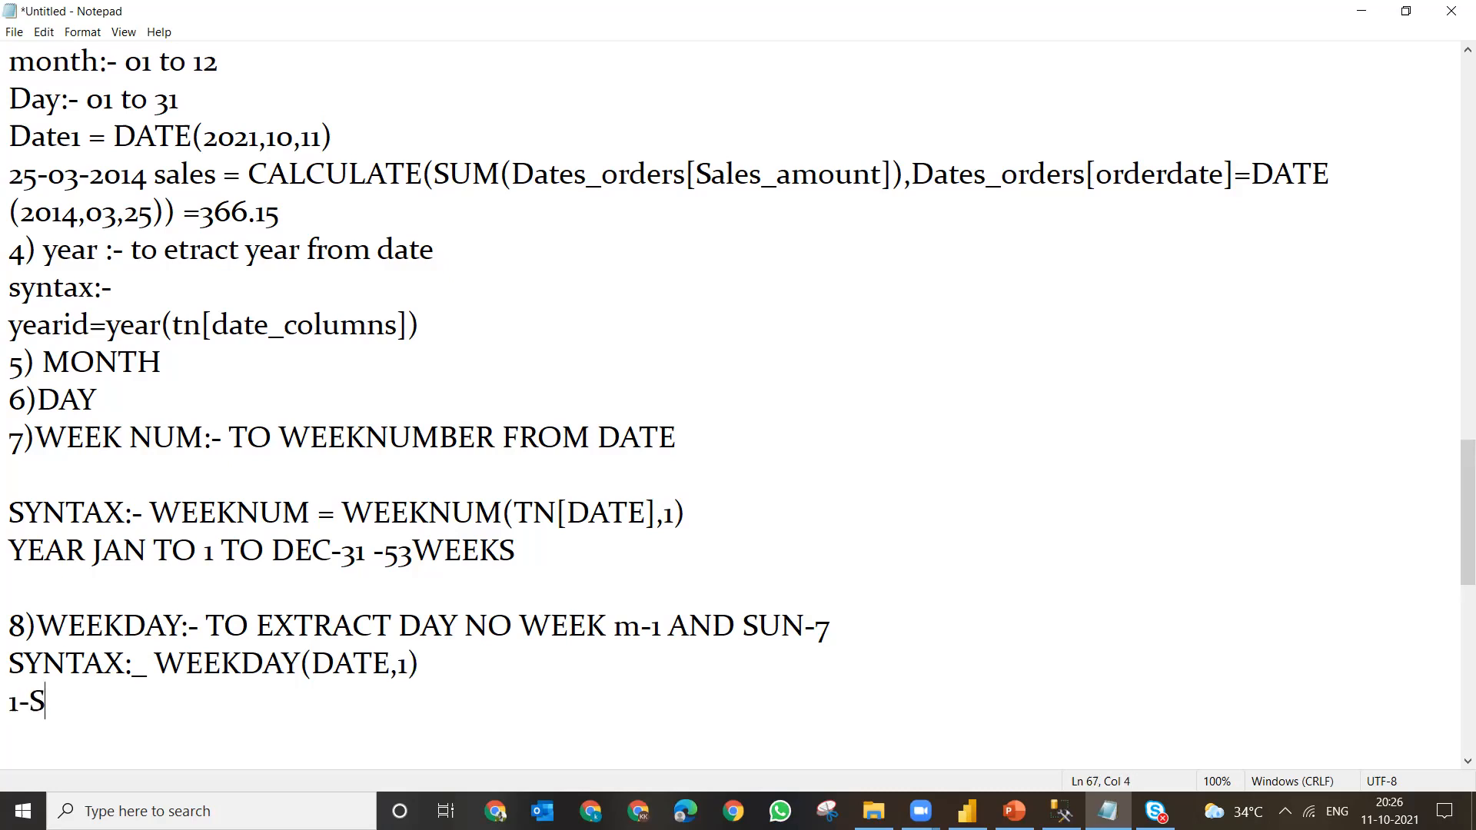
text(UN -STAT-)
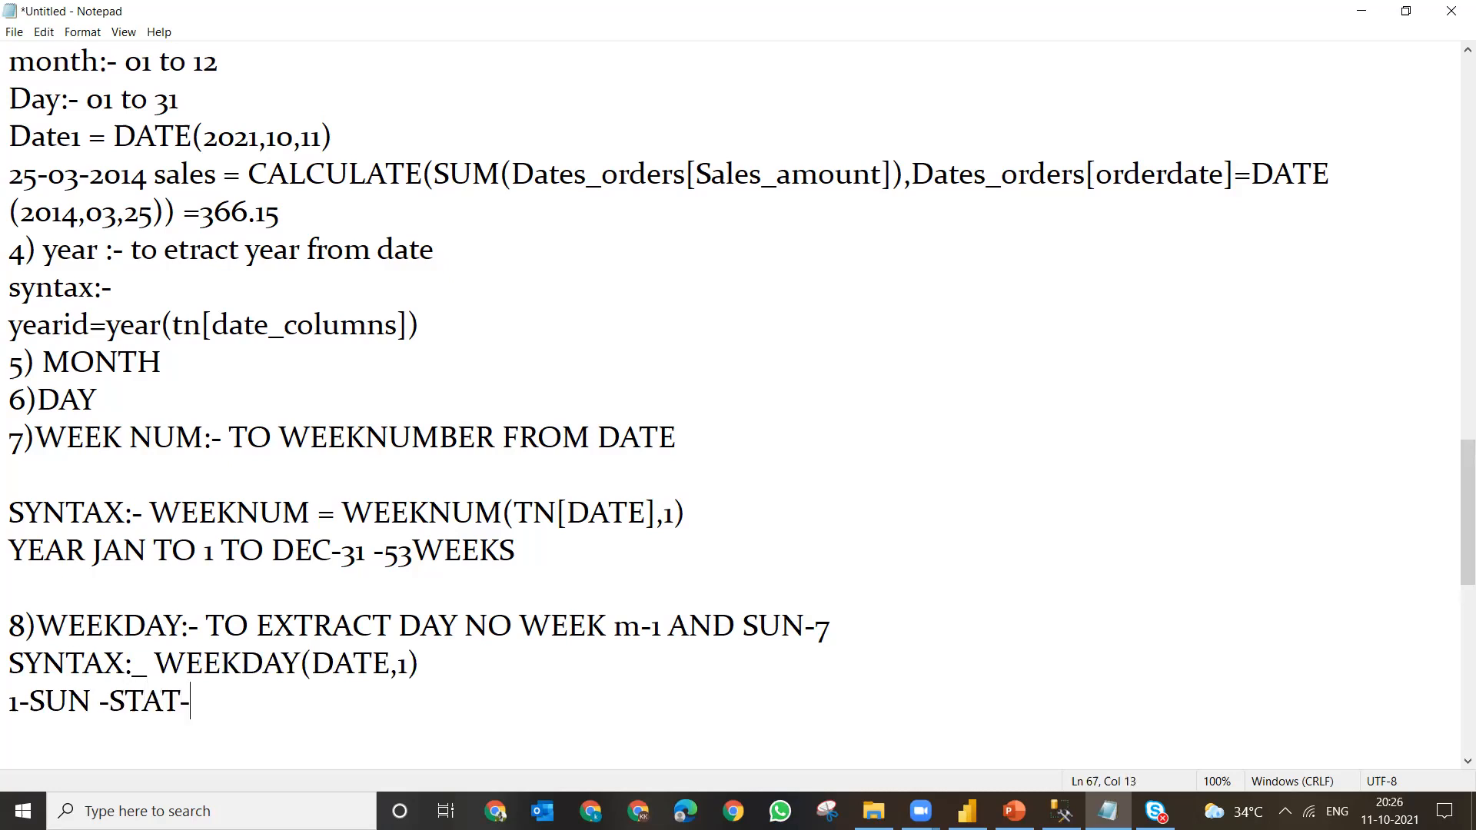
text(6)
key(BackSpace)
text(7)
key(Return)
text(2-MON - )
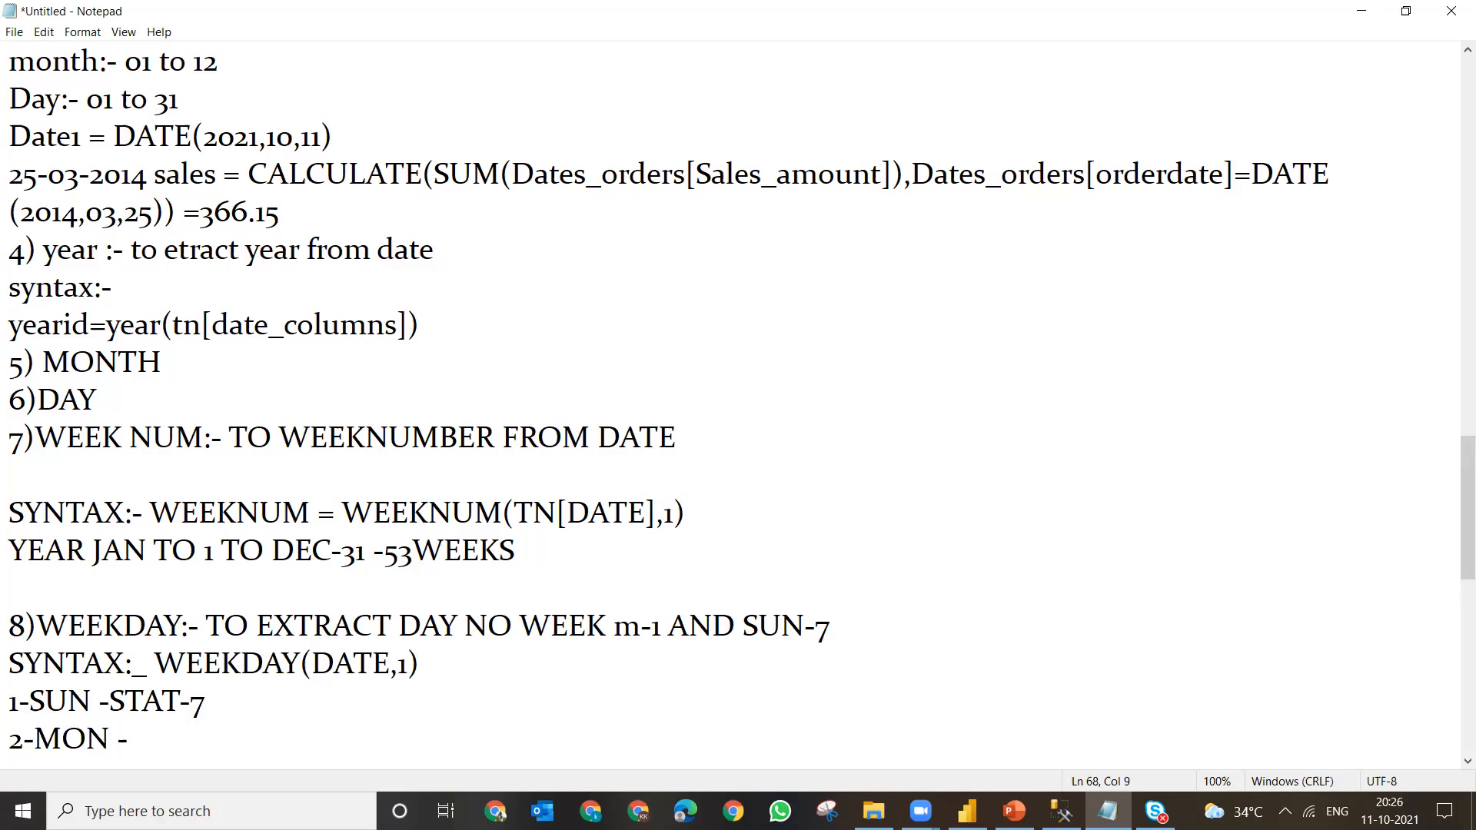
text(SUM-7)
key(Return)
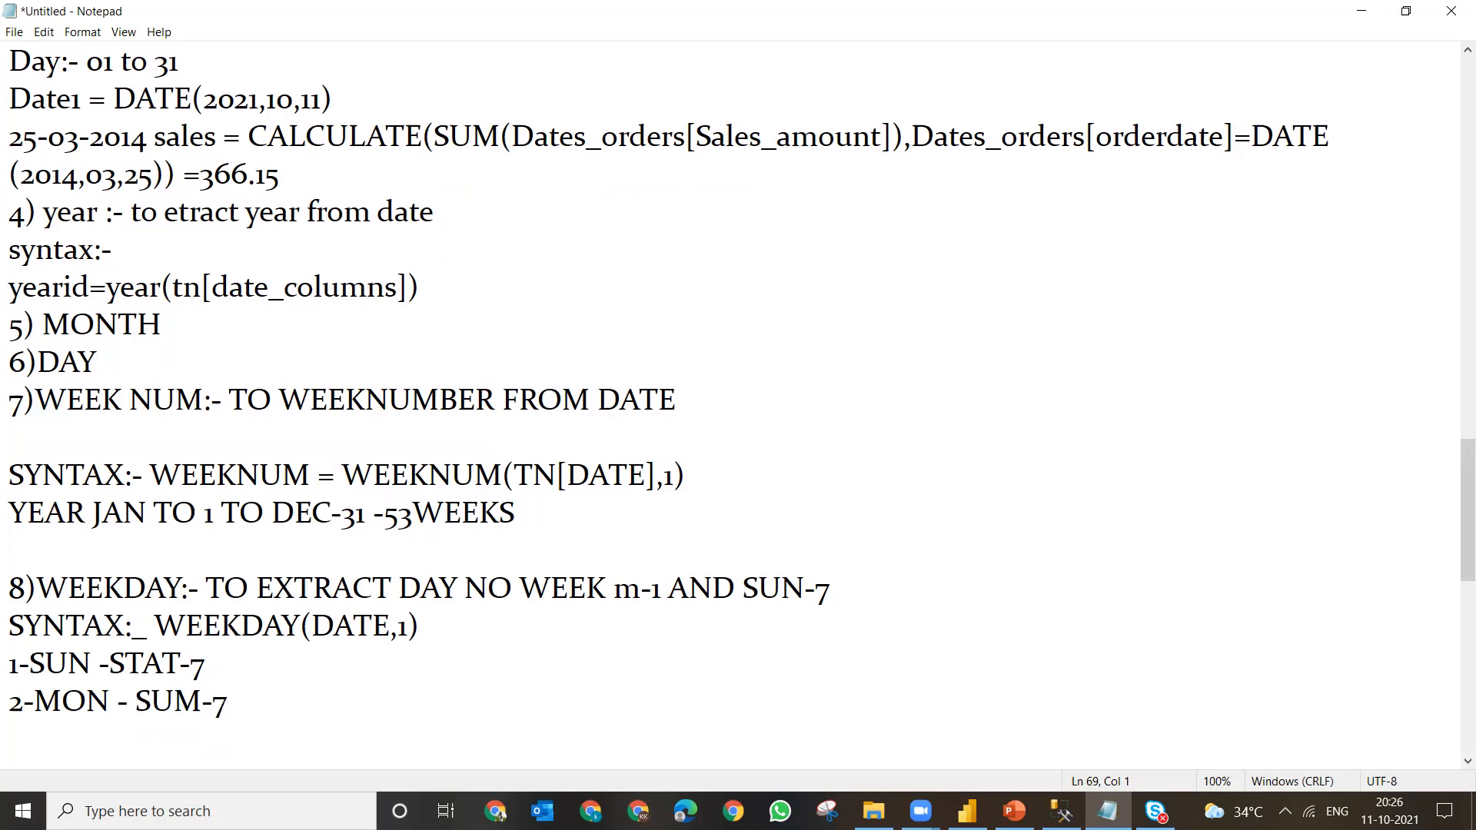
- Add the return type line "3-TUSE -MON" below "2-MON - SUM-7" in the WEEKDAY notes
text(3-TUSE -MONTH)
key(BackSpace)
key(BackSpace)
key(Return)
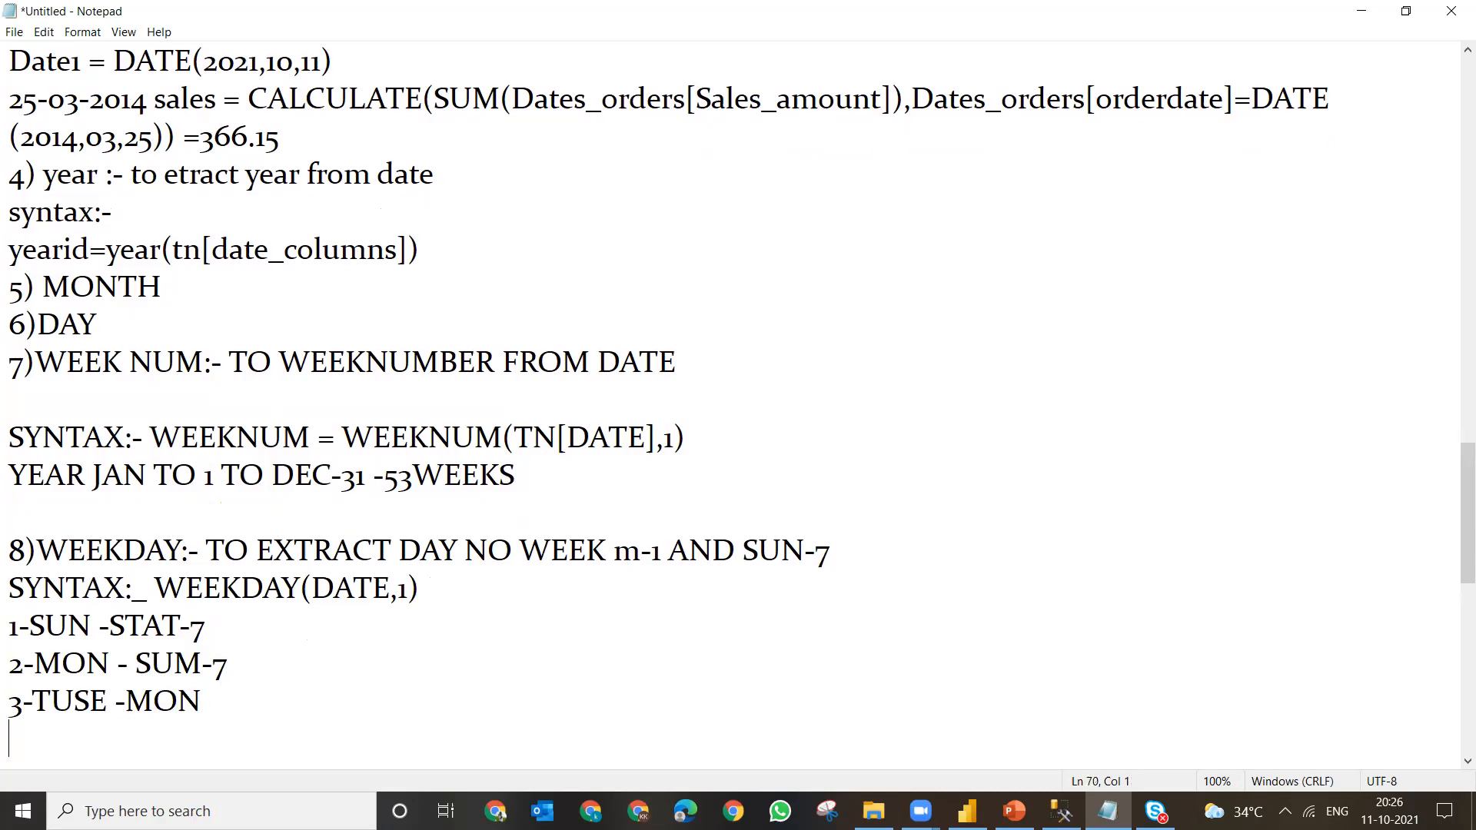
- Add a "." placeholder line, blank lines and the line "6-STA TO FIR-7" below the WEEKDAY return types
text(.)
key(Return)
key(Return)
key(Return)
key(Return)
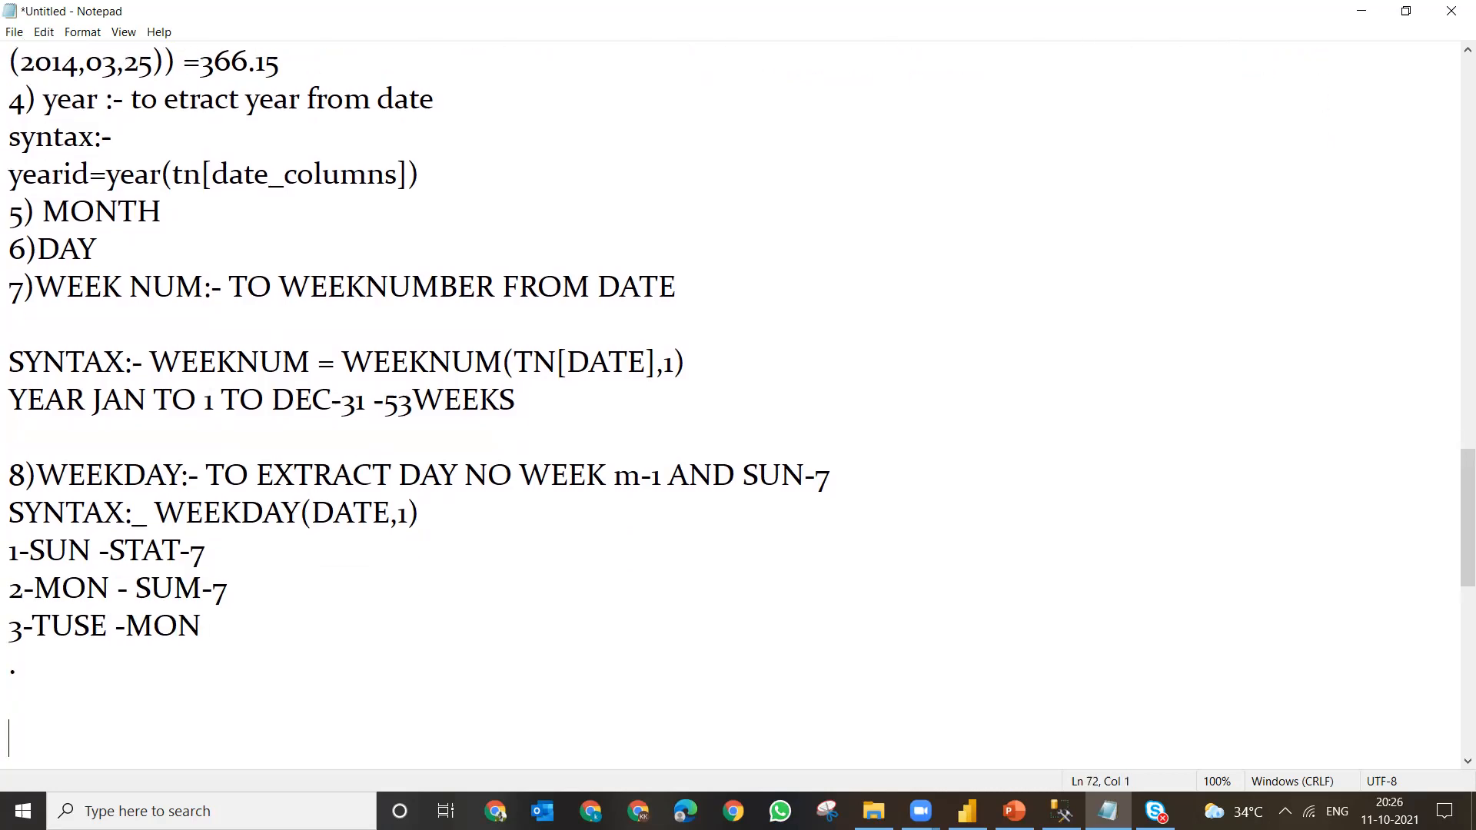
key(BackSpace)
text(6-STA)
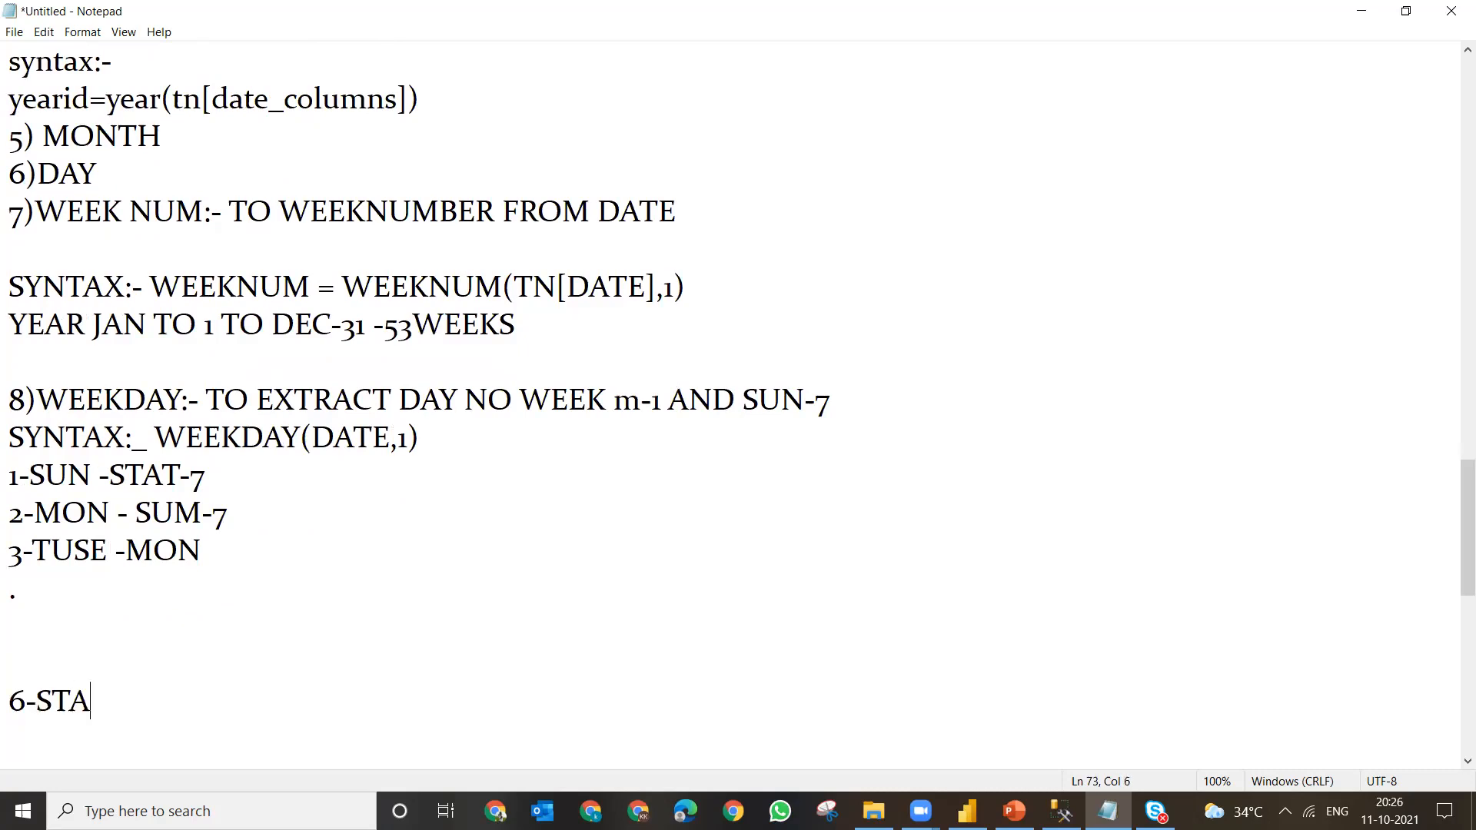
text( TO FIR)
key(BackSpace)
text(-)
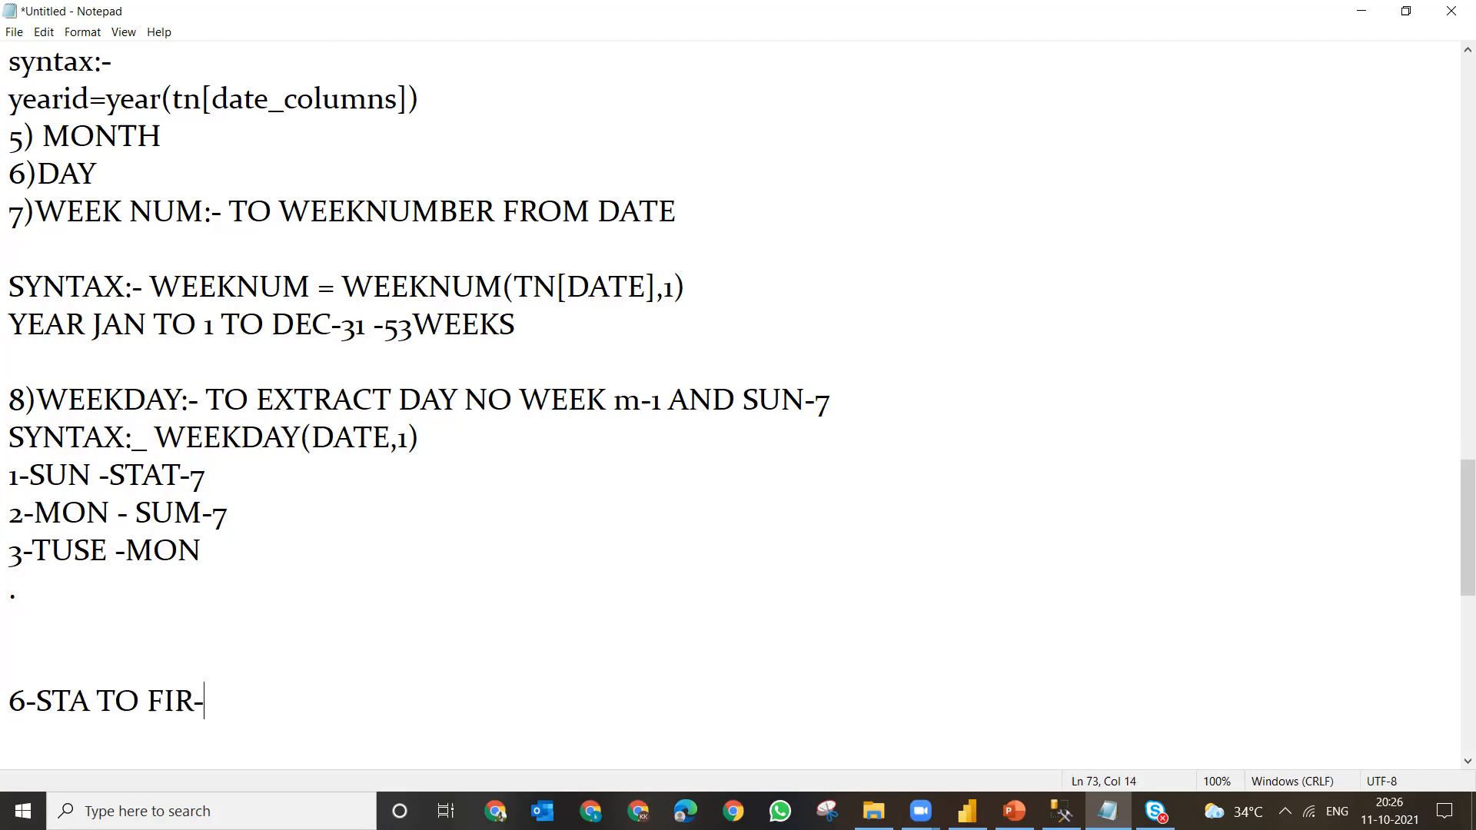
text(7)
key(Left)
key(Left)
key(Left)
key(Left)
key(Left)
key(Left)
key(Left)
key(Left)
key(Left)
key(Left)
key(Left)
key(Left)
text(1-)
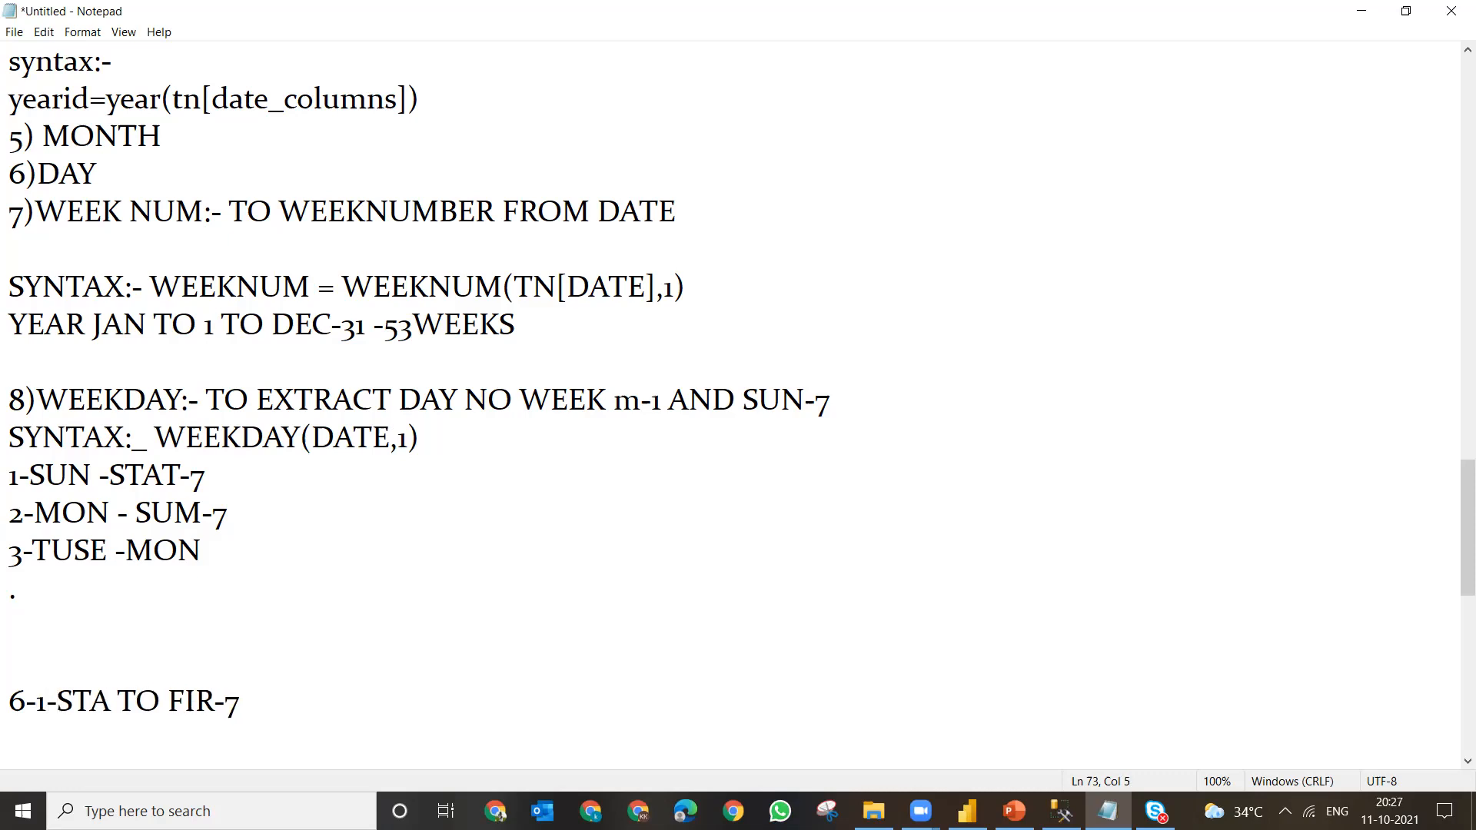
key(BackSpace)
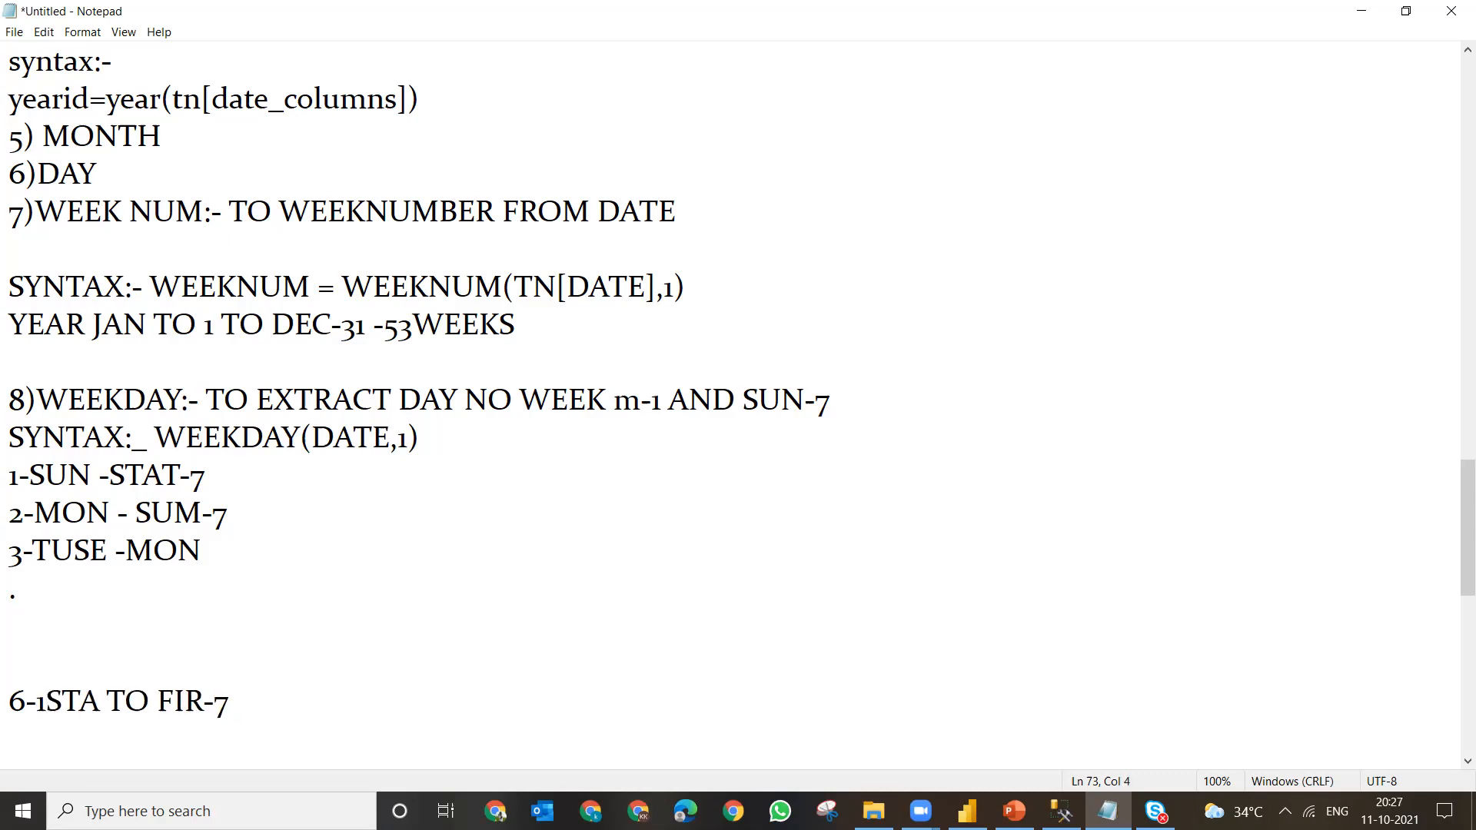
key(BackSpace)
- Delete the blank lines, the "." placeholder and the "6-STA TO FIR-7" line below "3-TUSE -MON"
click(187, 663)
key(BackSpace)
key(BackSpace)
key(BackSpace)
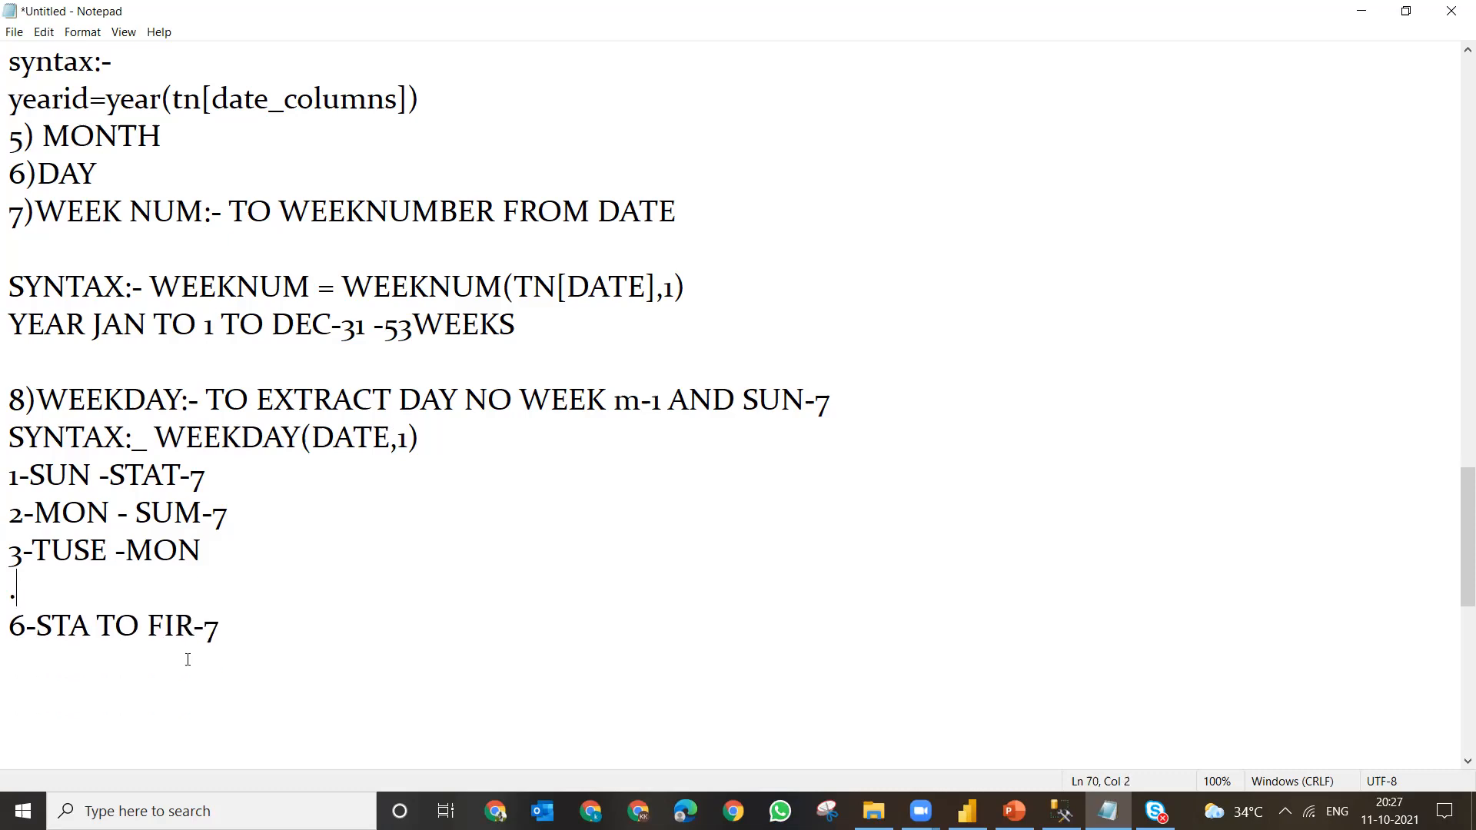
key(Down)
key(shift+Down)
key(BackSpace)
key(BackSpace)
key(BackSpace)
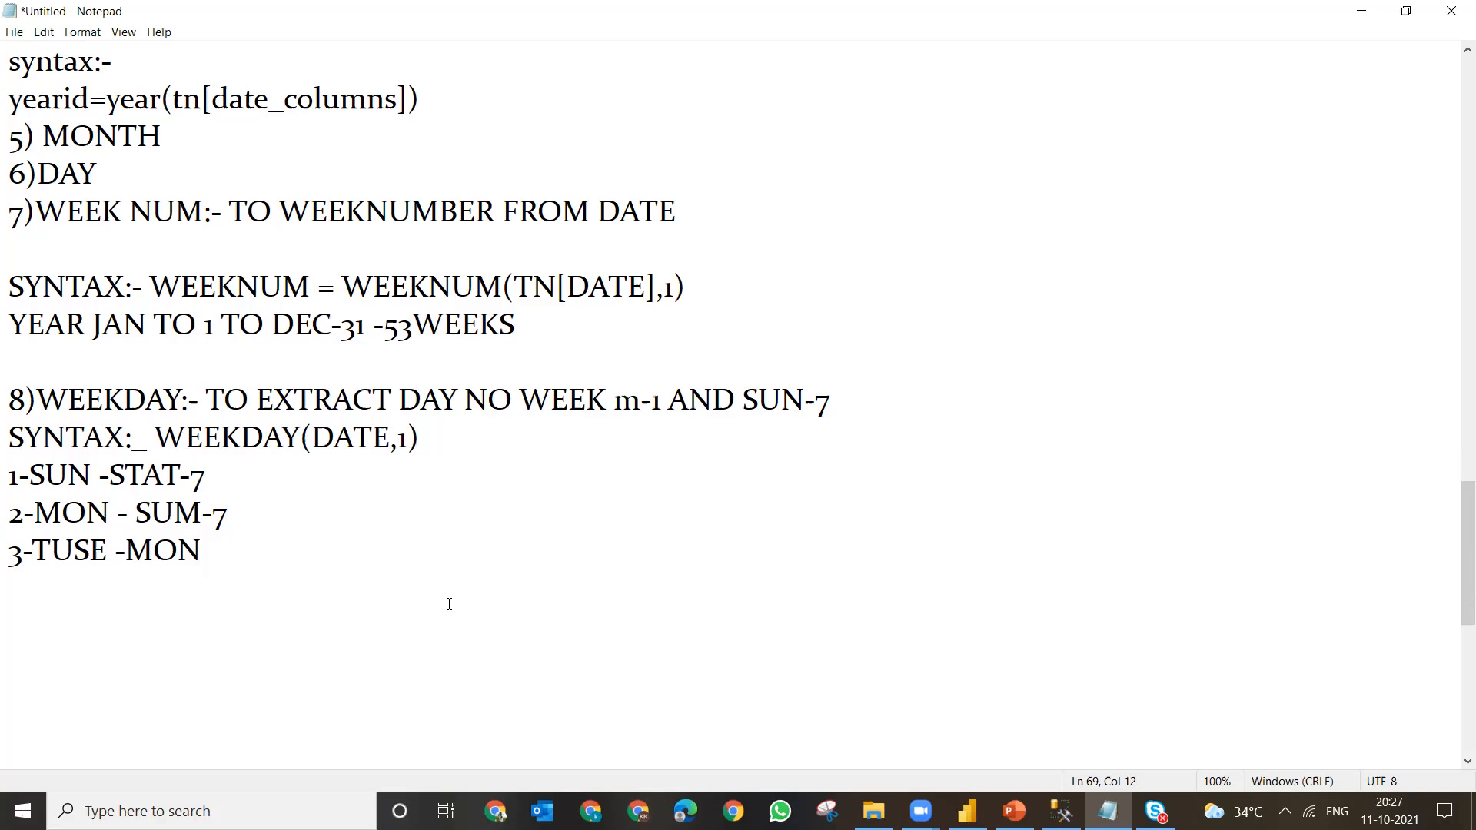
- Switch to the PowerPoint slide on DAX function types, check which date functions follow WEEKNUM, and return to Notepad
click(1014, 811)
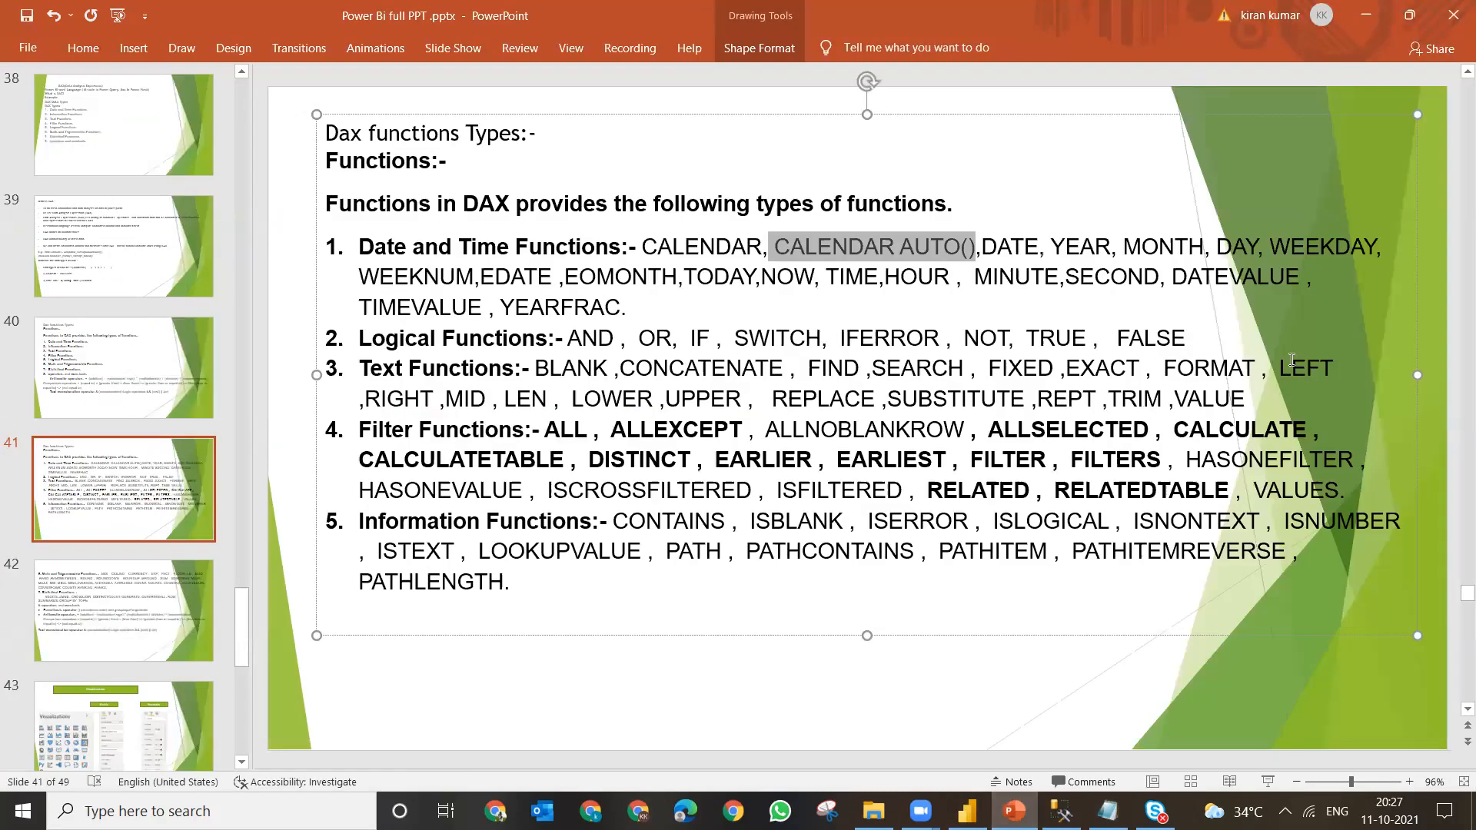
double_click(519, 279)
click(613, 278)
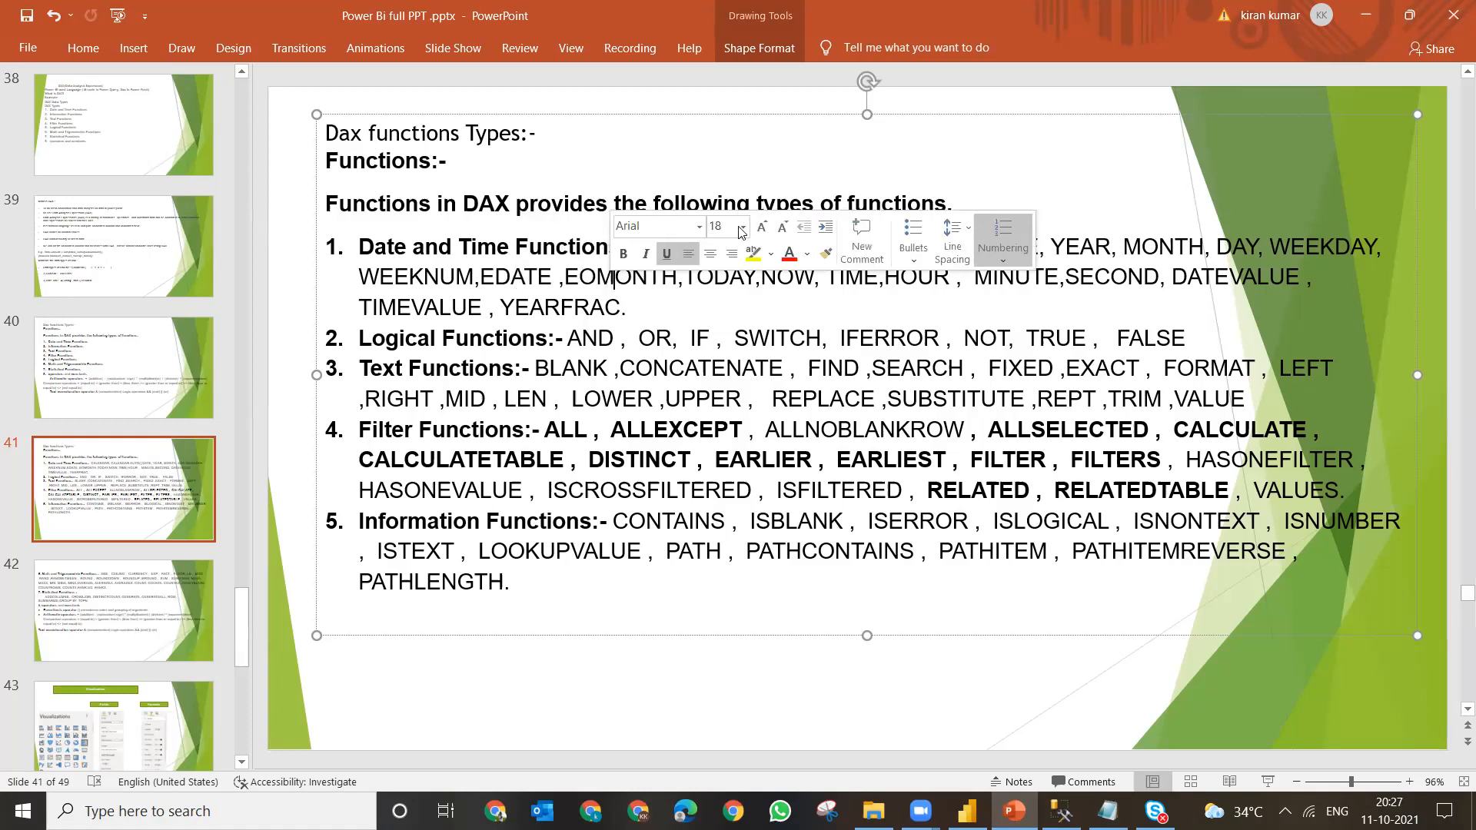
click(1375, 13)
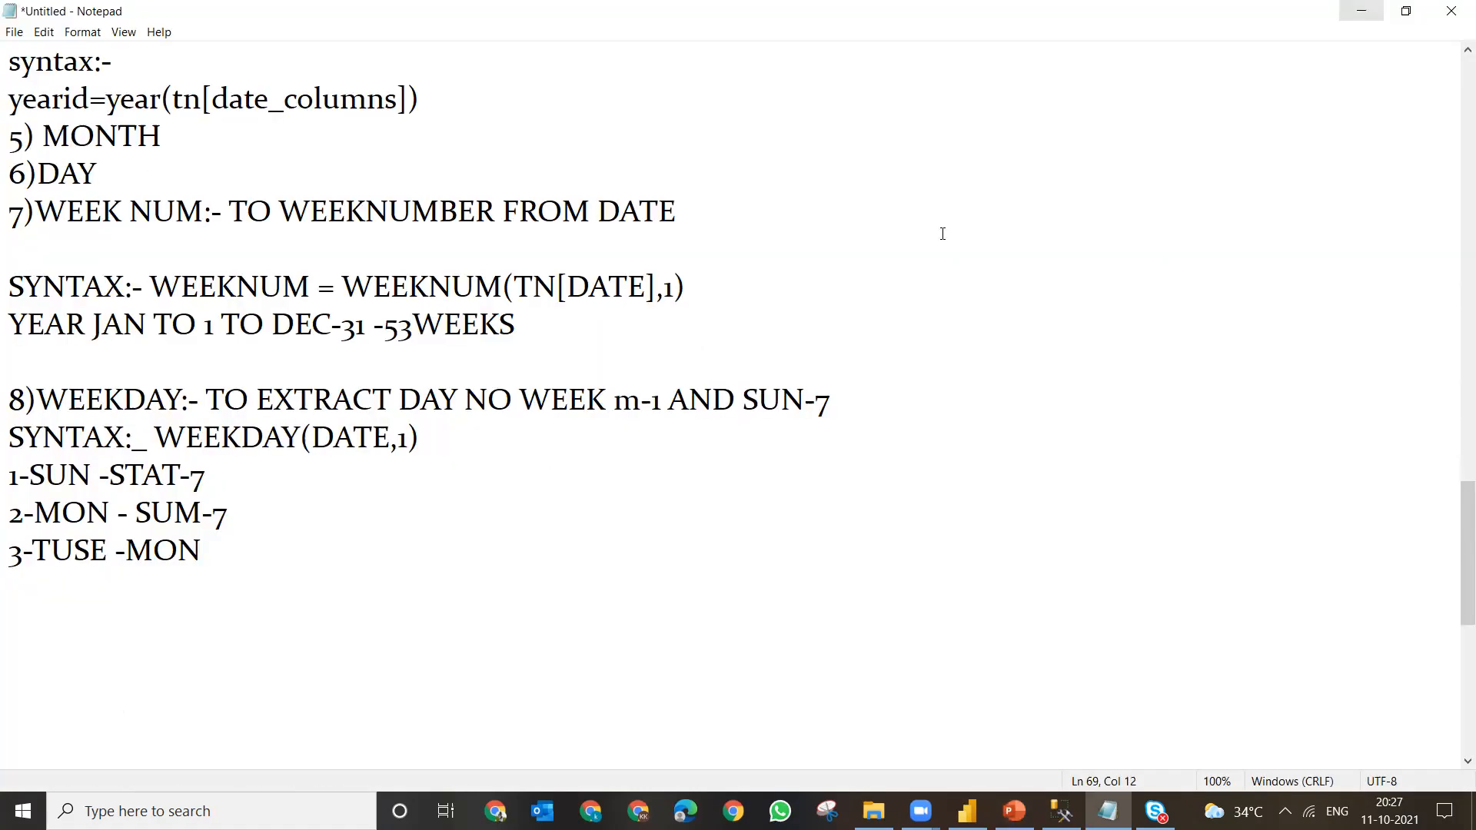
- Add the headings "9) EDATE" and "10) EMONTH" below the WEEKDAY notes, separated from them by a blank line
key(Return)
key(Return)
text(9) )
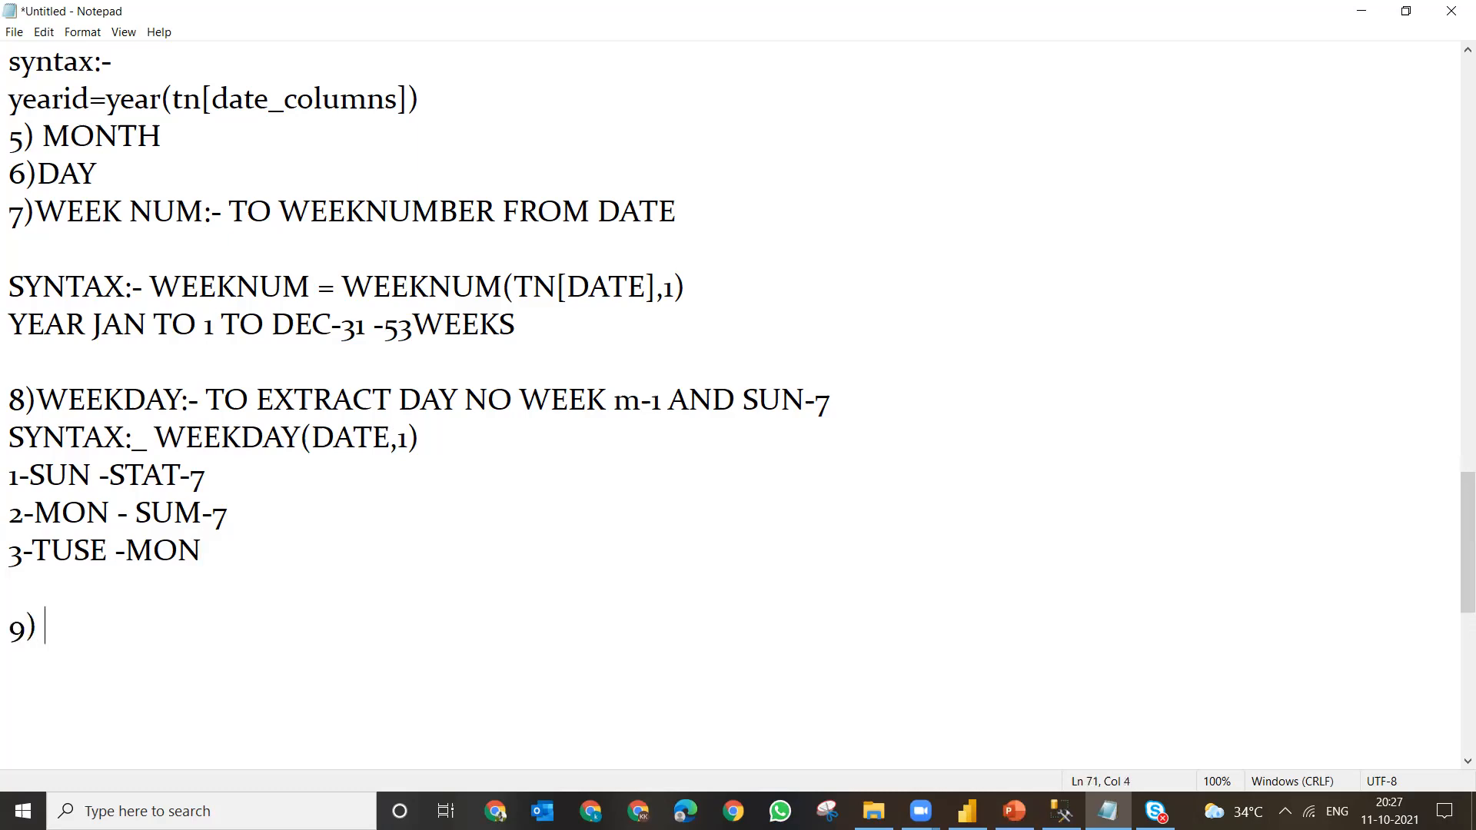
text(EDATE)
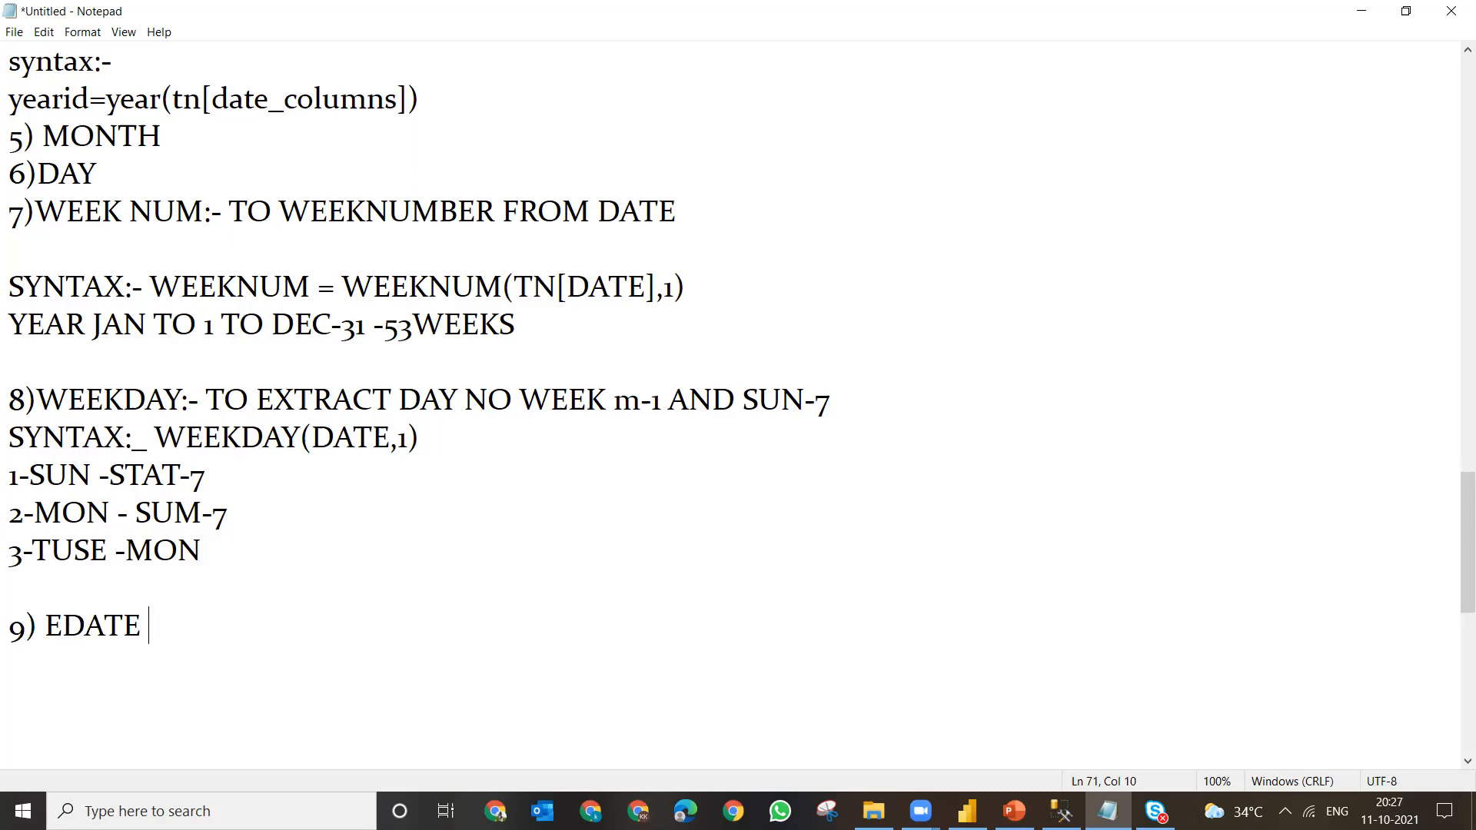
key(Return)
text(10) EMONTH)
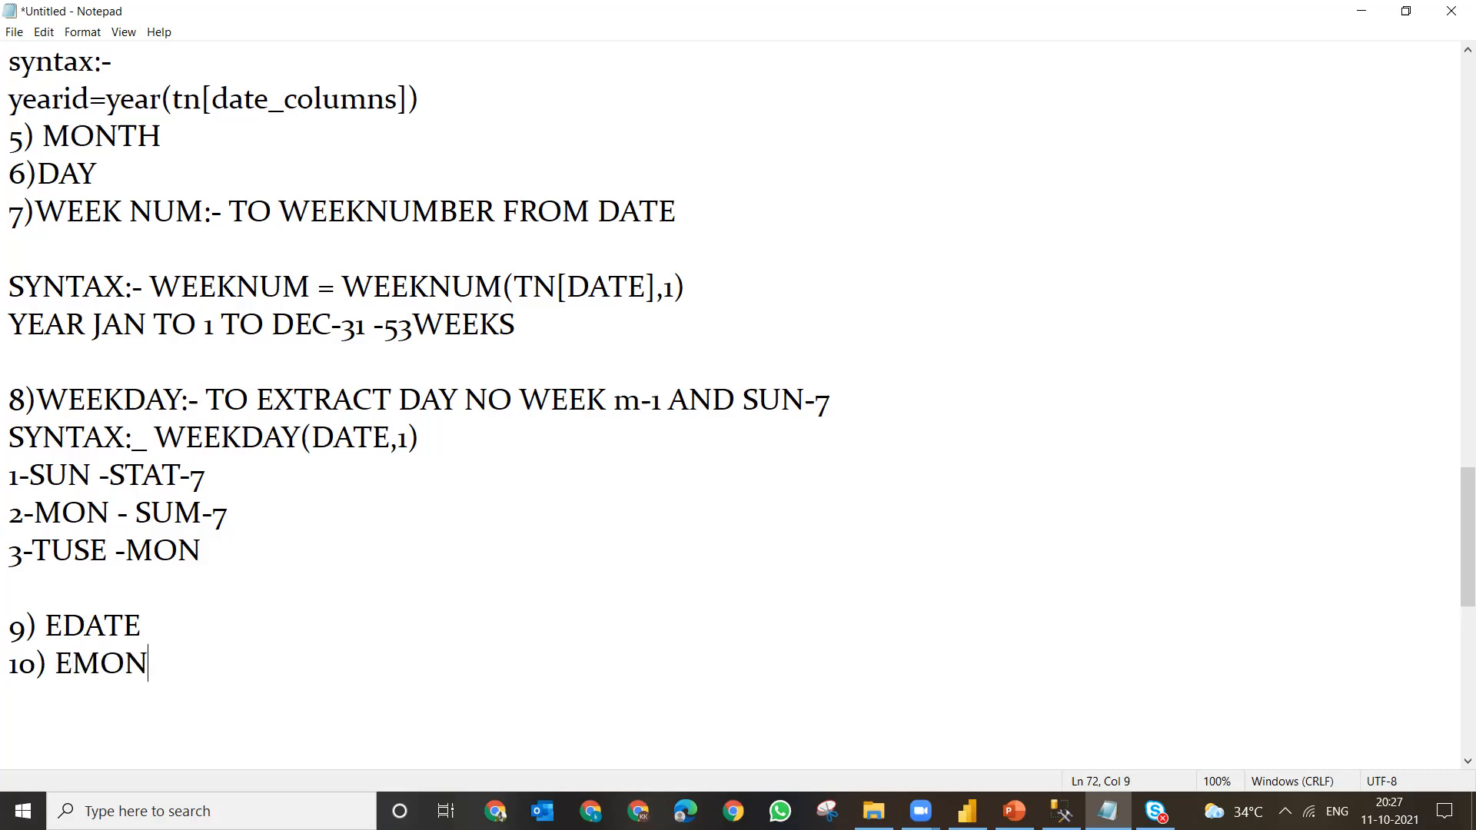
- Append ";-" to the 9) EDATE heading and insert an empty line between it and 10) EMONTH
key(Up)
text(;- THIS)
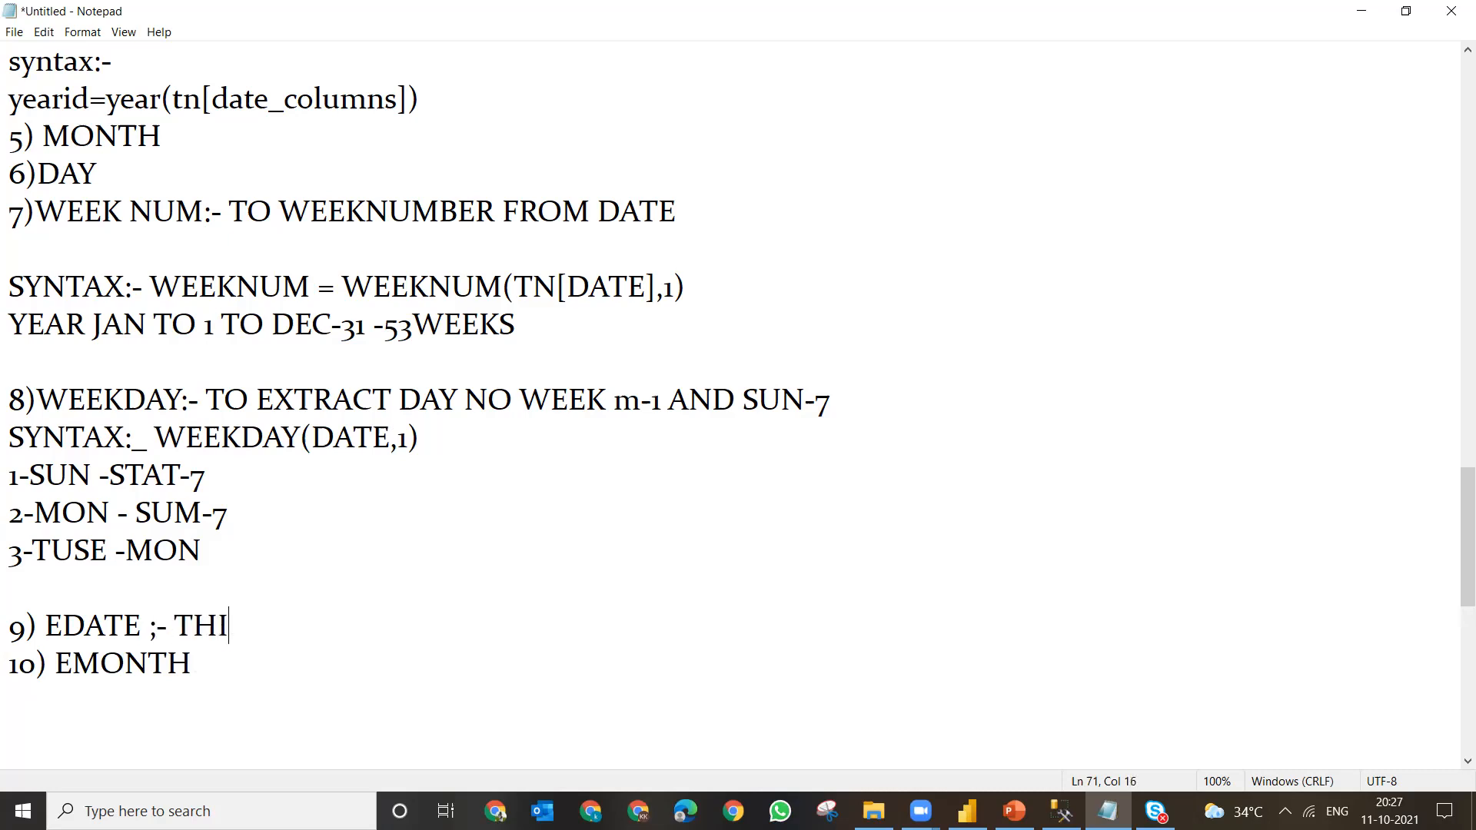
key(BackSpace)
key(BackSpace)
key(BackSpace)
key(BackSpace)
key(BackSpace)
key(Return)
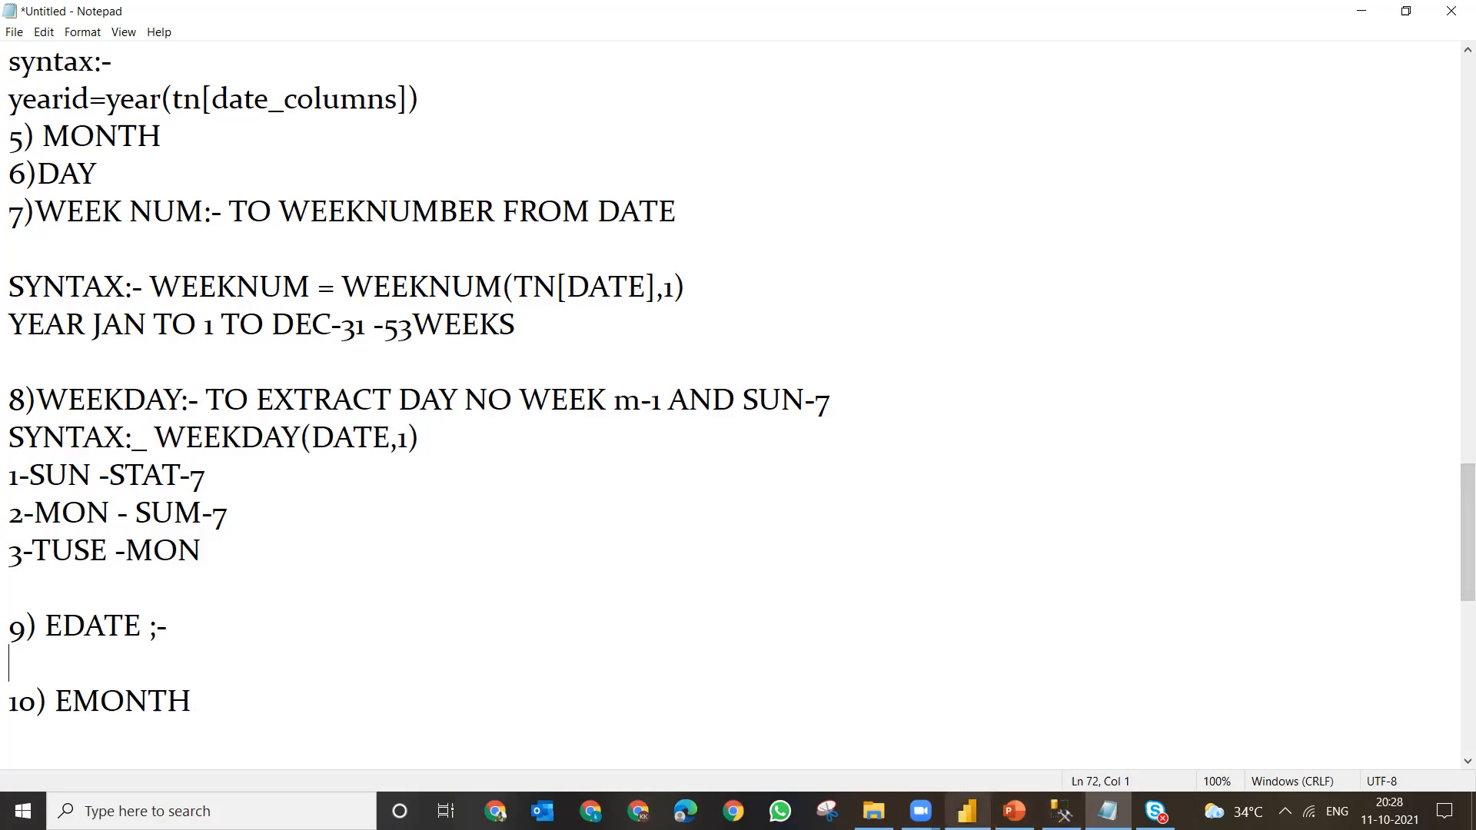
- Switch to Power BI and start a new Datetable calculated column with the formula "EDATE=EDATE("
click(967, 811)
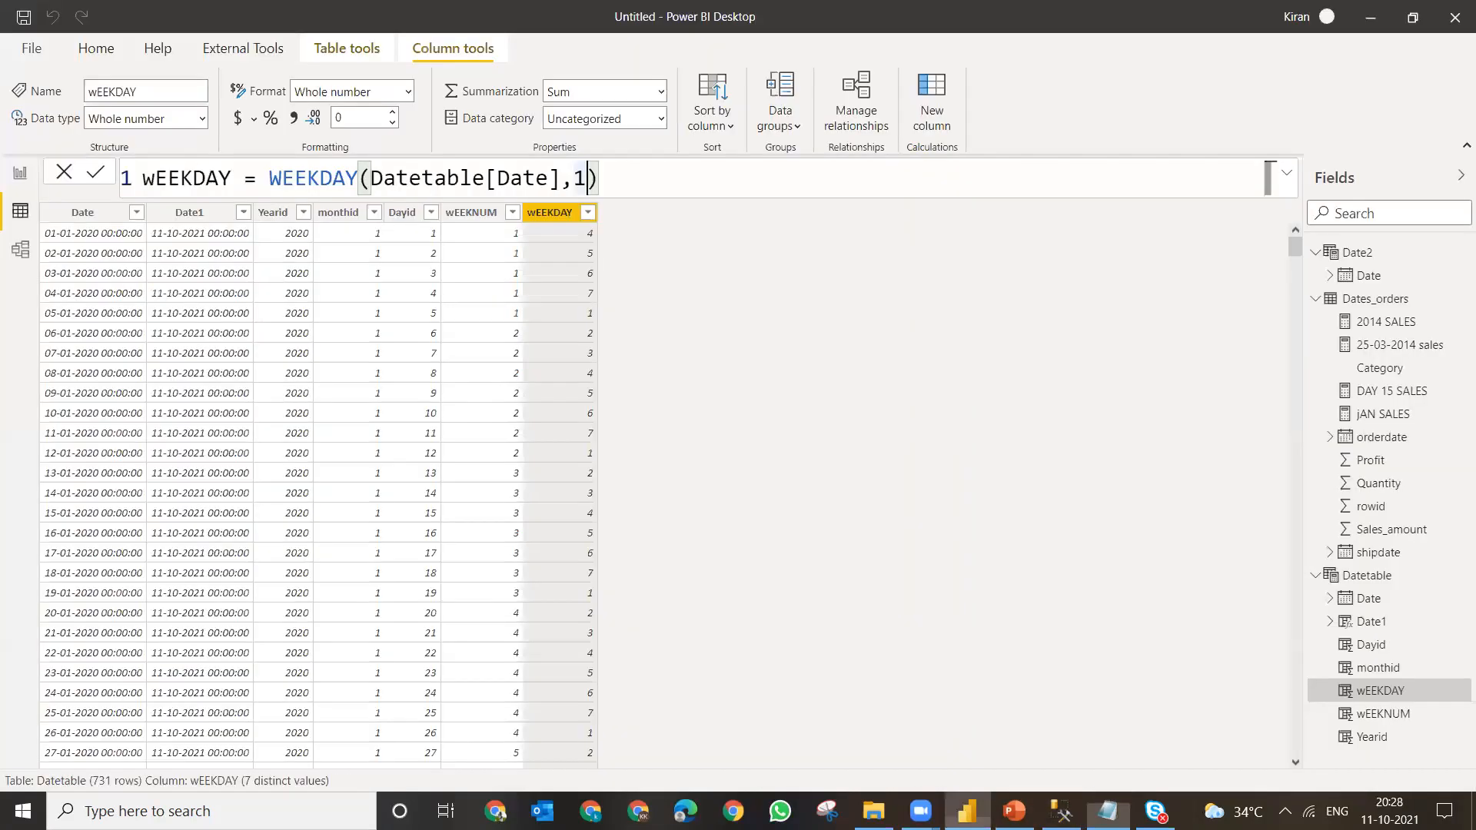
click(930, 115)
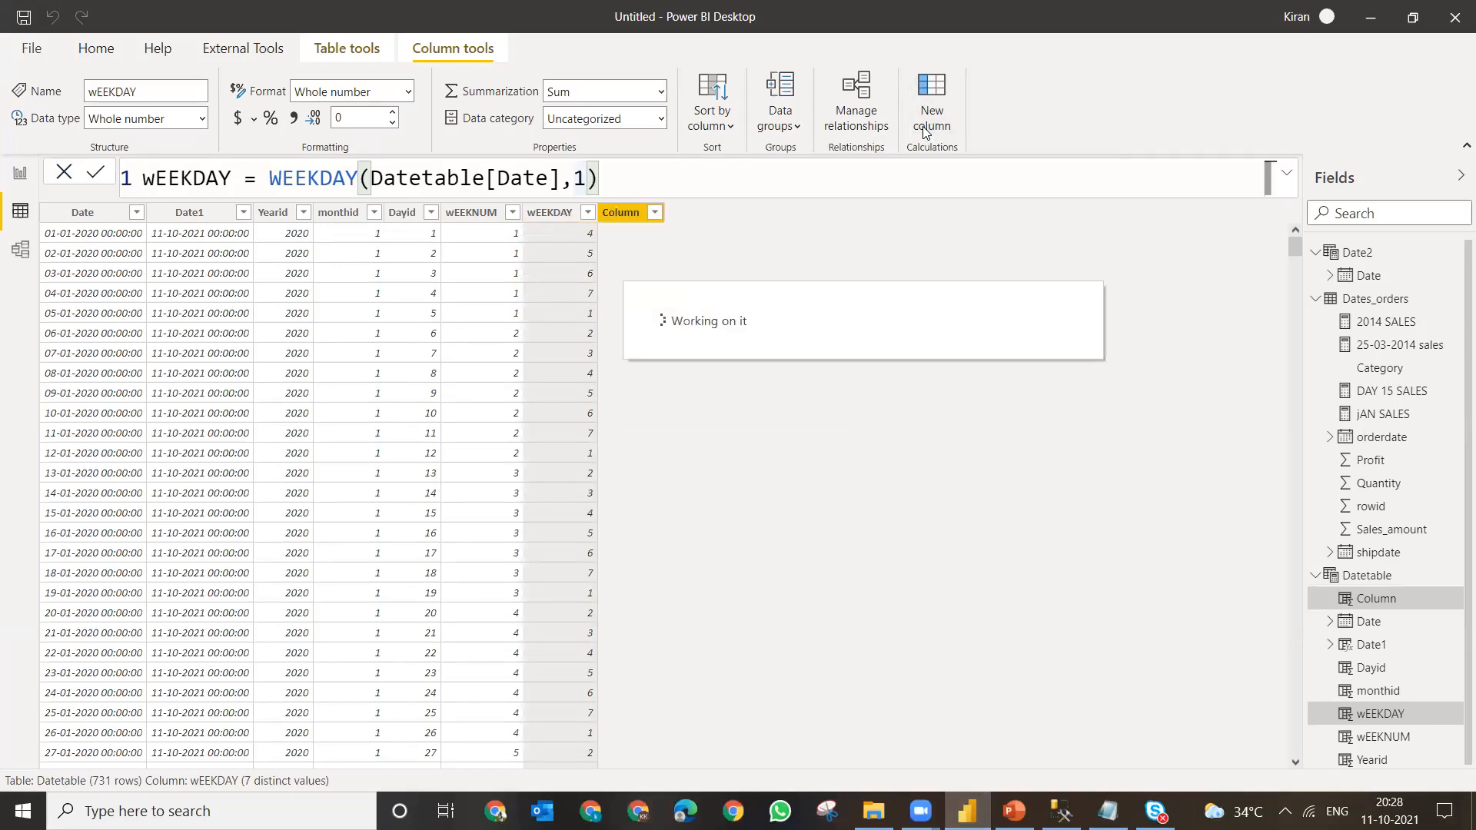
text(E)
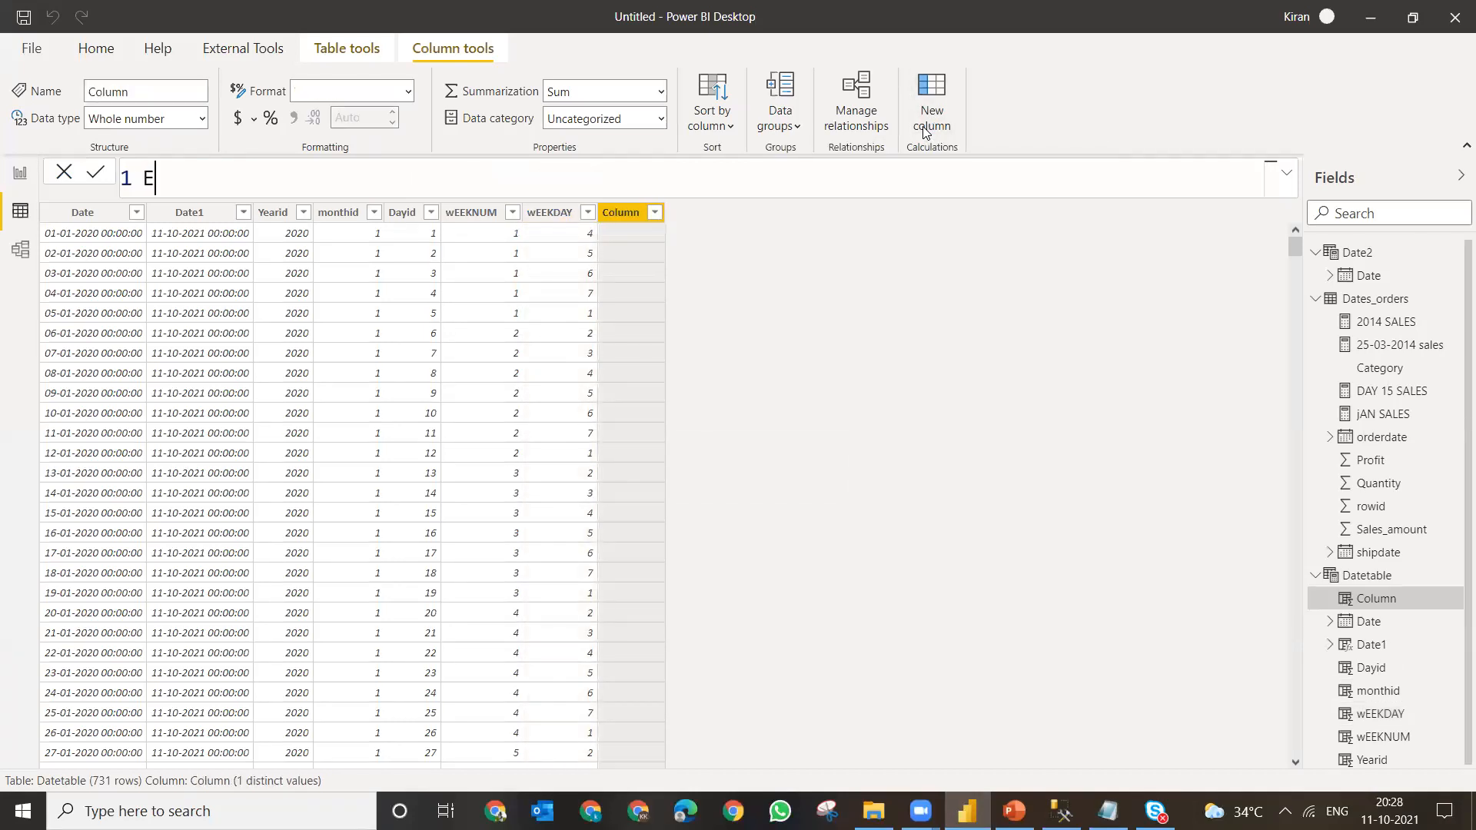
text(DATE=E)
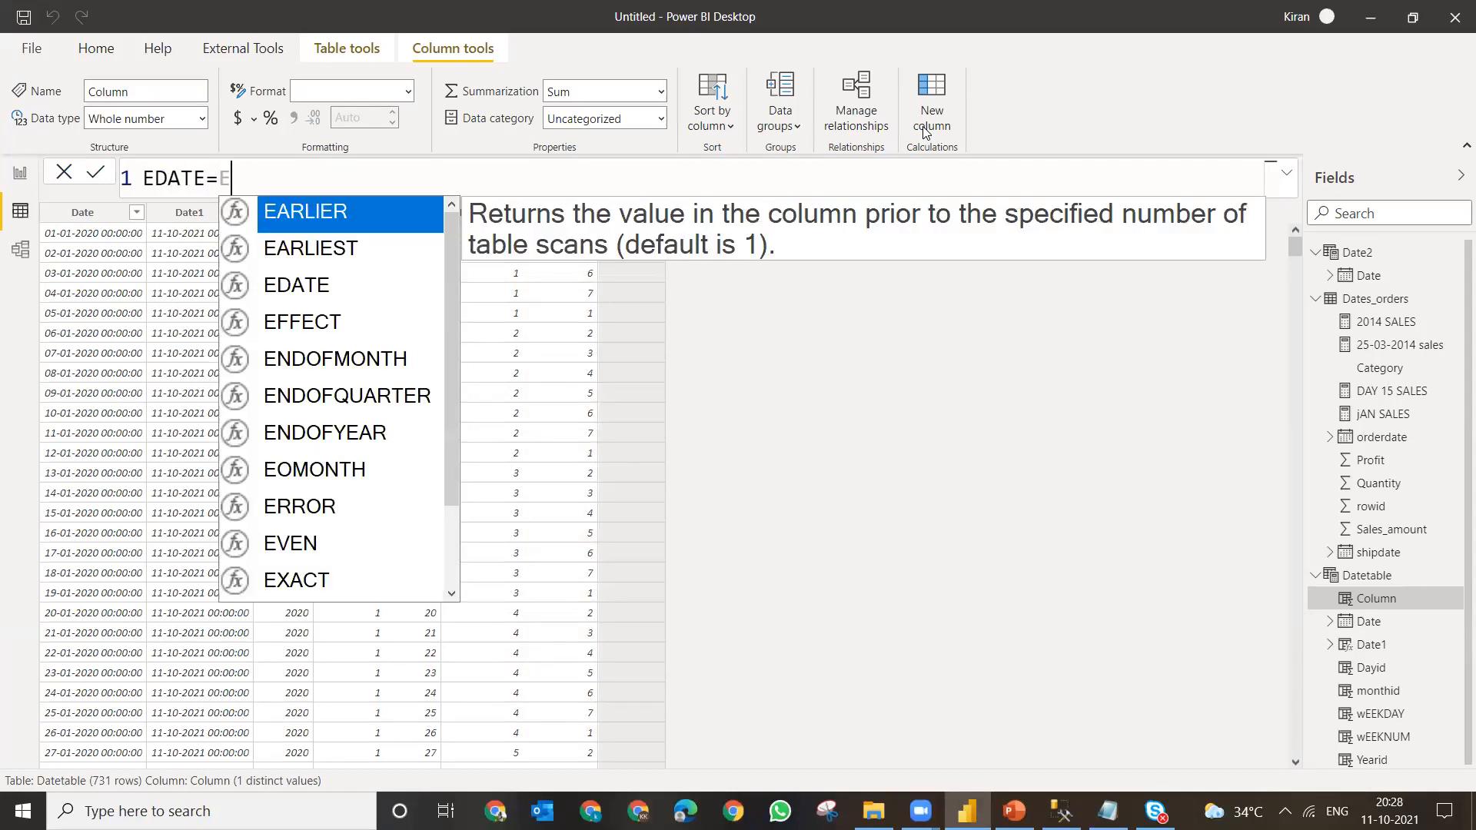
text(D)
key(Tab)
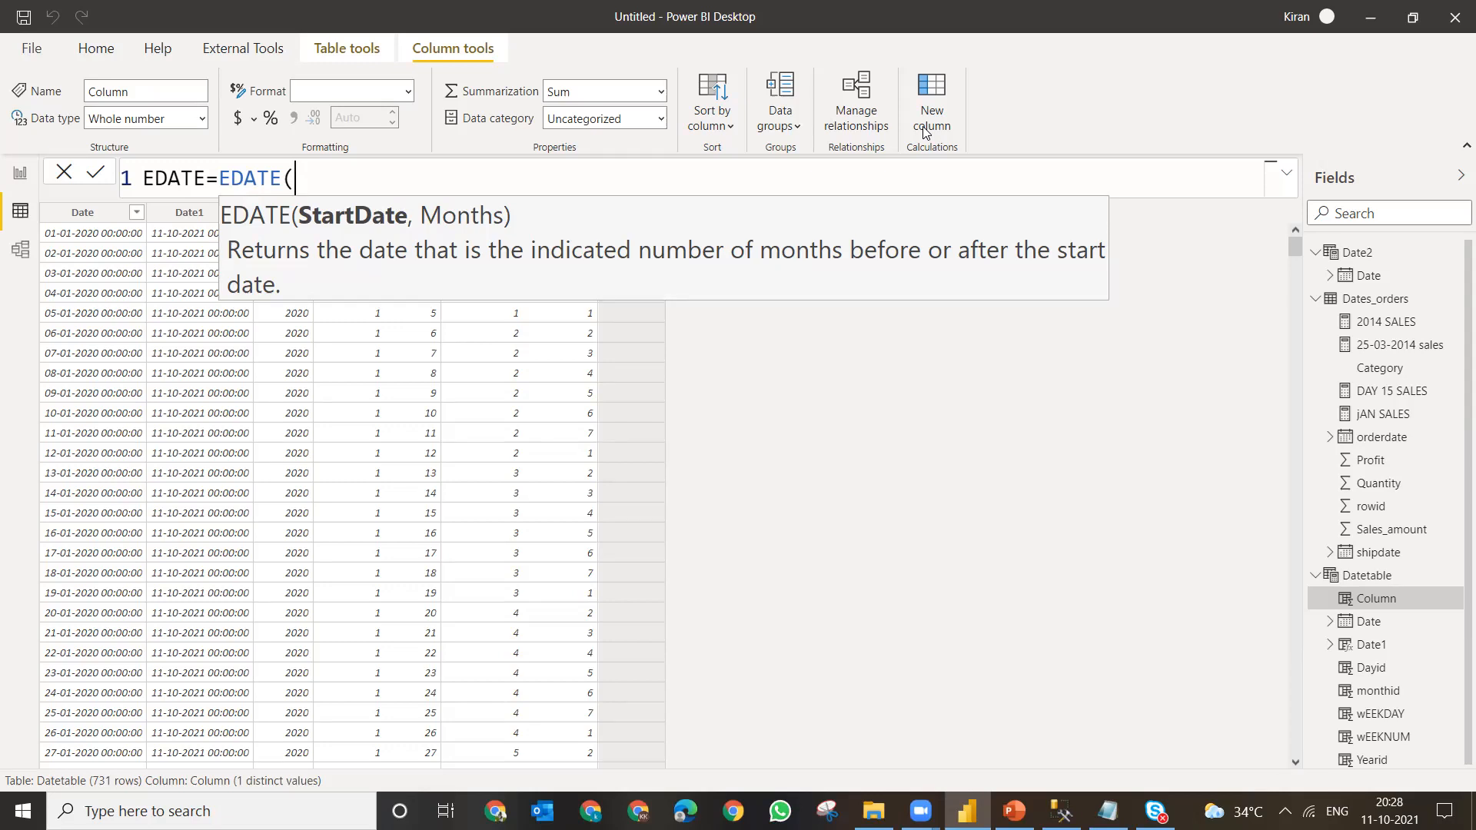
- Complete the EDATE column formula with Datetable[Date] as start date and 0 as months, and commit it
text(DATET)
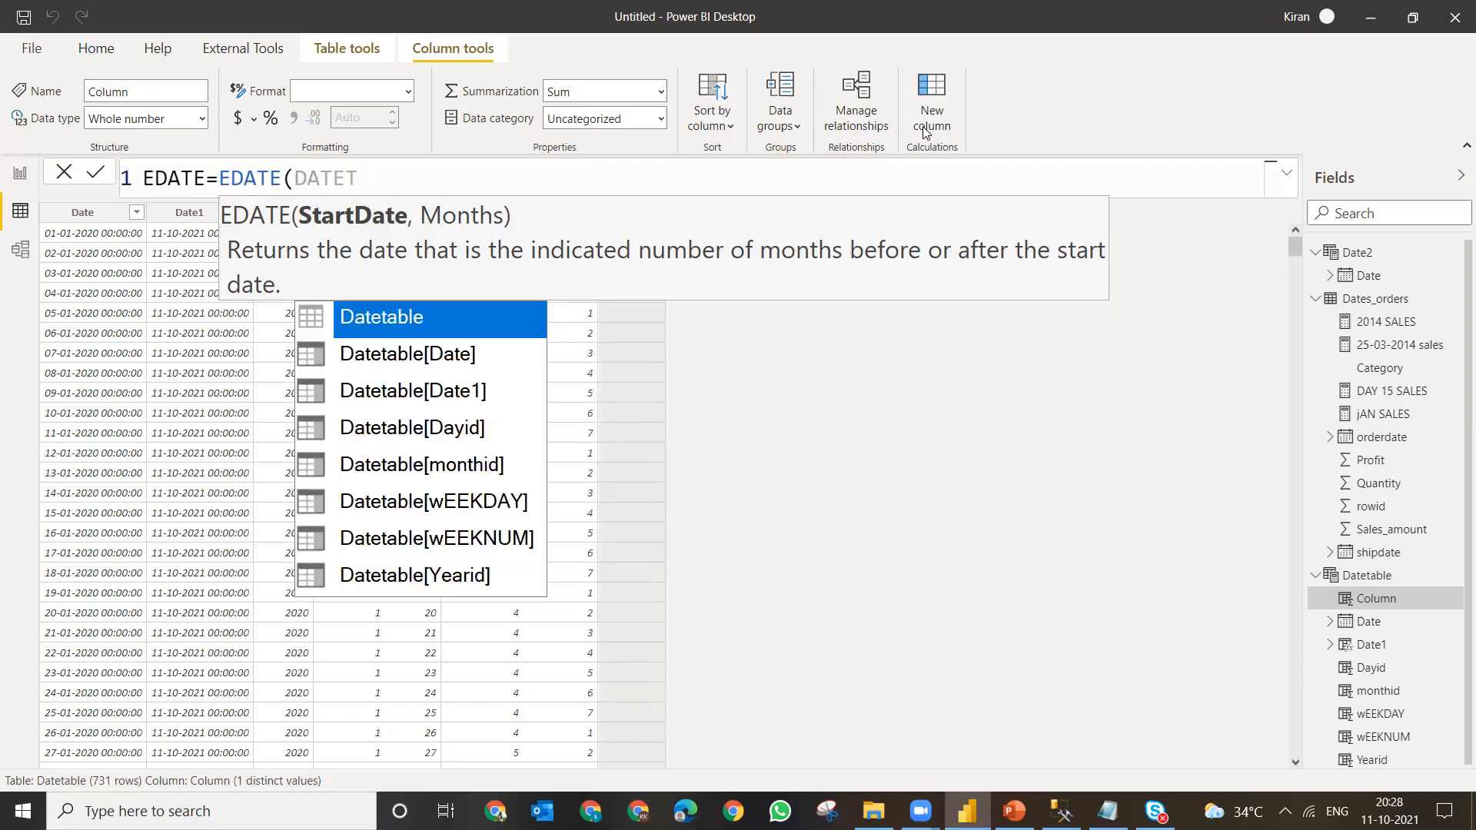
key(Down)
key(Tab)
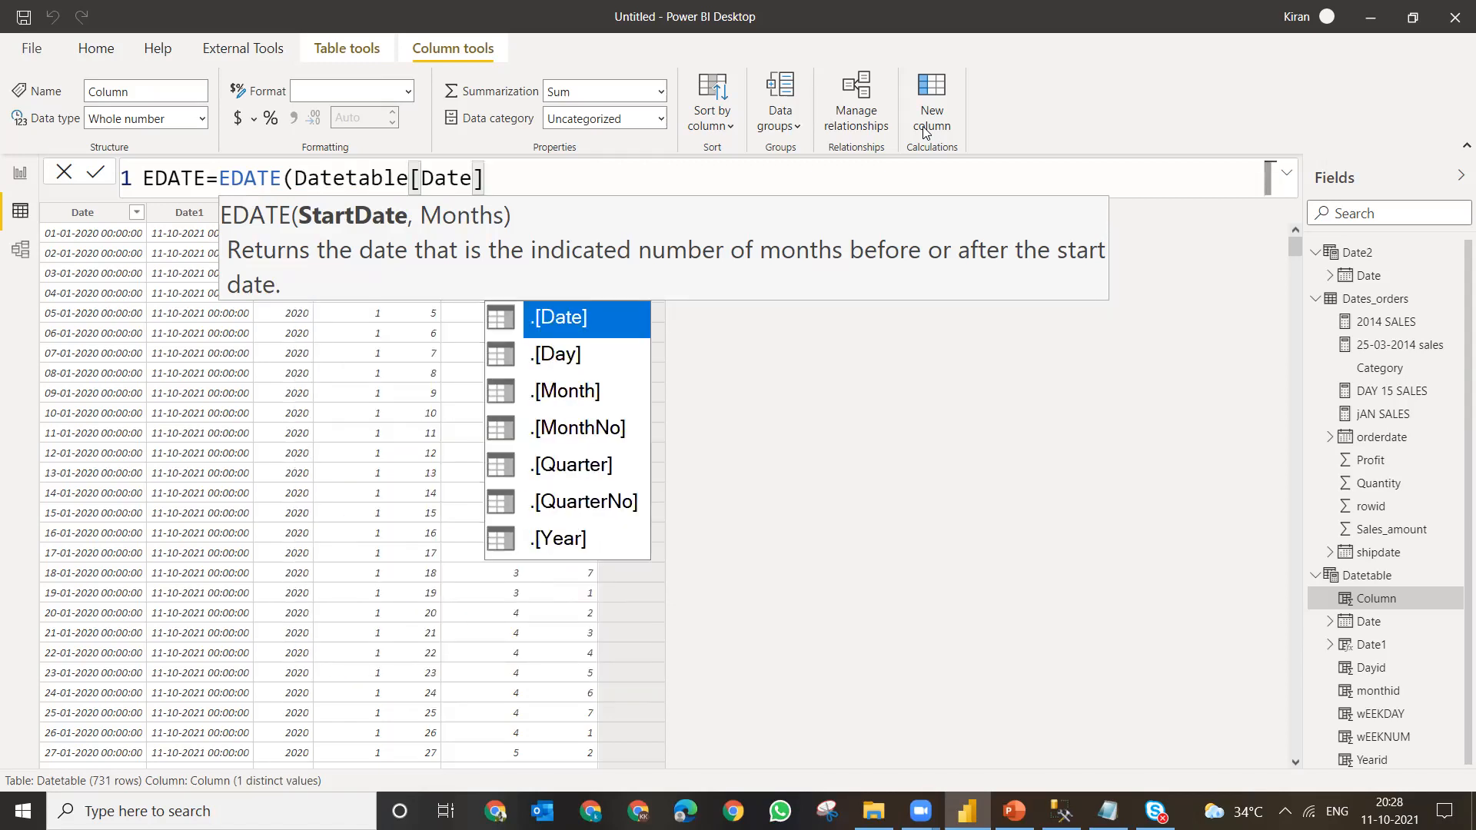
text(,)
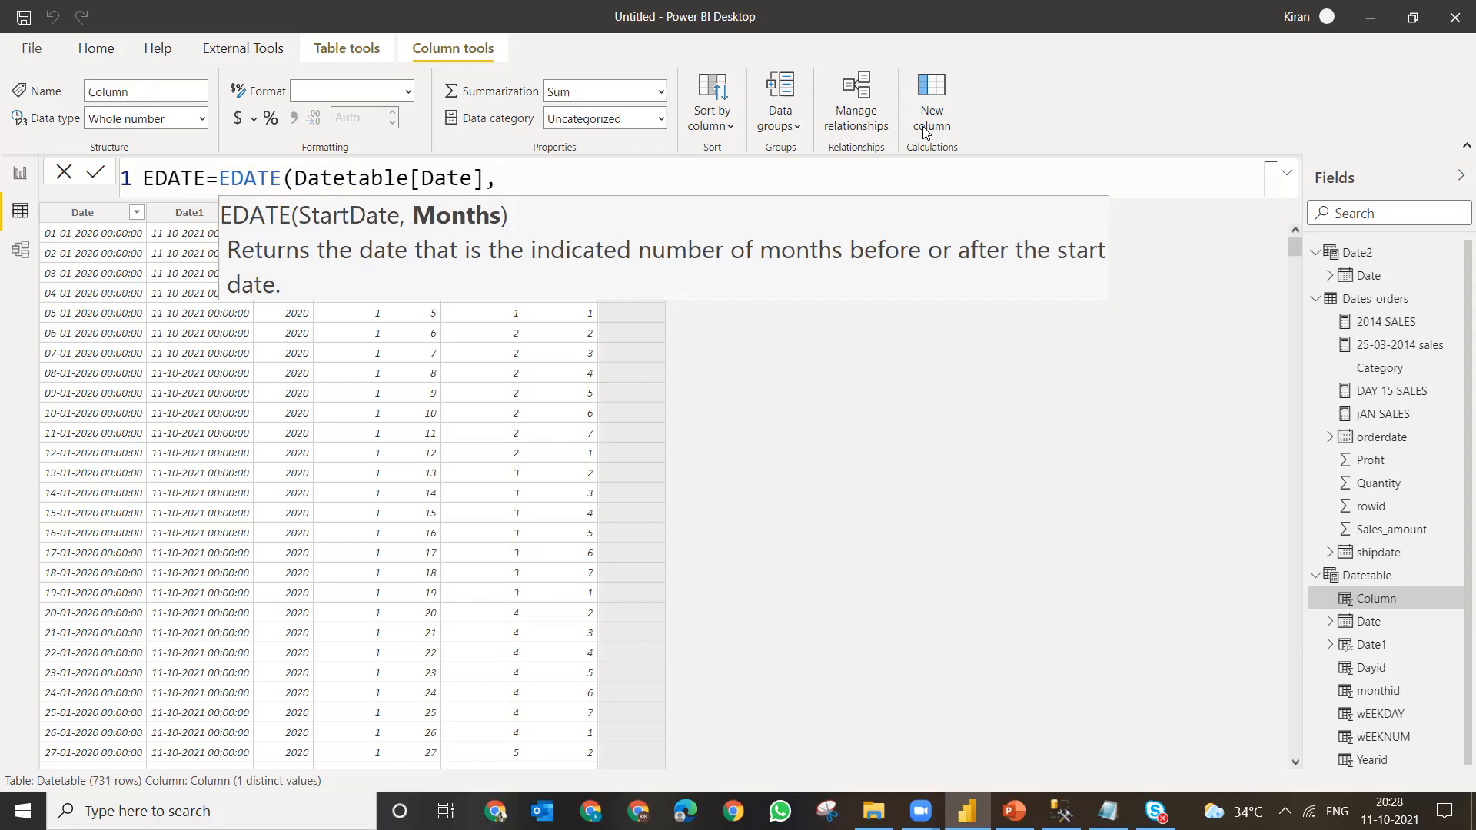
text(0))
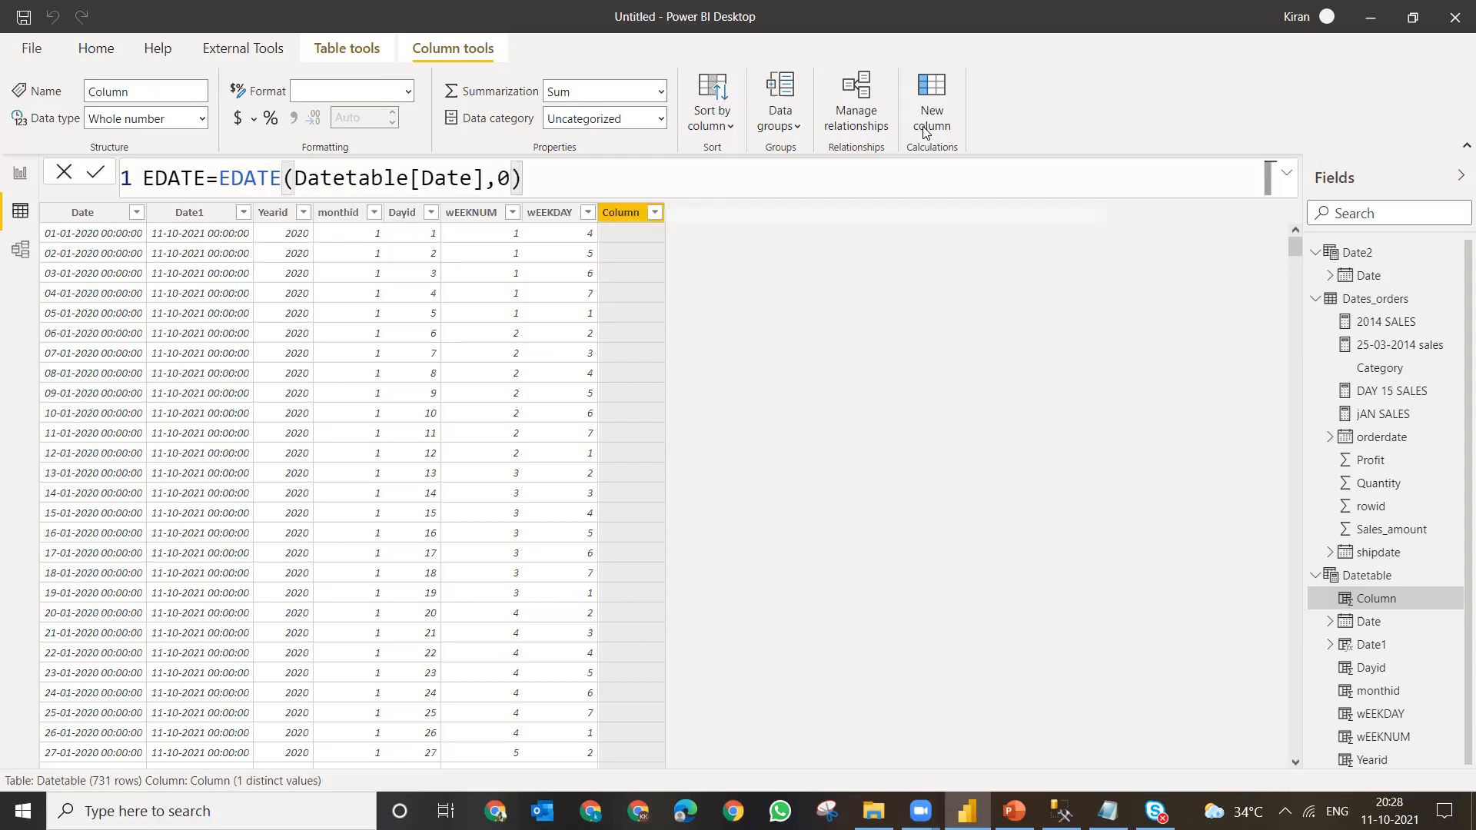
text(\)
key(Return)
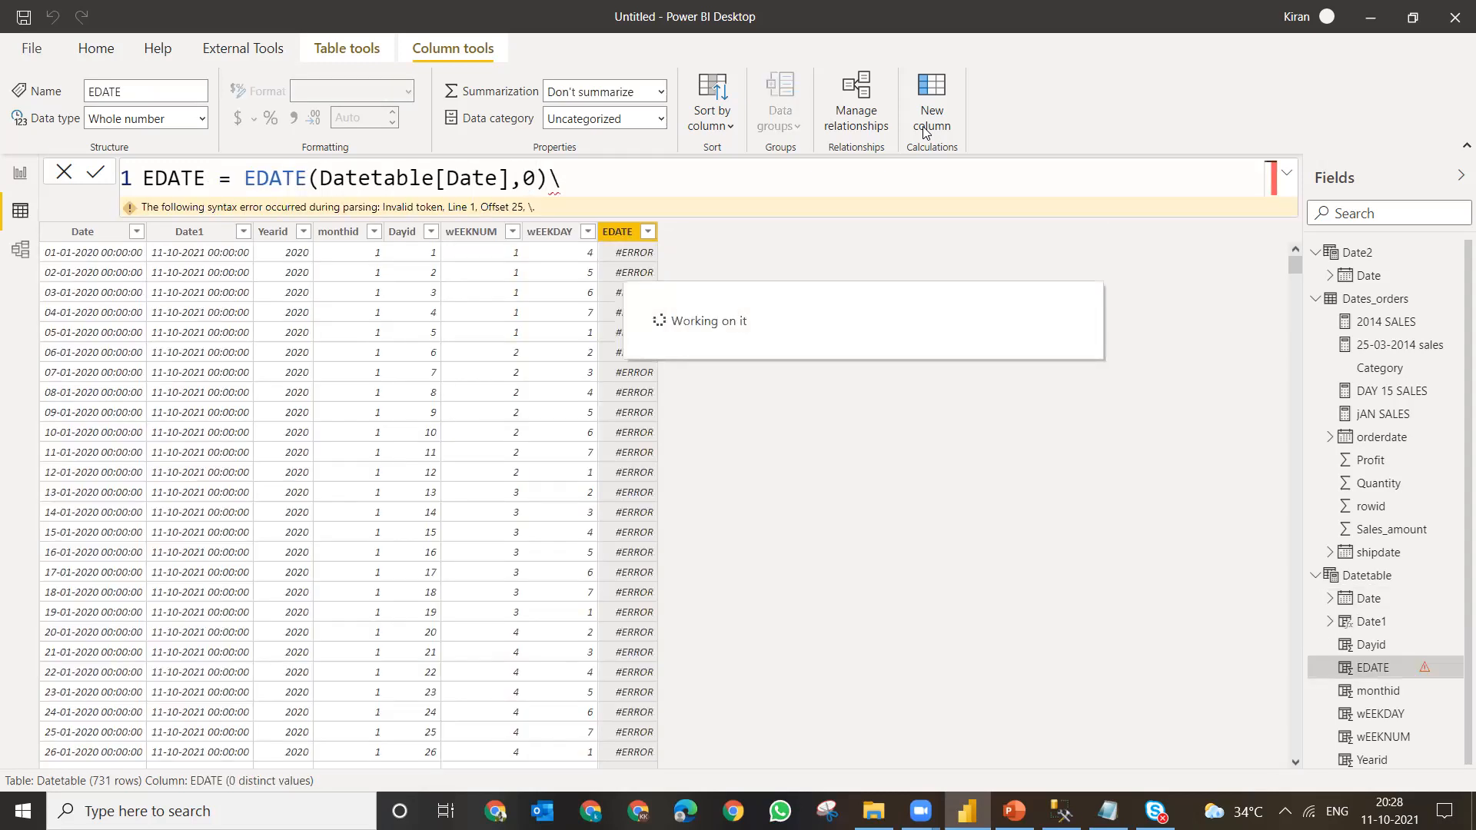
key(BackSpace)
key(Return)
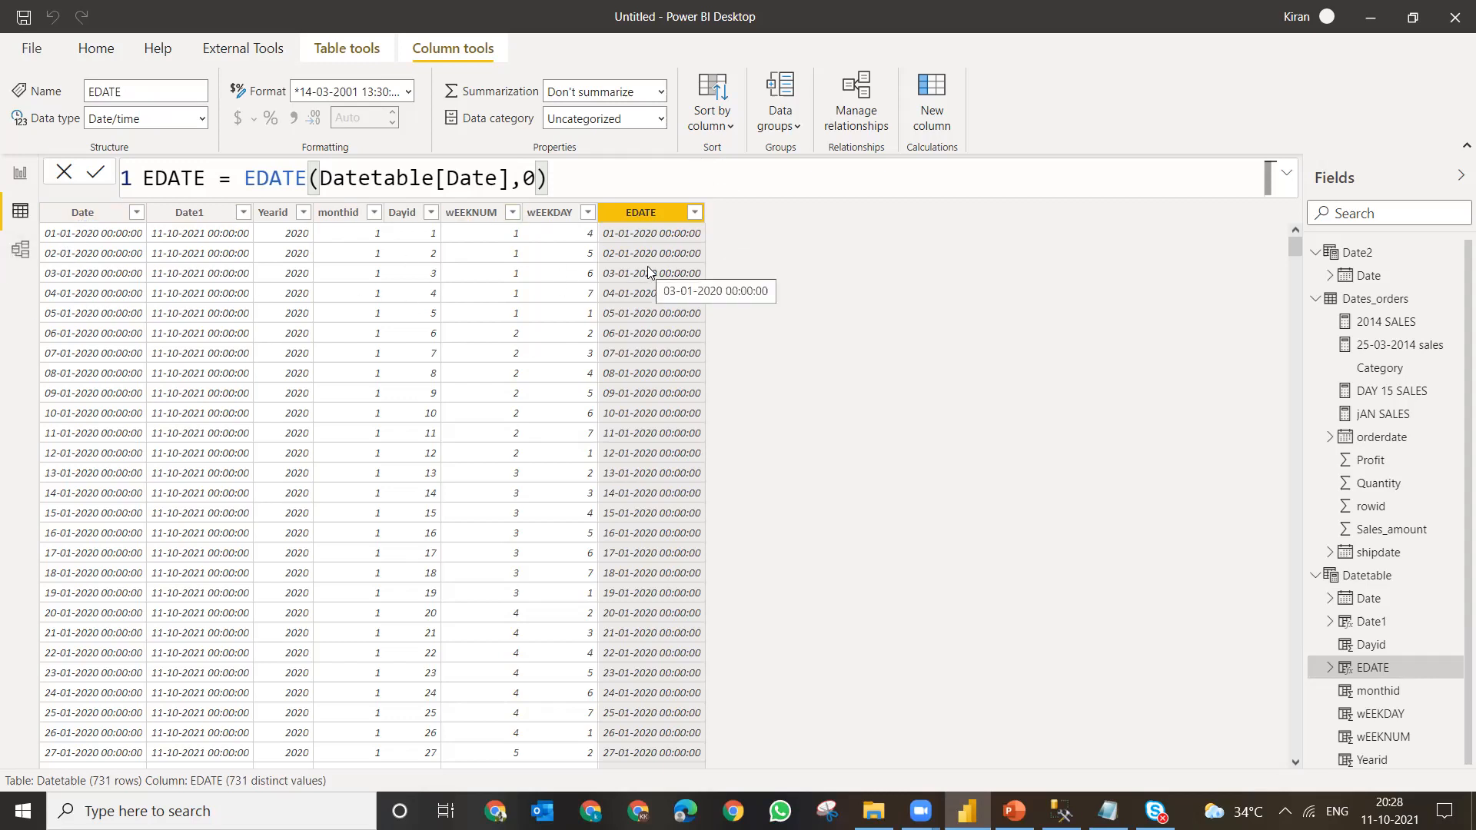
- Try month offsets of 1 and 2 in the EDATE column formula, committing each one
click(532, 178)
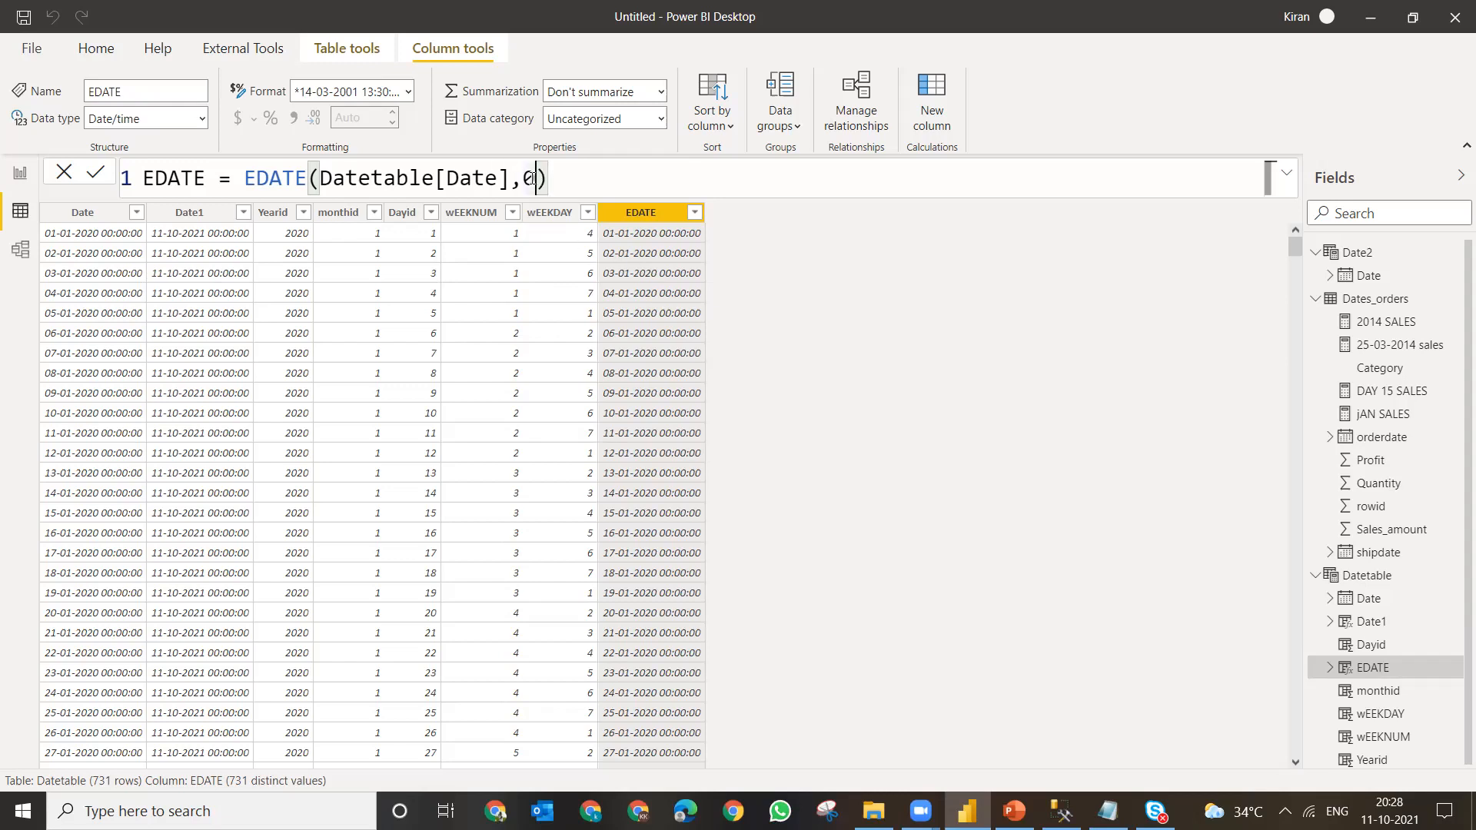
key(BackSpace)
text(1)
key(Return)
click(528, 180)
key(Delete)
text(2)
key(Return)
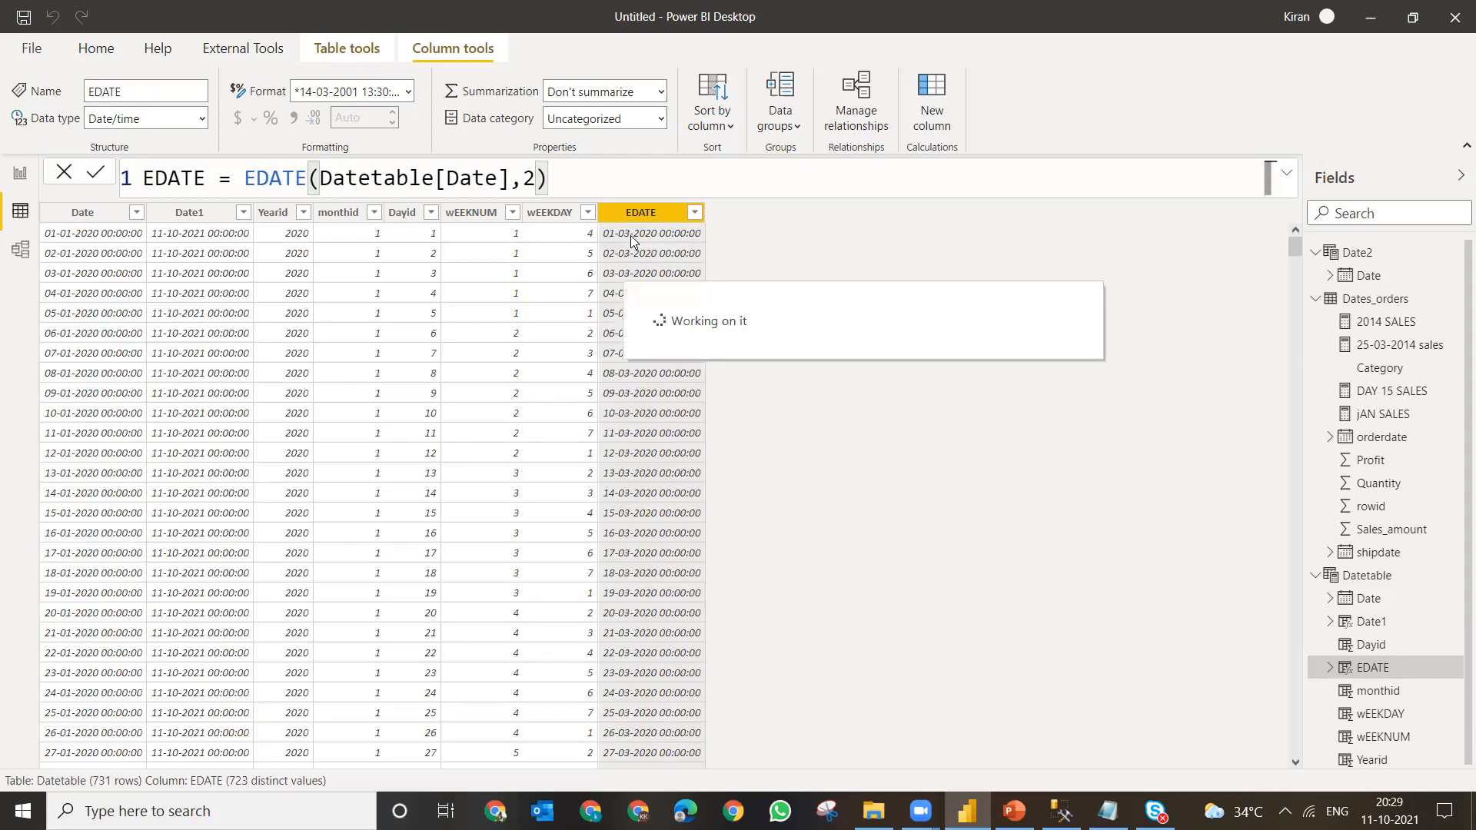
- Try a month offset of 3 in the EDATE column formula, followed by 0, committing each one
click(539, 181)
key(BackSpace)
text(3)
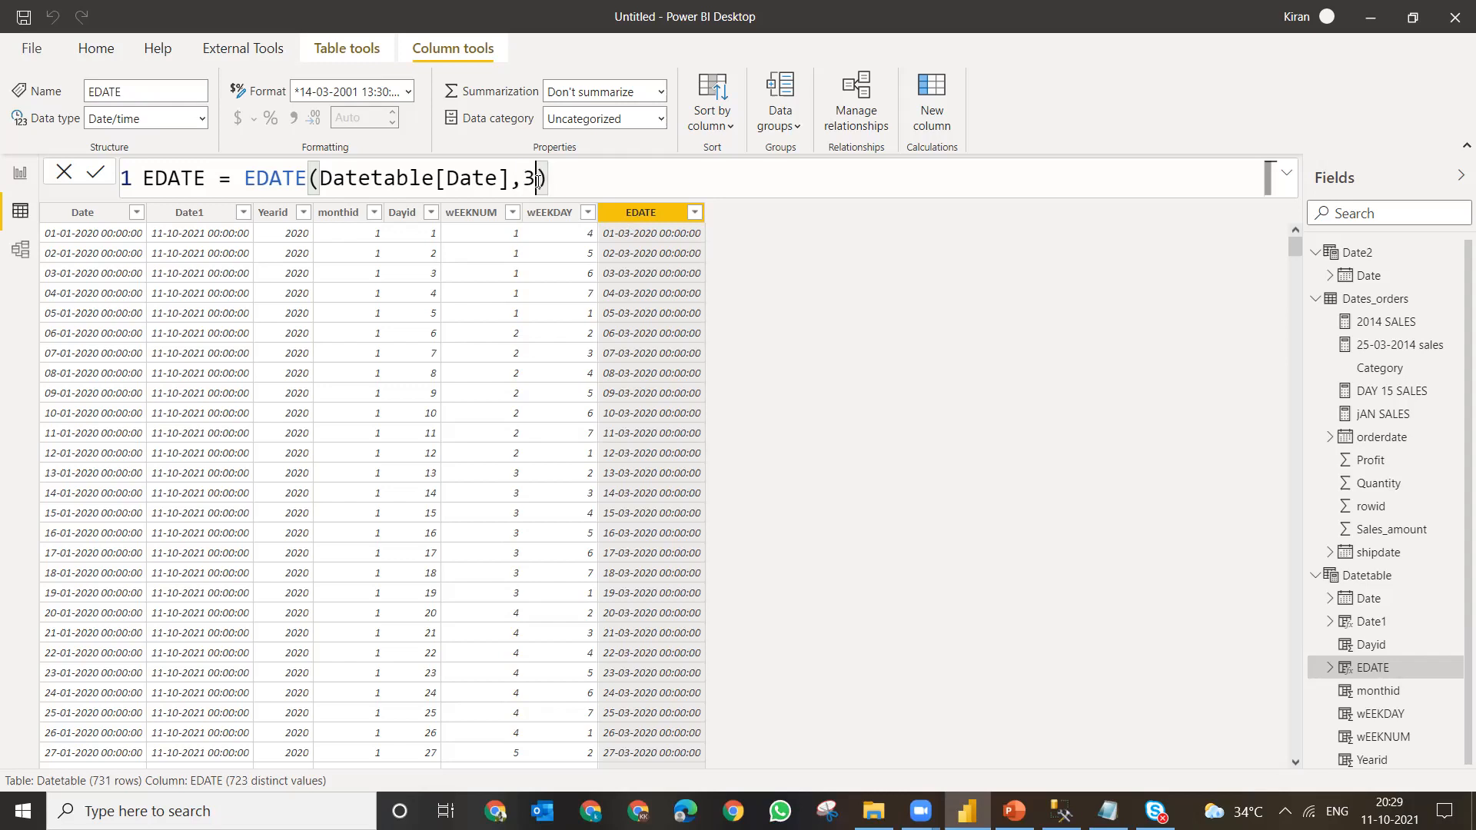
click(643, 178)
key(Return)
key(BackSpace)
text(0)
click(592, 181)
key(Return)
- Try negative month offsets of -1 and -2 in the EDATE column formula, committing each one
click(536, 177)
key(BackSpace)
text(-1)
key(Return)
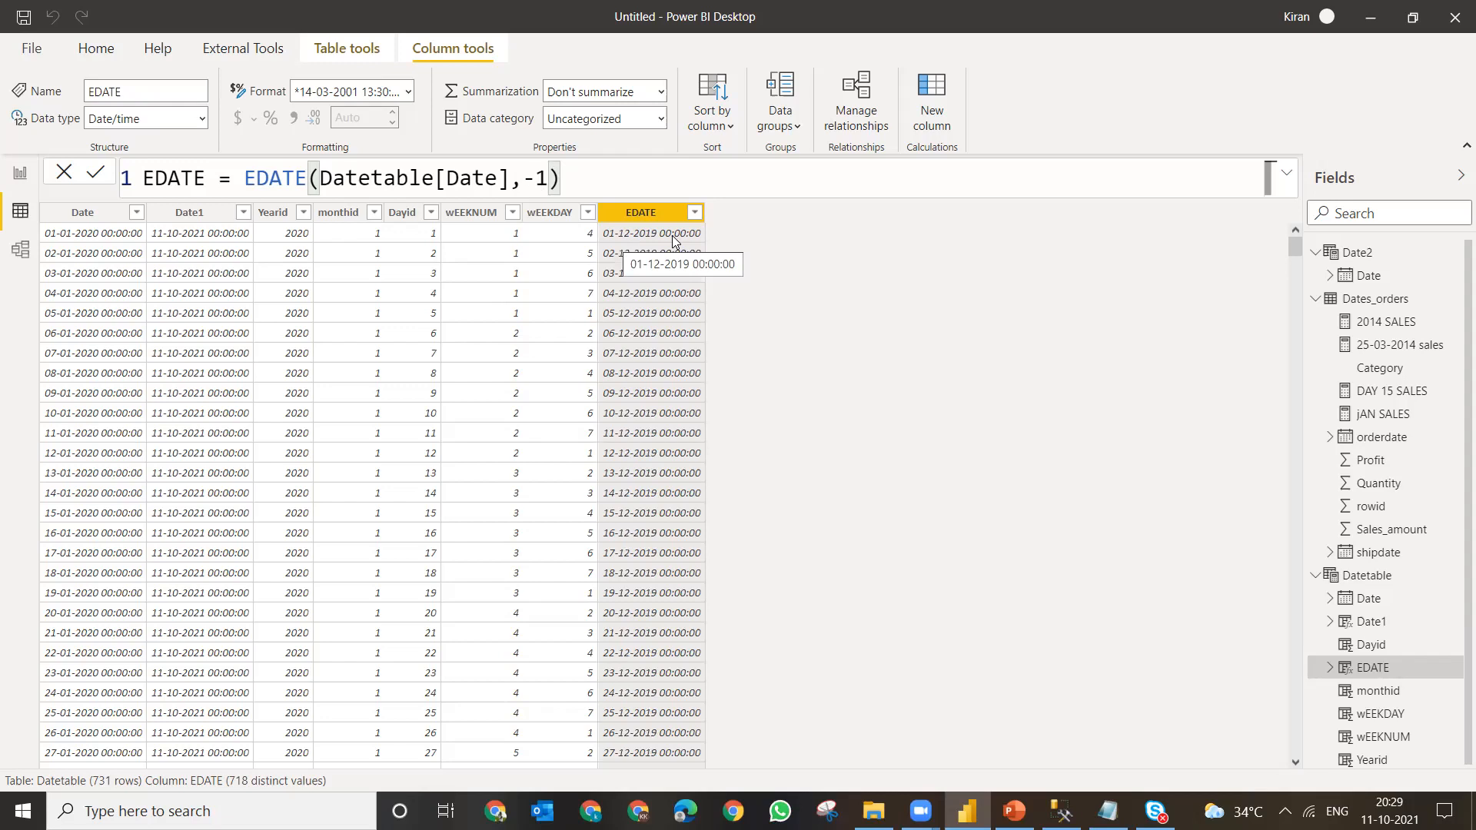
click(548, 178)
key(BackSpace)
text(2)
key(Return)
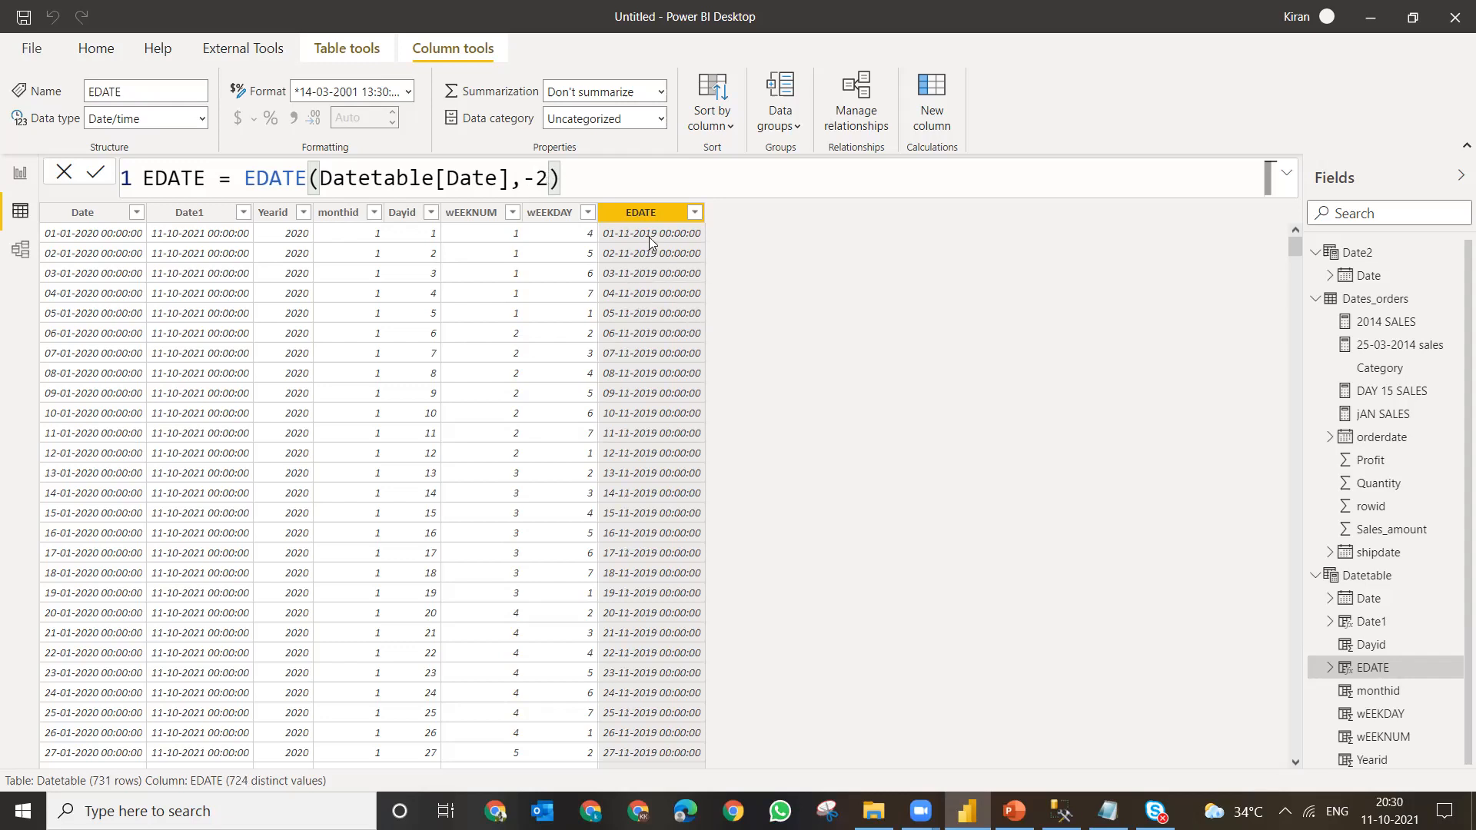
- Set the months argument of the EDATE column formula to -3 and commit it
click(549, 180)
key(BackSpace)
text(3)
click(609, 184)
key(Return)
- Add a calculated column named EOMONTH to Datetable and start its formula with the EOMONTH function
click(943, 125)
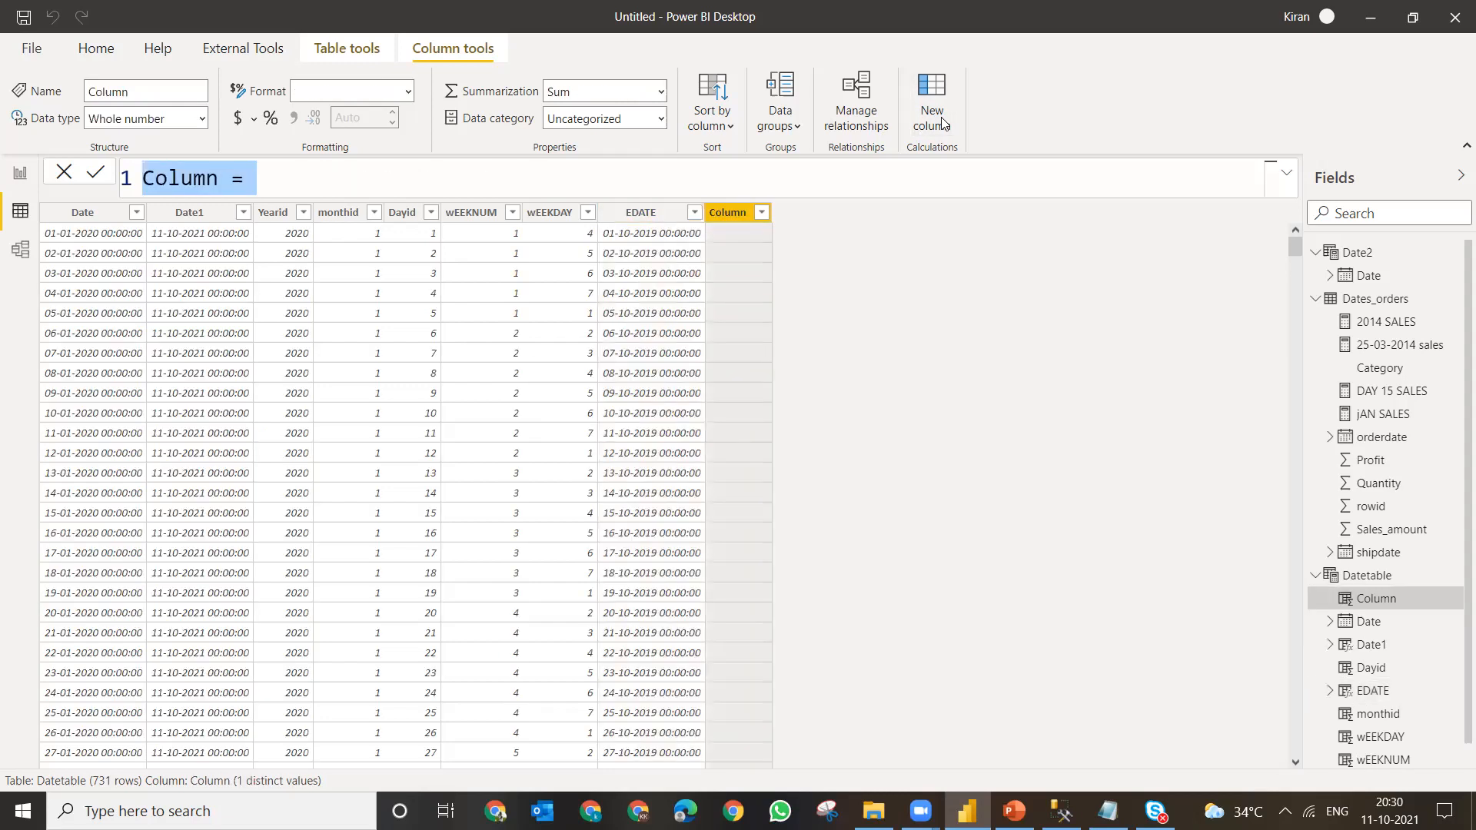
text(EOM)
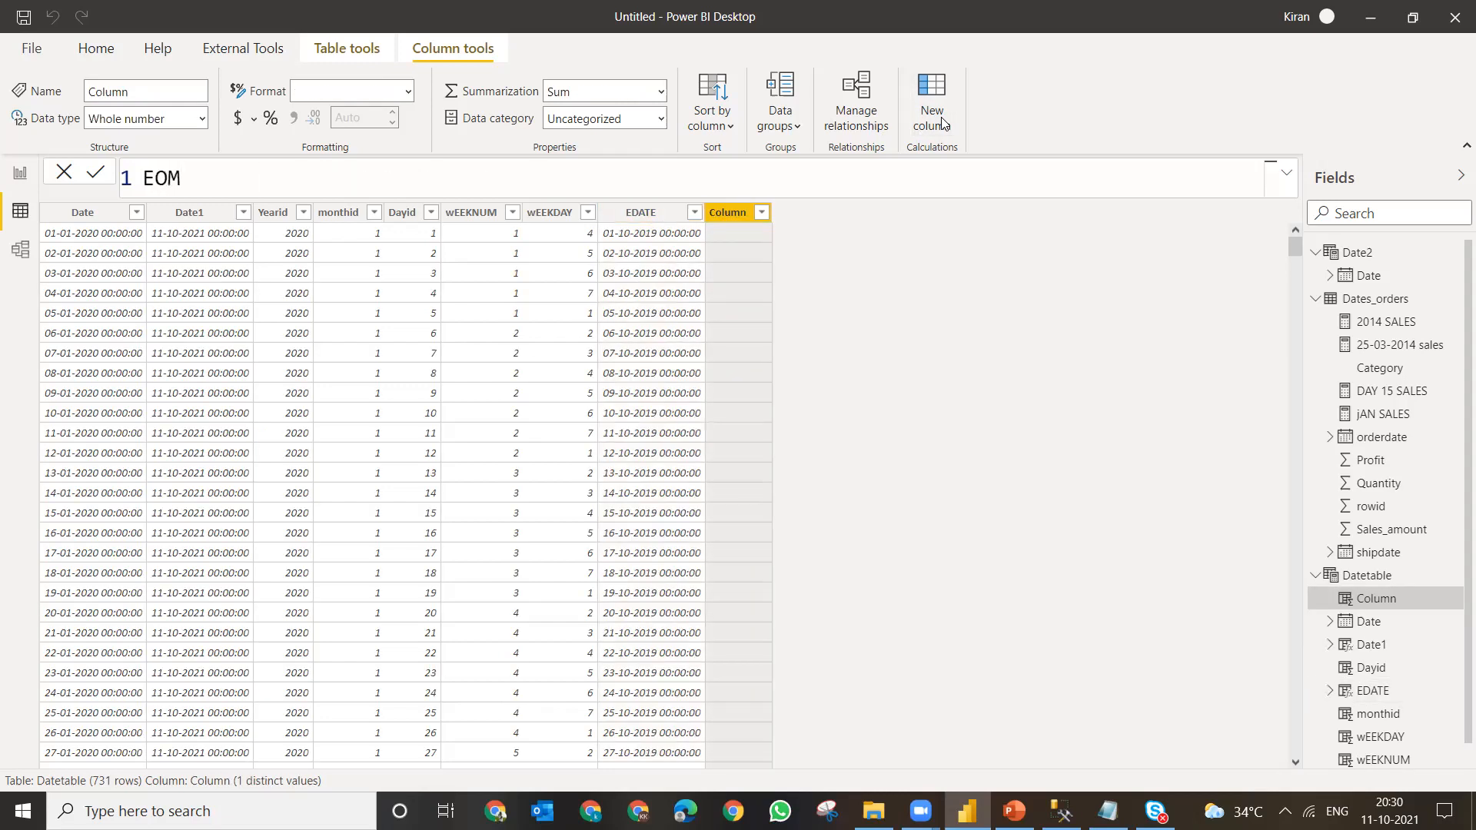
text(ONTH=EO)
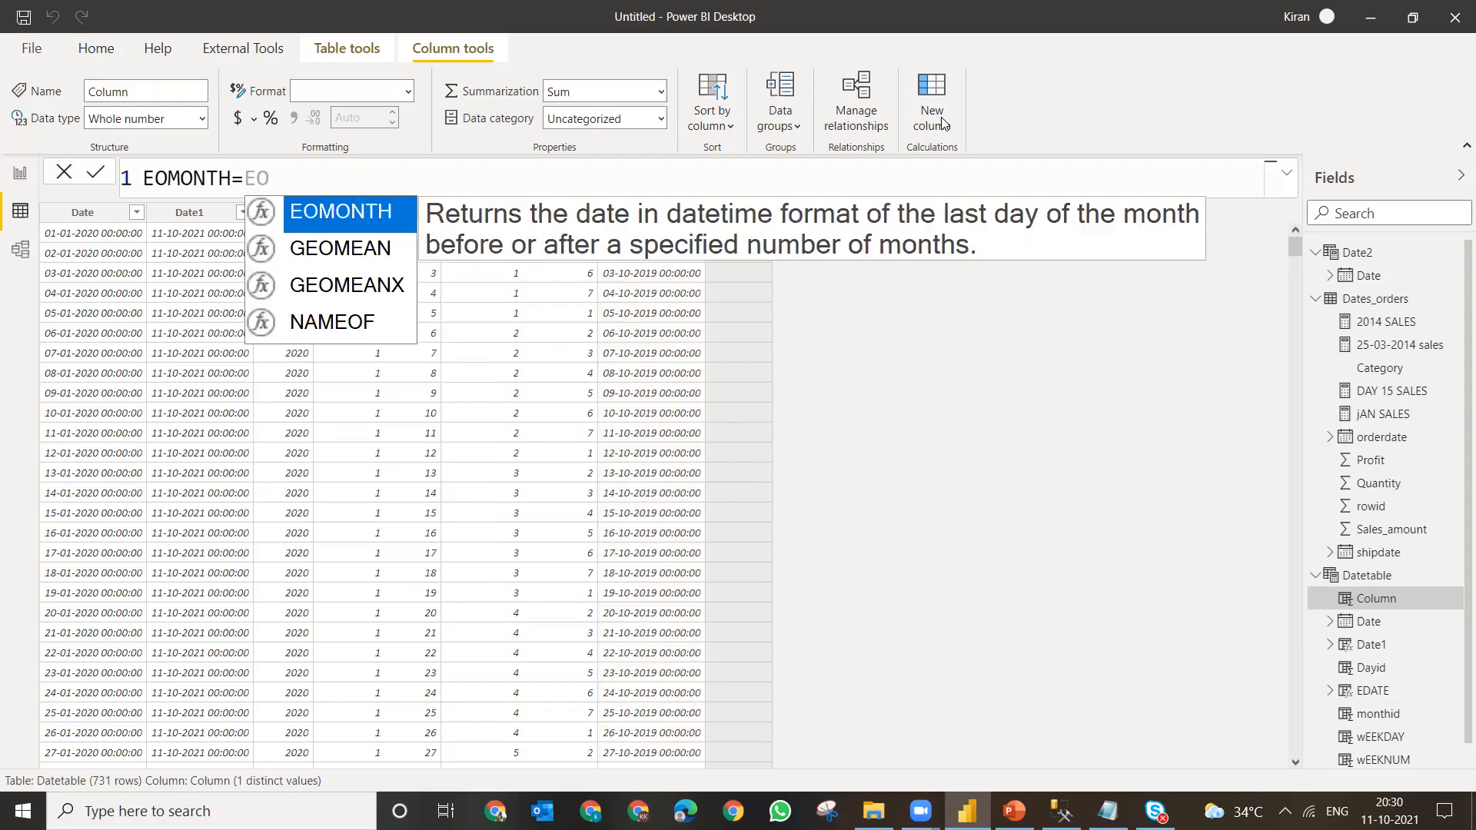
key(Tab)
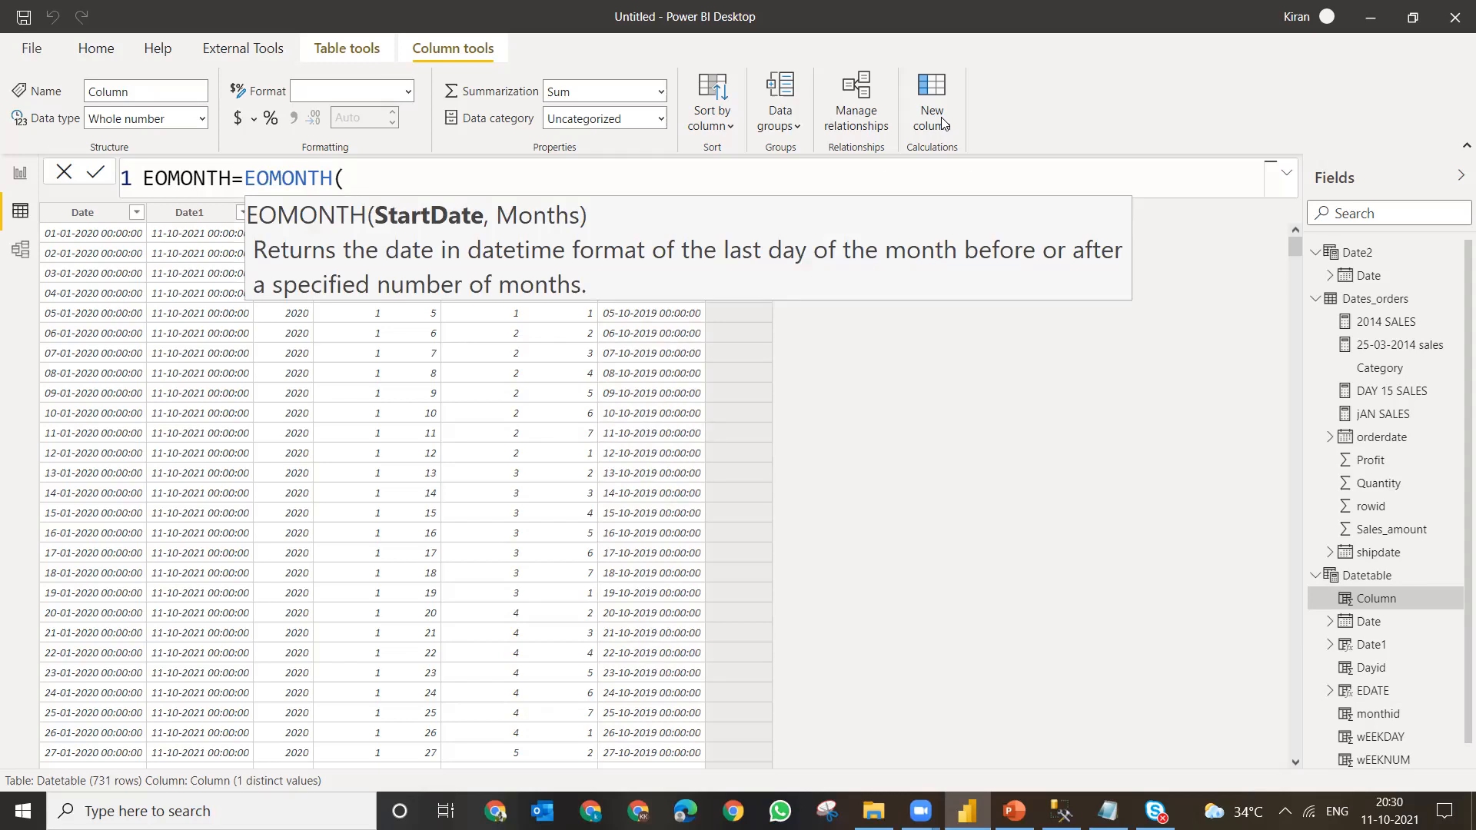
- Enter Datetable[Date] as the start date argument of the EOMONTH formula
text(DAT)
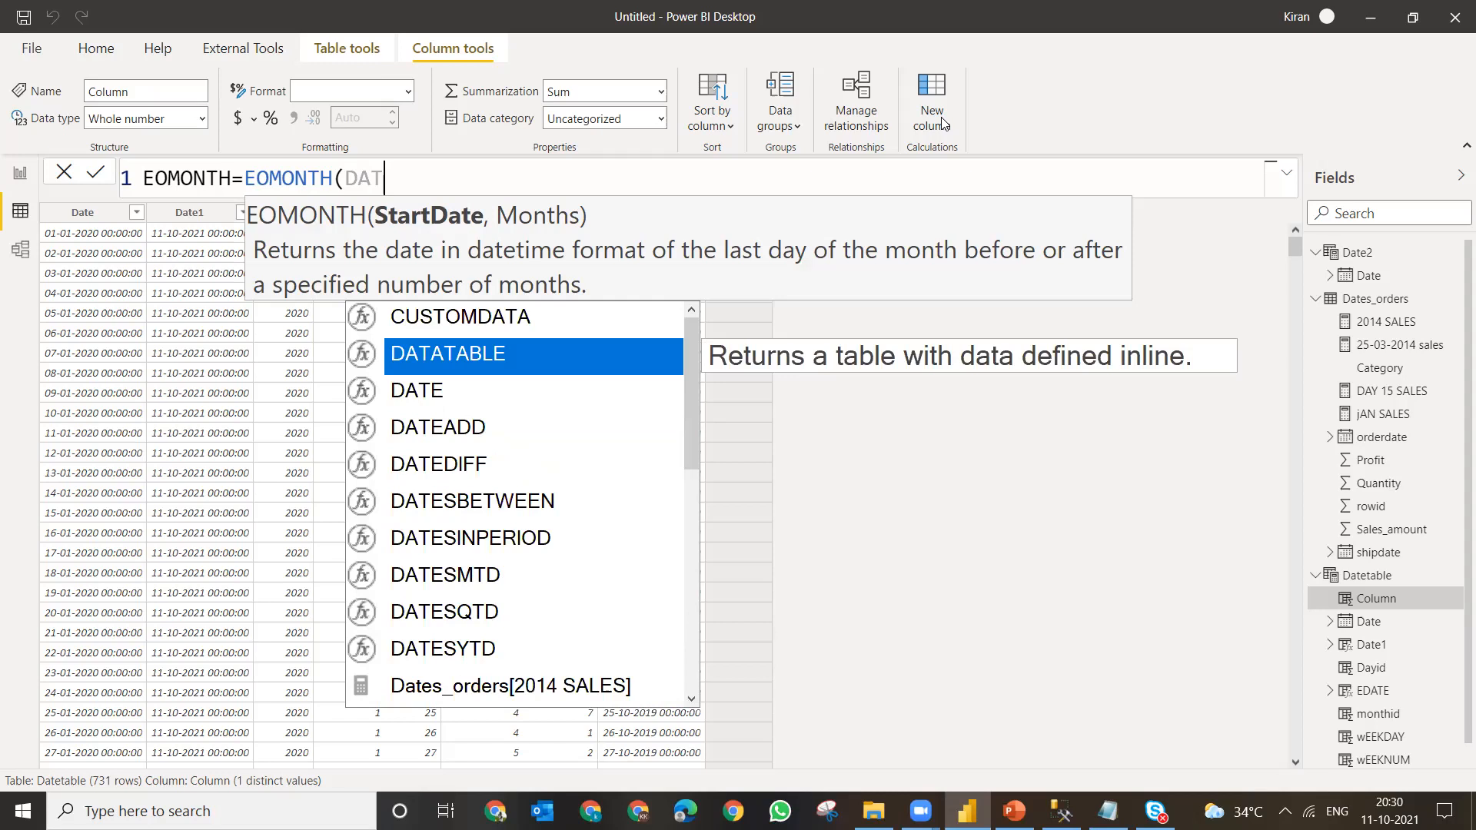
key(Down)
key(Down)
key(Down)
key(Down)
key(Down)
key(Down)
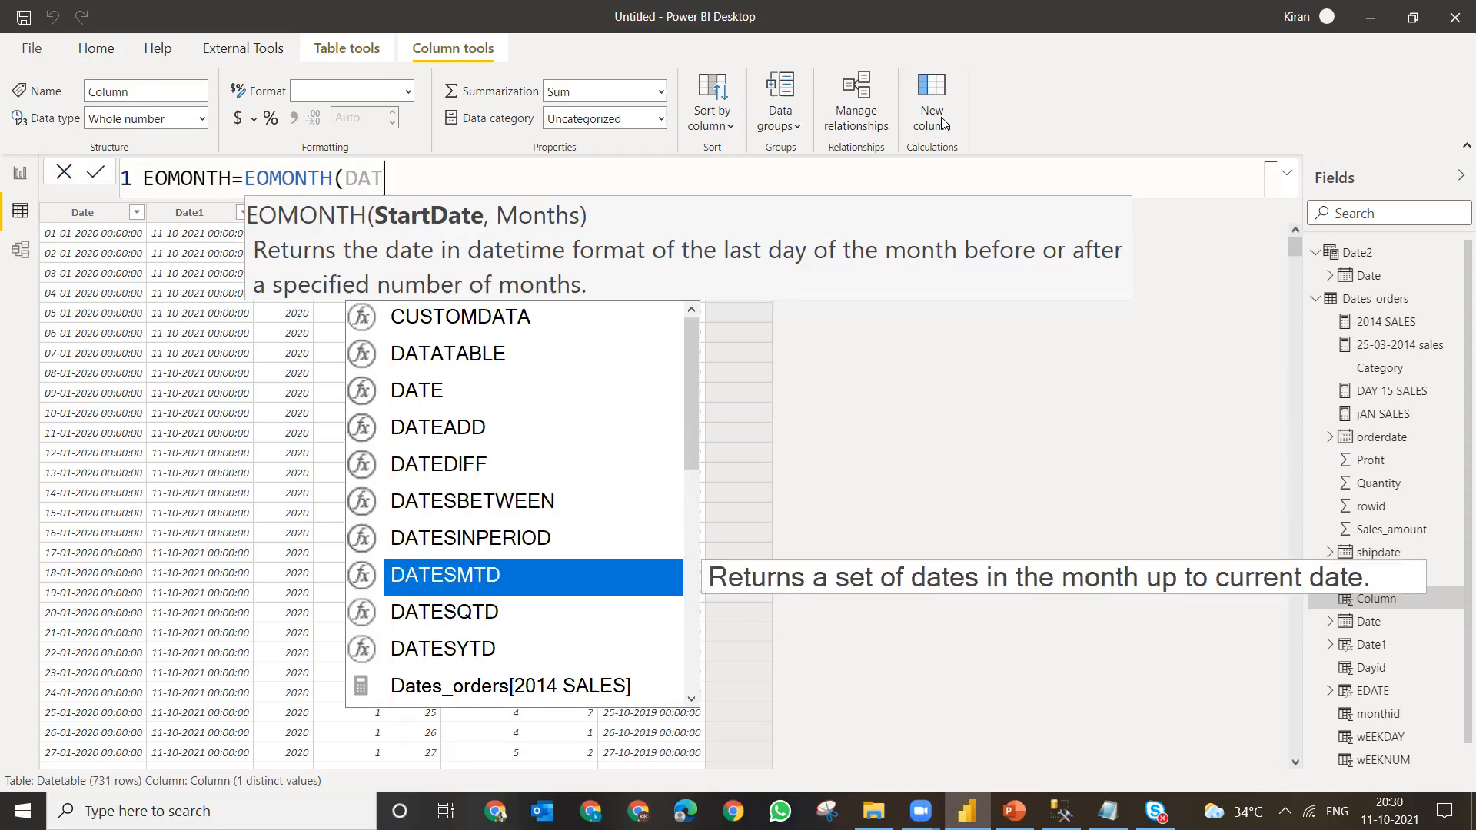
text(TE)
key(BackSpace)
key(BackSpace)
text(TE)
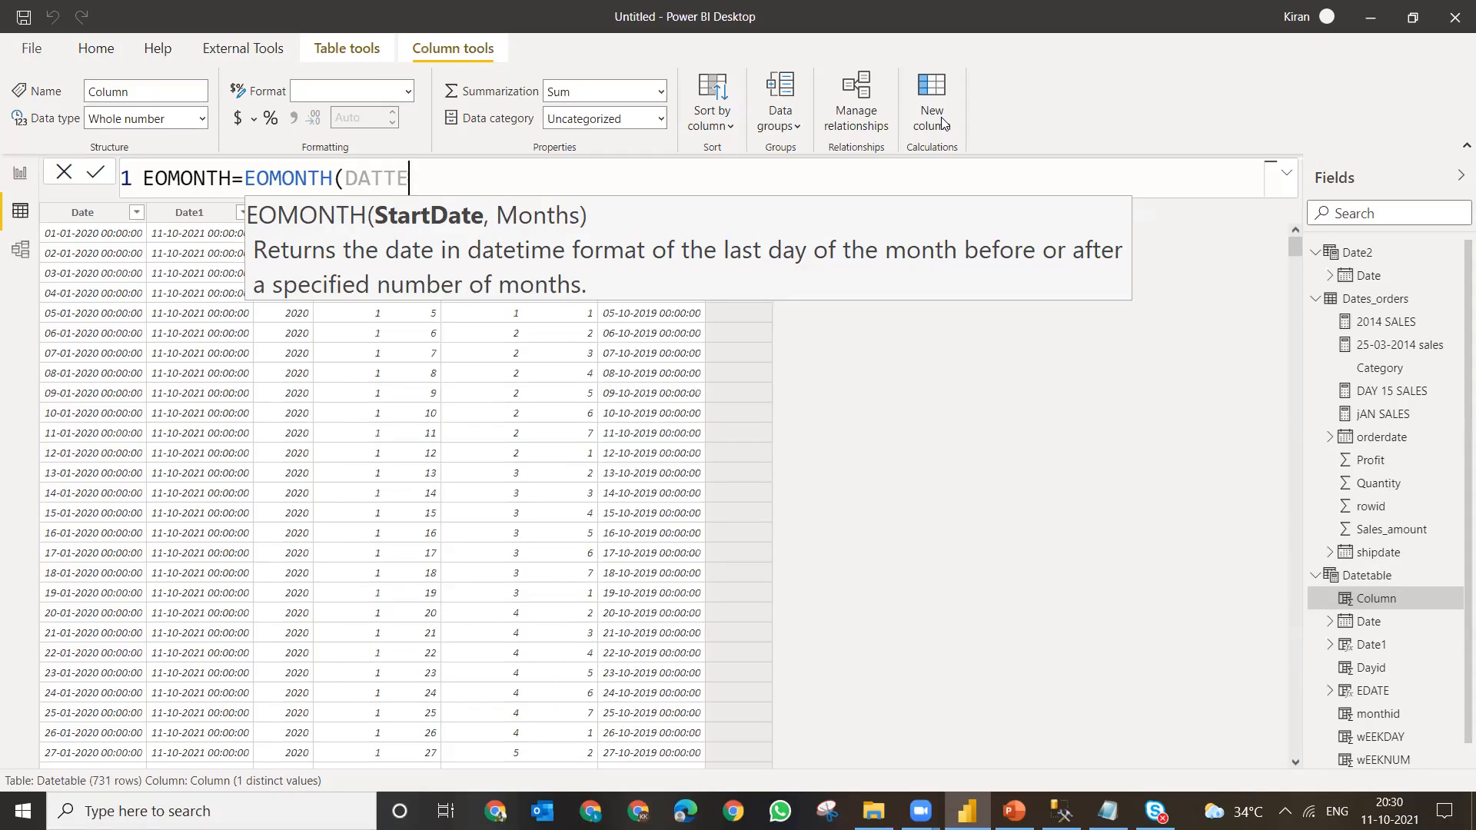
key(BackSpace)
key(BackSpace)
text(E)
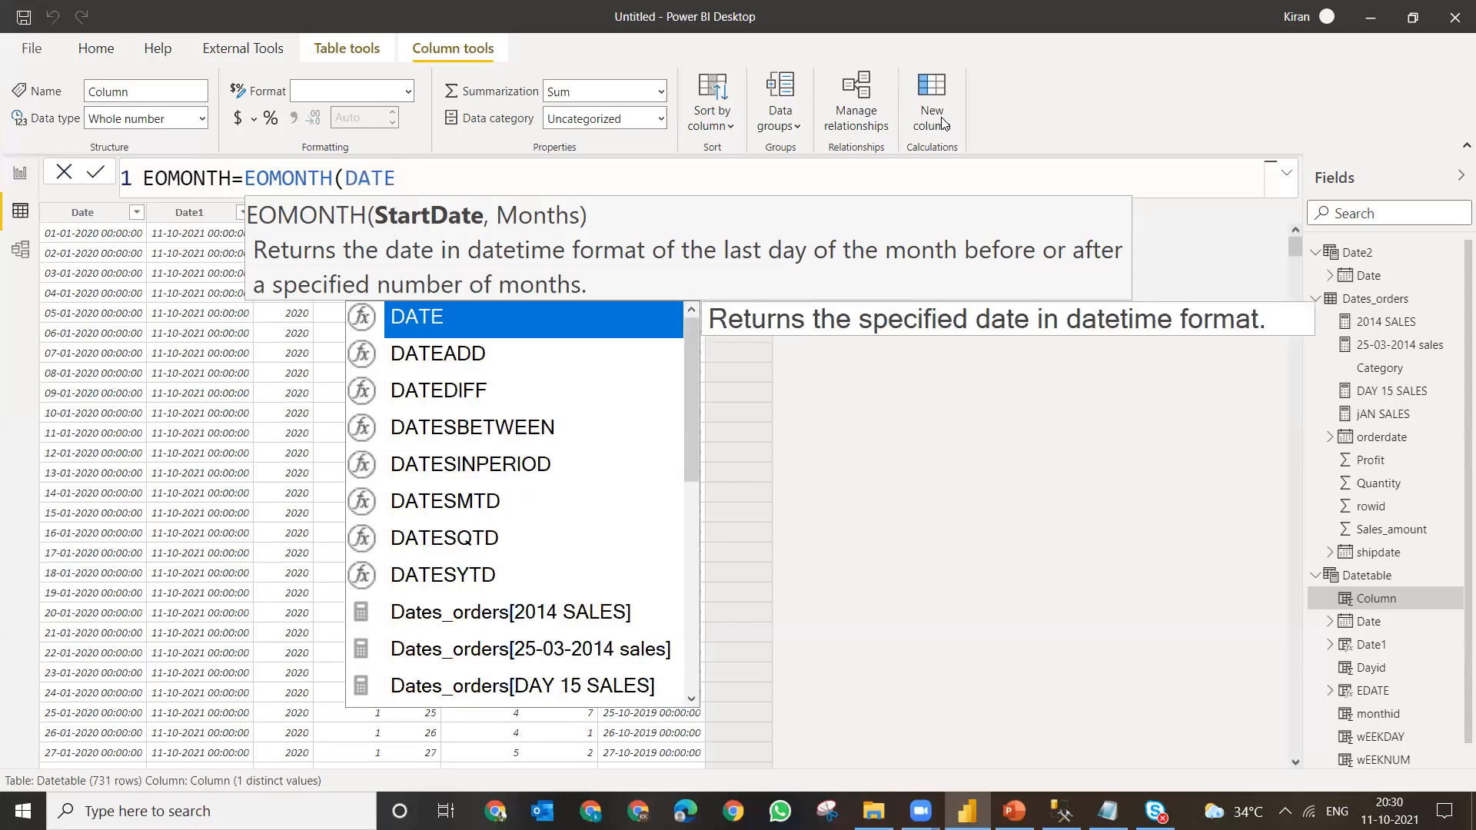
text(T)
key(Tab)
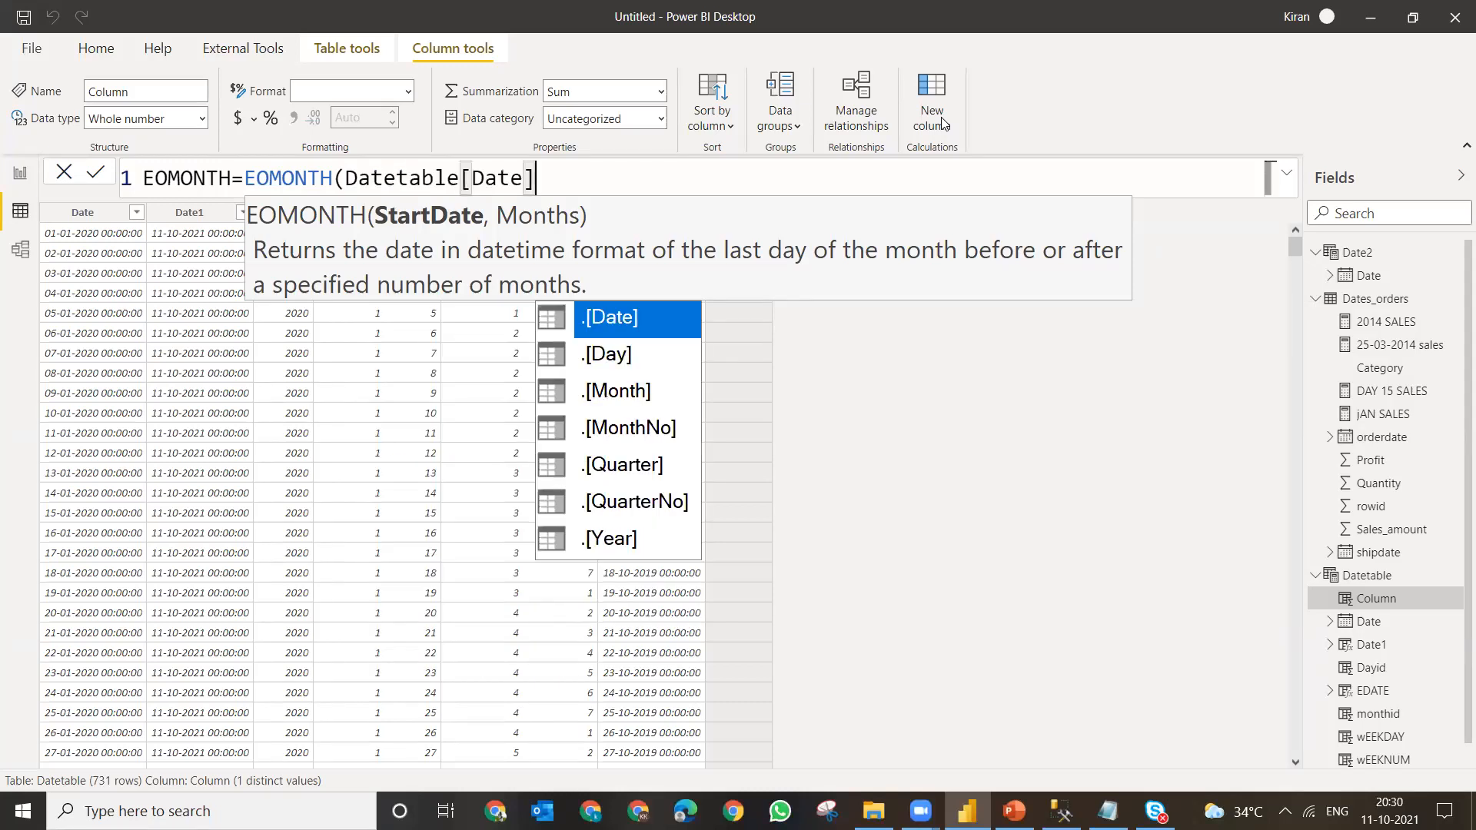
- Complete the EOMONTH formula with a months argument of 0, commit it and review the month-end dates down to March 2020
text(,)
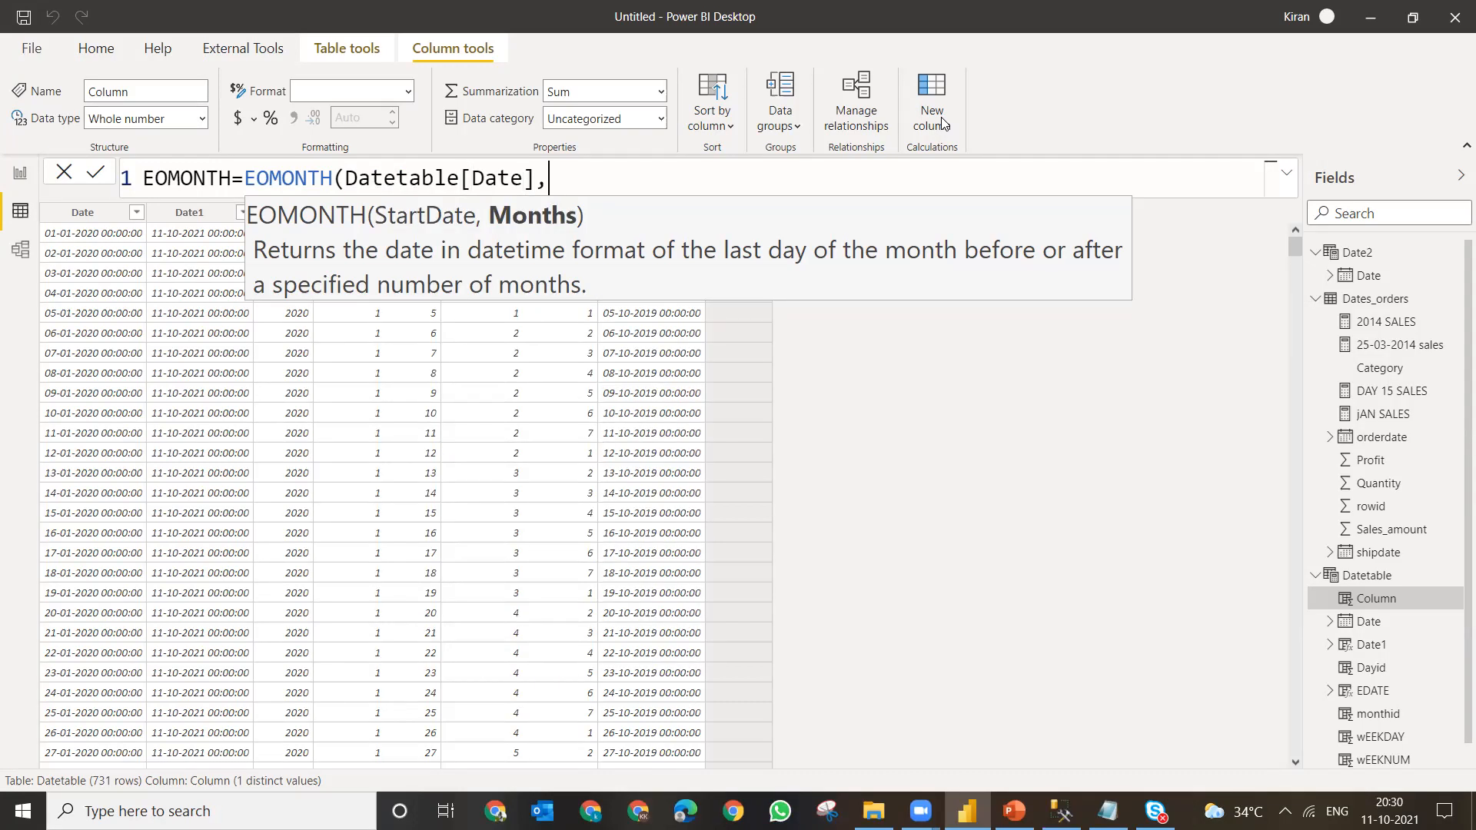
text(0))
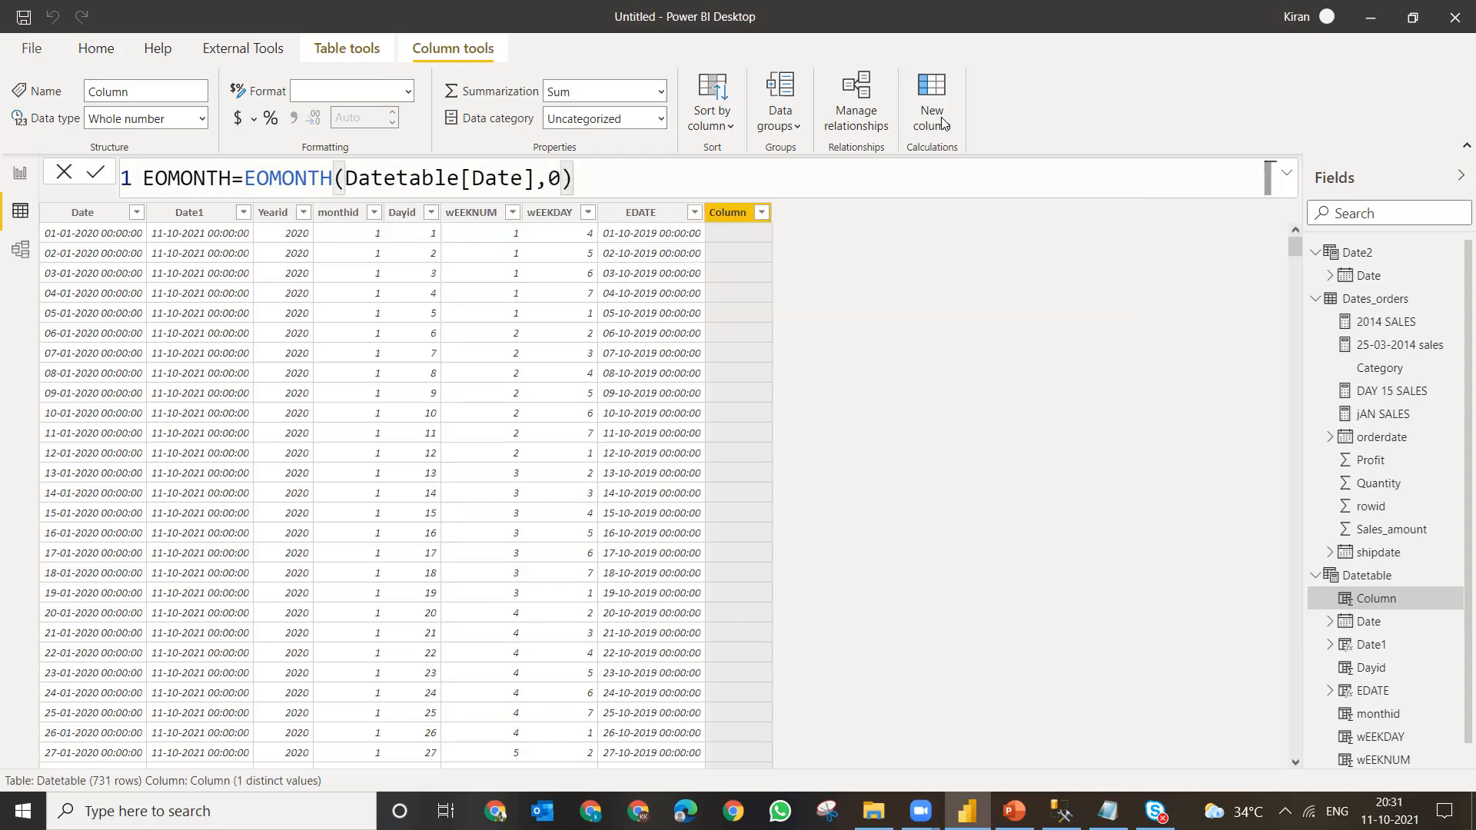
key(Return)
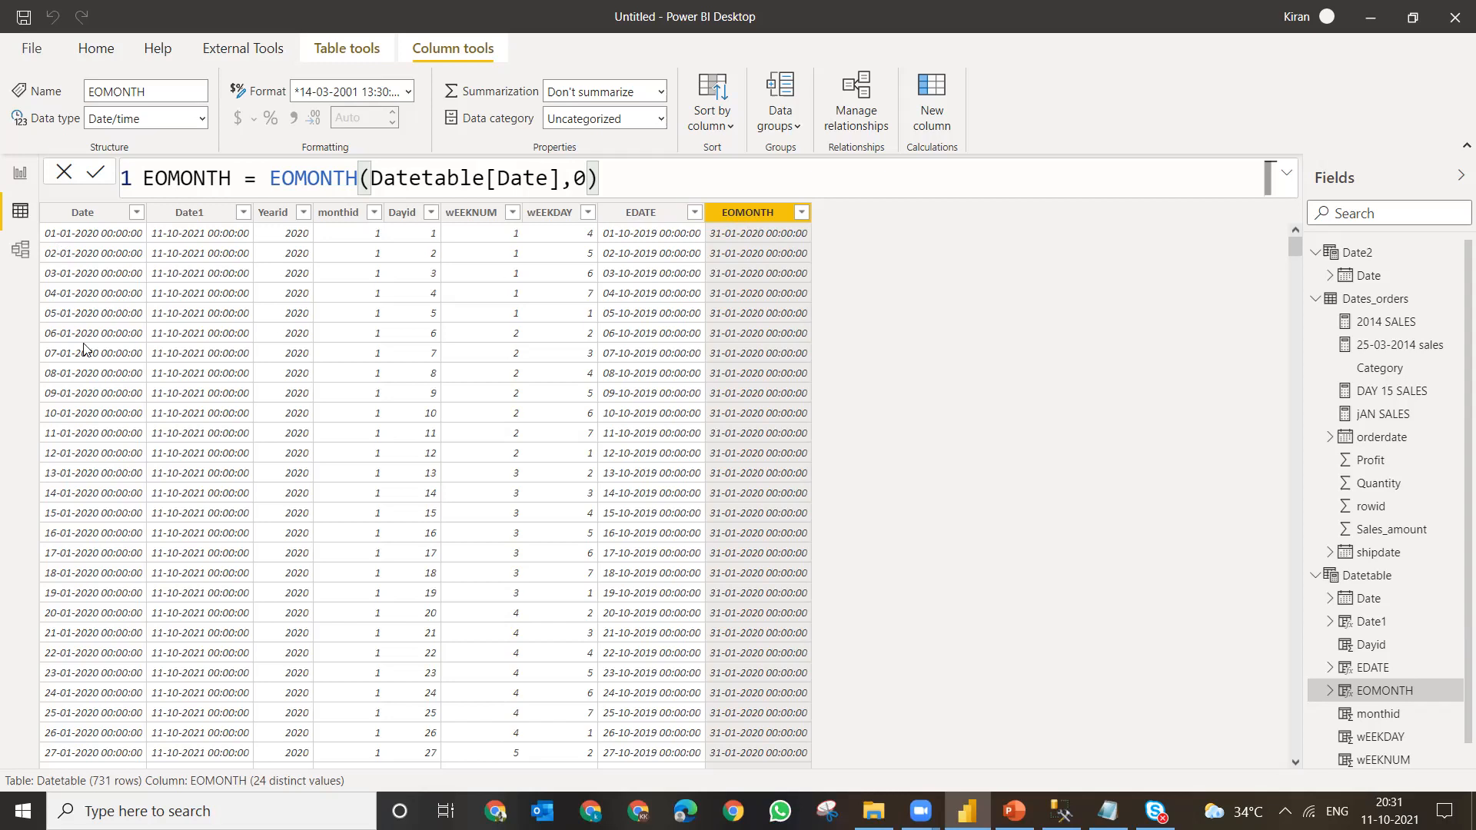
mouse_move(1295, 246)
mouse_down()
mouse_move(1310, 283)
mouse_move(1291, 245)
mouse_up()
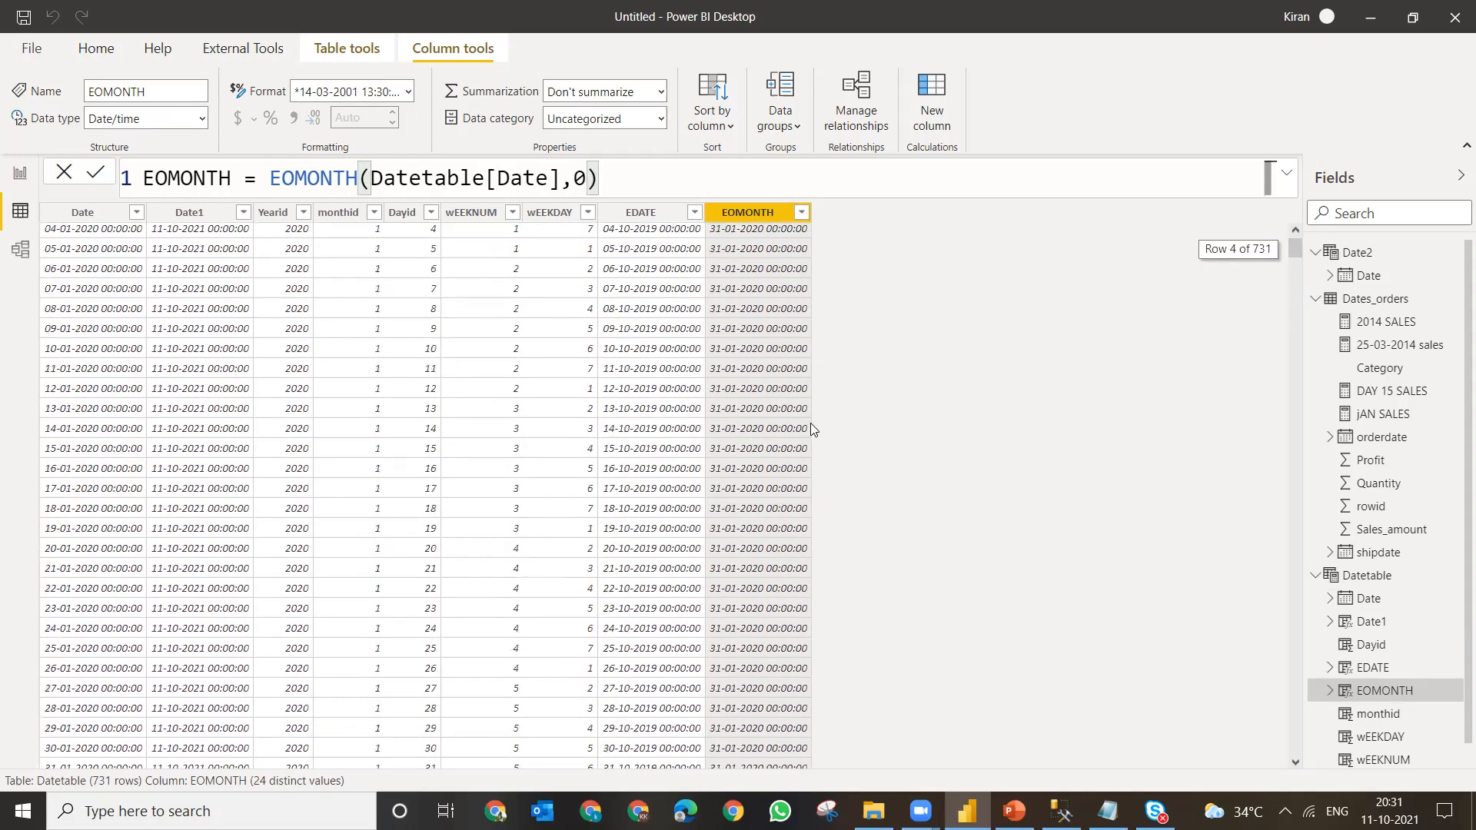
drag(1300, 244, 1299, 283)
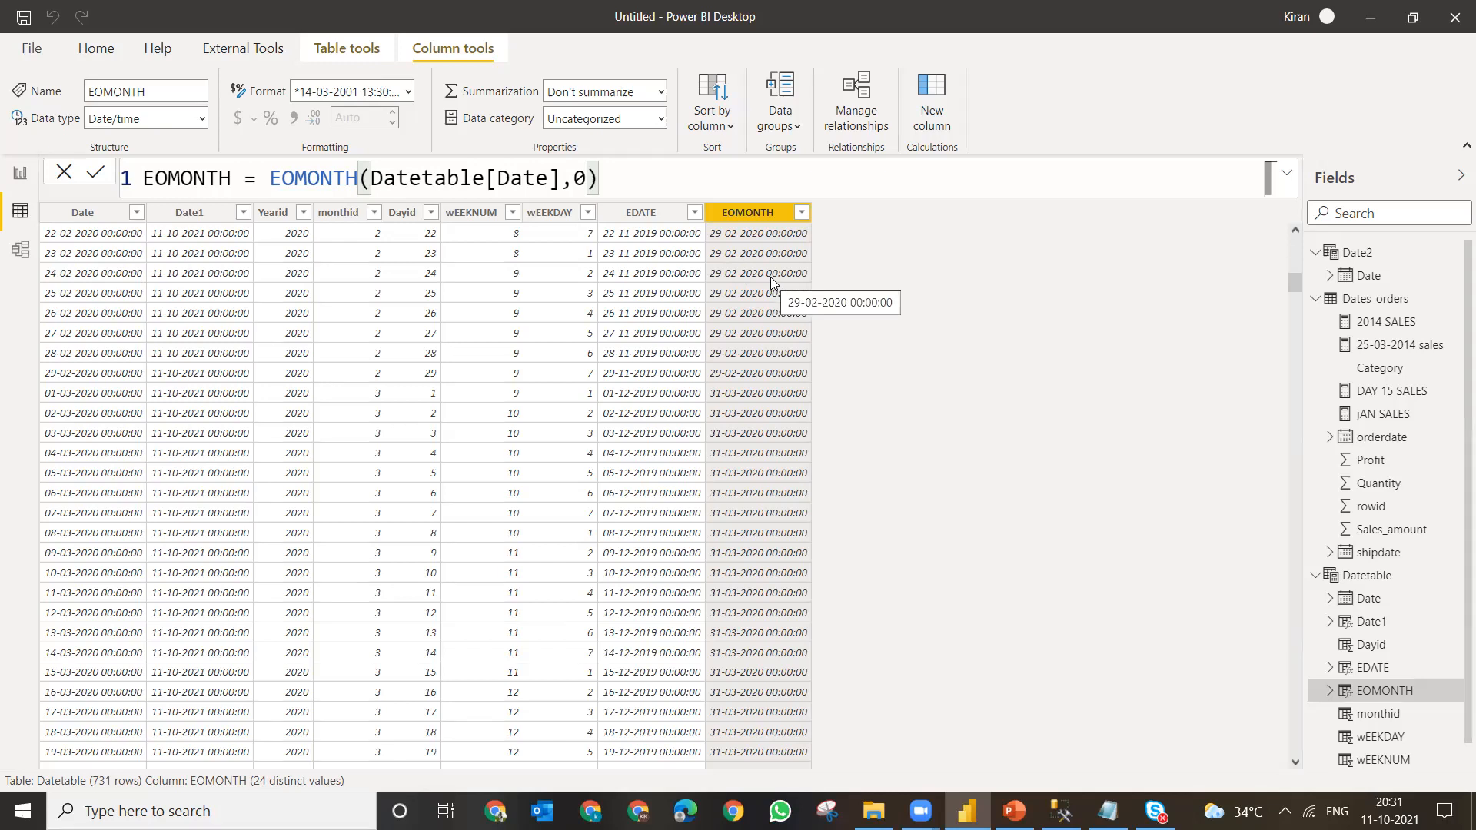
- Try month offsets of -1 and 1 in the EOMONTH column formula, committing each one
key(BackSpace)
text(-1)
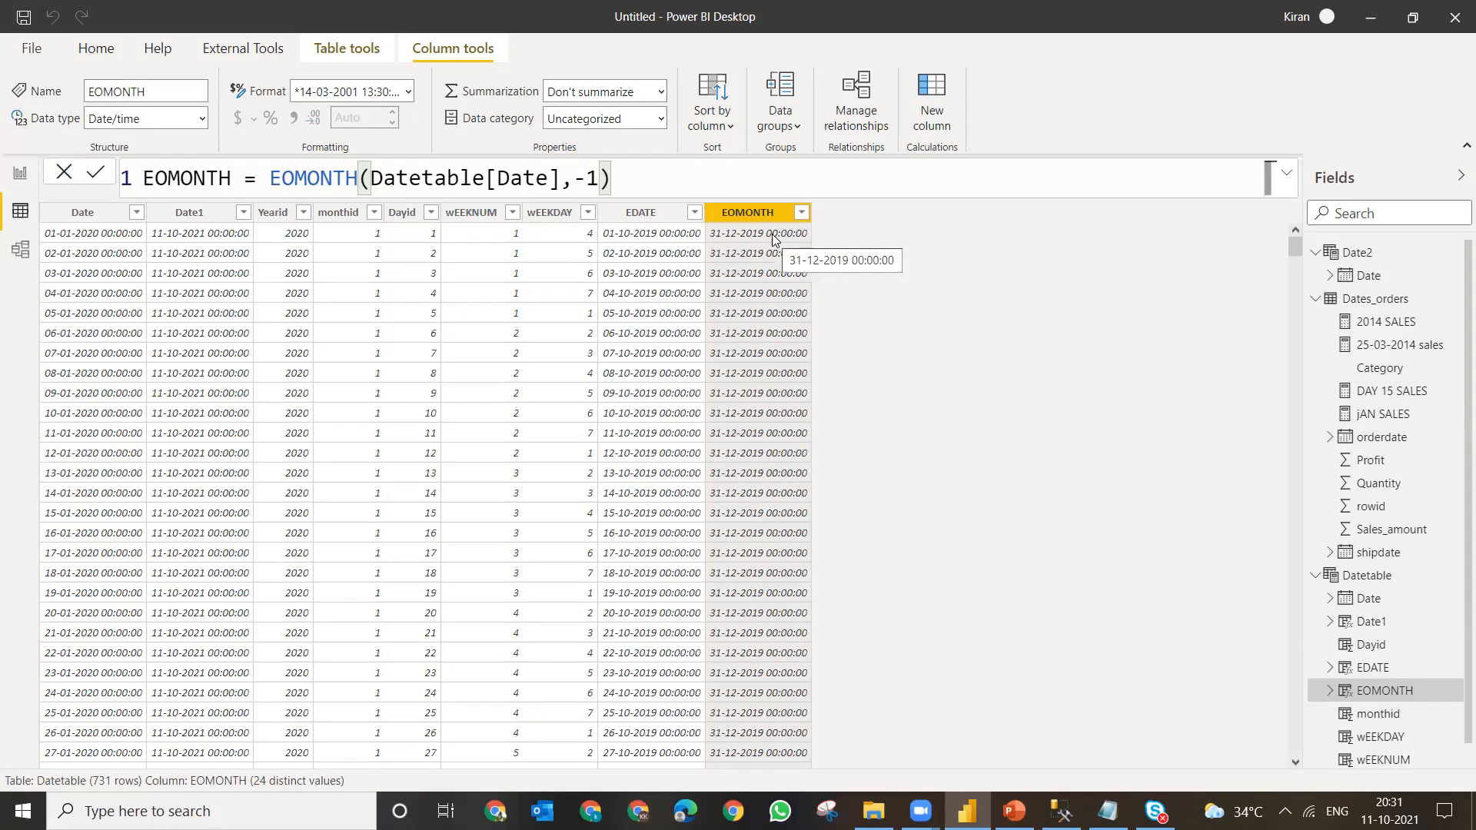
click(598, 177)
key(BackSpace)
key(BackSpace)
text(1)
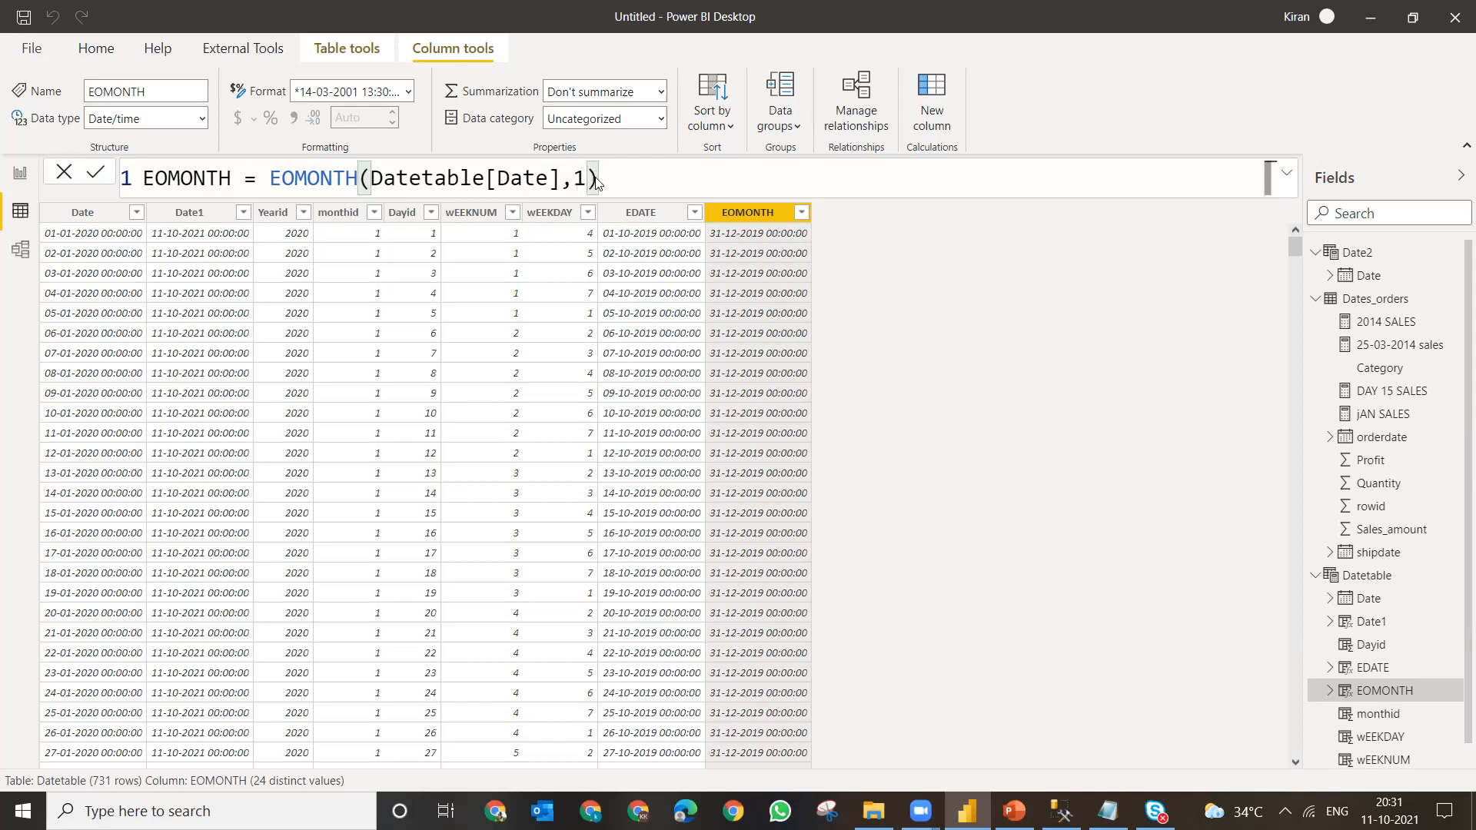
key(Return)
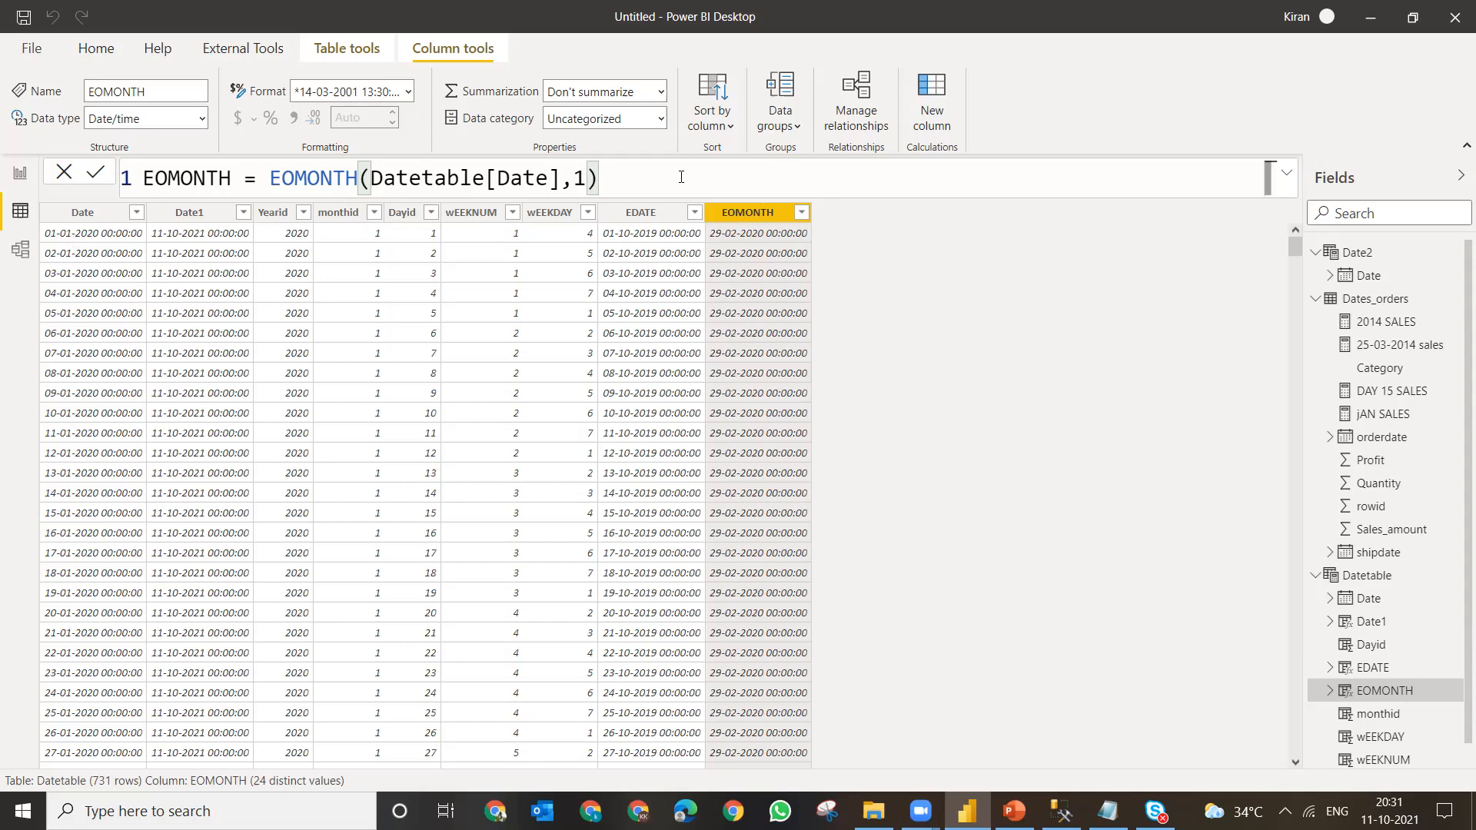
- Set the months argument of the EOMONTH column formula to 2 and commit it
key(BackSpace)
text(2)
key(Return)
- Copy the whole EOMONTH formula and paste it in Notepad under the "10) EMONTH" heading
key(ctrl+a)
key(ctrl+c)
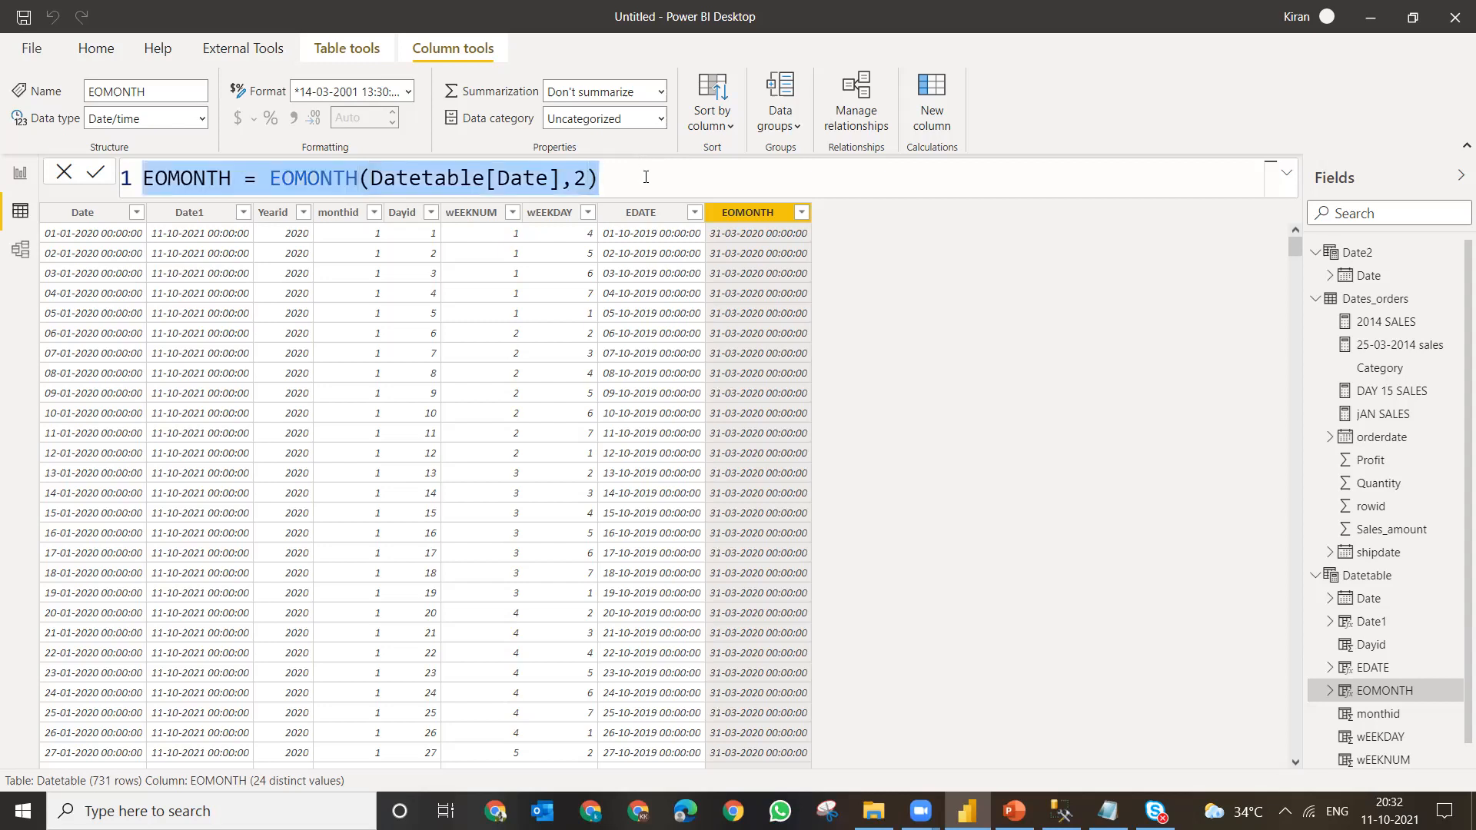
mouse_move(1108, 811)
click(1083, 722)
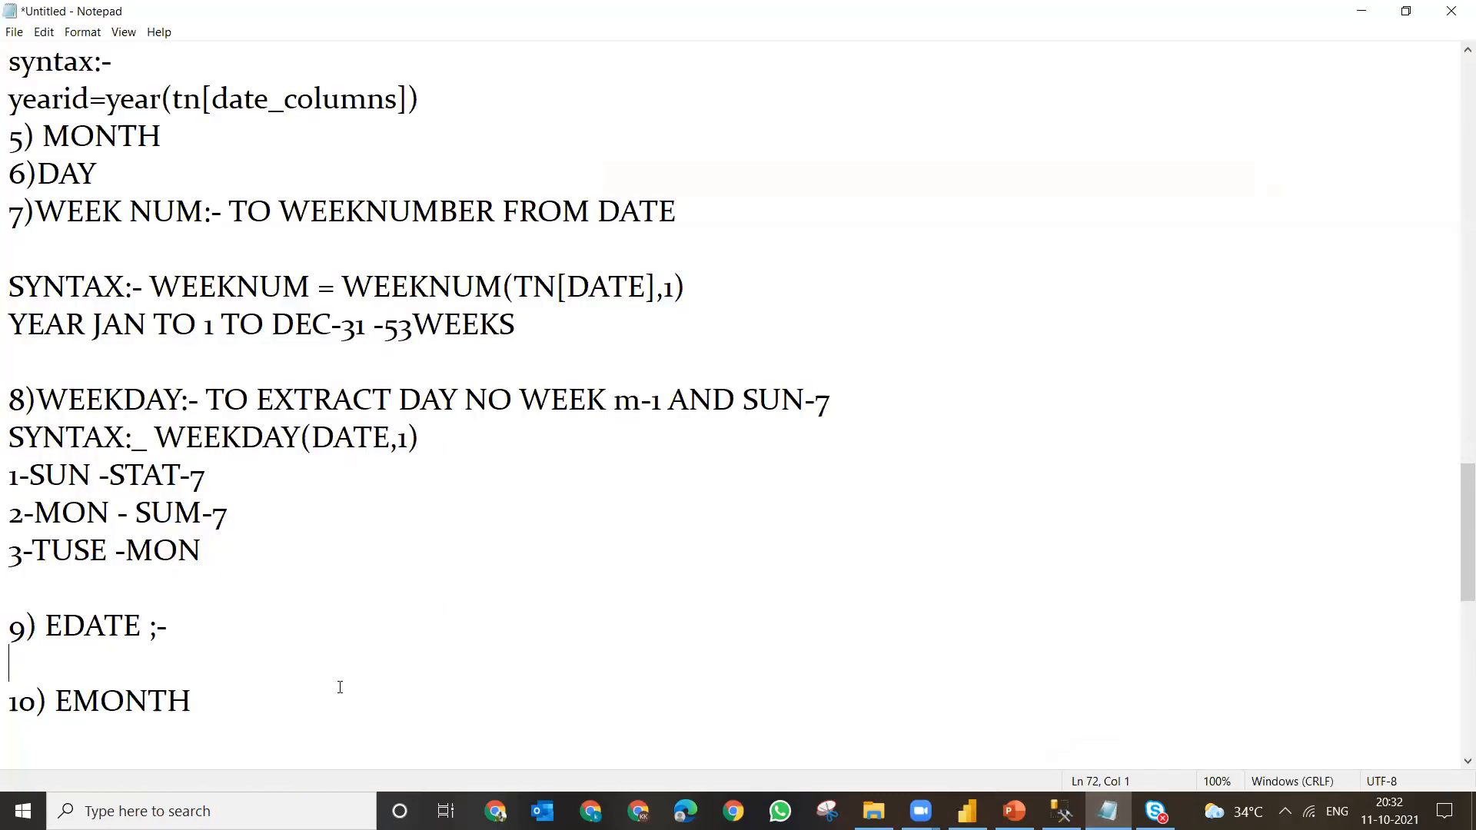
click(235, 721)
key(ctrl+v)
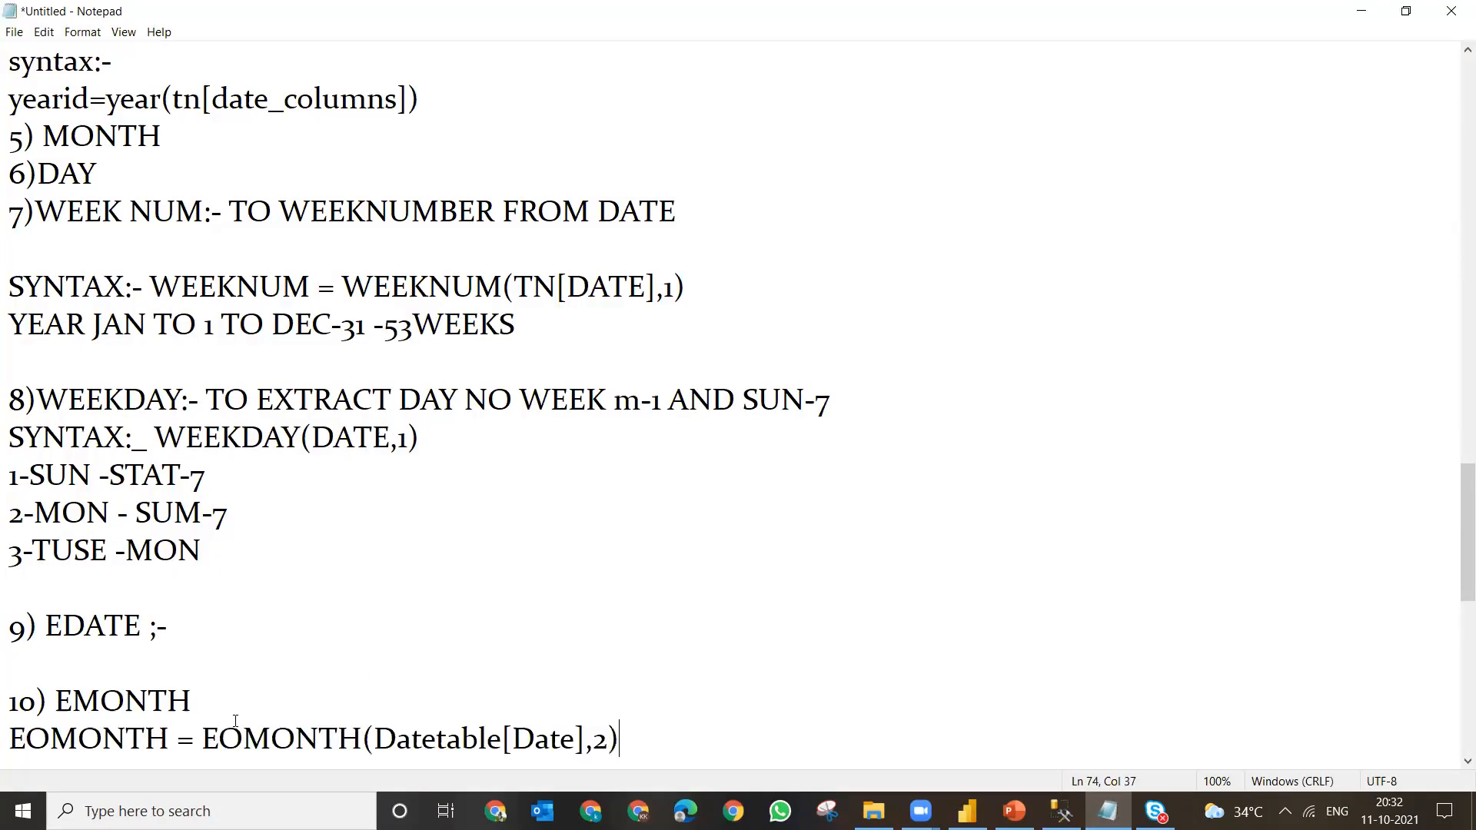
- Change the pasted formula's months argument to 0 and append the note "---END OF DATE THISMONTH"
click(595, 743)
key(Delete)
text(o---END )
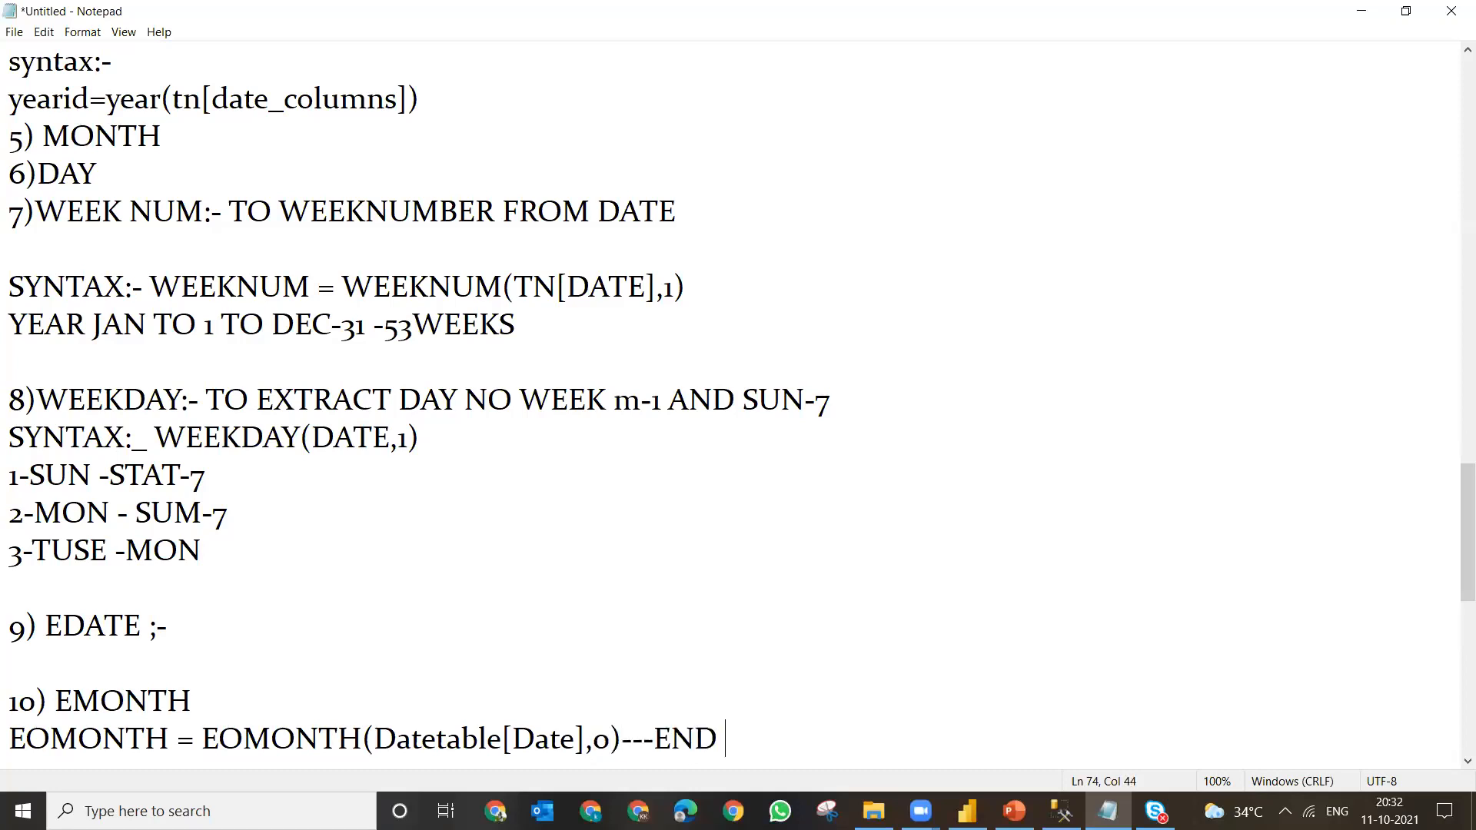
text(OF THIS)
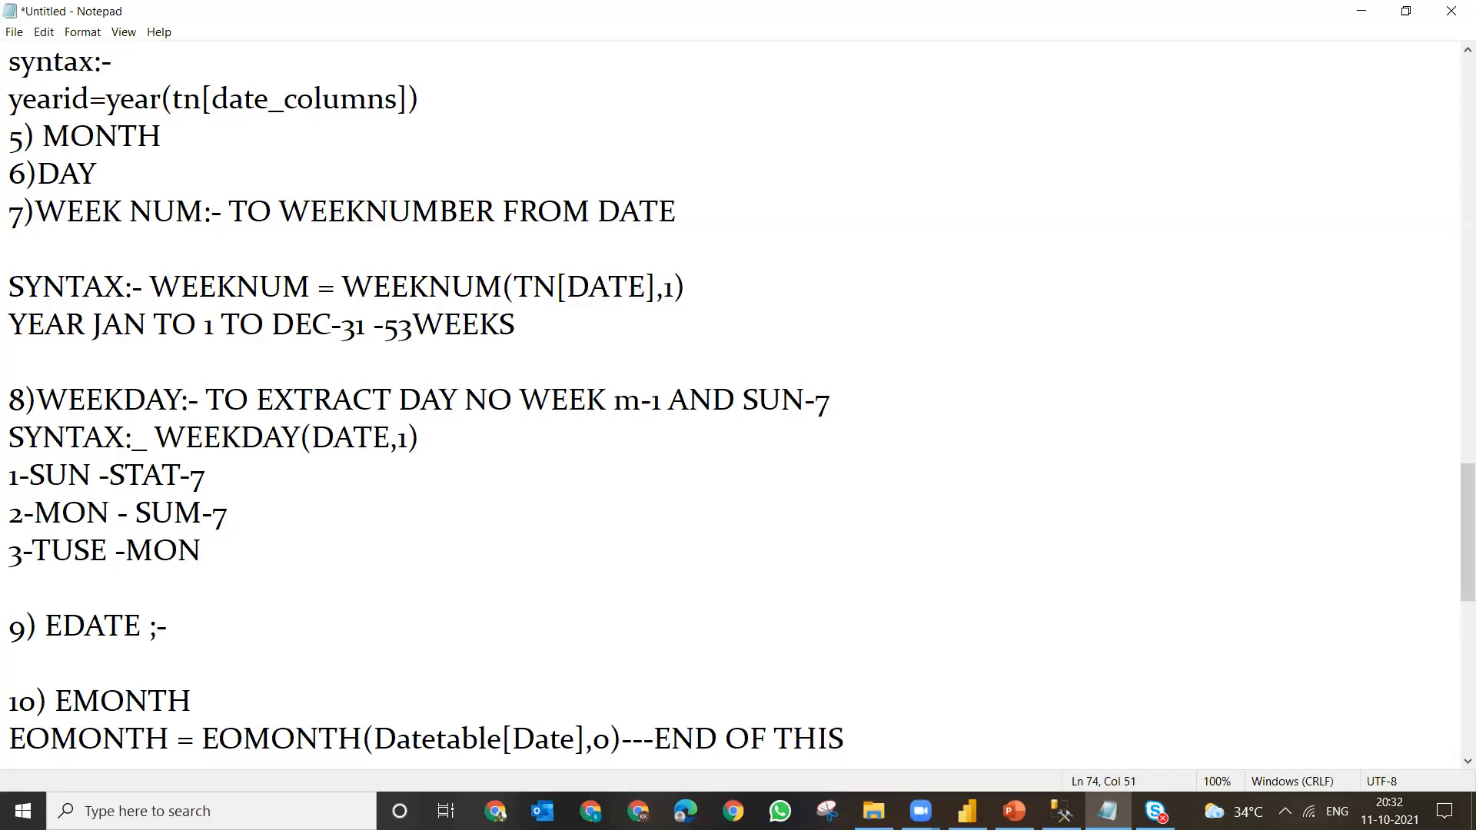
text(MONTH)
key(ctrl+Left)
key(ctrl+Left)
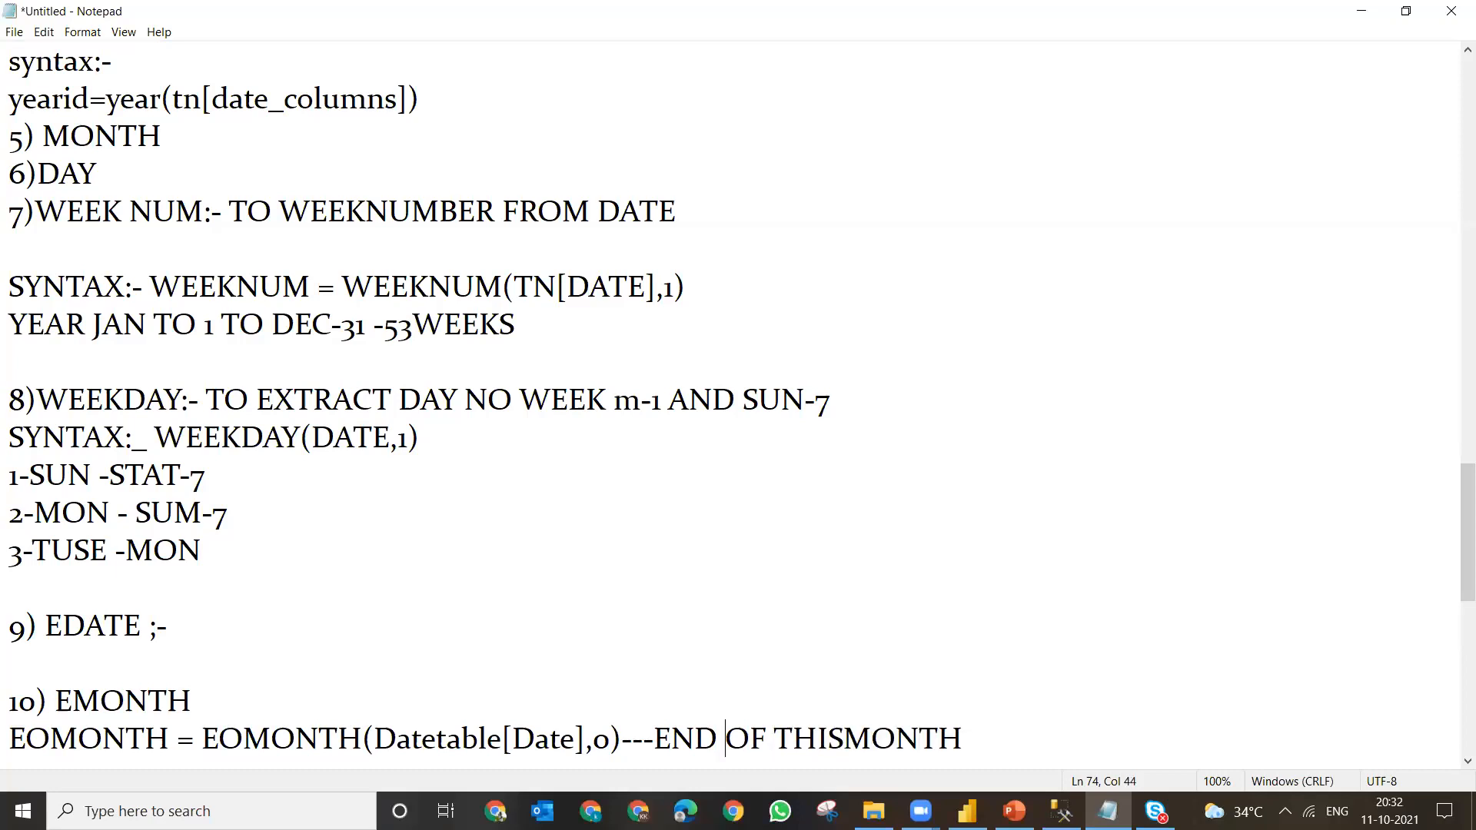
key(ctrl+Right)
text(DATE)
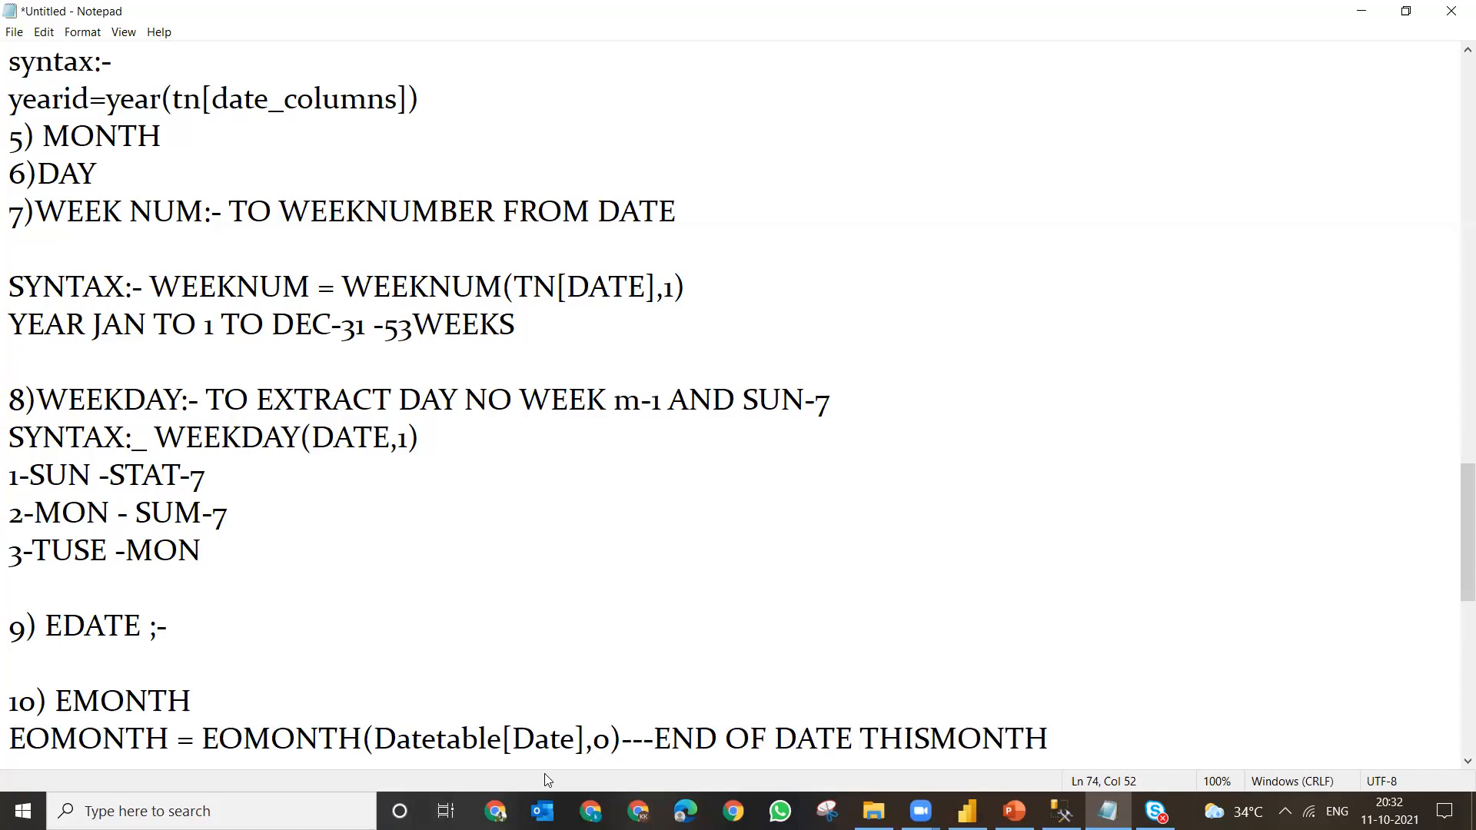
- Duplicate the formula EOMONTH = EOMONTH(Datetable[Date],0), without its note, onto a new line below
click(620, 737)
key(shift+Home)
key(ctrl+c)
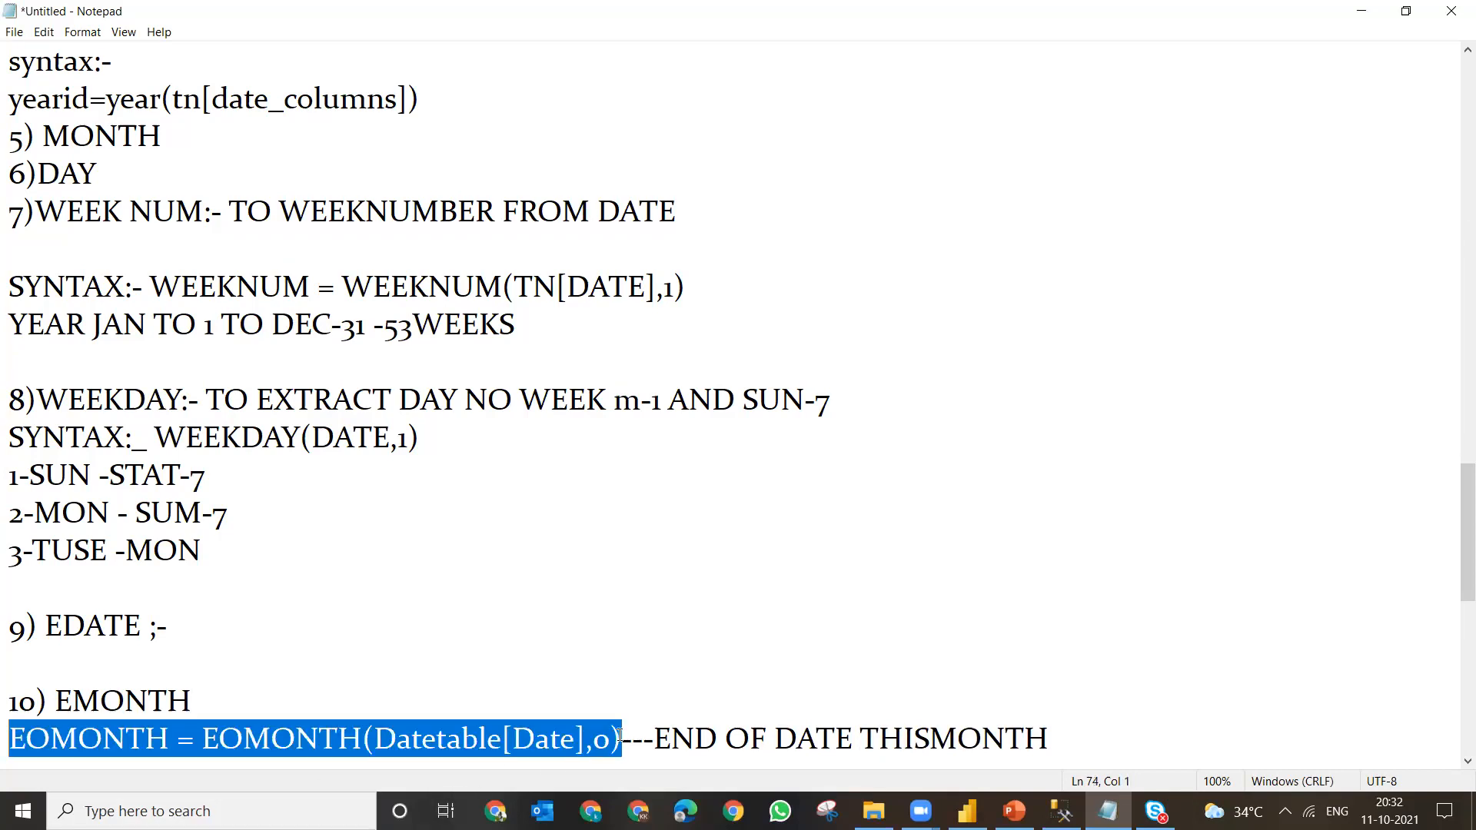
click(1061, 757)
key(Return)
key(ctrl+v)
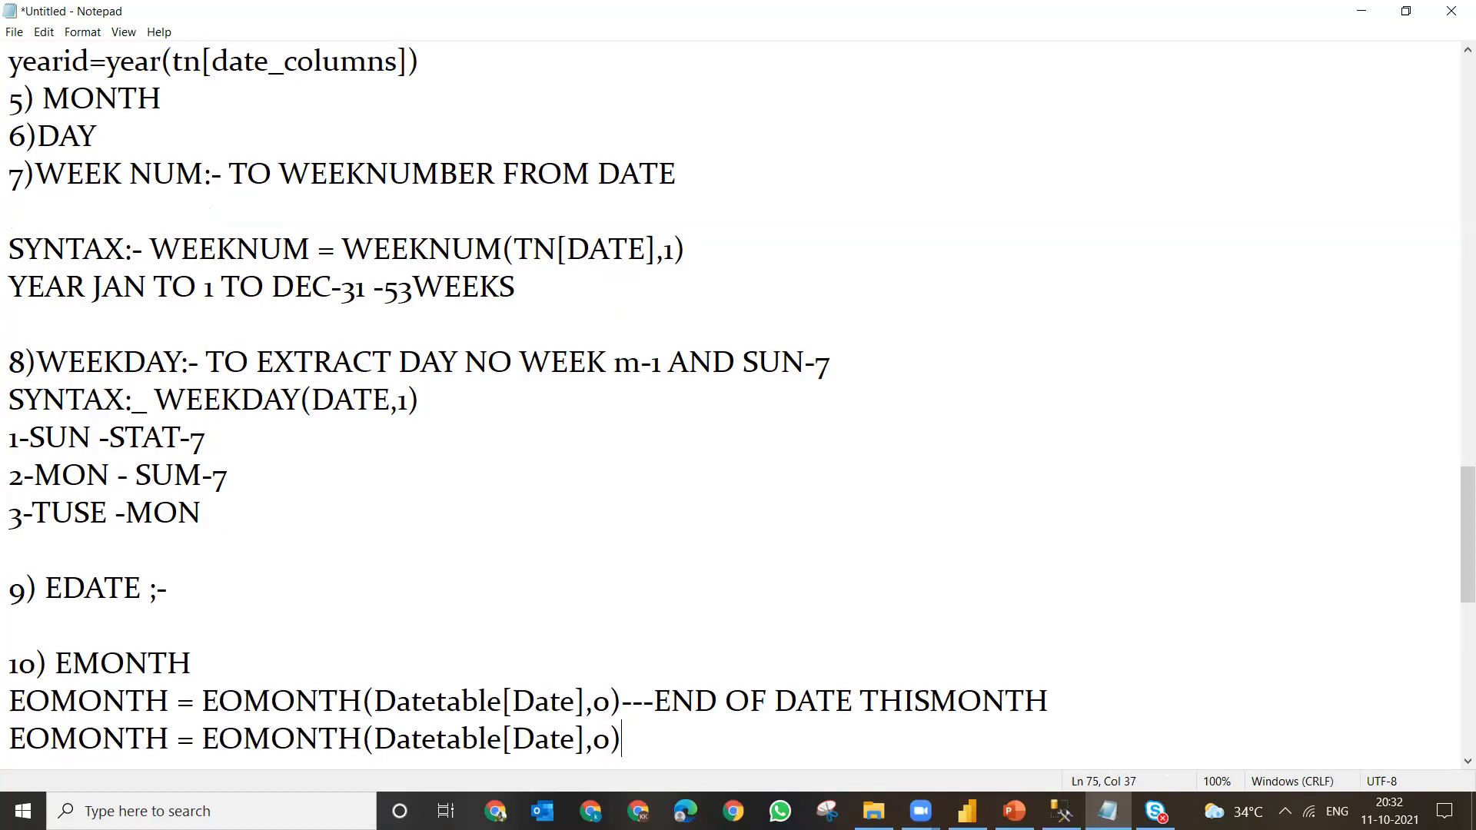
- Set the second formula's months argument to -1 and append "--" plus a copy of the note "END OF DATE THISMONTH"
click(612, 743)
key(BackSpace)
text(-1)
click(655, 731)
text(--)
drag(658, 706, 1104, 699)
key(ctrl+c)
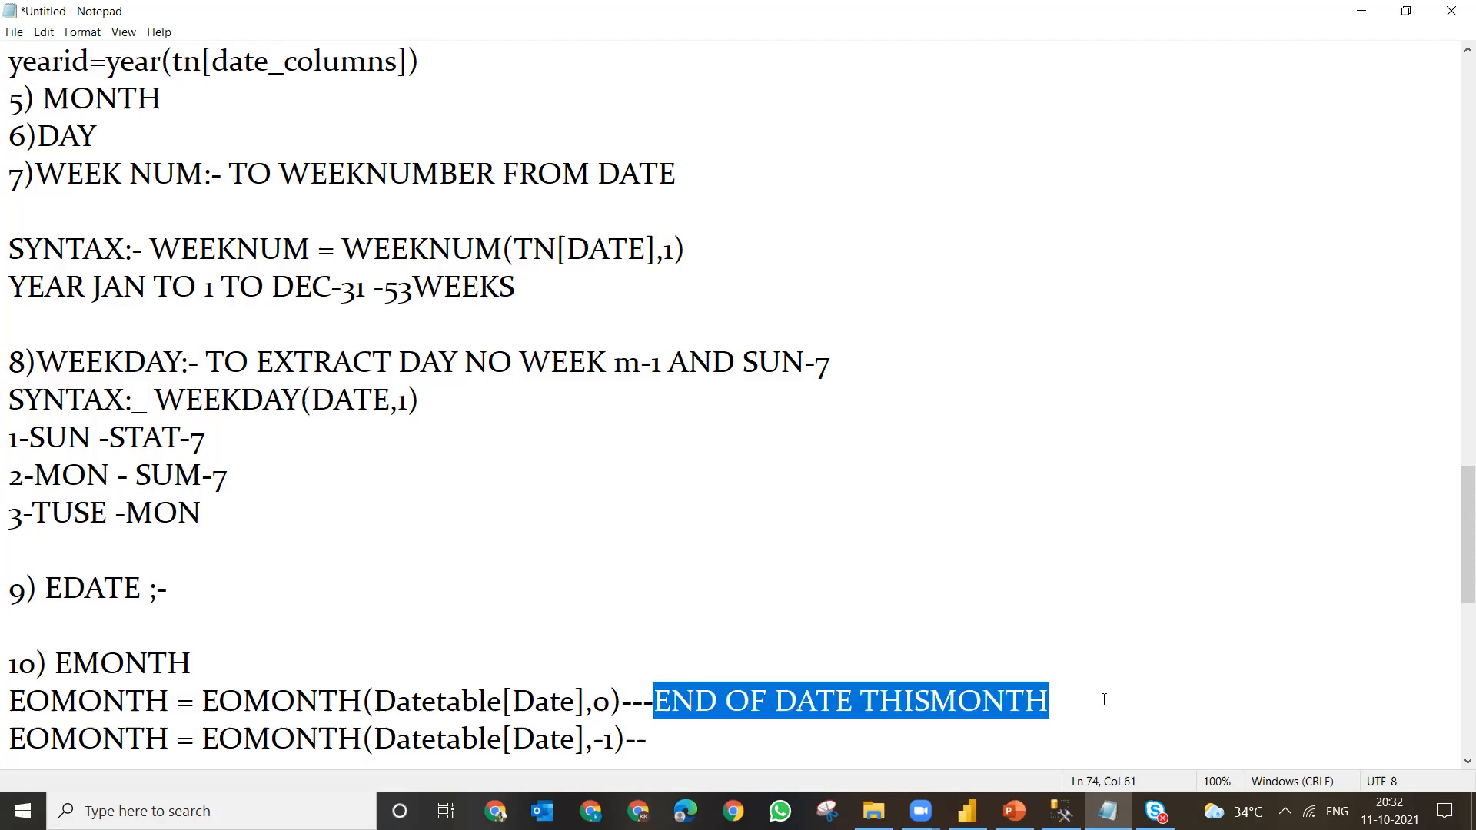
click(758, 742)
key(ctrl+v)
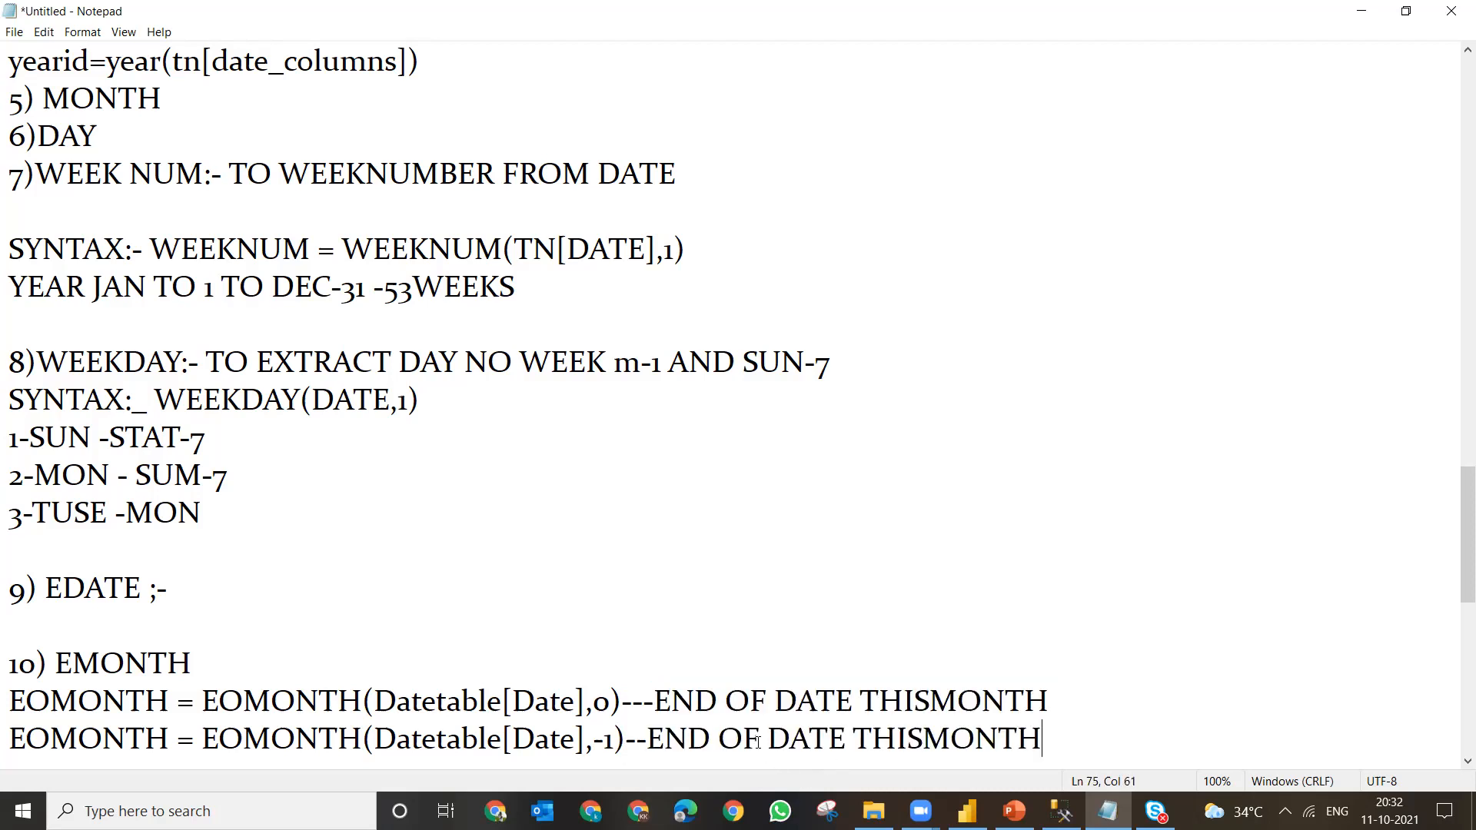
- Reword the end of the -1 formula's note from THISMONTH to "LAST MONTH"
double_click(882, 738)
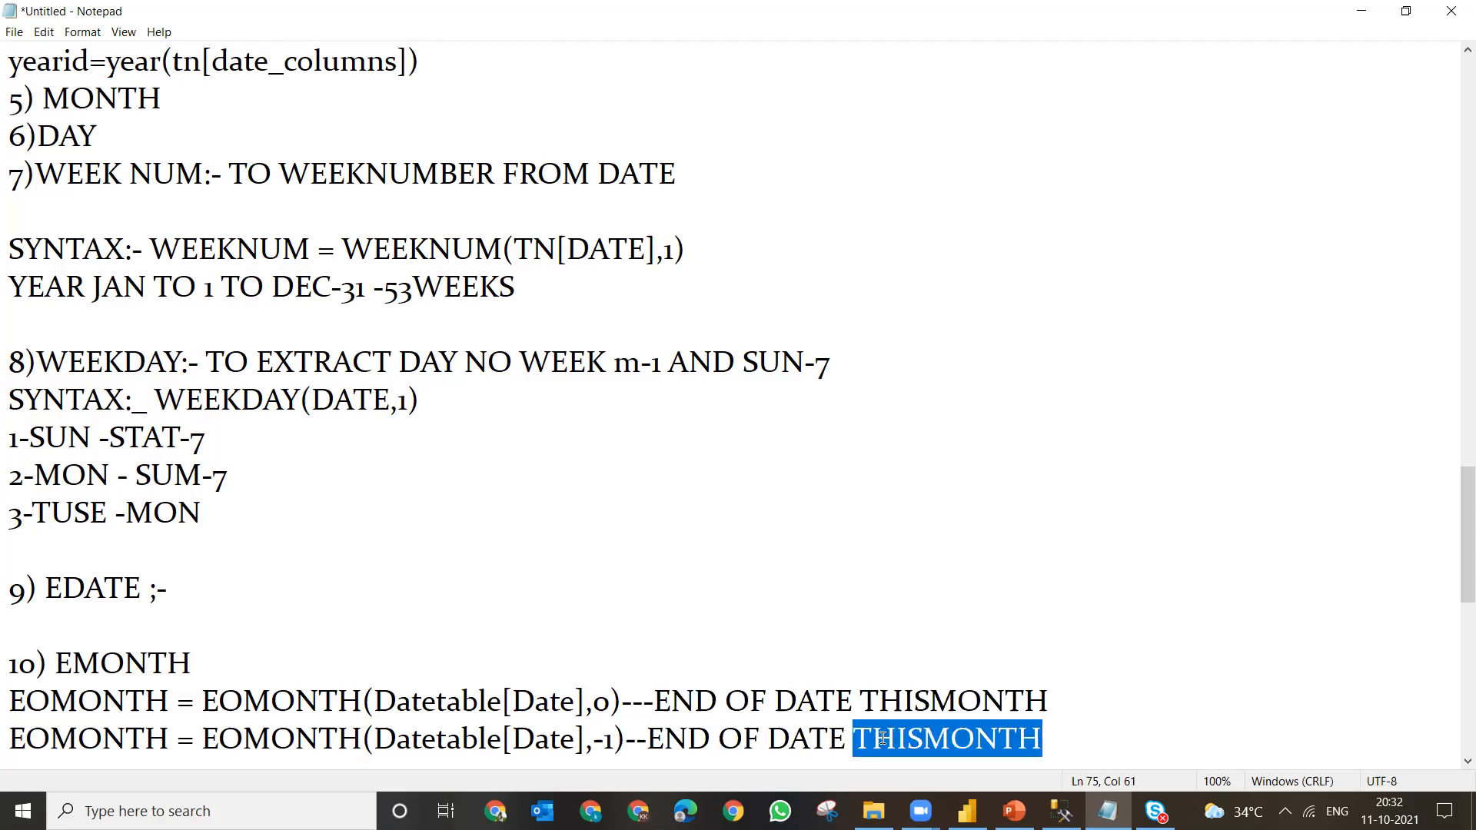
key(Left)
key(Delete)
key(Delete)
key(Delete)
key(Delete)
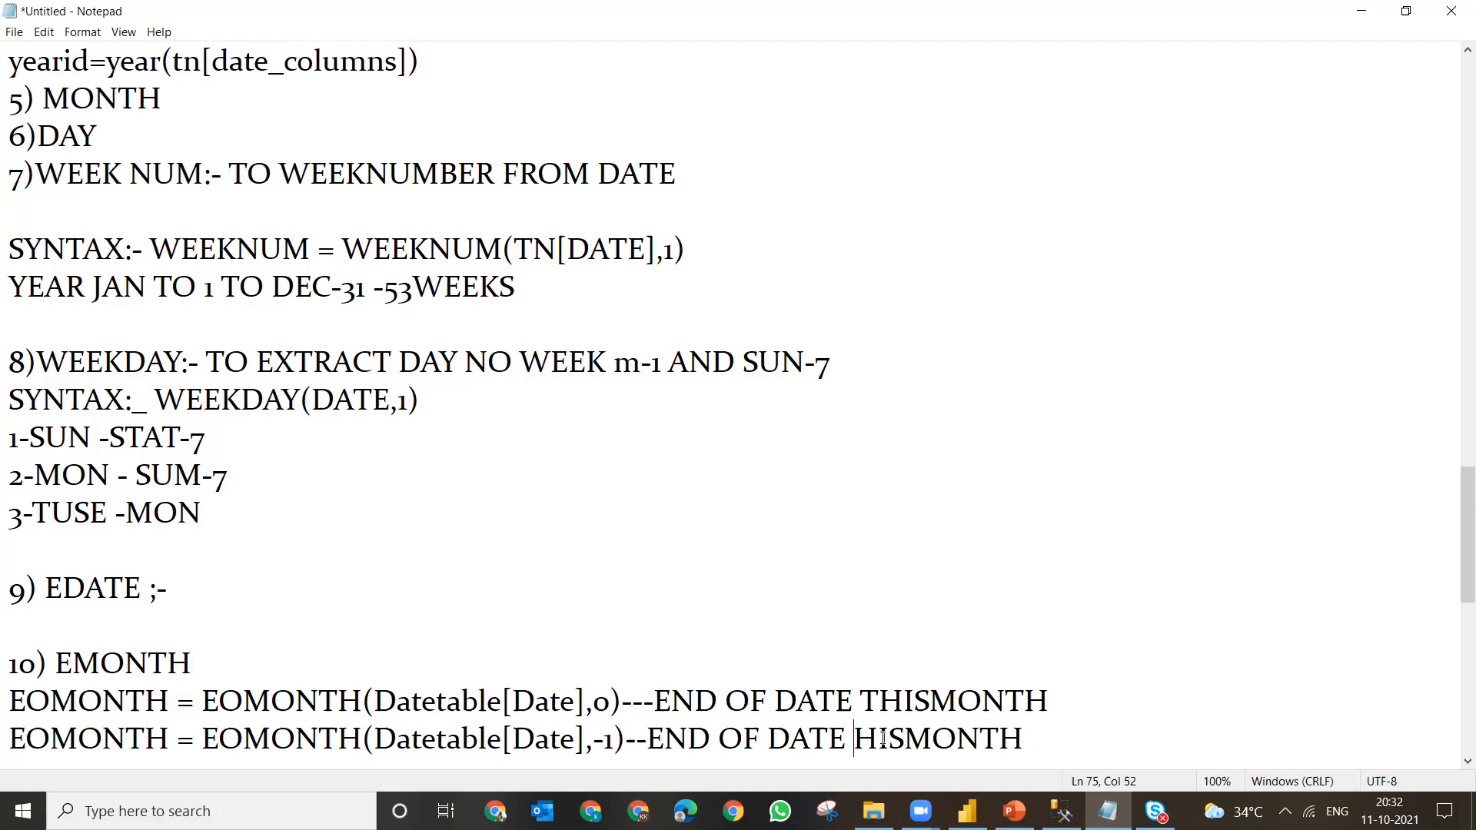
text(LAST)
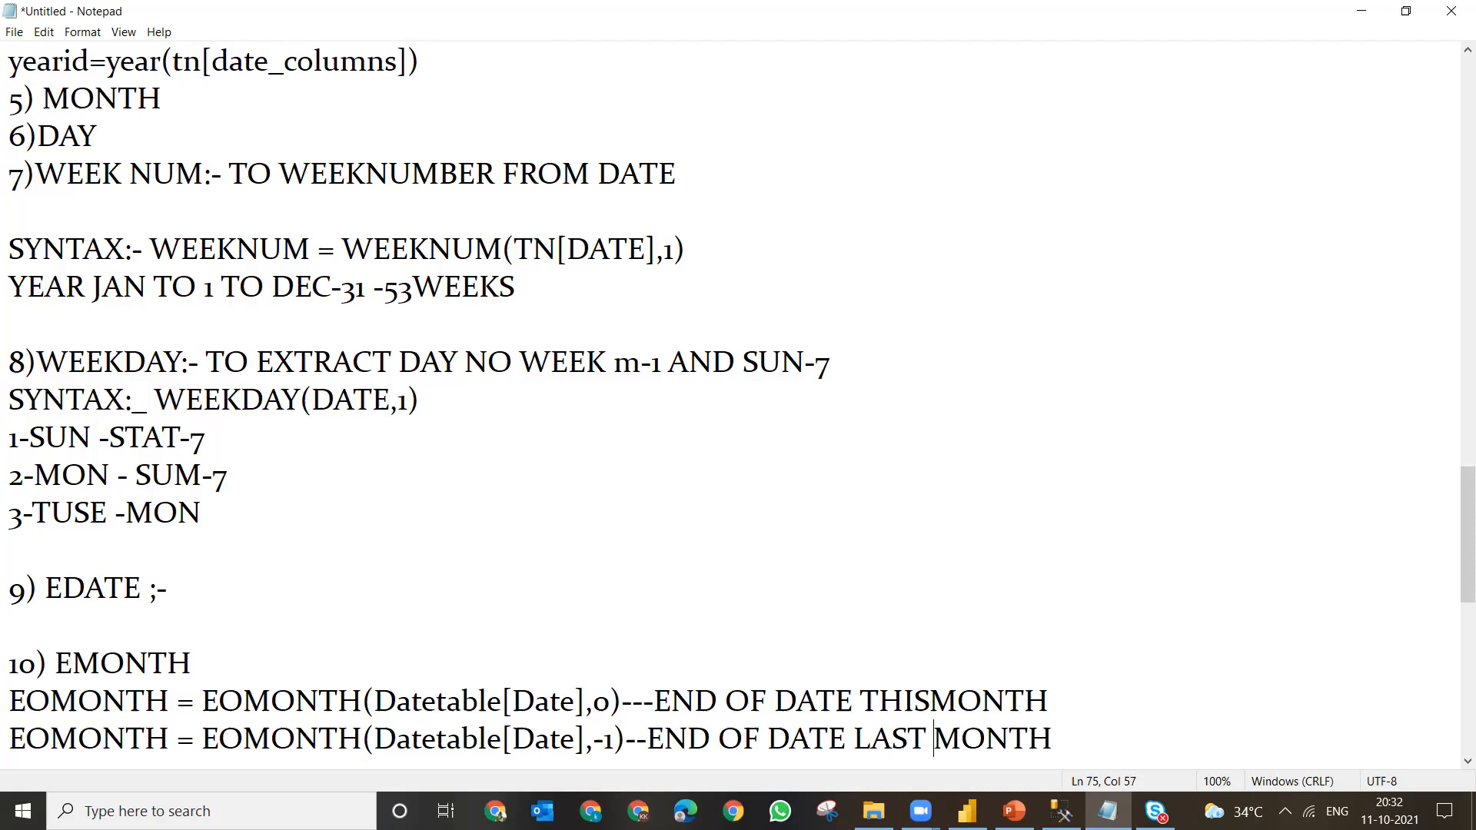
- Duplicate the complete -1 EOMONTH line, including its "END OF DATE LAST MONTH" note, onto a new line below
key(Return)
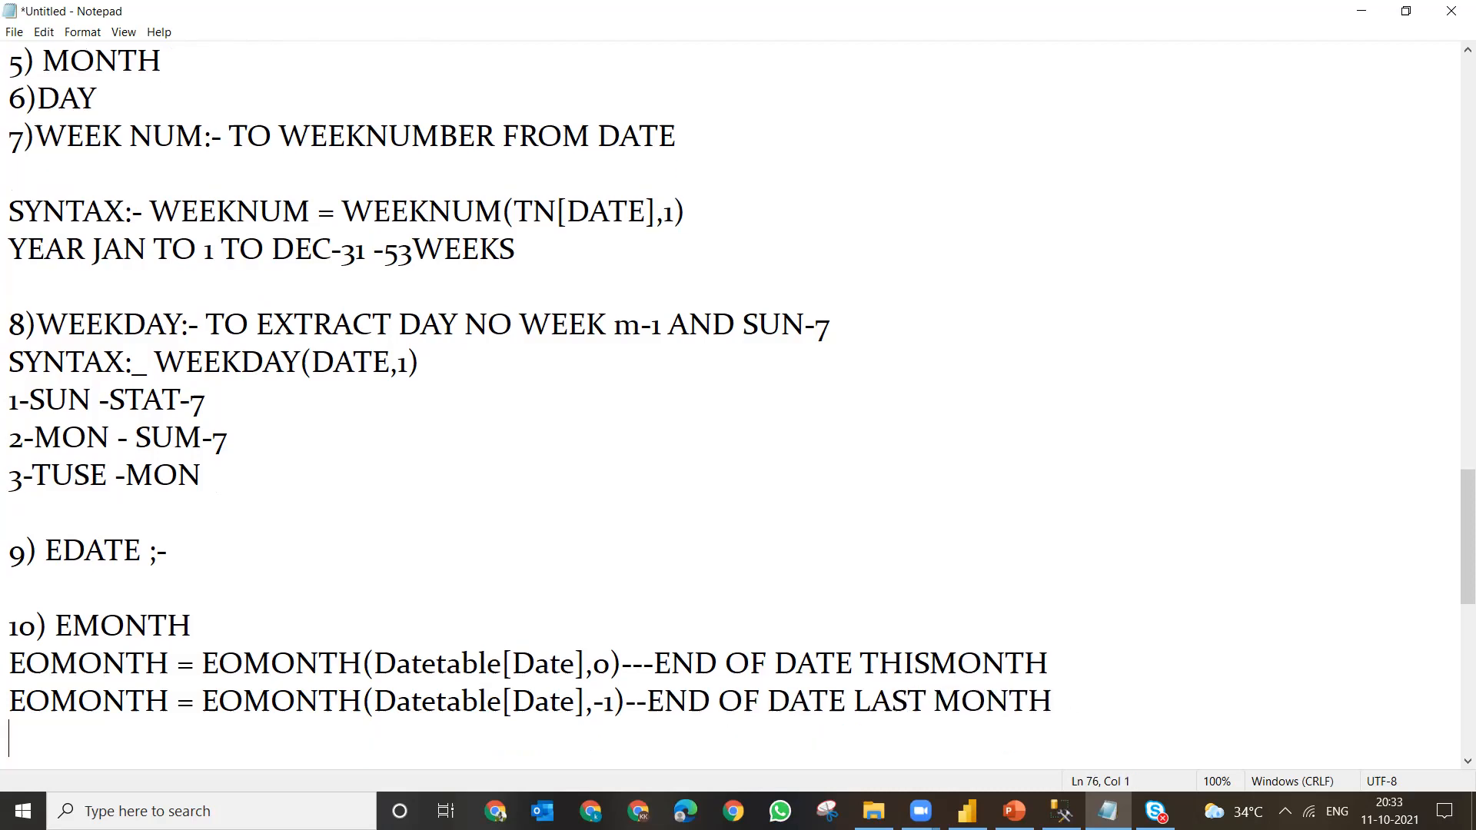
text(END OF DATE THISMONTH)
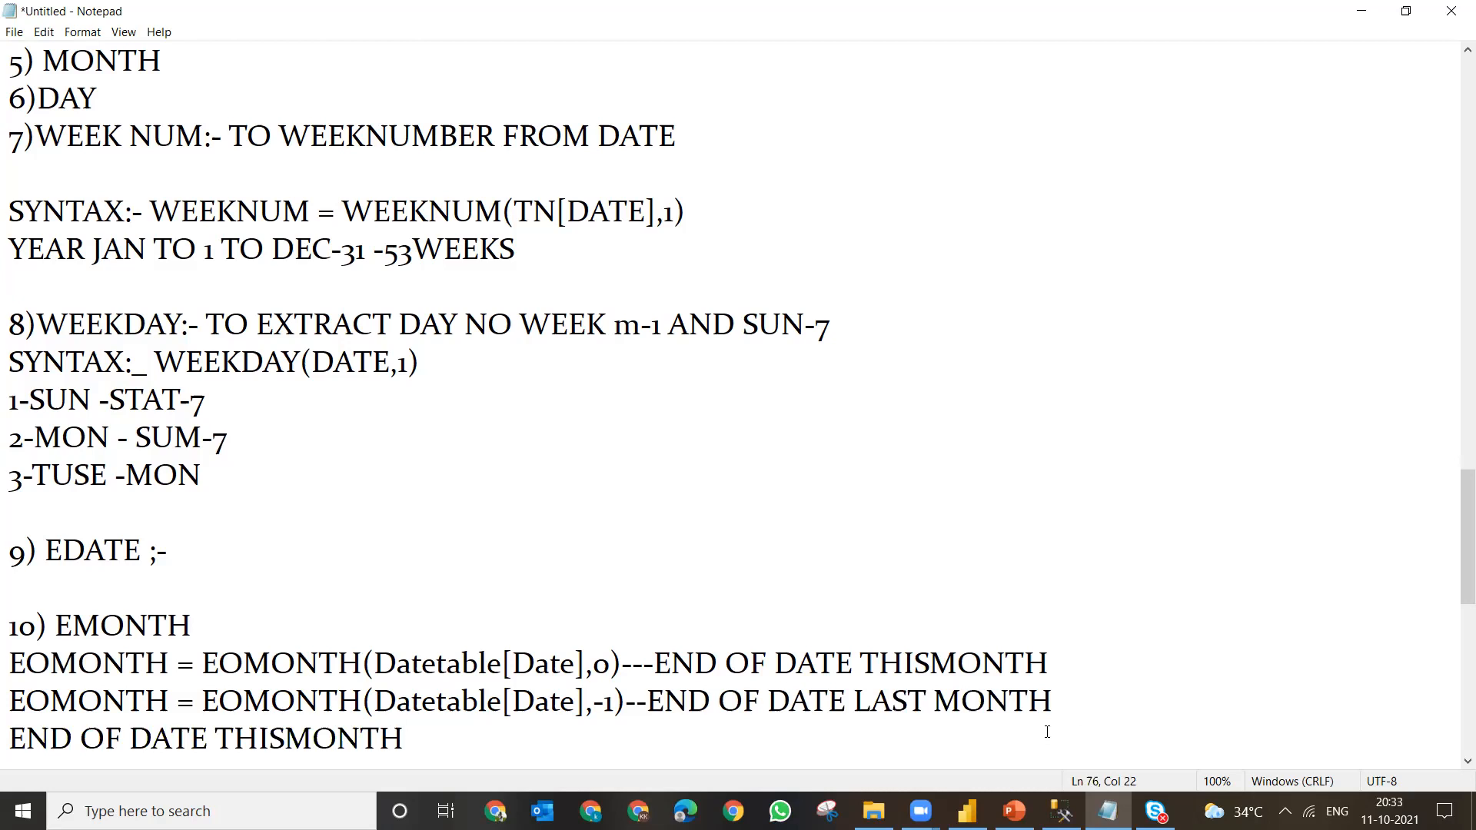
key(ctrl+z)
key(shift+Home)
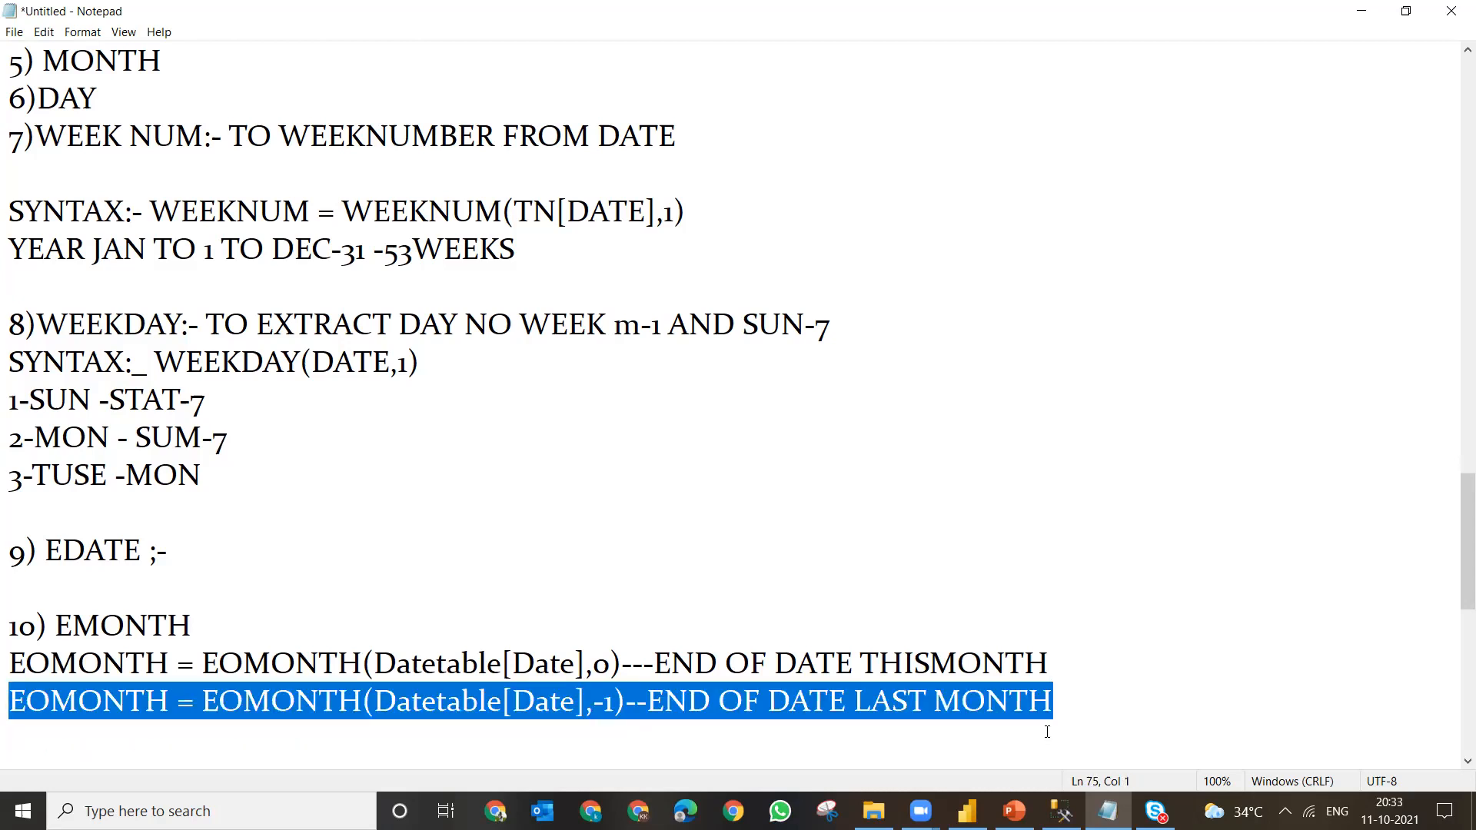
key(ctrl+c)
click(1047, 732)
key(ctrl+v)
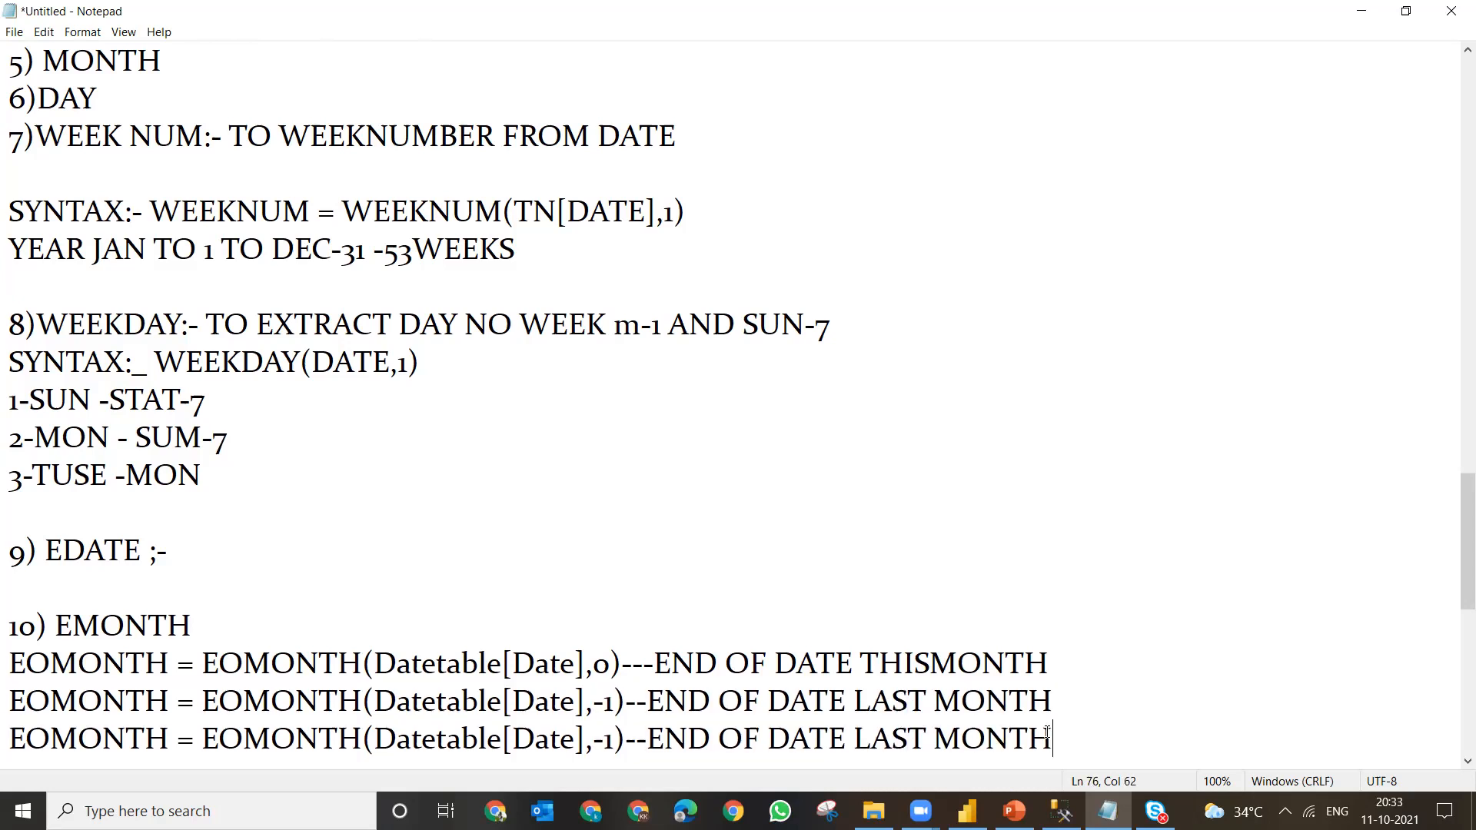
- Set the third EOMONTH formula's months argument to 1 and reword its note to "END OF DATE NEXT MONTH"
key(BackSpace)
key(BackSpace)
text(1)
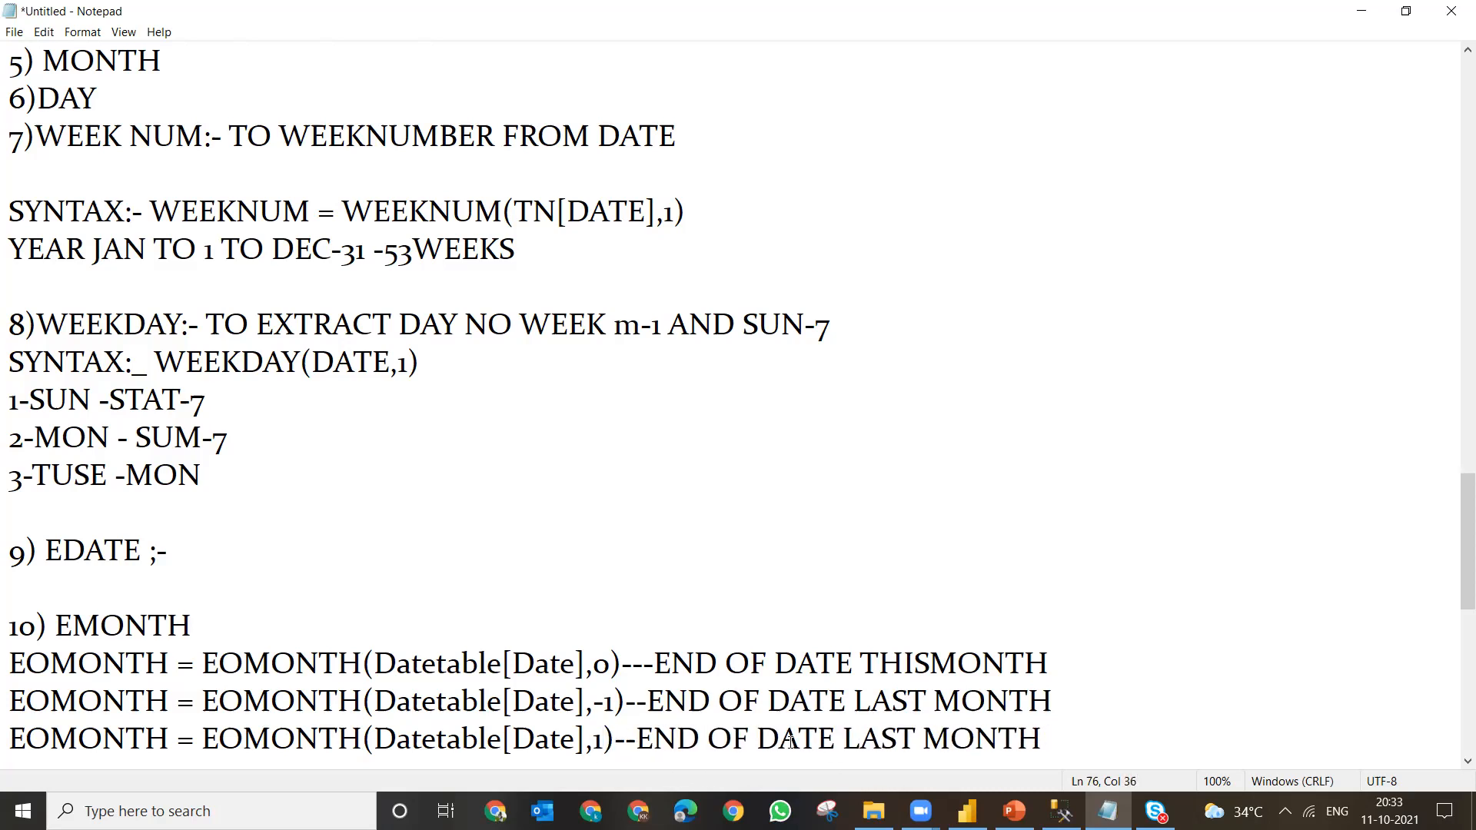
double_click(888, 740)
text(NEXT)
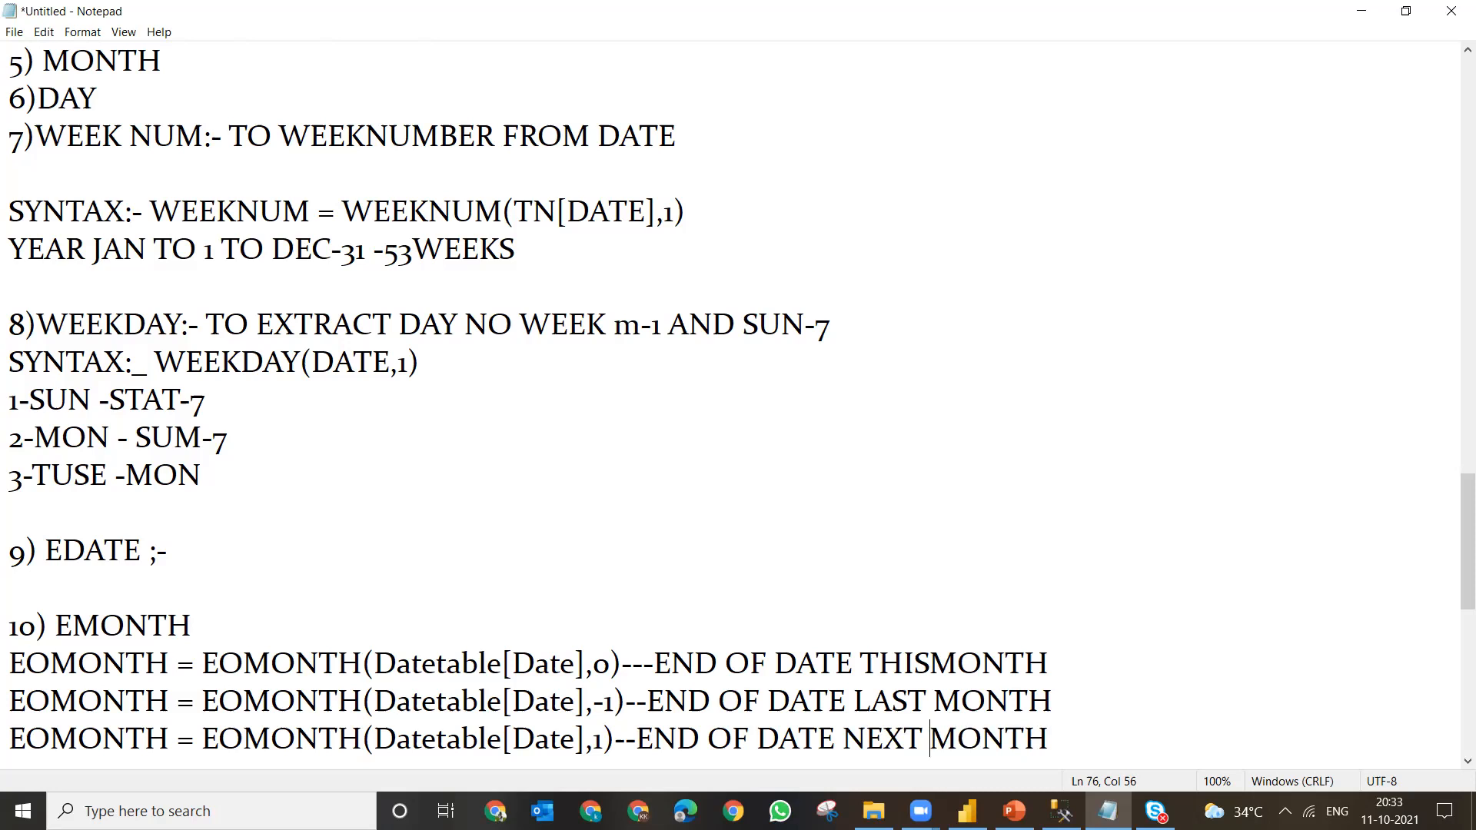
- Switch to Power BI and copy the full formula of Datetable's EDATE column
click(1061, 811)
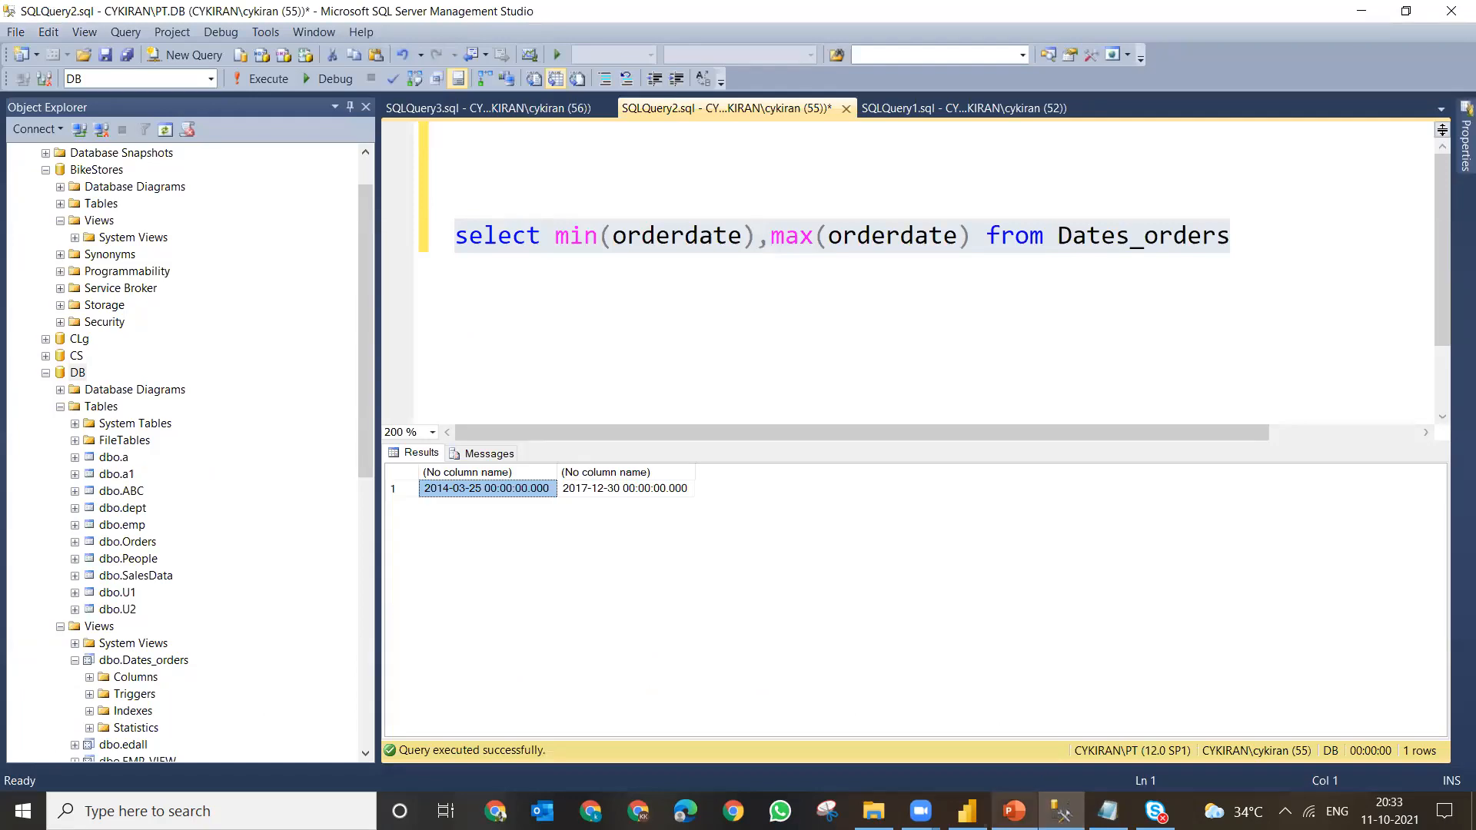
click(968, 811)
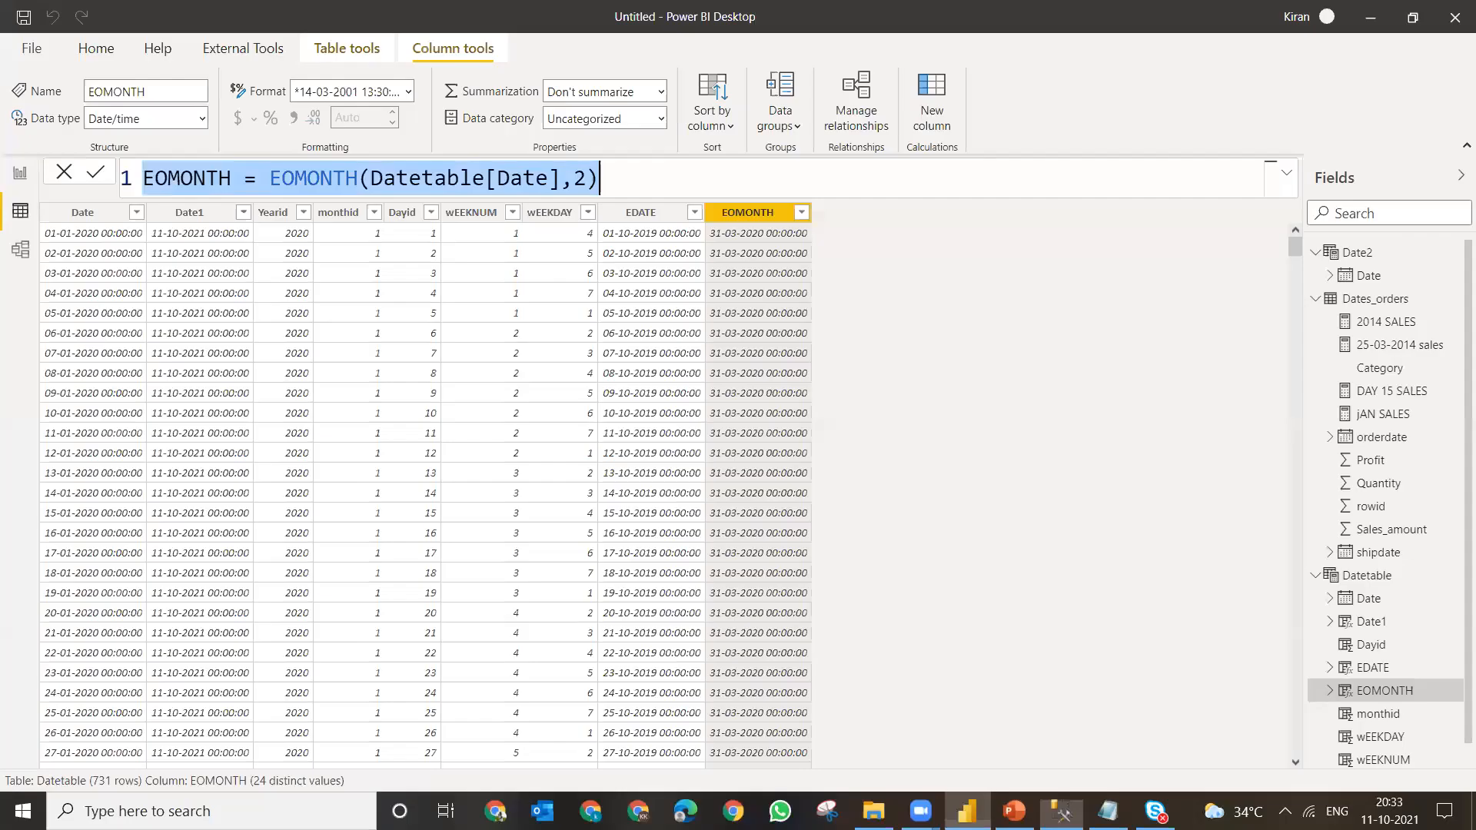
click(647, 213)
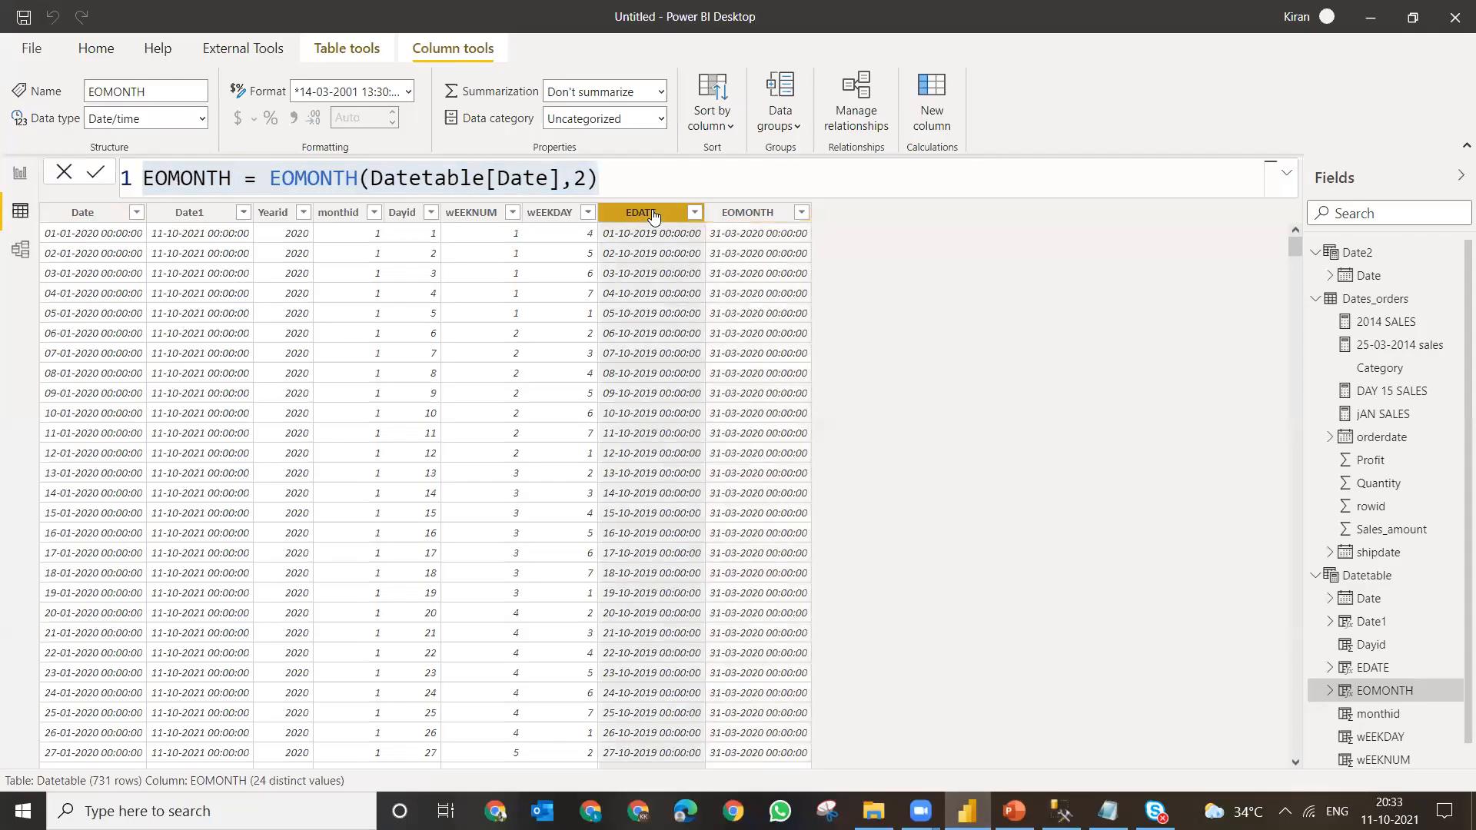
click(564, 167)
key(ctrl+a)
key(ctrl+c)
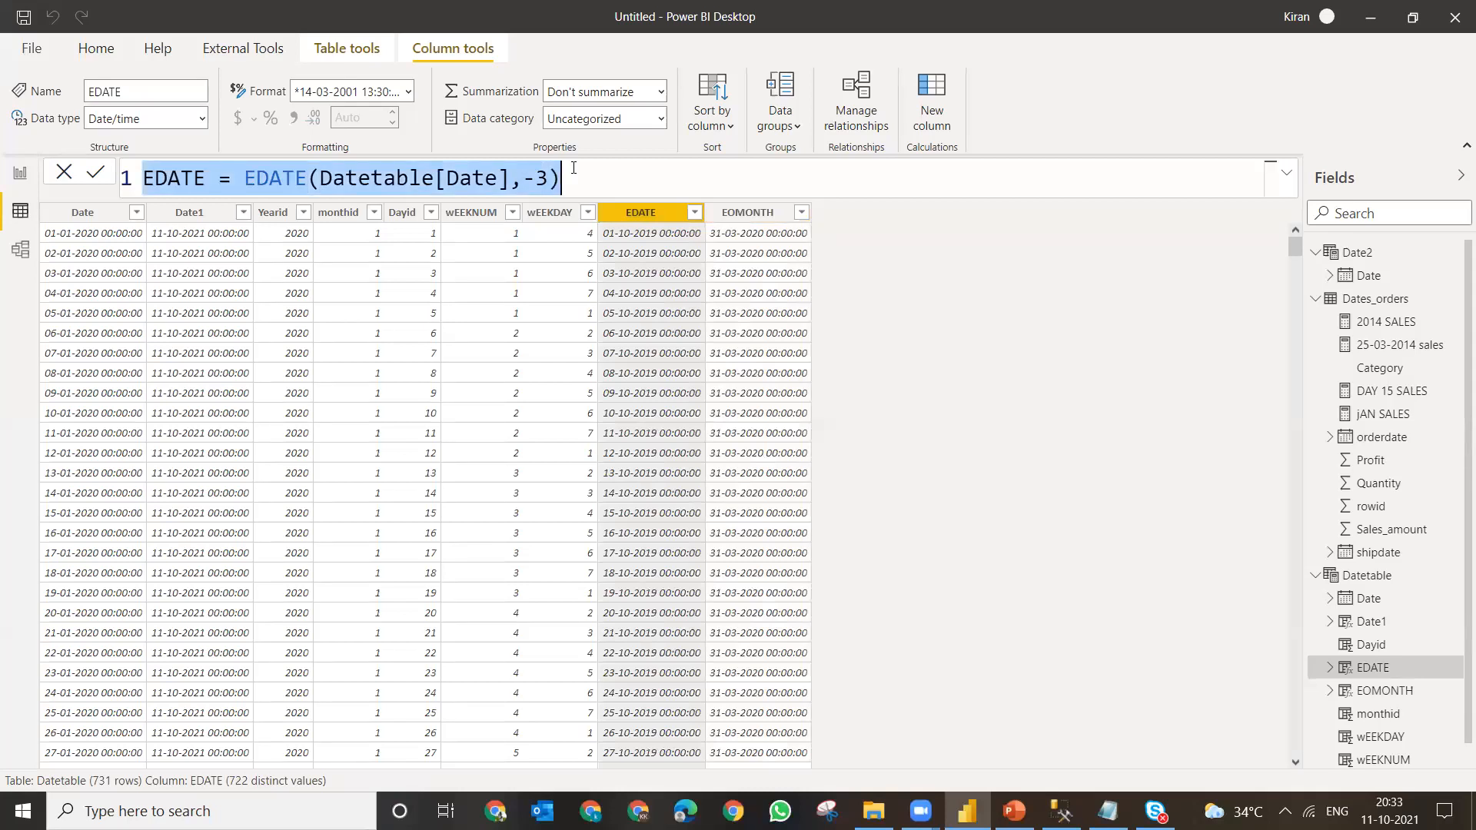
- Return to Notepad and paste the copied formula on the empty line beneath the "9) EDATE" heading
click(1362, 16)
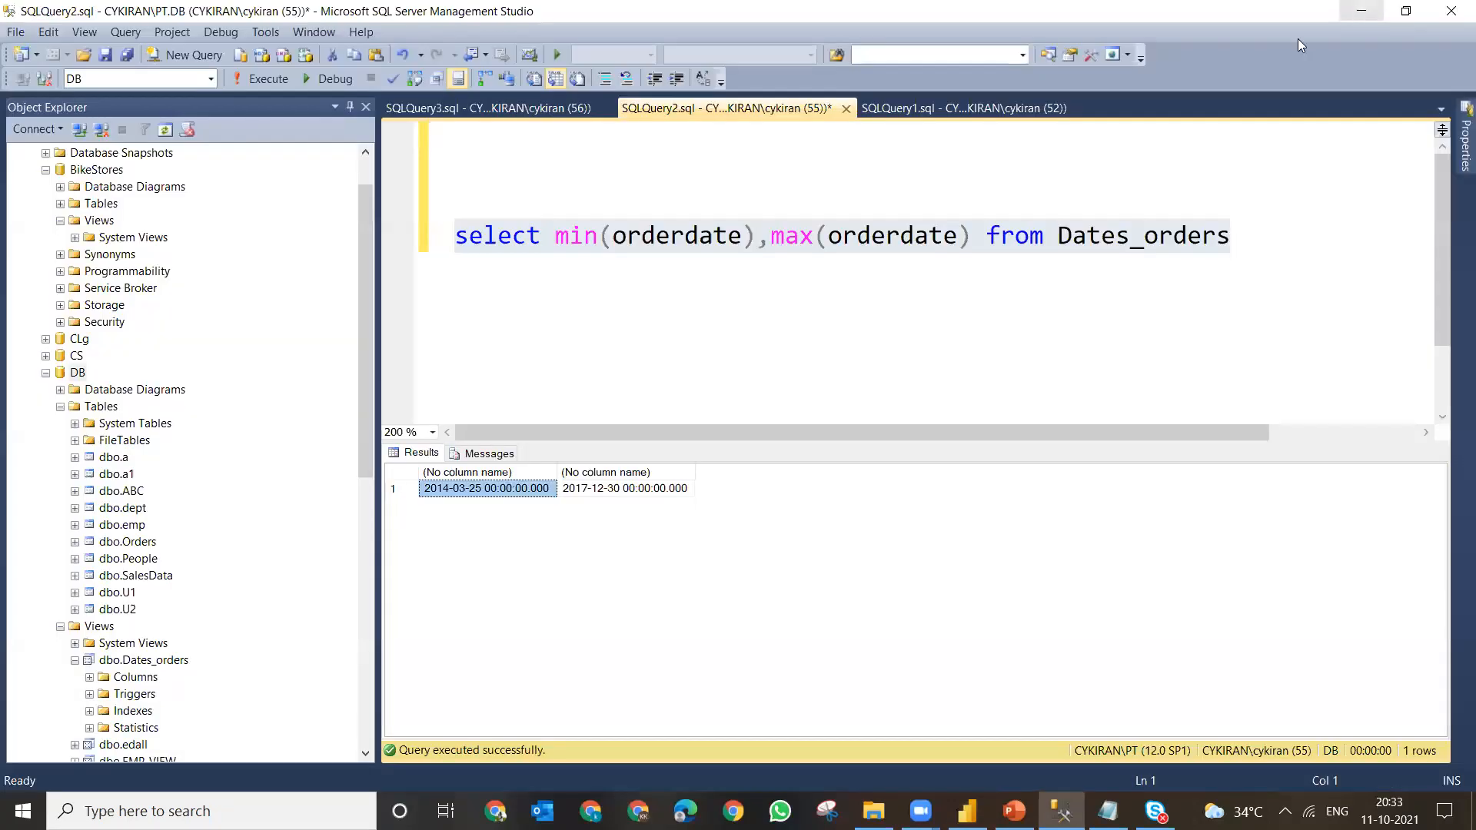
click(1104, 808)
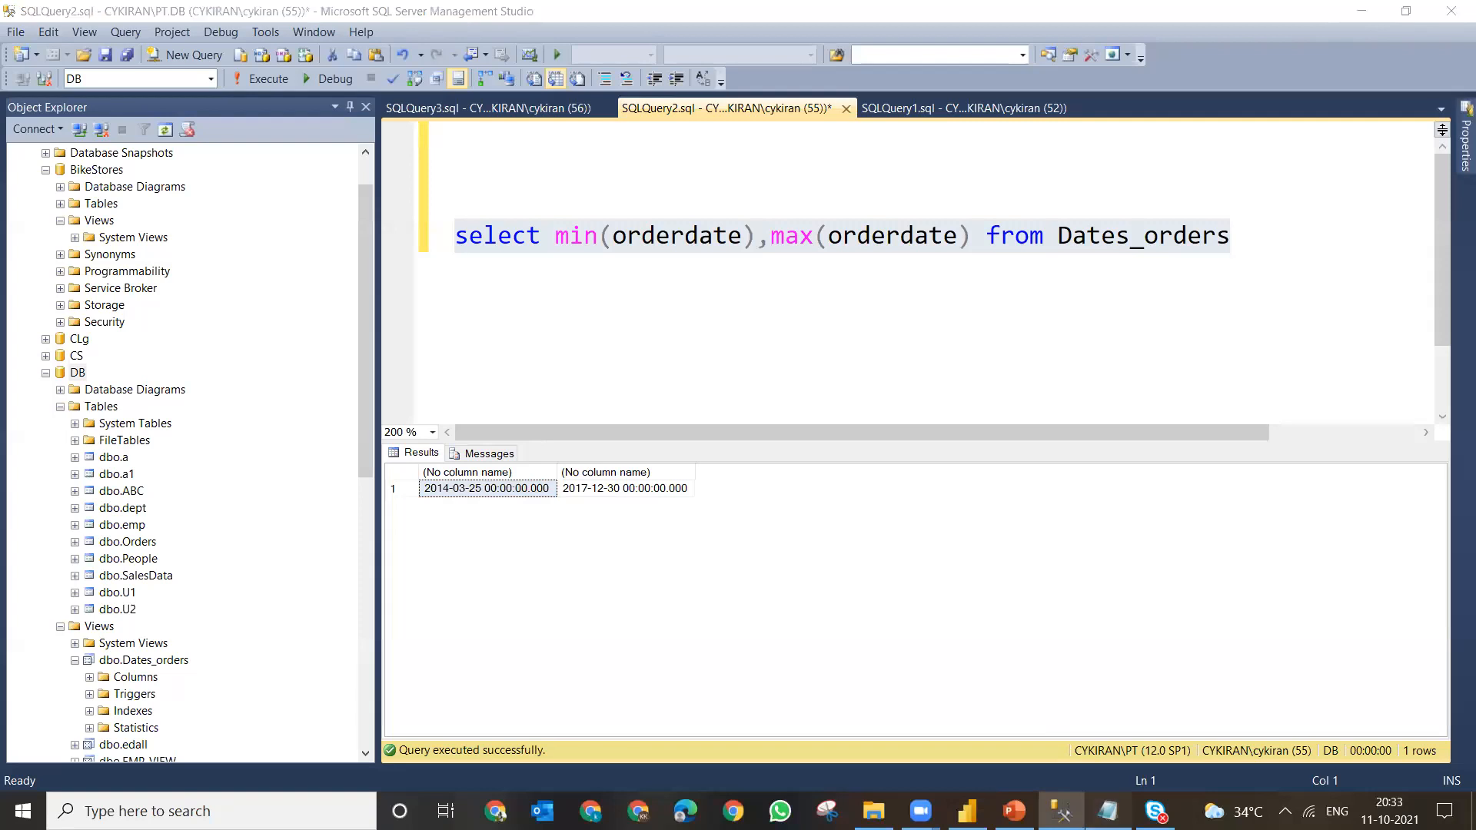
click(40, 586)
key(ctrl+v)
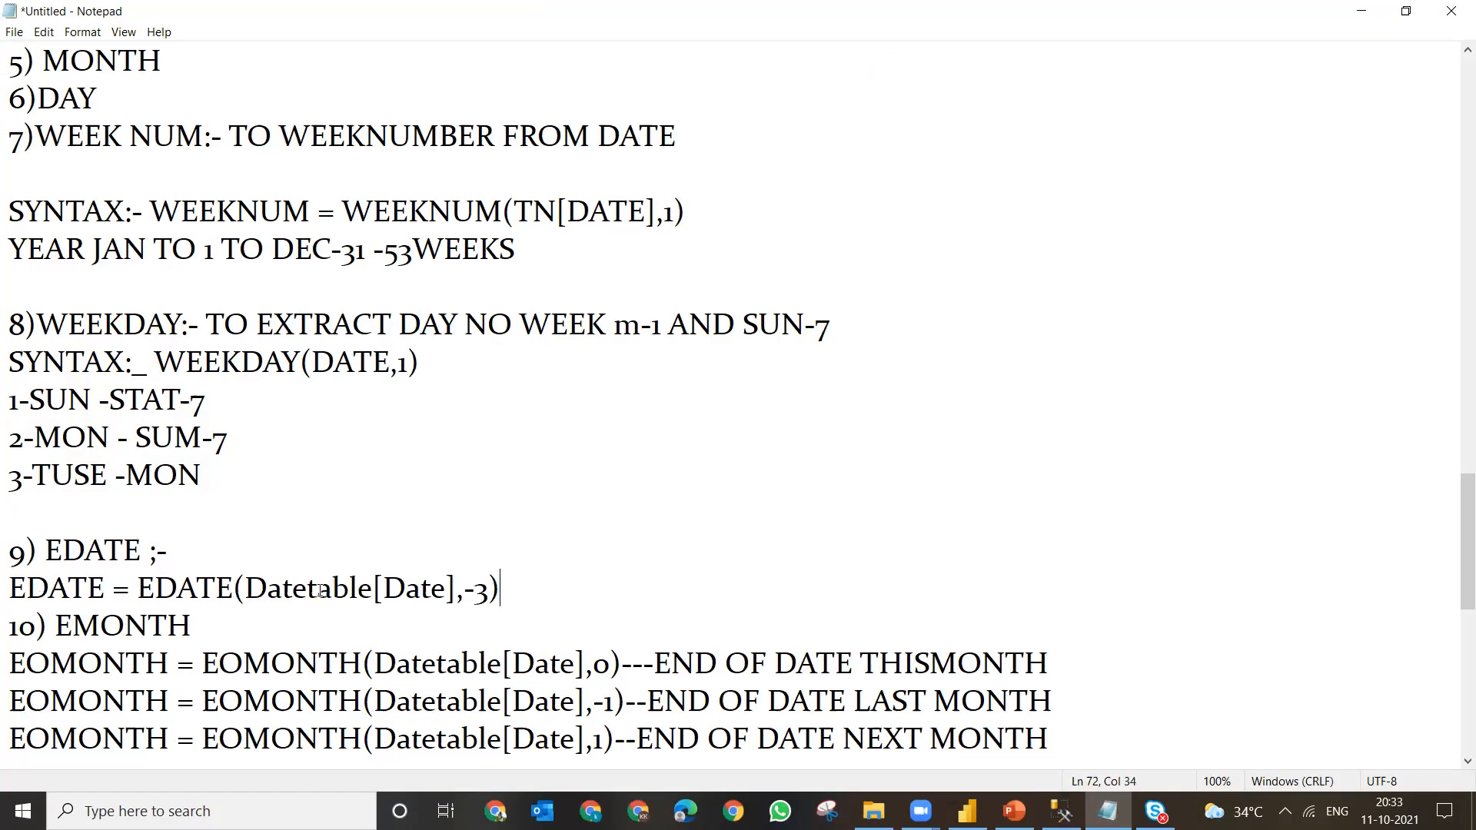
- Set the pasted EDATE formula's months argument to 0 and append the note "-TODAY"
key(Left)
key(BackSpace)
key(BackSpace)
text(0)
key(Right)
text(-T)
key(BackSpace)
text(TODAT)
key(BackSpace)
text(Y)
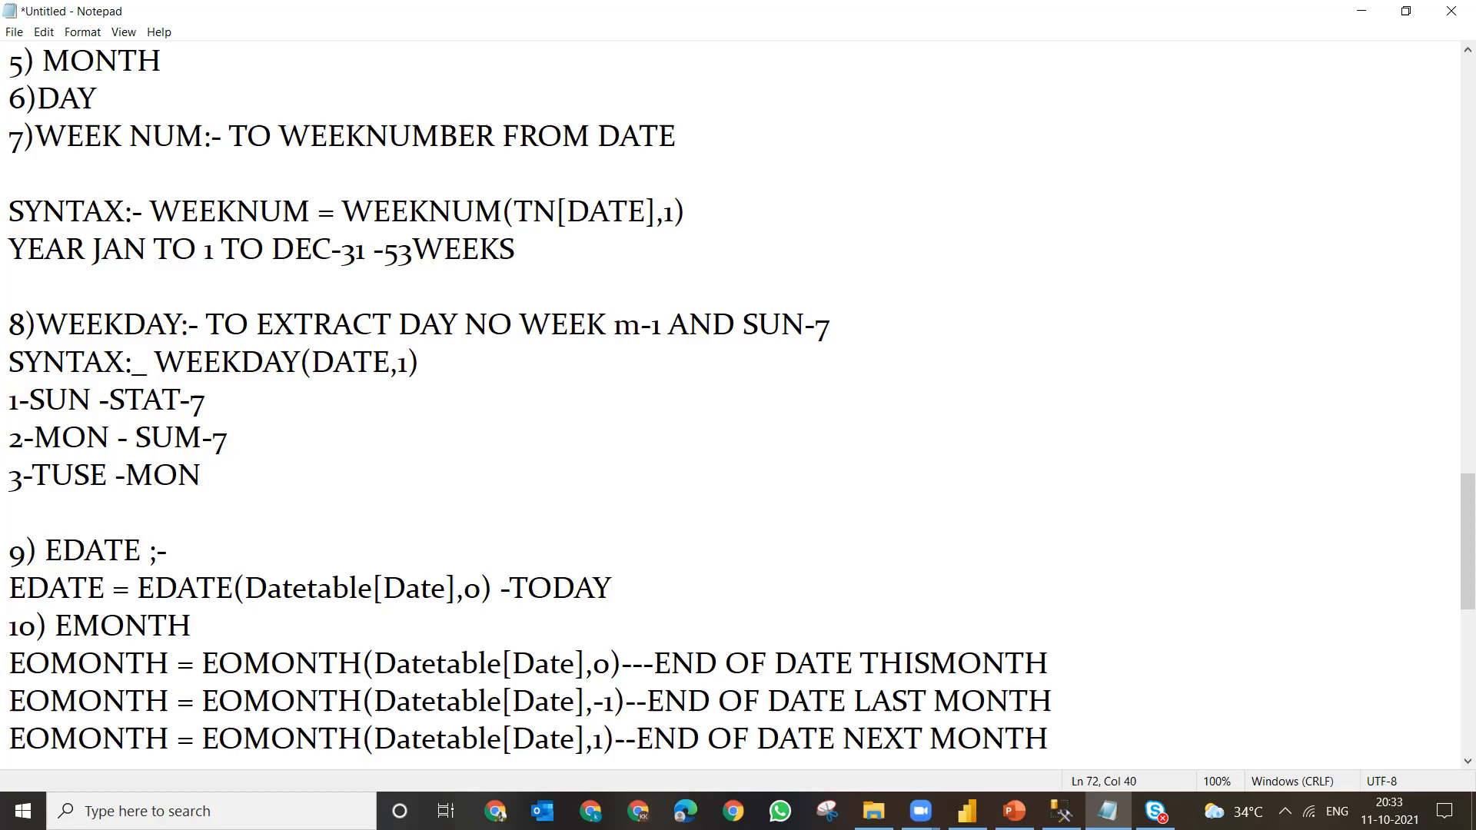
- Add a second EDATE formula on a new line with months argument -1 and the note "-LAST MONTH THIS DAY"
key(Return)
text(EDATE = EDATE(Datetable[Date],-3))
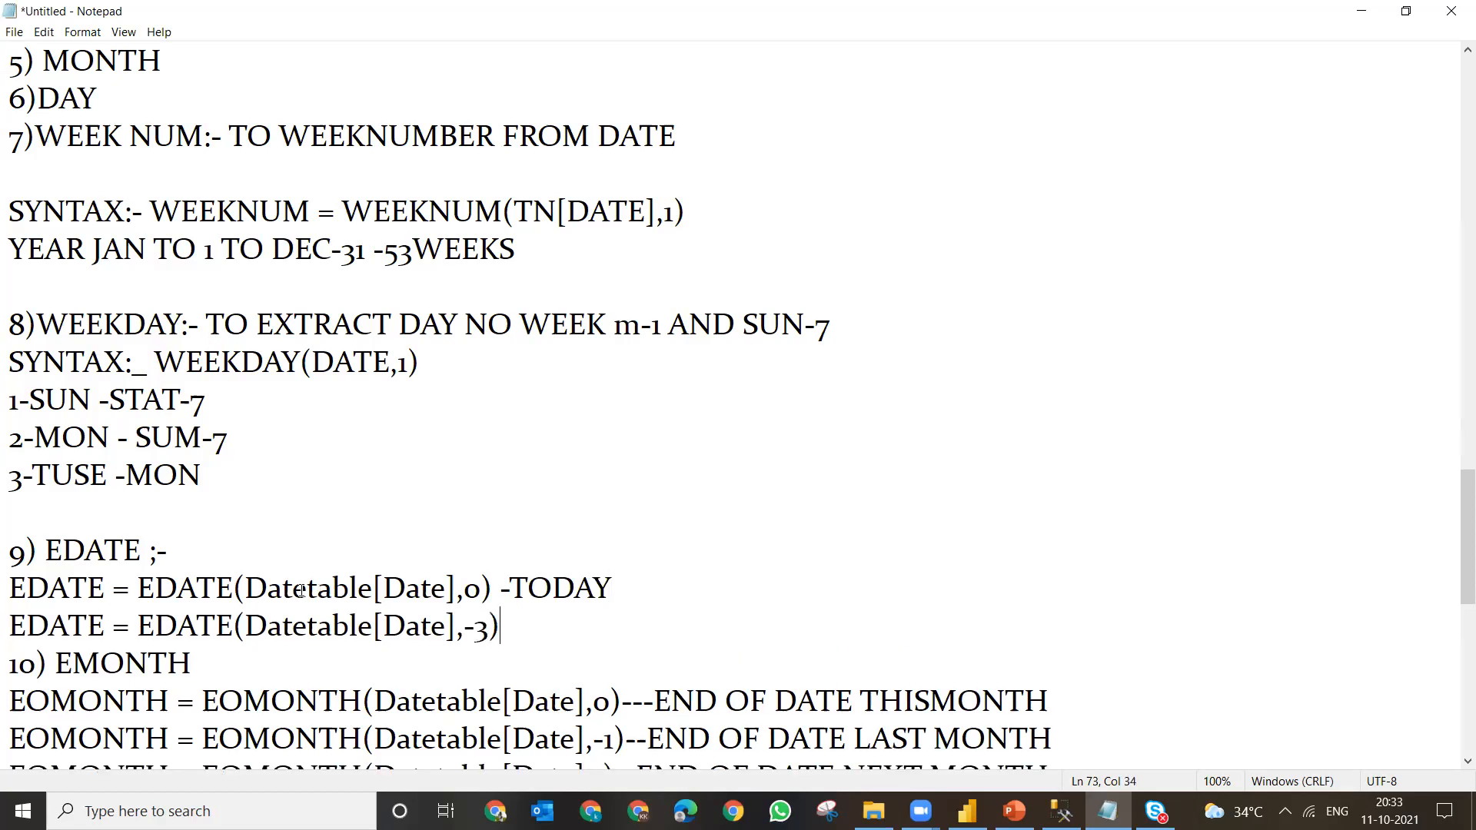
click(489, 624)
key(BackSpace)
text(1)
click(582, 640)
text(-LAST MONT)
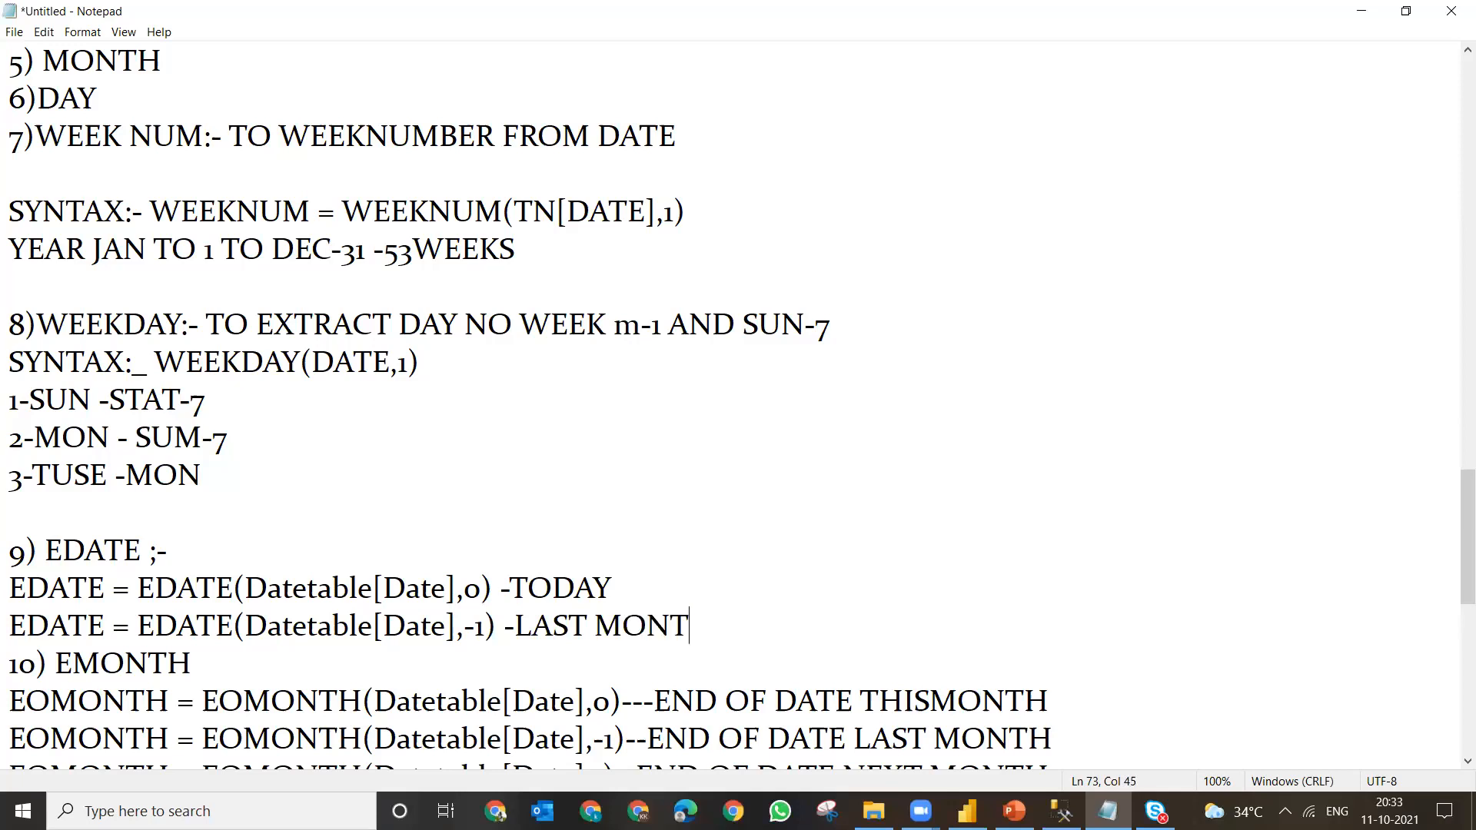
text(H THIS )
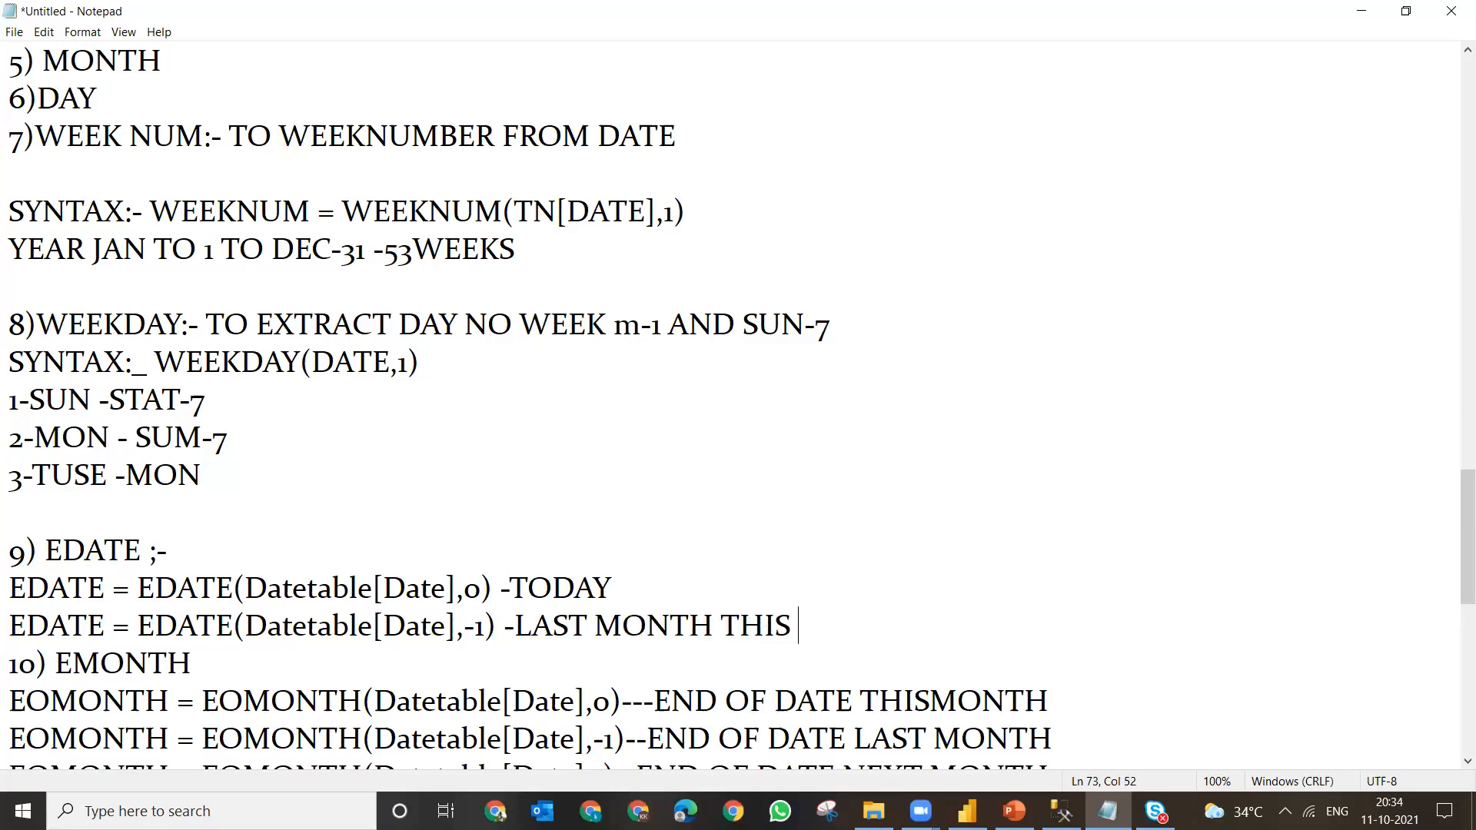
text(DAY)
- Paste the EDATE formula again on a third line and set its months argument to 1
key(Return)
text(EDATE = EDATE(Datetable[Date],-3))
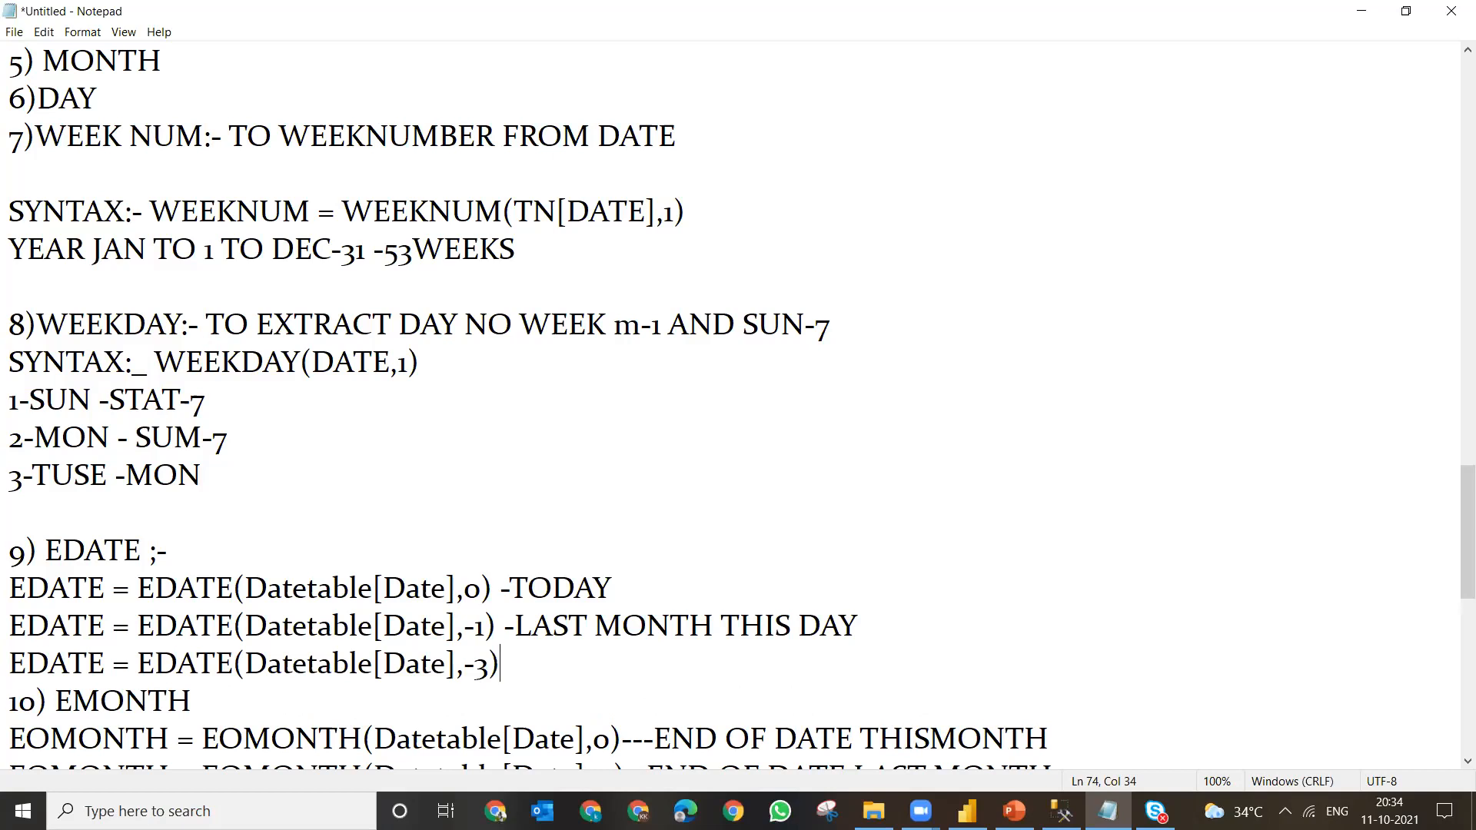
click(475, 664)
key(BackSpace)
key(BackSpace)
text(1)
- Append the note "-NEXT MONTH THIS DAY" to the third EDATE formula
key(End)
text(-NEX)
text(MONTH)
key(BackSpace)
key(BackSpace)
key(BackSpace)
key(BackSpace)
key(BackSpace)
text(MONTH THIS DAY)
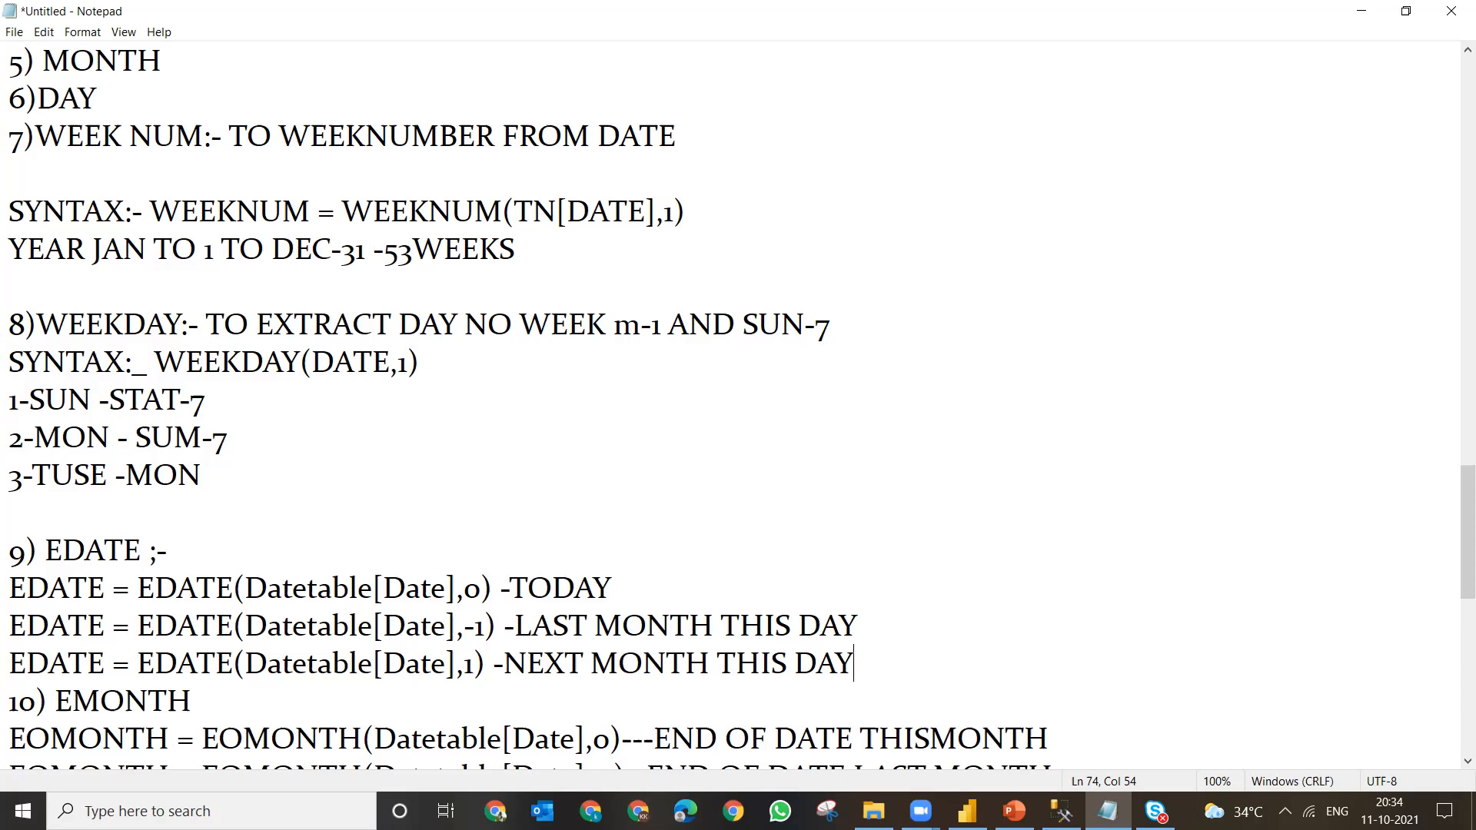
- Check the Date and Time Functions list on the DAX functions slide in PowerPoint, and return to Notepad
click(1015, 812)
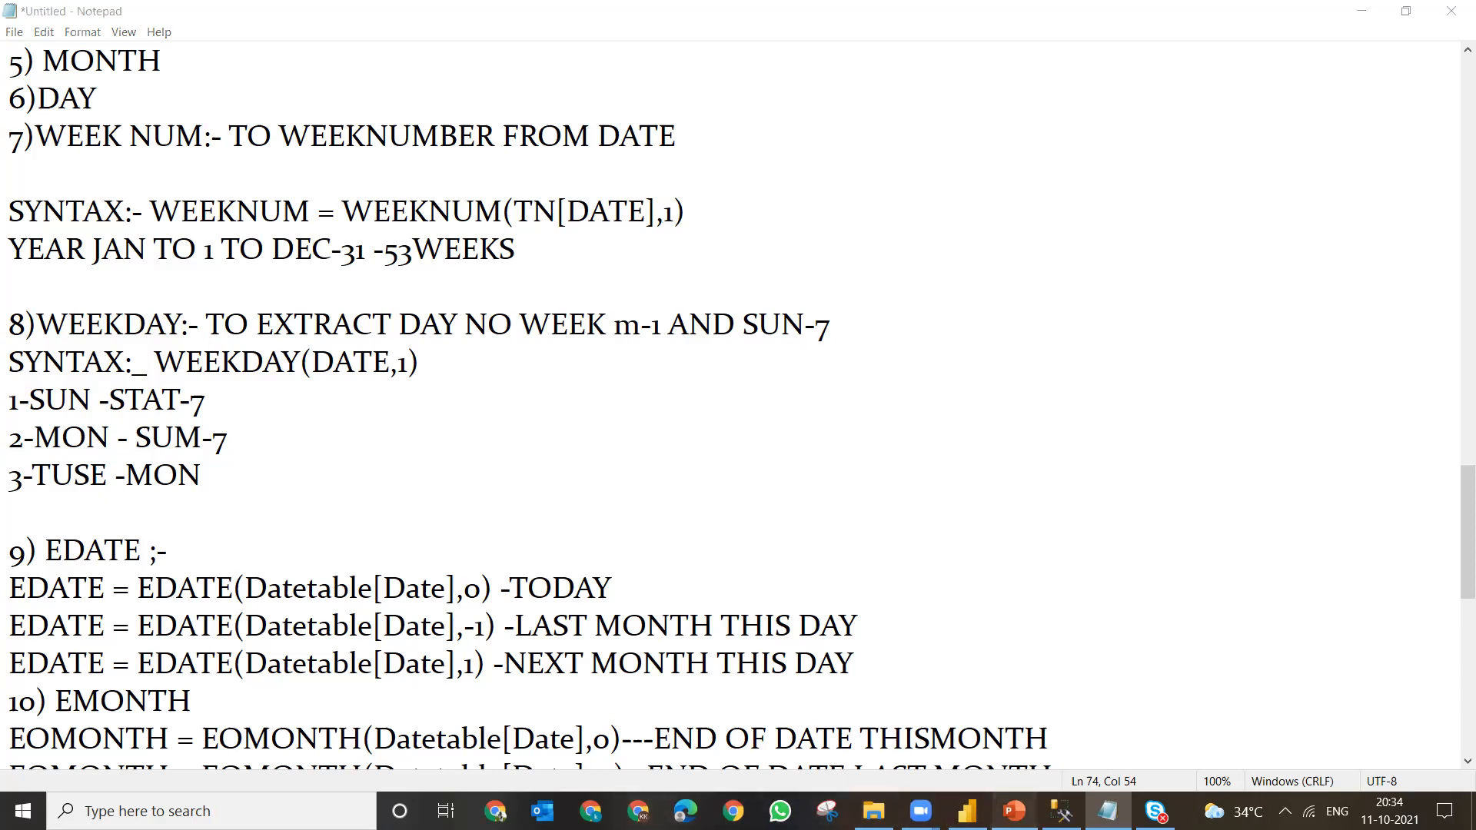
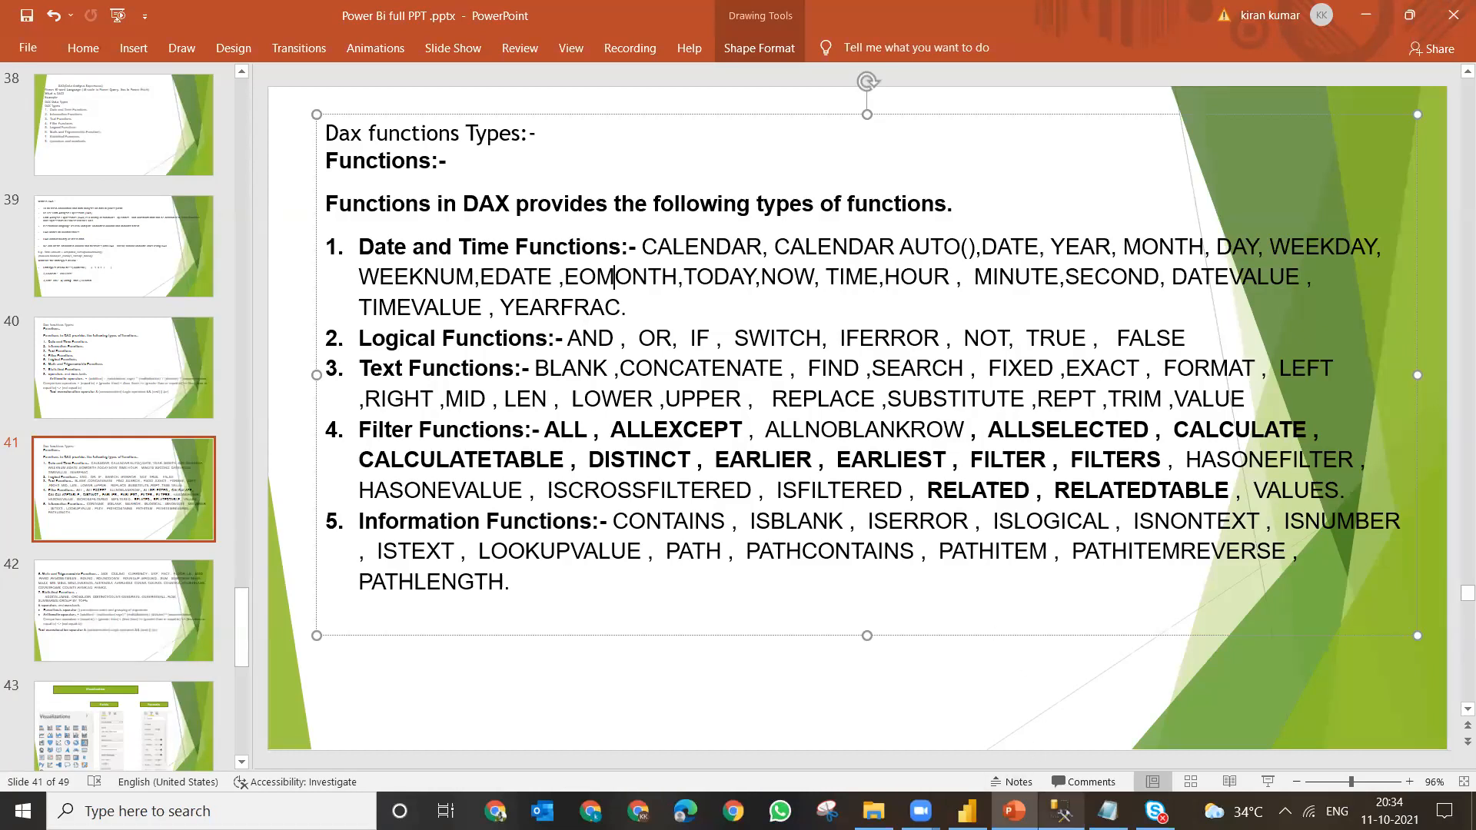
click(1062, 811)
click(1108, 811)
- Add the heading "11) TODAY" below the last EOMONTH line, leaving two blank lines between them
click(1097, 719)
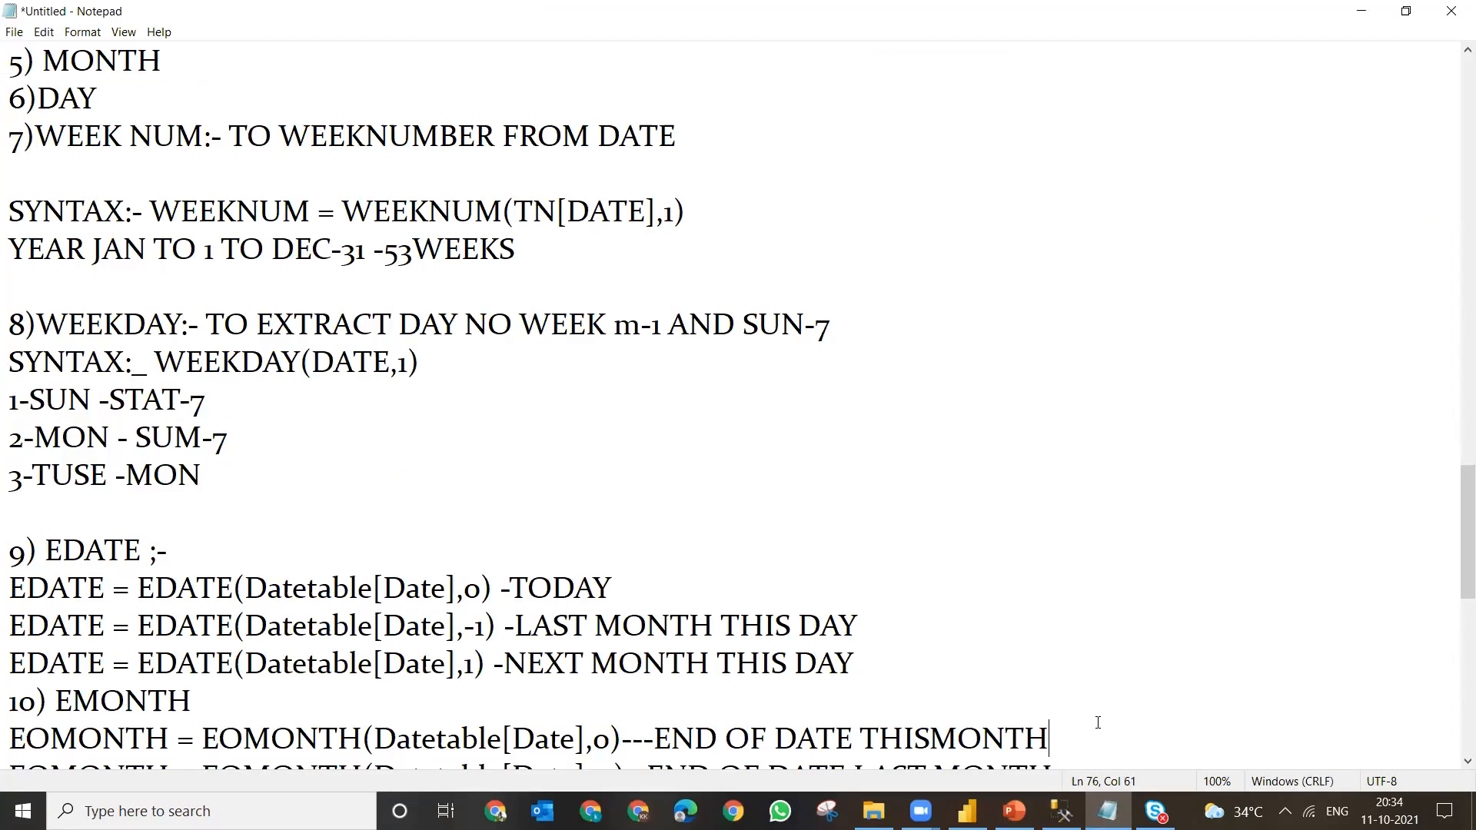
key(Down)
key(Down)
key(Return)
key(Return)
key(Return)
text(11) TODAY)
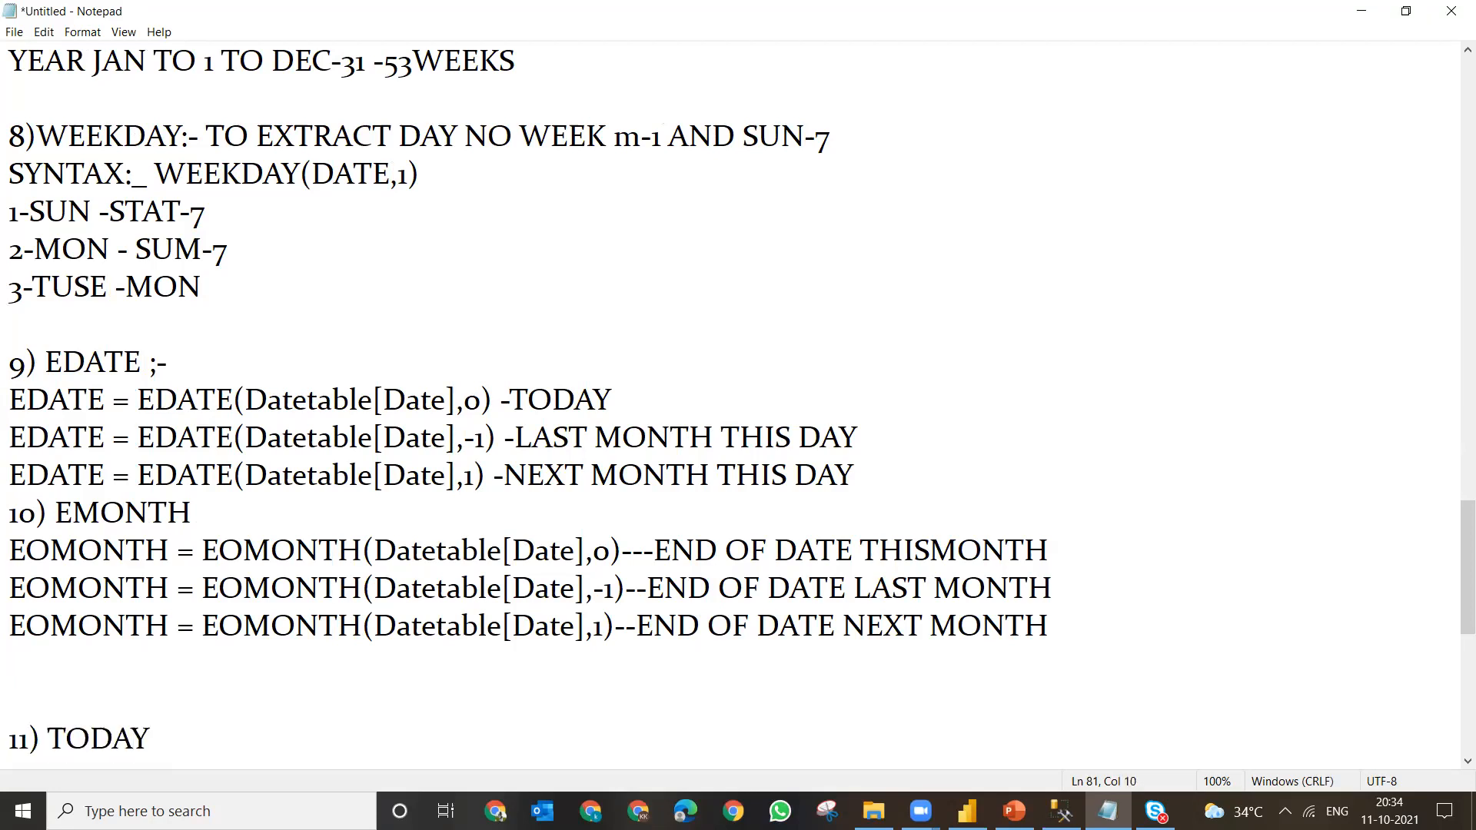
- Complete the TODAY heading with the description ":- TO CREATE CURRENT DATE OR TODAY DATE"
text(:_)
key(BackSpace)
key(BackSpace)
text(- C)
key(BackSpace)
text(TO CREATE)
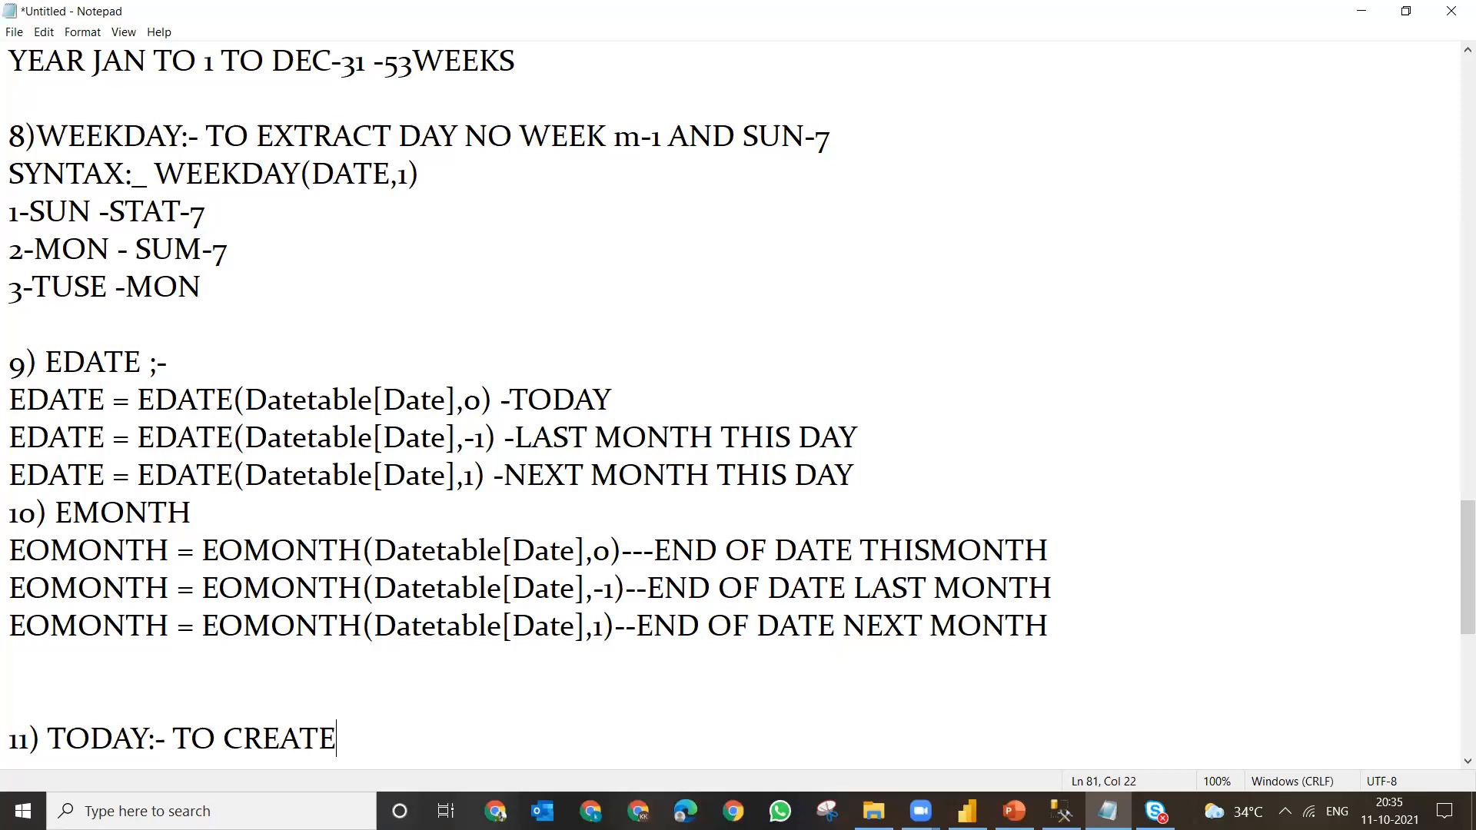
text( CURRENT DATE )
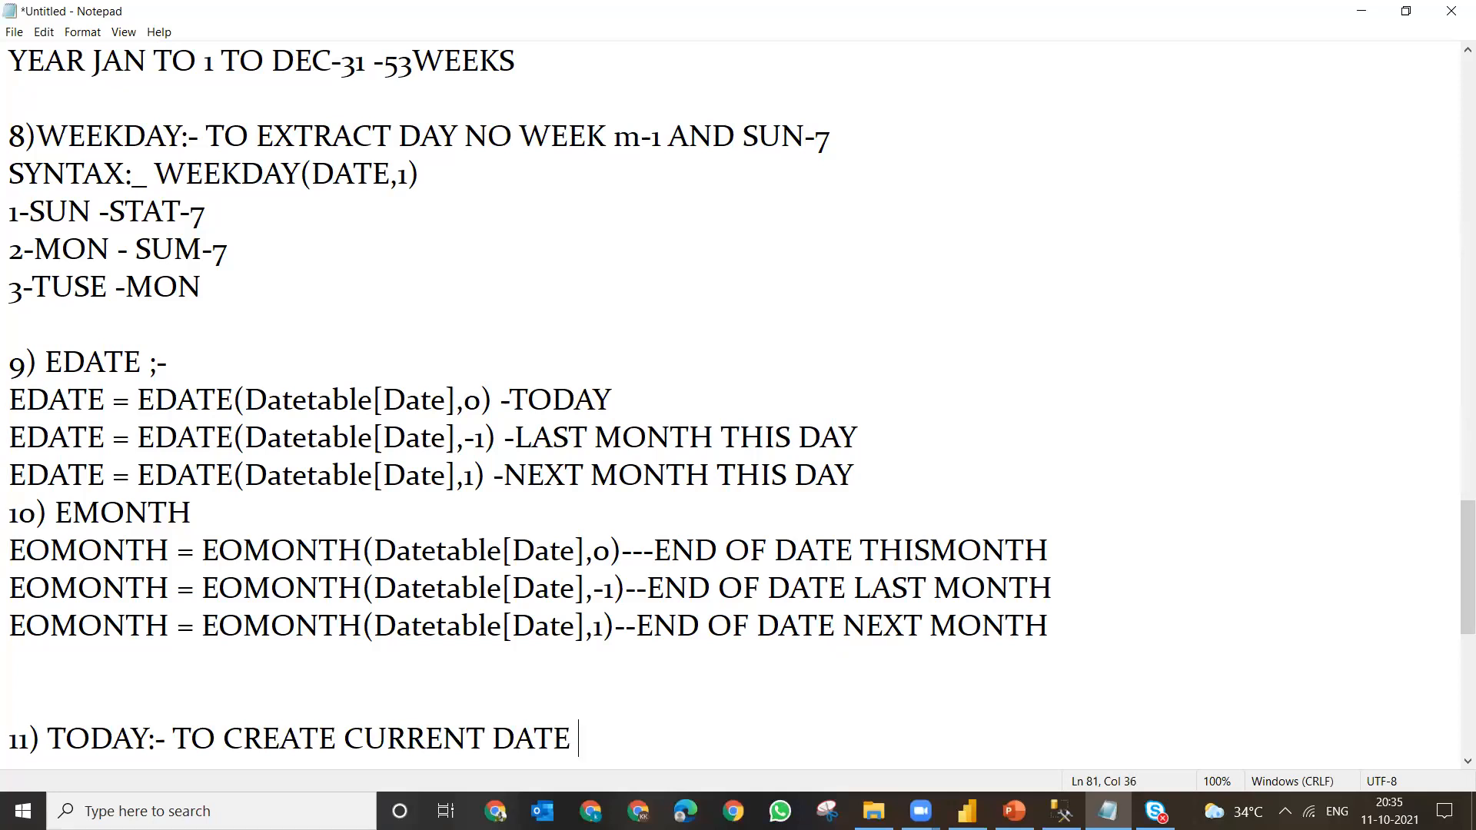
text(OR TOAY)
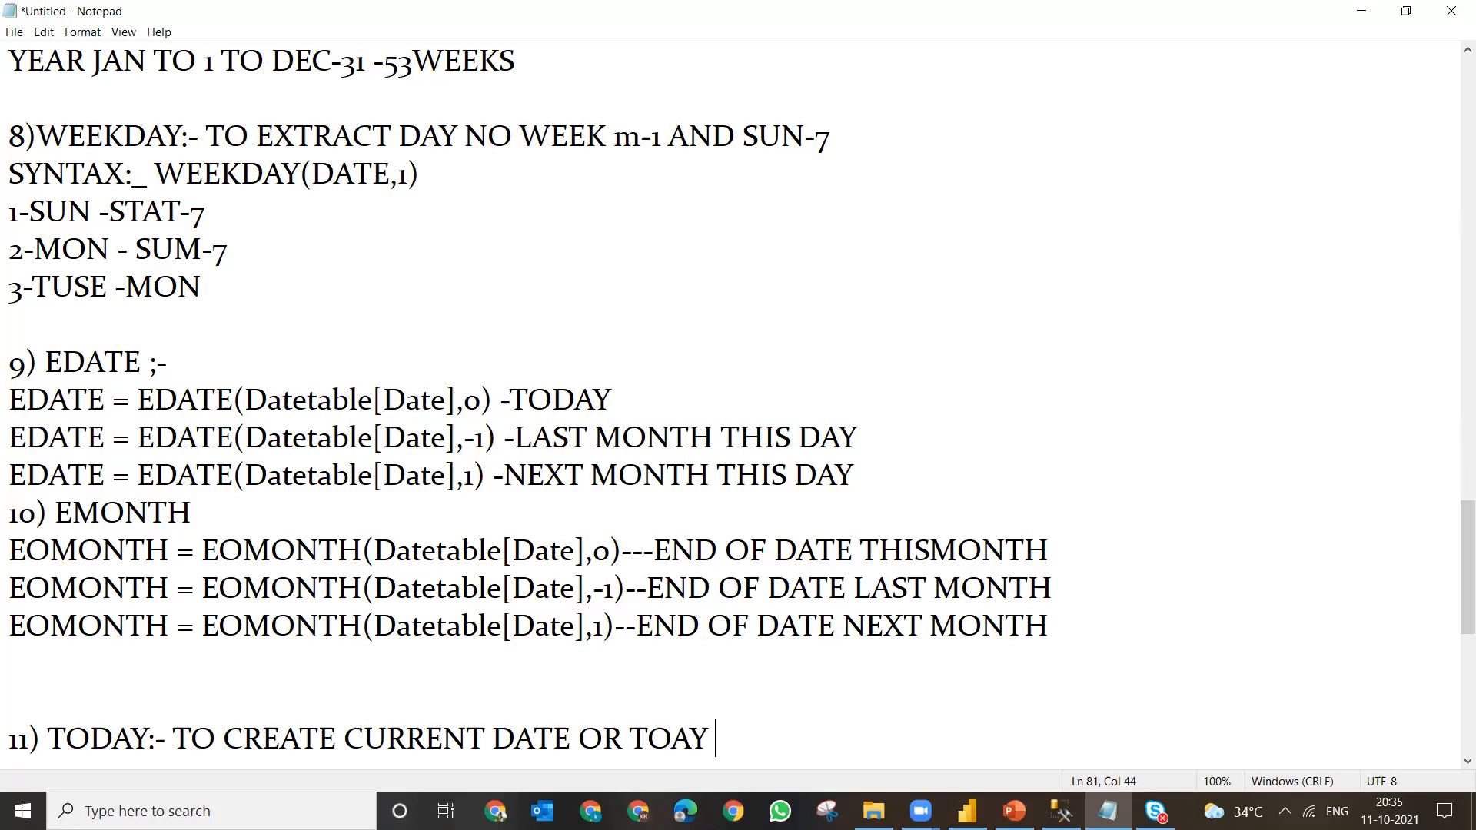
key(BackSpace)
key(BackSpace)
text(DAY DATE)
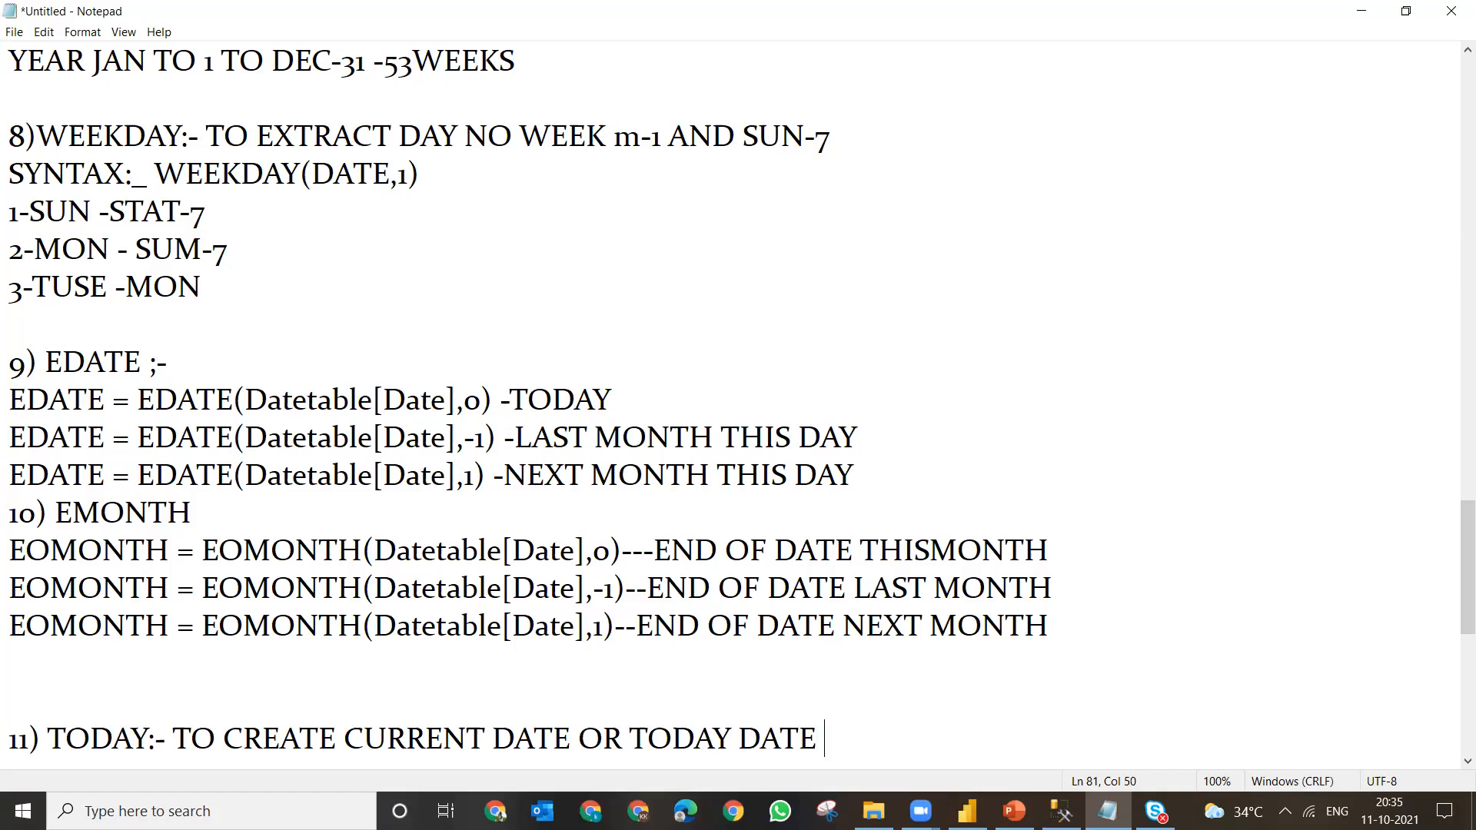
- Write "SYNTAX;- THIS DATE =TODAY()" on a new line under the TODAY heading
key(Return)
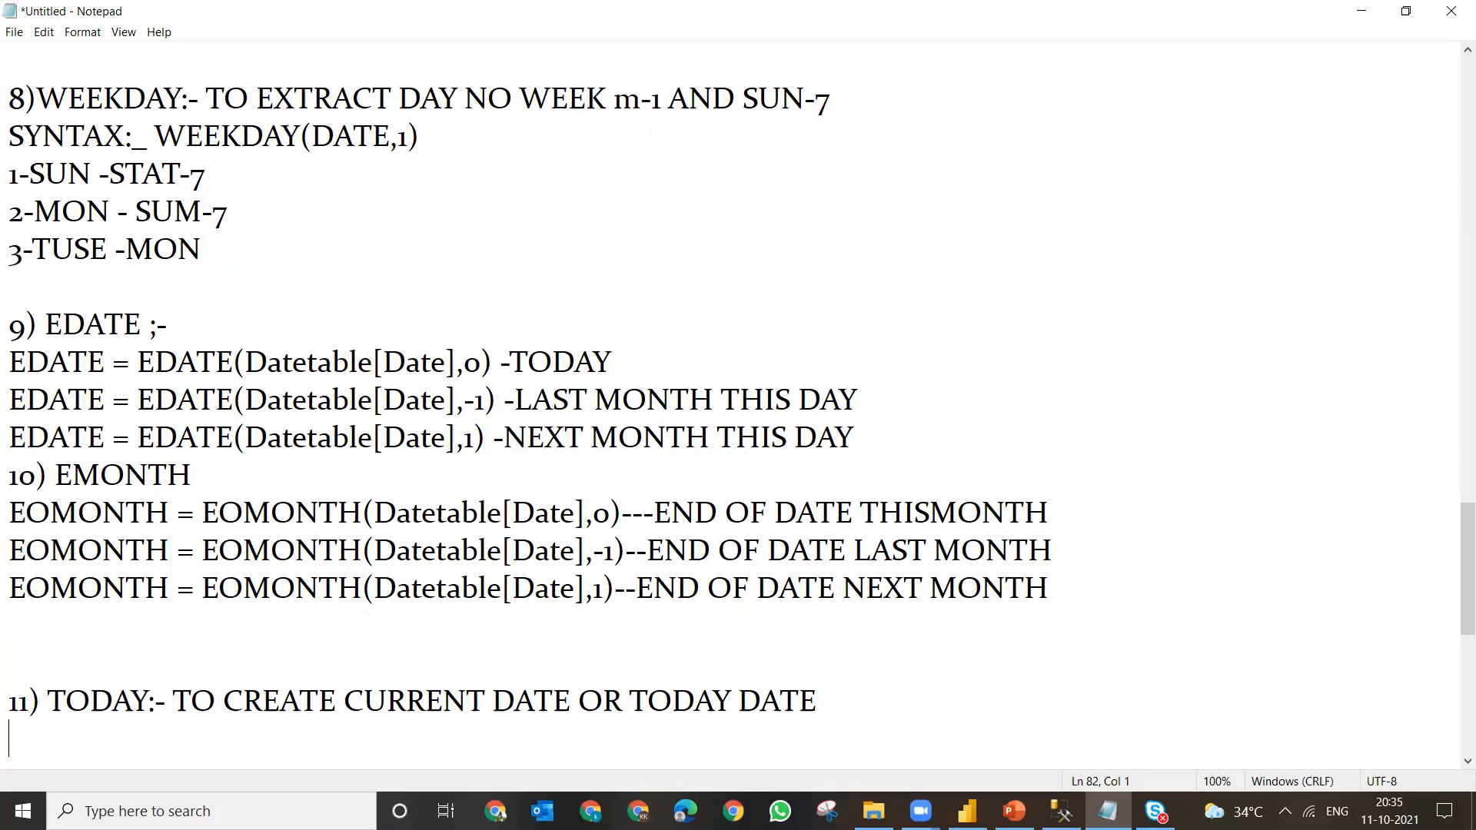
text(SYNTAX;)
key(Num_Lock)
text(-)
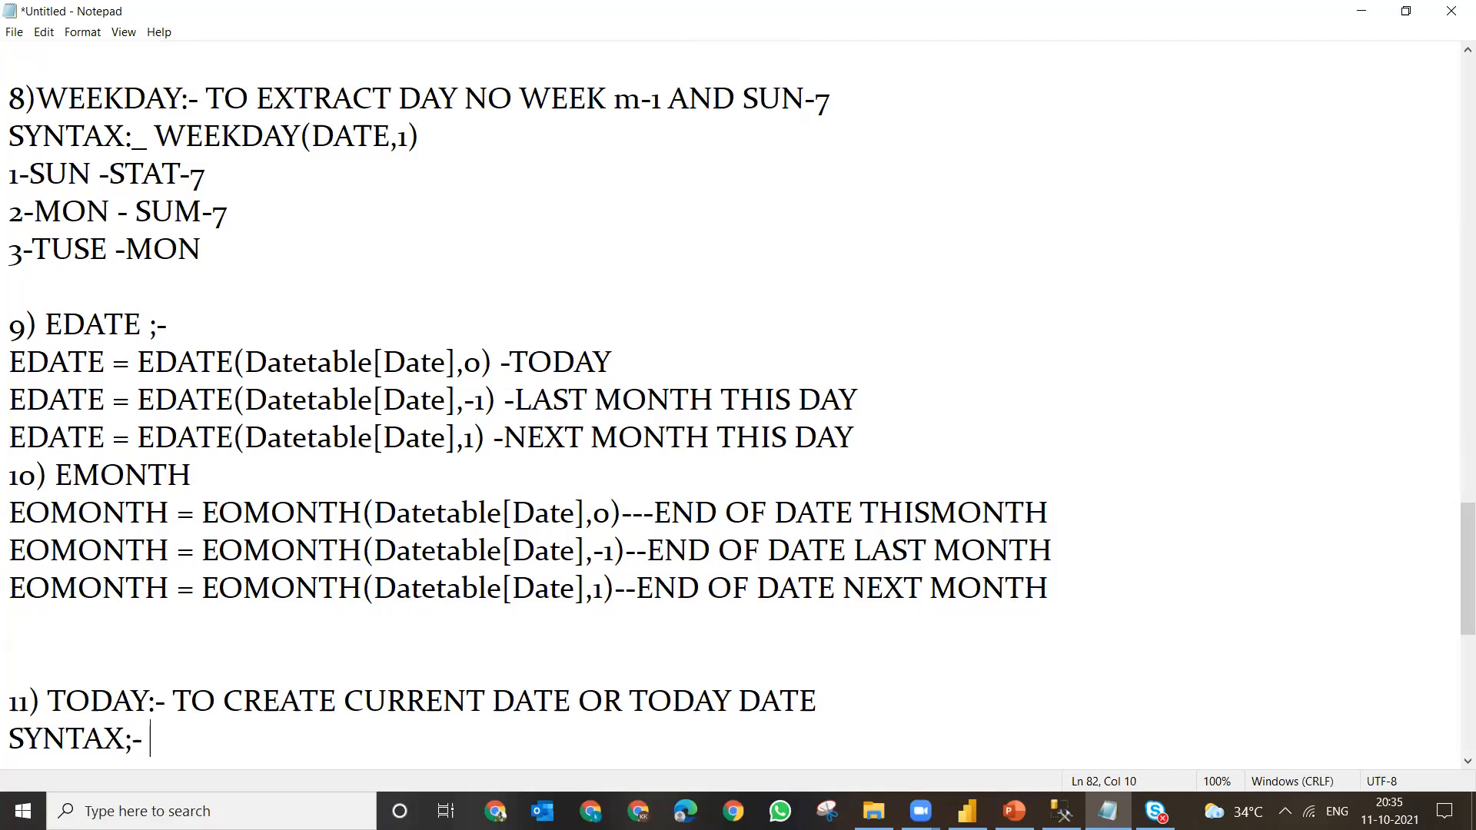
text( THIS DATE =)
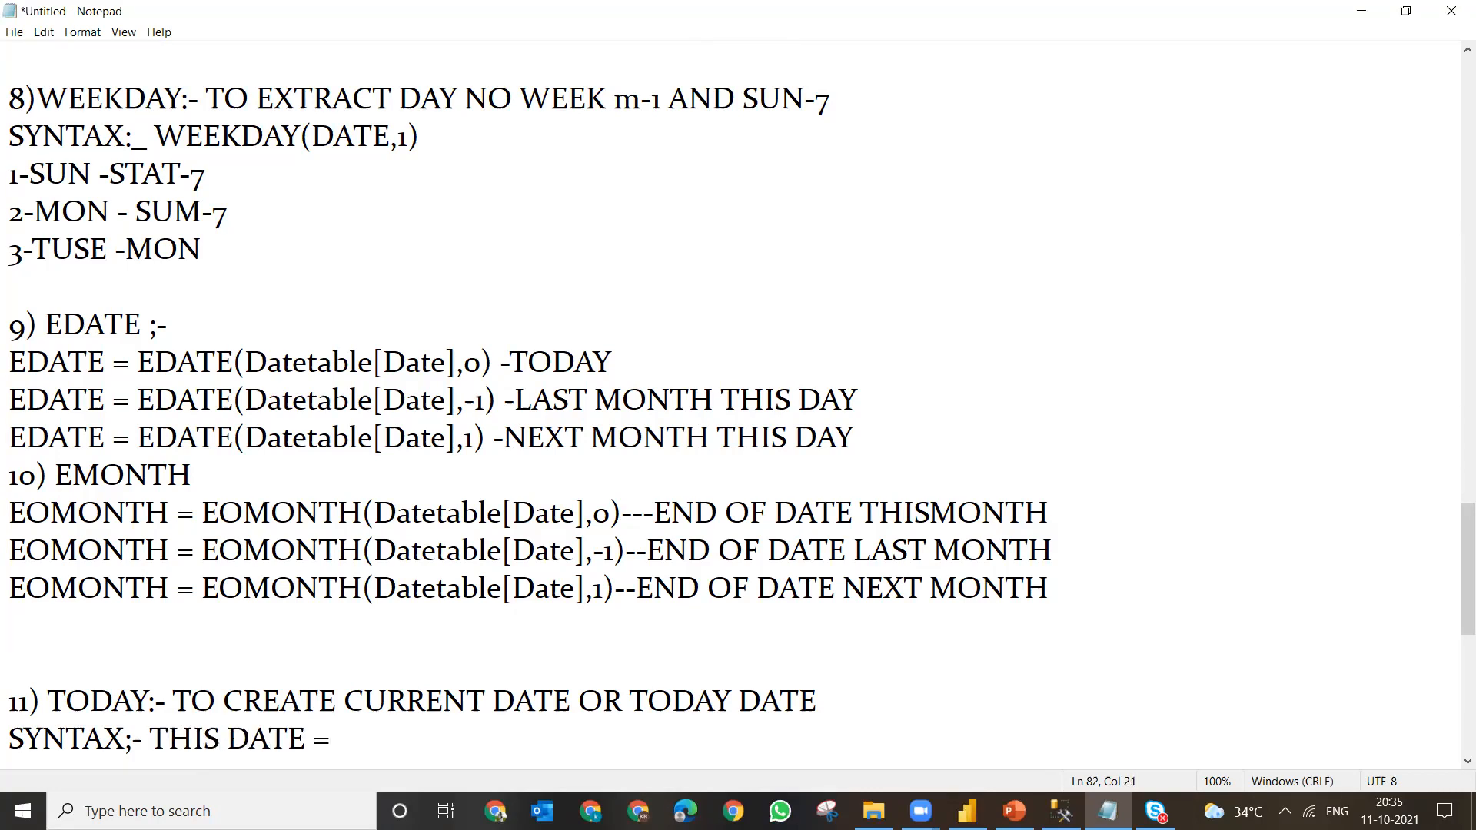
text(TODAY)
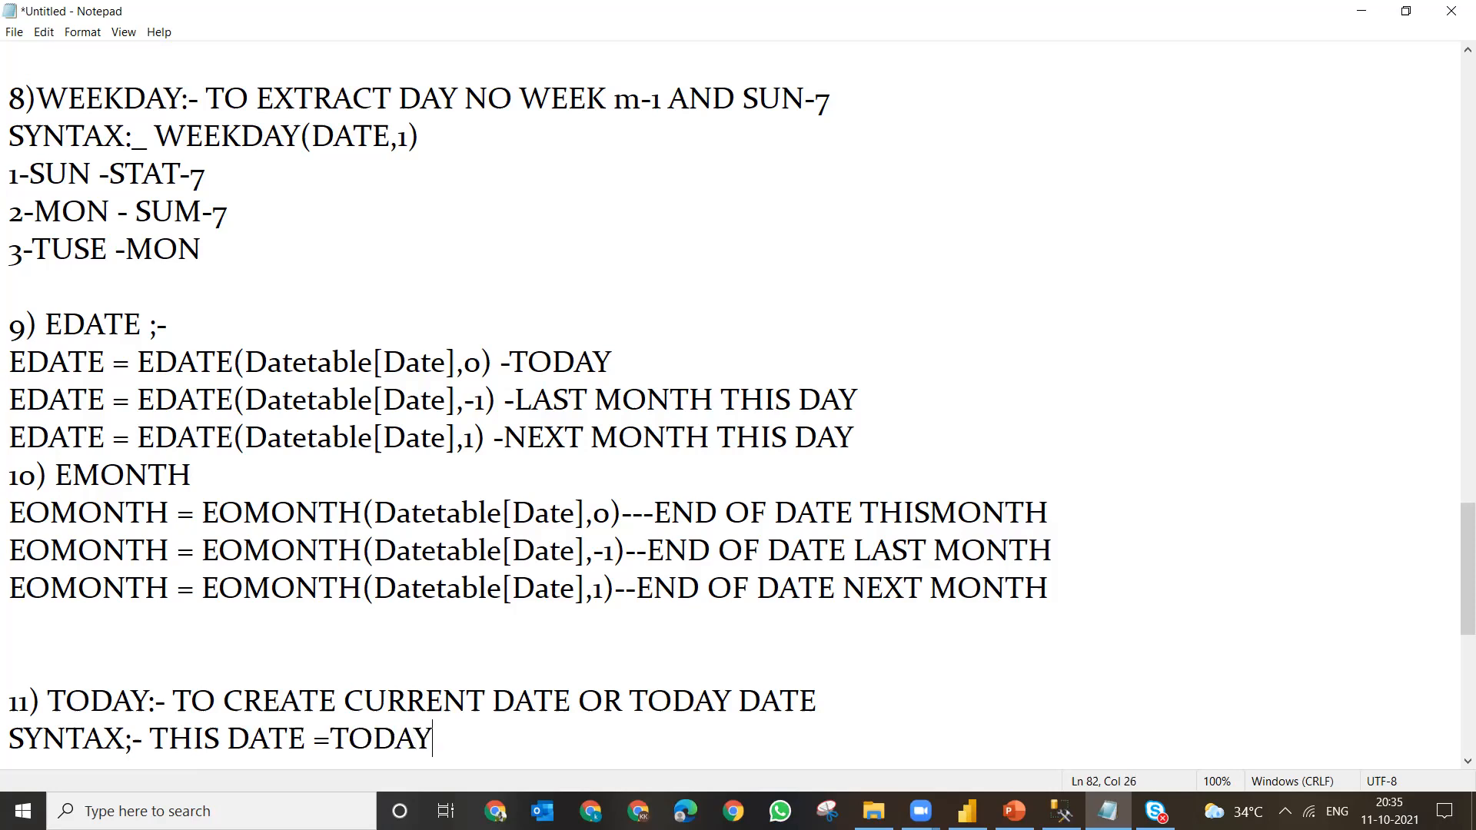
text(())
- Append a dash, a tab gap and the sample result "11-10-2021 00.00.000" to the TODAY syntax line
text(=)
key(BackSpace)
text(-)
key(Tab)
text(-)
key(BackSpace)
text(11-10-202)
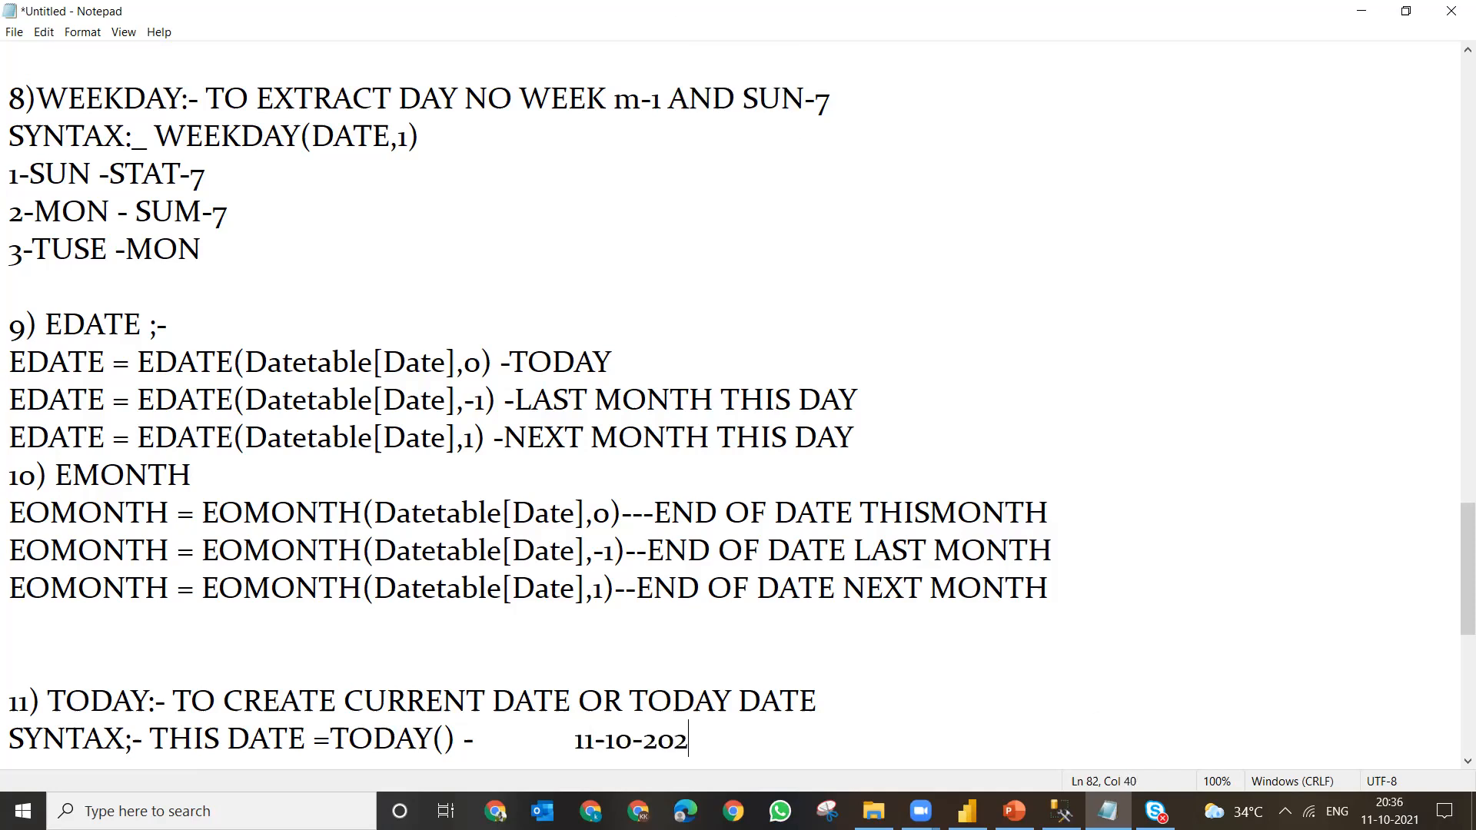
text(1 00.00.000)
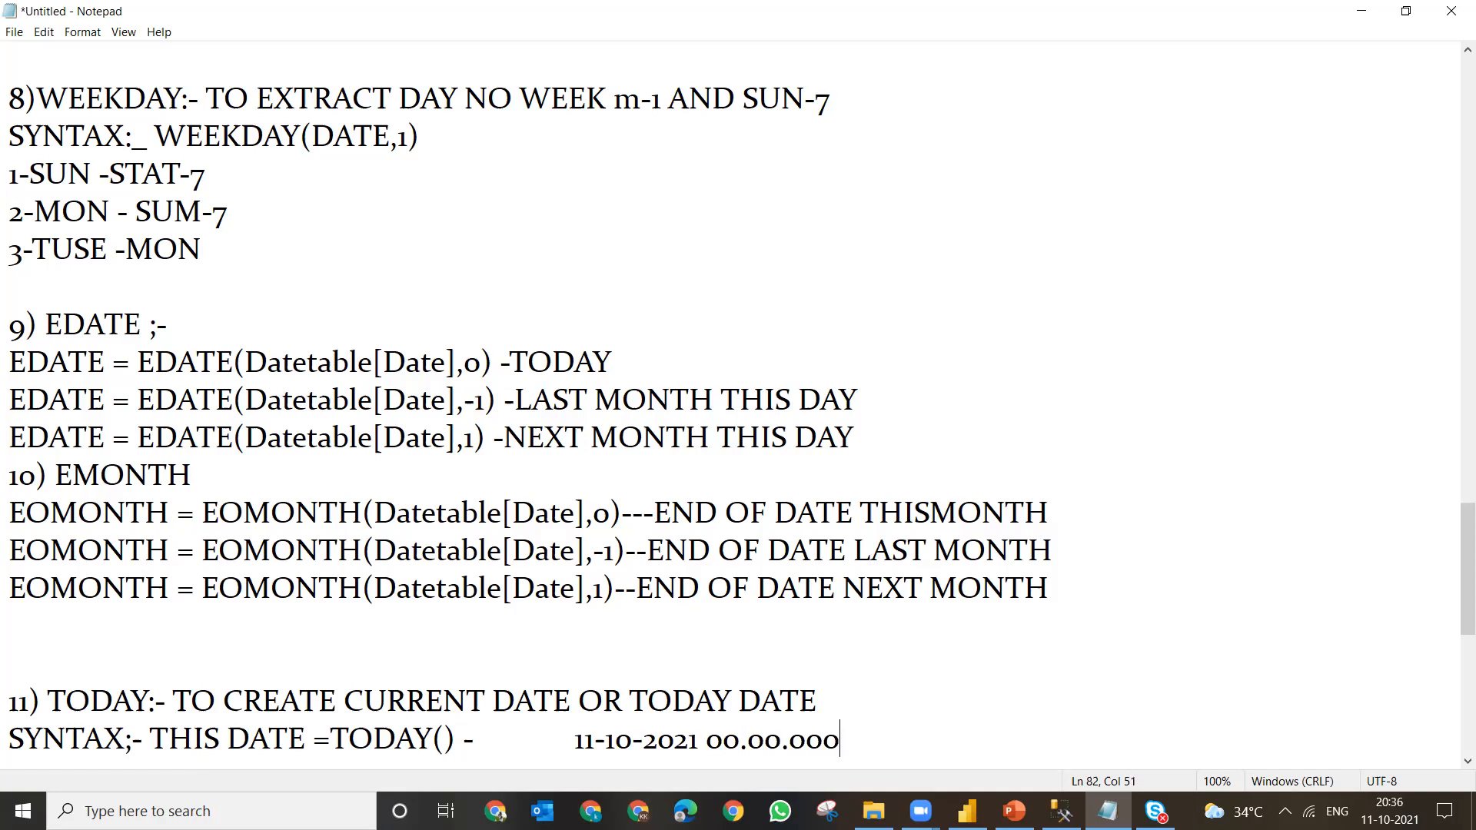
- Add the line "12) NOW :- TO CREATE CURRENT DATE AND TIME" below the TODAY syntax
key(Return)
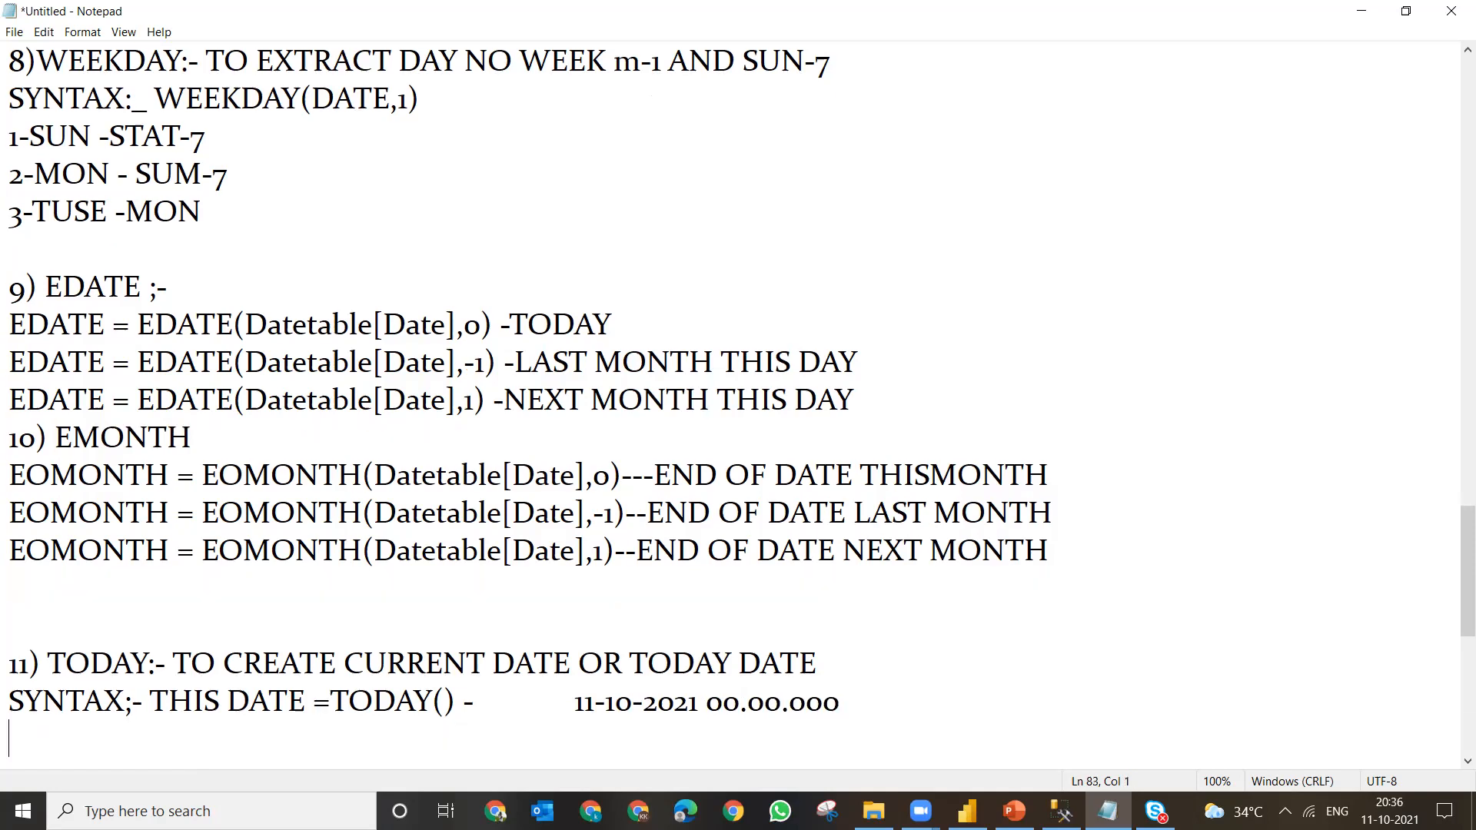
text(12) noW)
key(BackSpace)
key(BackSpace)
key(BackSpace)
text(NP)
key(BackSpace)
text(OW :- TO)
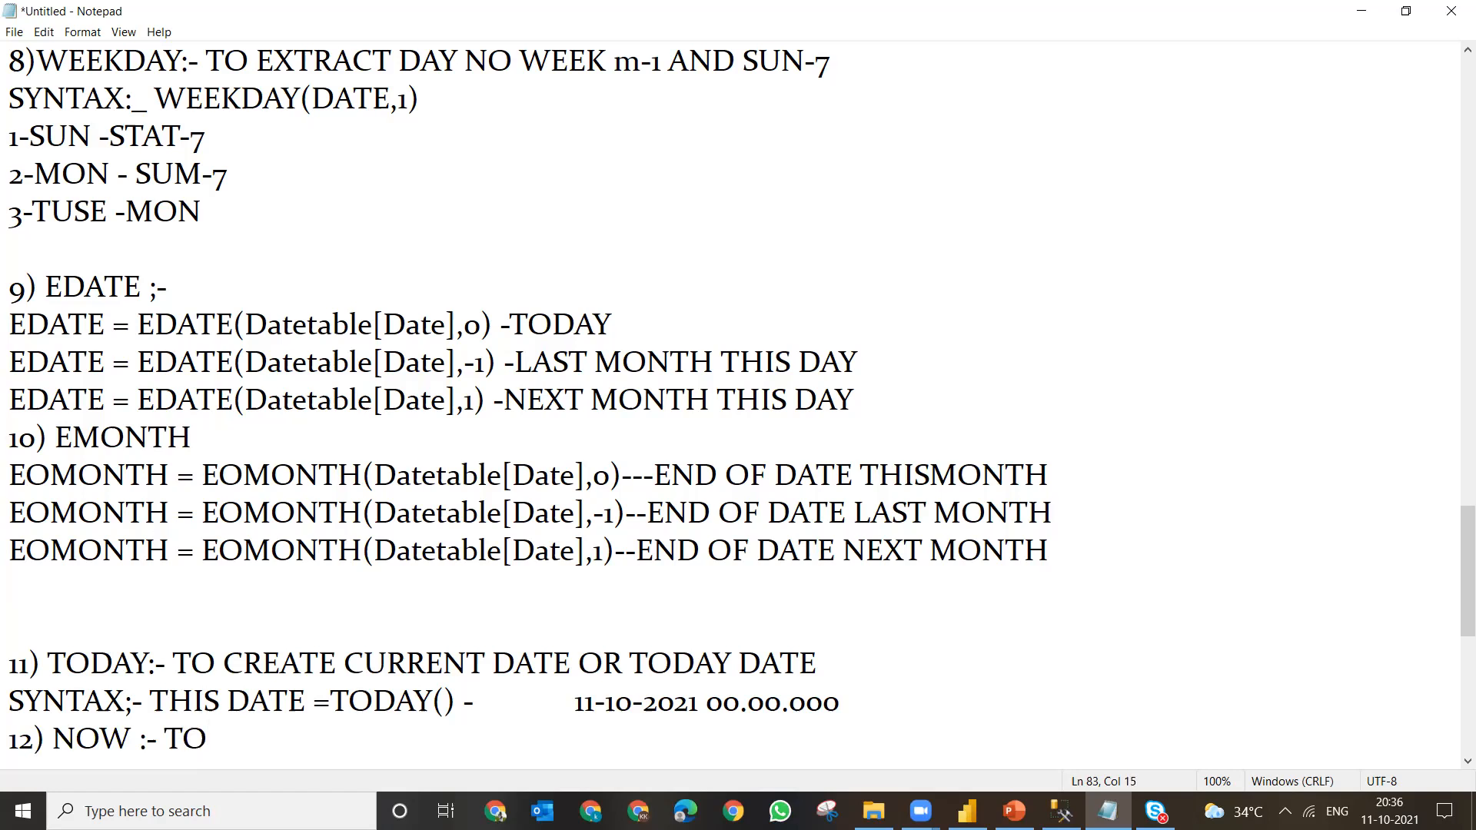
text( CREATE)
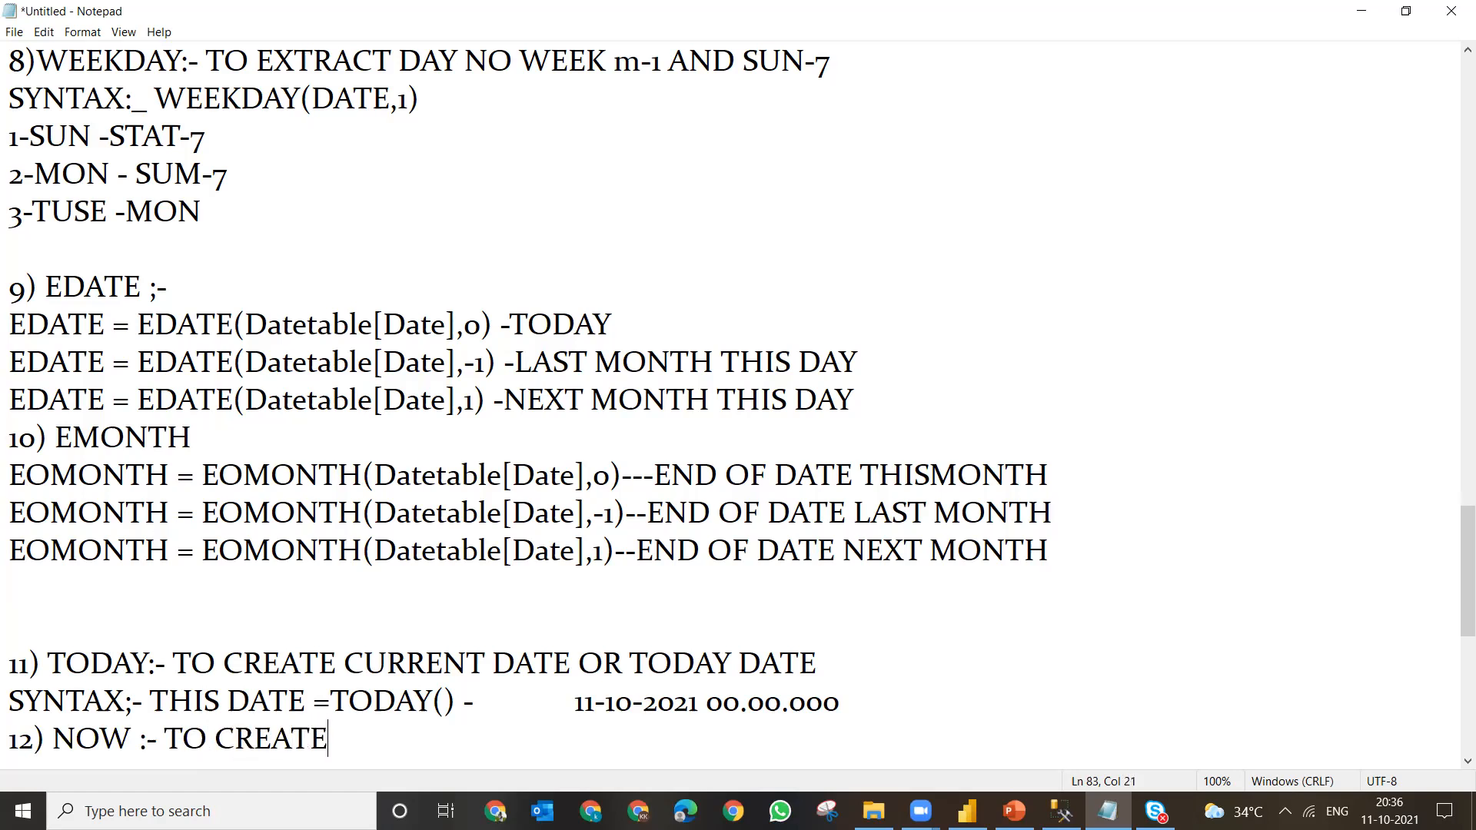
text( CURRE)
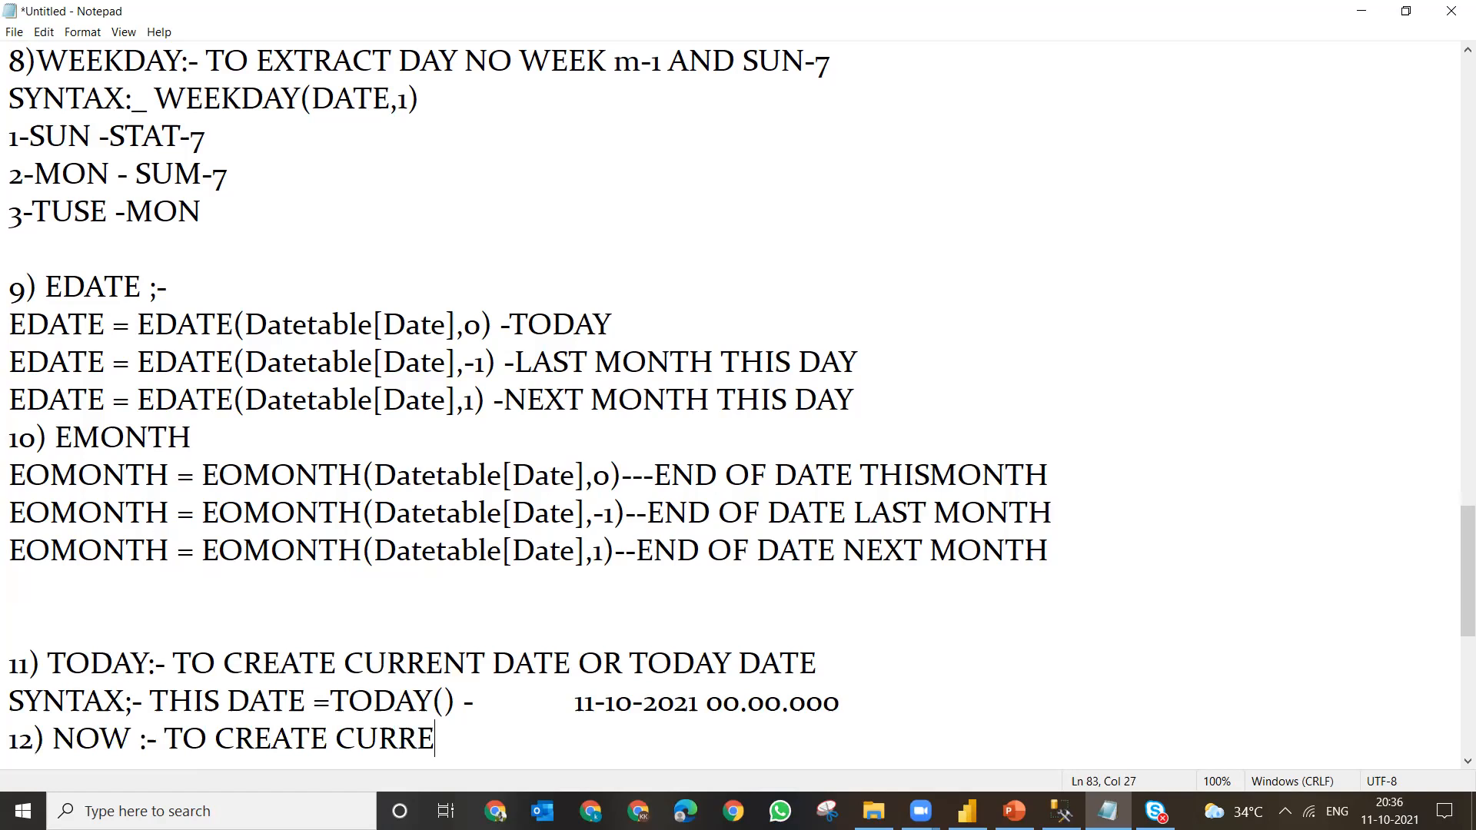
text(NT DA)
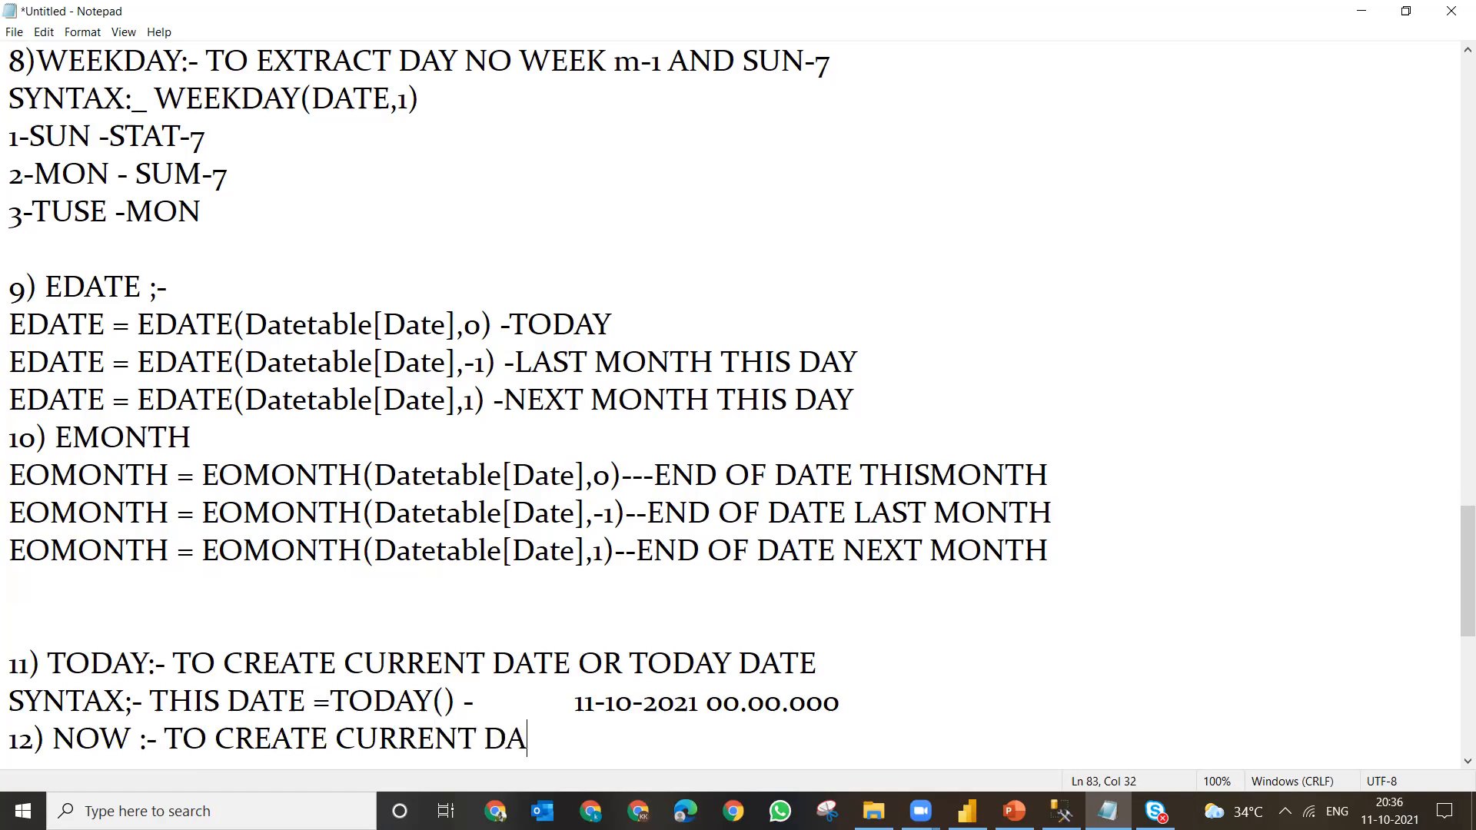
text(TE AND TIME)
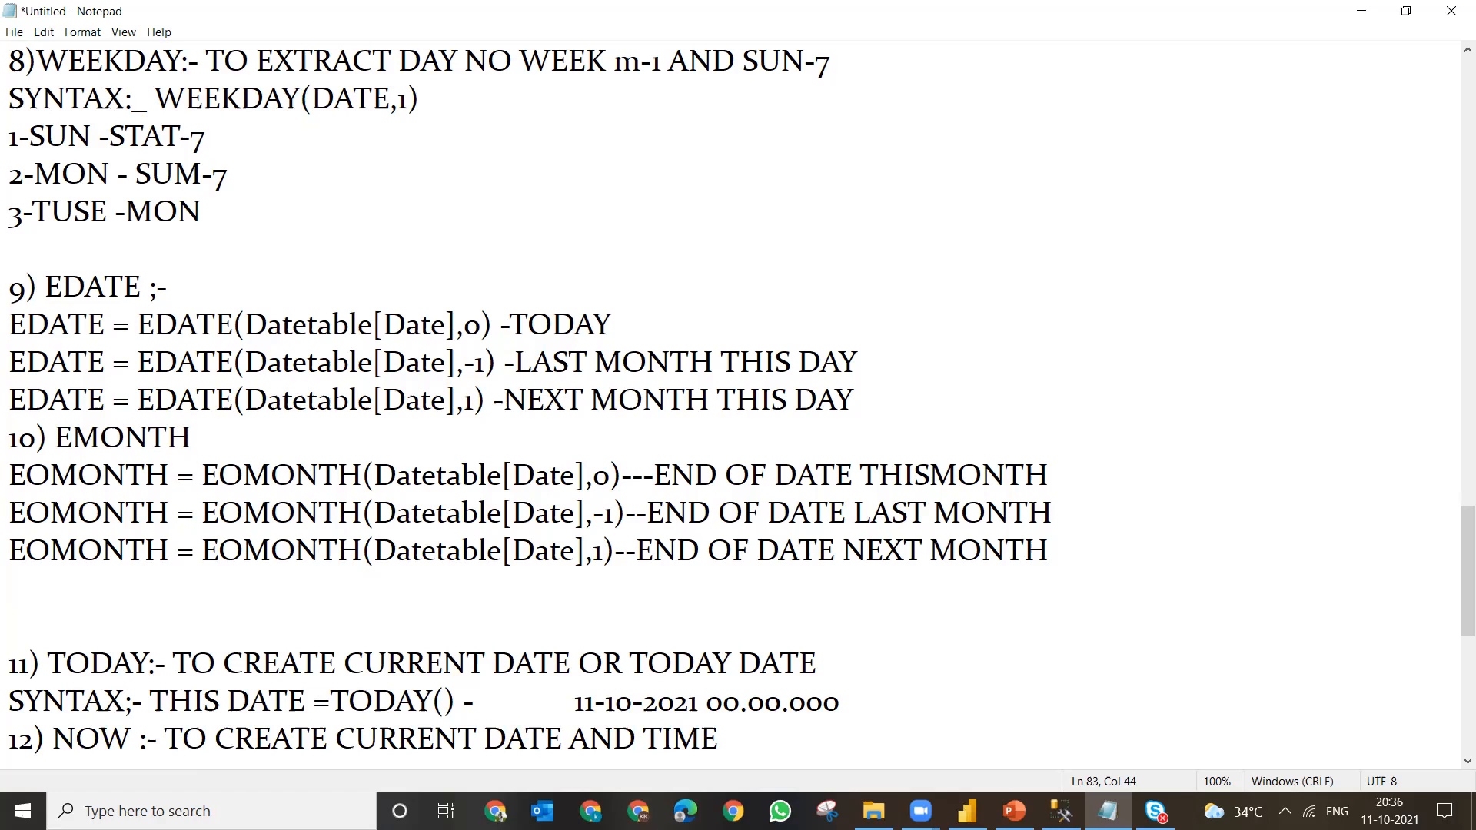
- Write "SYNTAX :- THIS DATETIME =NOW() 11-10-2021 20.37.00" on a new line below the NOW heading
key(Return)
text(SY)
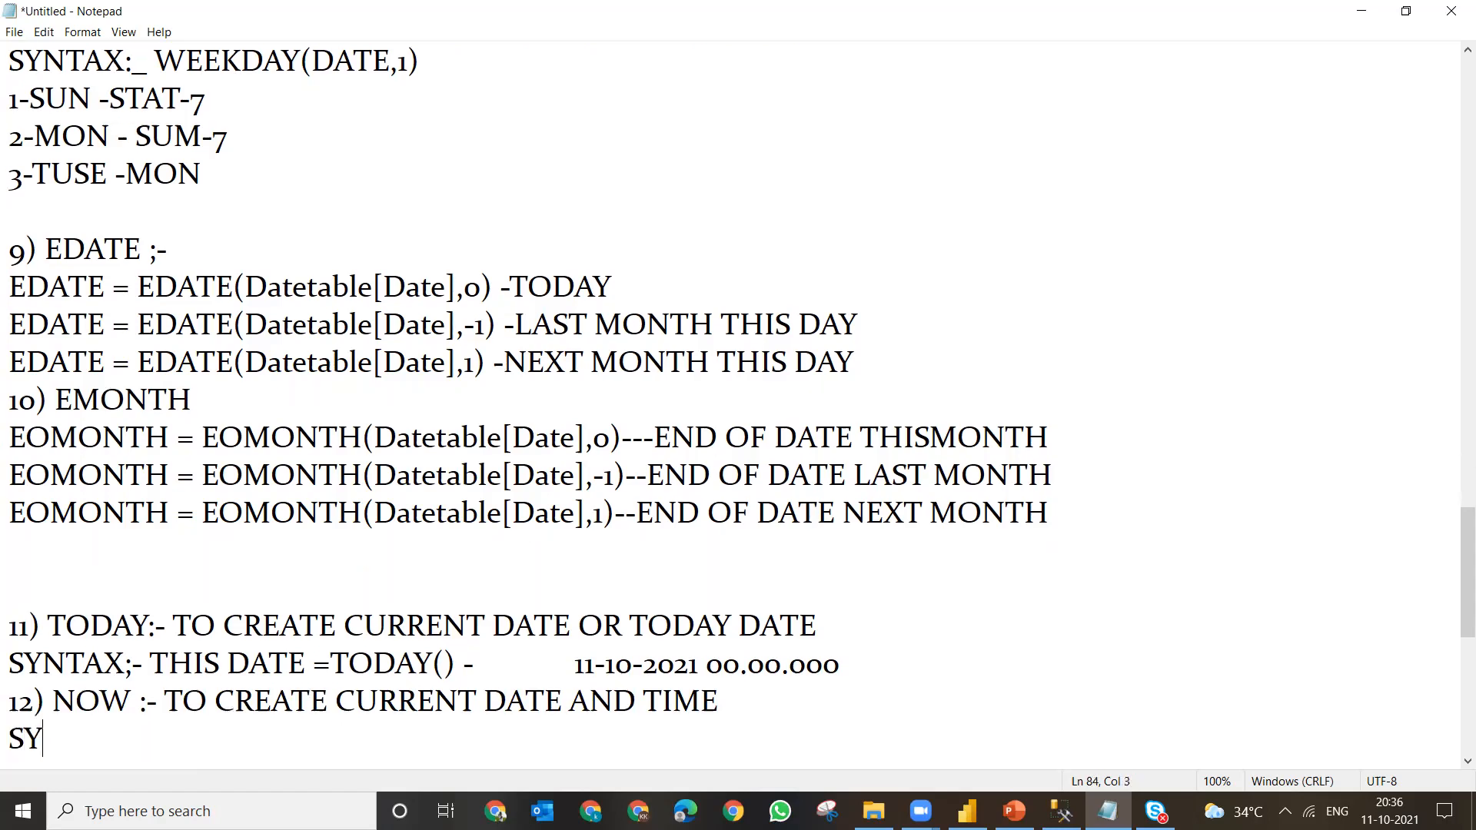
text(NTAX)
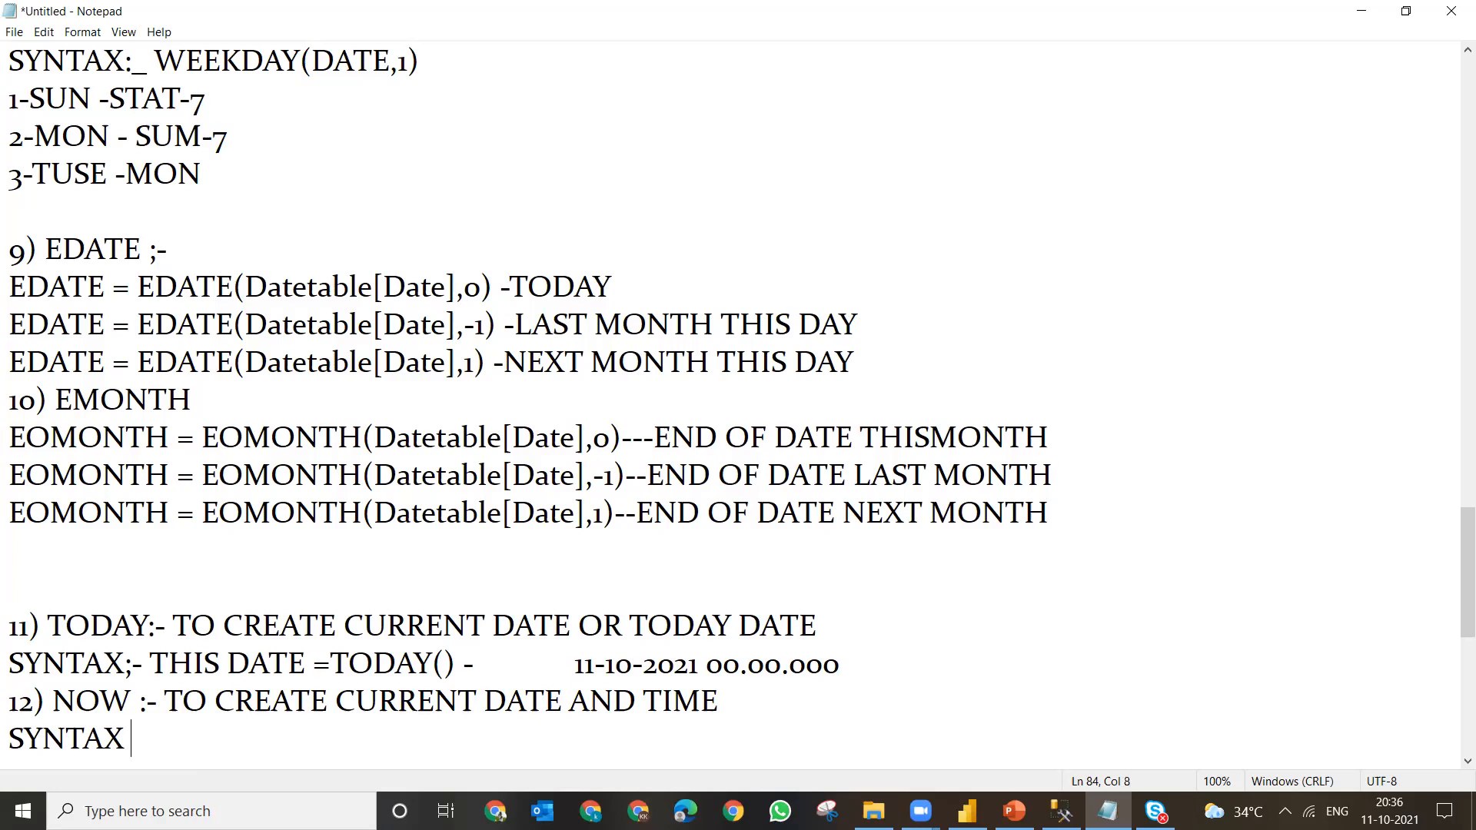
text(;- THIS)
key(BackSpace)
key(BackSpace)
key(BackSpace)
key(BackSpace)
text(:- THIS )
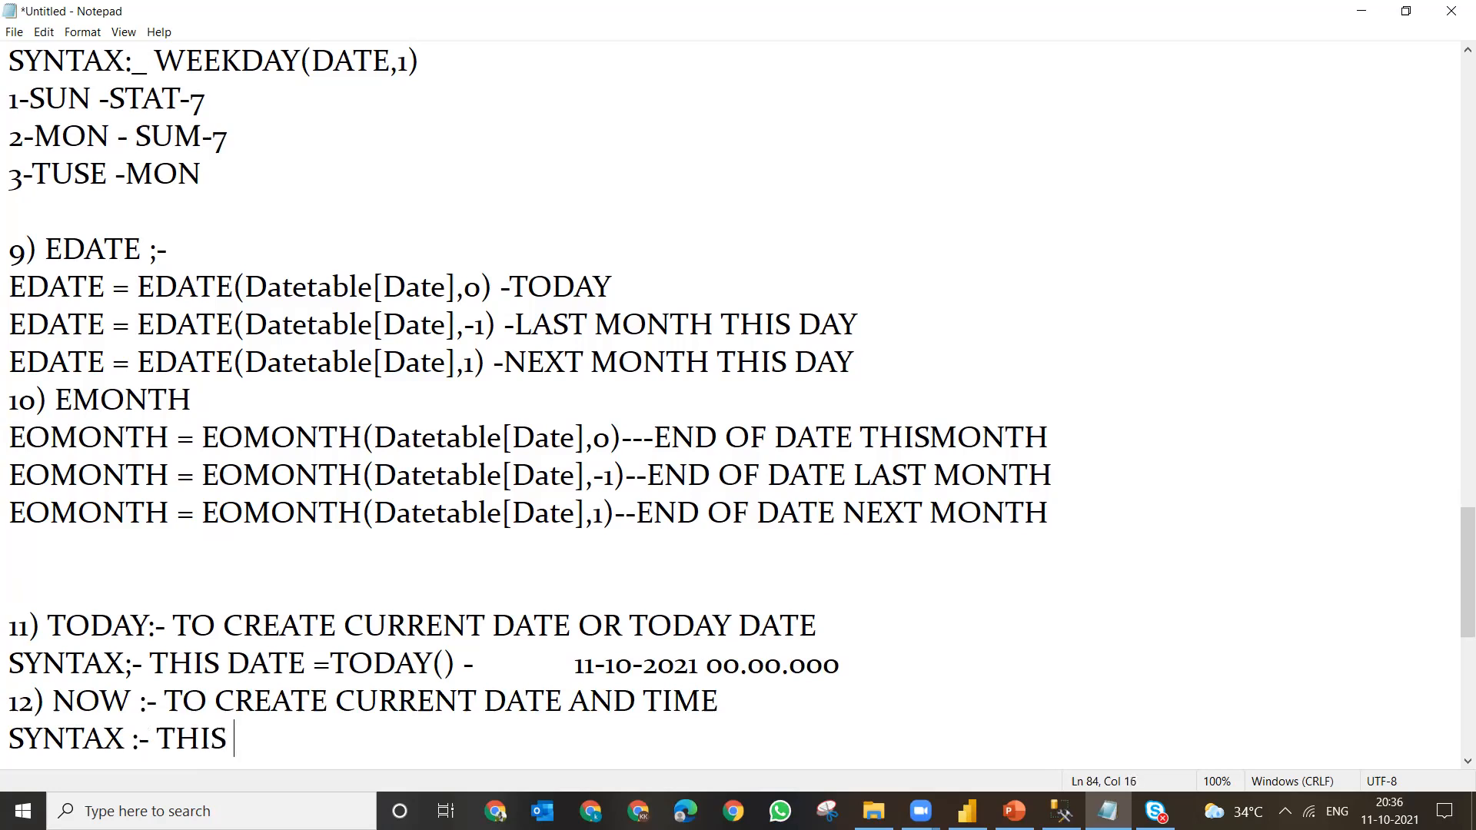
text(DATE)
key(BackSpace)
text(TIME )
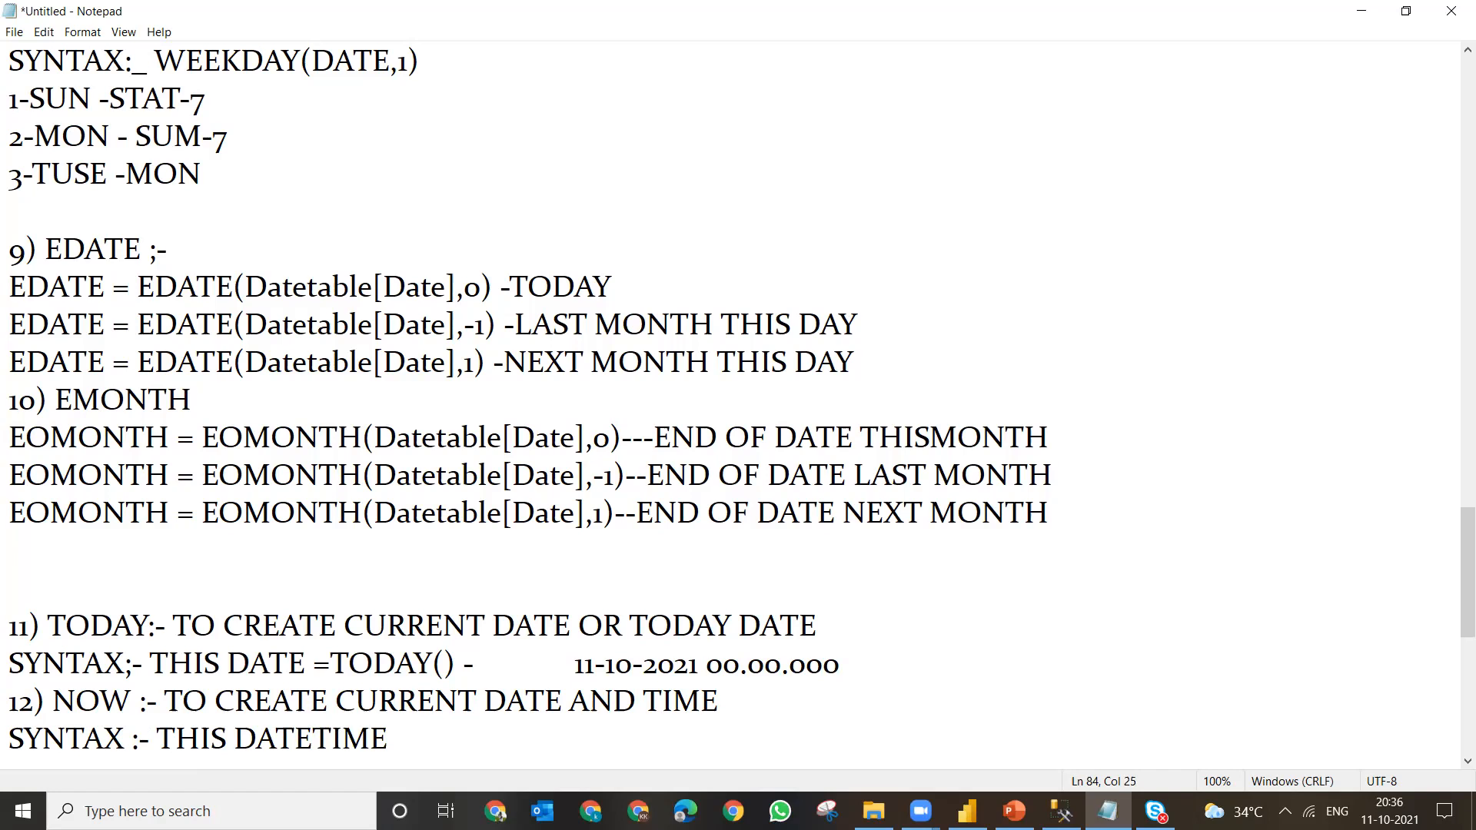
text(=NOW() )
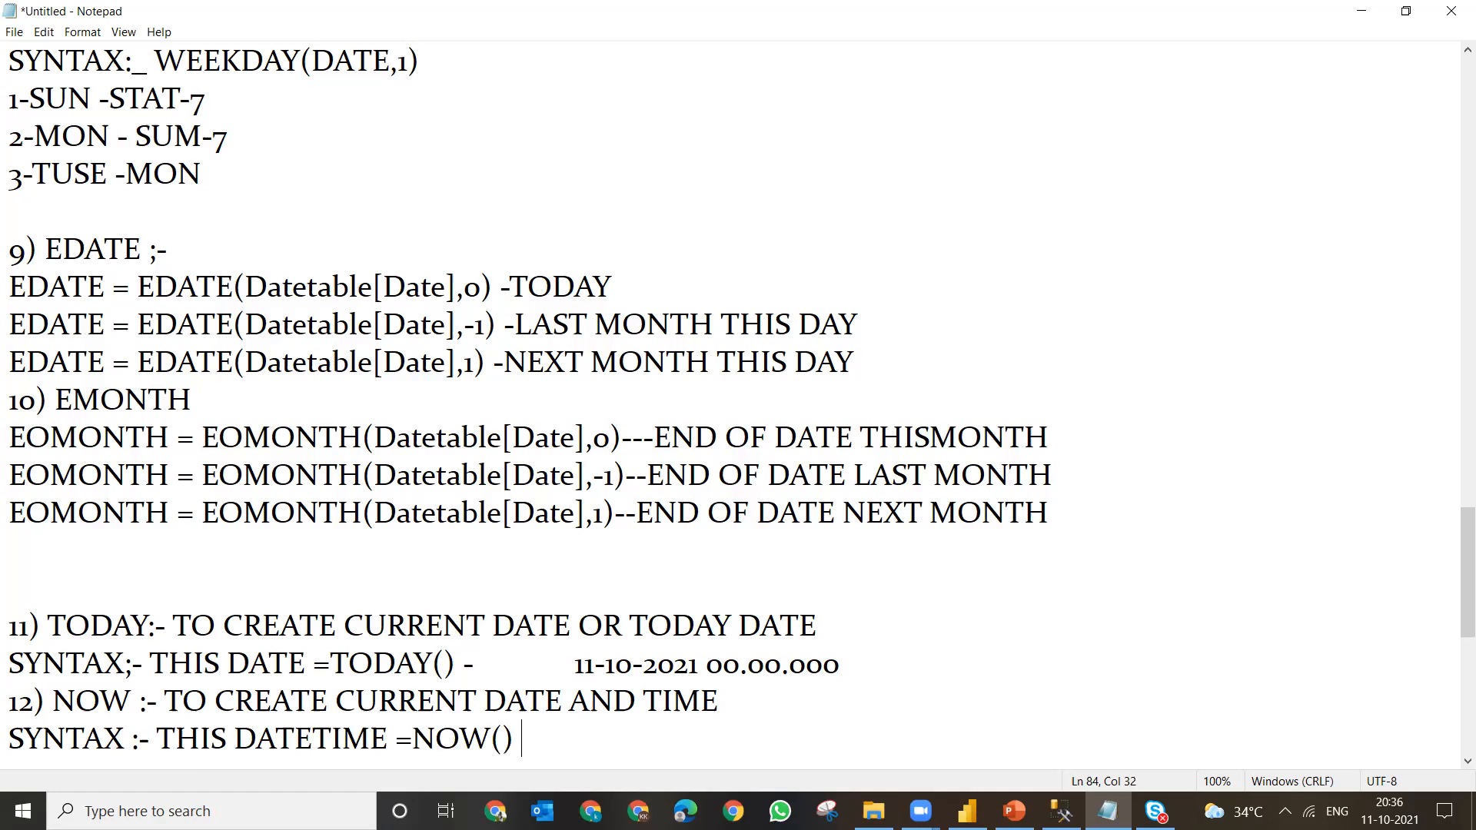
text(11-10-2021 )
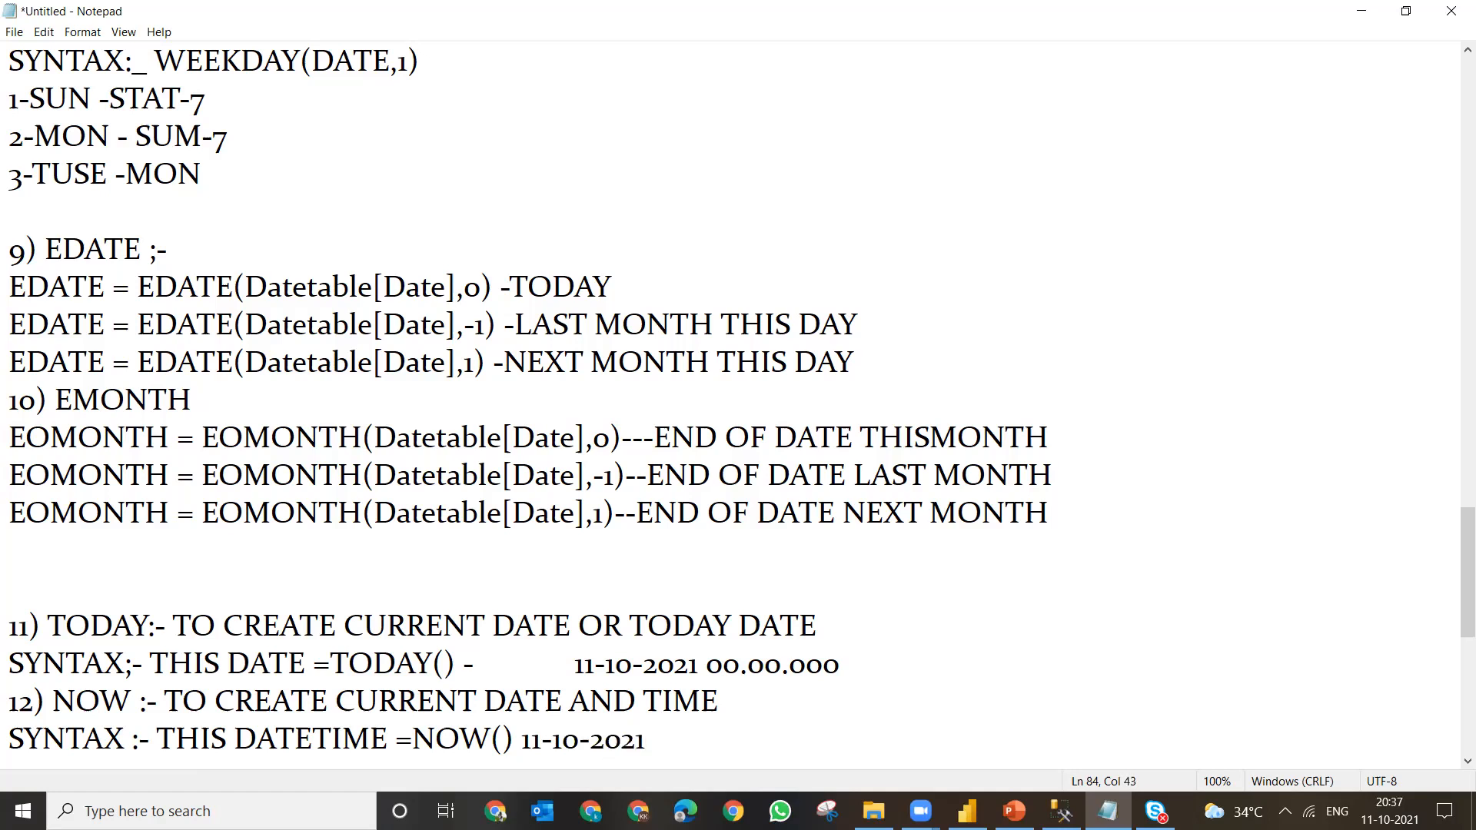
text(20.37.00)
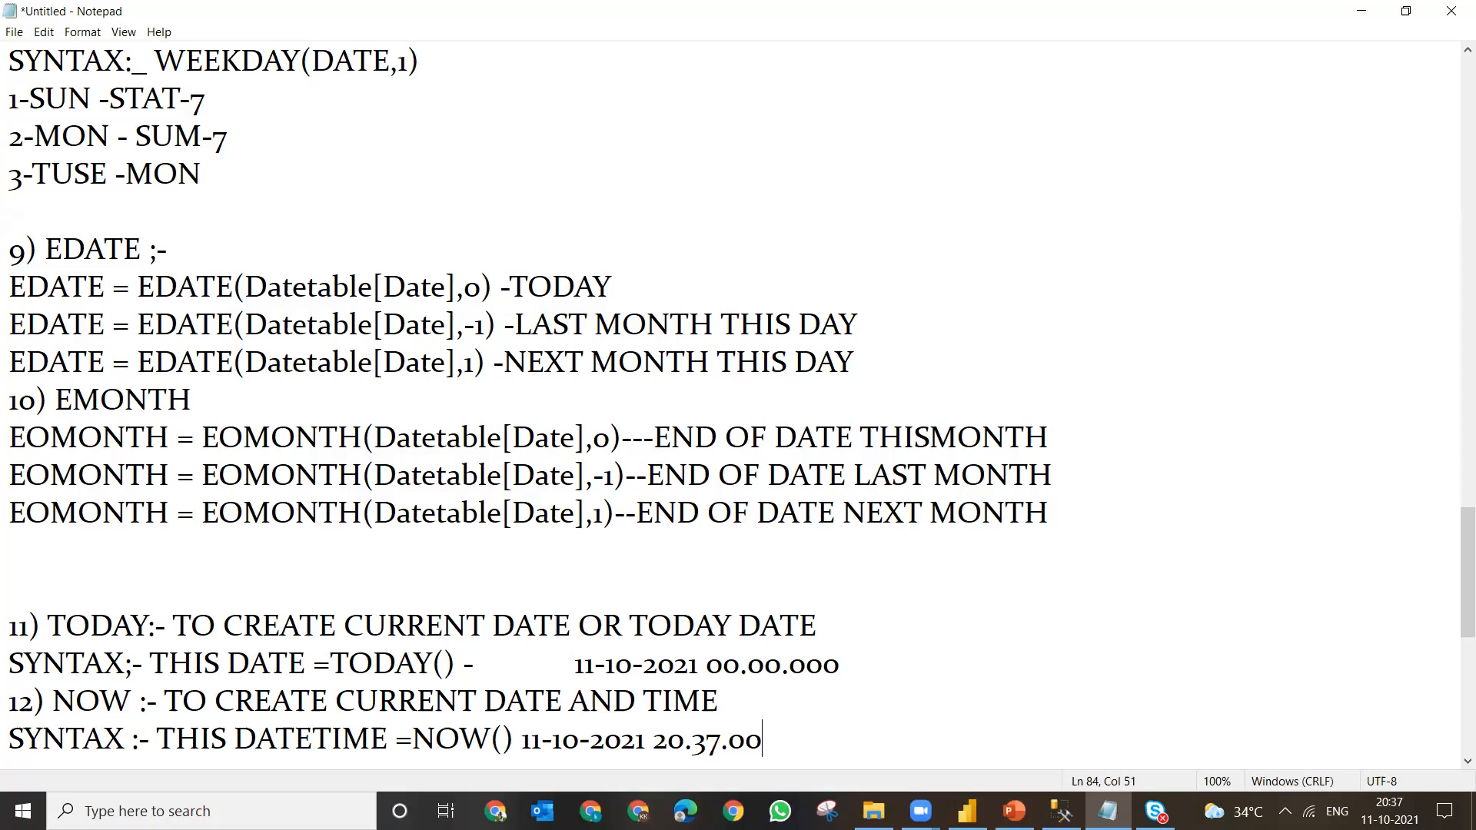
- Switch to Power BI and add a calculated column to Datetable with the formula TODAY = TODAY()
click(967, 812)
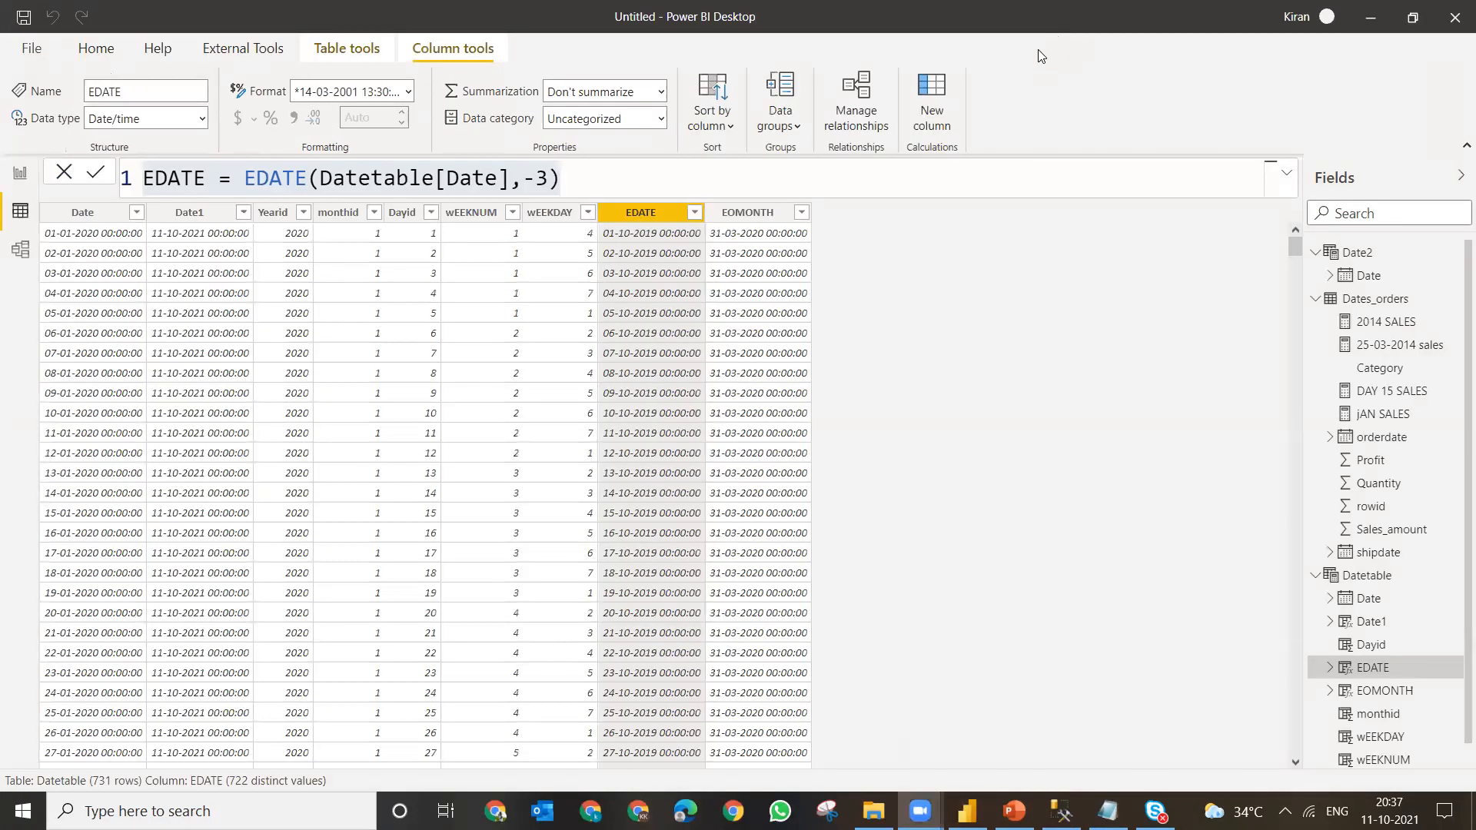
click(951, 90)
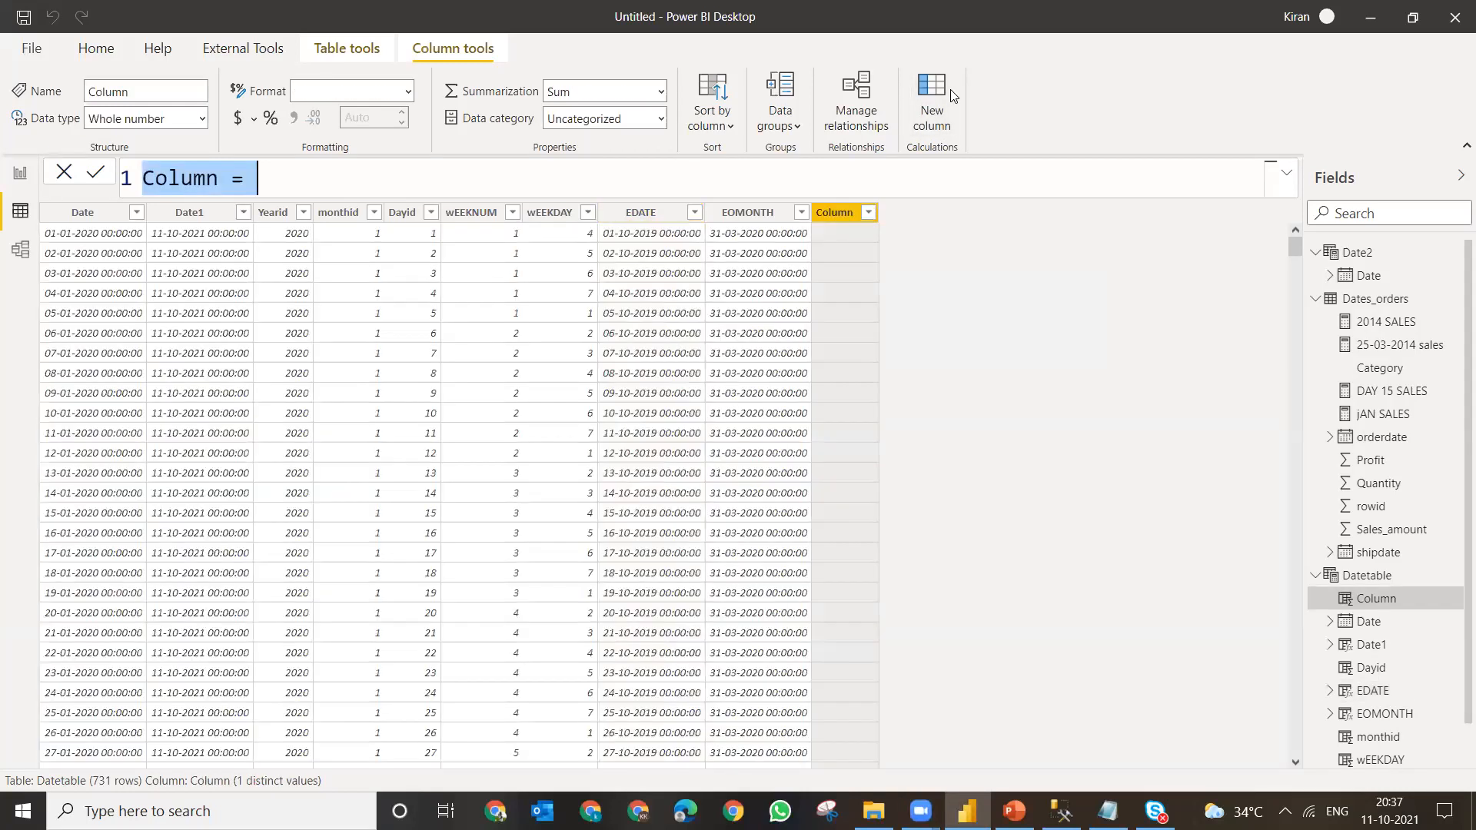
text(TODA)
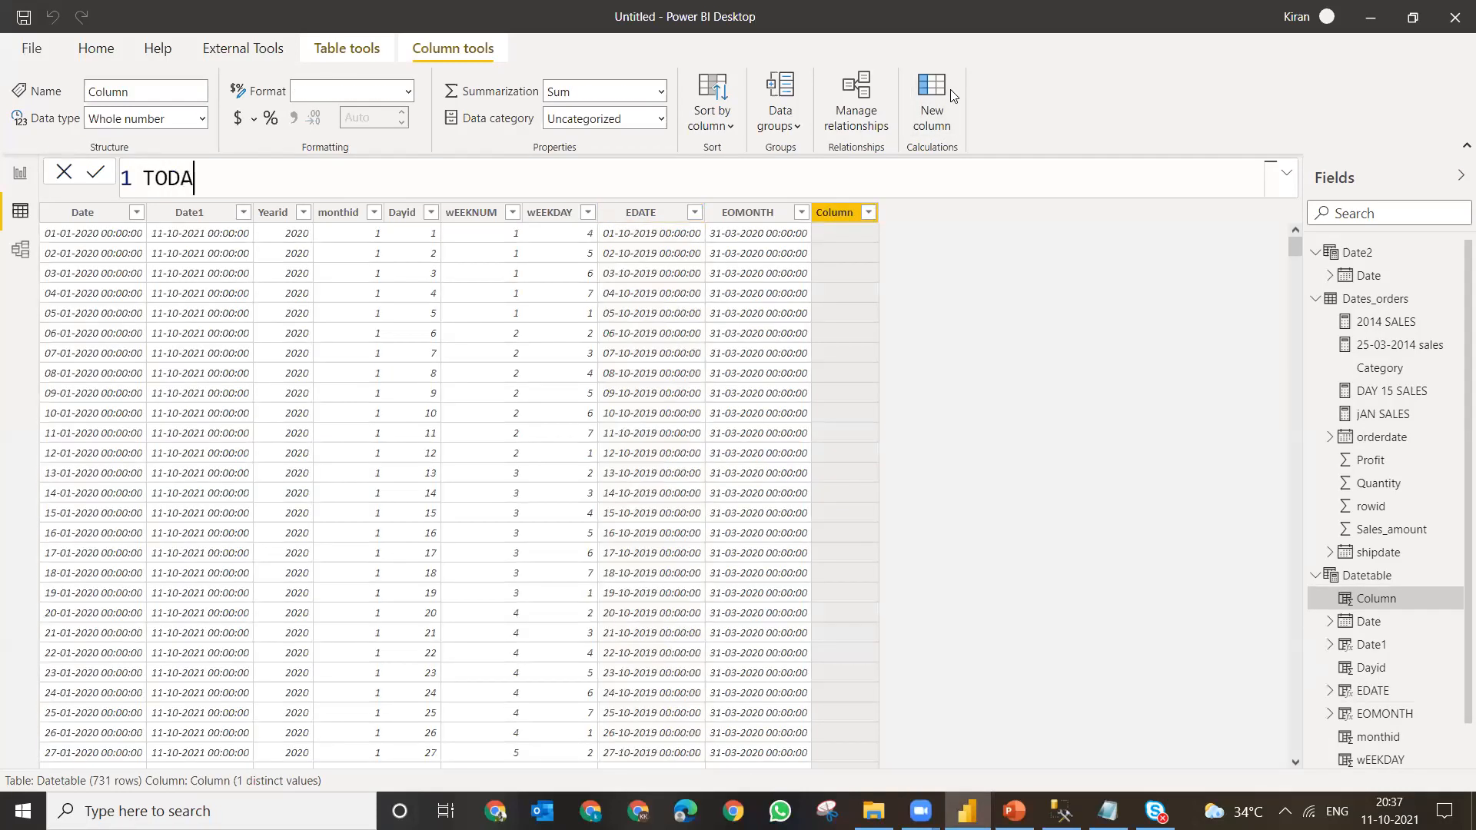
text(Y=TO)
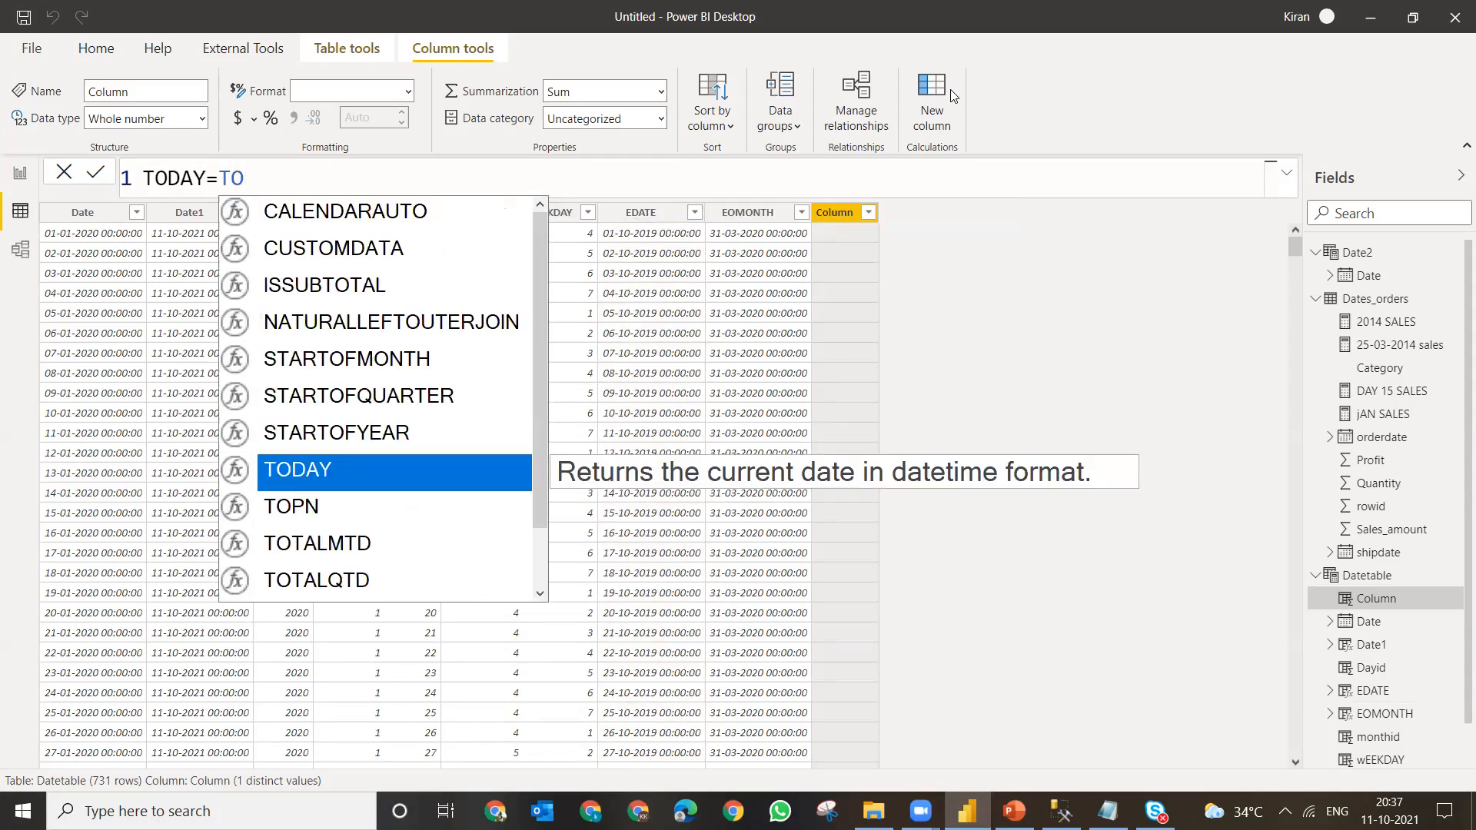
key(Tab)
text())
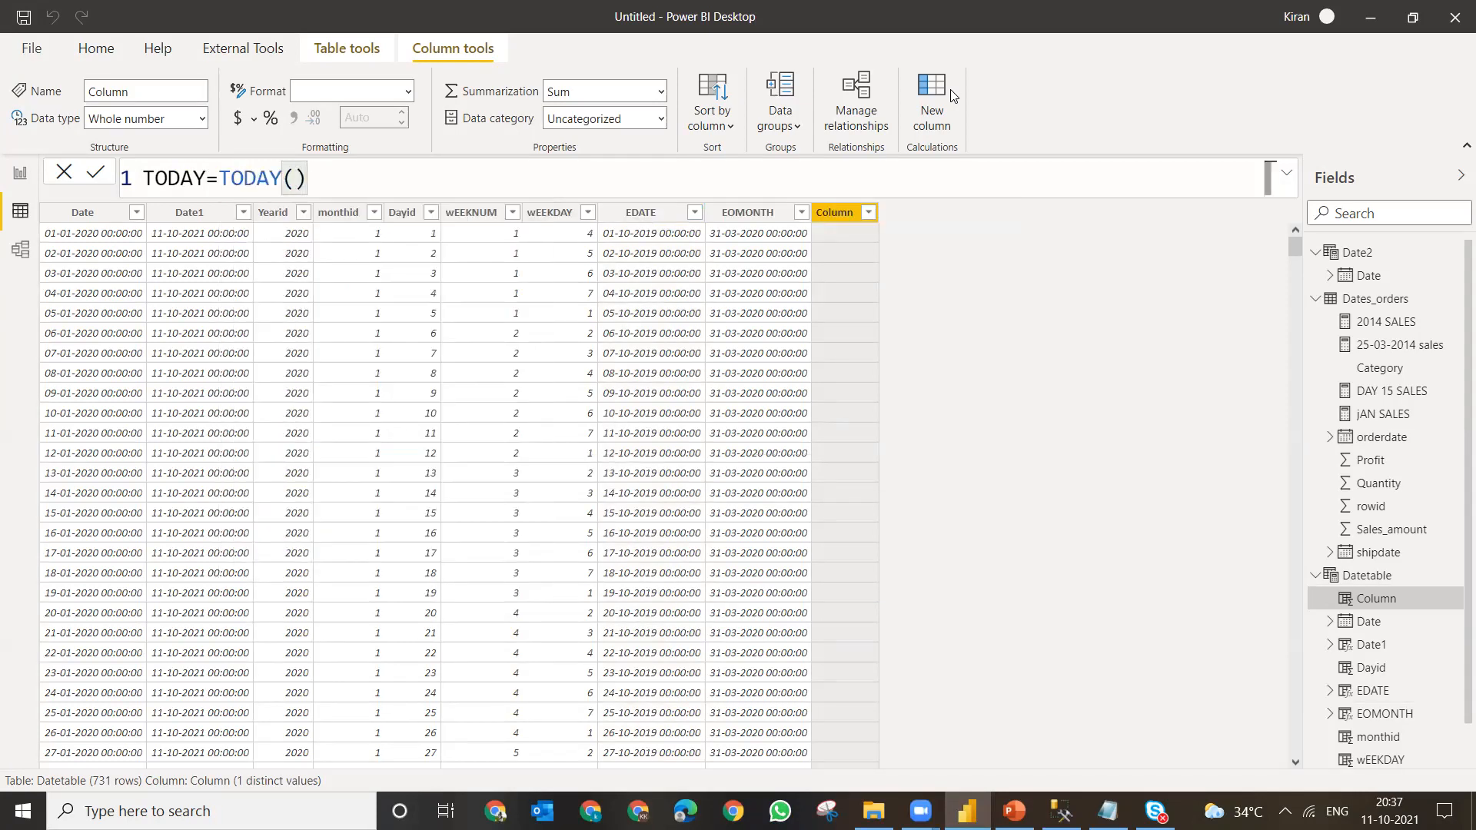
key(Return)
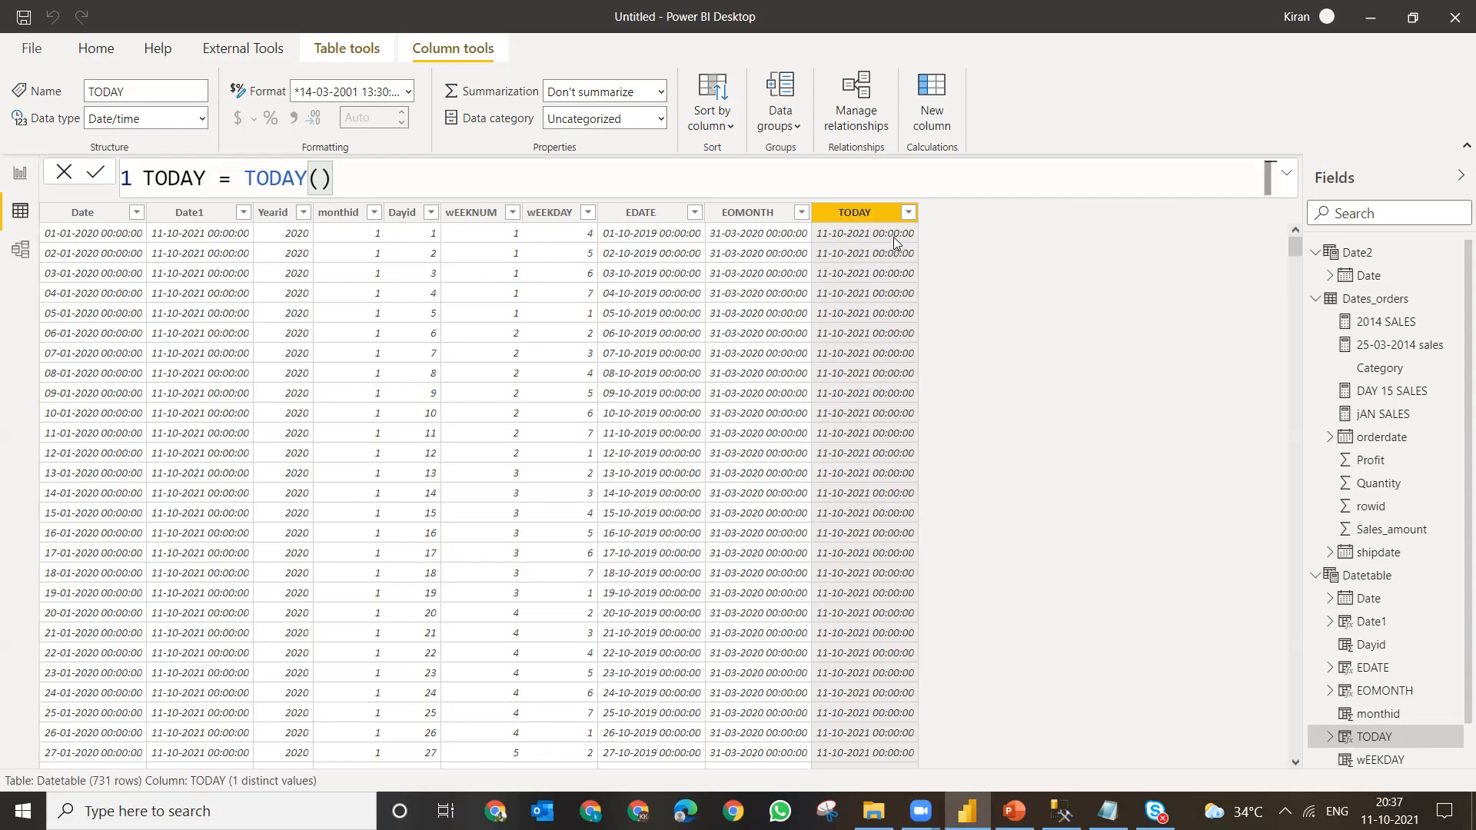
- Add a calculated column NOW = NOW() to Datetable and compare it with the TODAY column
click(937, 107)
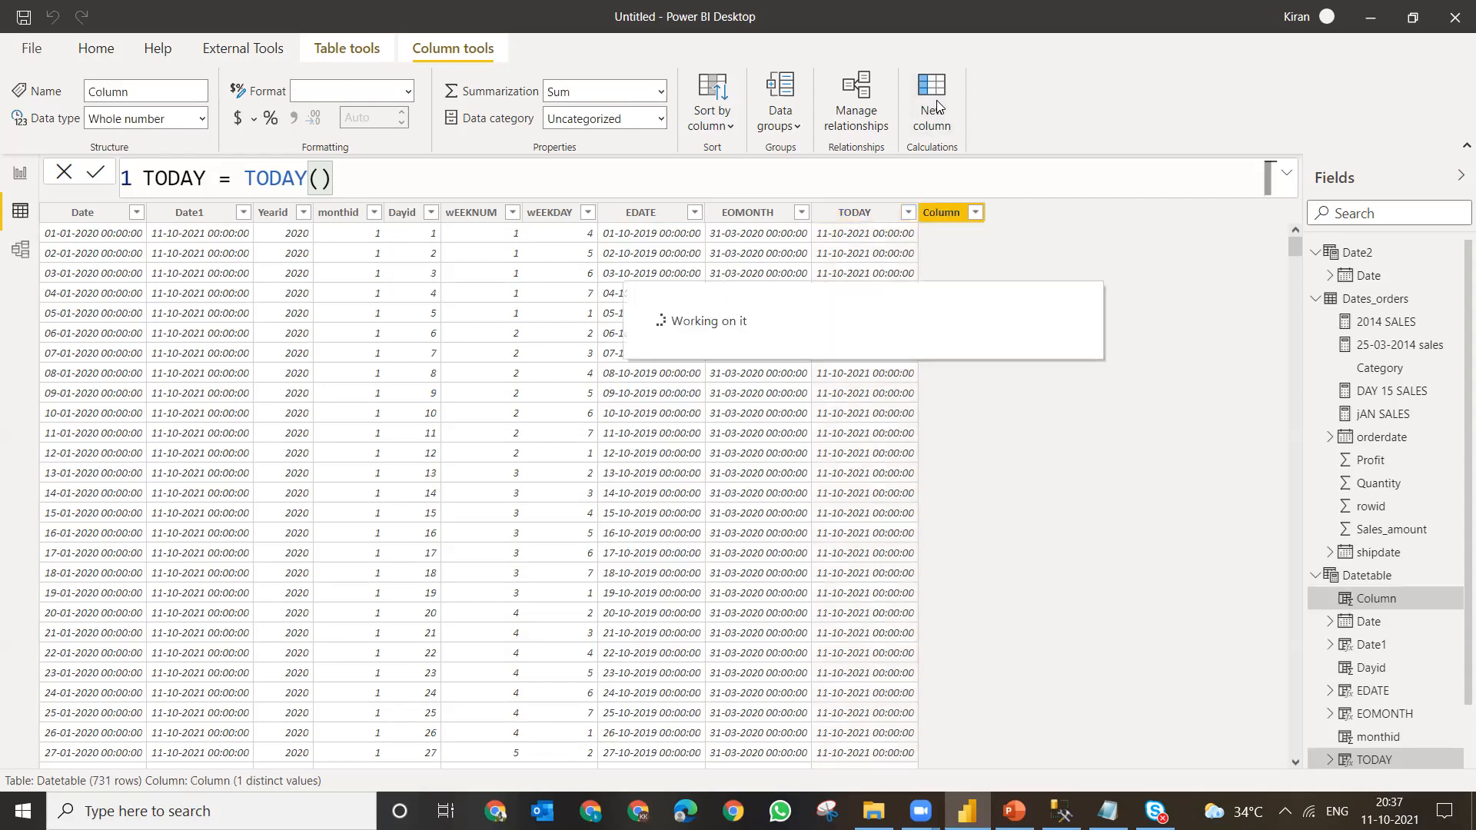
text(NOW)
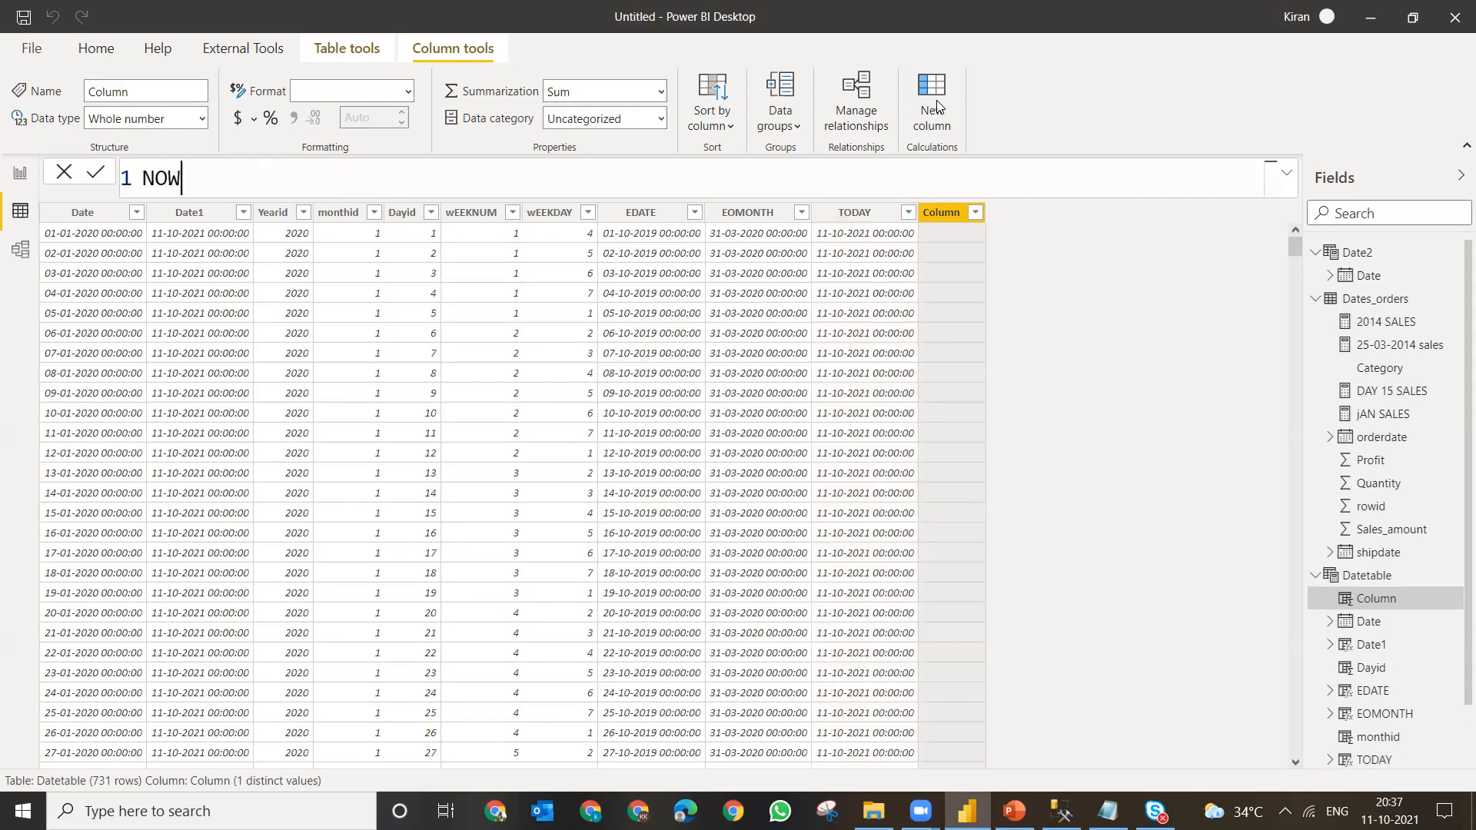
text(=NOW())
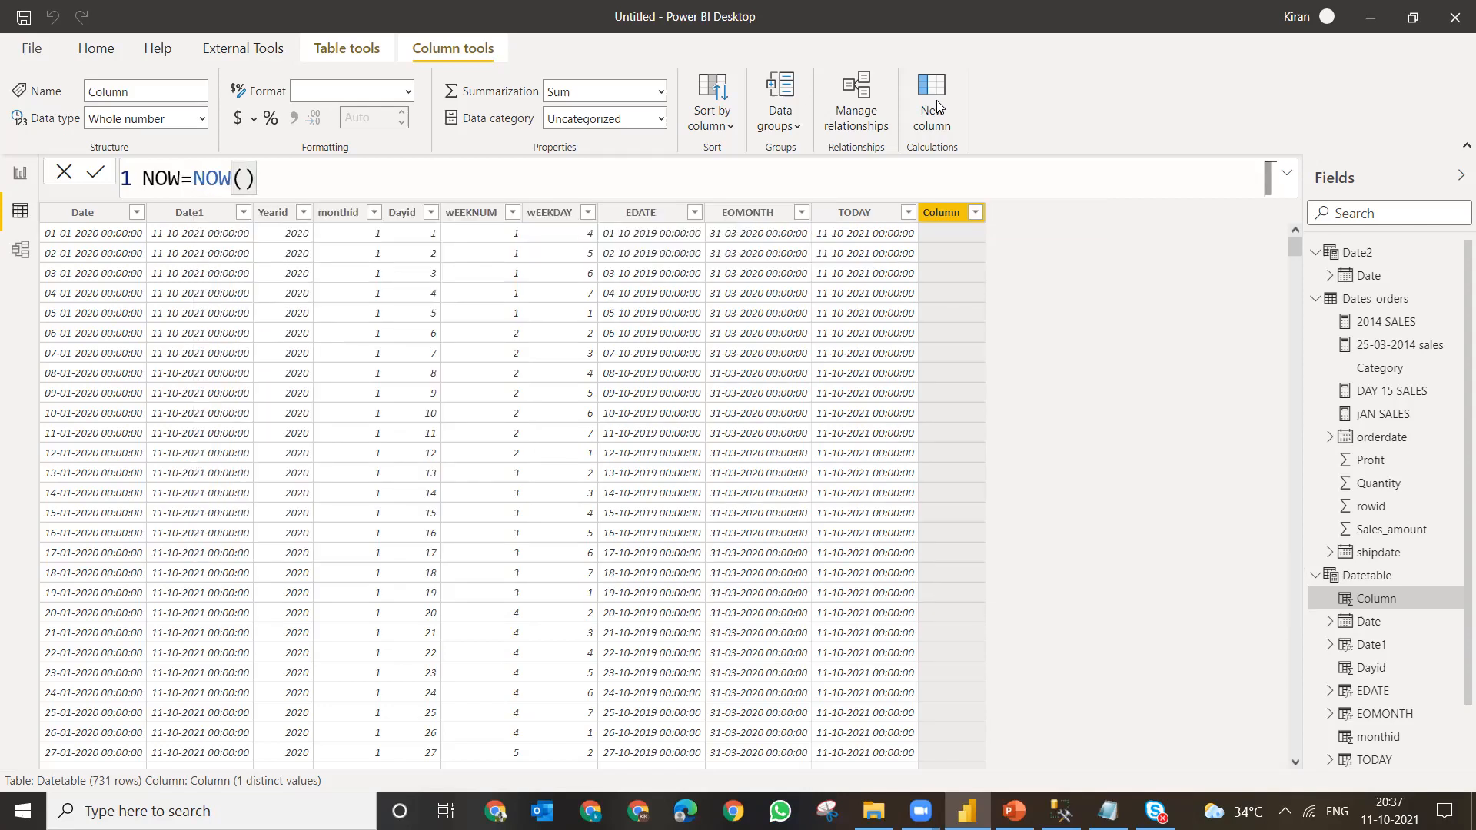
key(Return)
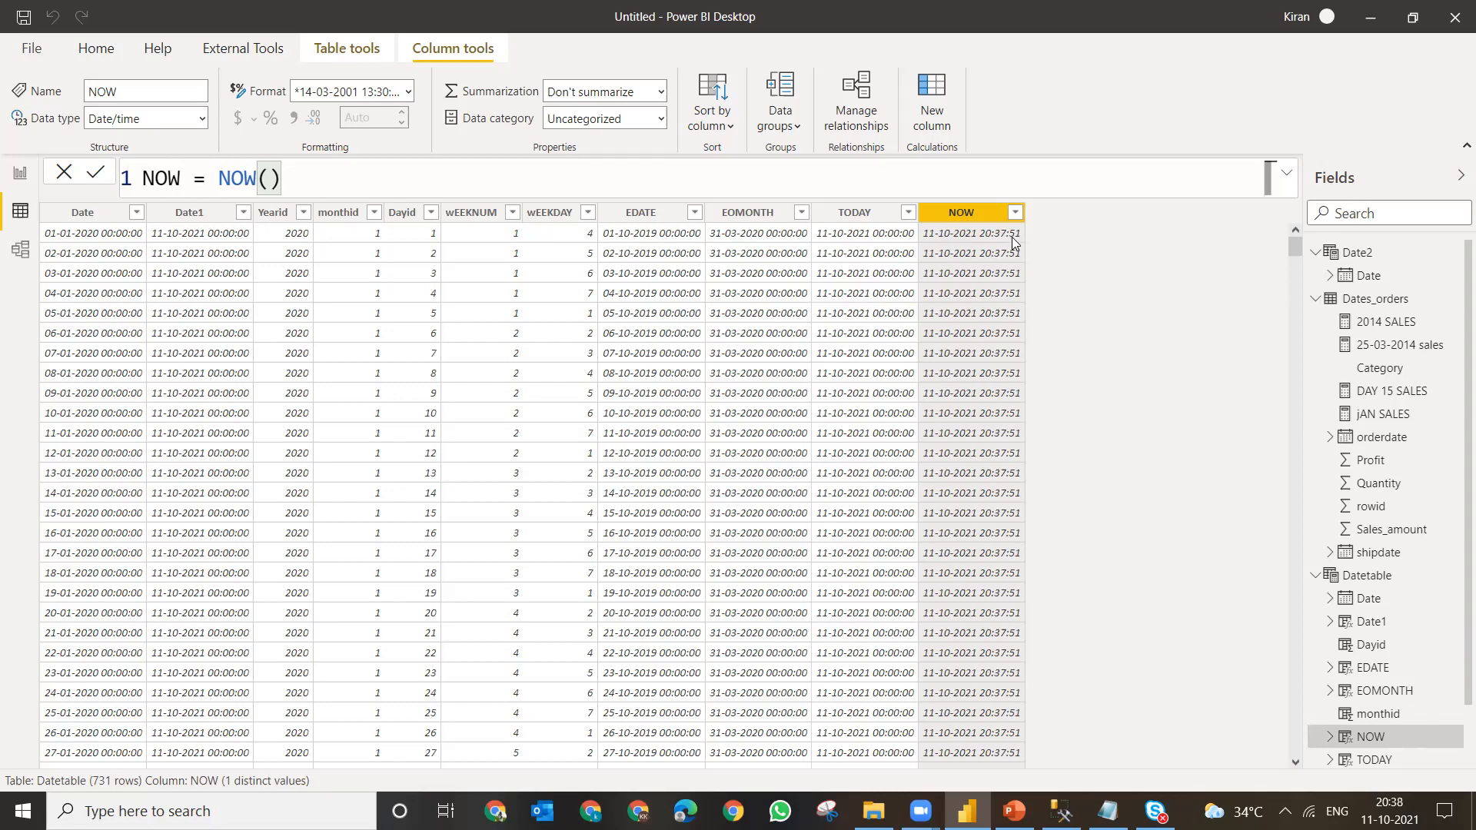
click(840, 220)
click(975, 214)
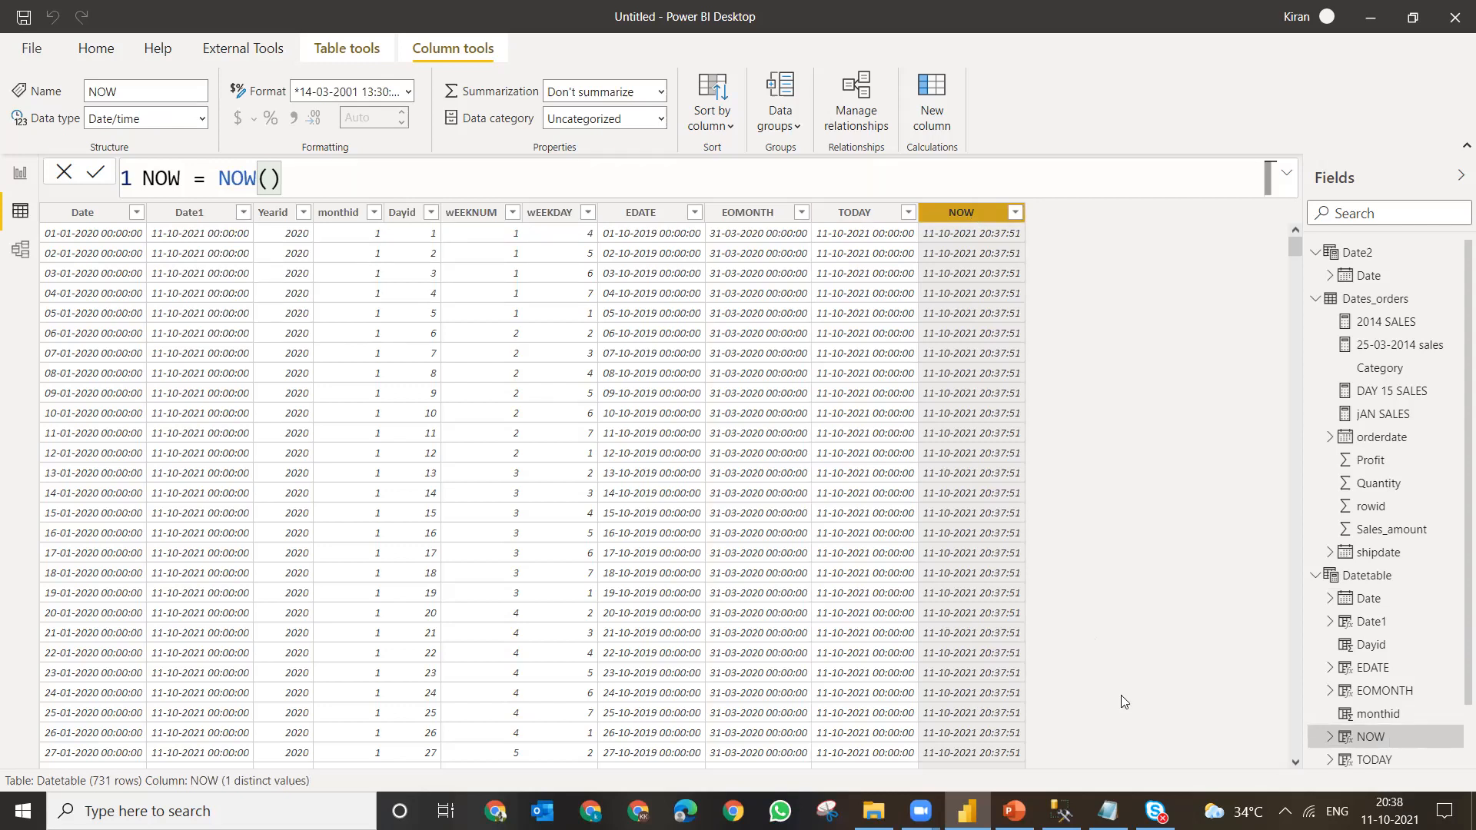
- Switch to Notepad and add the line "OUR REPORT LAST REFRESH" below the NOW syntax
click(1108, 811)
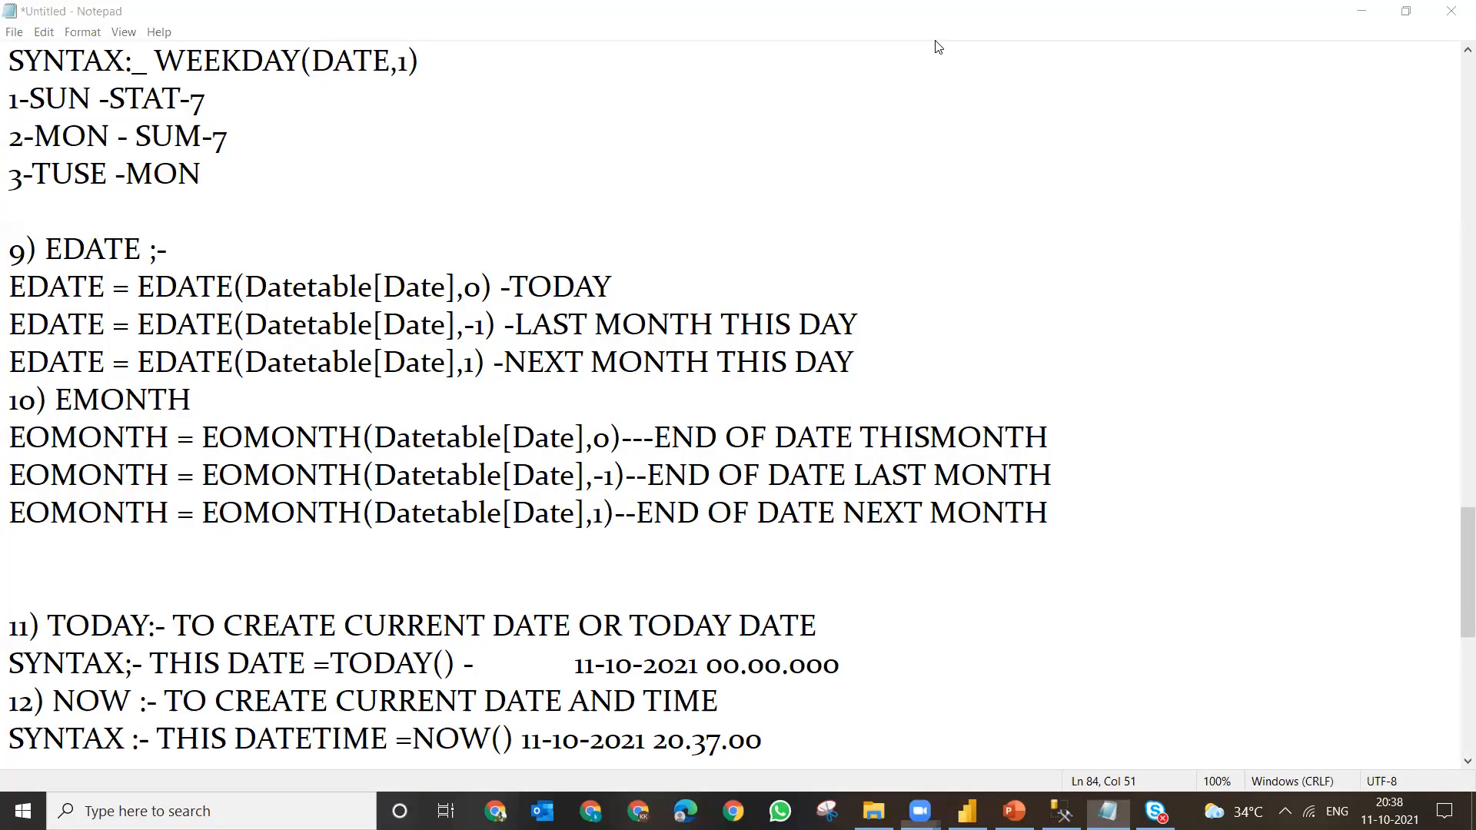
click(816, 716)
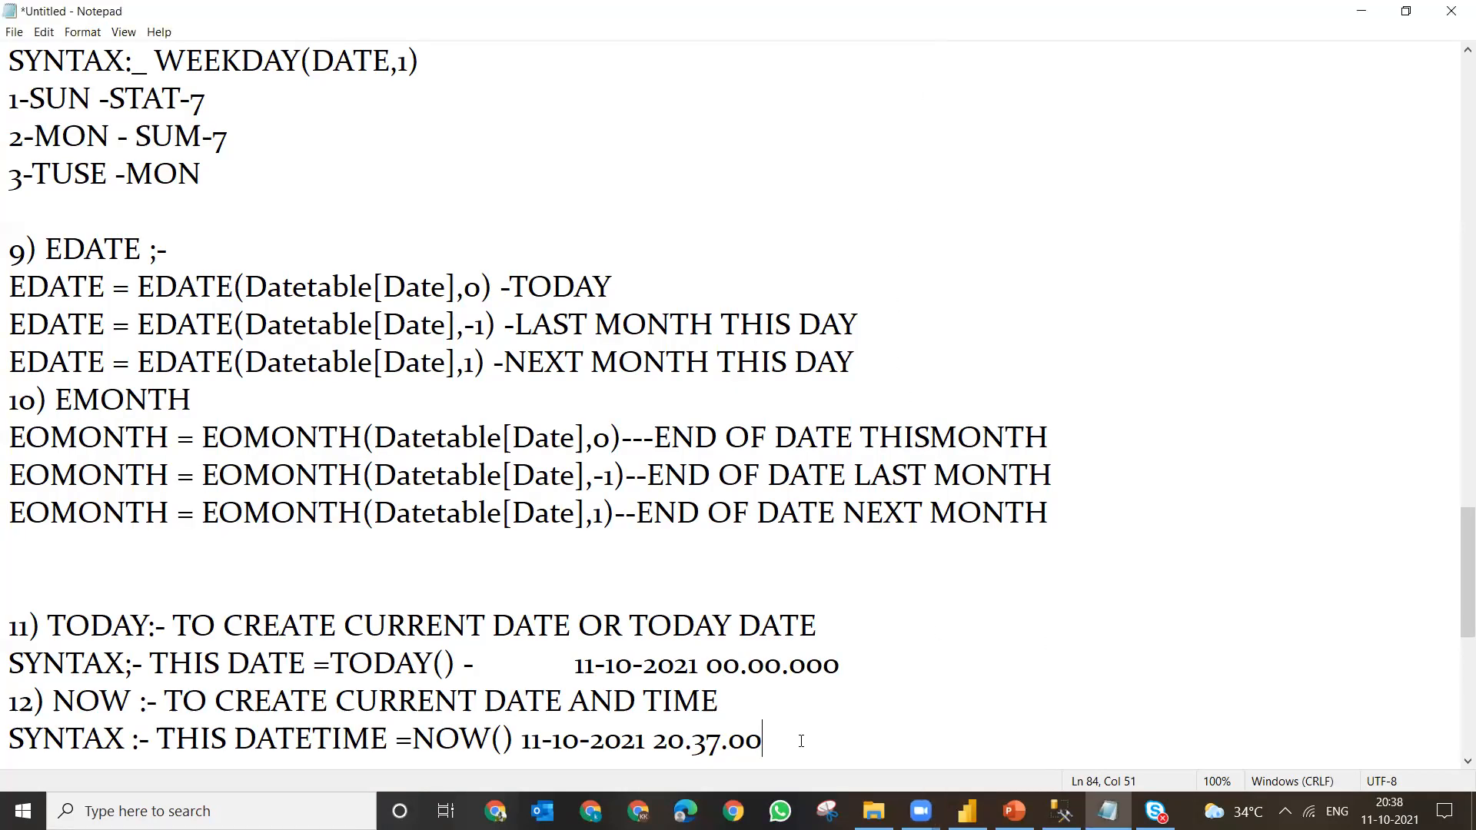
key(Return)
text(MY)
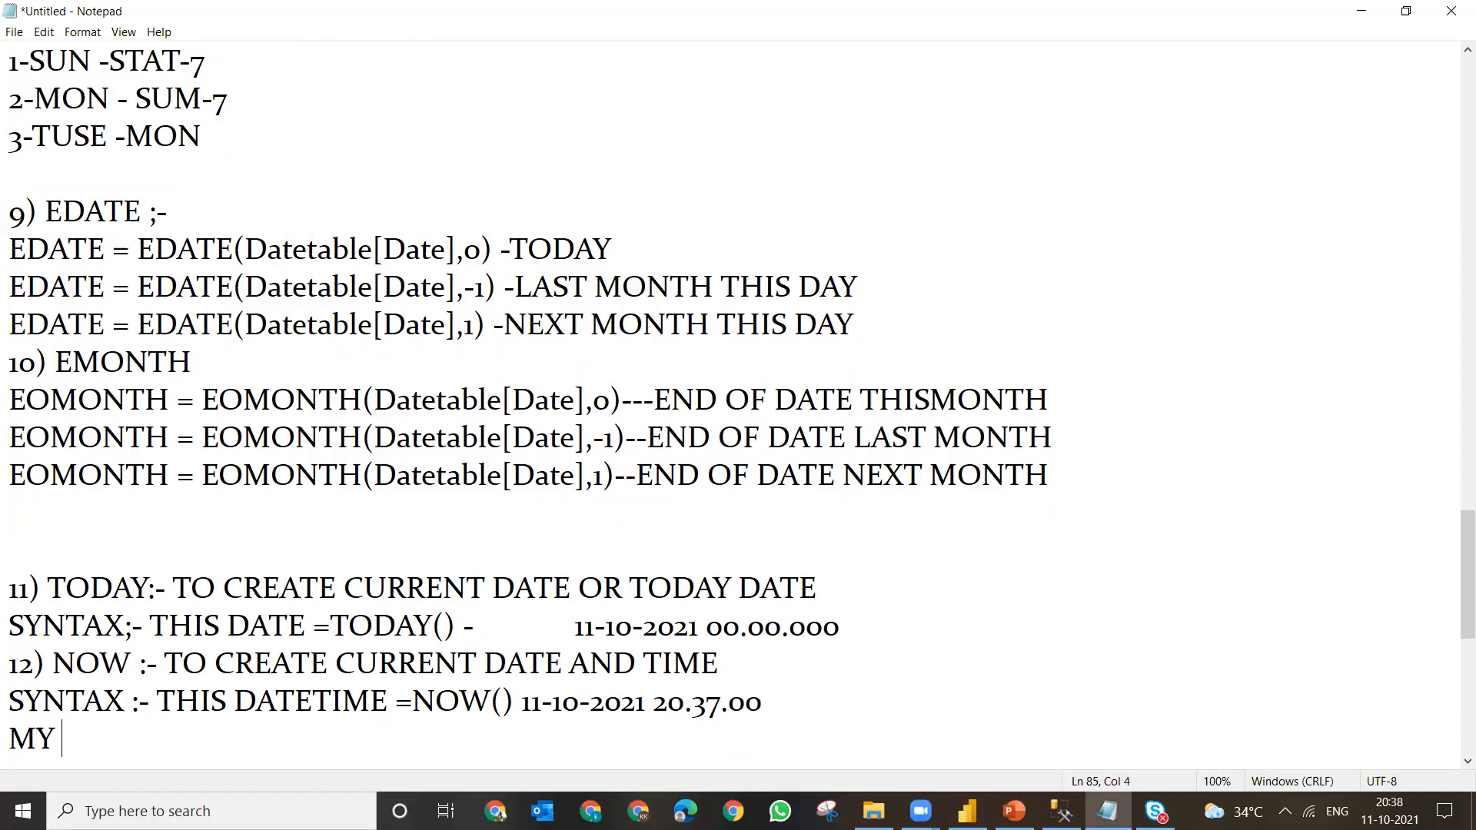
key(BackSpace)
key(BackSpace)
text(OUR)
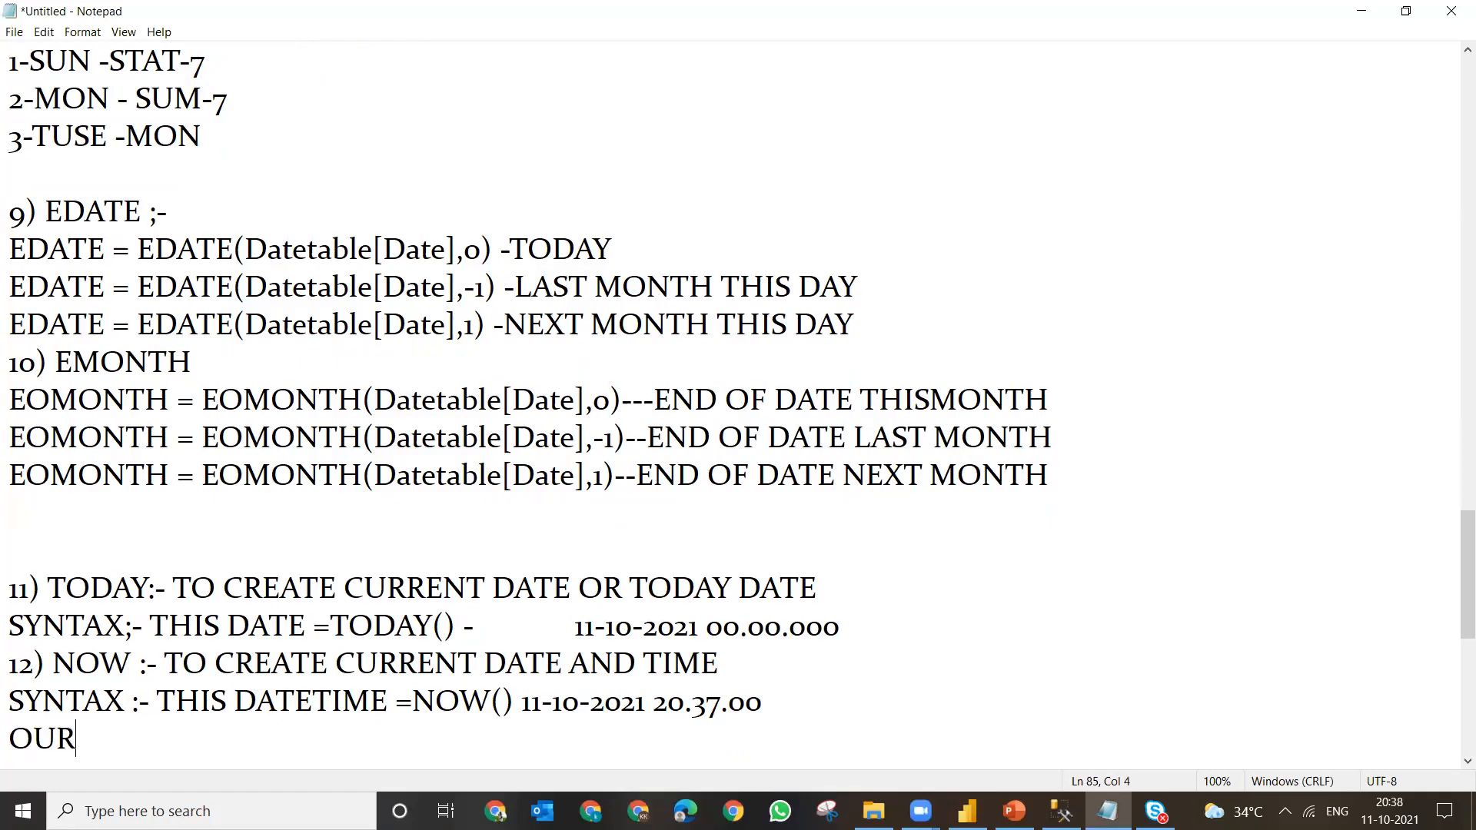
text( REPORT)
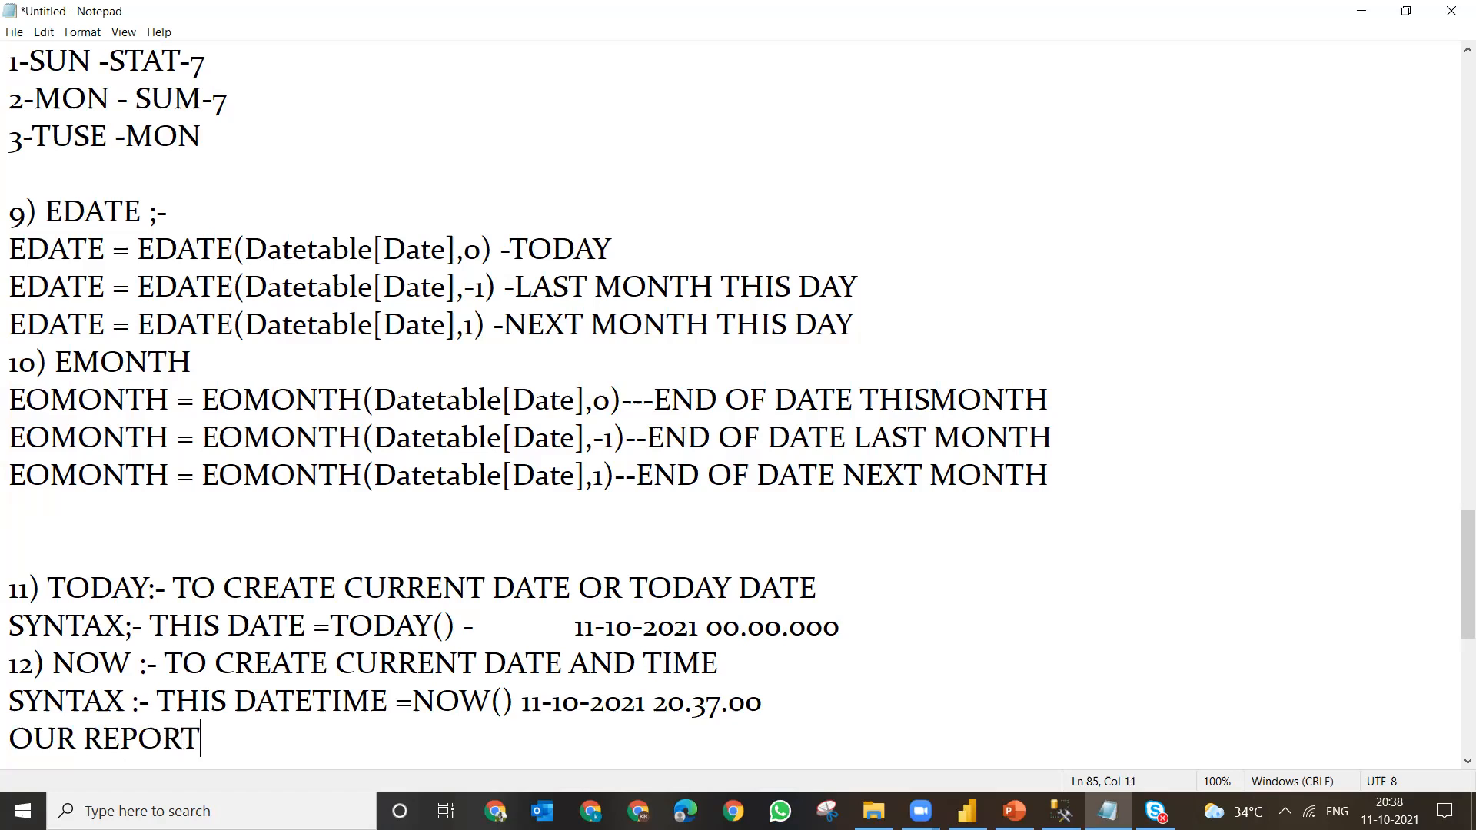
text( LAST REFRESH)
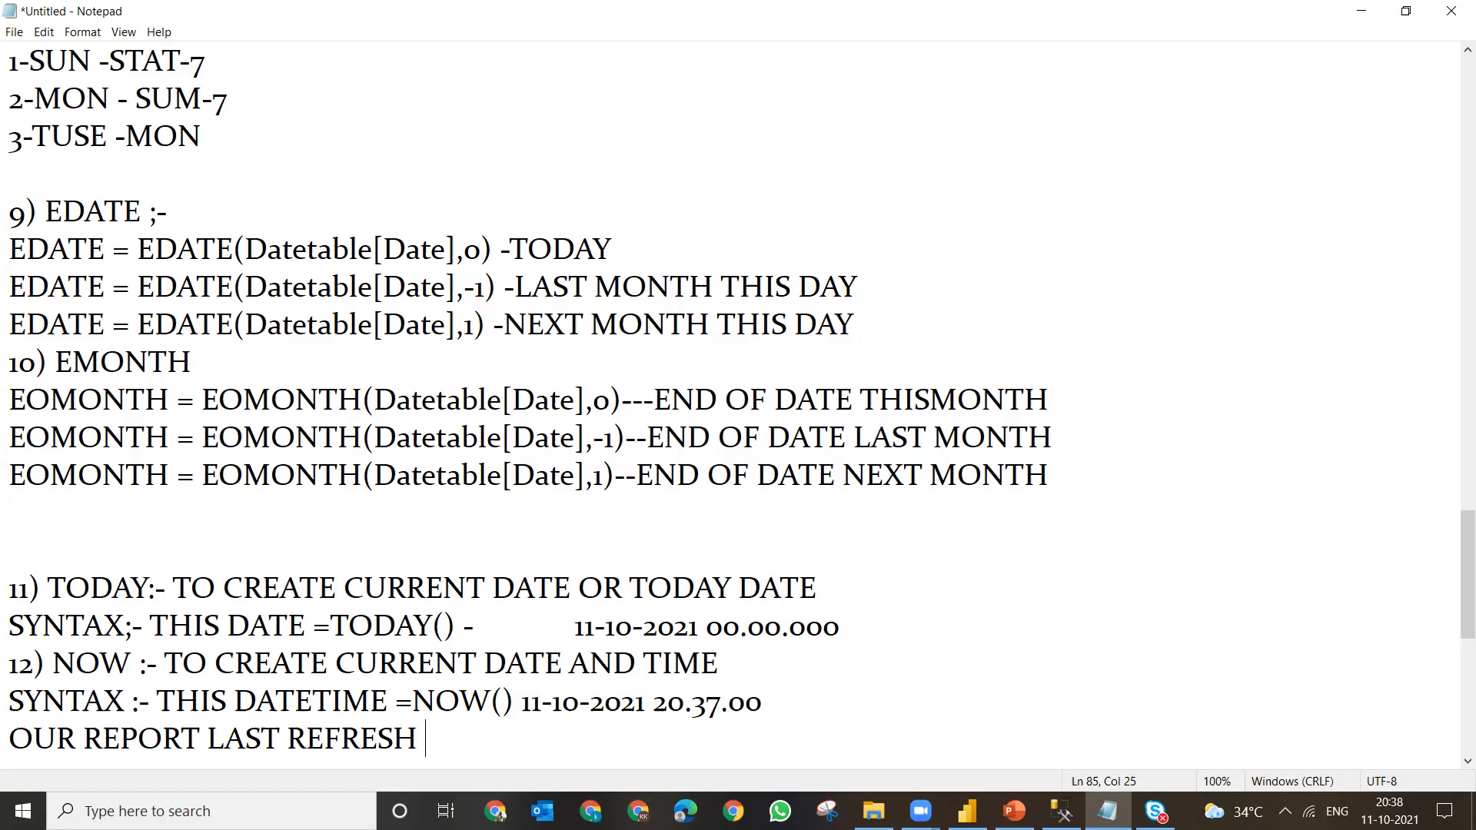
- In the Power BI report page, narrow the day sales table and move the 25-03-2014 sales card into the freed space
click(967, 811)
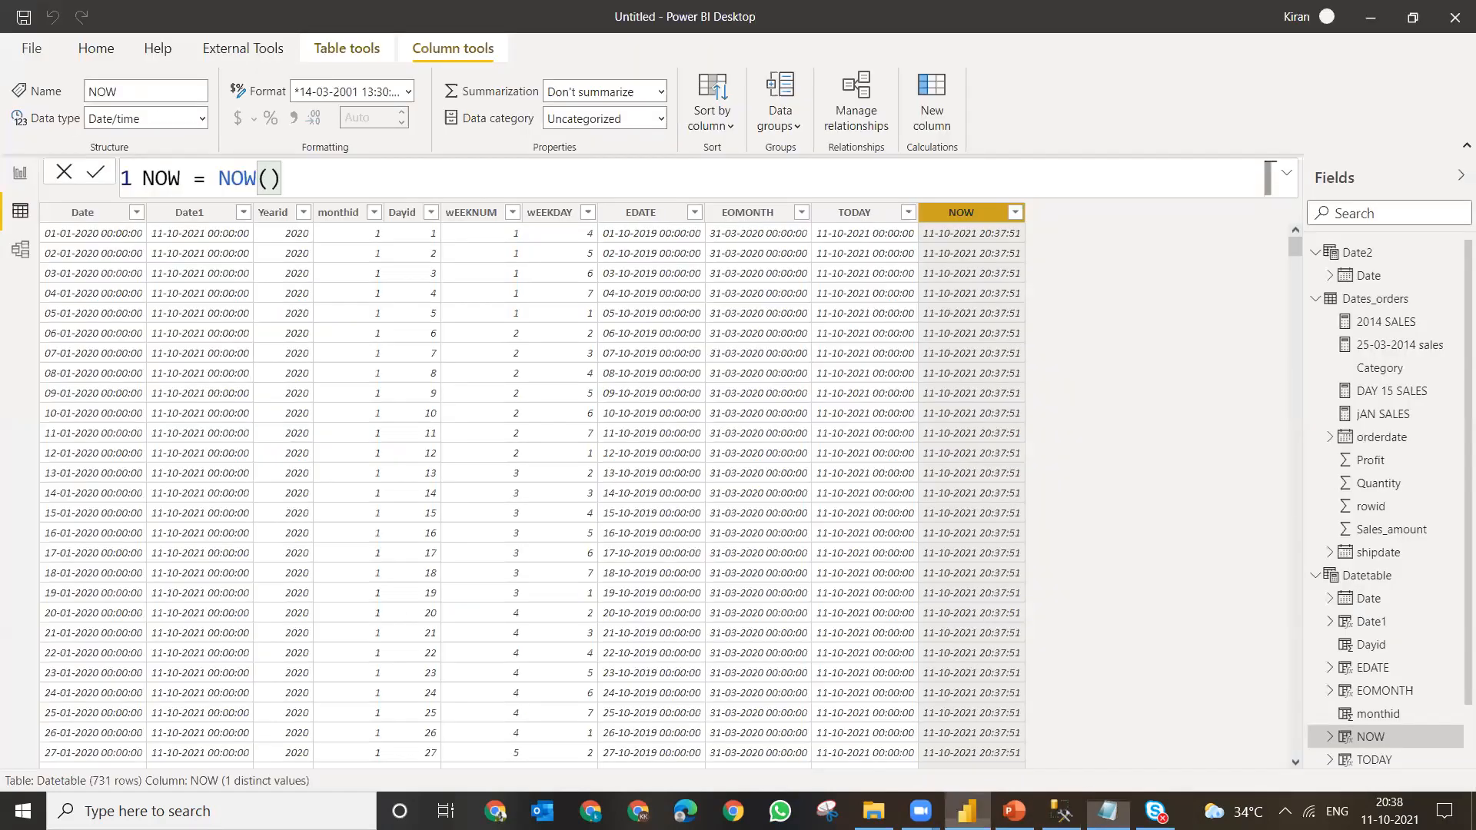
click(29, 176)
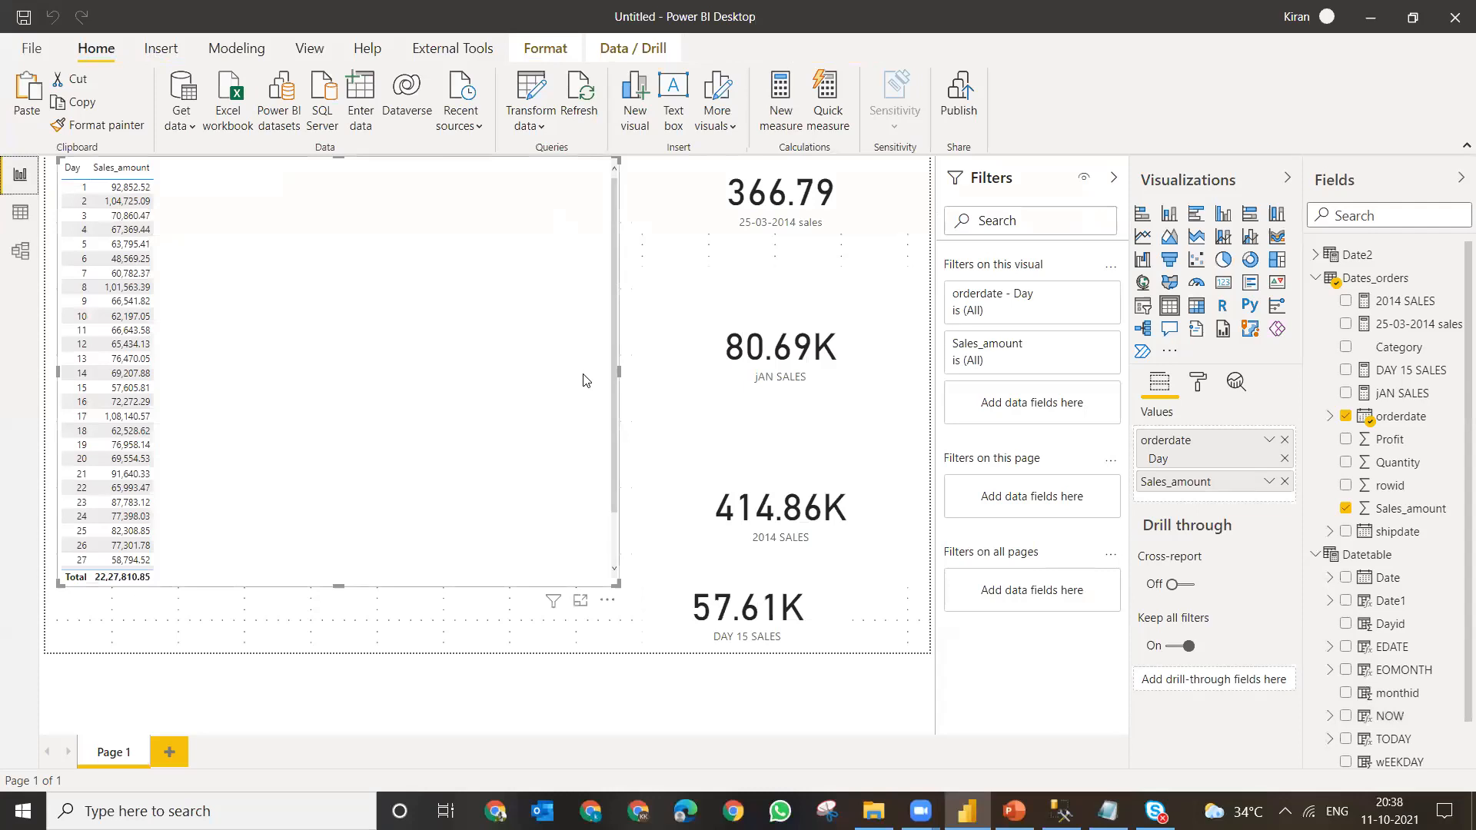
drag(617, 370, 263, 371)
drag(818, 186, 552, 378)
- Create a measure in Dates_orders with the formula LATEST REFRESH REPORT TIME = NOW()
right_click(1356, 261)
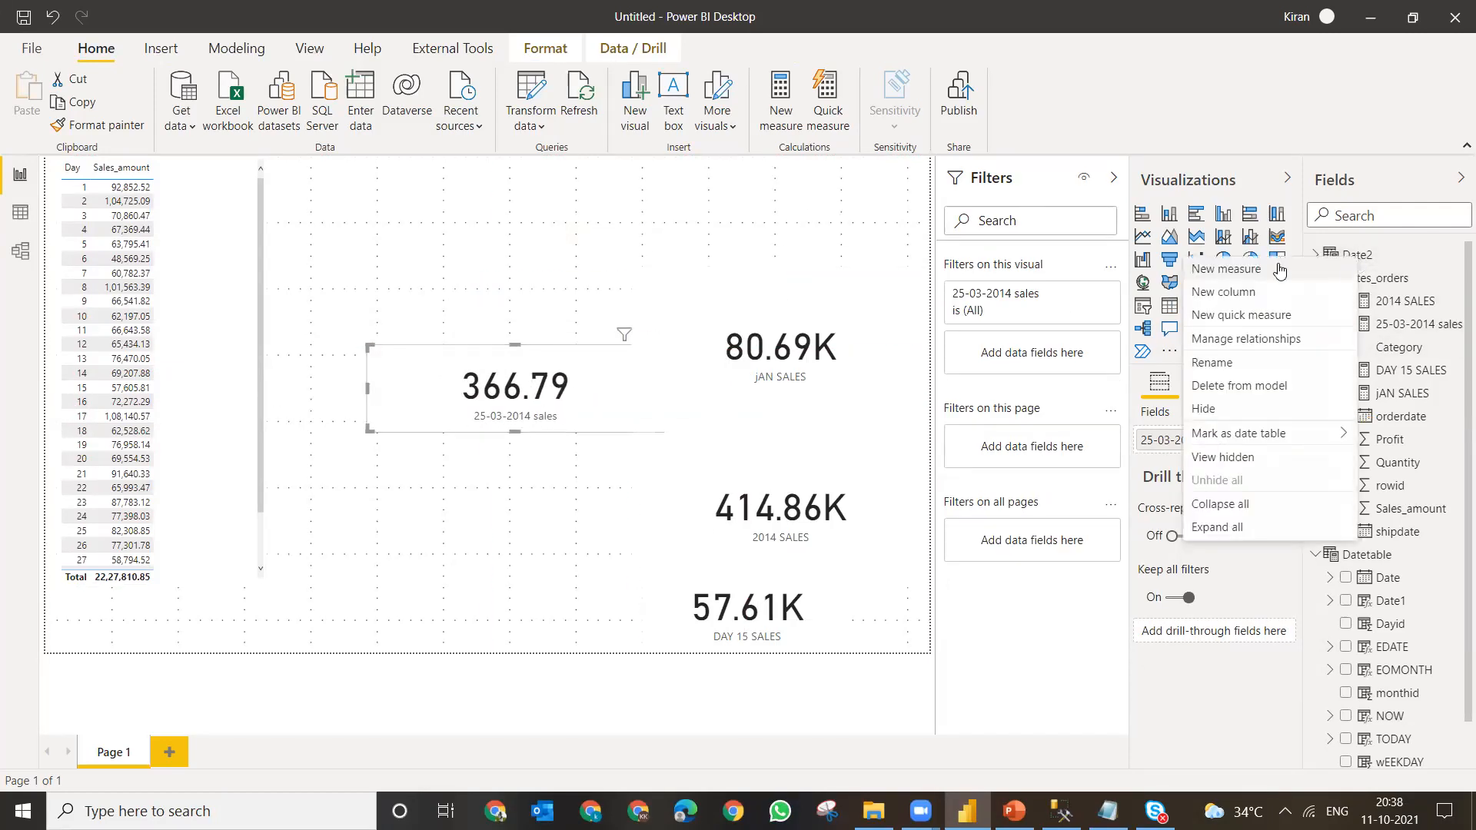
click(1413, 275)
right_click(1413, 275)
click(1317, 288)
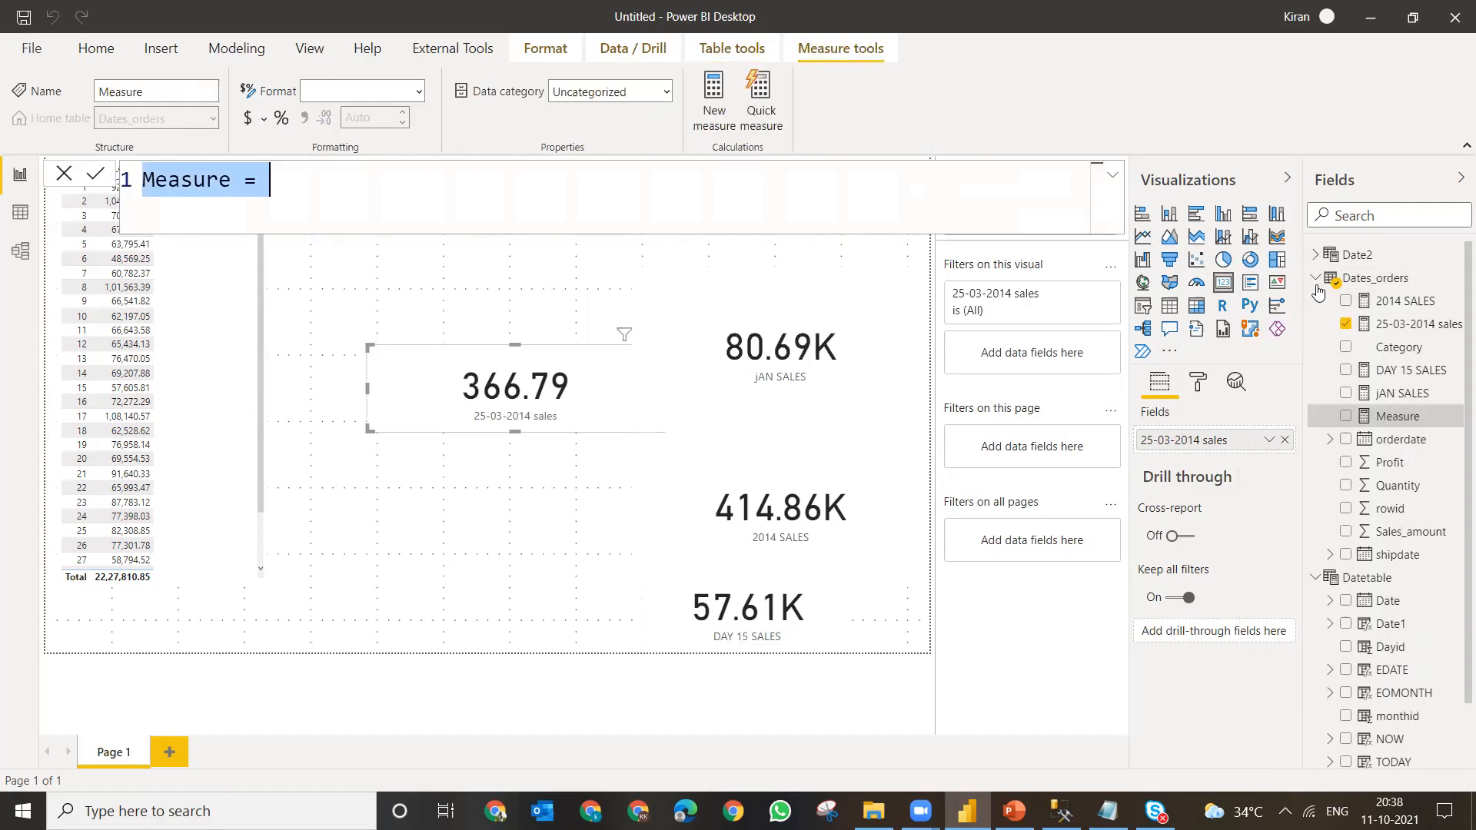
text(L)
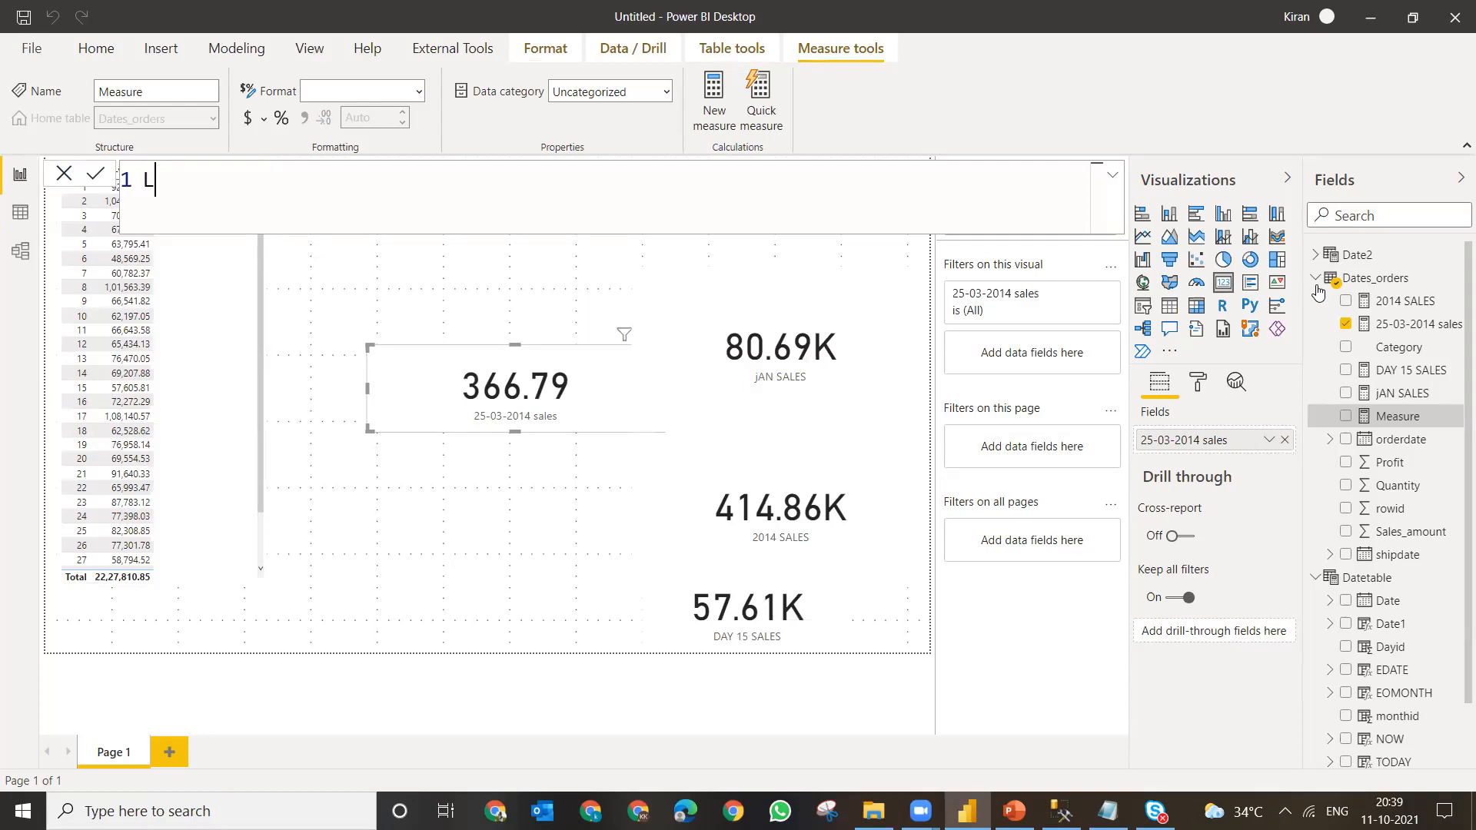
text(ATEST REFRESH REPORT TIME =N)
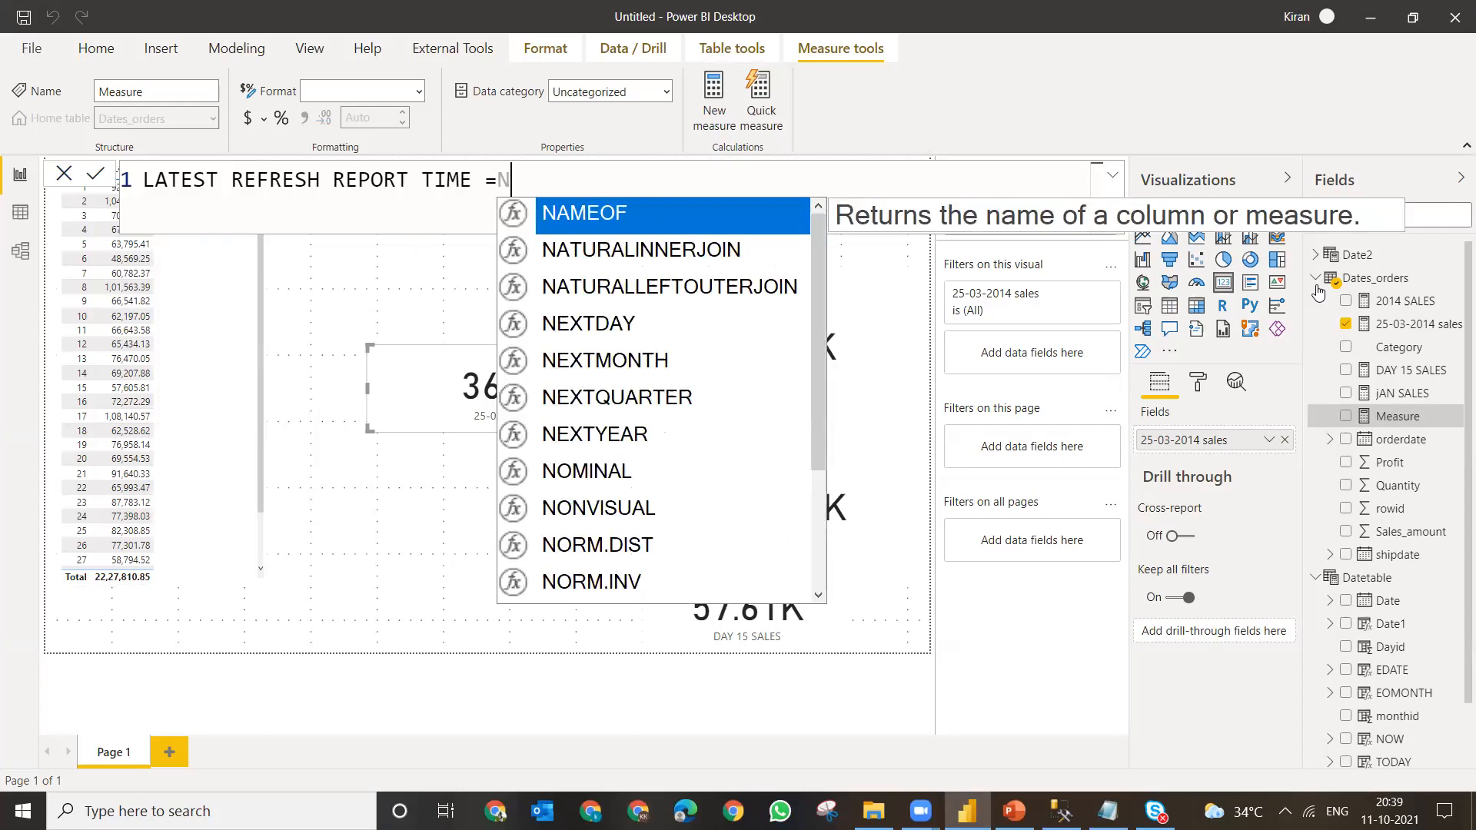
text(OW())
key(Return)
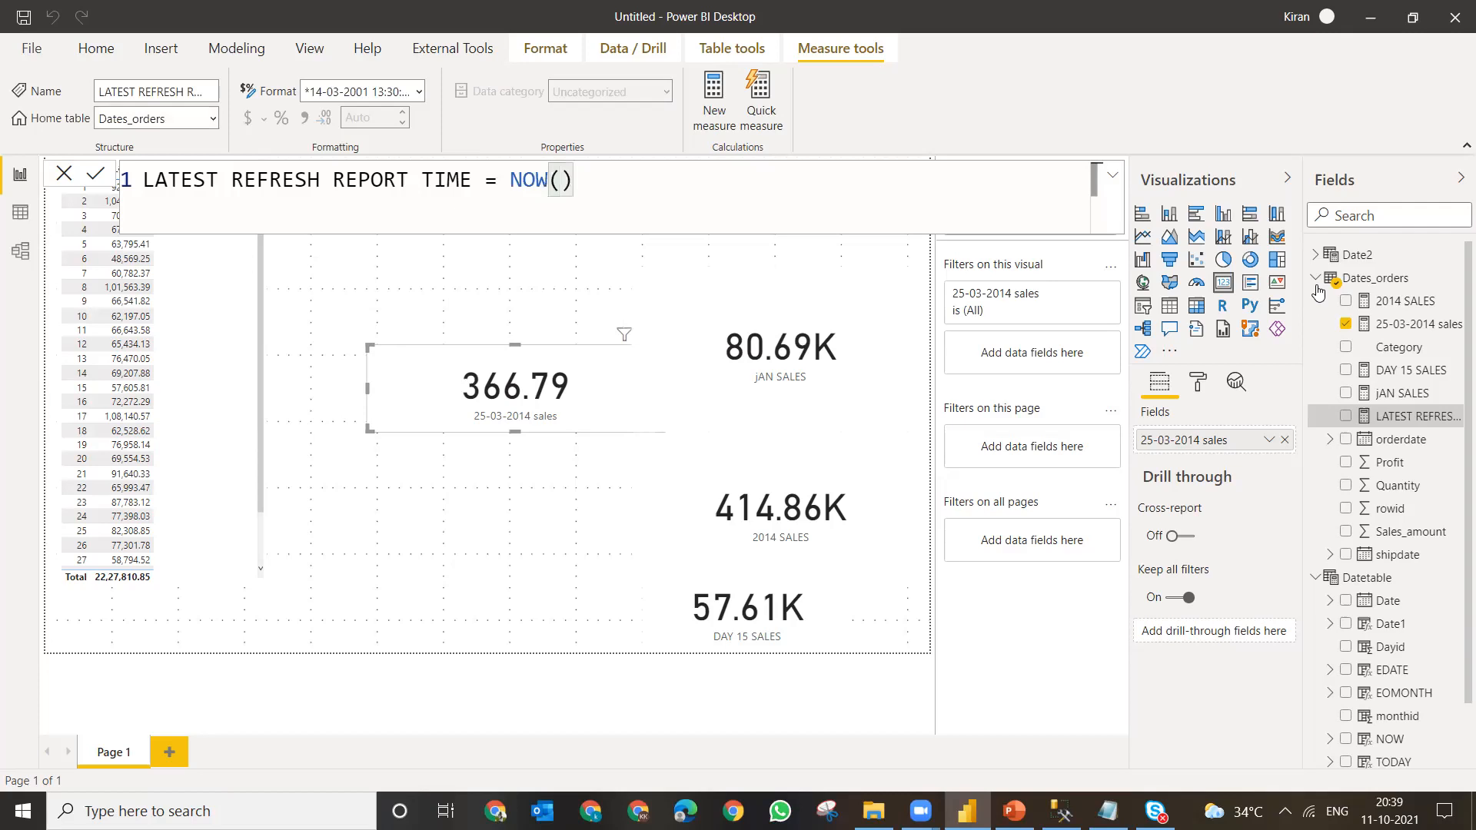
- Insert an empty card visual above the 25-03-2014 sales card and widen it to nearly the page's edge
click(704, 286)
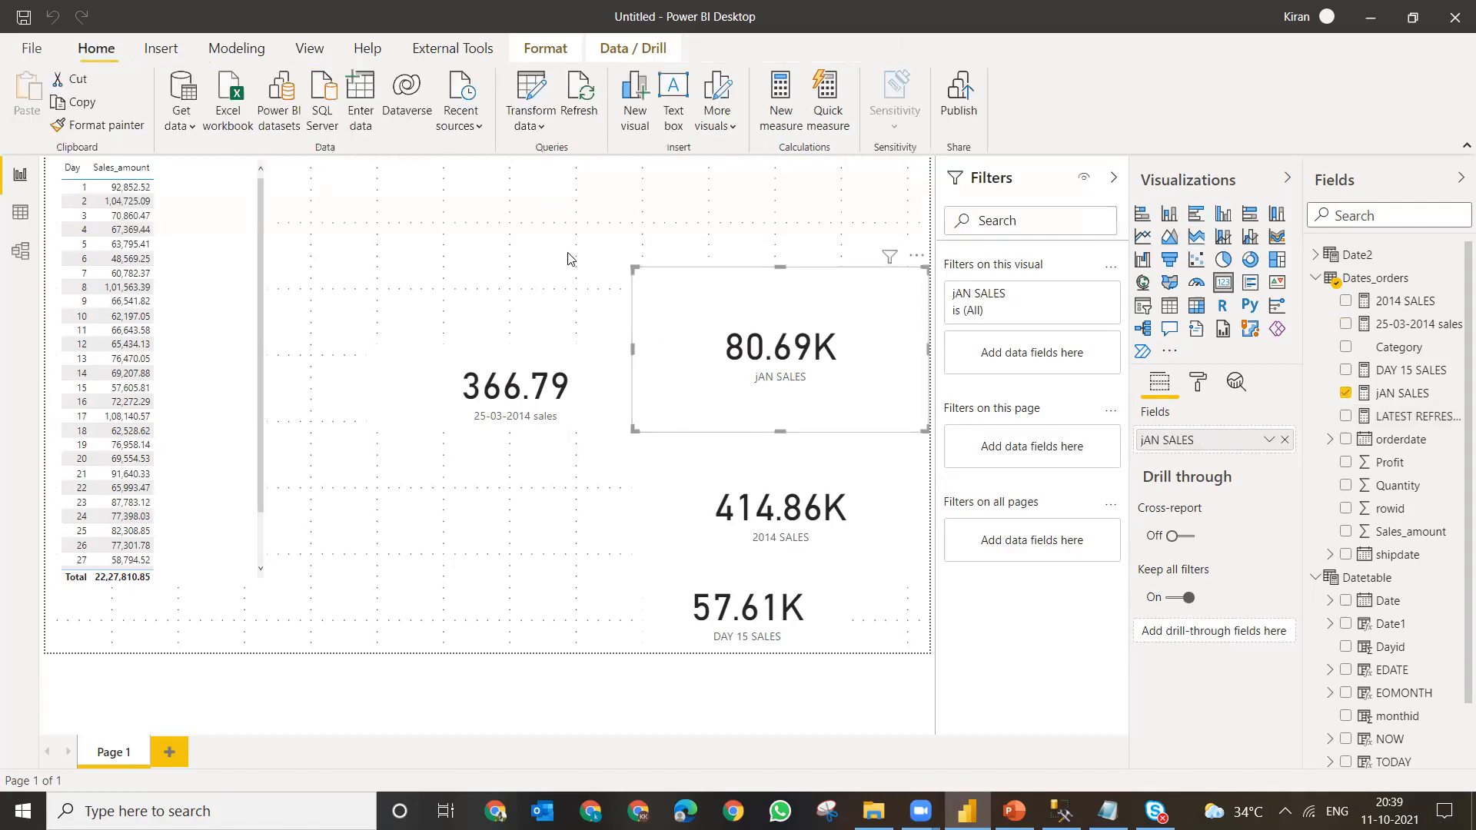
click(569, 258)
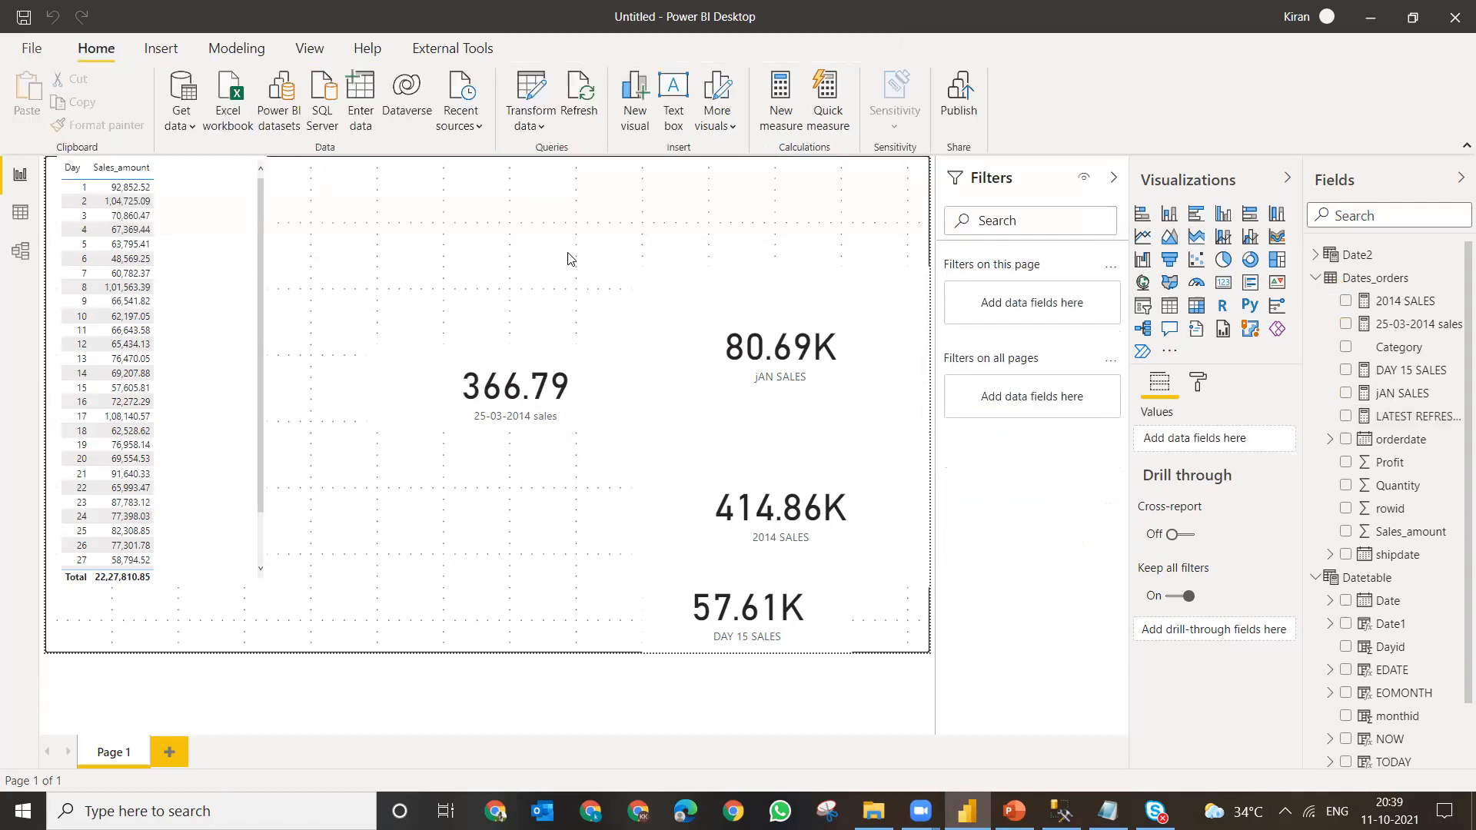
click(1229, 287)
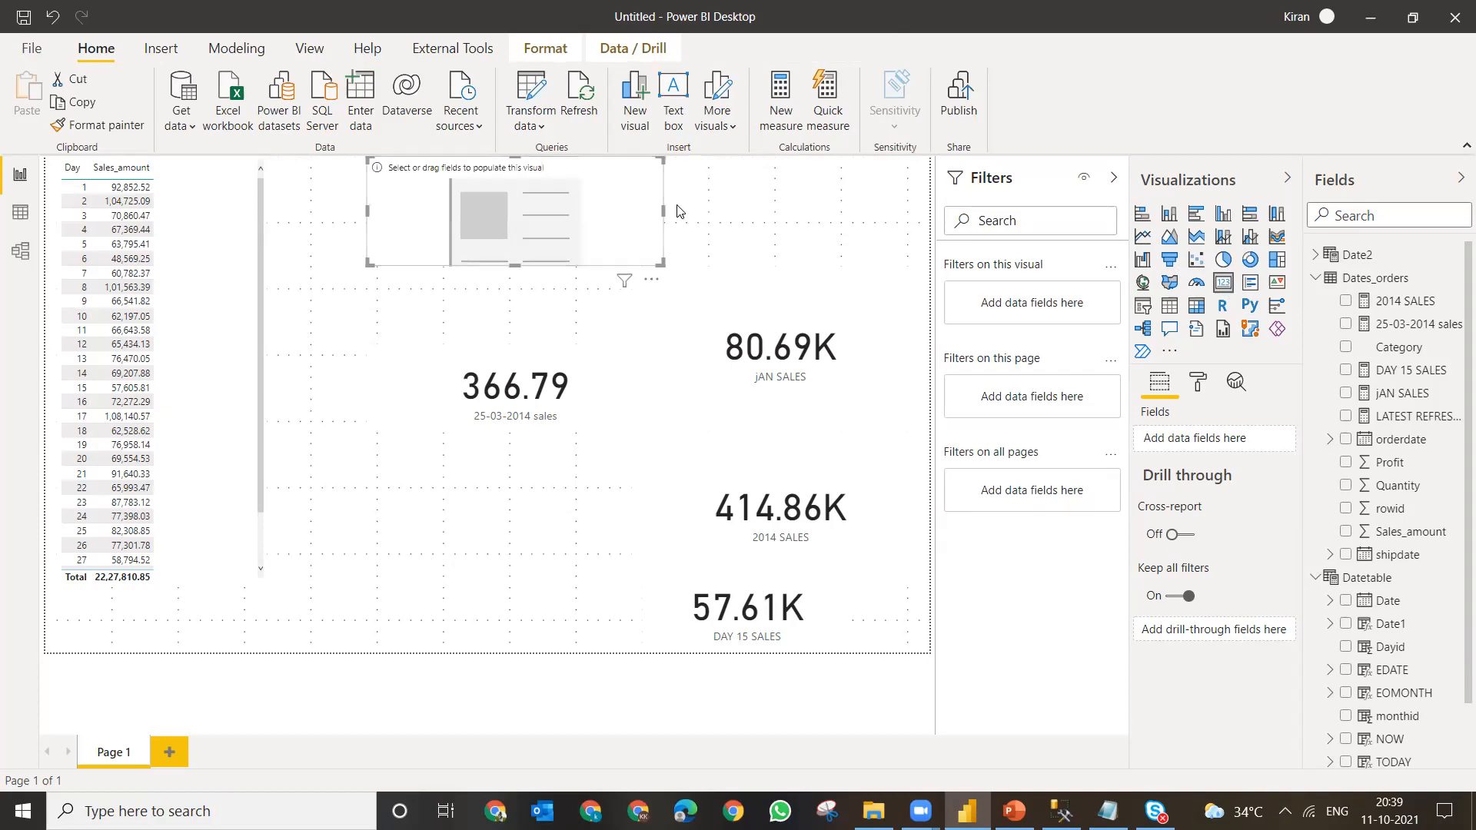
drag(661, 205, 918, 205)
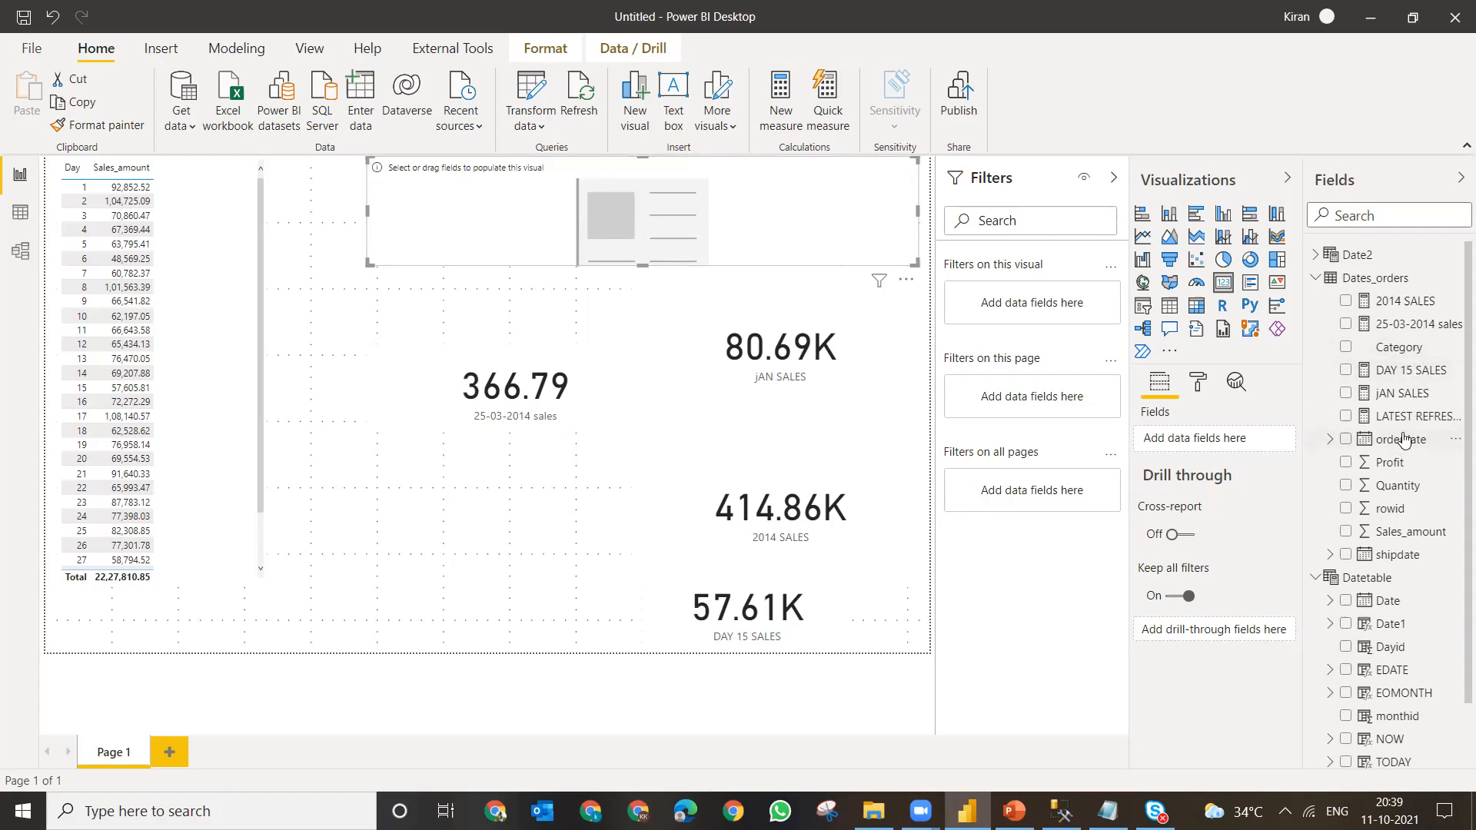
- Show the LATEST REFRESH REPORT TIME measure on the empty card and widen the card toward the day sales table
drag(1404, 418, 578, 230)
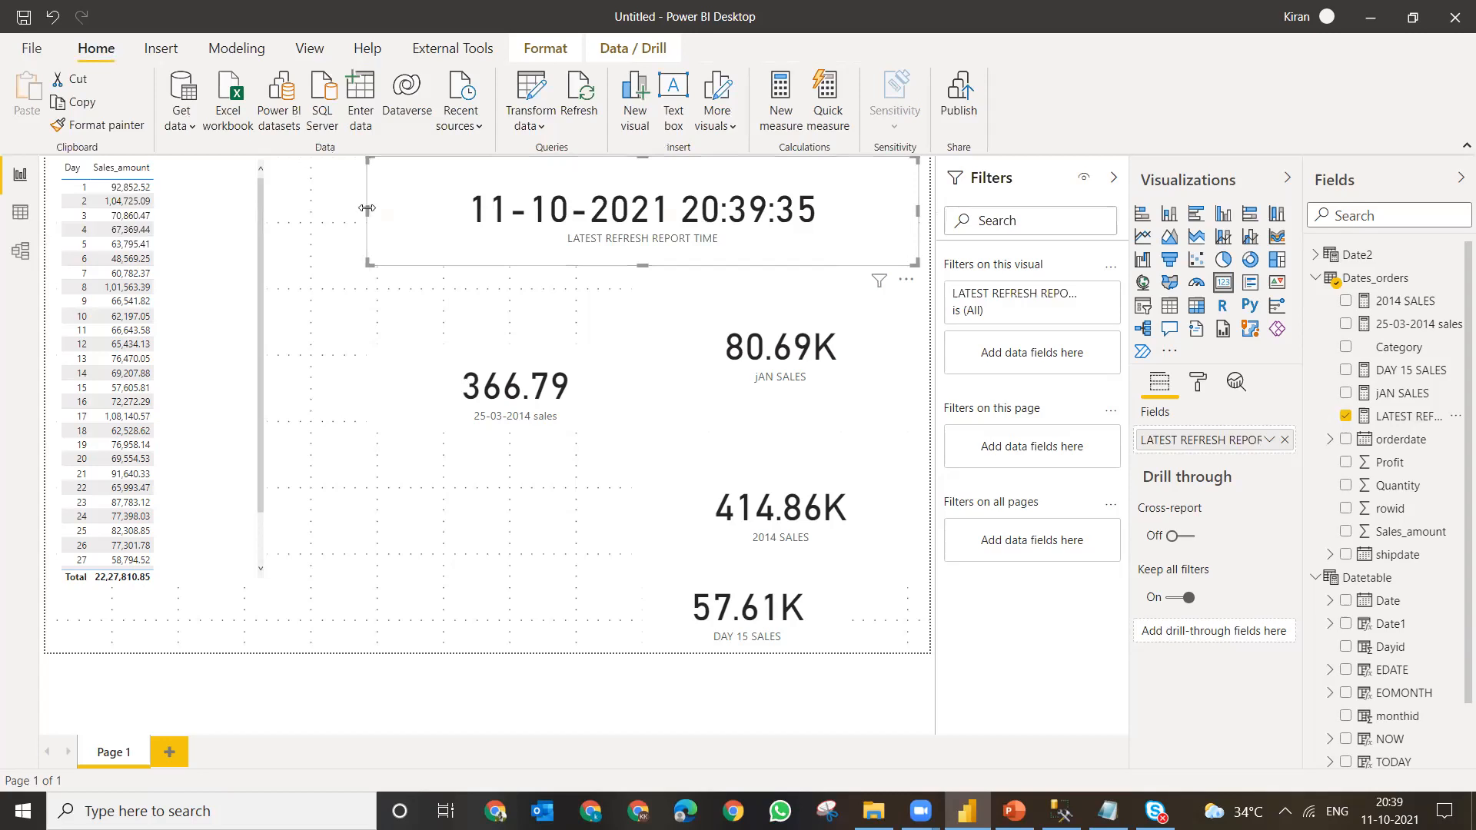
drag(369, 210, 262, 216)
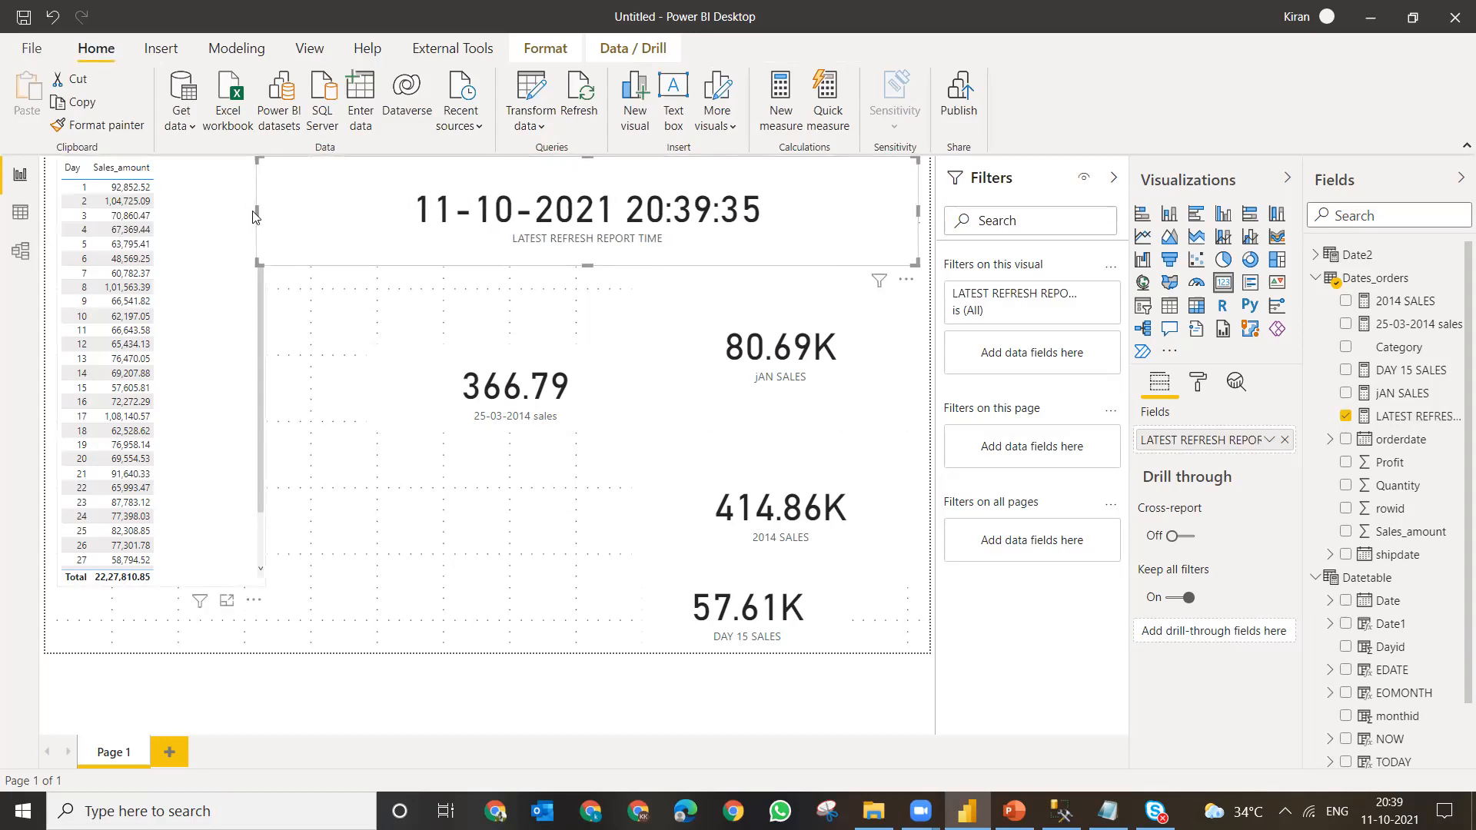
click(255, 211)
click(307, 215)
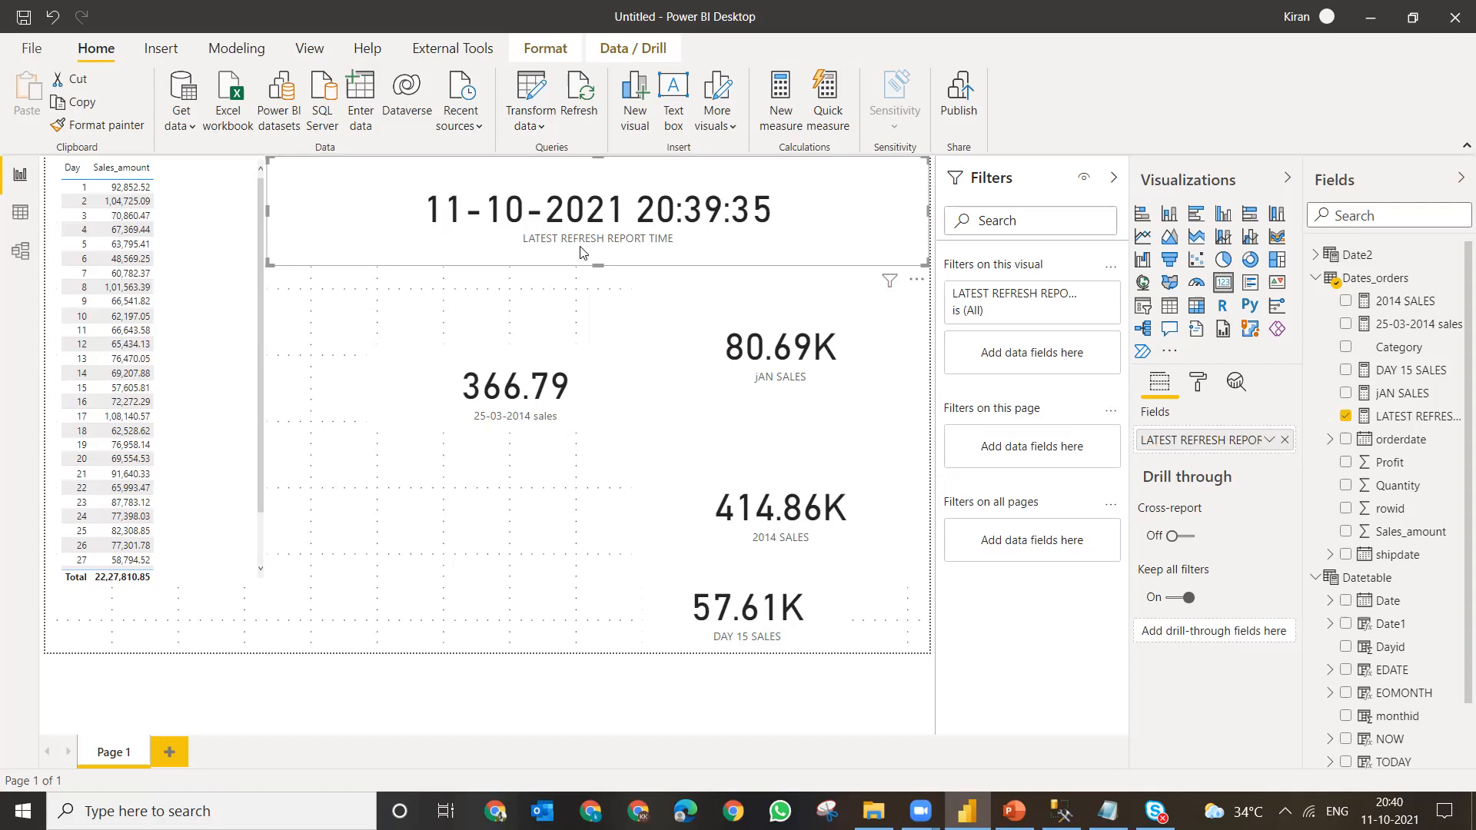
- Refresh the report data twice to update the time on the LATEST REFRESH REPORT TIME card
click(578, 114)
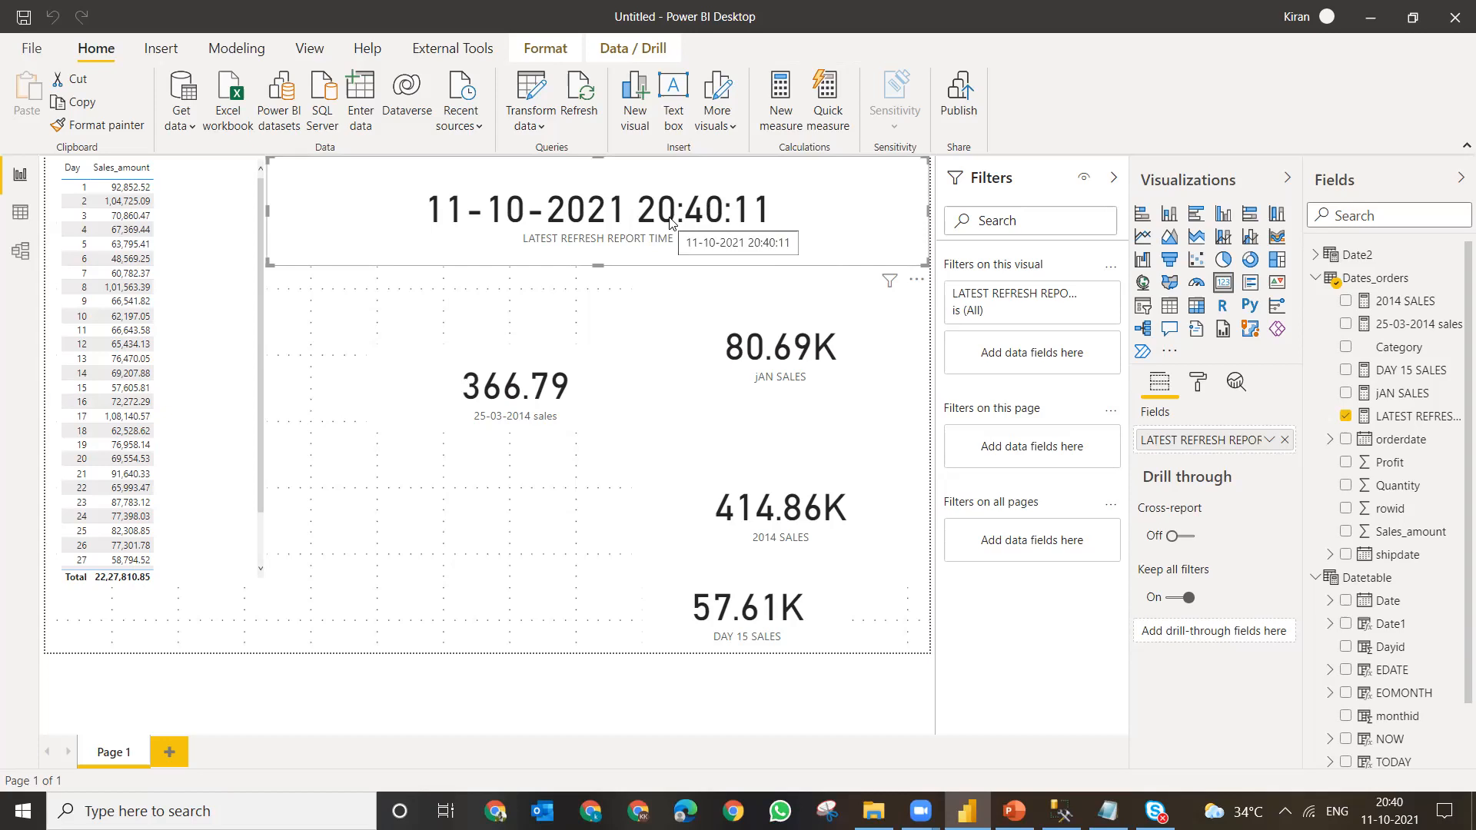
click(580, 107)
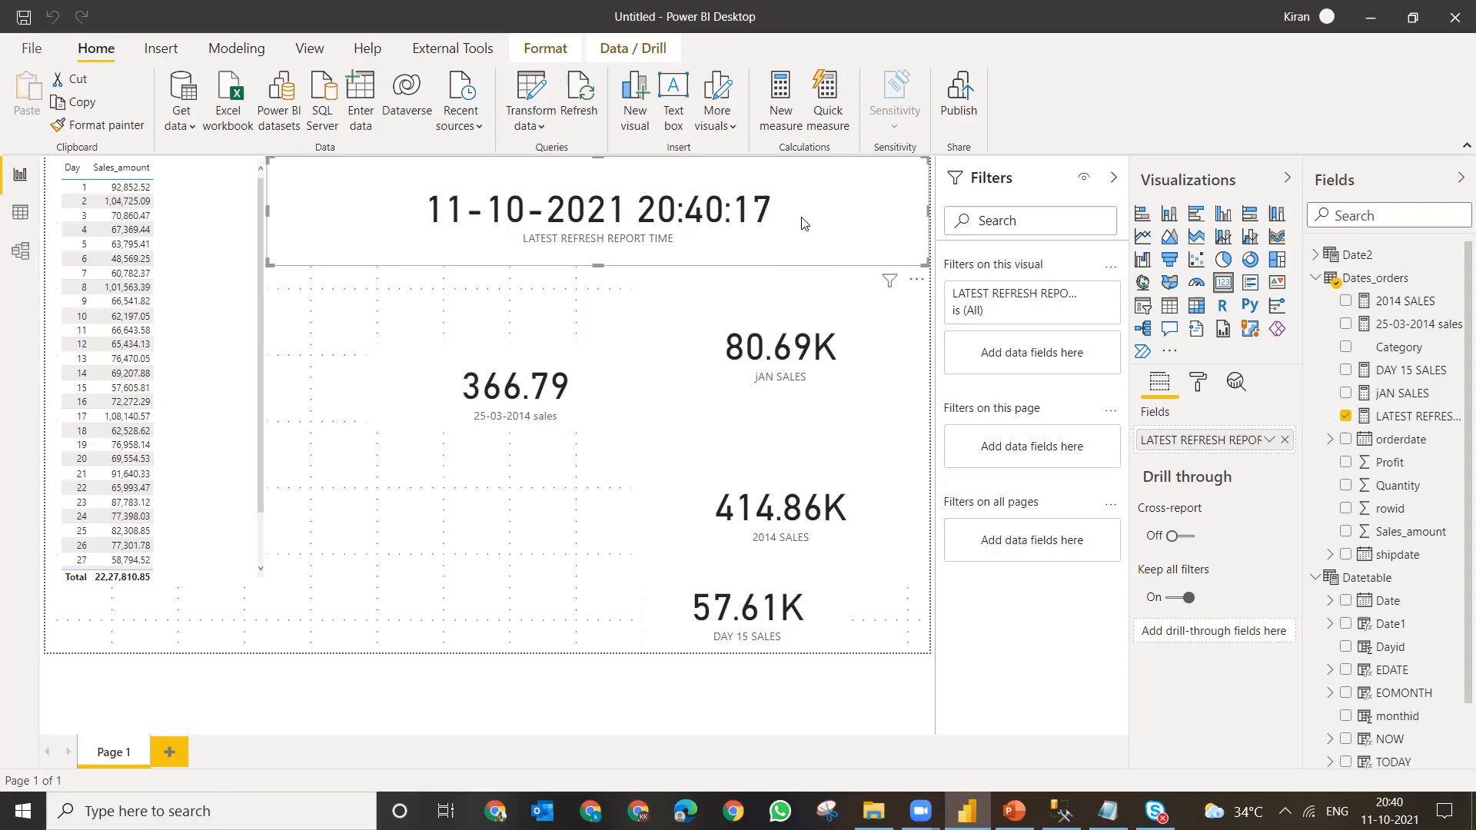
- In Datetable's data view, try TODAY()-1 as the TODAY column's formula before setting it to TODAY()-2
click(10, 218)
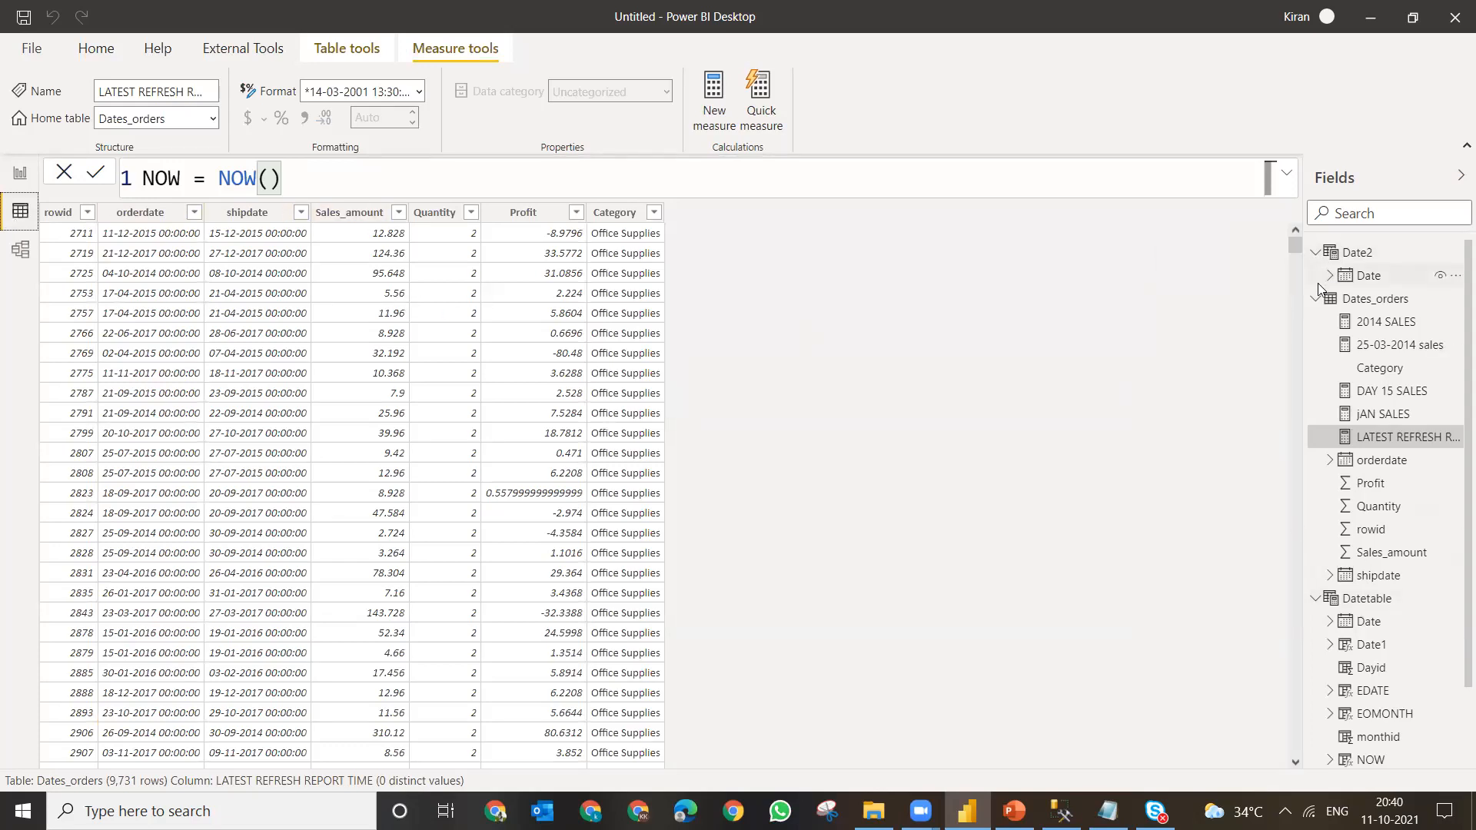
click(1319, 302)
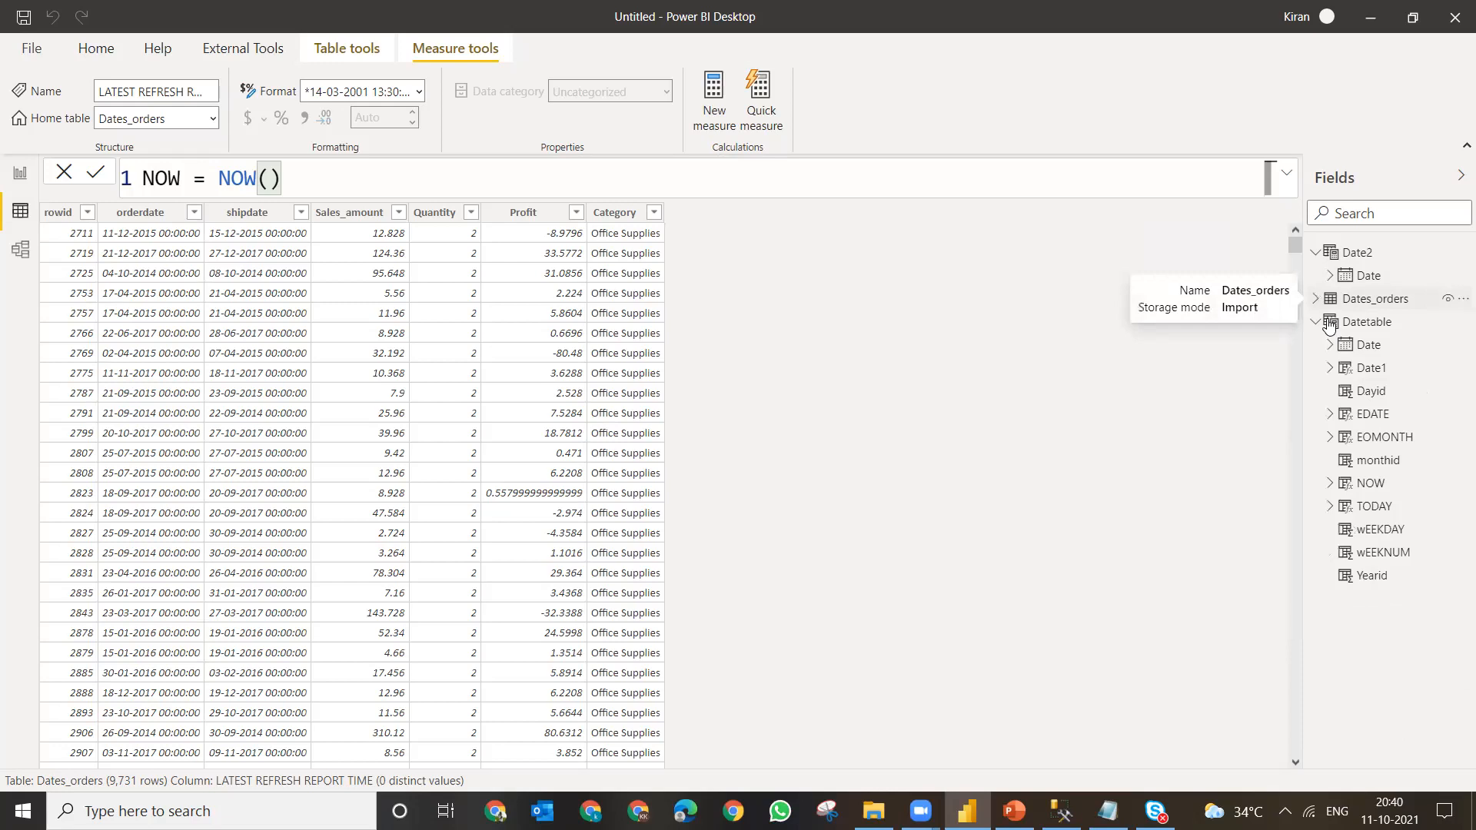
click(1367, 329)
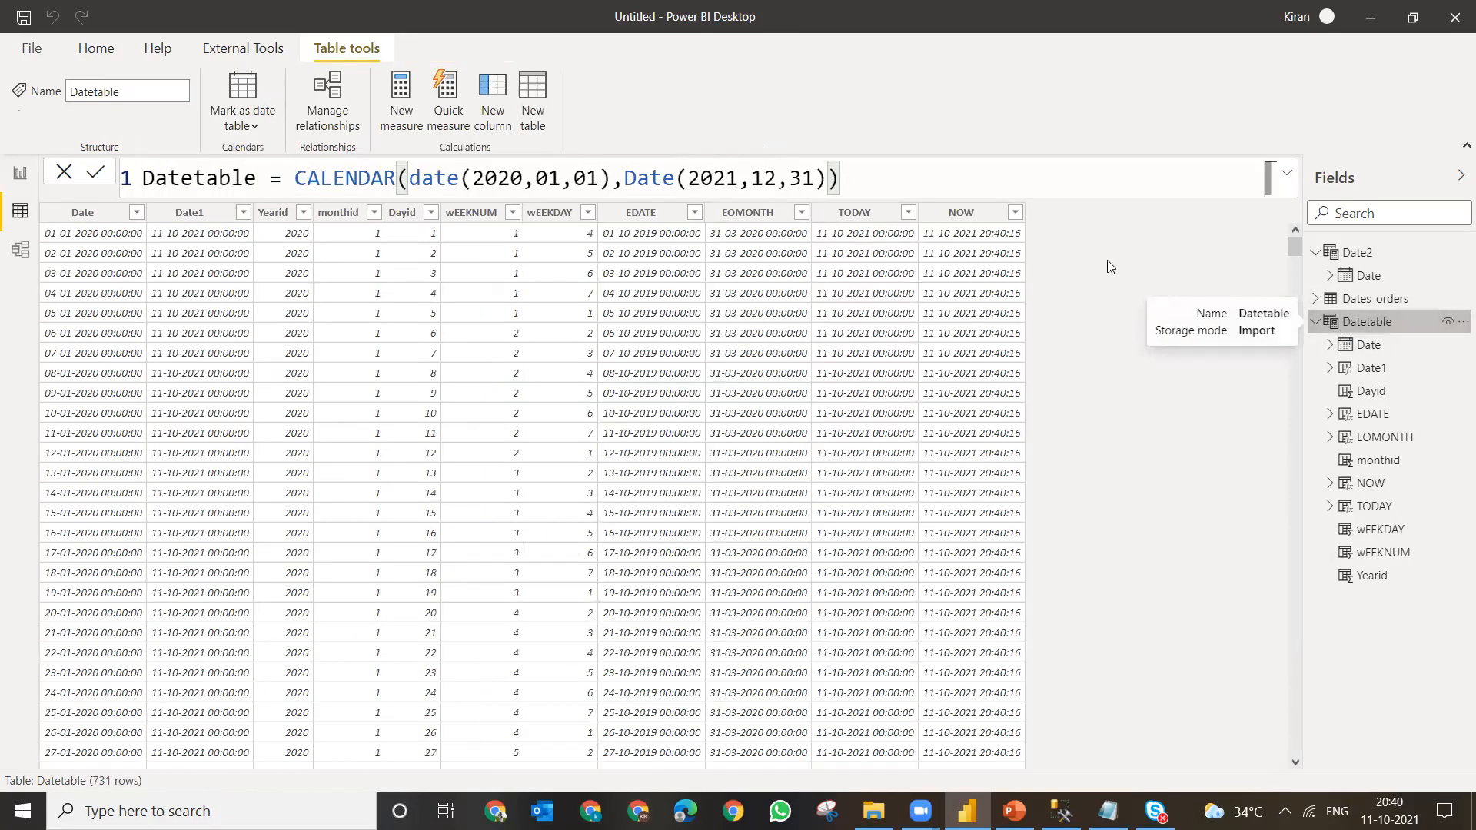
click(845, 211)
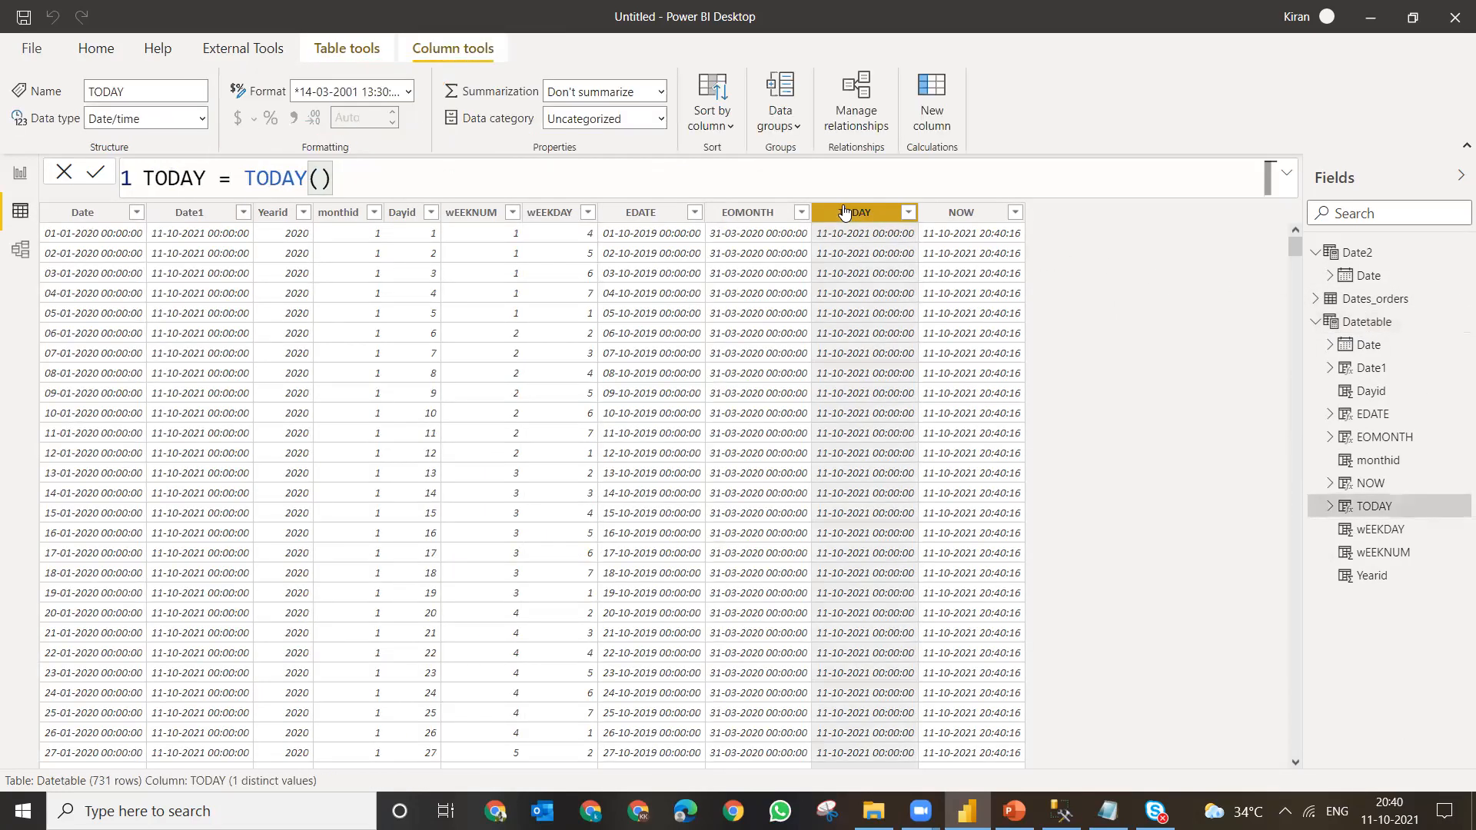
click(478, 183)
key(BackSpace)
key(BackSpace)
key(BackSpace)
text())
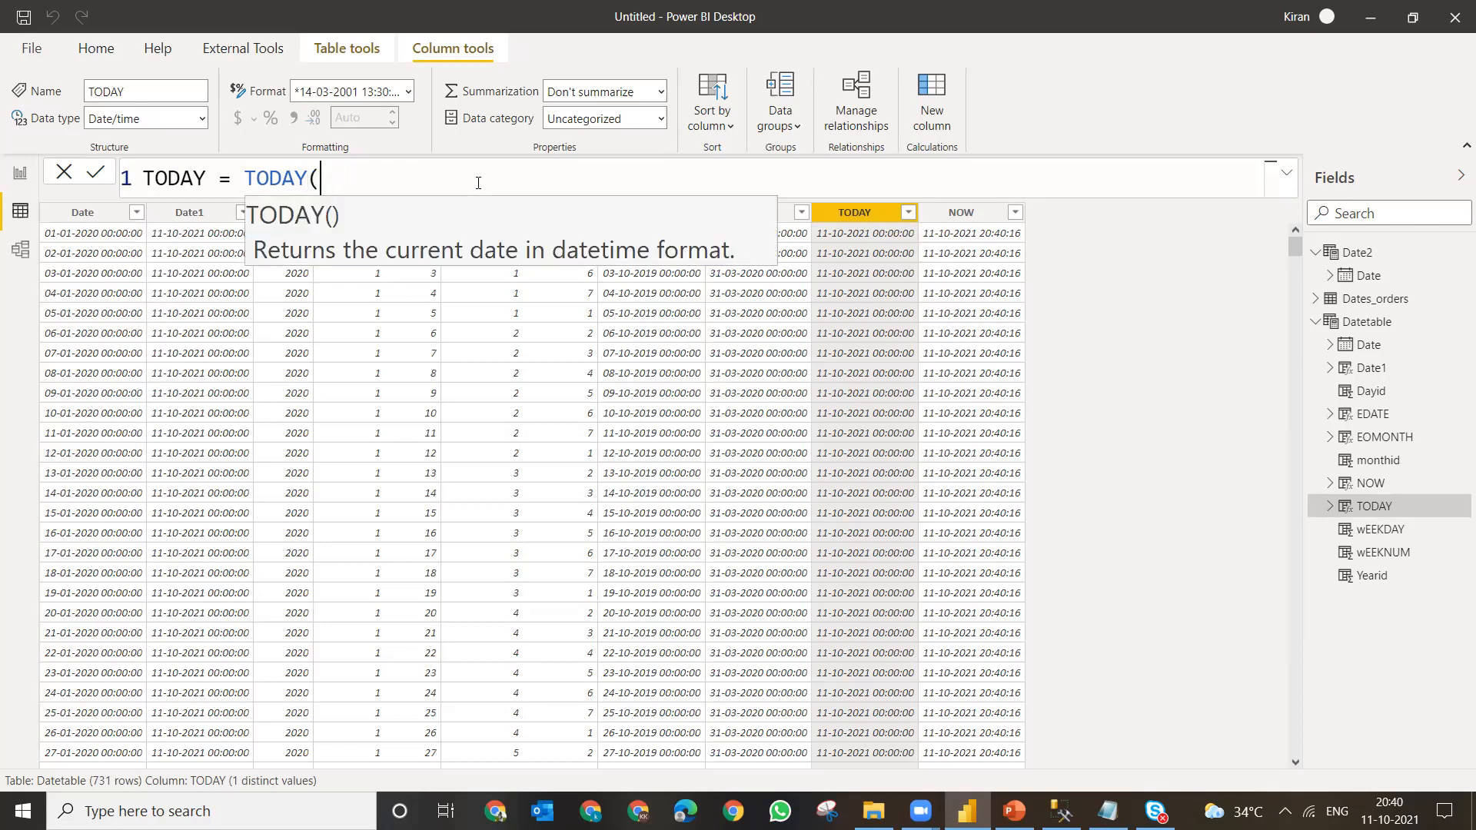
text(-7)
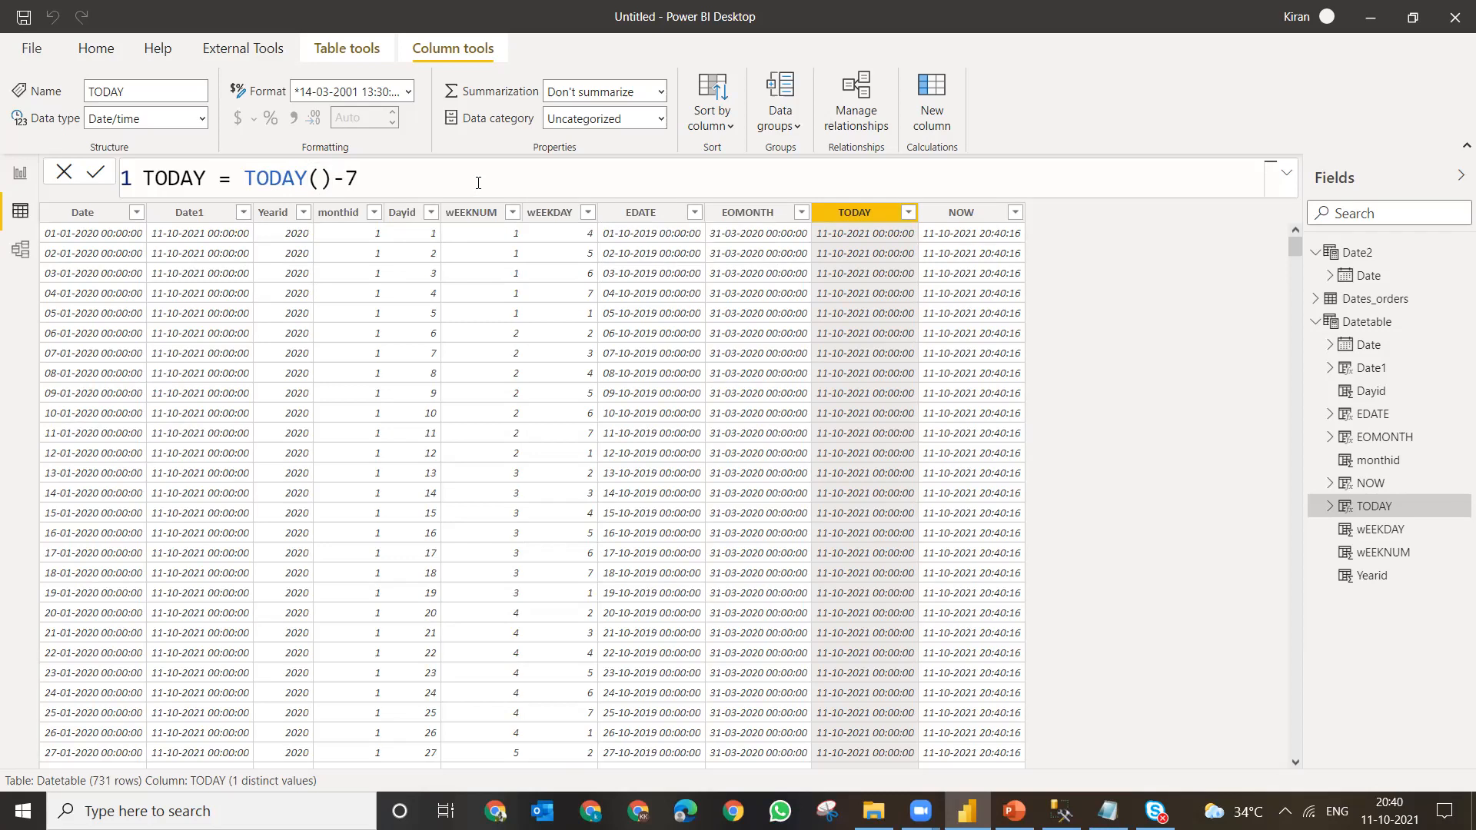
key(BackSpace)
text(1)
key(Return)
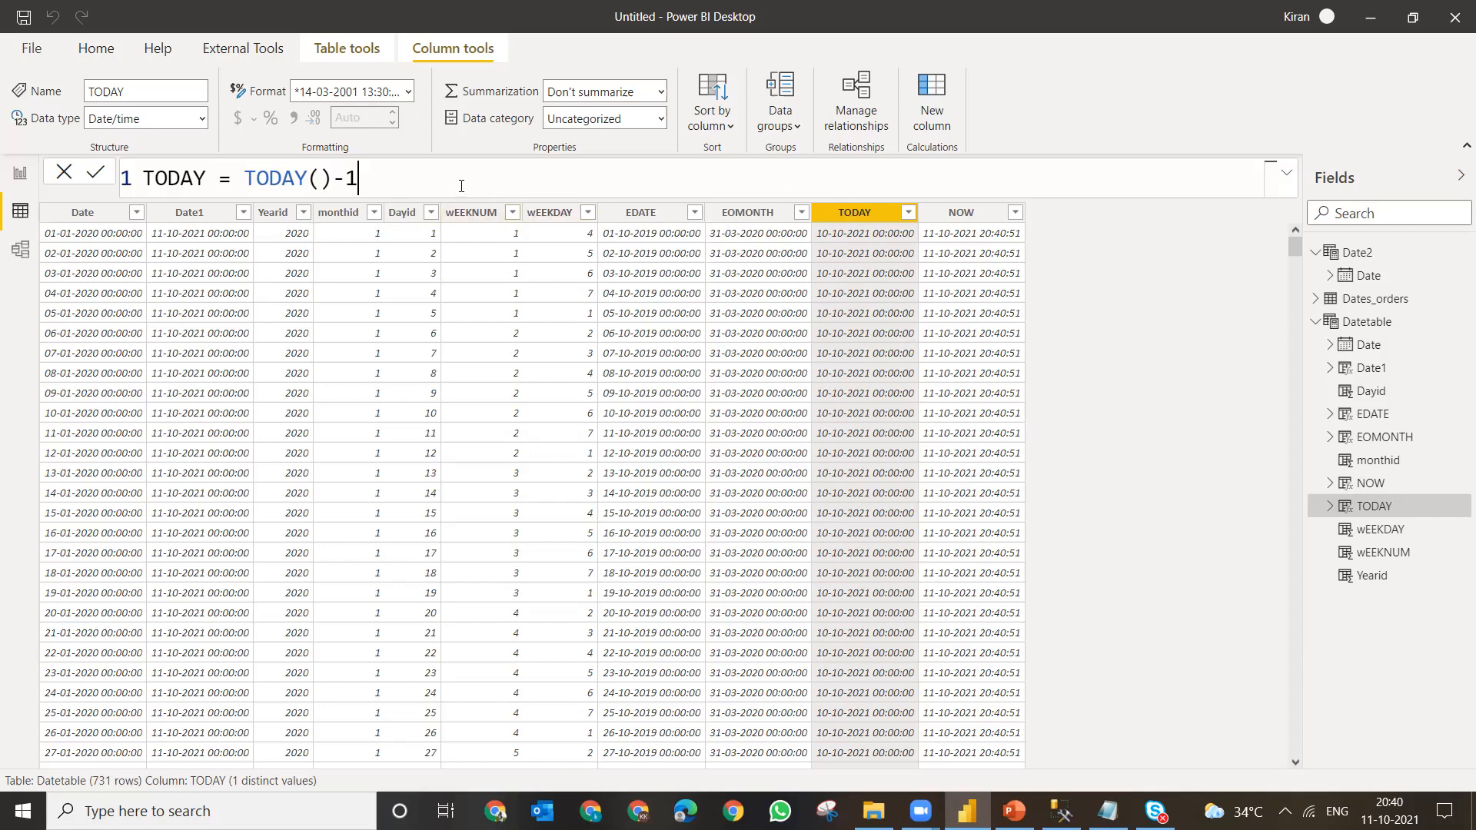
key(BackSpace)
key(Return)
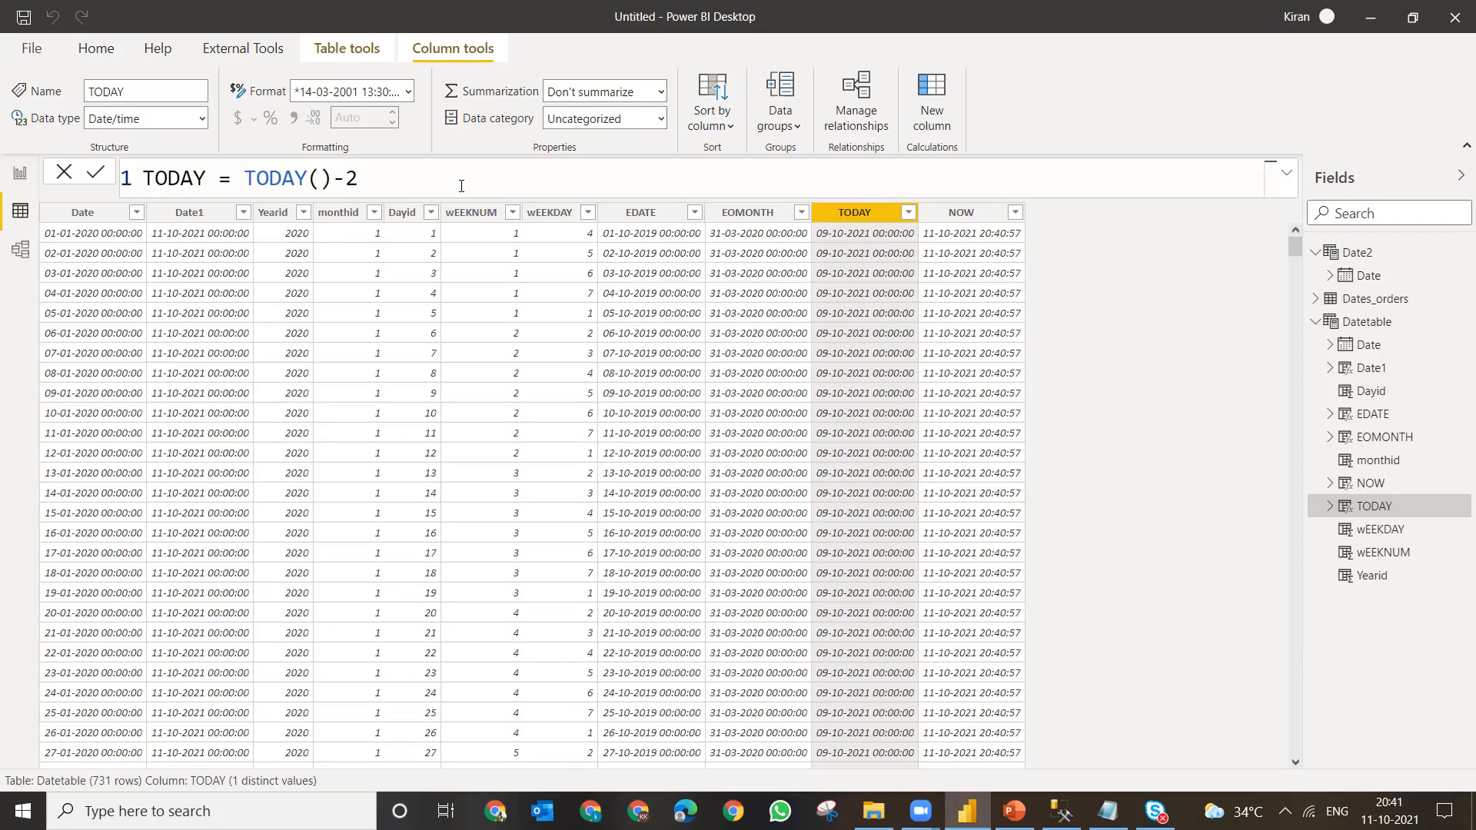
- Return to the report view and add a new blank report page
click(26, 176)
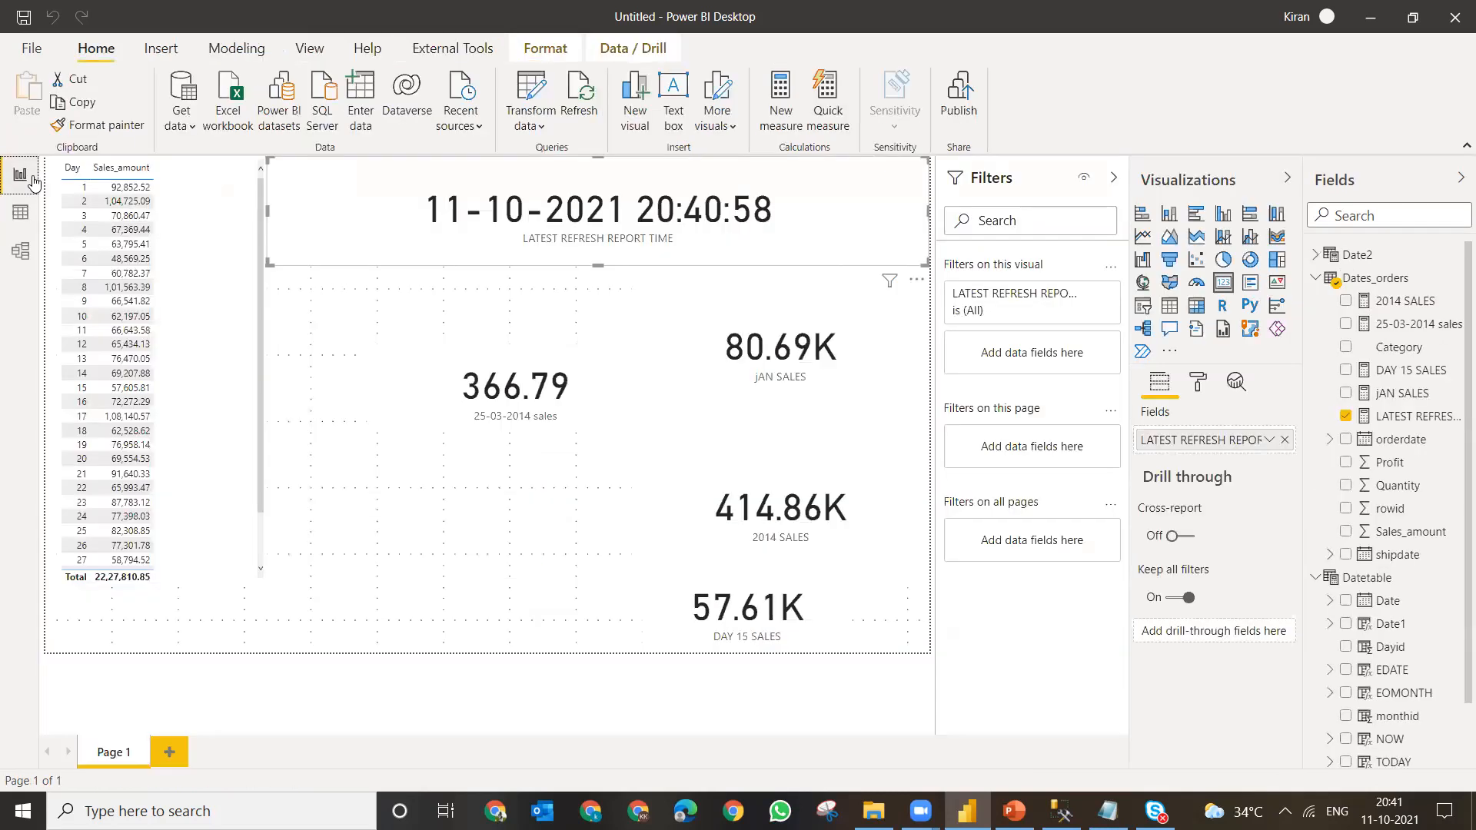
click(180, 750)
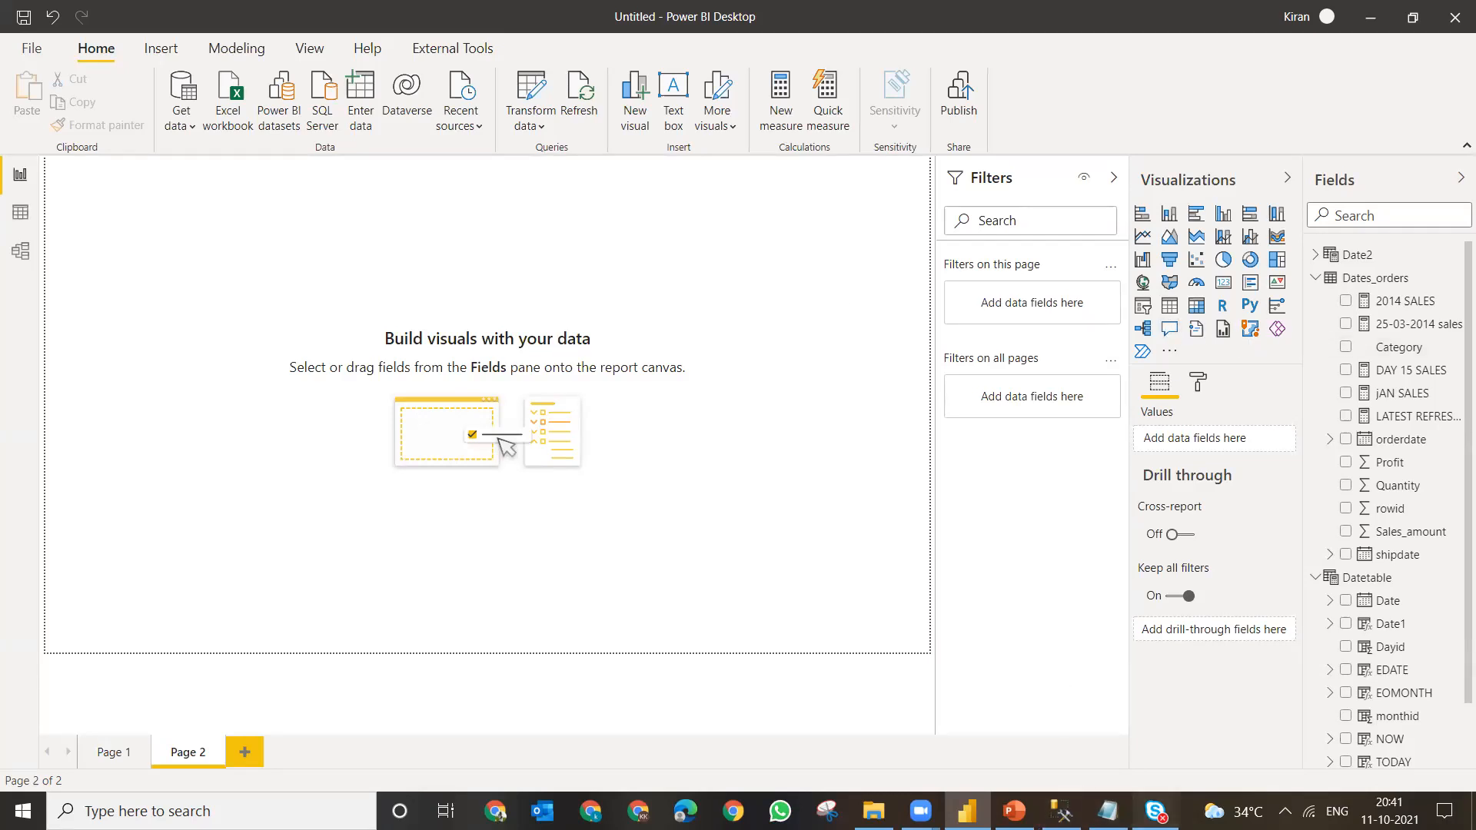
- Switch to the Notepad notes and insert a blank line between the TODAY syntax and the "12) NOW" entry
click(1155, 811)
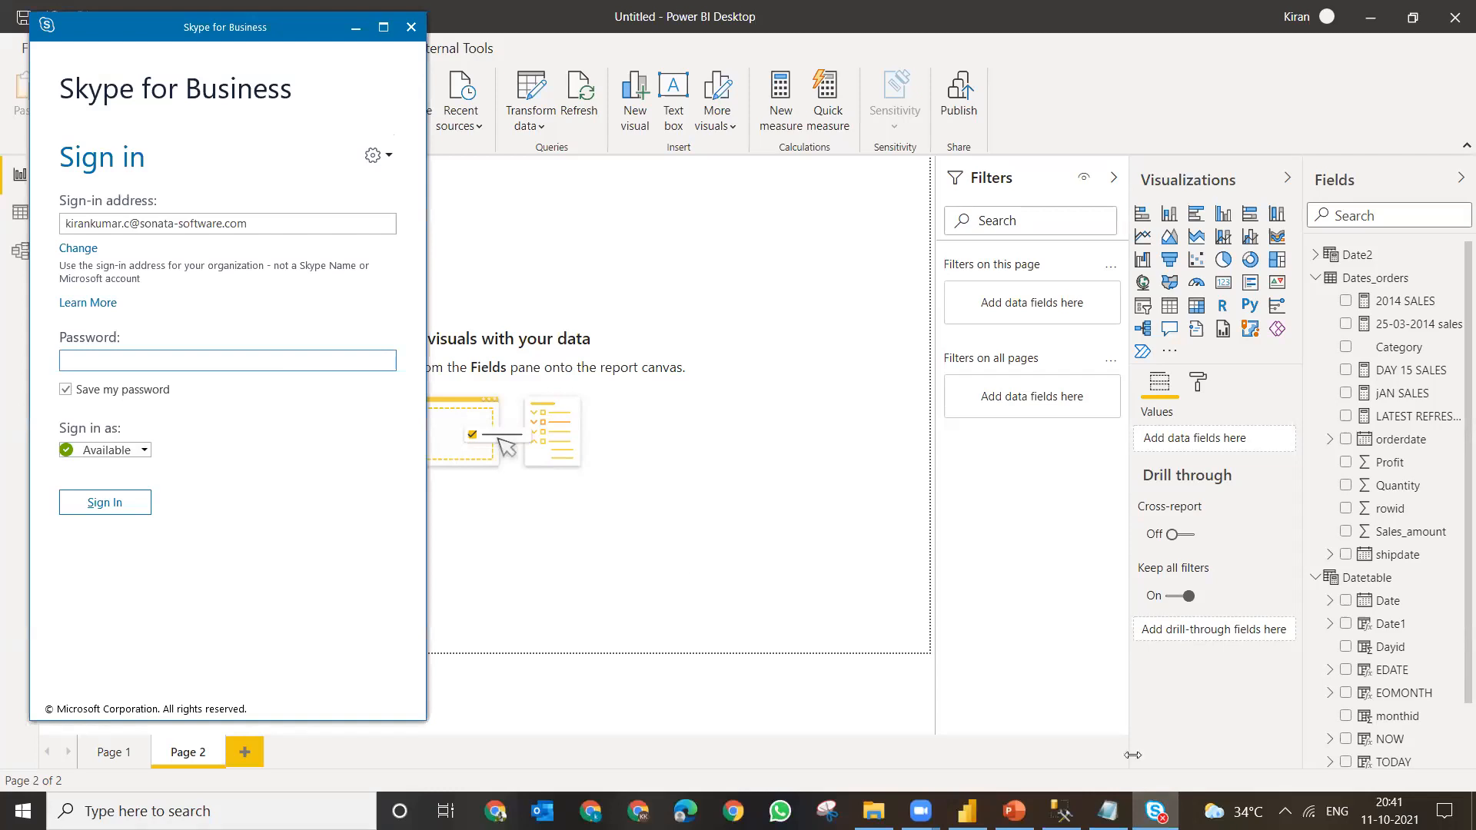
click(1061, 811)
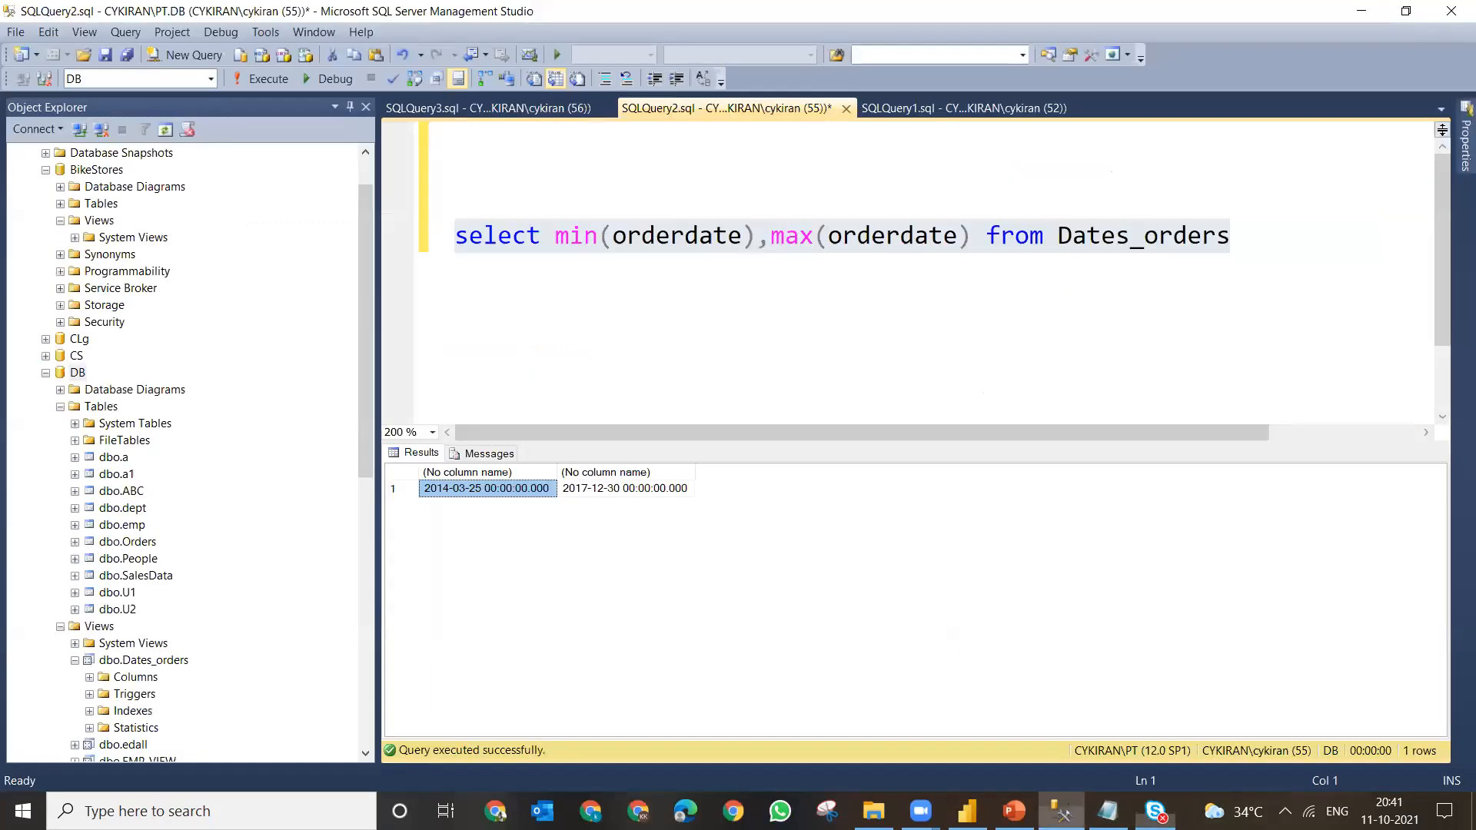
click(1108, 811)
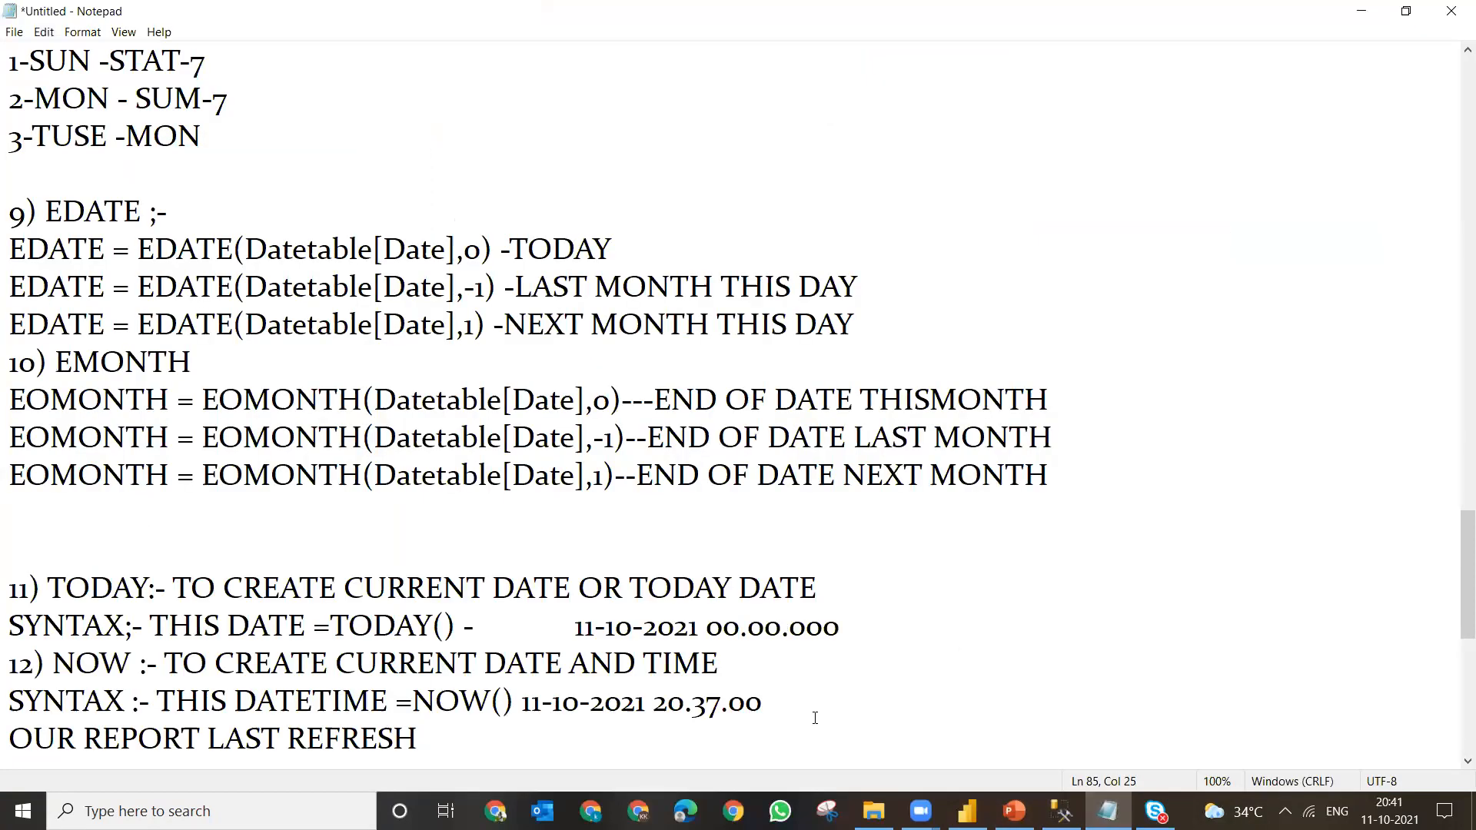
key(Return)
key(Return)
key(Up)
key(Up)
key(Up)
key(Up)
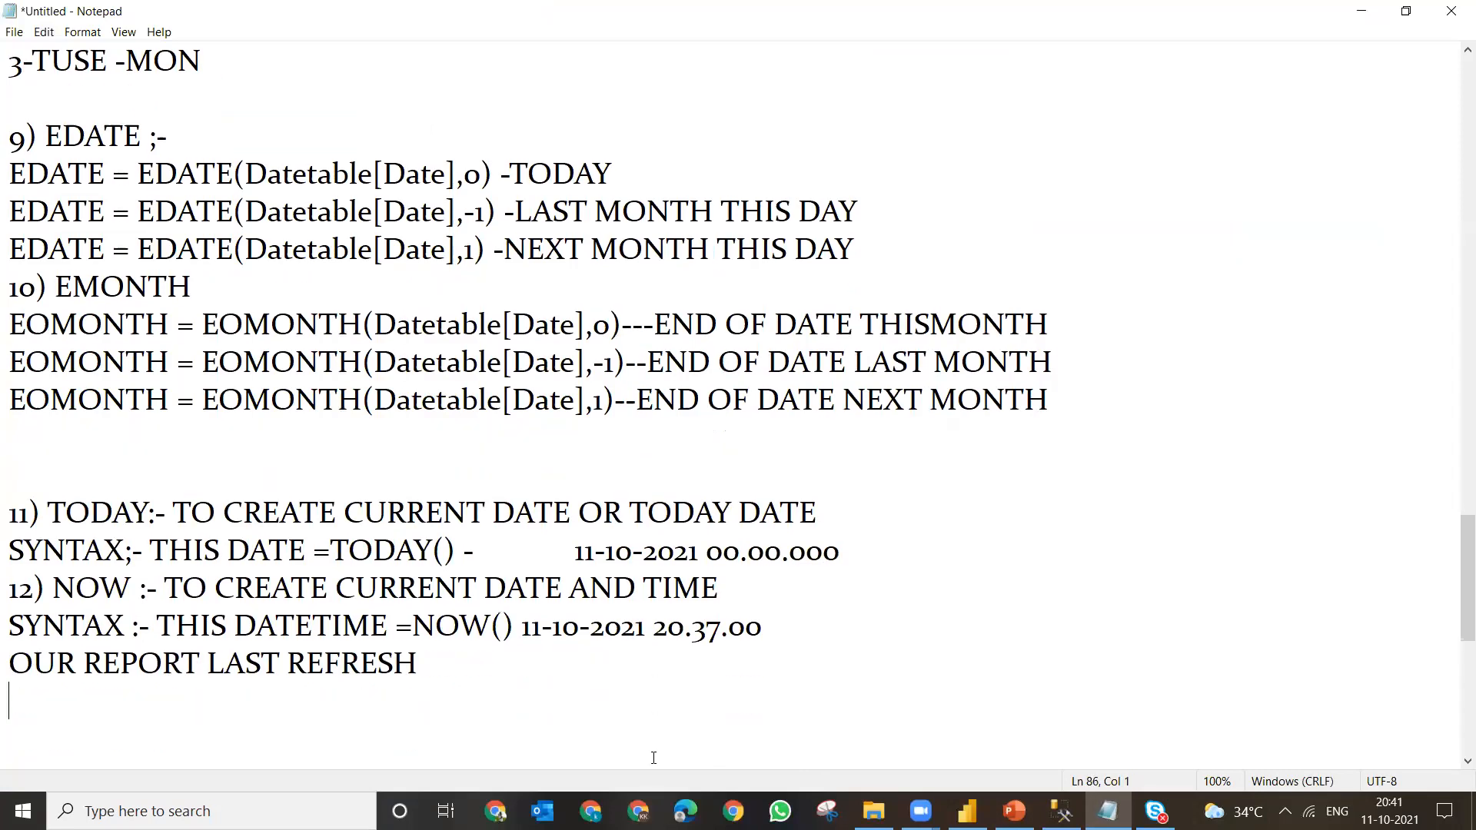
text(\)
key(Left)
key(Return)
key(Up)
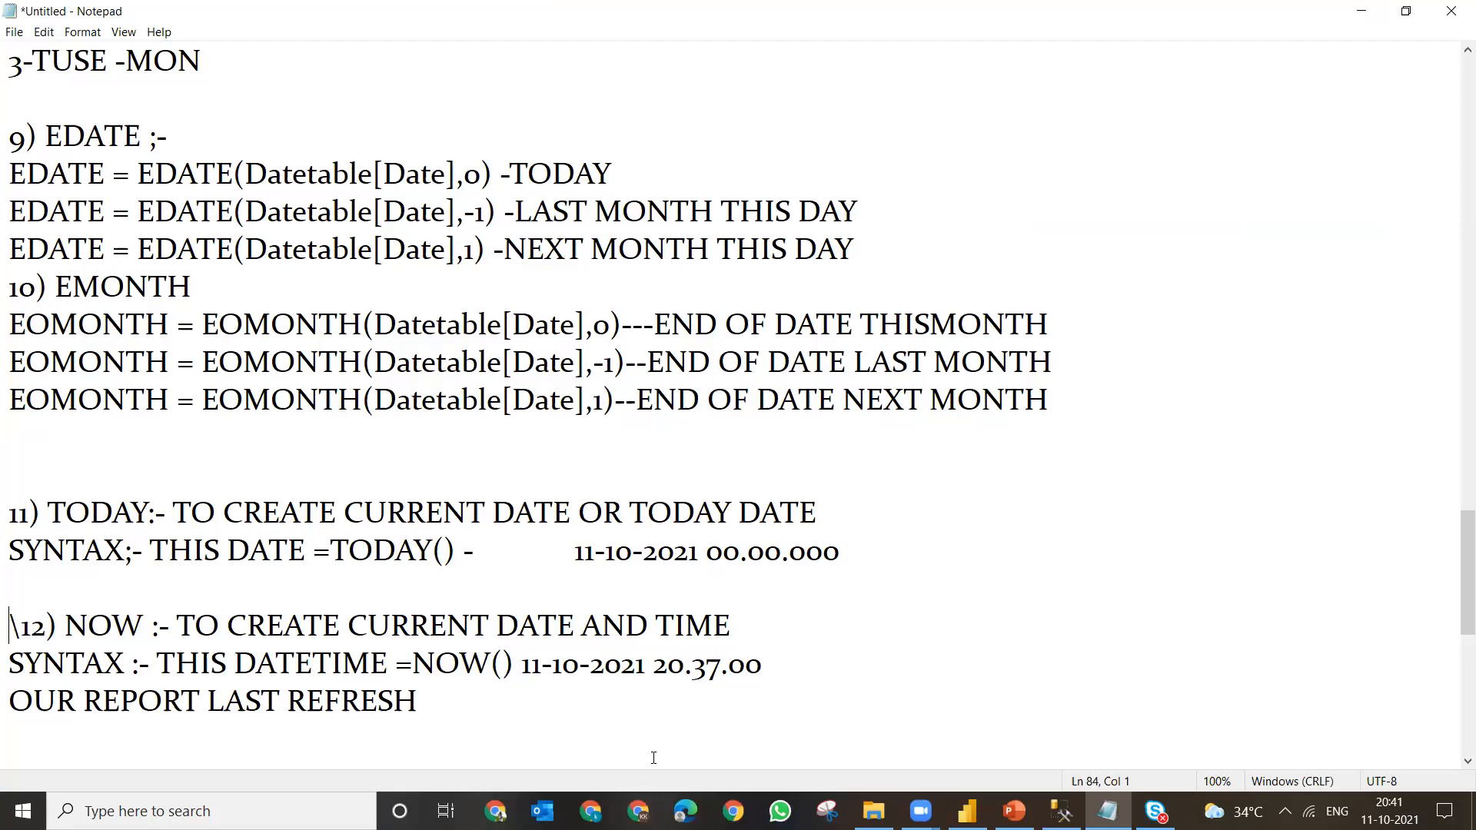
key(Delete)
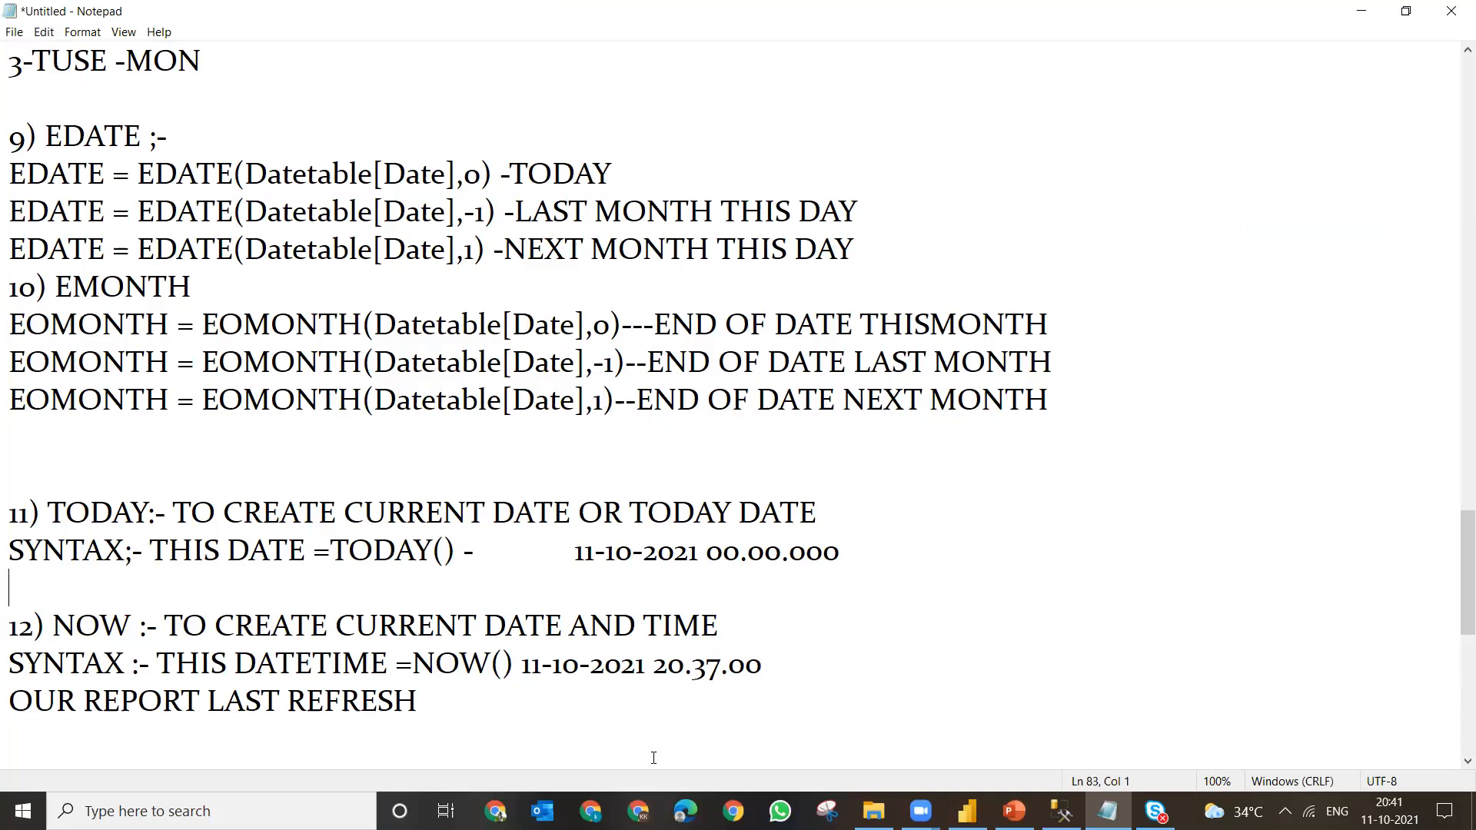
- Enter "LAST 10 DAYS SALES =" on the blank line below the TODAY syntax
text(LAST 10 D)
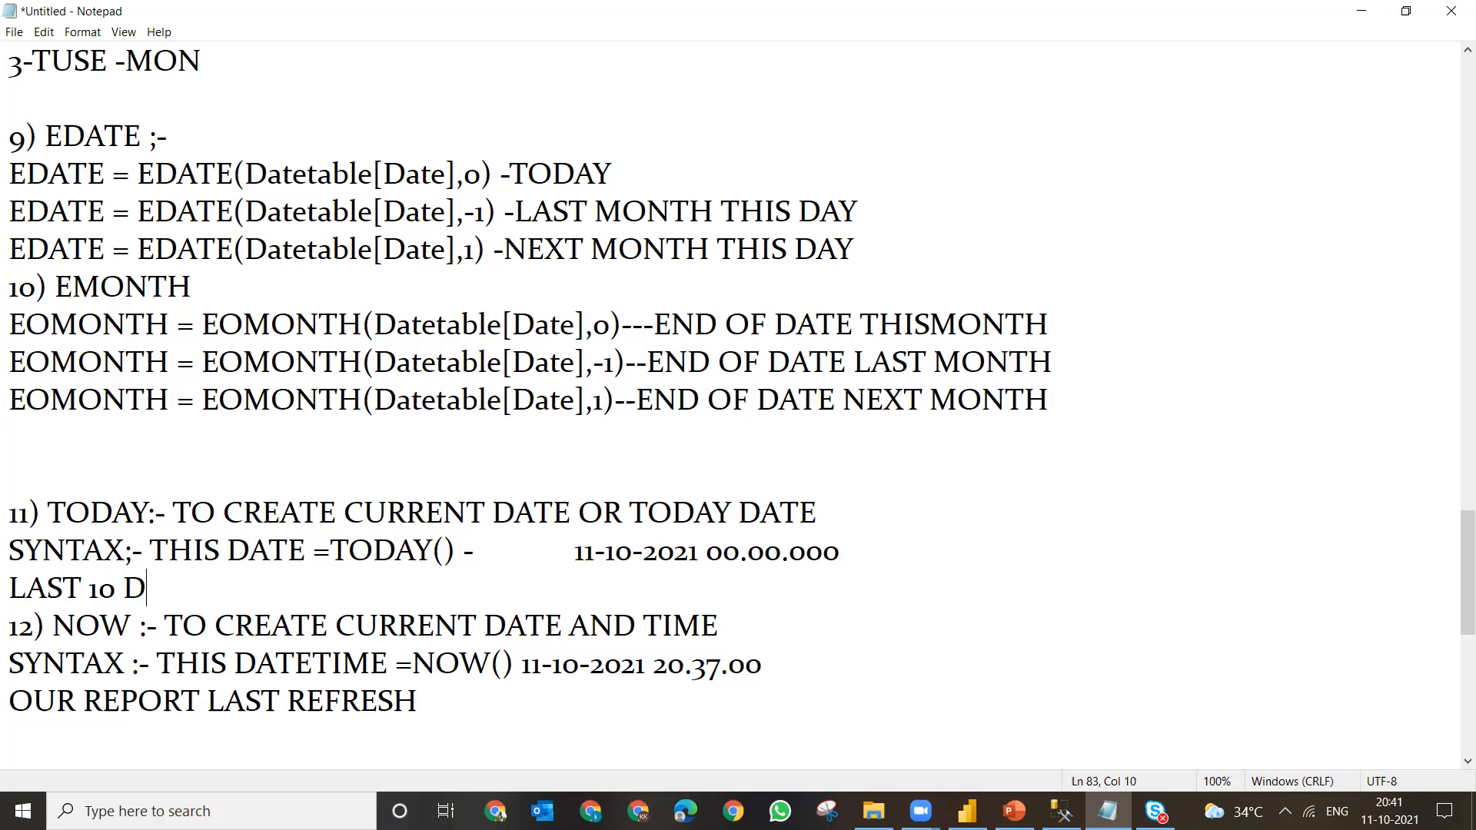
text(AYS SALES )
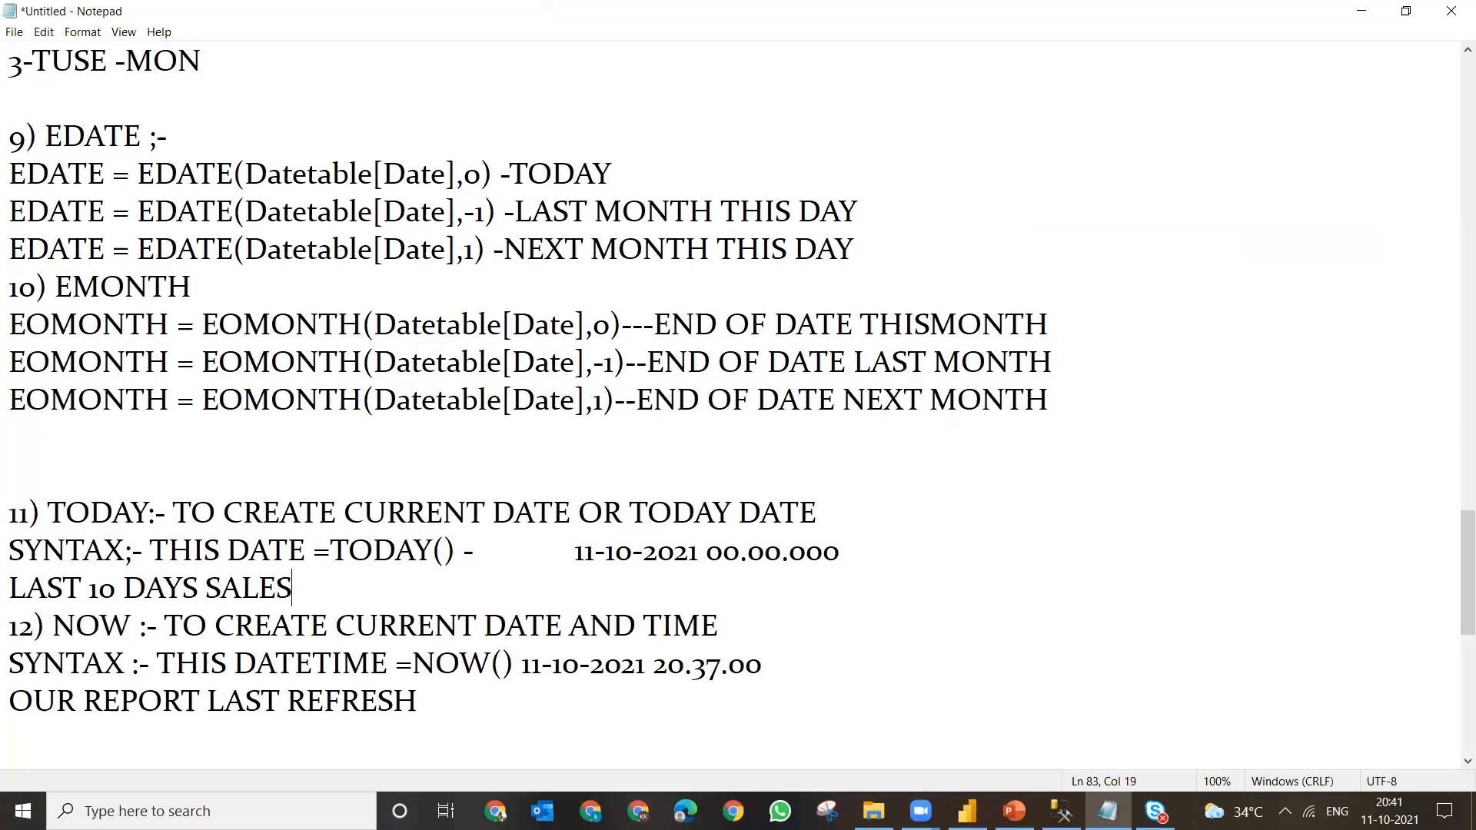
text(=)
- Switch to Power BI and start a new measure in Dates_orders named TODAY-10 with the CALCULATE function
click(1368, 12)
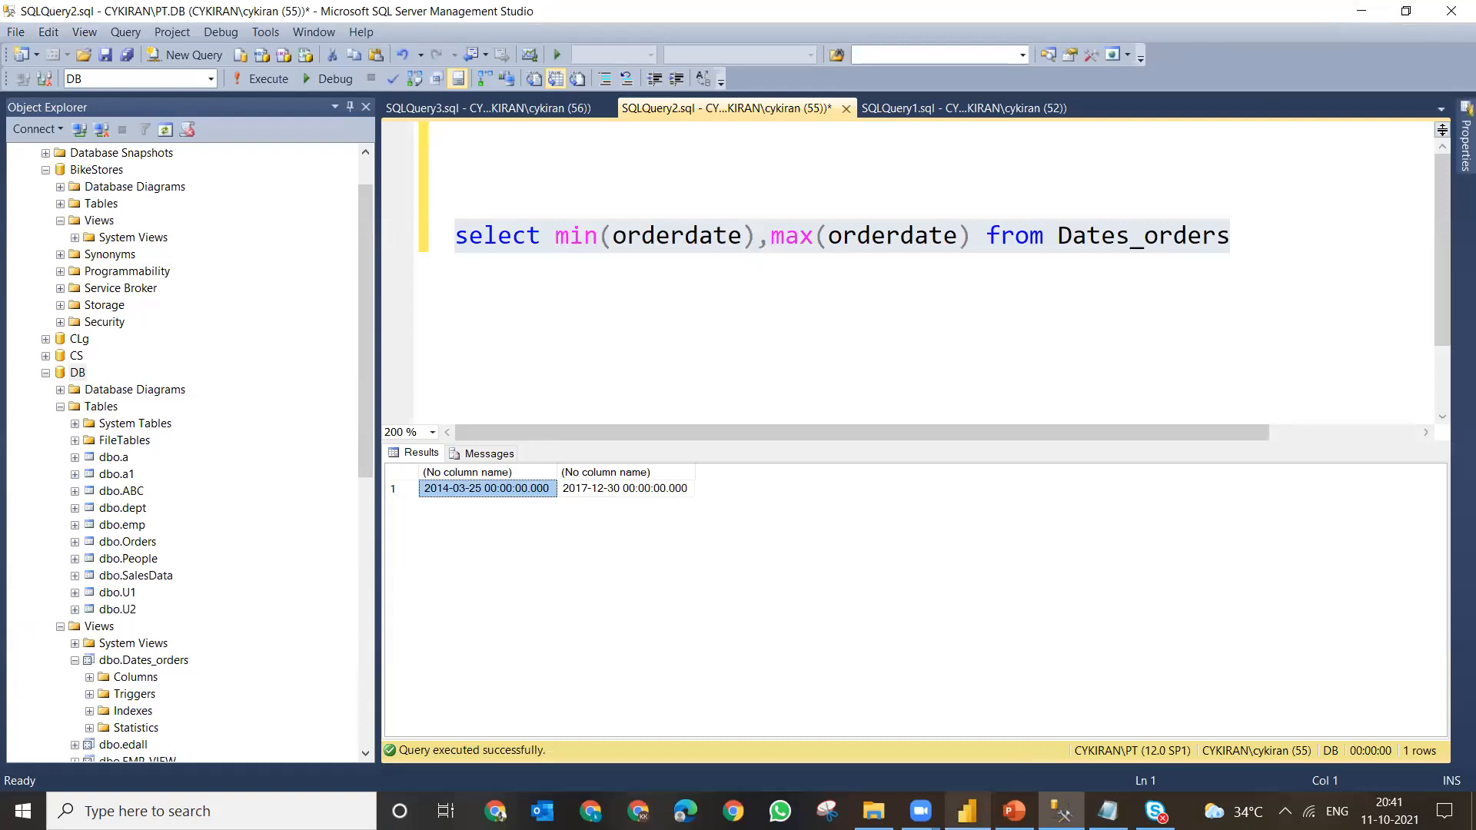
click(967, 811)
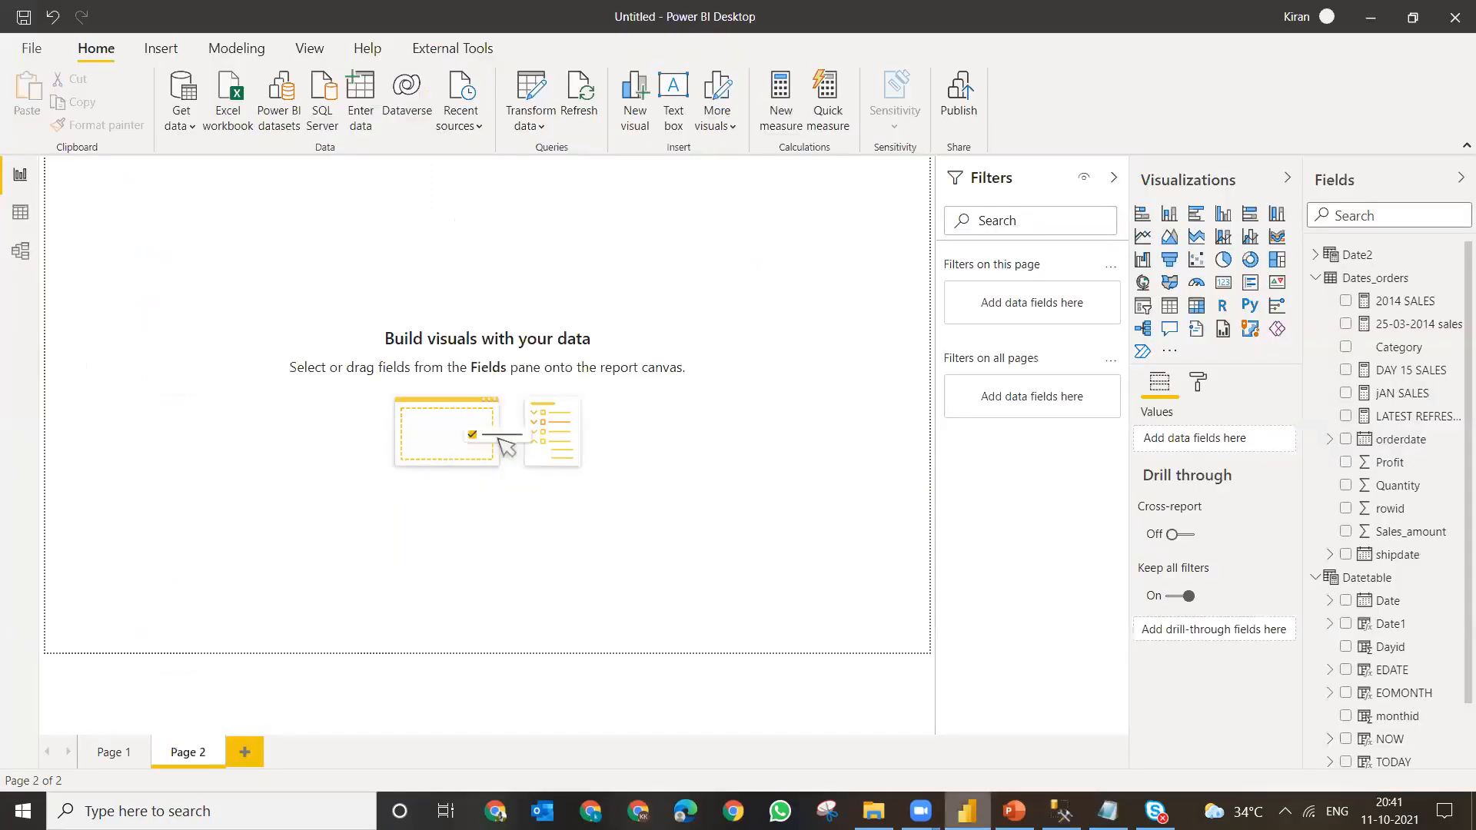
right_click(1347, 281)
click(1216, 292)
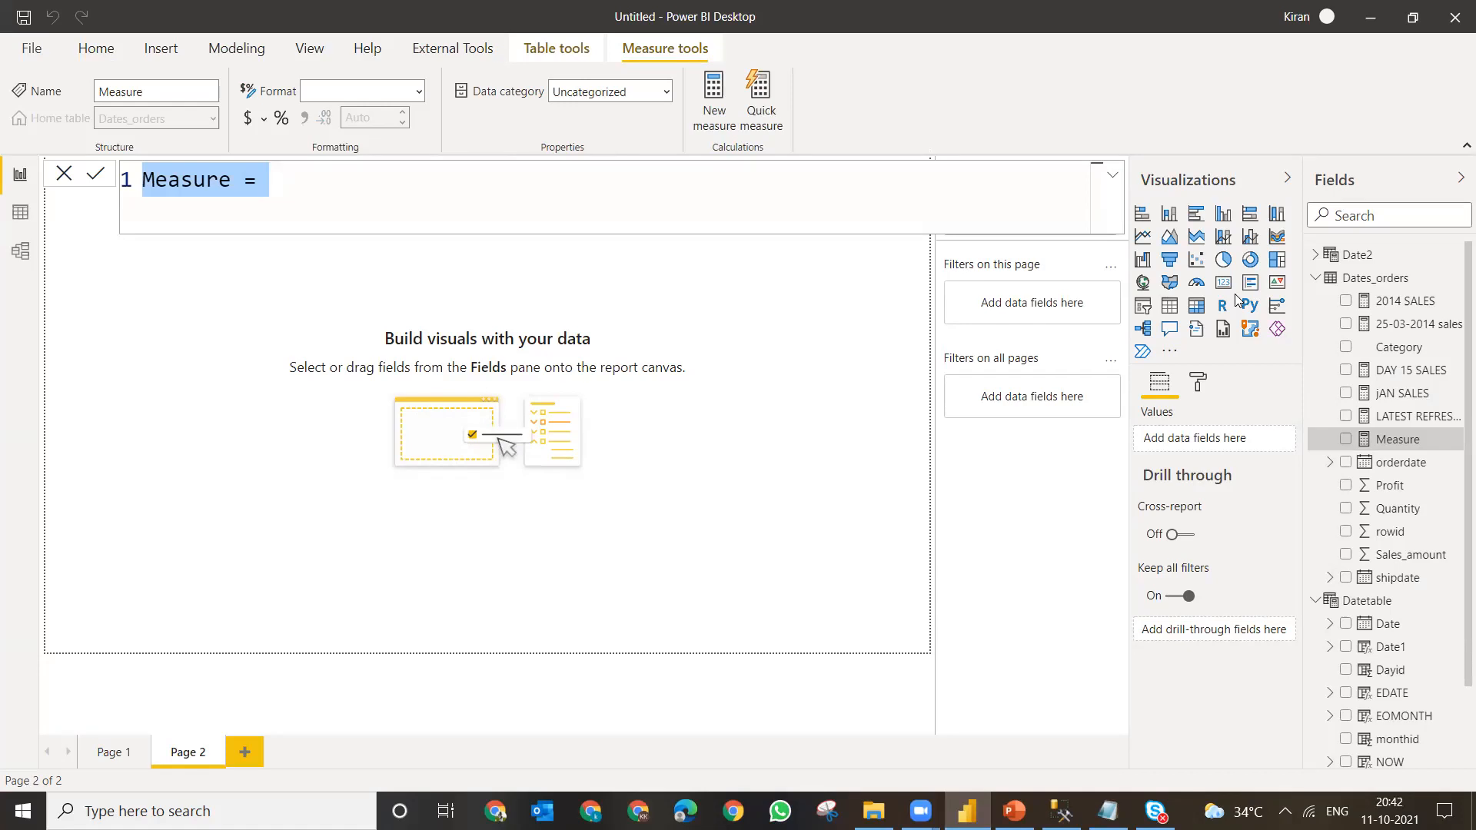
text(S)
key(BackSpace)
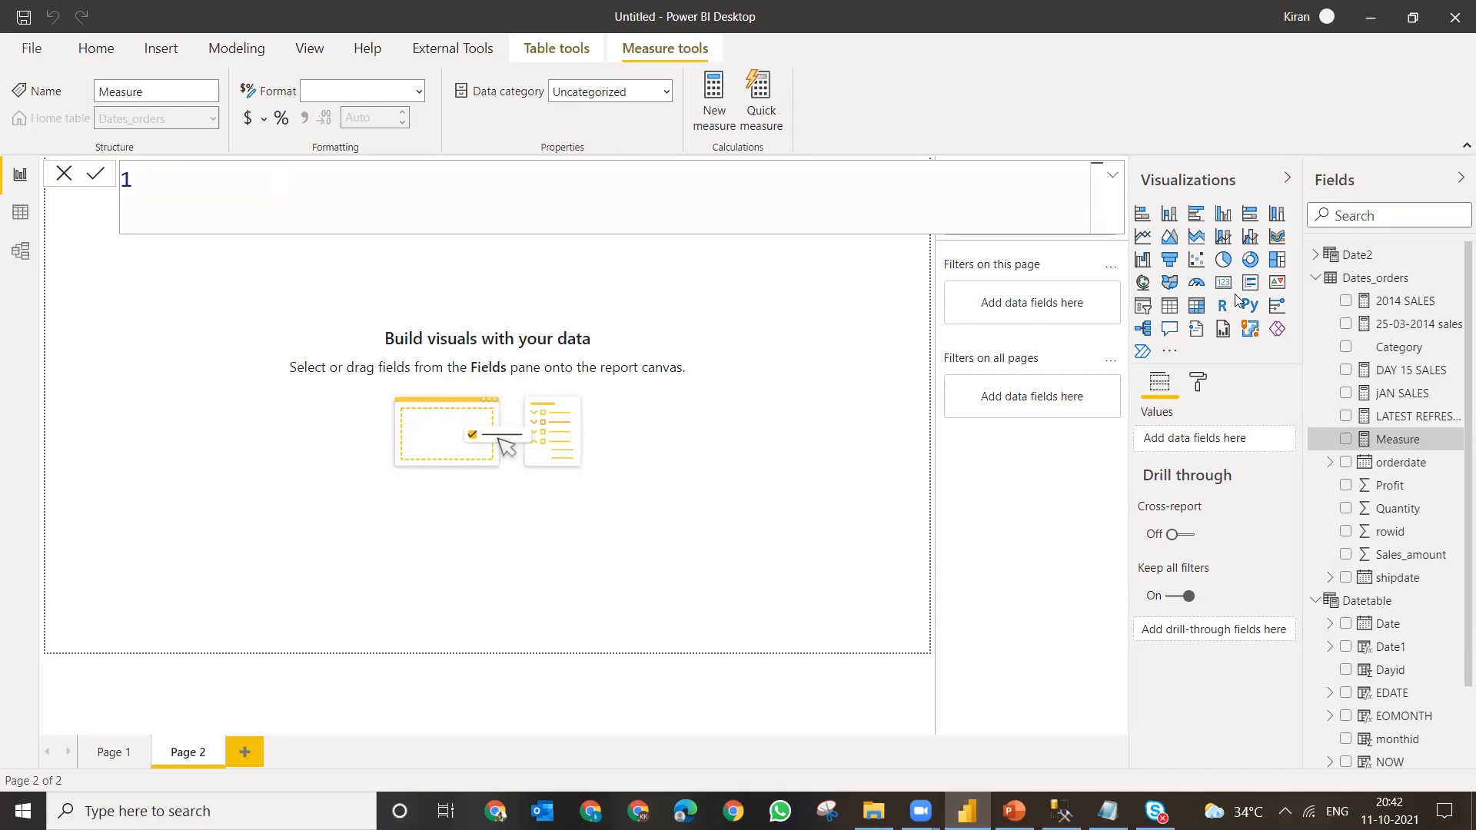
text(TODAY-10)
key(BackSpace)
text(10,)
key(BackSpace)
text(= CAL)
key(Caps_Lock)
key(Tab)
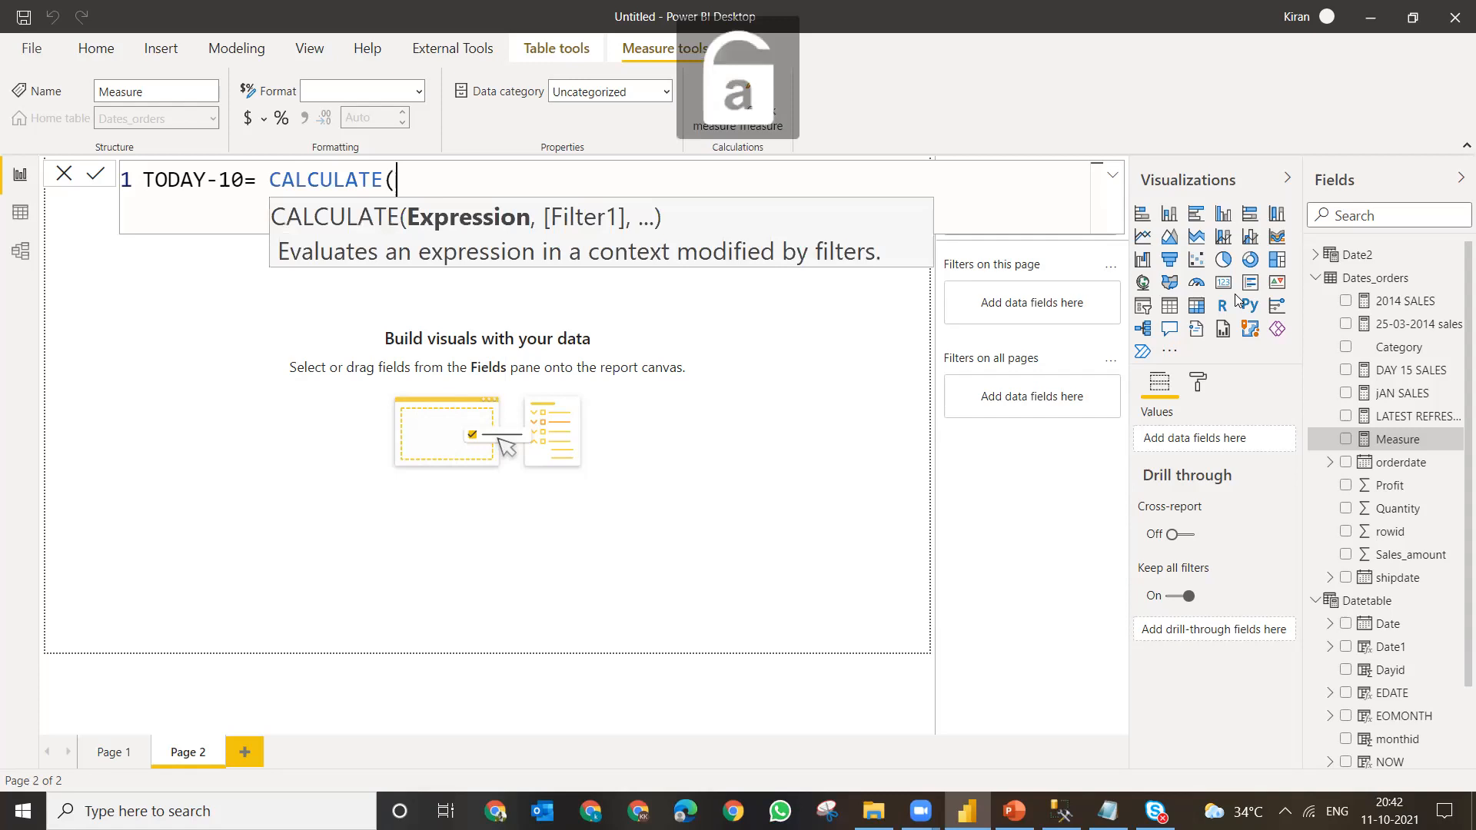
- Enter SUM(Dates_orders[Sales_amount]) as the expression of the measure's CALCULATE function
text(SUM)
key(Tab)
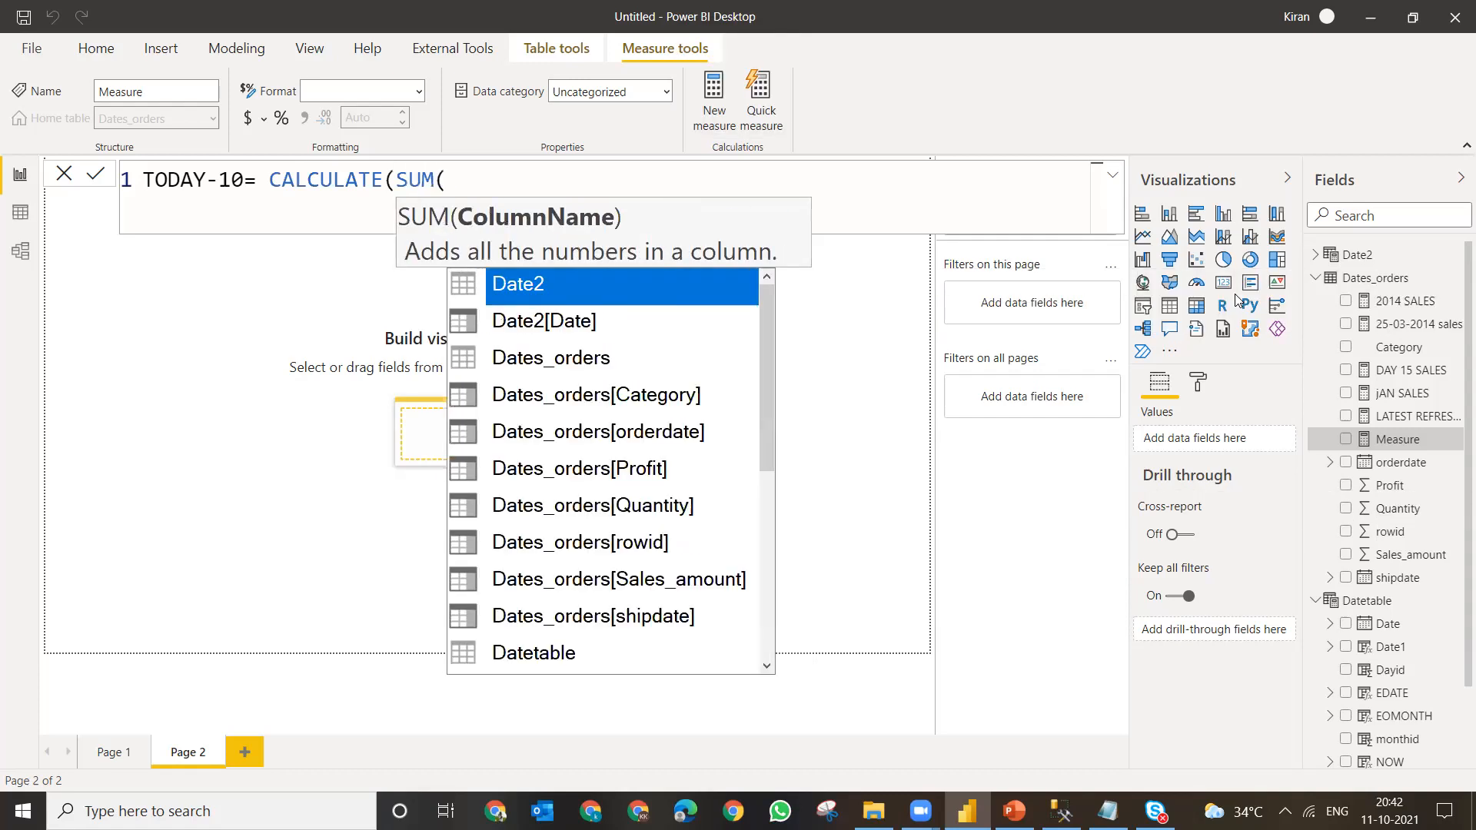
text(sa)
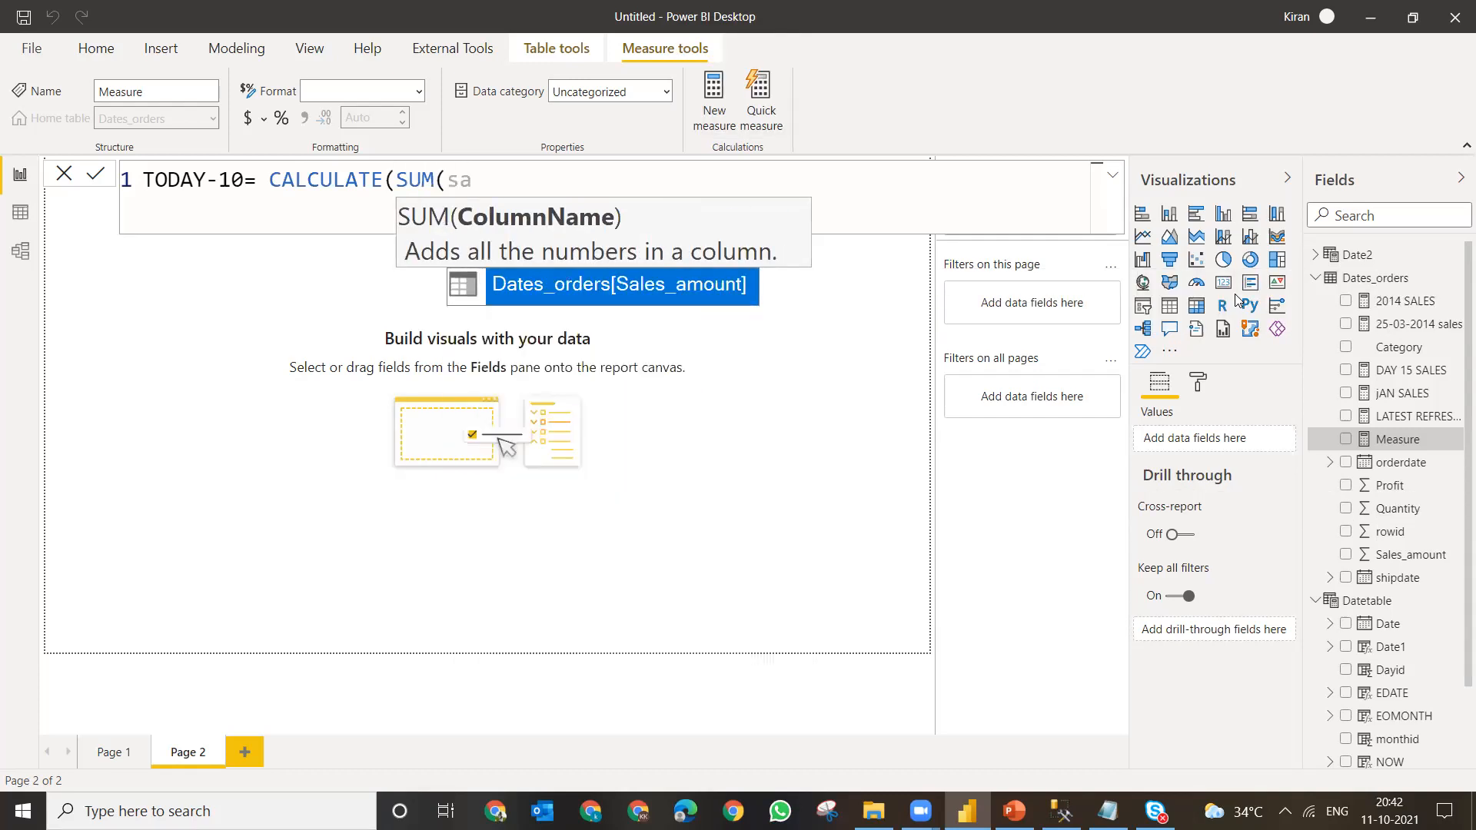
key(Tab)
text())
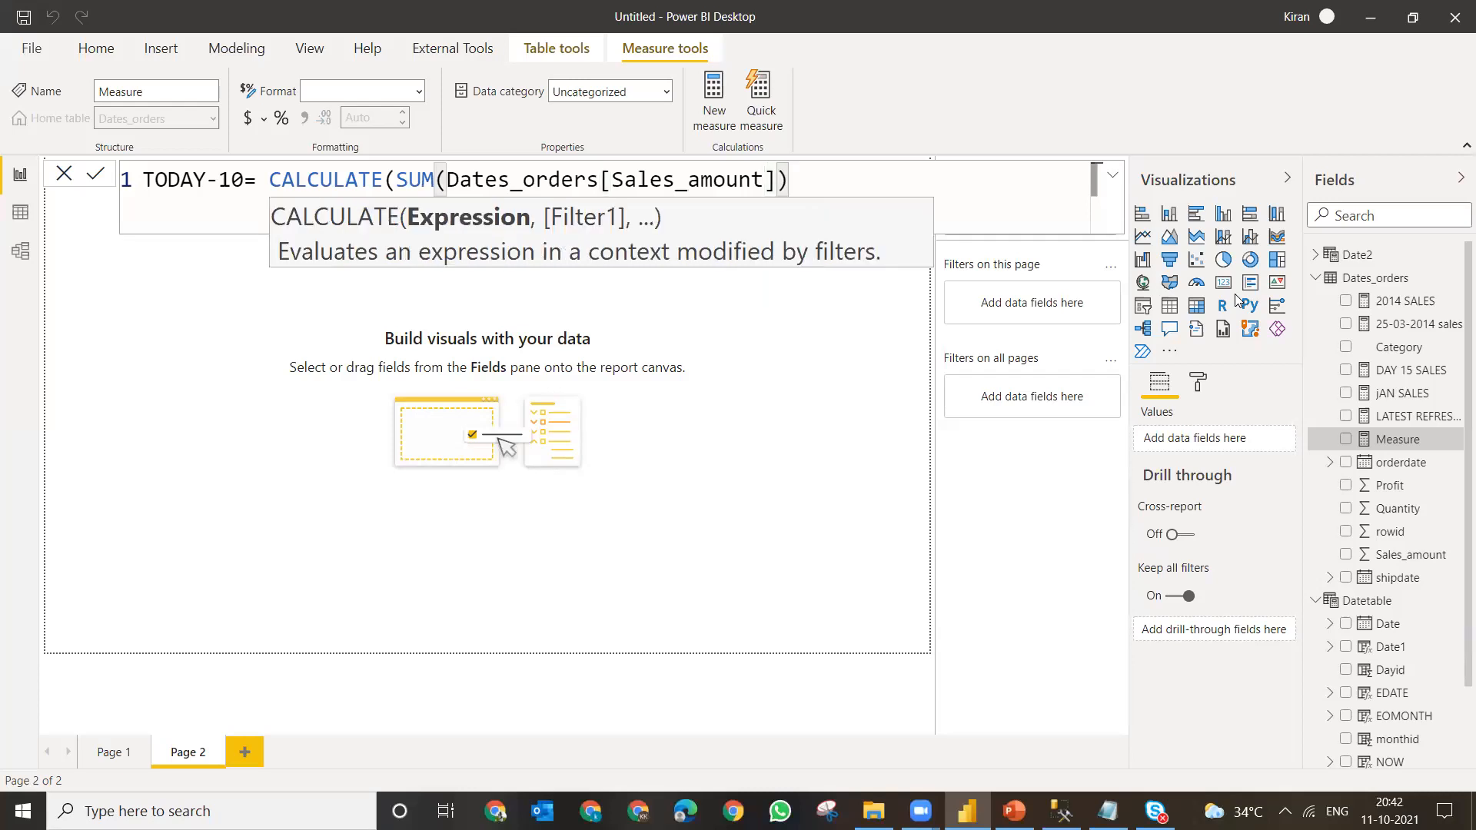
text(,)
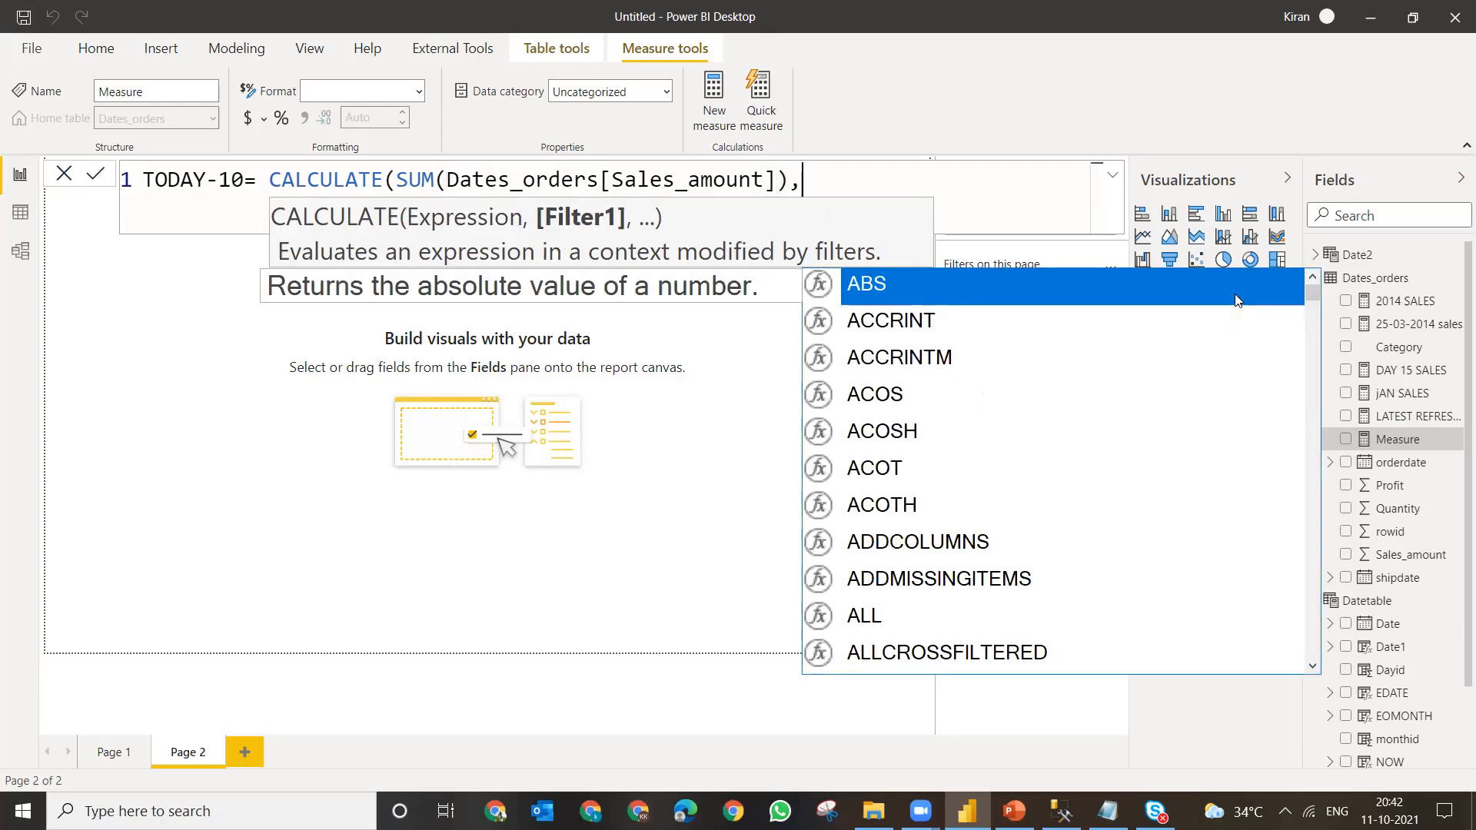
text(d)
key(BackSpace)
text(o)
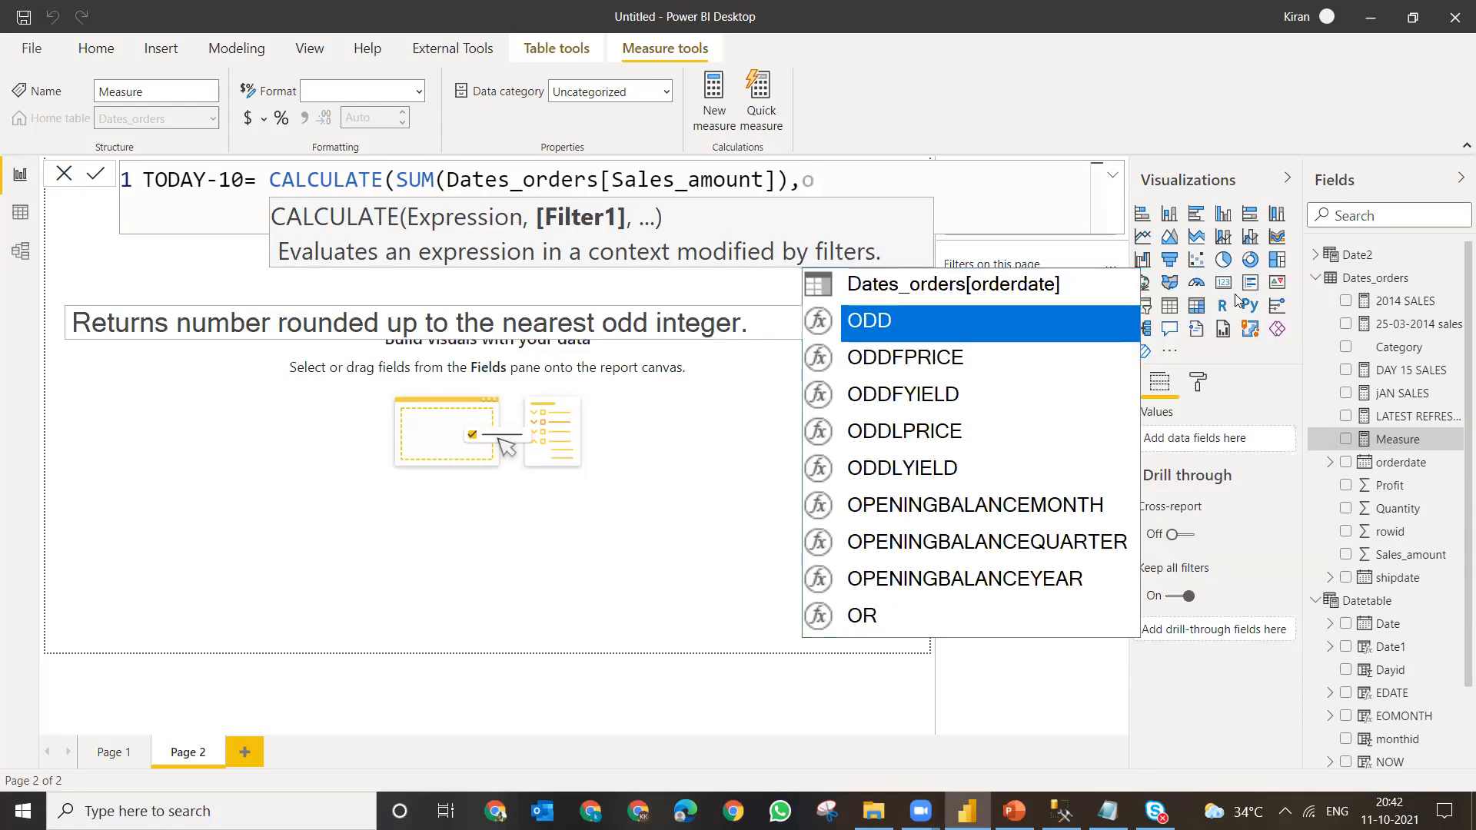
text(arde)
key(BackSpace)
key(BackSpace)
key(BackSpace)
key(BackSpace)
text(rder)
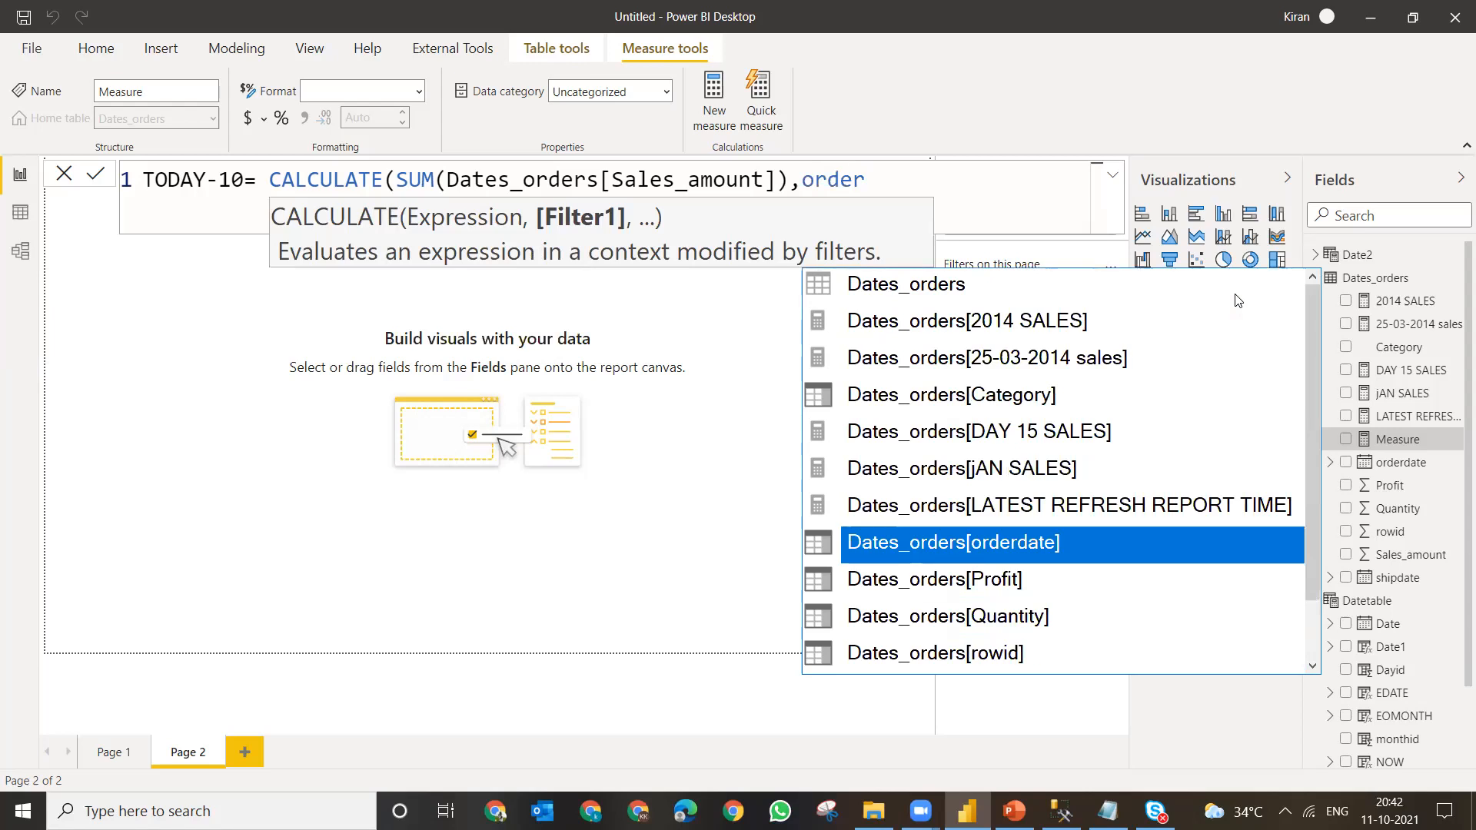
key(Tab)
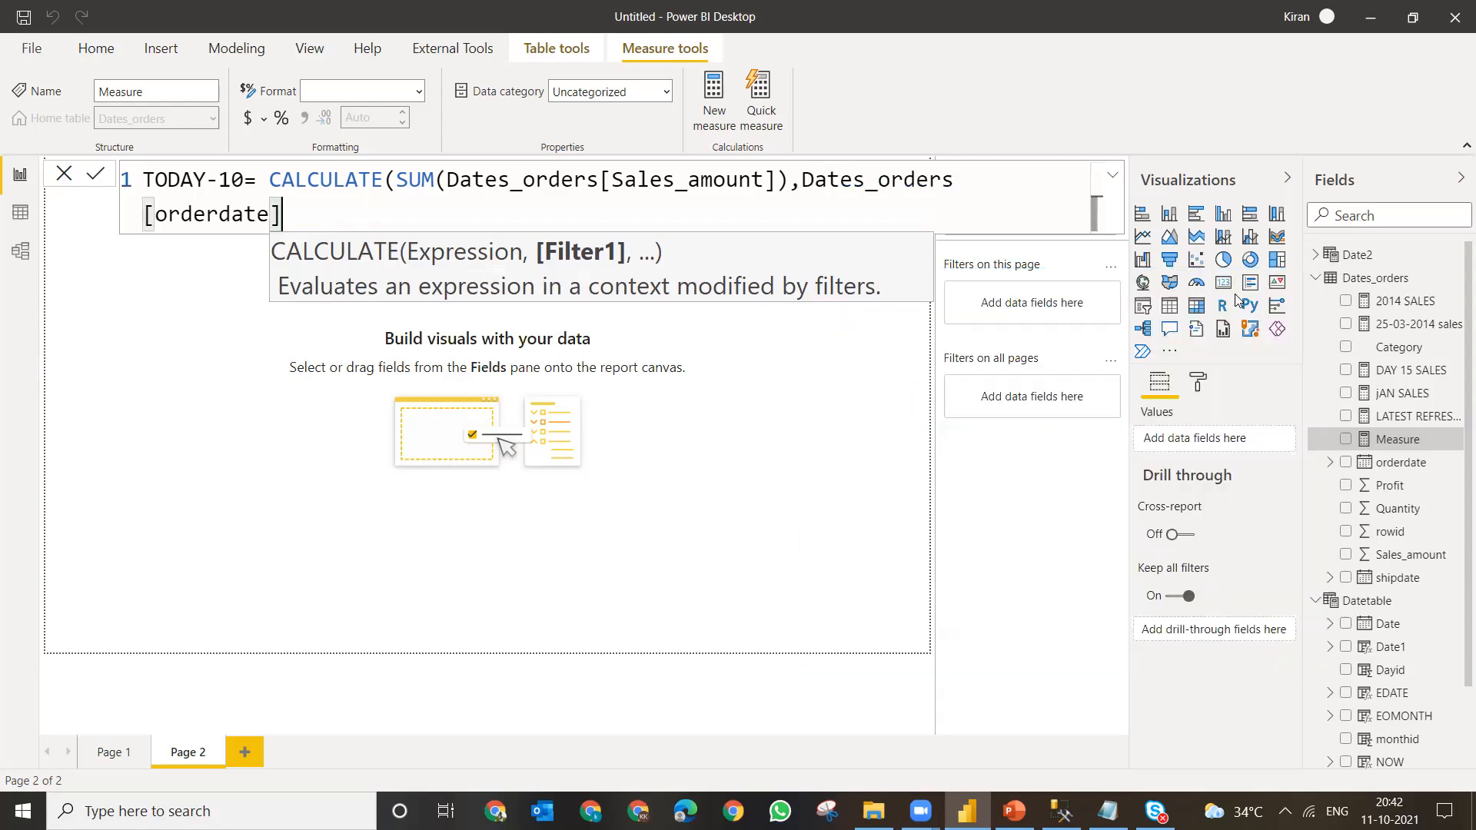
key(BackSpace)
key(BackSpace)
key(BackSpace)
key(BackSpace)
key(BackSpace)
key(BackSpace)
key(BackSpace)
key(BackSpace)
key(BackSpace)
key(BackSpace)
key(BackSpace)
key(BackSpace)
key(BackSpace)
key(BackSpace)
key(BackSpace)
key(BackSpace)
key(BackSpace)
key(BackSpace)
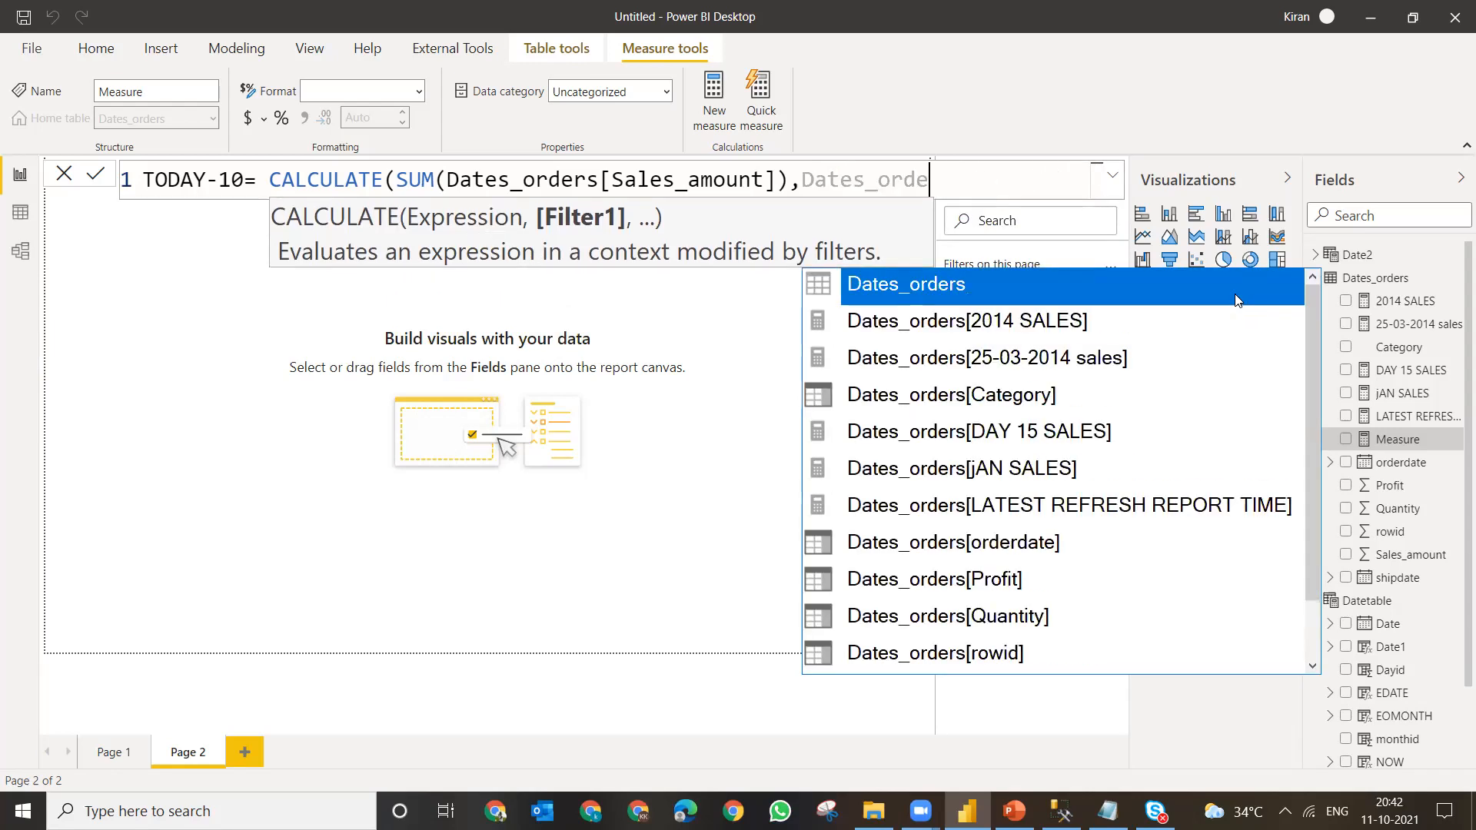
key(BackSpace)
key(BackSpace)
key(BackSpace)
key(BackSpace)
key(BackSpace)
- Enter DATESBETWEEN as the filter of the CALCULATE function, with Dates_orders[orderdate] as its dates column
text(date)
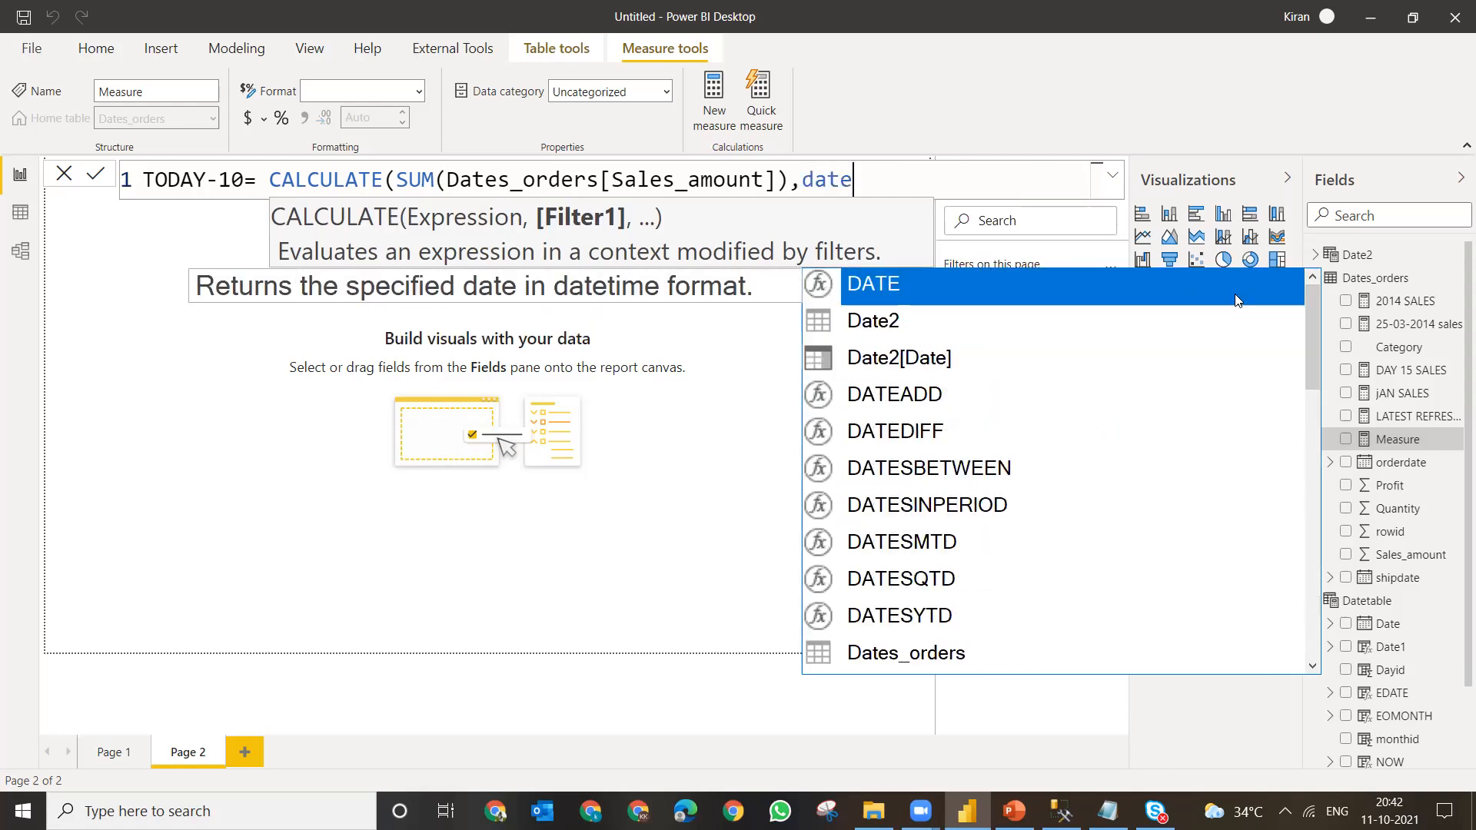
text(b)
key(BackSpace)
text(s)
key(Tab)
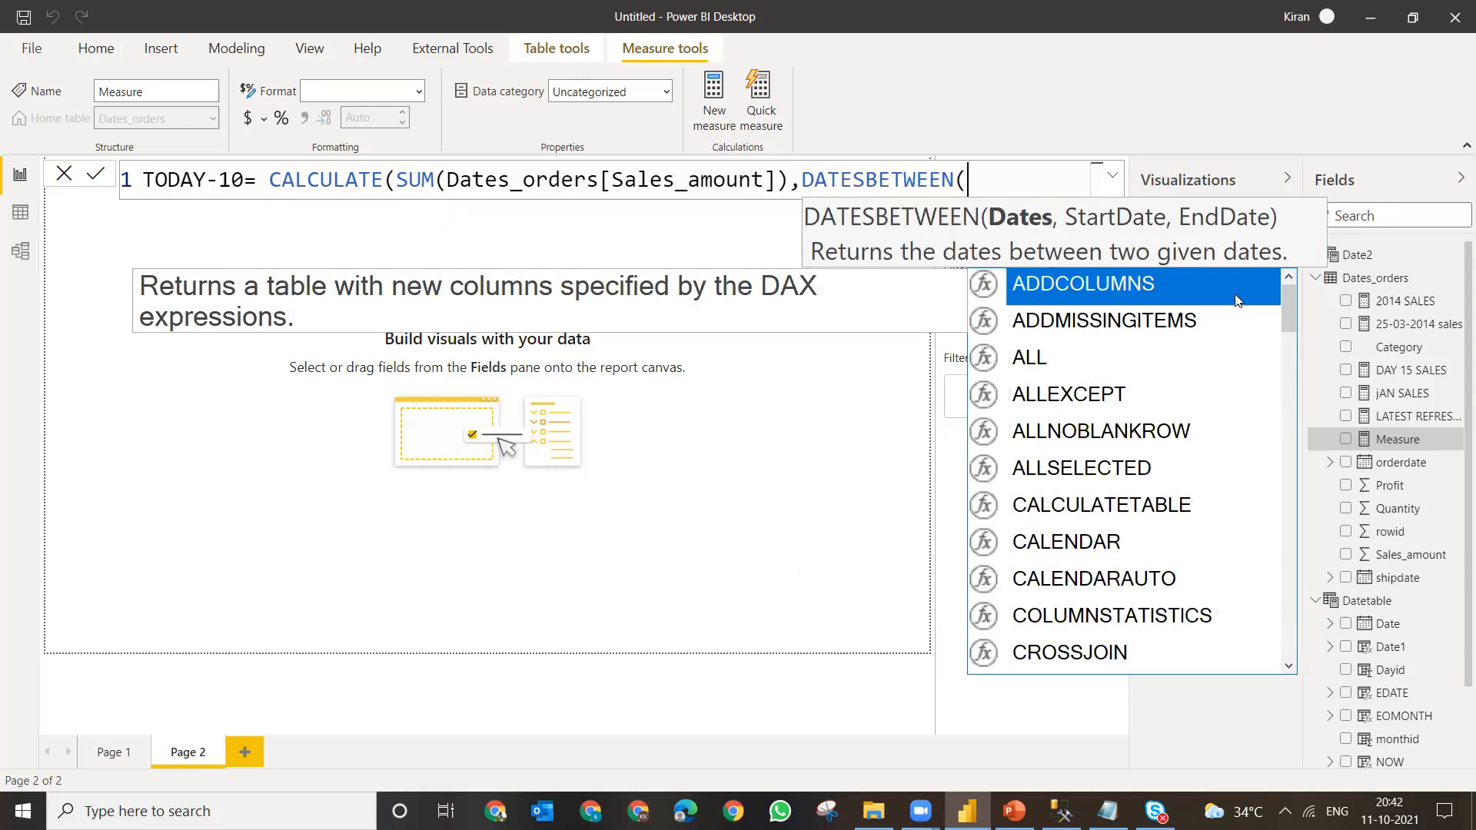
text(or)
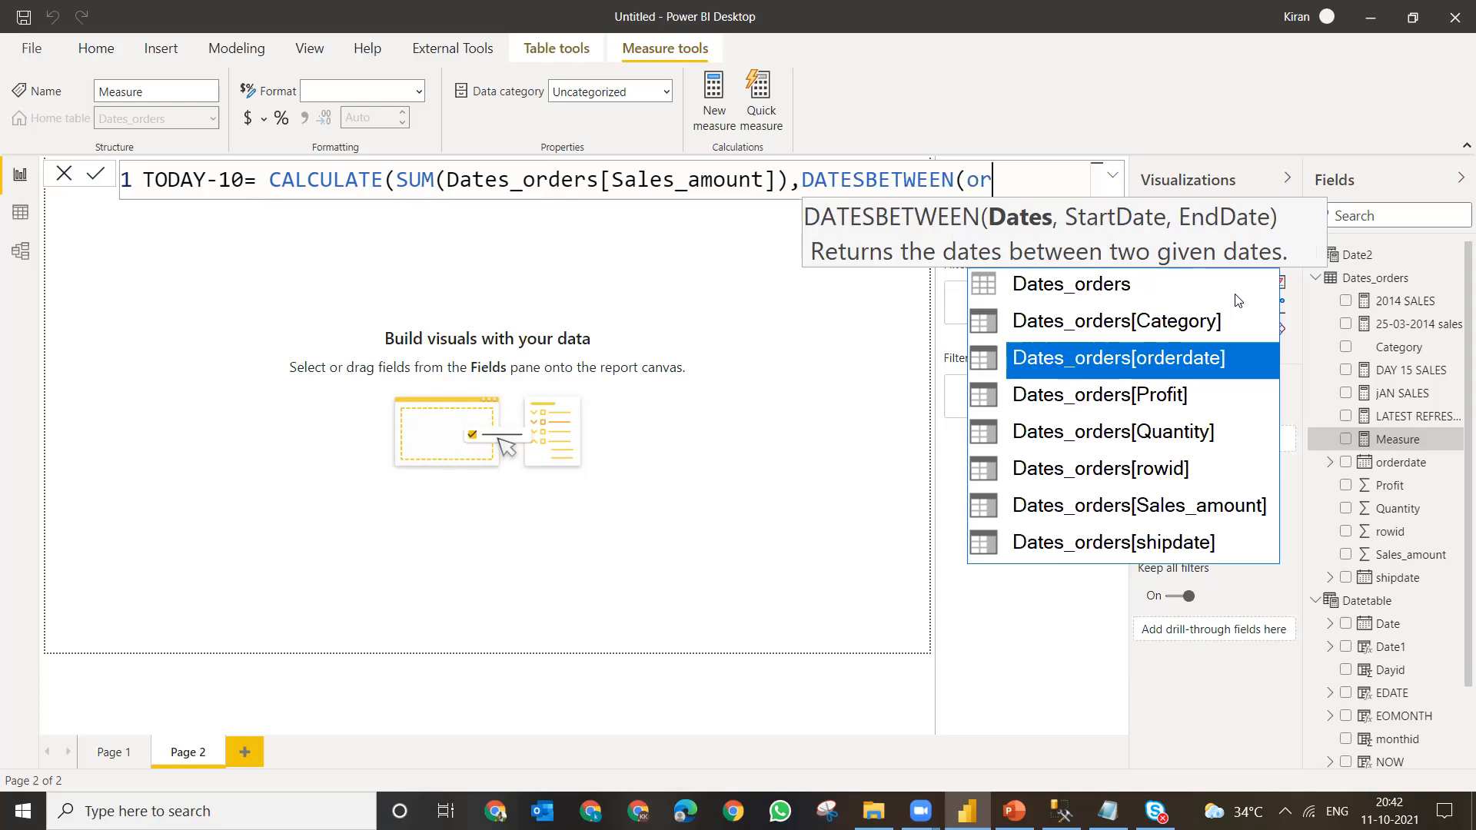
key(Down)
key(Down)
key(Down)
key(Up)
key(Up)
key(Up)
key(Up)
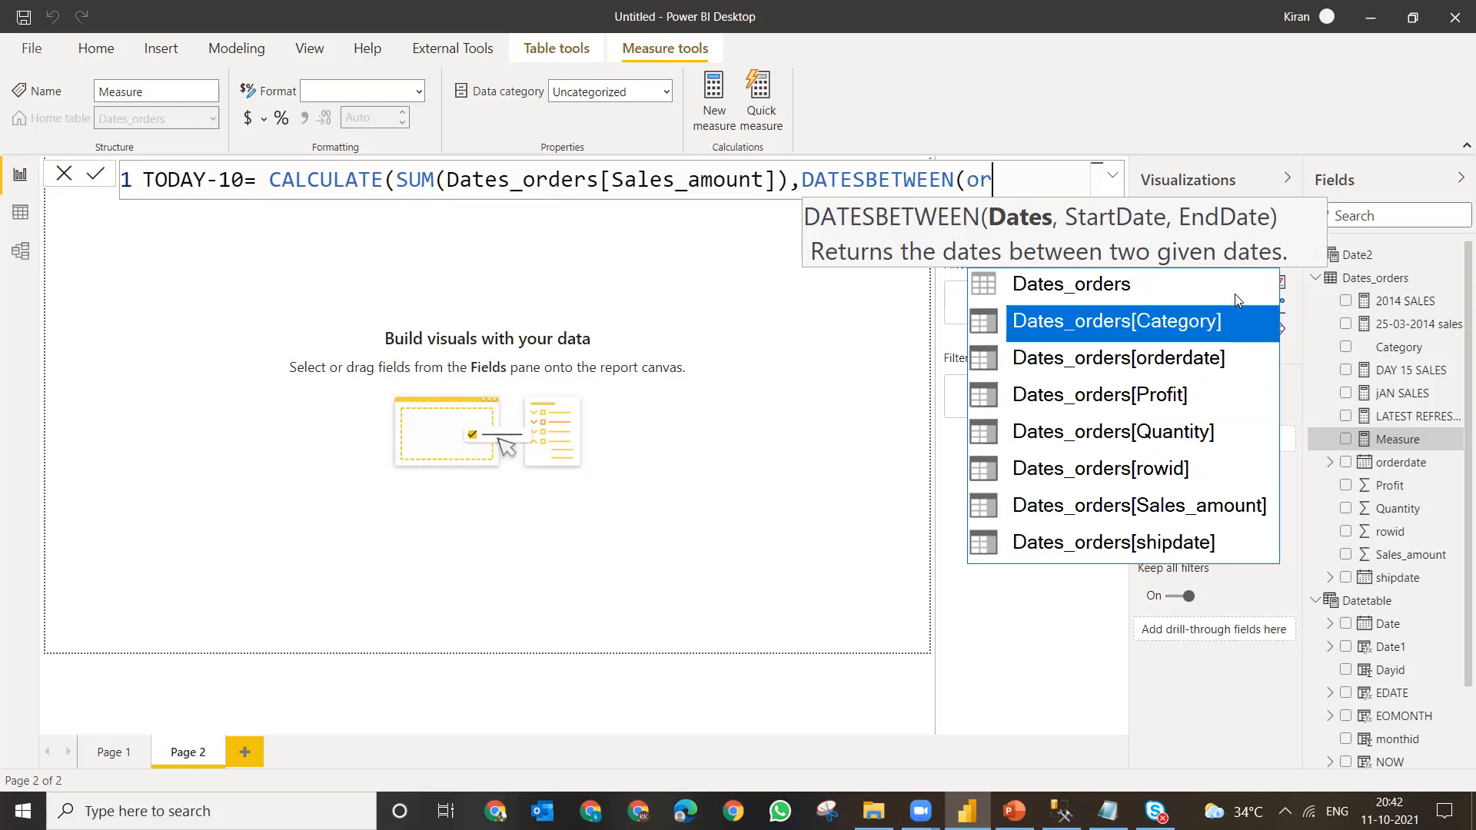
key(Down)
key(Tab)
text(,)
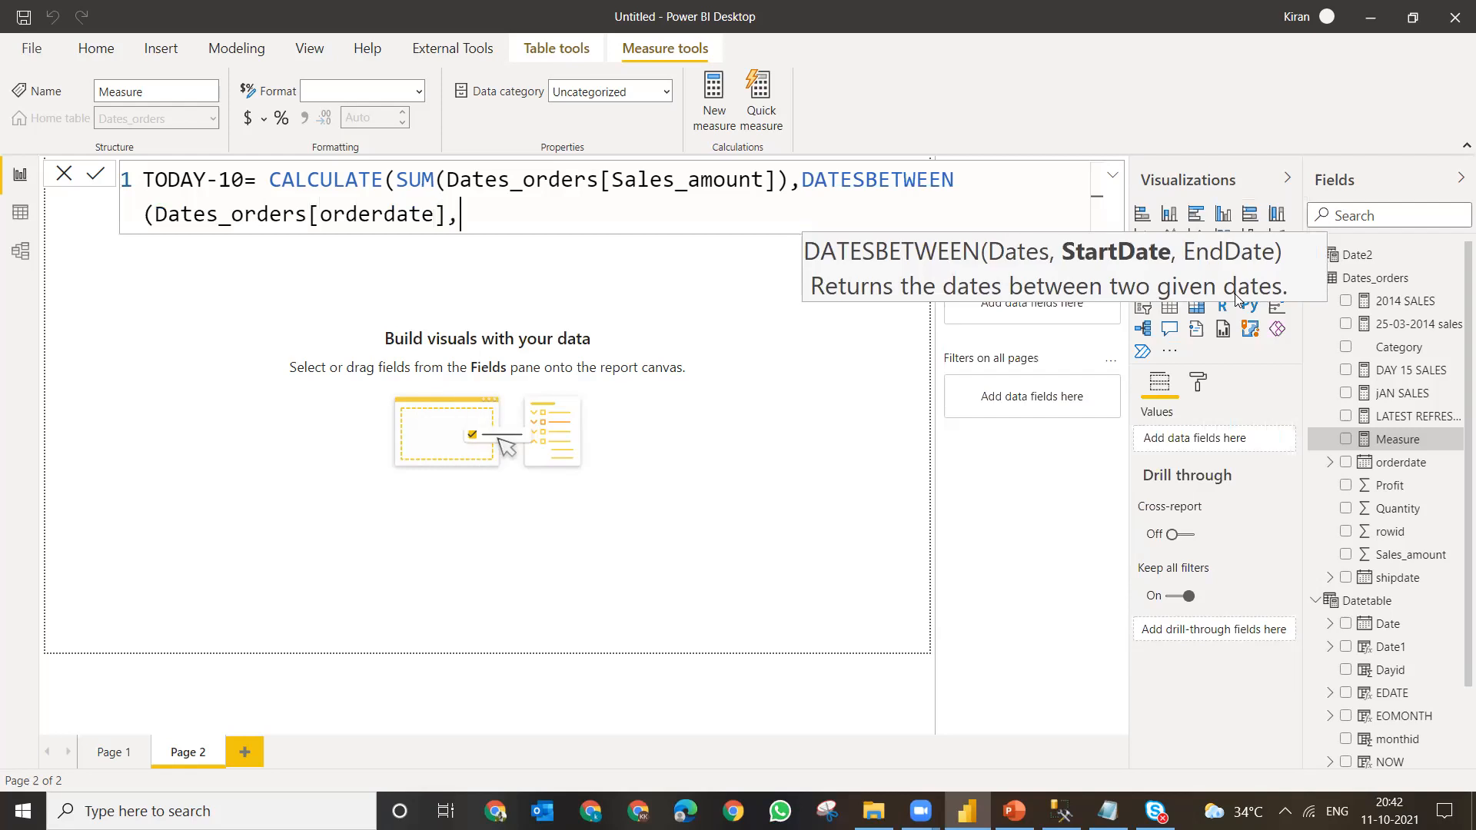
- Set the DATESBETWEEN range from TODAY()-10 to TODAY(), close both functions and commit the measure
text(to)
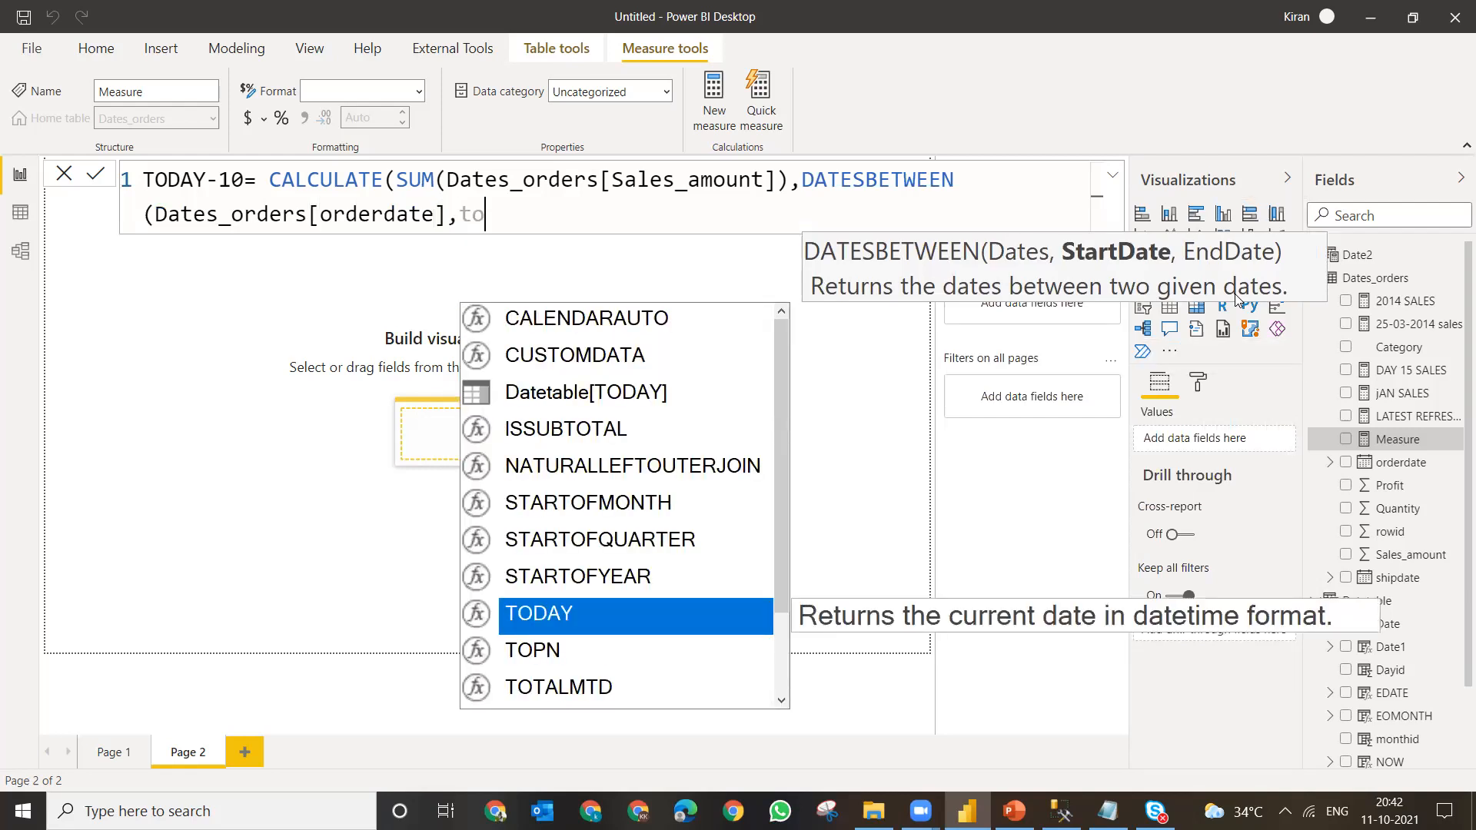
key(Tab)
text(-10)
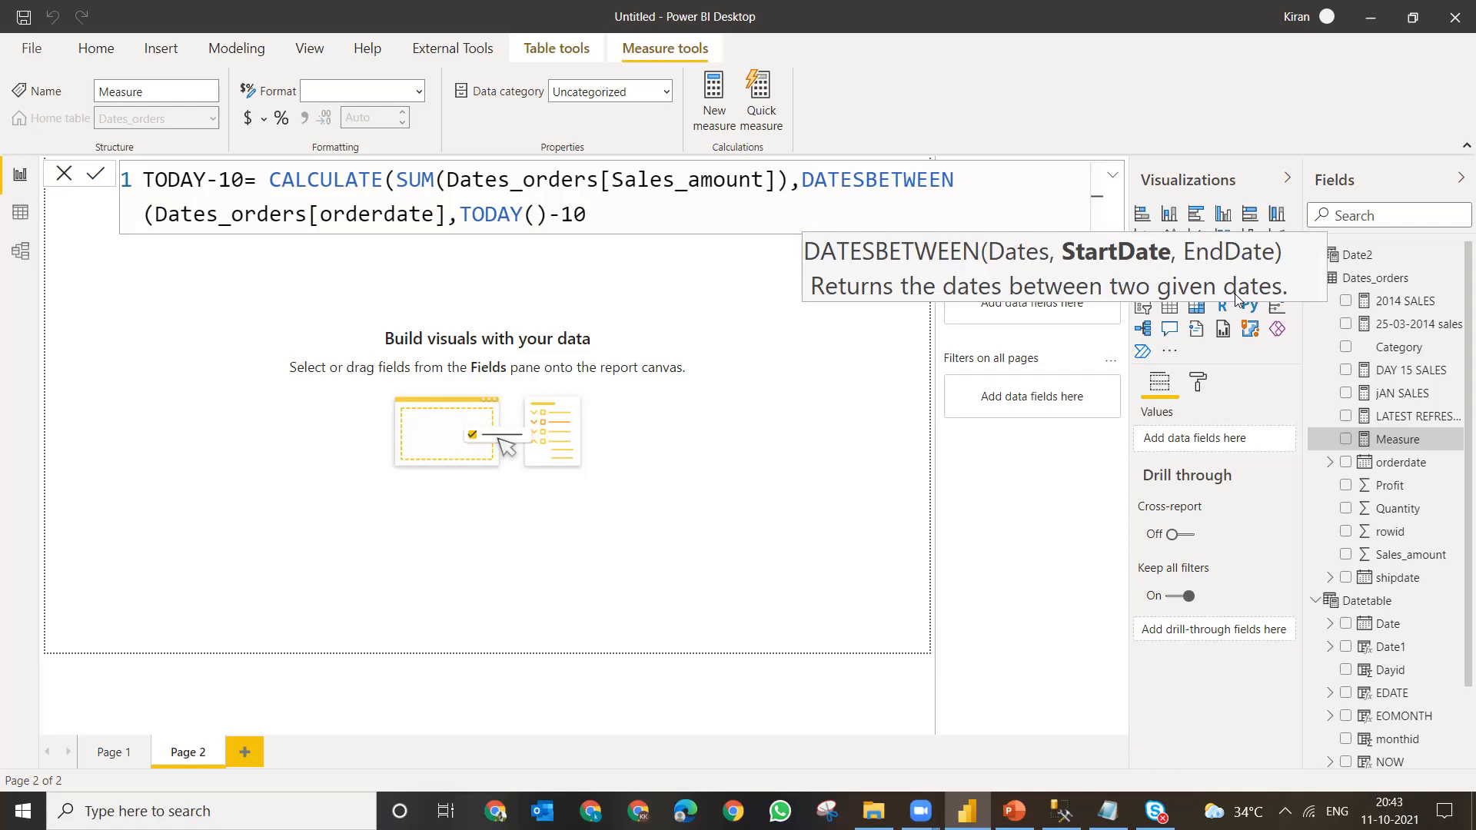
text(,r)
key(BackSpace)
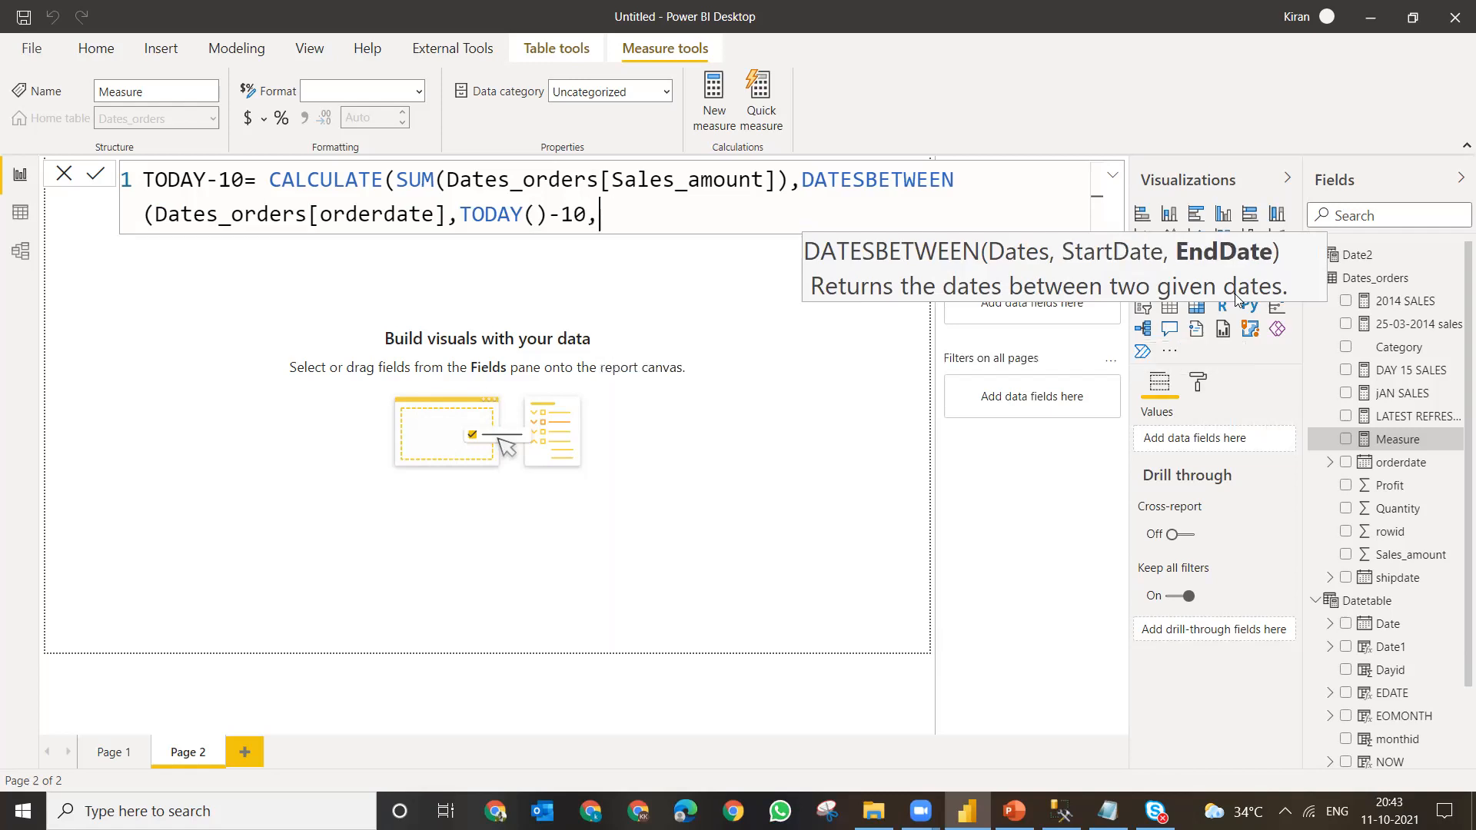
text(toda)
key(Tab)
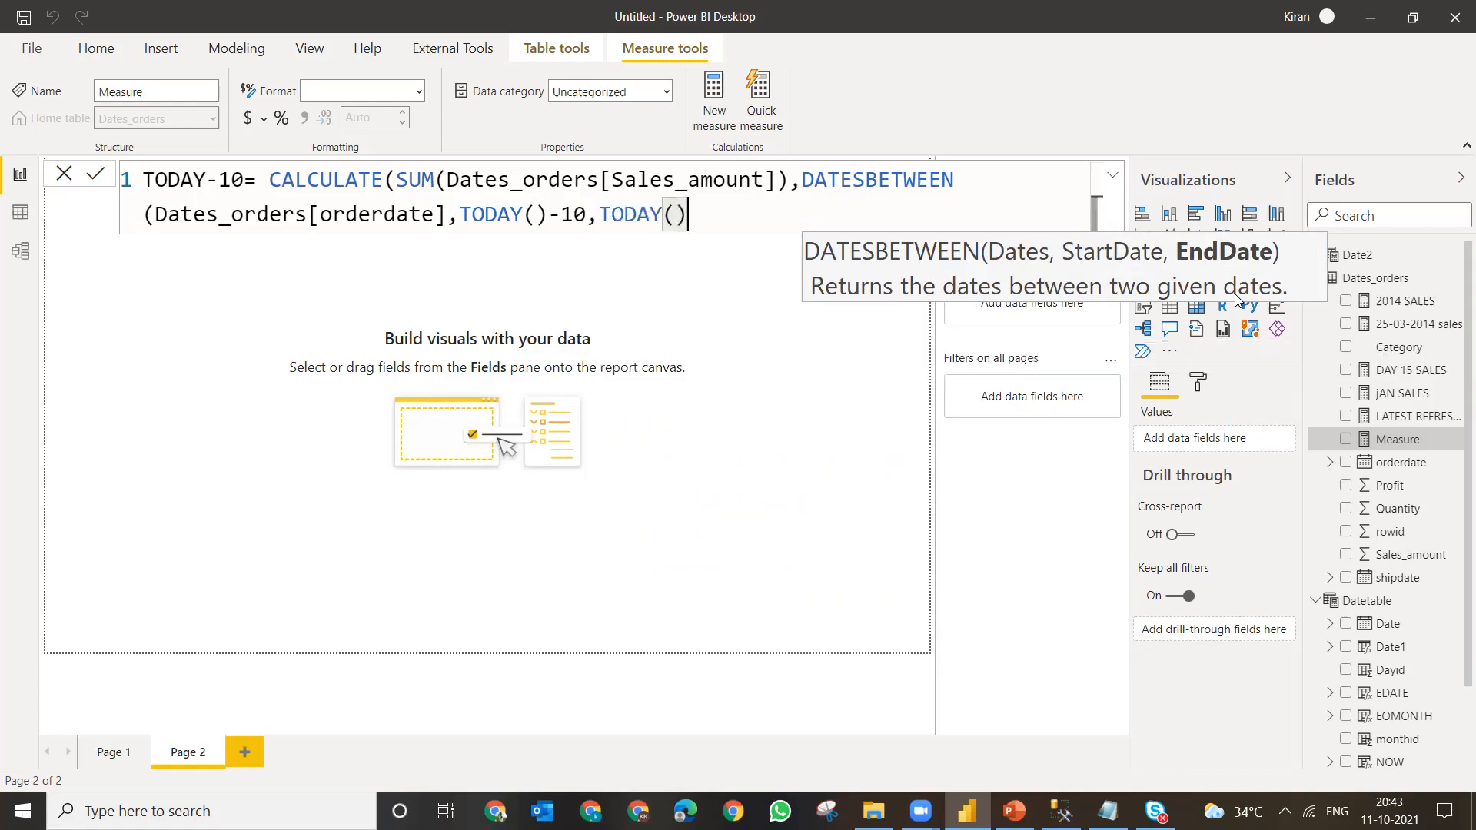
text()))
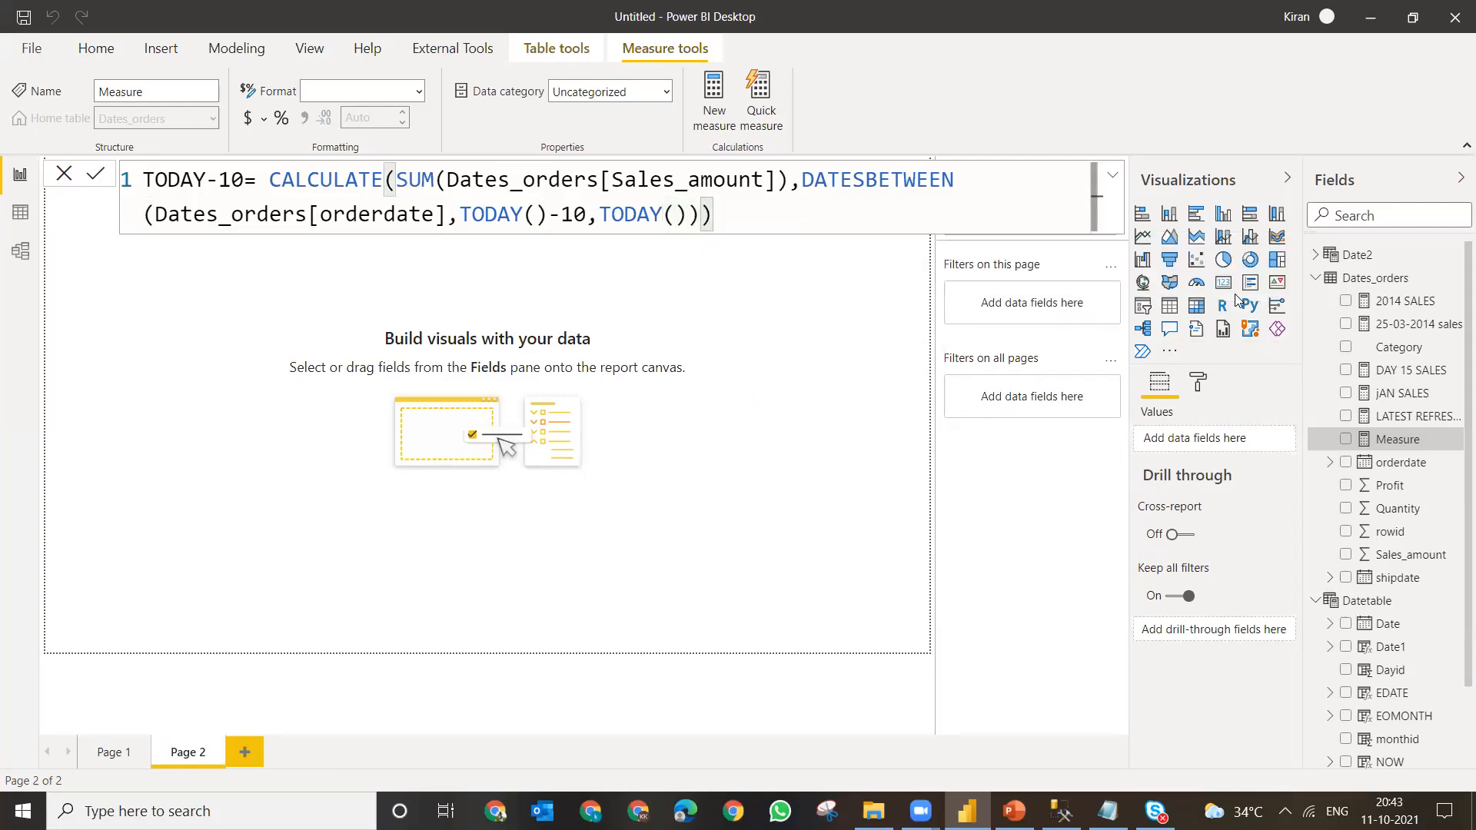
key(Return)
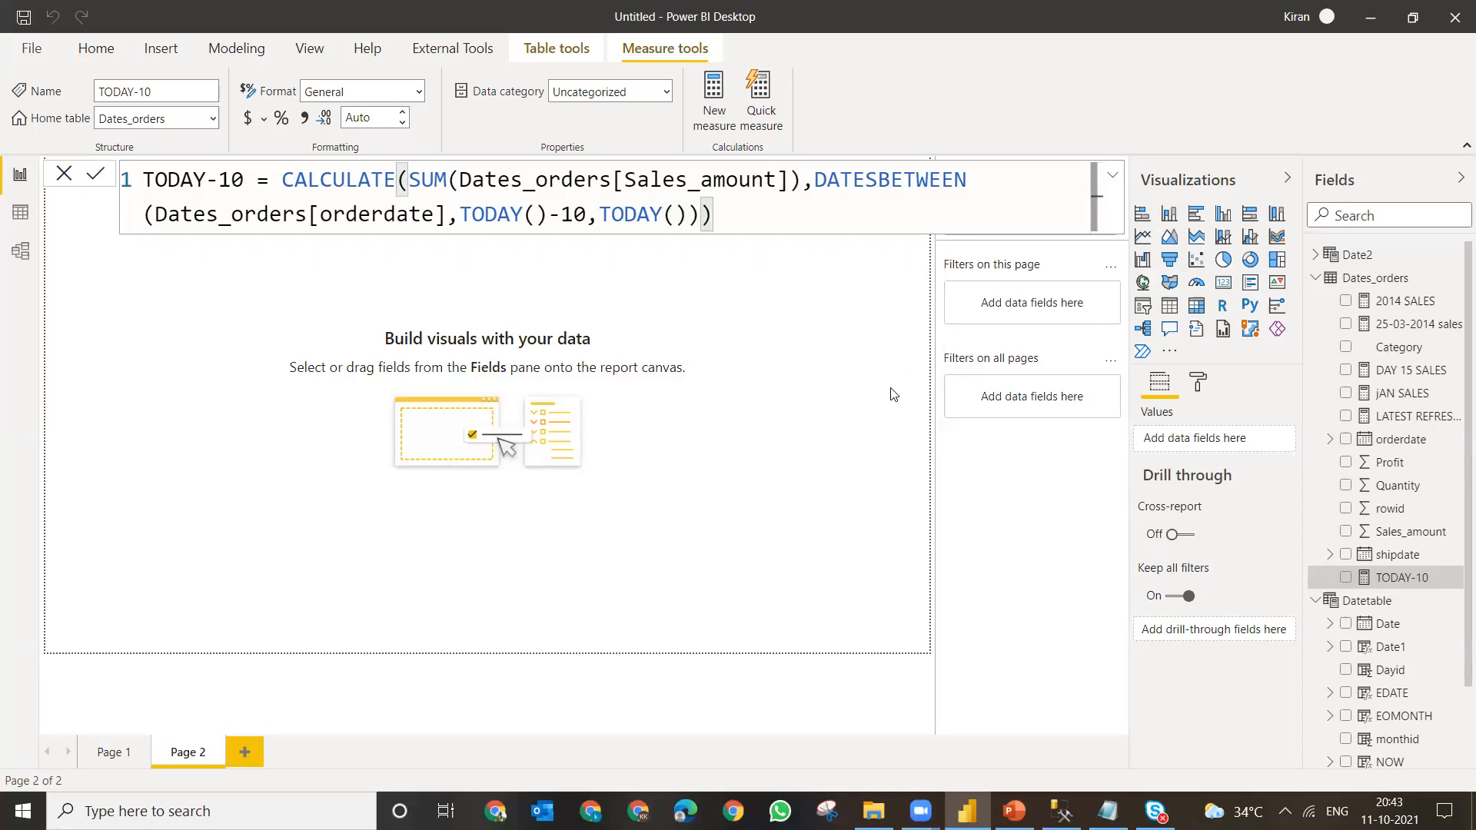
- Add a table visual to Page 2 and populate it with the TODAY-10 measure
click(607, 348)
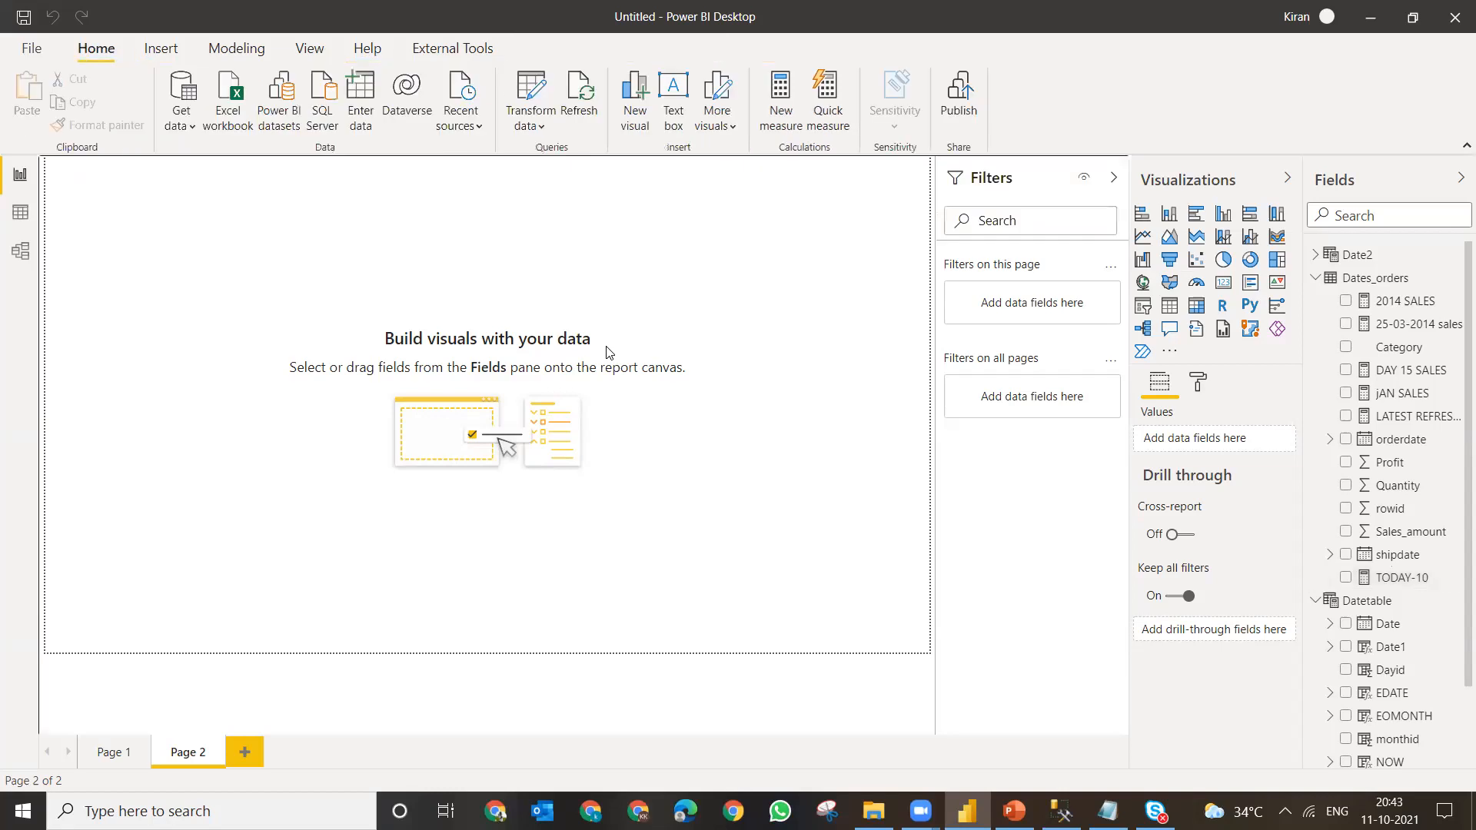
click(1170, 305)
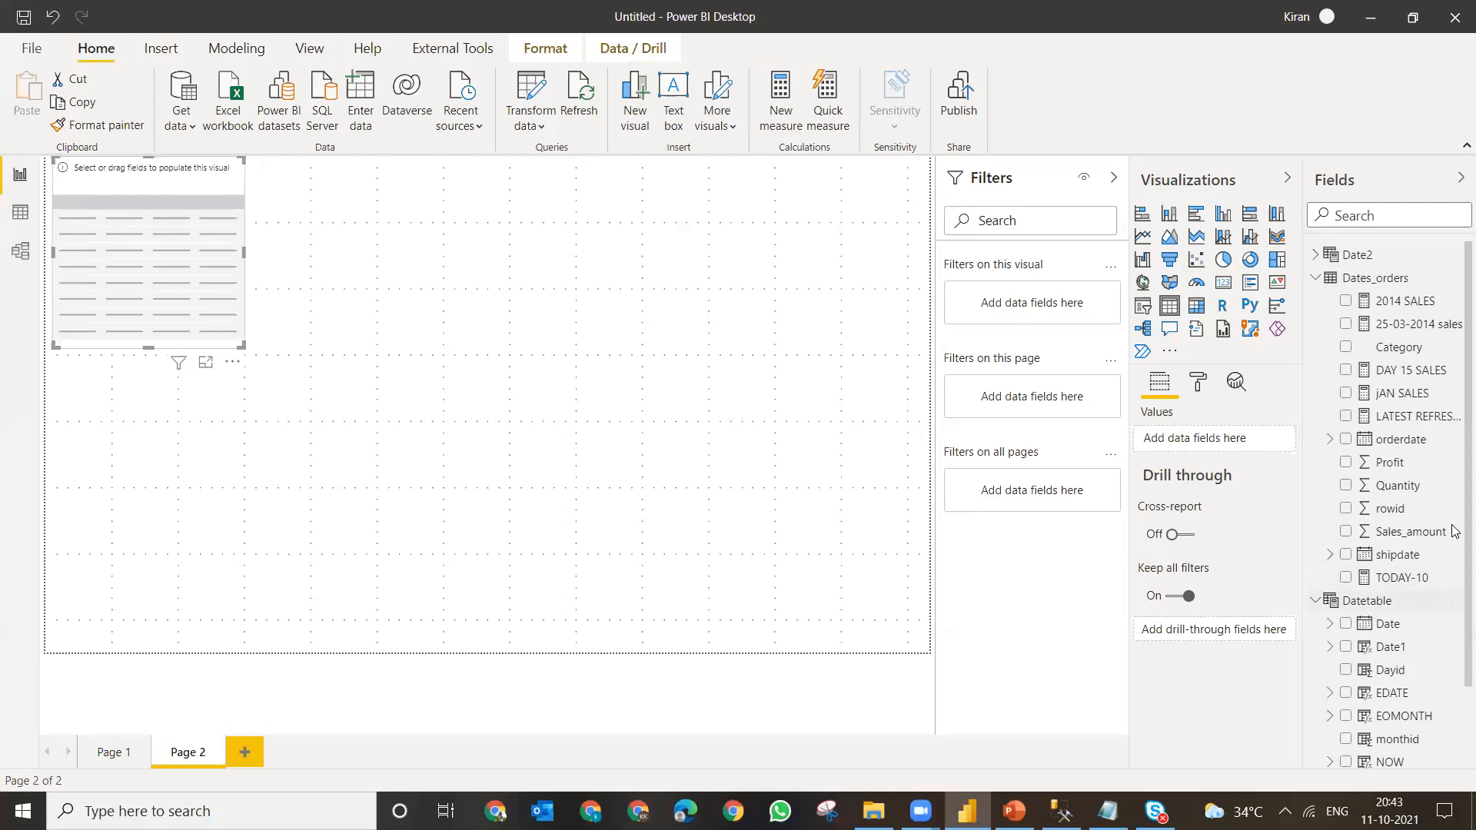
click(1340, 219)
text(to)
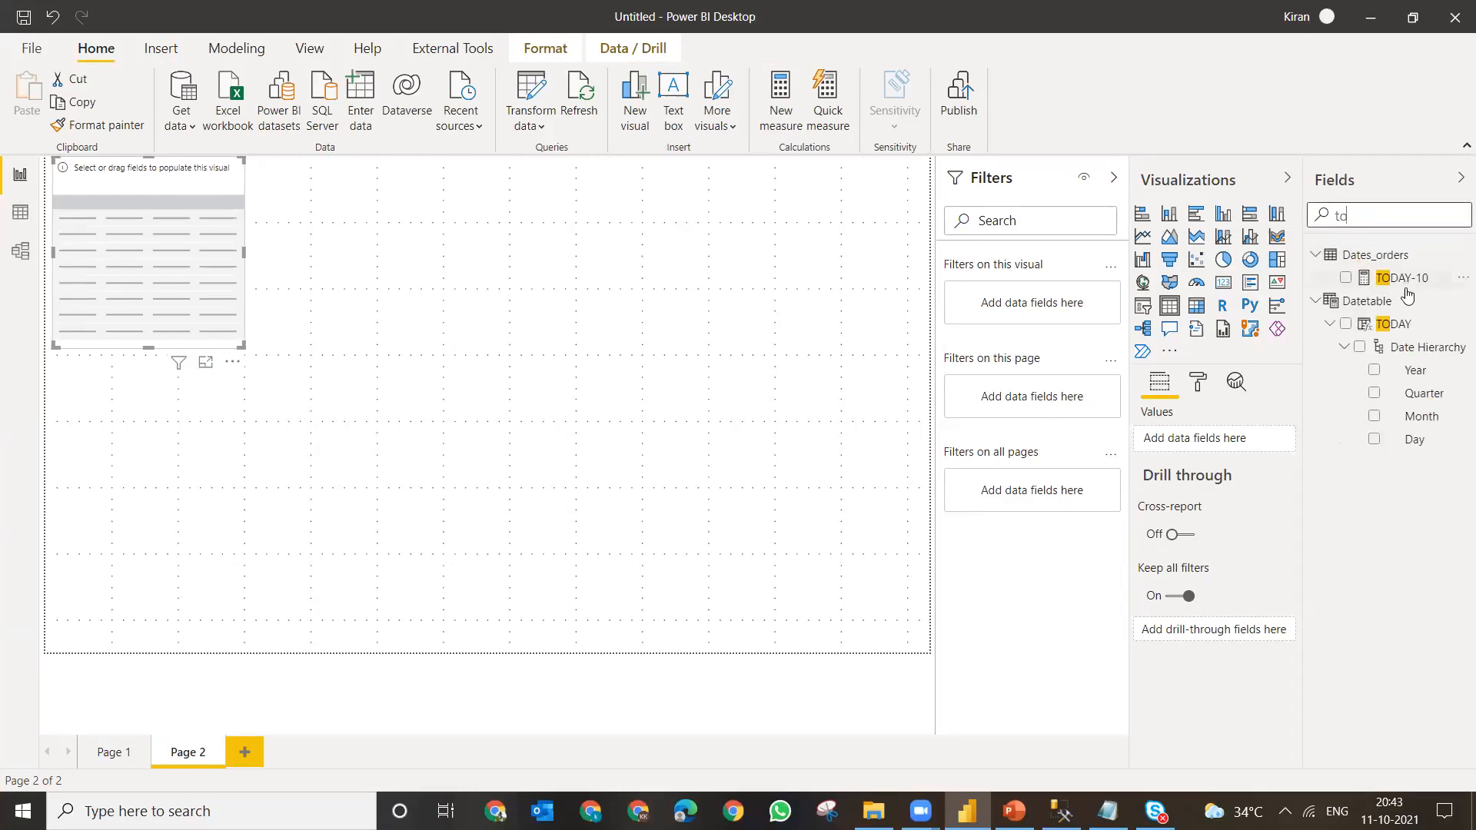
drag(1404, 283, 139, 243)
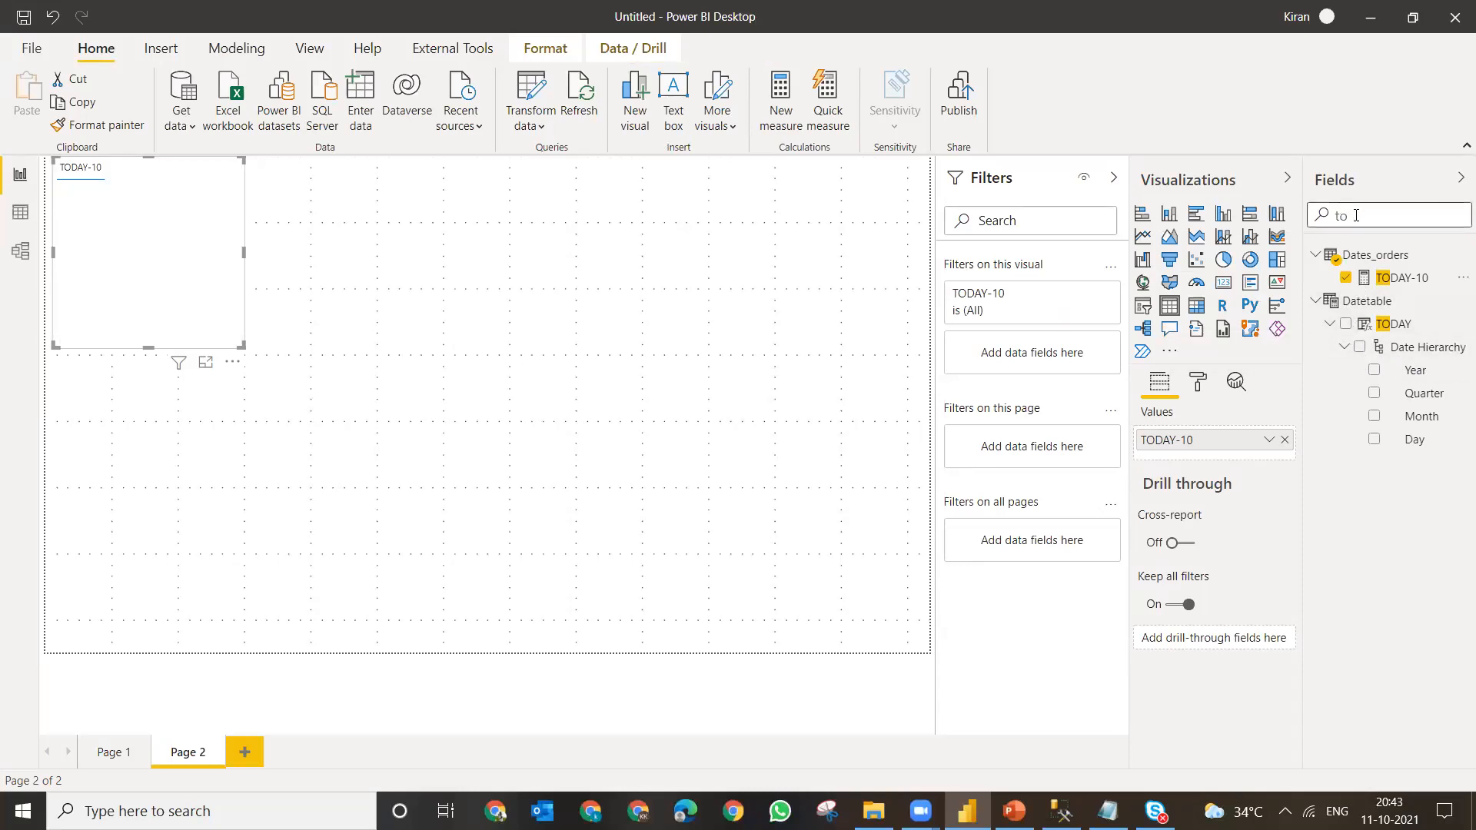
- Add orderdate from Dates_orders to the table ahead of TODAY-10 and enlarge the table to the full page height
key(BackSpace)
text(s)
key(BackSpace)
text(d)
key(BackSpace)
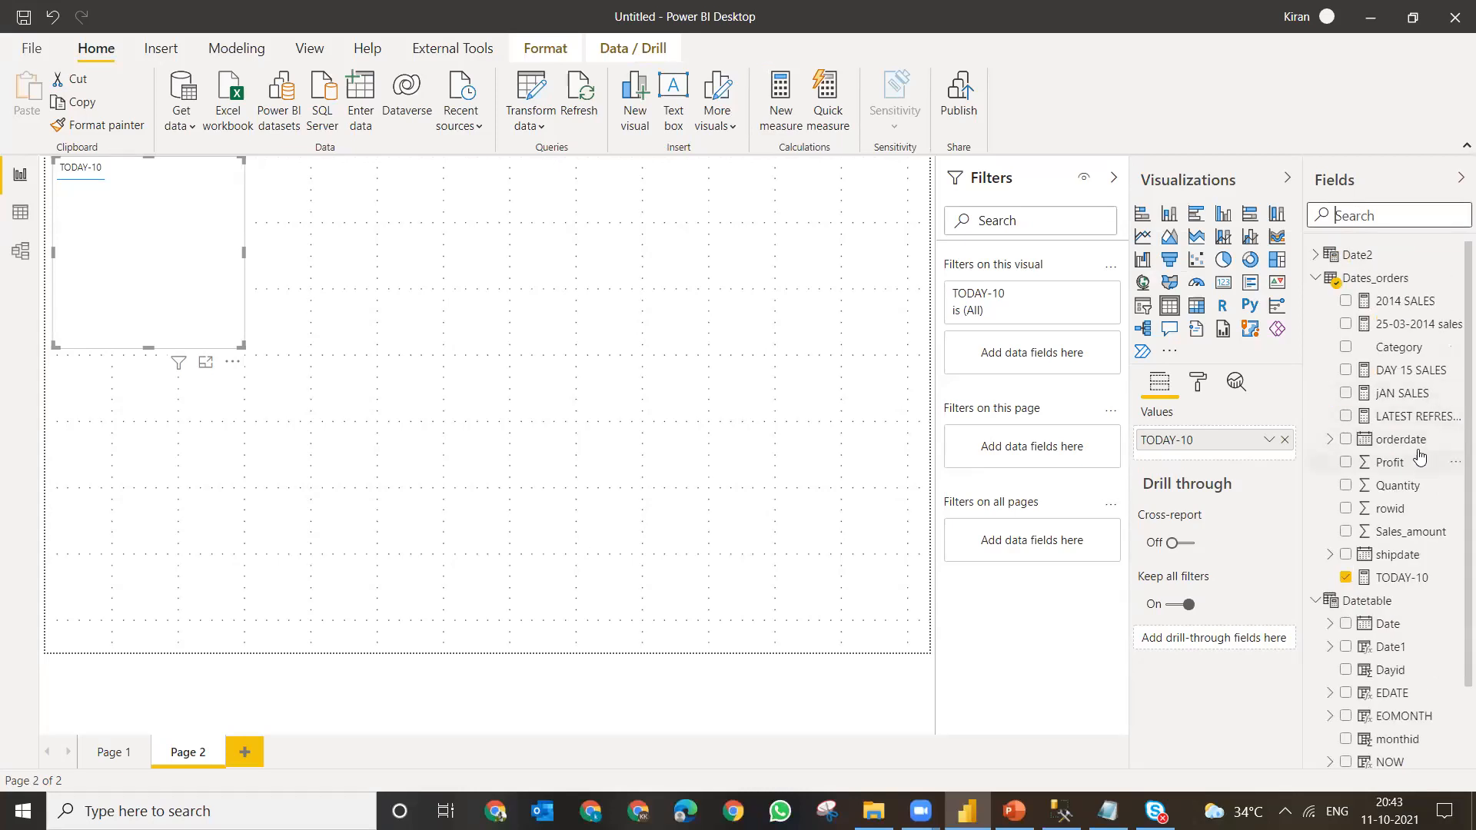
drag(1403, 443, 132, 295)
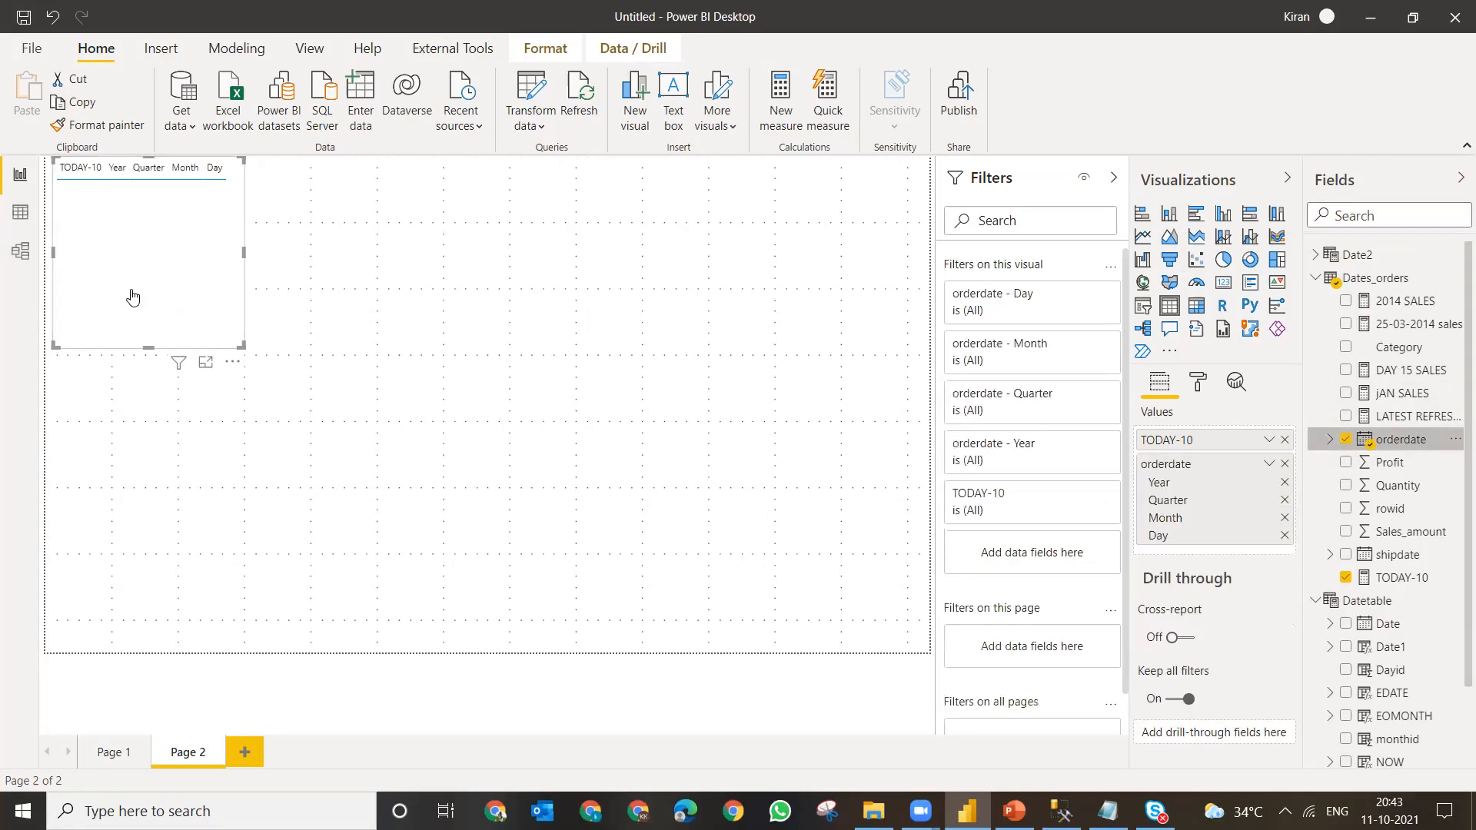
drag(239, 349, 606, 742)
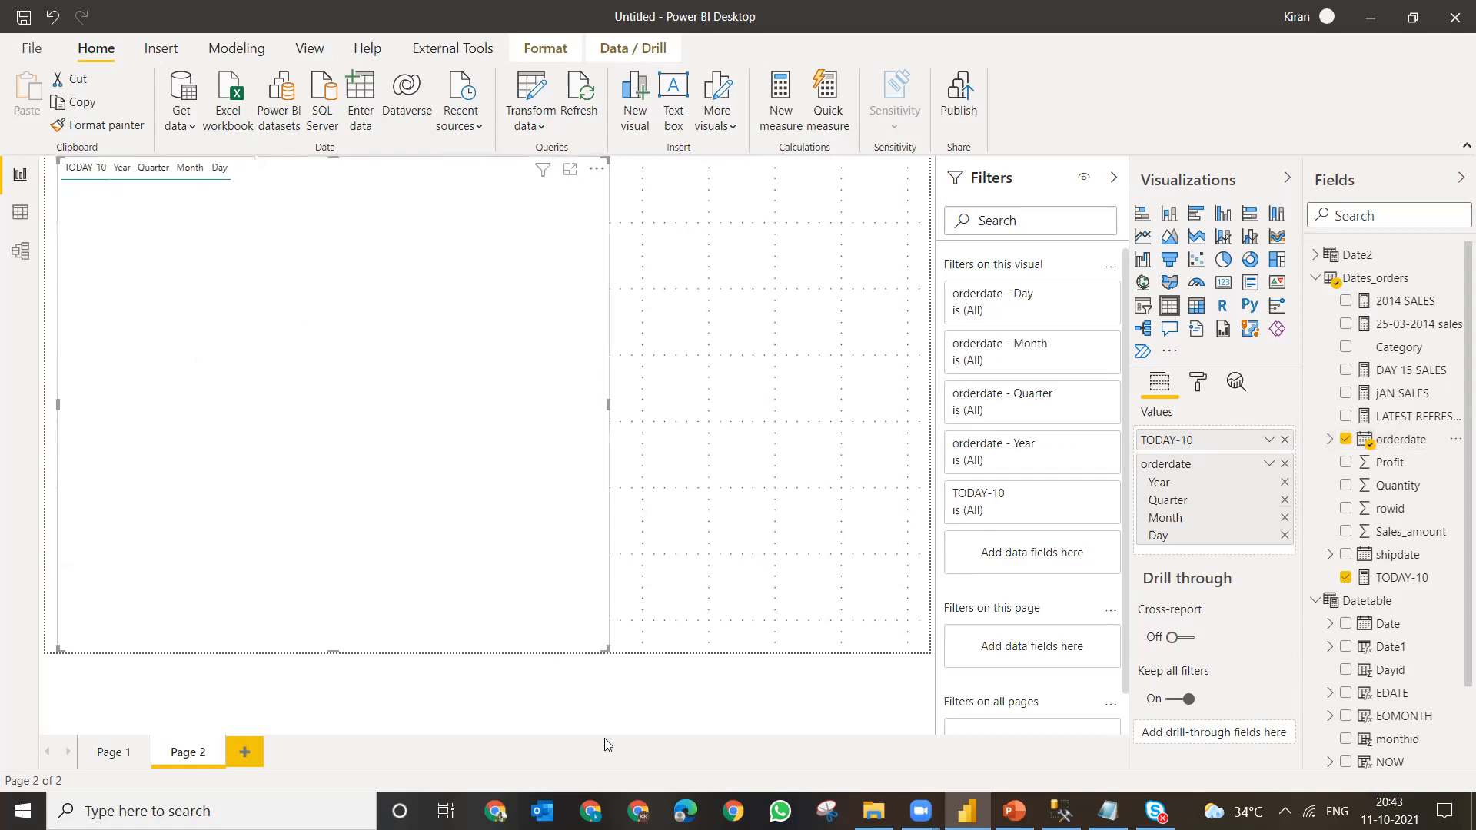
drag(1180, 444, 1180, 539)
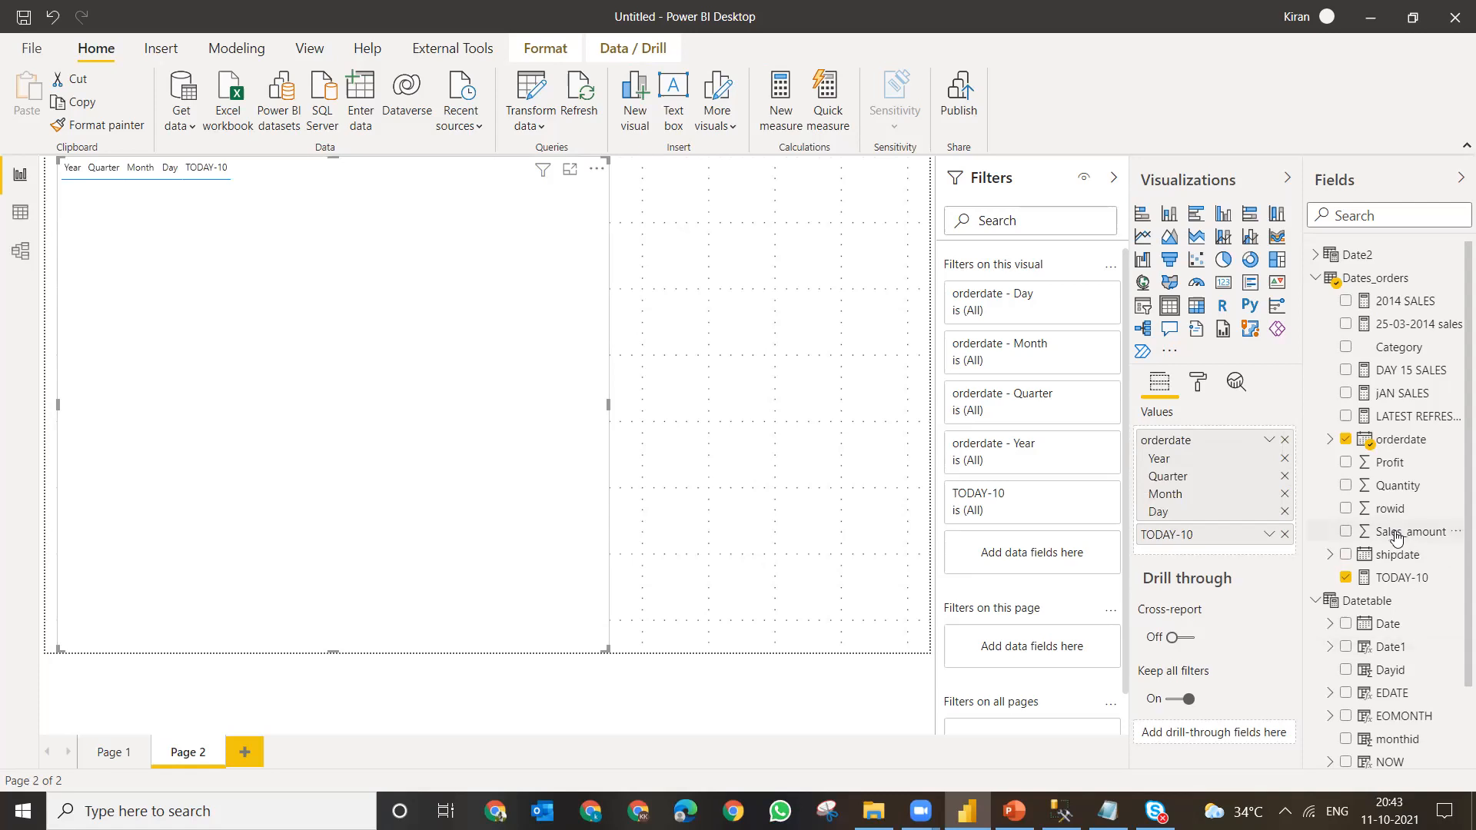
- Add Sales_amount as the table's last column and sort the rows by Year
drag(1398, 532, 1244, 555)
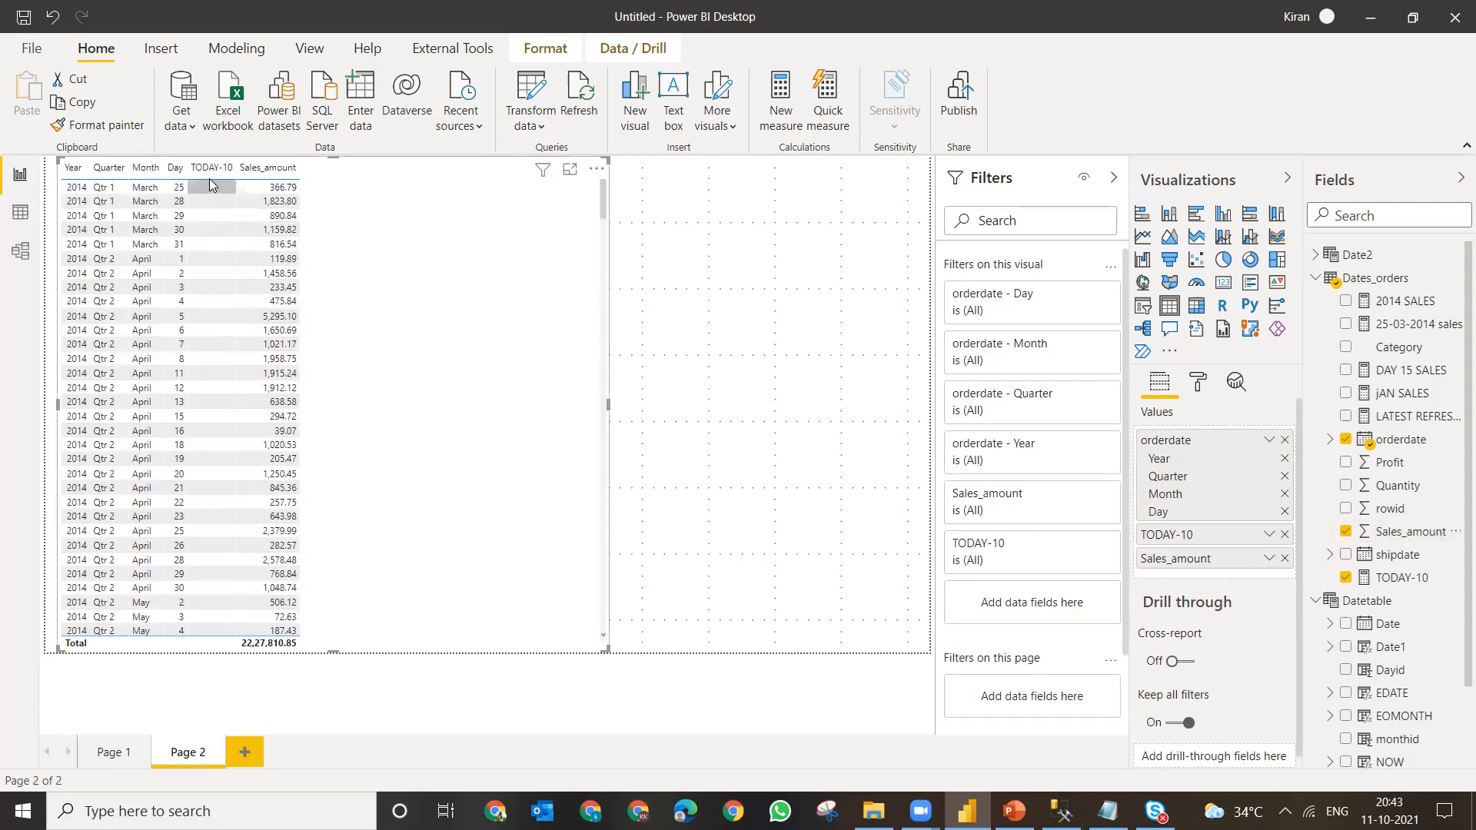
click(74, 173)
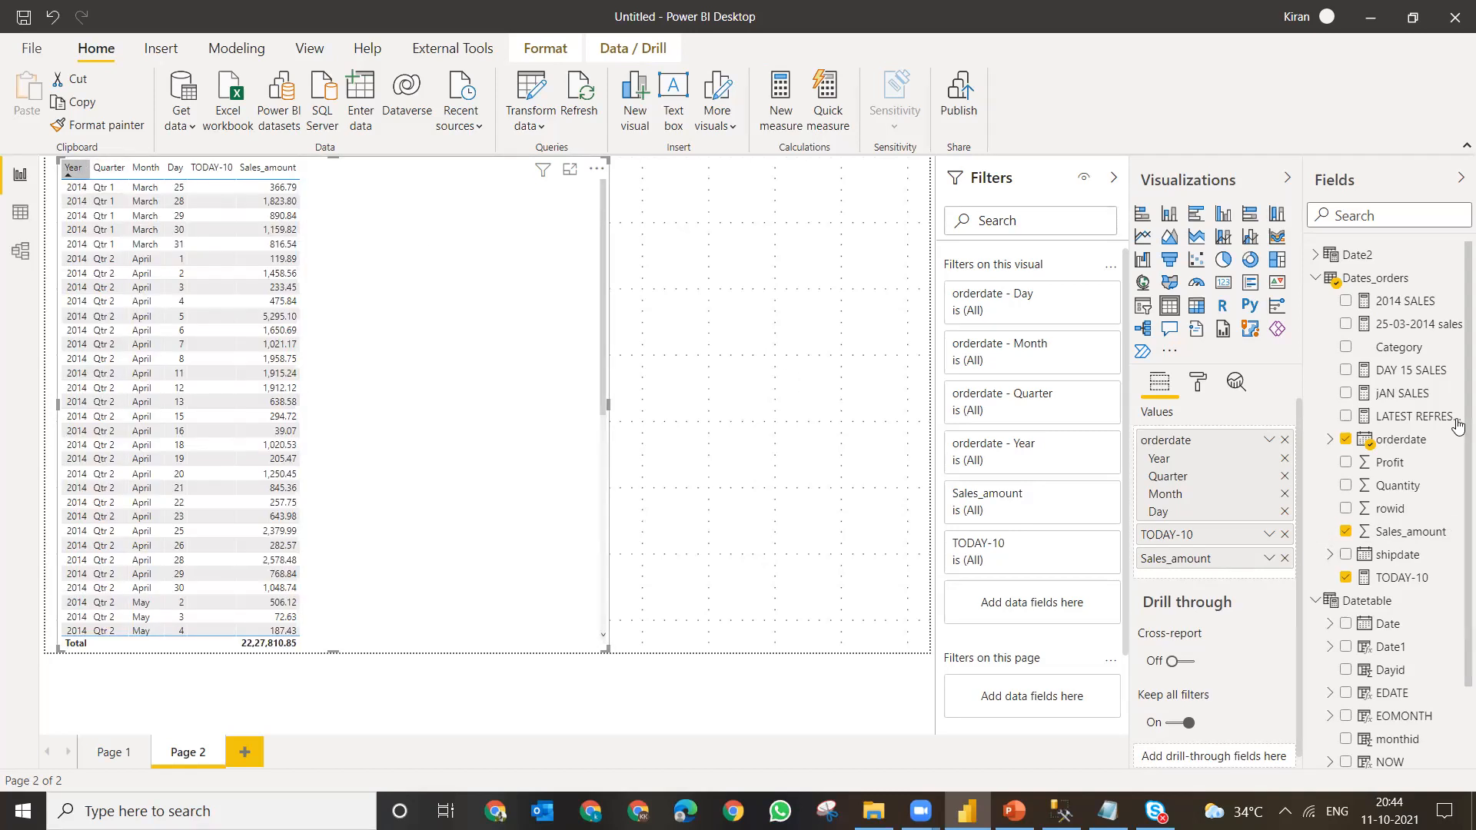
- Show orderdate as a plain date instead of the date hierarchy and place TODAY-10 after Sales_amount
click(1270, 440)
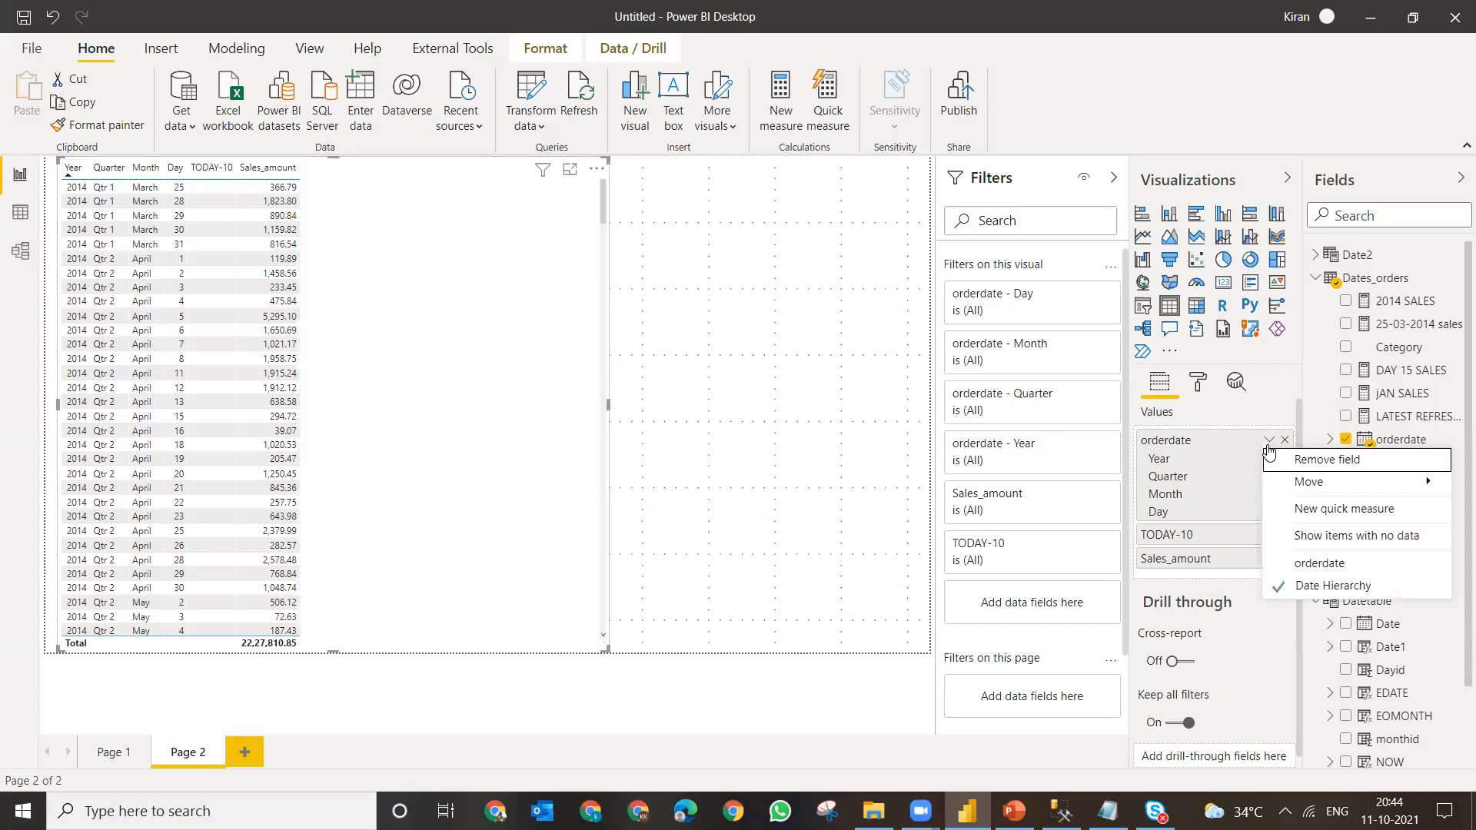
click(1325, 559)
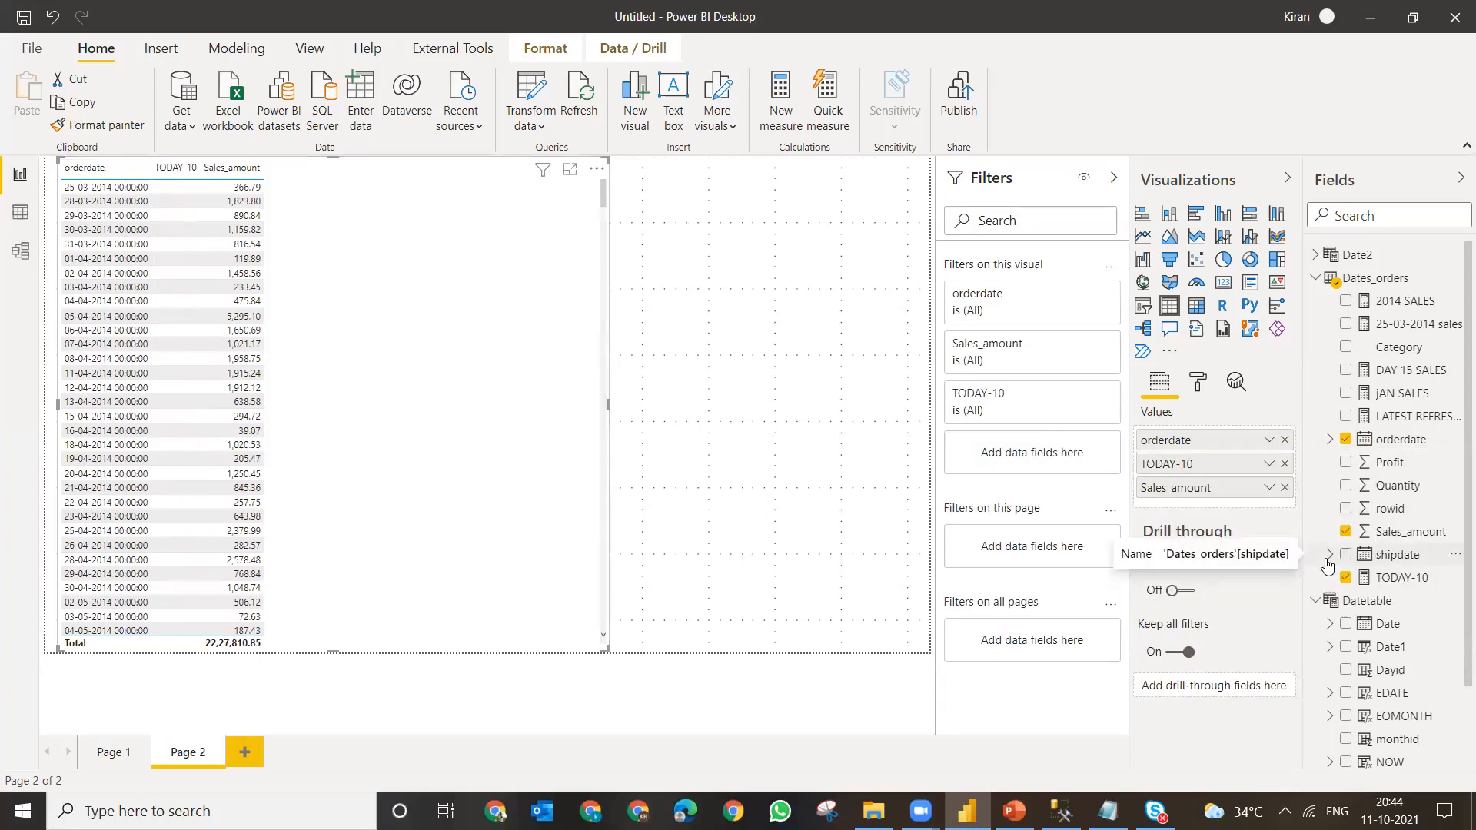
drag(1212, 476, 1214, 489)
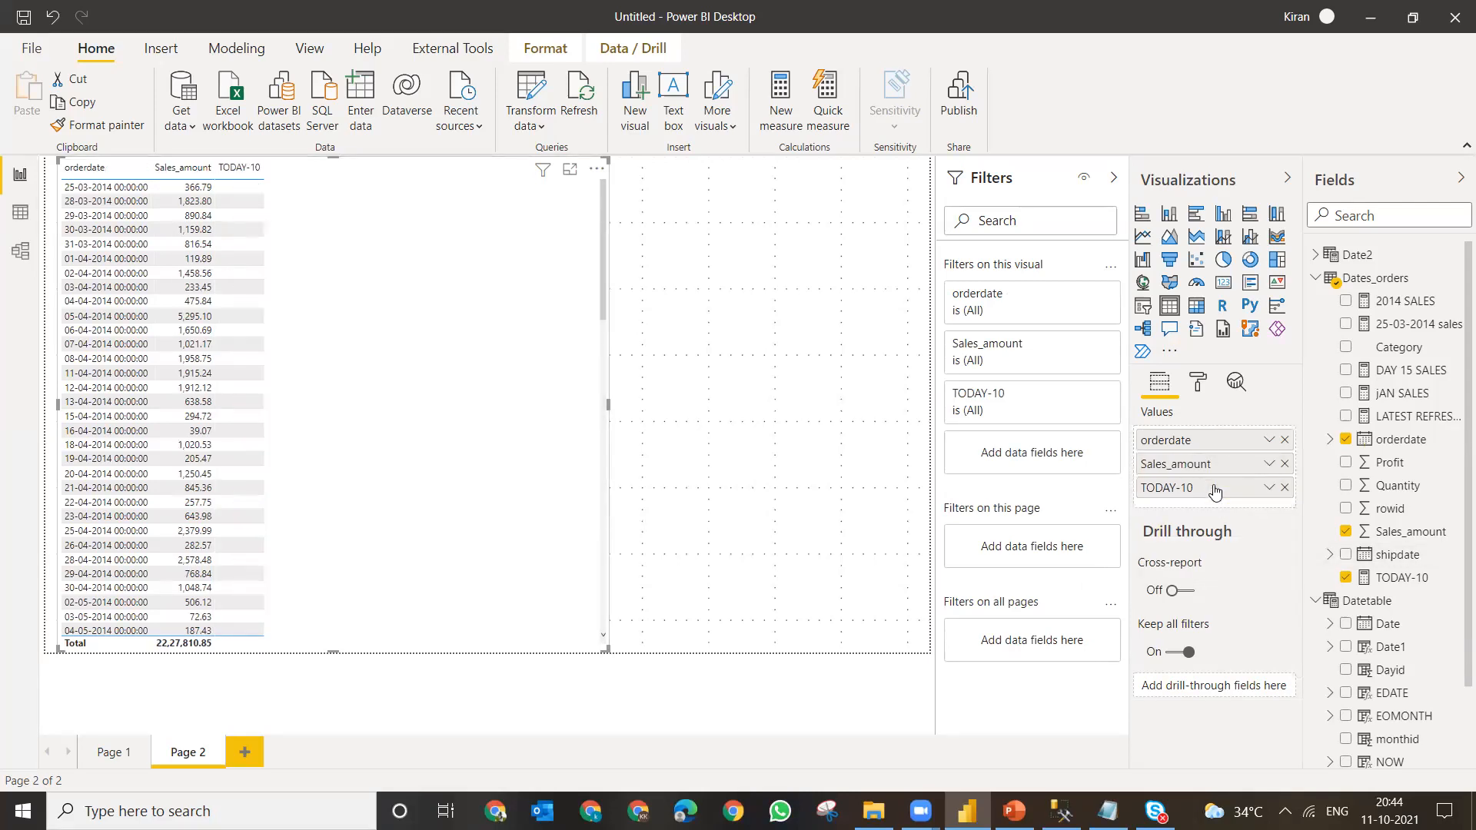
click(784, 329)
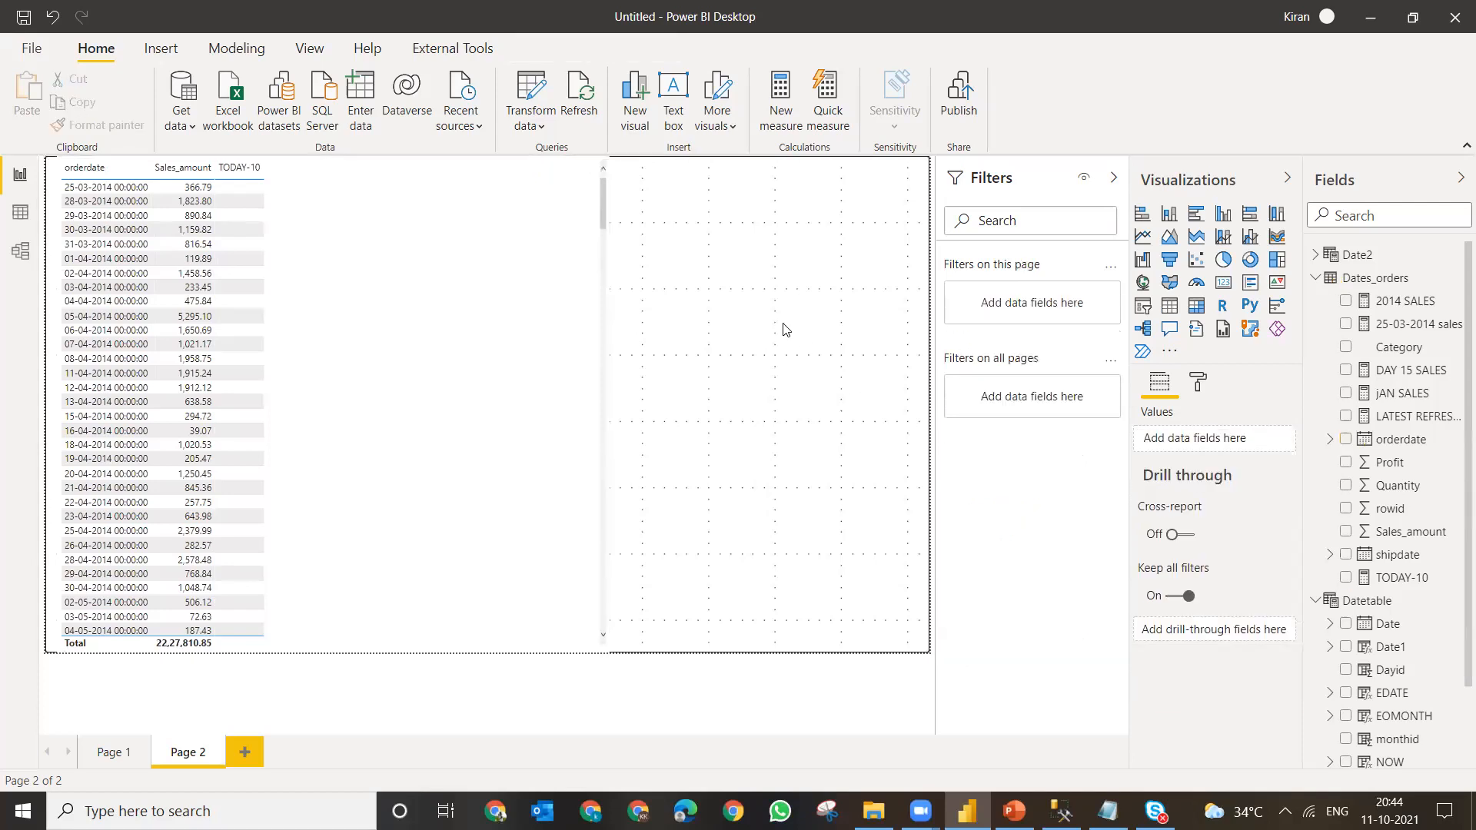
click(1141, 307)
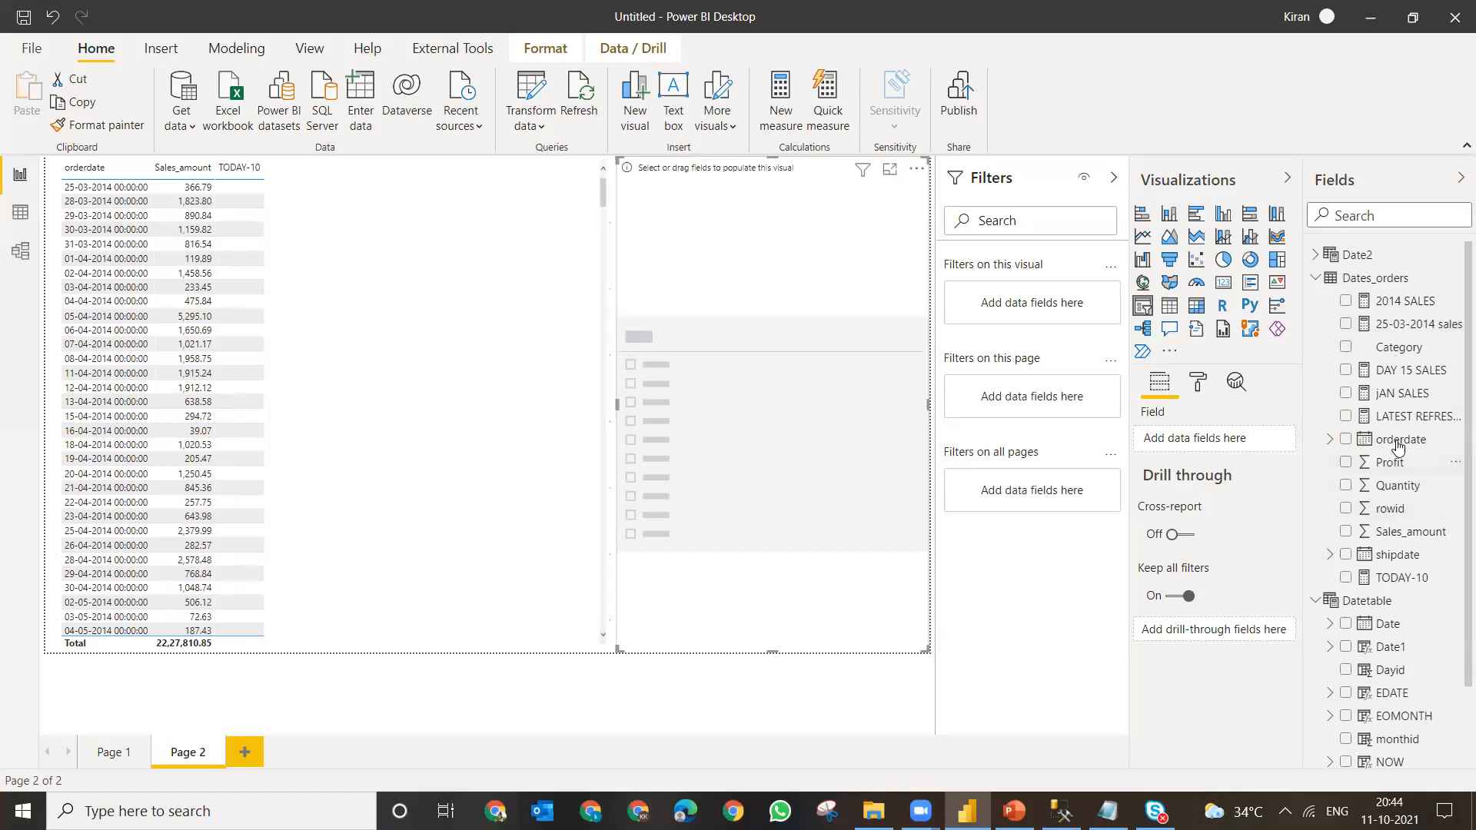
drag(1395, 440, 743, 380)
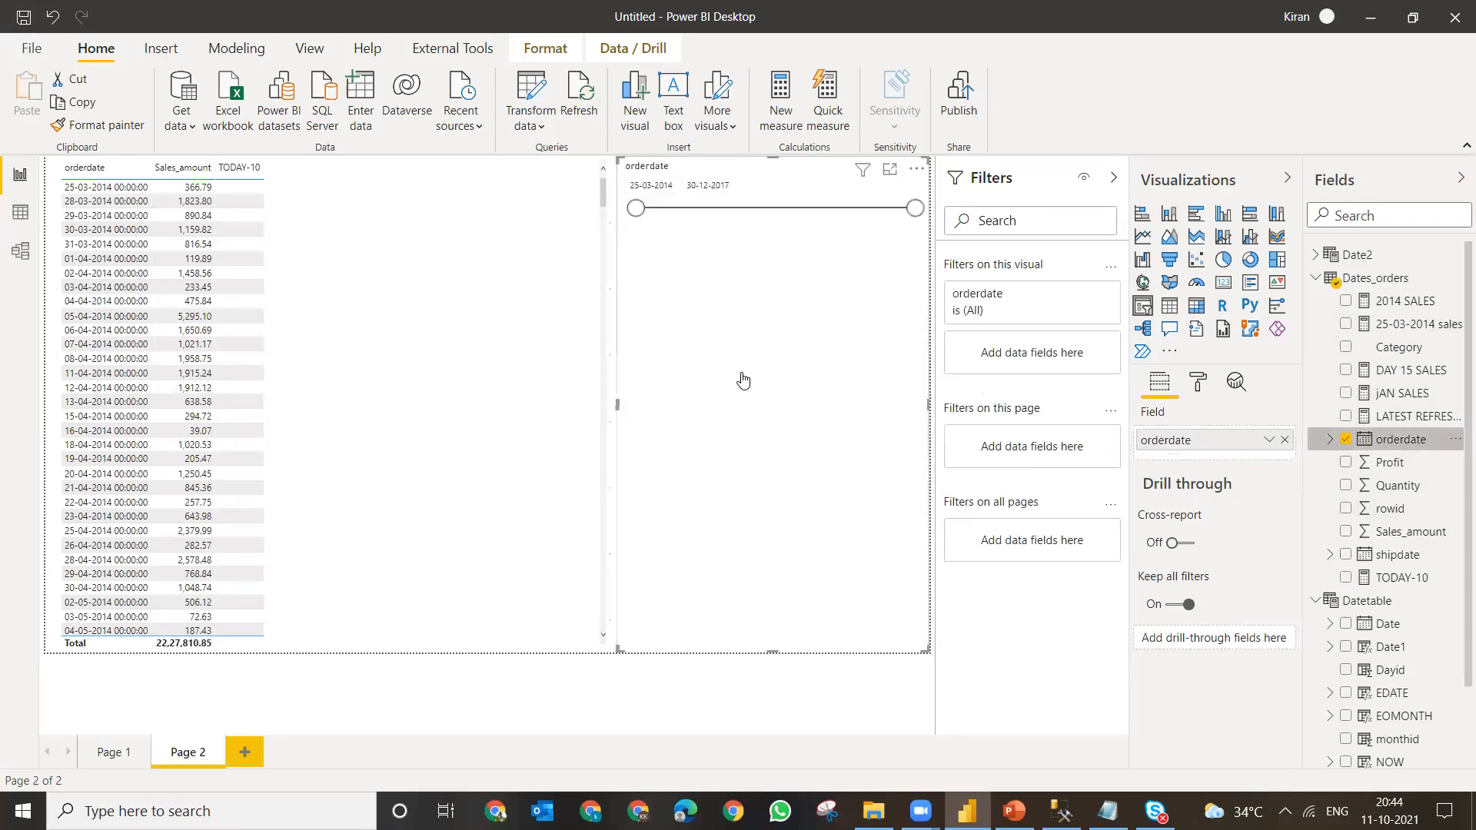
click(917, 172)
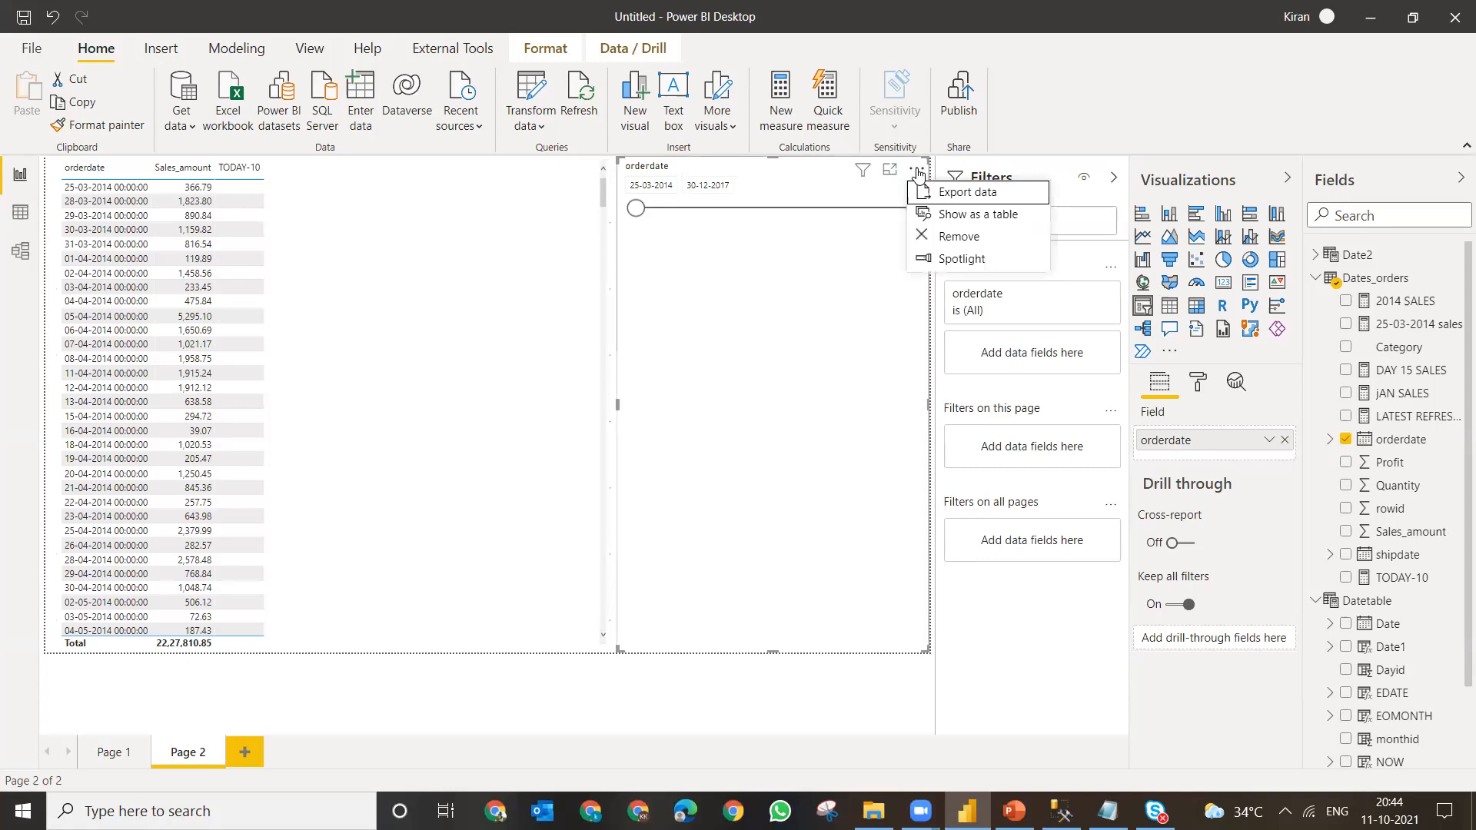
click(747, 188)
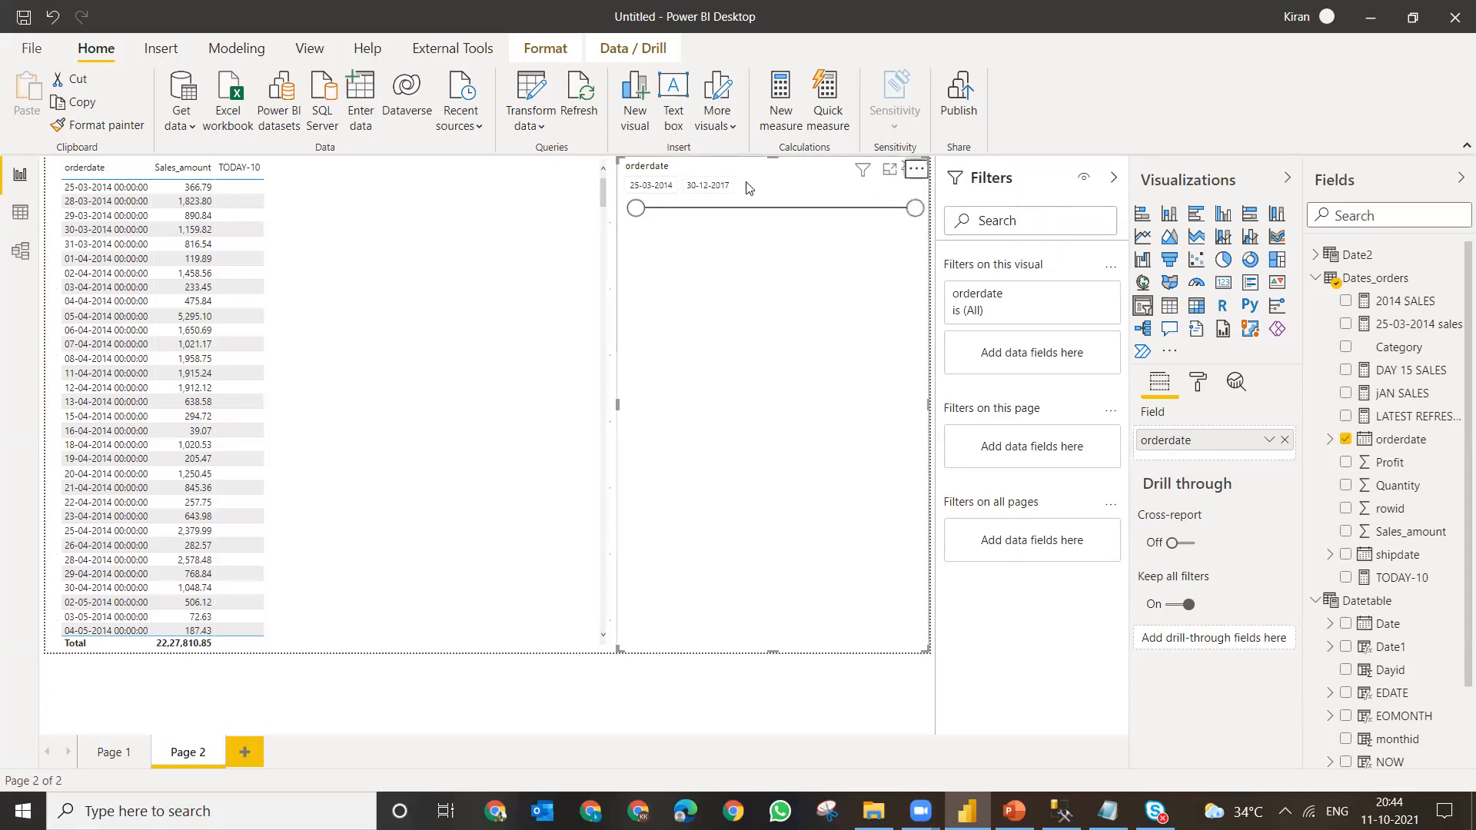
click(911, 174)
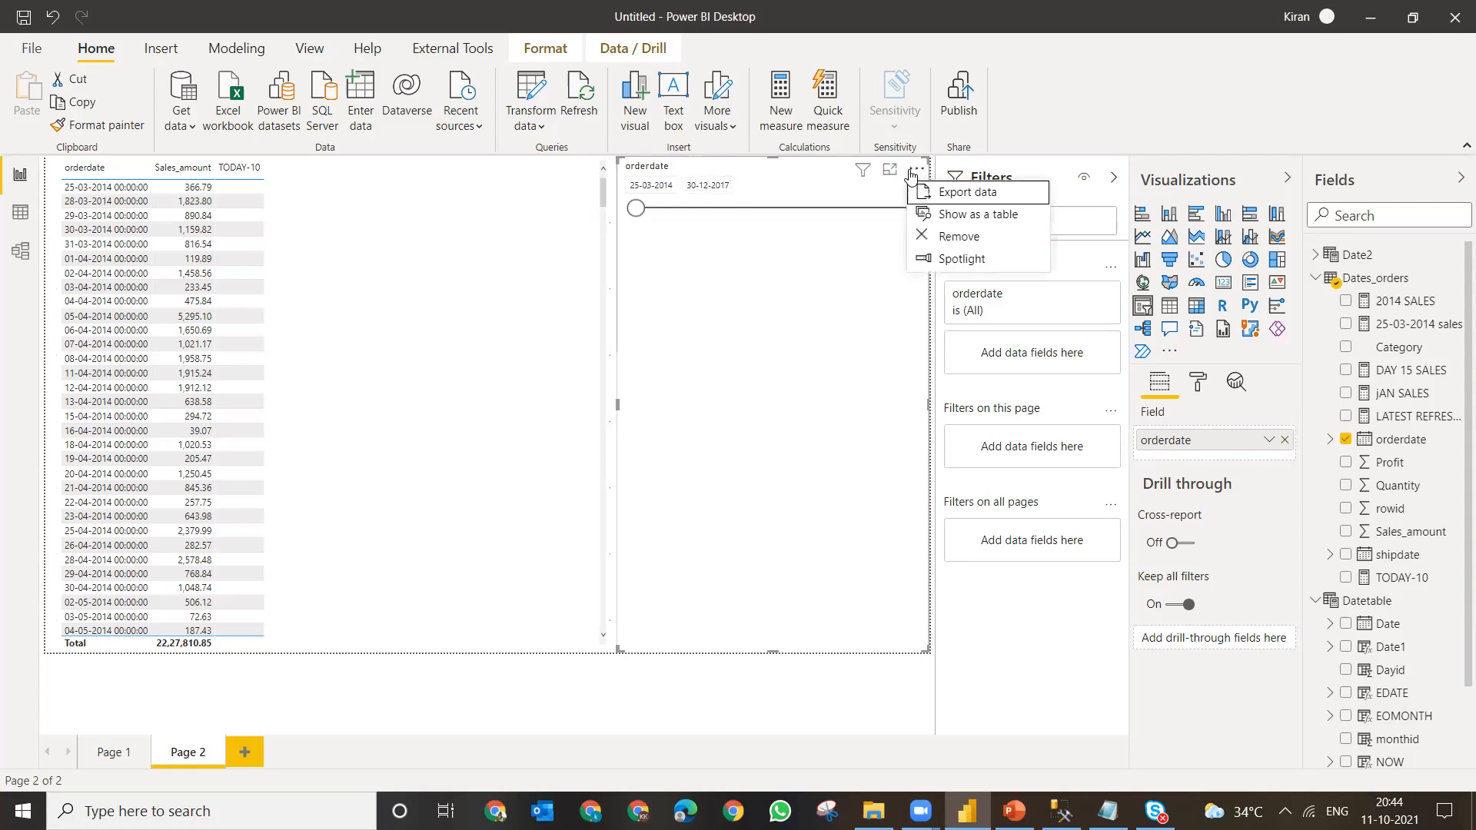
click(952, 236)
- Replace the slicer with a new one that lists orderdate from Dates_orders as plain dates instead of the date hierarchy
click(1146, 313)
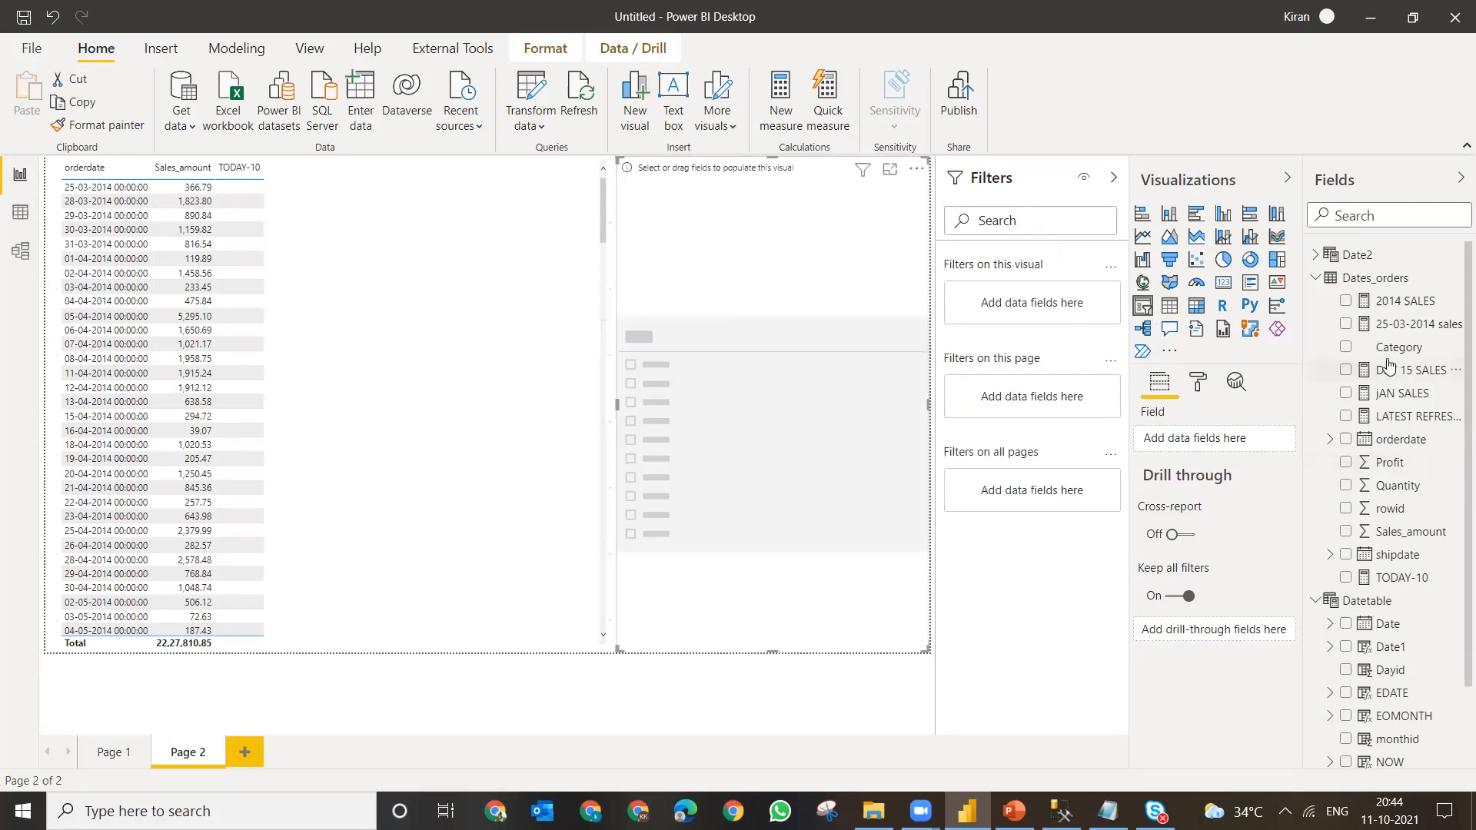
click(1329, 440)
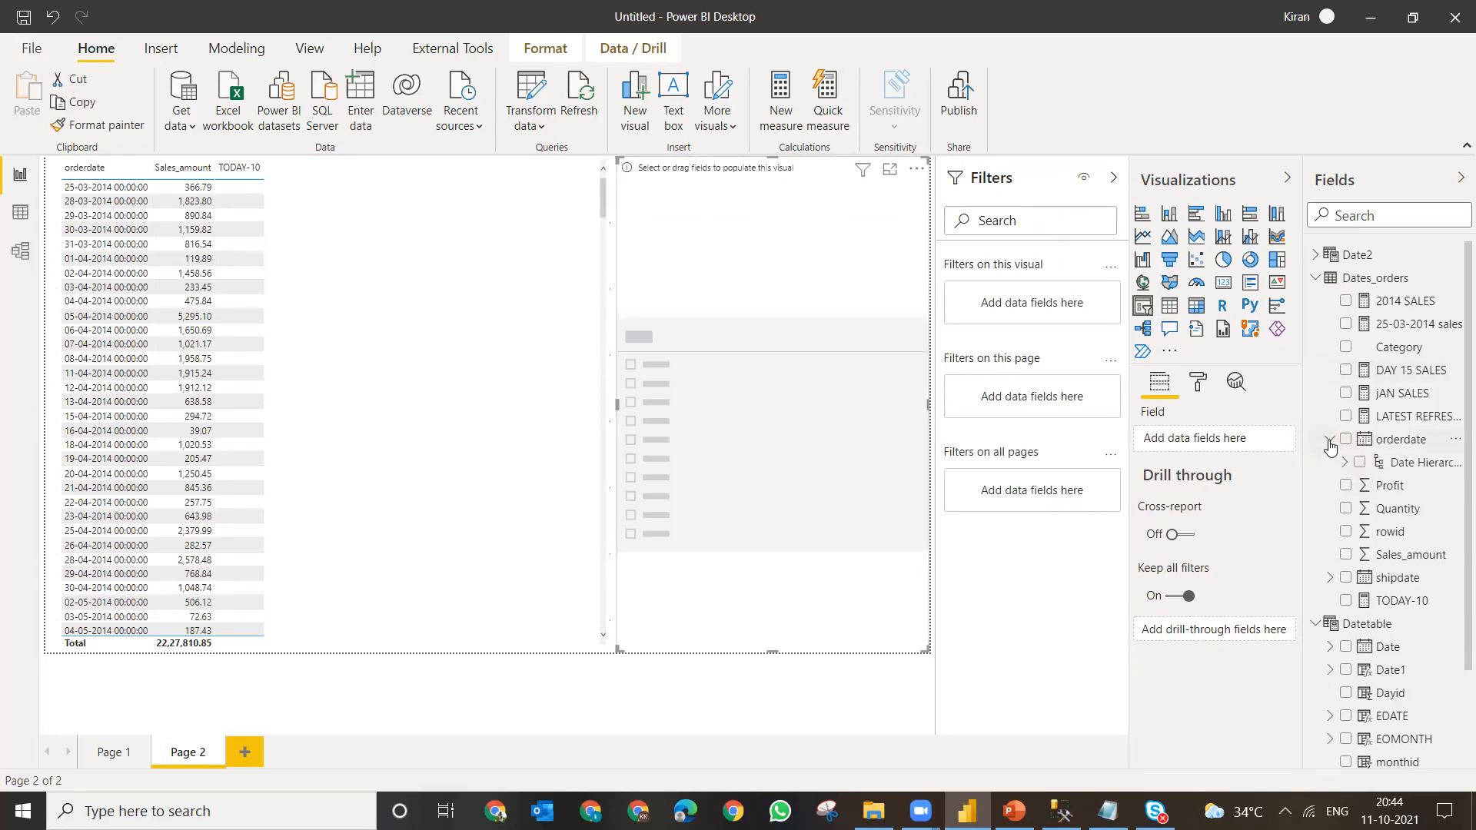
drag(1359, 466, 805, 399)
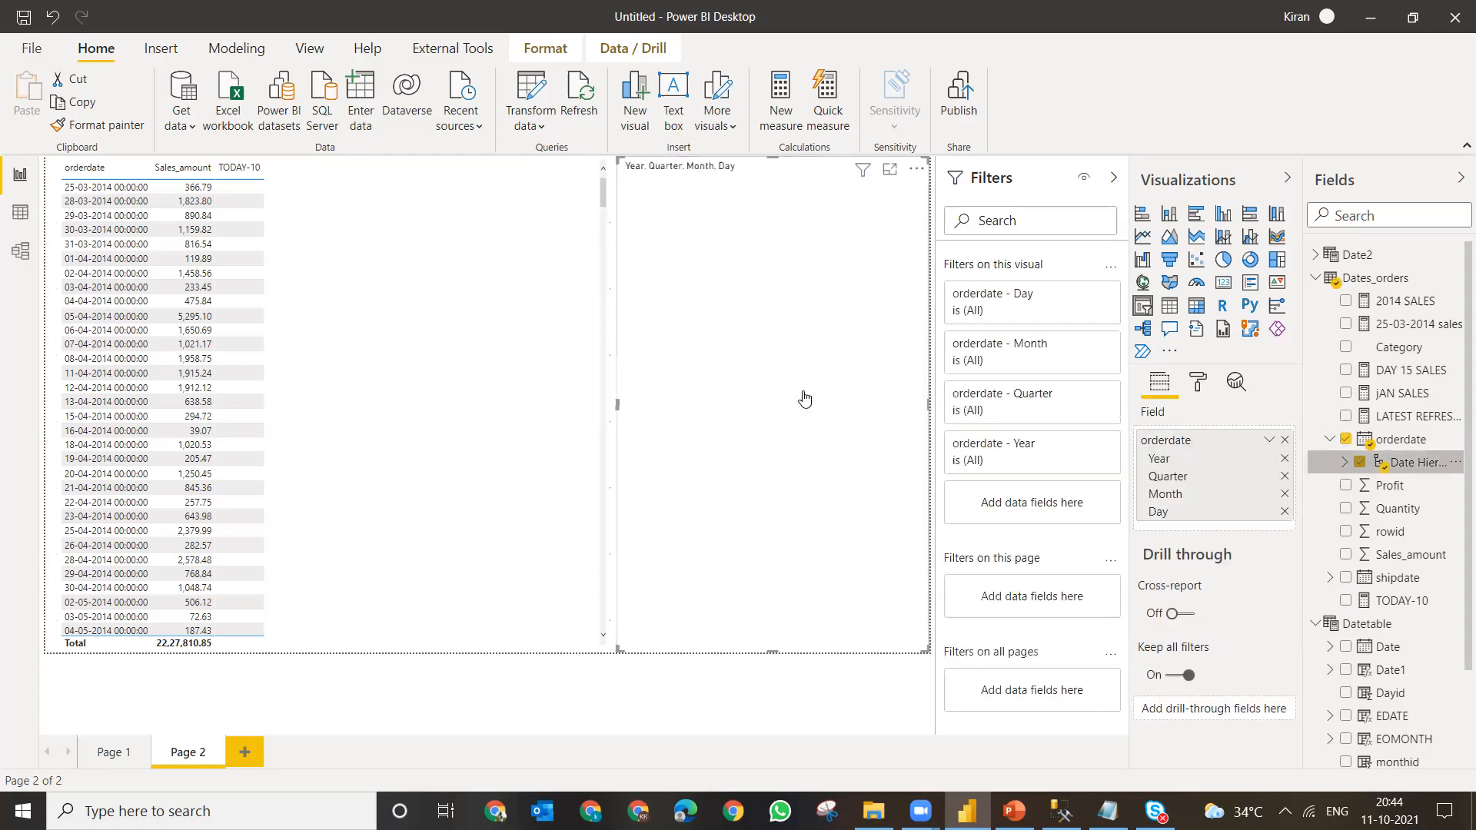
click(1269, 440)
click(1318, 541)
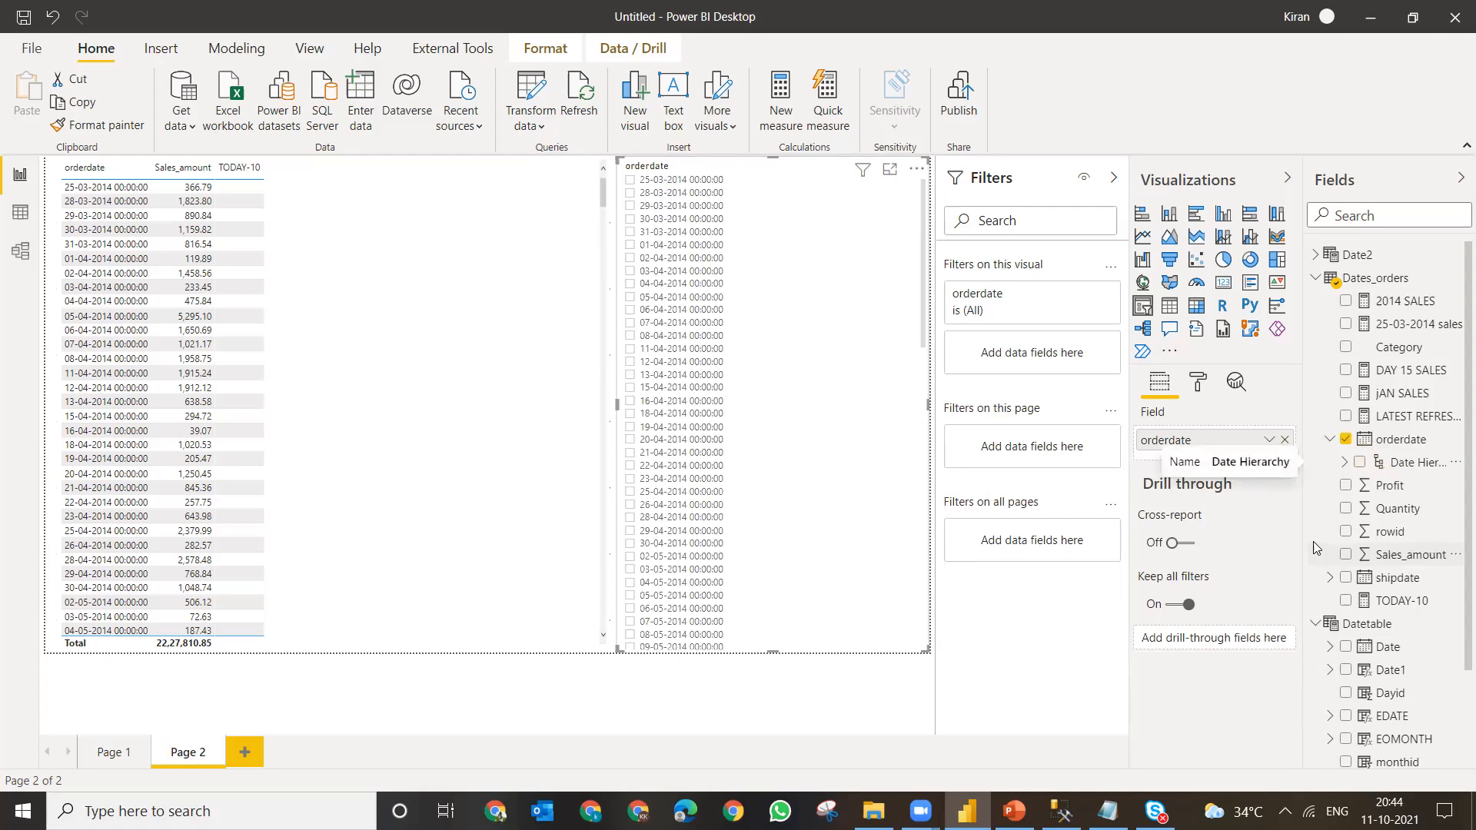
- Filter the table to 06-04-2014 with the orderdate slicer to check TODAY-10, and clear the selection
click(630, 323)
click(630, 310)
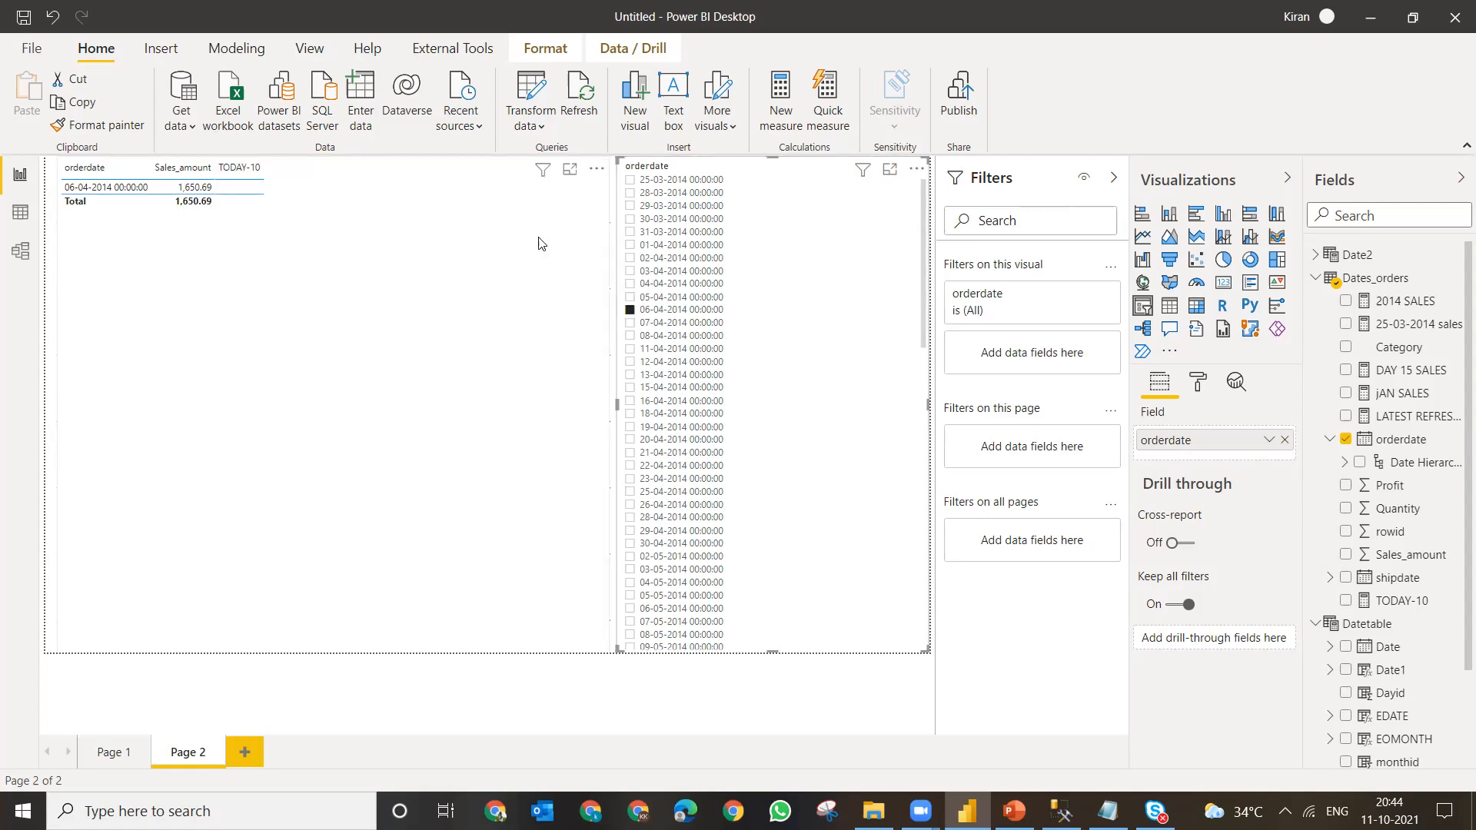
click(631, 310)
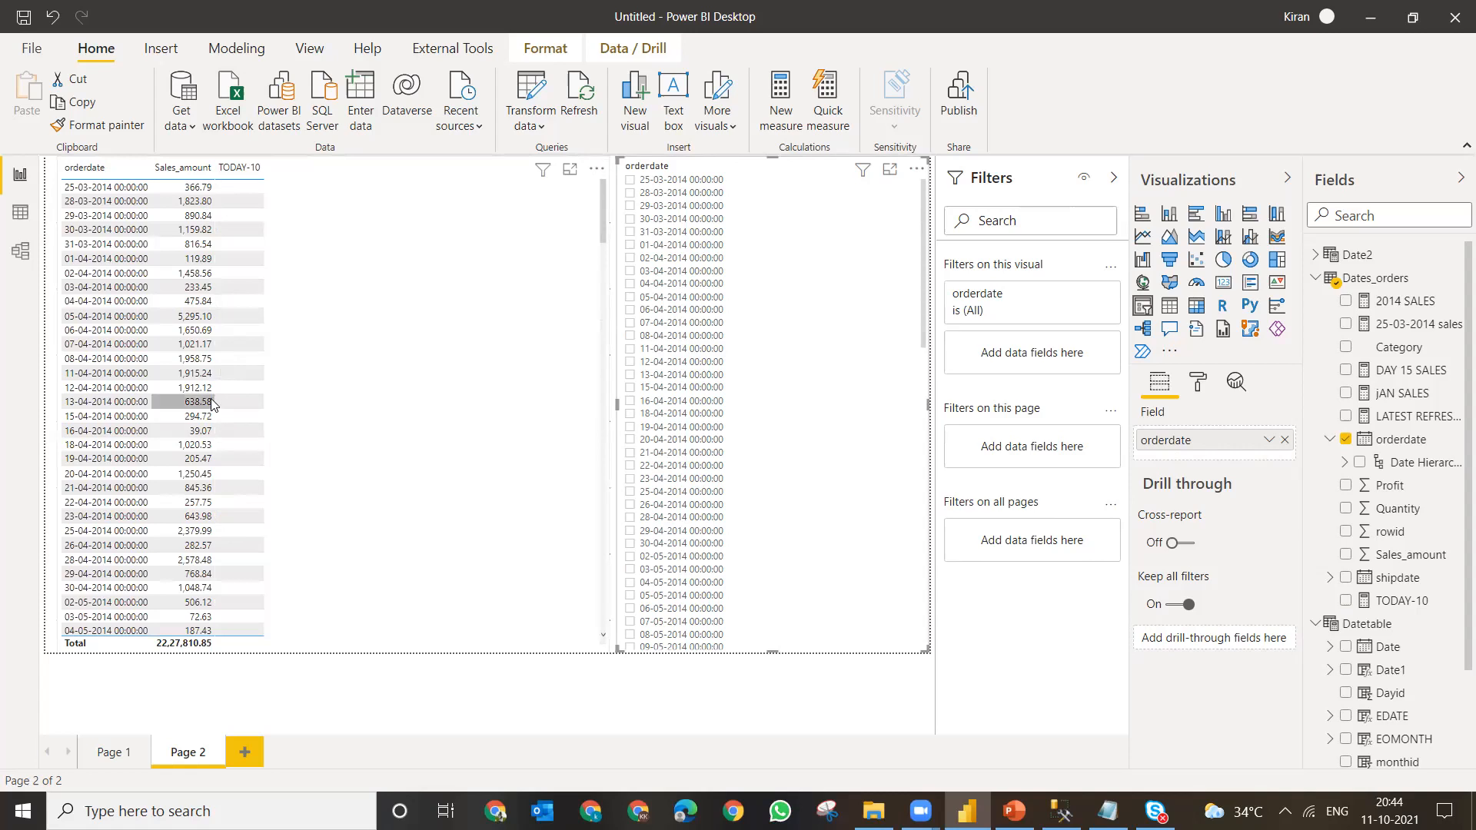
- Show the Dates_orders table in Data view and switch to the DAX function types slide in PowerPoint
click(16, 221)
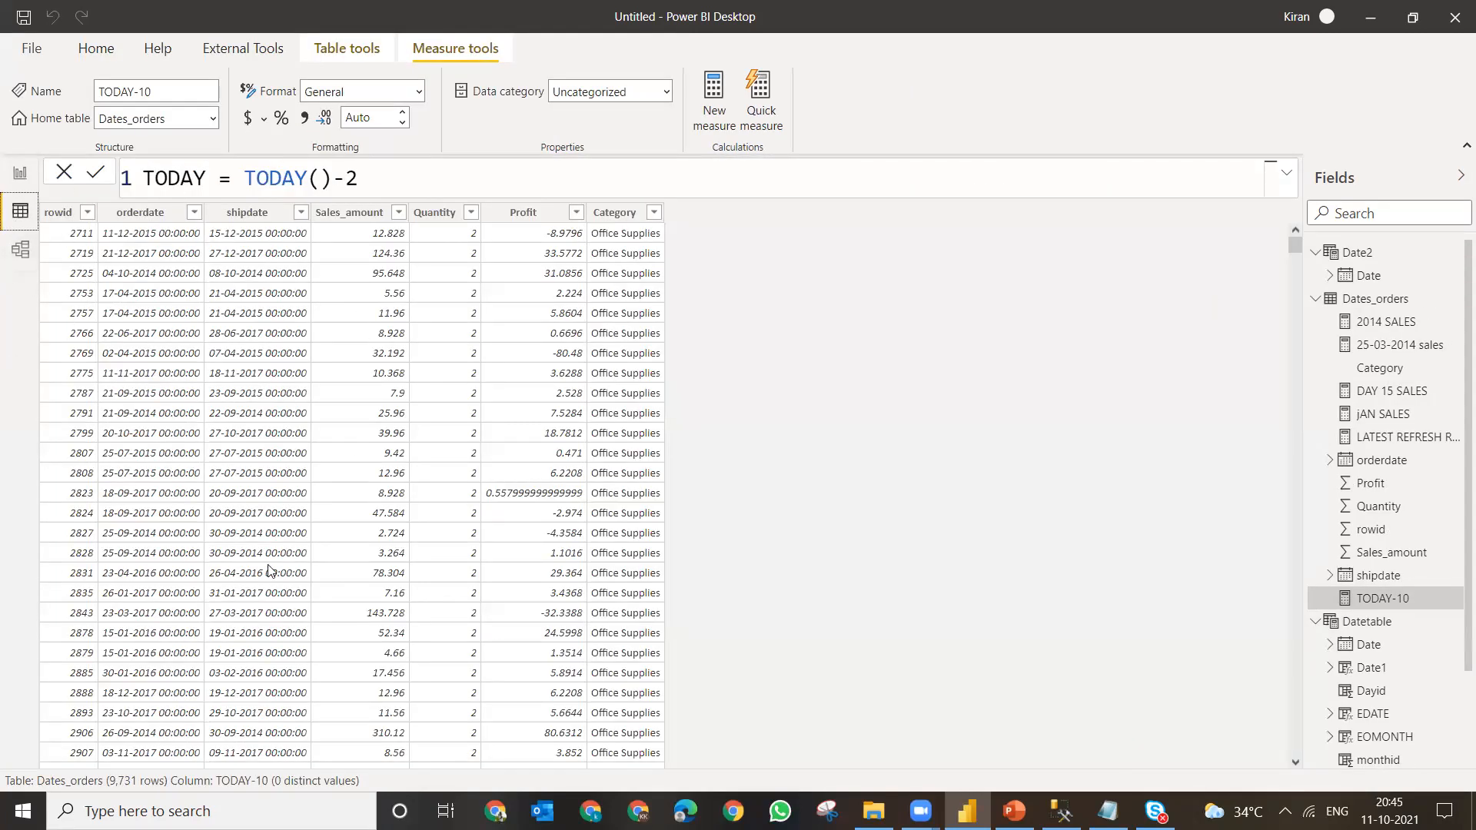
click(1014, 811)
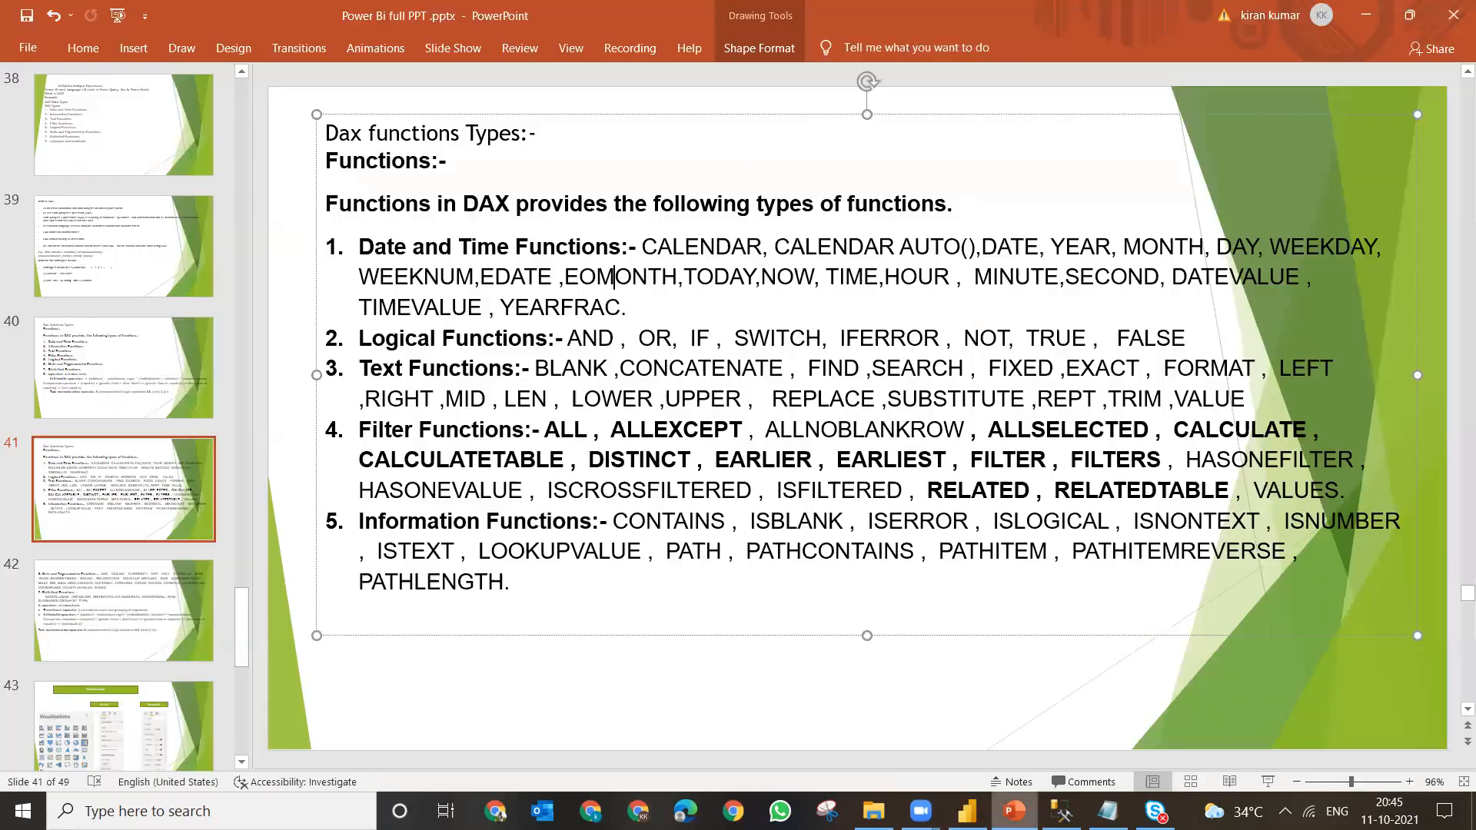